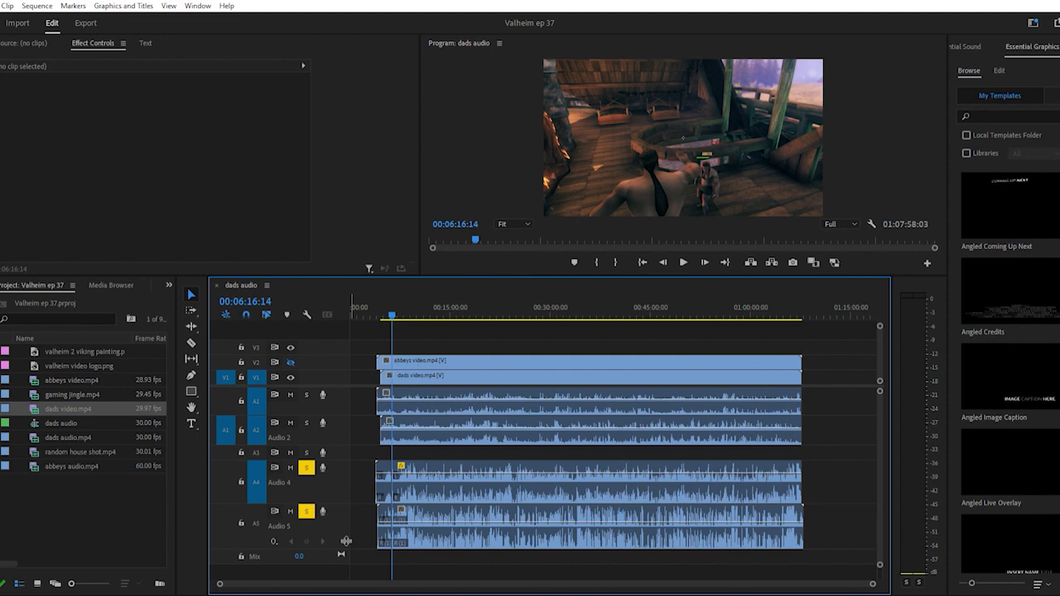
# Examine the video and audio tracks around the audio cuts near 00:06:16 and across the whole sequence
pyautogui.press('=')
pyautogui.press('=')
pyautogui.press('=')
pyautogui.press('=')
pyautogui.press('=')
pyautogui.press('=')
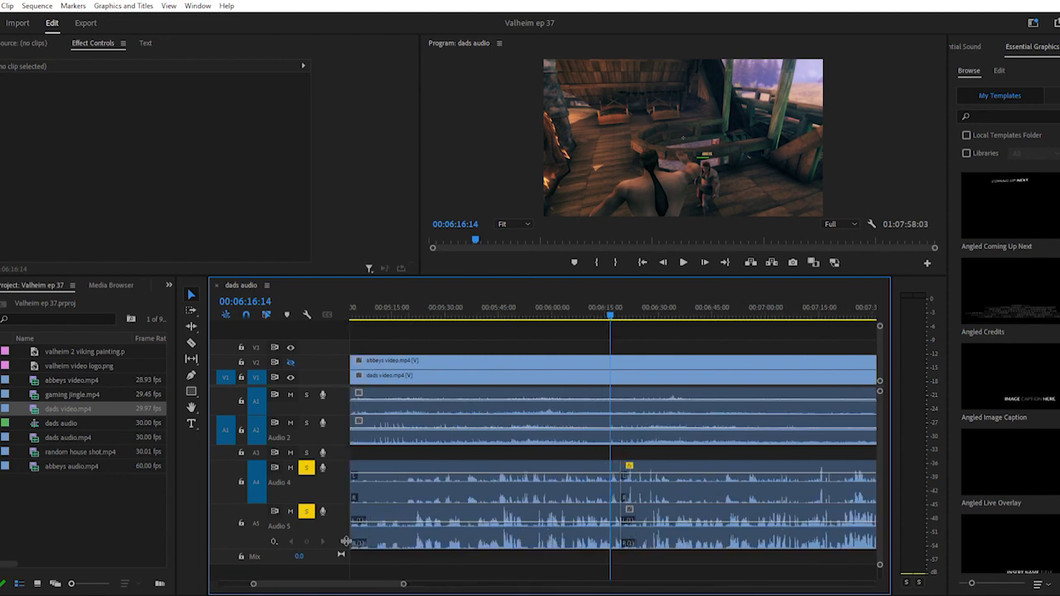
pyautogui.press('-')
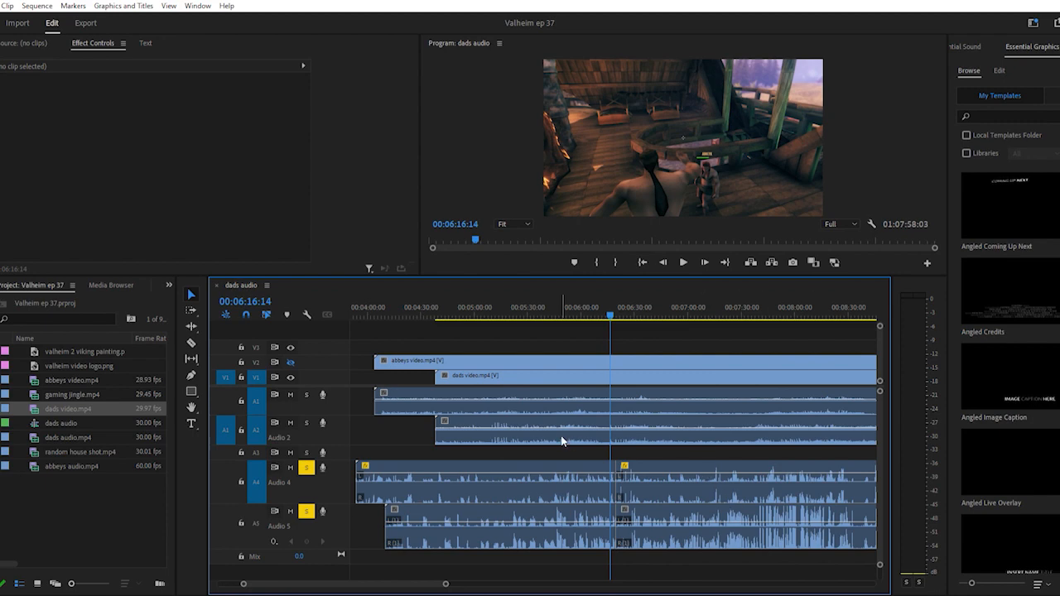
pyautogui.scroll(1, 563, 440)
pyautogui.press('=')
pyautogui.scroll(2, 532, 447)
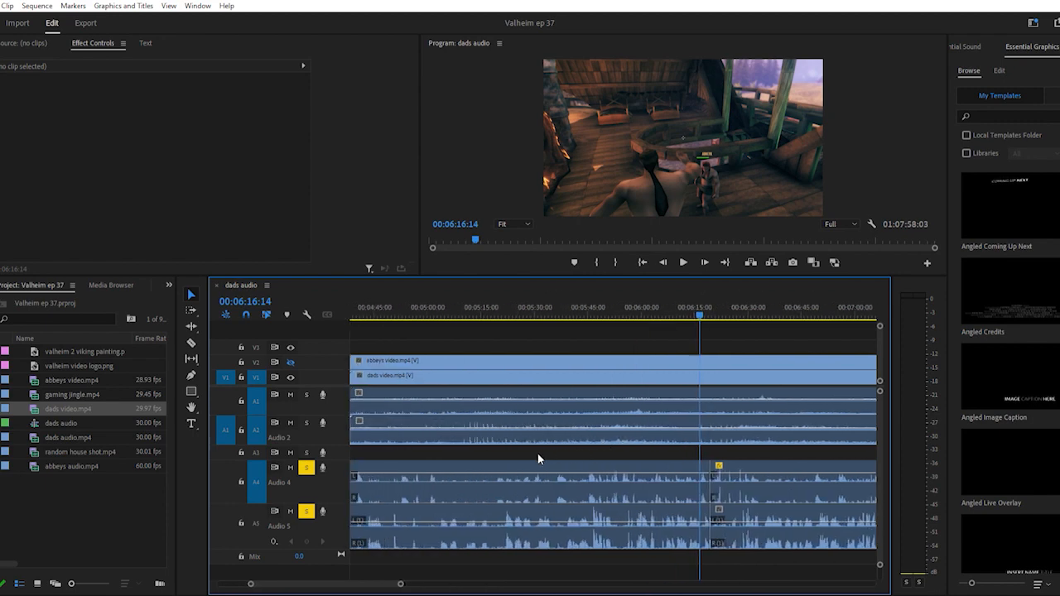
pyautogui.press('-')
pyautogui.press('-')
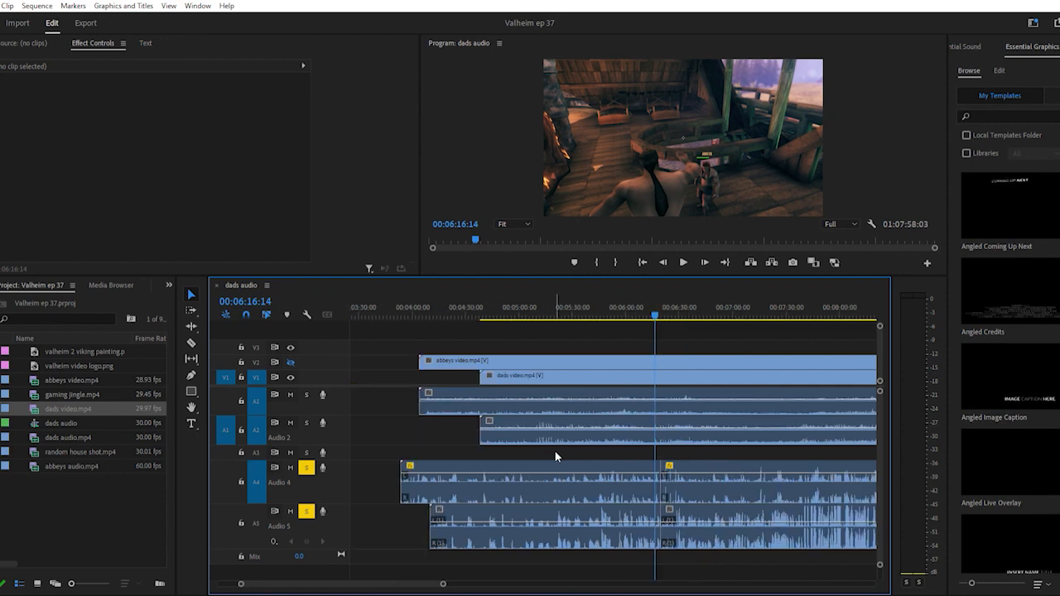
pyautogui.scroll(-1, 566, 457)
pyautogui.press('-')
pyautogui.scroll(-2, 601, 509)
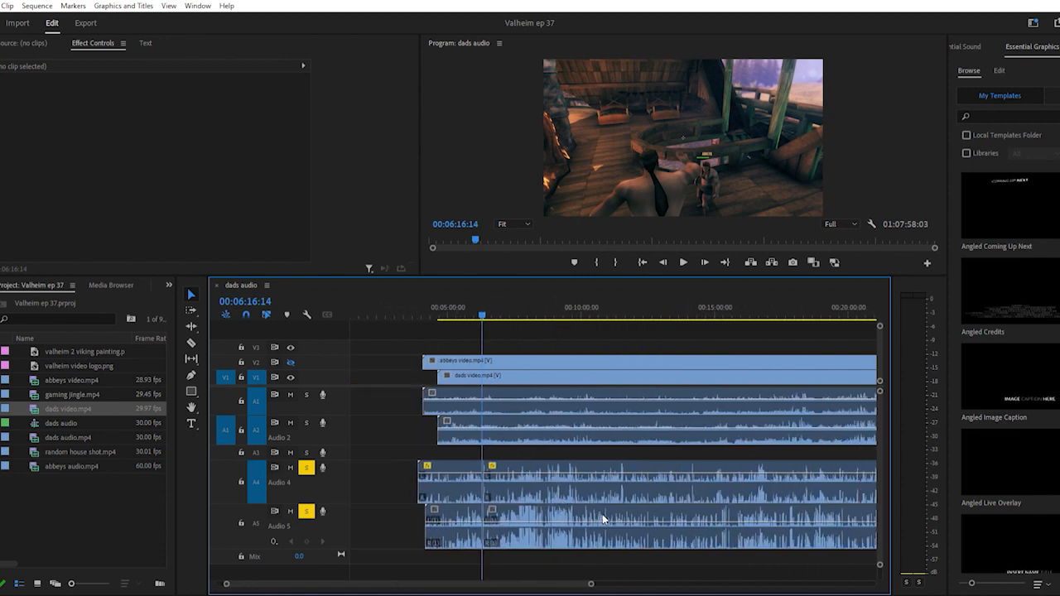
pyautogui.press('-')
pyautogui.scroll(-1, 610, 548)
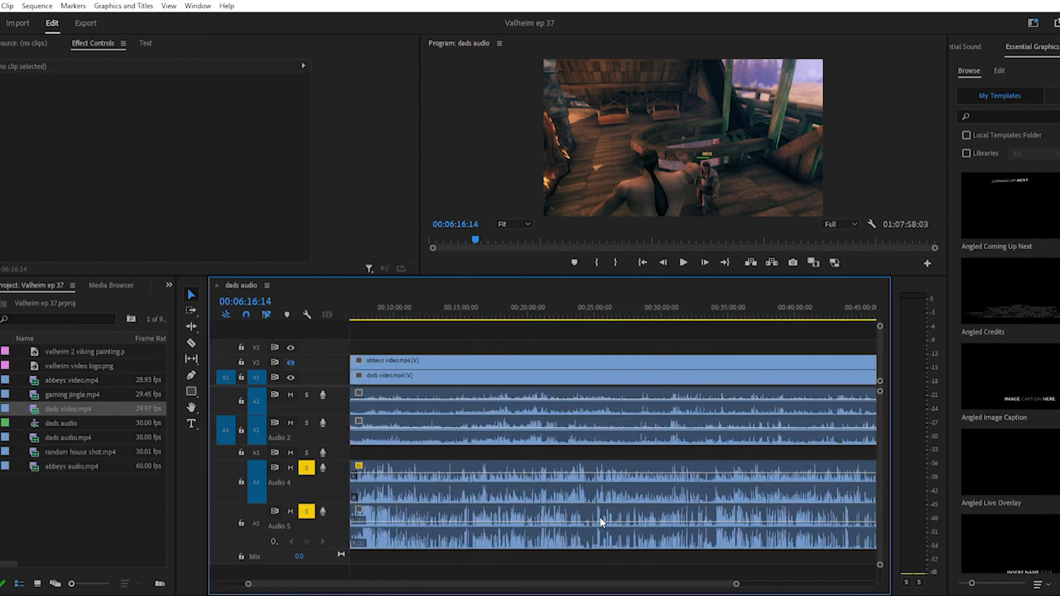
pyautogui.press('-')
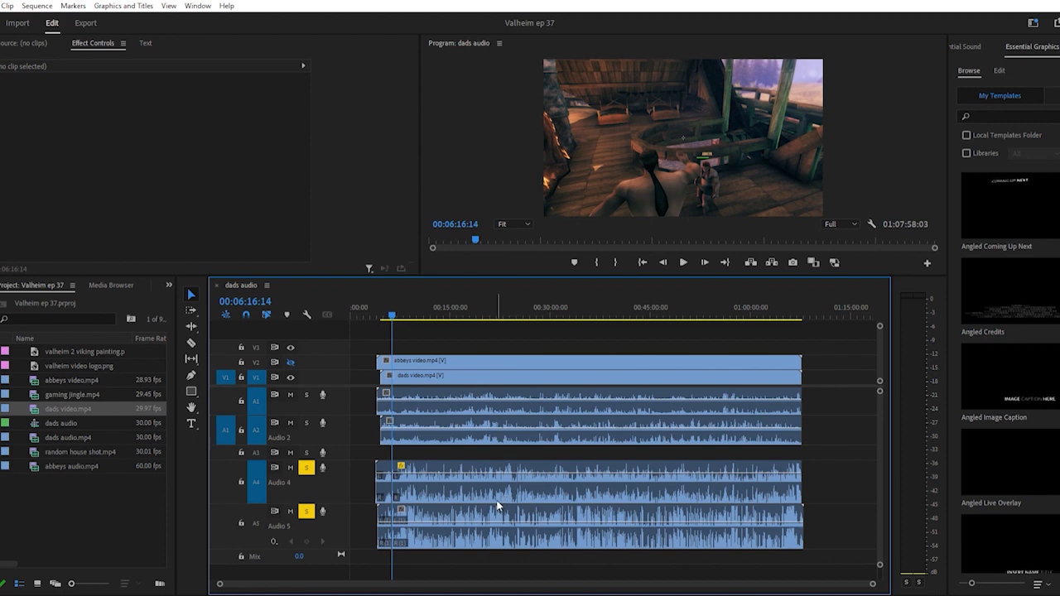
# Place the playhead at 00:05:00:03 and examine the staggered starts of the video and audio clips
pyautogui.click(383, 310)
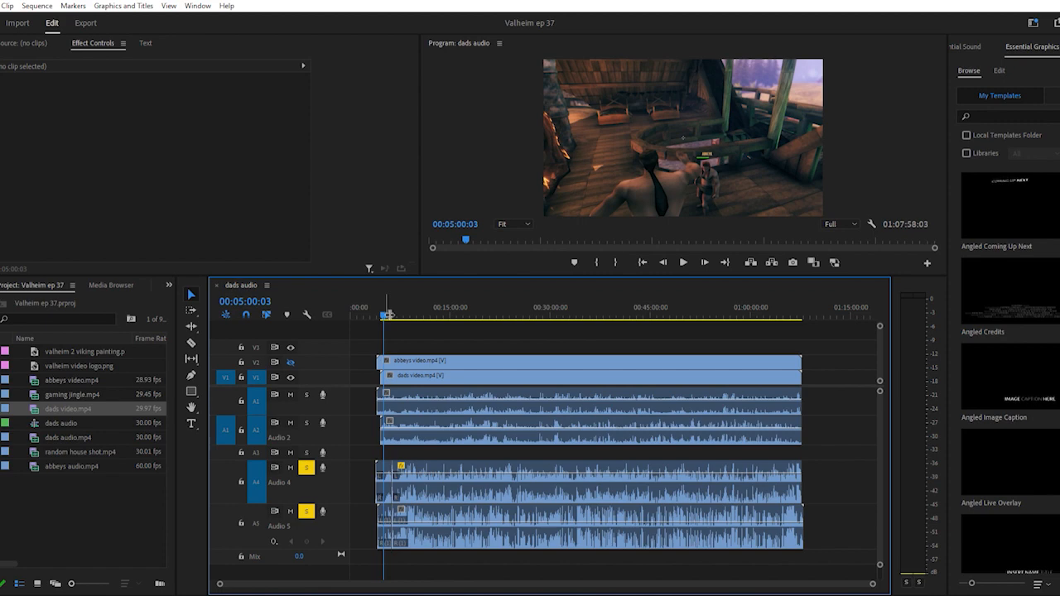
pyautogui.press('=')
pyautogui.press('=')
pyautogui.press('=')
pyautogui.press('=')
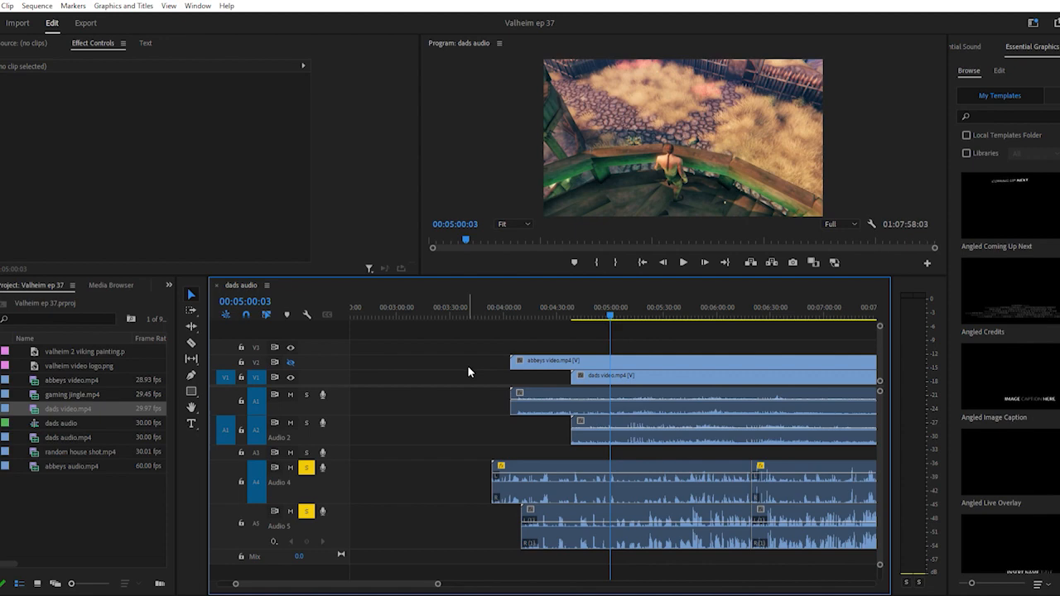
pyautogui.scroll(-3, 467, 368)
pyautogui.press('=')
pyautogui.scroll(1, 474, 398)
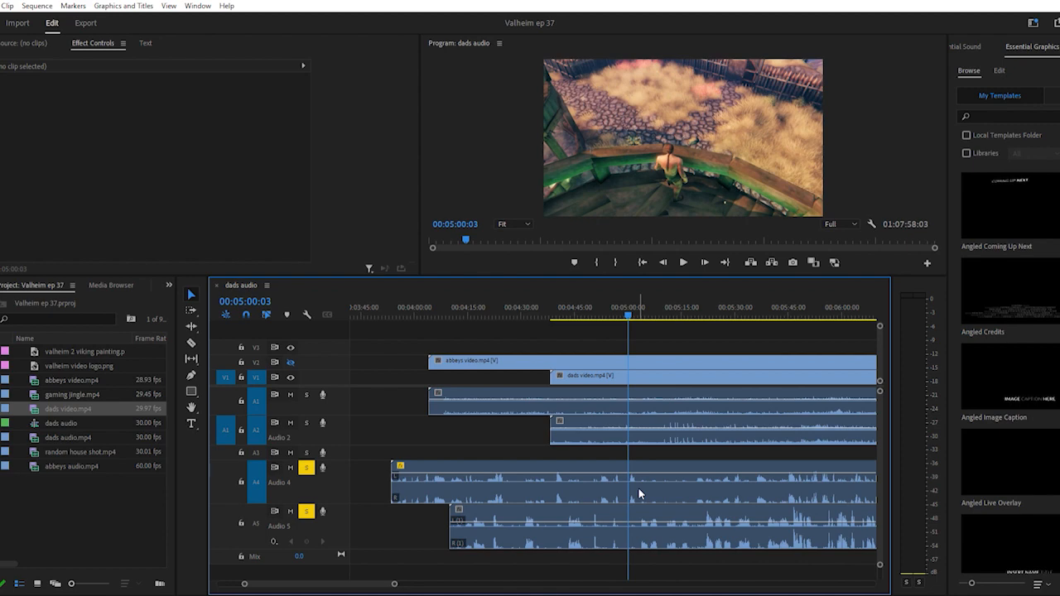
pyautogui.hscroll(2, 638, 487)
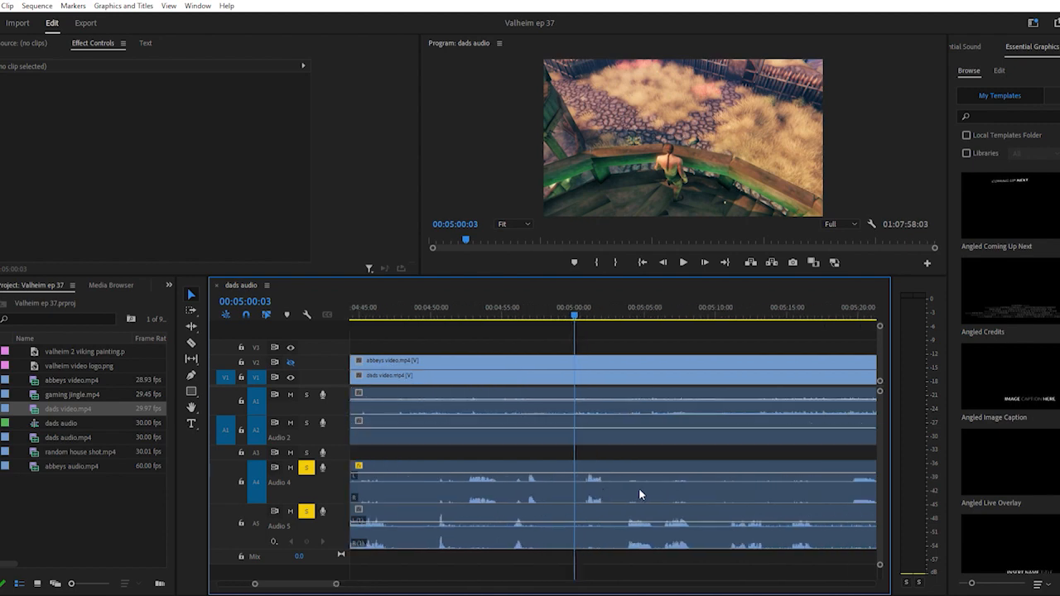
pyautogui.hscroll(2, 638, 489)
pyautogui.press('-')
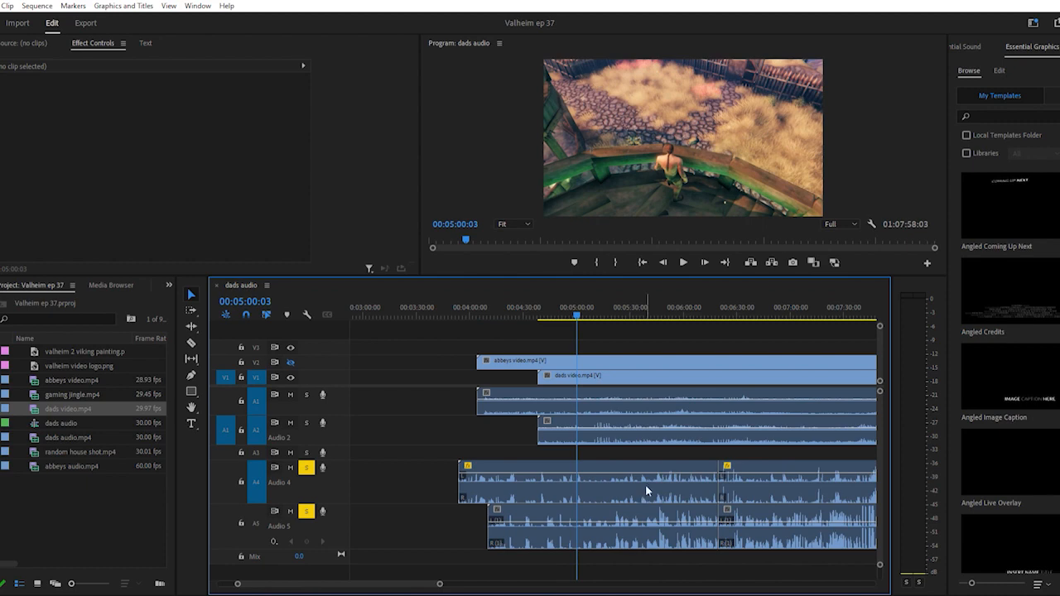
pyautogui.hscroll(3, 645, 484)
pyautogui.hscroll(1, 650, 487)
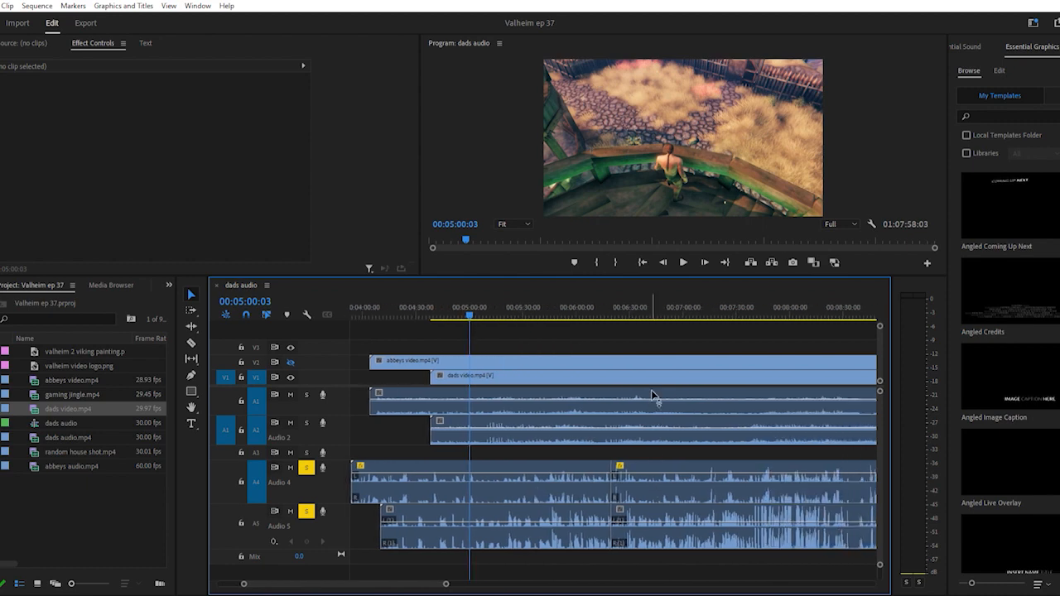
# Place the playhead at 00:06:16:21 and inspect the waveforms around the cut on Audio 4 and Audio 5
pyautogui.click(607, 308)
pyautogui.press('=')
pyautogui.press('=')
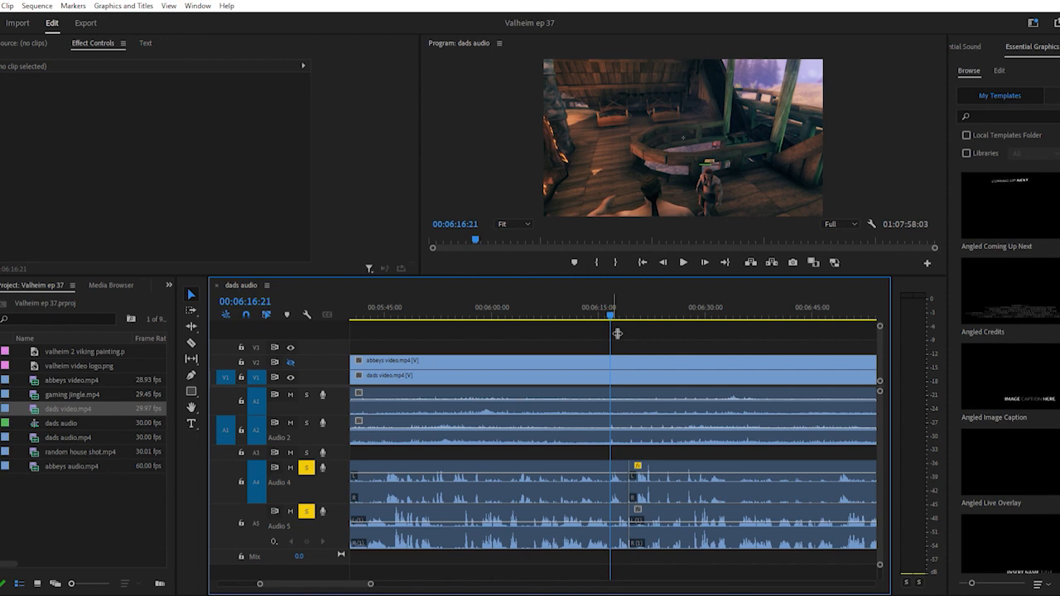
pyautogui.press('=')
pyautogui.press('=')
pyautogui.hscroll(3, 633, 486)
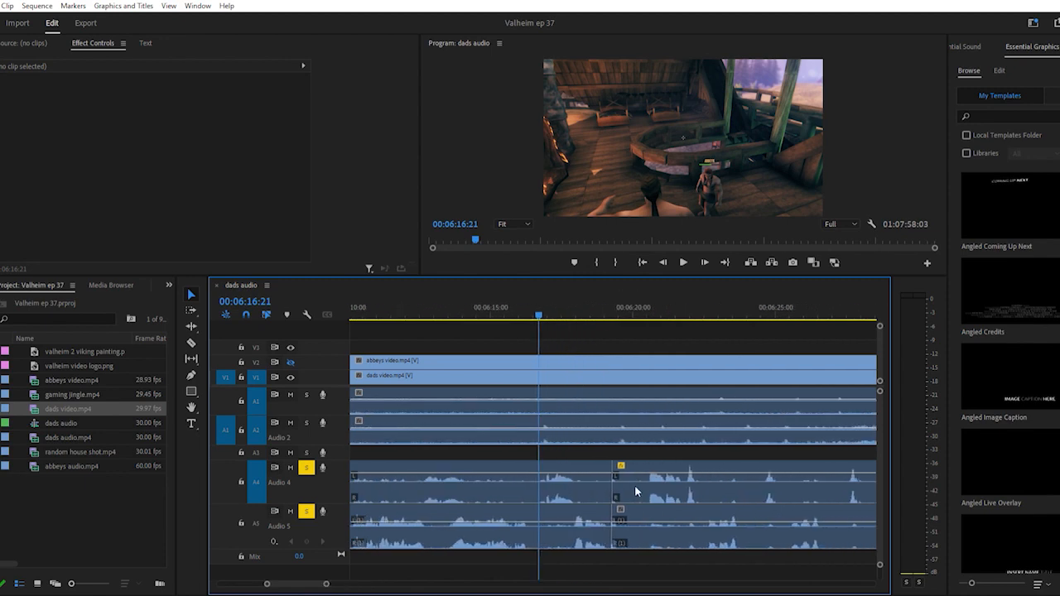
pyautogui.hscroll(1, 635, 485)
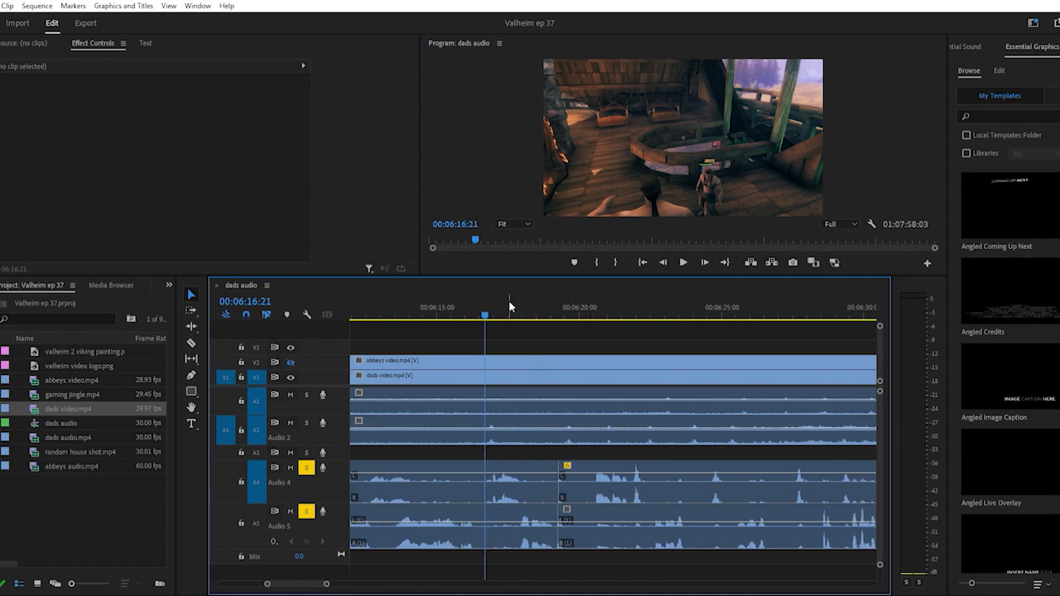
# Play the sequence twice from 00:06:16:21 across the audio cut to check picture and sound sync
pyautogui.press('space')
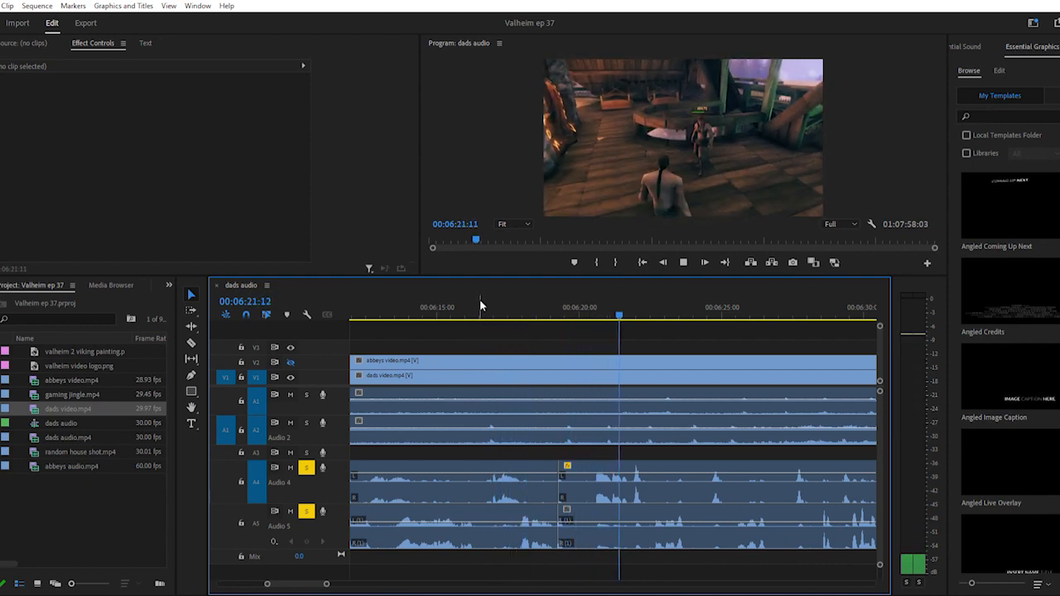
pyautogui.press('space')
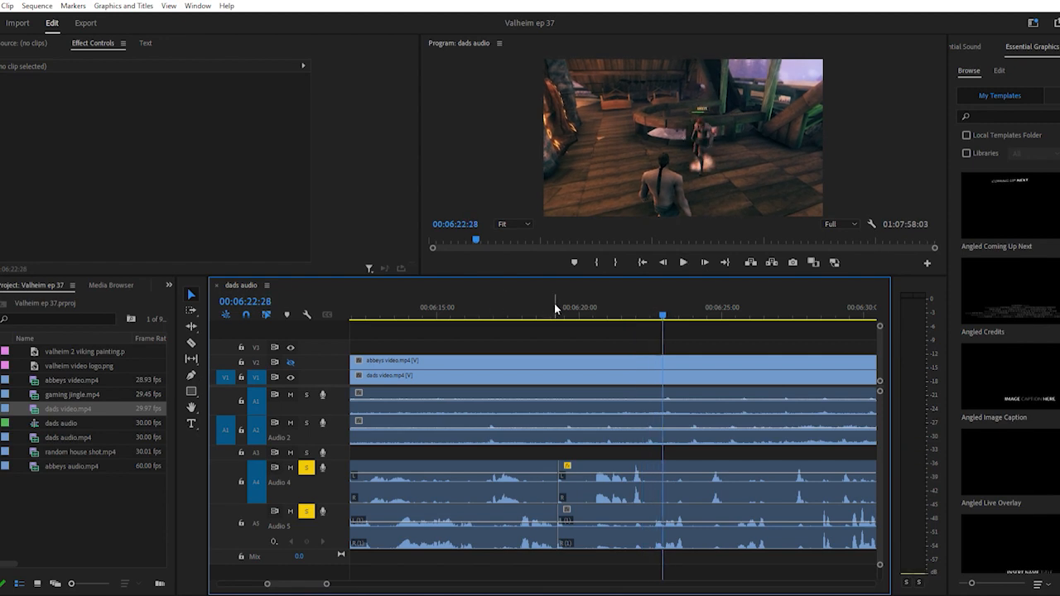
pyautogui.click(486, 302)
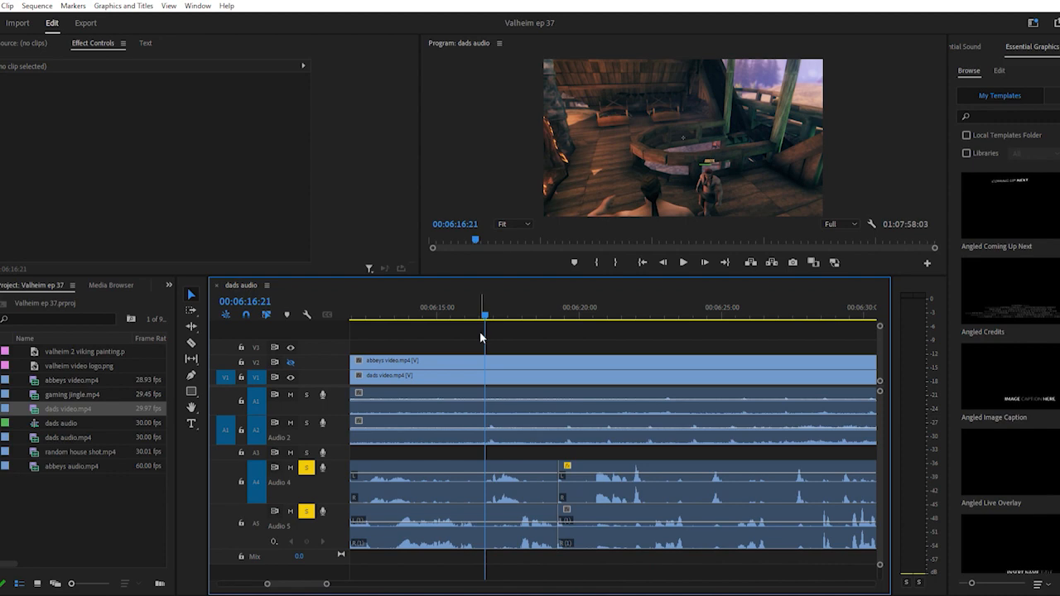
pyautogui.press('space')
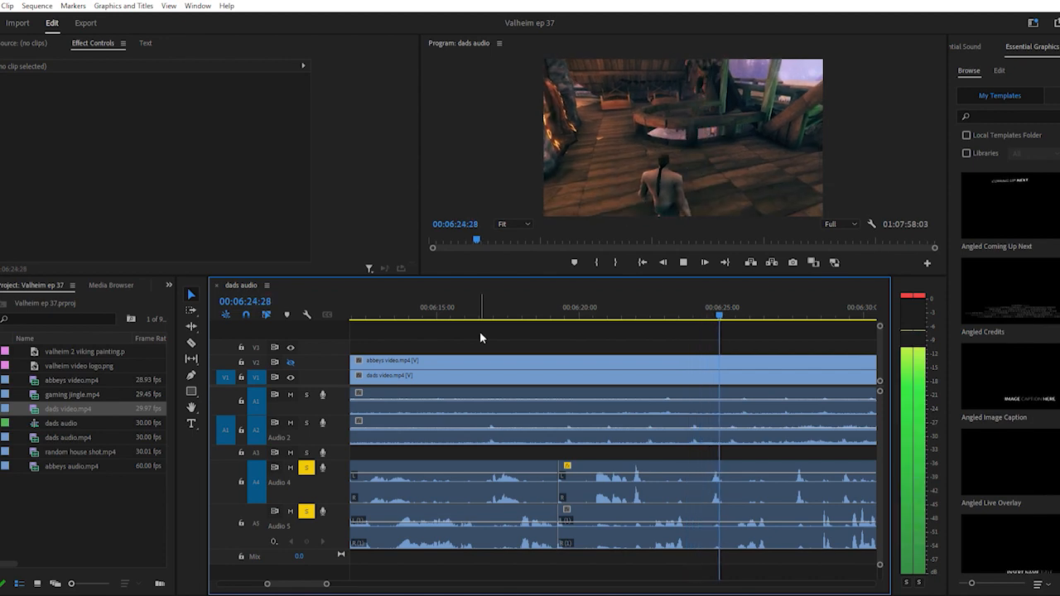
pyautogui.press('space')
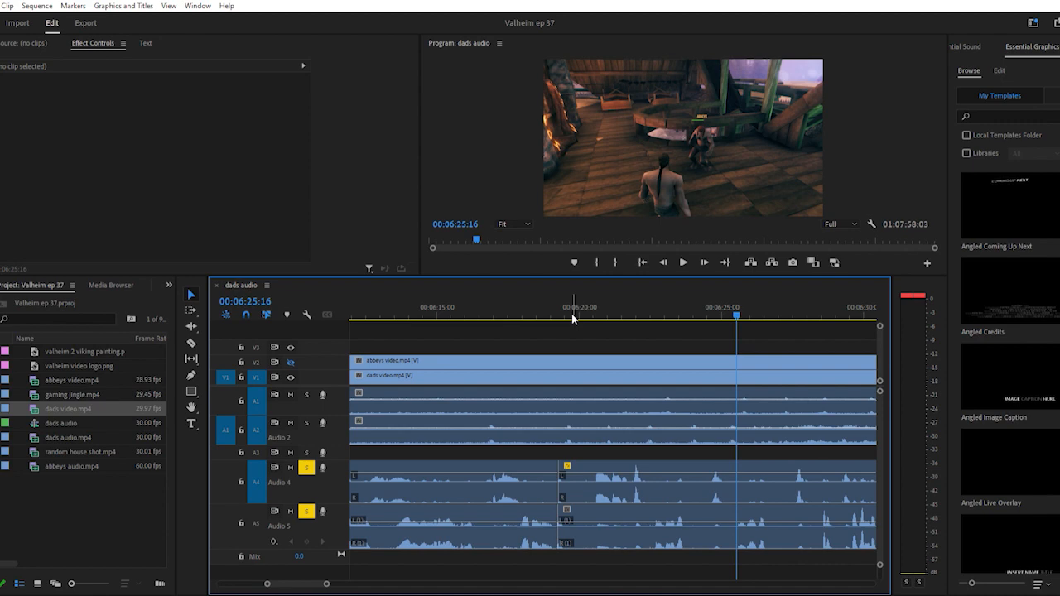
# Place the playhead at 00:06:19:06 and inspect the exact start of the audio segments after the cut
pyautogui.press('=')
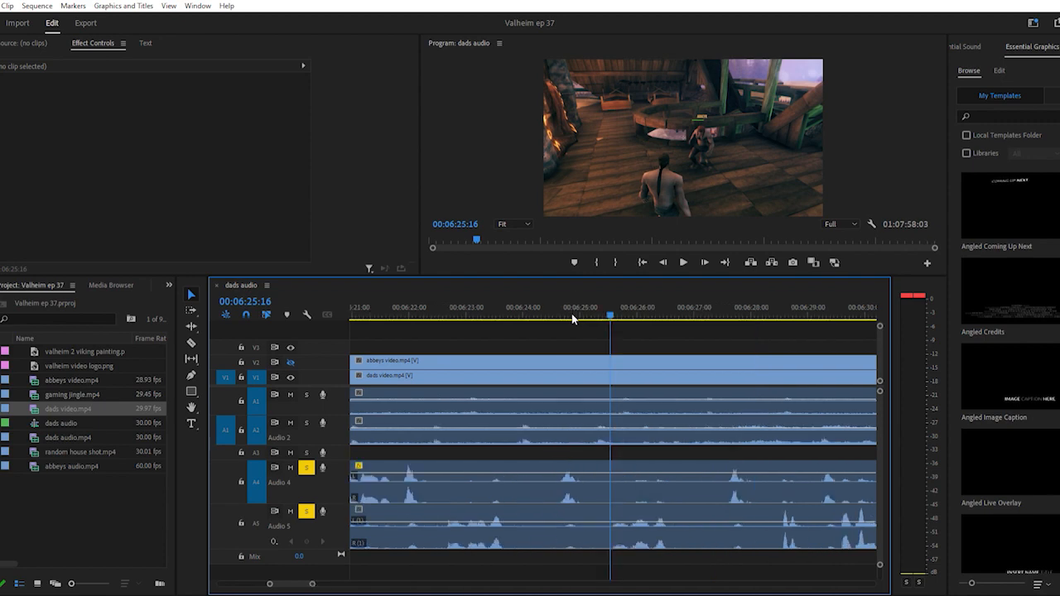
pyautogui.press('-')
pyautogui.press('-')
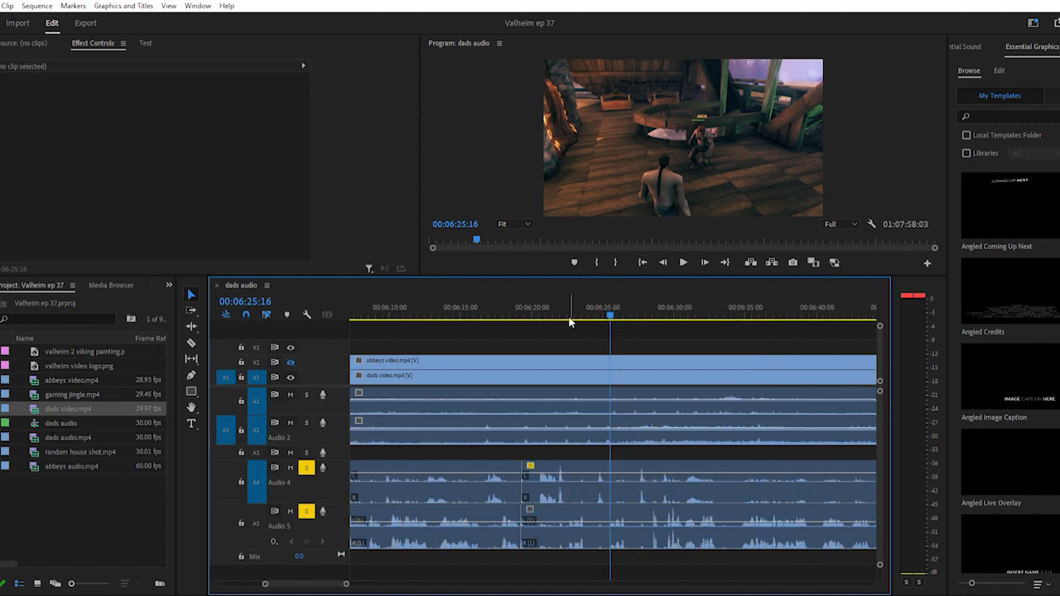
pyautogui.click(523, 306)
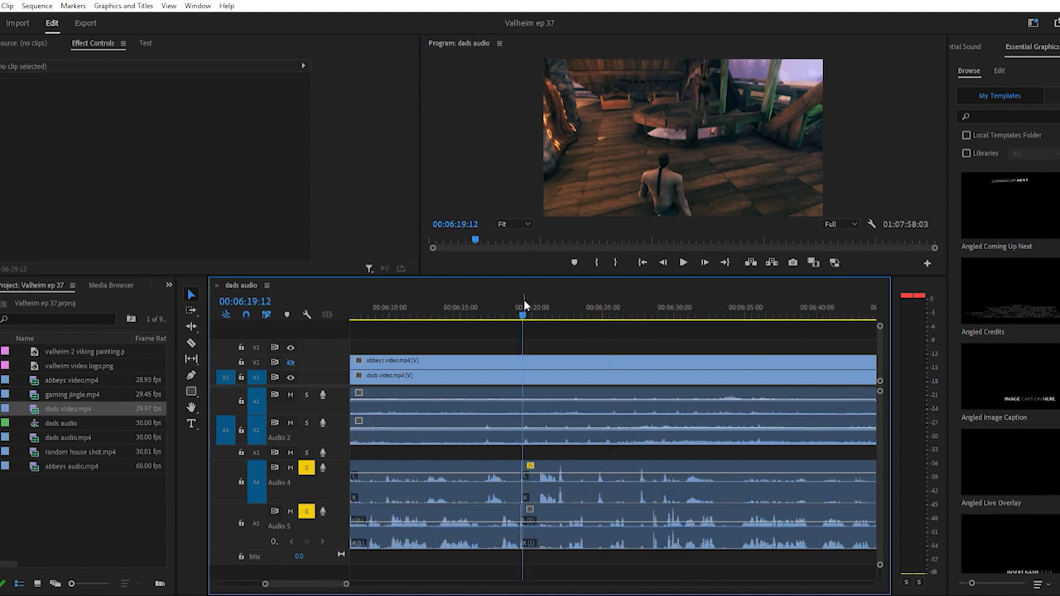
pyautogui.press('=')
pyautogui.press('=')
pyautogui.press('=')
pyautogui.press('=')
pyautogui.press('=')
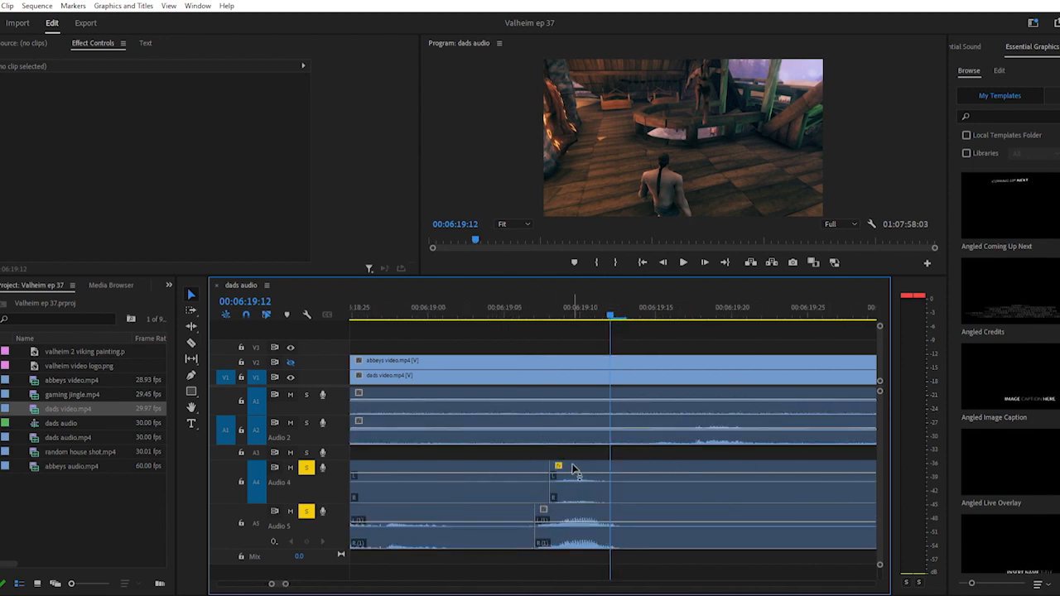
pyautogui.click(520, 304)
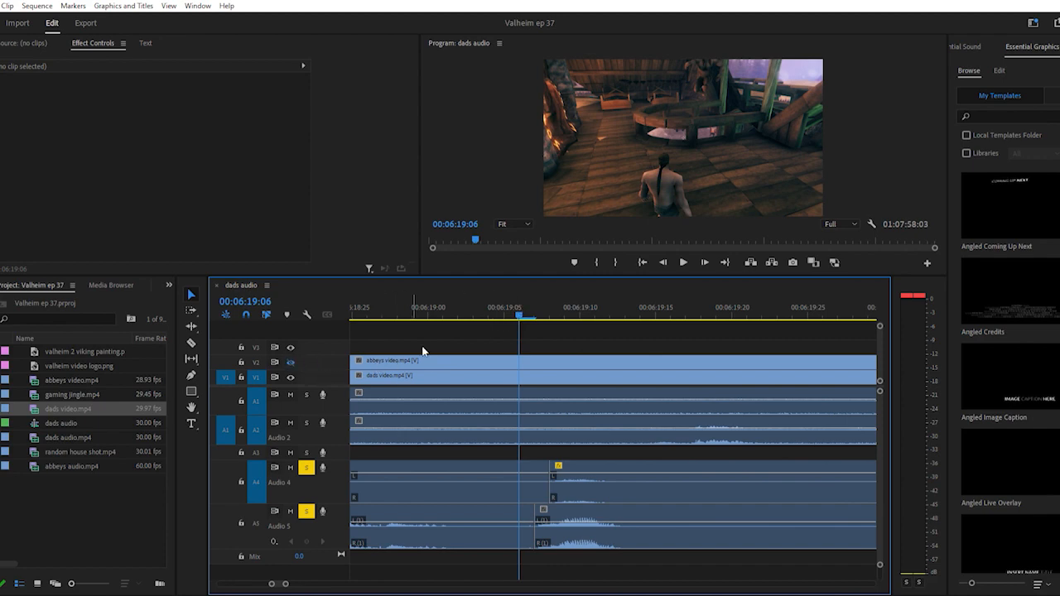
# Place the playhead at 00:06:15:26 and inspect the Audio 5 waveform there
pyautogui.press('-')
pyautogui.press('-')
pyautogui.press('-')
pyautogui.press('-')
pyautogui.press('-')
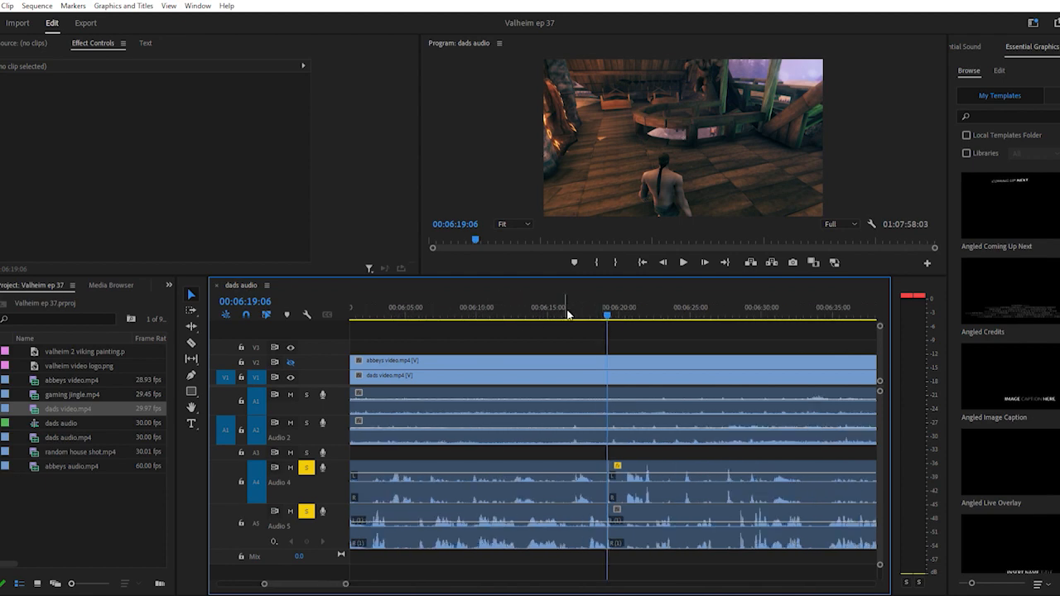
pyautogui.moveTo(608, 309); pyautogui.dragTo(559, 309)
pyautogui.press('=')
pyautogui.press('=')
pyautogui.press('=')
pyautogui.press('=')
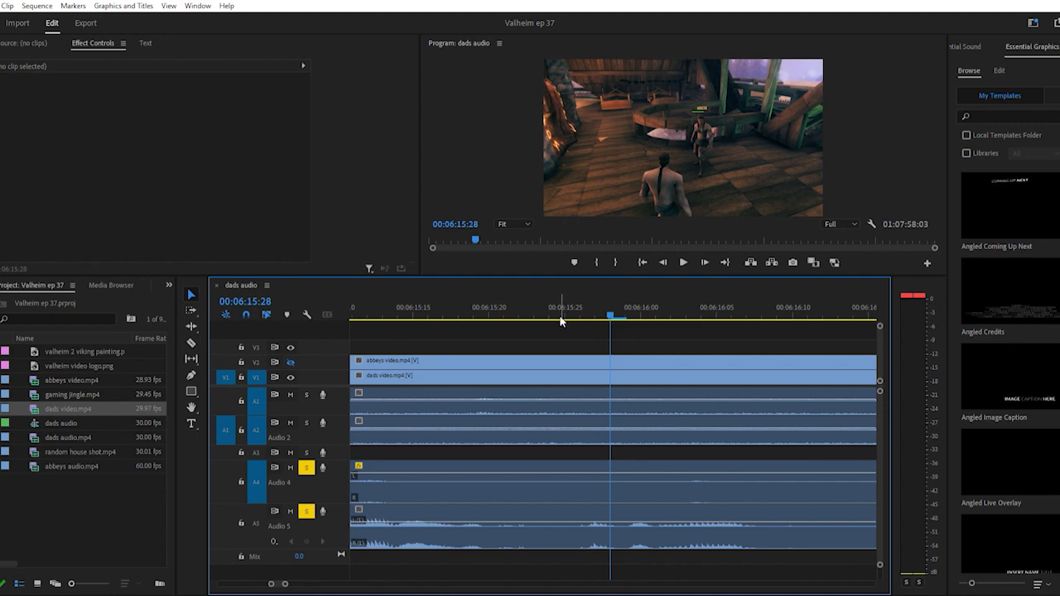
pyautogui.click(579, 304)
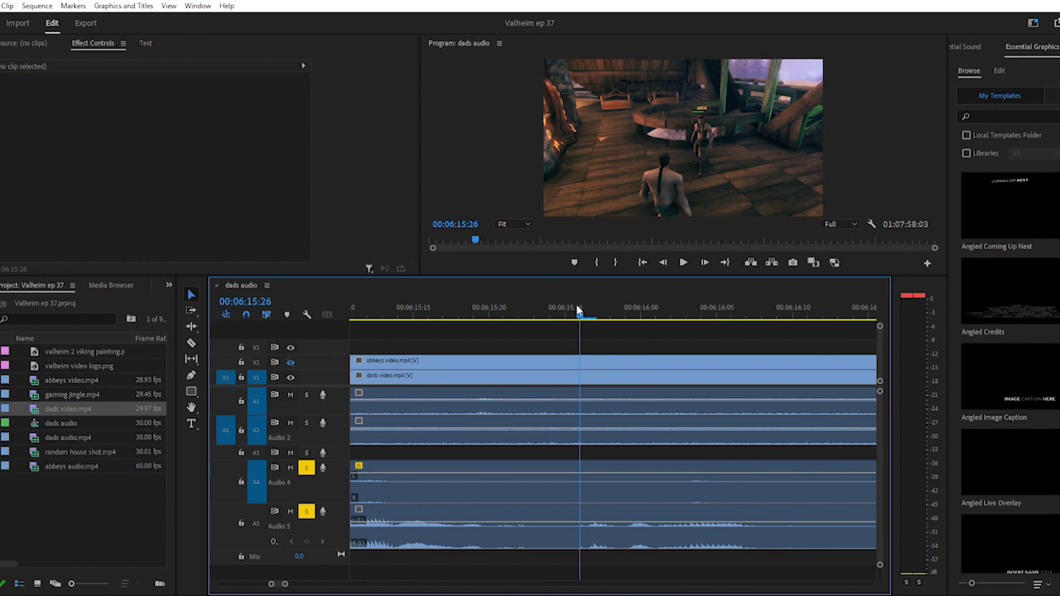
pyautogui.press('-')
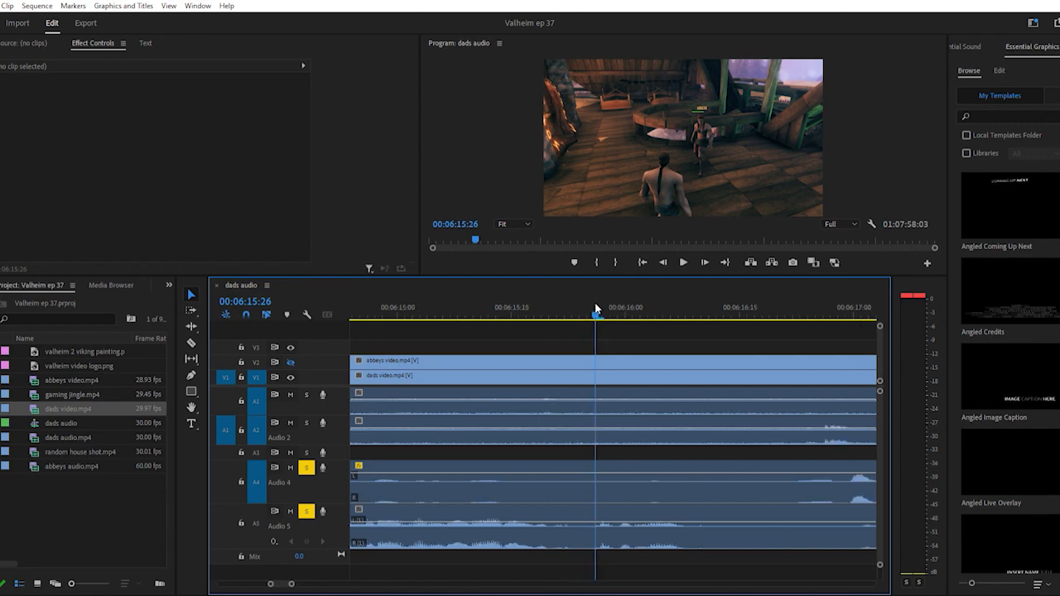
# Cut the dads video.mp4 clip on V1 with its linked audio at 00:06:16:04
pyautogui.click(604, 311)
pyautogui.moveTo(604, 309)
pyautogui.mouseDown()
pyautogui.moveTo(670, 301)
pyautogui.moveTo(594, 309)
pyautogui.moveTo(614, 312)
pyautogui.mouseUp()
pyautogui.press('=')
pyautogui.press('=')
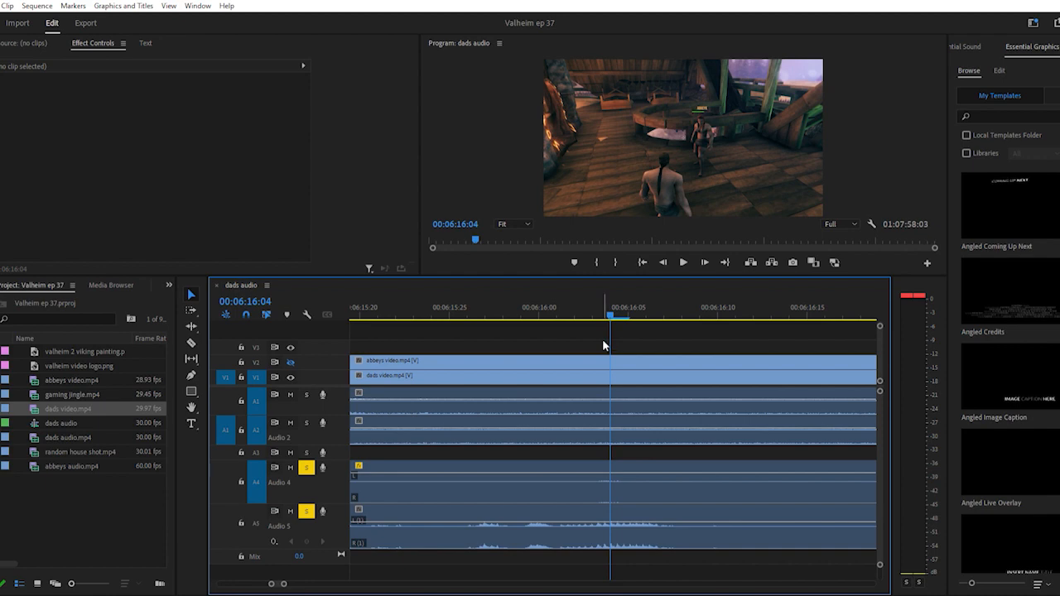
pyautogui.press('c')
pyautogui.click(618, 373)
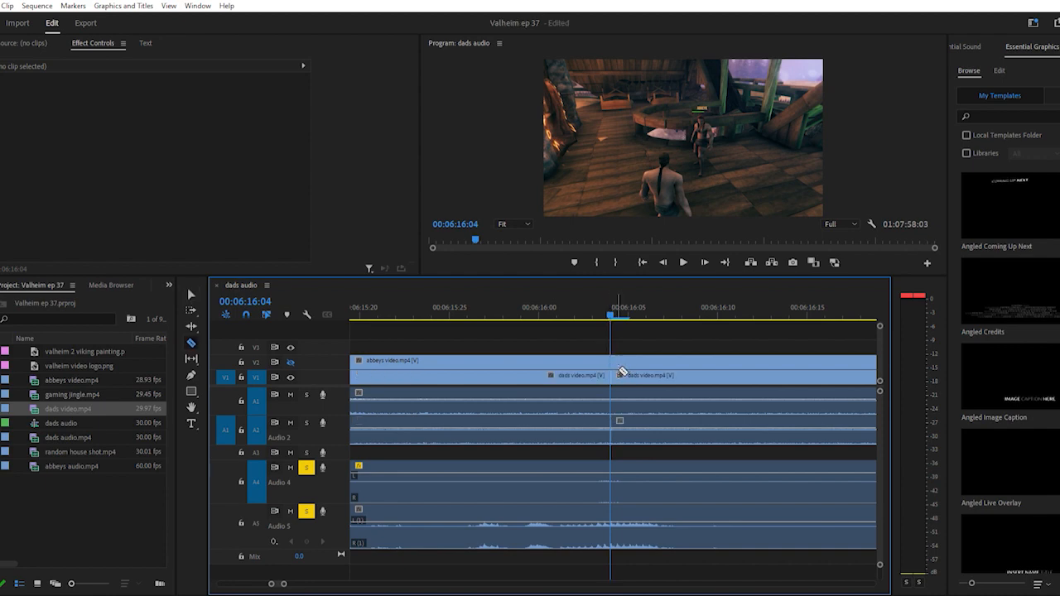
pyautogui.press('v')
# Move the second part of dads video.mp4 to the audio cut near 00:06:19, and shift the first part to meet it
pyautogui.press('-')
pyautogui.press('-')
pyautogui.press('-')
pyautogui.press('-')
pyautogui.press('-')
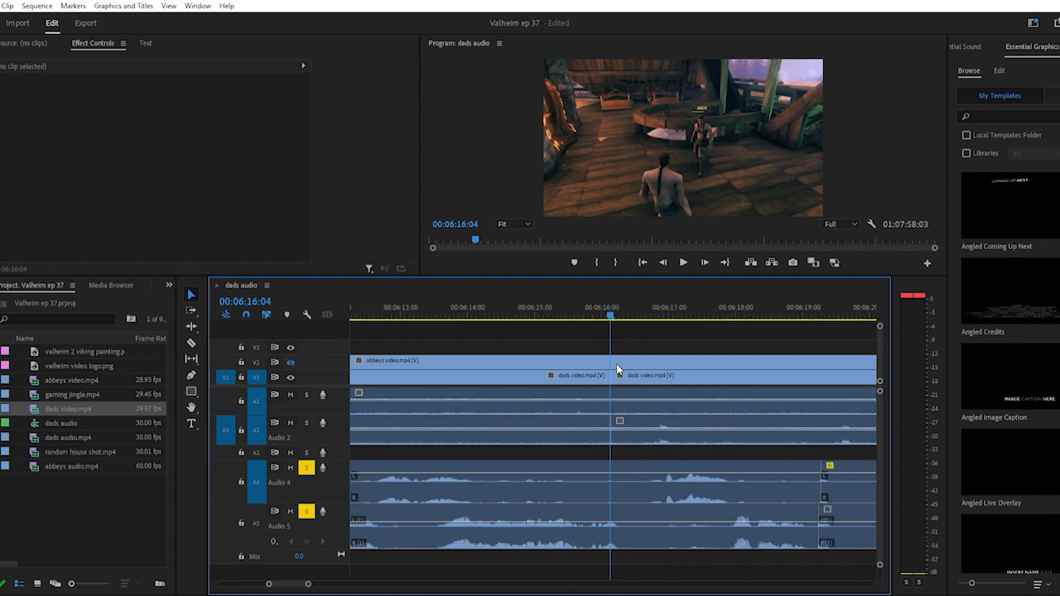
pyautogui.moveTo(623, 373); pyautogui.dragTo(689, 379)
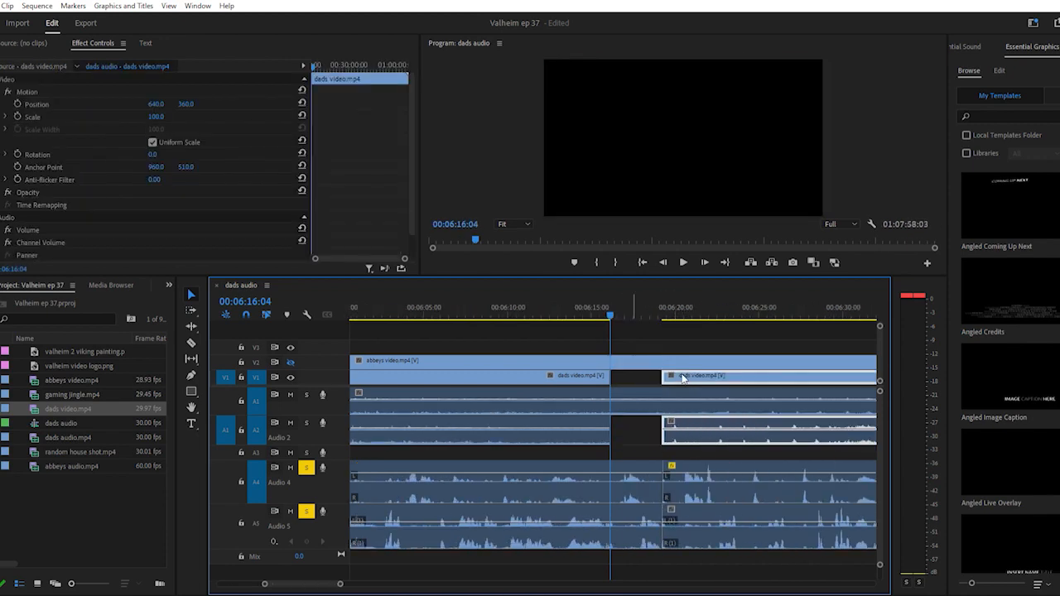
pyautogui.moveTo(582, 375); pyautogui.dragTo(634, 375)
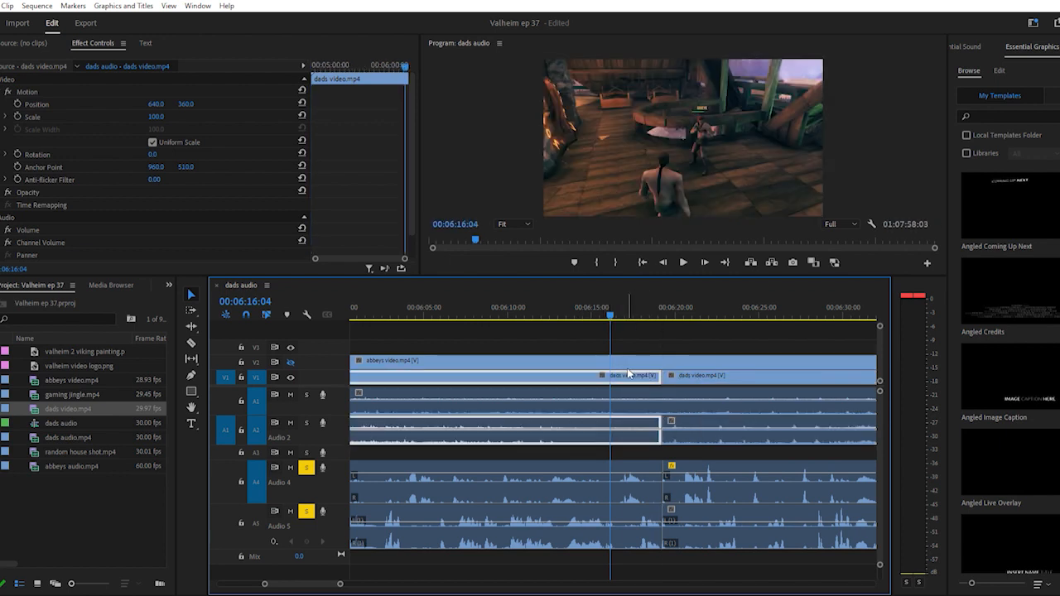
# Play back the dads video.mp4 cut from 00:06:14:24 and again from just before the cut to check its sync with the voice audio
pyautogui.click(589, 307)
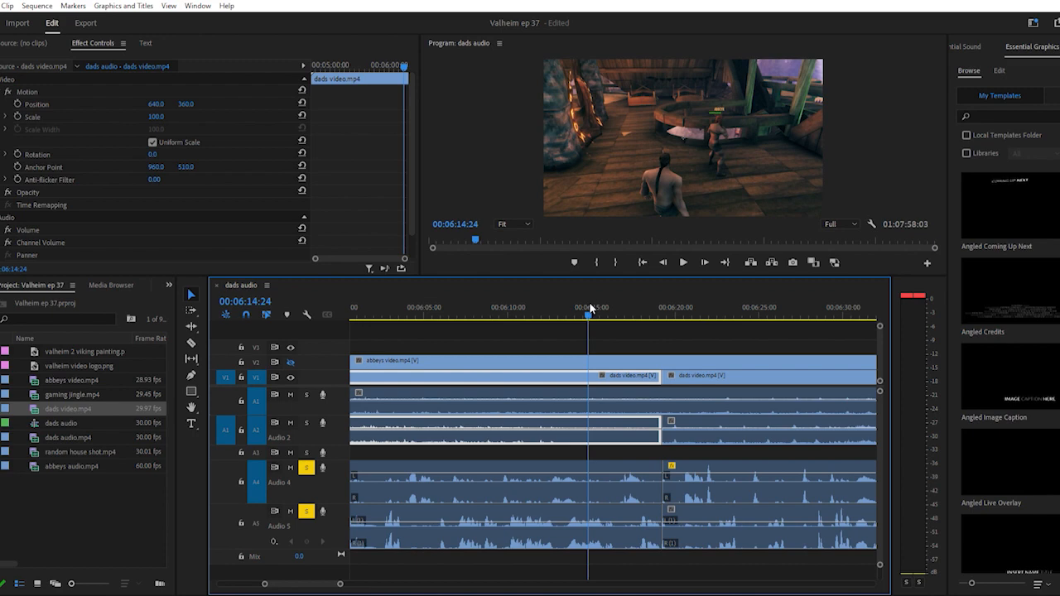
pyautogui.press('space')
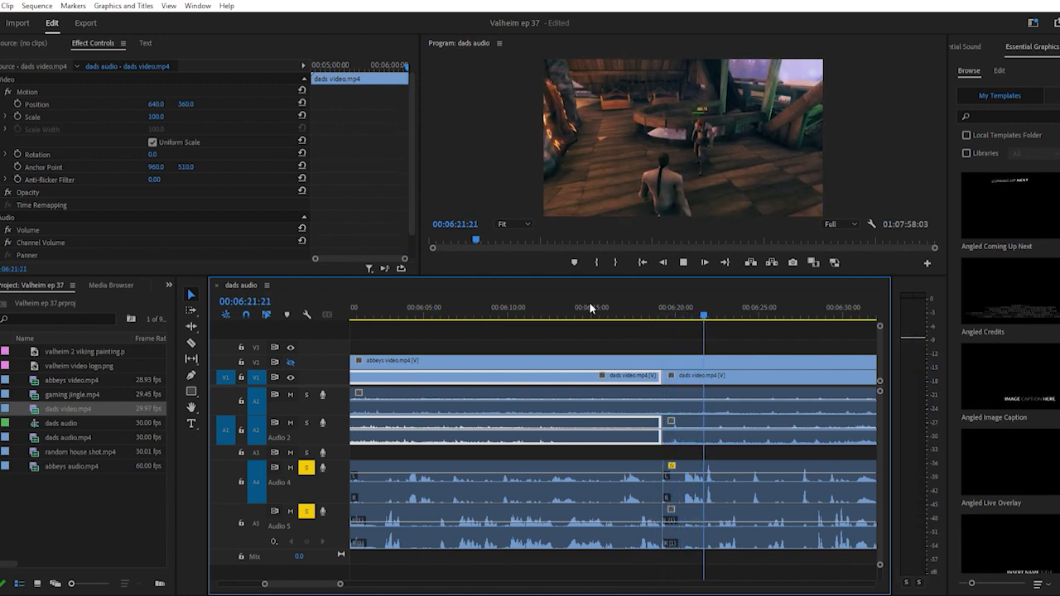
pyautogui.press('space')
pyautogui.click(648, 303)
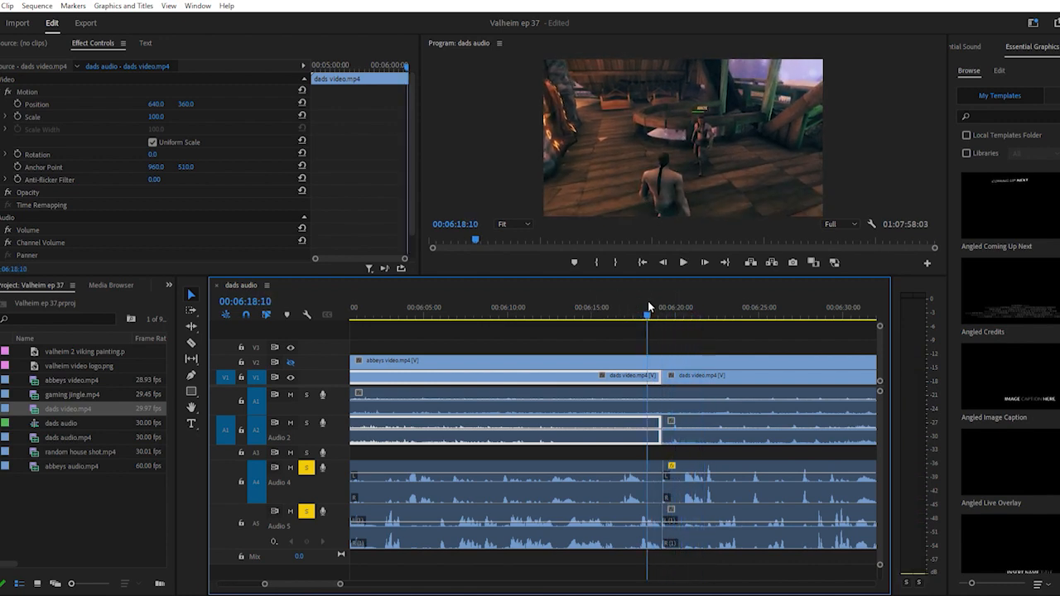
pyautogui.click(627, 309)
pyautogui.press('space')
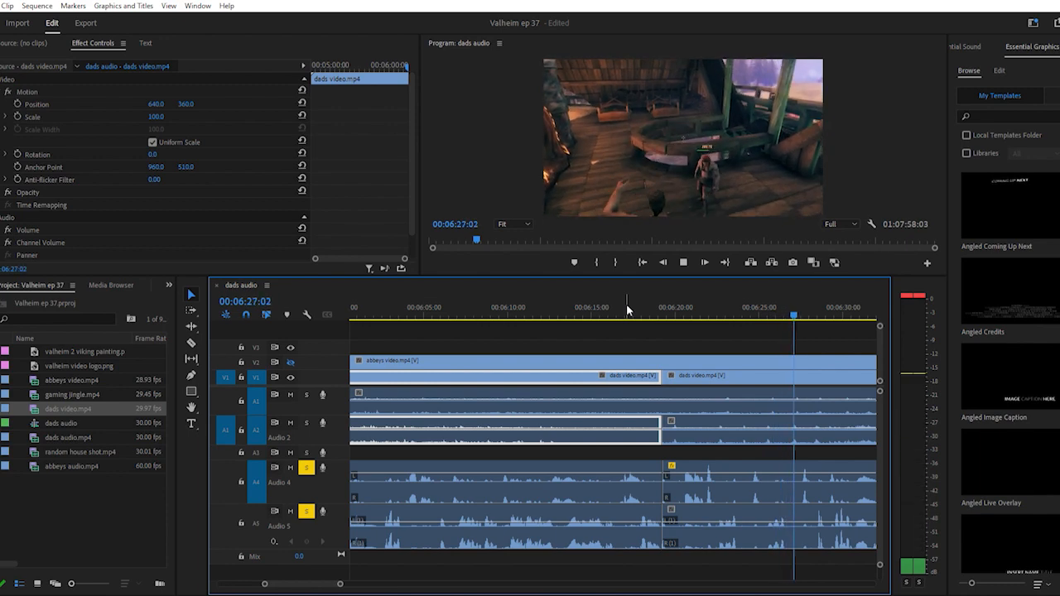
pyautogui.press('space')
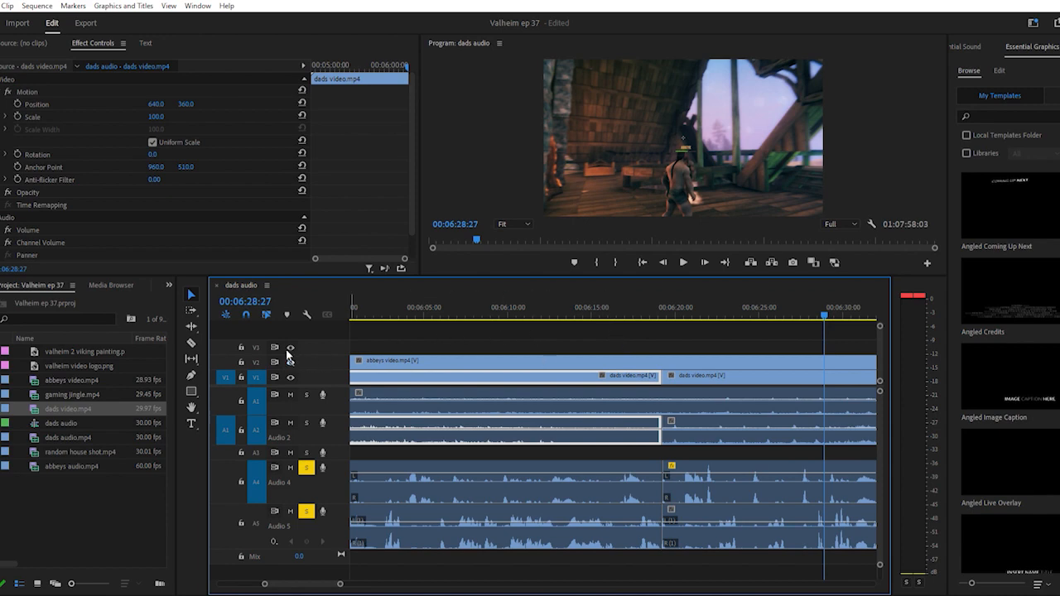
# Turn on the V2 track's output and cut the abbeys video.mp4 clip with its linked audio at 00:06:22:04
pyautogui.moveTo(410, 305); pyautogui.dragTo(705, 275)
pyautogui.press('=')
pyautogui.press('=')
pyautogui.press('=')
pyautogui.press('=')
pyautogui.press('=')
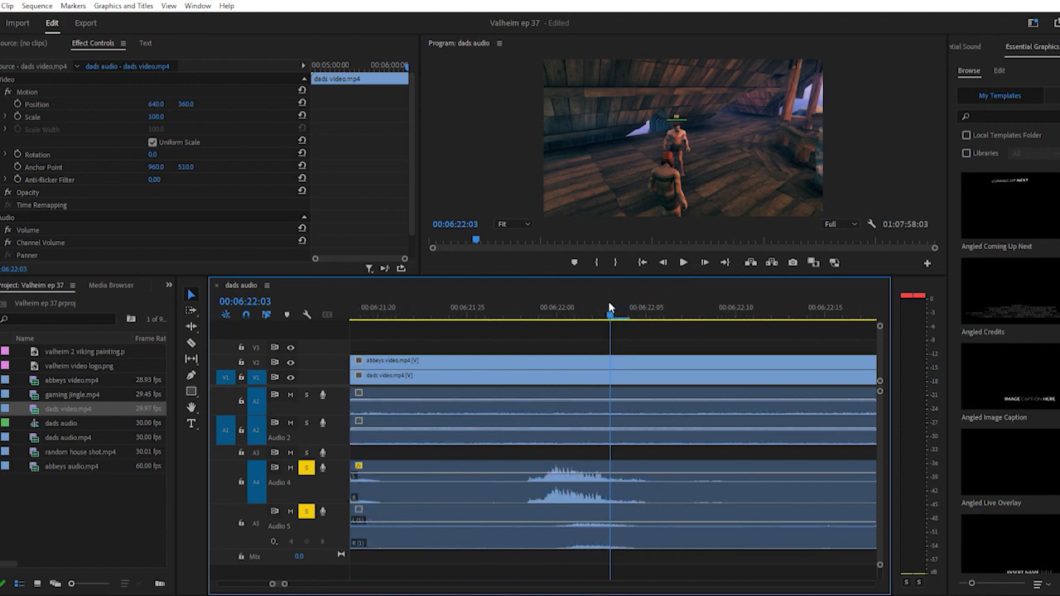
pyautogui.moveTo(603, 306); pyautogui.dragTo(592, 308)
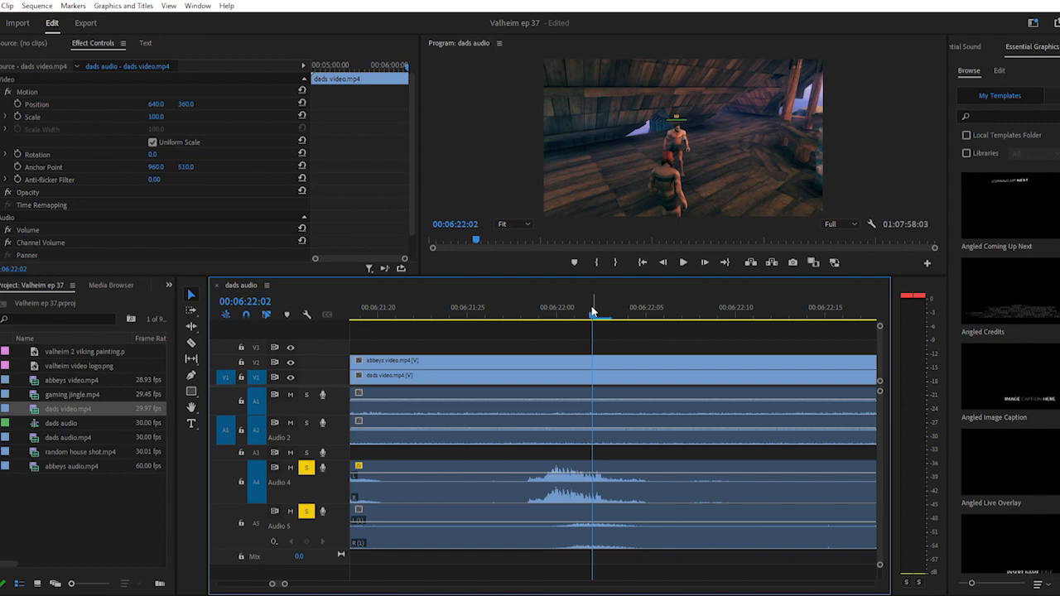
pyautogui.click(539, 309)
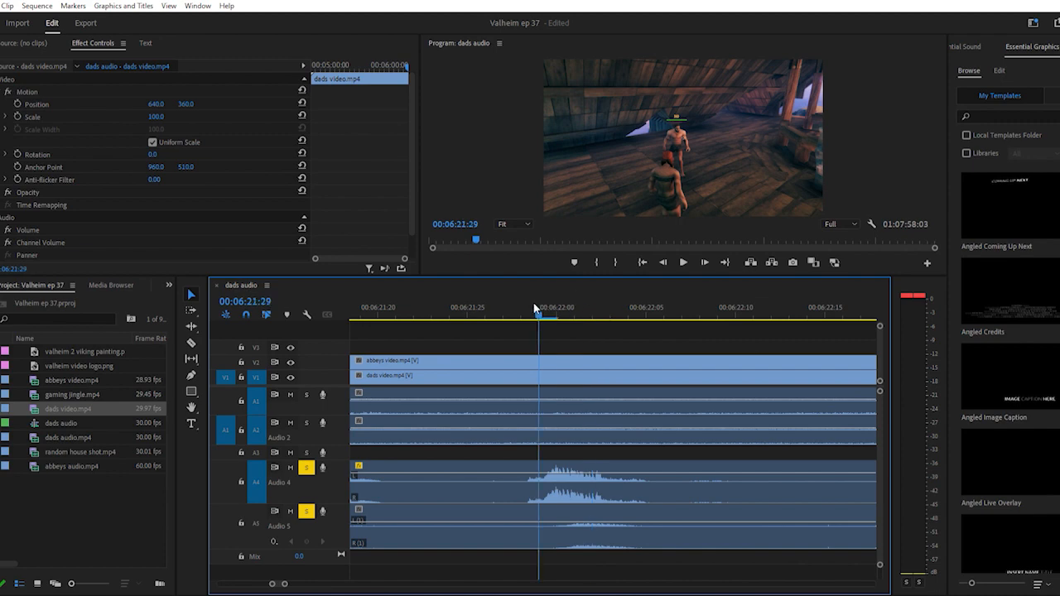
pyautogui.moveTo(537, 309); pyautogui.dragTo(626, 293)
pyautogui.press('c')
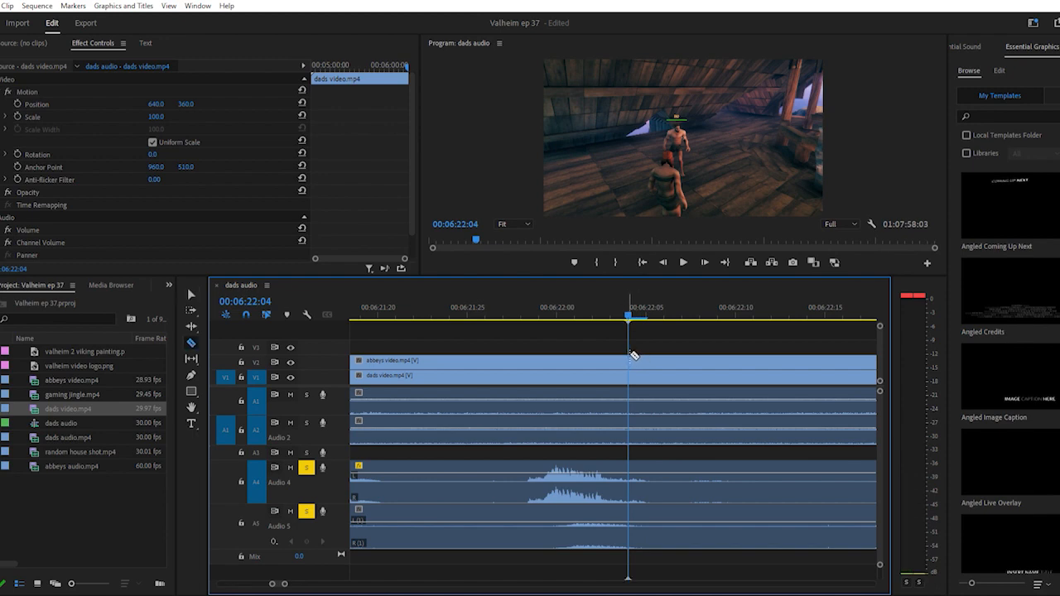
pyautogui.click(633, 356)
pyautogui.press('v')
# Move the first part of abbeys video.mp4 to end at the audio cut near 00:06:19, and shift the second part to meet it
pyautogui.press('-')
pyautogui.press('-')
pyautogui.press('-')
pyautogui.press('-')
pyautogui.press('-')
pyautogui.press('-')
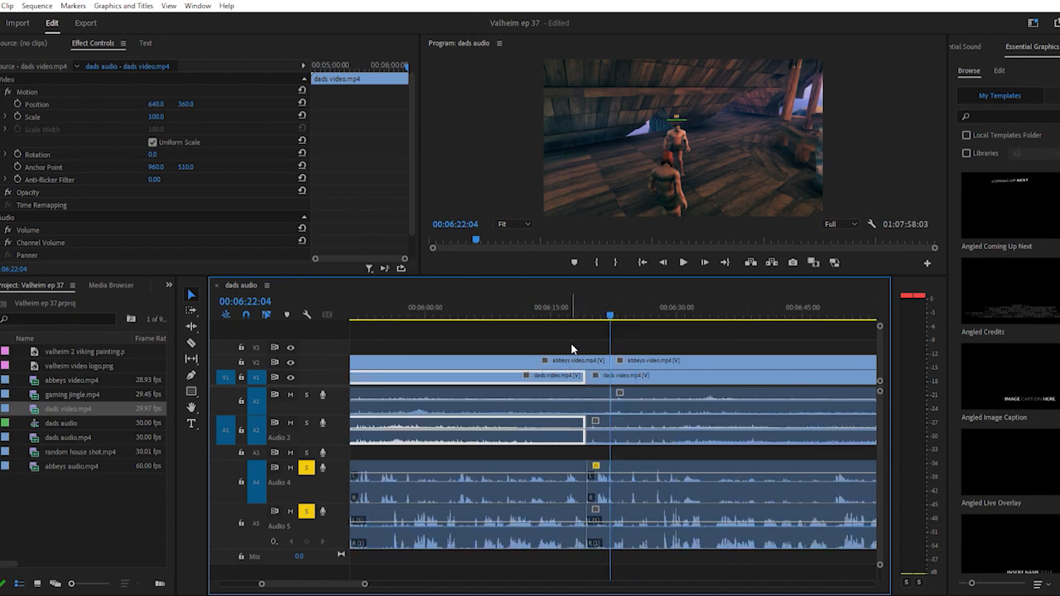
pyautogui.moveTo(573, 358); pyautogui.dragTo(557, 356)
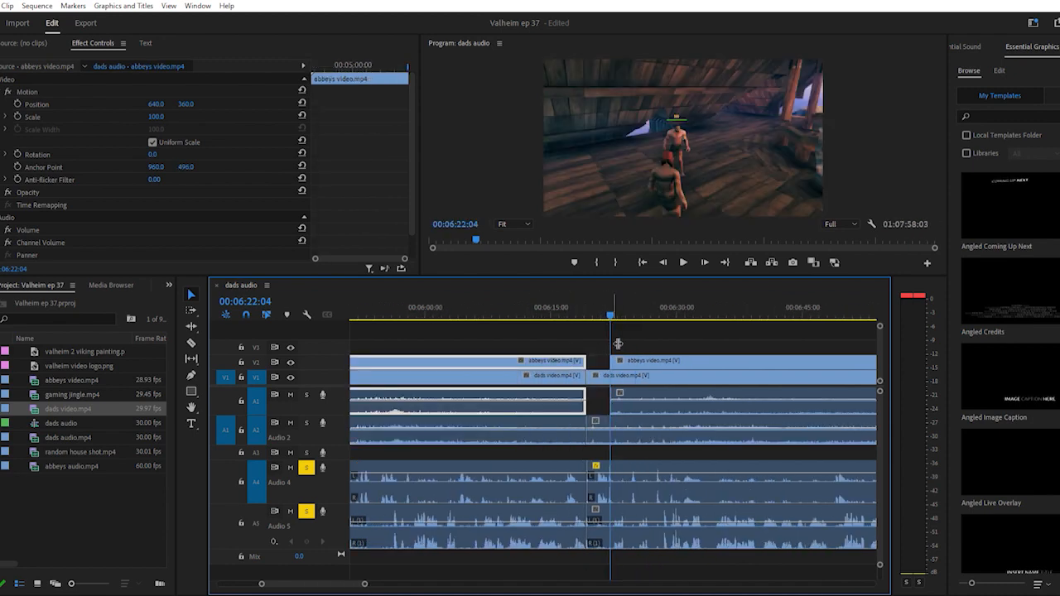
pyautogui.moveTo(646, 359); pyautogui.dragTo(624, 358)
# Play across the abbeys video.mp4 cut from 00:06:15:01 and again from 00:06:16:22 to check the sync
pyautogui.moveTo(516, 302); pyautogui.dragTo(552, 300)
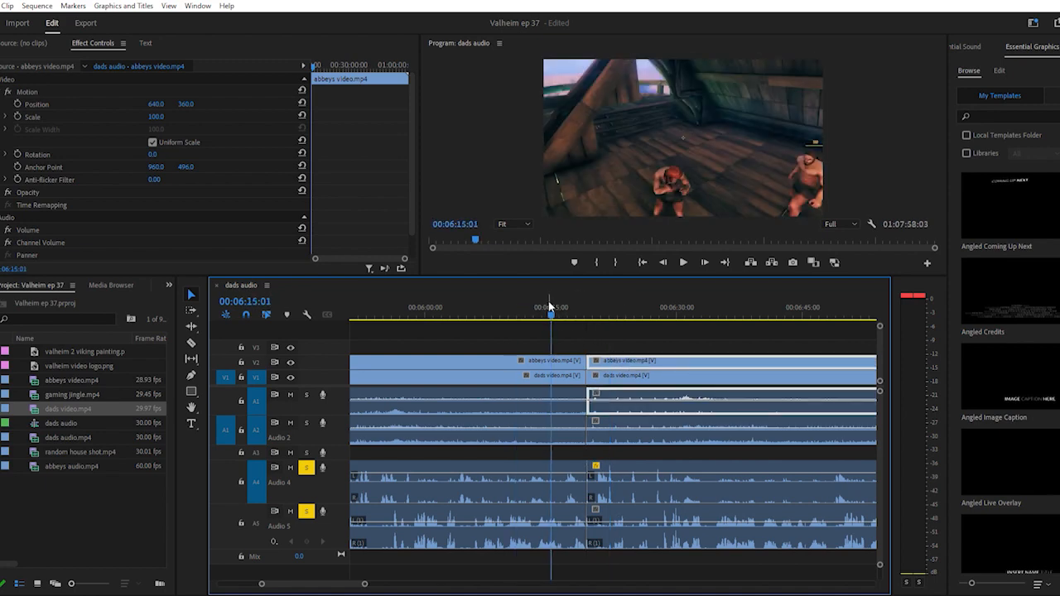
pyautogui.press('space')
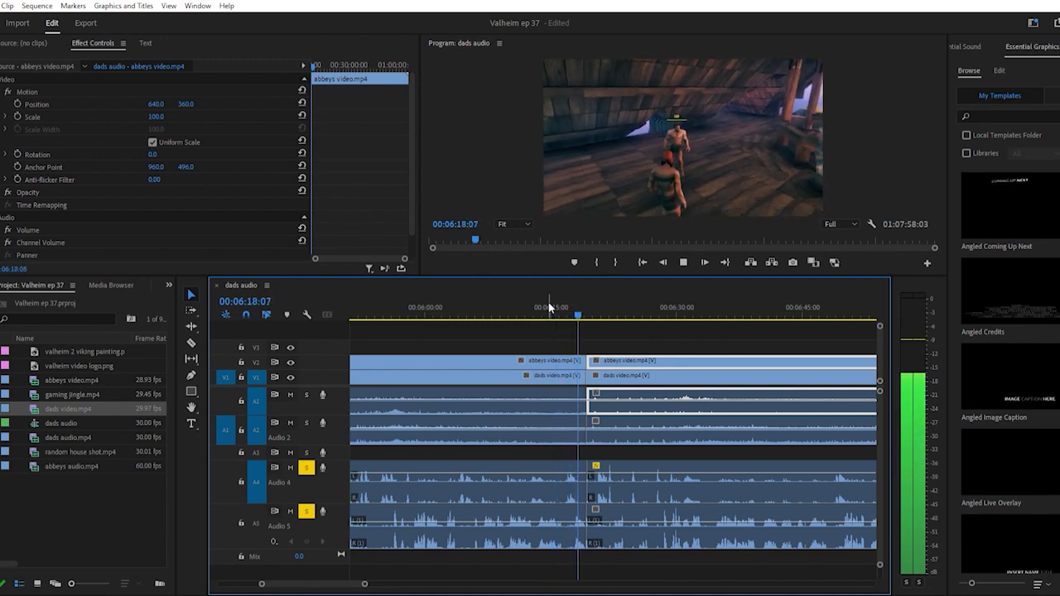
pyautogui.moveTo(590, 307); pyautogui.dragTo(567, 307)
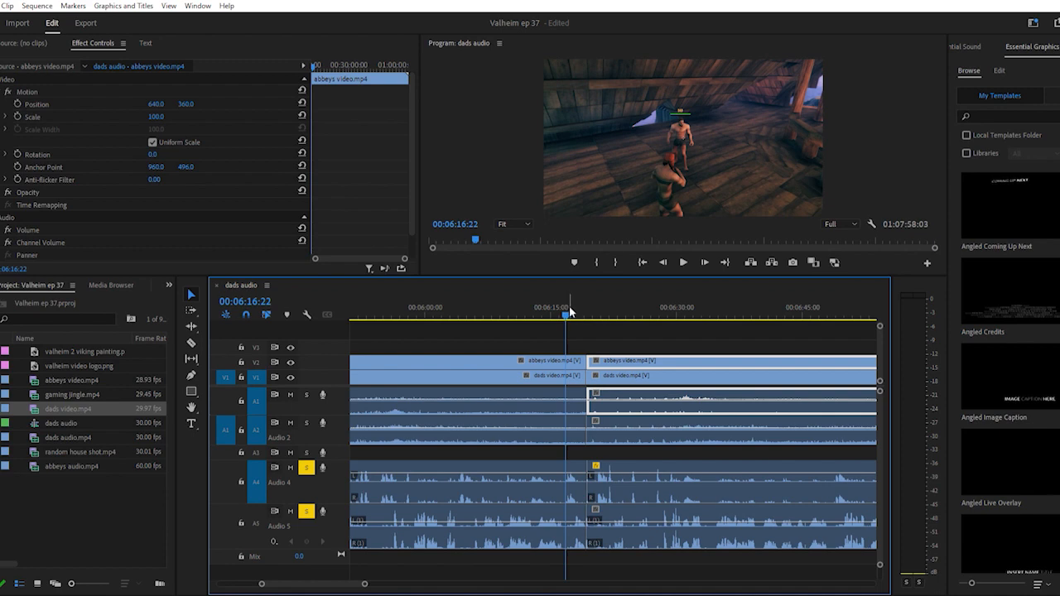
pyautogui.press('space')
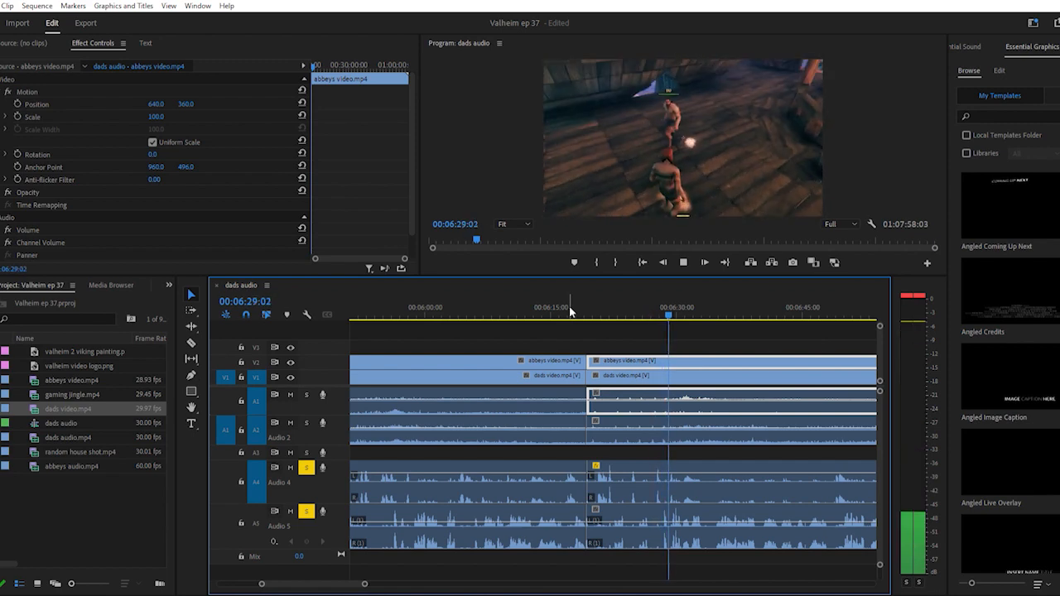
pyautogui.press('space')
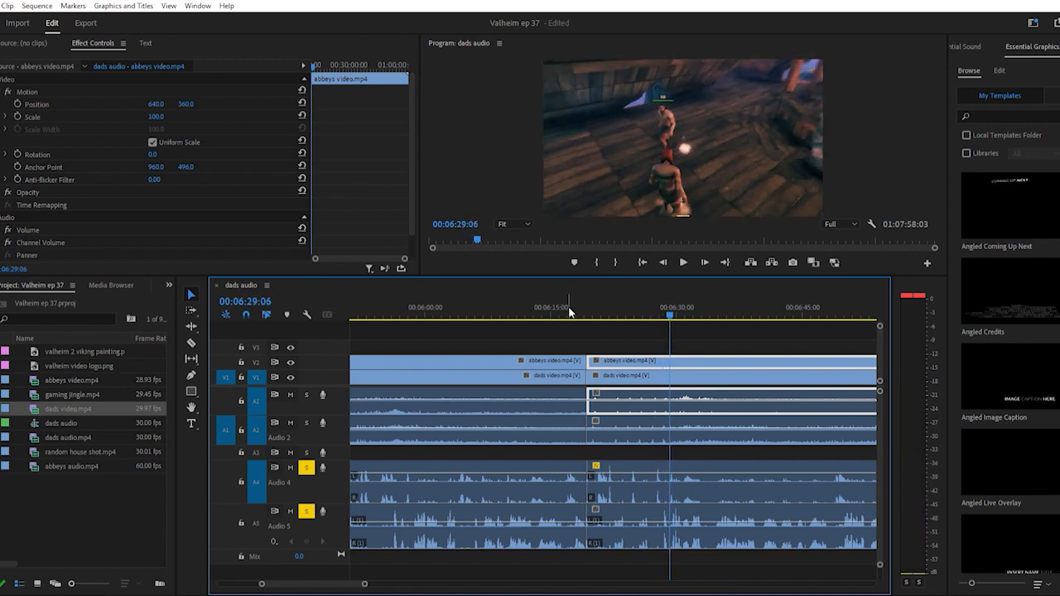
# Play the first part of abbeys video.mp4 from 00:04:06:13 to check its sync with the voice audio
pyautogui.click(483, 304)
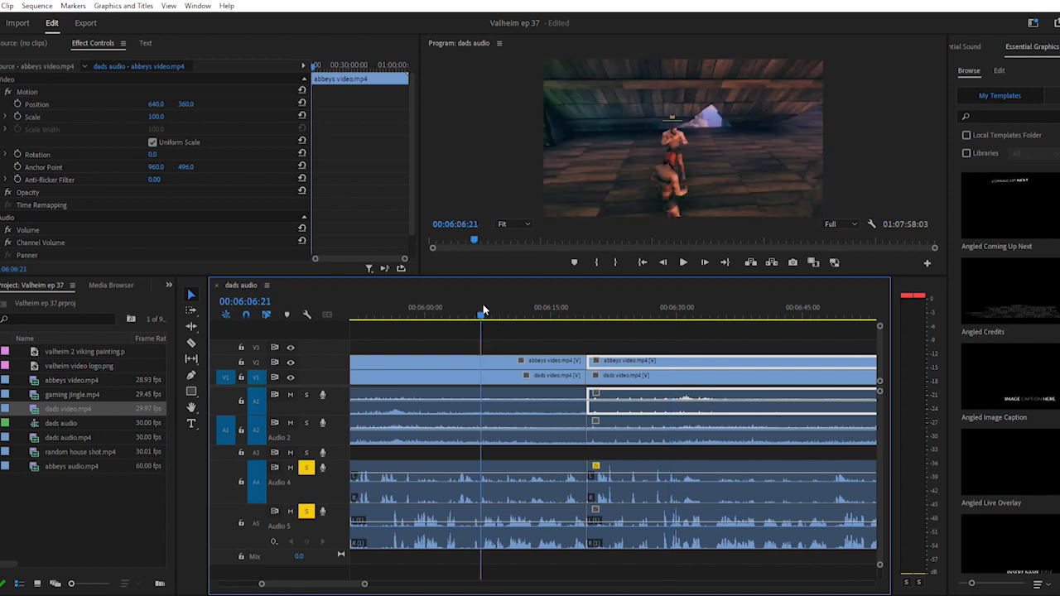
pyautogui.press('-')
pyautogui.press('-')
pyautogui.press('-')
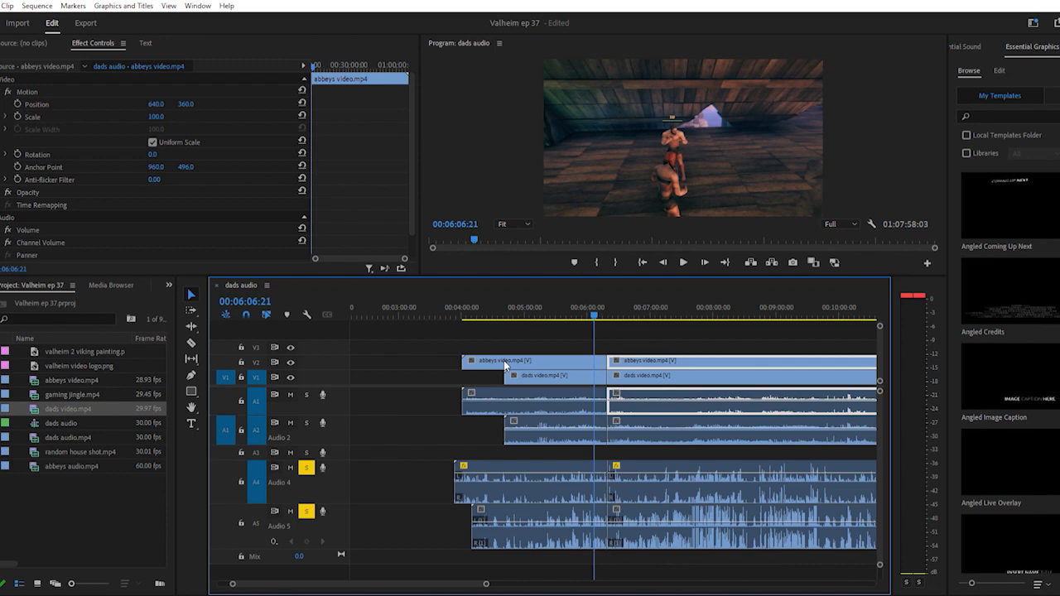
pyautogui.click(462, 307)
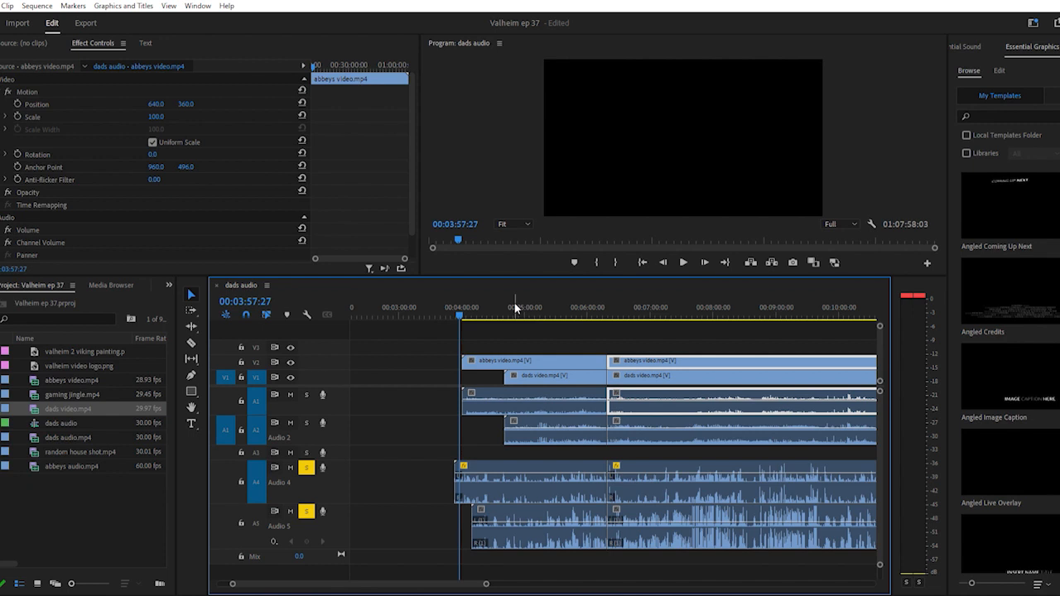
pyautogui.click(469, 310)
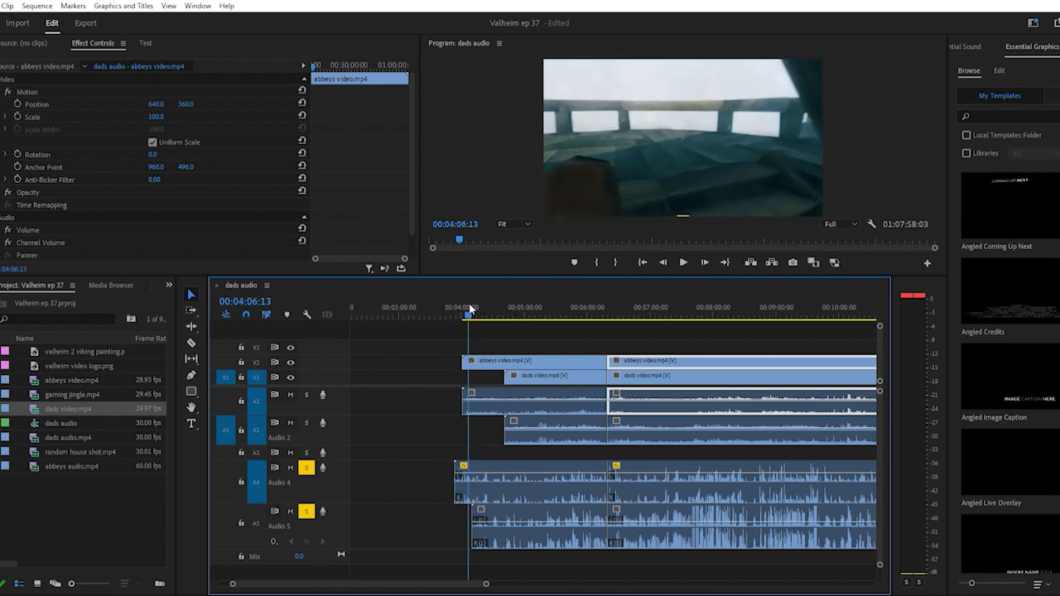
pyautogui.press('space')
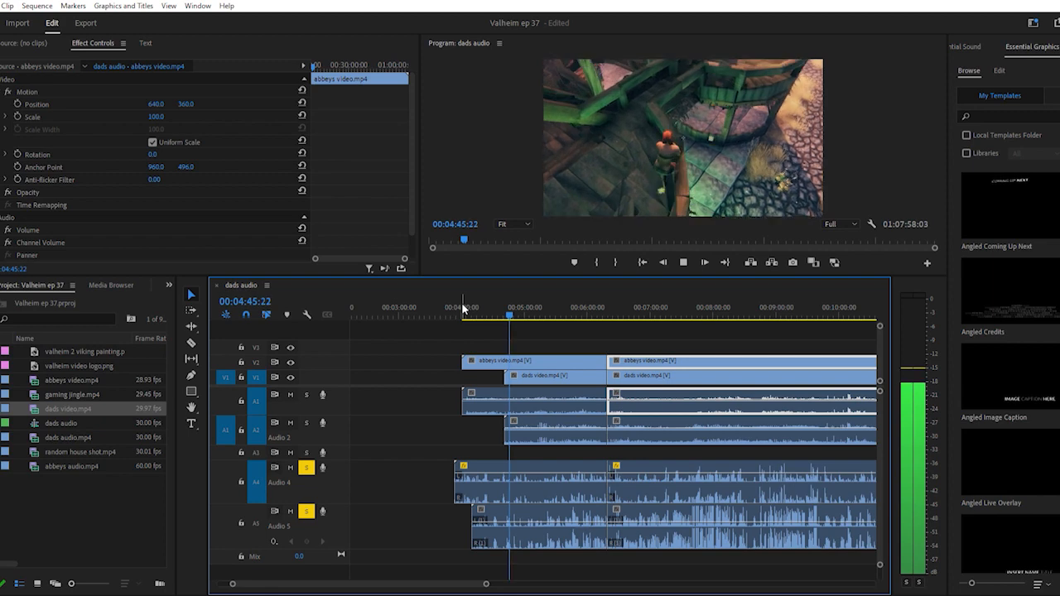
pyautogui.press('space')
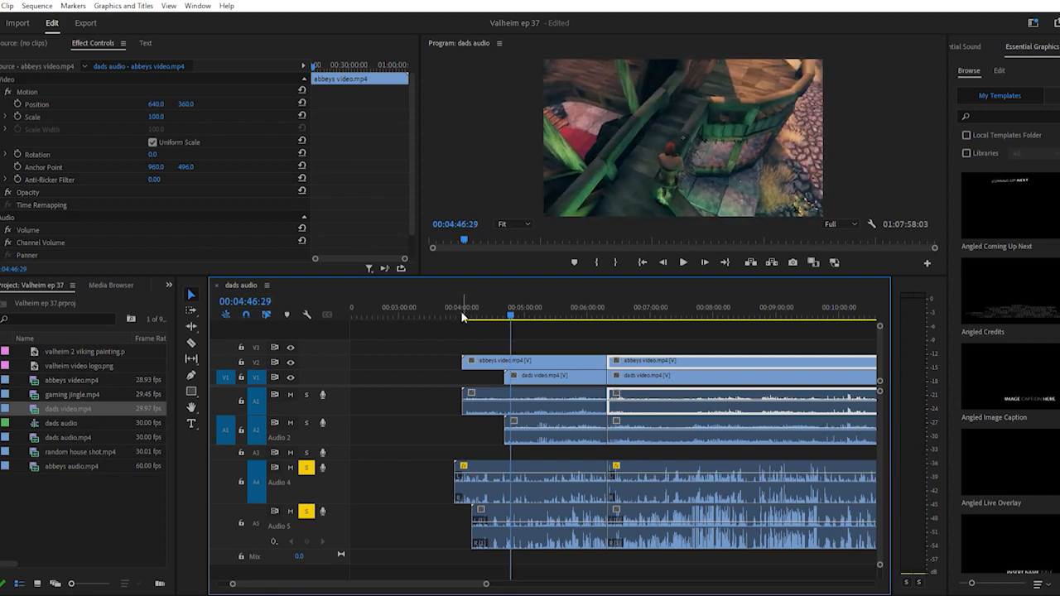
# Spot-check the abbeys video.mp4 sync by playing from 00:05:03:26 and at further points, then inspect the frame at 00:07:26:03
pyautogui.click(518, 304)
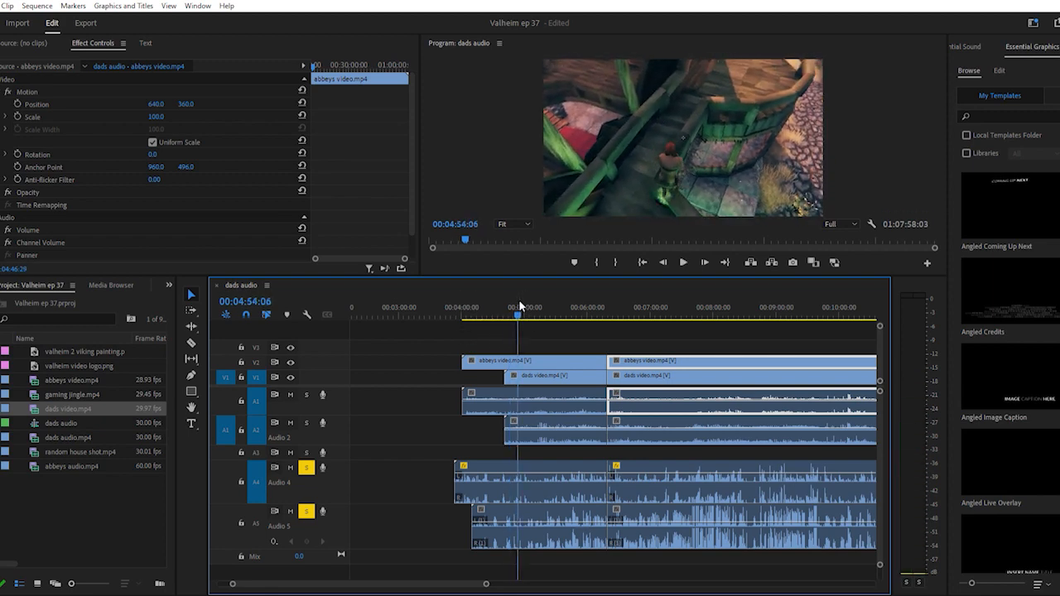
pyautogui.moveTo(520, 303); pyautogui.dragTo(523, 303)
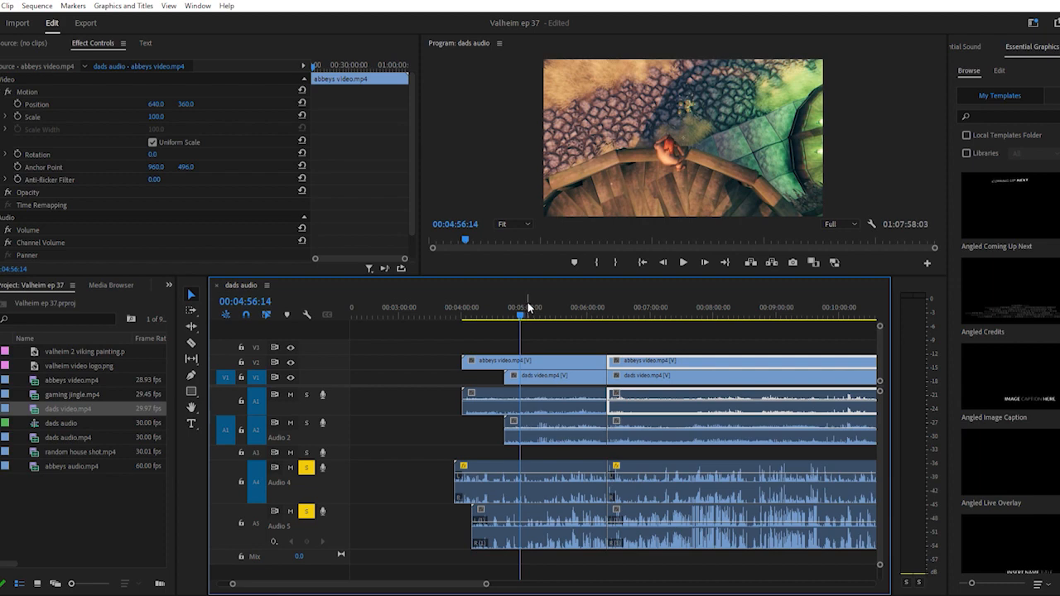
pyautogui.click(529, 307)
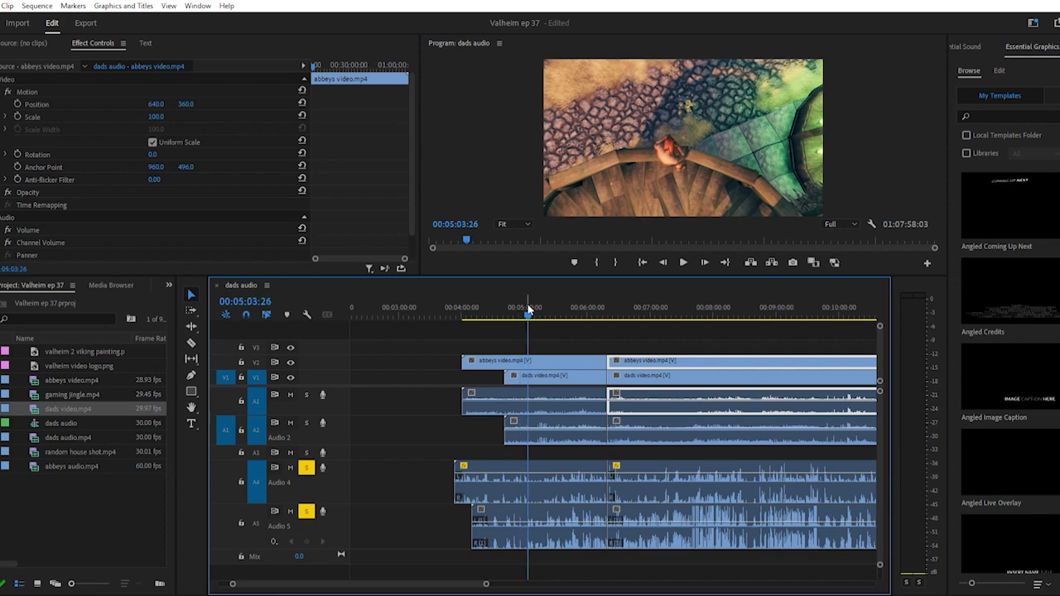
pyautogui.press('space')
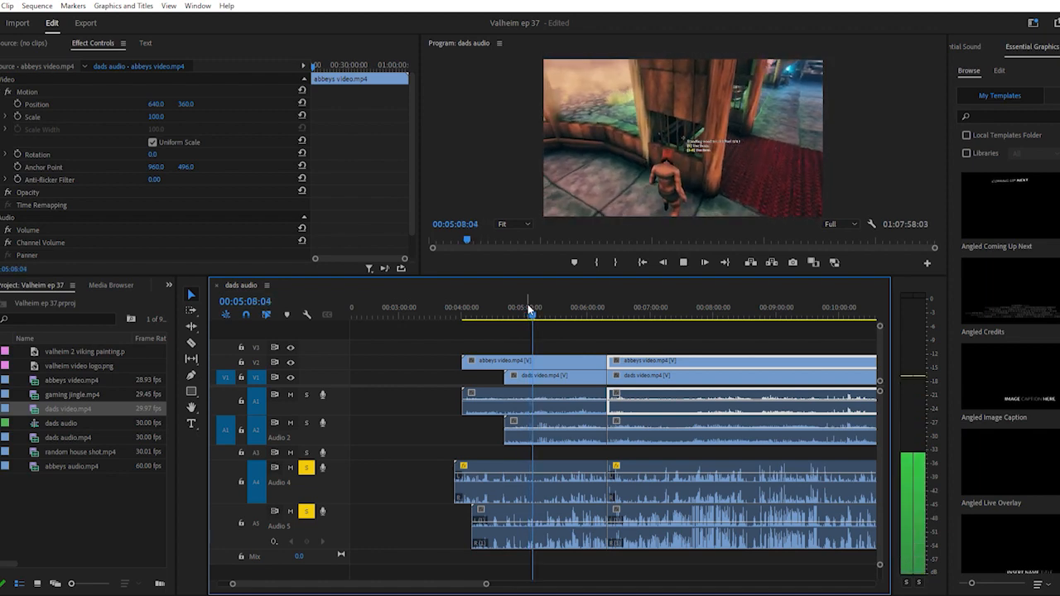
pyautogui.moveTo(534, 311); pyautogui.dragTo(549, 308)
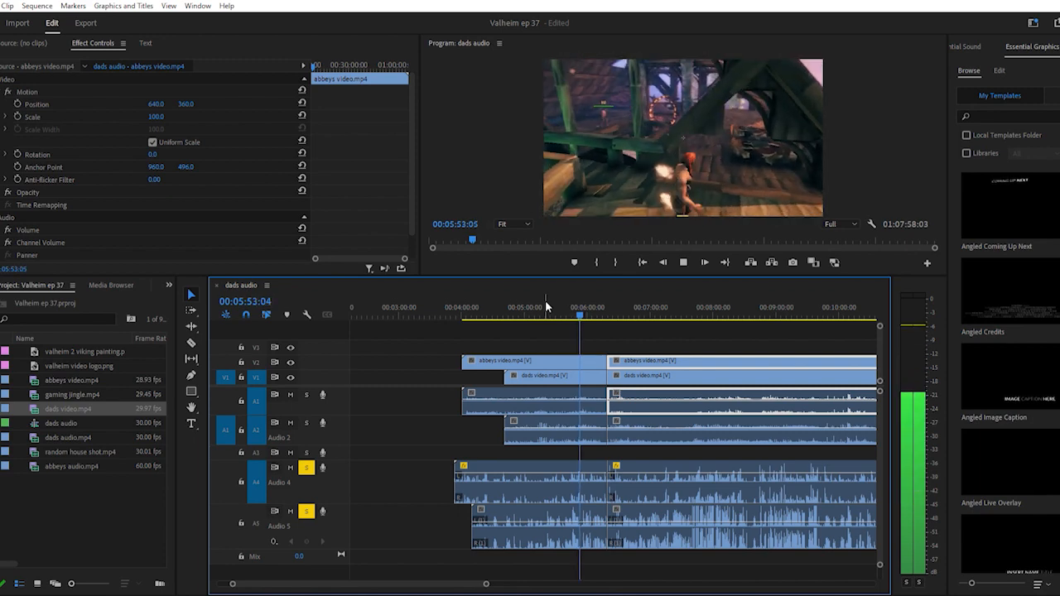
pyautogui.press('space')
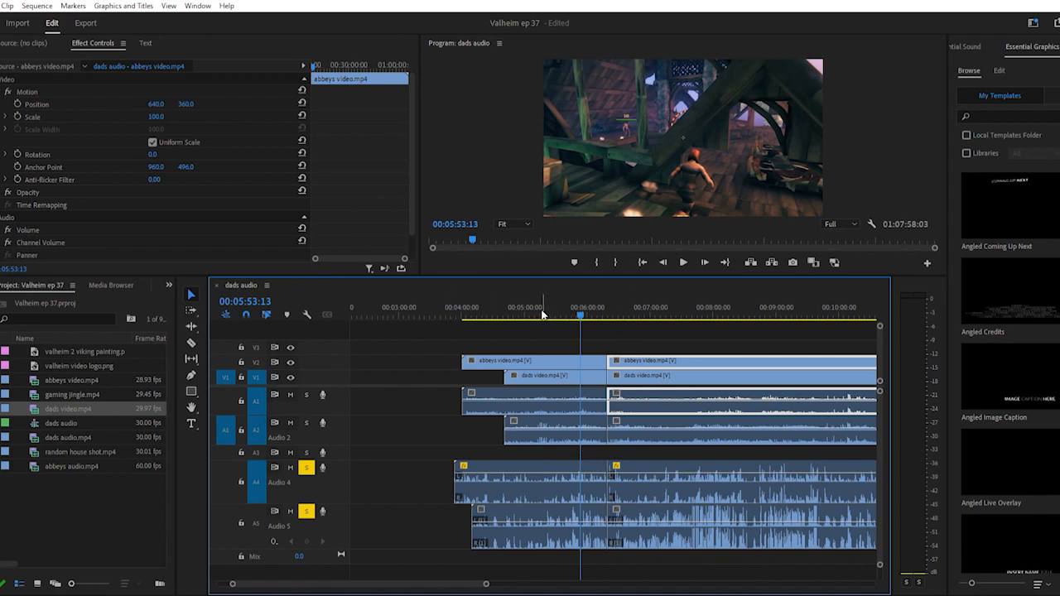
pyautogui.click(607, 306)
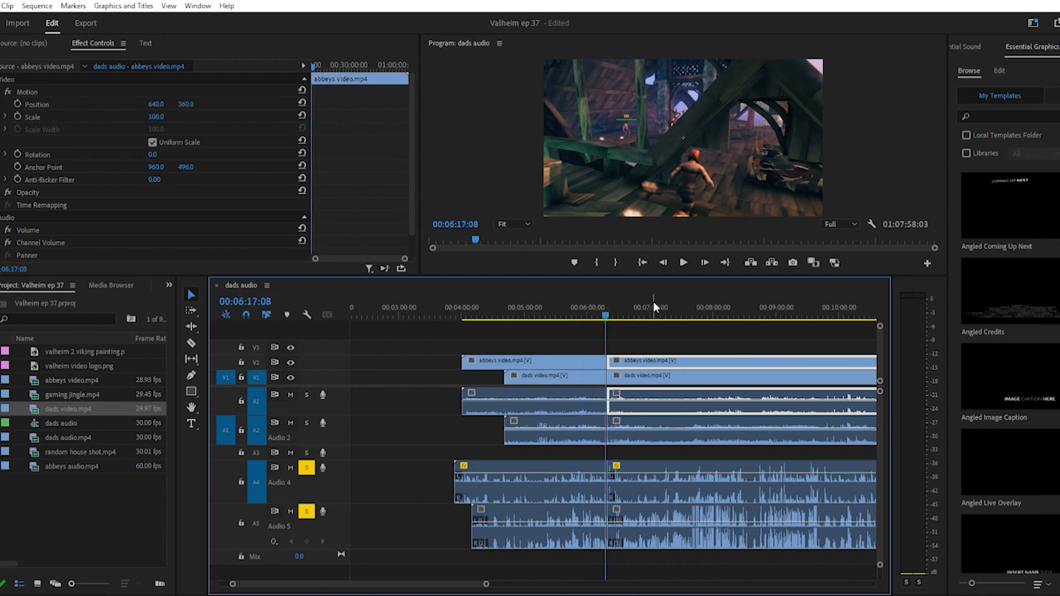
pyautogui.moveTo(654, 307); pyautogui.dragTo(680, 316)
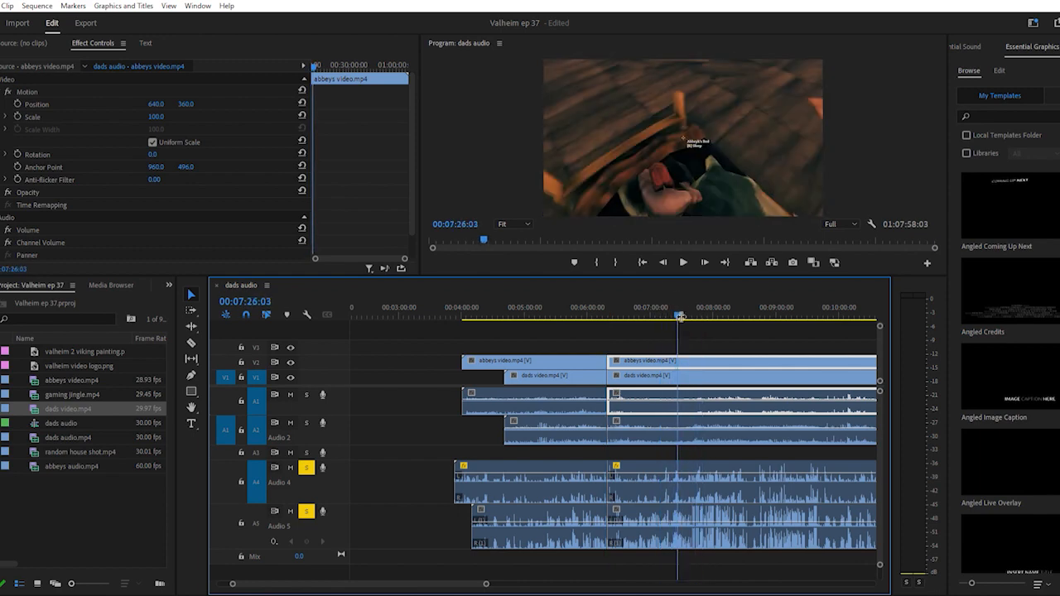
# Turn off Solo on Audio 4 and Audio 5, and play across the cut from 00:06:17:25 with all audio tracks
pyautogui.click(306, 466)
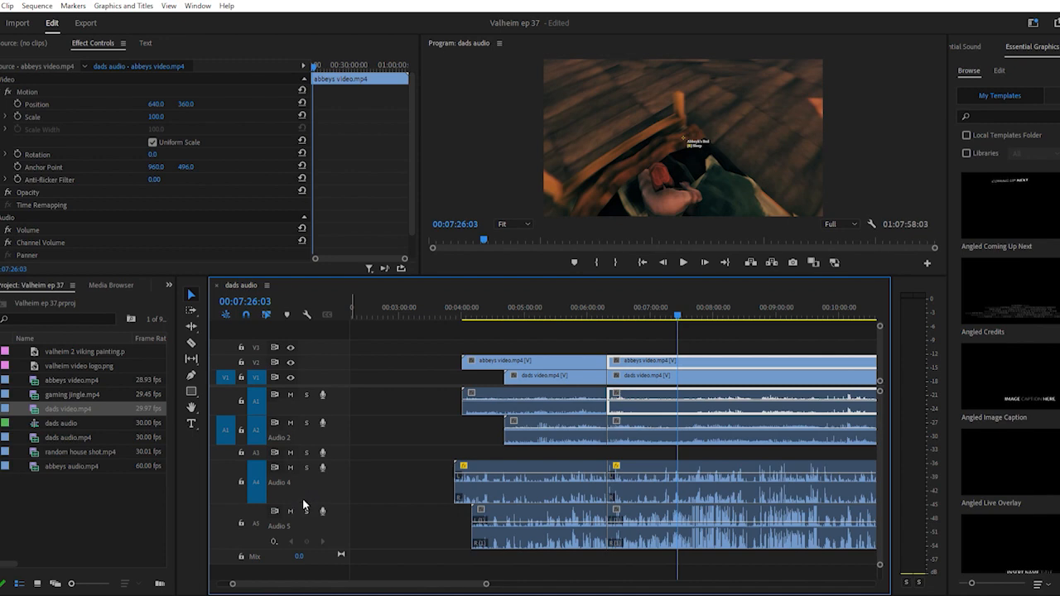
pyautogui.click(605, 309)
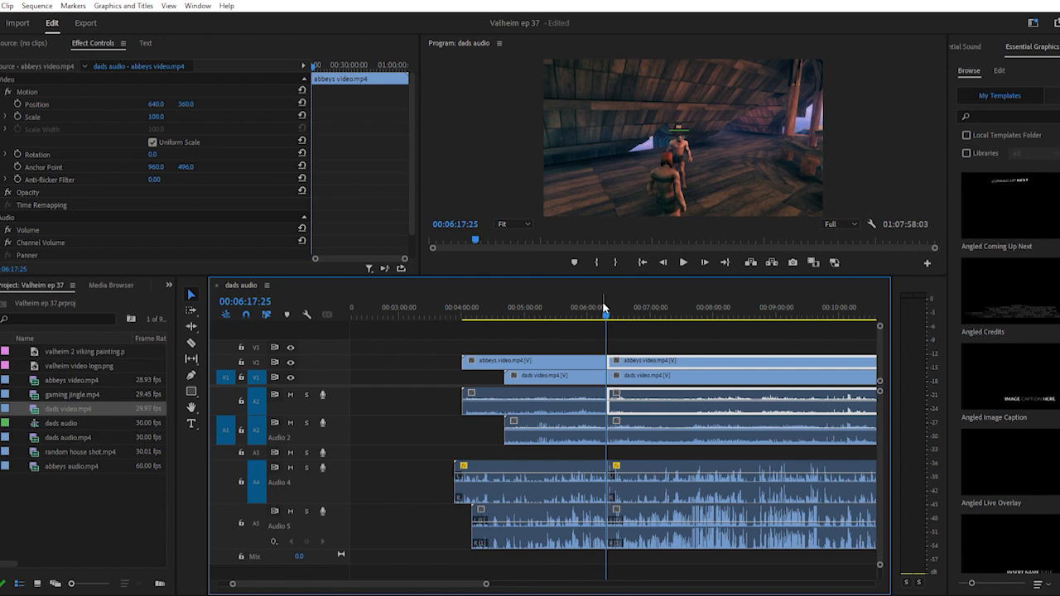
pyautogui.press('=')
pyautogui.press('=')
pyautogui.press('=')
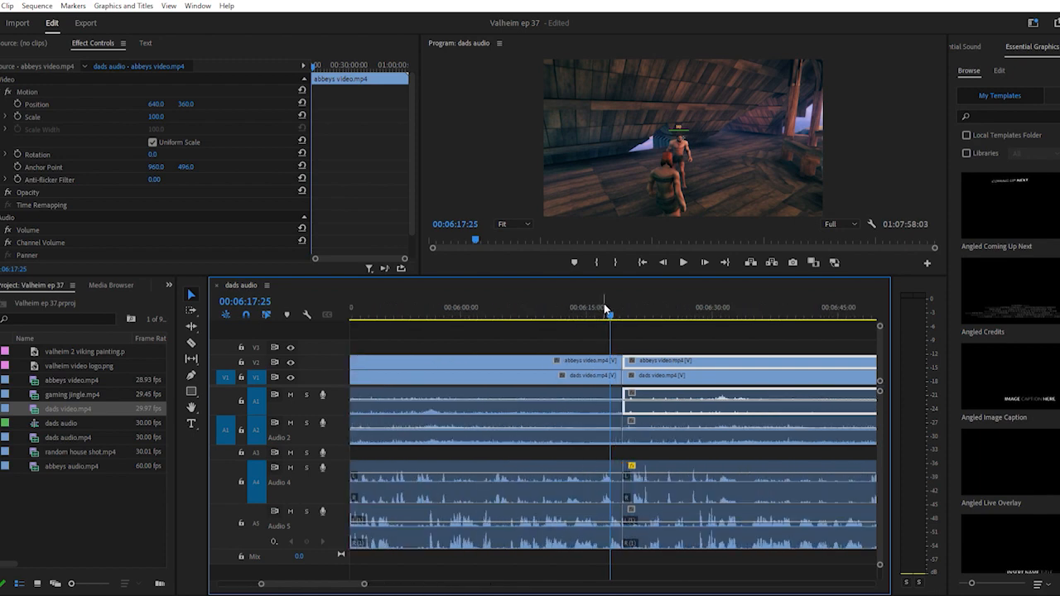
pyautogui.press('space')
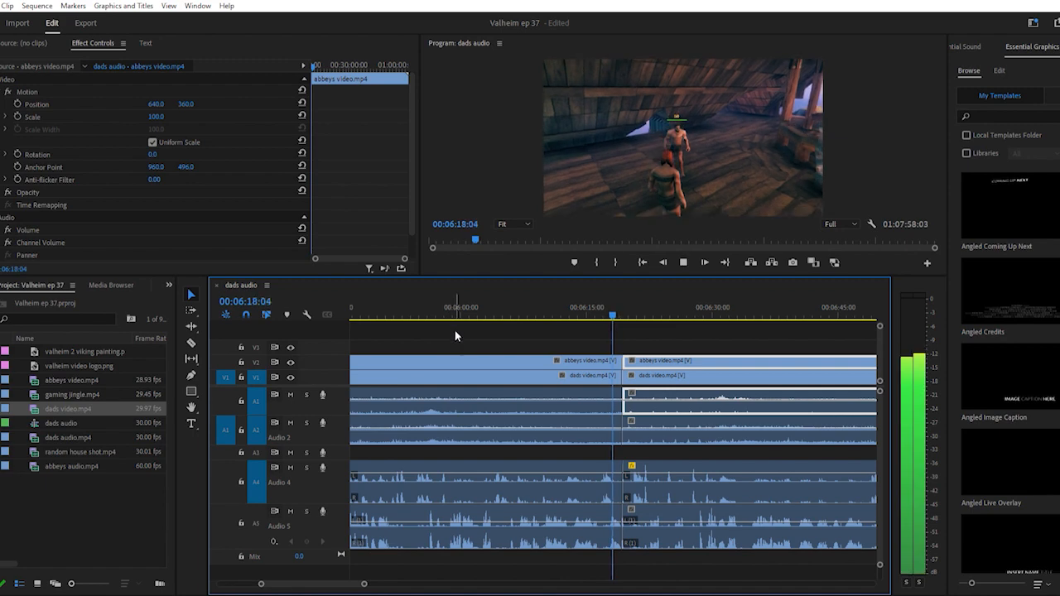
pyautogui.press('space')
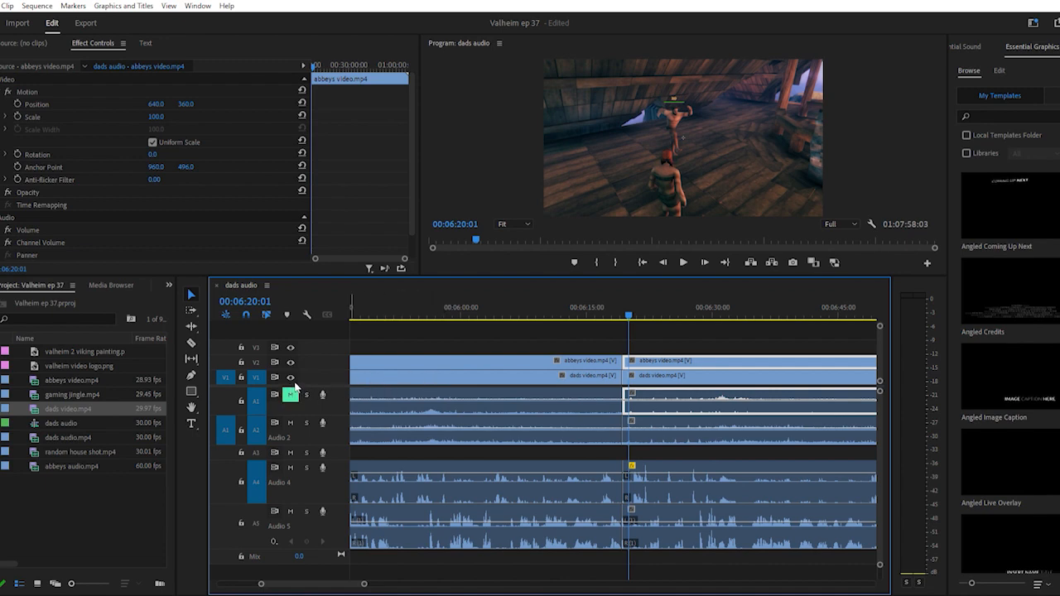
# Play from 00:06:20:01, then mute Audio 4 and Audio 5 and play on to hear the game audio without the voice tracks
pyautogui.press('space')
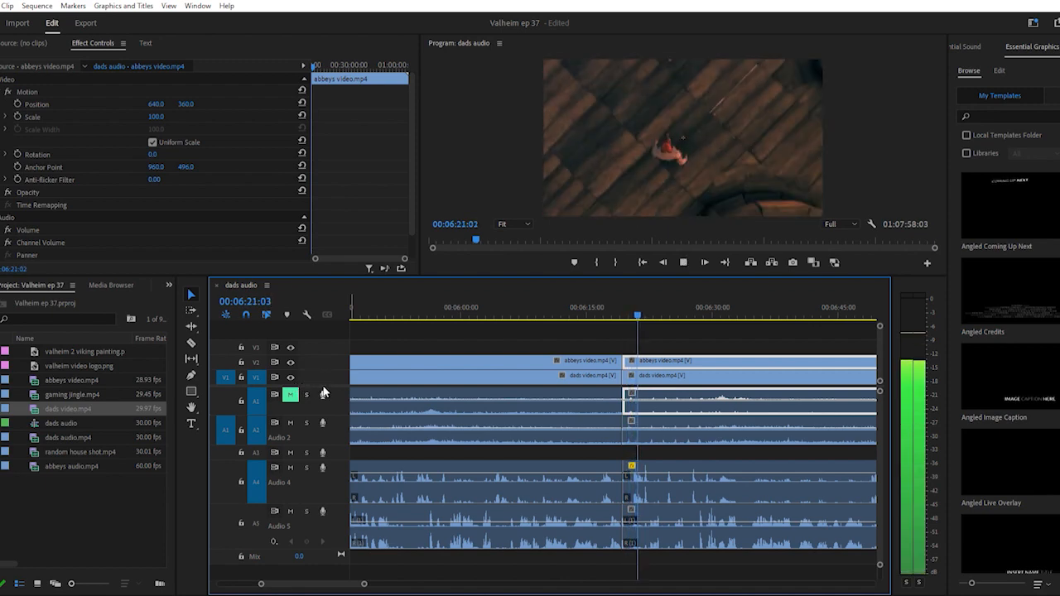
pyautogui.press('space')
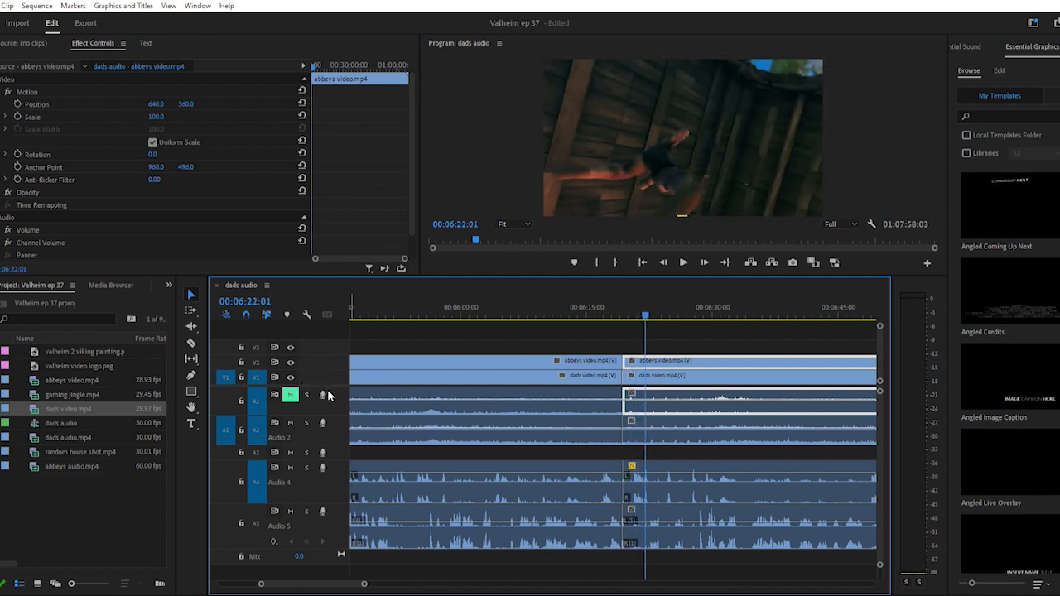
pyautogui.click(290, 467)
pyautogui.click(290, 511)
pyautogui.press('space')
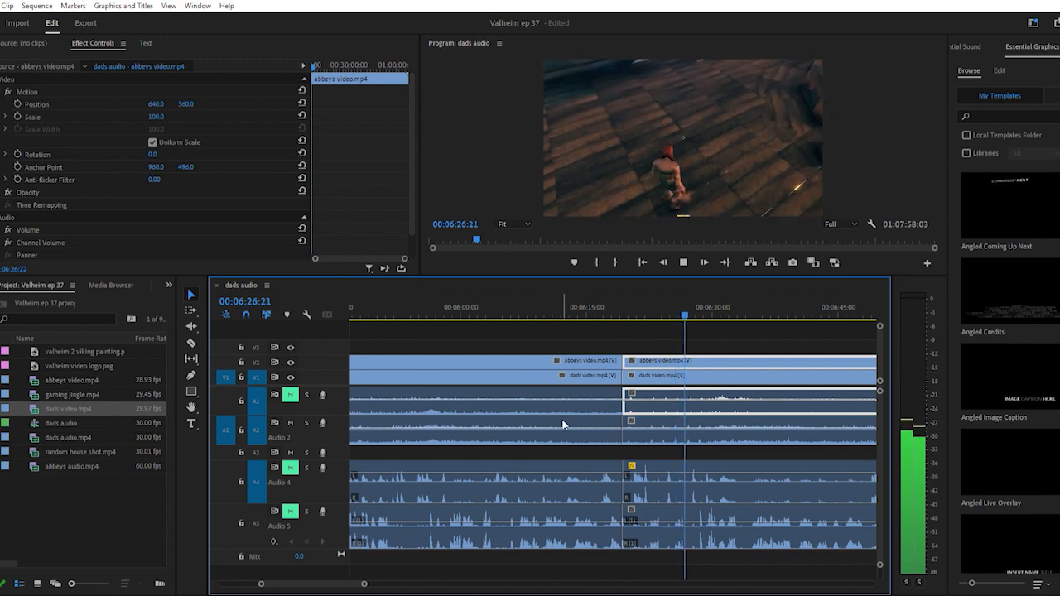
pyautogui.press('space')
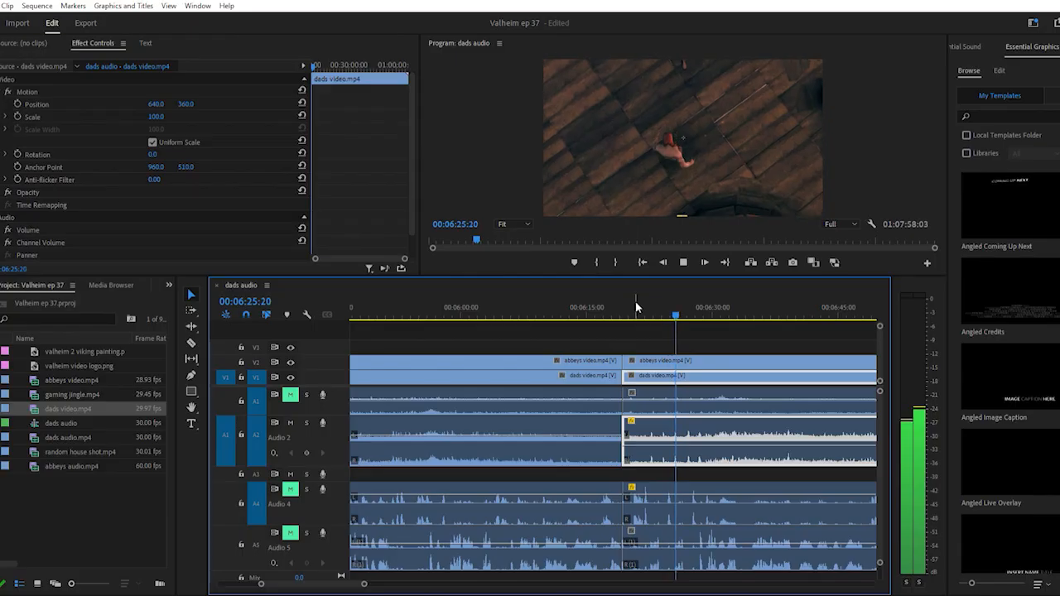
# Raise the volume of the dads video.mp4 clip before the cut on Audio 2
pyautogui.click(575, 422)
pyautogui.press(']')
pyautogui.press(']')
pyautogui.press(']')
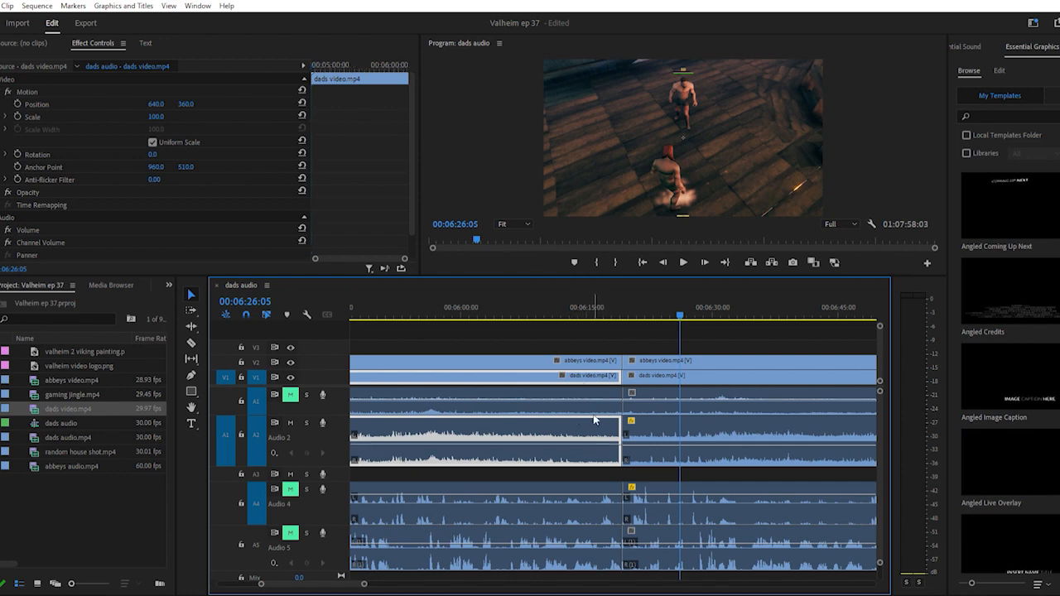
# Examine the clips and waveforms around the cut at 00:06:19:13 and around 00:07:03:08
pyautogui.click(625, 307)
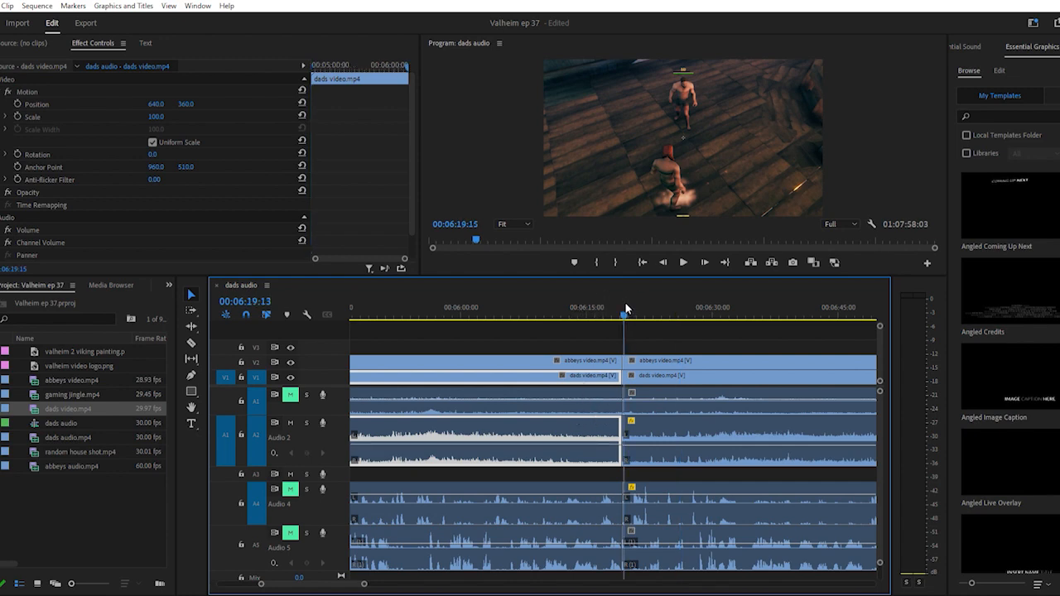
pyautogui.press('-')
pyautogui.press('-')
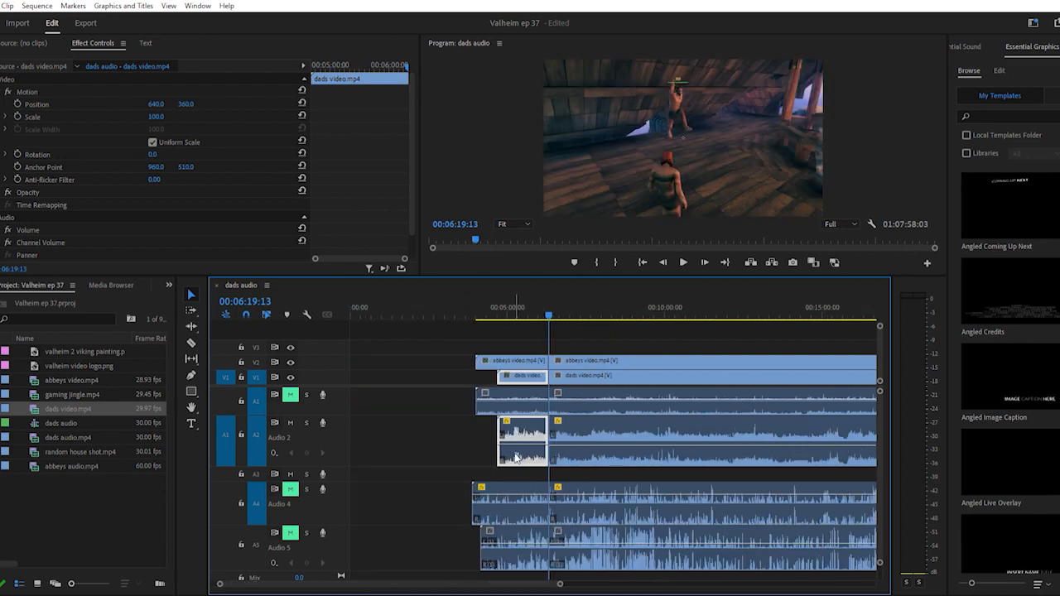
pyautogui.scroll(-3, 623, 414)
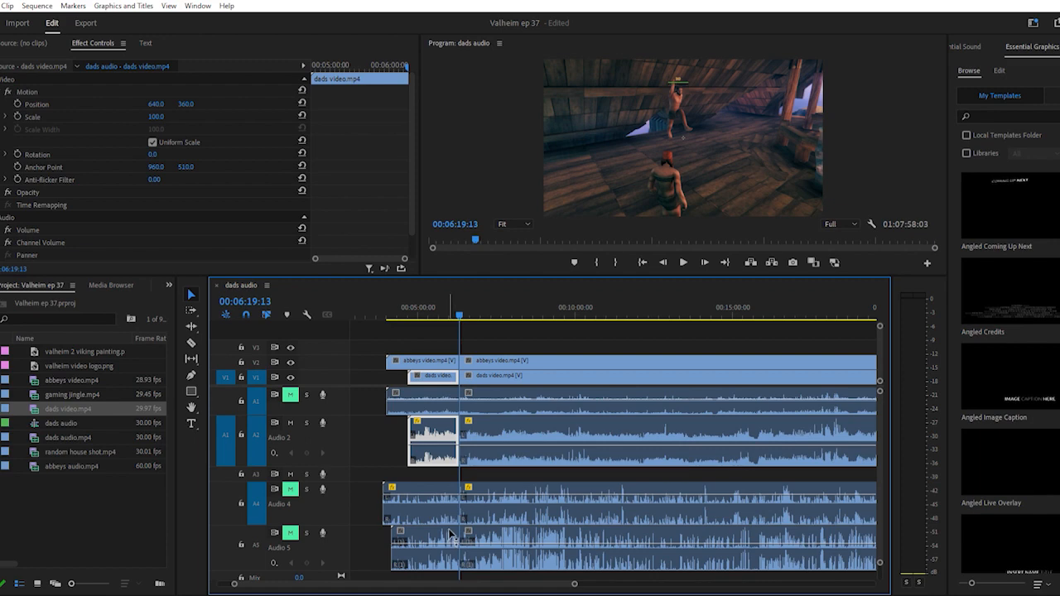
pyautogui.click(483, 308)
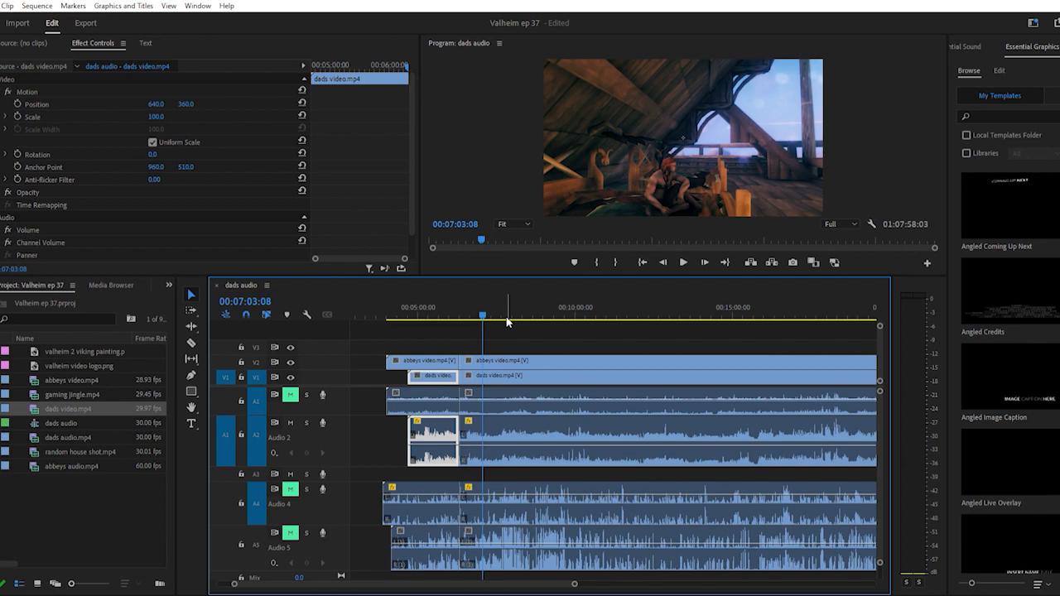
pyautogui.press('=')
pyautogui.press('=')
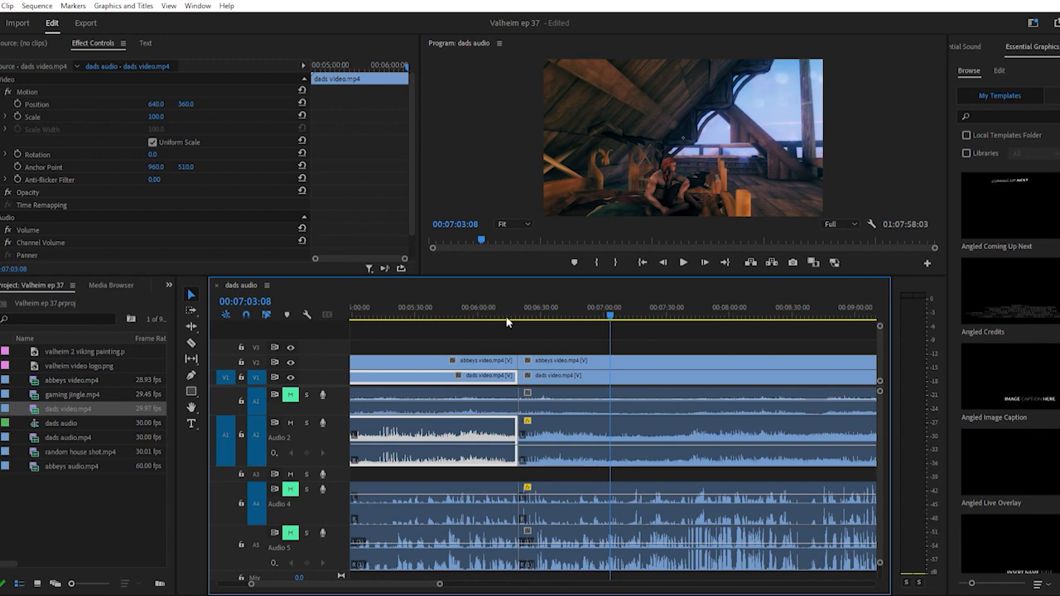
pyautogui.press('=')
pyautogui.press('=')
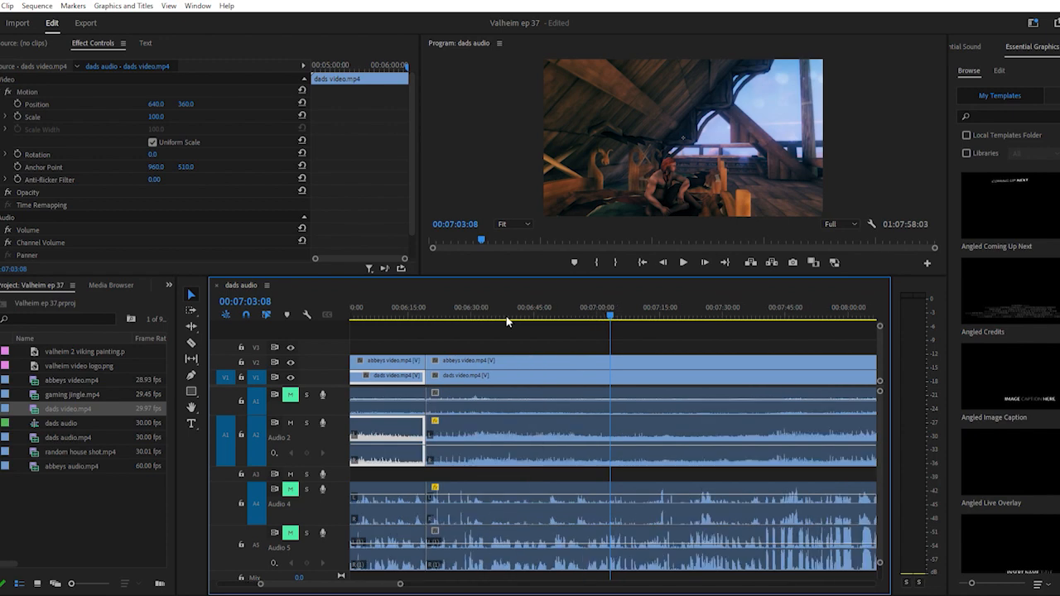
pyautogui.scroll(2, 546, 409)
pyautogui.scroll(1, 545, 407)
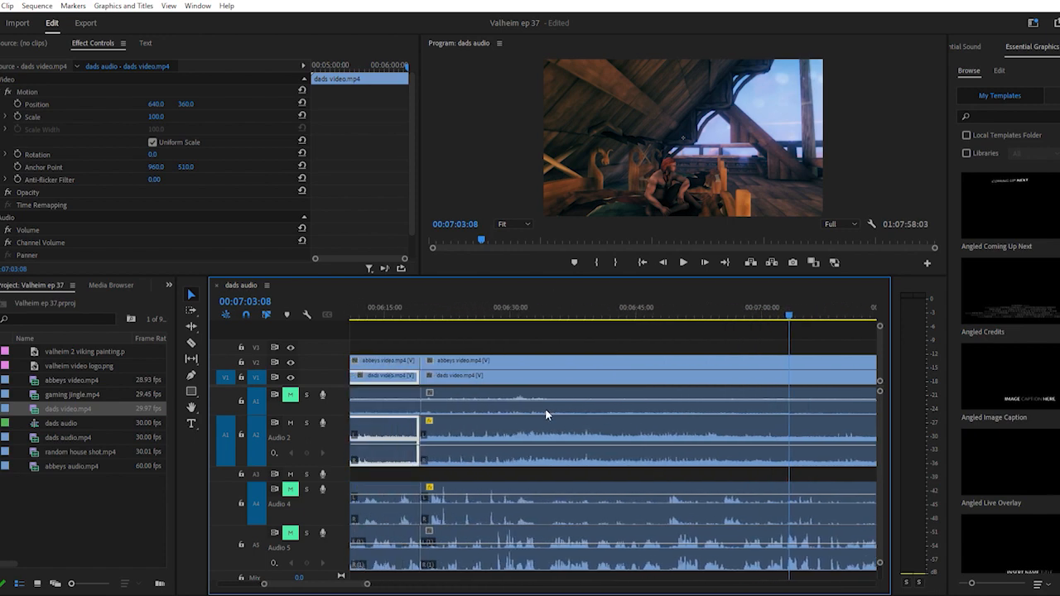
# Move the playhead to 00:06:28:20 and unmute Audio 1, Audio 4 and Audio 5
pyautogui.click(499, 308)
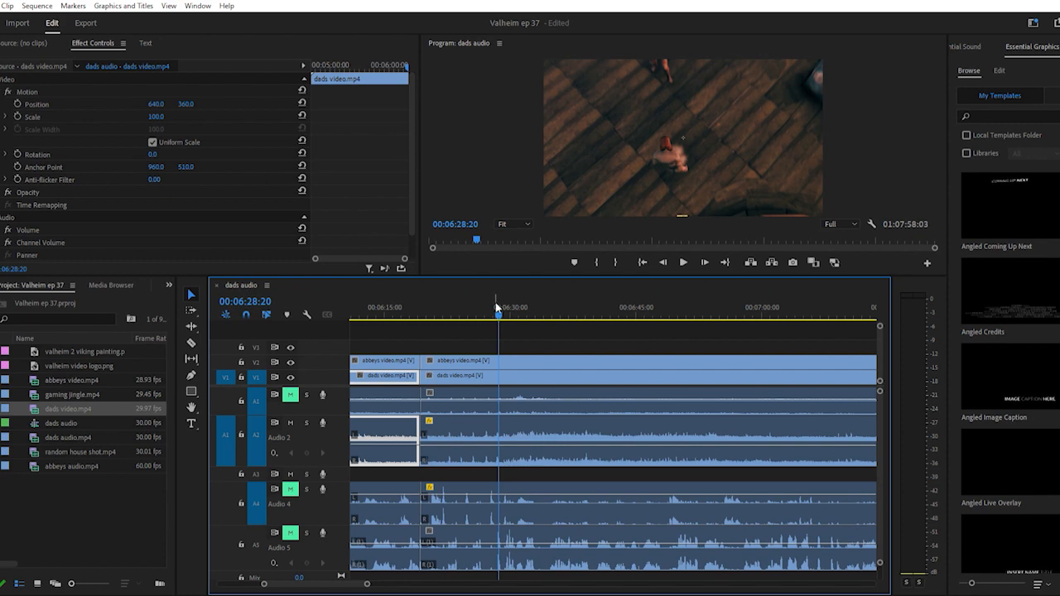
pyautogui.press('space')
pyautogui.click(290, 395)
pyautogui.click(290, 489)
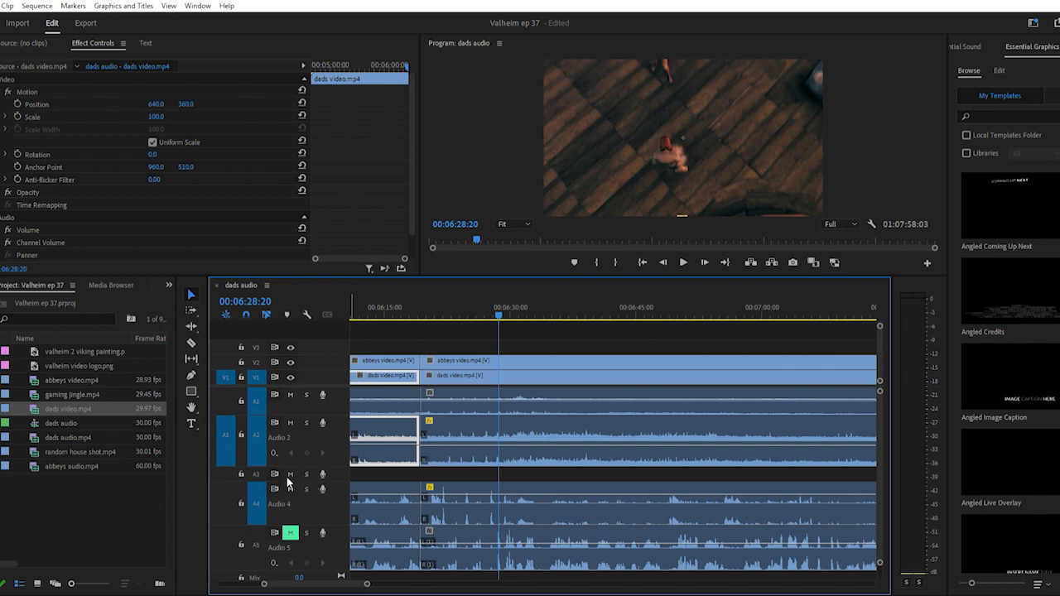
pyautogui.click(290, 531)
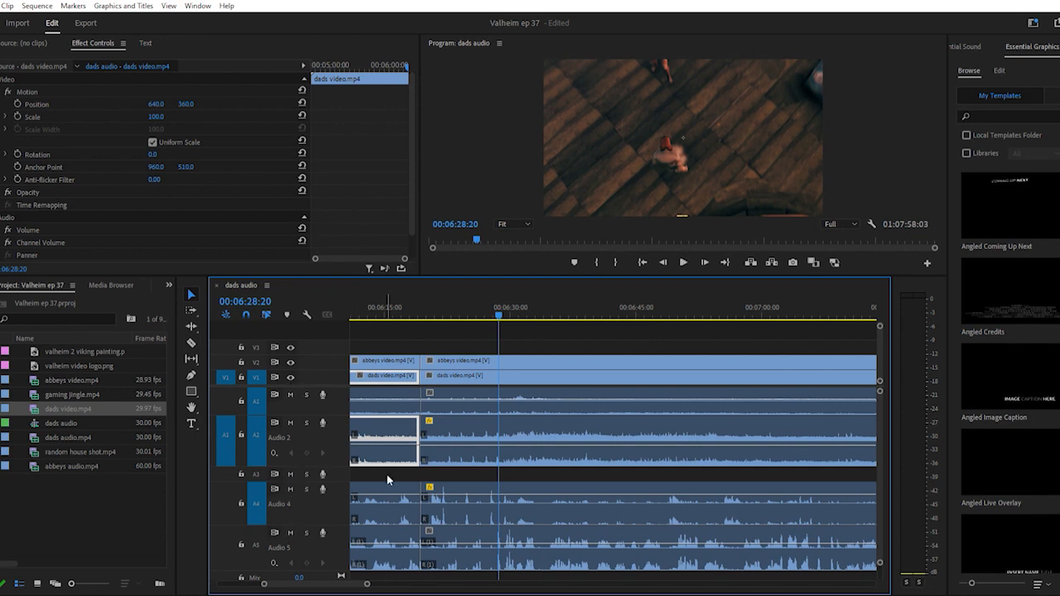
# Play in stretches from 00:06:34:21 to 00:06:49:03 with all audio tracks, replaying the part from about 00:06:45
pyautogui.click(548, 305)
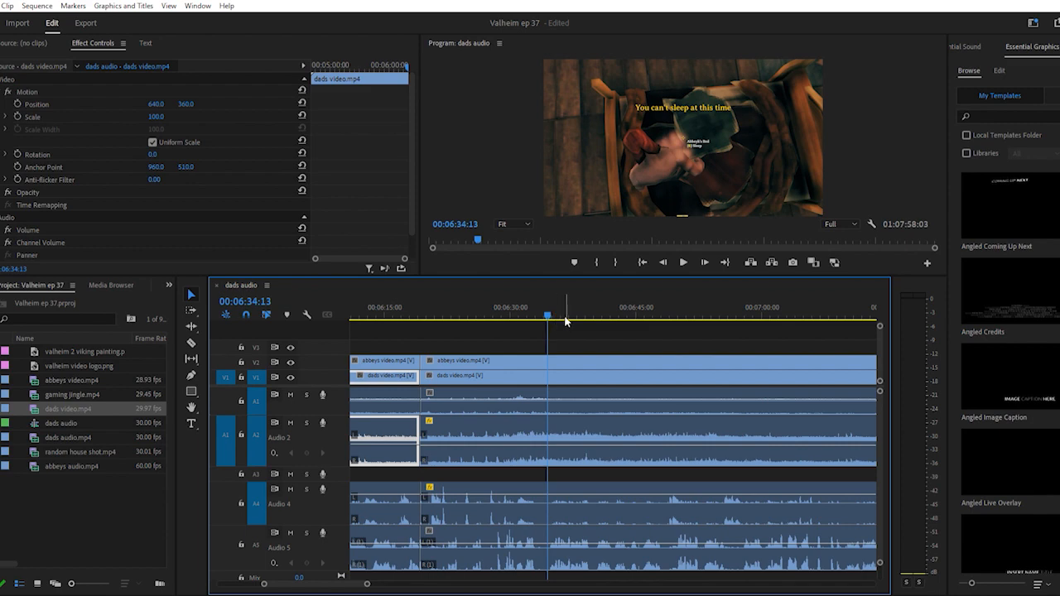
pyautogui.click(551, 308)
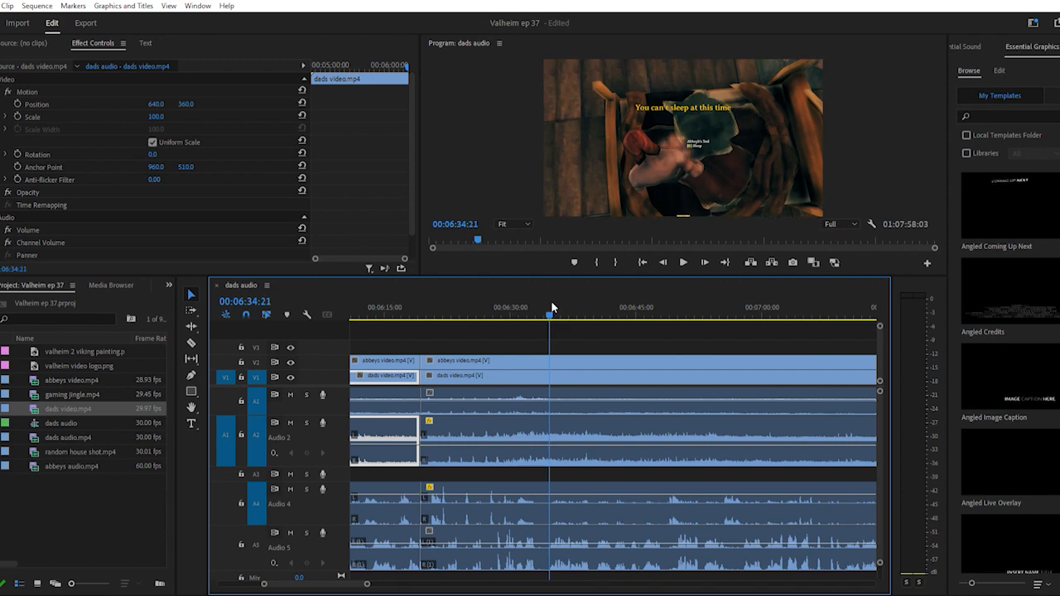
pyautogui.press('space')
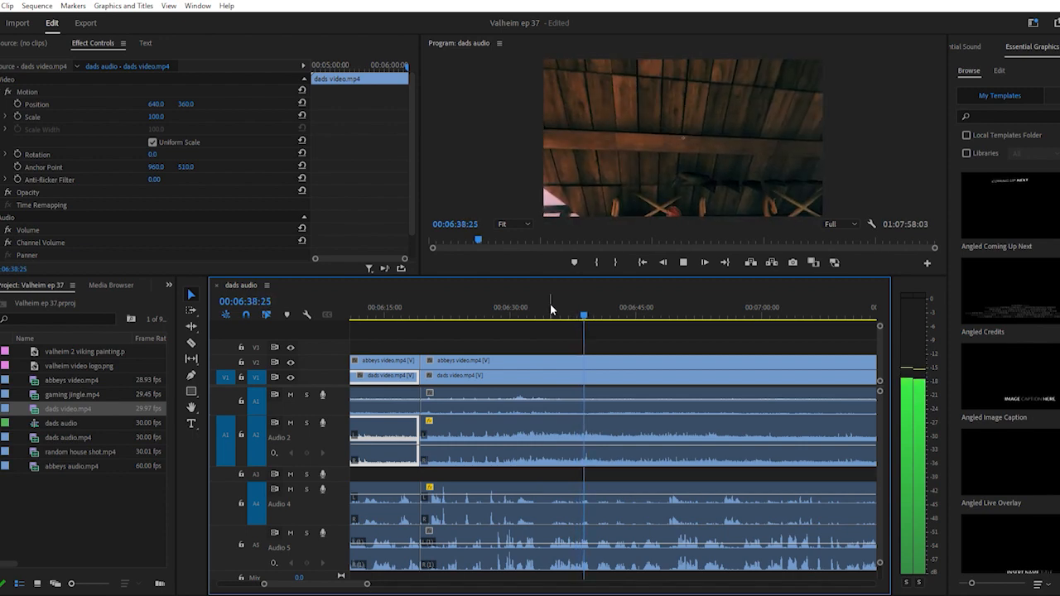
pyautogui.press('space')
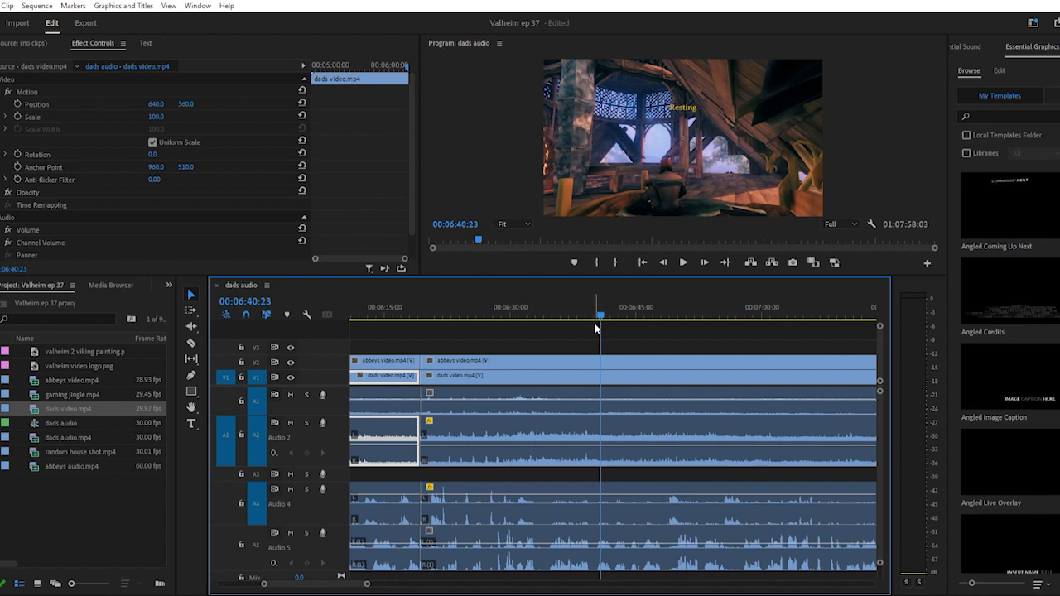
pyautogui.press('space')
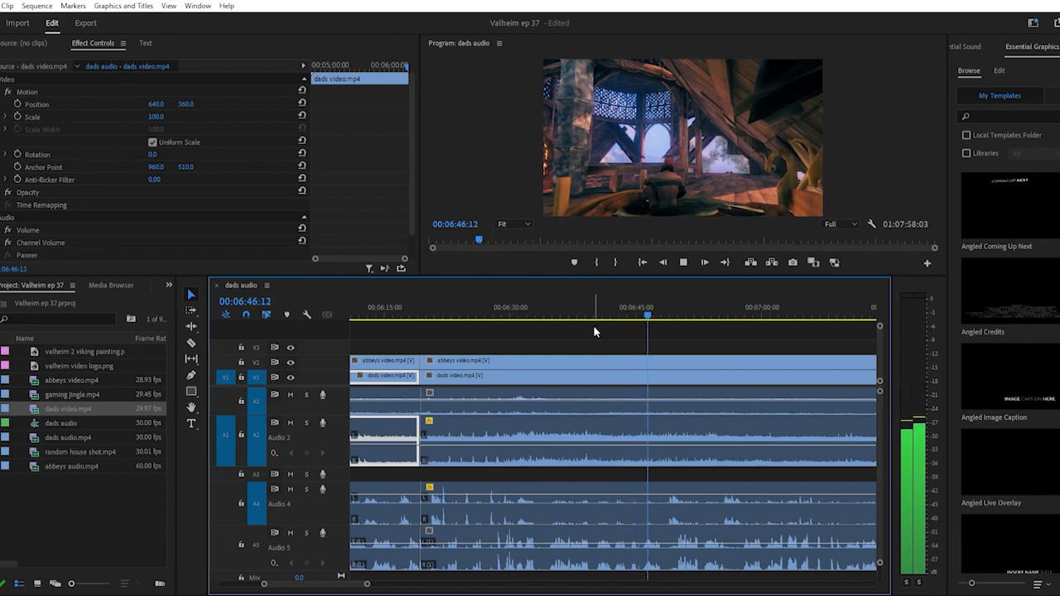
pyautogui.press('space')
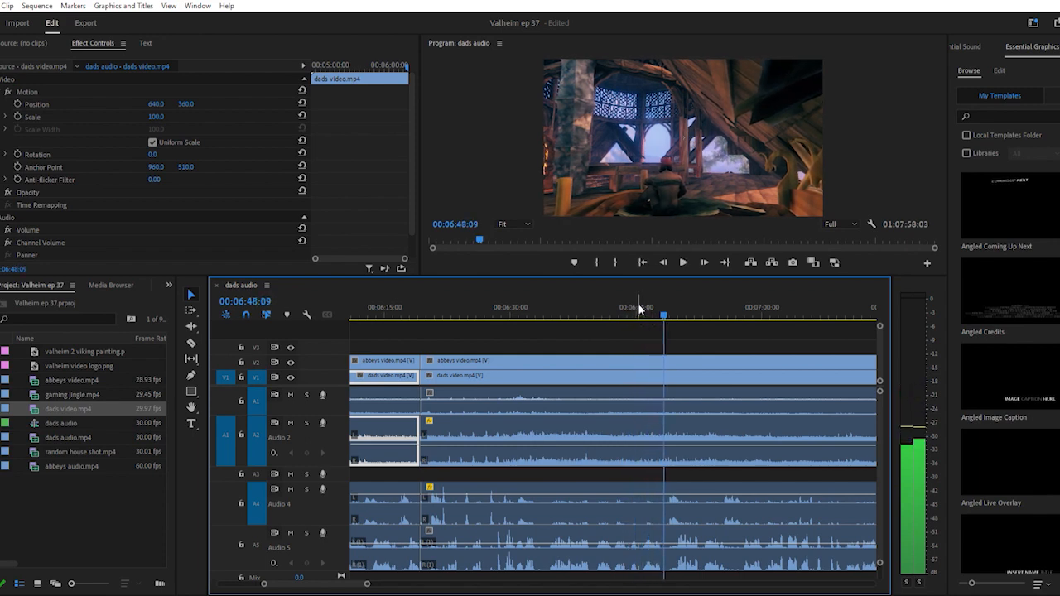
pyautogui.click(639, 308)
pyautogui.press('space')
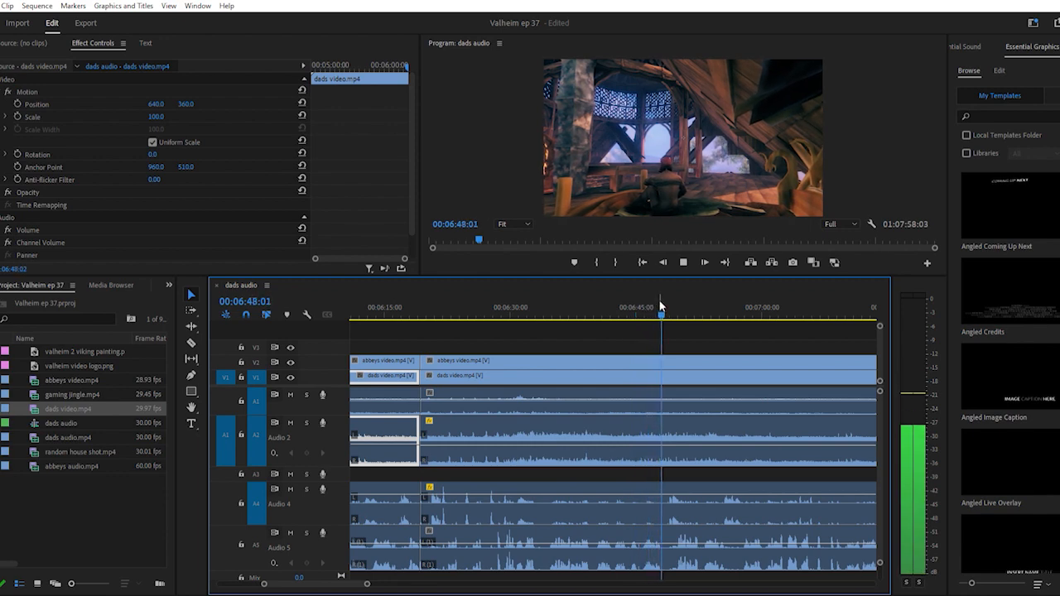
pyautogui.press('space')
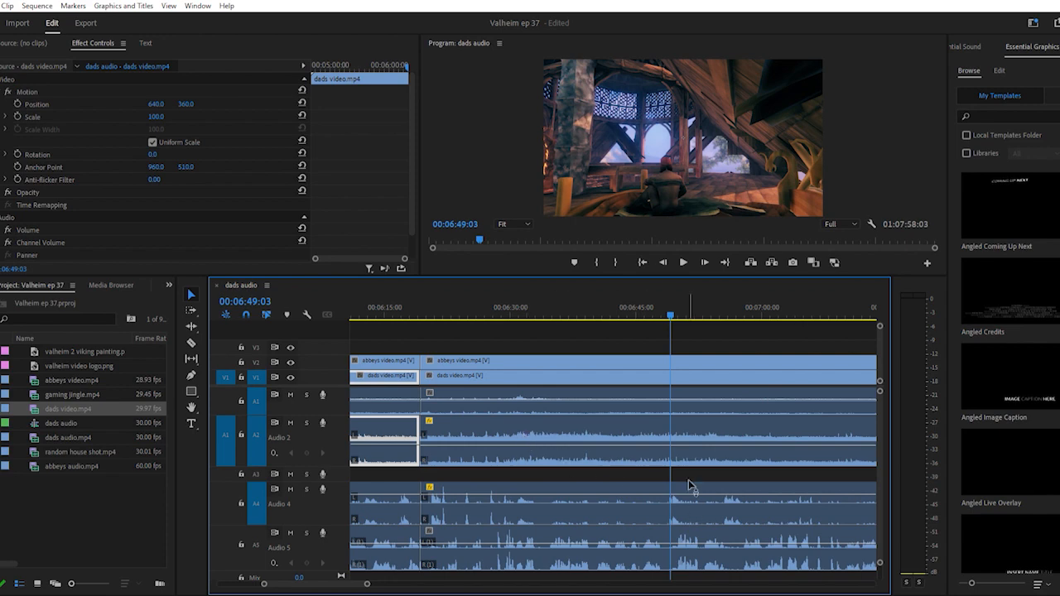
# Scrub from 00:06:34:26 past 00:06:40:06, then play from about 00:06:49 and again from about 00:06:55 to 00:07:10:02
pyautogui.scroll(-2, 677, 471)
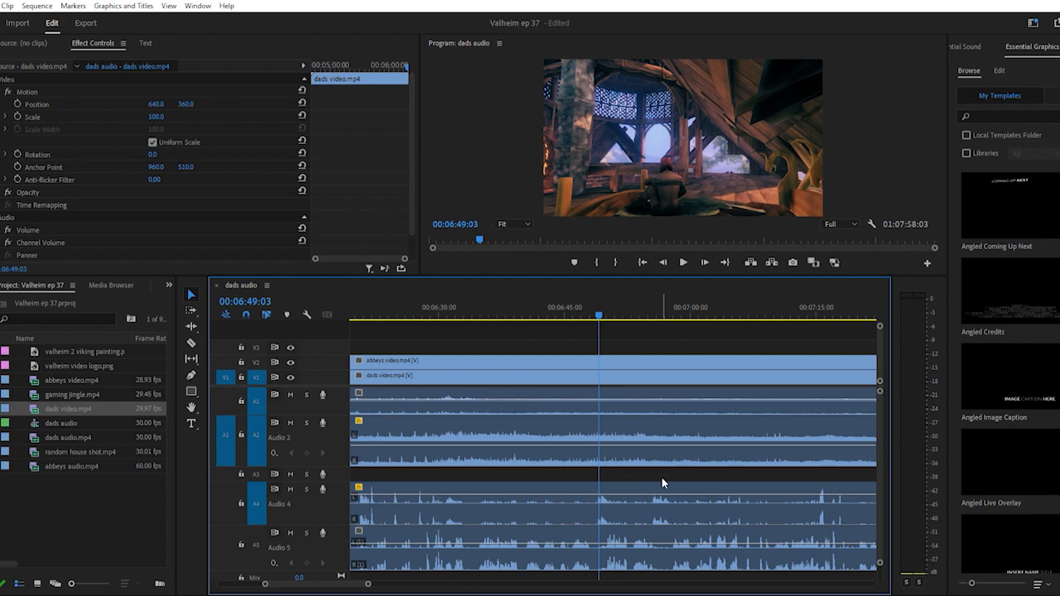
pyautogui.click(481, 309)
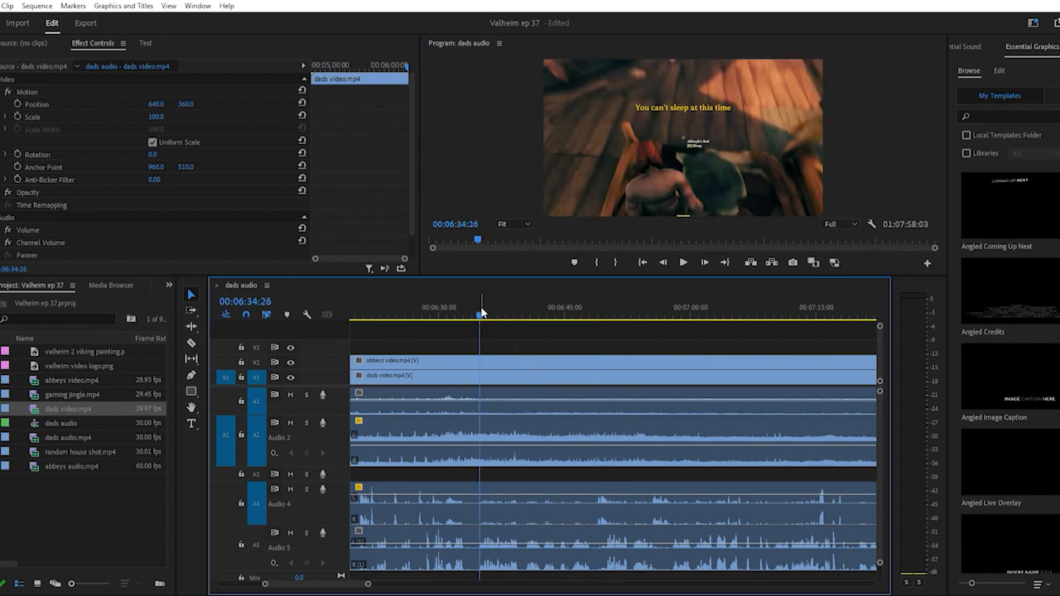
pyautogui.moveTo(480, 308); pyautogui.dragTo(524, 309)
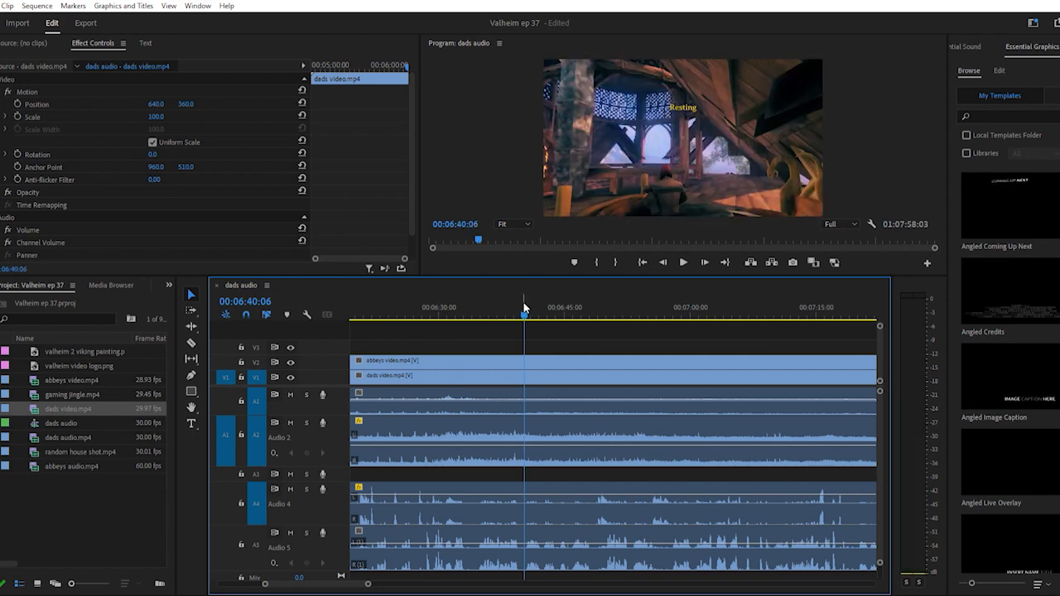
pyautogui.moveTo(525, 309); pyautogui.dragTo(597, 299)
pyautogui.press('space')
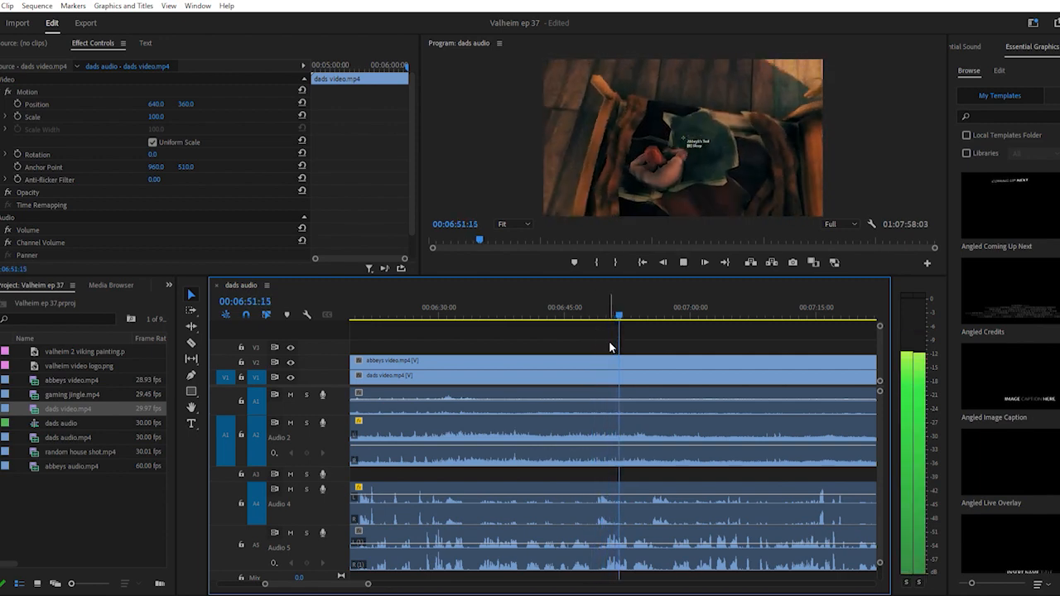
pyautogui.press('space')
pyautogui.moveTo(622, 301); pyautogui.dragTo(654, 302)
pyautogui.press('space')
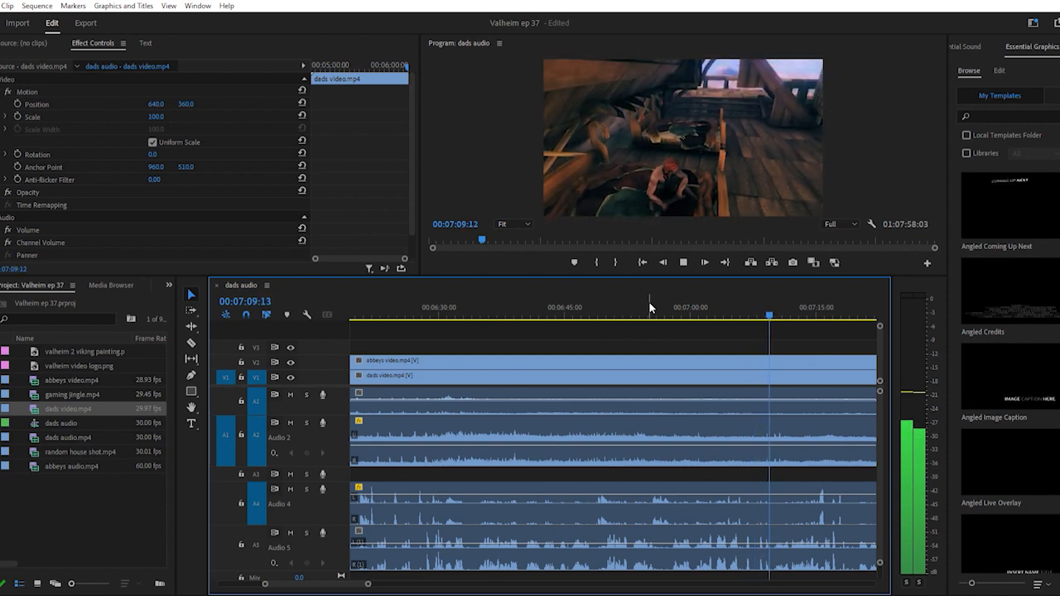
pyautogui.press('space')
# Play from about 00:07:21 to the loud voice peaks on Audio 5 at 00:07:41:03
pyautogui.scroll(-3, 719, 382)
pyautogui.scroll(-5, 724, 391)
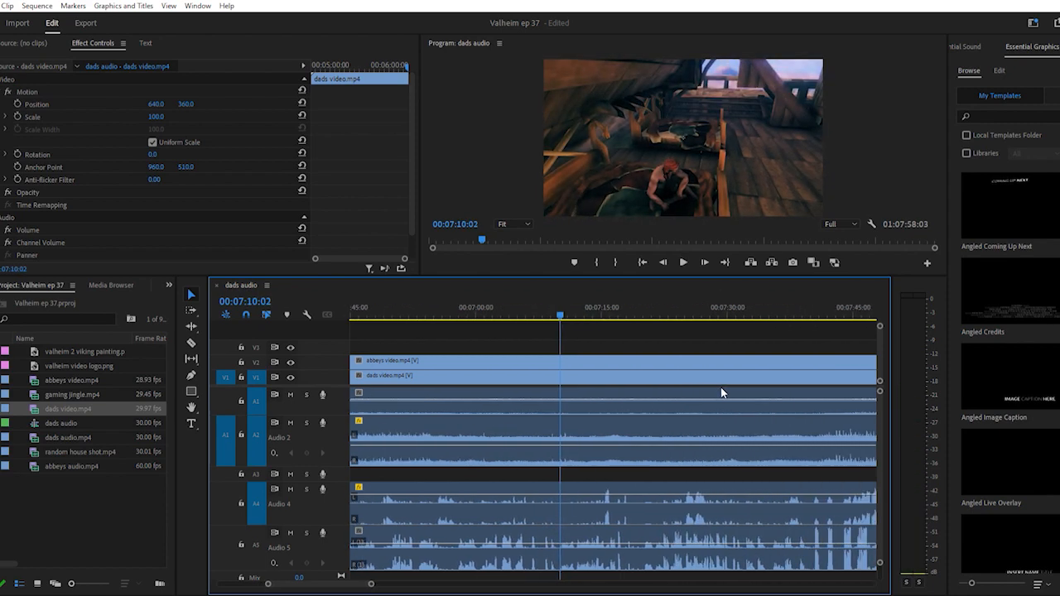
pyautogui.click(651, 298)
pyautogui.press('space')
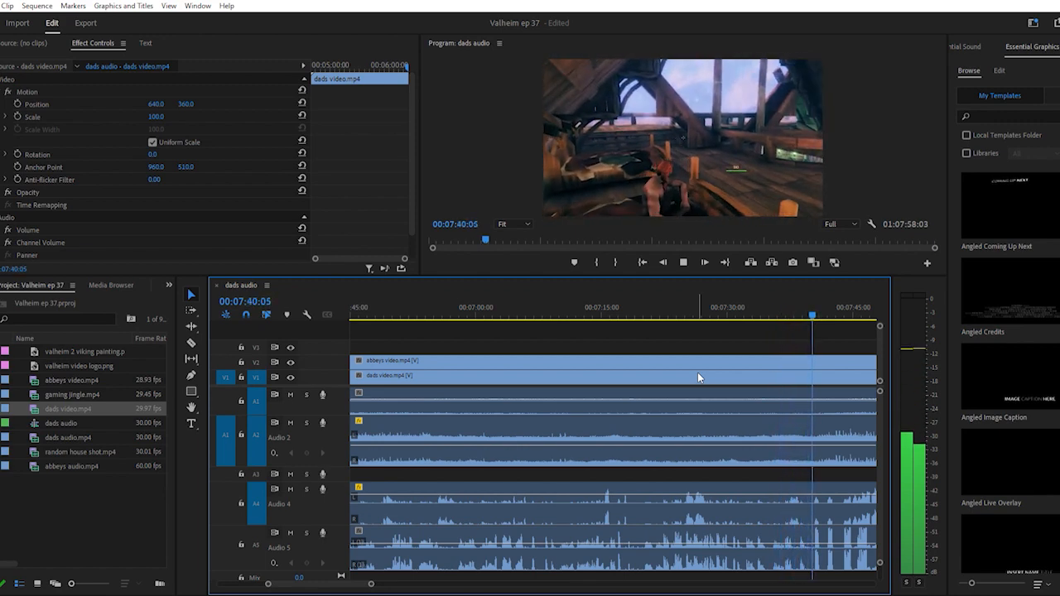
pyautogui.press('space')
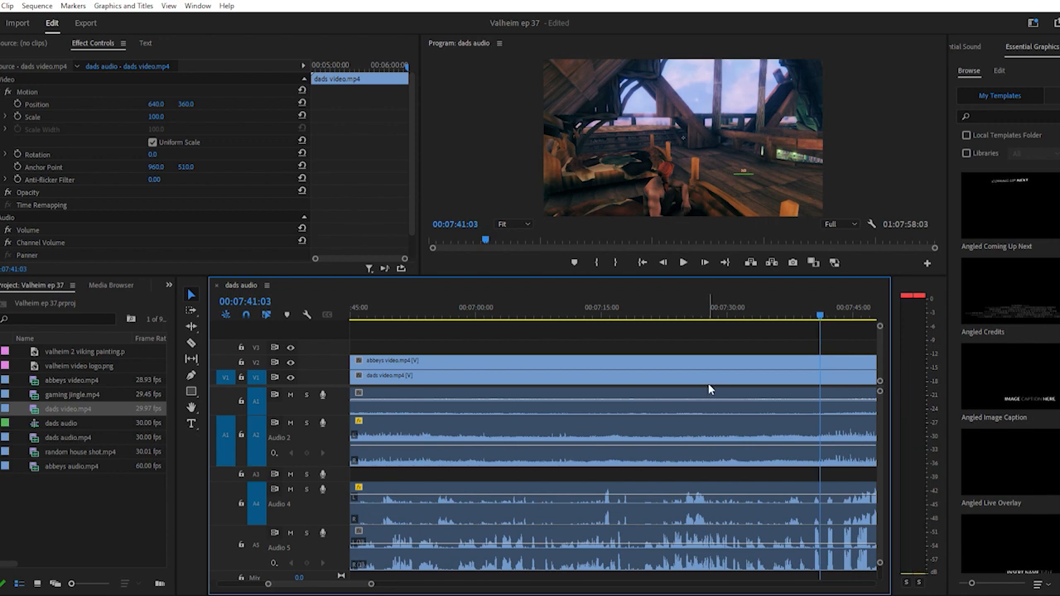
# Split dads audio.mp4 on Audio 5 on both sides of the loud voice peak just before 00:07:41:03
pyautogui.press('=')
pyautogui.press('=')
pyautogui.press('=')
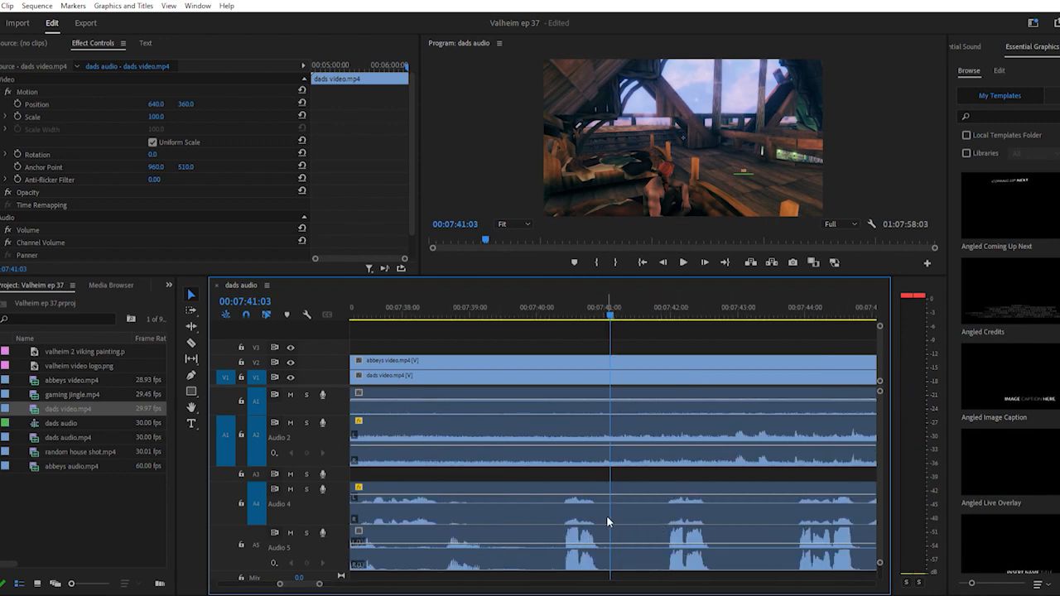
pyautogui.press('c')
pyautogui.click(563, 543)
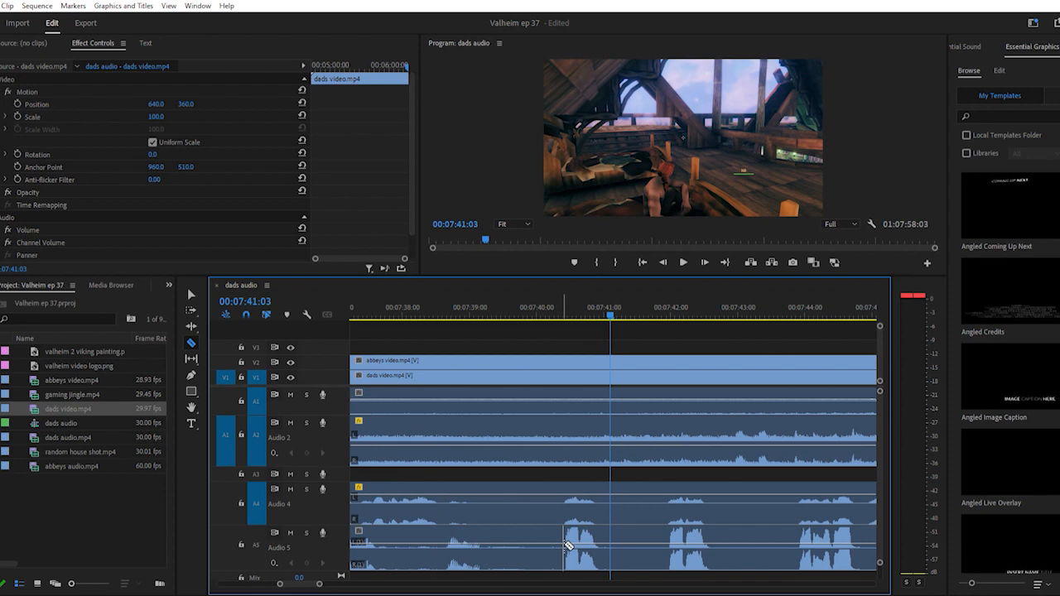
pyautogui.click(608, 547)
# Delete the dads audio.mp4 segment that precedes the isolated voice peak on Audio 5
pyautogui.press('v')
pyautogui.click(545, 549)
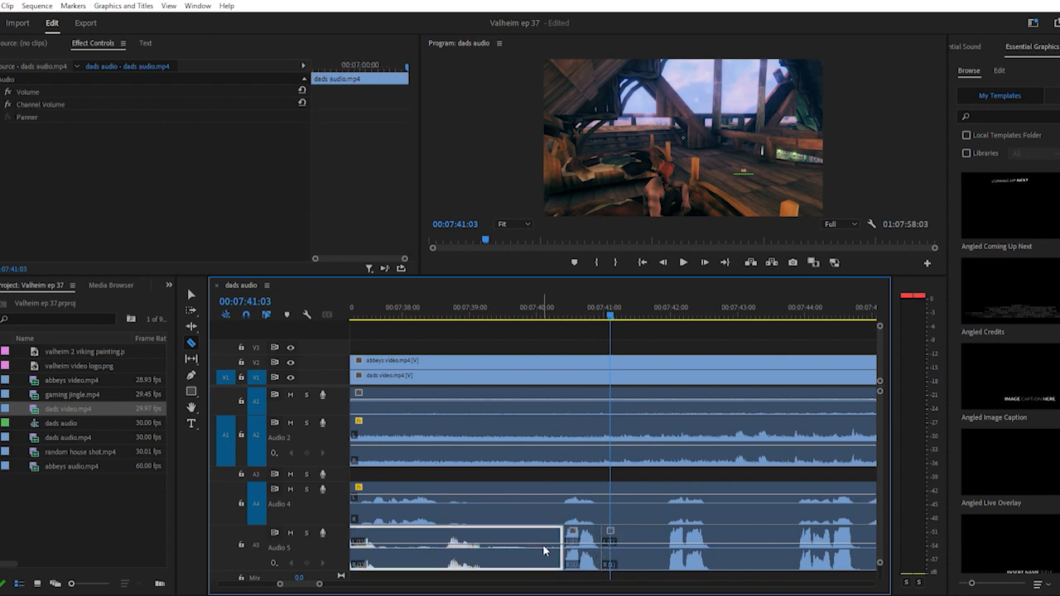
pyautogui.press('Delete')
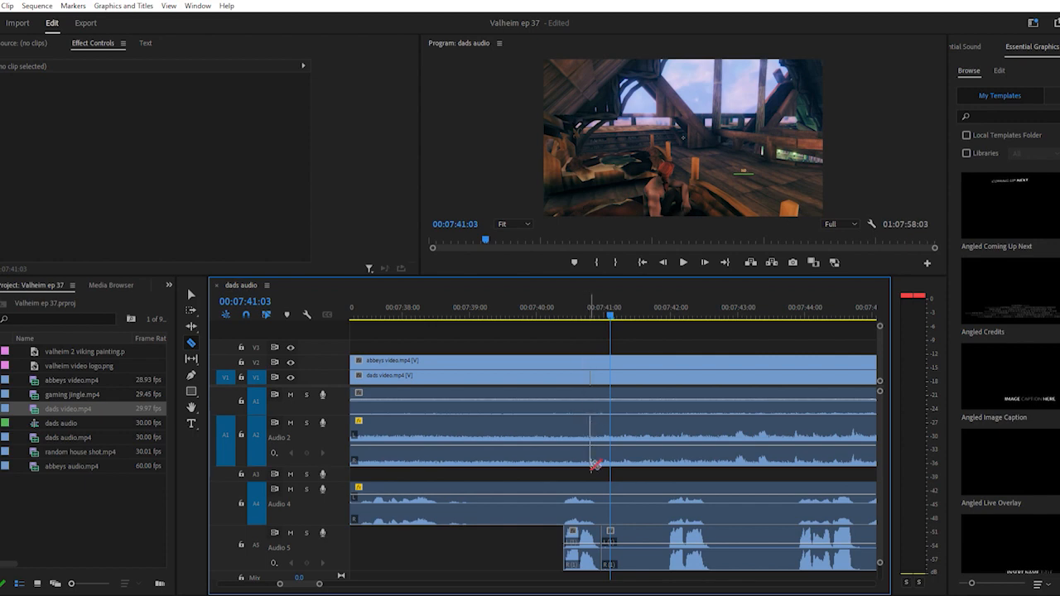
# Delete the abbeys audio.mp4 segment before the isolated voice peak on Audio 4 and the earlier voice clips remaining on Audio 4 and Audio 5
pyautogui.click(543, 497)
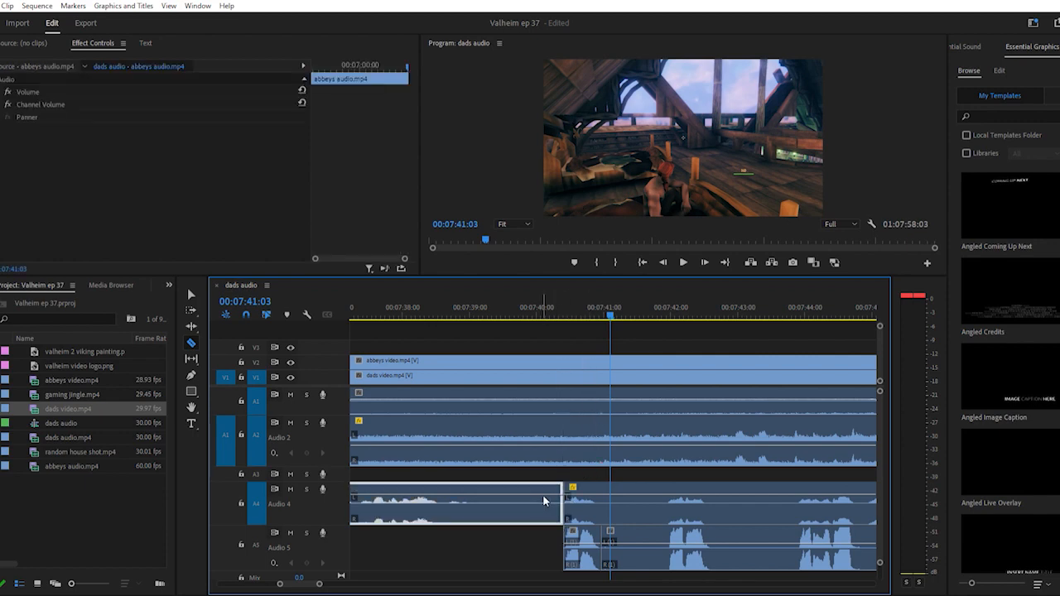
pyautogui.press('Delete')
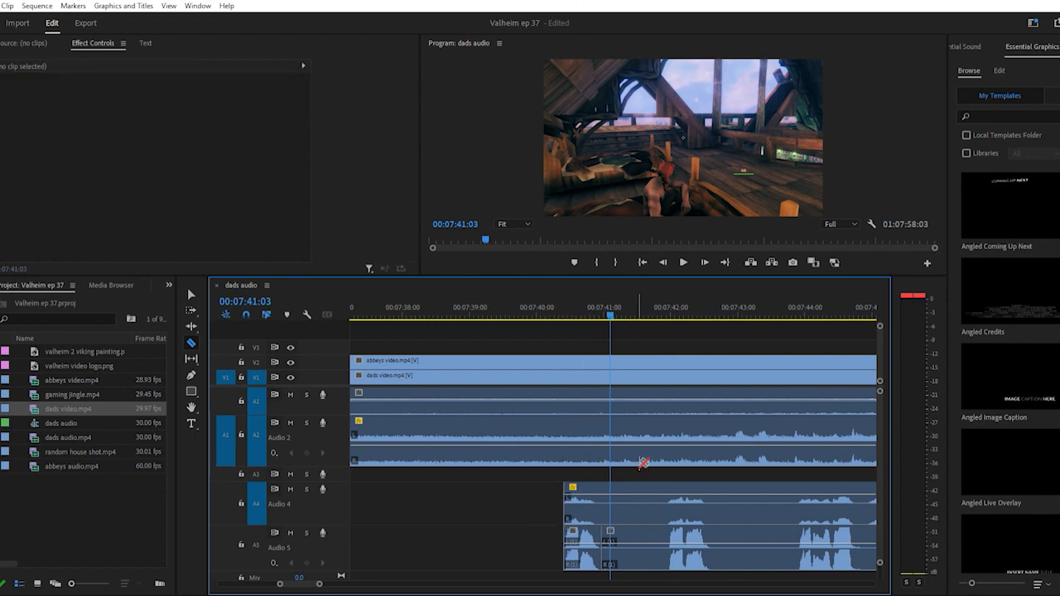
pyautogui.press('-')
pyautogui.press('-')
pyautogui.press('-')
pyautogui.press('-')
pyautogui.press('-')
pyautogui.press('-')
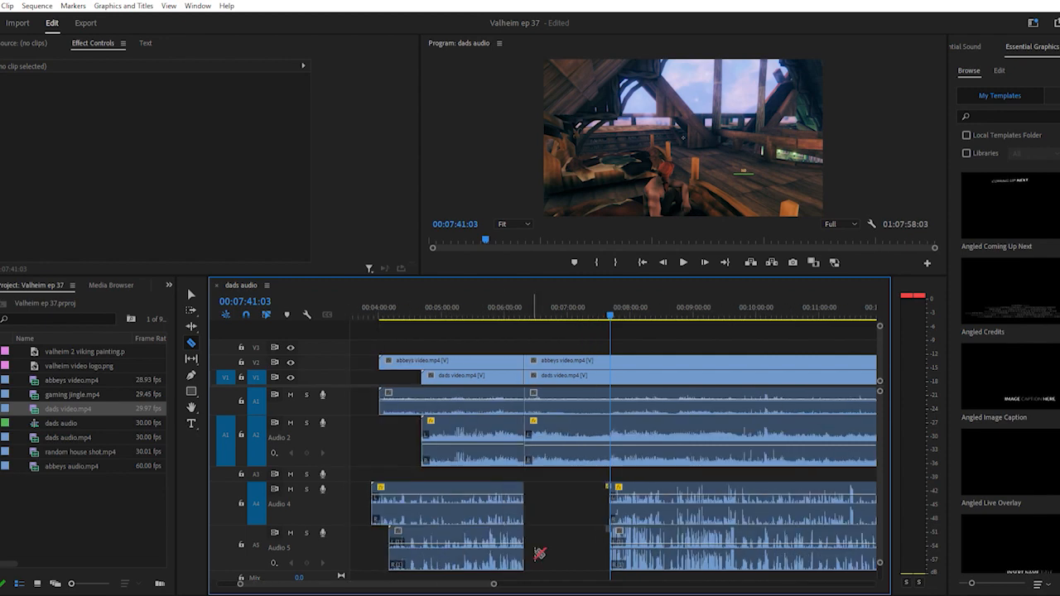
pyautogui.press('v')
pyautogui.moveTo(510, 534); pyautogui.dragTo(492, 501)
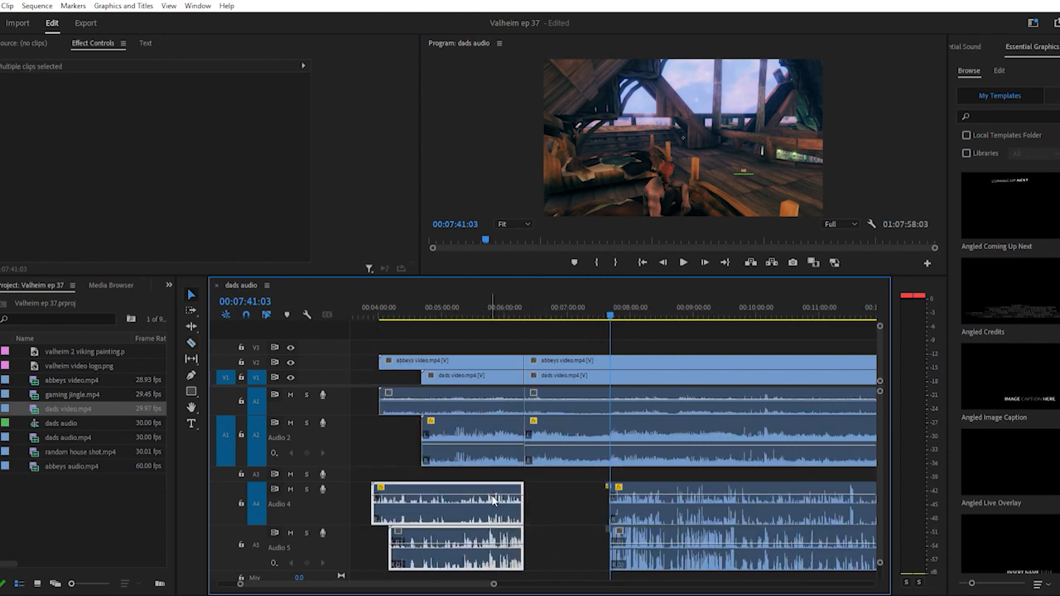
pyautogui.press('Delete')
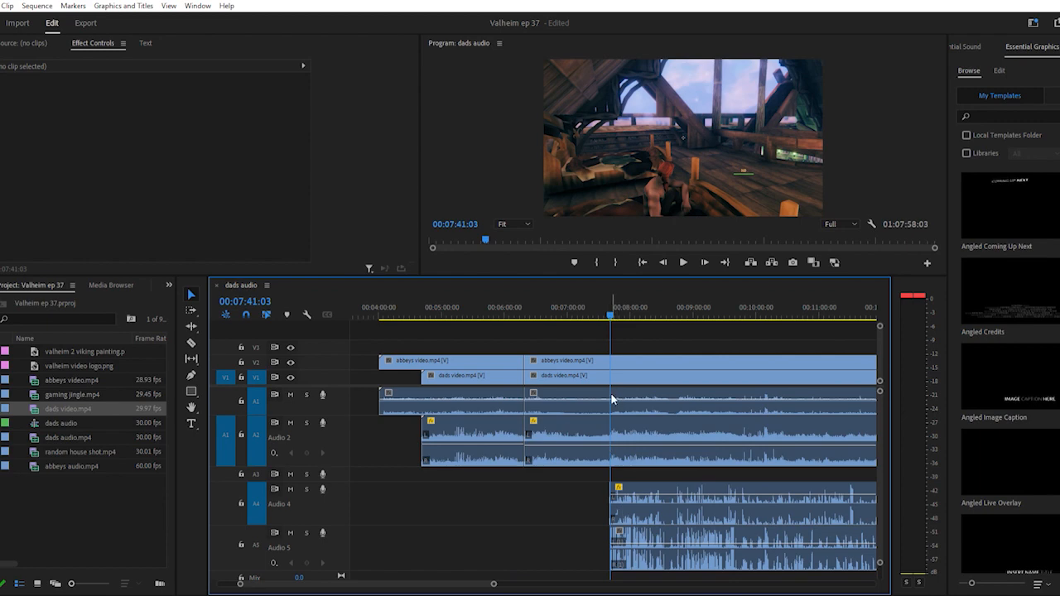
# Trim the start of the dads audio.mp4 segment after the isolated peak on Audio 5 to the onset of the second peak at about 00:07:42:00
pyautogui.scroll(10, 611, 400)
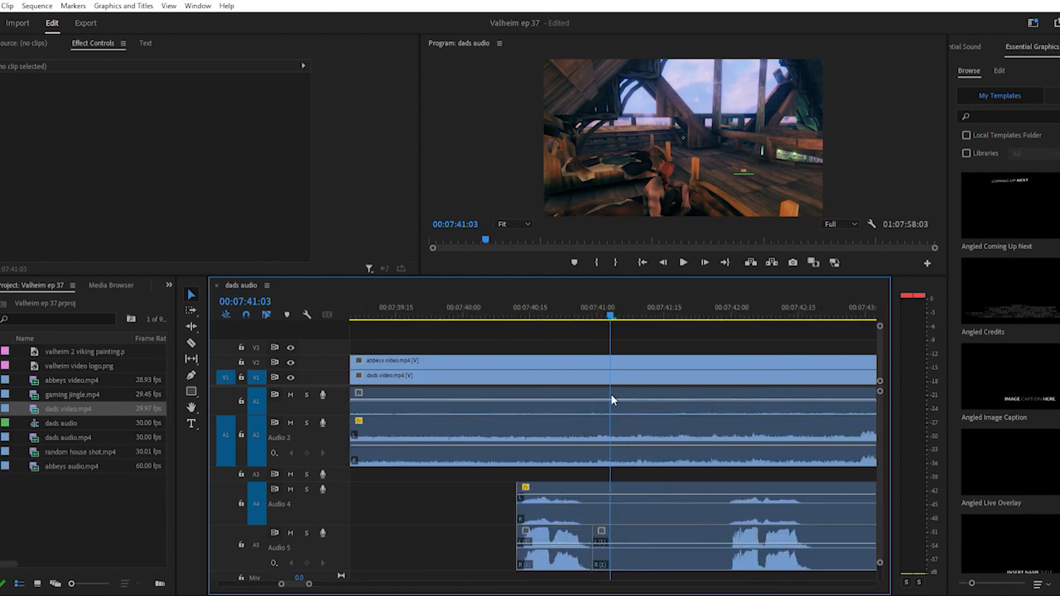
pyautogui.scroll(-2, 606, 464)
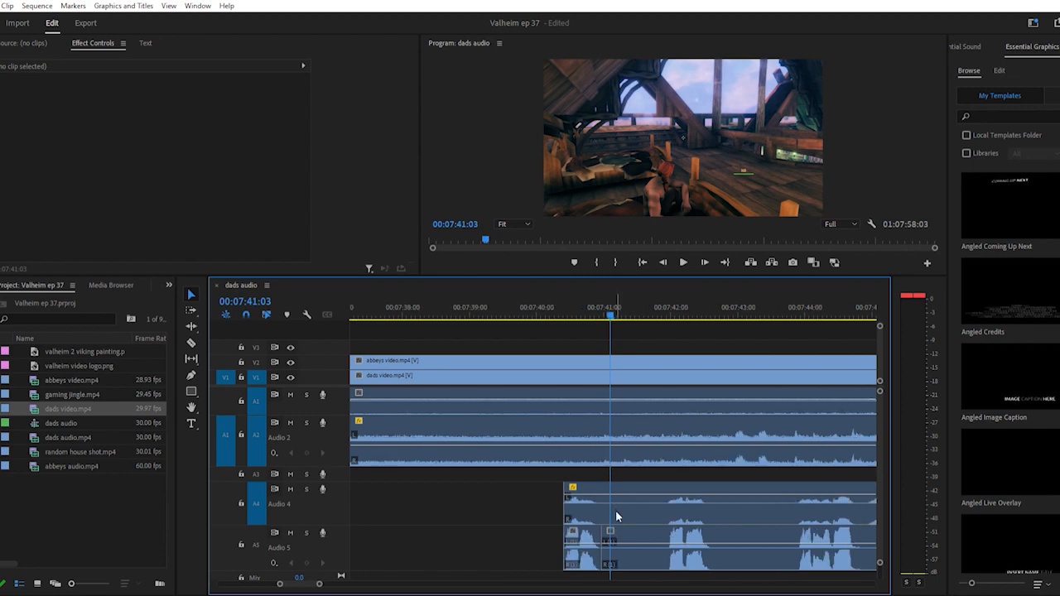
pyautogui.scroll(-3, 616, 513)
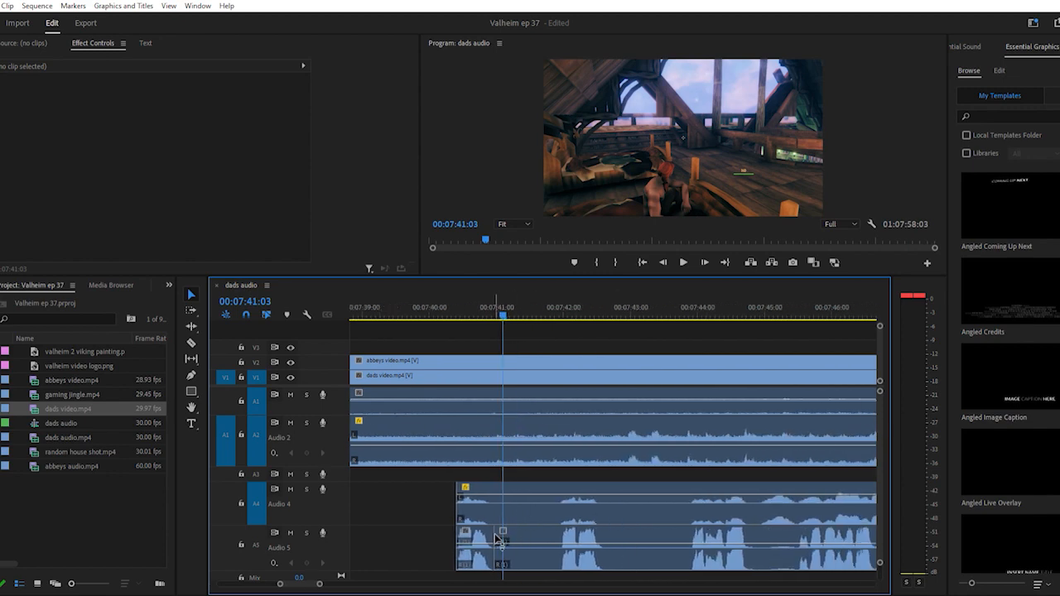
pyautogui.moveTo(497, 545); pyautogui.dragTo(566, 551)
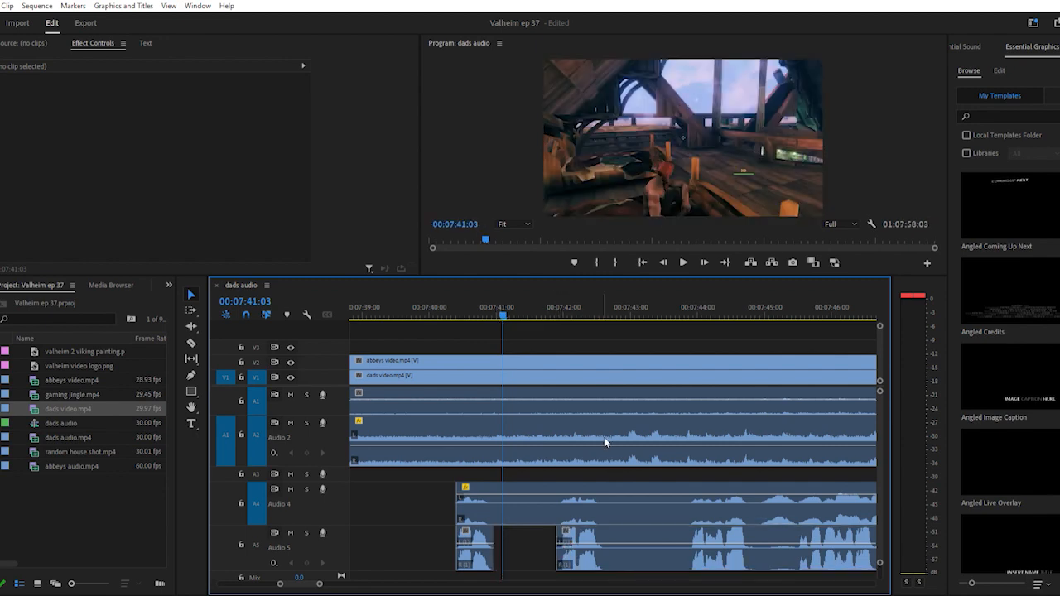
pyautogui.click(562, 308)
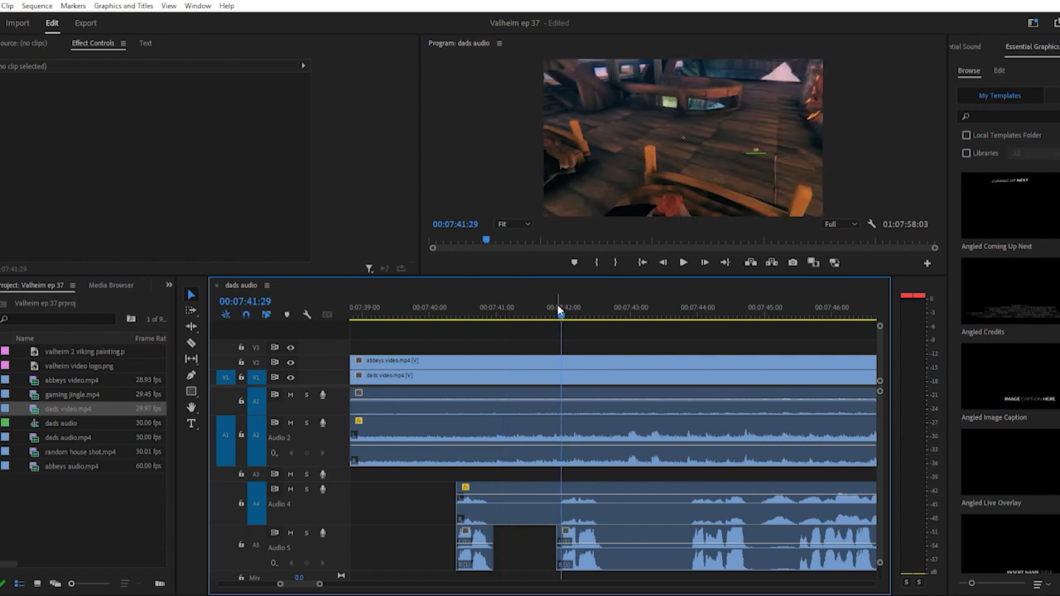
pyautogui.press('=')
pyautogui.press('=')
pyautogui.press('=')
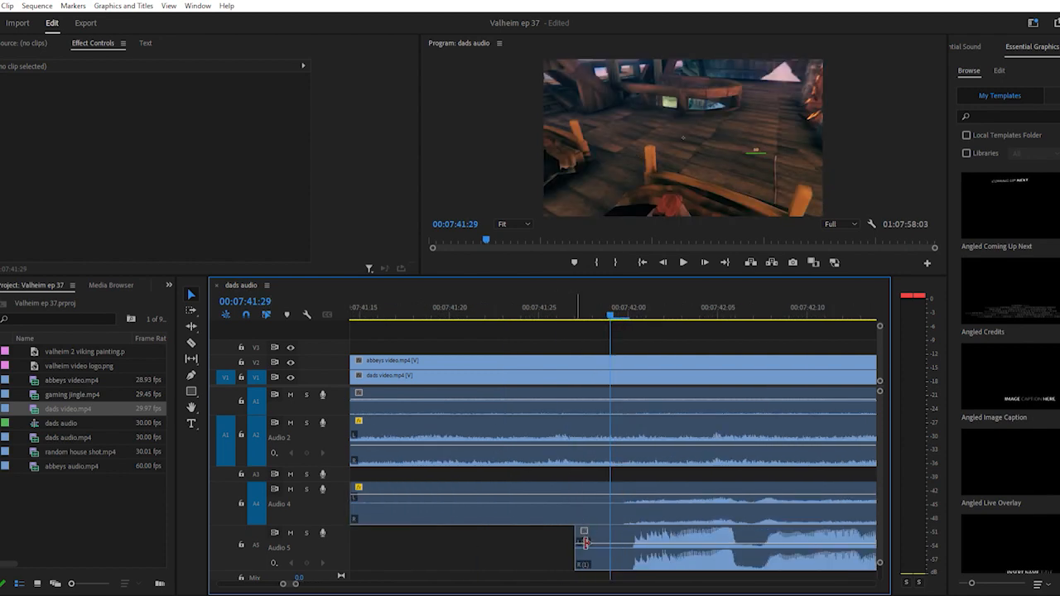
pyautogui.moveTo(585, 543); pyautogui.dragTo(629, 546)
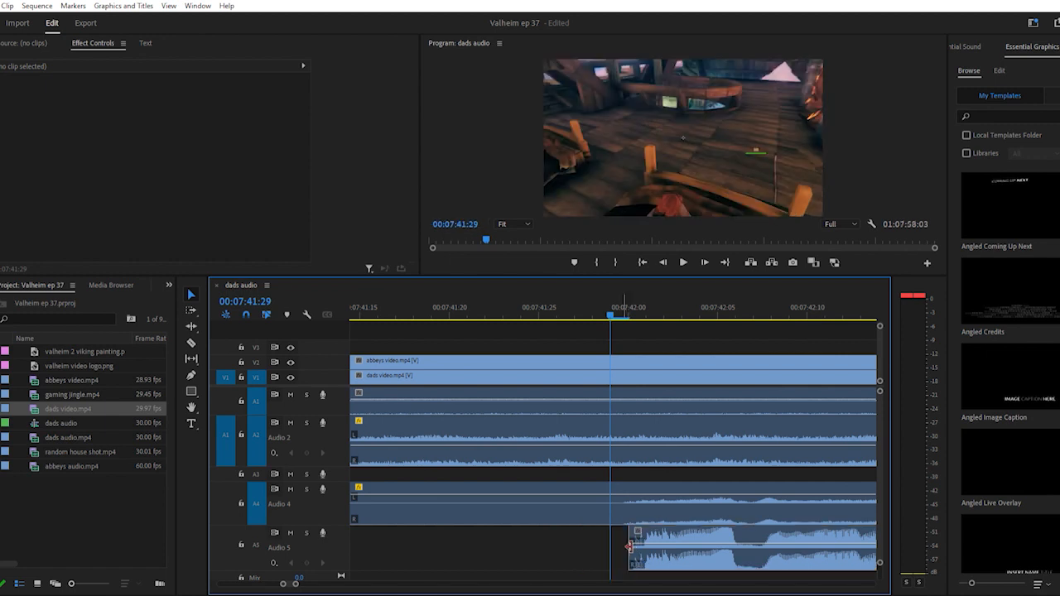
# Split dads audio.mp4 on Audio 5 just after the second voice peak ends, at about 00:07:42:18
pyautogui.press('-')
pyautogui.press('-')
pyautogui.press('-')
pyautogui.press('-')
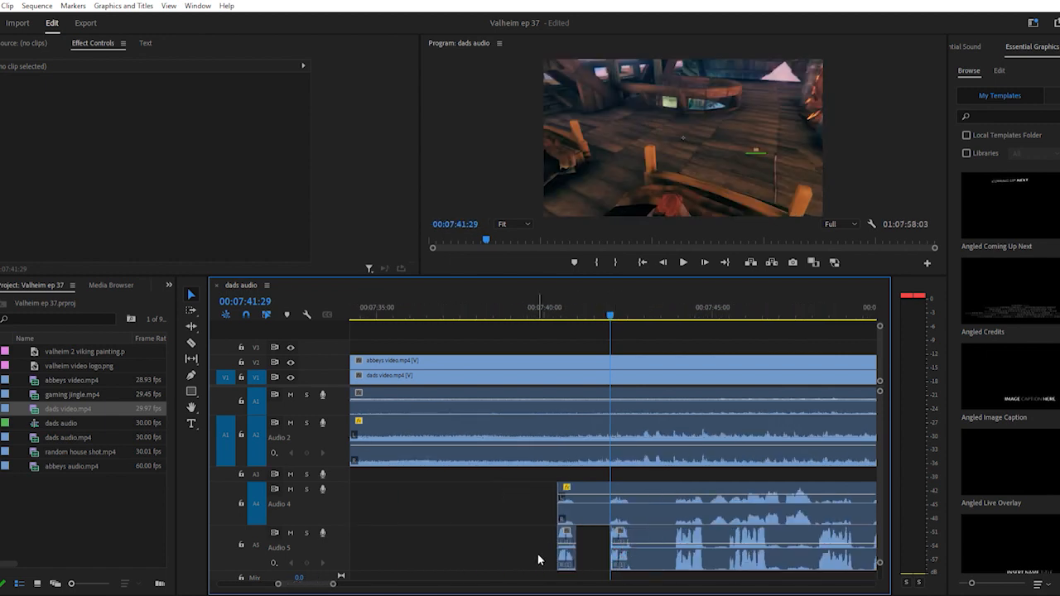
pyautogui.scroll(-4, 551, 542)
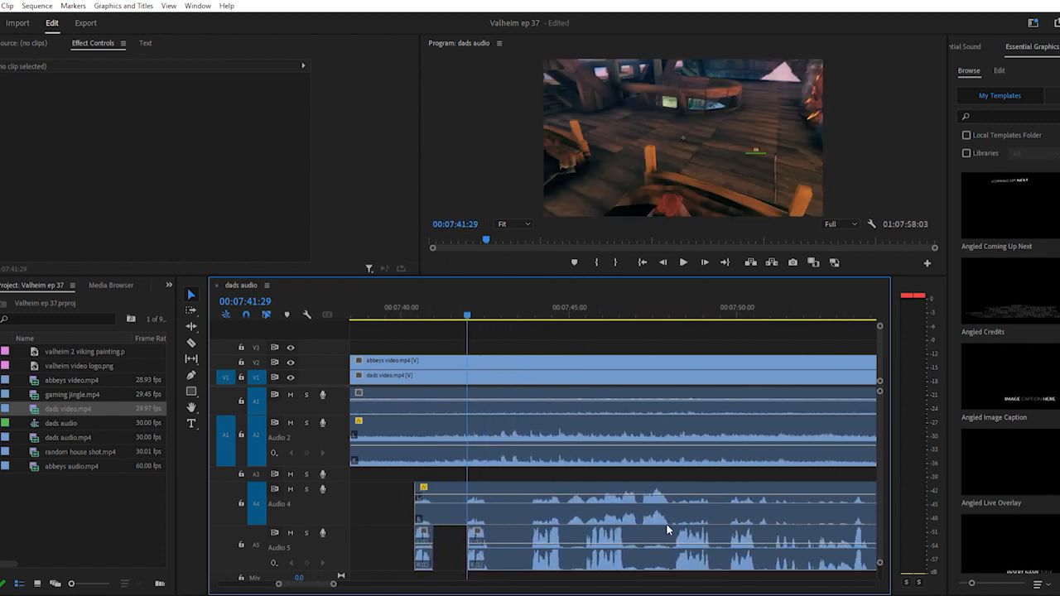
pyautogui.scroll(-2, 666, 523)
pyautogui.scroll(4, 653, 530)
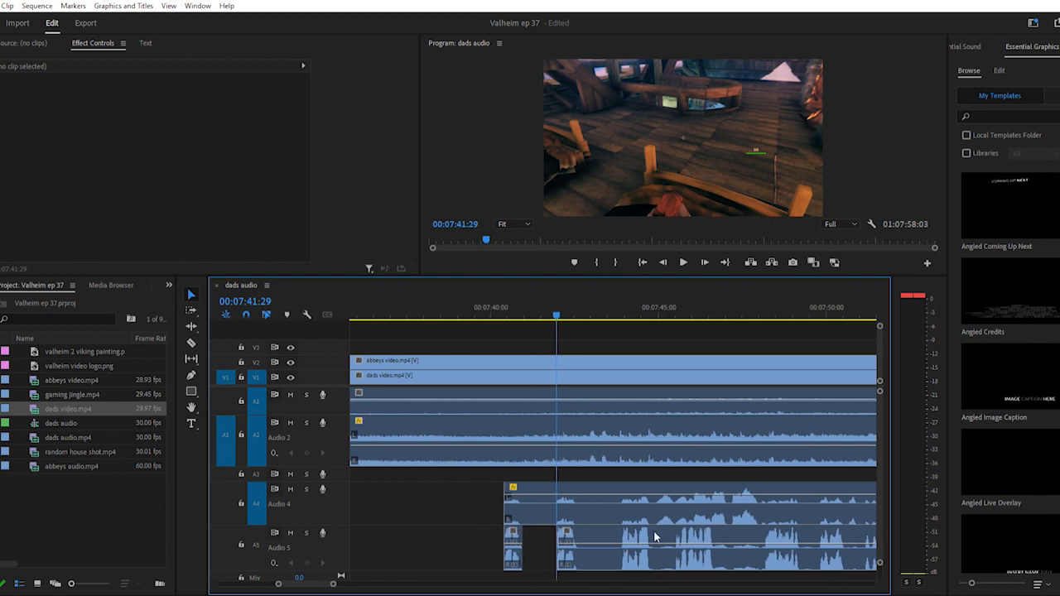
pyautogui.click(577, 308)
pyautogui.scroll(5, 577, 312)
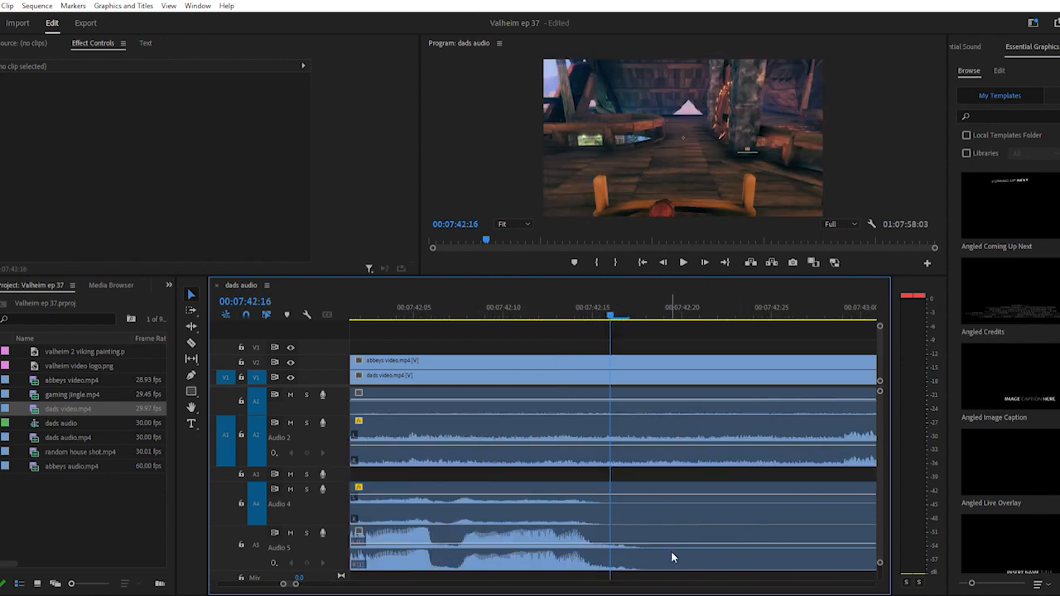
pyautogui.press('c')
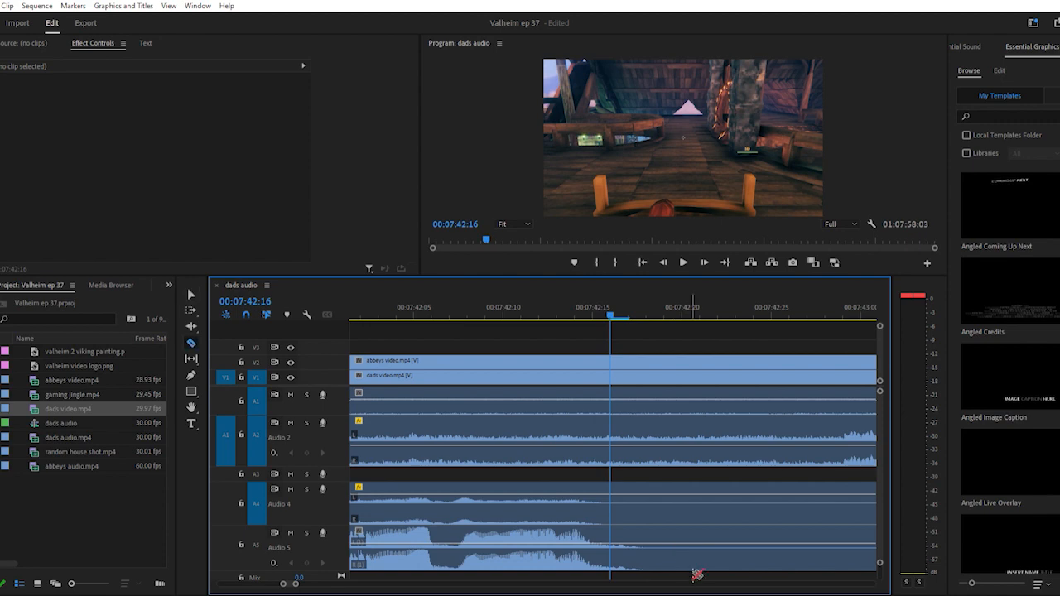
pyautogui.click(647, 548)
pyautogui.press('v')
pyautogui.scroll(-4, 646, 545)
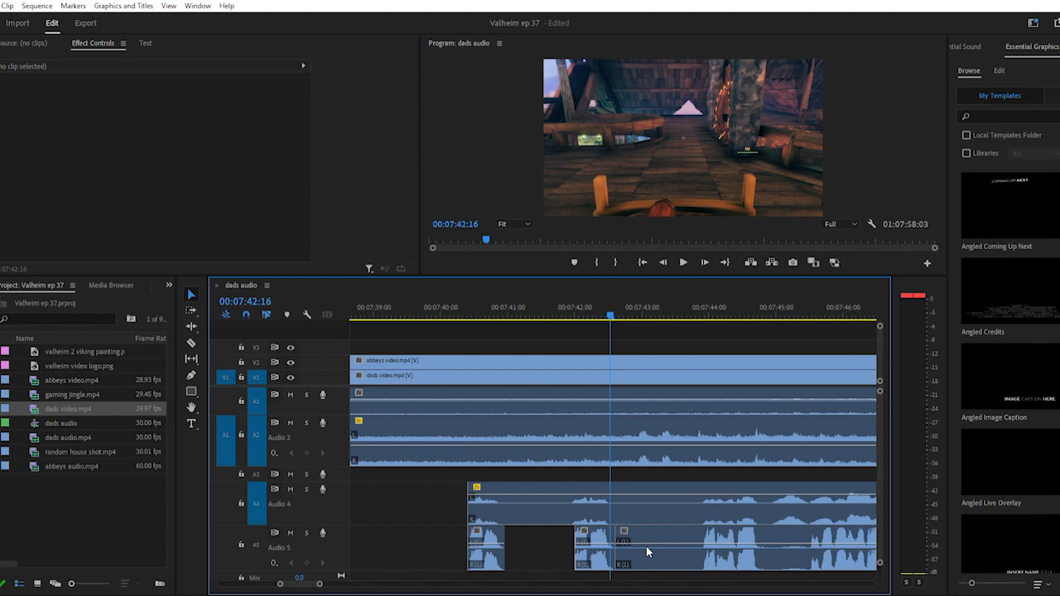
# Play the sequence from the onset of the third voice peak at 00:07:43:26 to 00:07:46:20
pyautogui.hscroll(1, 642, 501)
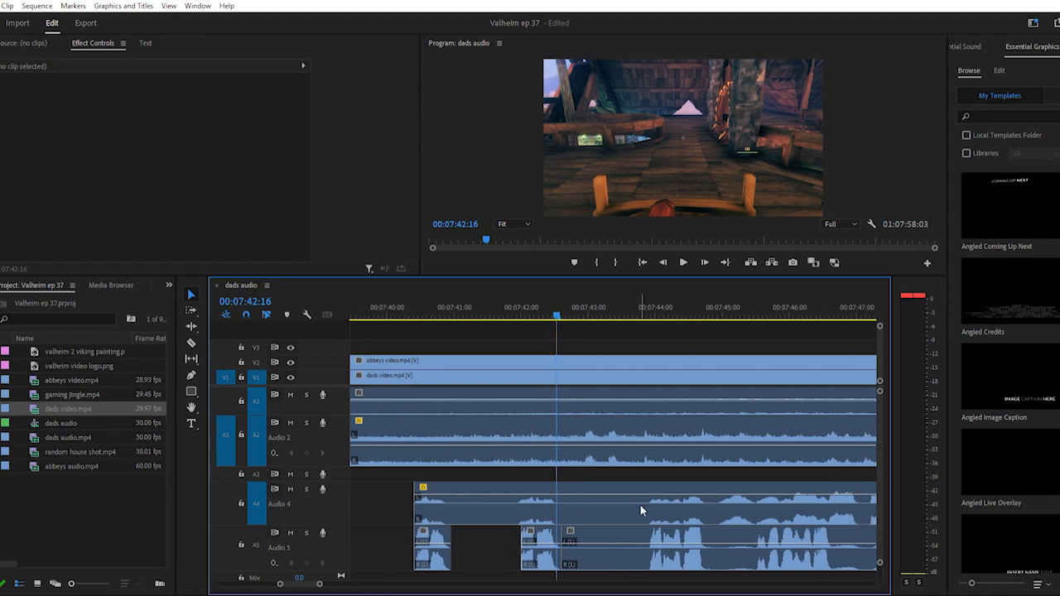
pyautogui.hscroll(1, 640, 511)
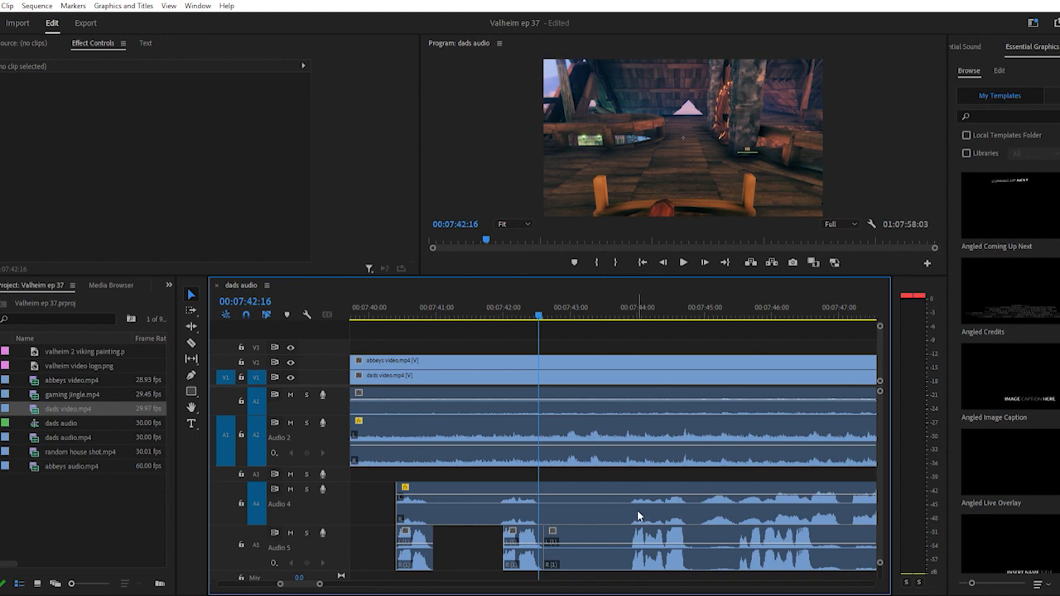
pyautogui.click(625, 308)
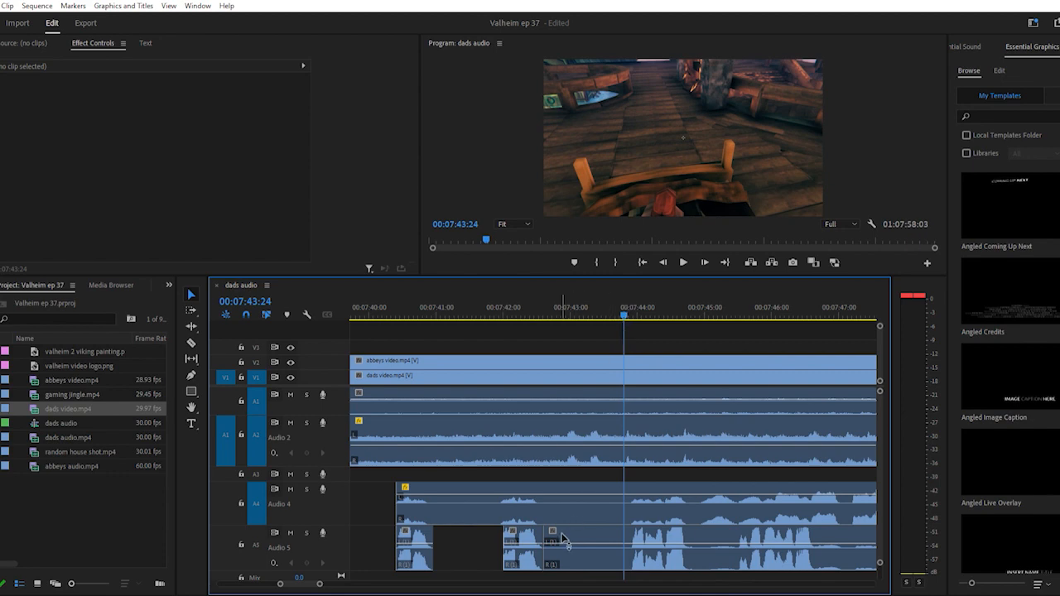
pyautogui.click(627, 309)
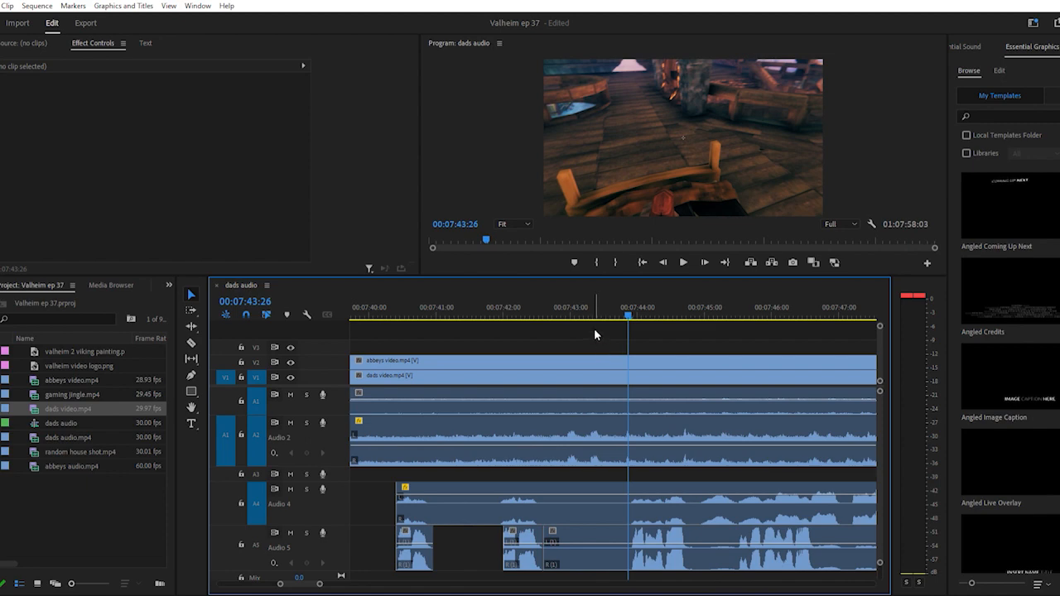
pyautogui.press('space')
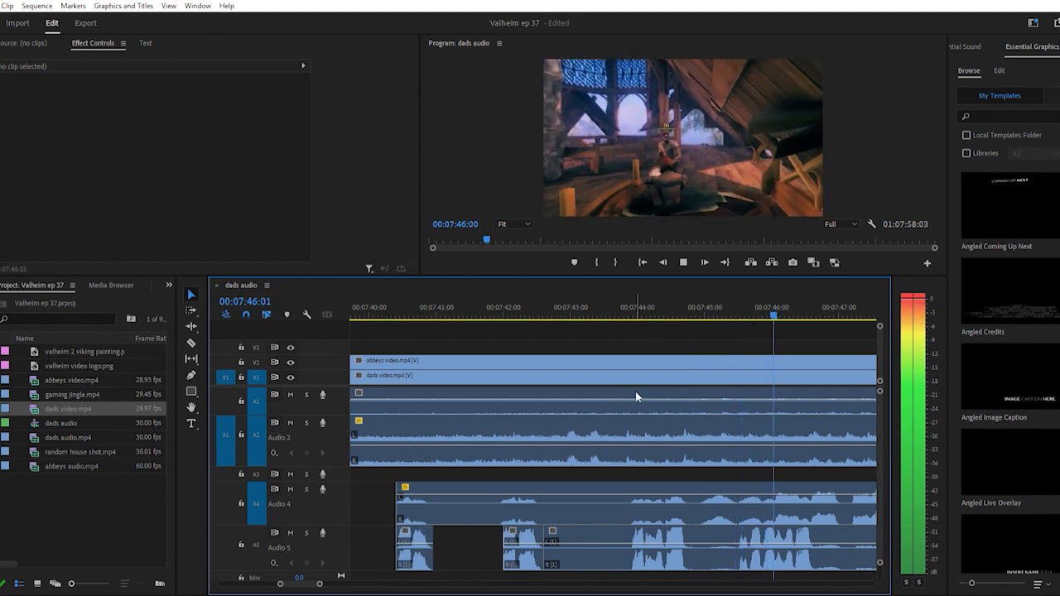
pyautogui.press('space')
# Split Audio 4 and Audio 5 at about 00:07:43:26, and delete the abbeys audio.mp4 and quiet dads audio.mp4 segments directly before the cut
pyautogui.press('c')
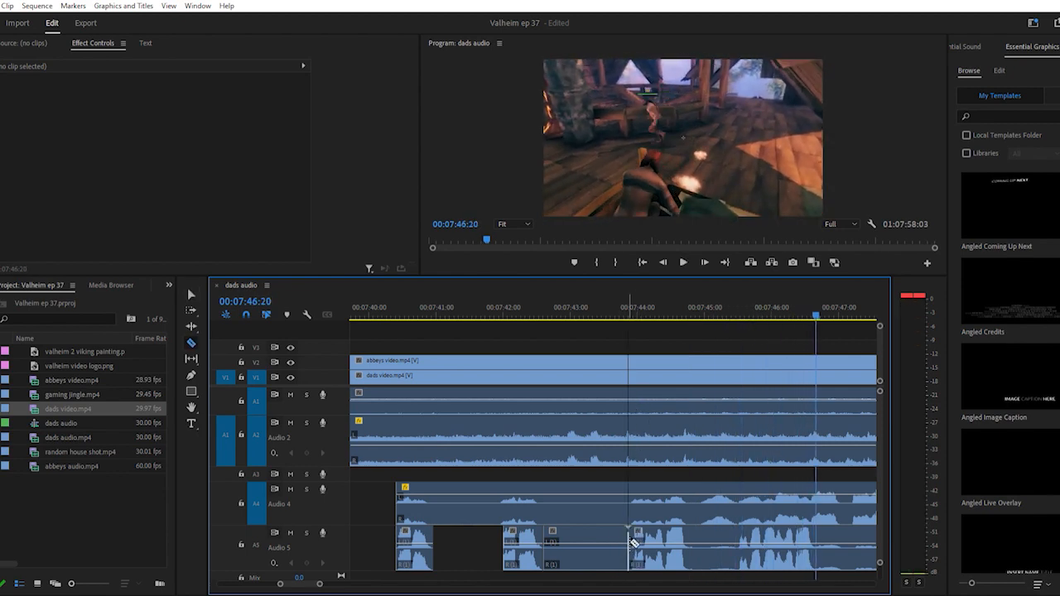
pyautogui.click(630, 497)
pyautogui.press('v')
pyautogui.click(588, 496)
pyautogui.click(587, 496)
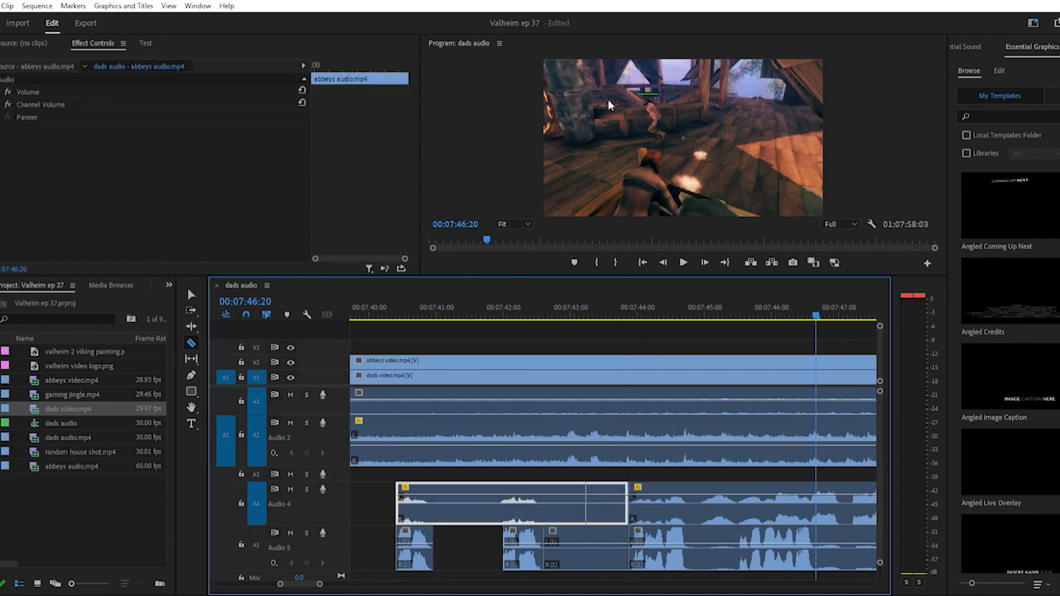
pyautogui.press('Delete')
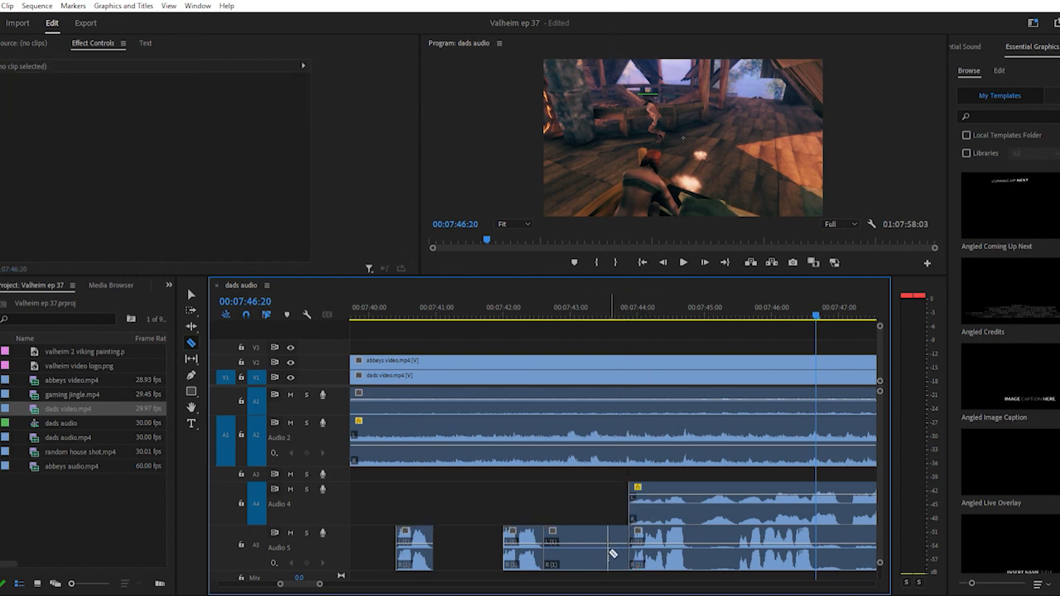
pyautogui.click(604, 547)
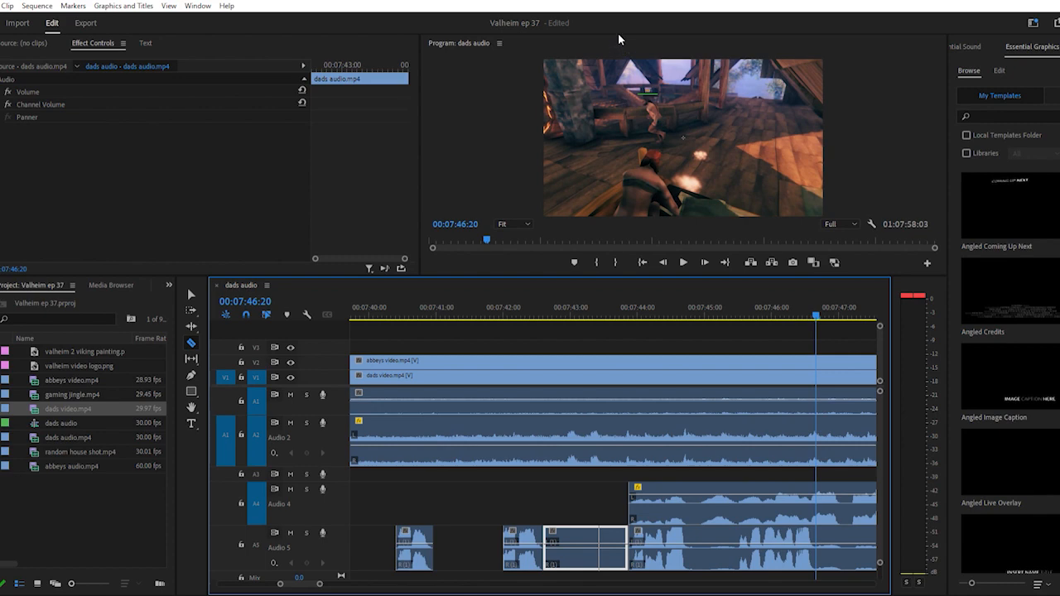
pyautogui.press('Delete')
# Play on from 00:07:46:20 to 00:07:56:14 and examine the voice waveforms on Audio 4 and Audio 5 around that stretch
pyautogui.scroll(-2, 655, 443)
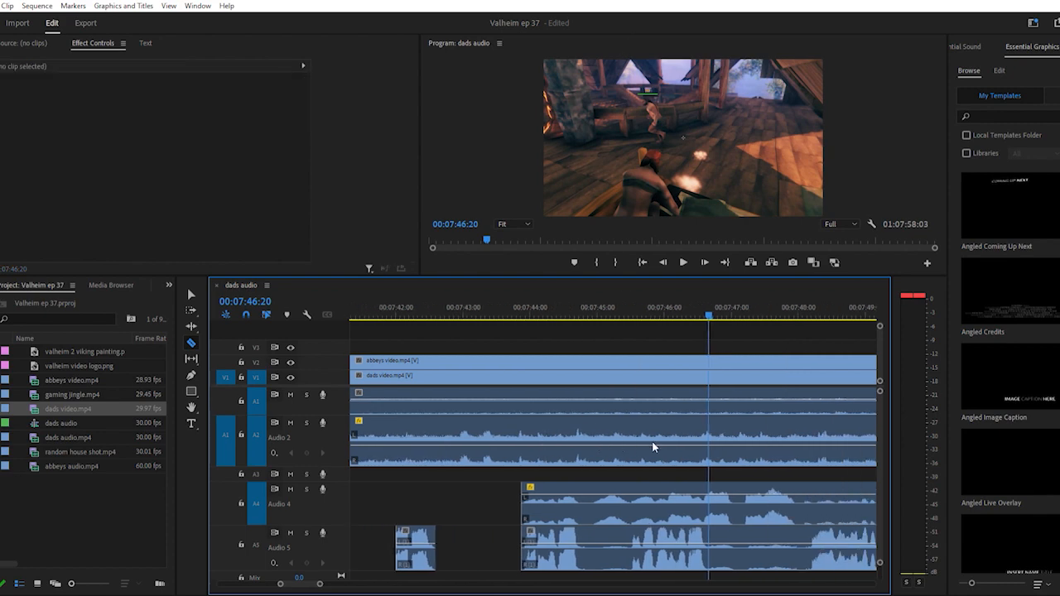
pyautogui.click(519, 307)
pyautogui.press('space')
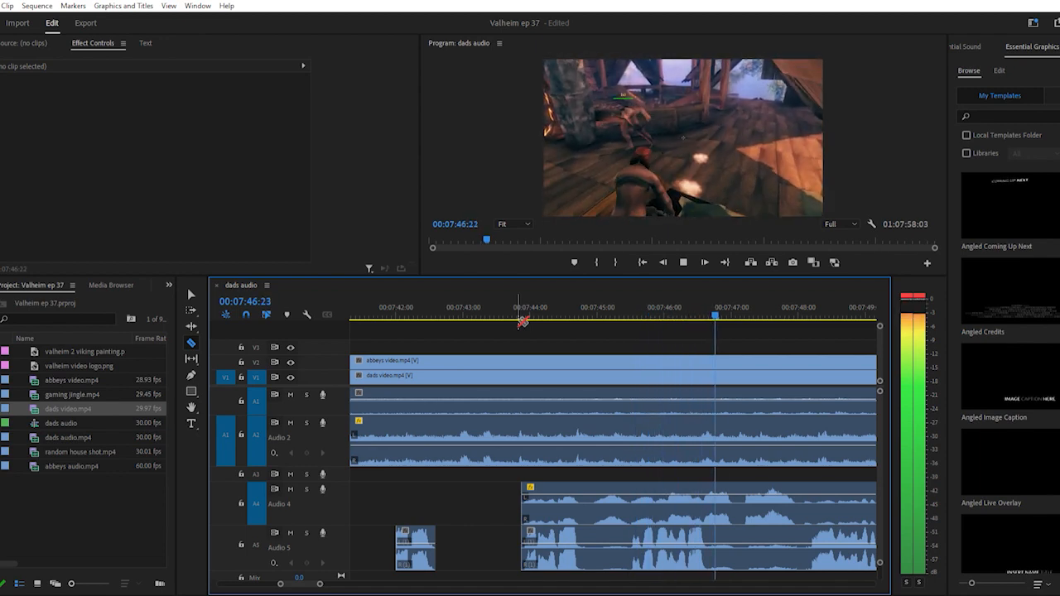
pyautogui.press('space')
pyautogui.scroll(-1, 520, 446)
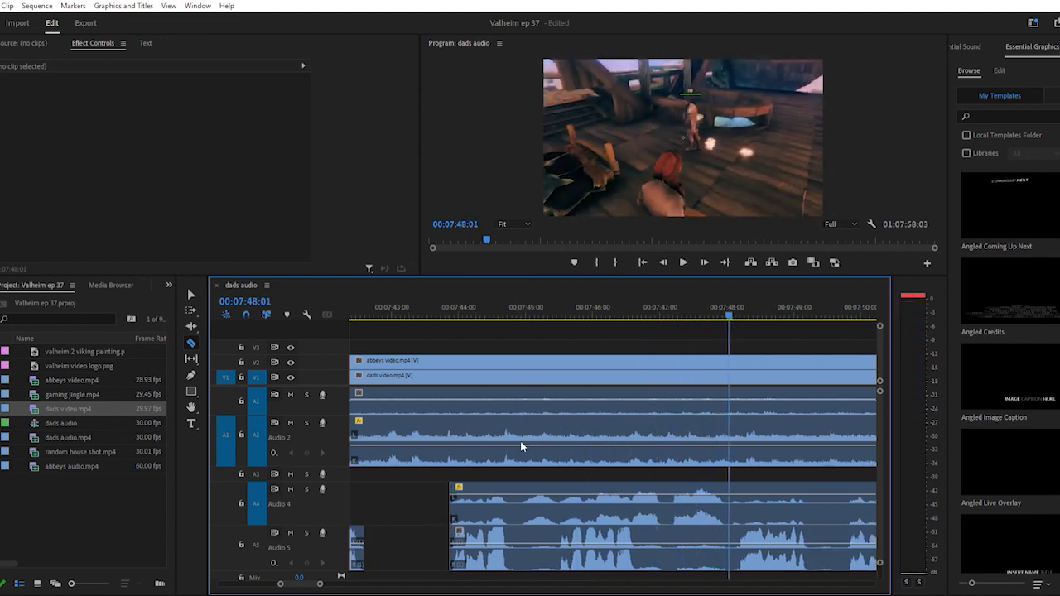
pyautogui.scroll(-3, 520, 445)
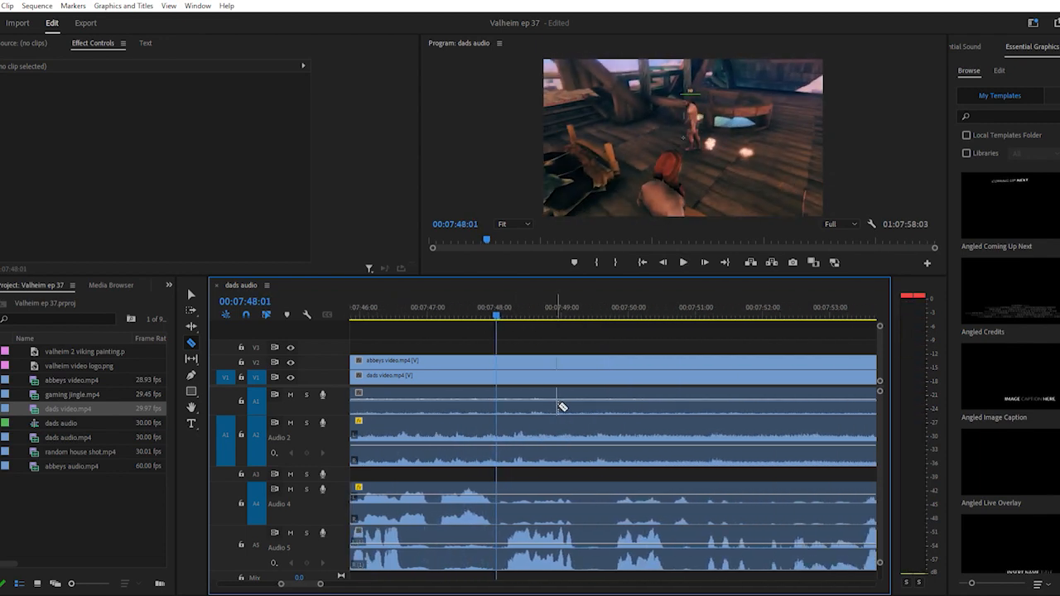
pyautogui.press('-')
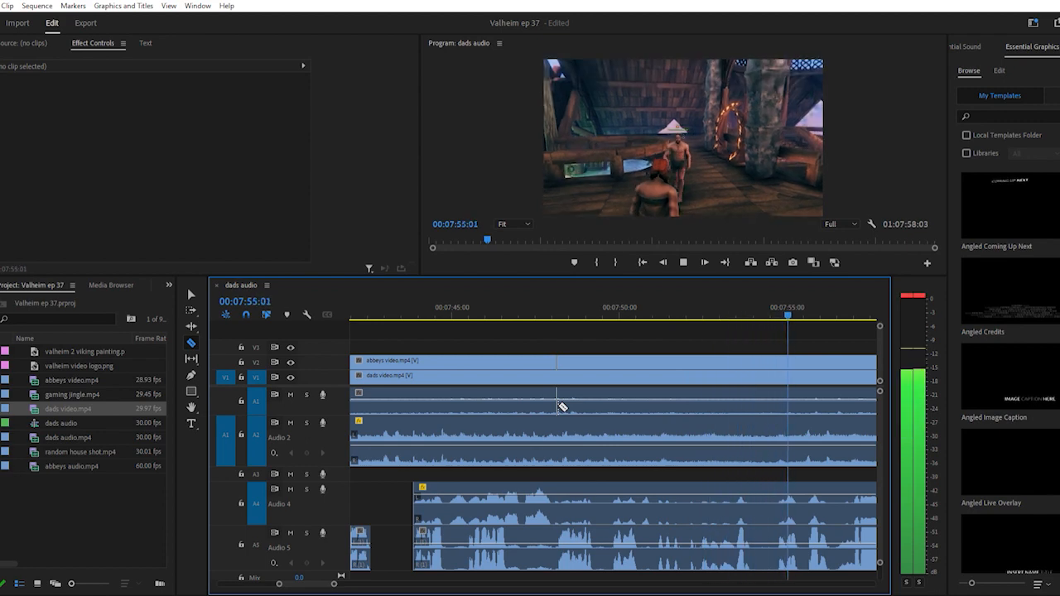
pyautogui.press('space')
pyautogui.scroll(-1, 557, 412)
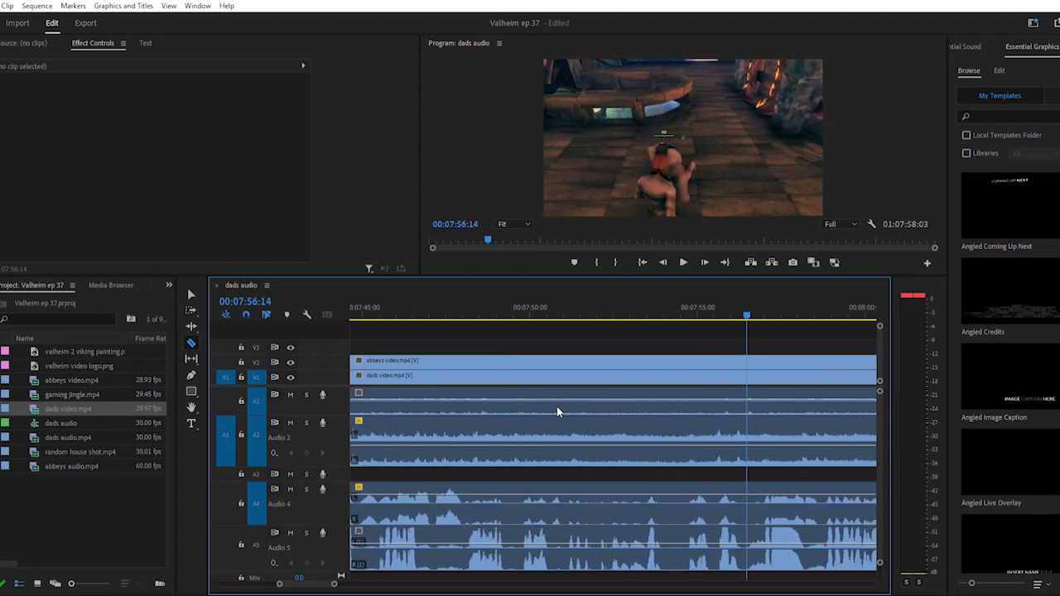
pyautogui.press('-')
pyautogui.press('-')
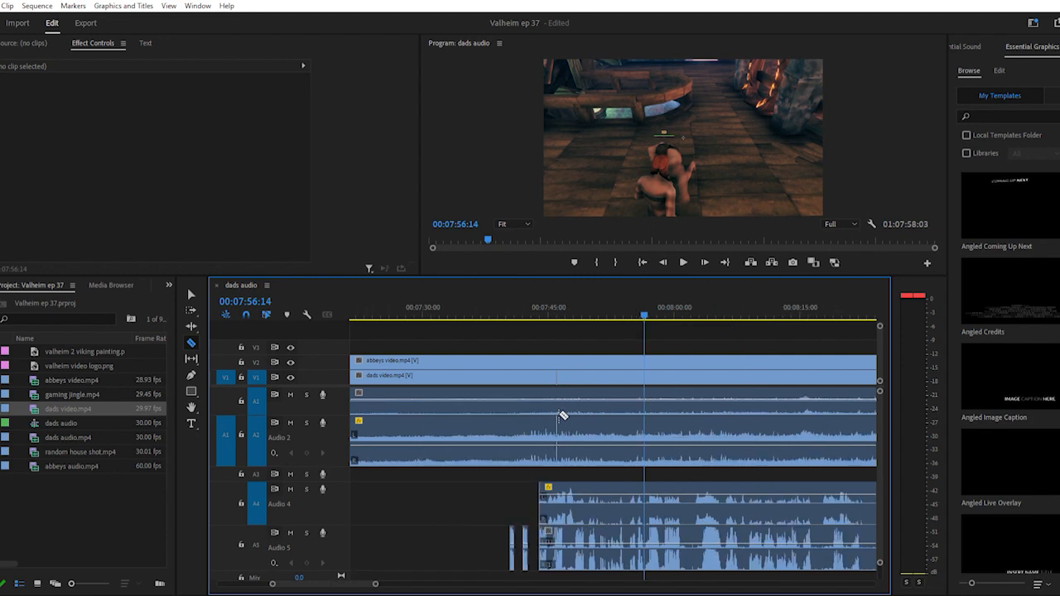
pyautogui.press('=')
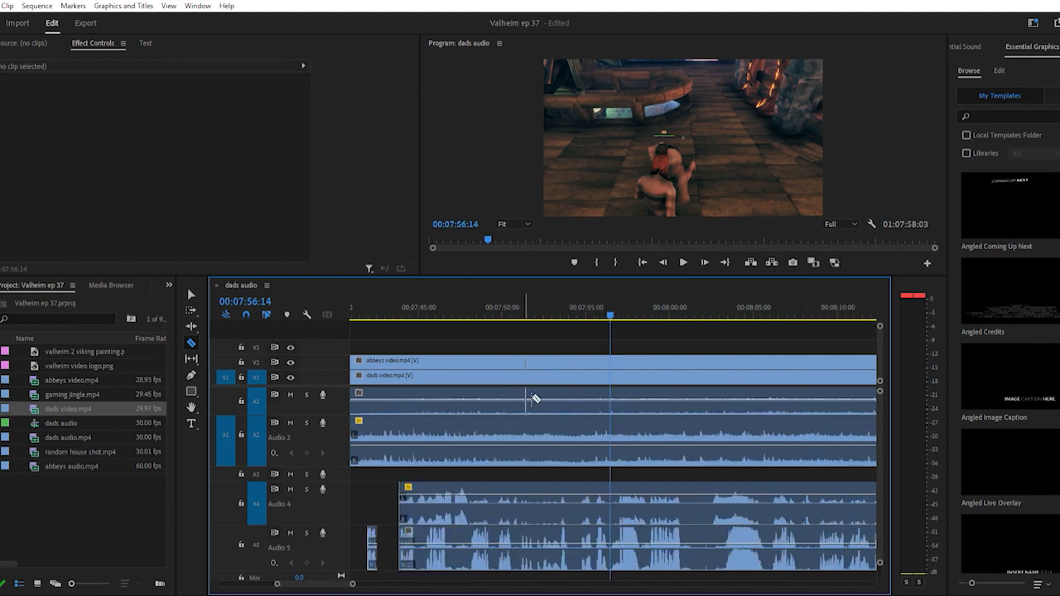
# Play the sequence from 00:07:56:14 to 00:08:19:01 to check the voices on Audio 4 and Audio 5
pyautogui.scroll(-1, 625, 371)
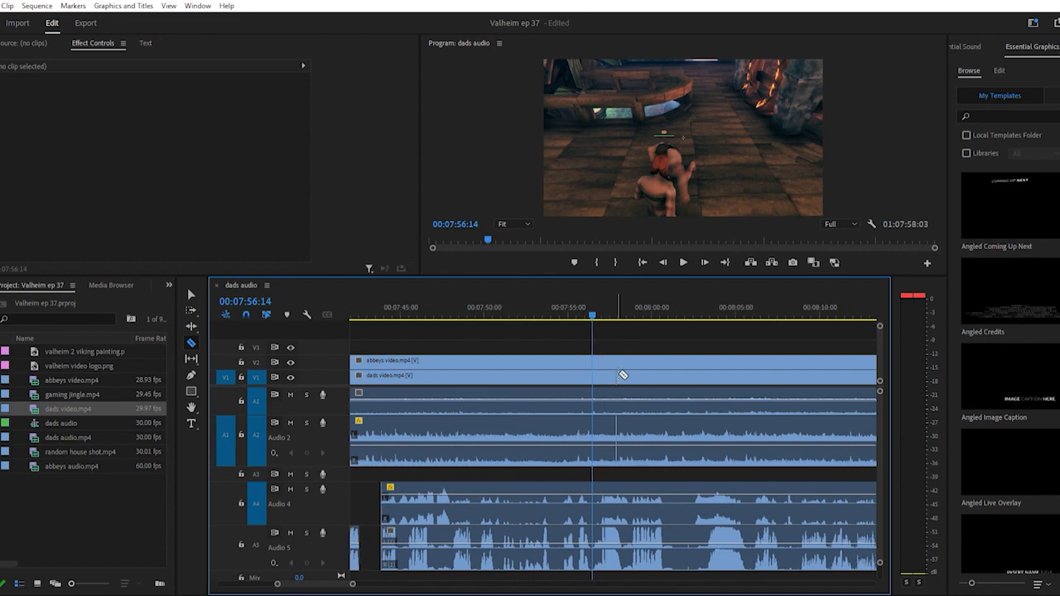
pyautogui.press('space')
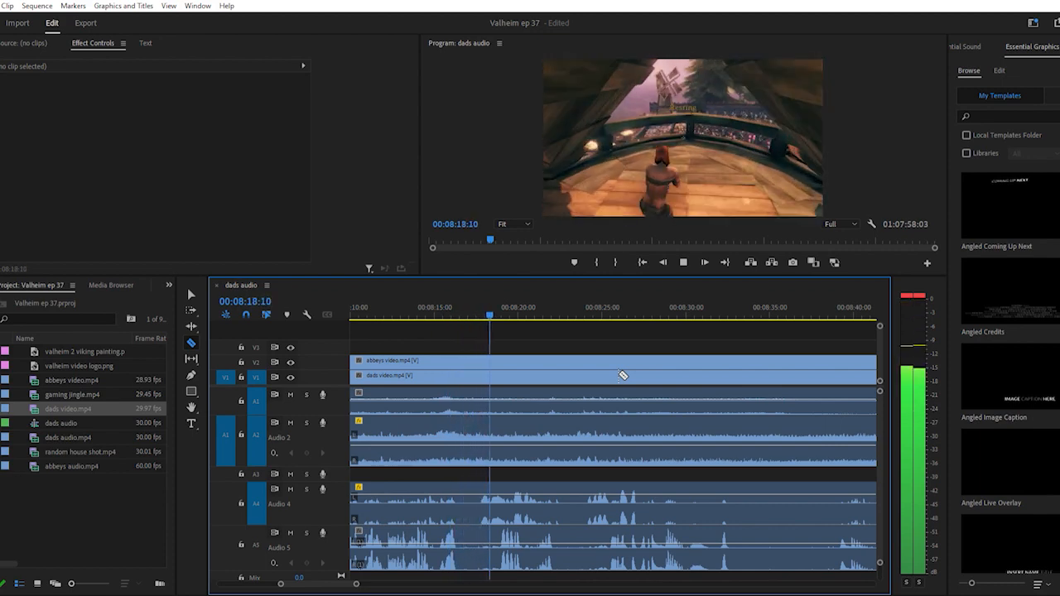
pyautogui.press('space')
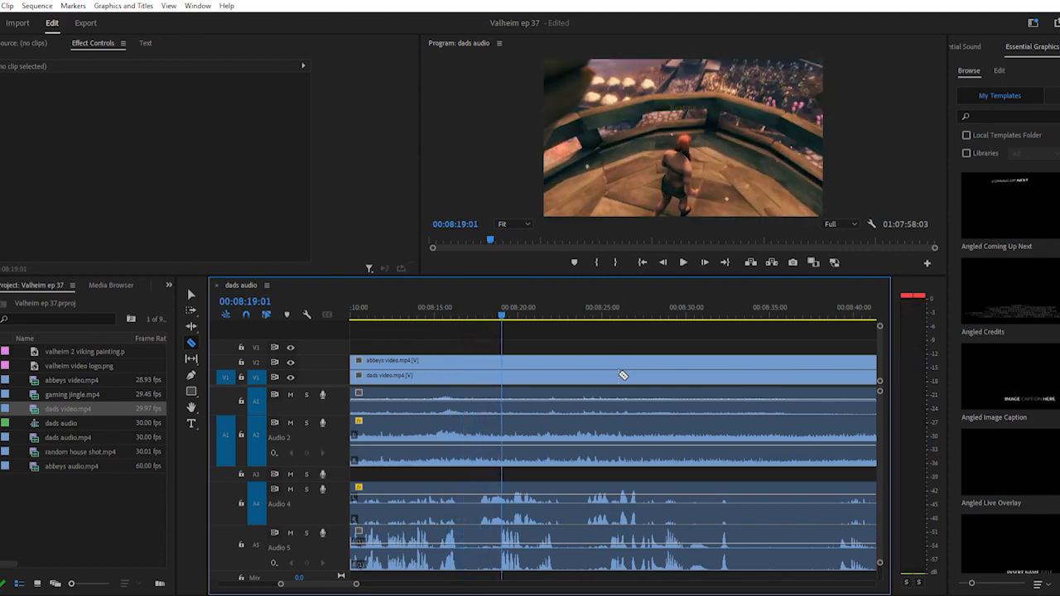
# Split Audio 5 and Audio 4 just after the speech ends, at about 00:08:16:09
pyautogui.click(457, 304)
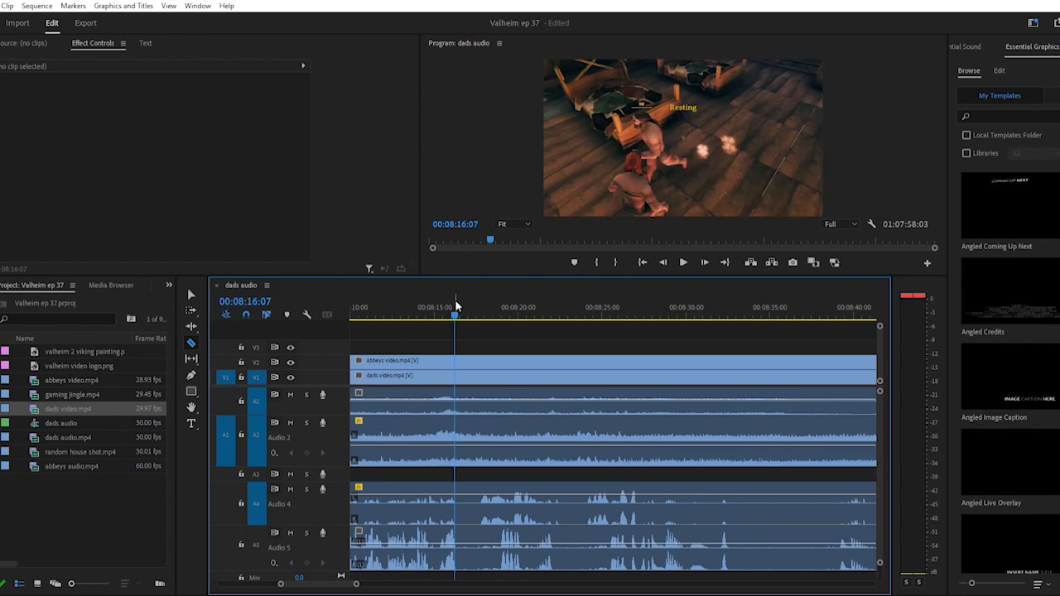
pyautogui.press('=')
pyautogui.press('=')
pyautogui.press('=')
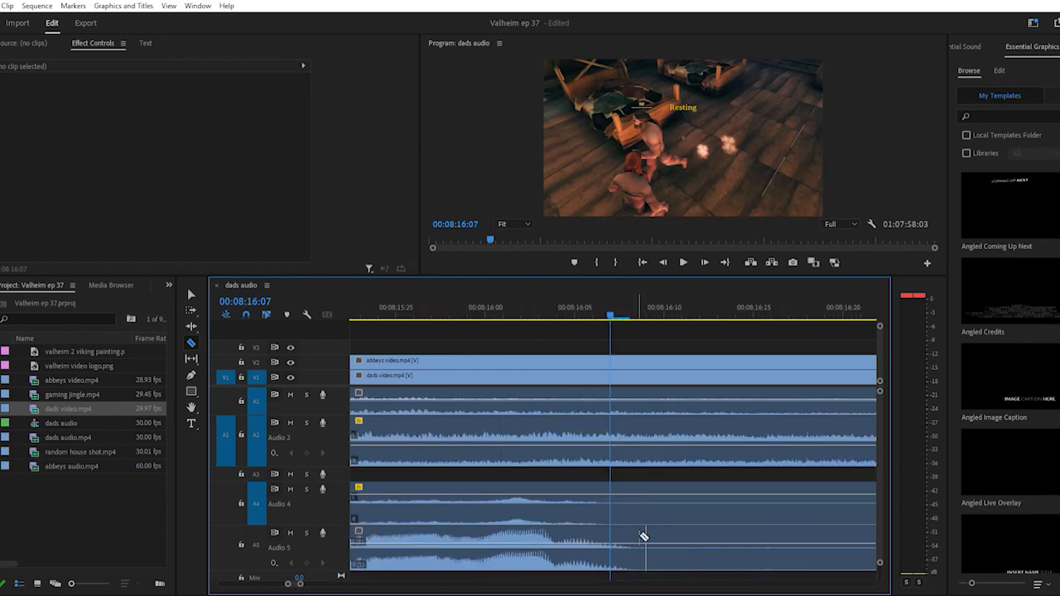
pyautogui.click(646, 537)
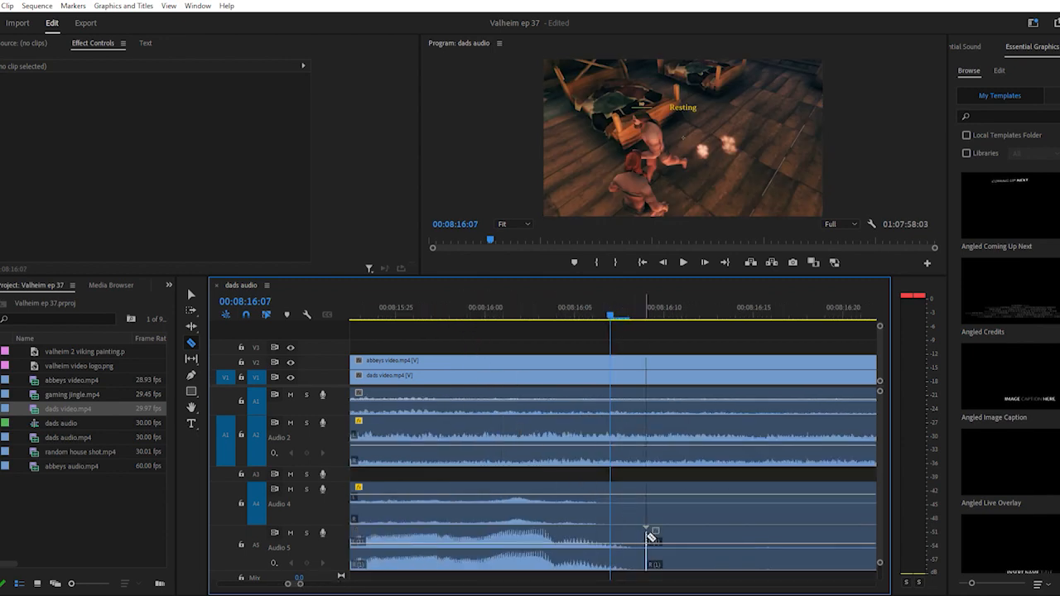
pyautogui.click(648, 489)
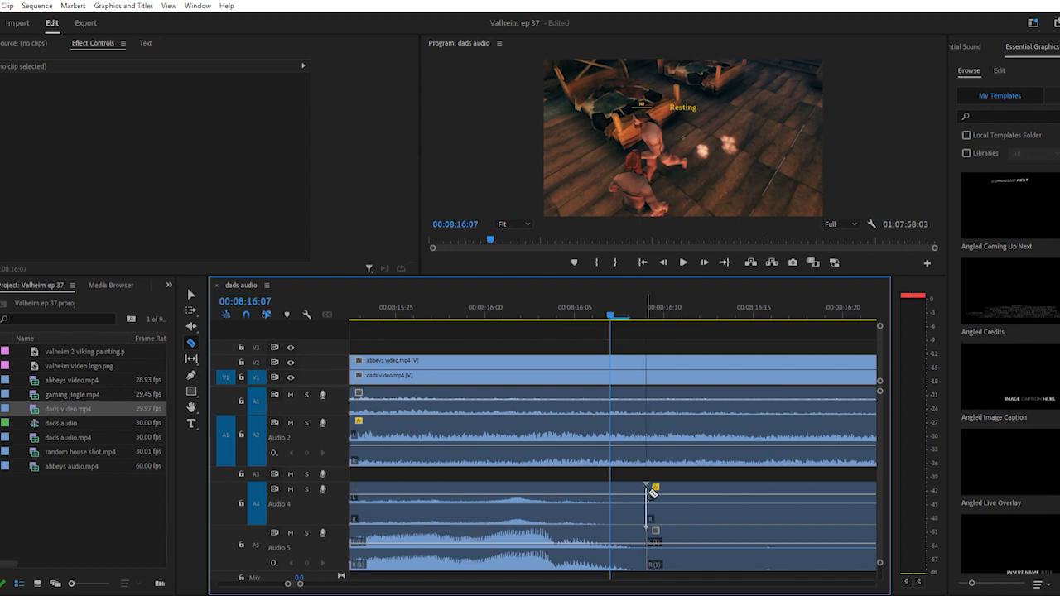
# Split Audio 4 and Audio 5 just before the voice resumes at about 00:08:17:22, and delete both quiet segments between the cuts
pyautogui.press('-')
pyautogui.press('-')
pyautogui.press('-')
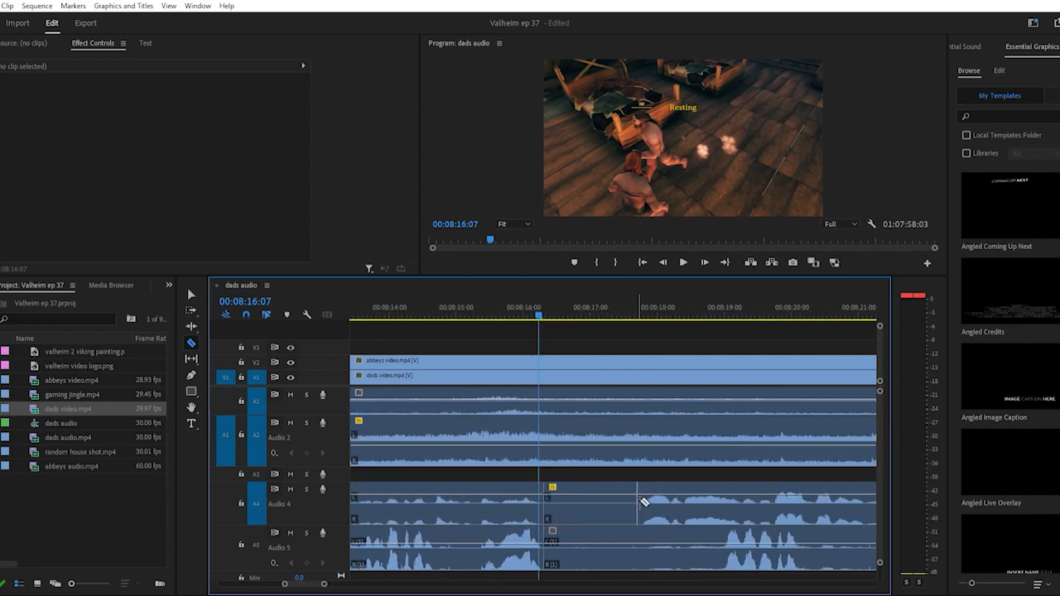
pyautogui.click(645, 502)
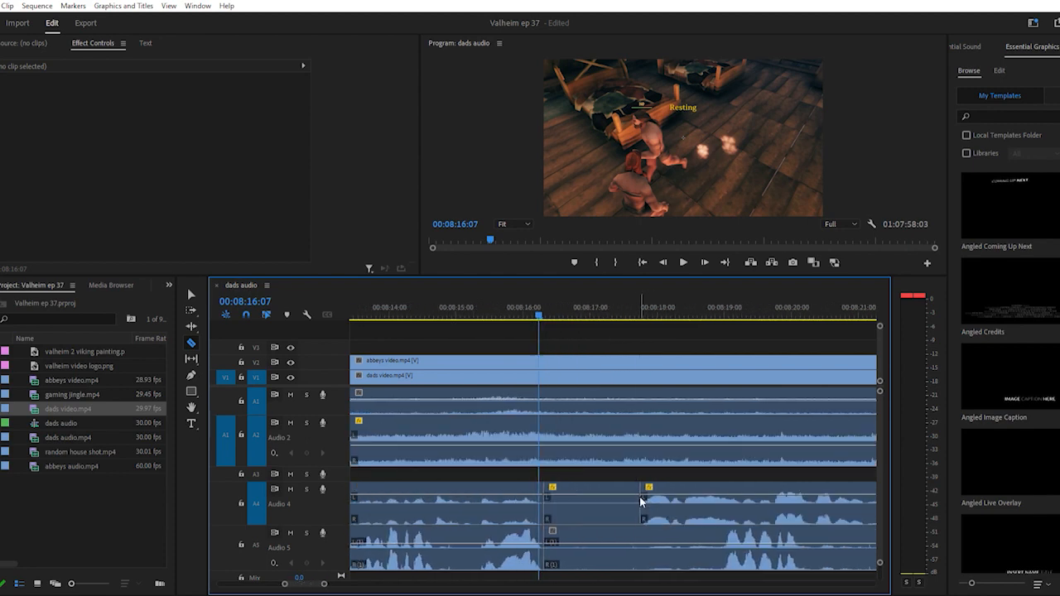
pyautogui.click(645, 540)
pyautogui.press('v')
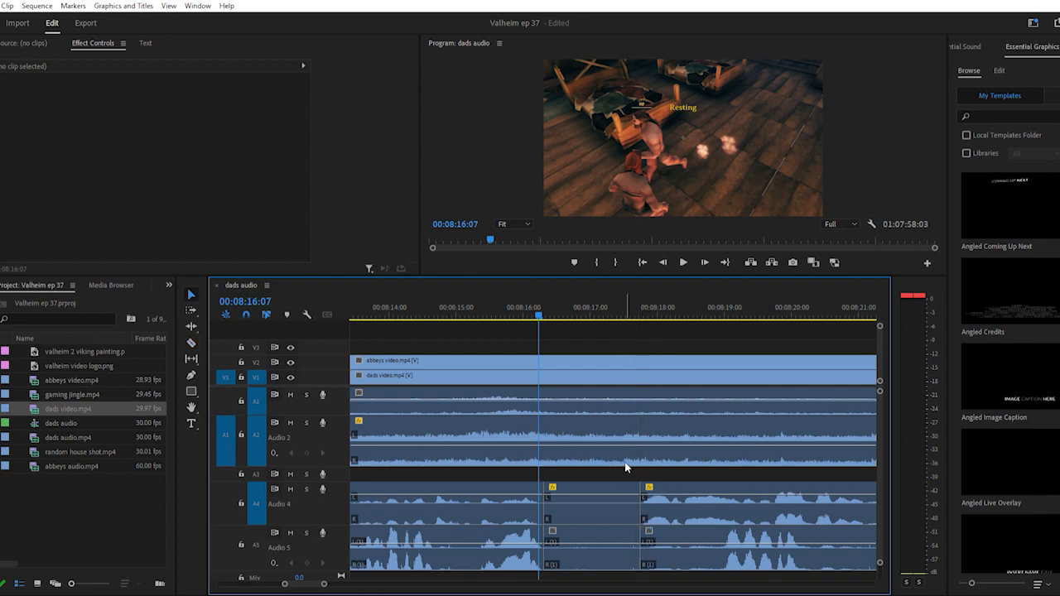
pyautogui.click(617, 538)
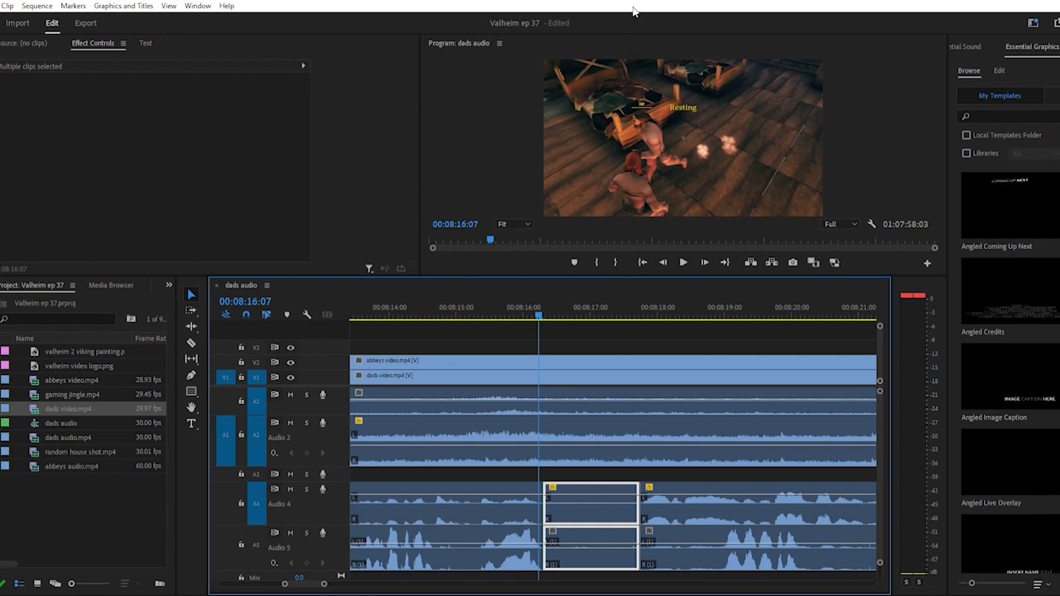
pyautogui.press('Delete')
# Examine the voice waveforms on Audio 4 and Audio 5 around the gap after 00:08:16:07
pyautogui.press('-')
pyautogui.press('-')
pyautogui.press('-')
pyautogui.press('-')
pyautogui.press('-')
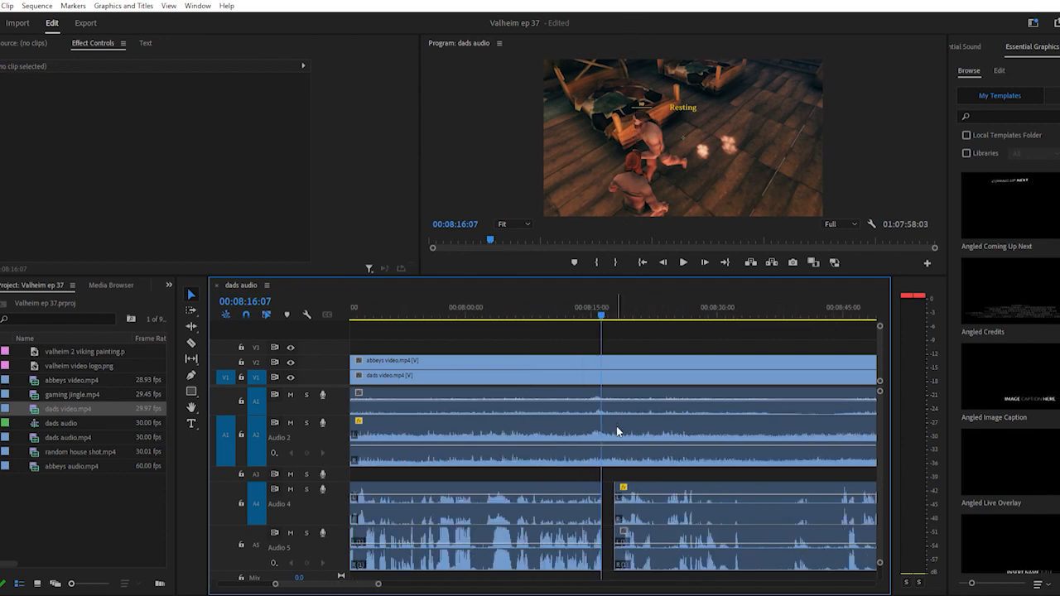
pyautogui.press('=')
pyautogui.press('=')
pyautogui.press('=')
pyautogui.press('=')
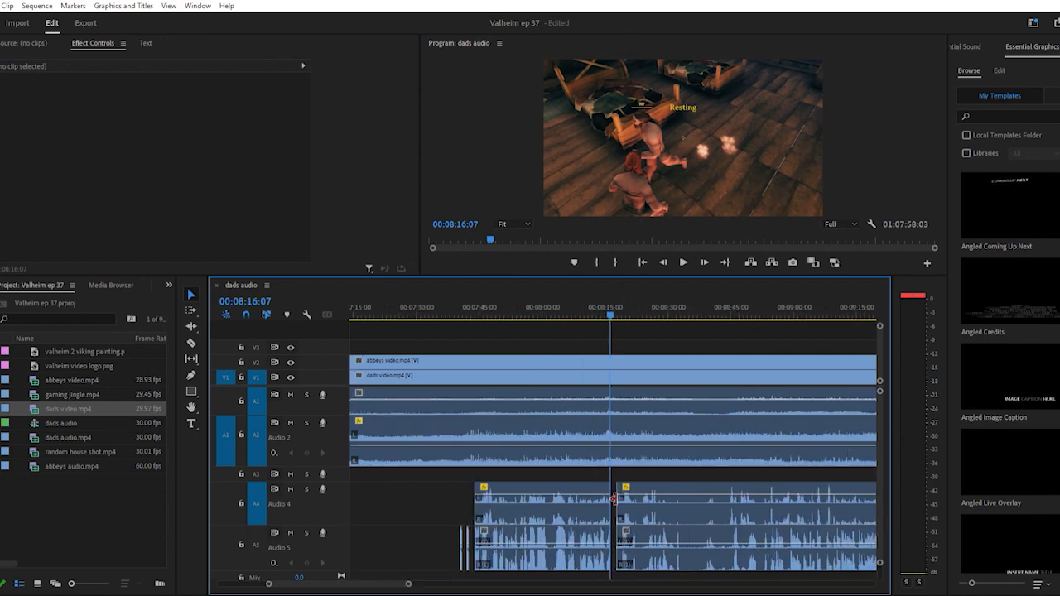
pyautogui.scroll(-1, 580, 392)
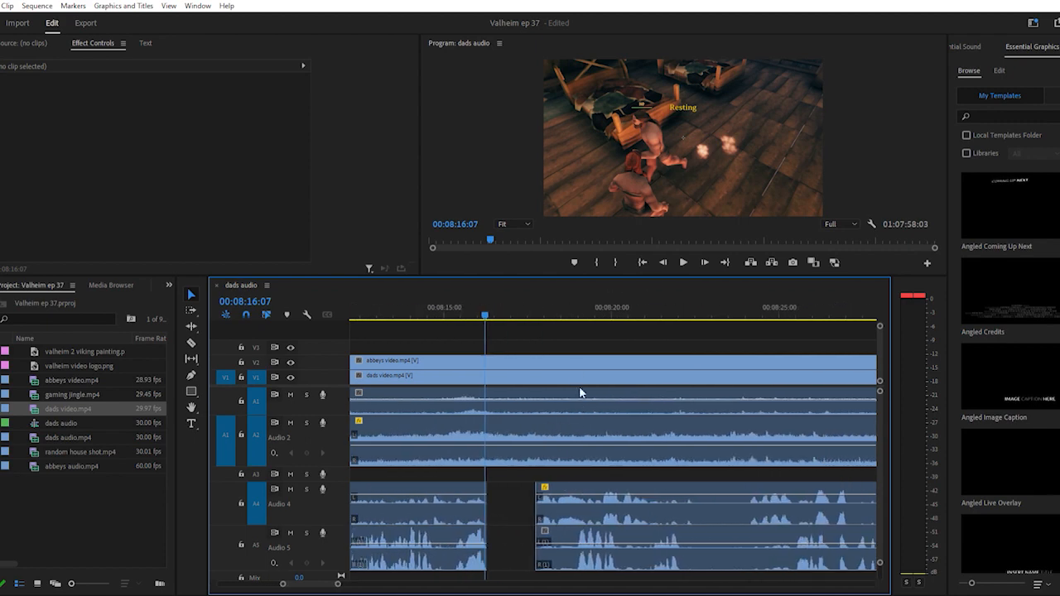
# Play the sequence from 00:08:17:18 to 00:08:22:18, checking the voices after the gap
pyautogui.click(532, 306)
pyautogui.scroll(-1, 525, 348)
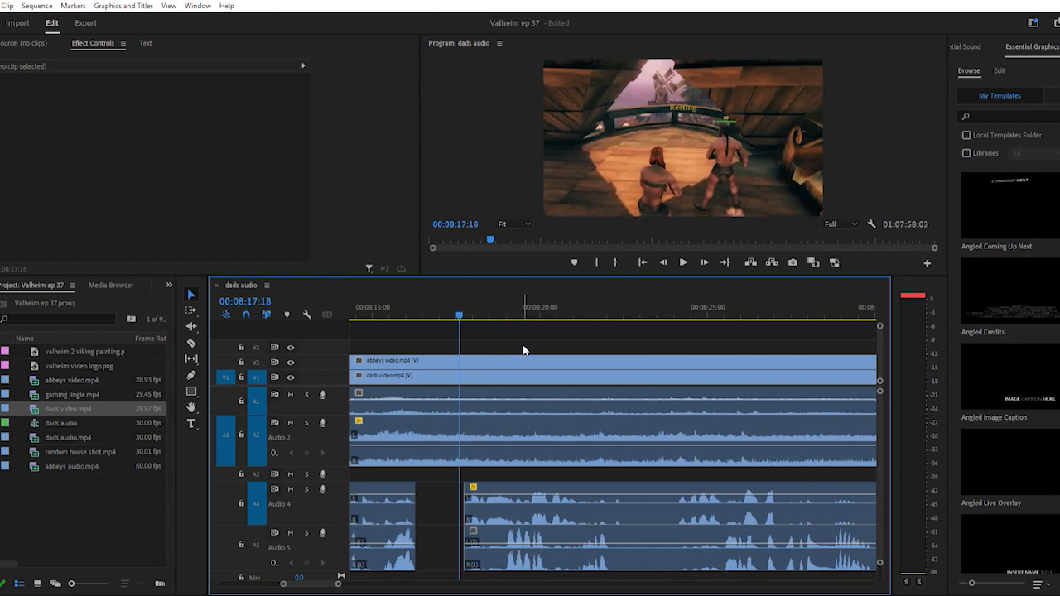
pyautogui.press('-')
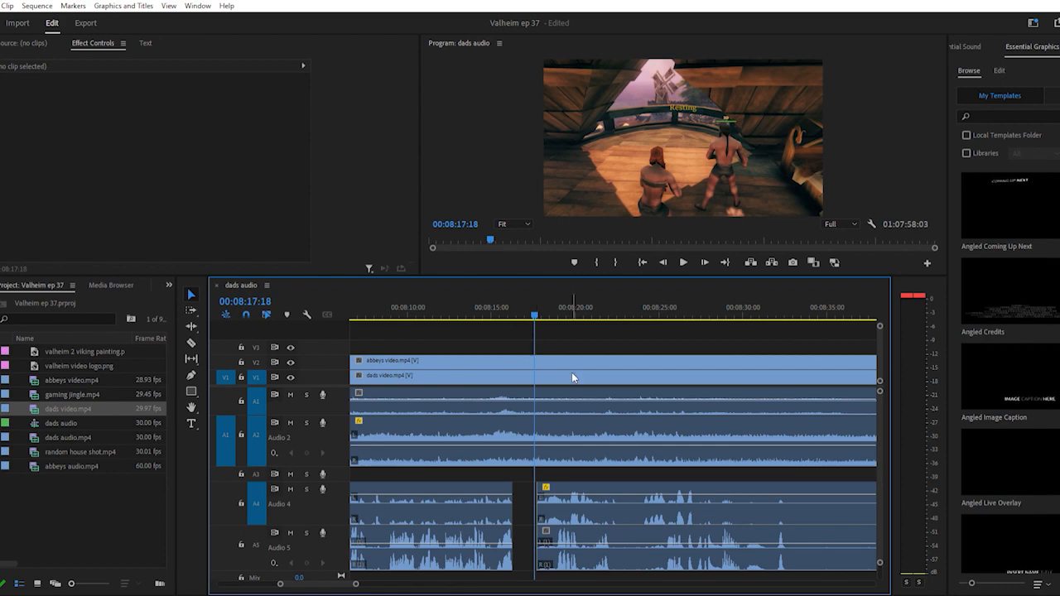
pyautogui.scroll(-1, 568, 396)
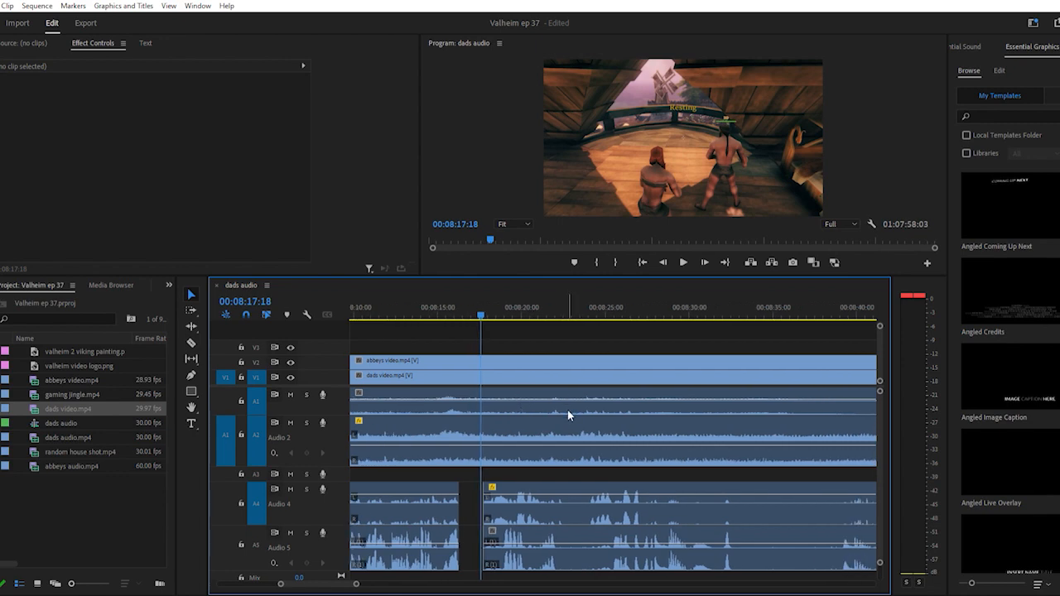
pyautogui.scroll(-1, 568, 414)
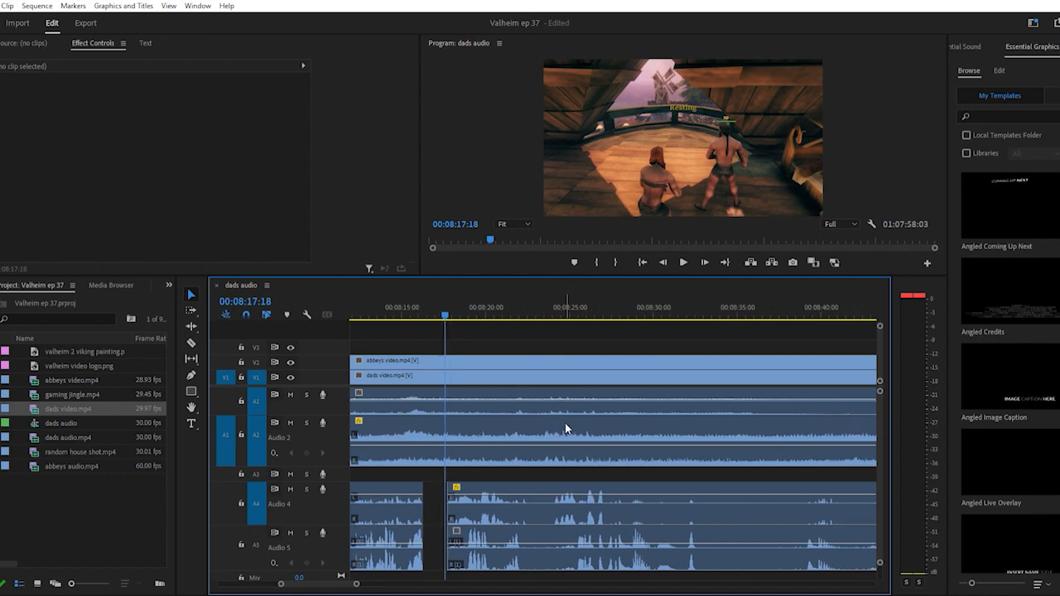
pyautogui.press('space')
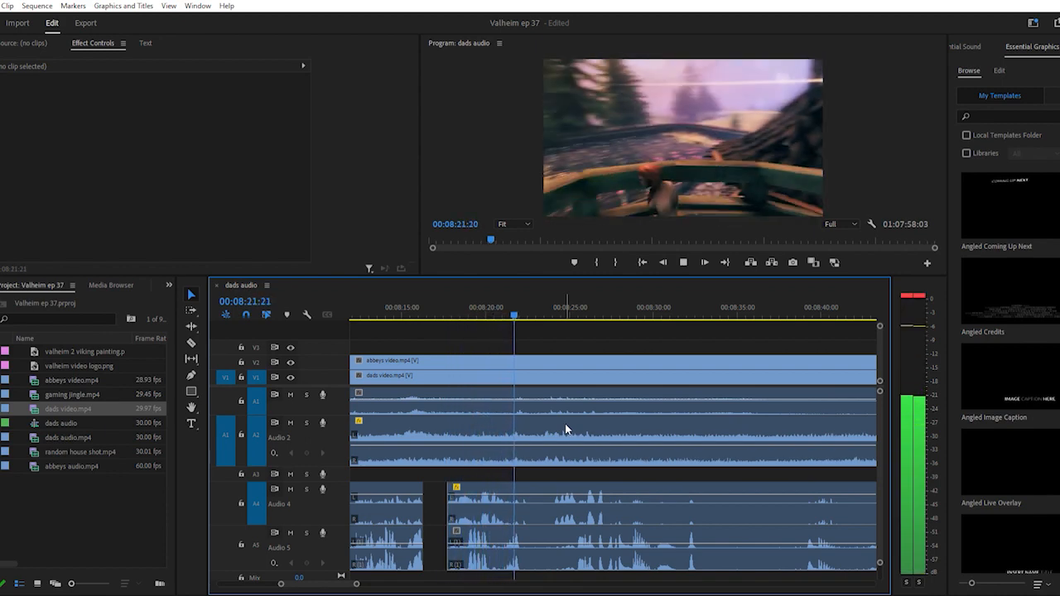
pyautogui.press('space')
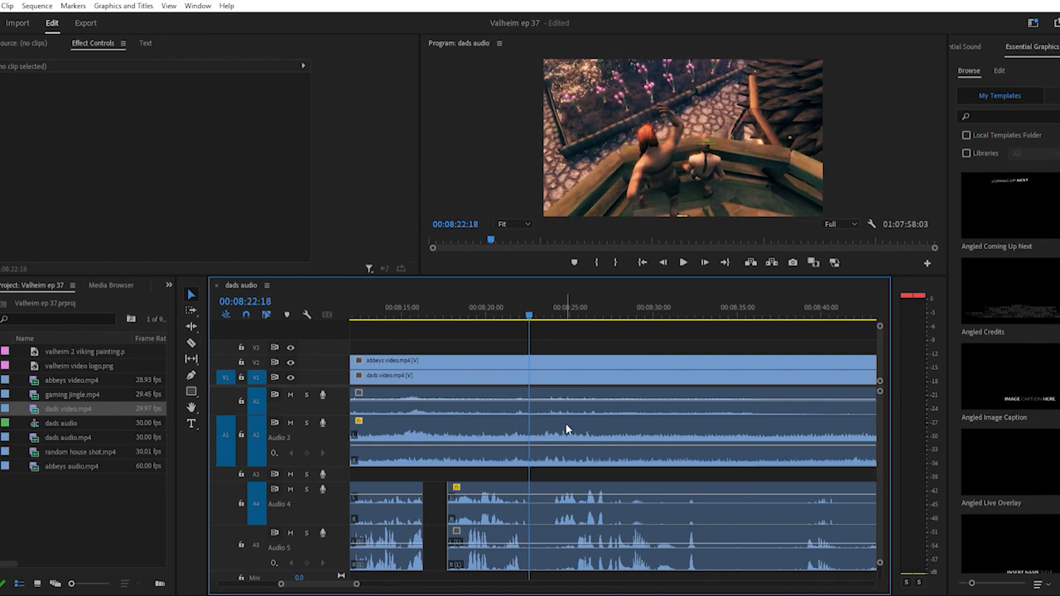
# Split Audio 4 and Audio 5 at 00:08:22:18 and about 00:08:24, and delete the quiet segments between the cuts on both tracks
pyautogui.press('c')
pyautogui.click(535, 502)
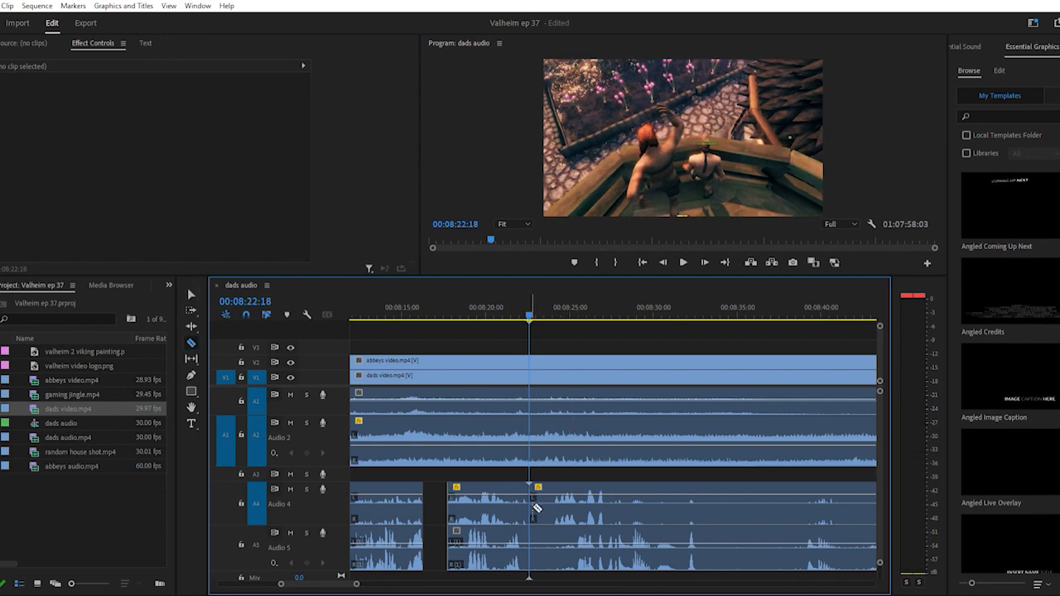
pyautogui.click(535, 547)
pyautogui.click(552, 531)
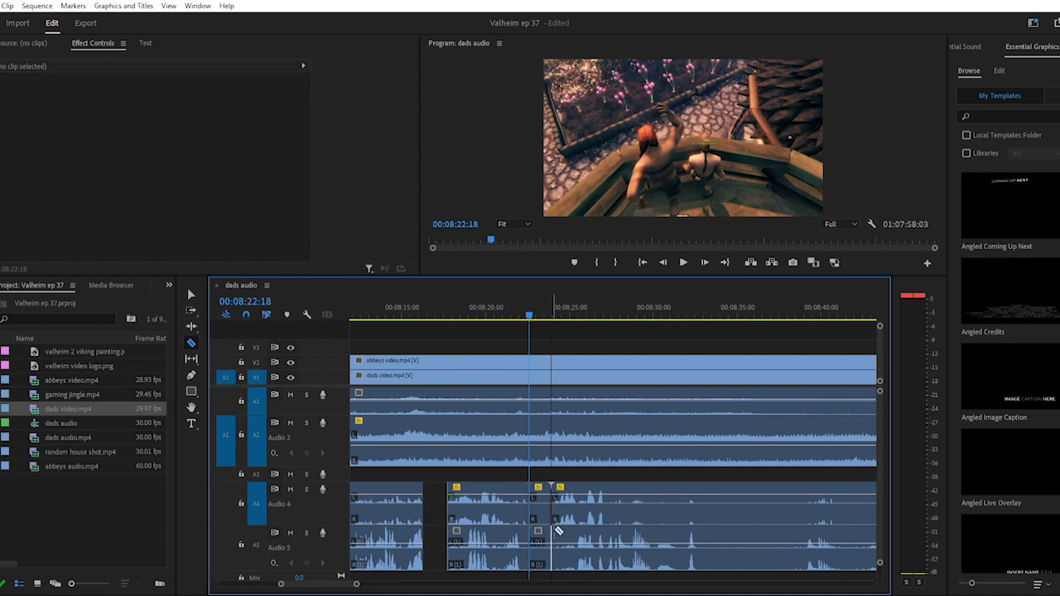
pyautogui.press('v')
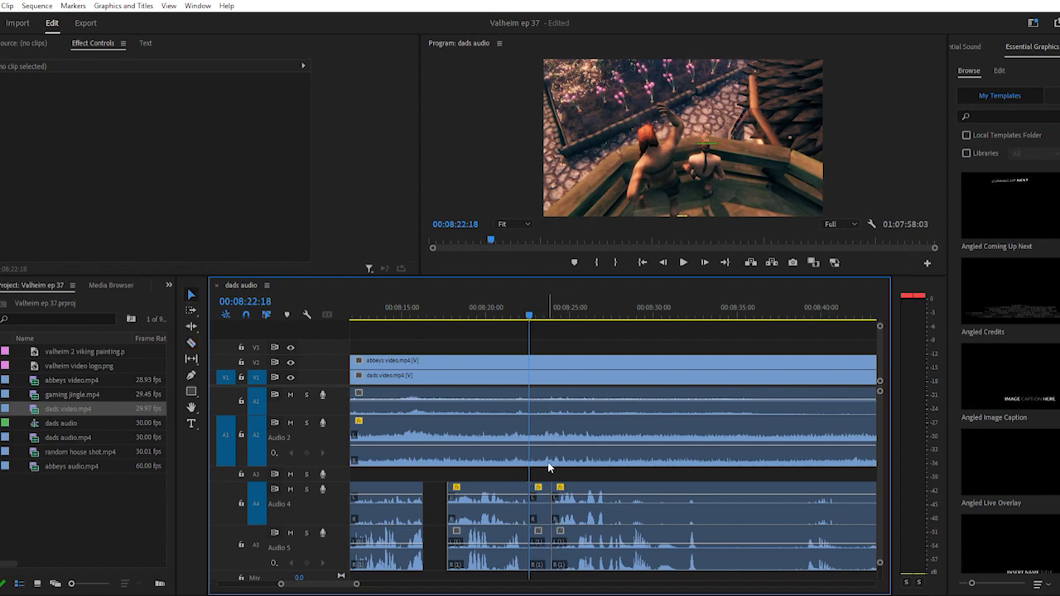
pyautogui.moveTo(549, 470); pyautogui.dragTo(546, 543)
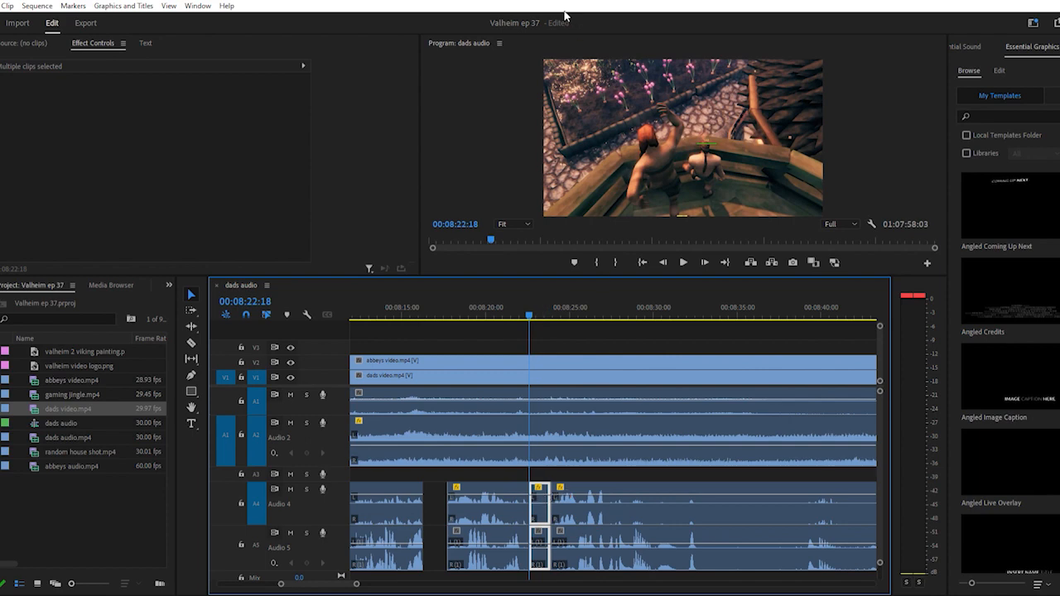
pyautogui.press('Delete')
# Play the sequence from 00:08:23:24 to 00:08:33:09 to hear the following voice section
pyautogui.click(551, 308)
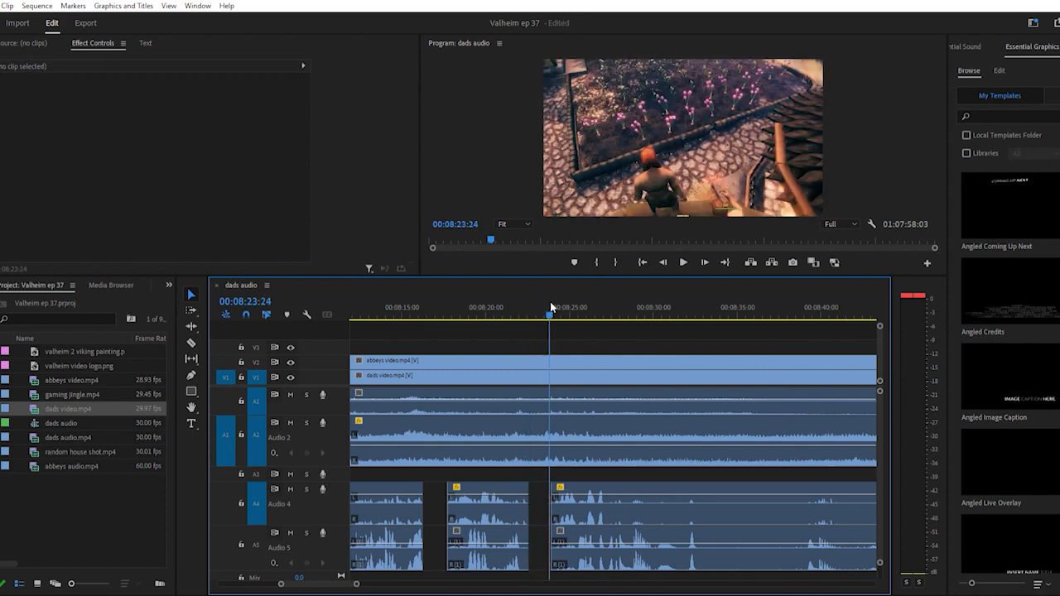
pyautogui.press('space')
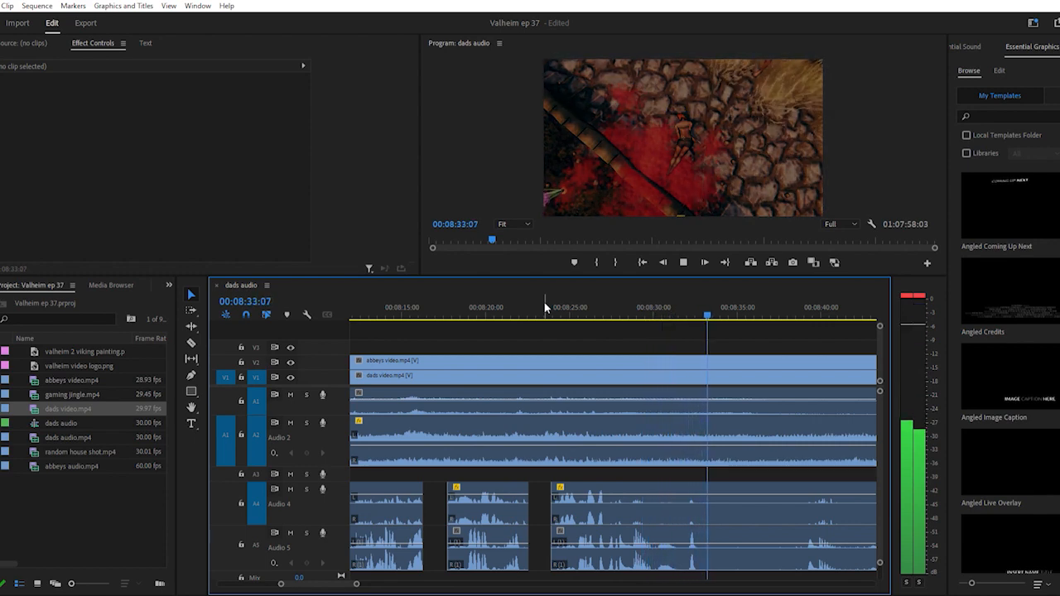
pyautogui.press('space')
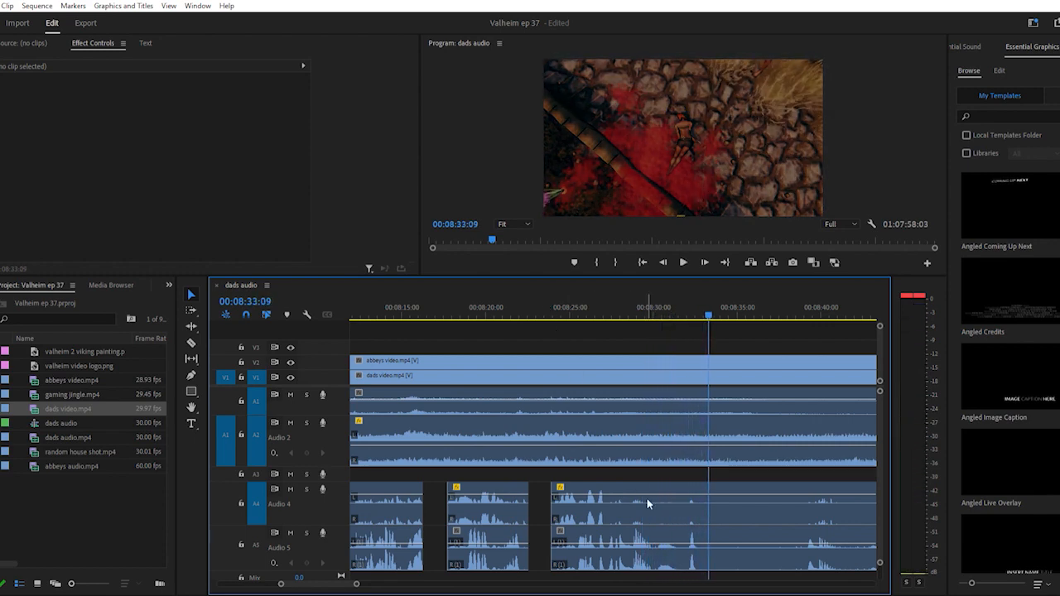
# Replay the voice section from about 00:08:23:24 to 00:08:29:25, checking the peaks on Audio 4 and Audio 5
pyautogui.click(605, 309)
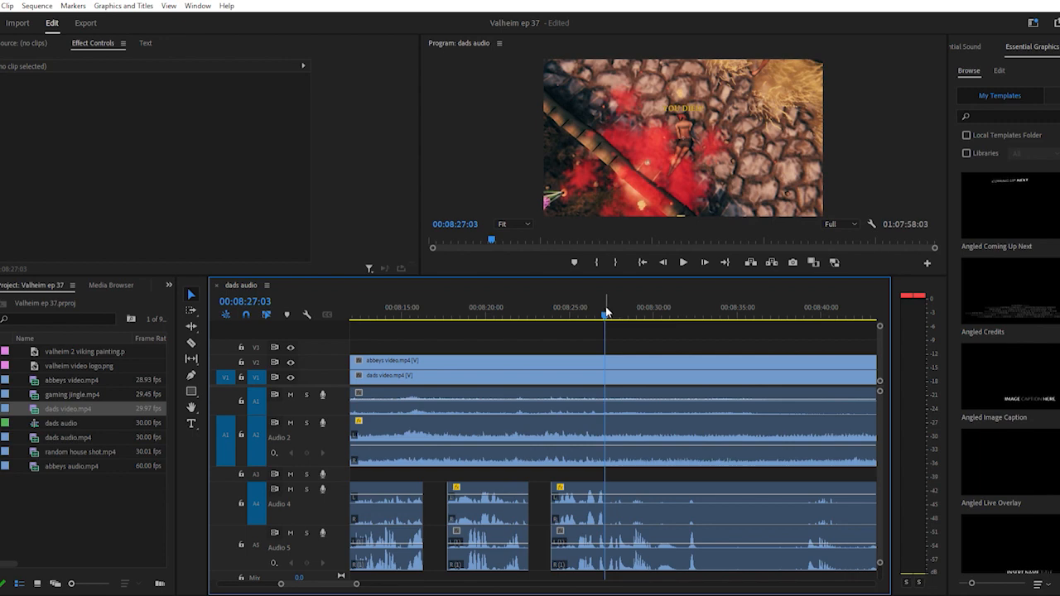
pyautogui.scroll(4, 606, 312)
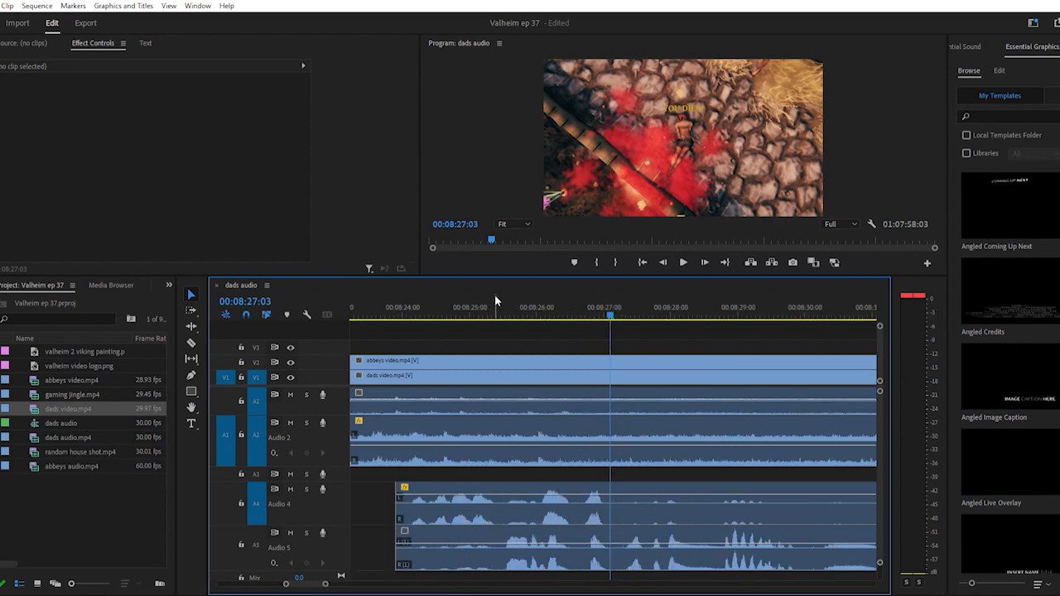
pyautogui.click(389, 306)
pyautogui.press('space')
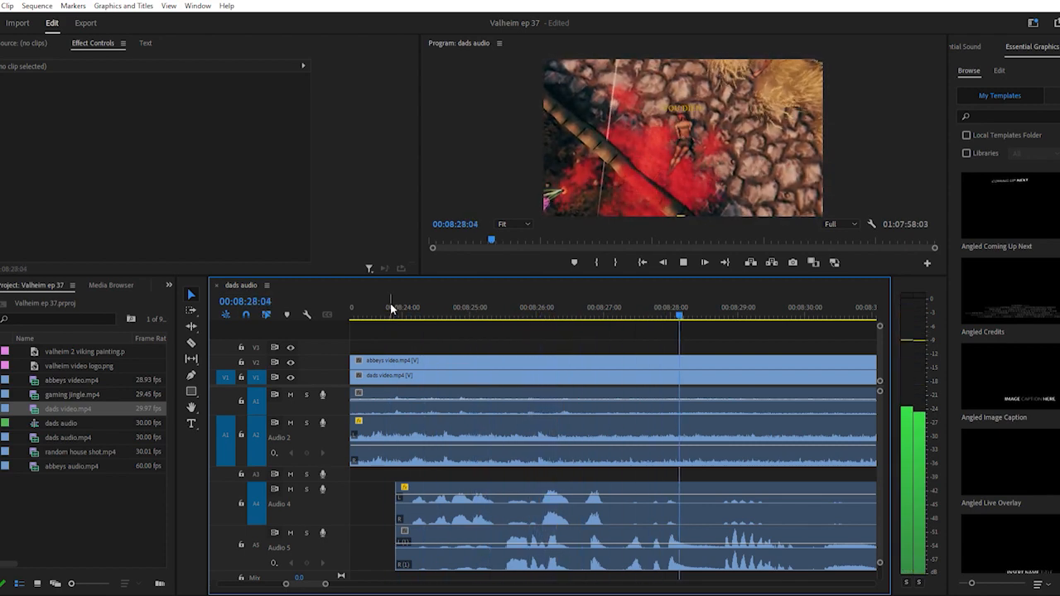
pyautogui.press('space')
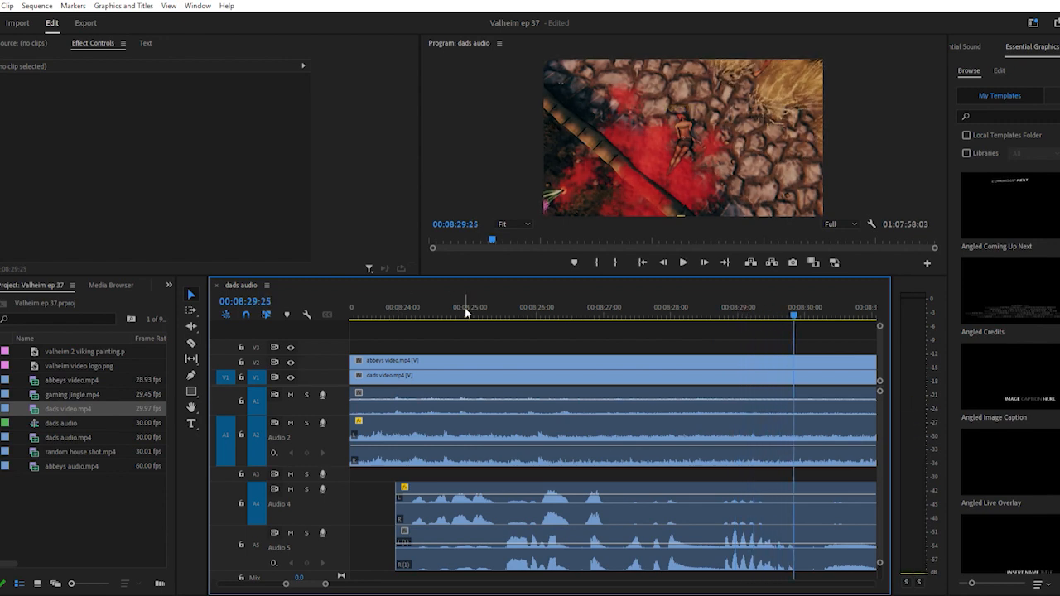
# Replay the sequence from 00:08:28:04 to 00:08:31:29 to locate the end of the speech
pyautogui.click(681, 305)
pyautogui.scroll(-4, 679, 302)
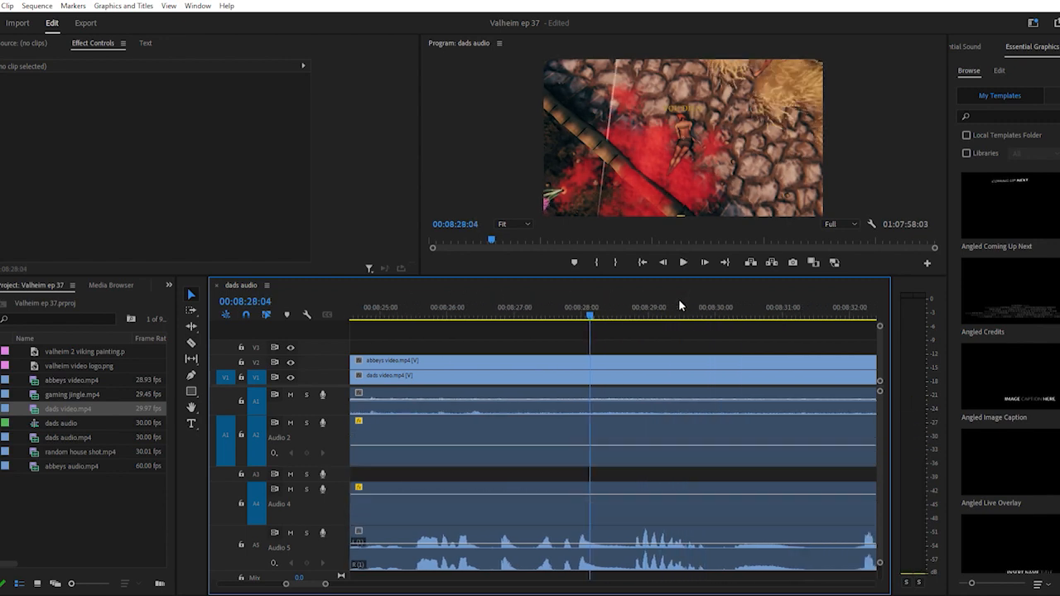
pyautogui.press('space')
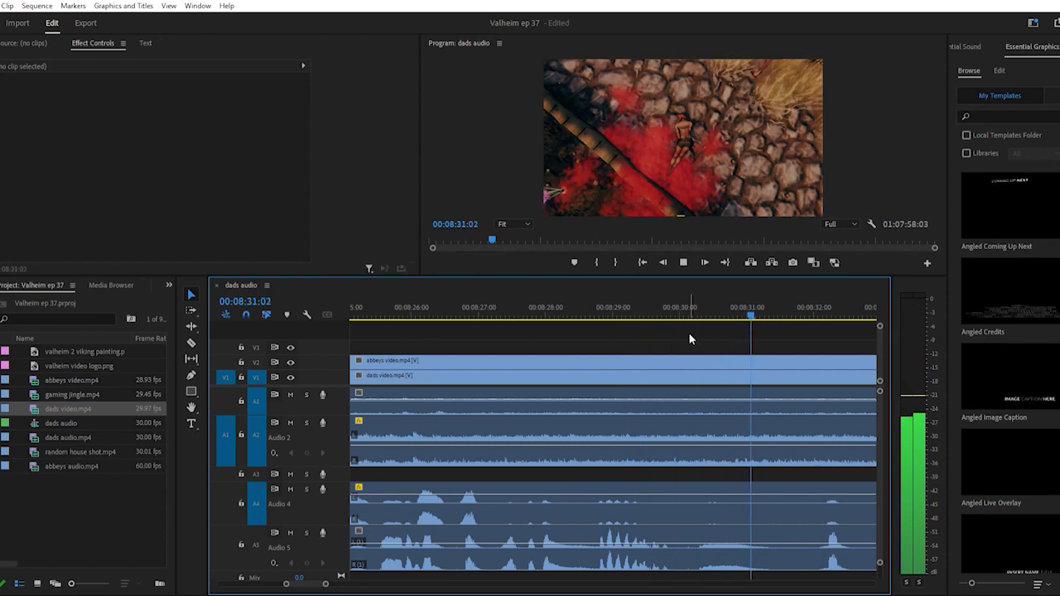
pyautogui.press('space')
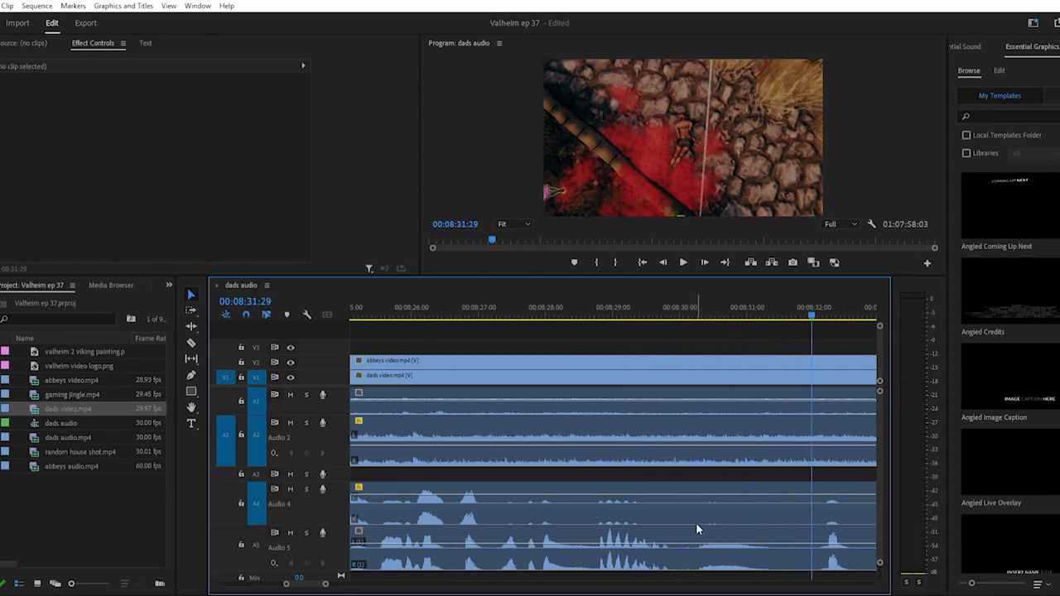
# Split Audio 5 and Audio 4 at about 00:08:29:27, just after the group of speech peaks
pyautogui.press('c')
pyautogui.click(673, 534)
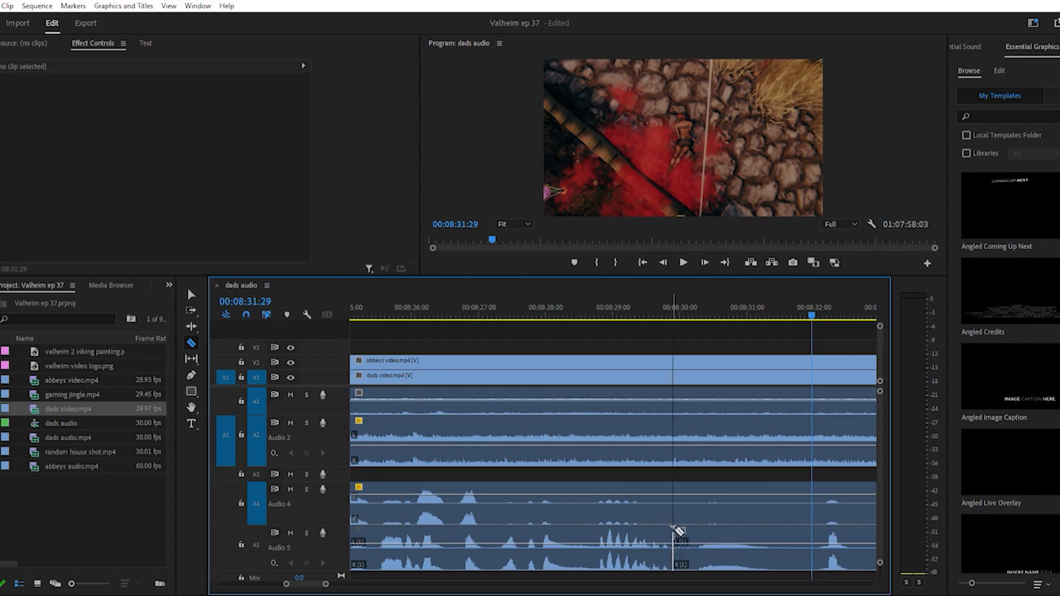
pyautogui.click(674, 497)
# Split Audio 5 at 00:08:32:19 and about 00:08:32:01 around the short peak, and delete the quiet Audio 5 segment before it
pyautogui.scroll(-3, 729, 557)
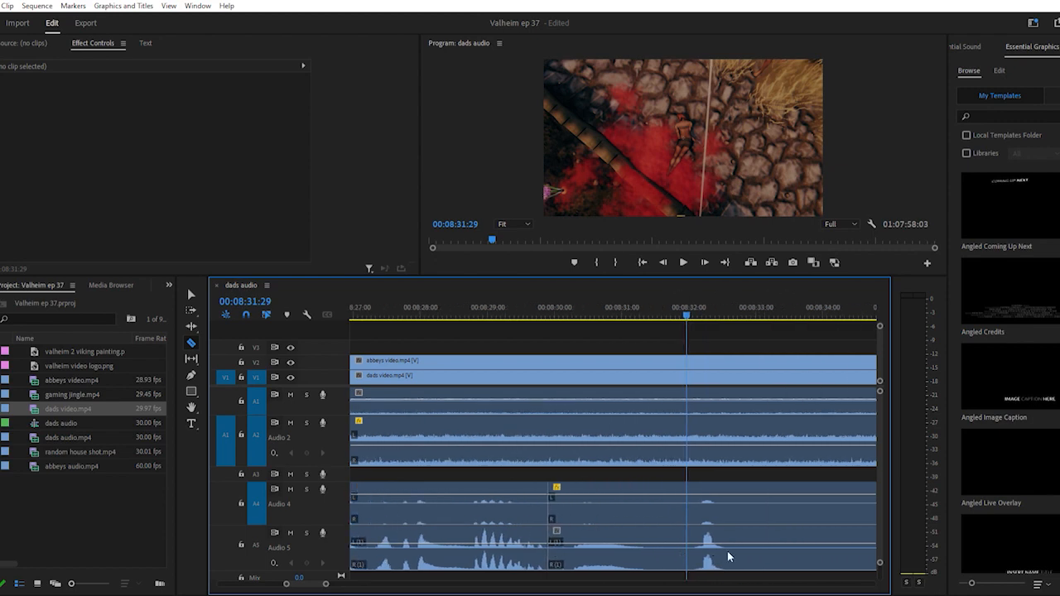
pyautogui.press('space')
pyautogui.press('space')
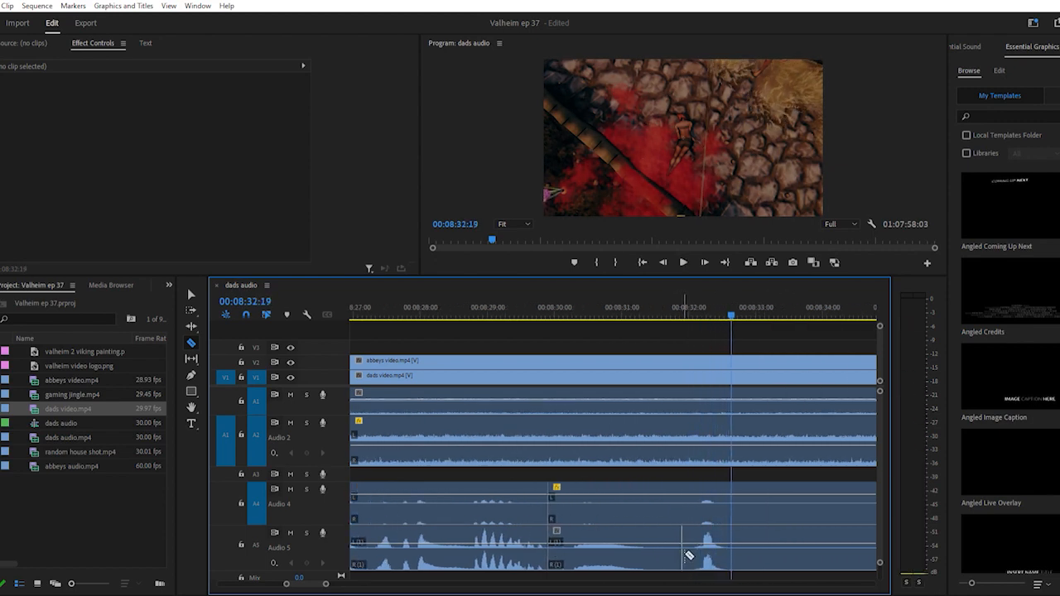
pyautogui.click(737, 551)
pyautogui.click(694, 551)
pyautogui.press('v')
pyautogui.click(661, 553)
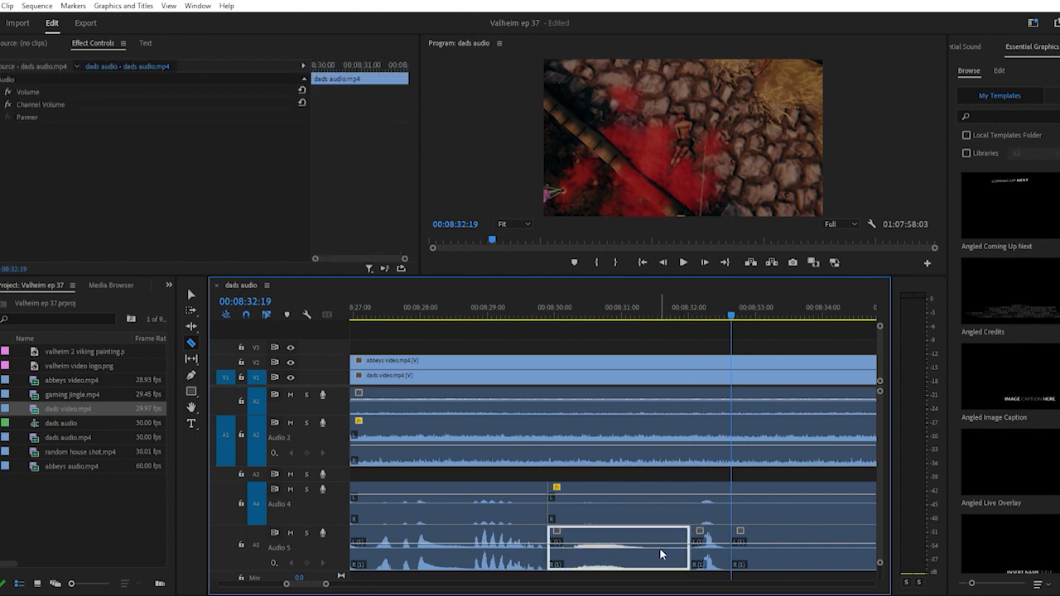
pyautogui.press('Delete')
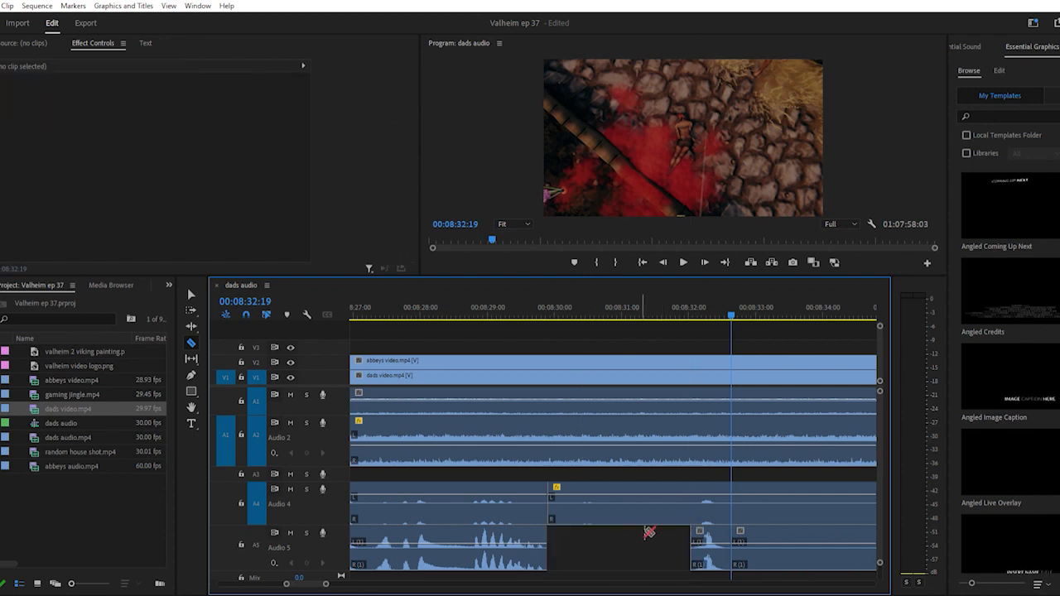
# Play the sequence from about 00:08:35:13 to 00:08:48:16 to find where the next speech starts
pyautogui.scroll(-2, 654, 497)
pyautogui.press('-')
pyautogui.press('-')
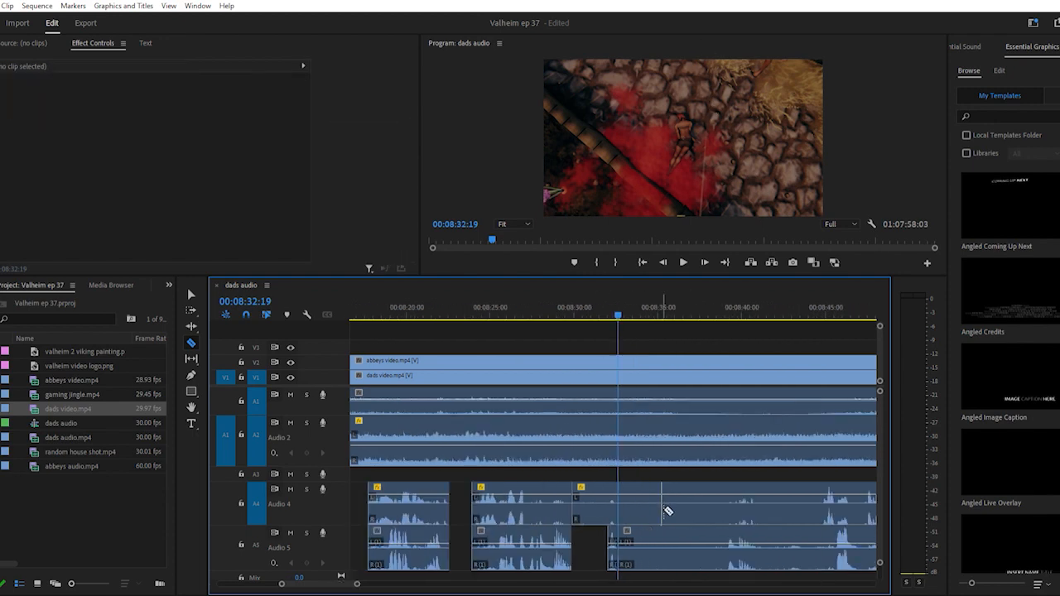
pyautogui.scroll(-4, 667, 509)
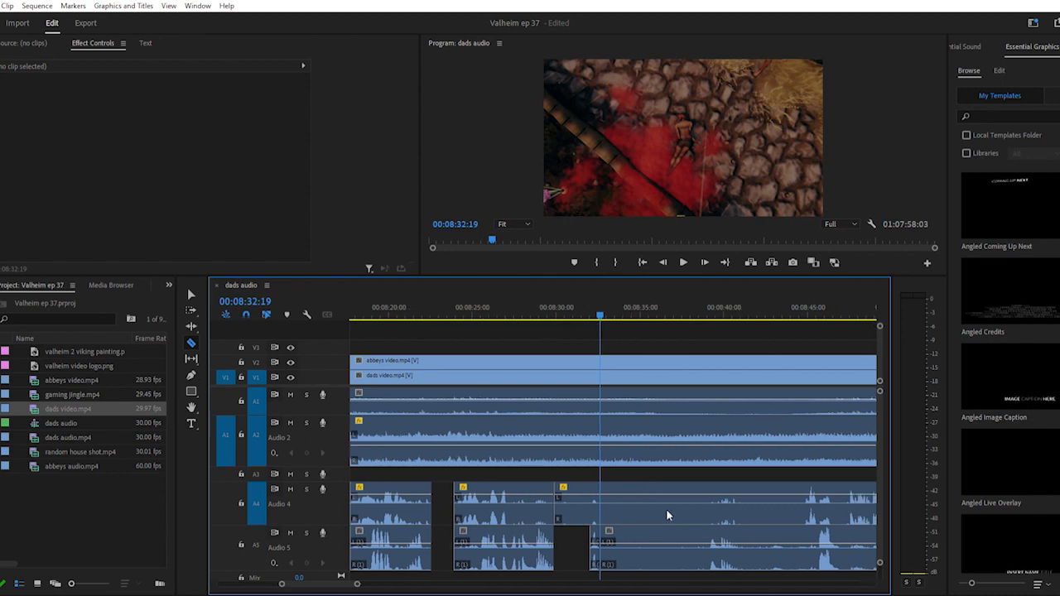
pyautogui.click(648, 305)
pyautogui.press('space')
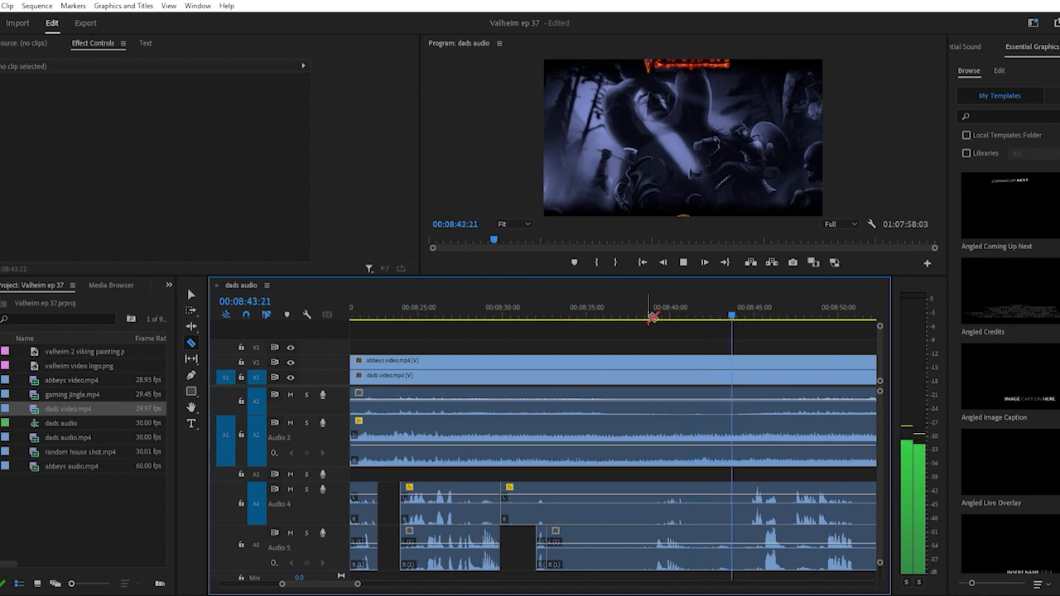
pyautogui.press('space')
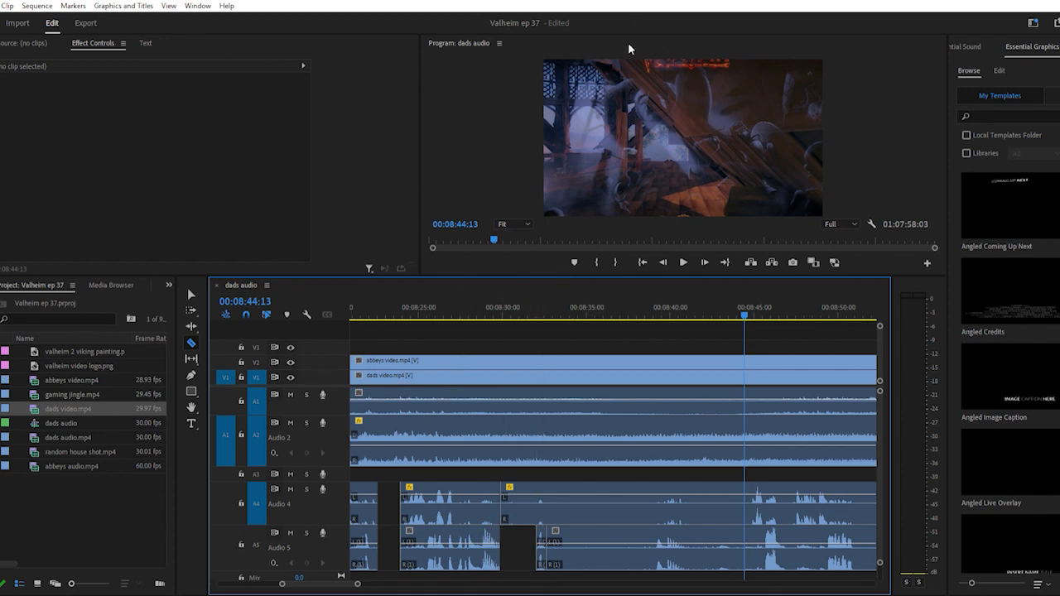
pyautogui.hscroll(3, 762, 513)
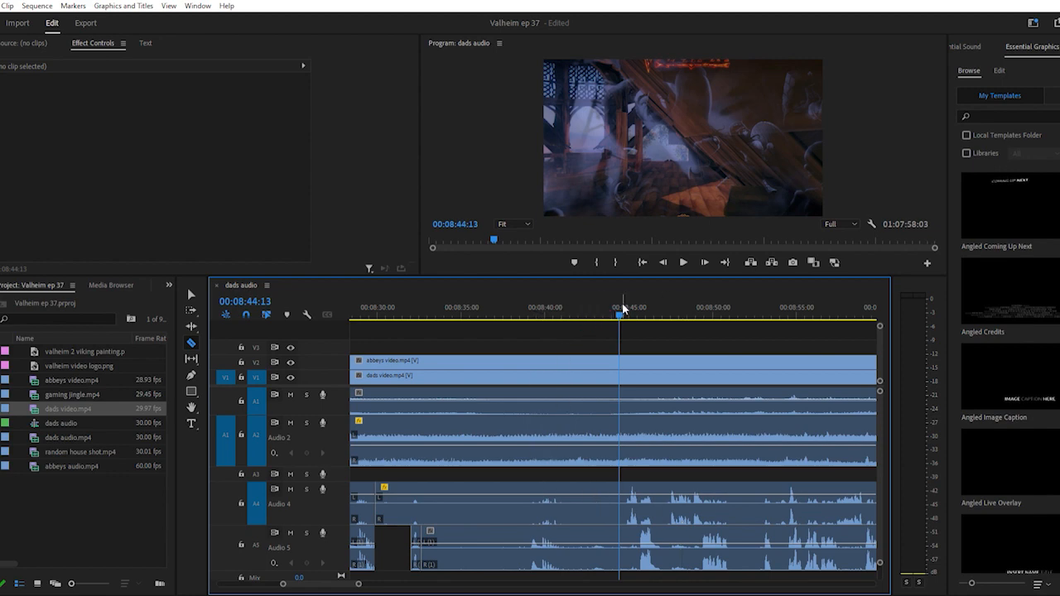
pyautogui.press('space')
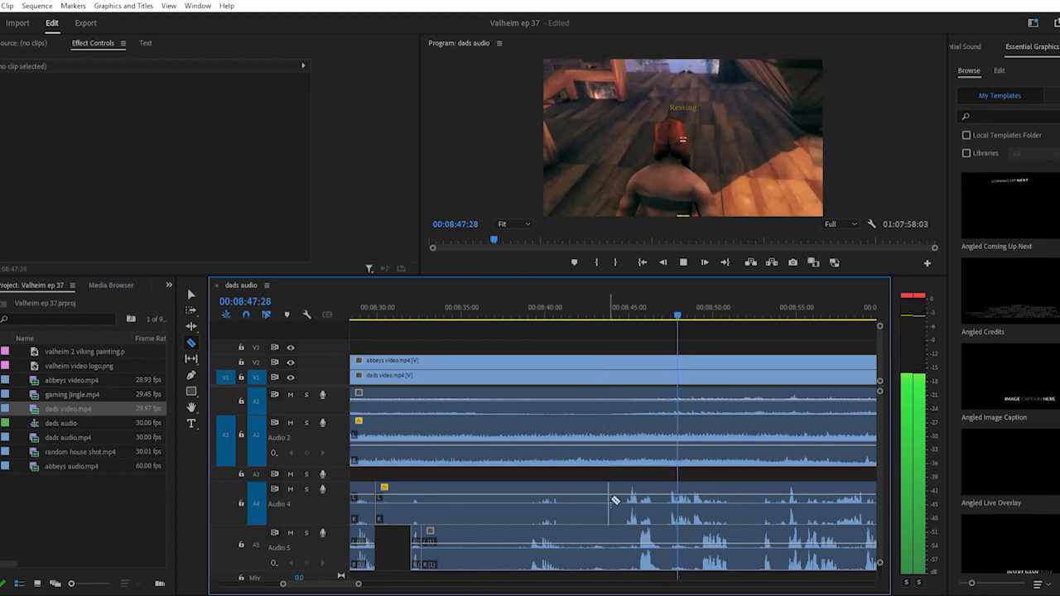
pyautogui.press('space')
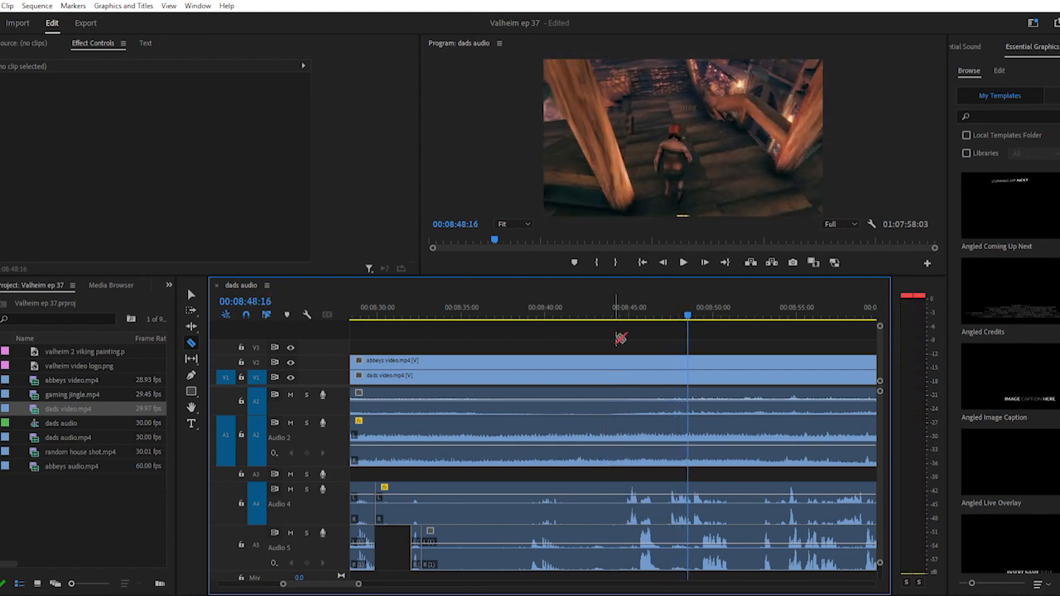
# Split Audio 4 and Audio 5 at about 00:08:44:27, just before the next speech peaks
pyautogui.click(616, 307)
pyautogui.press('=')
pyautogui.press('=')
pyautogui.press('=')
pyautogui.press('=')
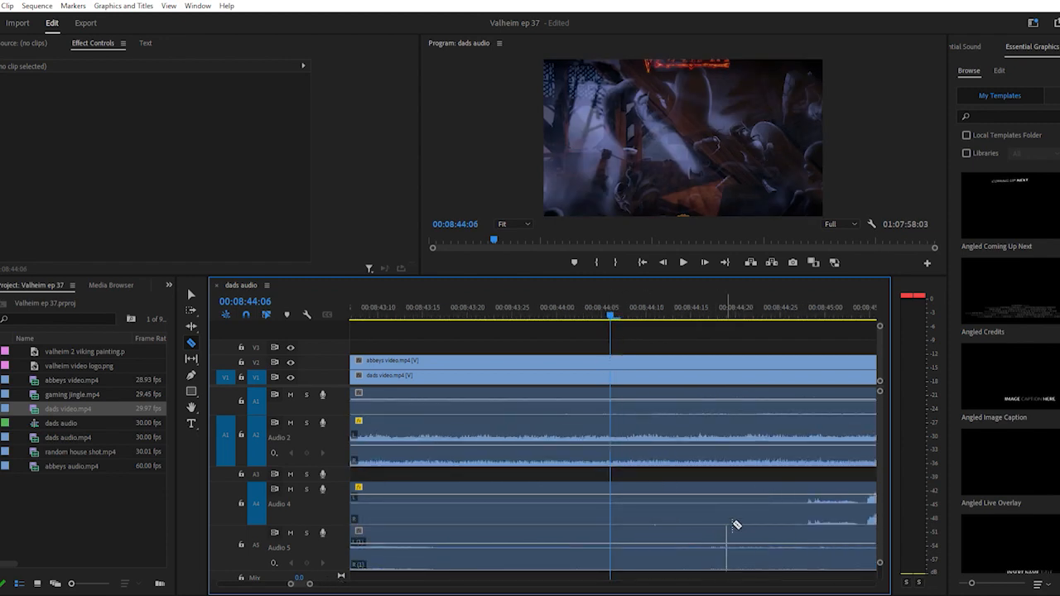
pyautogui.scroll(-3, 750, 520)
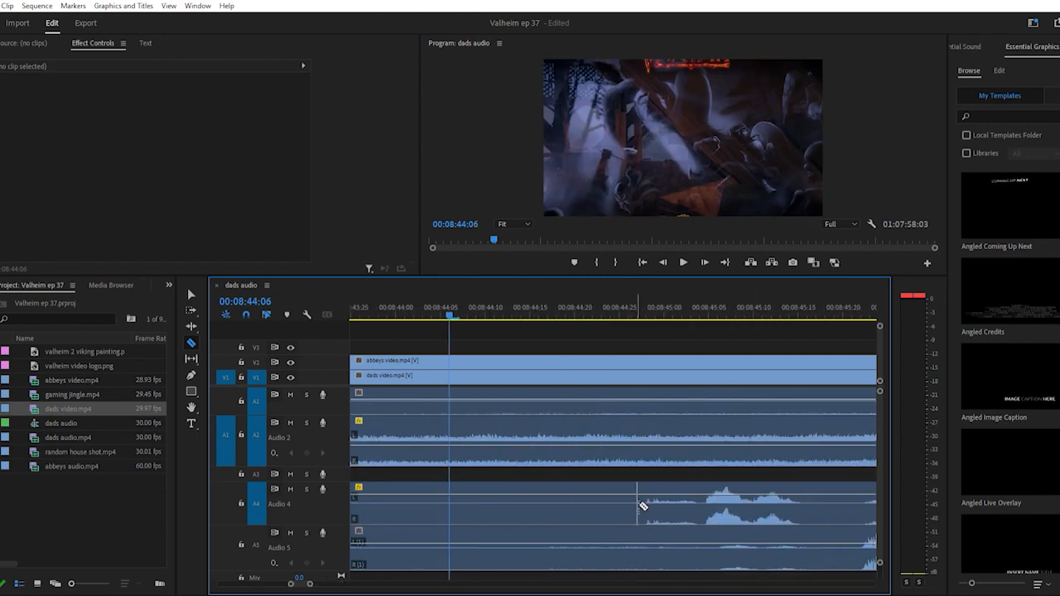
pyautogui.click(637, 503)
pyautogui.click(638, 542)
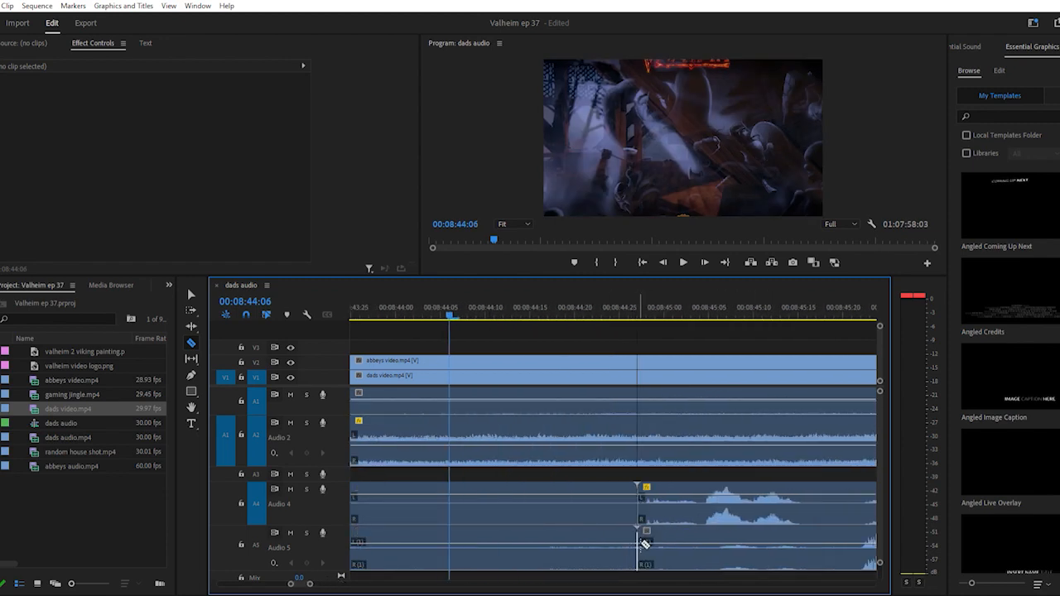
# Delete the unwanted segments before the 00:08:44:27 cut, from about 00:08:29:27 on Audio 4 and 00:08:32:19 on Audio 5
pyautogui.press('-')
pyautogui.press('-')
pyautogui.press('-')
pyautogui.press('-')
pyautogui.press('-')
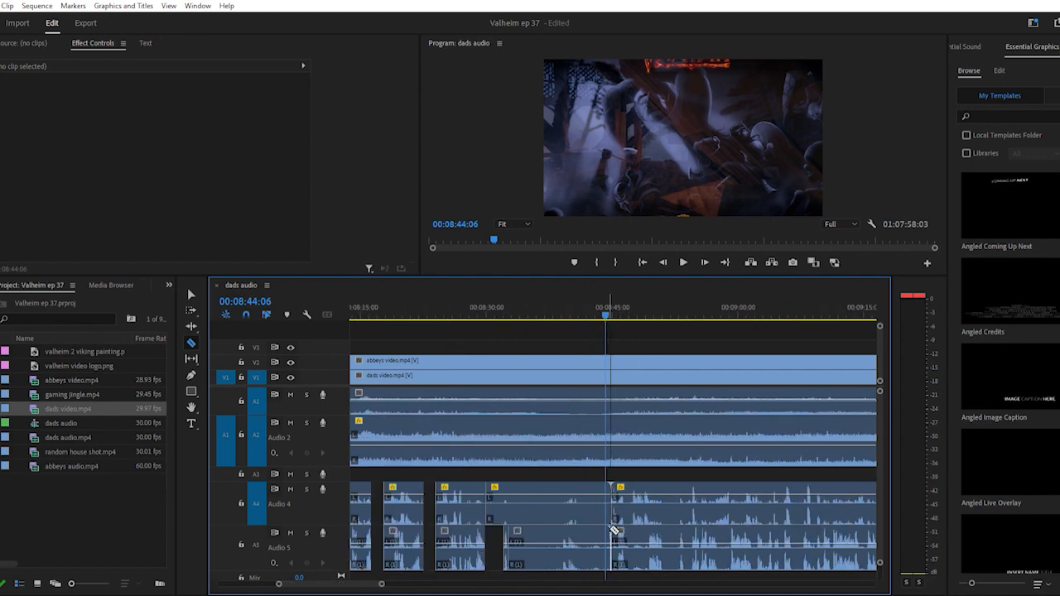
pyautogui.press('v')
pyautogui.moveTo(563, 469); pyautogui.dragTo(562, 547)
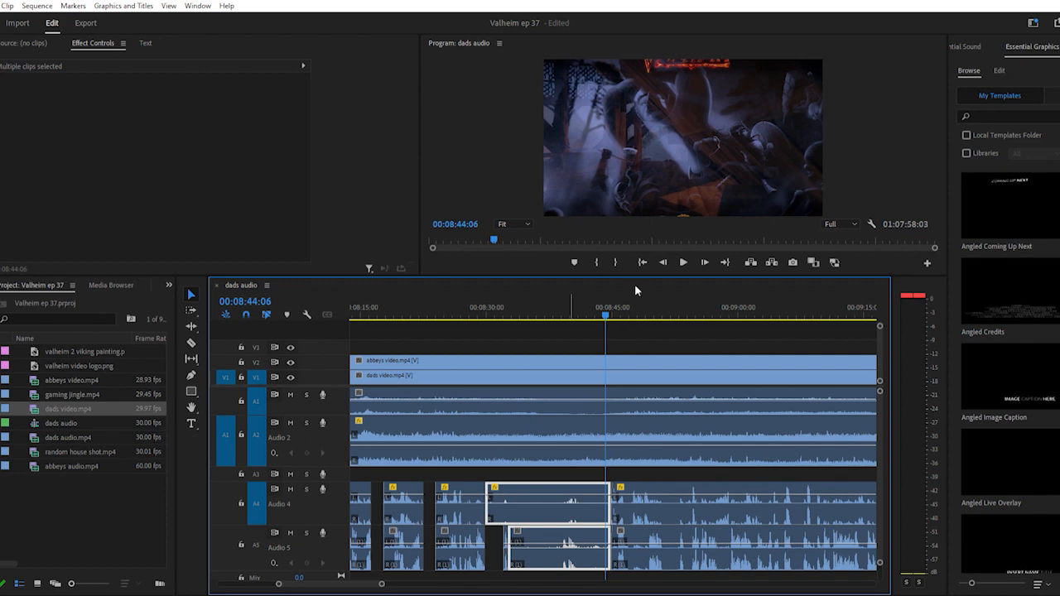
pyautogui.press('Delete')
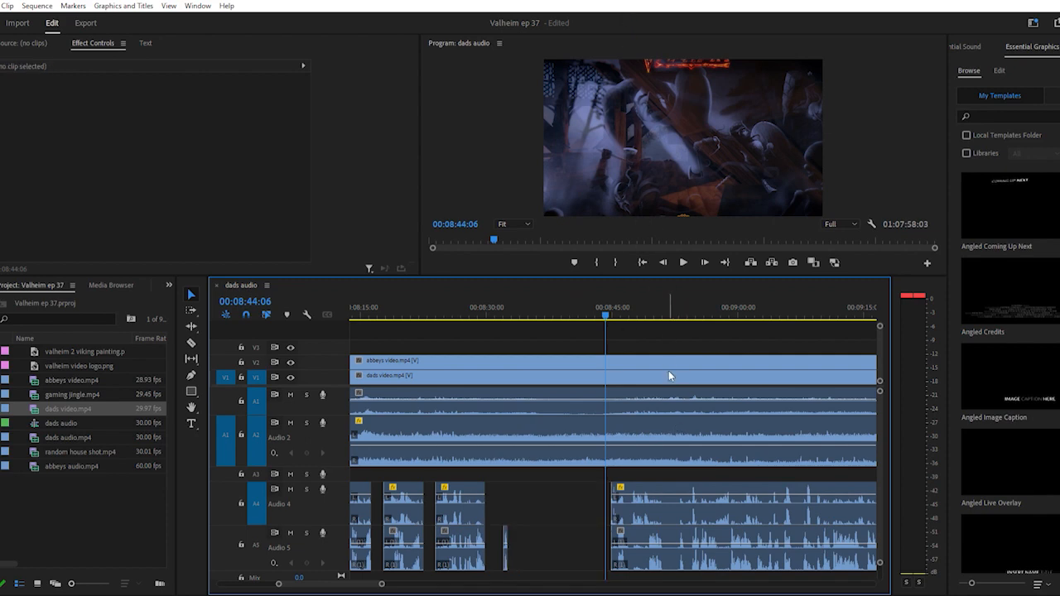
# Play the voice section from 00:08:44:17 and split Audio 5 and Audio 4 at 00:08:51:02, after the speech
pyautogui.click(611, 304)
pyautogui.scroll(-5, 630, 332)
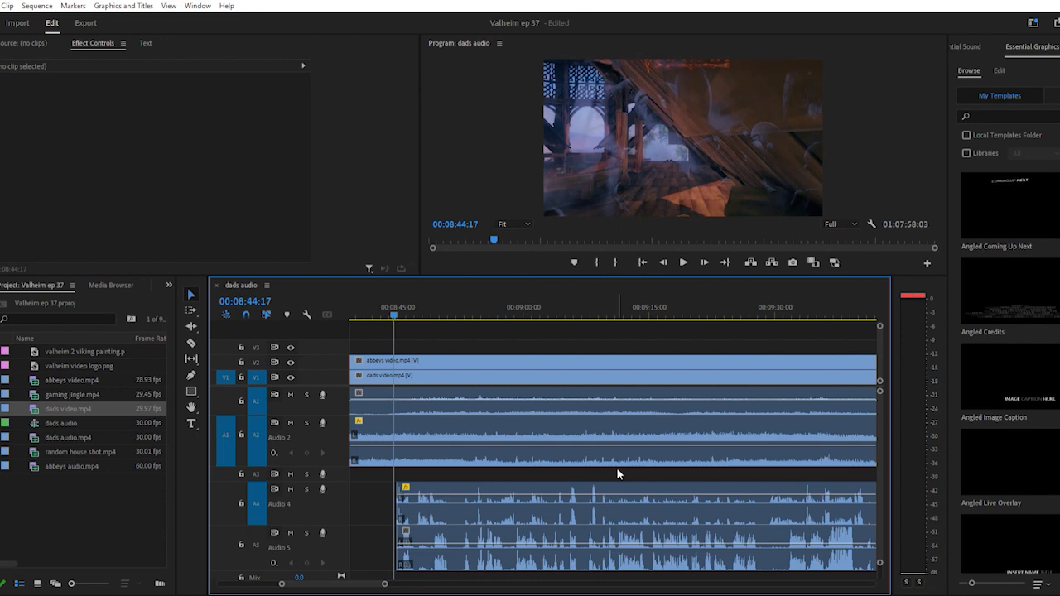
pyautogui.press('space')
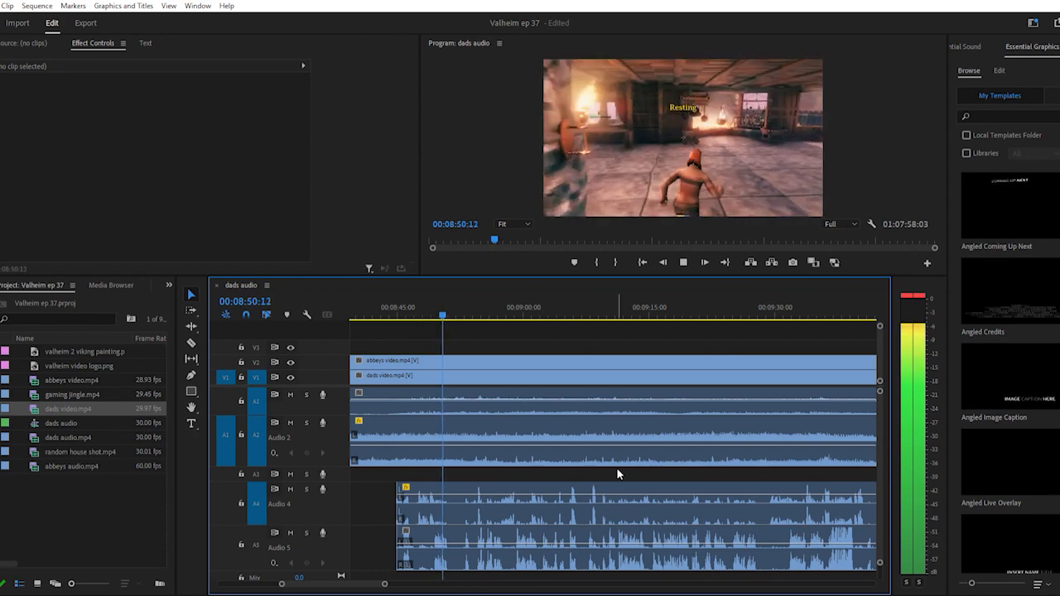
pyautogui.press('space')
pyautogui.press('=')
pyautogui.press('=')
pyautogui.press('=')
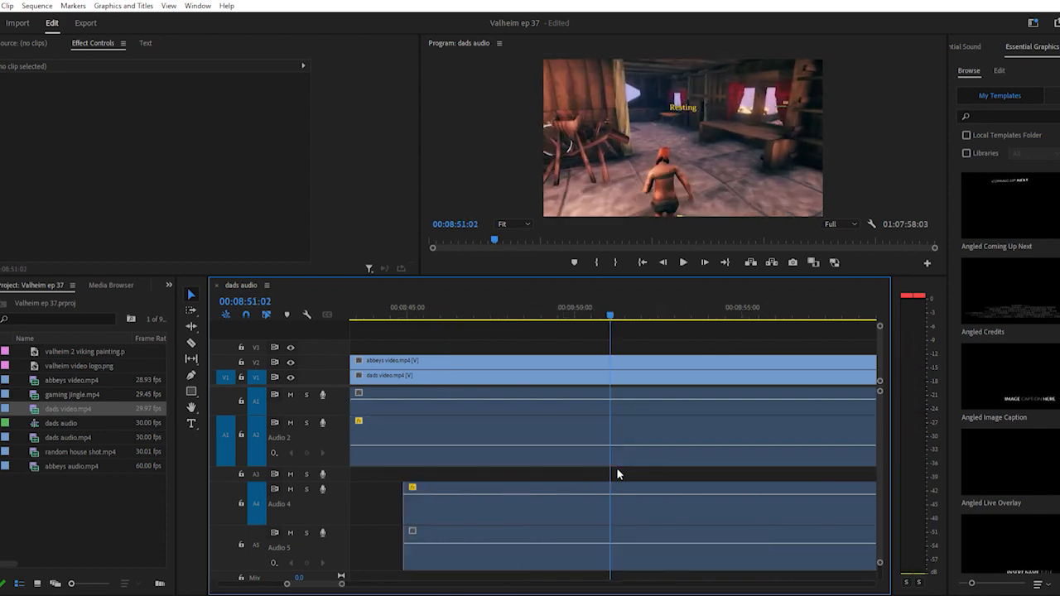
pyautogui.press('c')
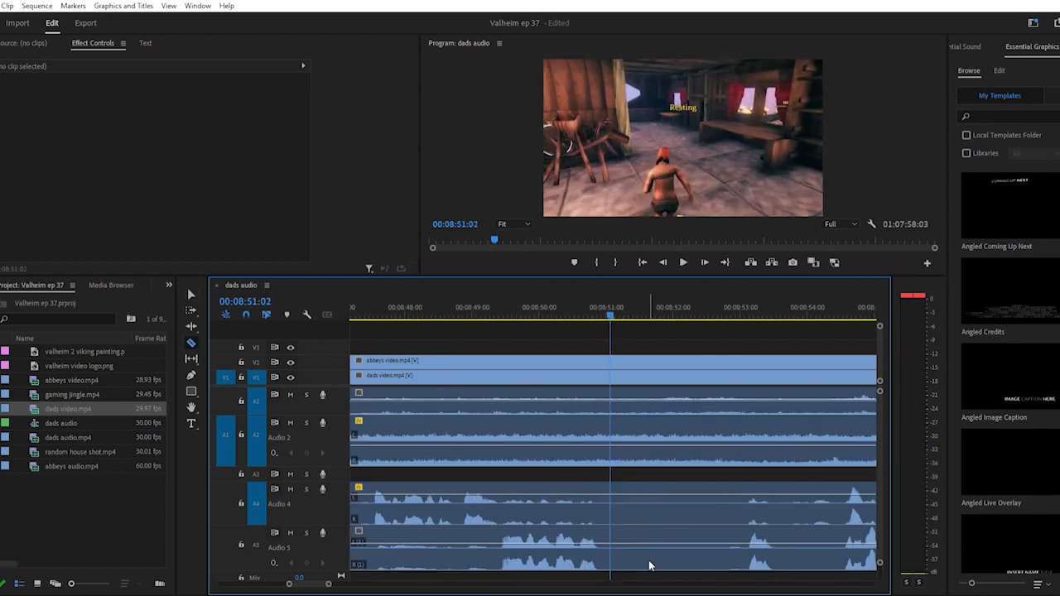
pyautogui.click(614, 550)
pyautogui.click(617, 503)
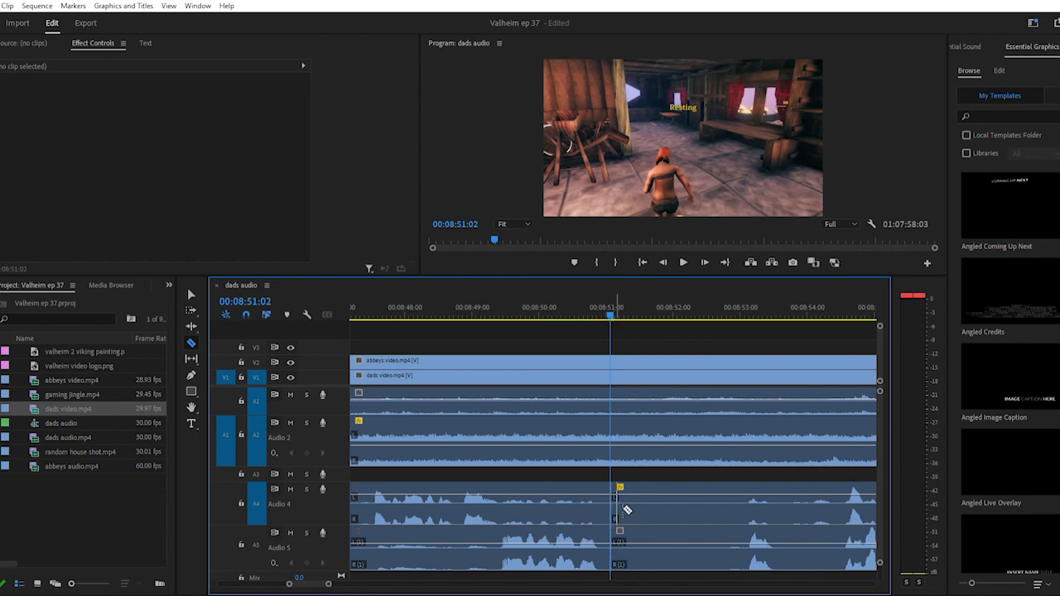
# Split Audio 5 and Audio 4 at about 00:08:53:03, before the next peak, and delete the quiet segments between the cuts
pyautogui.scroll(-2, 684, 465)
pyautogui.press('space')
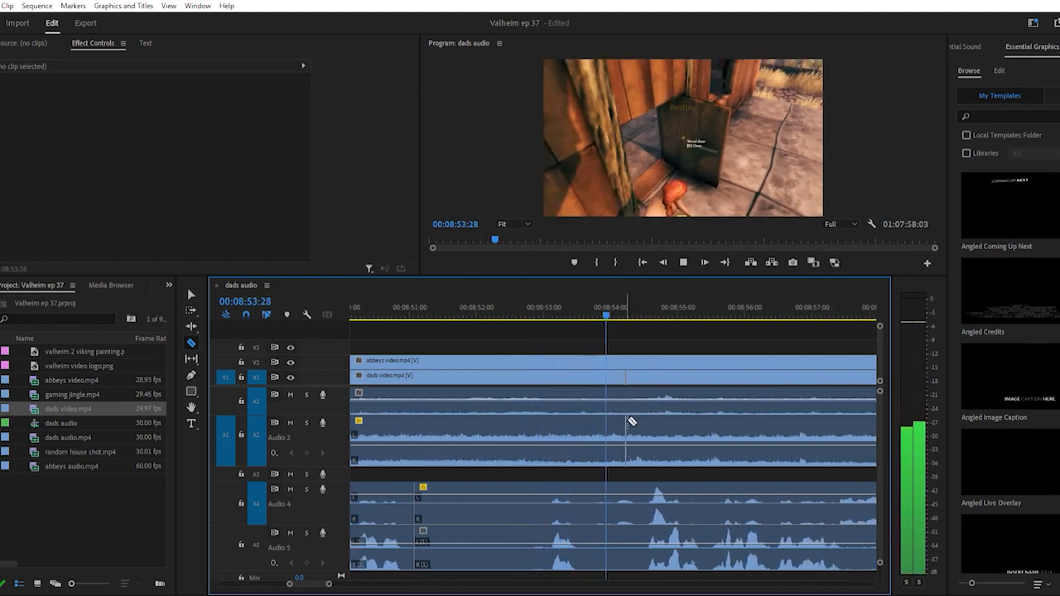
pyautogui.press('space')
pyautogui.click(551, 547)
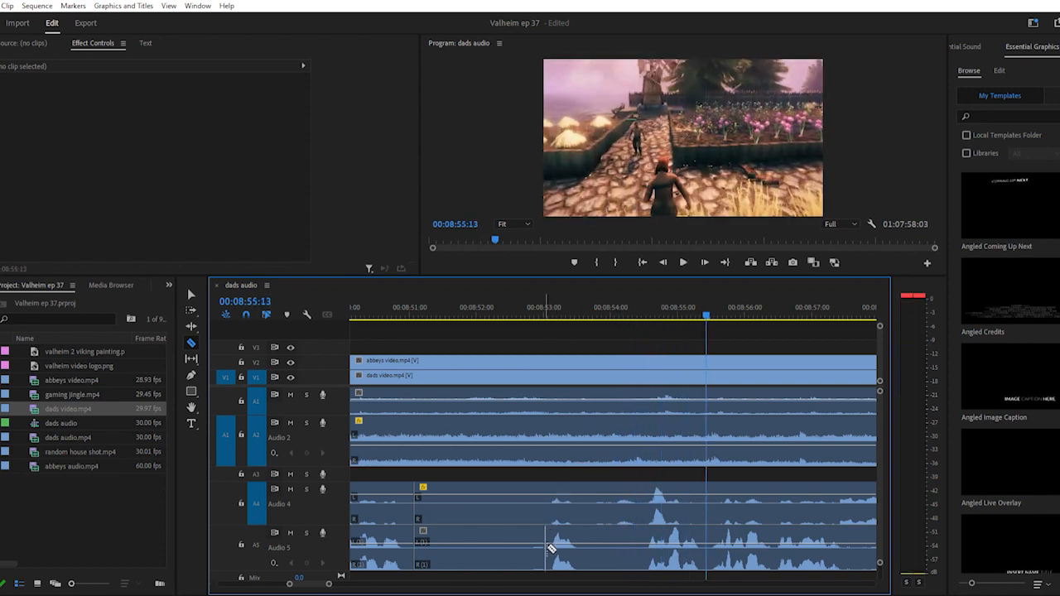
pyautogui.click(553, 495)
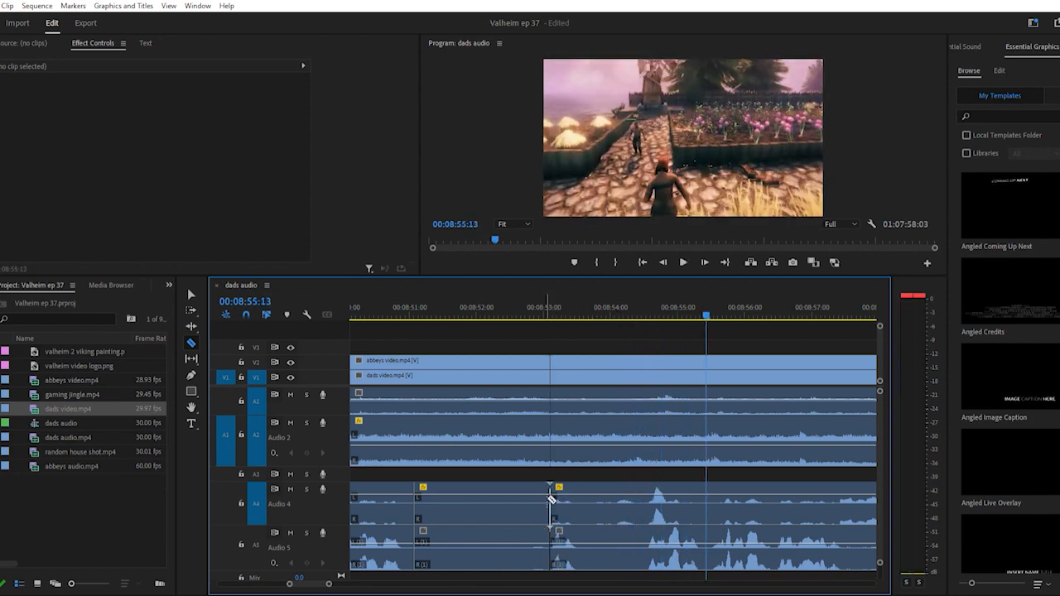
pyautogui.press('v')
pyautogui.click(507, 510)
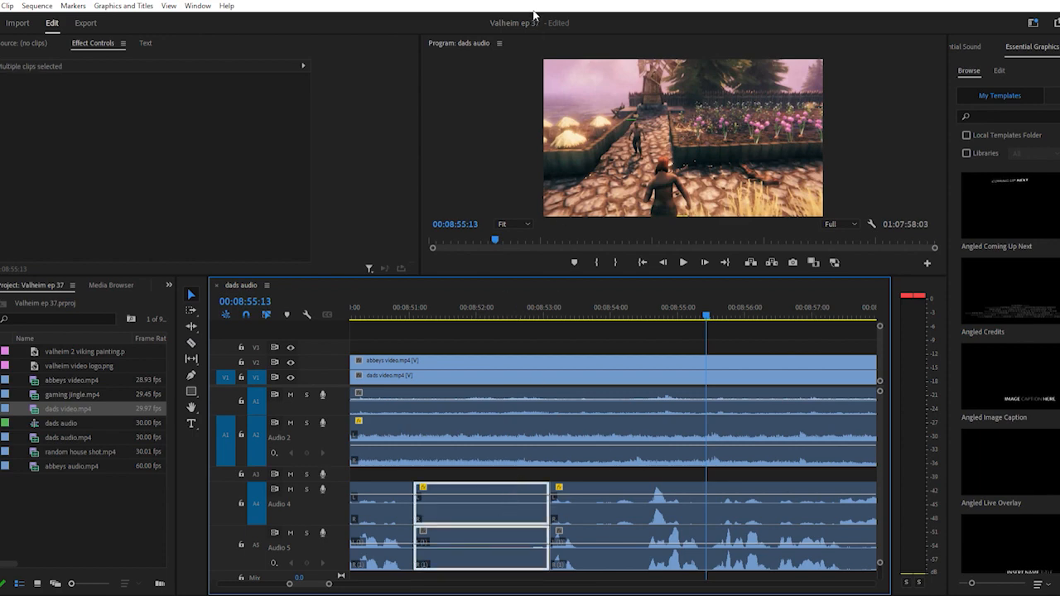
pyautogui.press('Delete')
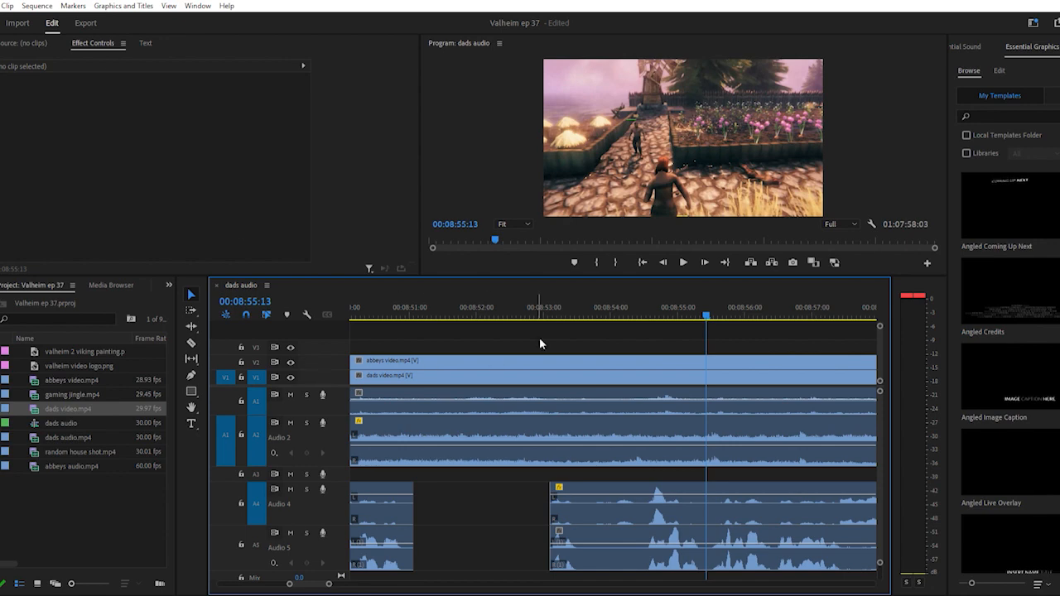
# Play the voice section from 00:08:52:29 past 00:09:00:07, and replay it from about 00:08:57:15 to 00:09:06:19
pyautogui.click(541, 308)
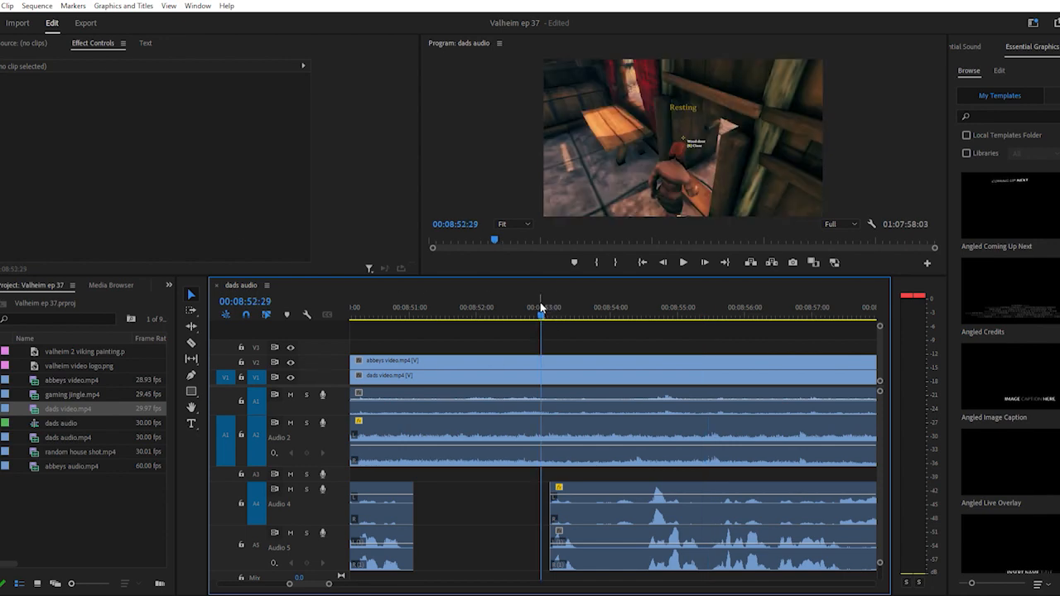
pyautogui.press('-')
pyautogui.press('-')
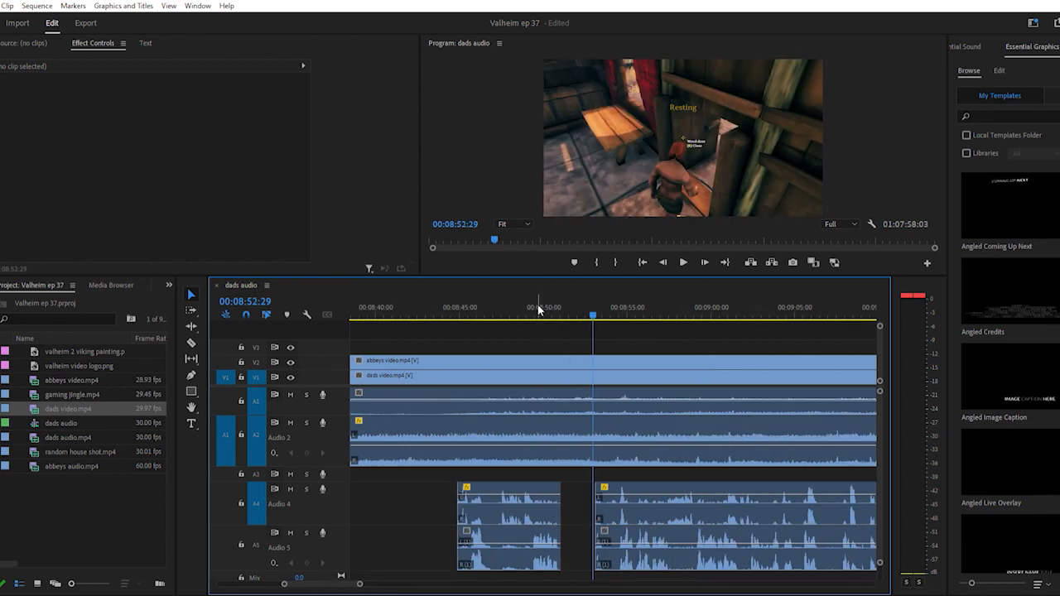
pyautogui.scroll(-1, 532, 315)
pyautogui.scroll(-1, 526, 315)
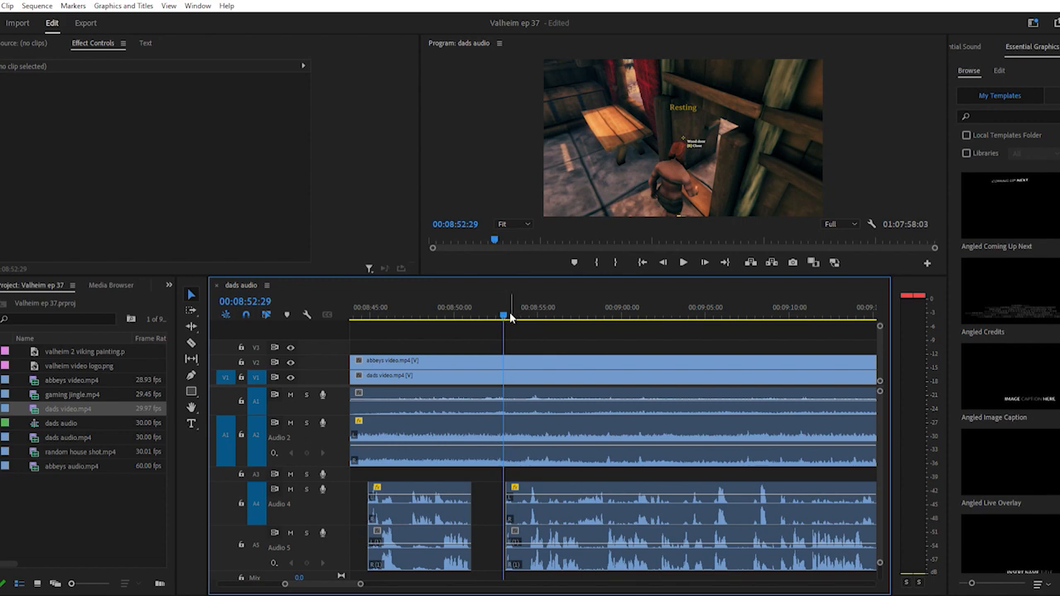
pyautogui.scroll(-3, 510, 316)
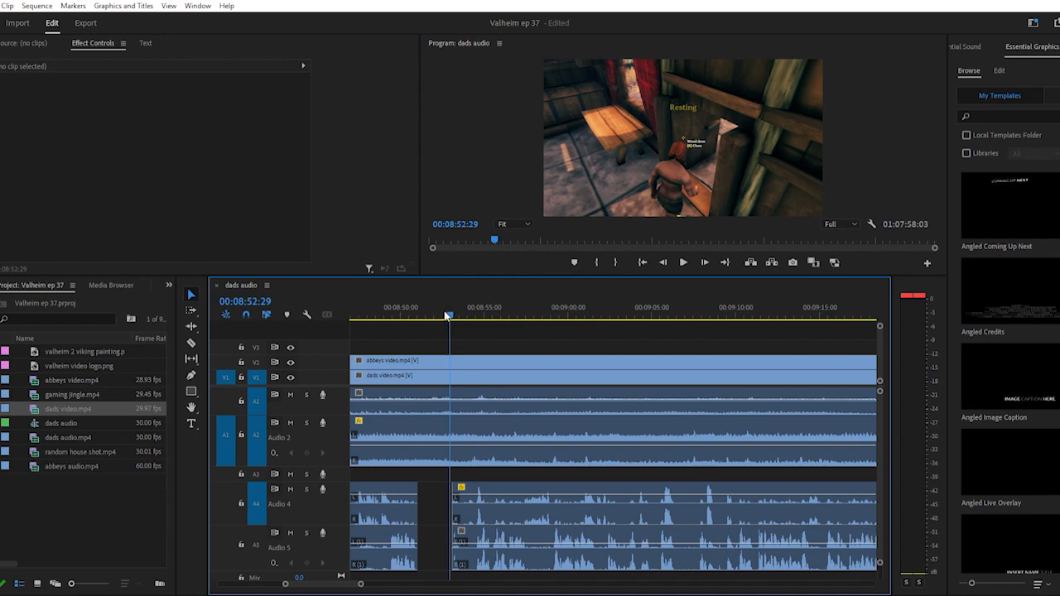
pyautogui.press('space')
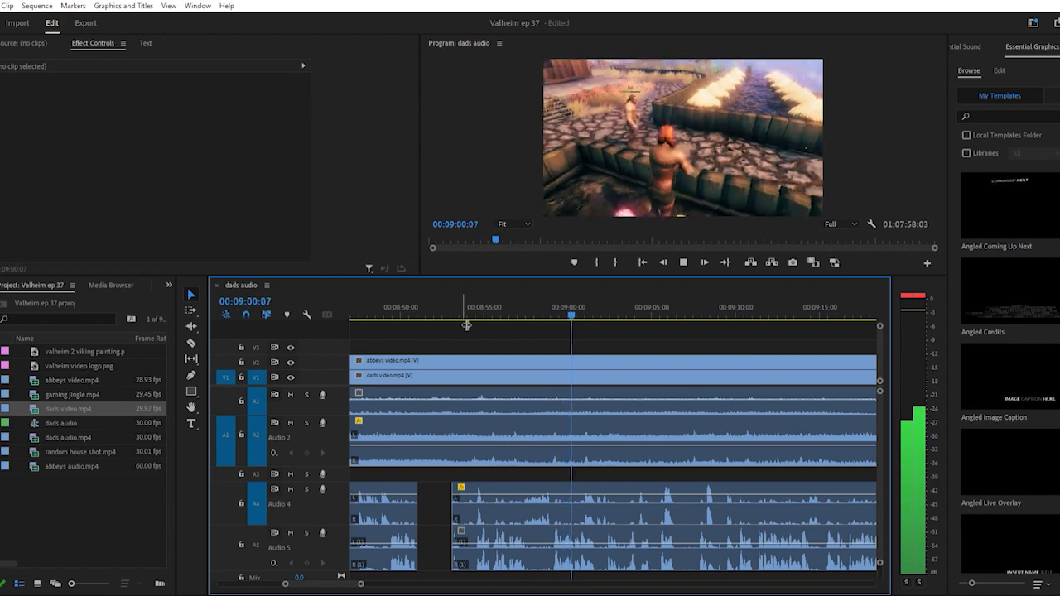
pyautogui.press('space')
pyautogui.click(526, 309)
pyautogui.press('space')
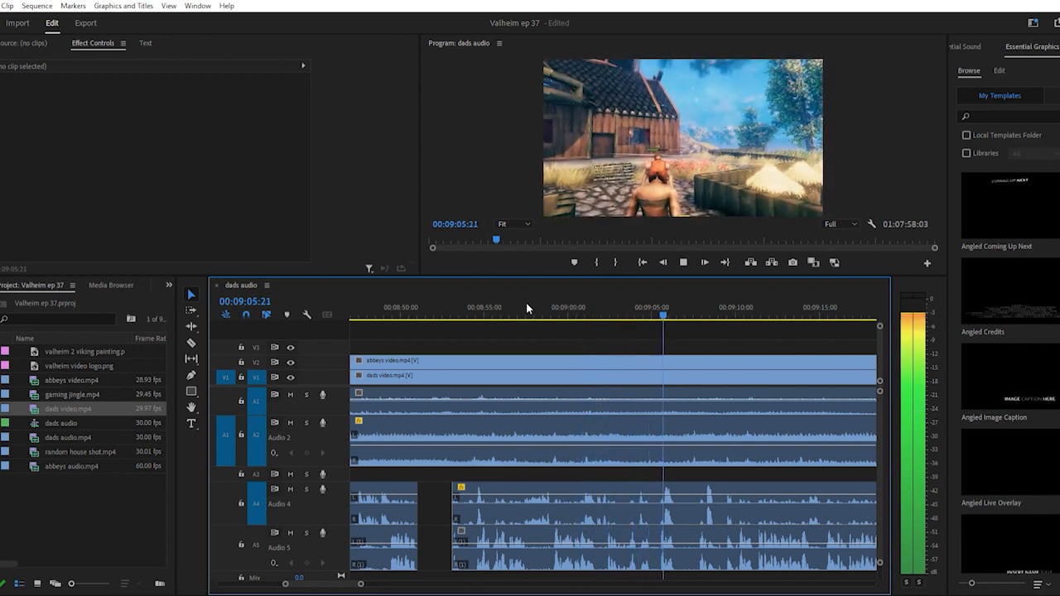
pyautogui.press('space')
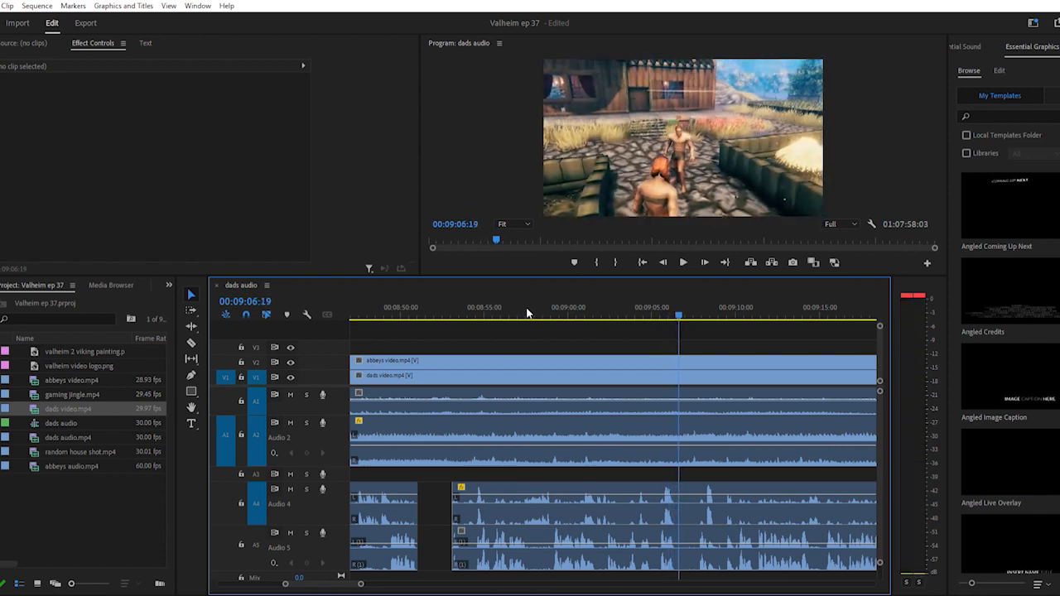
# Play the voice section from 00:09:06:19 and split Audio 5 and Audio 4 at 00:09:27:26, after the speech
pyautogui.press('space')
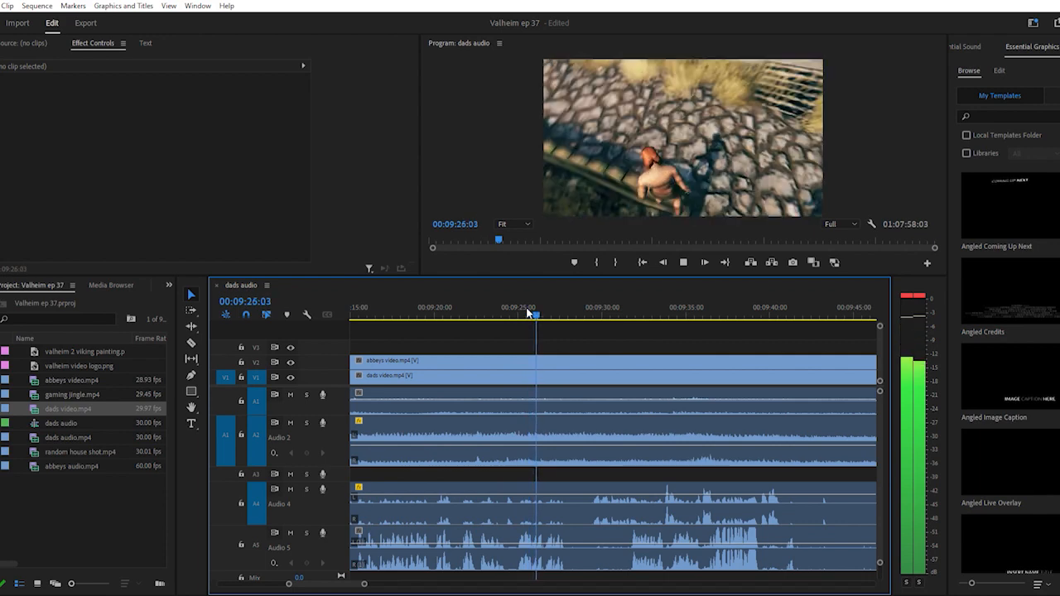
pyautogui.press('space')
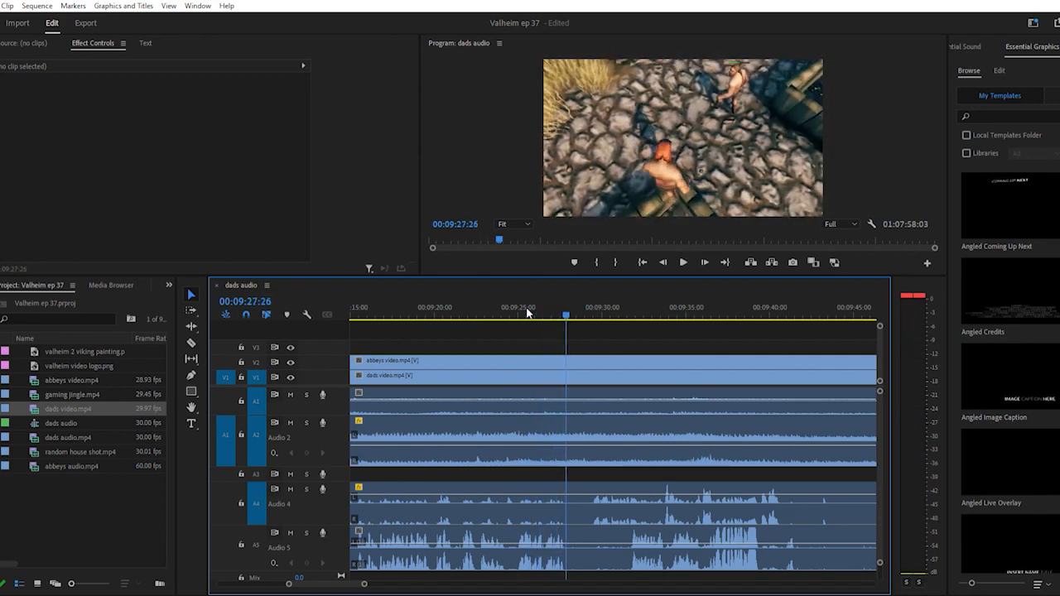
pyautogui.press('c')
pyautogui.click(572, 543)
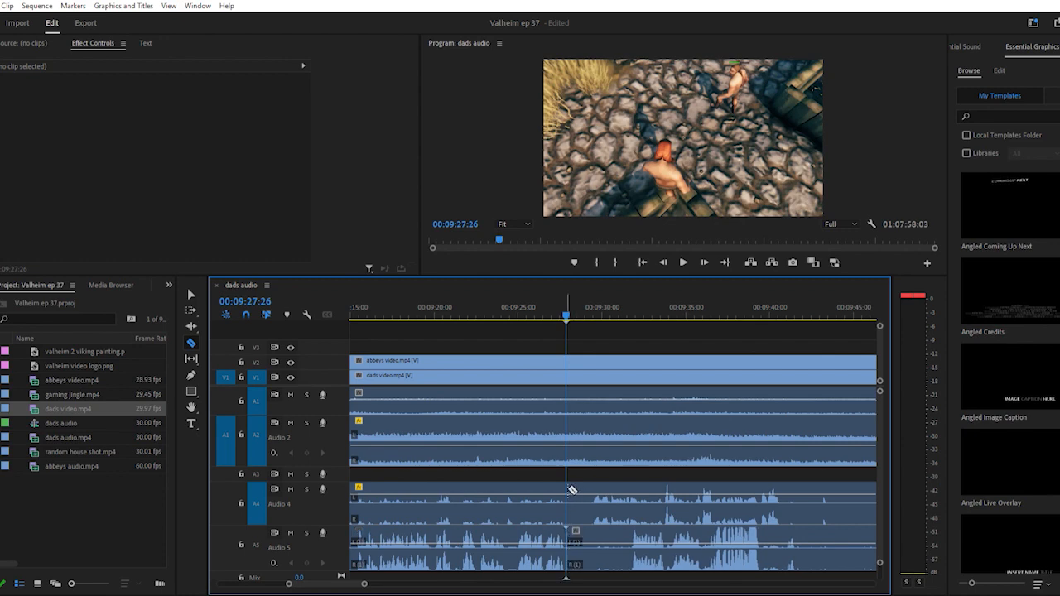
pyautogui.click(573, 490)
# Split Audio 4 and Audio 5 at about 00:09:29:11, before the next peak, and delete the quiet segments between the cuts
pyautogui.click(594, 502)
pyautogui.click(594, 536)
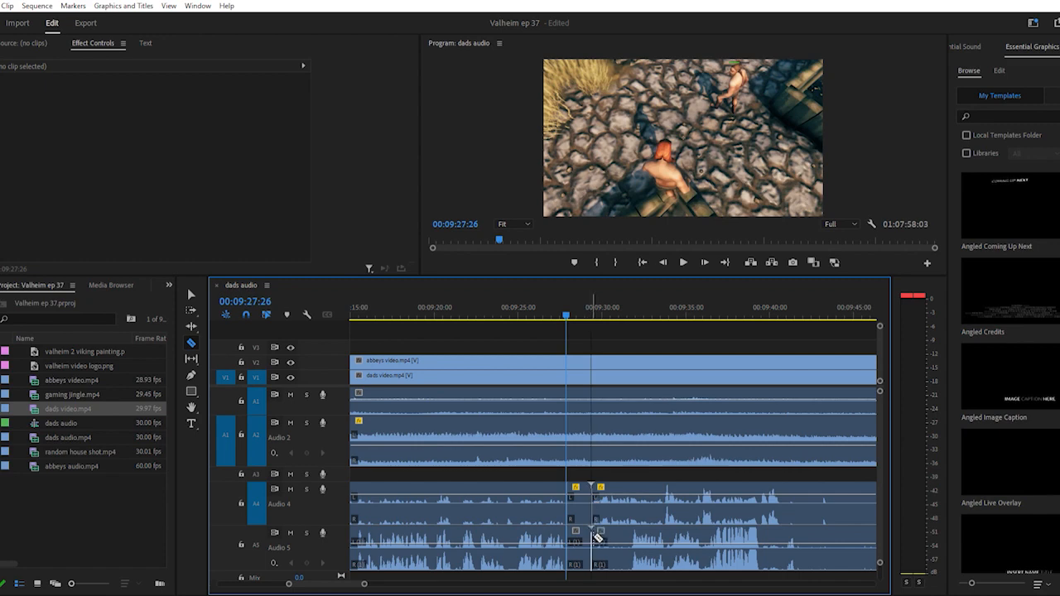
pyautogui.press('v')
pyautogui.moveTo(588, 469); pyautogui.dragTo(580, 539)
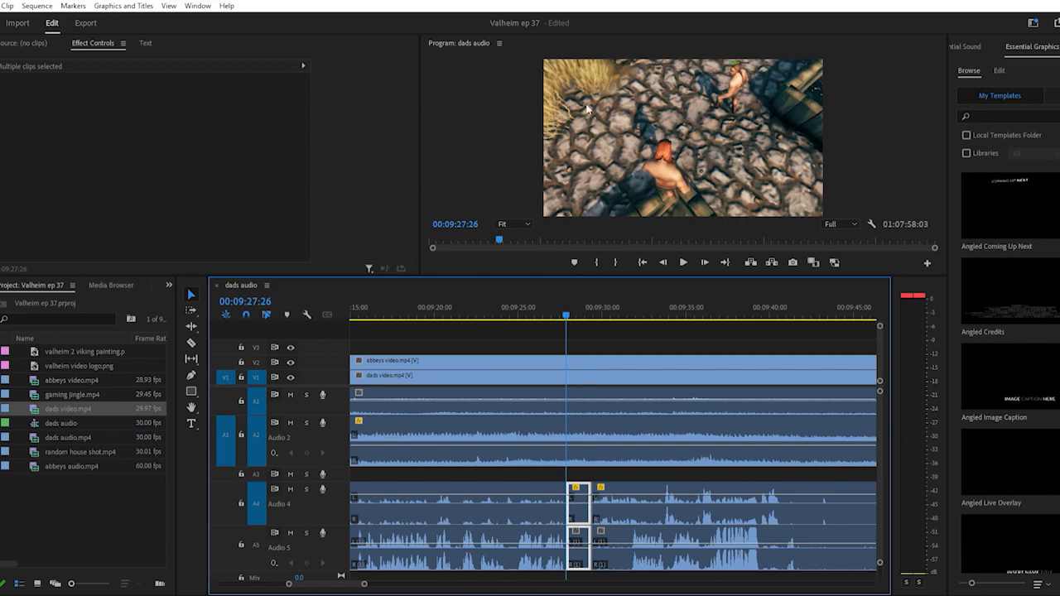
pyautogui.press('Delete')
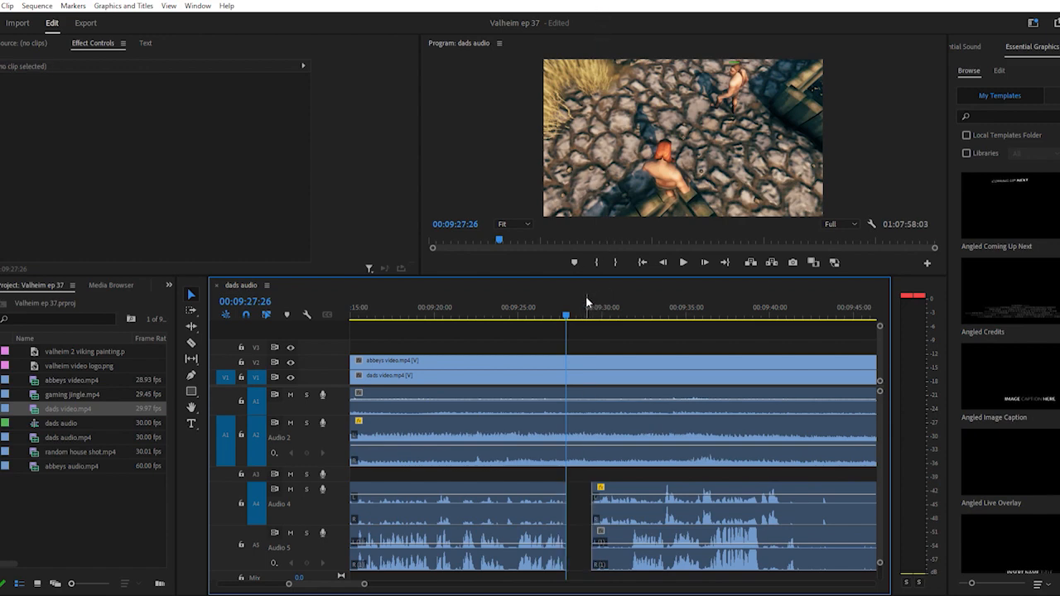
# Play the voice section from about 00:09:29 to 00:09:43:20, and replay it from 00:09:37:16 to 00:09:42:01
pyautogui.click(579, 309)
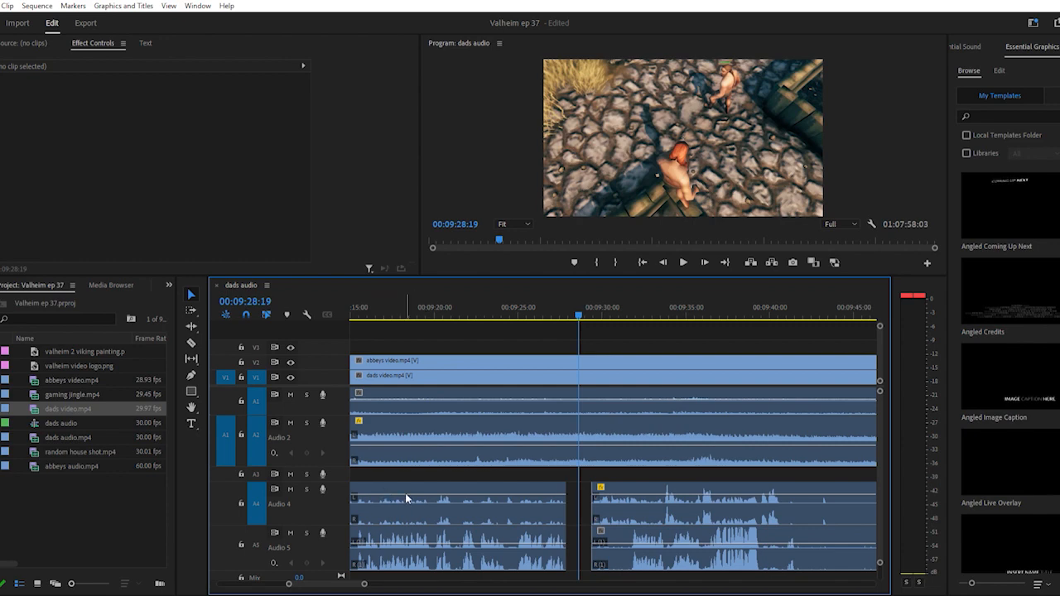
pyautogui.click(586, 308)
pyautogui.scroll(-3, 596, 346)
pyautogui.press('space')
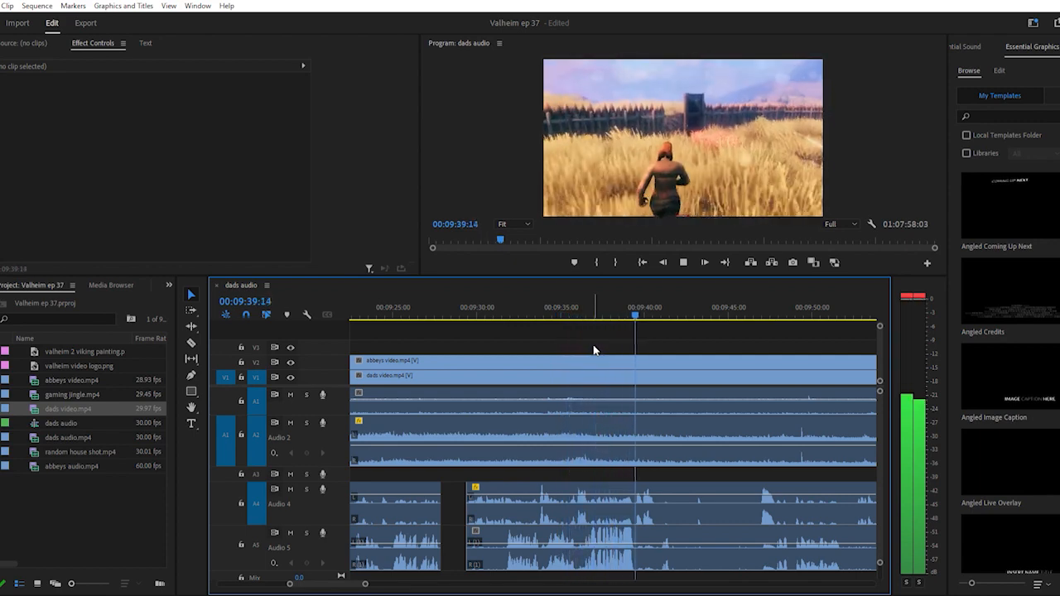
pyautogui.press('space')
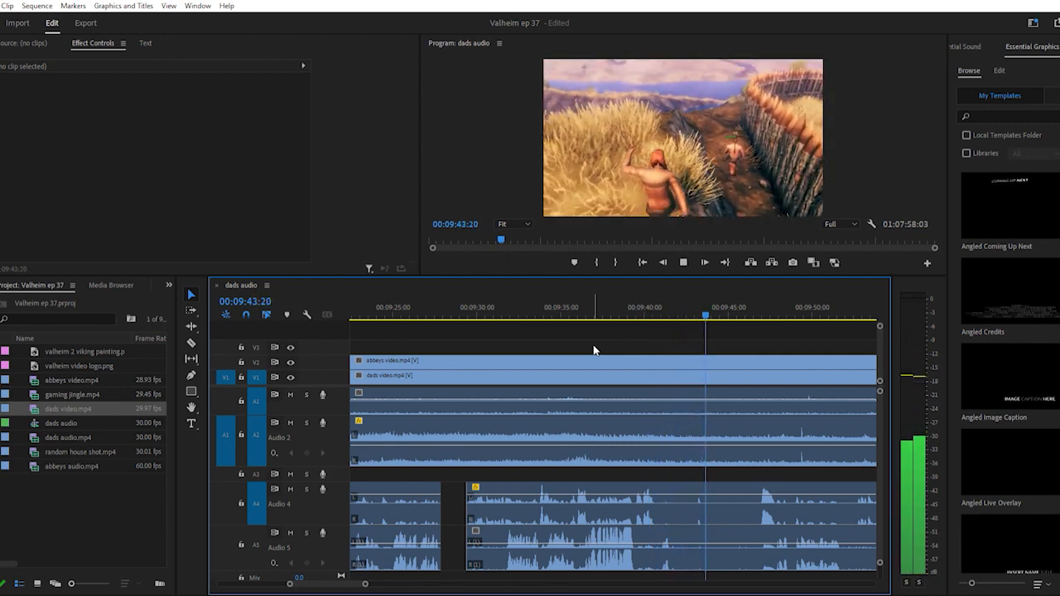
pyautogui.press('space')
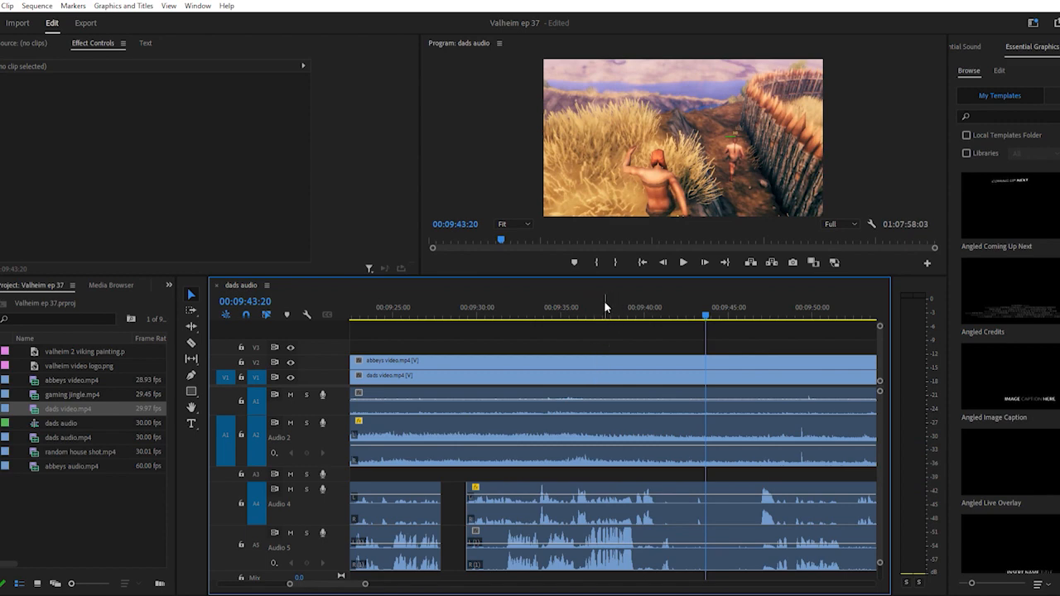
pyautogui.click(605, 308)
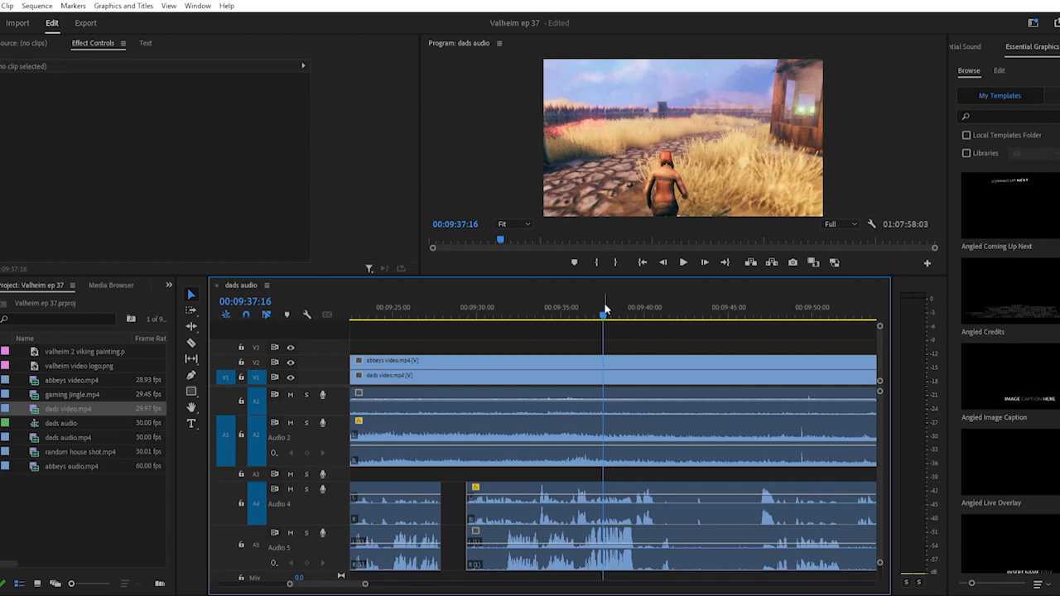
pyautogui.press('space')
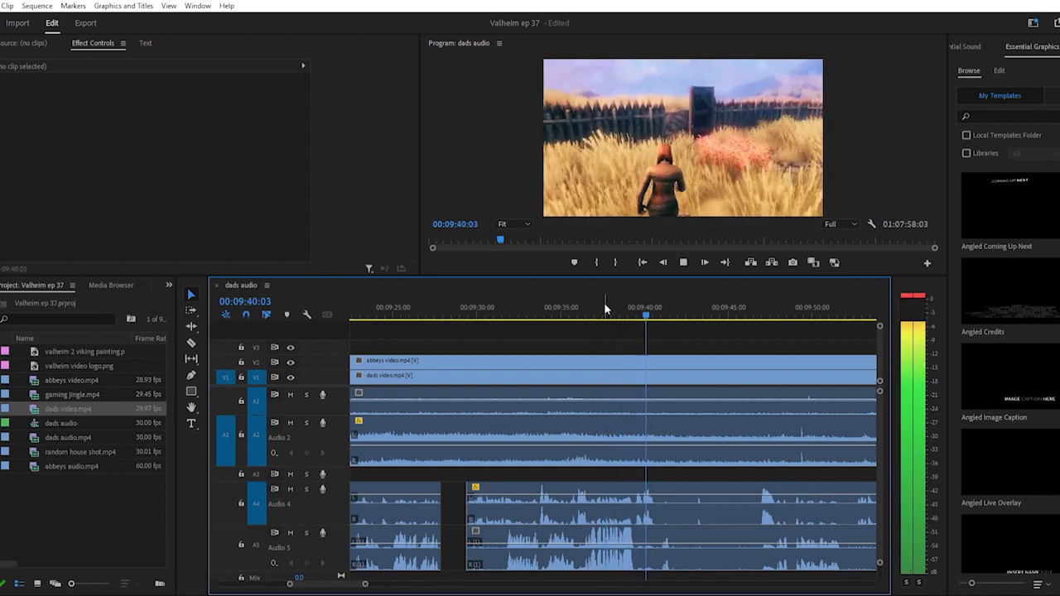
pyautogui.press('space')
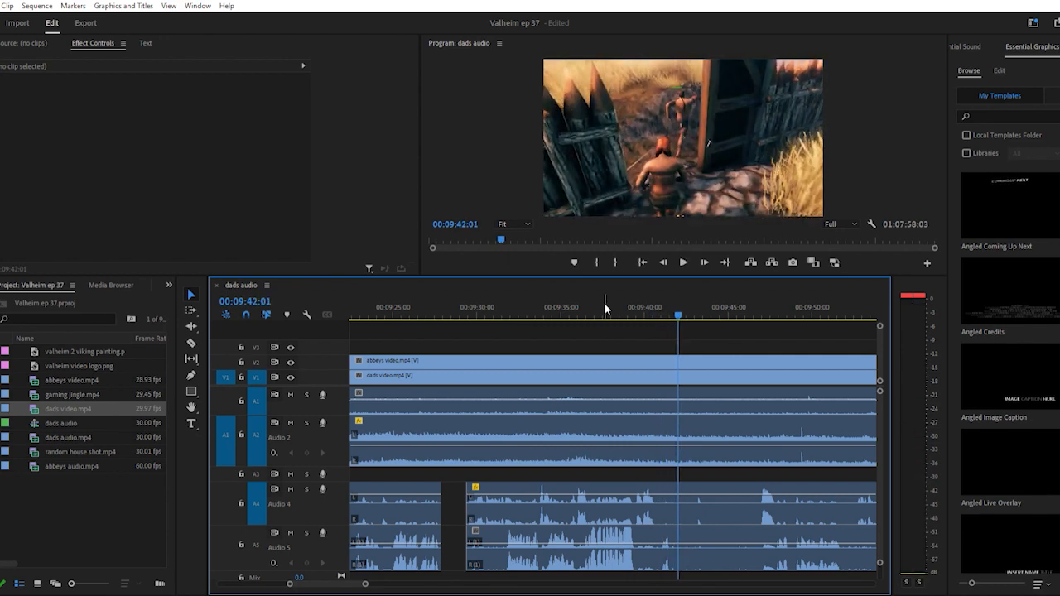
# Replay the end of the loud speech from 00:09:38:23 and split Audio 5 and Audio 4 at 00:09:39:11
pyautogui.press('c')
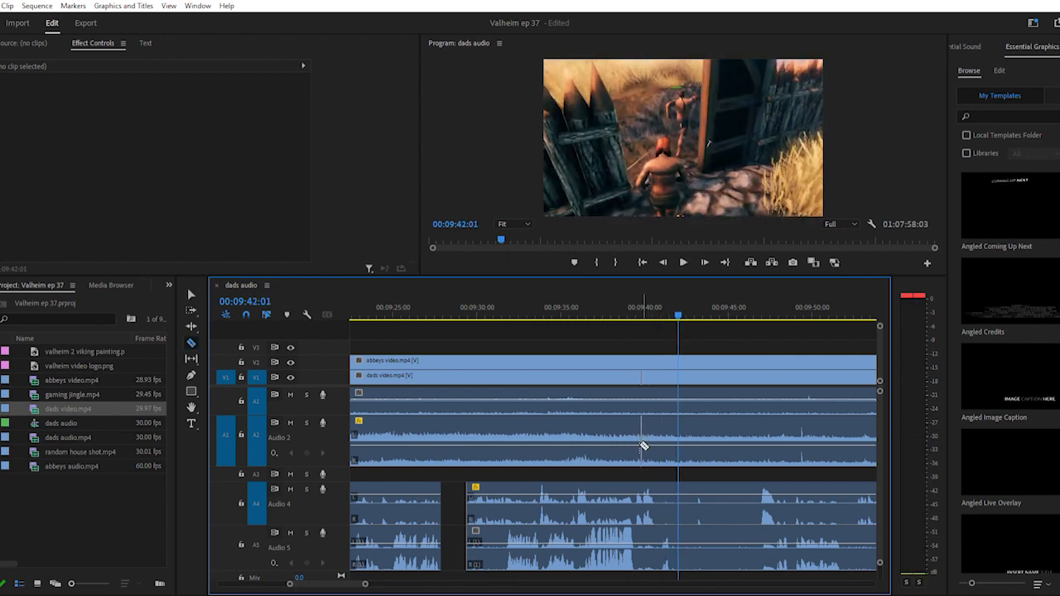
pyautogui.click(635, 305)
pyautogui.press('=')
pyautogui.press('=')
pyautogui.press('=')
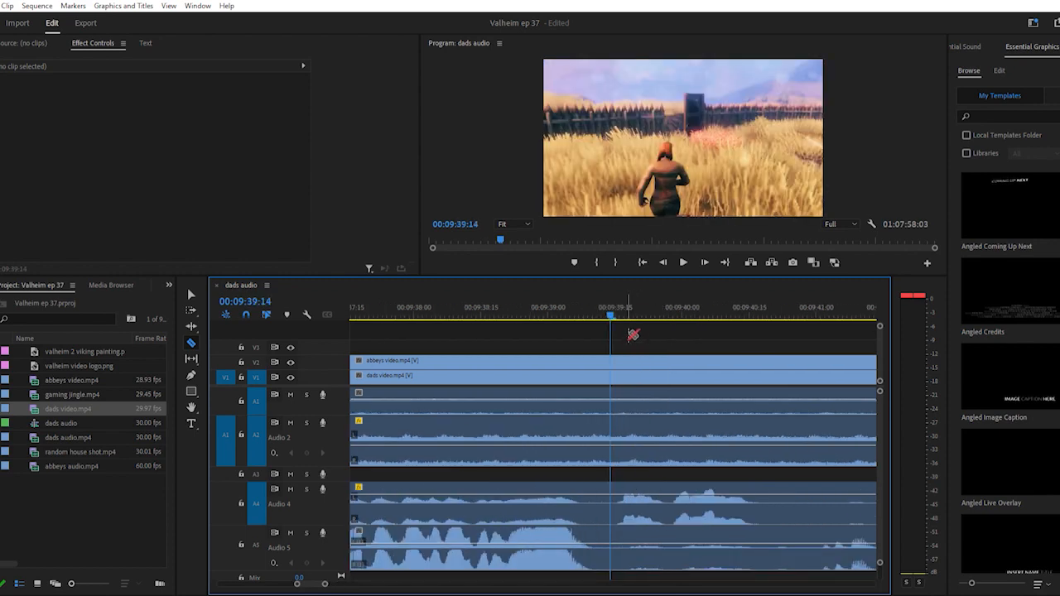
pyautogui.press('=')
pyautogui.click(423, 307)
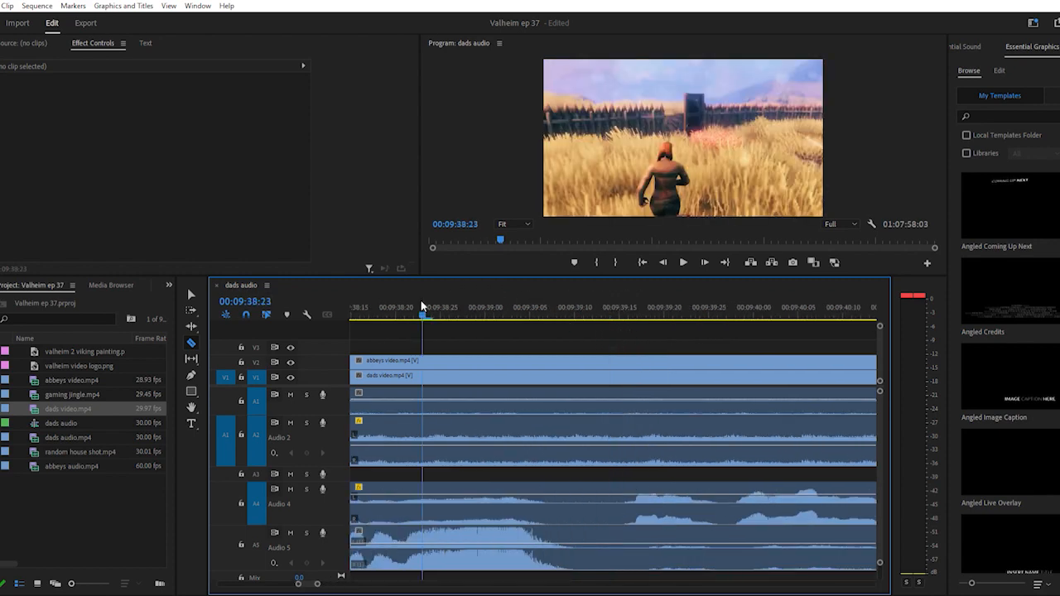
pyautogui.press('space')
pyautogui.press('space')
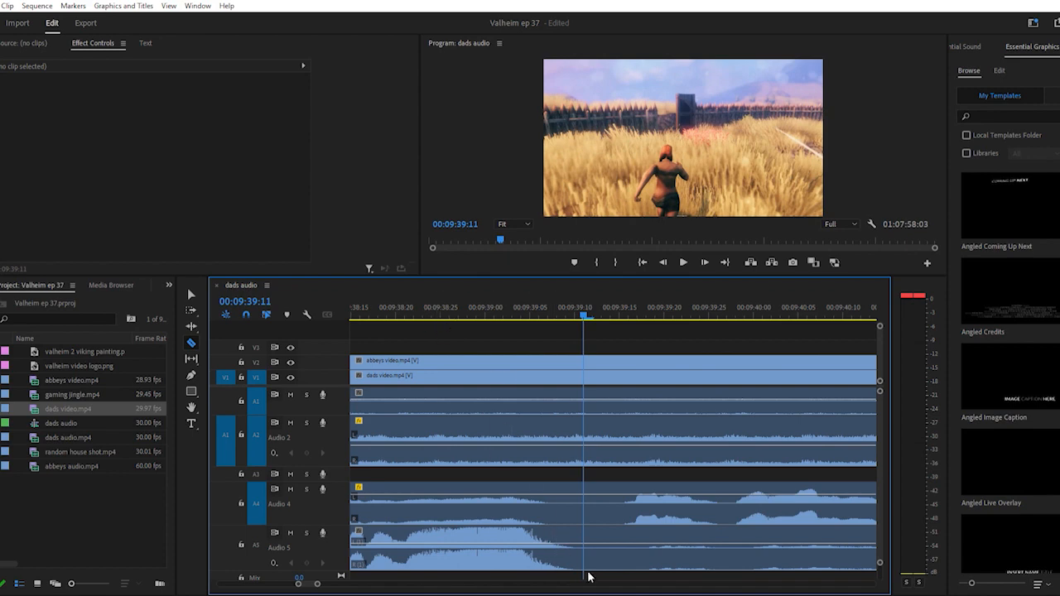
pyautogui.click(586, 542)
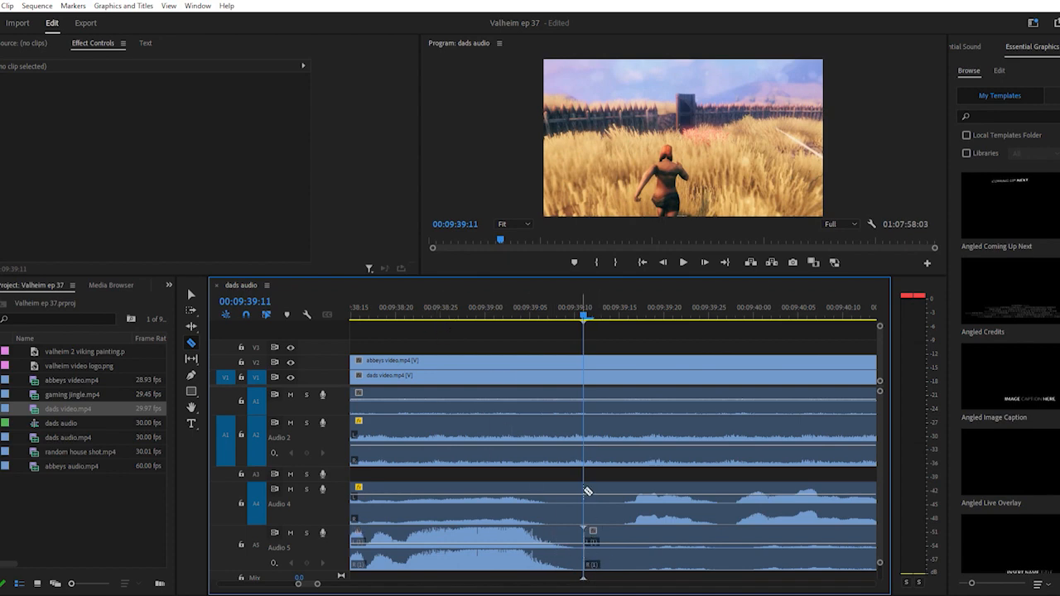
pyautogui.click(591, 493)
# Place the playhead at 00:09:46:20, just before the next speech peak, and look over the surrounding voice tracks
pyautogui.press('-')
pyautogui.press('-')
pyautogui.press('-')
pyautogui.press('-')
pyautogui.scroll(-1, 625, 515)
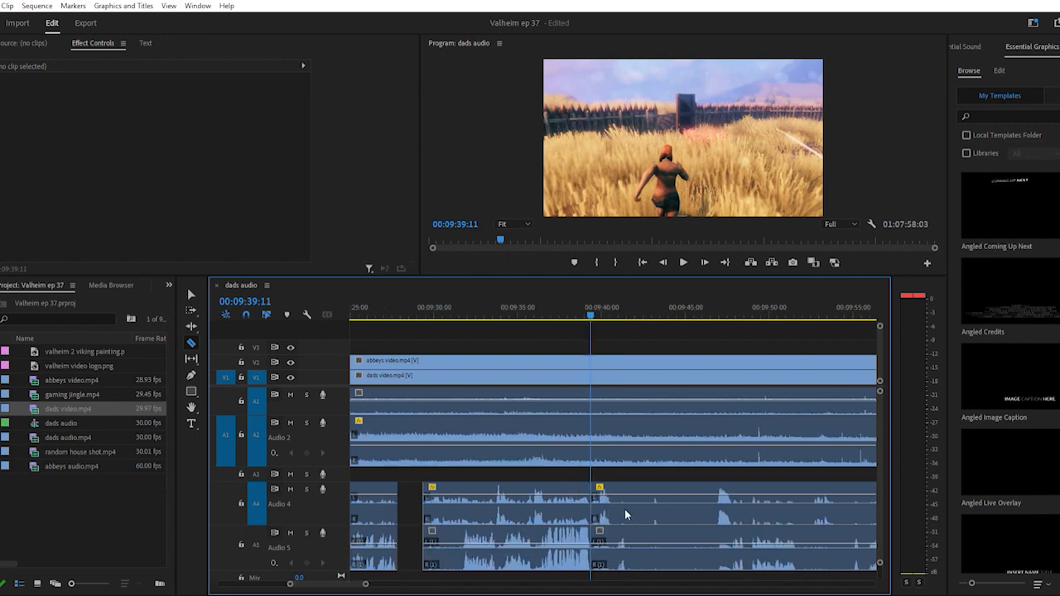
pyautogui.scroll(-2, 627, 512)
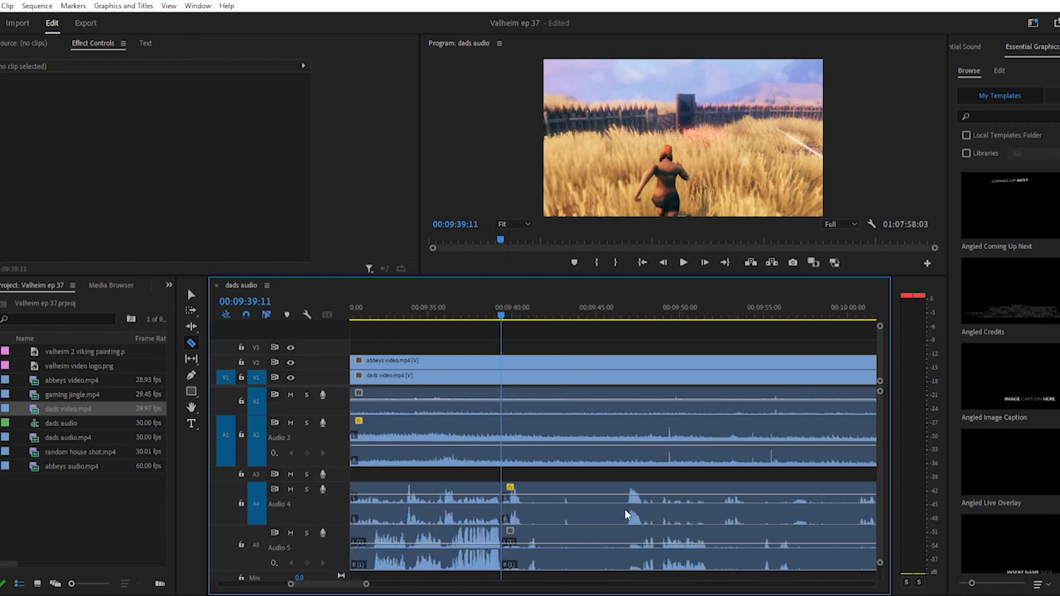
pyautogui.click(626, 307)
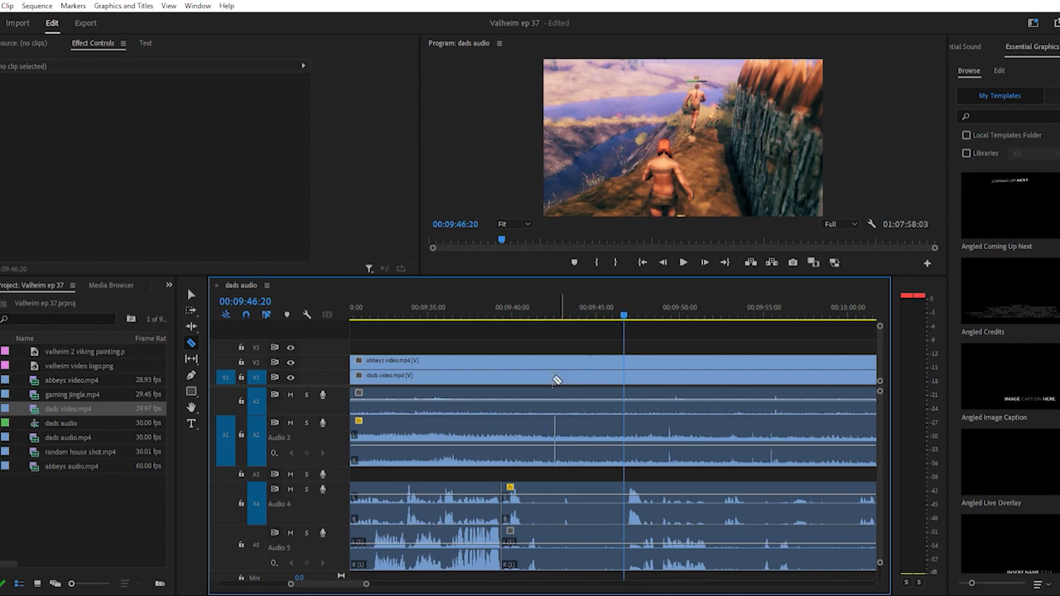
pyautogui.scroll(-1, 604, 378)
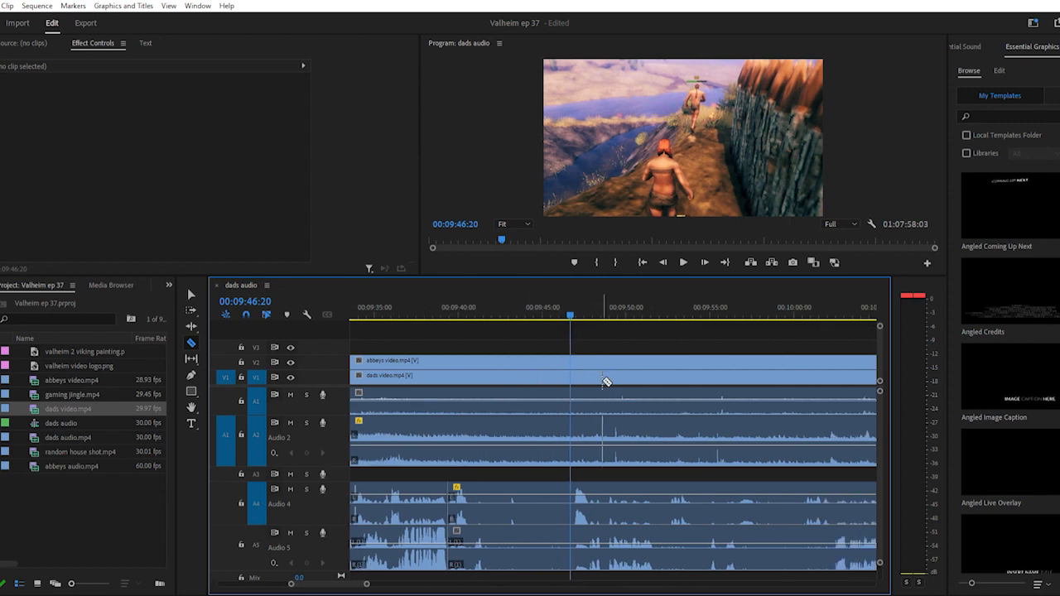
pyautogui.scroll(-5, 606, 381)
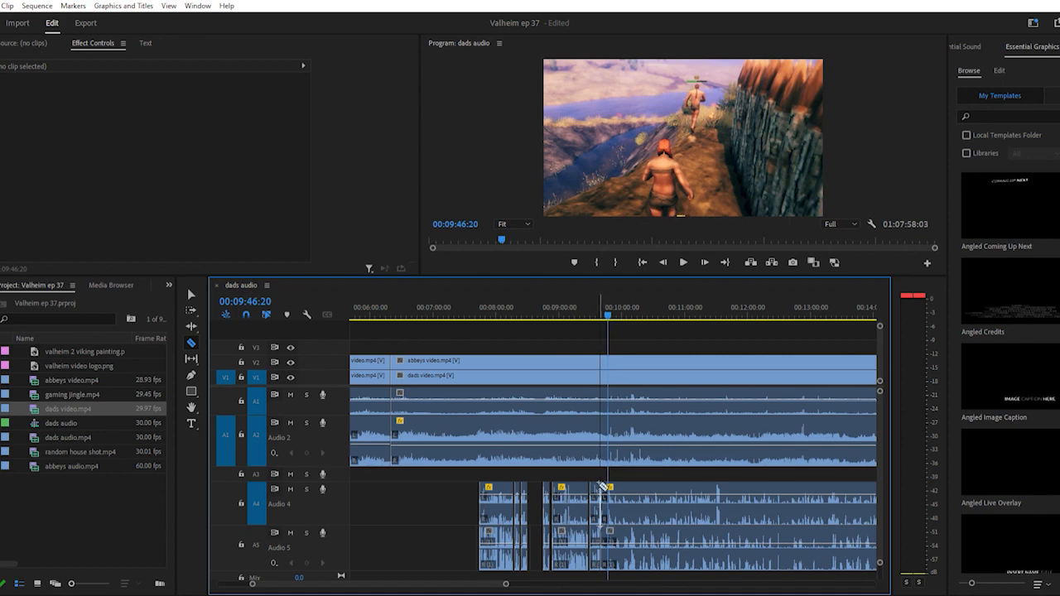
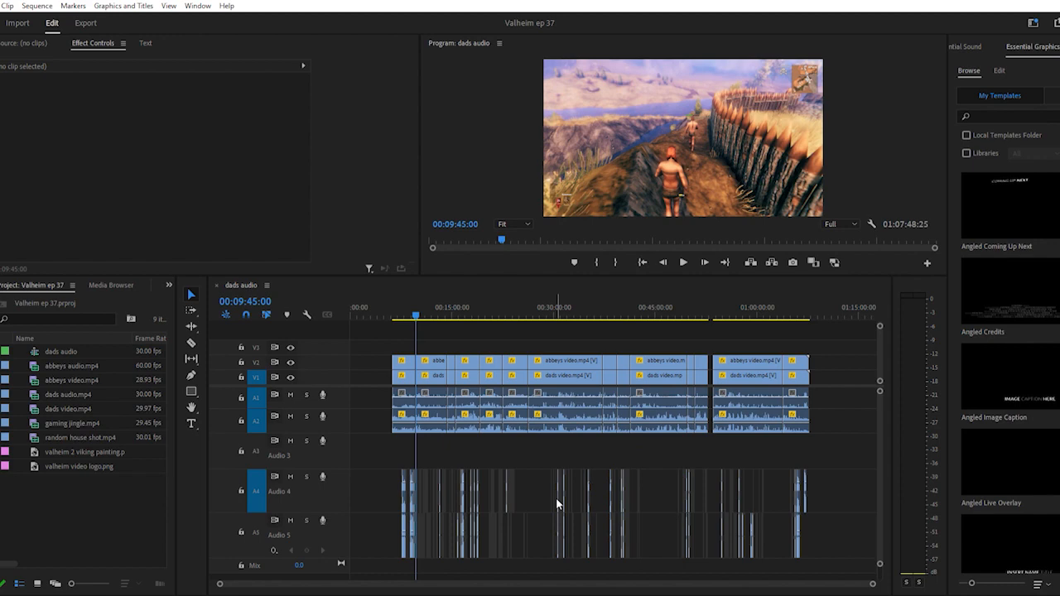
# Examine the trimmed voice segments on Audio 4 and Audio 5 along the edited sequence, from about 00:07:45:00 past 00:16:00:00
pyautogui.press('=')
pyautogui.press('=')
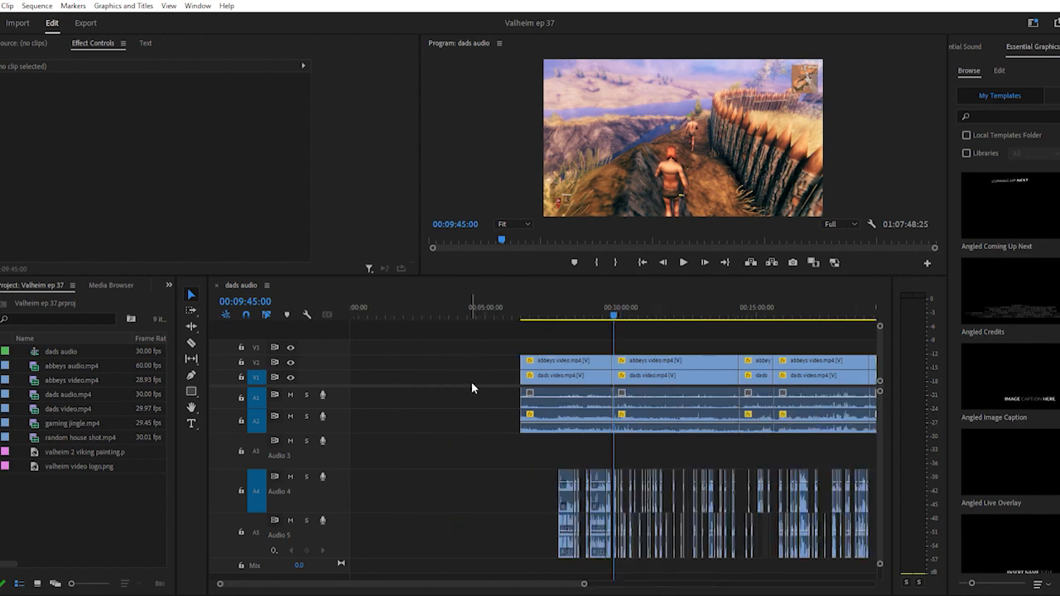
pyautogui.press('=')
pyautogui.press('=')
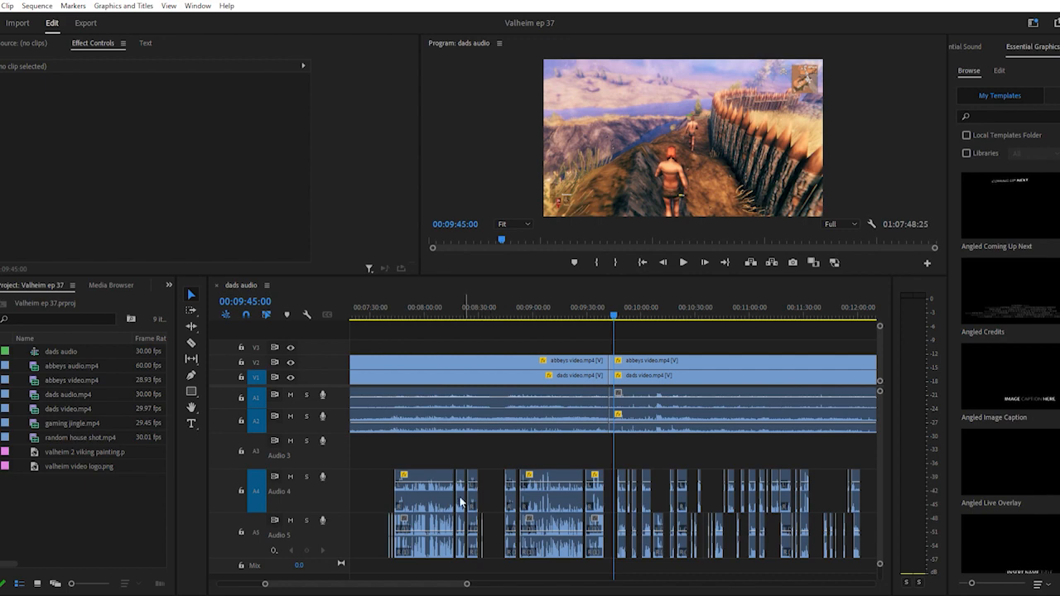
pyautogui.scroll(1, 435, 507)
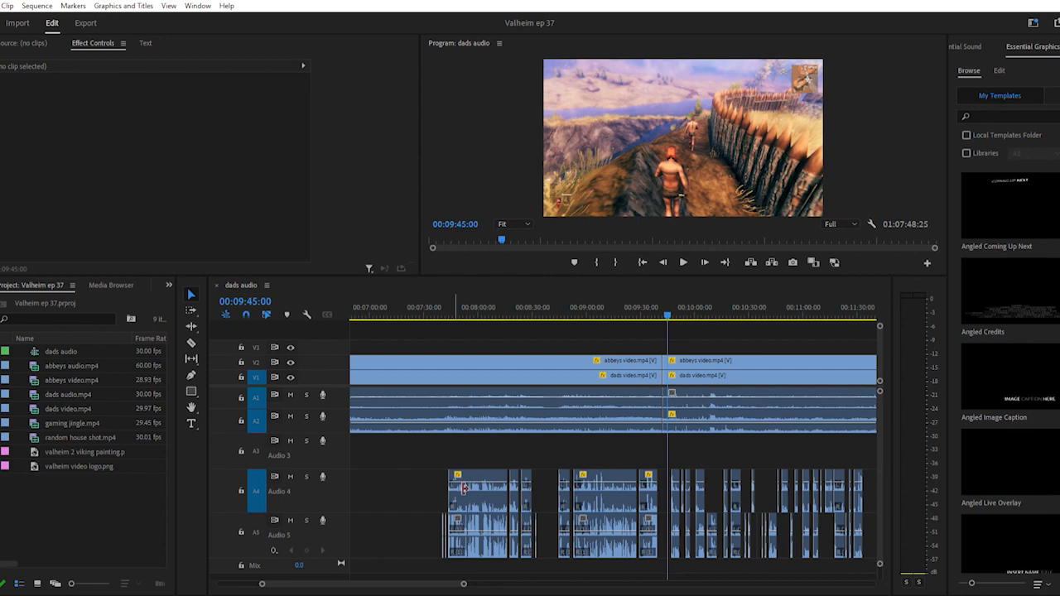
pyautogui.keyDown('alt'); pyautogui.scroll(4, 464, 489); pyautogui.keyUp('alt')
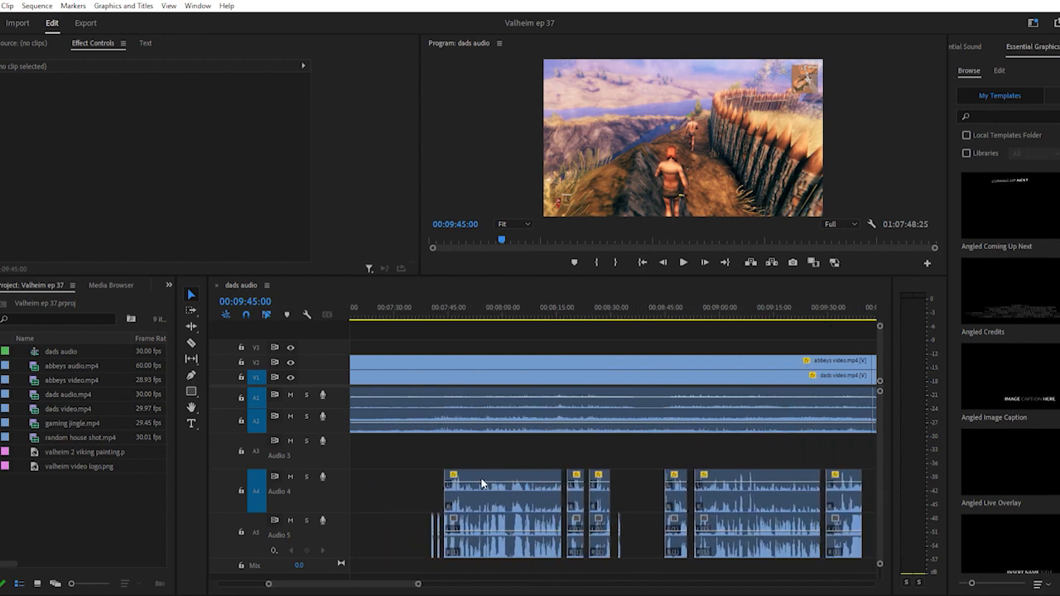
pyautogui.scroll(-6, 480, 486)
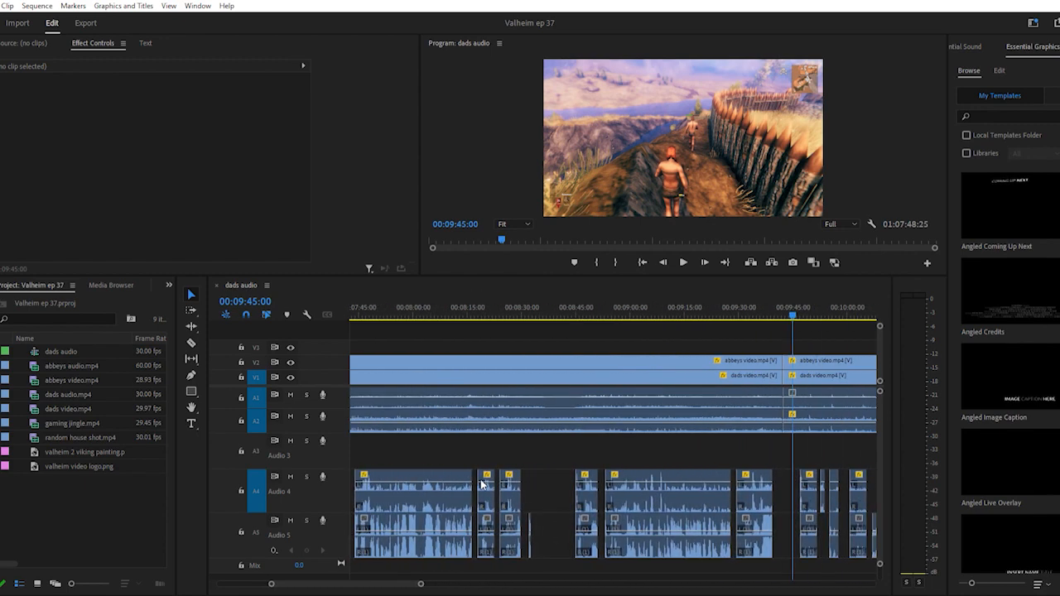
pyautogui.scroll(-4, 565, 491)
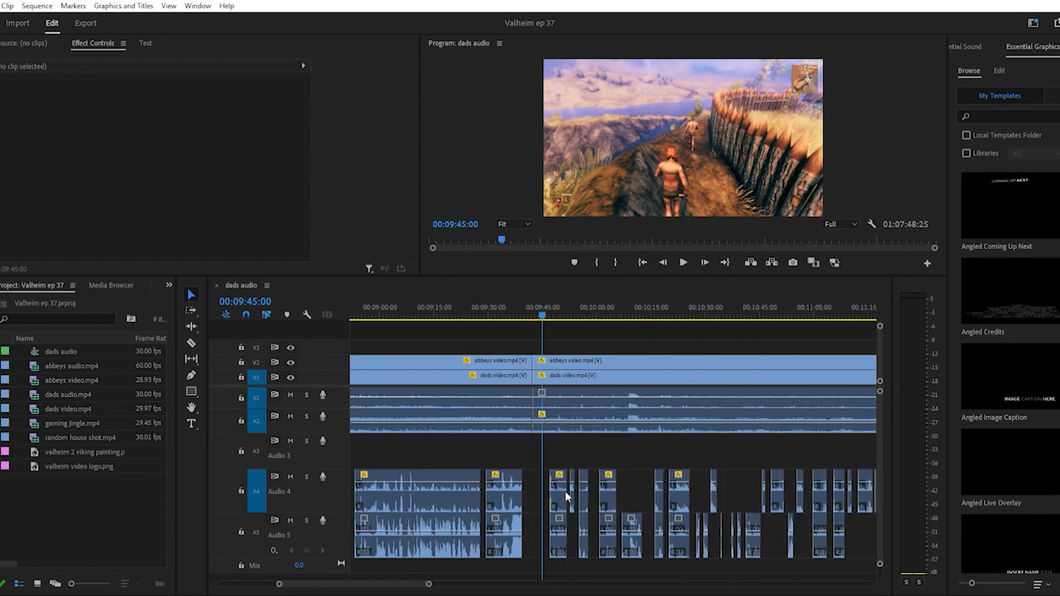
pyautogui.scroll(-1, 559, 515)
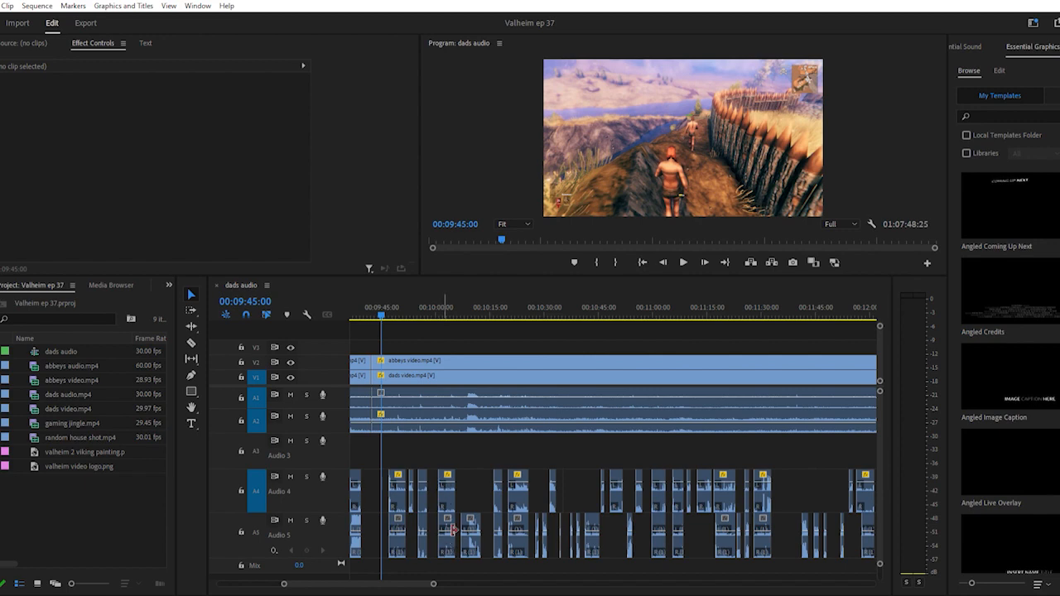
pyautogui.scroll(-4, 616, 484)
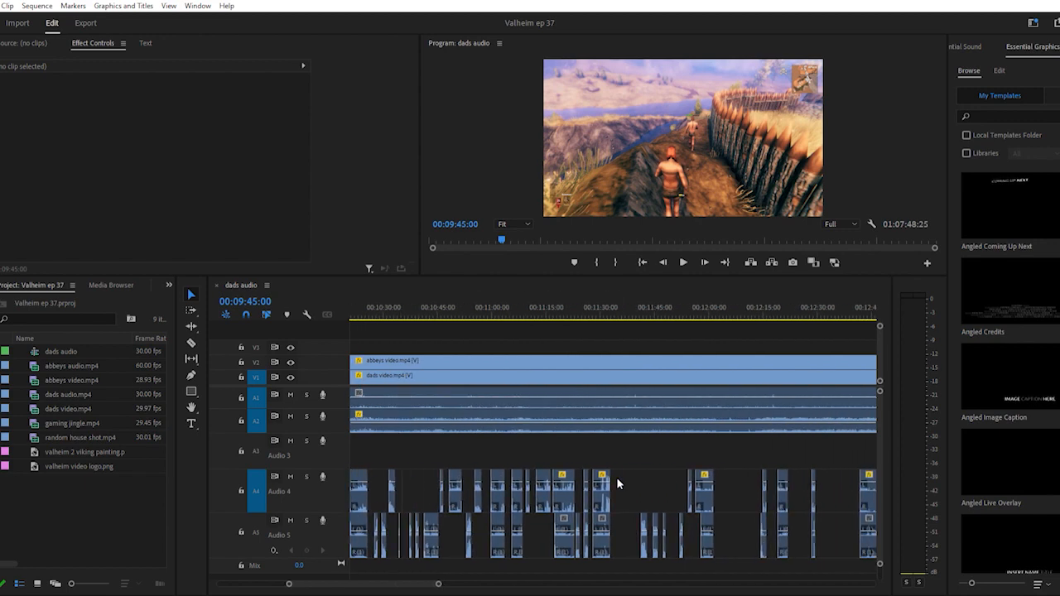
pyautogui.scroll(-9, 617, 478)
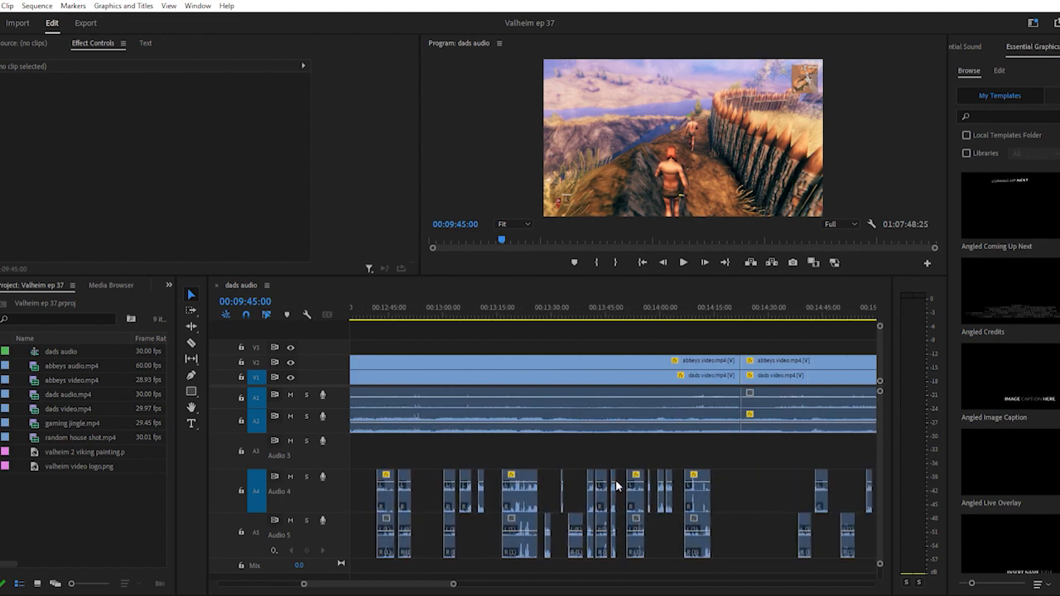
pyautogui.scroll(-5, 615, 480)
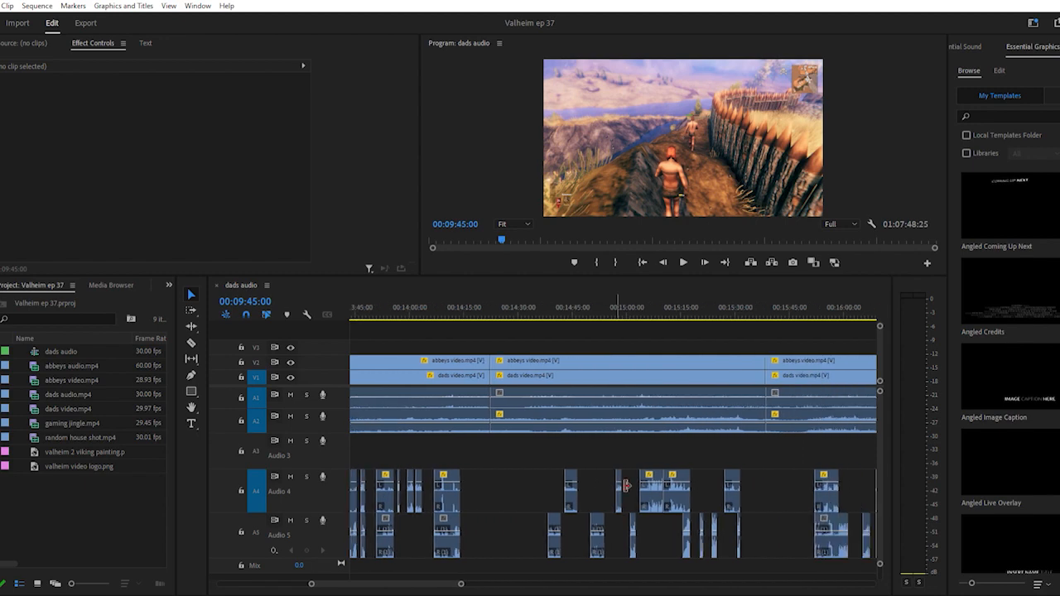
pyautogui.scroll(-2, 625, 486)
pyautogui.scroll(-5, 615, 489)
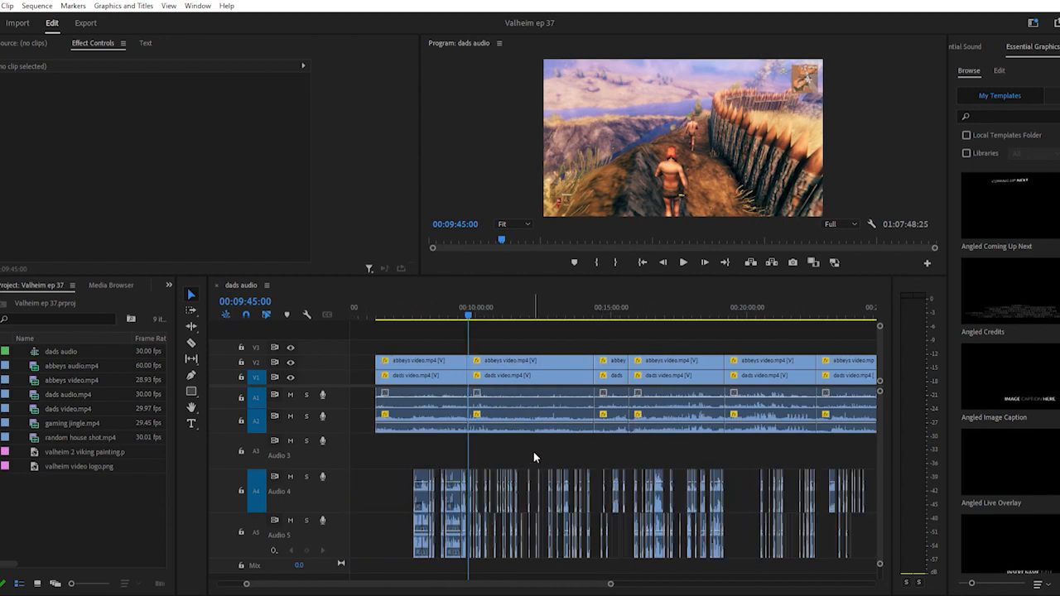
# Examine the rest of the trimmed sequence from about 00:10:00:00 to its end, checking the footage at 00:53:22:07 and 00:31:07:16
pyautogui.scroll(-3, 574, 406)
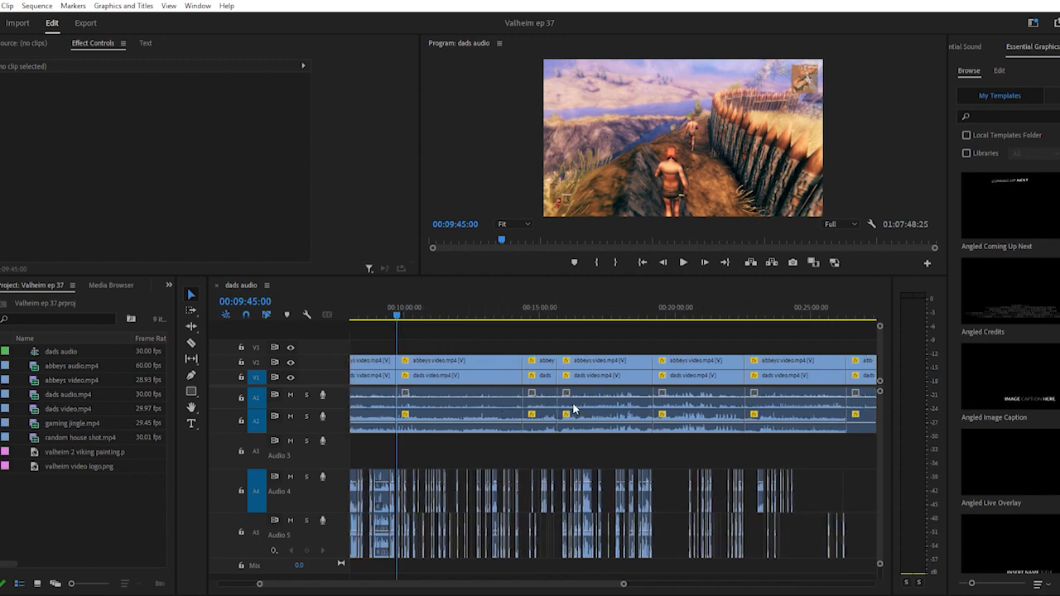
pyautogui.scroll(-18, 574, 408)
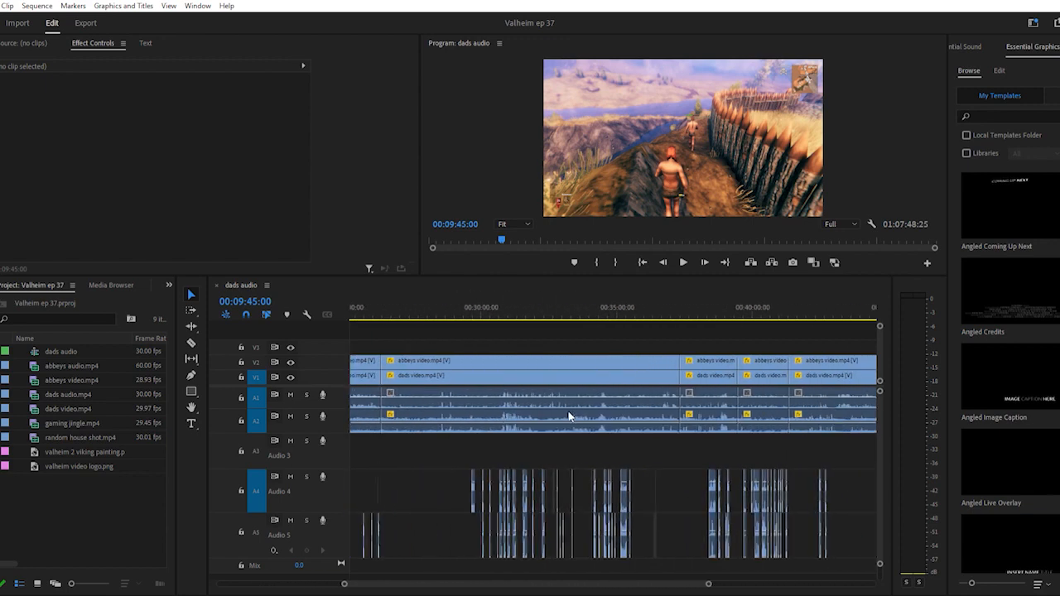
pyautogui.scroll(-2, 568, 417)
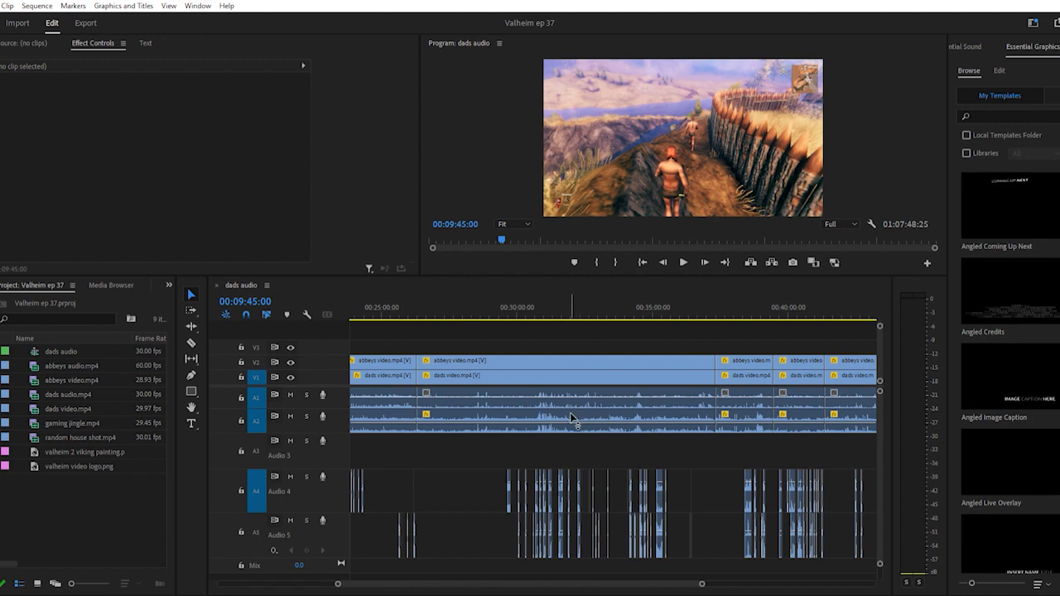
pyautogui.press('-')
pyautogui.press('-')
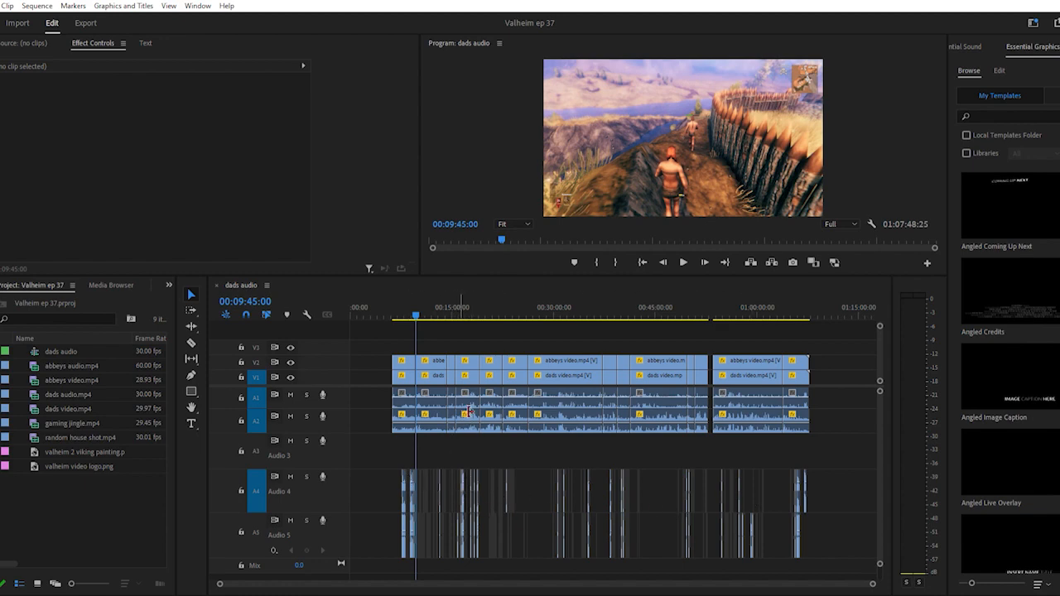
pyautogui.click(551, 356)
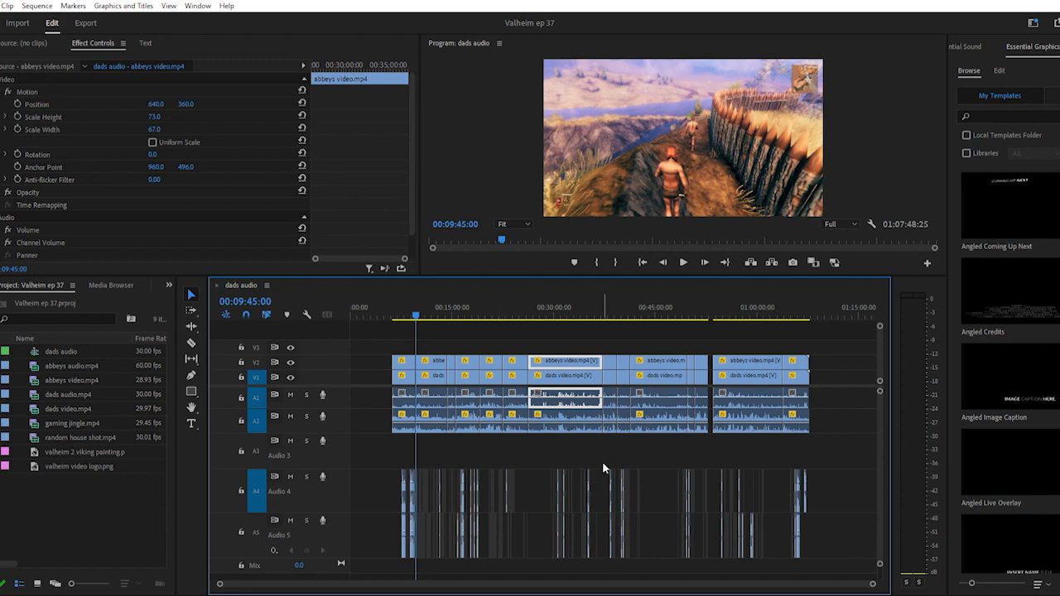
pyautogui.click(613, 328)
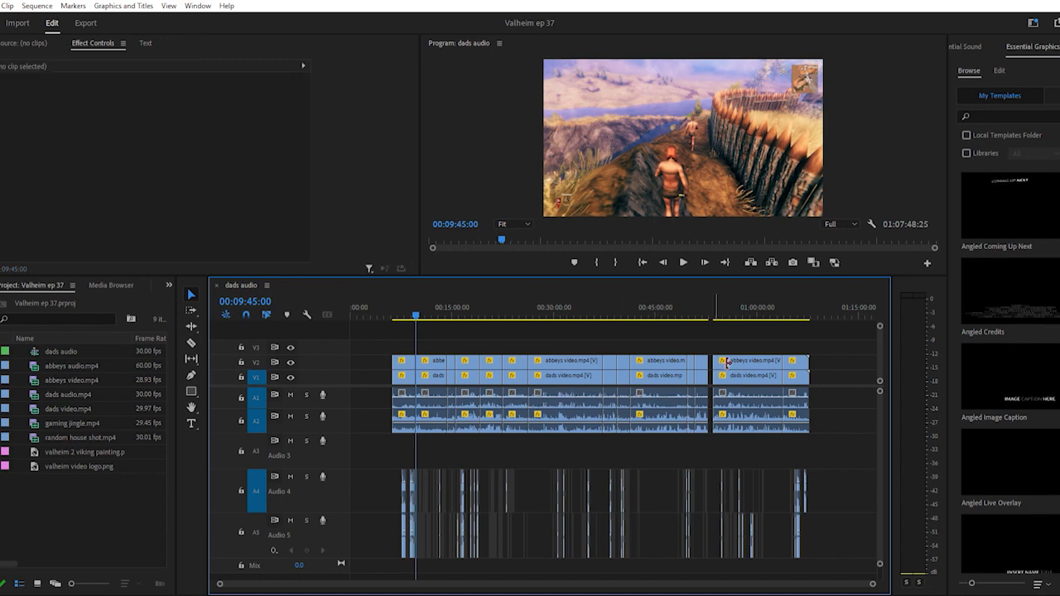
pyautogui.click(714, 311)
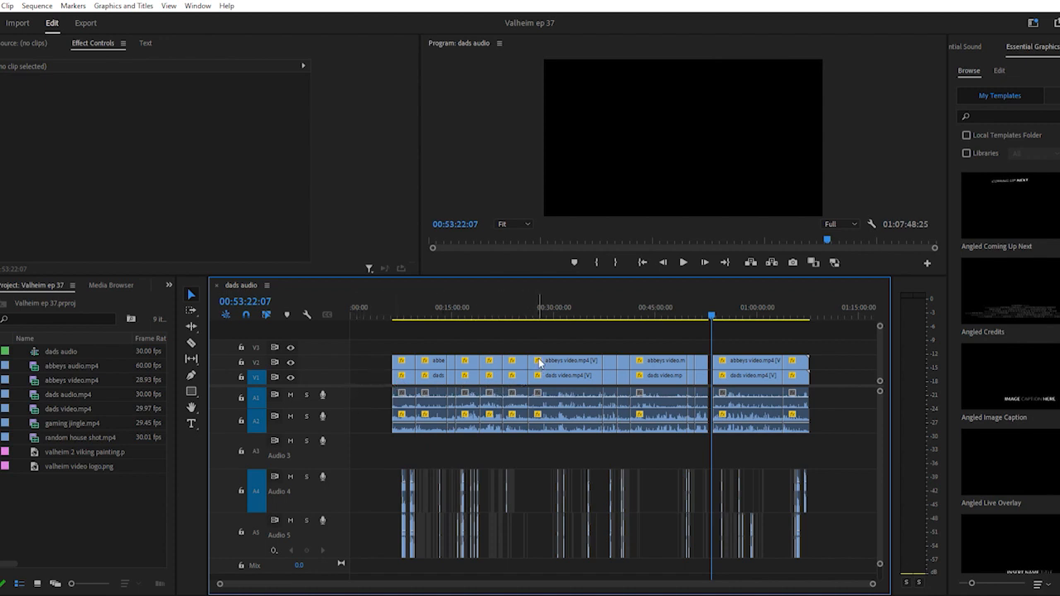
pyautogui.click(562, 308)
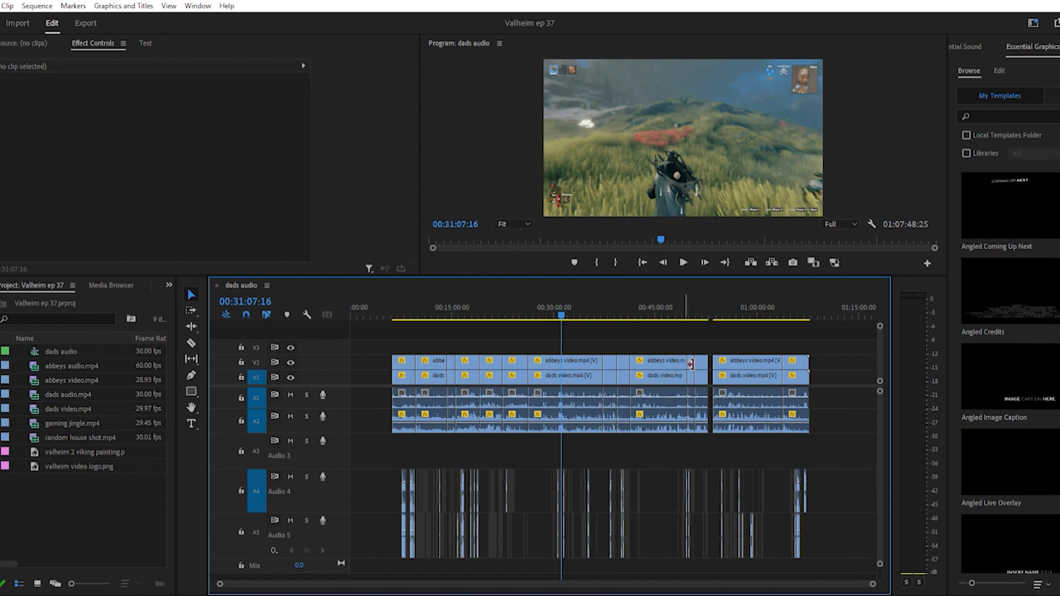
# Examine the gap between gameplay clips around 00:53:16:29 and the voice segments on Audio 4 and Audio 5 before and after it
pyautogui.click(712, 312)
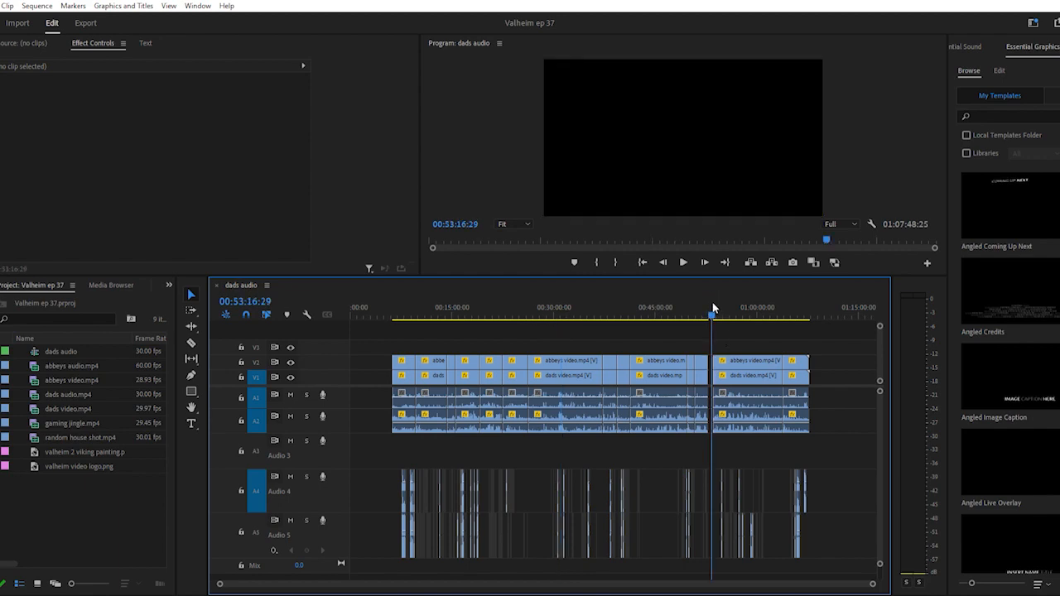
pyautogui.press('=')
pyautogui.press('=')
pyautogui.press('=')
pyautogui.press('=')
pyautogui.press('=')
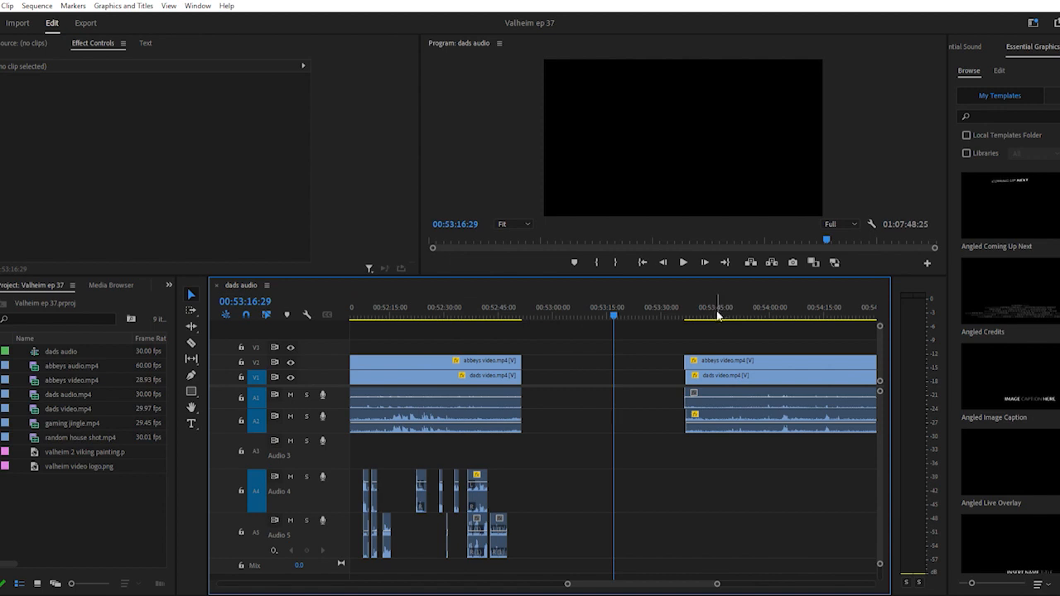
pyautogui.scroll(8, 480, 431)
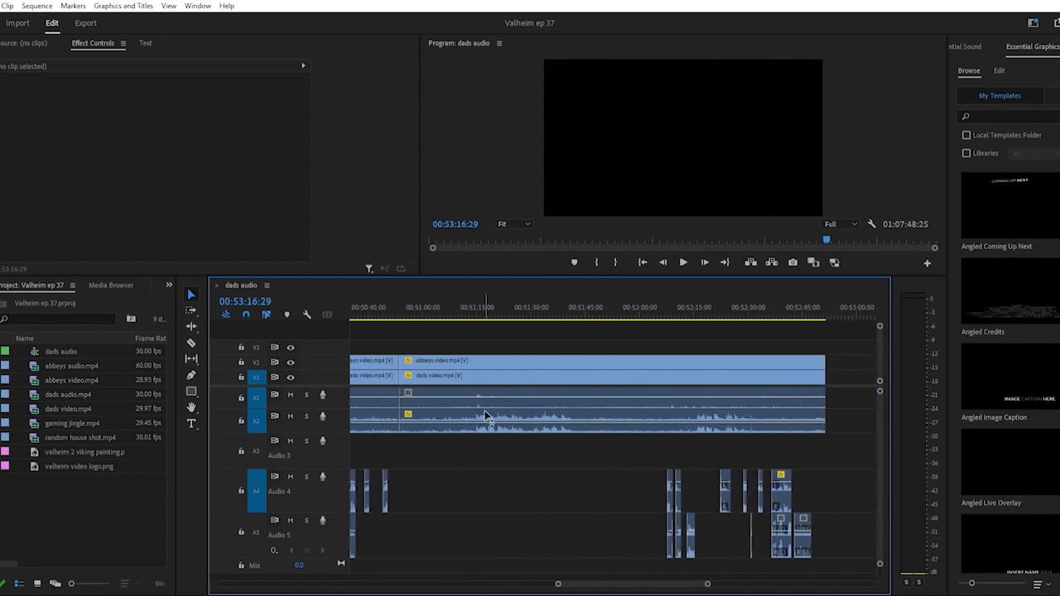
pyautogui.scroll(9, 477, 397)
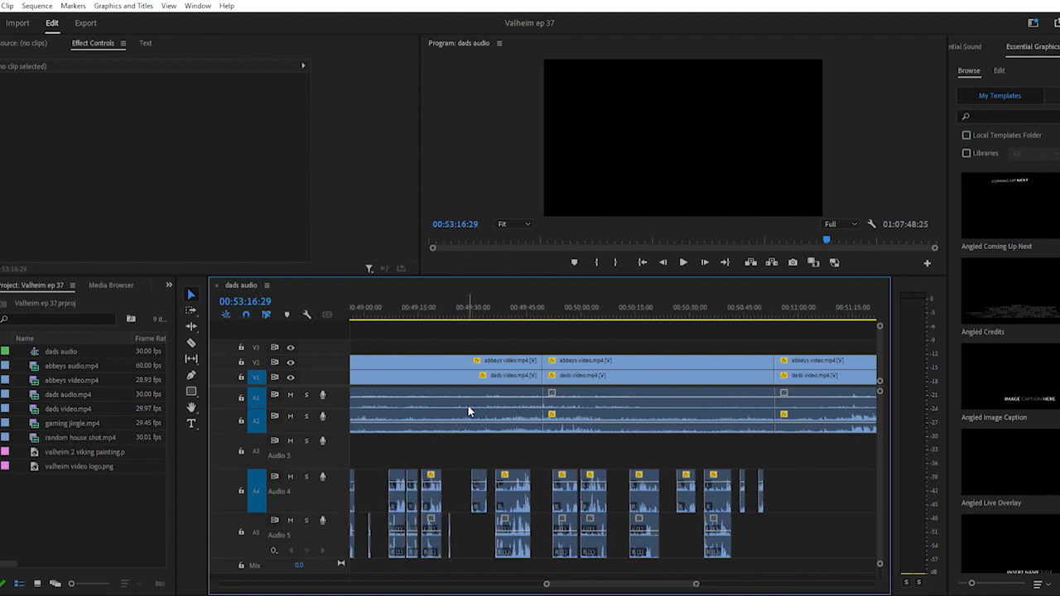
pyautogui.scroll(-4, 468, 405)
pyautogui.scroll(-12, 502, 409)
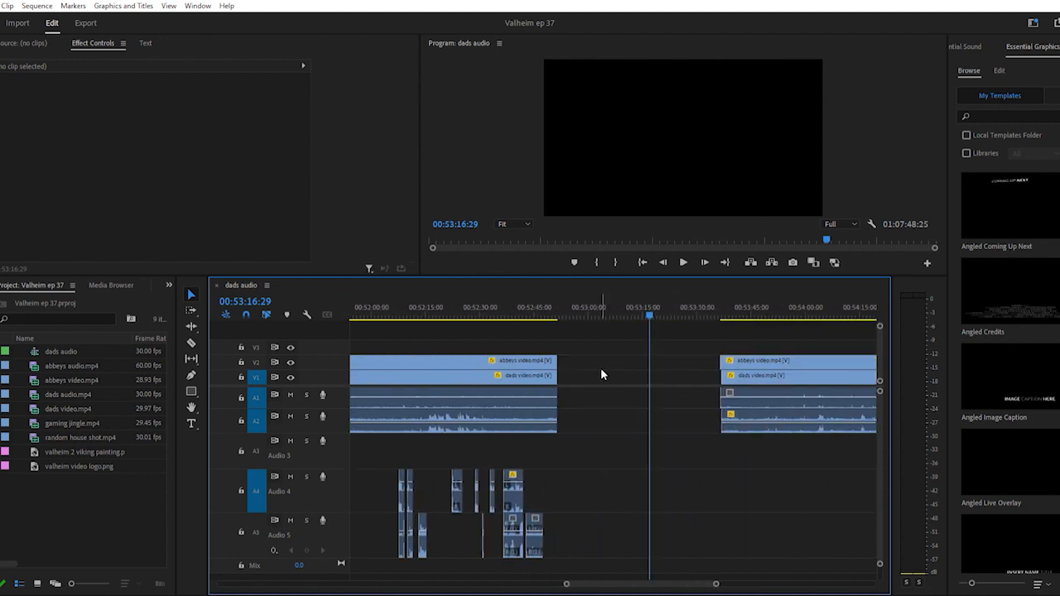
pyautogui.scroll(-1, 602, 372)
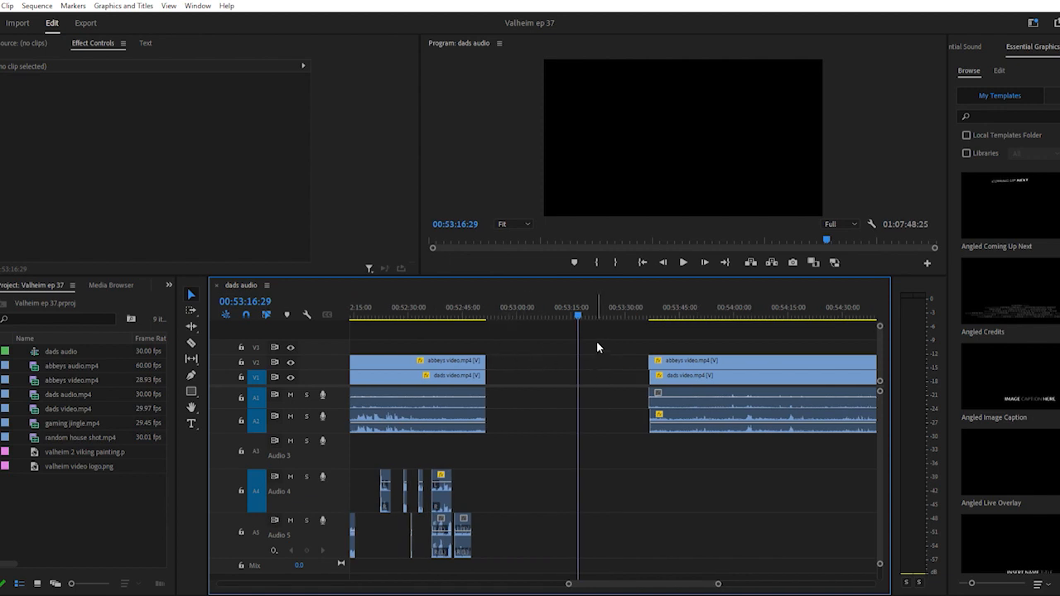
pyautogui.scroll(-1, 637, 352)
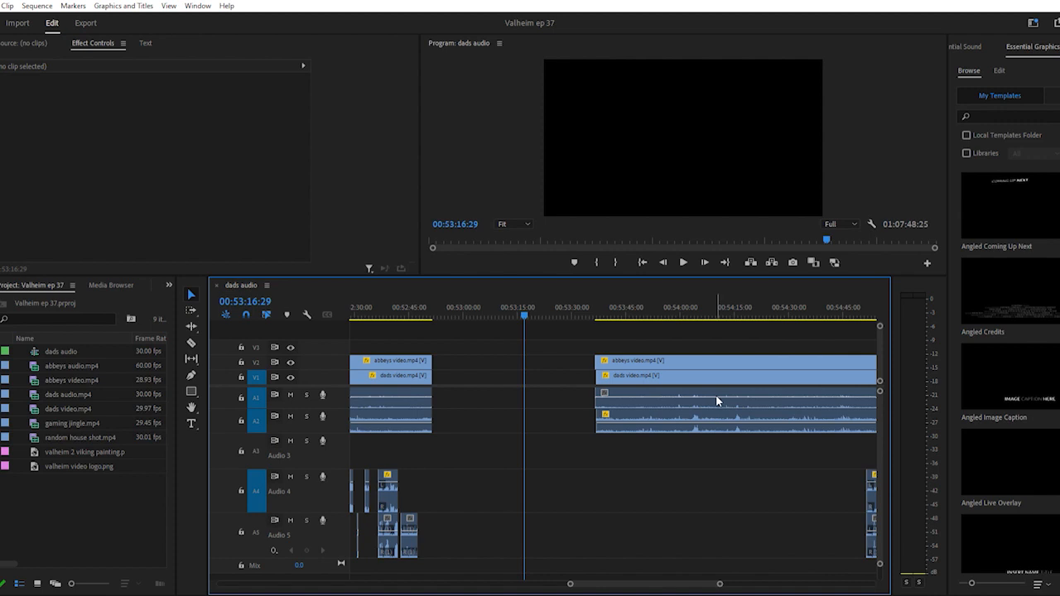
pyautogui.scroll(-2, 709, 410)
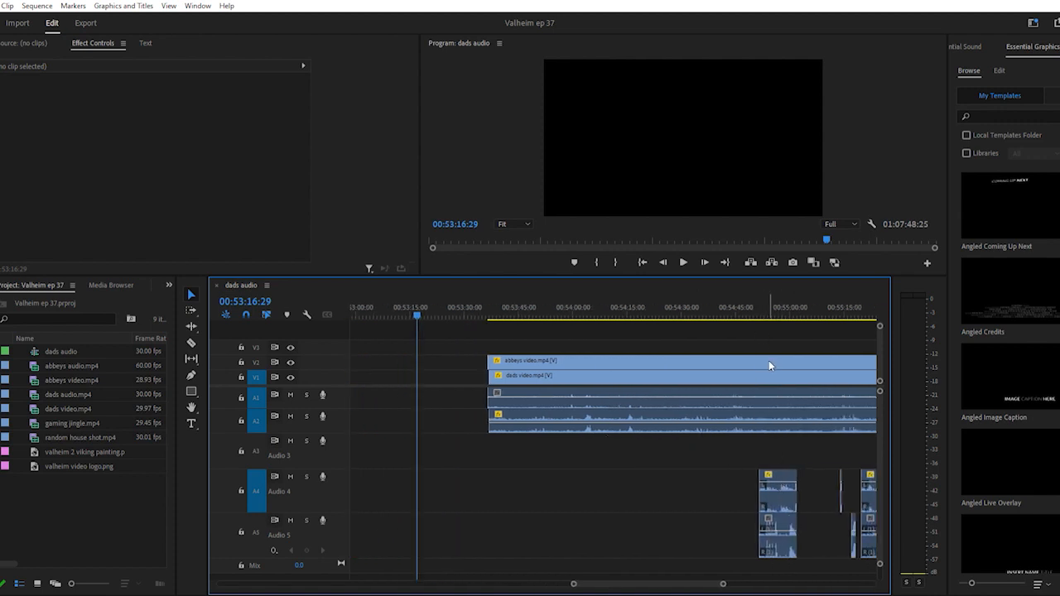
pyautogui.scroll(-2, 770, 418)
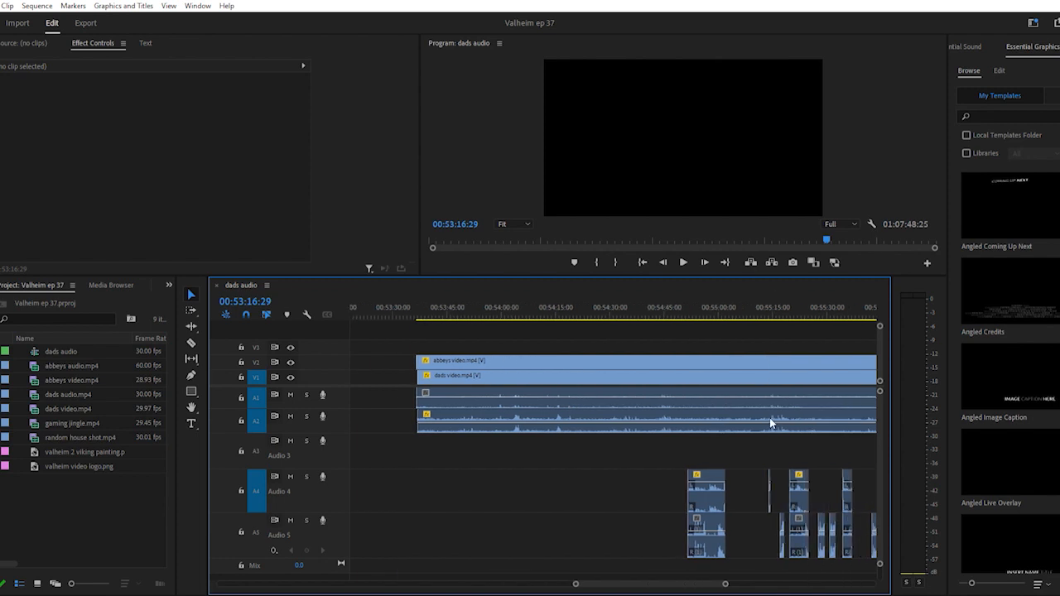
pyautogui.scroll(1, 704, 418)
pyautogui.scroll(-4, 645, 440)
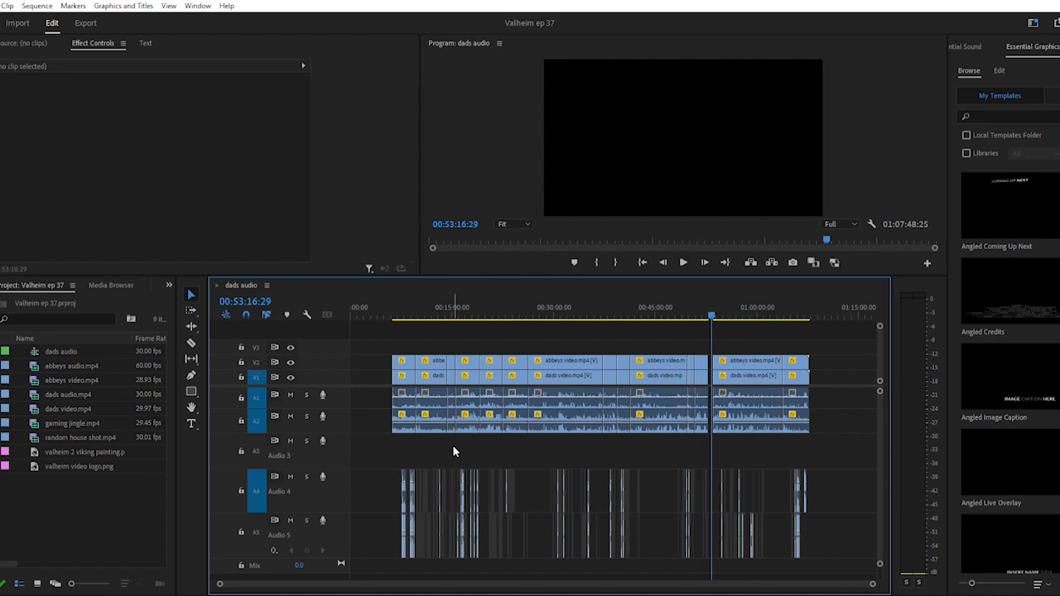
# Trim the starts of the first abbeys video and dads video clips to about 00:07:32, shortly before the first voice segments
pyautogui.click(414, 309)
pyautogui.press('=')
pyautogui.press('=')
pyautogui.press('=')
pyautogui.press('=')
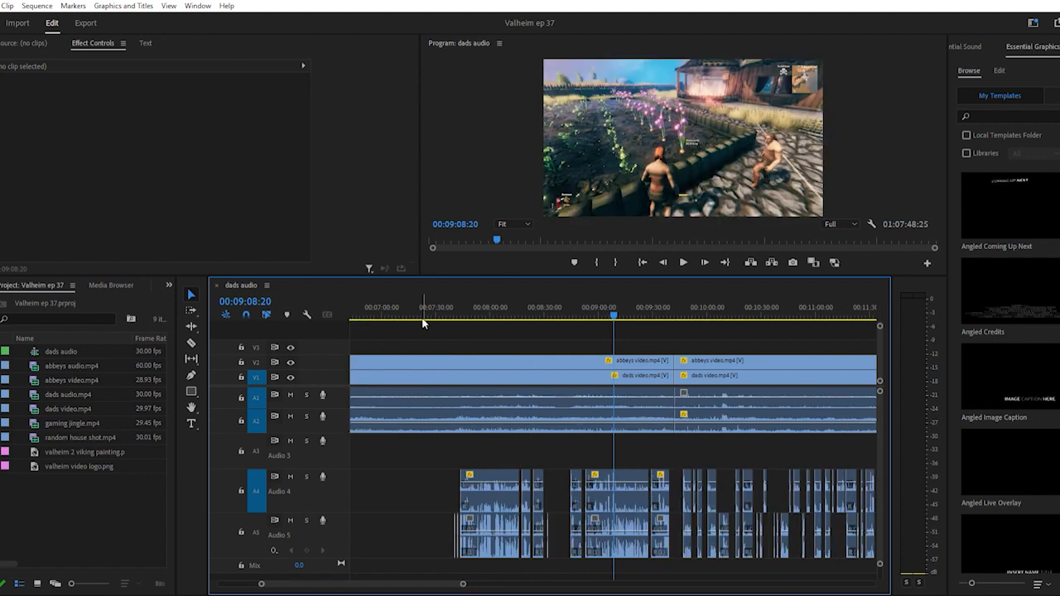
pyautogui.scroll(3, 465, 495)
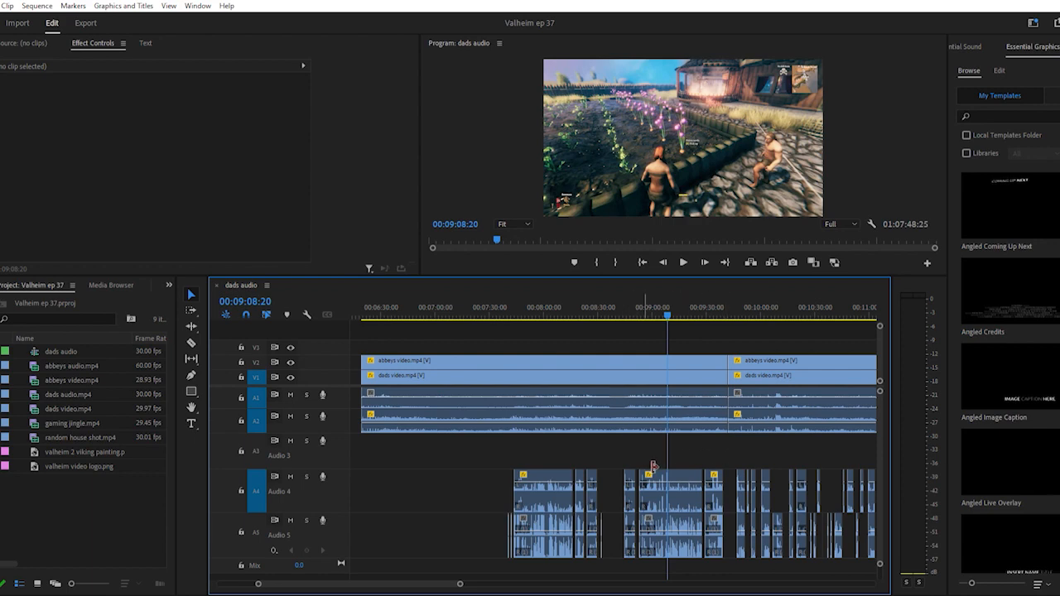
pyautogui.scroll(2, 597, 448)
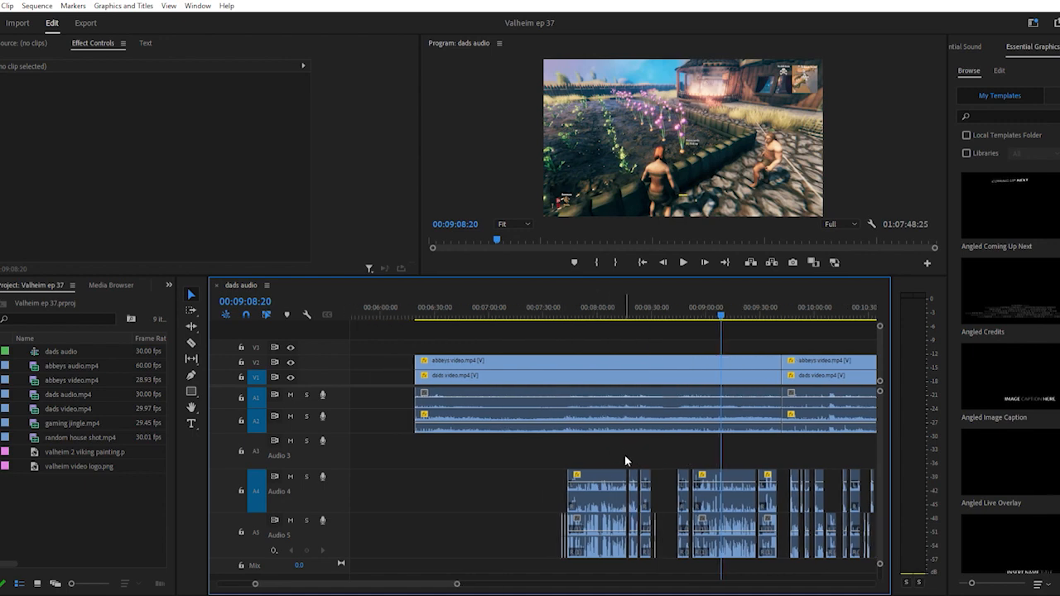
pyautogui.scroll(-2, 625, 455)
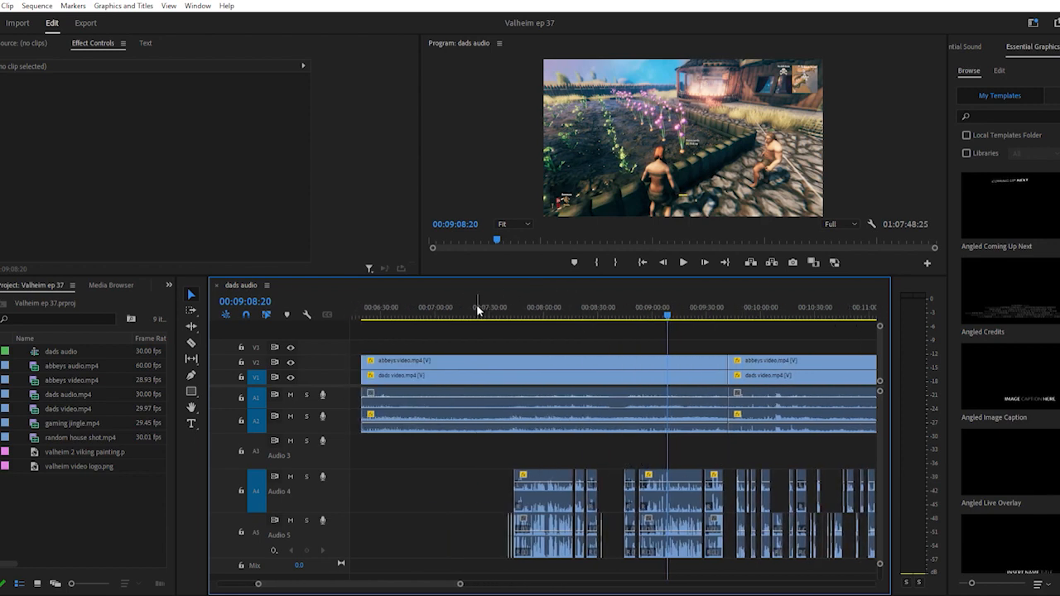
pyautogui.click(503, 308)
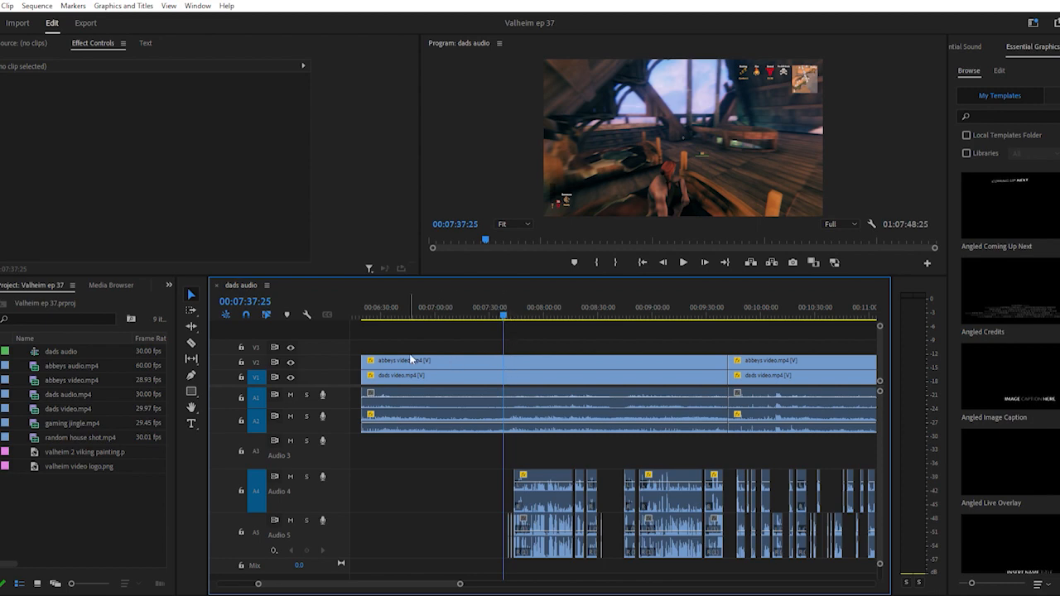
pyautogui.moveTo(368, 355); pyautogui.dragTo(471, 364)
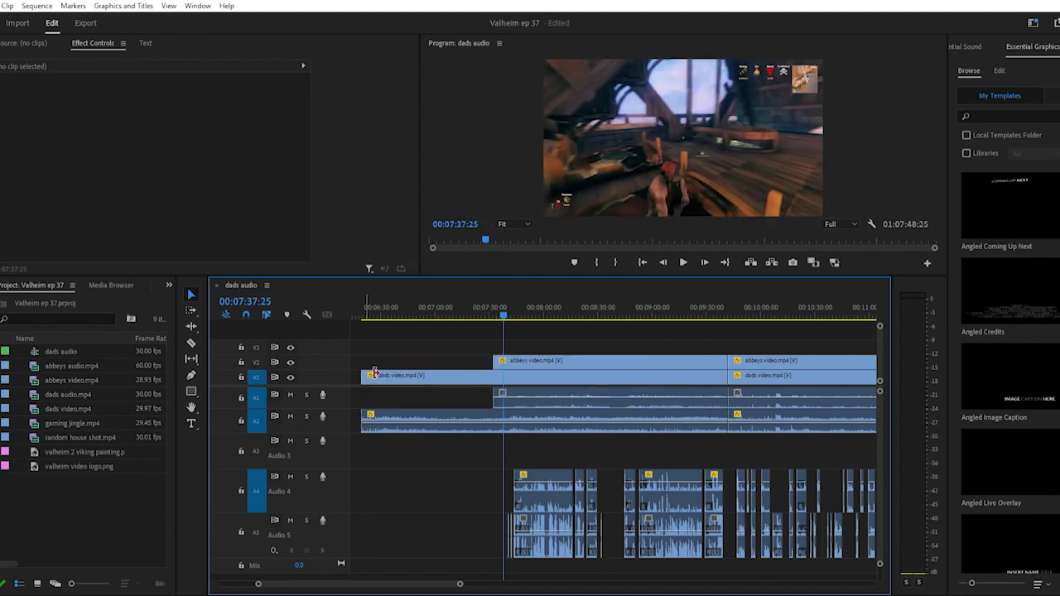
pyautogui.moveTo(374, 372); pyautogui.dragTo(497, 371)
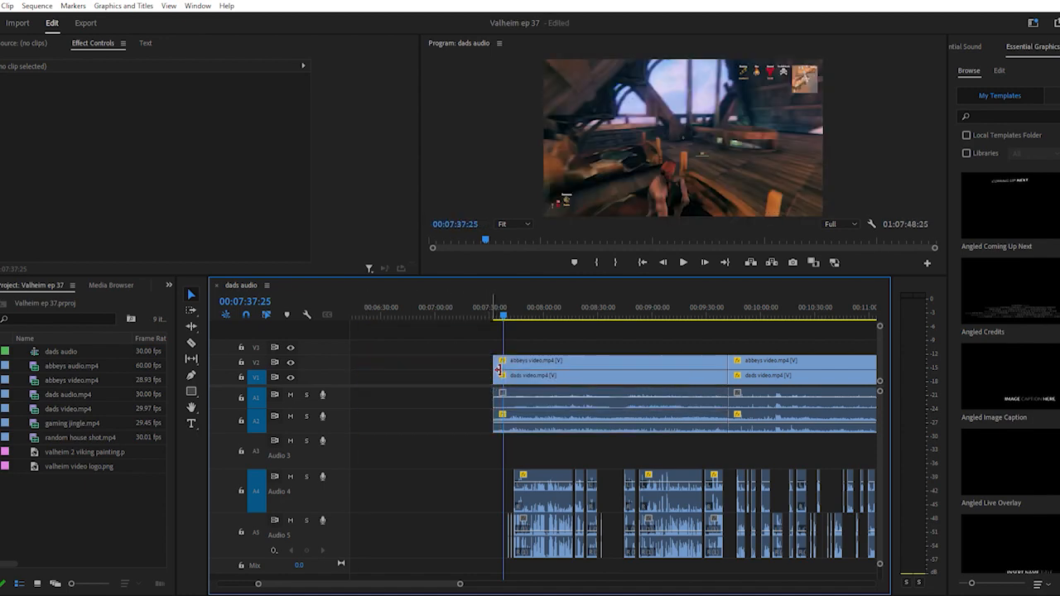
# Add random house shot.mp4 at the very start of the sequence, with video on V1 and audio on A2
pyautogui.press('-')
pyautogui.press('-')
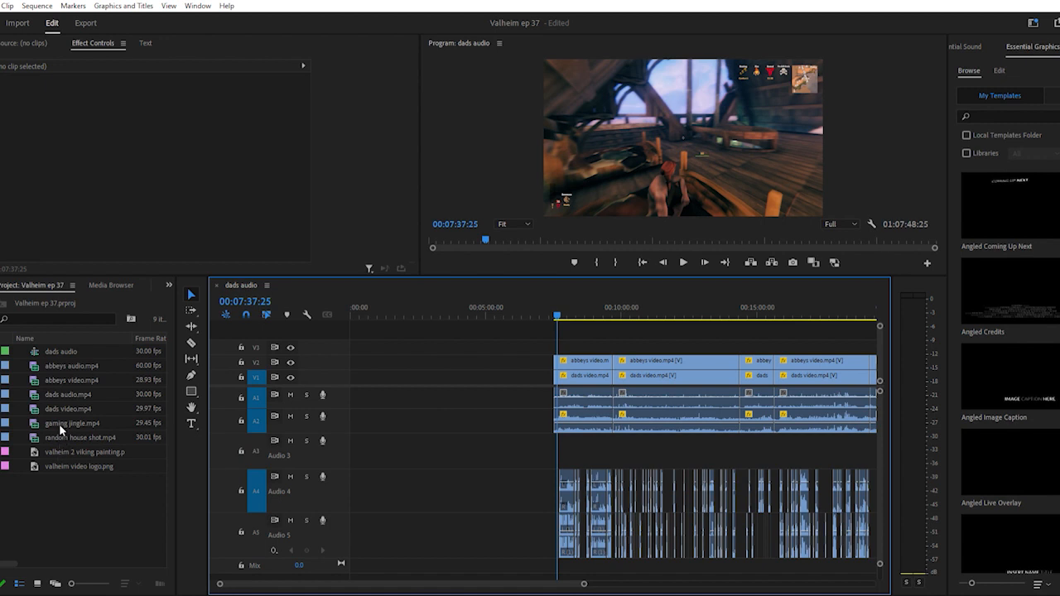
pyautogui.moveTo(60, 428); pyautogui.dragTo(361, 412)
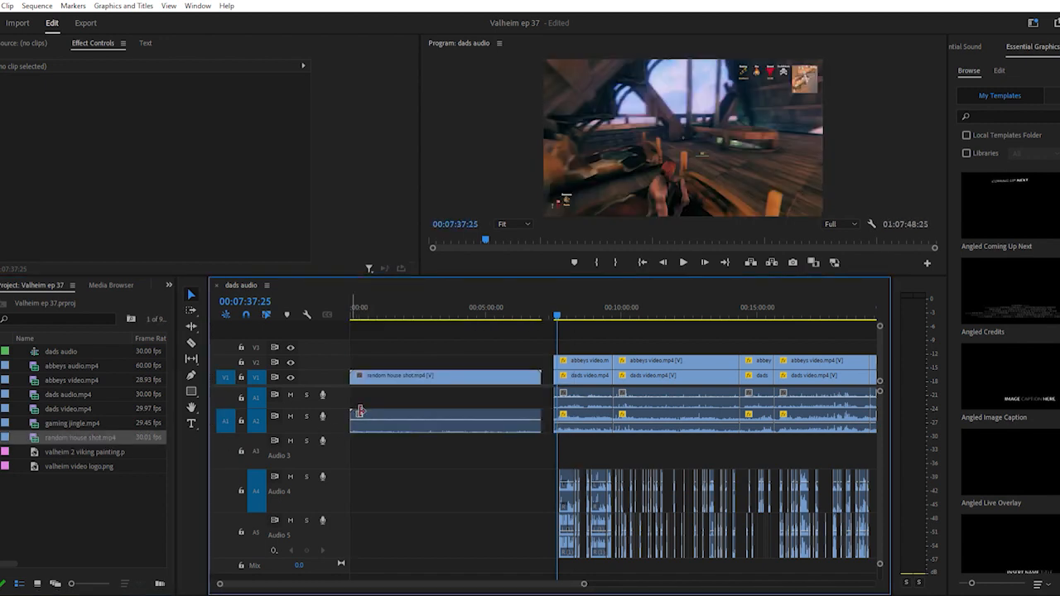
# Cut away the part of random house shot.mp4 before 00:06:17:06 and move the remaining piece to about 00:00:30 in the sequence
pyautogui.click(421, 300)
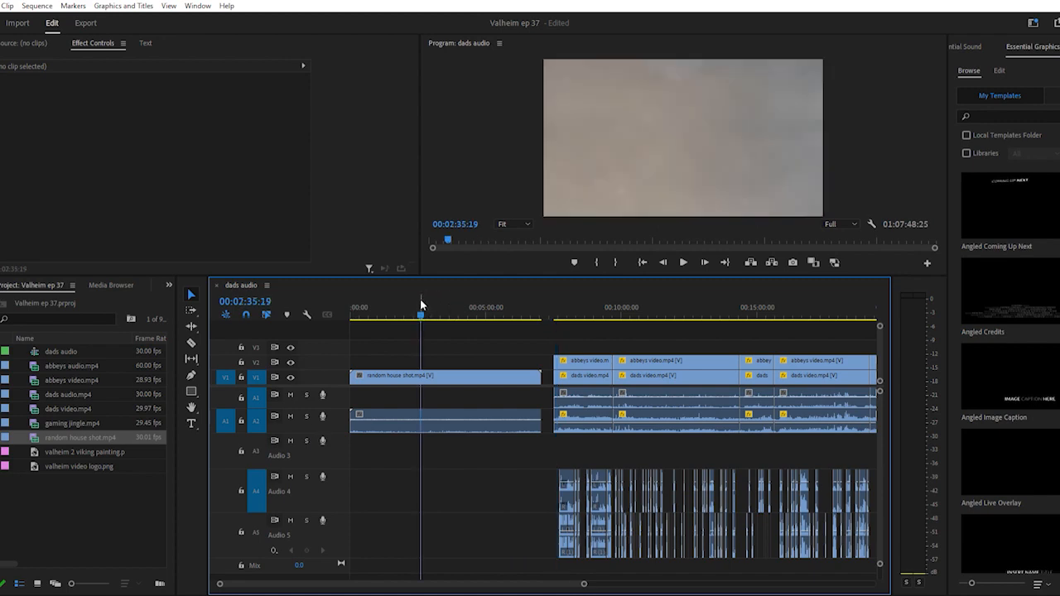
pyautogui.moveTo(421, 307); pyautogui.dragTo(514, 306)
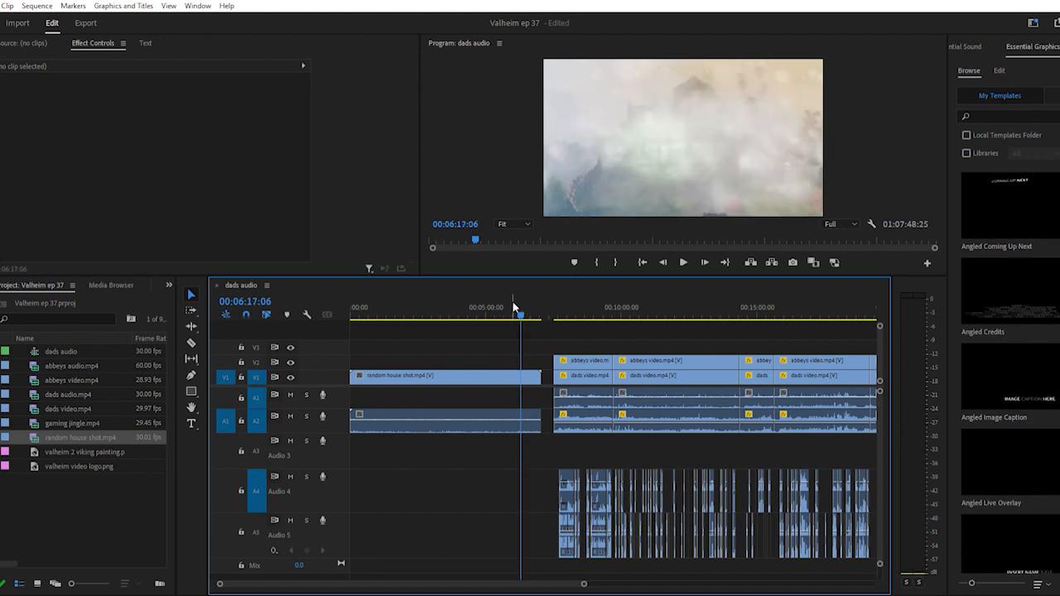
pyautogui.press('c')
pyautogui.click(527, 367)
pyautogui.click(495, 367)
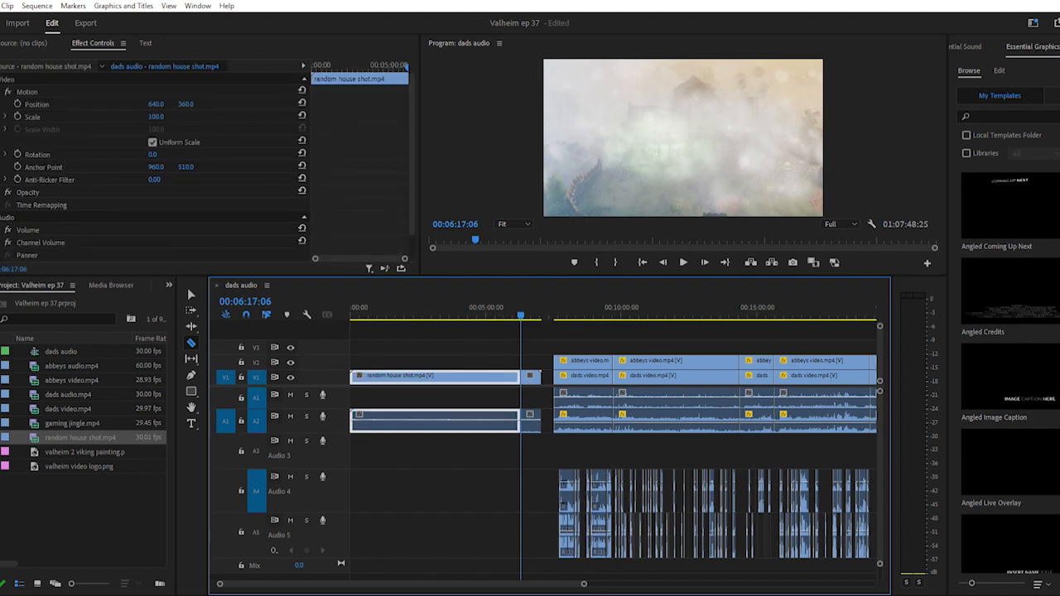
pyautogui.press('Delete')
pyautogui.press('v')
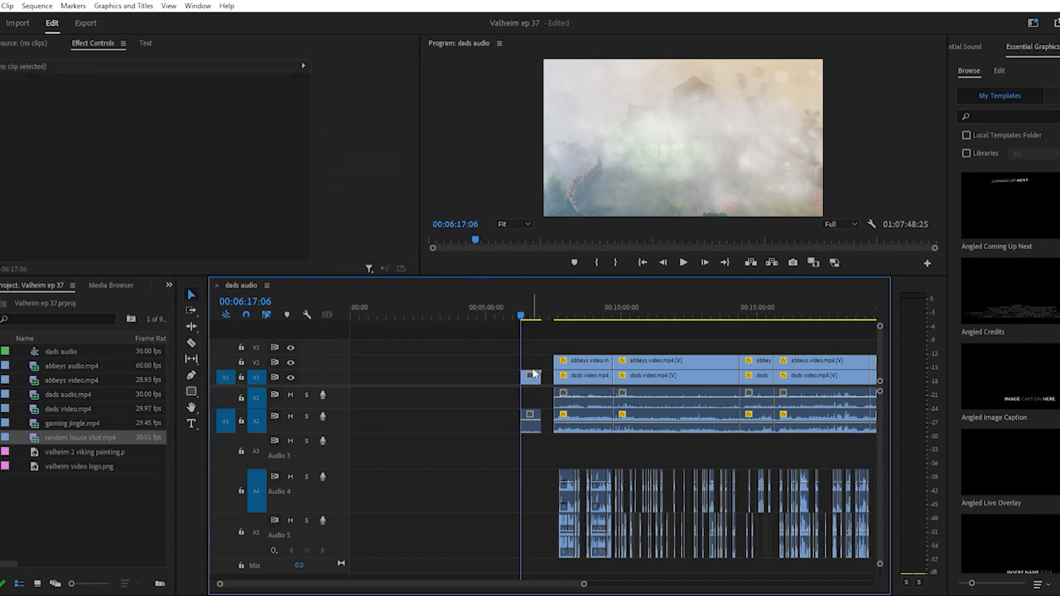
pyautogui.moveTo(534, 375); pyautogui.dragTo(376, 370)
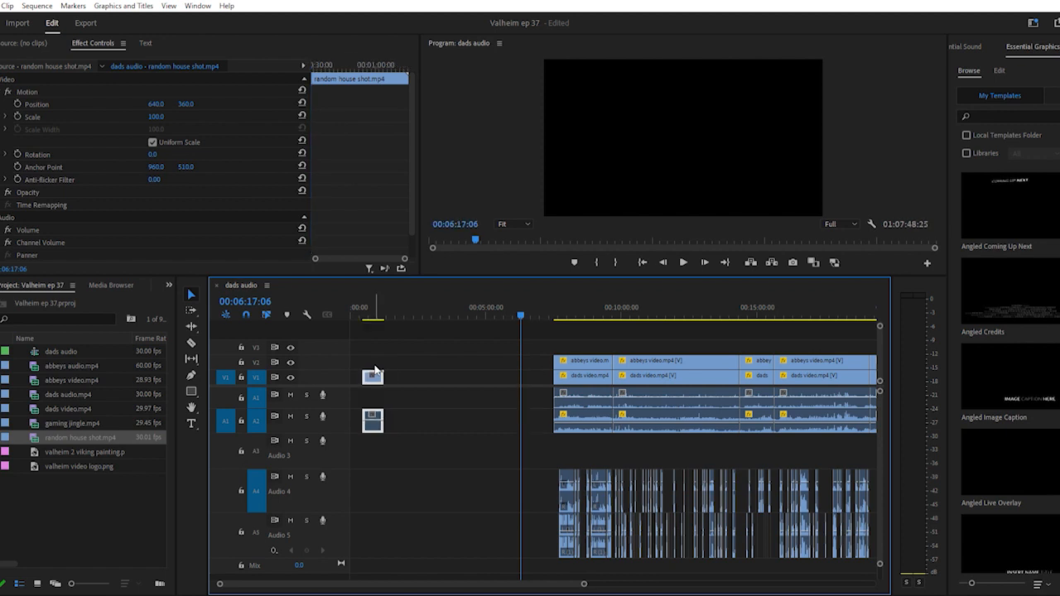
# Examine the start of the gameplay clips from 00:07:33:21 and play the first short voice segments on Audio 5 at about 00:07:40
pyautogui.click(557, 305)
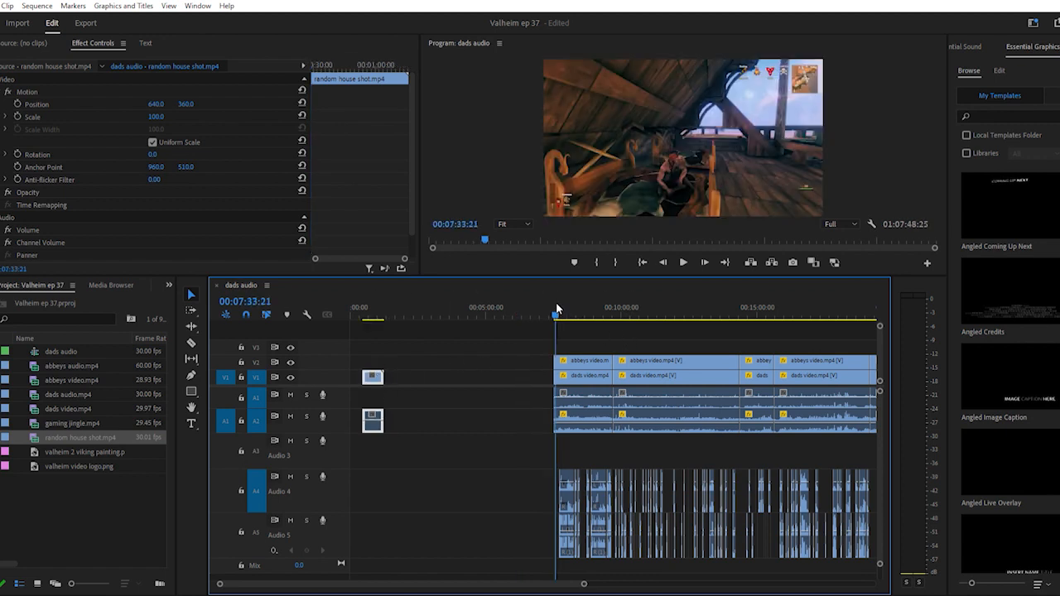
pyautogui.press('=')
pyautogui.press('=')
pyautogui.press('=')
pyautogui.press('=')
pyautogui.press('=')
pyautogui.hscroll(3, 642, 464)
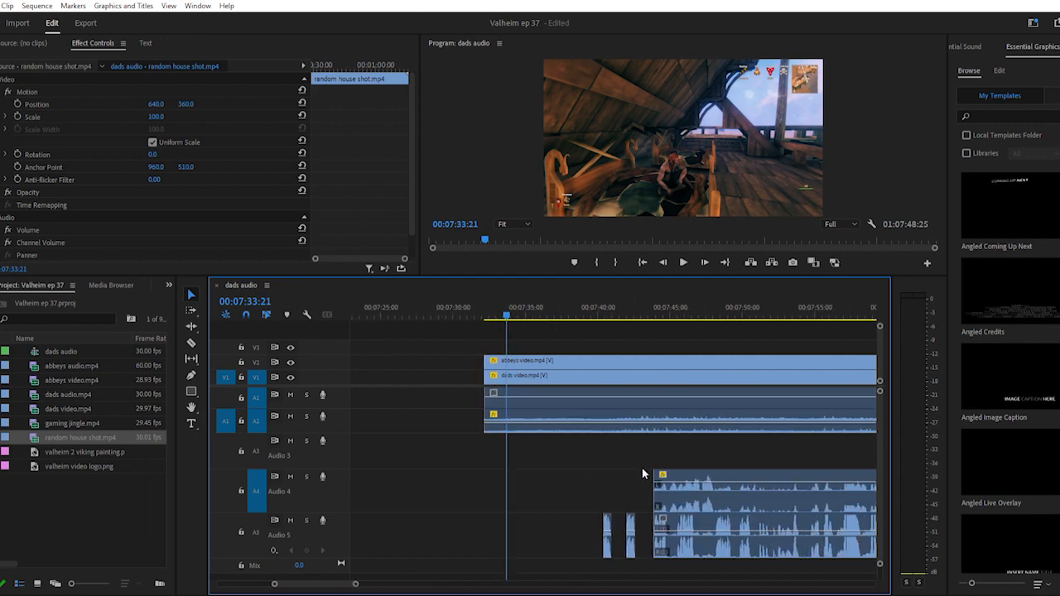
pyautogui.click(603, 306)
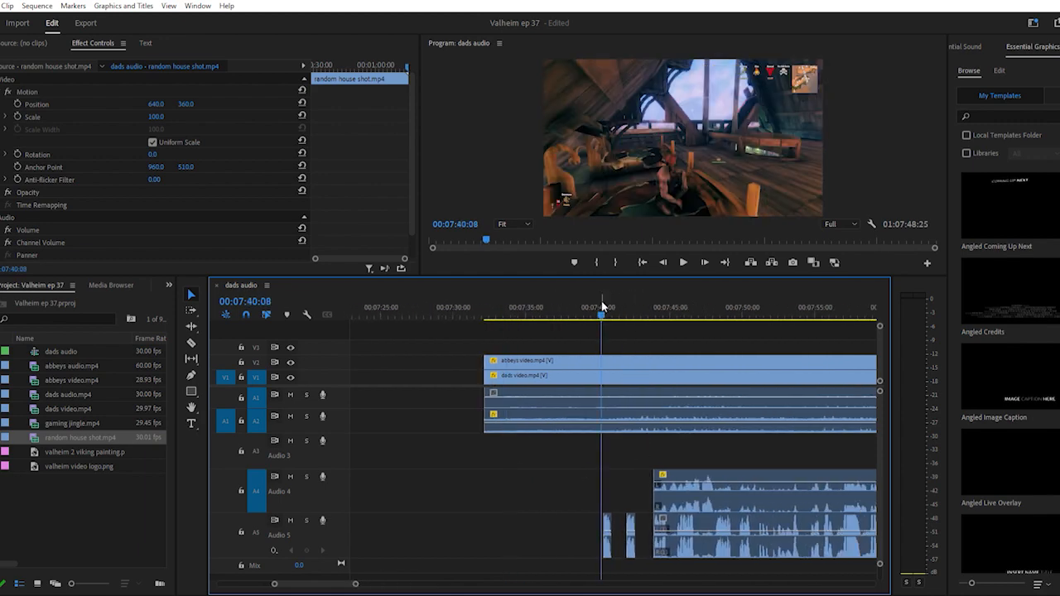
pyautogui.press('space')
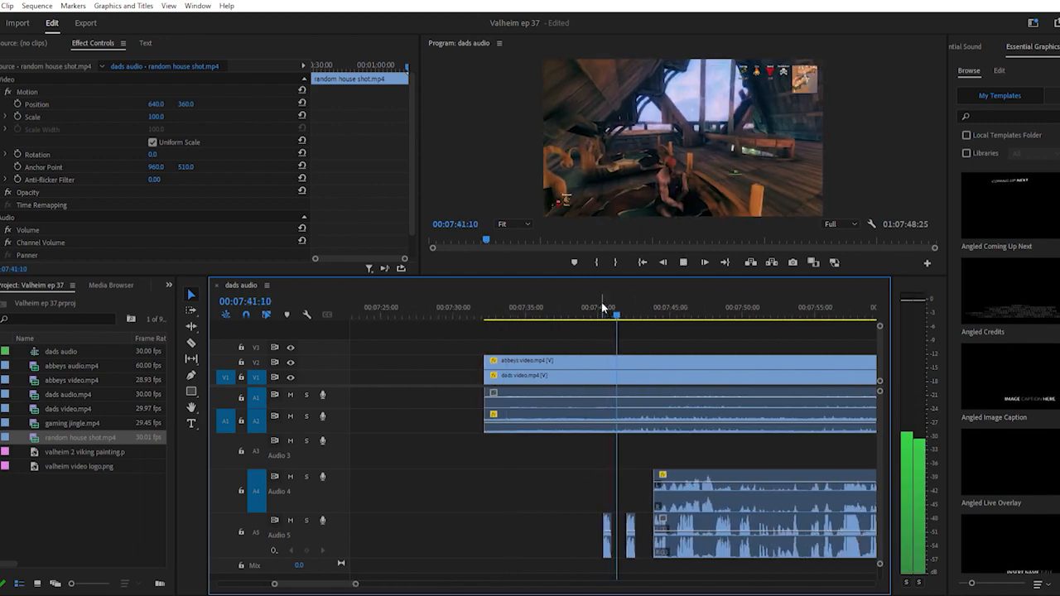
pyautogui.hscroll(2, 546, 446)
pyautogui.hscroll(-3, 549, 410)
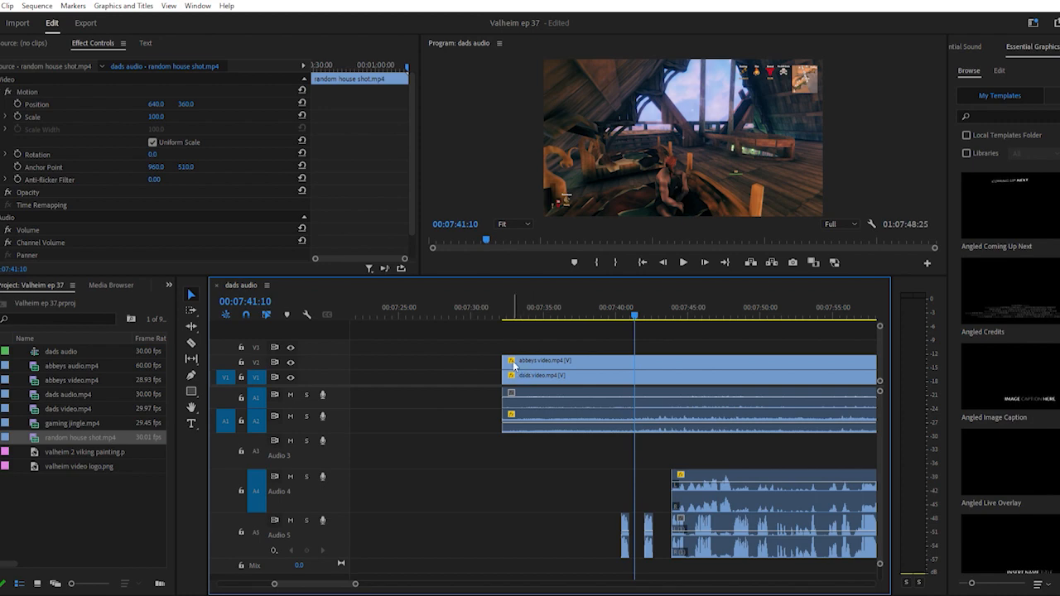
# Play abbeys video from 00:07:43:22, where the first long voice segment on Audio 4 begins
pyautogui.hscroll(2, 652, 446)
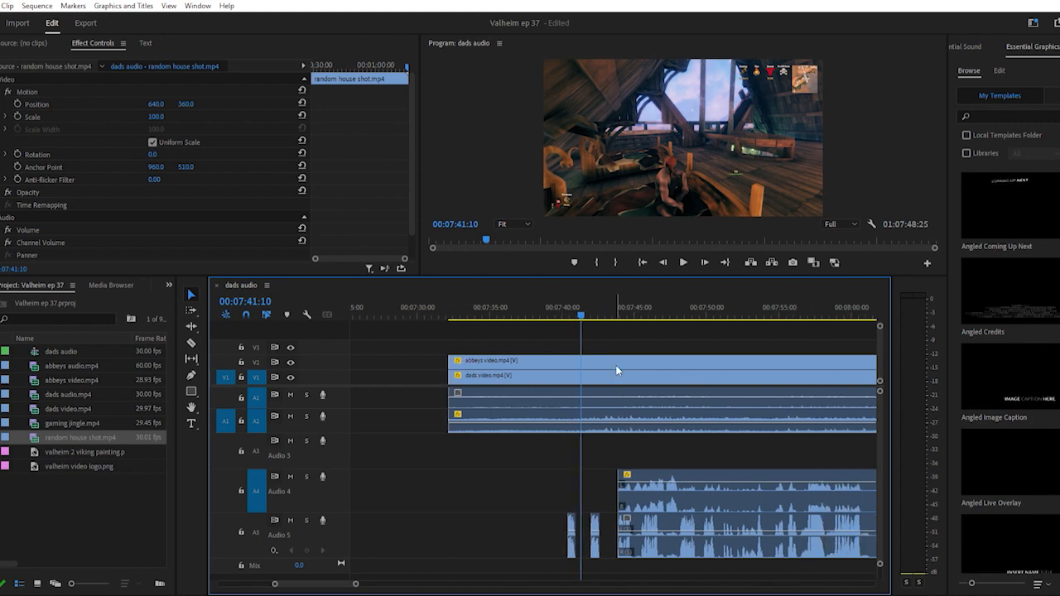
pyautogui.click(618, 307)
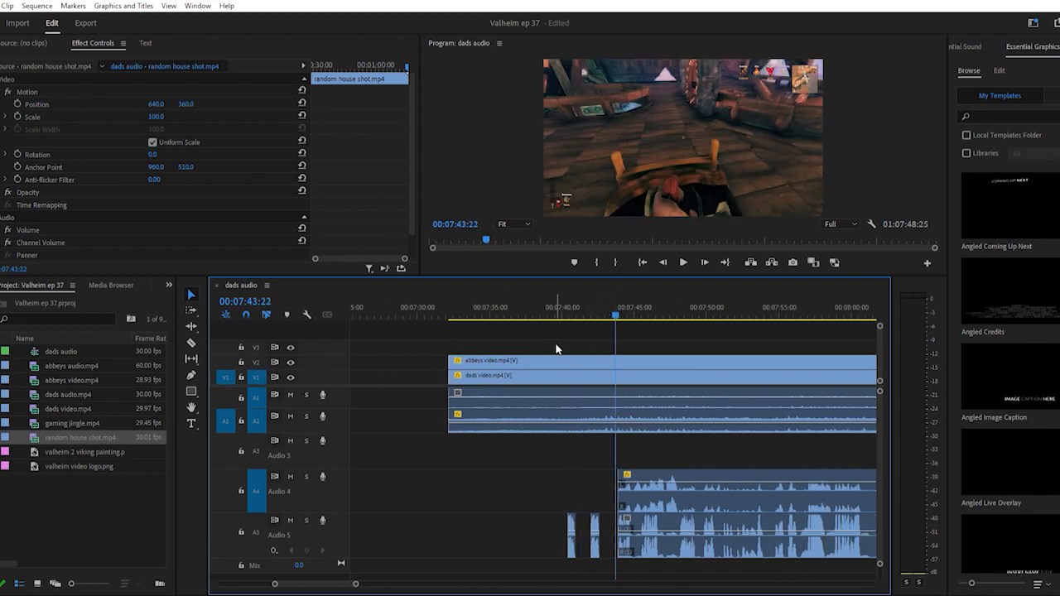
pyautogui.press('space')
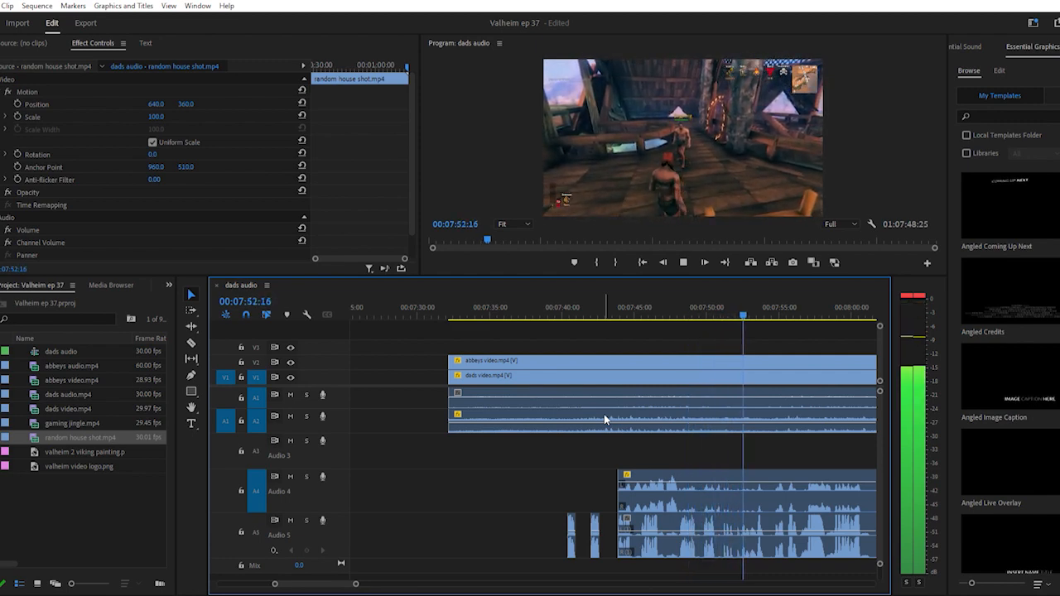
pyautogui.press('space')
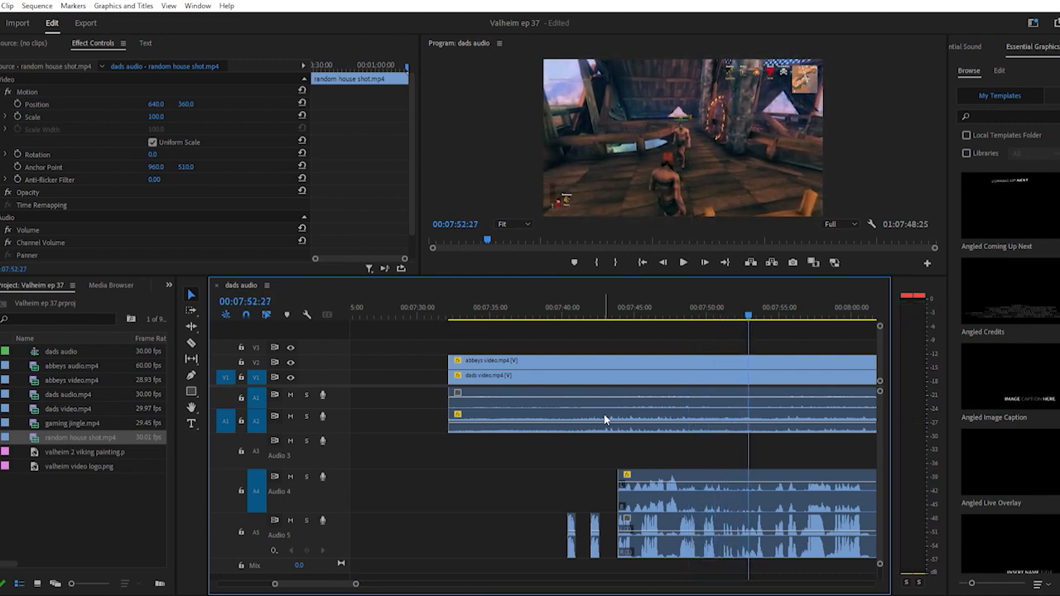
# Hide video track V2 and play the same passage of dads video to about 00:07:52
pyautogui.click(290, 362)
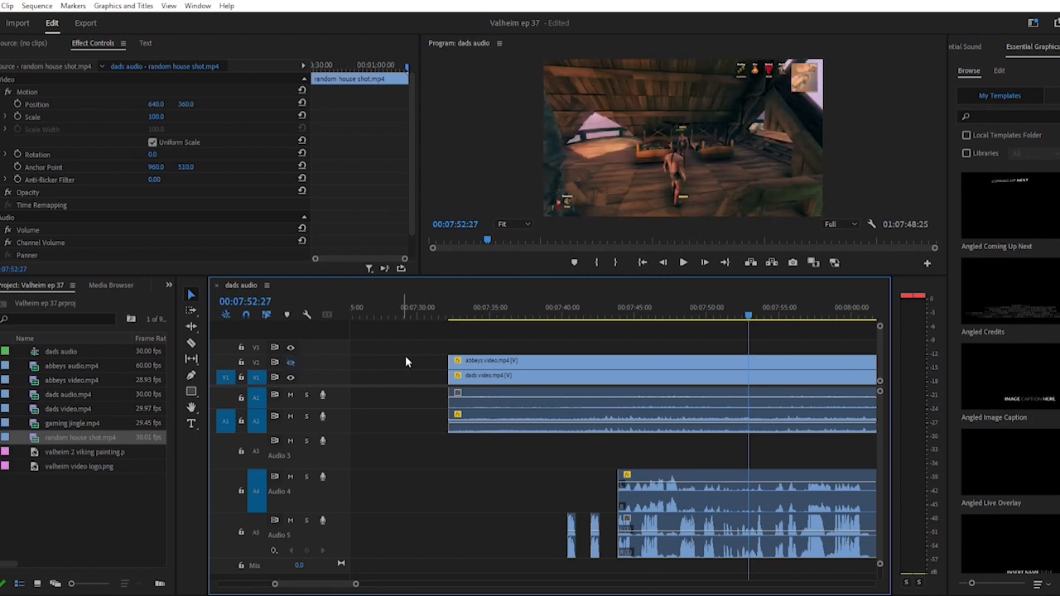
pyautogui.click(610, 301)
pyautogui.press('space')
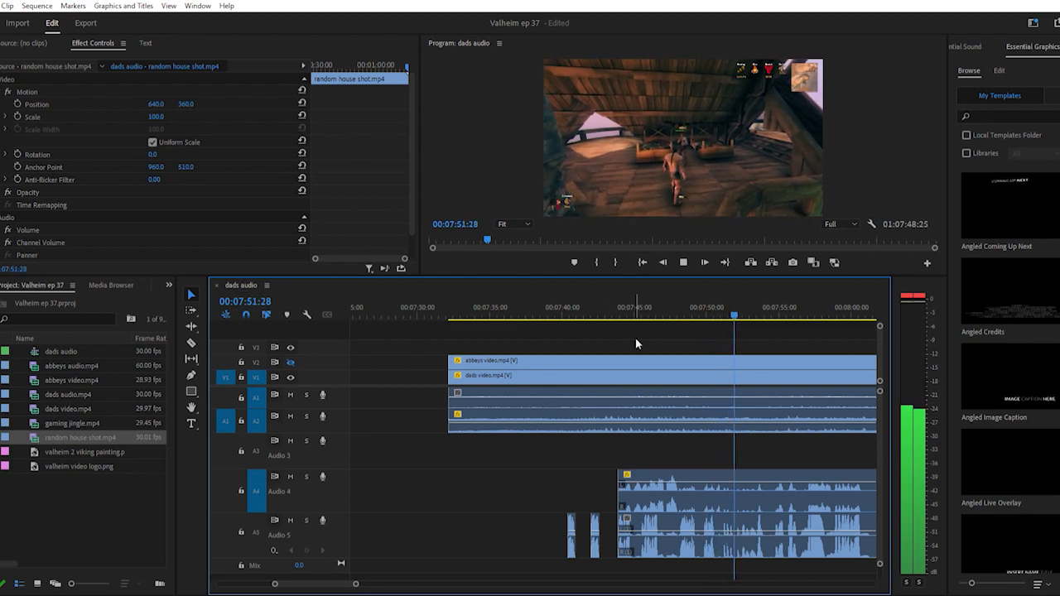
pyautogui.press('space')
# Scrub through the opening to 00:08:20:27 and trim the start of the first dads video clip to about 00:07:53
pyautogui.scroll(-5, 651, 437)
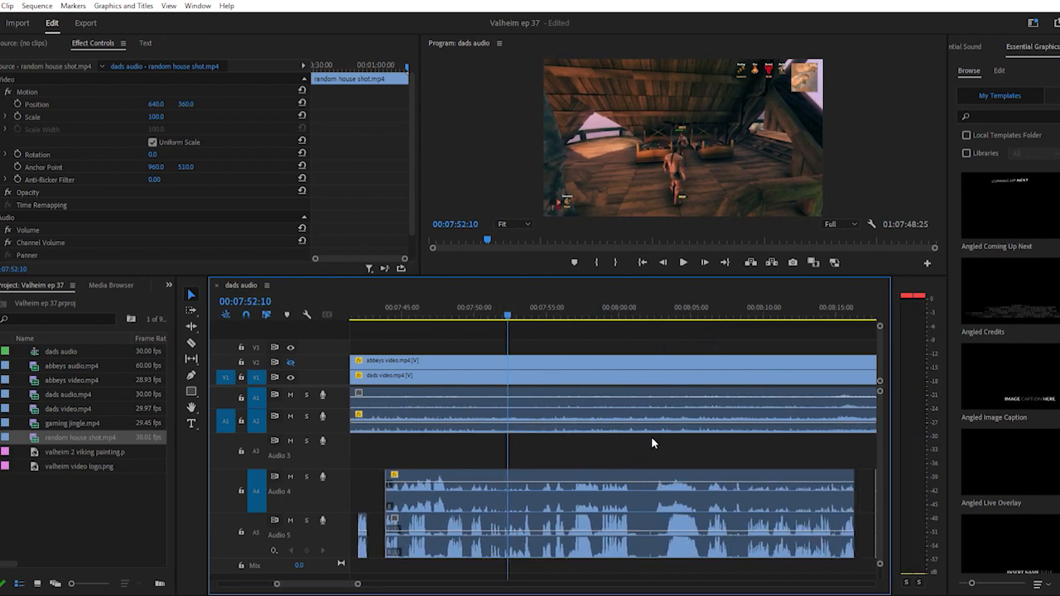
pyautogui.scroll(-1, 652, 439)
pyautogui.press('-')
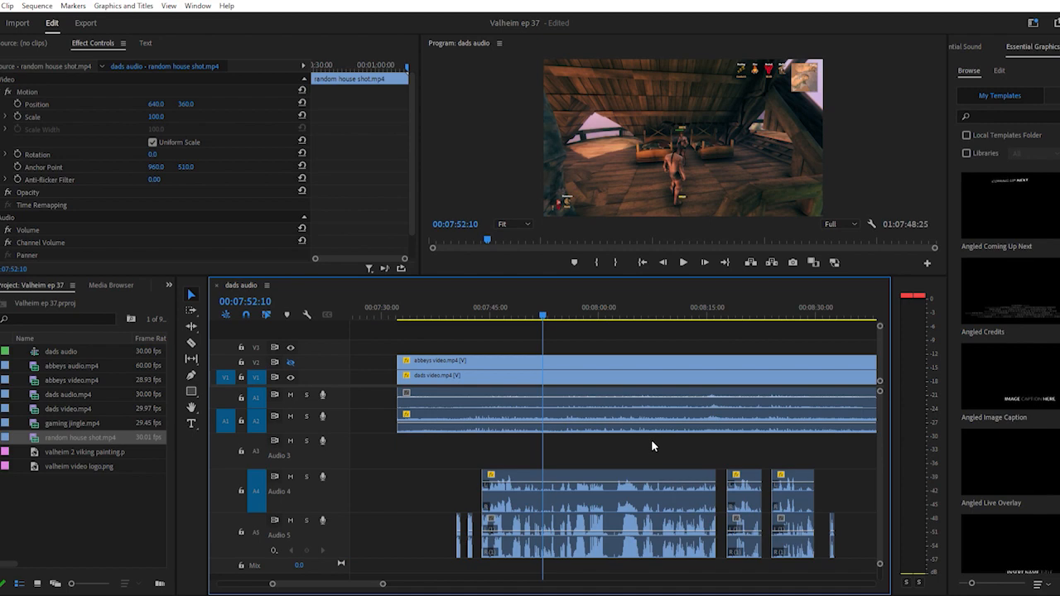
pyautogui.click(625, 308)
pyautogui.moveTo(625, 308); pyautogui.dragTo(749, 328)
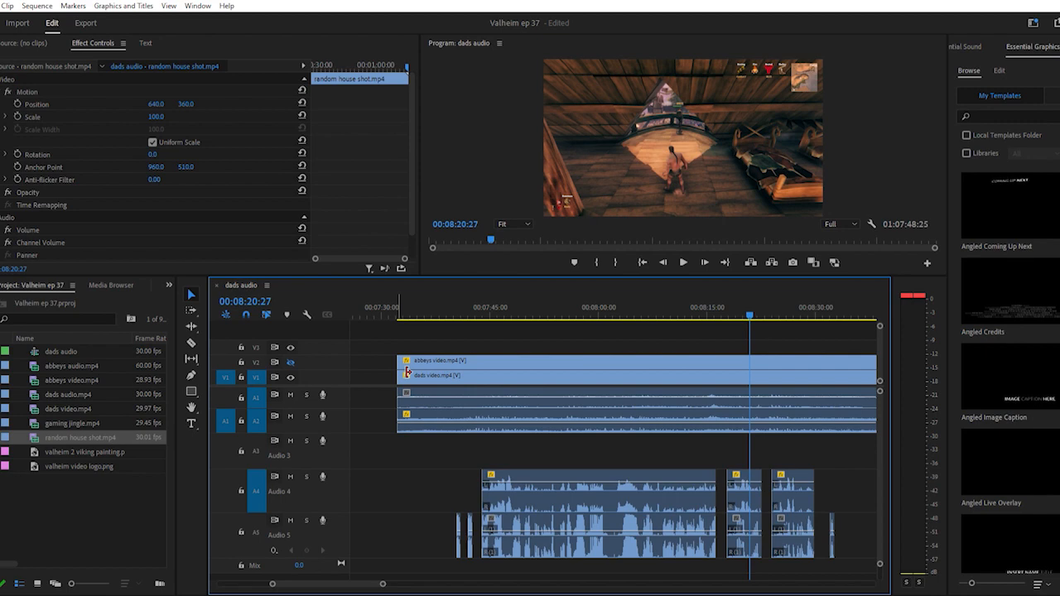
pyautogui.moveTo(407, 373); pyautogui.dragTo(552, 377)
# Trim the start of the first abbeys video clip to just before the first long voice segment on Audio 4, at about 00:07:44
pyautogui.click(474, 312)
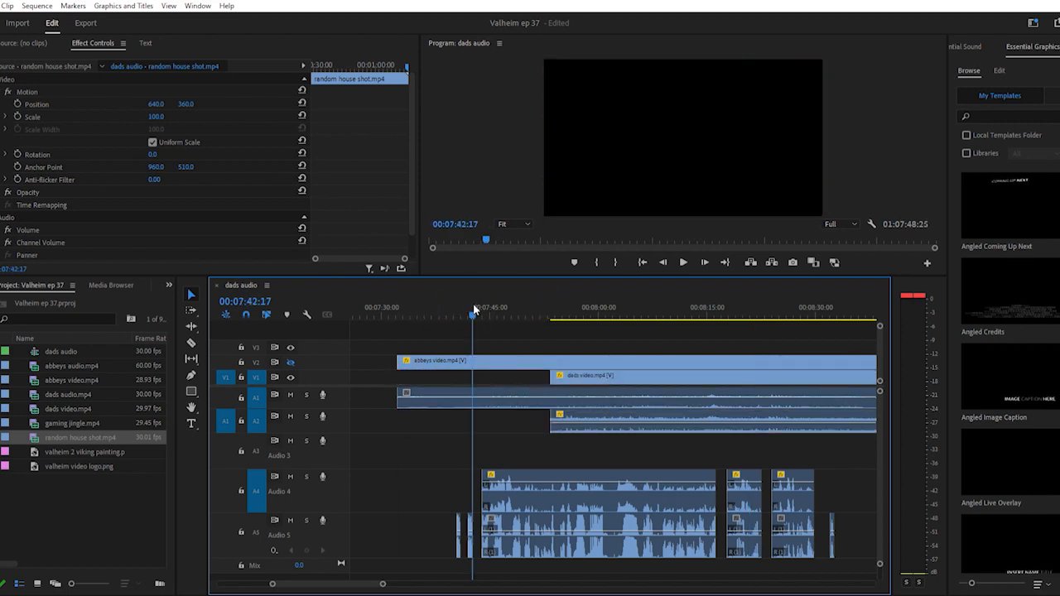
pyautogui.moveTo(401, 361); pyautogui.dragTo(490, 365)
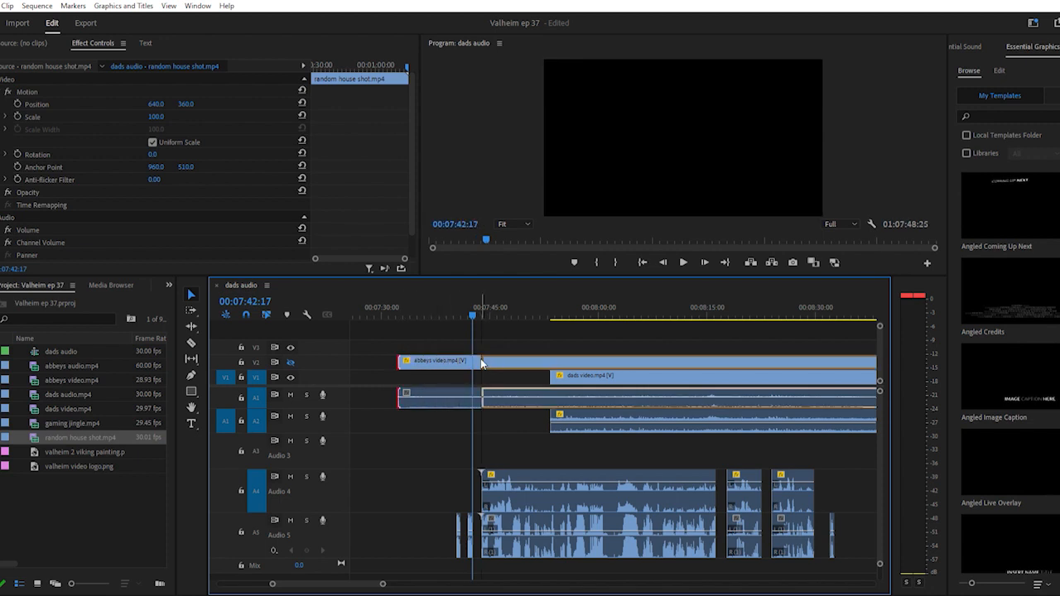
pyautogui.click(479, 308)
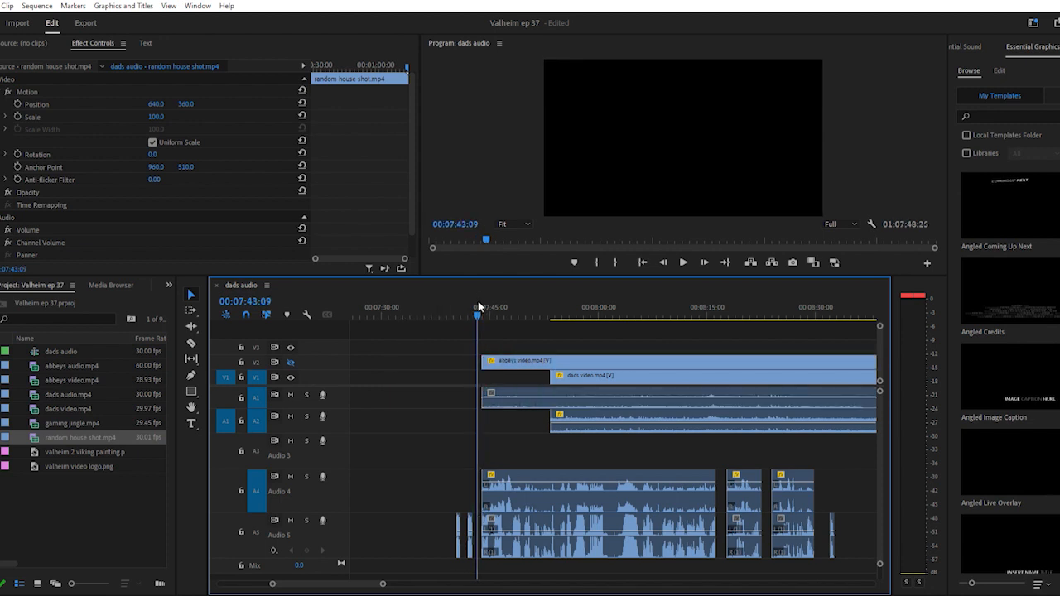
pyautogui.press('=')
pyautogui.press('=')
pyautogui.press('=')
pyautogui.scroll(-5, 631, 451)
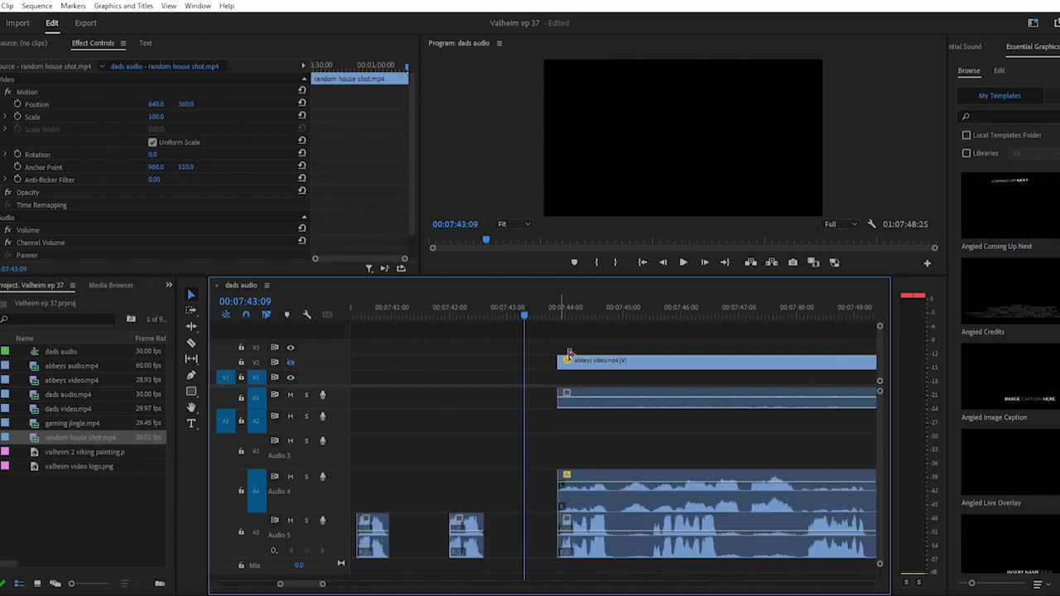
pyautogui.moveTo(570, 354); pyautogui.dragTo(555, 357)
# Make video track V2 visible again and play the new opening from 00:07:43:20
pyautogui.click(546, 306)
pyautogui.scroll(-3, 521, 371)
pyautogui.press('space')
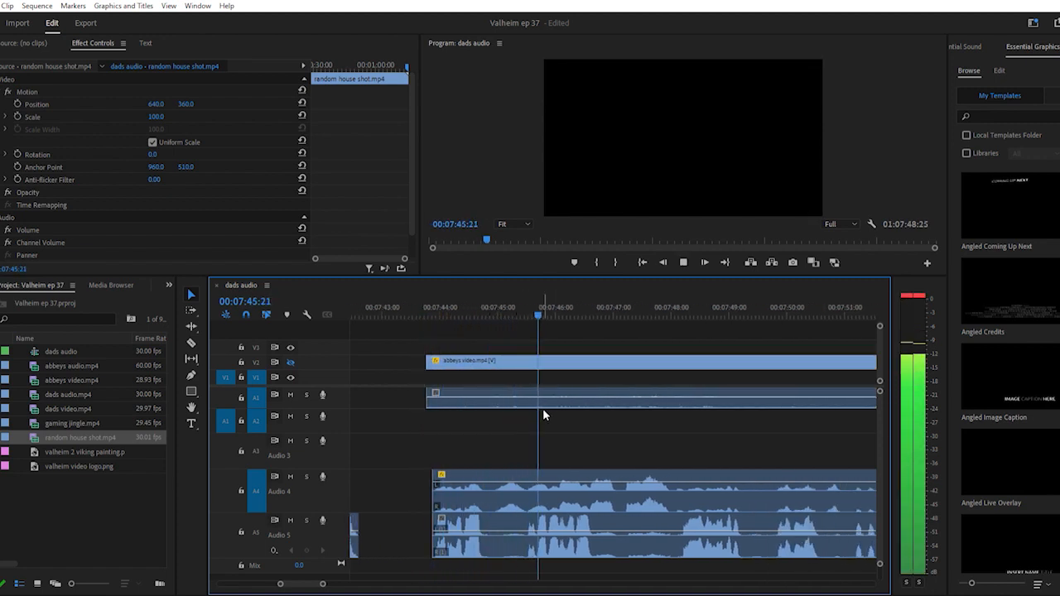
pyautogui.press('space')
pyautogui.click(290, 361)
pyautogui.click(420, 307)
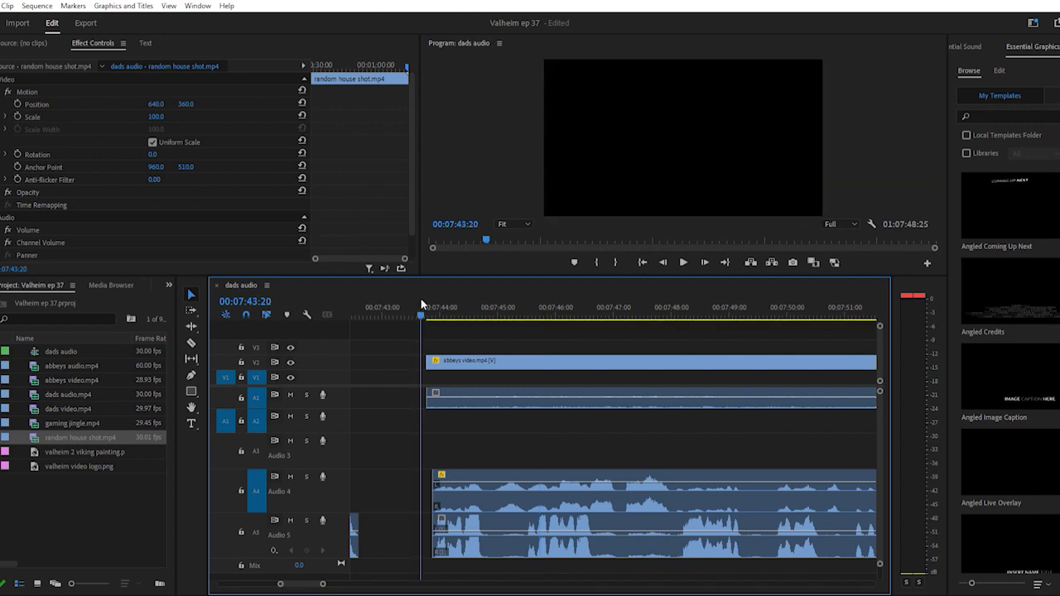
pyautogui.press('space')
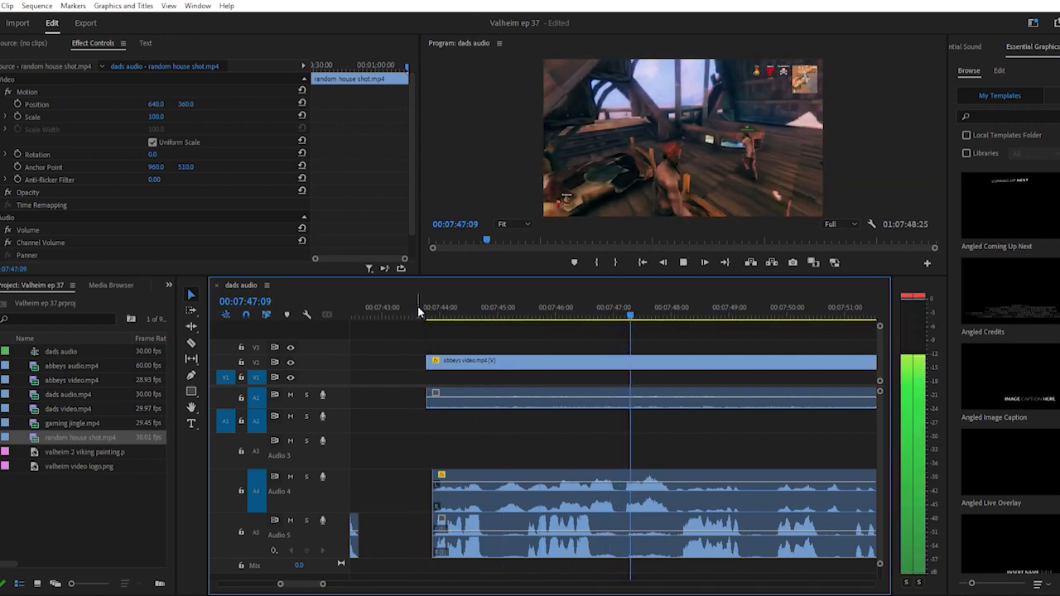
pyautogui.press('space')
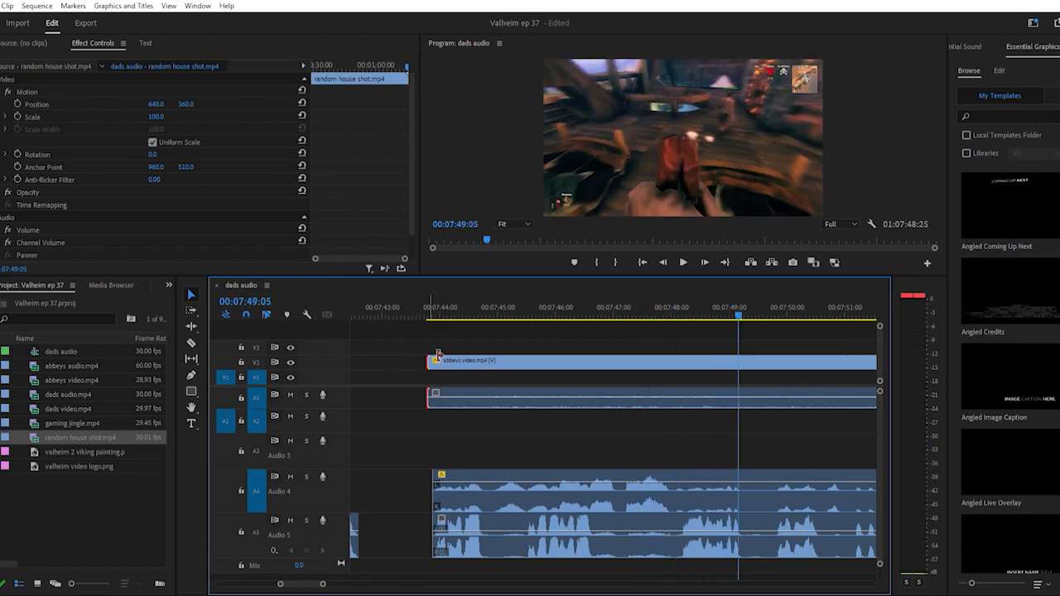
# Extend the start of the first abbeys video clip slightly earlier, to about 00:07:43:20, and play the opening
pyautogui.moveTo(438, 356); pyautogui.dragTo(422, 362)
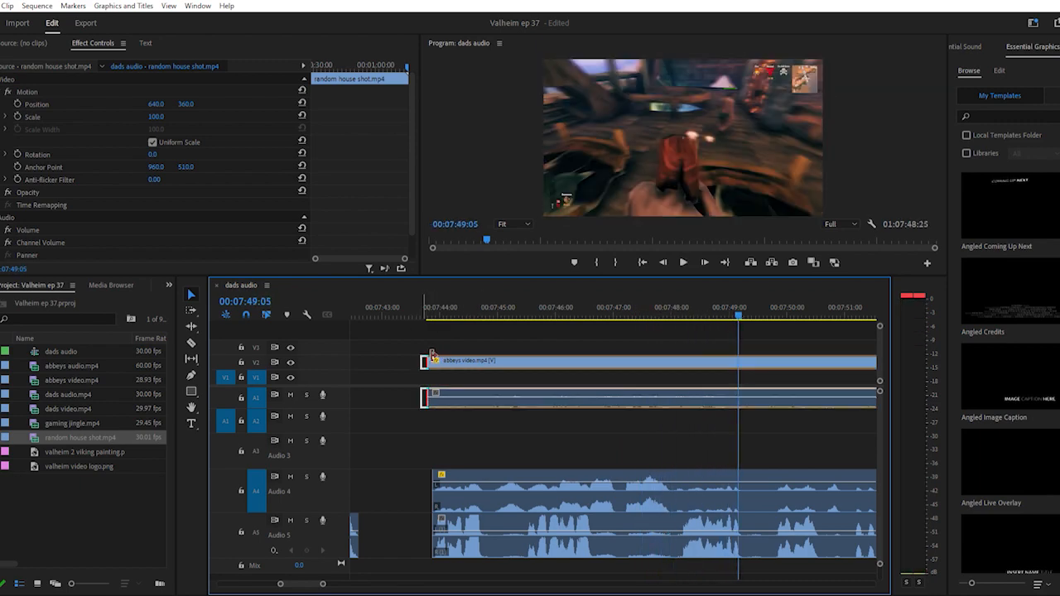
pyautogui.click(417, 307)
pyautogui.press('space')
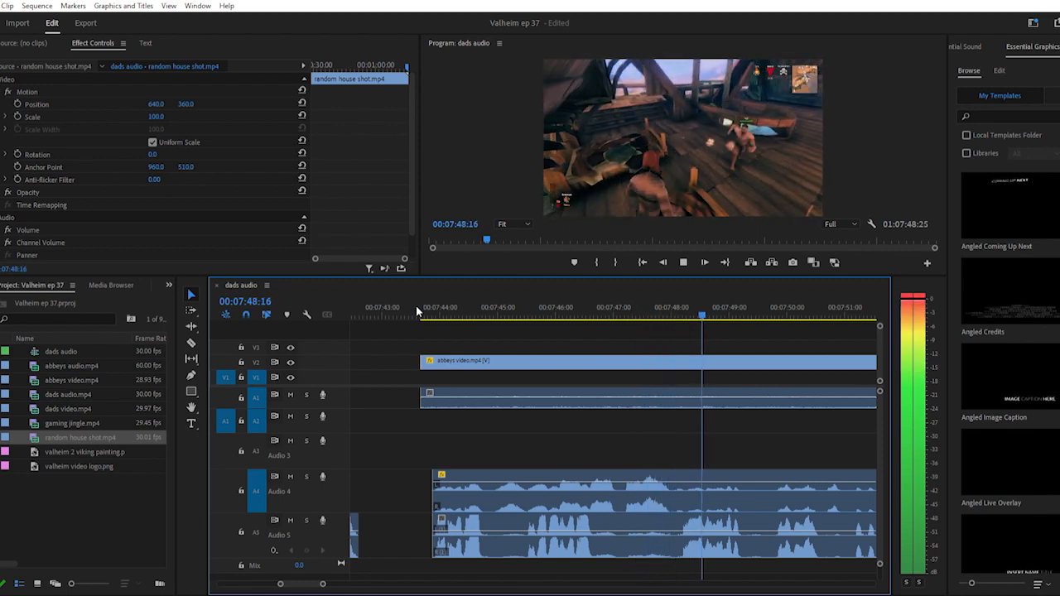
pyautogui.press('space')
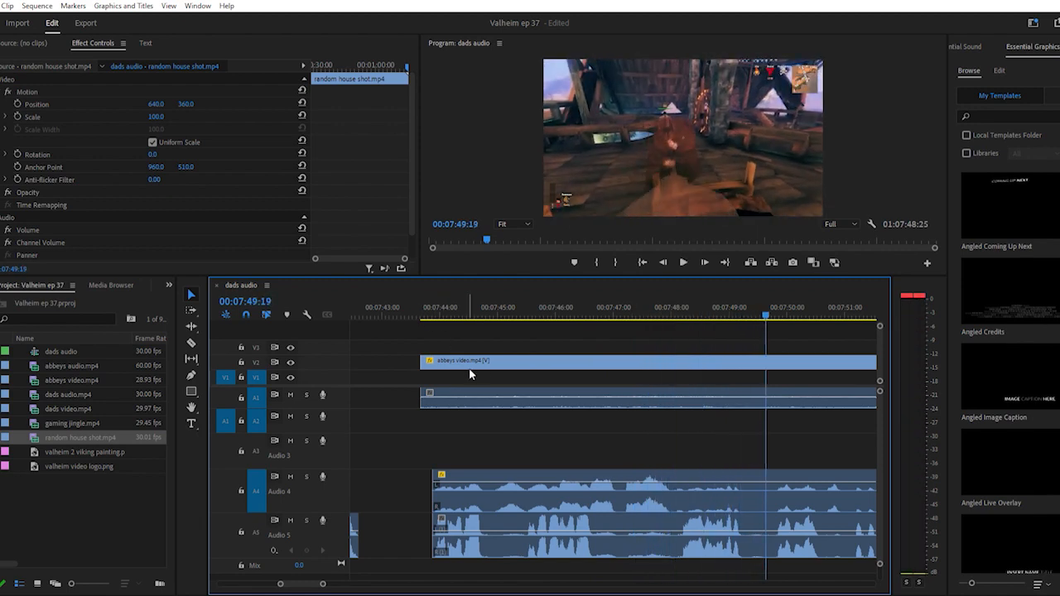
# Trim the start of the first dads video clip further, to about 00:07:58
pyautogui.hscroll(1, 543, 411)
pyautogui.hscroll(2, 545, 413)
pyautogui.press('-')
pyautogui.press('-')
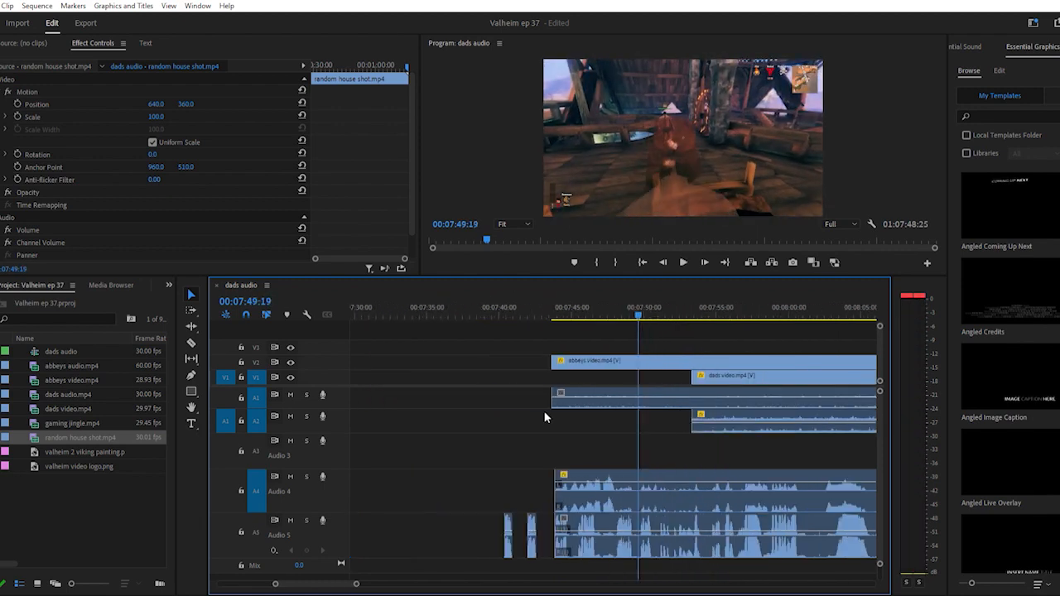
pyautogui.hscroll(4, 583, 424)
pyautogui.hscroll(1, 580, 422)
pyautogui.hscroll(4, 487, 461)
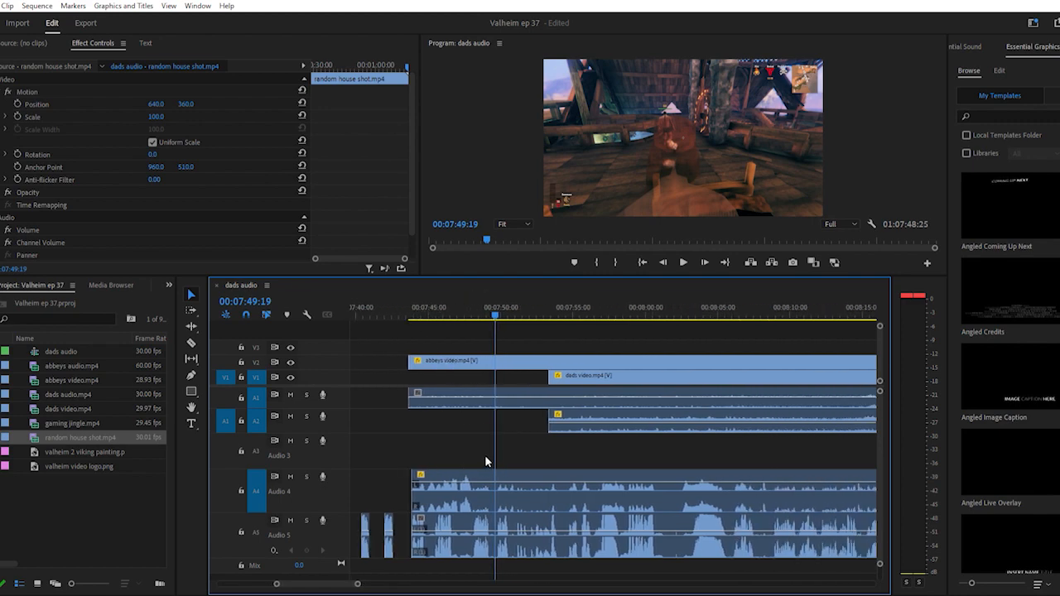
pyautogui.press('-')
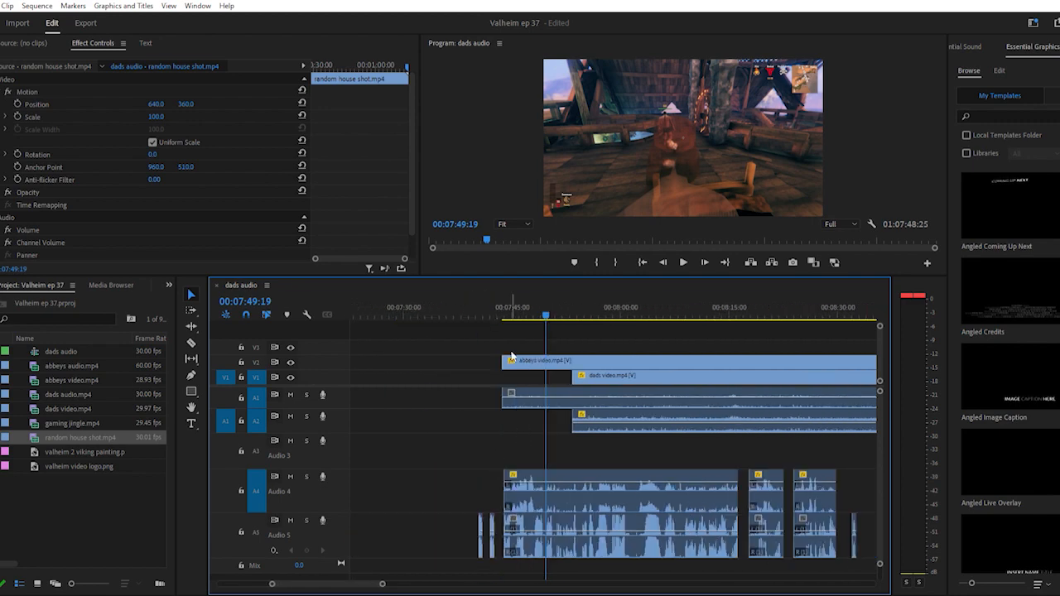
pyautogui.moveTo(583, 369); pyautogui.dragTo(617, 373)
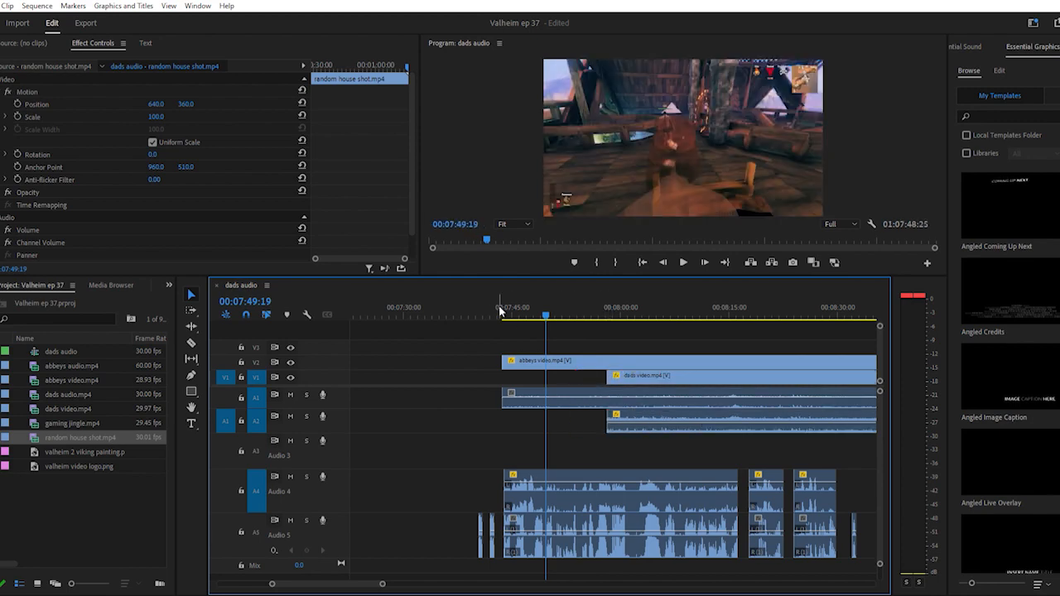
# Play the opening from just before the abbeys video clip past the start of dads video, to 00:08:05:19
pyautogui.click(498, 309)
pyautogui.press('space')
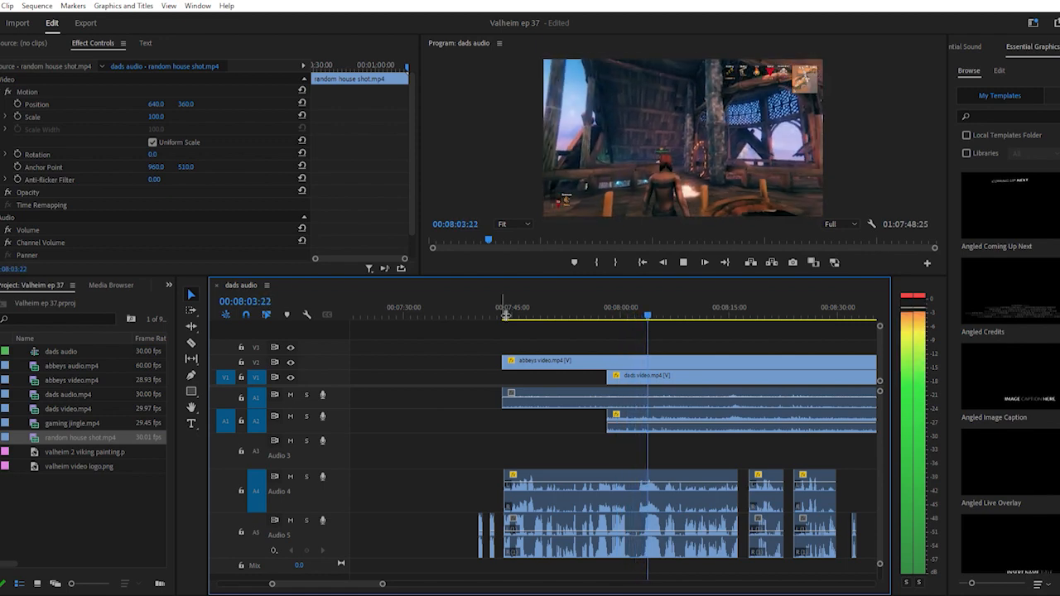
pyautogui.press('space')
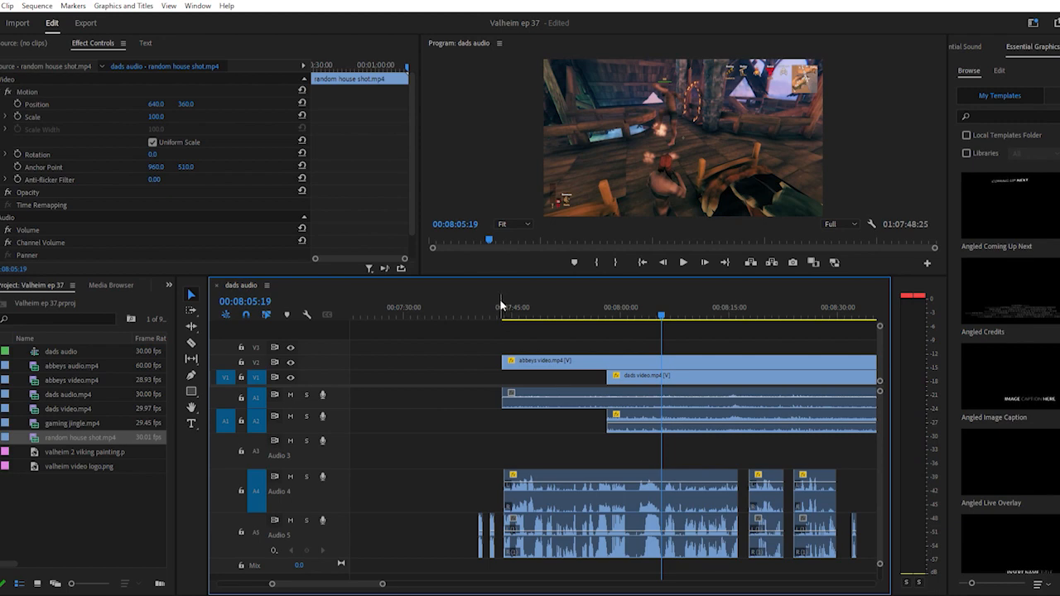
# Play the opening again from 00:07:43:06 and cut the first abbeys video clip at 00:07:49:14
pyautogui.click(500, 300)
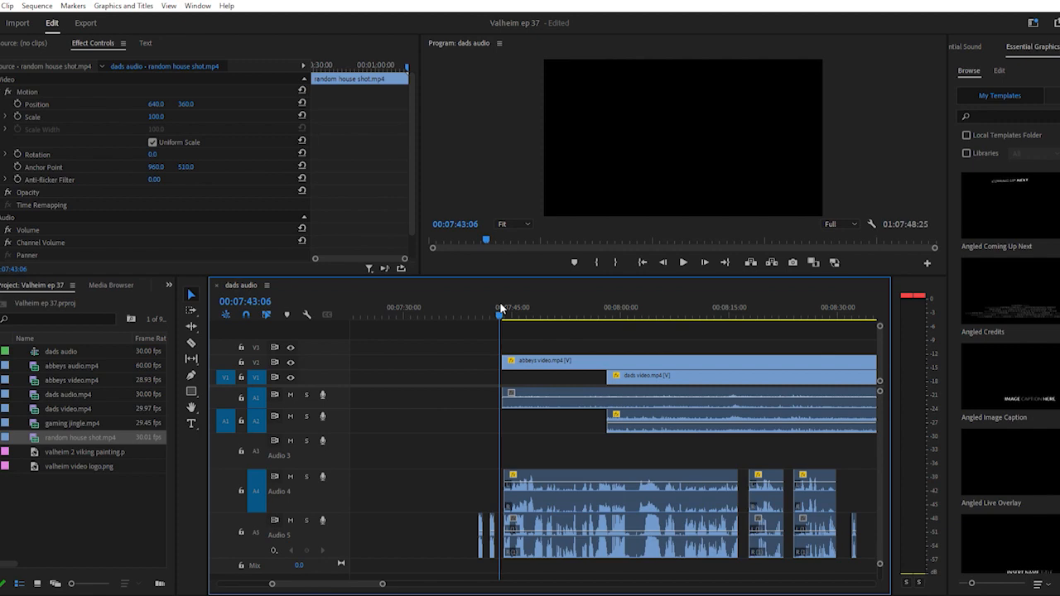
pyautogui.press('space')
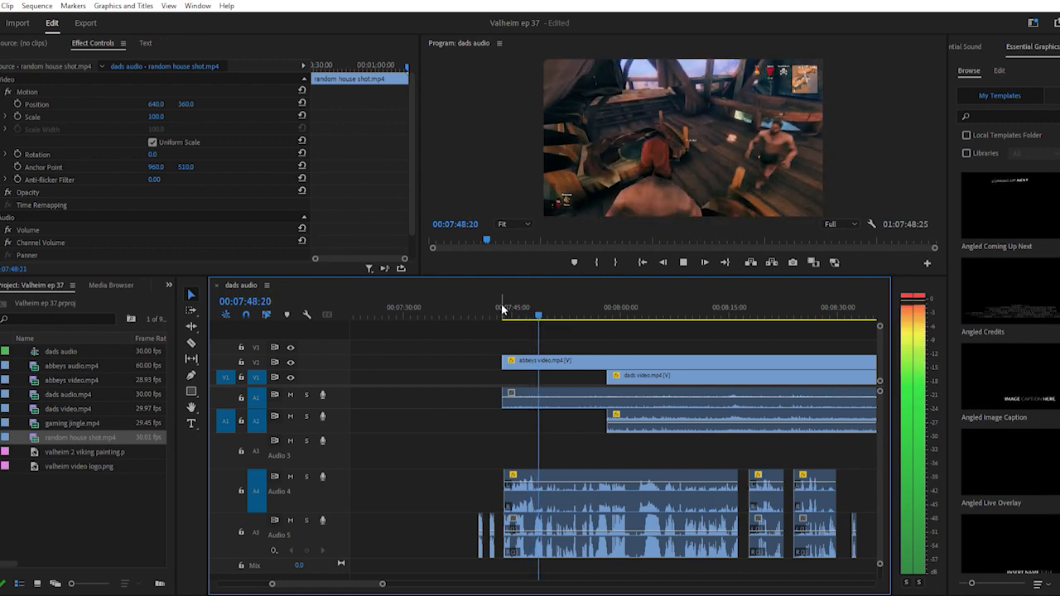
pyautogui.press('space')
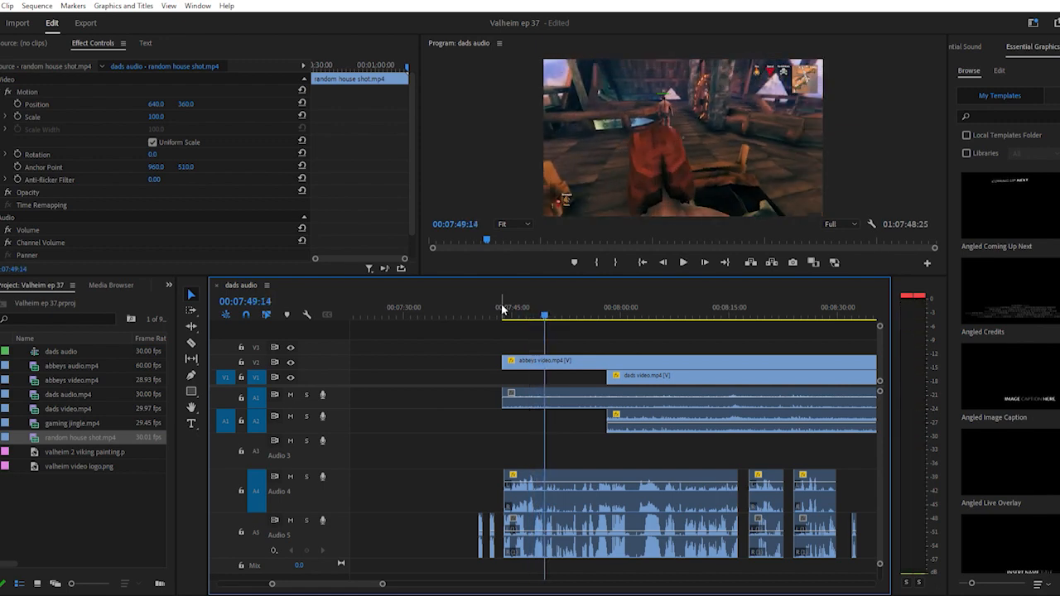
pyautogui.press('c')
pyautogui.click(551, 354)
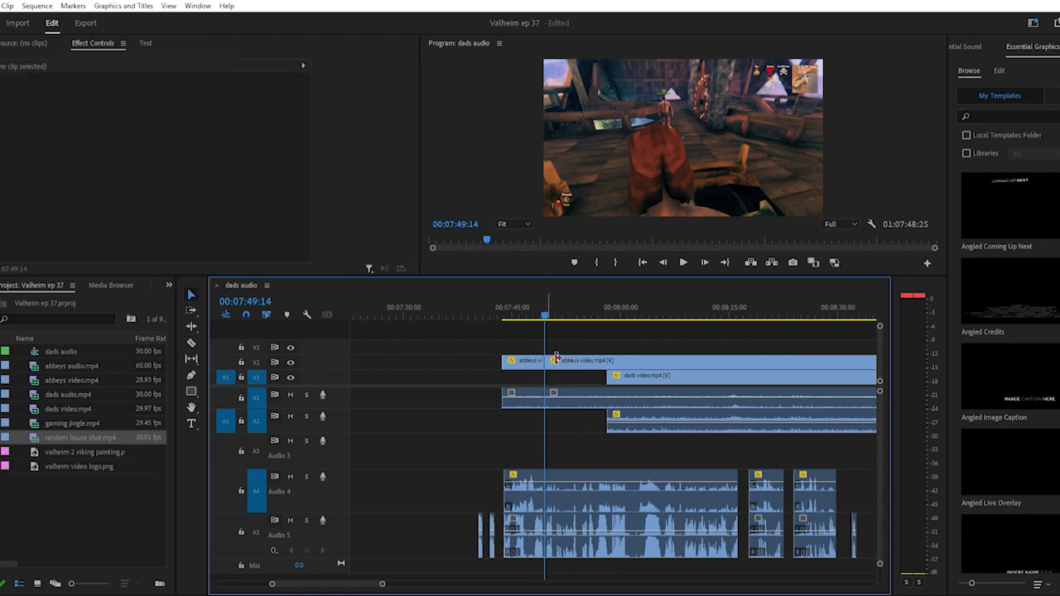
# Trim the second abbeys video clip's start to about 00:08:07 and extend the dads video clip's start back to 00:07:49:14
pyautogui.moveTo(555, 357); pyautogui.dragTo(672, 360)
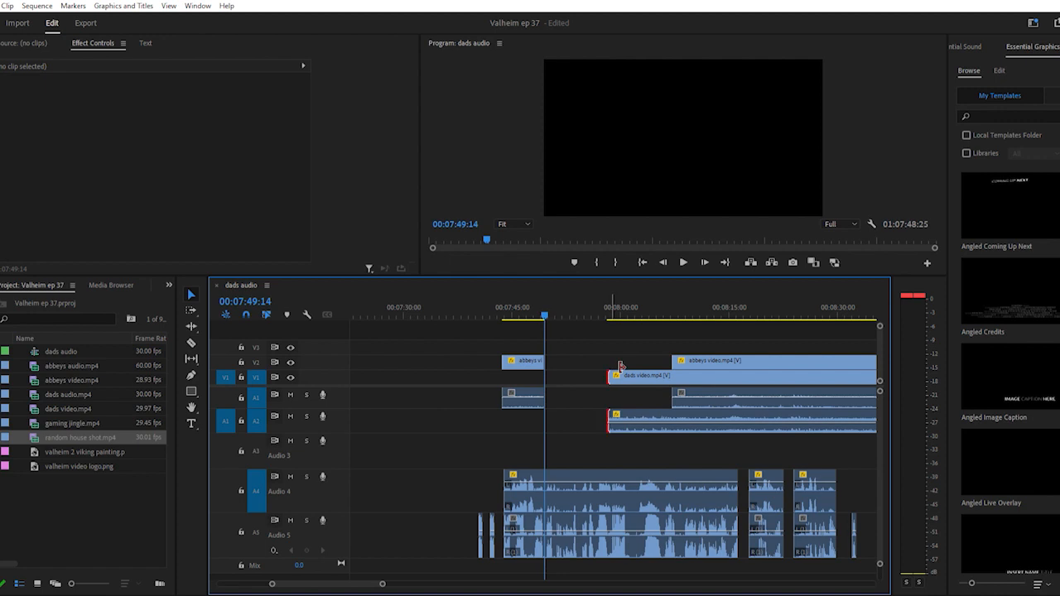
pyautogui.moveTo(621, 365); pyautogui.dragTo(551, 372)
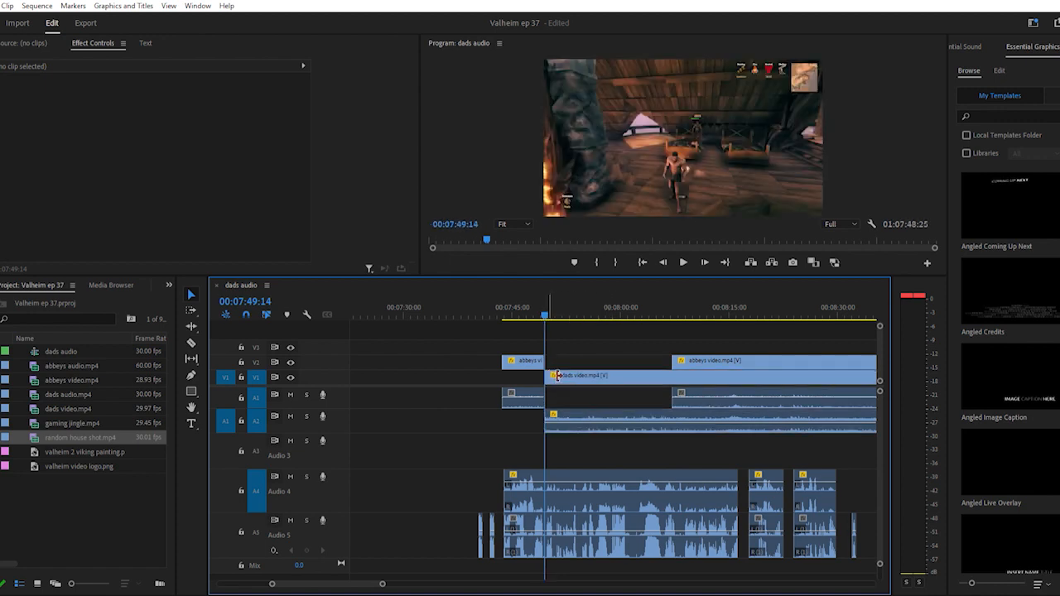
# Play the opening from 00:07:43:01 across the cut to dads video, stopping at 00:07:53:28
pyautogui.click(500, 303)
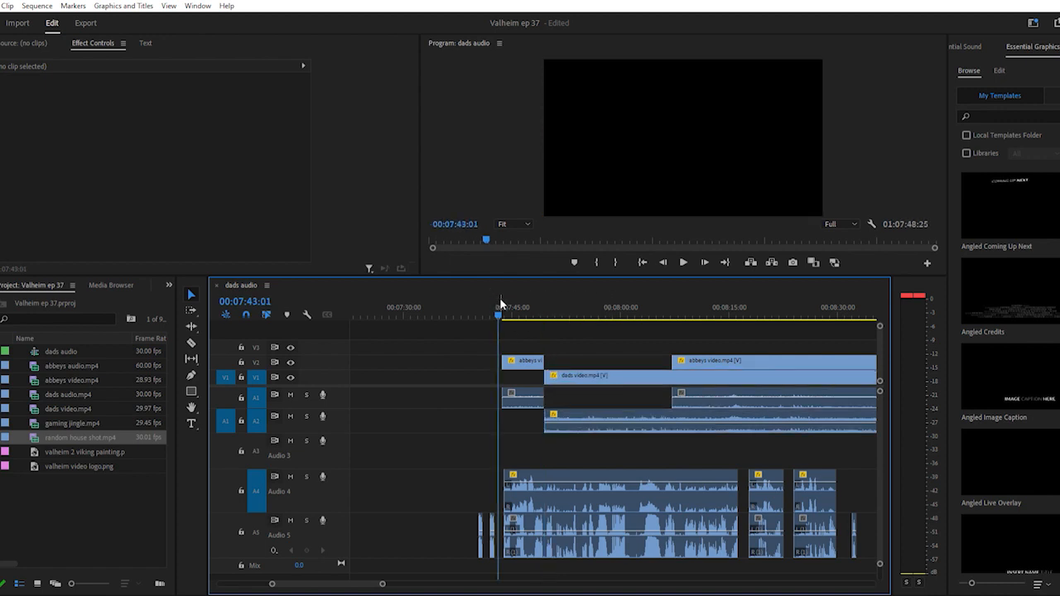
pyautogui.scroll(-1, 568, 389)
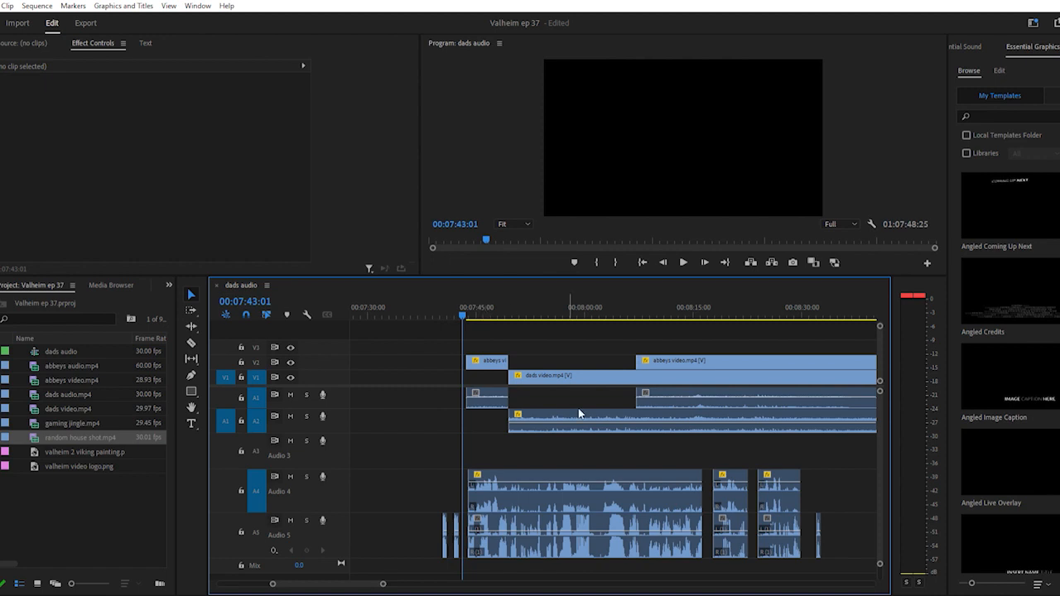
pyautogui.scroll(-6, 579, 414)
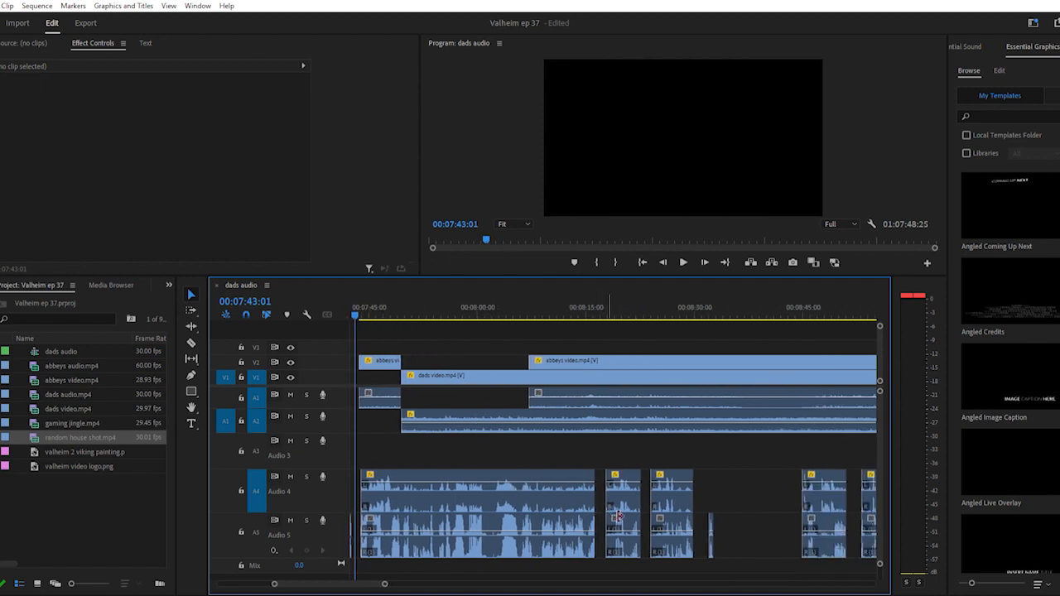
pyautogui.scroll(4, 617, 534)
pyautogui.scroll(1, 622, 547)
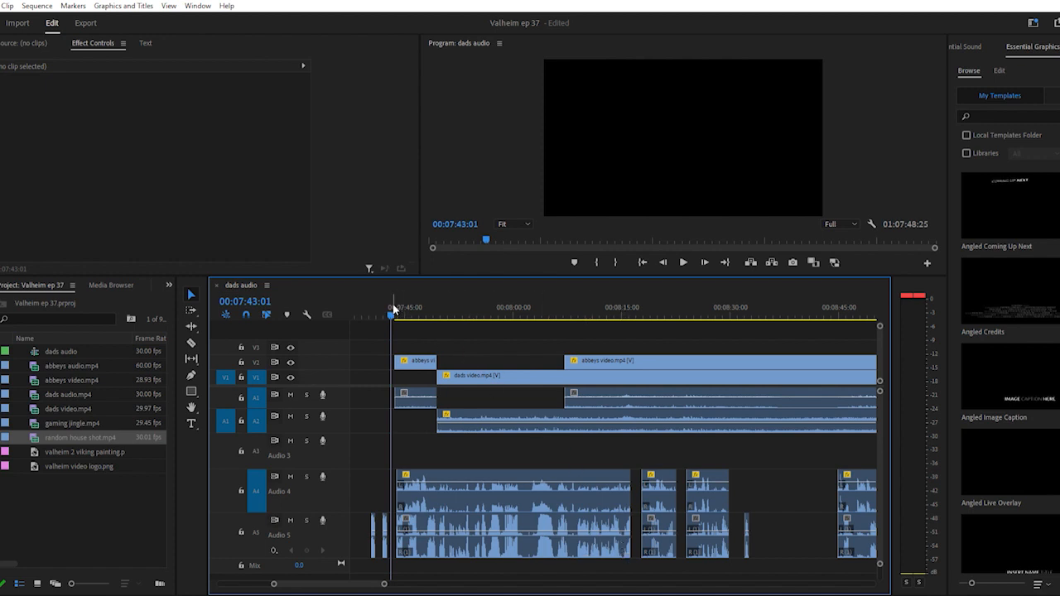
pyautogui.press('space')
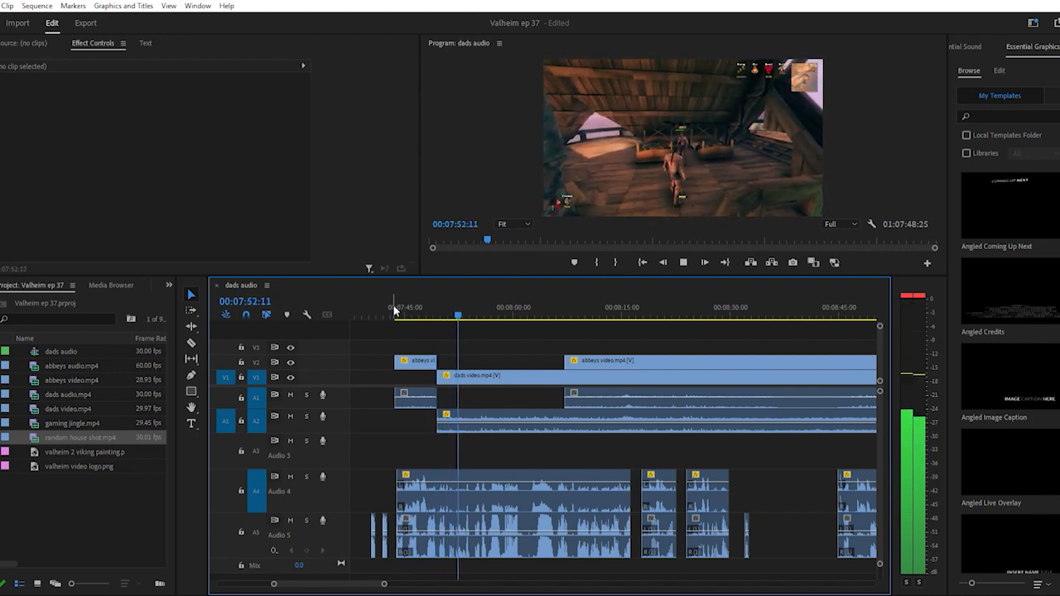
pyautogui.press('space')
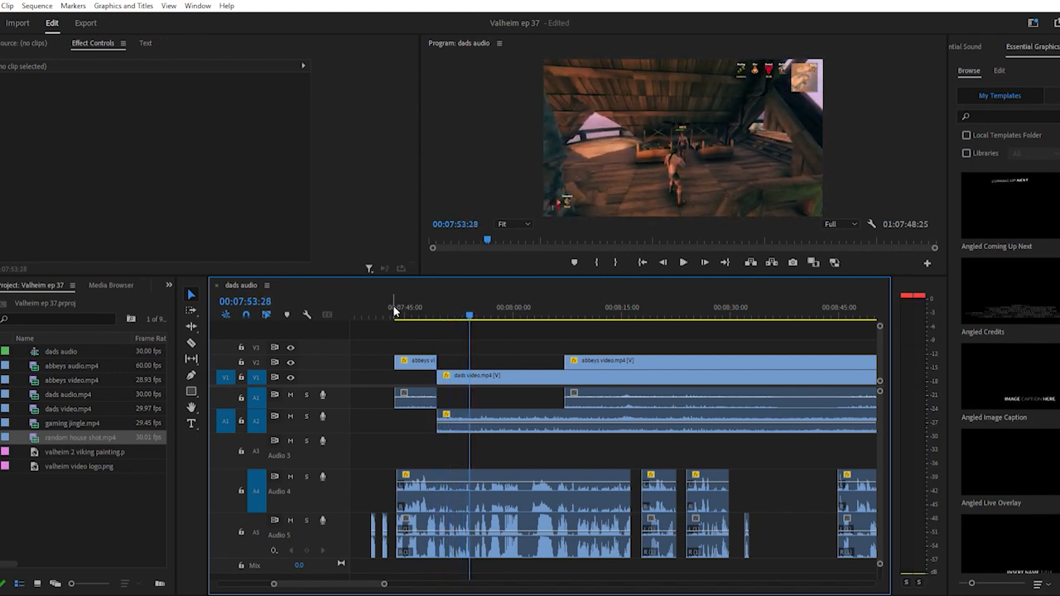
# Play from the start of the dads video clip onwards and cut that clip at 00:08:05:28
pyautogui.press('=')
pyautogui.press('=')
pyautogui.press('=')
pyautogui.hscroll(-2, 411, 422)
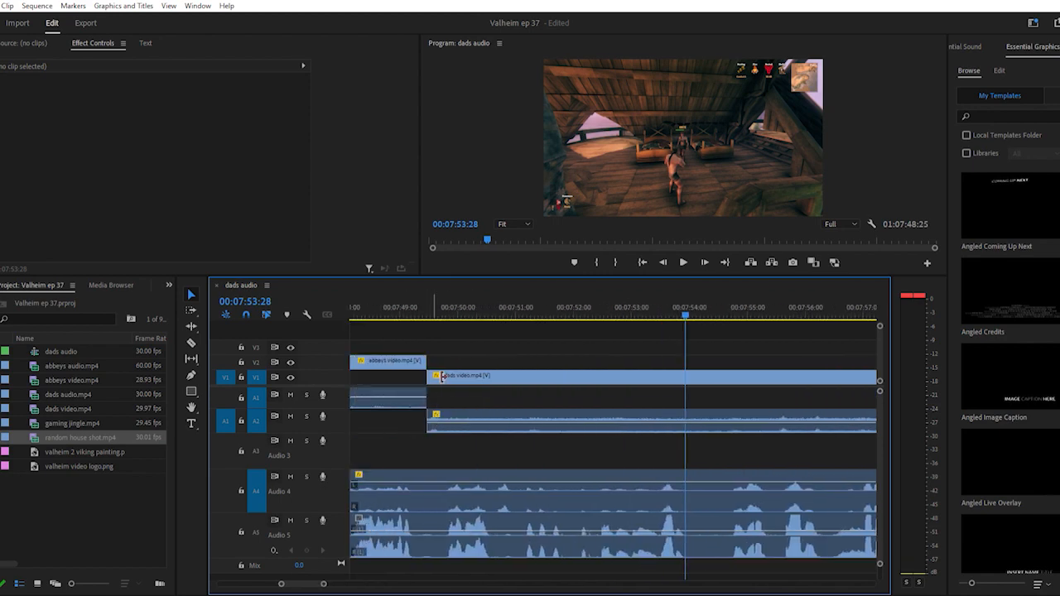
pyautogui.moveTo(437, 374)
pyautogui.mouseDown()
pyautogui.moveTo(447, 375)
pyautogui.moveTo(434, 362)
pyautogui.mouseUp()
pyautogui.click(393, 306)
pyautogui.press('space')
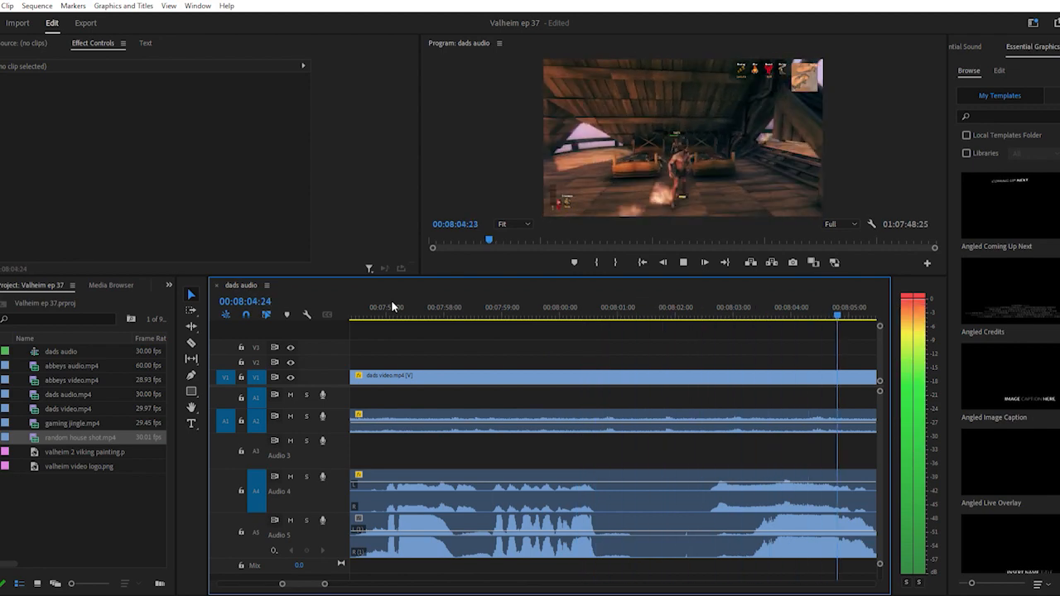
pyautogui.press('space')
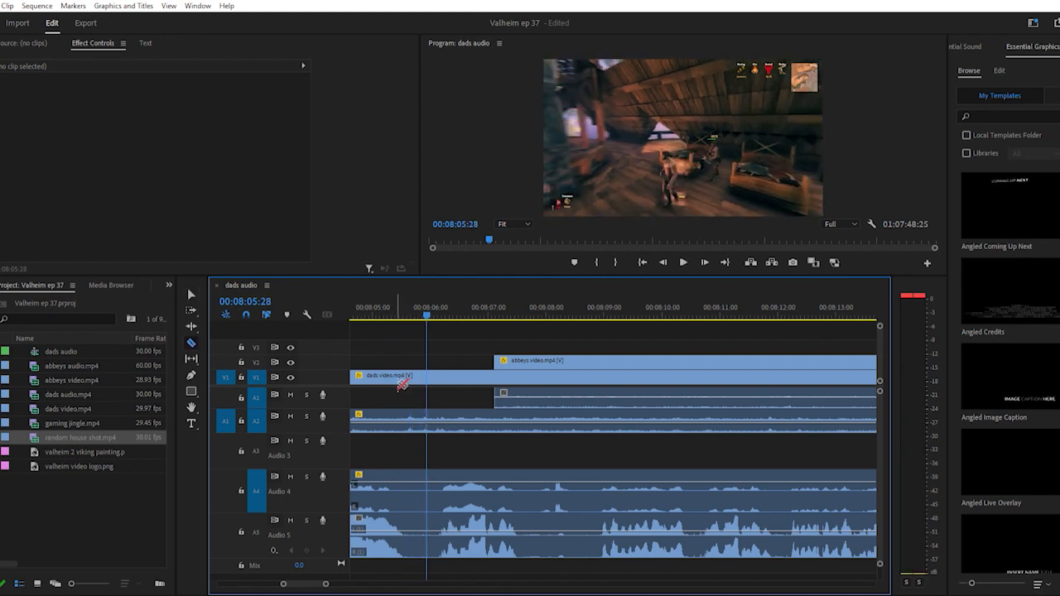
pyautogui.click(431, 369)
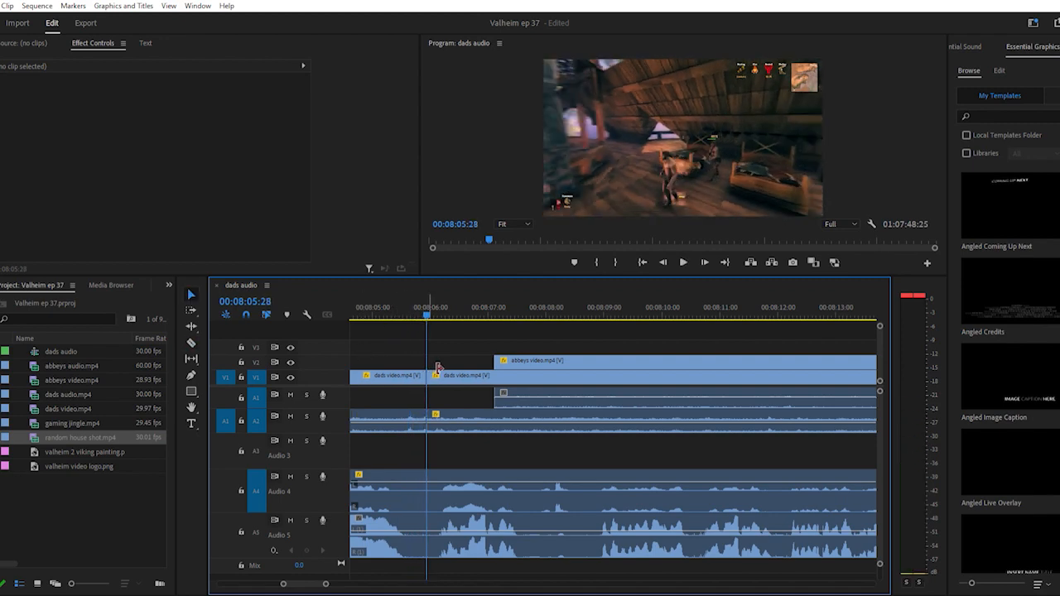
# Trim the remaining dads video's start to the next voice clip at about 00:08:17:20 and extend the second abbeys video clip back to 00:08:05:28
pyautogui.moveTo(438, 371); pyautogui.dragTo(771, 375)
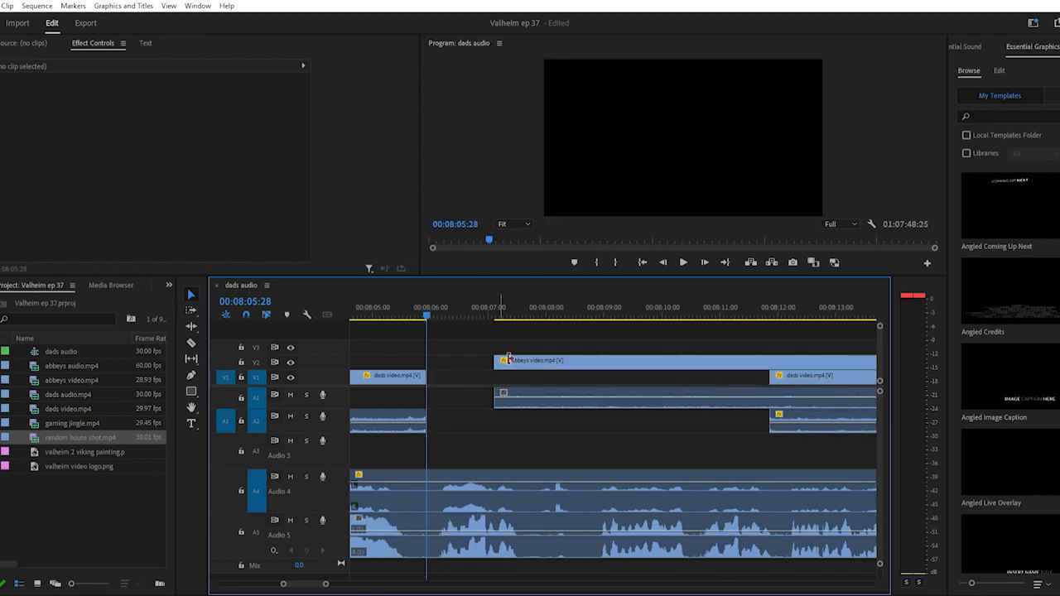
pyautogui.moveTo(507, 354); pyautogui.dragTo(435, 362)
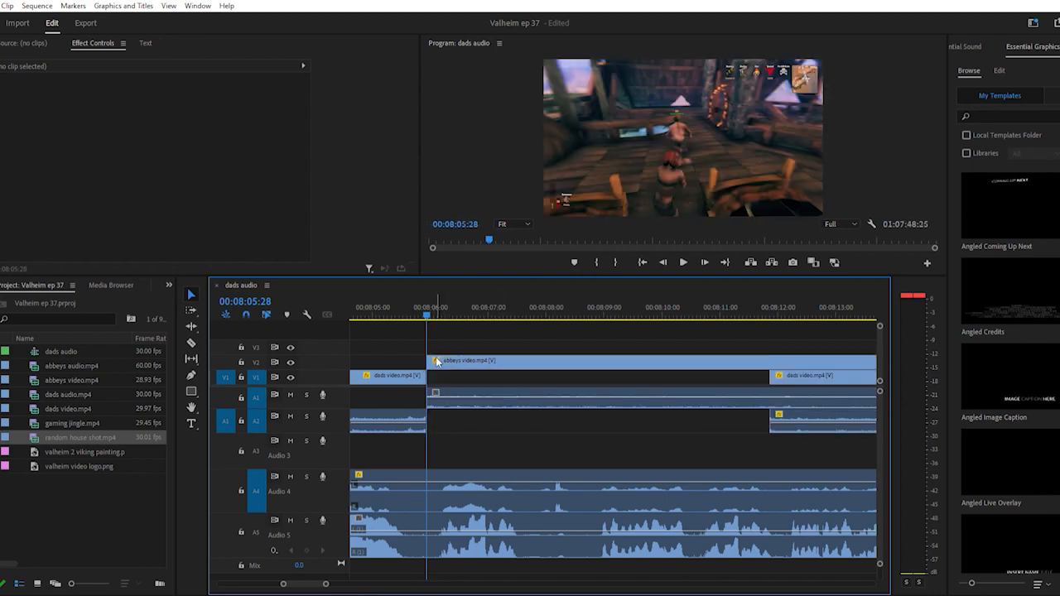
pyautogui.press('-')
pyautogui.press('-')
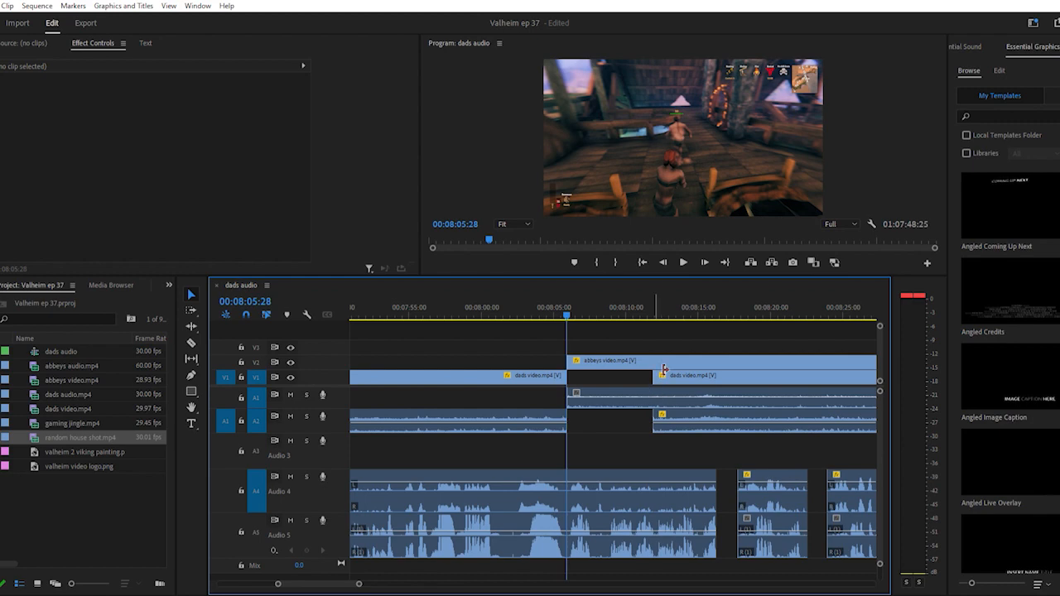
pyautogui.moveTo(663, 370); pyautogui.dragTo(740, 382)
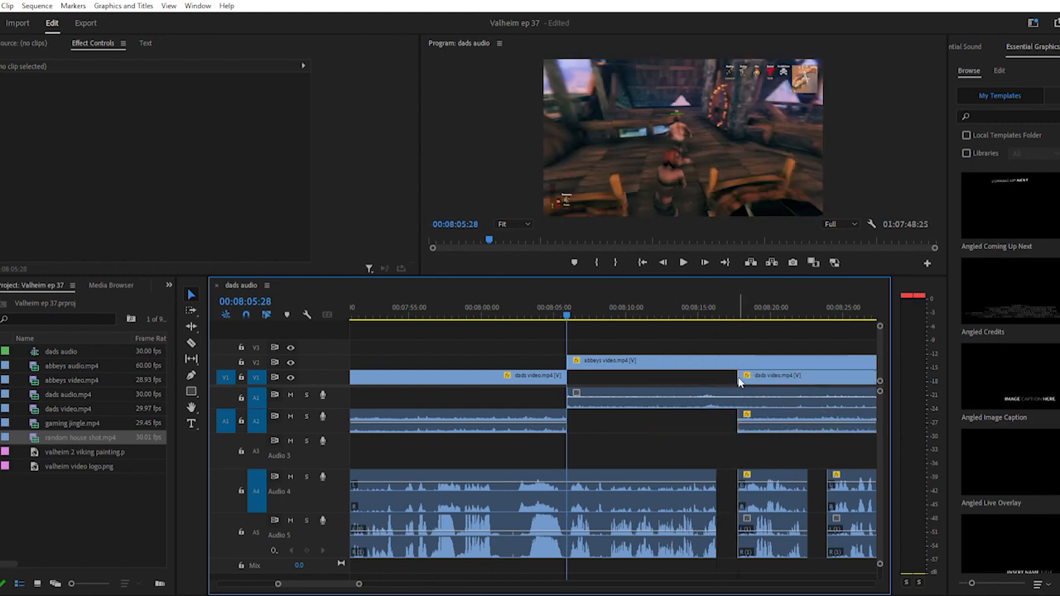
# Play through the second abbeys video clip, cut it at 00:08:16:16 and trim the remainder's start to about 00:08:23
pyautogui.click(511, 304)
pyautogui.press('space')
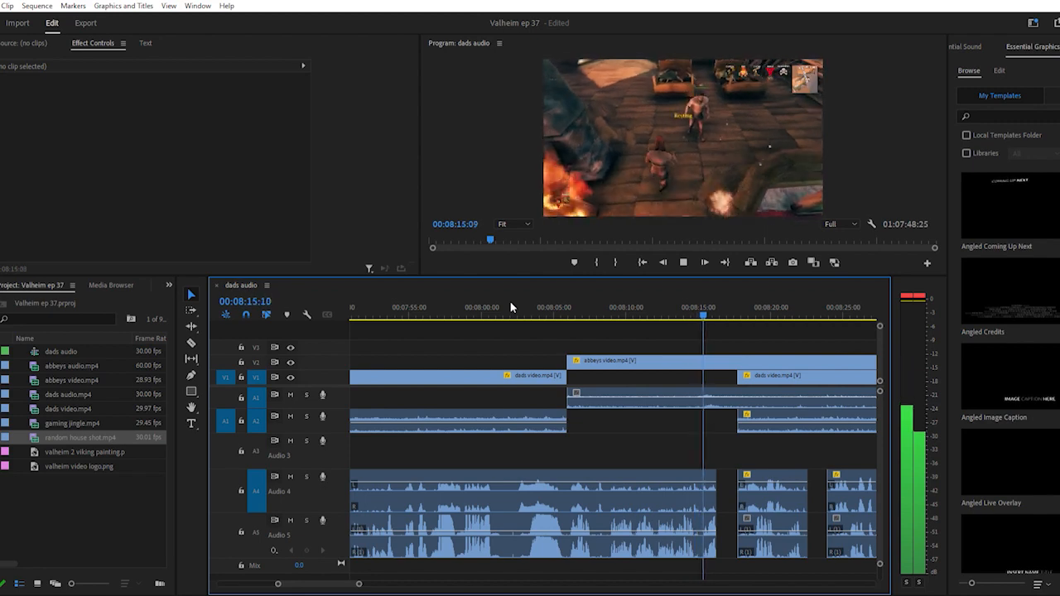
pyautogui.press('space')
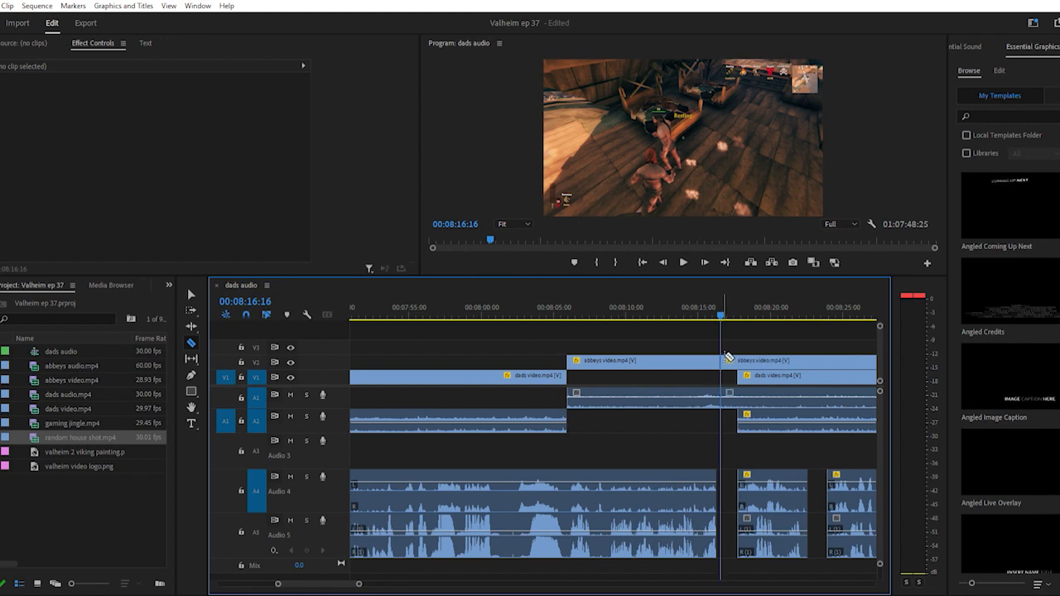
pyautogui.moveTo(728, 357); pyautogui.dragTo(825, 358)
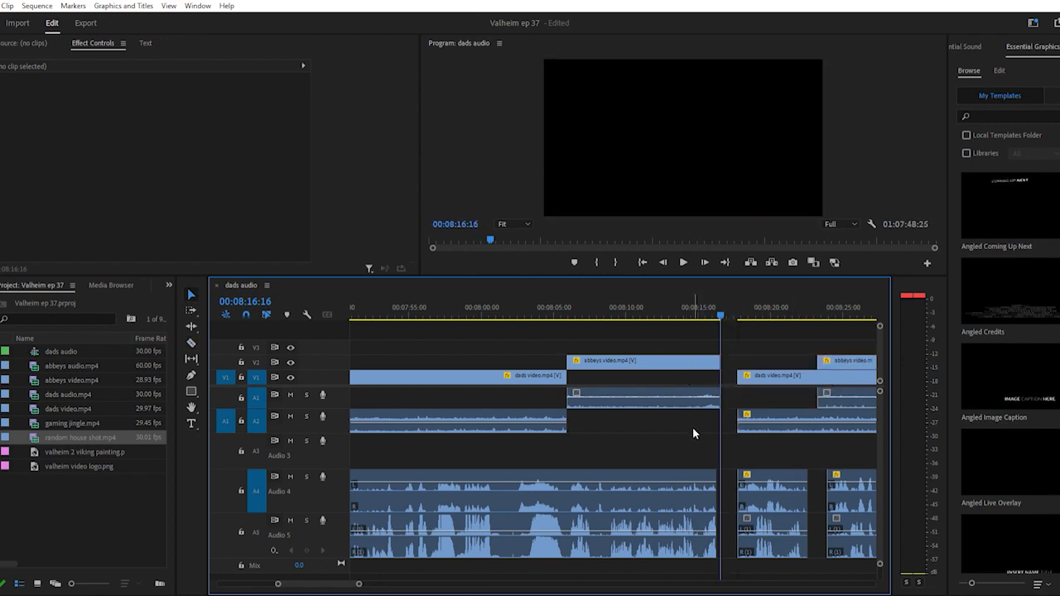
# Play across the cut from dads video to abbeys video, from 00:08:04:06 to 00:08:07:16, and review the opening clips
pyautogui.click(544, 304)
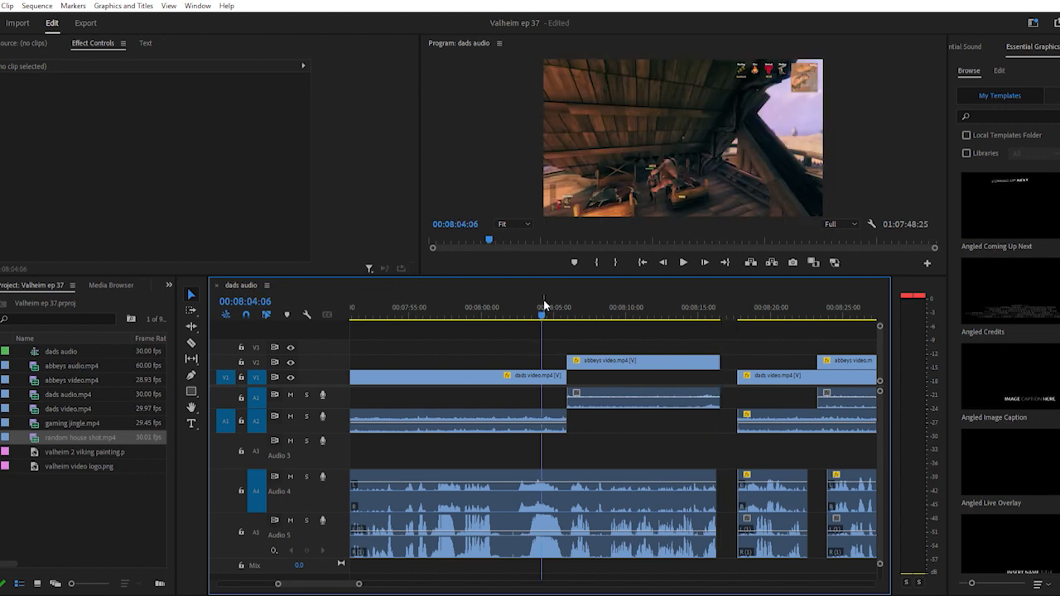
pyautogui.press('space')
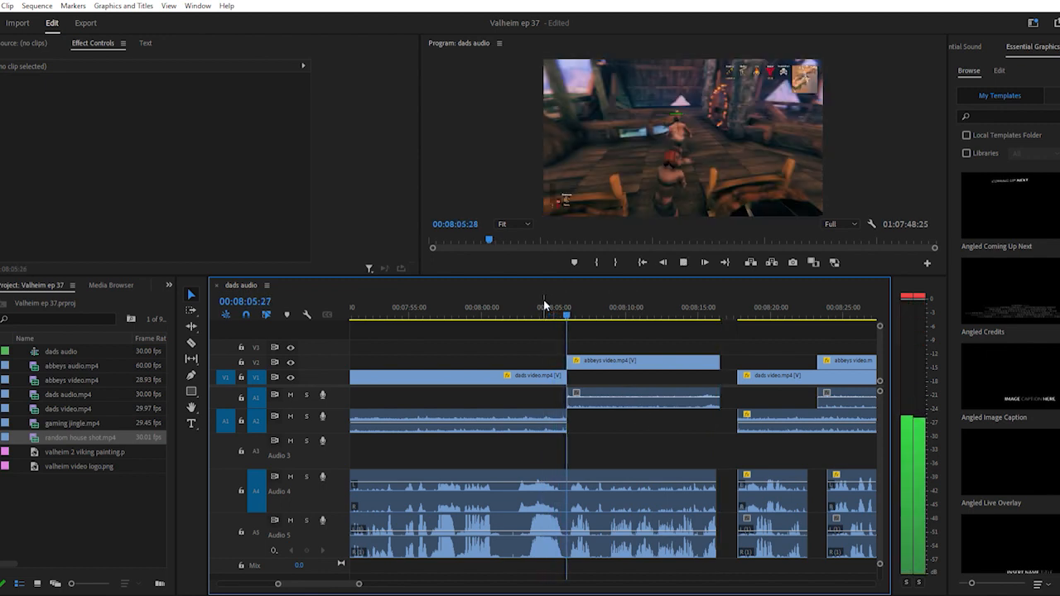
pyautogui.press('space')
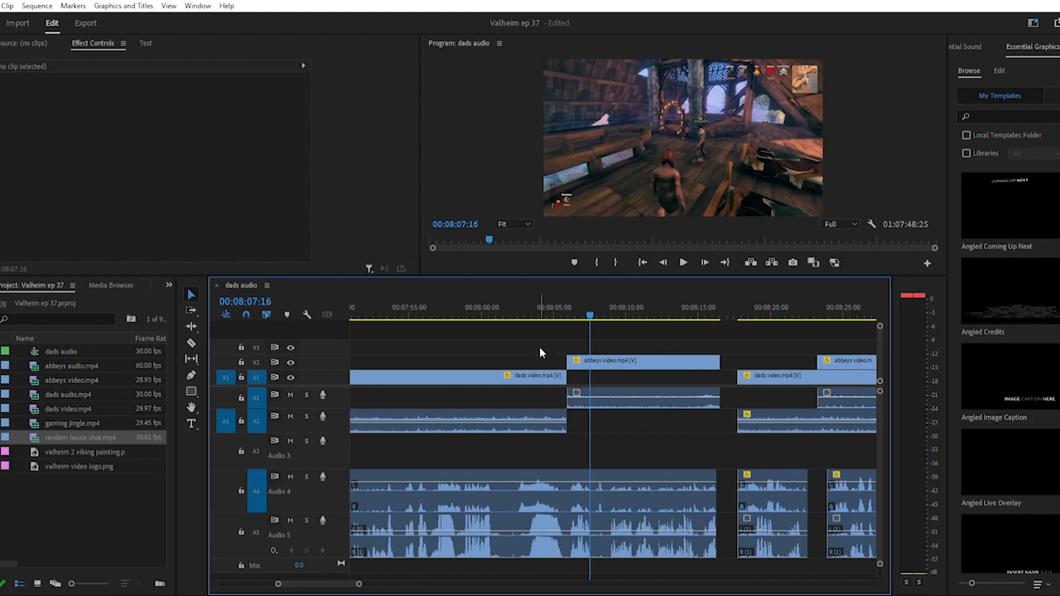
pyautogui.hscroll(-5, 555, 389)
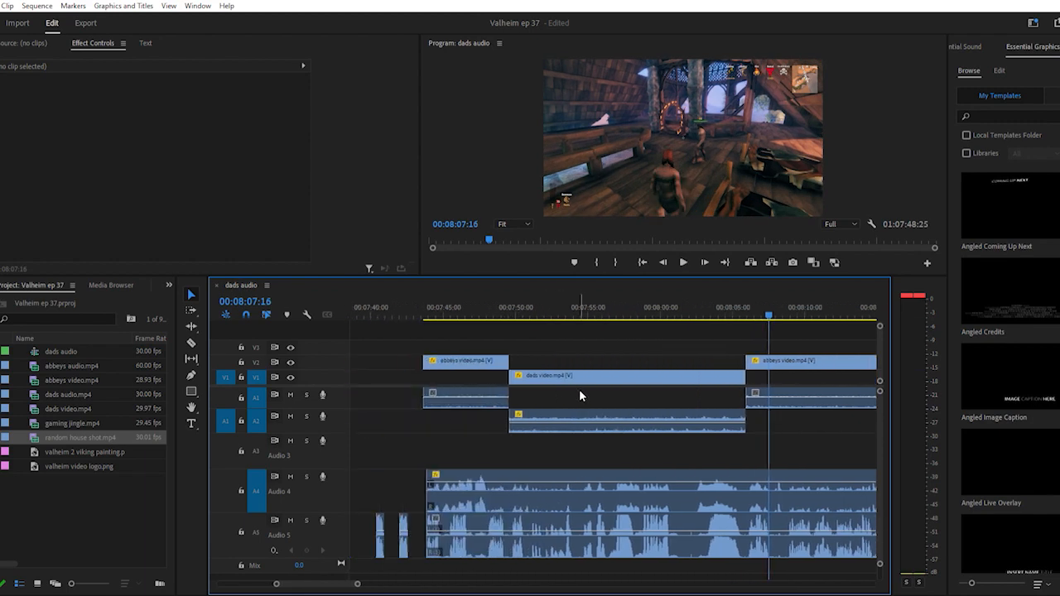
pyautogui.hscroll(2, 613, 396)
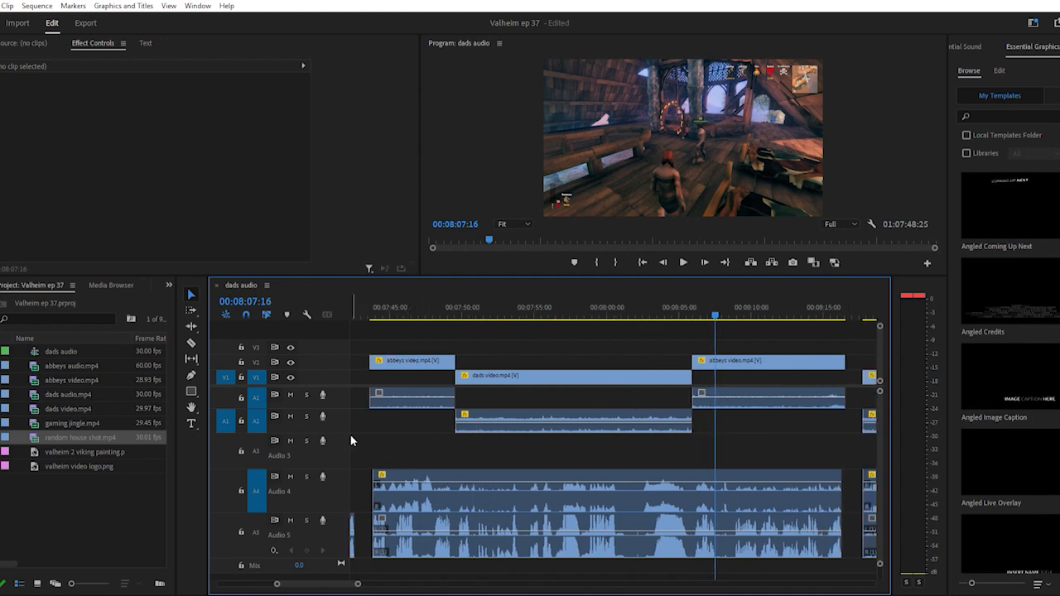
# Enlarge the Audio 2 track, select the first dads video clip and play the opening through to 00:08:17:12
pyautogui.moveTo(335, 425); pyautogui.dragTo(332, 488)
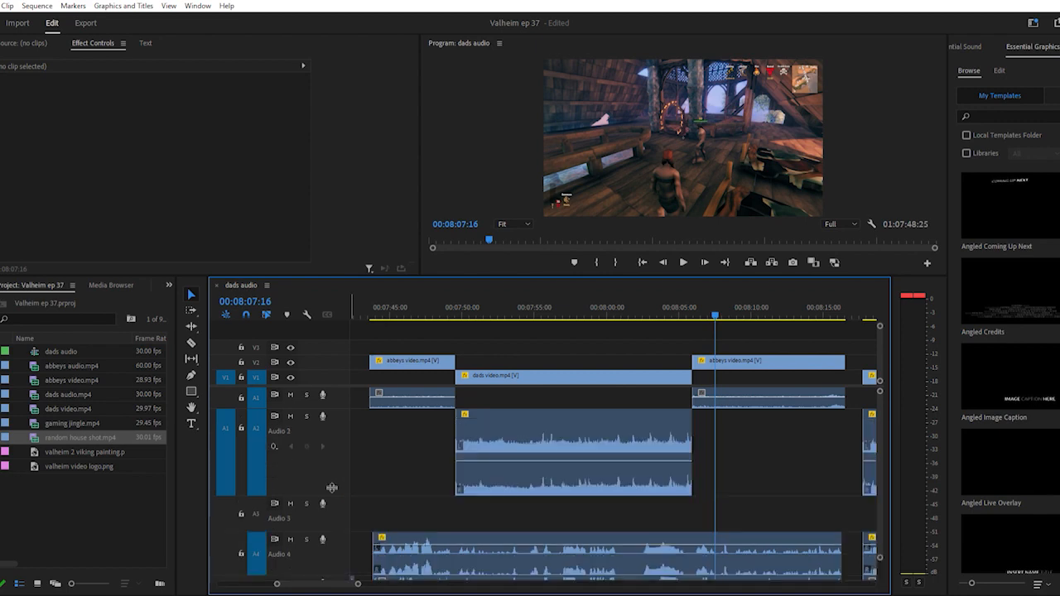
pyautogui.click(466, 449)
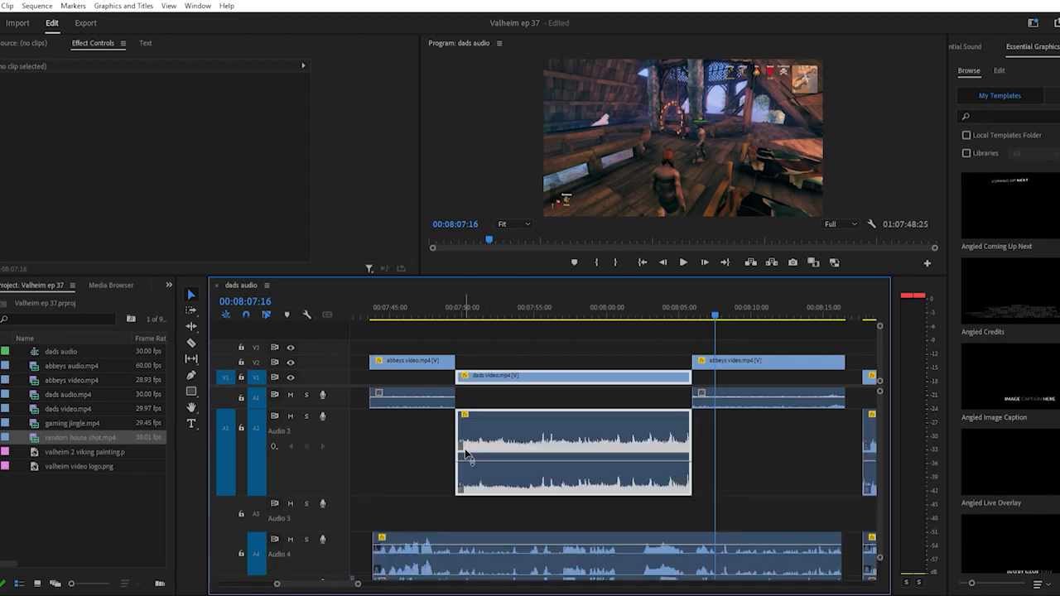
pyautogui.click(366, 307)
pyautogui.press('space')
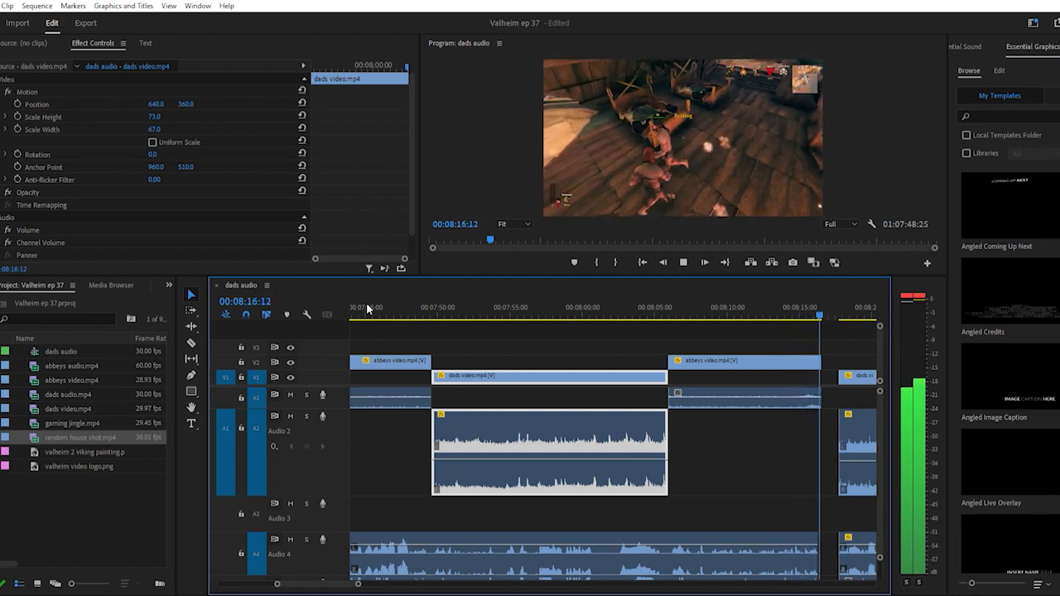
pyautogui.press('space')
# Extend the end of the second abbeys video clip to about 00:08:17:02 and play its ending to 00:08:16:26
pyautogui.scroll(-1, 728, 444)
pyautogui.scroll(-2, 729, 449)
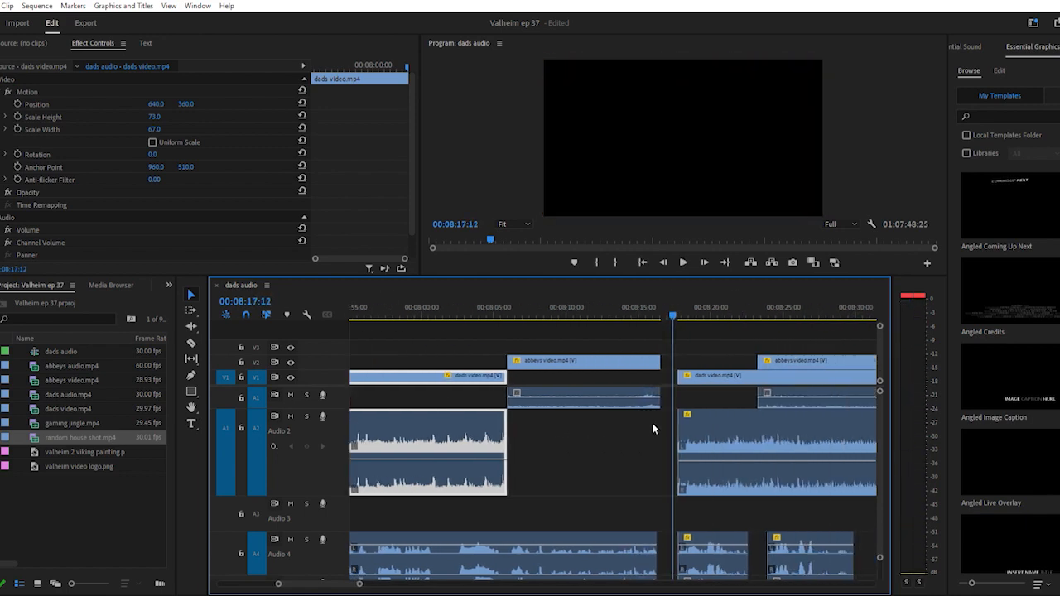
pyautogui.moveTo(664, 354); pyautogui.dragTo(672, 357)
pyautogui.moveTo(621, 303); pyautogui.dragTo(616, 308)
pyautogui.scroll(-1, 598, 381)
pyautogui.scroll(-1, 591, 438)
pyautogui.press('space')
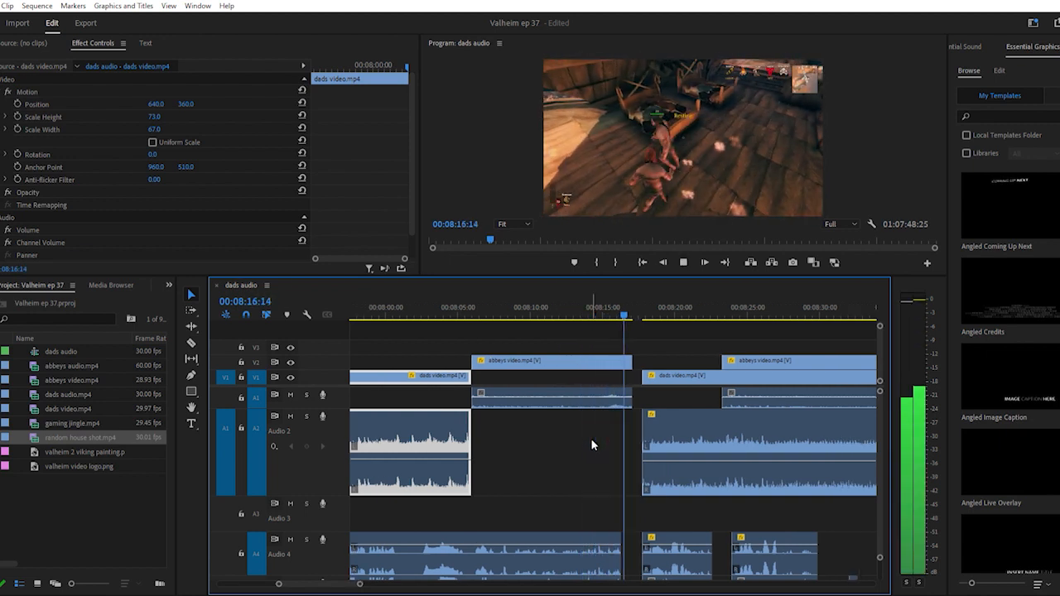
pyautogui.press('space')
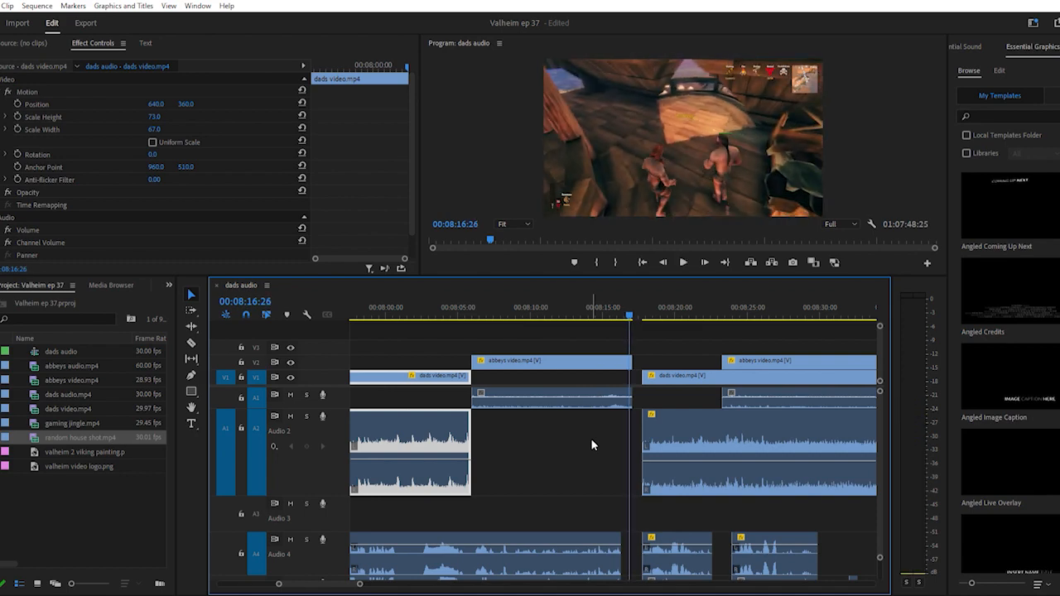
# Cut the second abbeys video clip at 00:08:16:26 and delete the short leftover piece after the cut
pyautogui.press('c')
pyautogui.click(634, 354)
pyautogui.press('=')
pyautogui.press('=')
pyautogui.press('=')
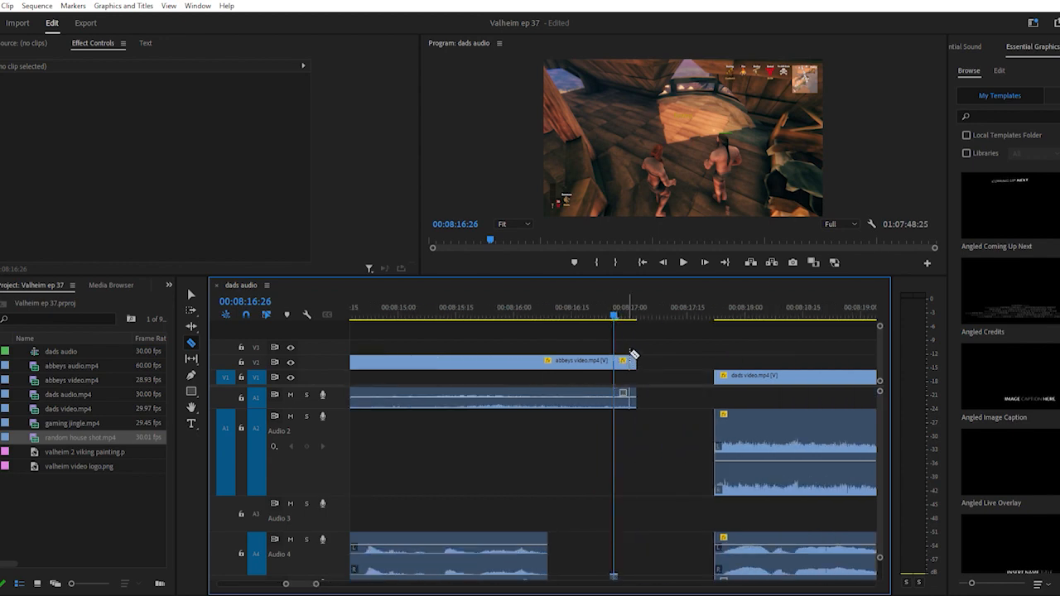
pyautogui.click(628, 358)
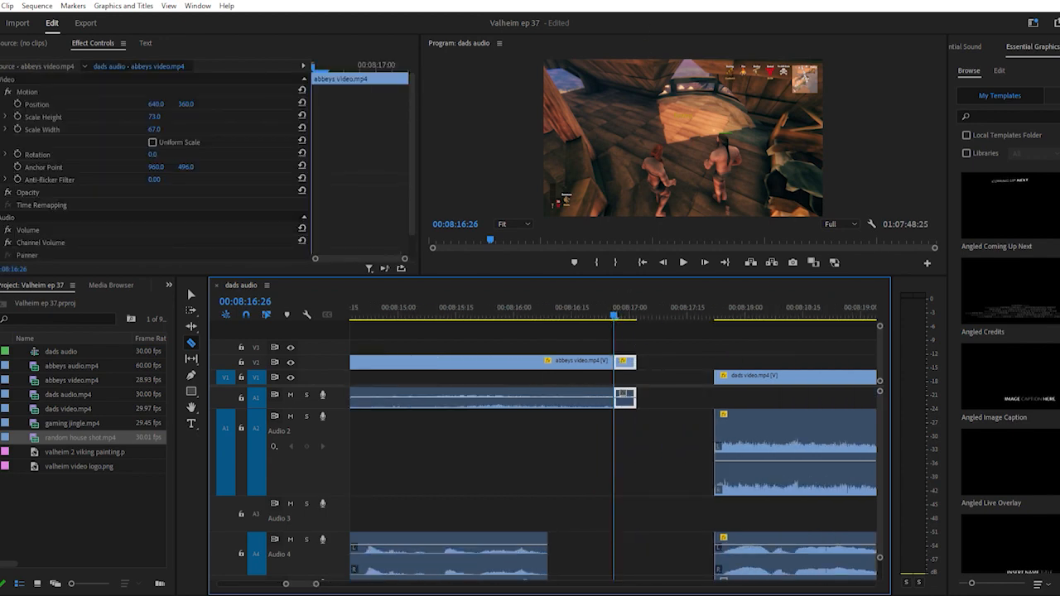
pyautogui.press('Delete')
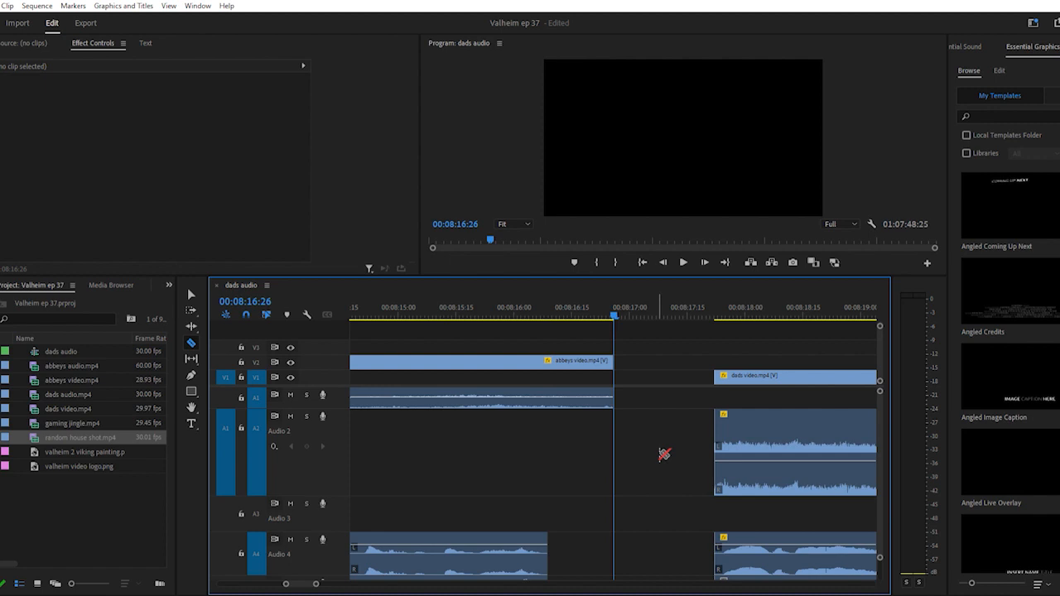
pyautogui.press('-')
pyautogui.press('-')
pyautogui.press('-')
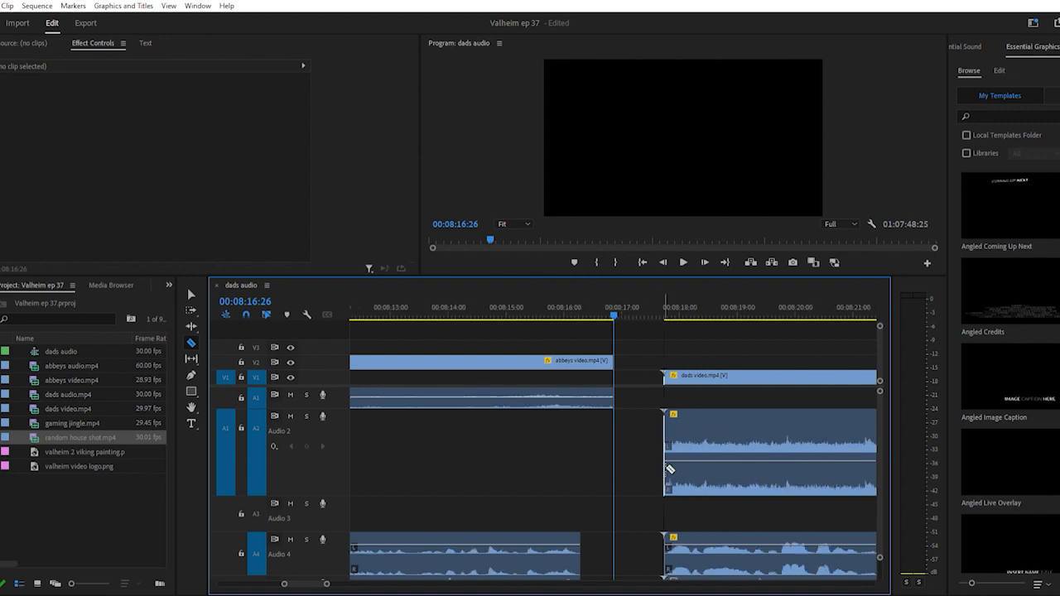
pyautogui.press('-')
pyautogui.scroll(3, 555, 494)
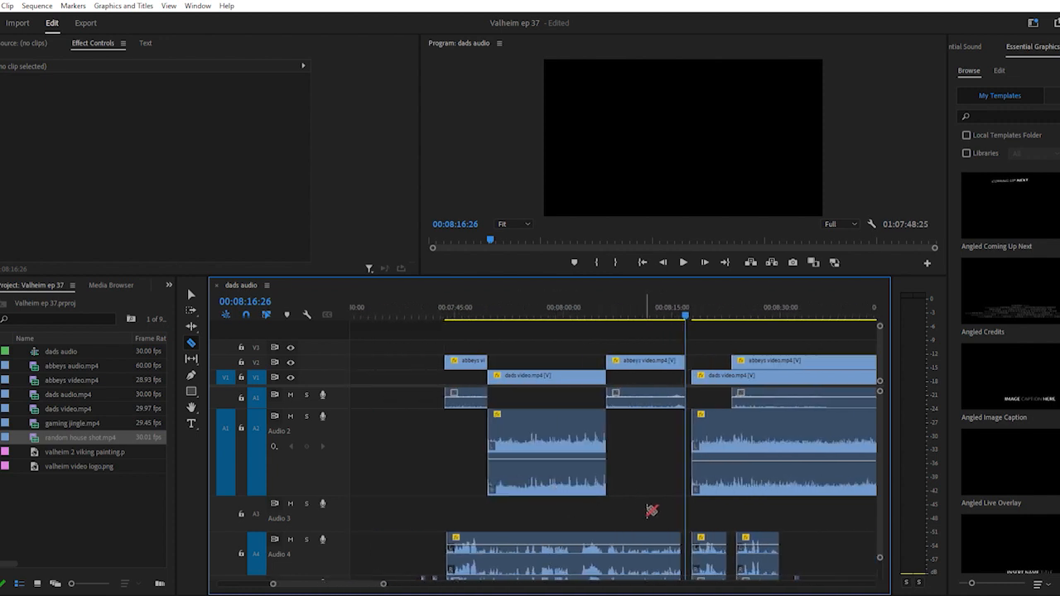
# Place the playhead at 00:08:17:14 in the gap and extend the start of the second dads video clip back to just before it
pyautogui.scroll(-2, 646, 493)
pyautogui.scroll(-1, 643, 478)
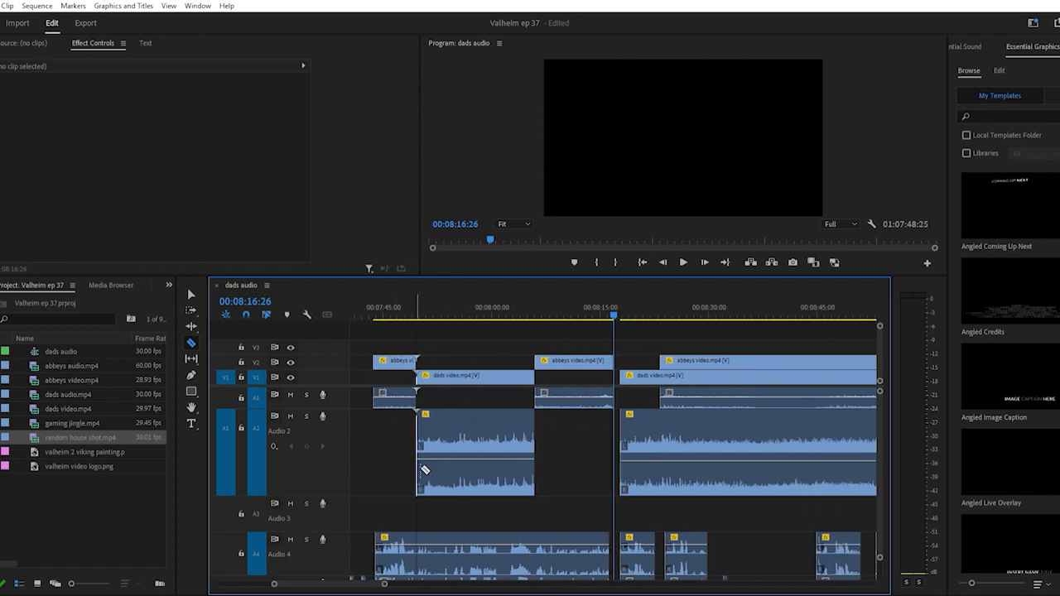
pyautogui.scroll(1, 426, 471)
pyautogui.scroll(-1, 460, 488)
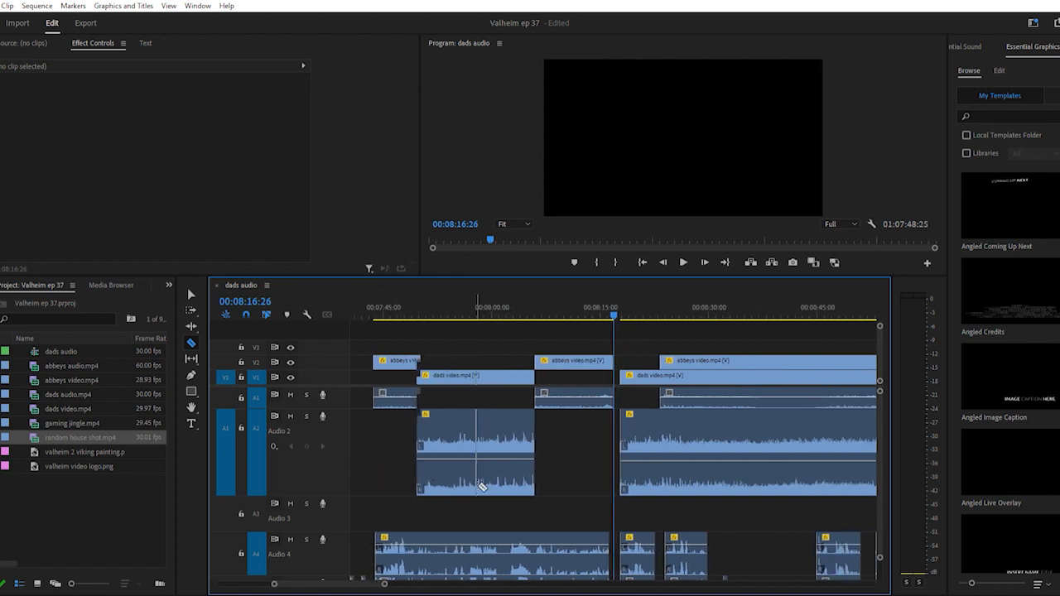
pyautogui.keyDown('alt'); pyautogui.scroll(4, 599, 450); pyautogui.keyUp('alt')
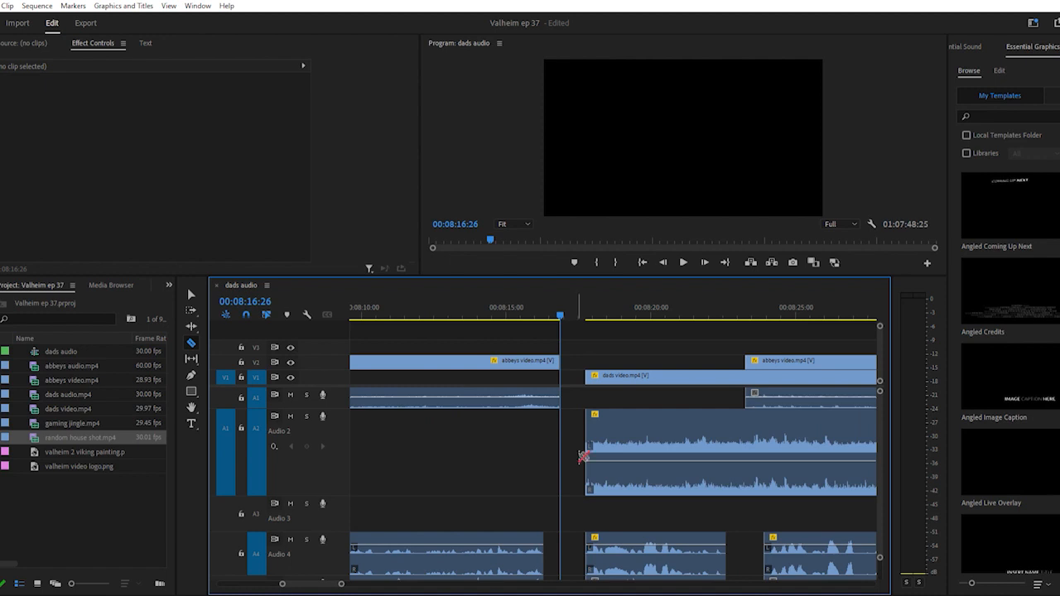
pyautogui.click(579, 305)
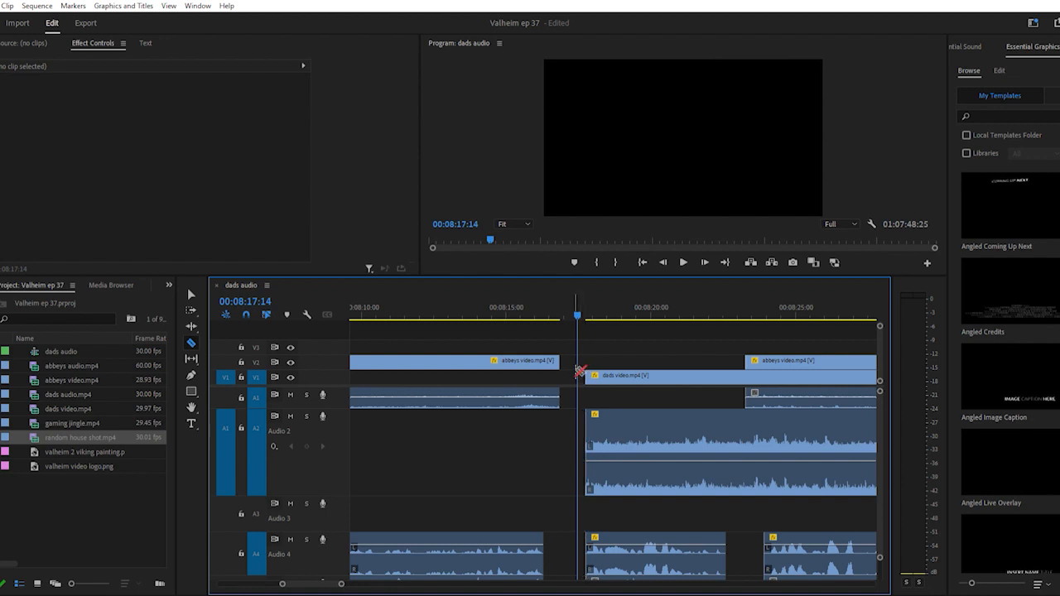
pyautogui.press('v')
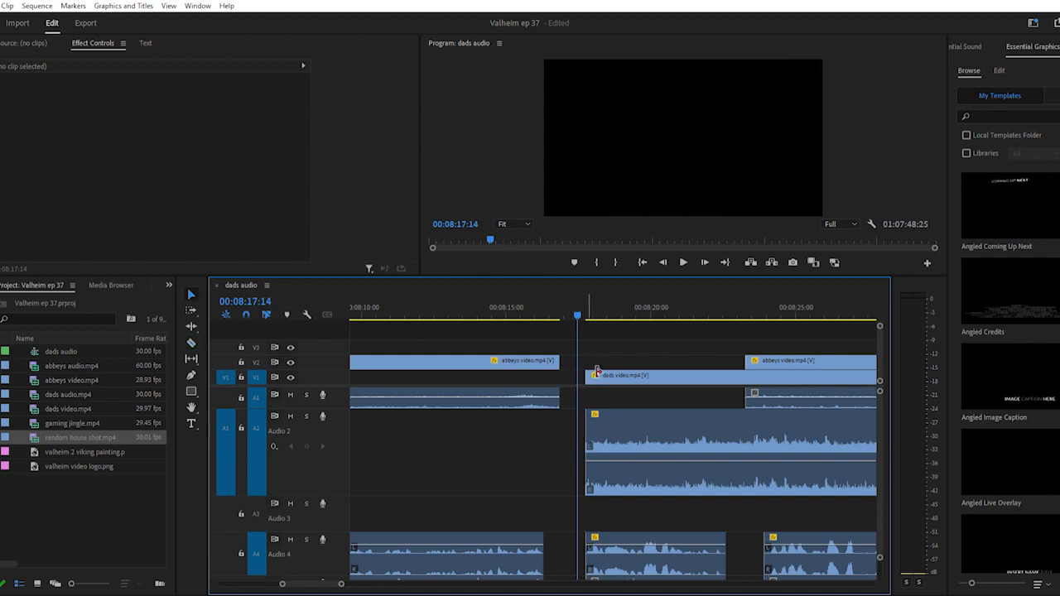
pyautogui.click(591, 372)
pyautogui.moveTo(593, 372); pyautogui.dragTo(572, 372)
pyautogui.scroll(-2, 597, 356)
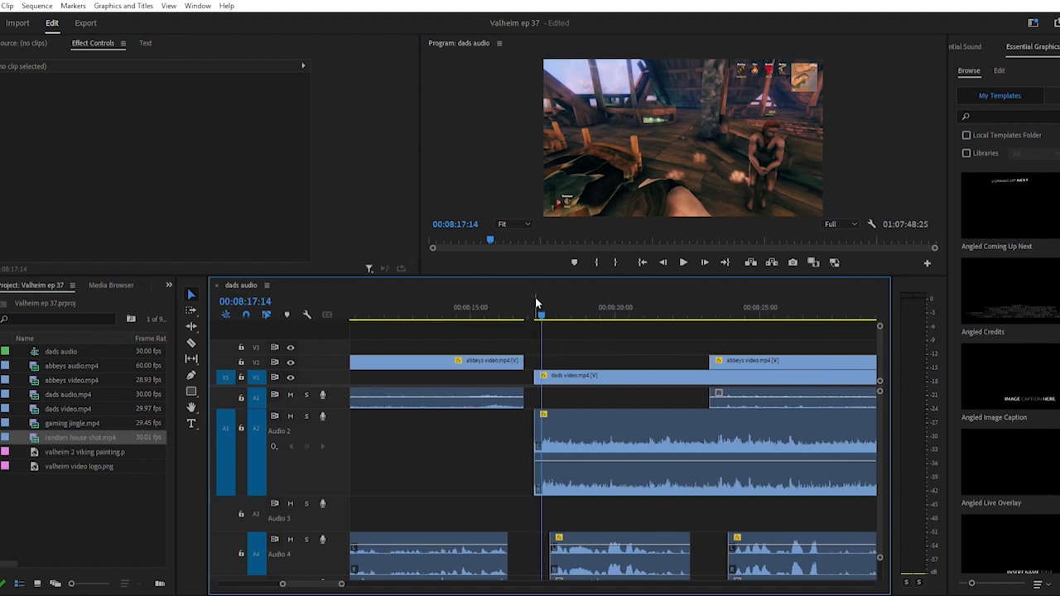
# Extend the start of the dads video clip back to meet the end of the preceding abbeys video clip
pyautogui.press('space')
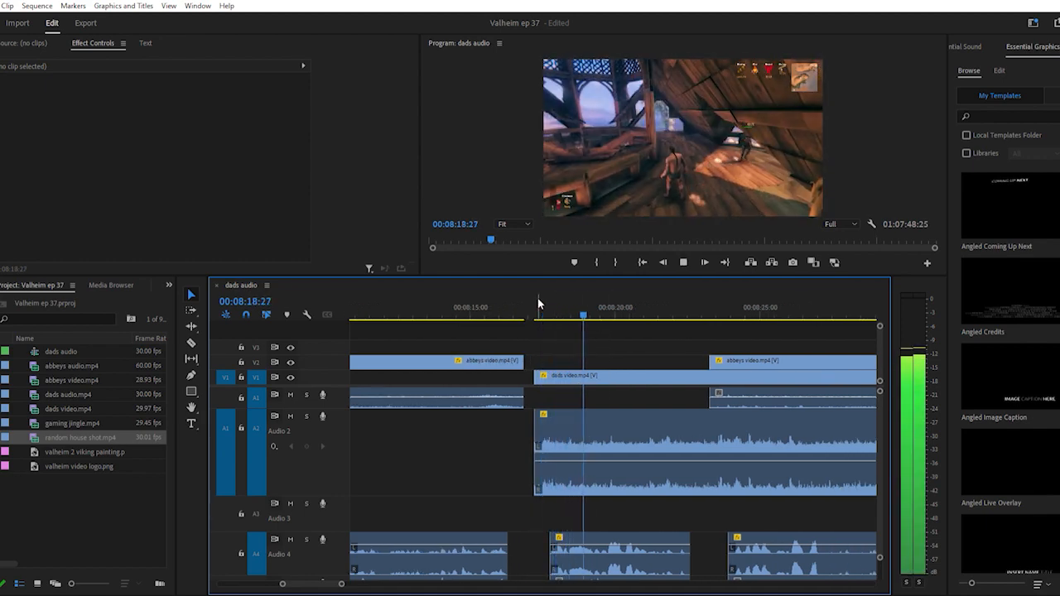
pyautogui.press('space')
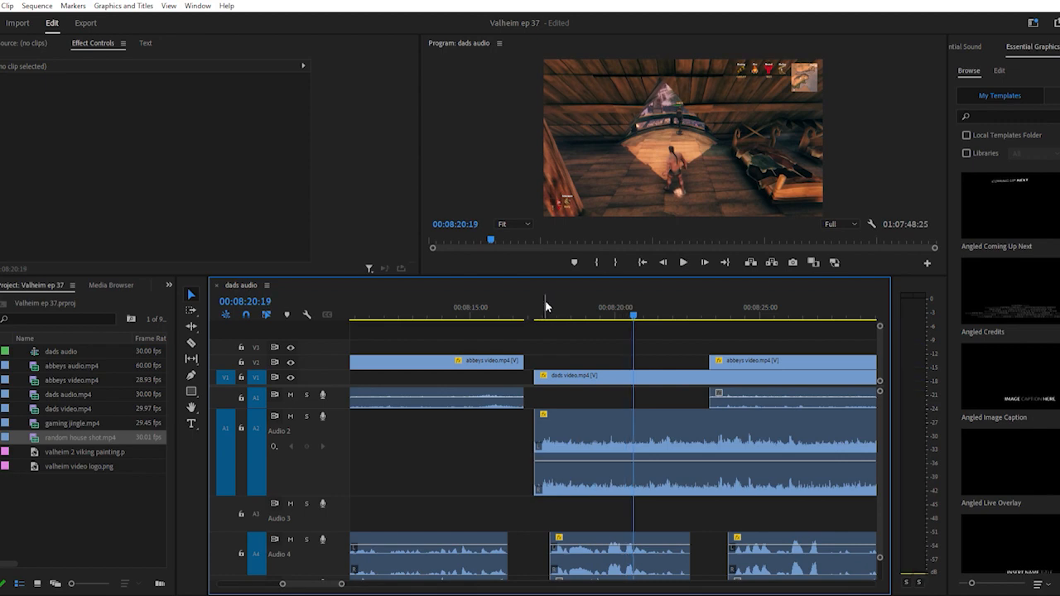
pyautogui.click(544, 307)
pyautogui.press('space')
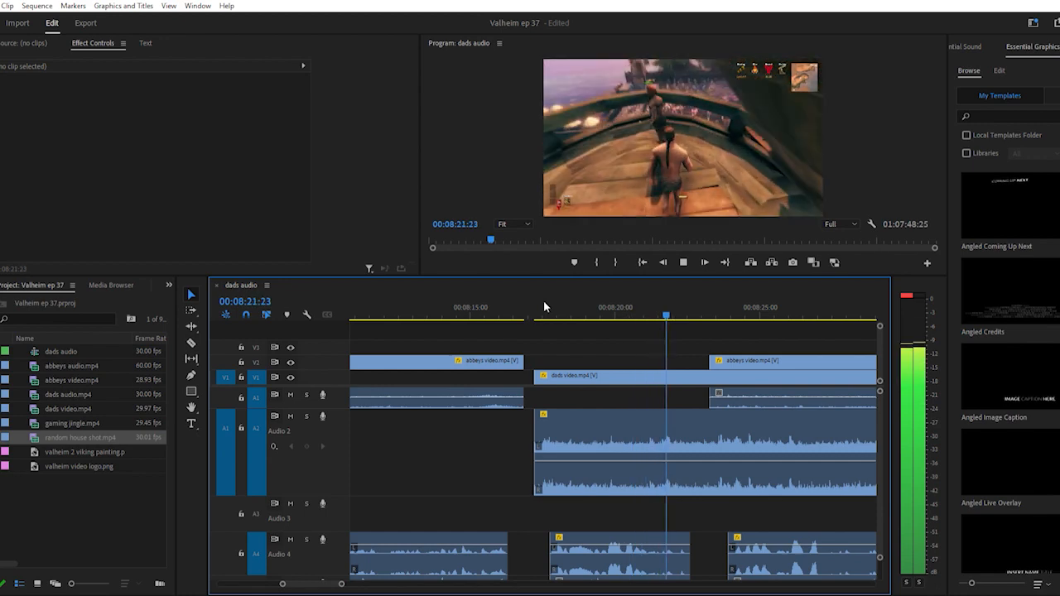
pyautogui.press('space')
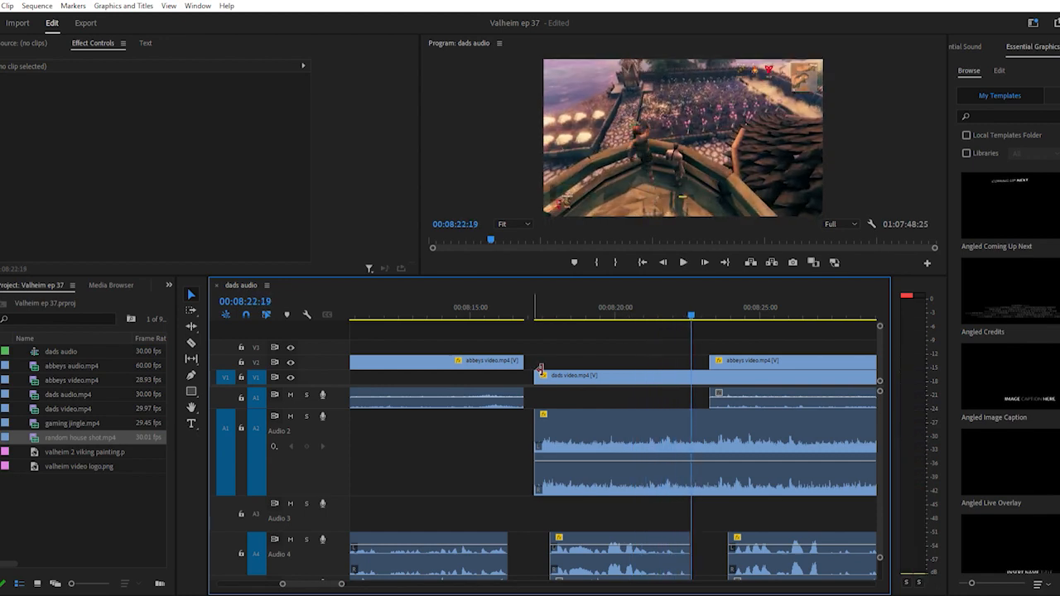
pyautogui.moveTo(538, 371); pyautogui.dragTo(537, 371)
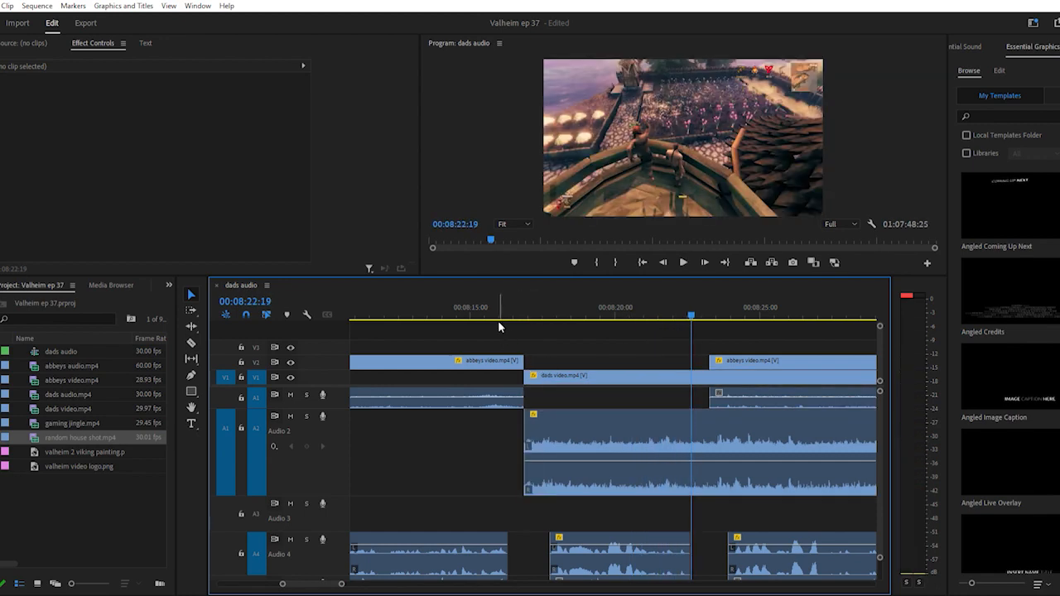
# Trim the start of the following abbeys video clip forward to about 00:08:26 on the timeline
pyautogui.click(463, 301)
pyautogui.press('space')
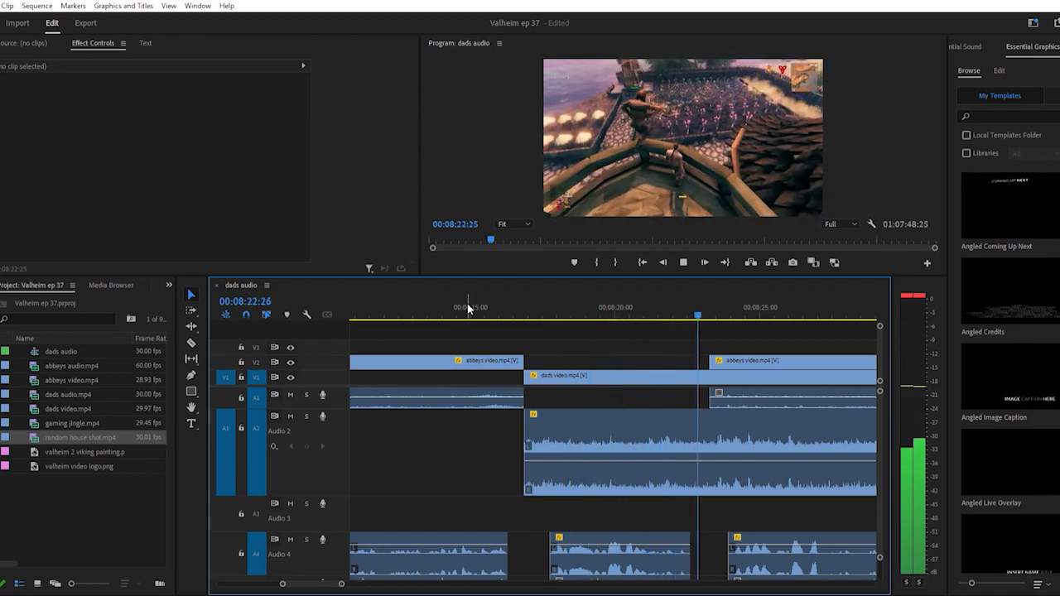
pyautogui.press('space')
pyautogui.press('space')
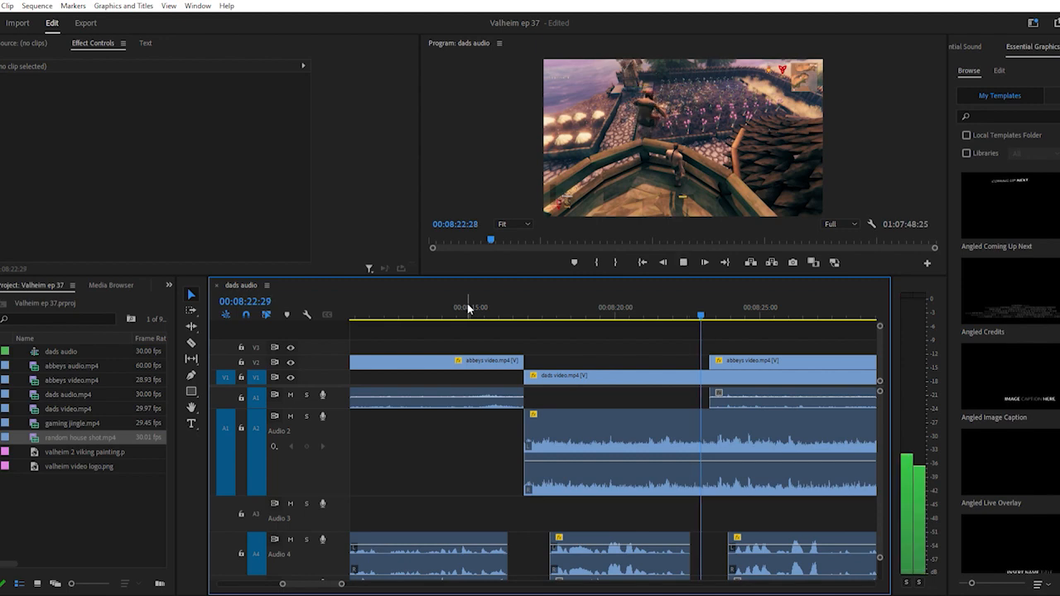
pyautogui.press('space')
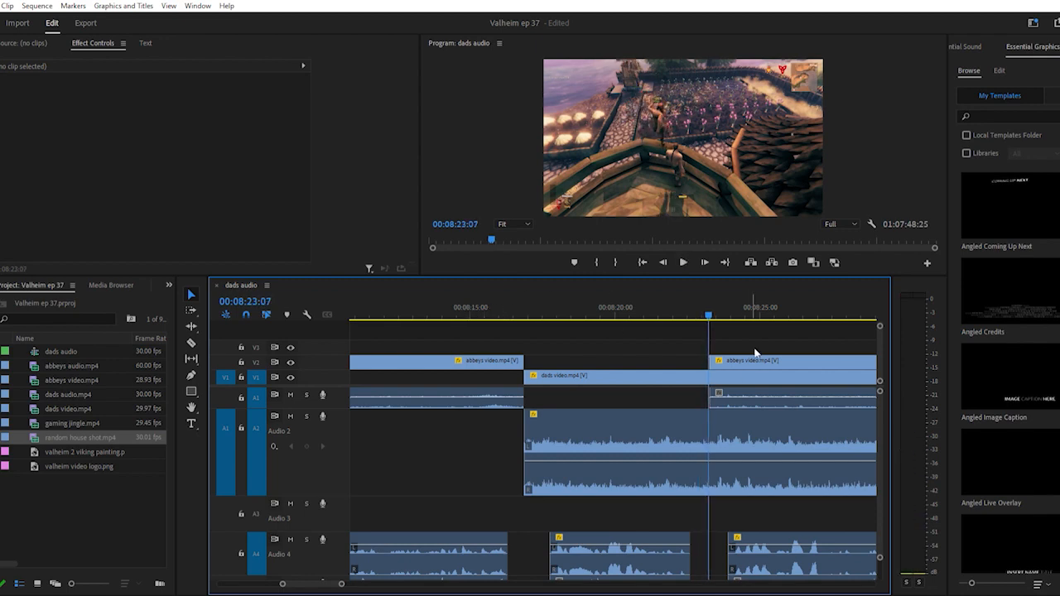
pyautogui.scroll(-2, 671, 361)
pyautogui.moveTo(657, 362); pyautogui.dragTo(749, 362)
# Play back the dads video section around 00:08:22 and split the clip at 00:08:23:12
pyautogui.click(622, 305)
pyautogui.press('space')
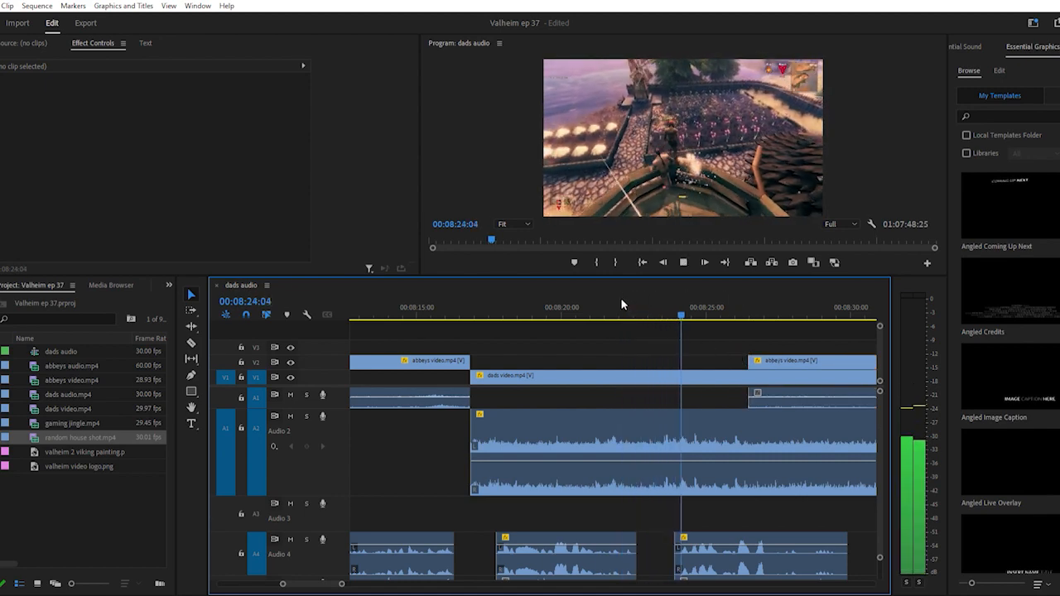
pyautogui.press('space')
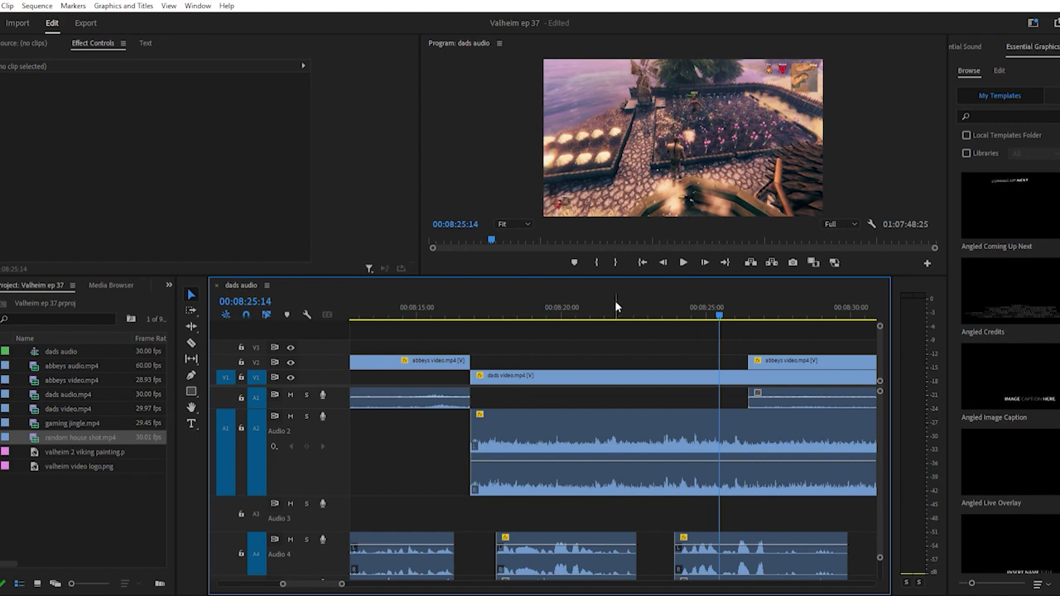
pyautogui.click(611, 308)
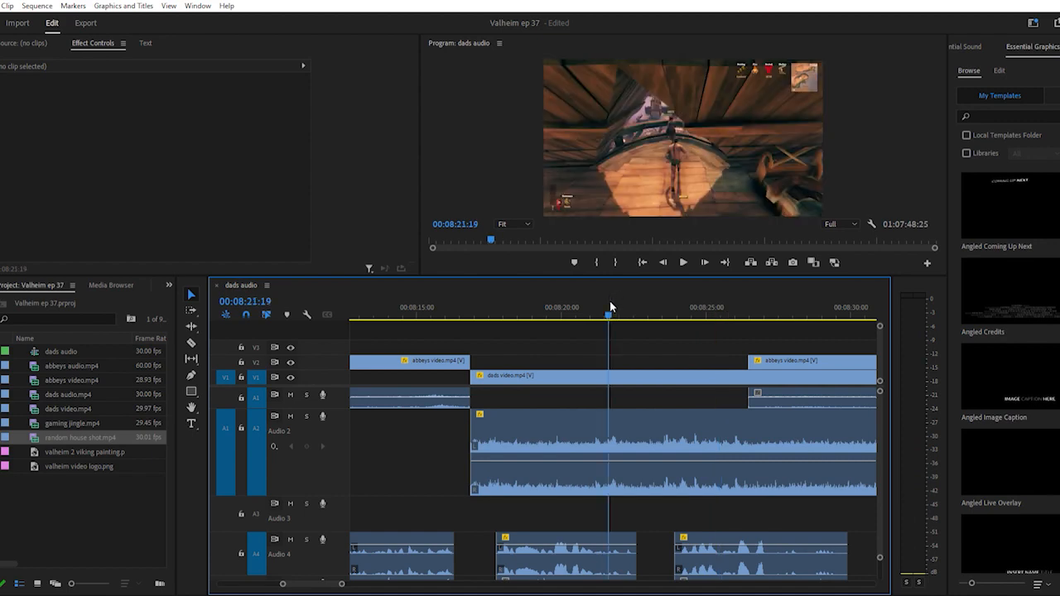
pyautogui.press('space')
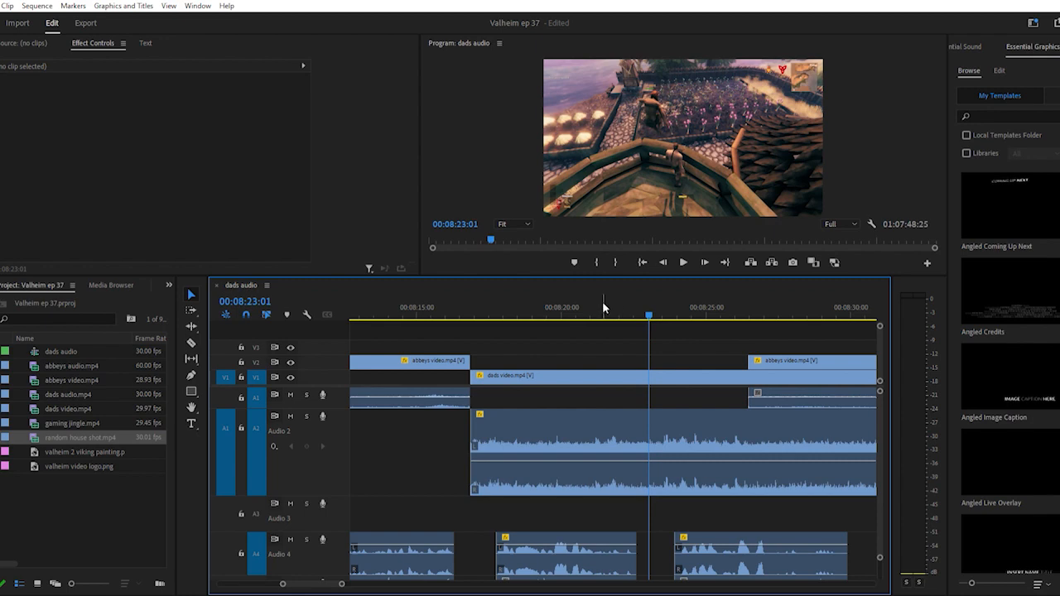
pyautogui.click(594, 299)
pyautogui.press('space')
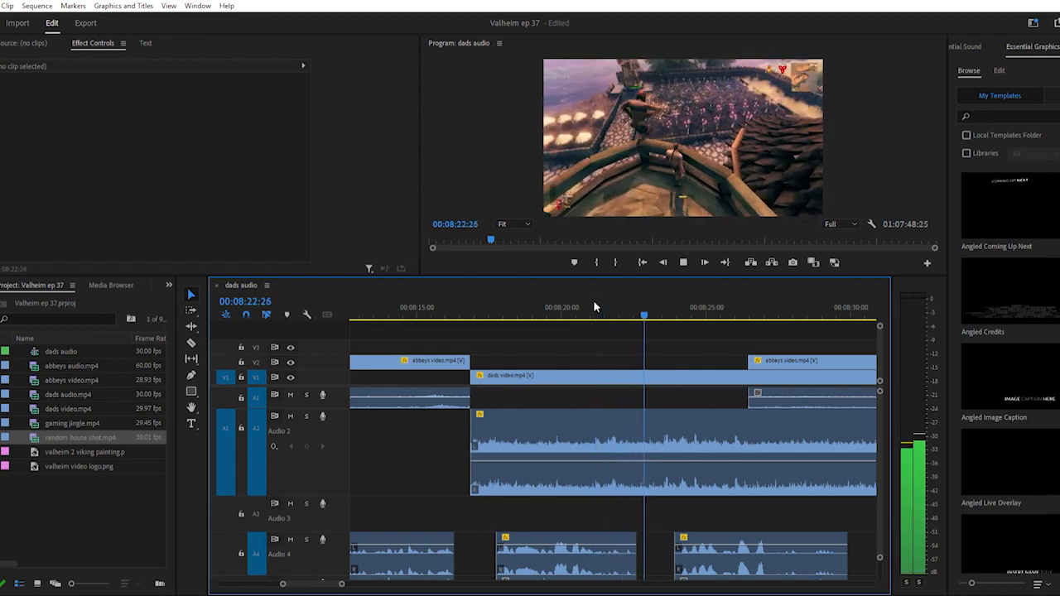
pyautogui.press('space')
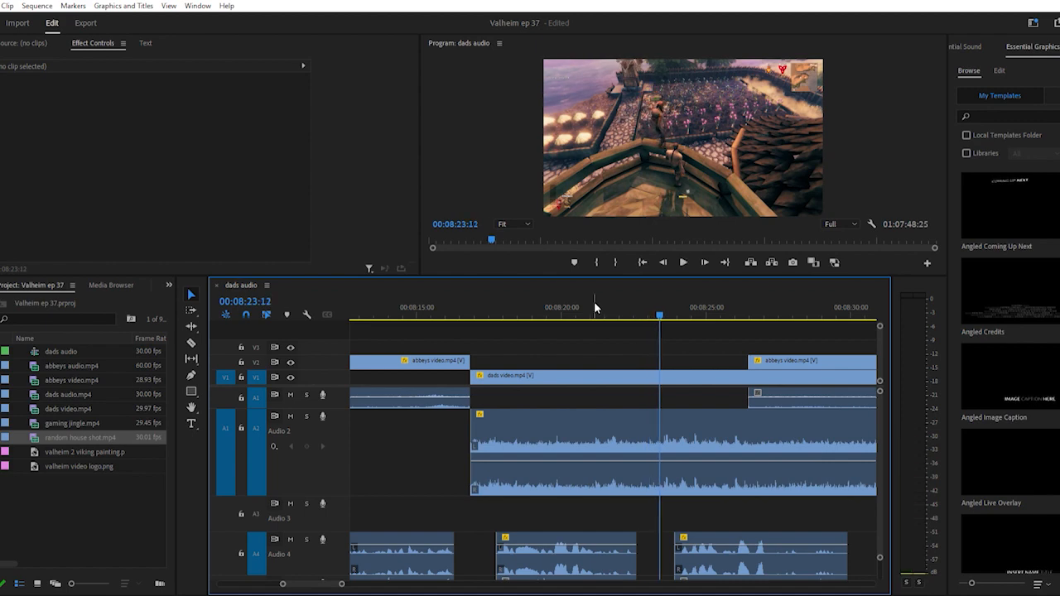
pyautogui.press('c')
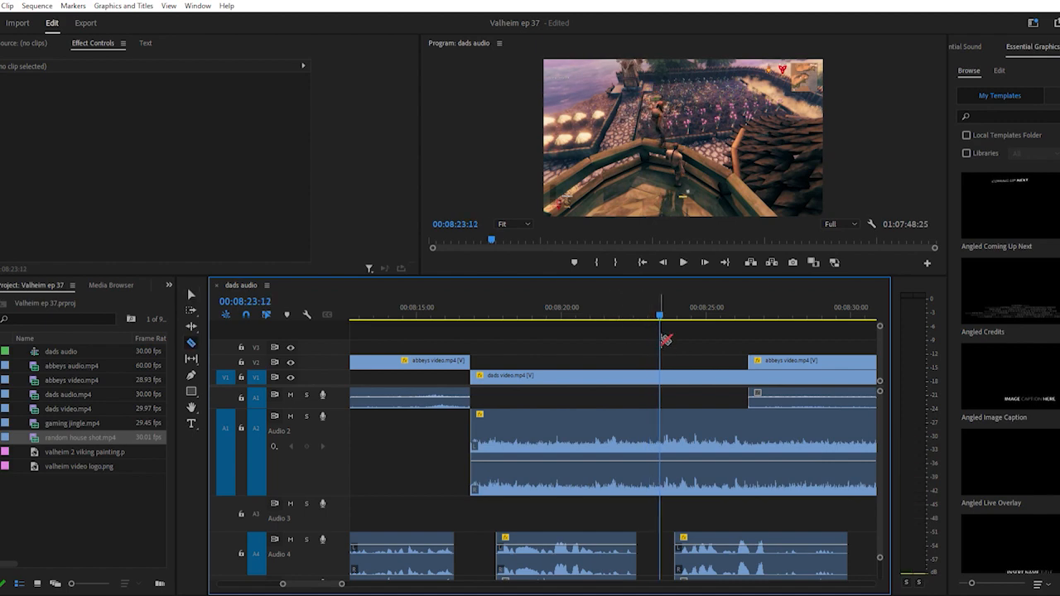
pyautogui.click(661, 374)
pyautogui.press('v')
# Trim the second dads video piece to start at about 00:08:30 and extend the abbeys video clip's start back to 00:08:23:12
pyautogui.scroll(-1, 663, 371)
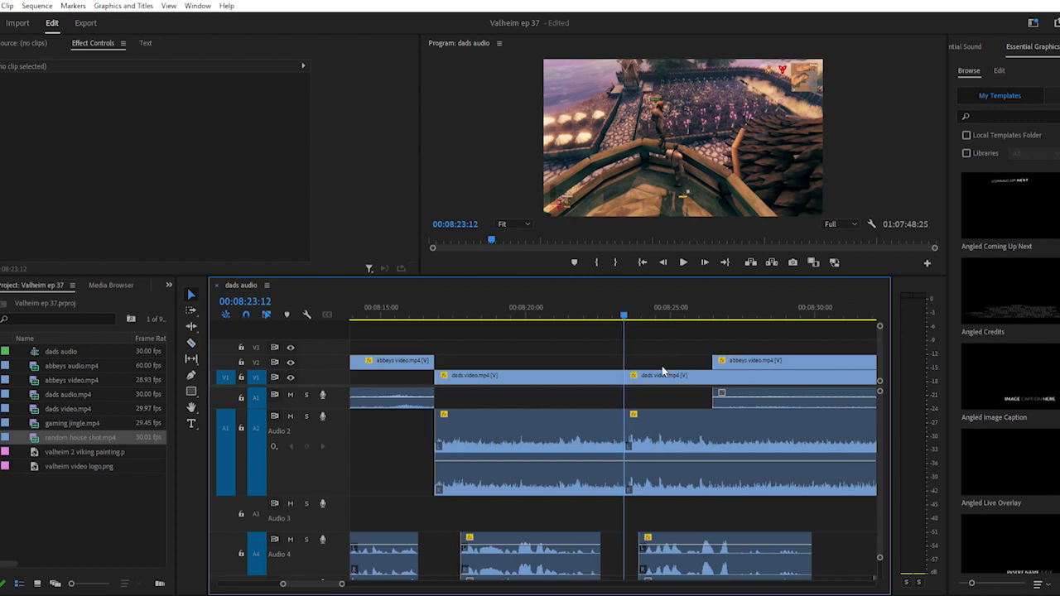
pyautogui.moveTo(627, 374); pyautogui.dragTo(831, 377)
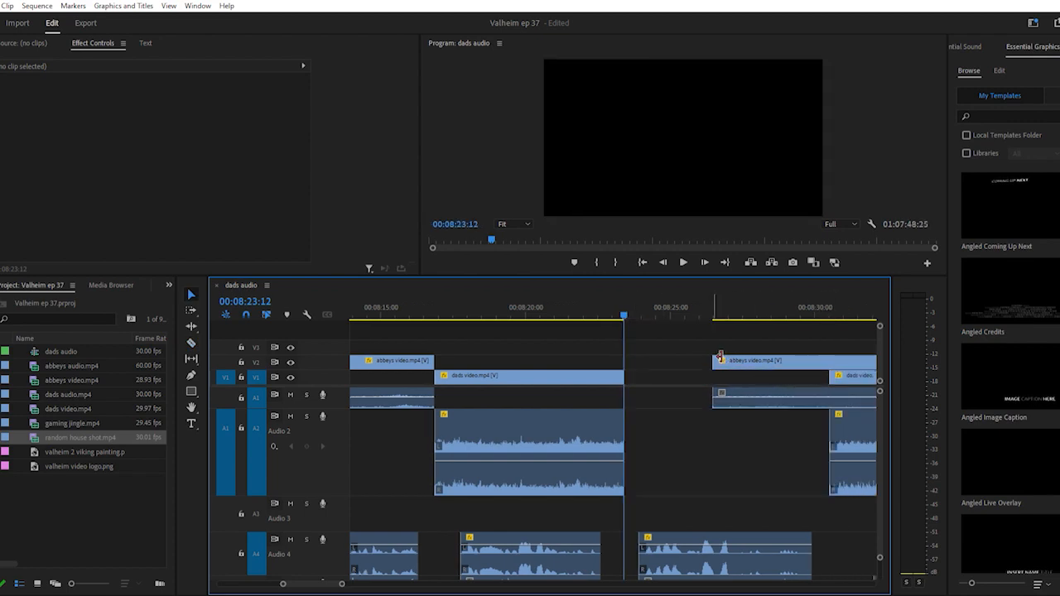
pyautogui.moveTo(720, 358); pyautogui.dragTo(630, 359)
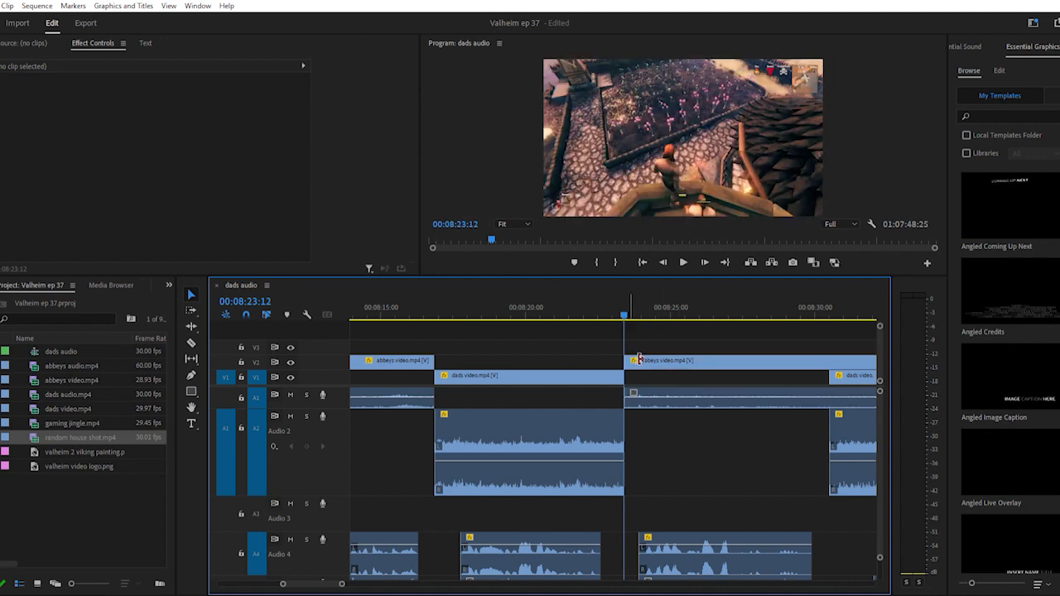
# Review the arrangement of alternating clips and select the short dads video clip around 00:08:20
pyautogui.click(538, 308)
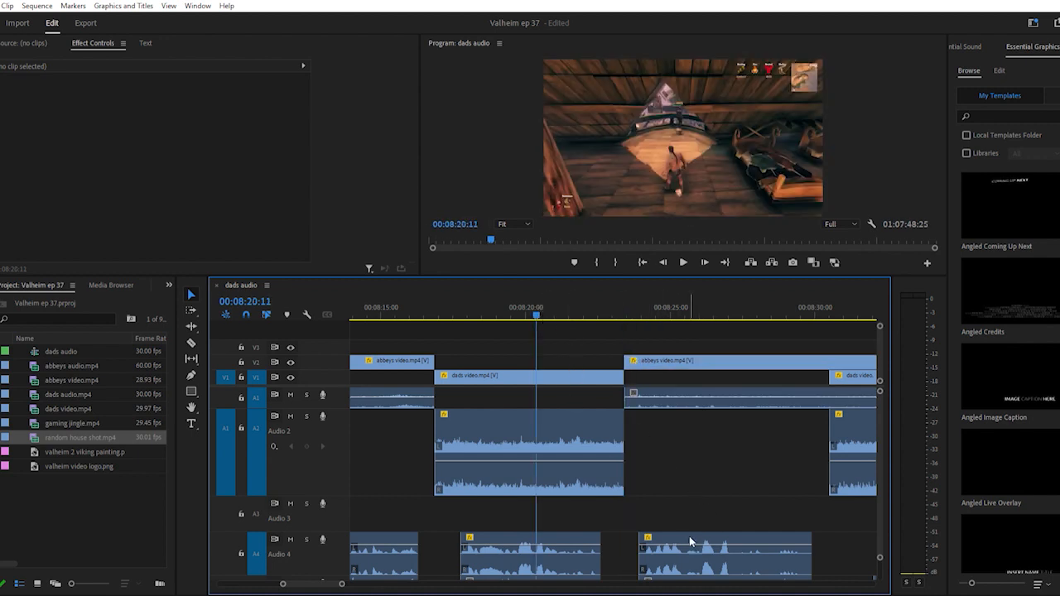
pyautogui.scroll(10, 450, 469)
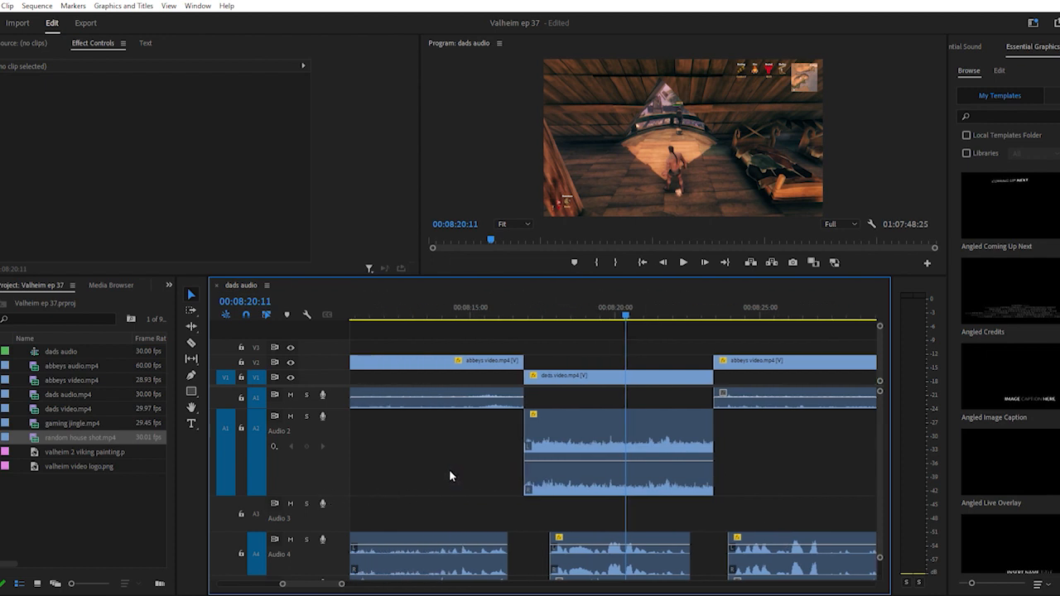
pyautogui.scroll(8, 457, 474)
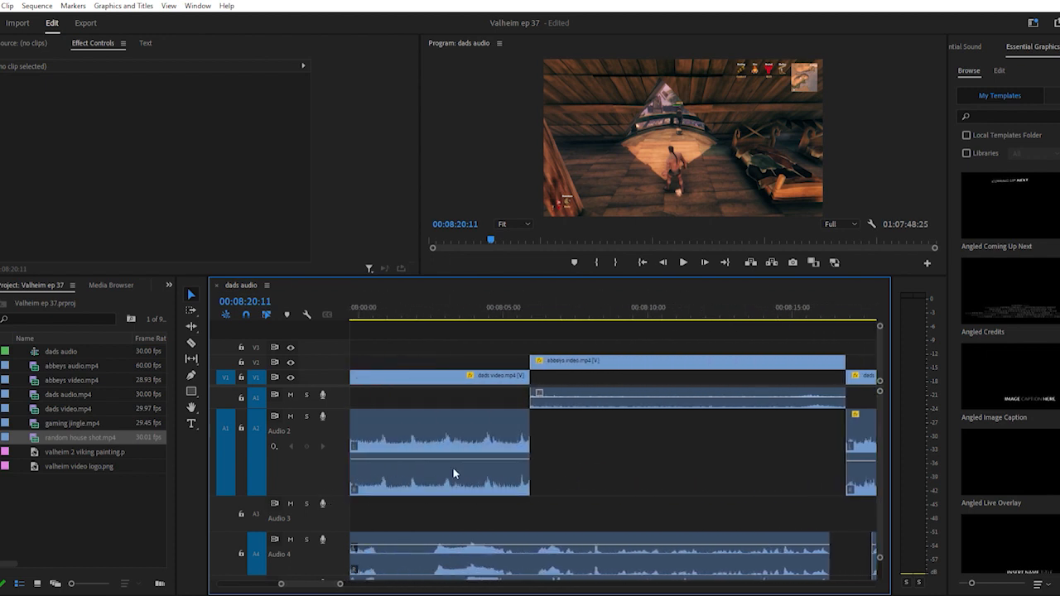
pyautogui.scroll(-2, 455, 468)
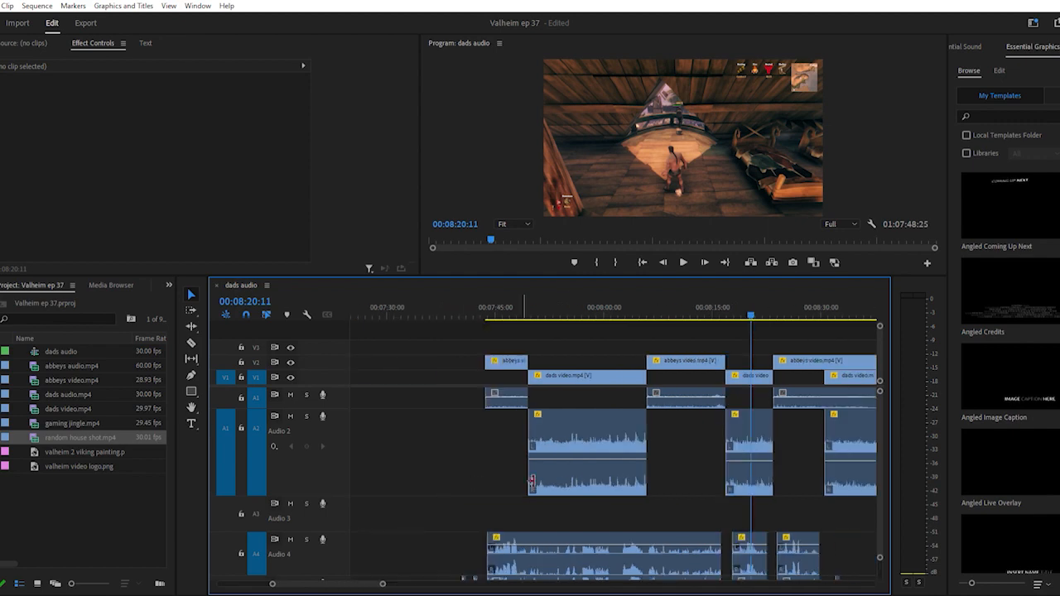
pyautogui.scroll(-2, 659, 464)
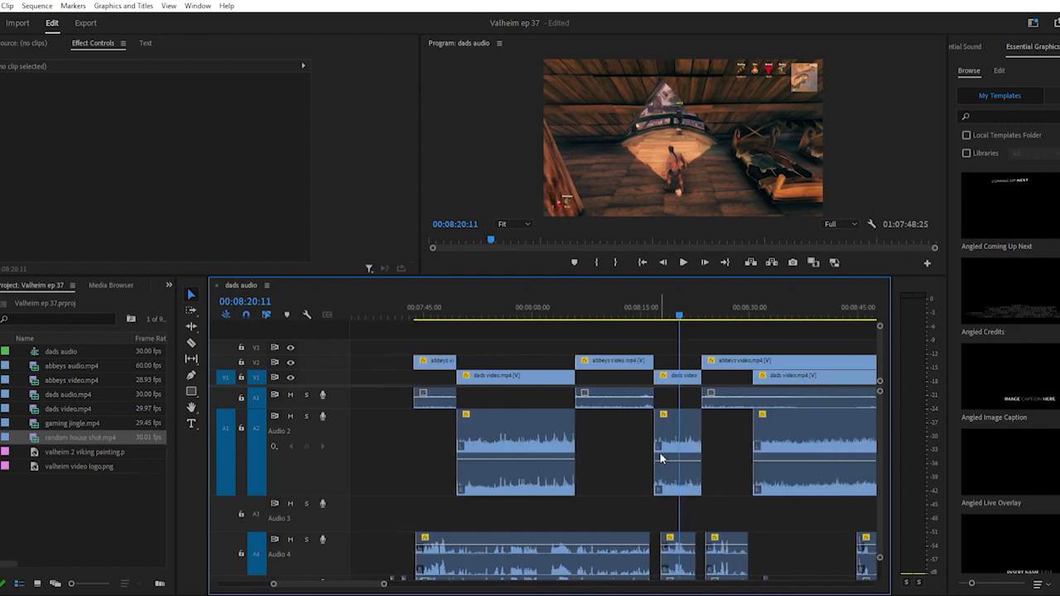
pyautogui.click(662, 455)
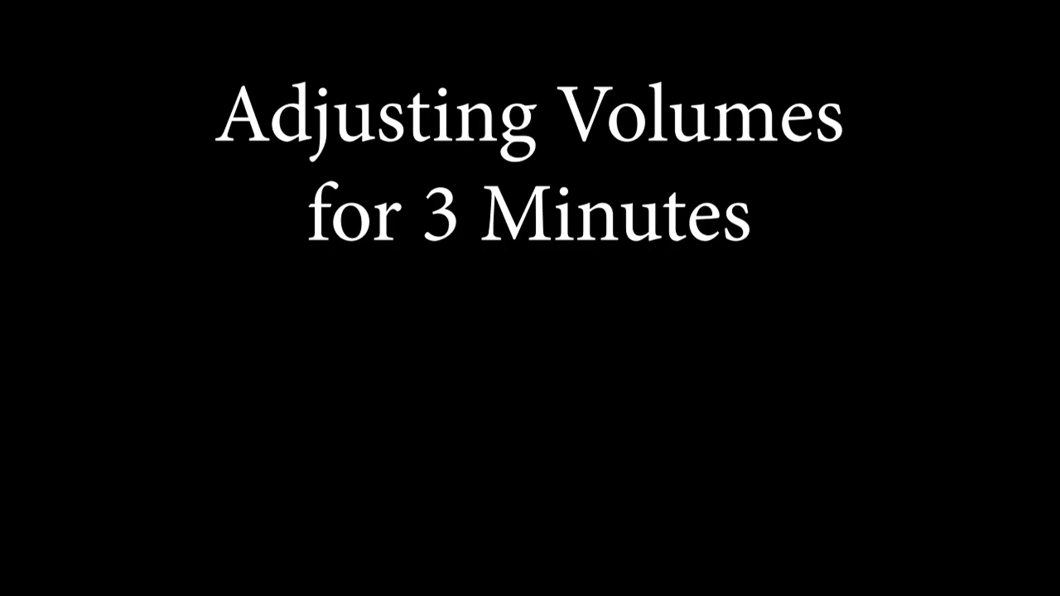
# Play back the abbeys video section from about 00:08:27 and delete the tiny isolated audio clip on track A5 near 00:08:32
pyautogui.moveTo(455, 307); pyautogui.dragTo(493, 300)
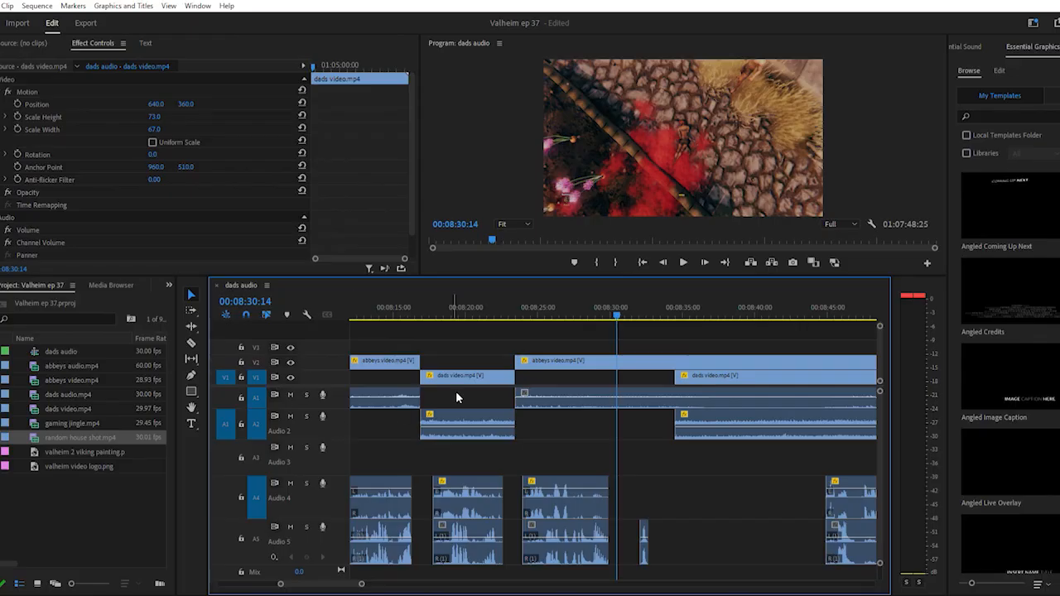
pyautogui.press('space')
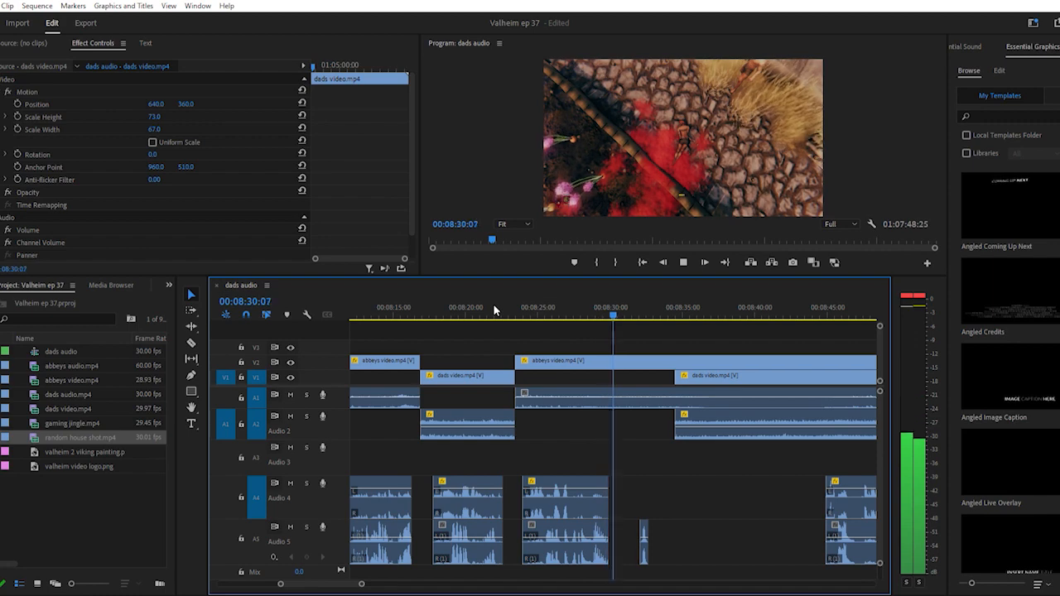
pyautogui.press('space')
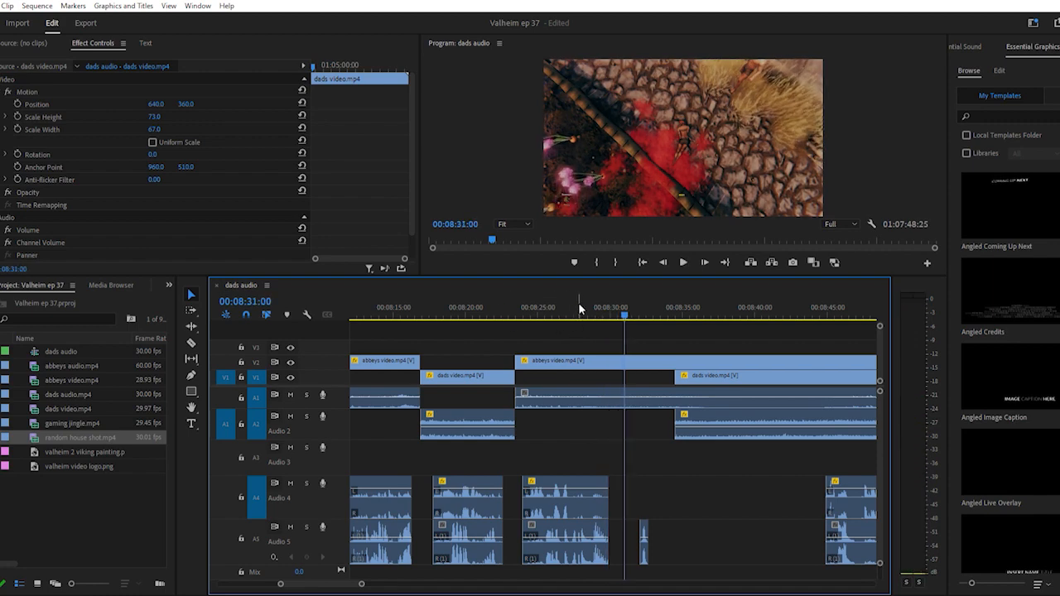
pyautogui.click(580, 309)
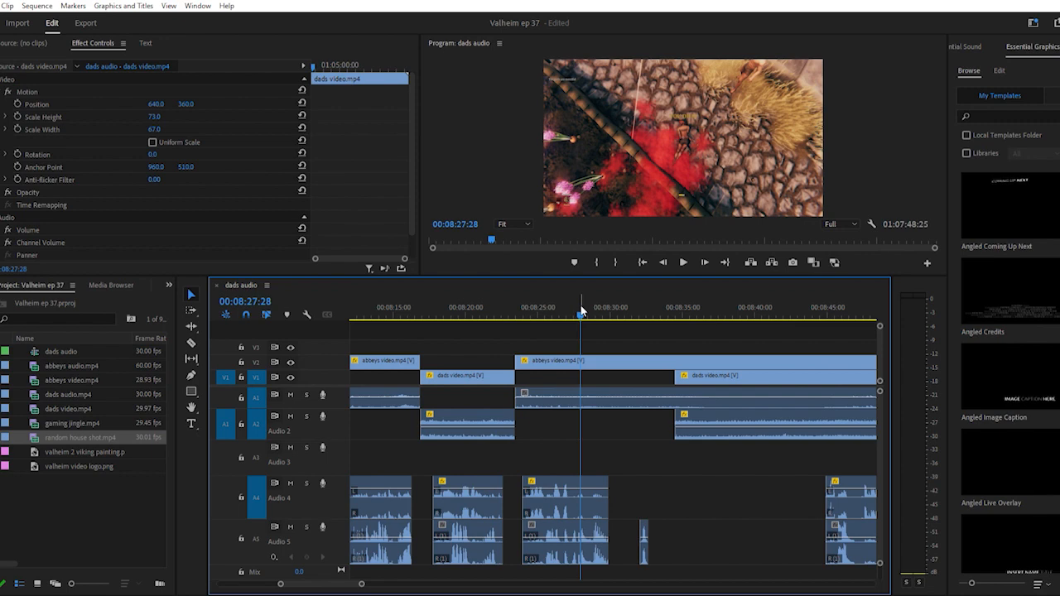
pyautogui.click(640, 303)
pyautogui.press('space')
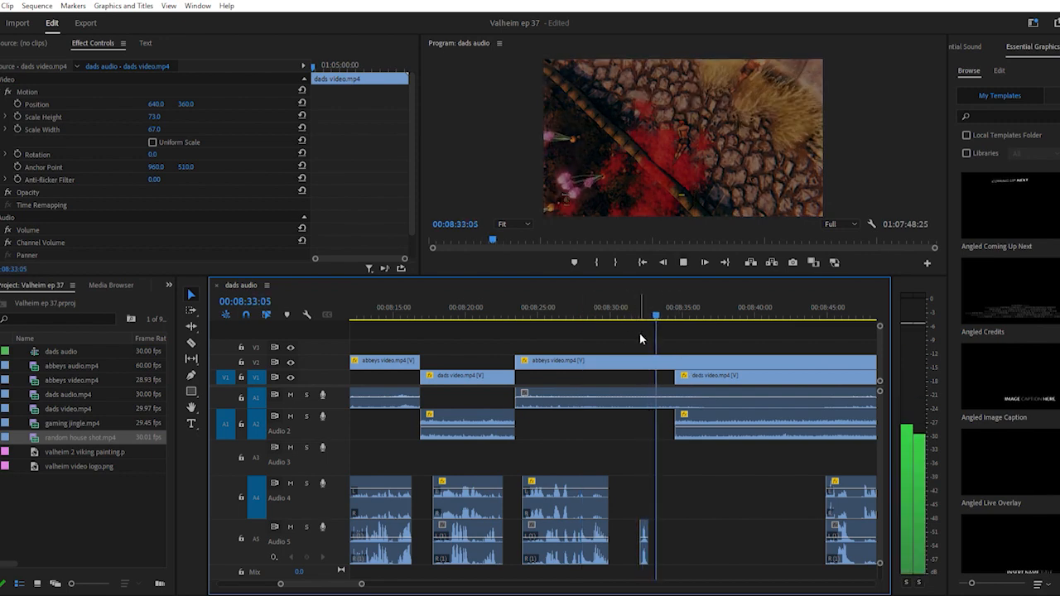
pyautogui.click(645, 524)
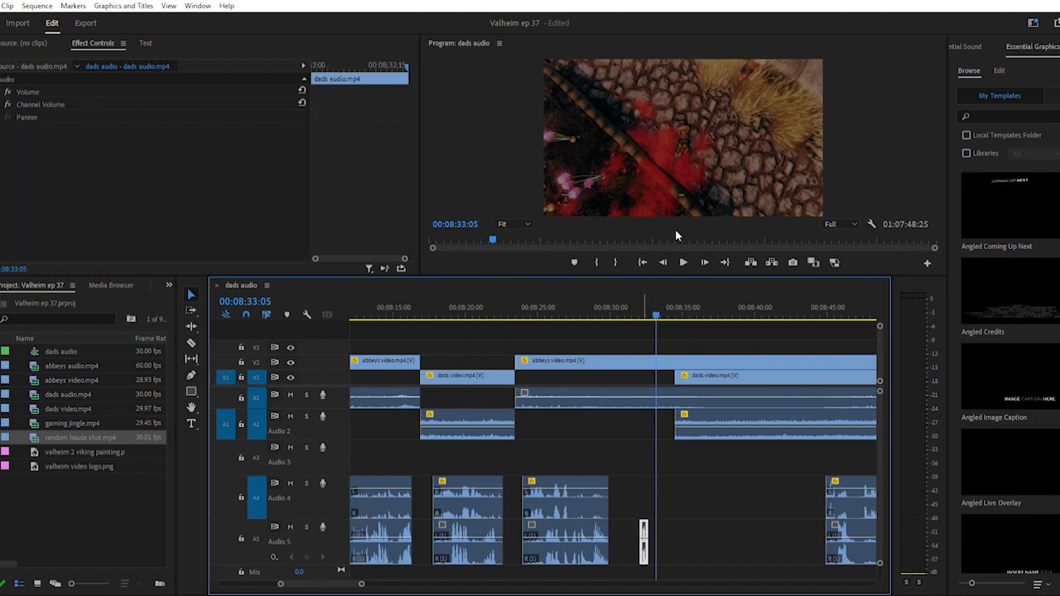
pyautogui.press('Delete')
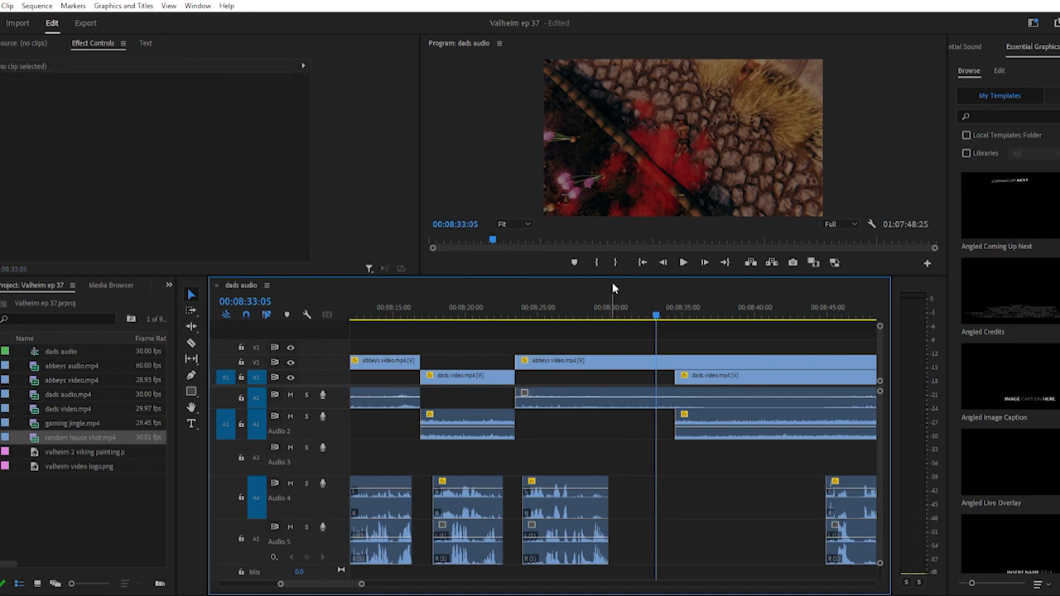
# Play back from about 00:08:28 and split the abbeys video clip at 00:08:30:25
pyautogui.click(580, 303)
pyautogui.press('space')
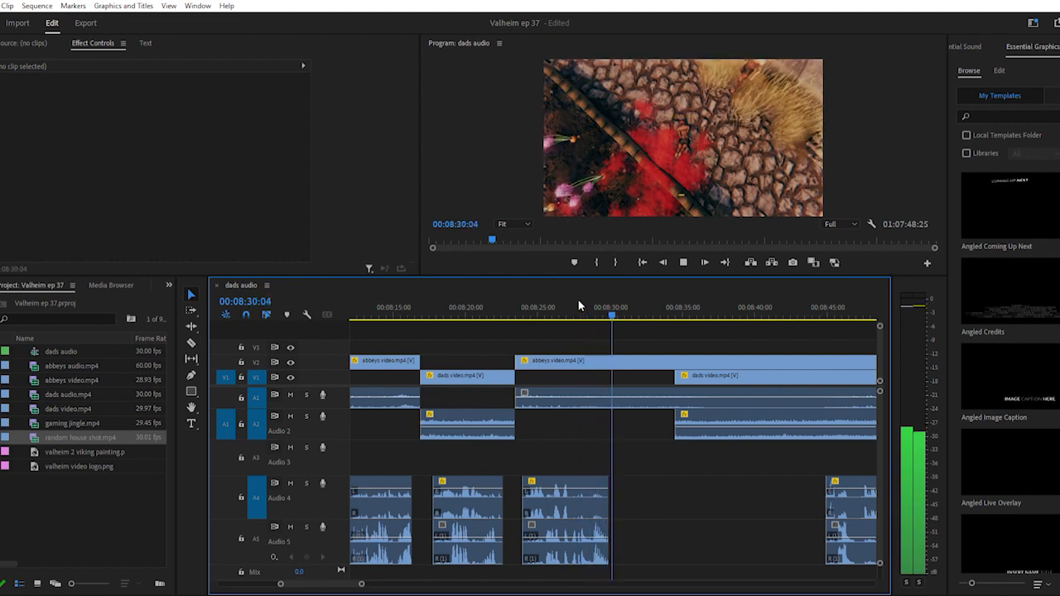
pyautogui.press('space')
pyautogui.press('c')
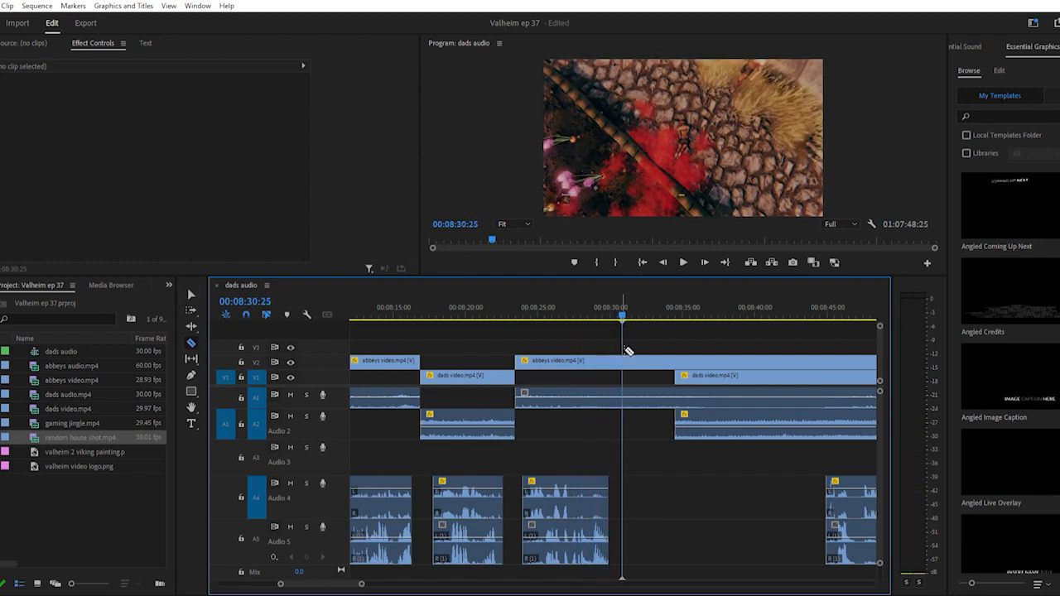
pyautogui.press('v')
# Trim the start of the second abbeys video piece forward to about 00:08:56, past the silent stretch
pyautogui.moveTo(632, 359); pyautogui.dragTo(821, 361)
pyautogui.scroll(-1, 762, 407)
pyautogui.scroll(-2, 762, 412)
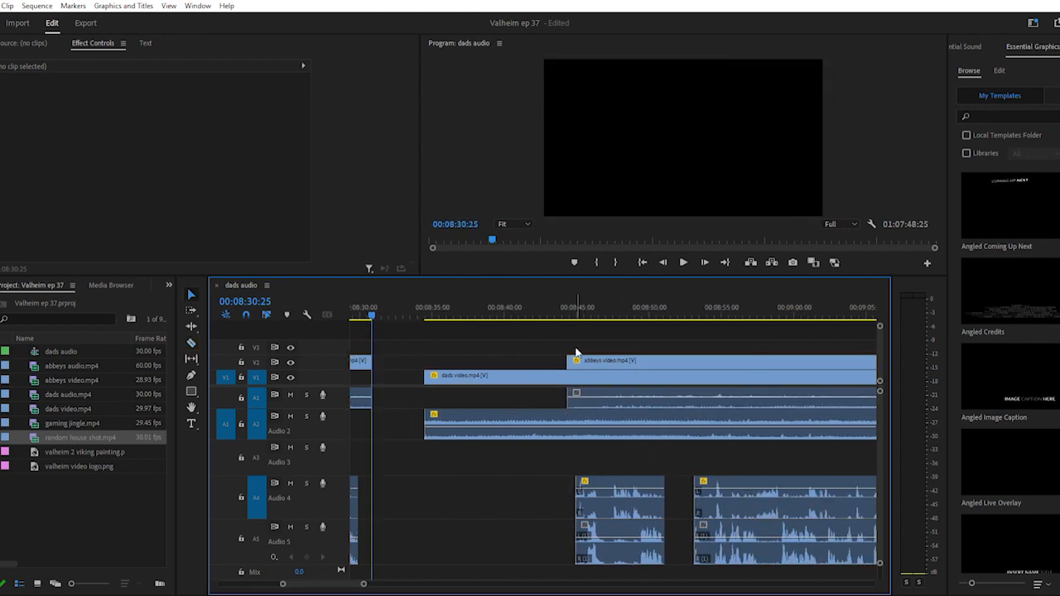
pyautogui.moveTo(580, 351); pyautogui.dragTo(734, 359)
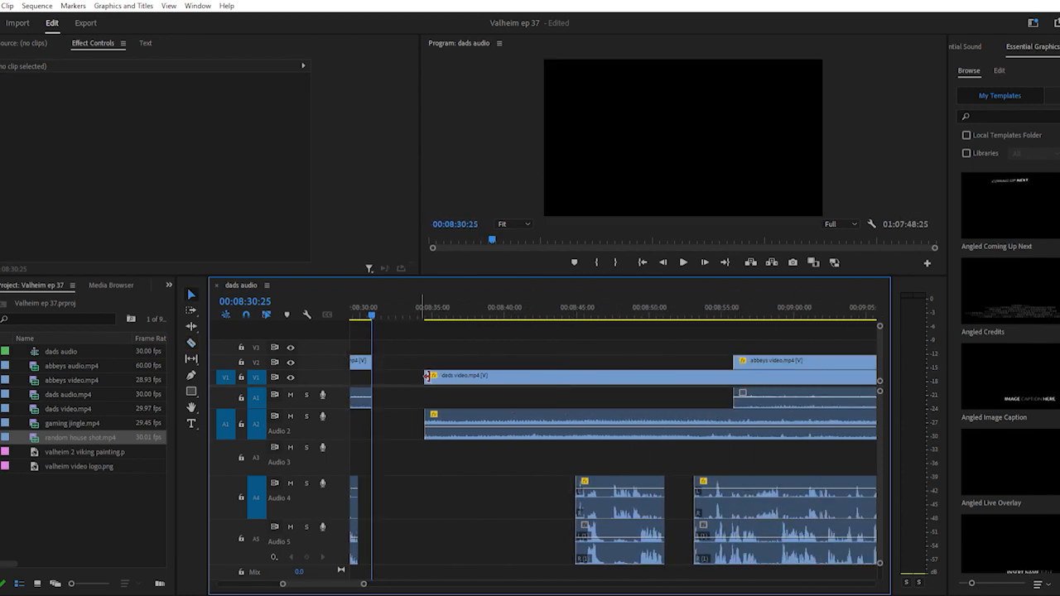
# Trim the start of the dads video clip forward to about 00:08:44, just before the next voice audio
pyautogui.moveTo(435, 375); pyautogui.dragTo(568, 365)
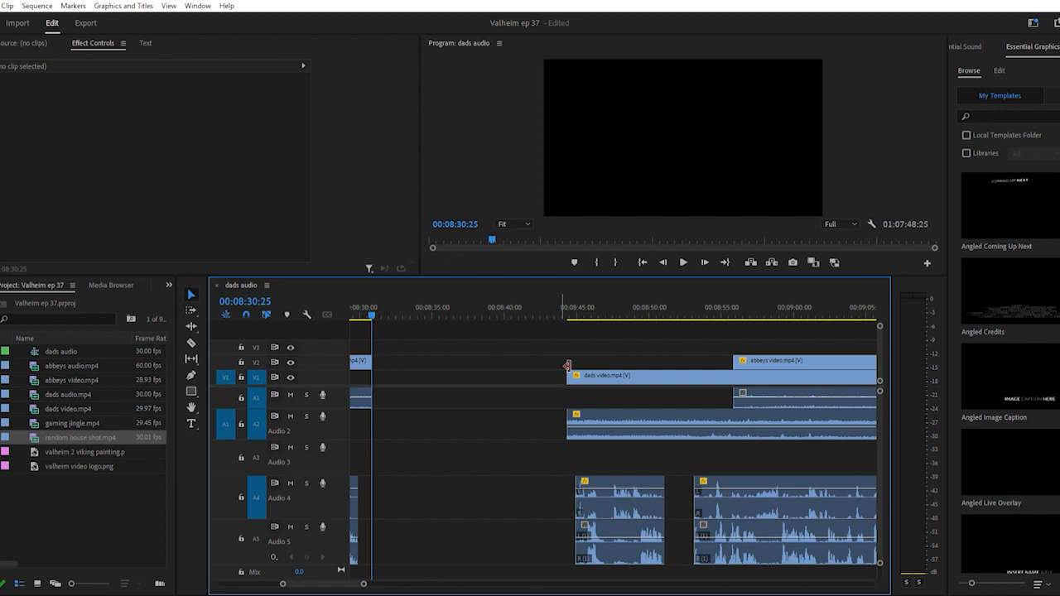
pyautogui.click(560, 313)
pyautogui.scroll(-3, 540, 331)
# Play back and split the dads video clip at 00:08:51:18, then trim the second piece's start to about 00:09:03
pyautogui.press('space')
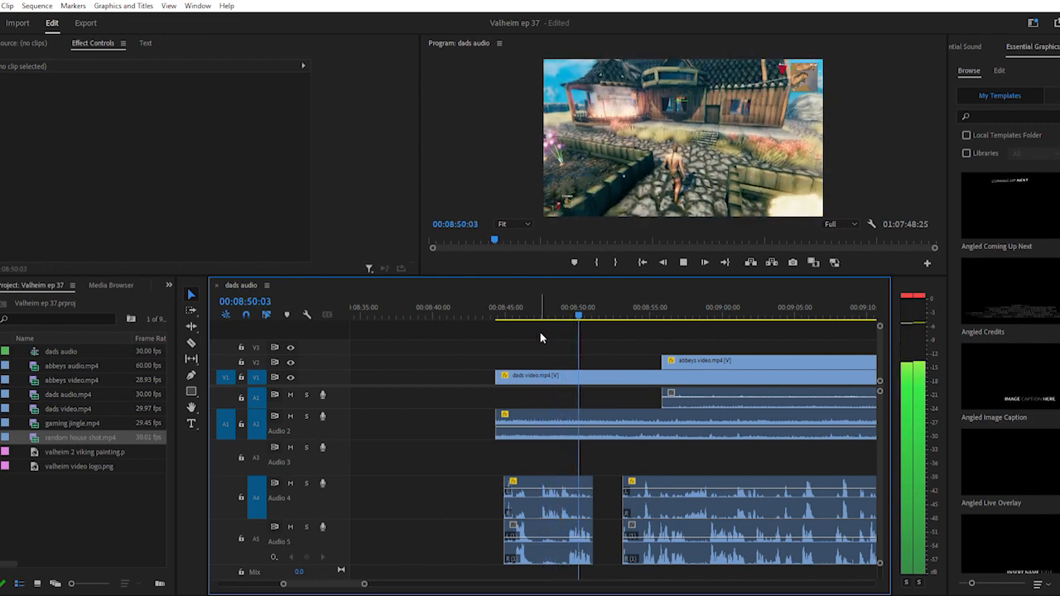
pyautogui.press('space')
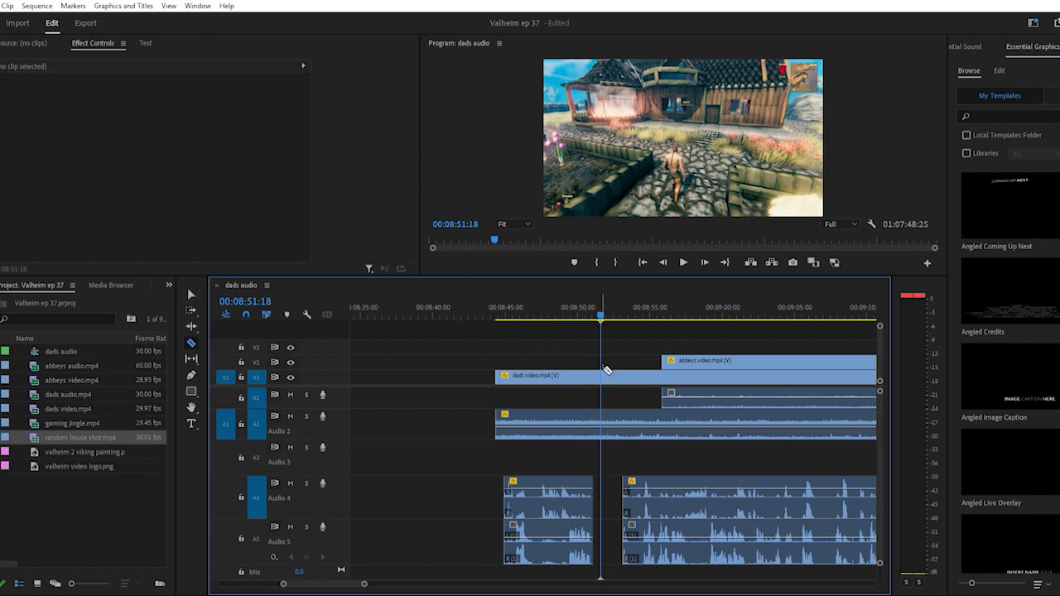
pyautogui.press('v')
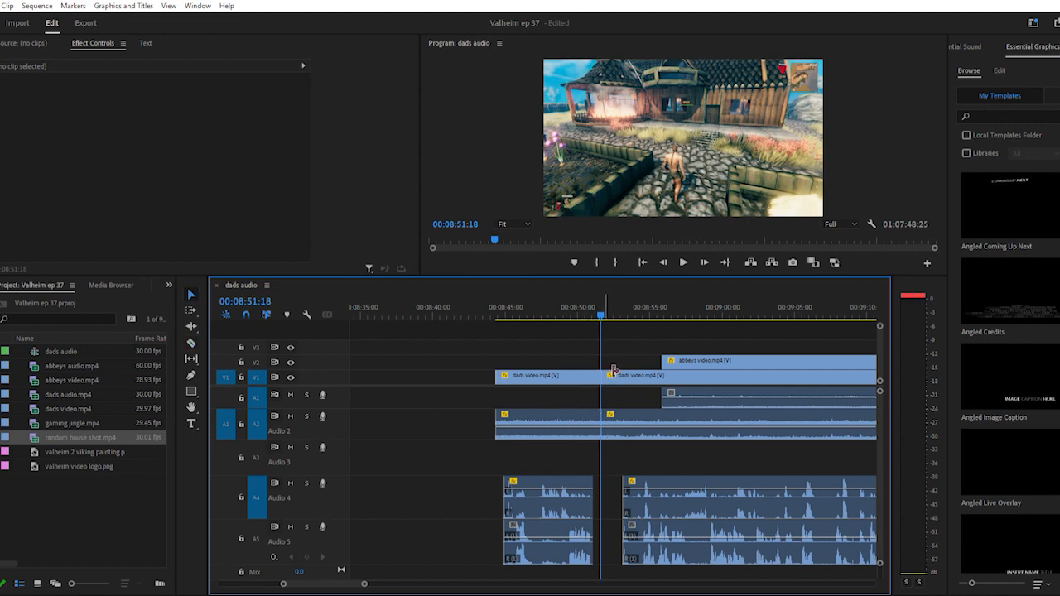
pyautogui.moveTo(614, 370); pyautogui.dragTo(764, 367)
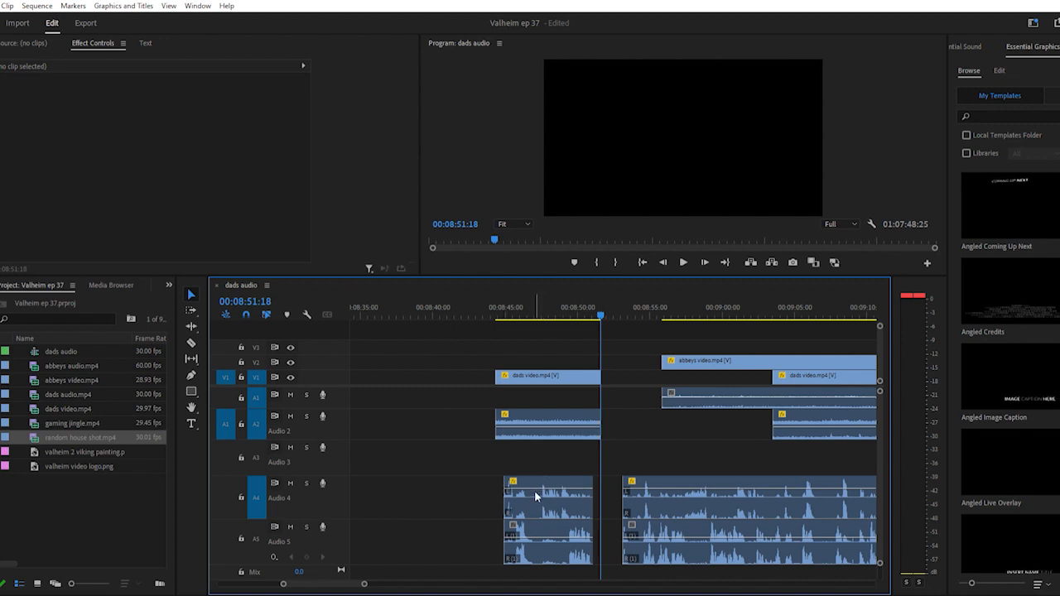
# Play back from 00:08:44:03 and extend the start of the following abbeys video clip back to about 00:08:52:20
pyautogui.click(494, 308)
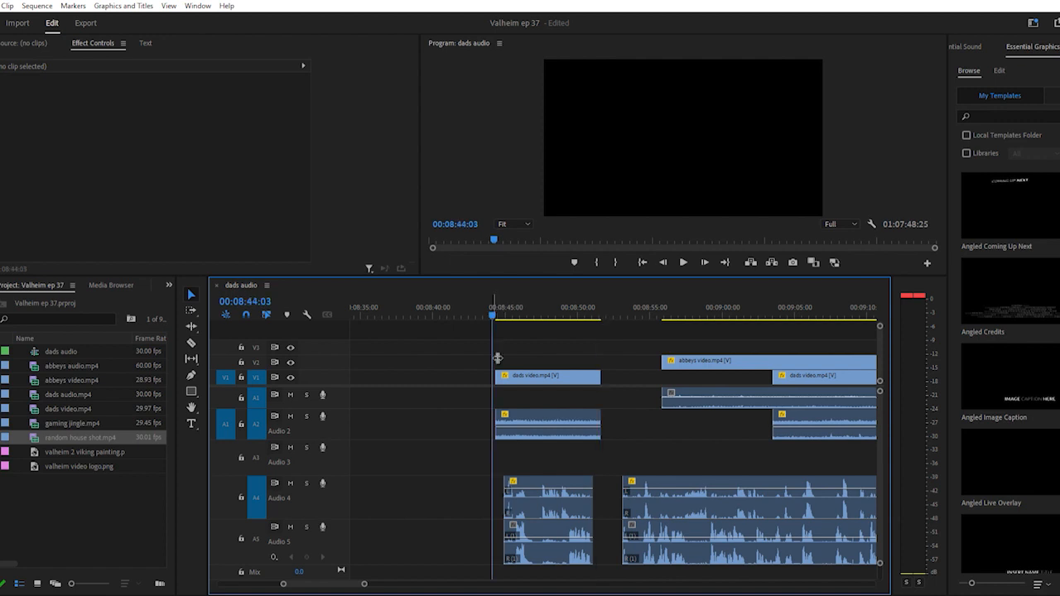
pyautogui.press('space')
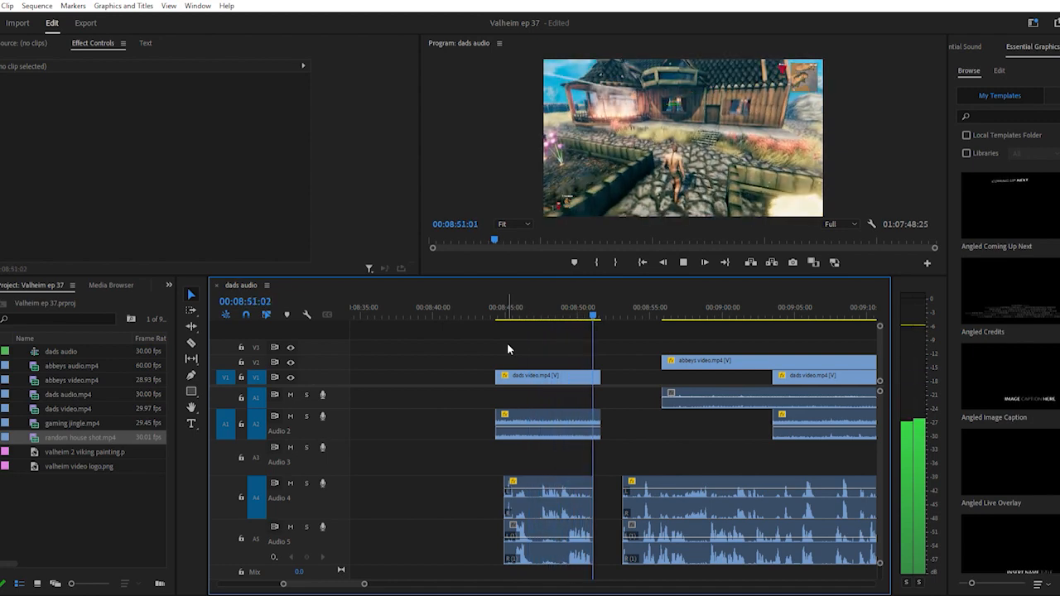
pyautogui.press('space')
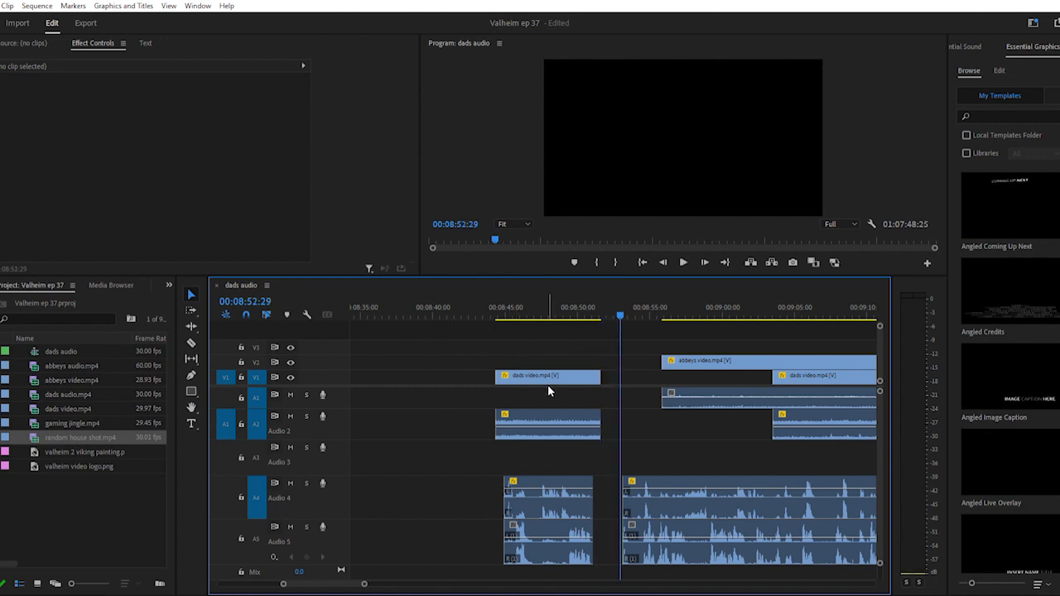
pyautogui.scroll(-4, 597, 391)
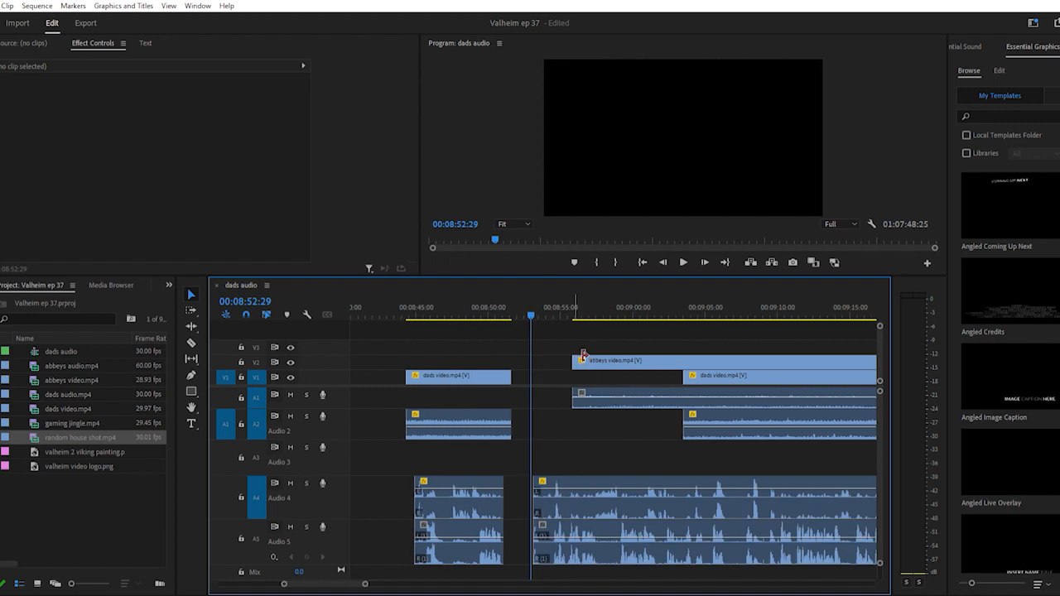
pyautogui.moveTo(583, 356); pyautogui.dragTo(537, 361)
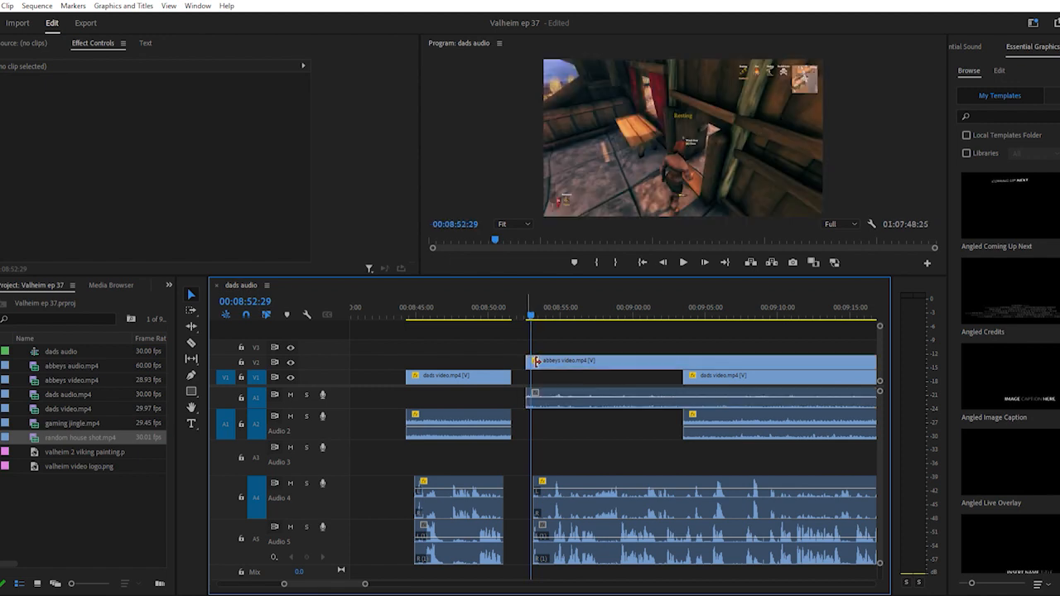
# Trim the start of the next dads video clip to about 00:09:14 and play back the abbeys video section from 00:08:52:09
pyautogui.click(522, 303)
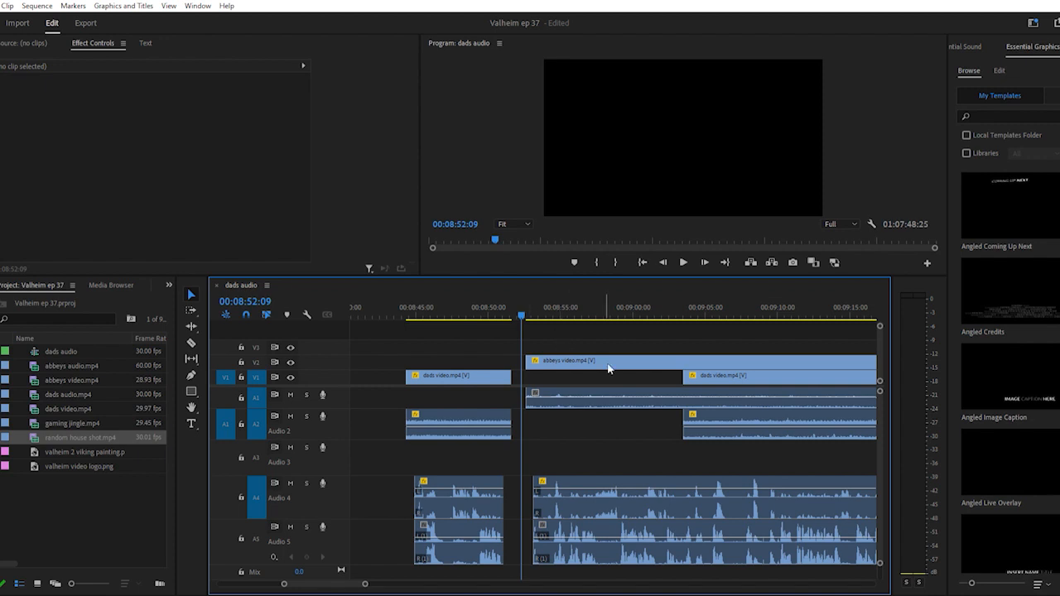
pyautogui.moveTo(694, 370); pyautogui.dragTo(834, 375)
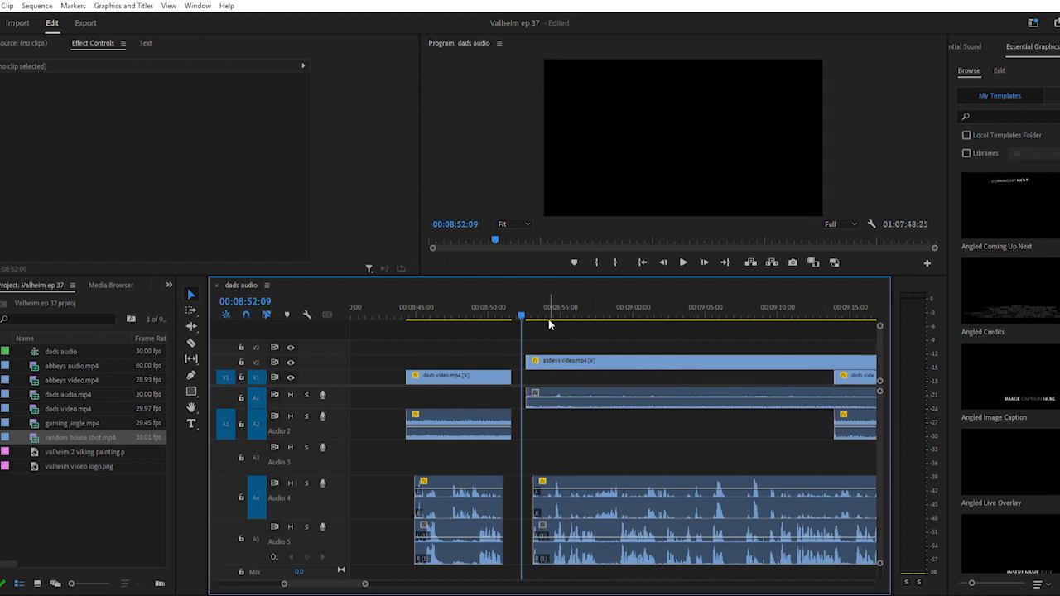
pyautogui.moveTo(549, 324)
pyautogui.mouseDown()
pyautogui.moveTo(535, 323)
pyautogui.moveTo(551, 325)
pyautogui.mouseUp()
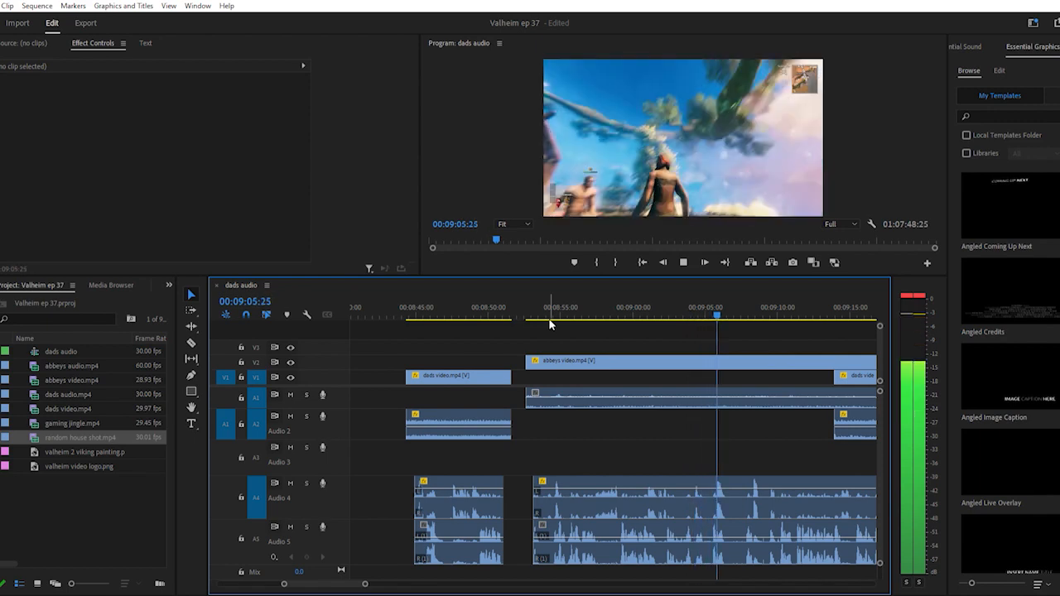
pyautogui.press('space')
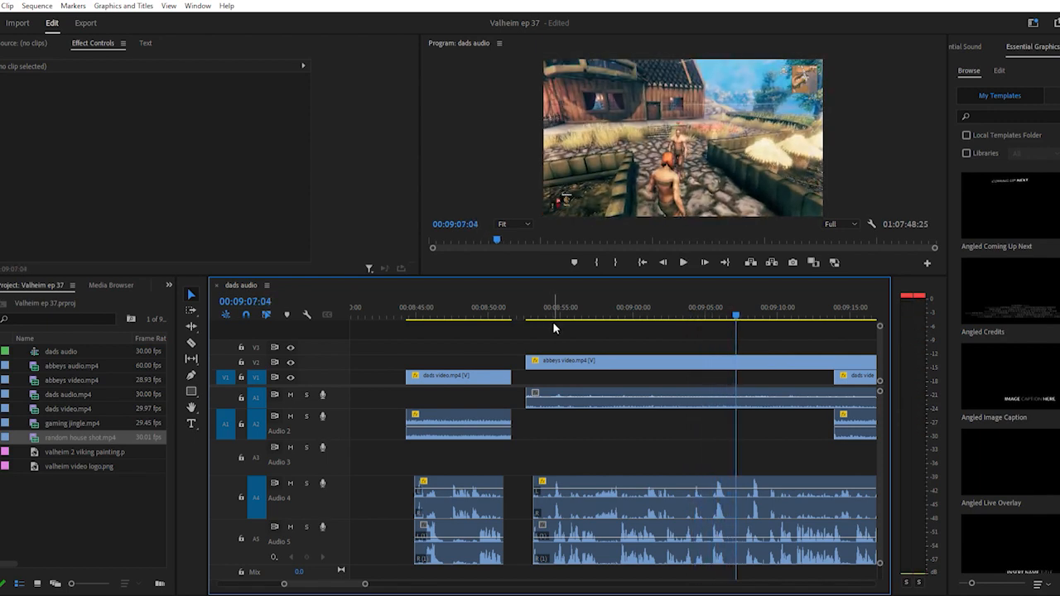
# Split the abbeys video clip at 00:09:07:04 and trim the second piece's start to about 00:09:20:20
pyautogui.press('c')
pyautogui.scroll(-3, 742, 418)
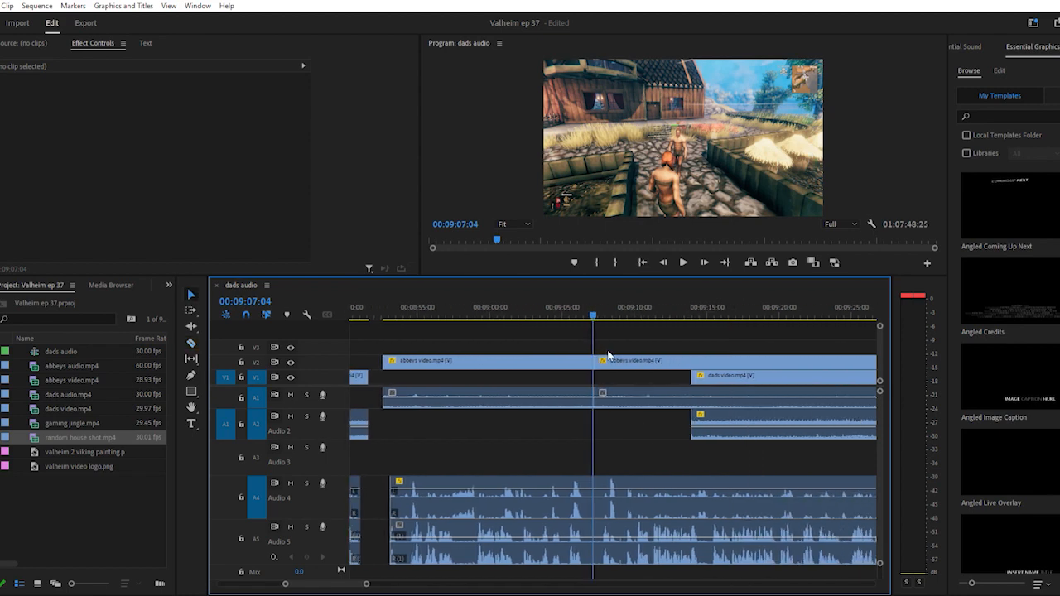
pyautogui.moveTo(605, 356); pyautogui.dragTo(783, 354)
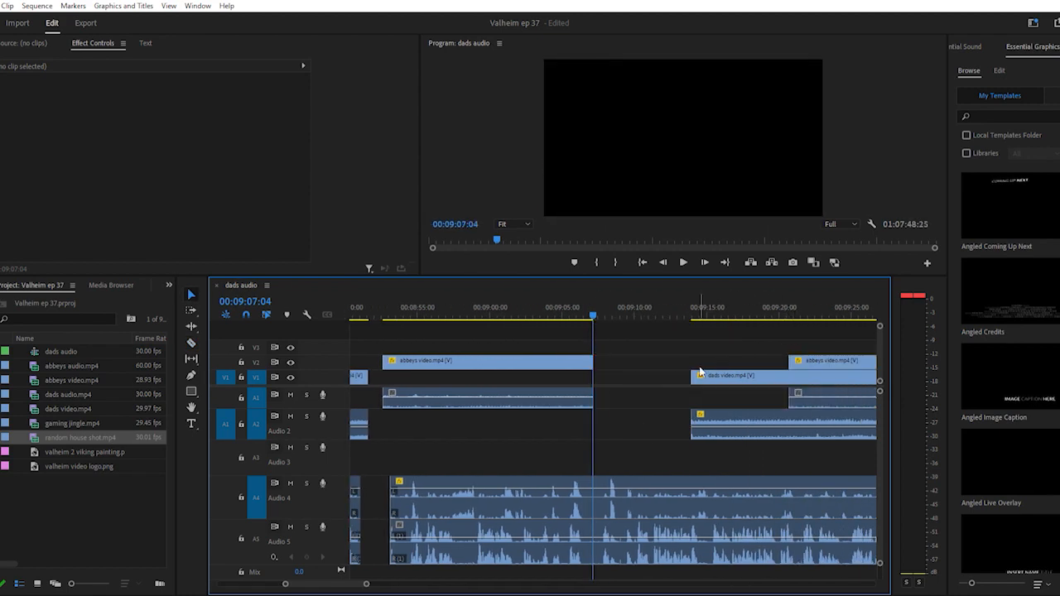
# Extend the dads video clip's start back to the abbeys cut at 00:09:07:04 and play back across the transition
pyautogui.moveTo(703, 371); pyautogui.dragTo(594, 375)
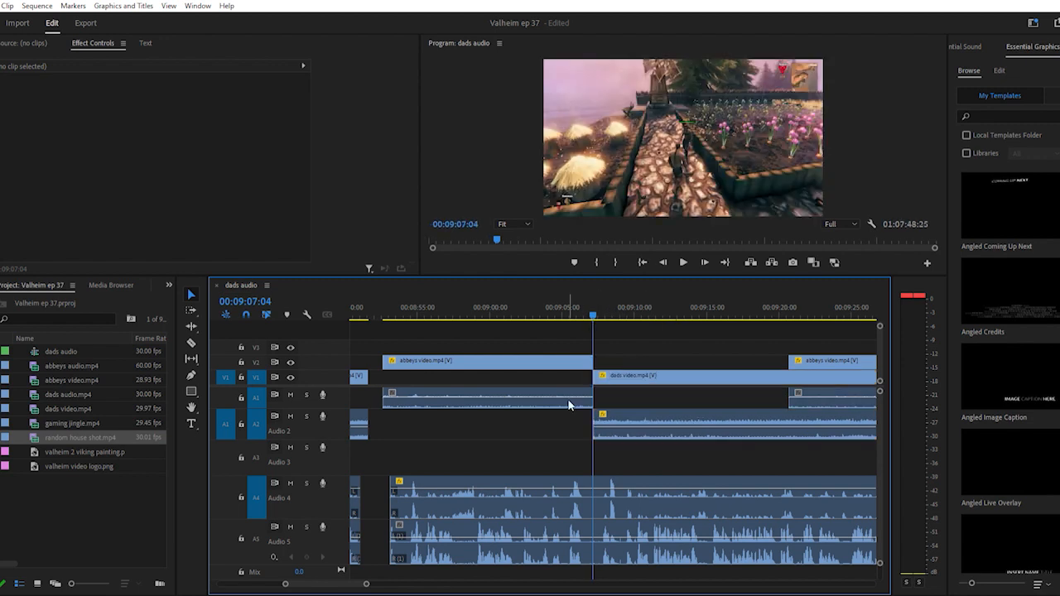
pyautogui.click(545, 305)
pyautogui.press('space')
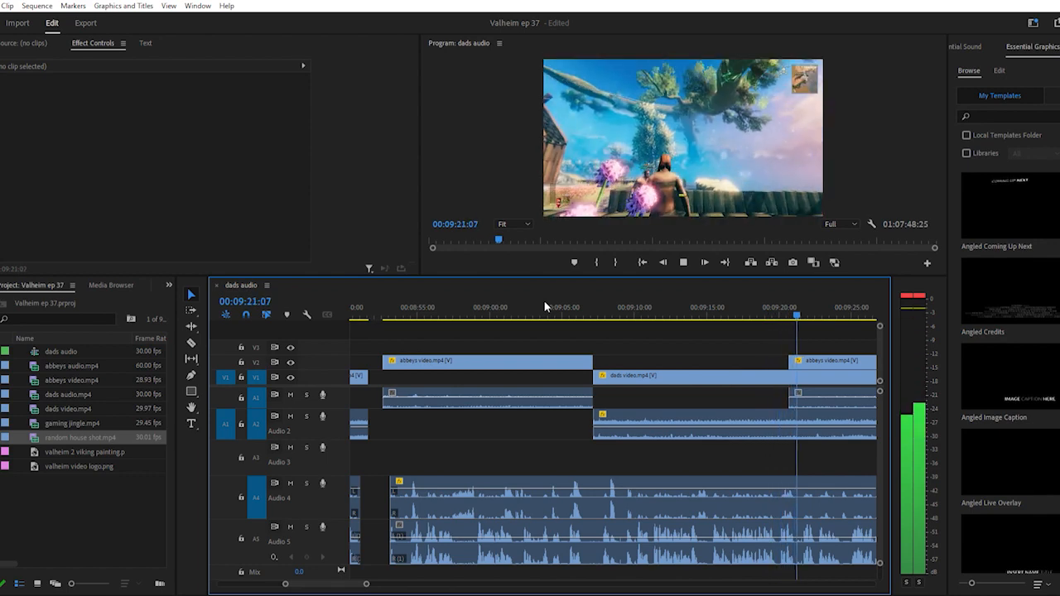
pyautogui.press('space')
# Trim the start of the following abbeys video clip to 00:09:21:08
pyautogui.scroll(-3, 725, 461)
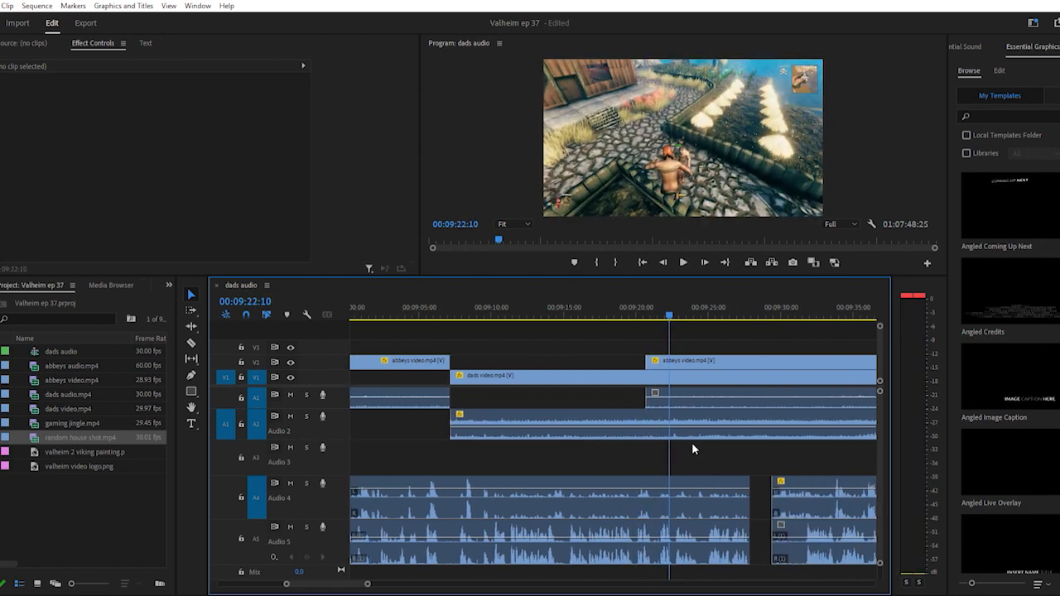
pyautogui.click(656, 303)
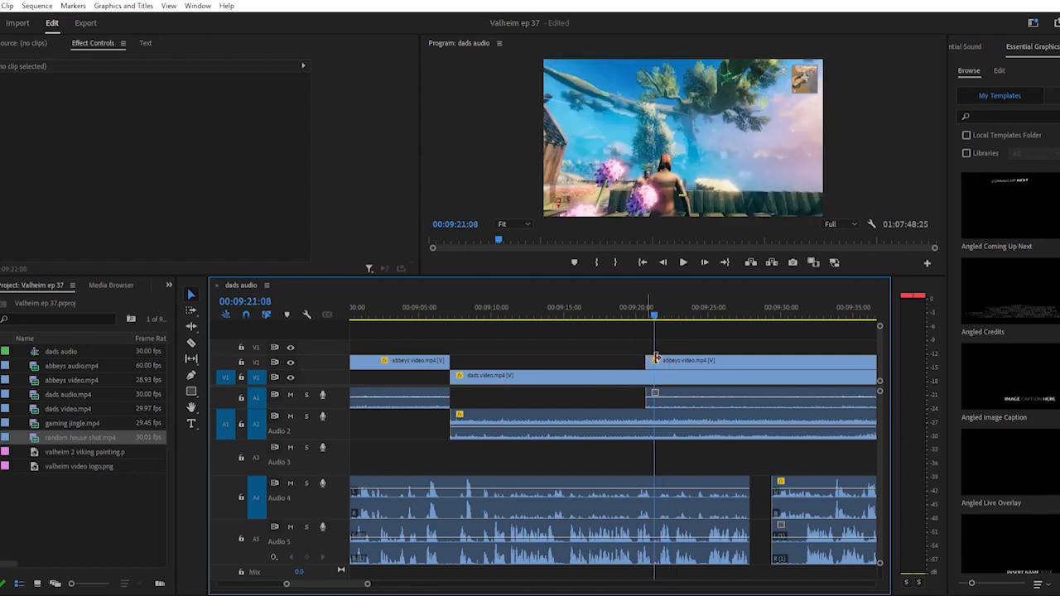
pyautogui.moveTo(656, 359); pyautogui.dragTo(662, 359)
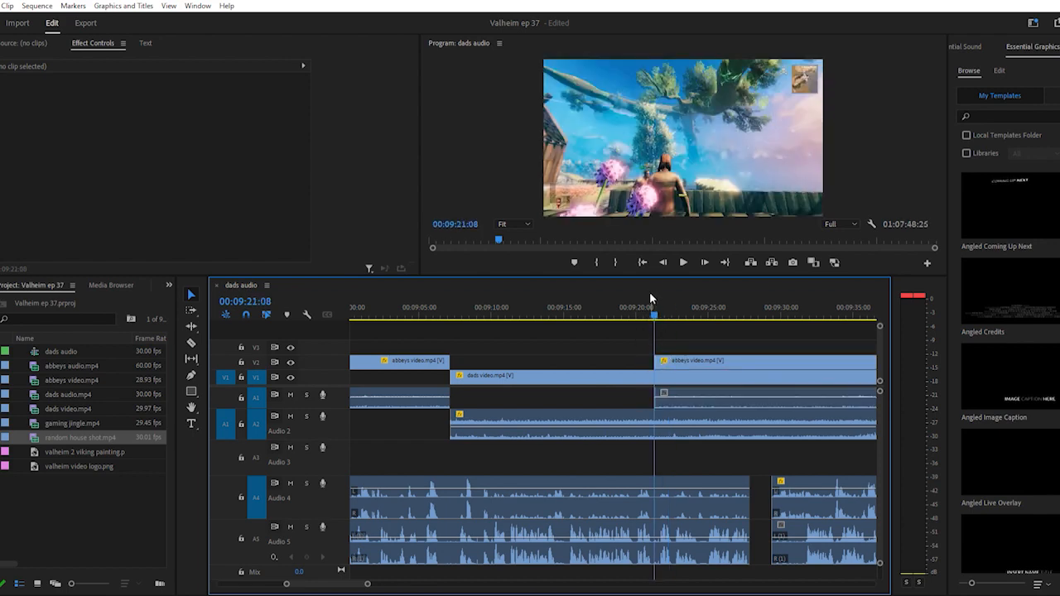
# Split the dads video clip at 00:09:21:08 and trim the second piece's start to about 00:09:31:15
pyautogui.press('c')
pyautogui.press('v')
pyautogui.moveTo(661, 376); pyautogui.dragTo(816, 374)
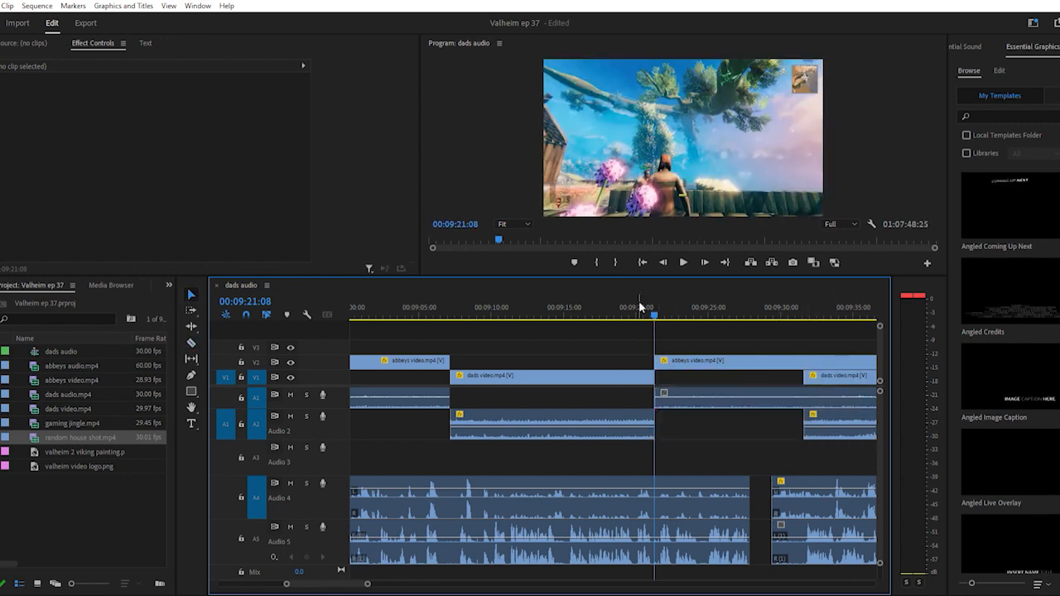
# Play back and split the abbeys video clip at 00:09:28:10, then trim the second piece's start to about 00:09:35
pyautogui.press('space')
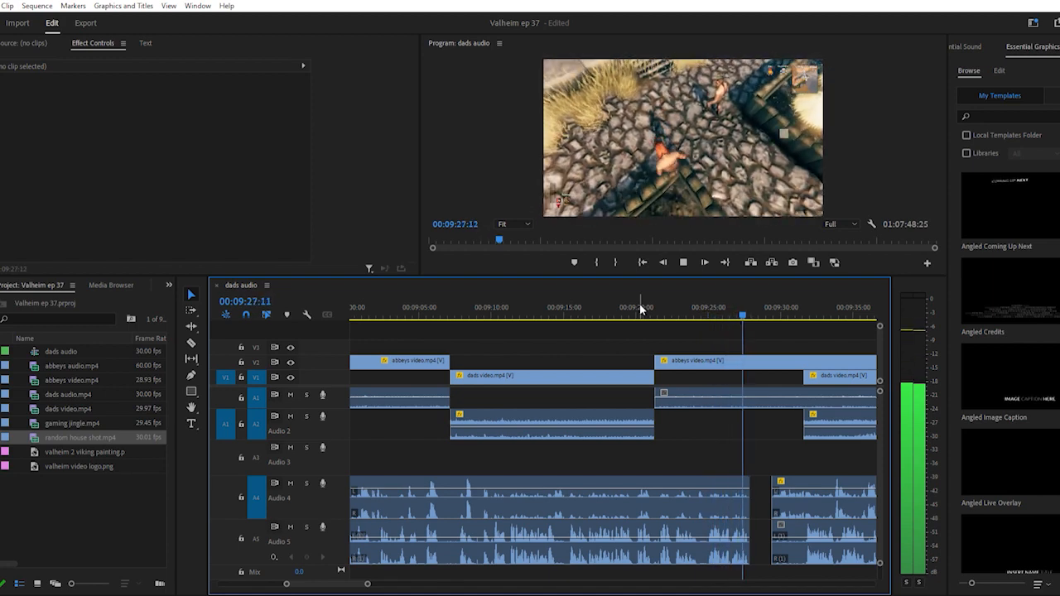
pyautogui.press('space')
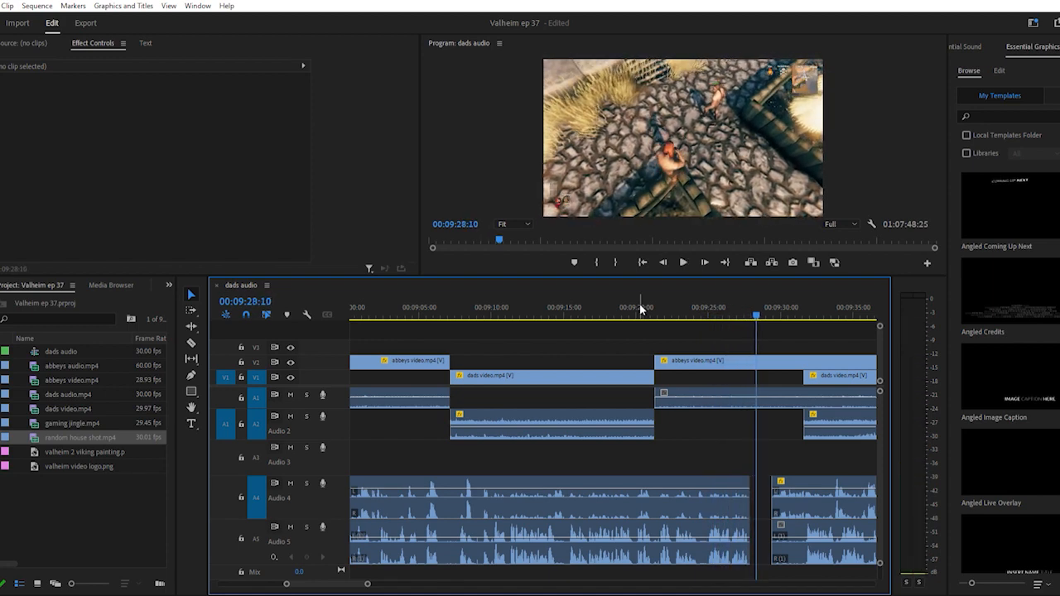
pyautogui.press('c')
pyautogui.moveTo(771, 358); pyautogui.dragTo(872, 355)
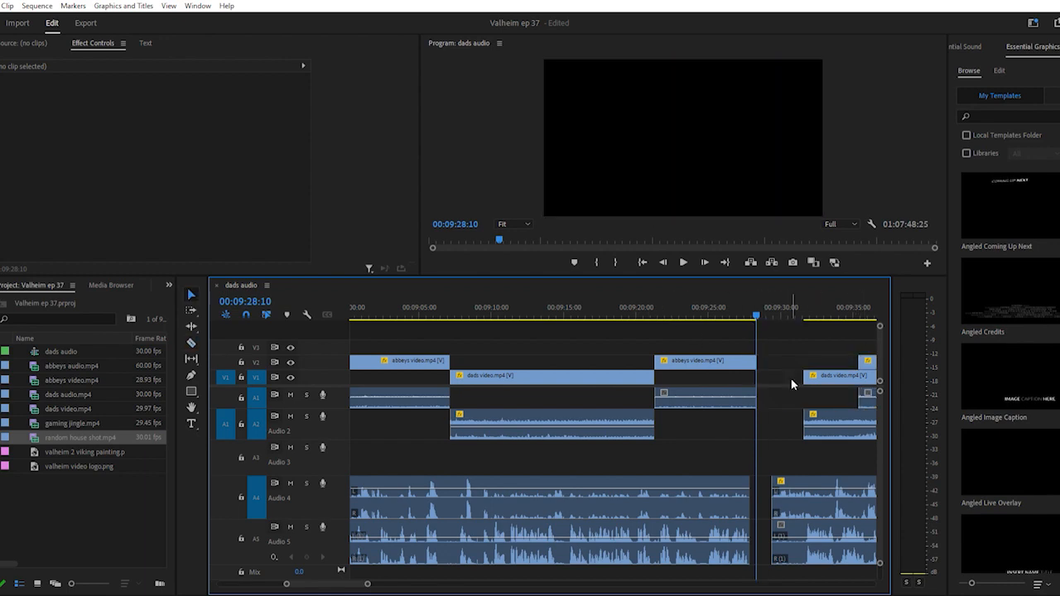
# Trim the remaining abbeys piece's start to about 00:09:40:20 and extend the dads video clip's start back to about 00:09:29
pyautogui.scroll(-3, 736, 390)
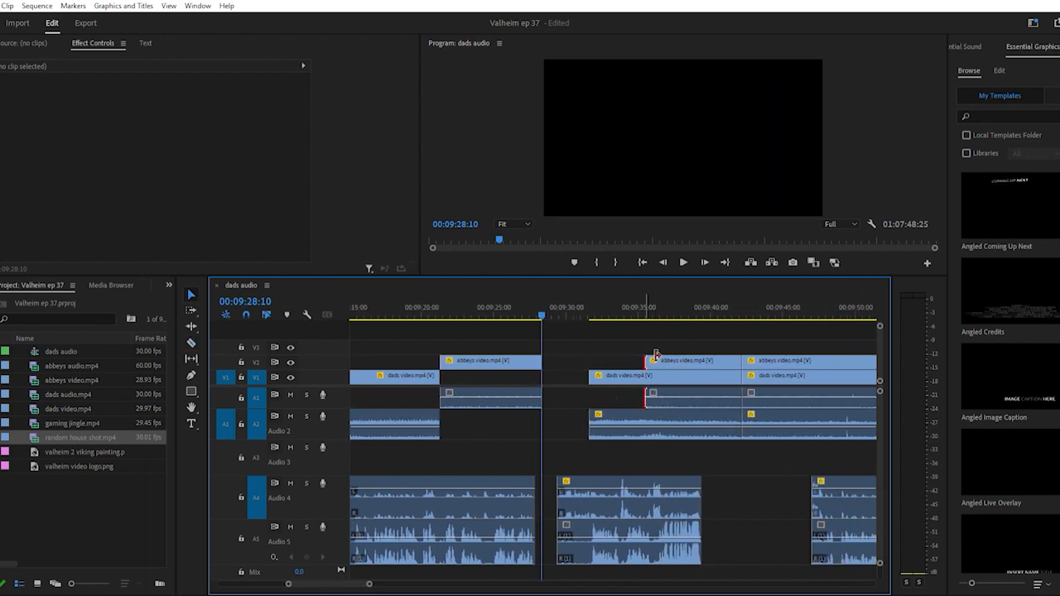
pyautogui.moveTo(655, 355); pyautogui.dragTo(720, 356)
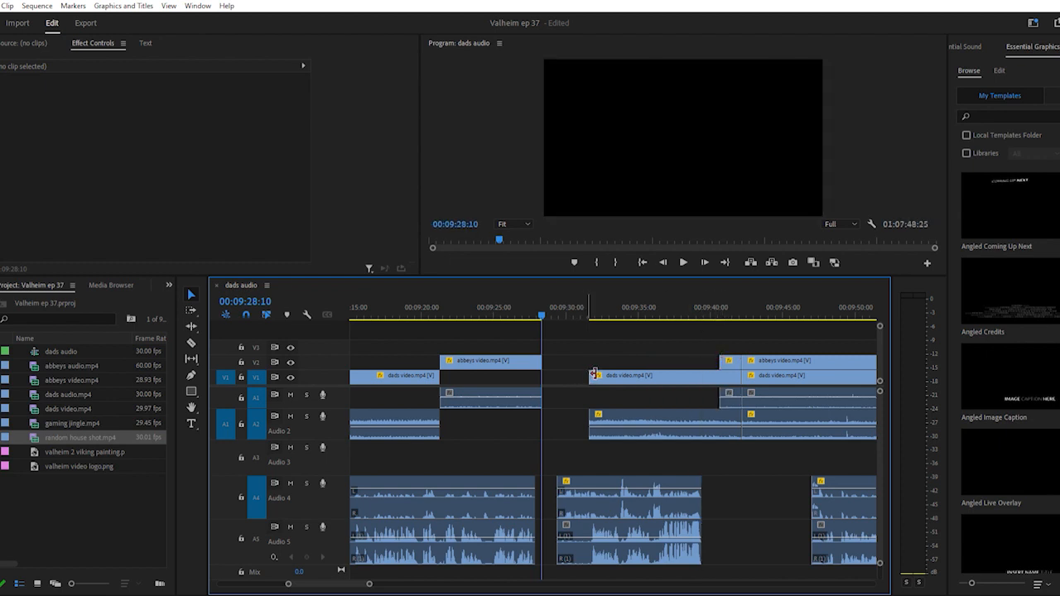
pyautogui.moveTo(599, 374); pyautogui.dragTo(556, 372)
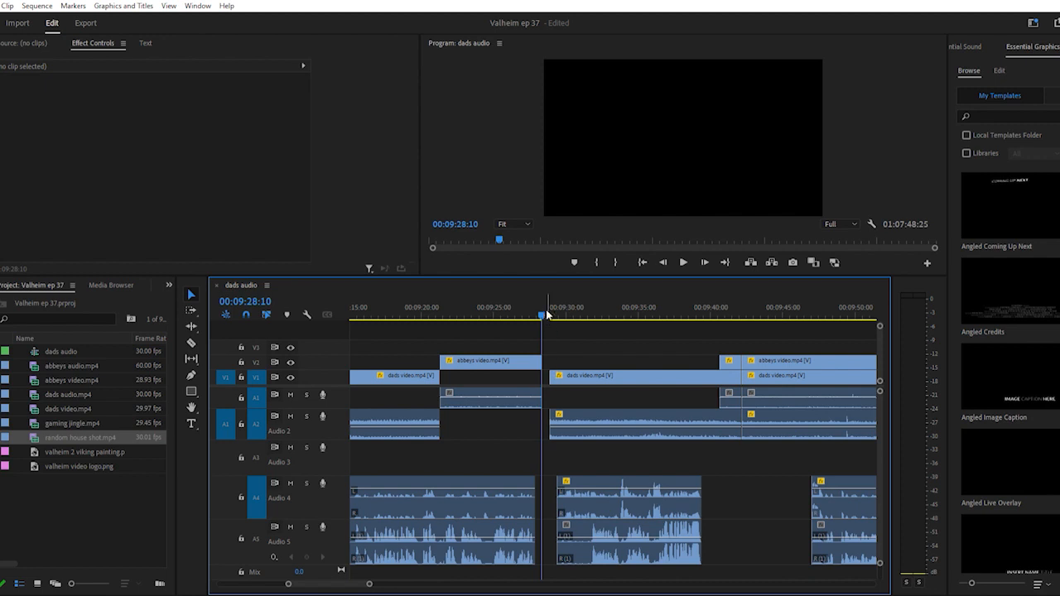
# Play back the dads video section from about 00:09:29 and delete the short leftover abbeys video clip near 00:09:41
pyautogui.click(547, 314)
pyautogui.press('space')
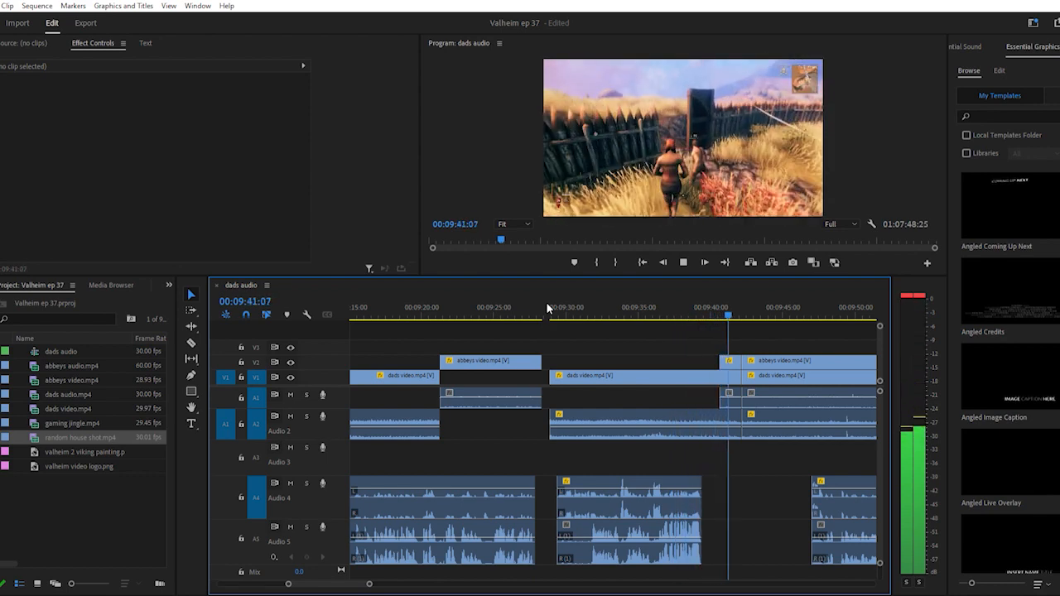
pyautogui.press('space')
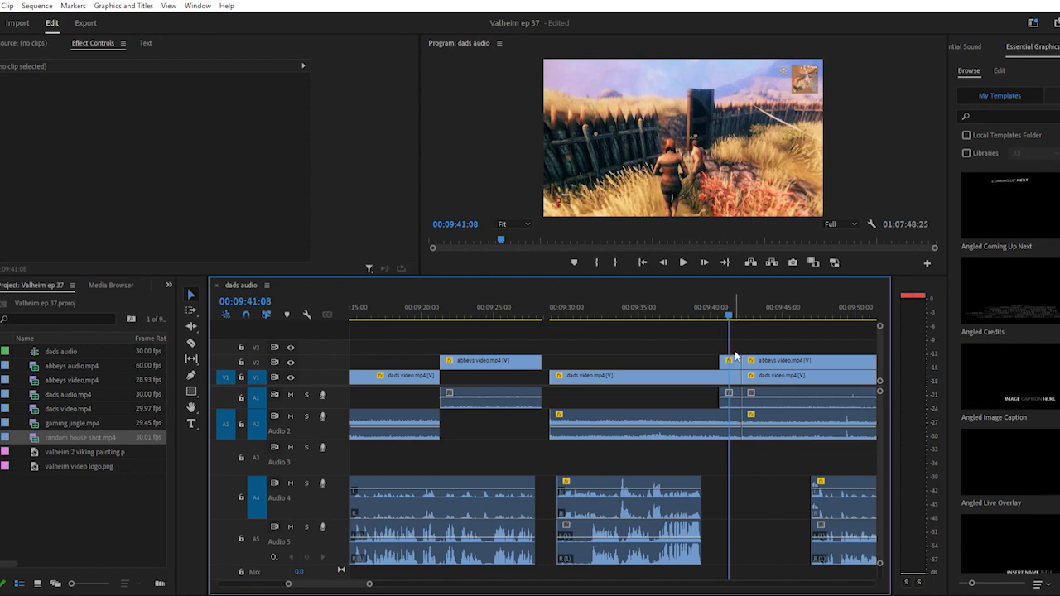
pyautogui.click(736, 395)
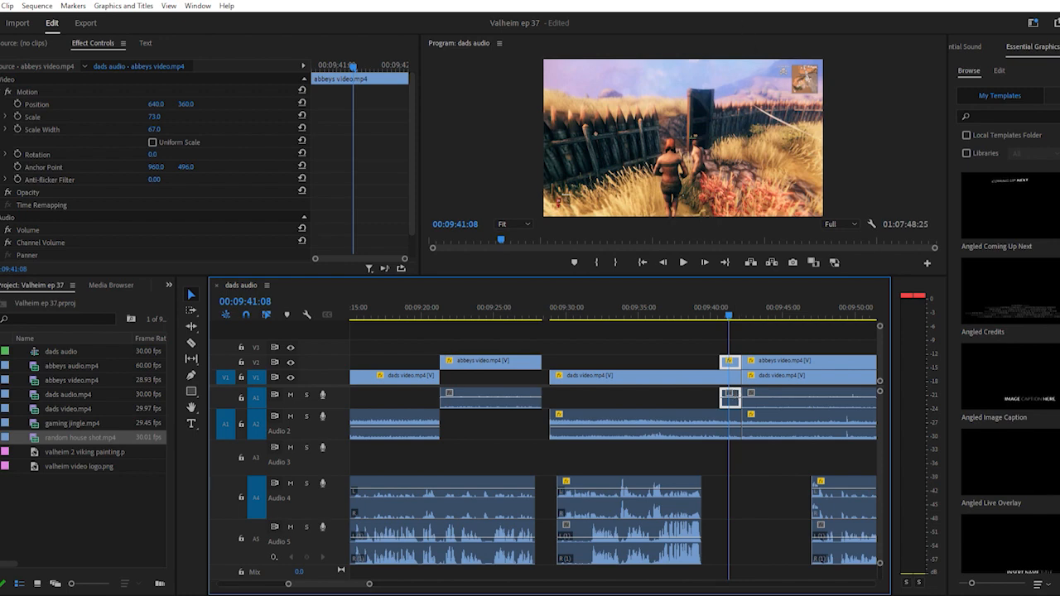
pyautogui.press('Delete')
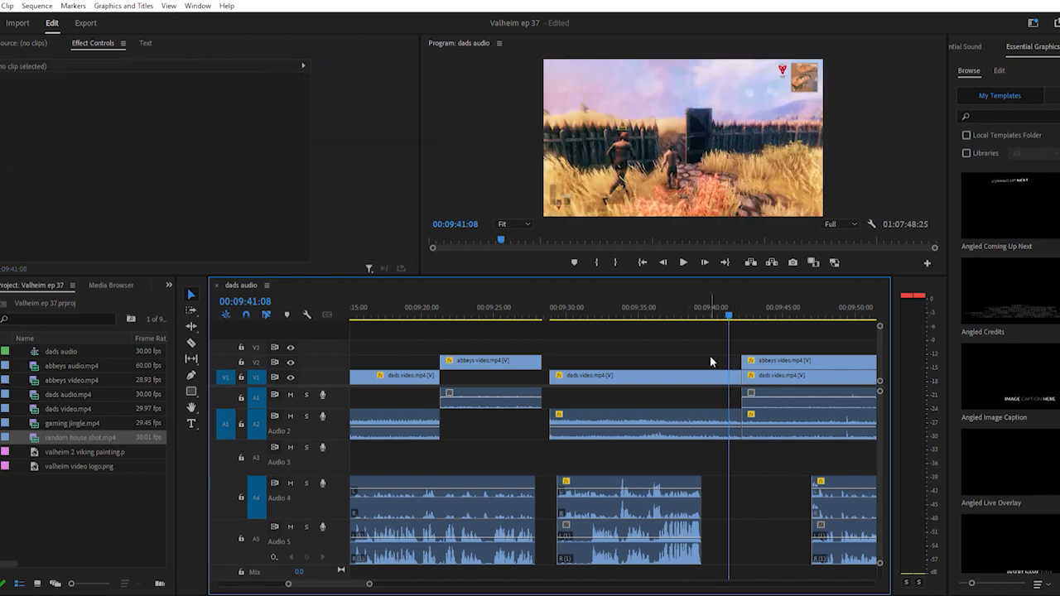
# Play back the end of the dads video clip up to the cut near 00:09:42
pyautogui.click(696, 308)
pyautogui.press('space')
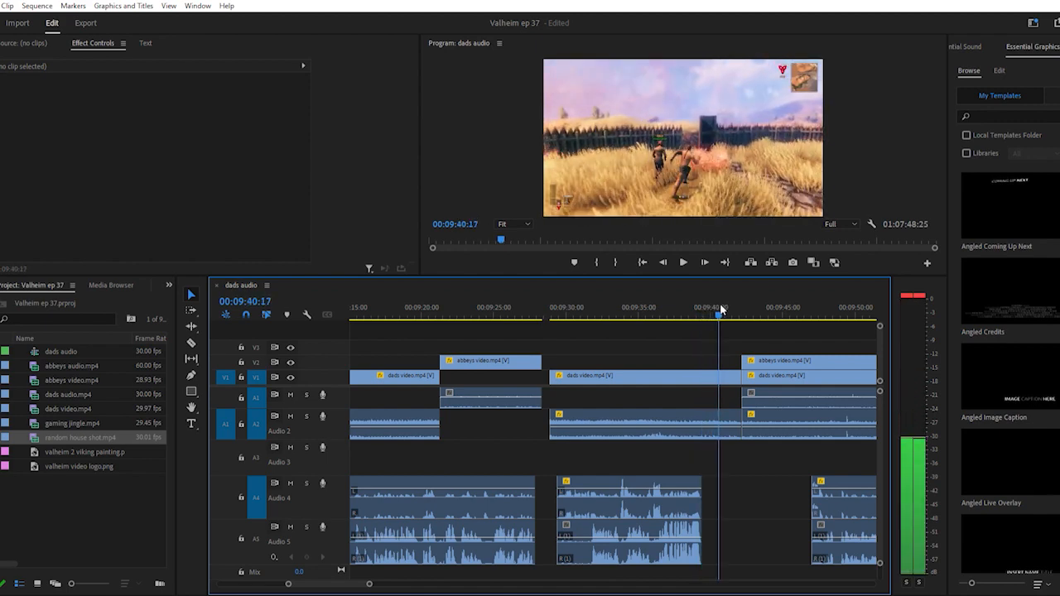
pyautogui.moveTo(727, 306); pyautogui.dragTo(740, 312)
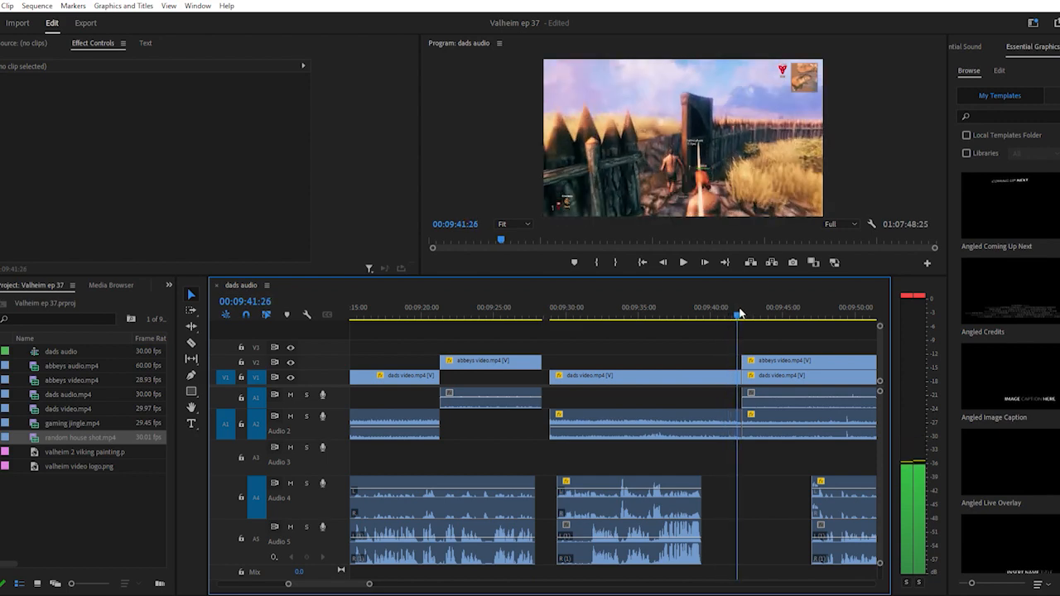
pyautogui.hscroll(-2, 717, 336)
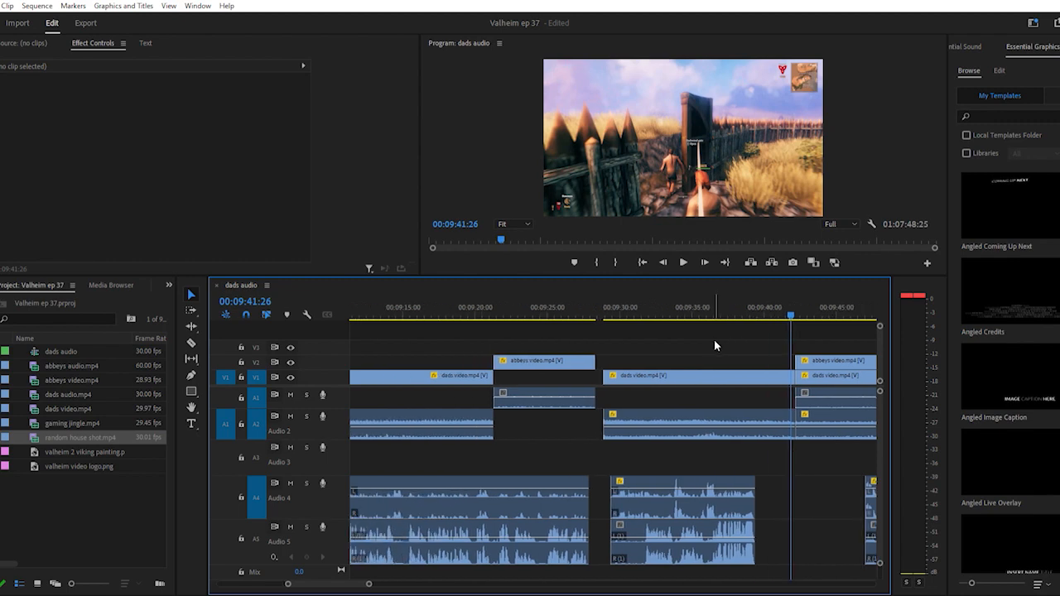
# Move the dads video clip near 00:09:29 and its voice audio earlier to meet the end of the preceding abbeys video clip
pyautogui.scroll(-5, 714, 340)
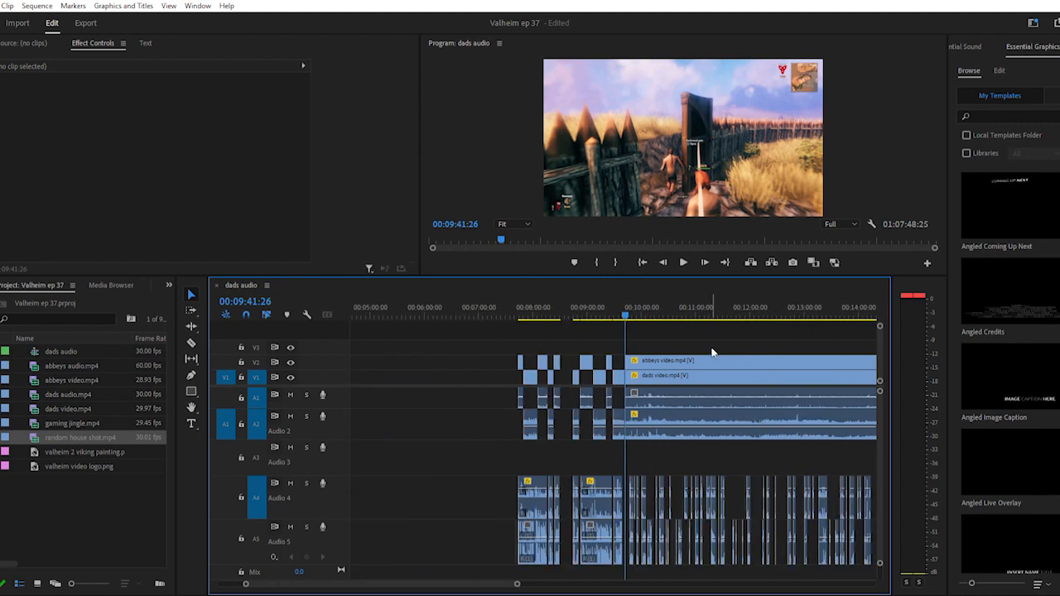
pyautogui.scroll(6, 687, 363)
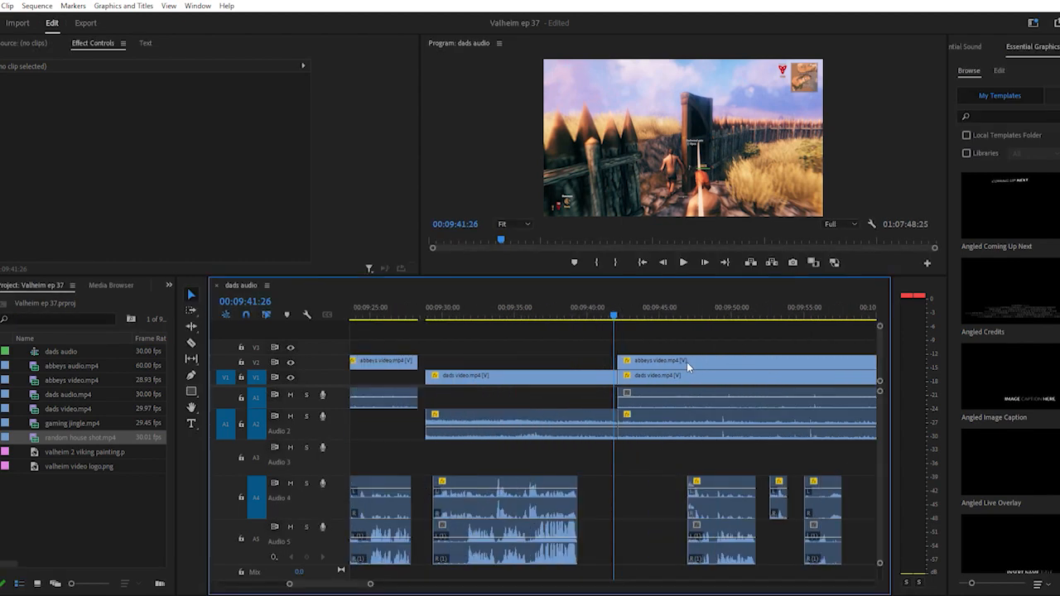
pyautogui.hscroll(-3, 543, 389)
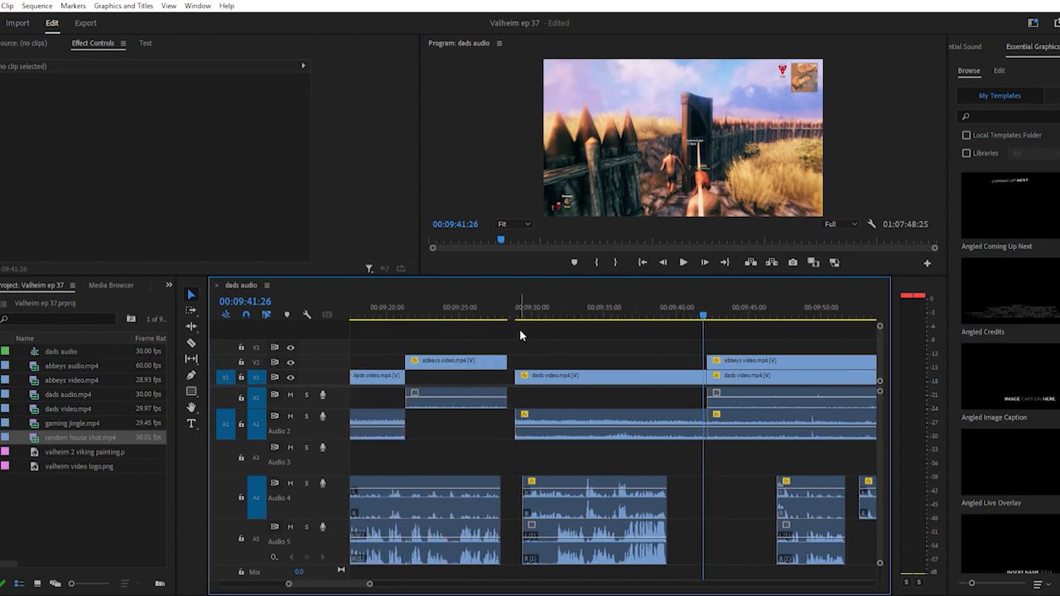
pyautogui.moveTo(519, 333); pyautogui.dragTo(638, 541)
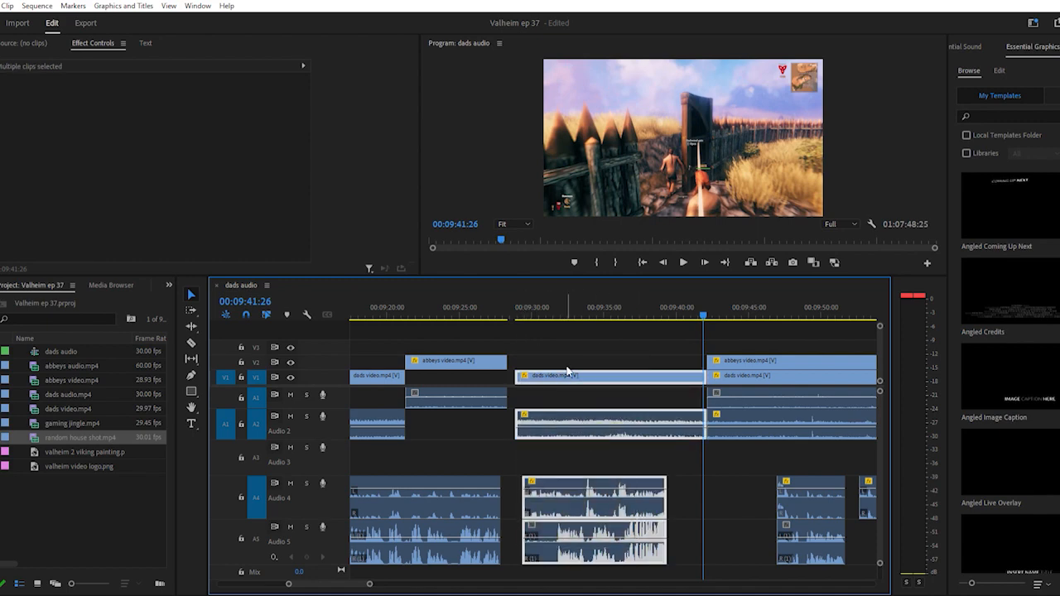
pyautogui.moveTo(567, 371); pyautogui.dragTo(560, 370)
pyautogui.moveTo(677, 533); pyautogui.dragTo(674, 486)
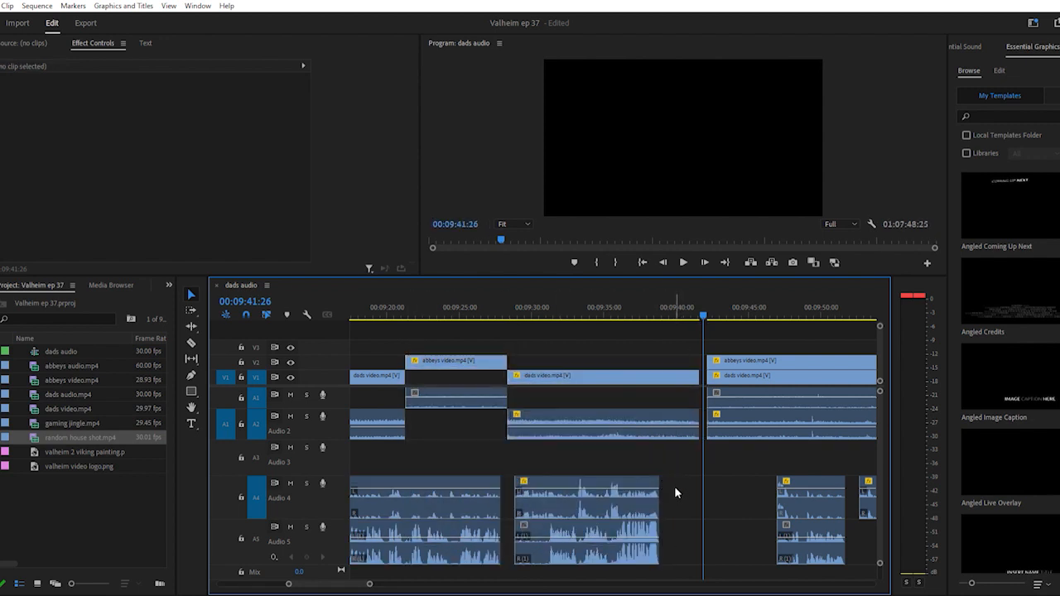
# Shift the abbeys and dads clips between about 00:08:53 and 00:09:41, with their audio, earlier to close the gap after the preceding dads clip
pyautogui.press('-')
pyautogui.press('-')
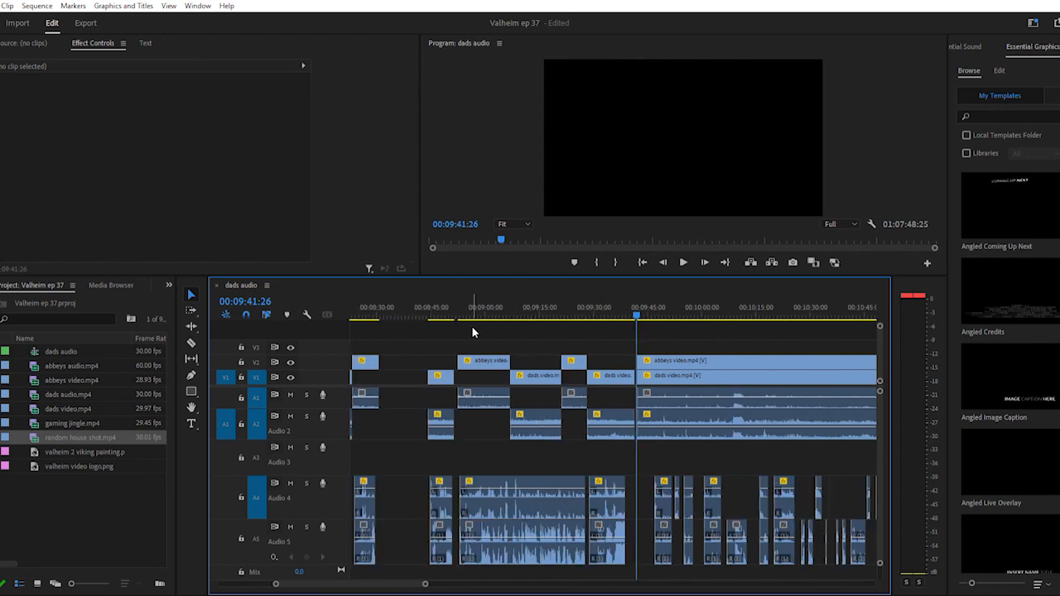
pyautogui.moveTo(472, 333); pyautogui.dragTo(631, 560)
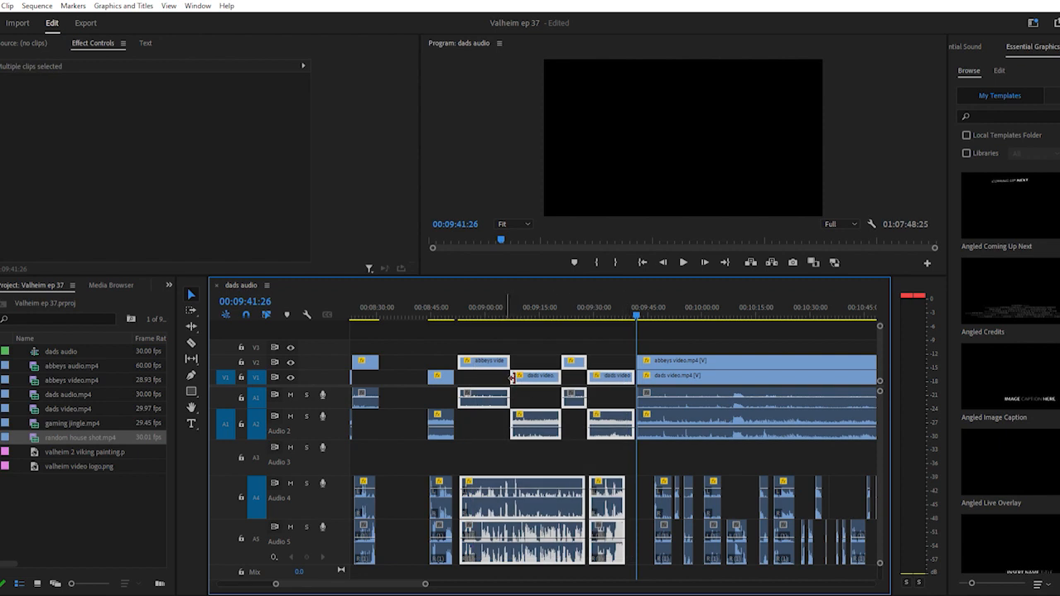
pyautogui.moveTo(484, 356); pyautogui.dragTo(484, 356)
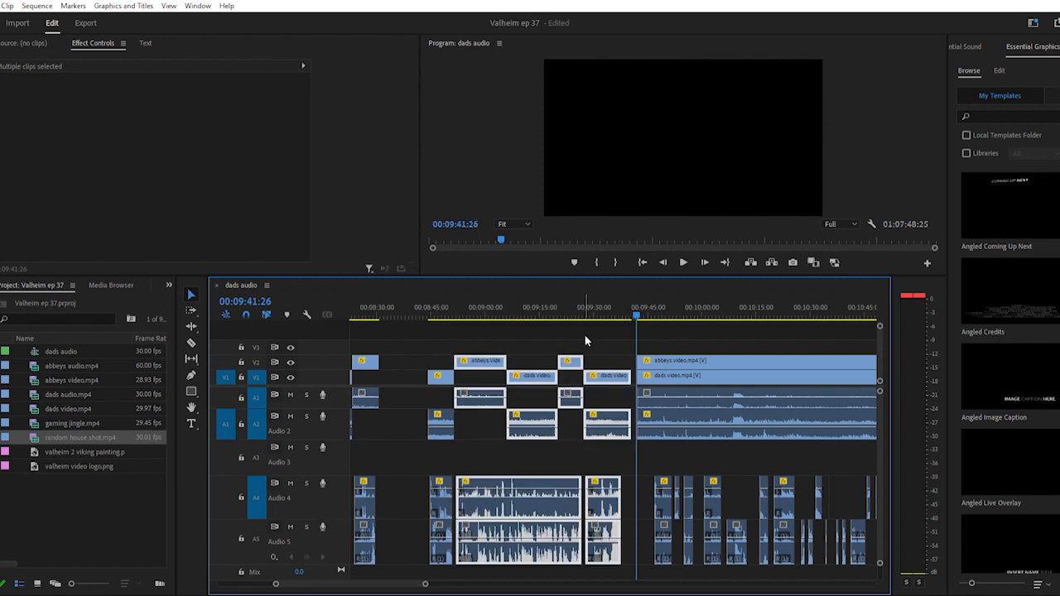
# Add the dads clip near 00:08:45 to the selection and move the whole group earlier to close the gap at about 00:08:30
pyautogui.moveTo(607, 333); pyautogui.dragTo(426, 533)
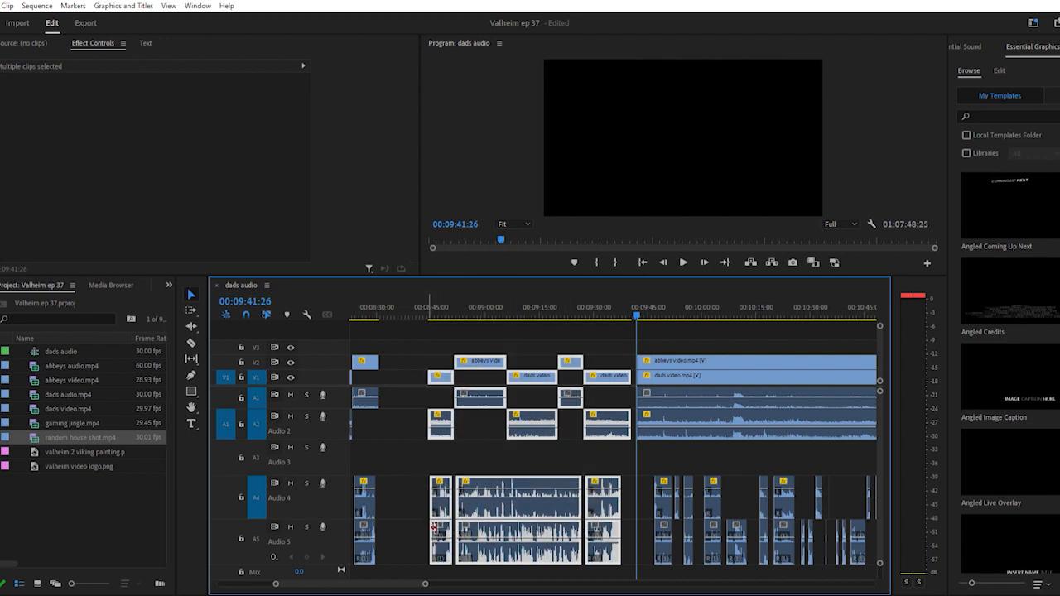
pyautogui.scroll(3, 427, 517)
pyautogui.scroll(2, 427, 513)
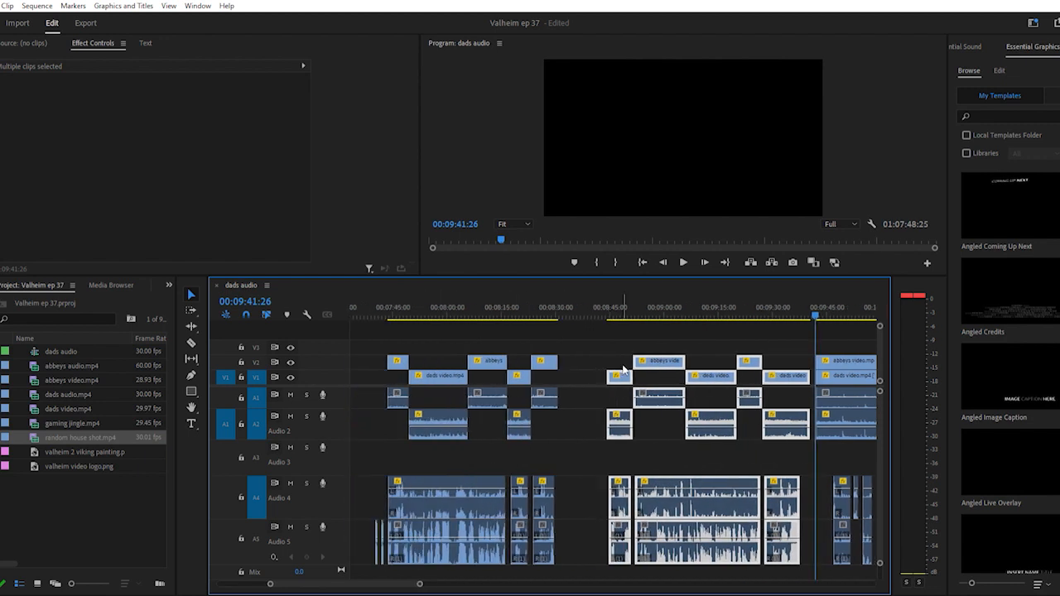
pyautogui.moveTo(624, 370); pyautogui.dragTo(574, 370)
pyautogui.scroll(2, 578, 406)
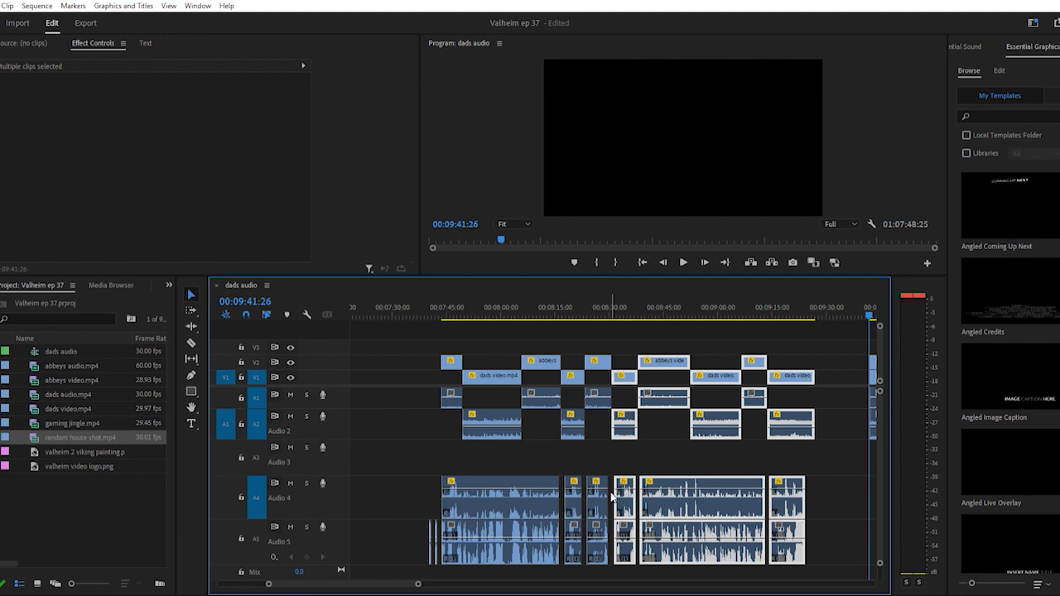
# Play back the intro house shot near the beginning of the sequence from about 00:00:43
pyautogui.click(438, 307)
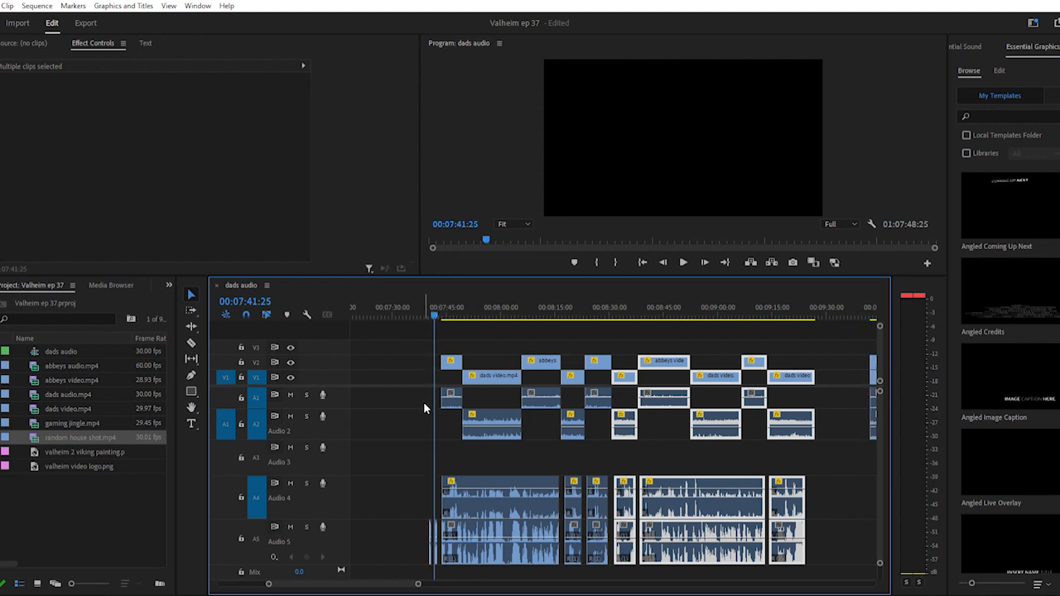
pyautogui.scroll(5, 423, 405)
pyautogui.scroll(2, 425, 417)
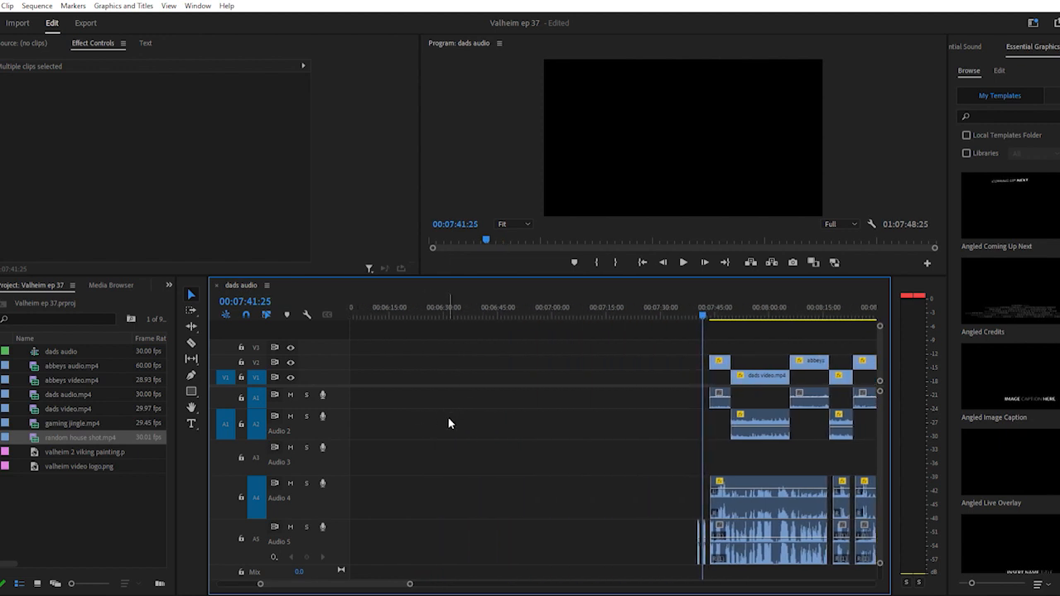
pyautogui.scroll(-4, 448, 420)
pyautogui.click(371, 308)
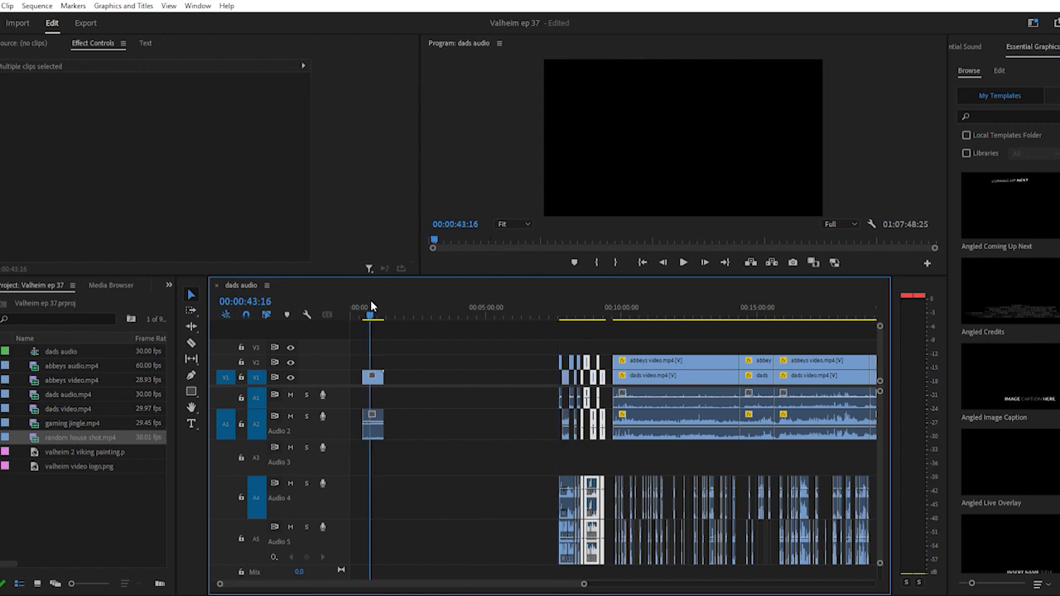
pyautogui.press('space')
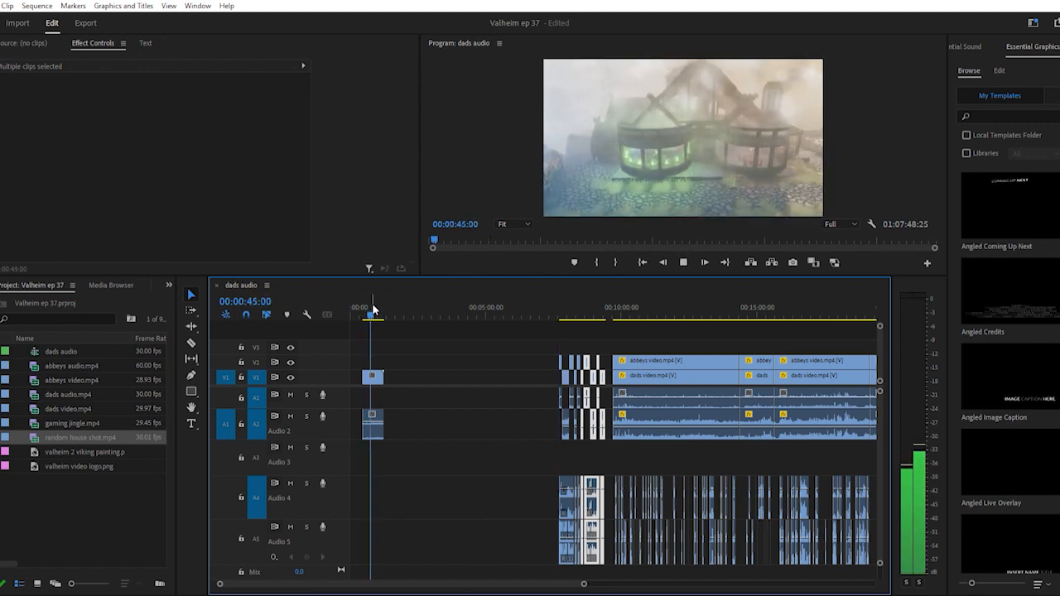
pyautogui.press('space')
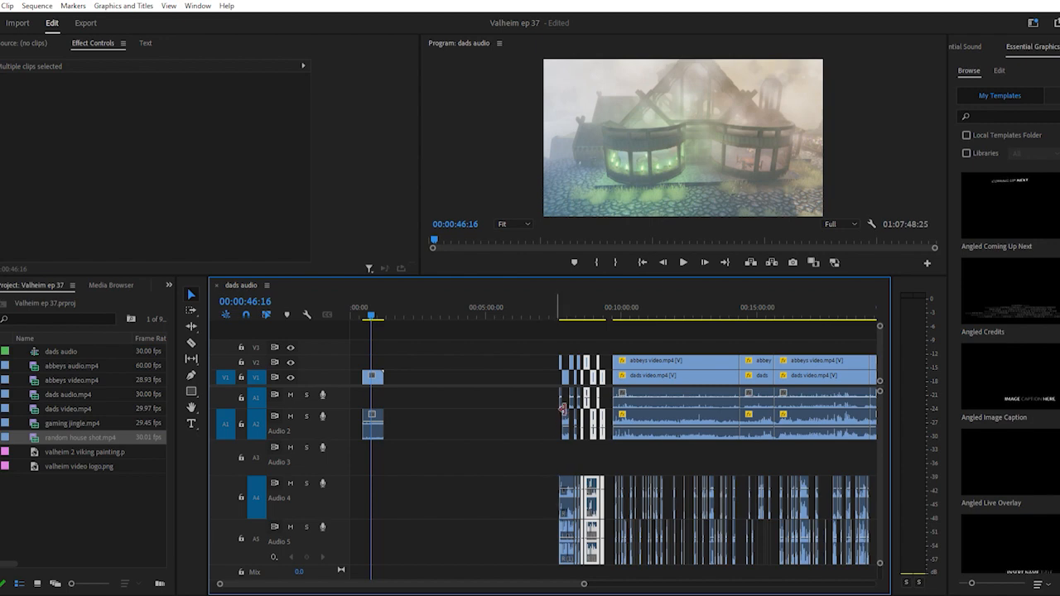
# Play back the joined gameplay clips from 00:07:42:26 to about 00:08:26
pyautogui.click(556, 308)
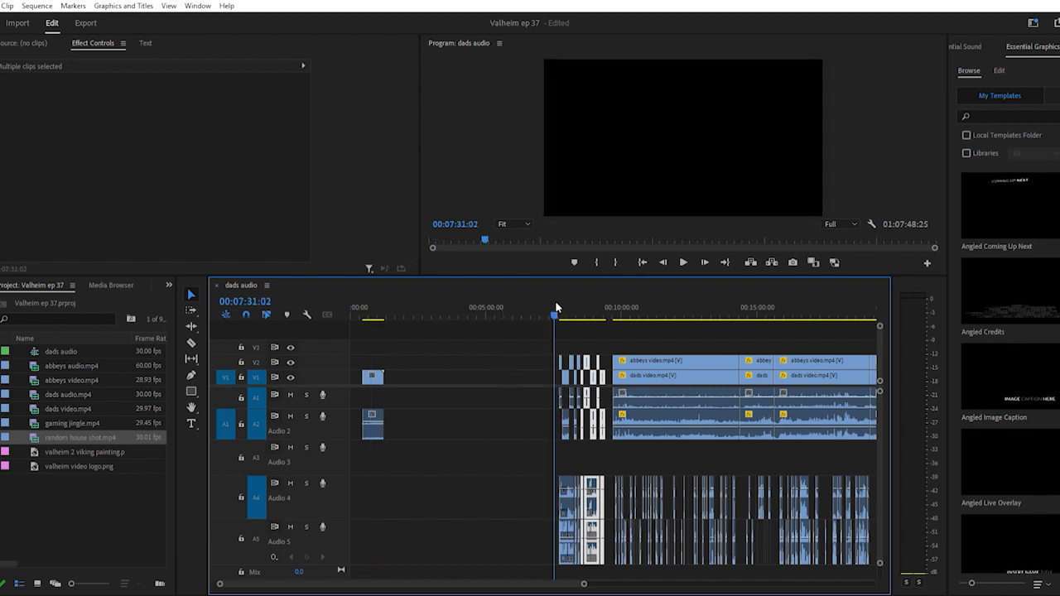
pyautogui.scroll(4, 557, 308)
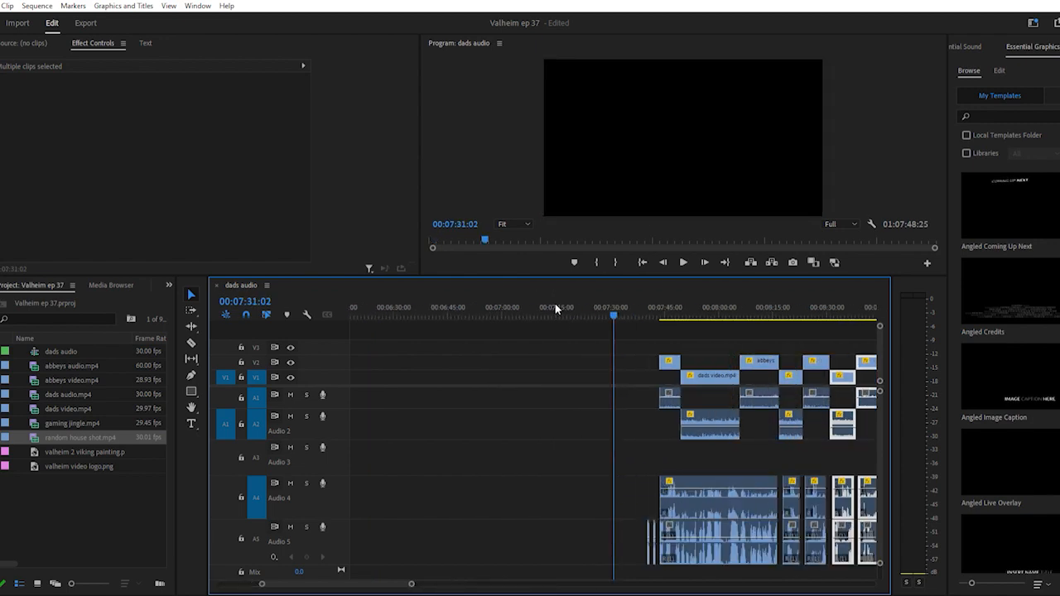
pyautogui.click(656, 306)
pyautogui.hscroll(5, 547, 373)
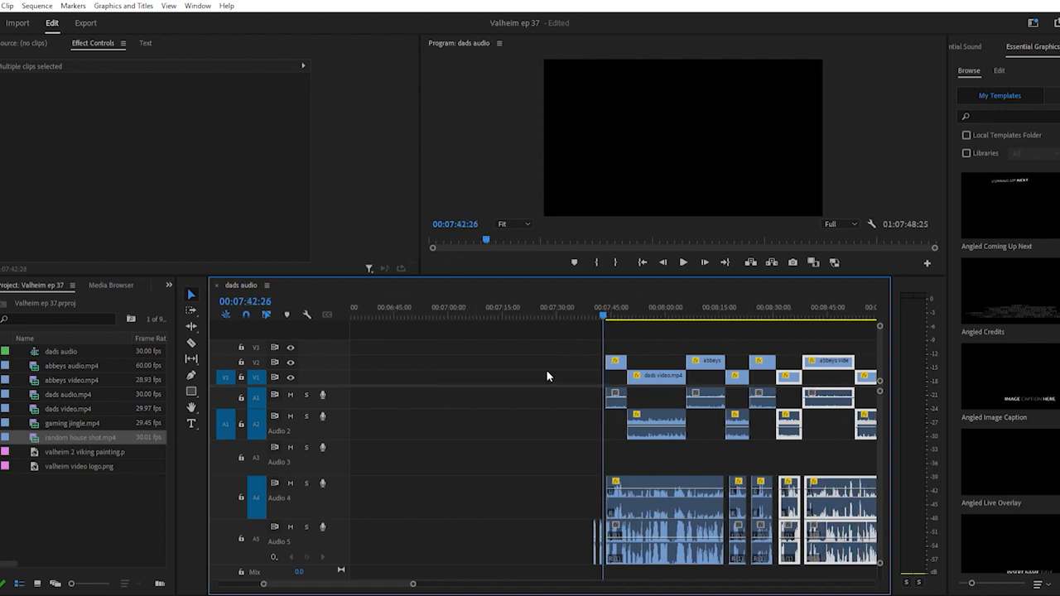
pyautogui.press('space')
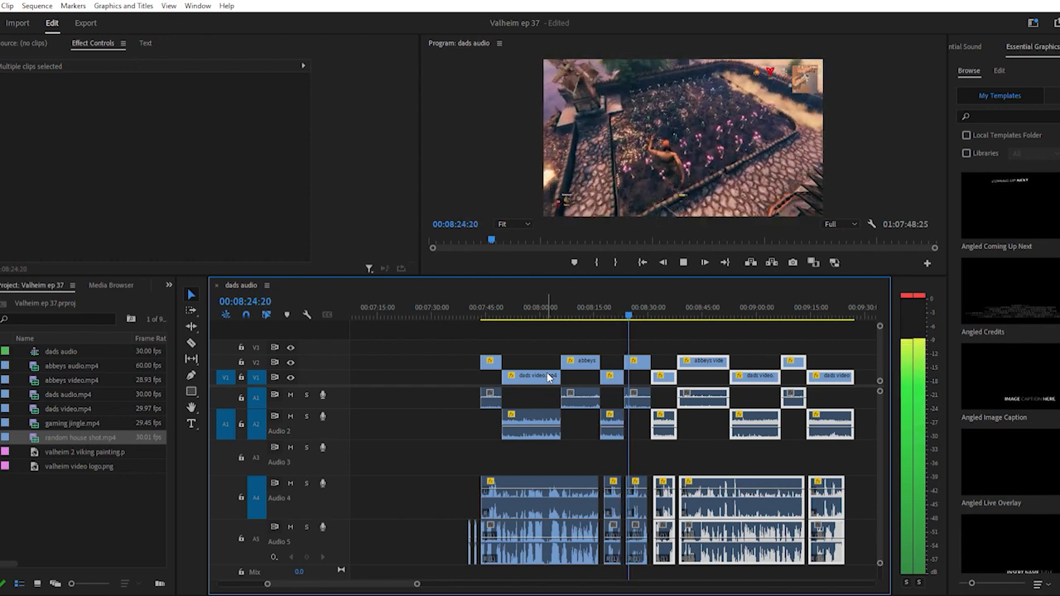
pyautogui.press('space')
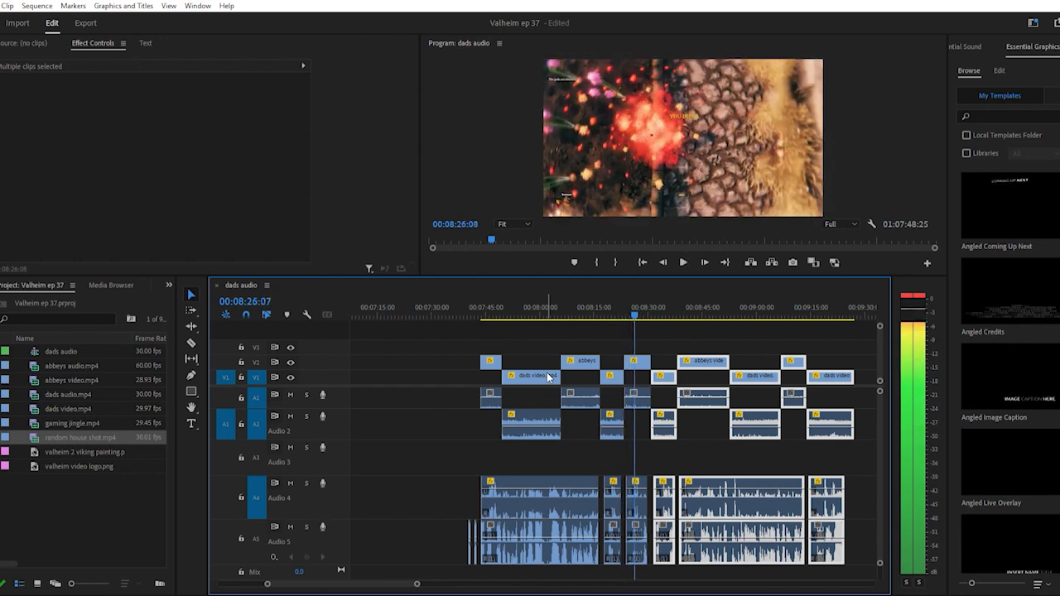
# Replay the end of the dads video clip near 00:08:22, split it at 00:08:22:15 and delete the piece after the split
pyautogui.click(622, 305)
pyautogui.press('=')
pyautogui.press('=')
pyautogui.press('=')
pyautogui.press('=')
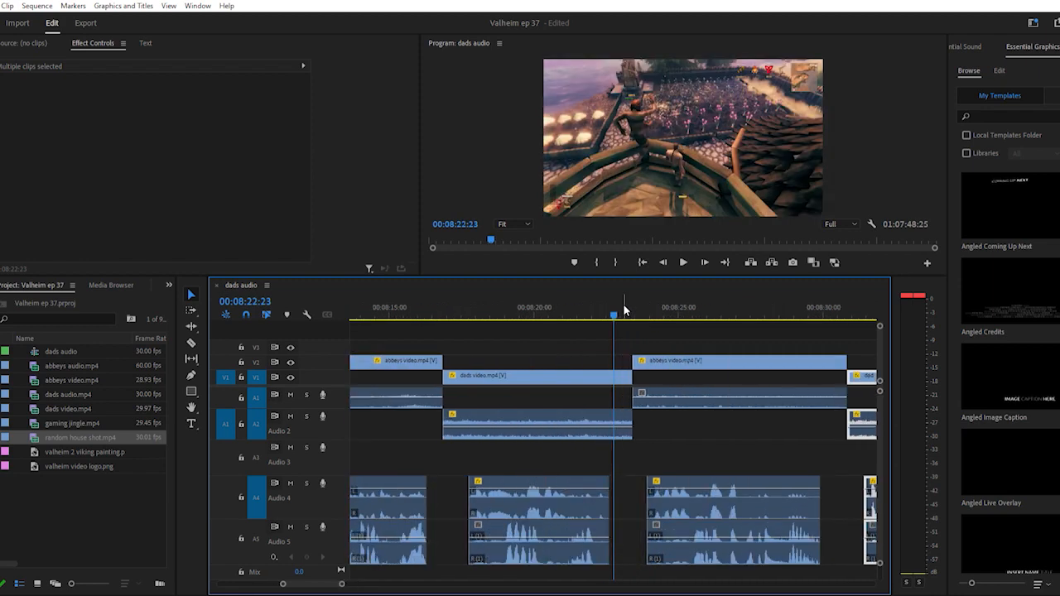
pyautogui.click(542, 305)
pyautogui.press('space')
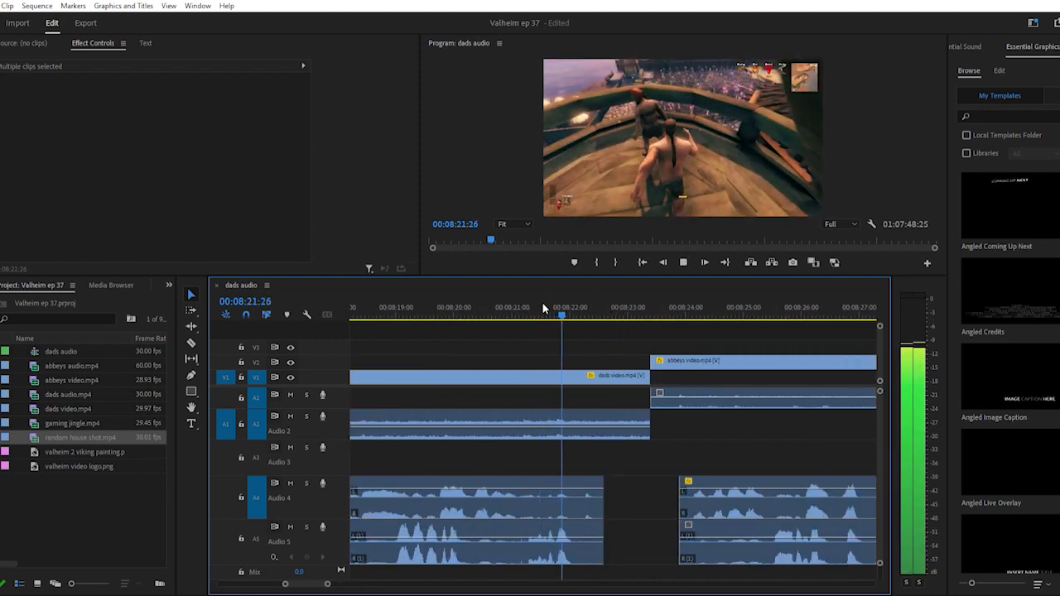
pyautogui.press('space')
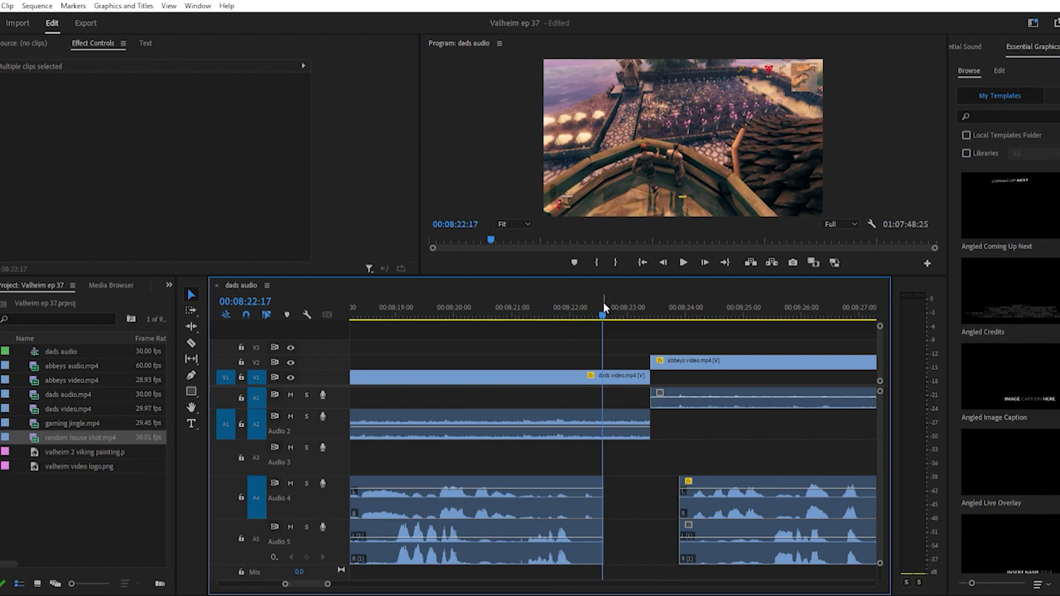
pyautogui.moveTo(605, 308)
pyautogui.mouseDown()
pyautogui.moveTo(616, 309)
pyautogui.moveTo(603, 306)
pyautogui.mouseUp()
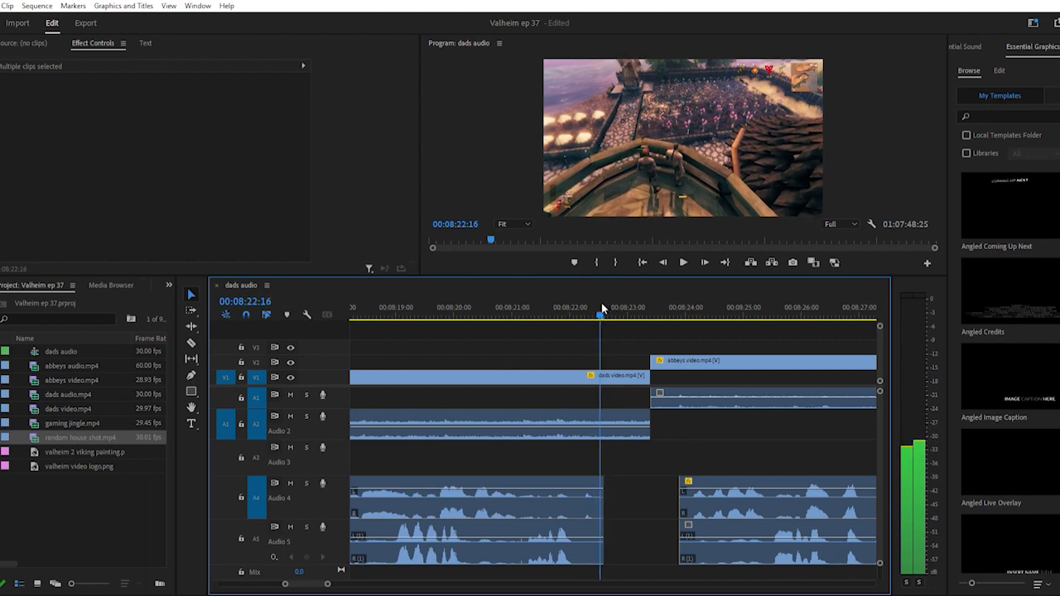
pyautogui.press('Left')
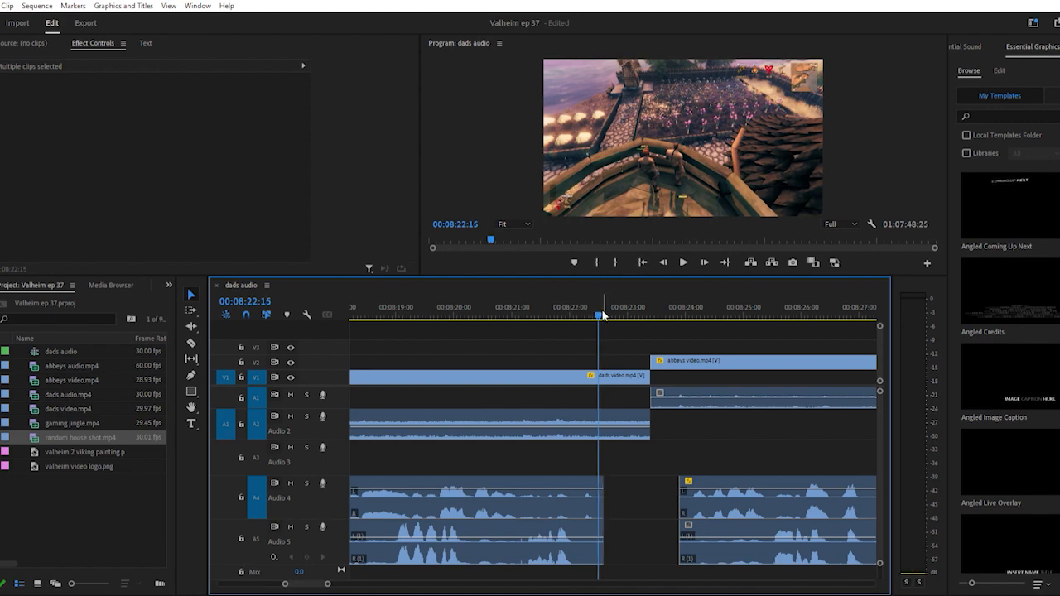
pyautogui.press('c')
pyautogui.click(603, 375)
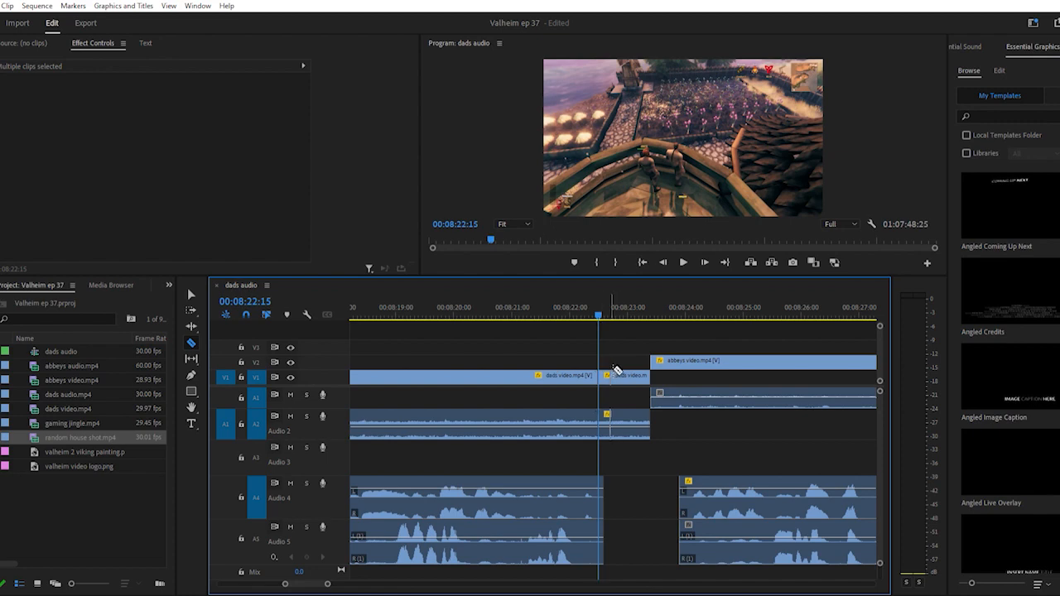
pyautogui.press('Delete')
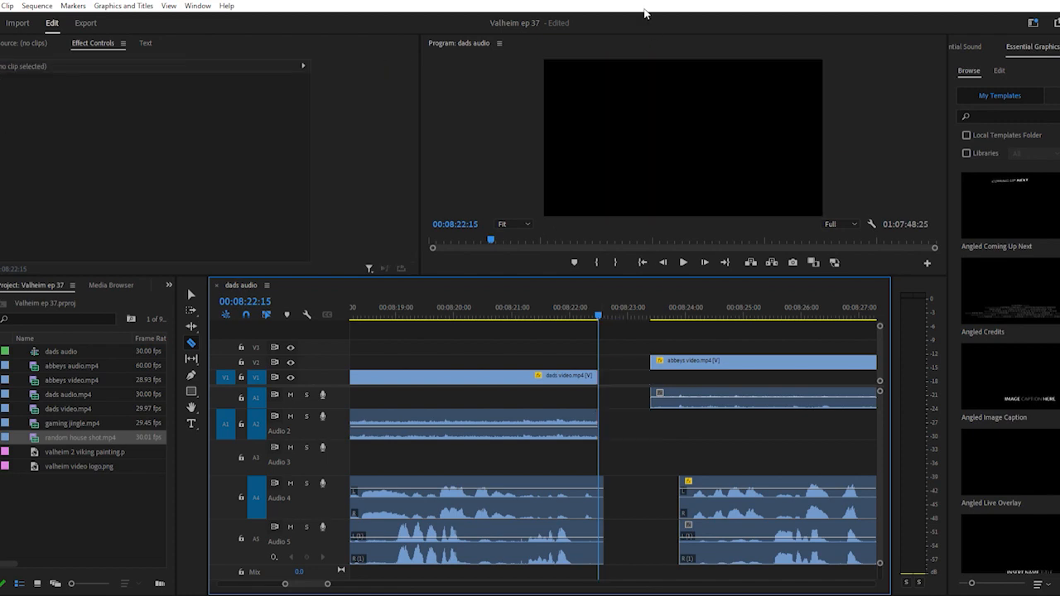
# Move the trimmed dads video clip with its linked audio slightly later so it starts at about 00:08:17:04
pyautogui.scroll(5, 596, 501)
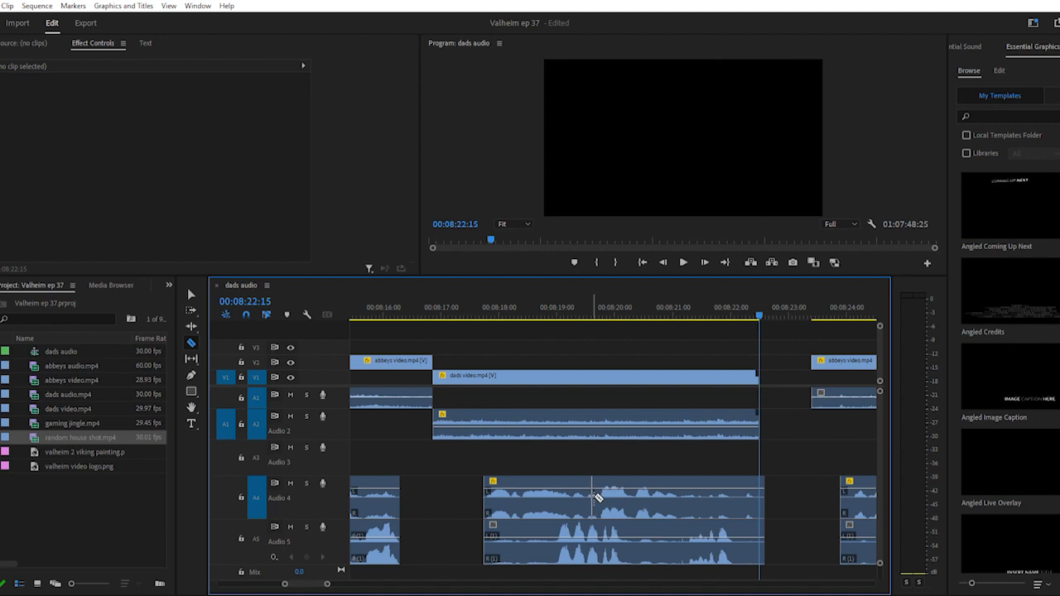
pyautogui.press('v')
pyautogui.moveTo(496, 369); pyautogui.dragTo(514, 371)
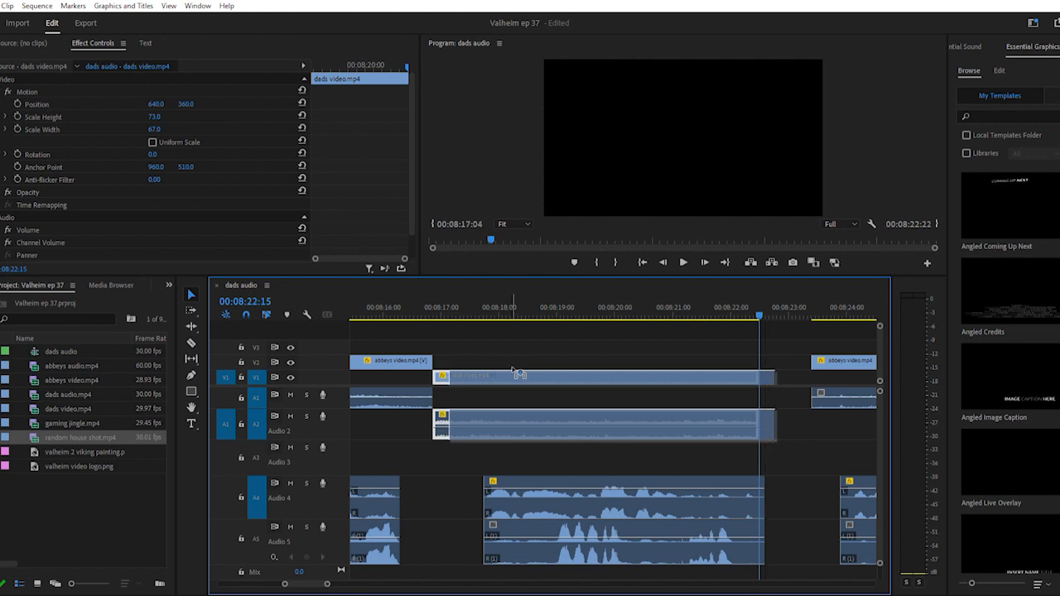
pyautogui.moveTo(513, 370); pyautogui.dragTo(512, 373)
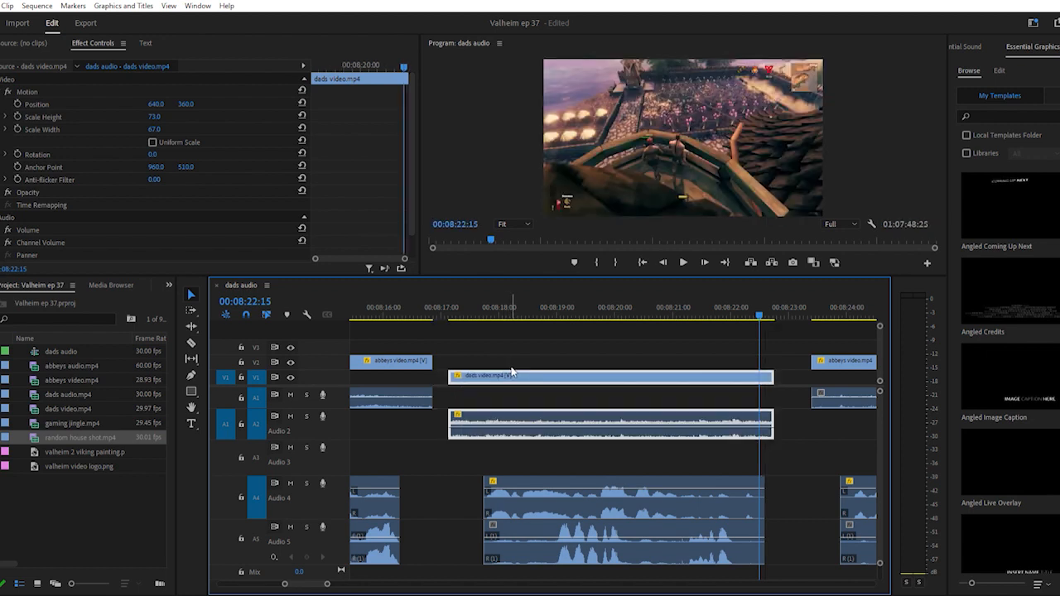
# Play back the shifted dads video clip against the voice audio, nudge it a few frames later and return the playhead to its start
pyautogui.click(444, 306)
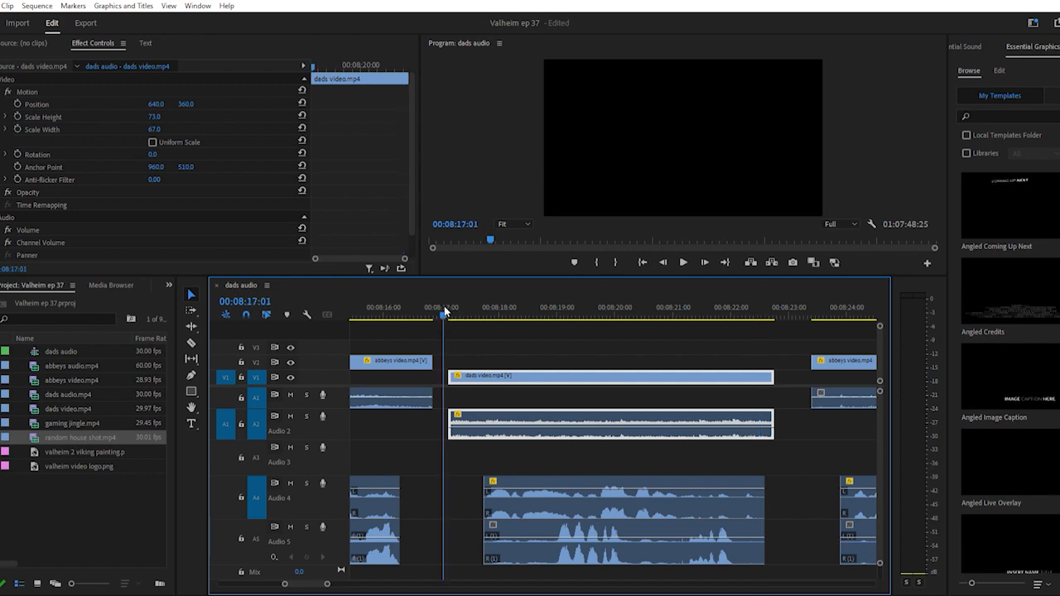
pyautogui.press('space')
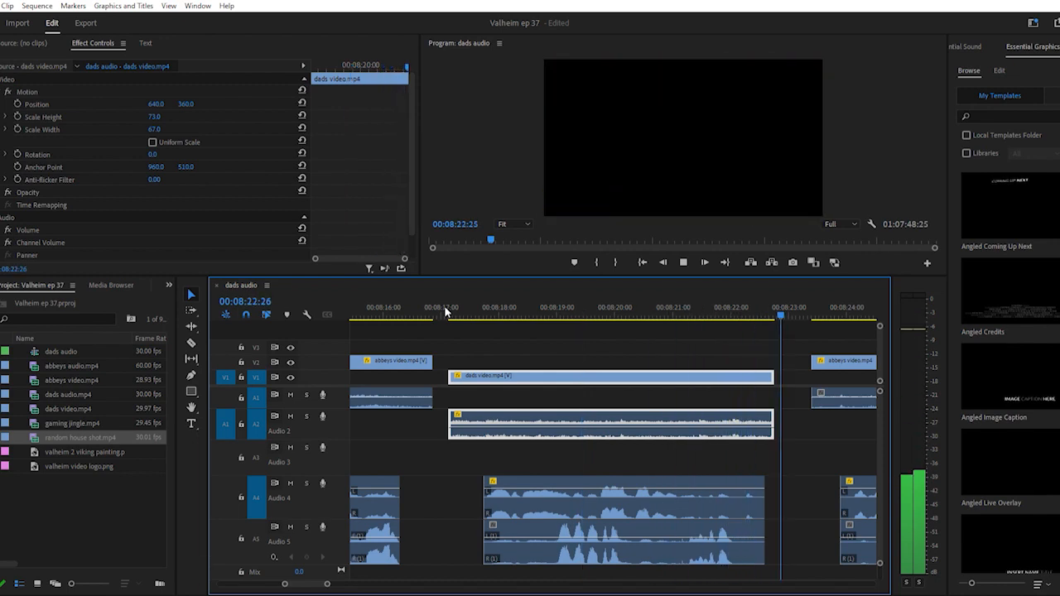
pyautogui.press('space')
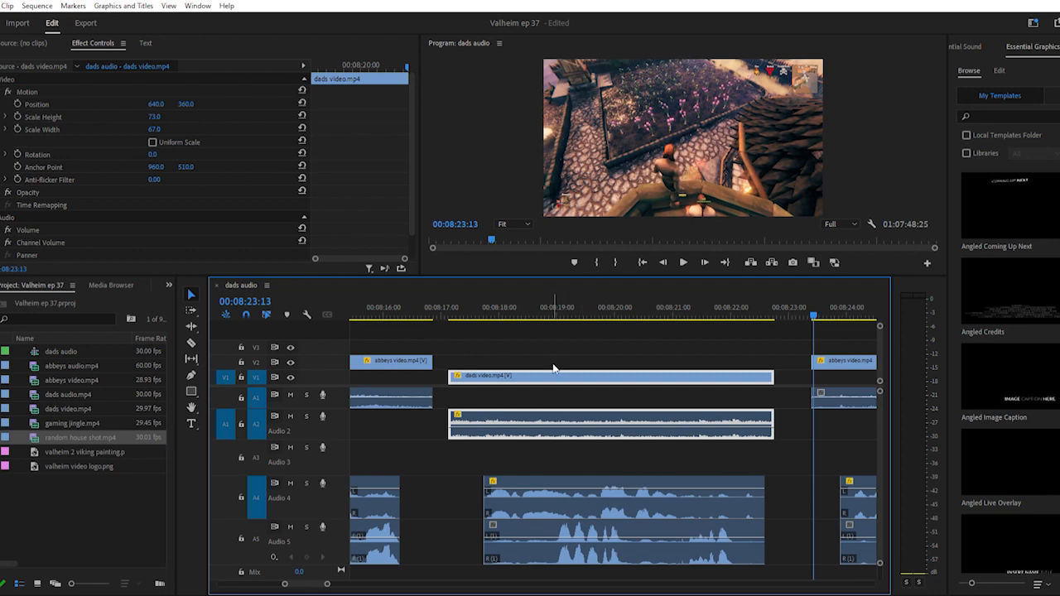
pyautogui.moveTo(554, 365); pyautogui.dragTo(558, 367)
pyautogui.click(452, 307)
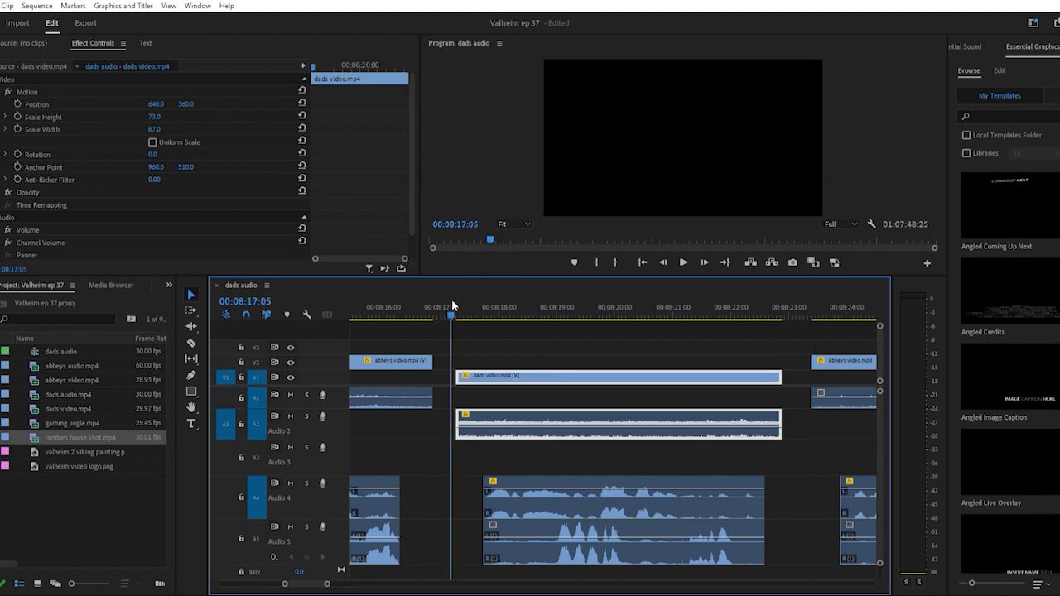
# Play back the dads video clip from 00:08:17:05 past its end, and replay its opening against the voice audio
pyautogui.press('space')
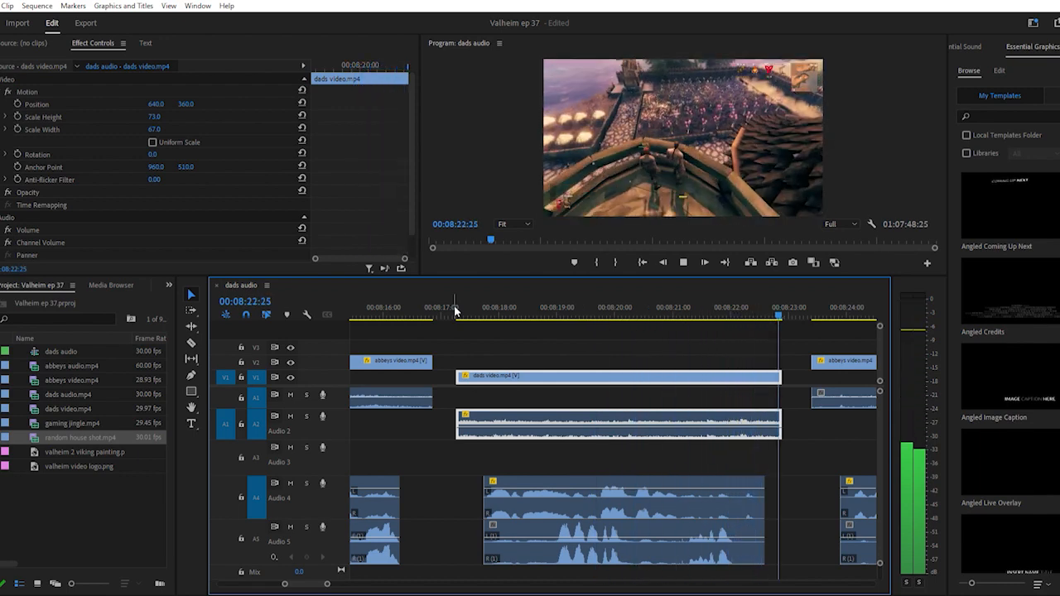
pyautogui.press('space')
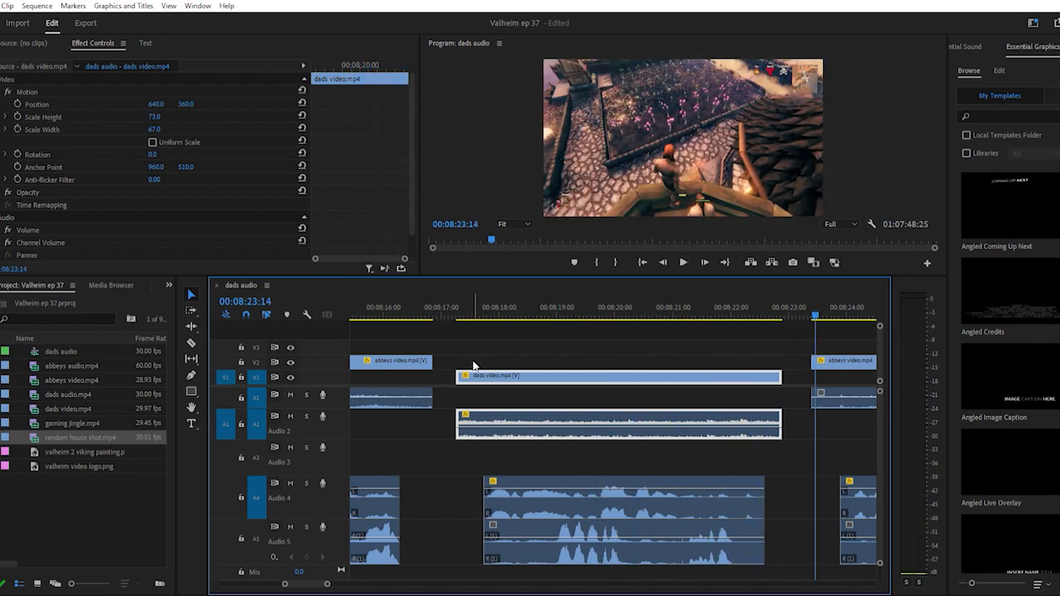
pyautogui.click(453, 307)
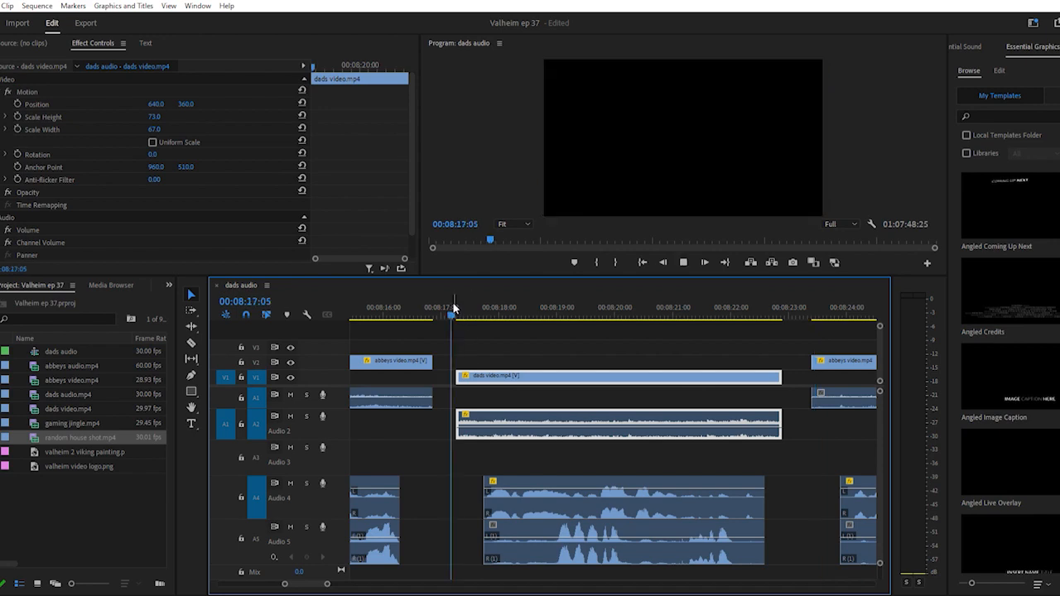
pyautogui.press('space')
# Split the dads video clip and its linked audio at 00:08:17:18 and delete the short piece before the split
pyautogui.click(473, 298)
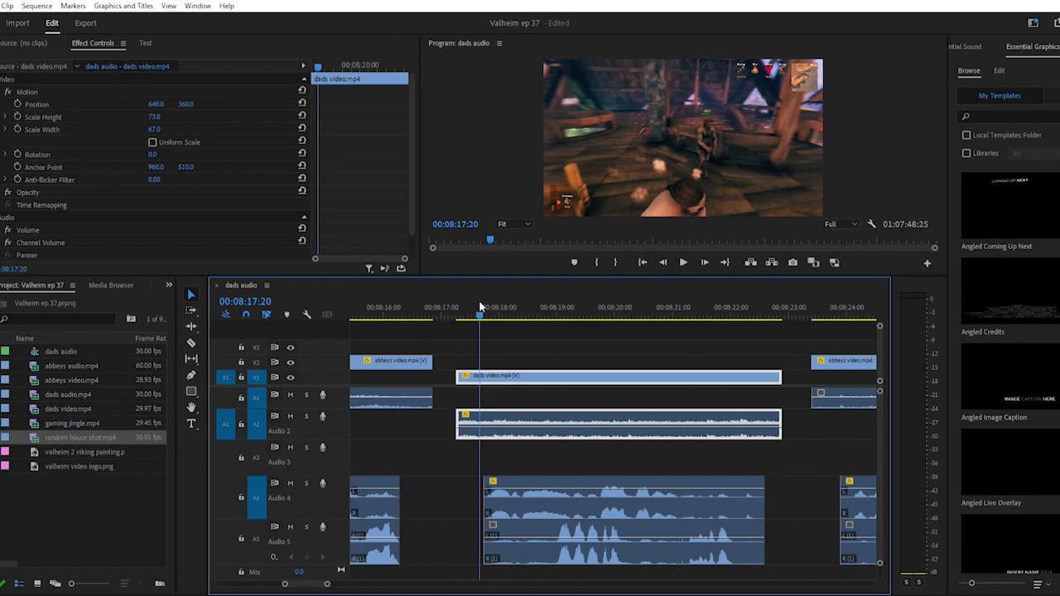
pyautogui.moveTo(480, 307); pyautogui.dragTo(478, 310)
pyautogui.press('space')
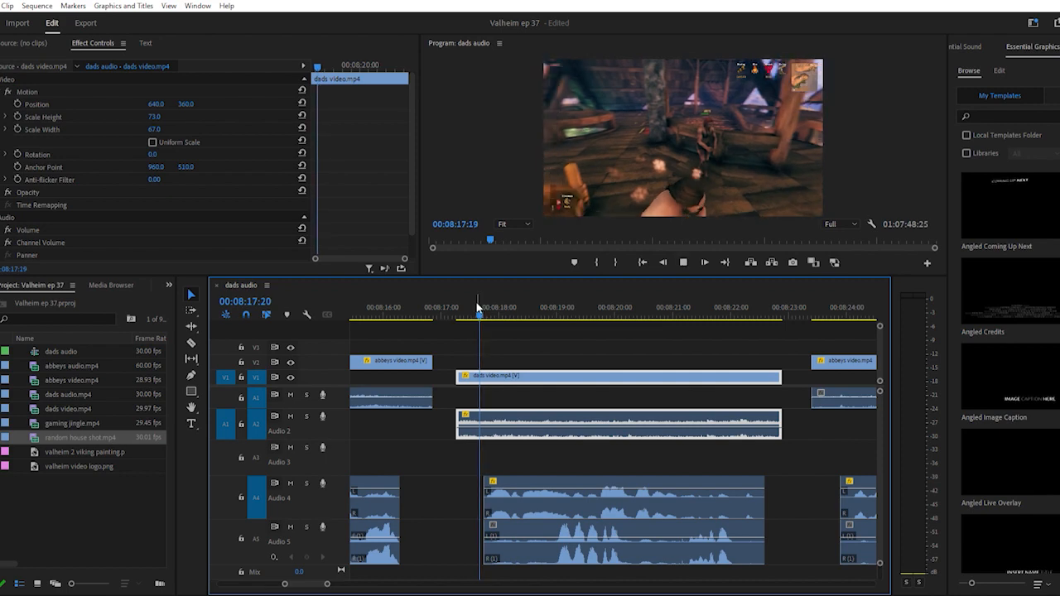
pyautogui.click(476, 309)
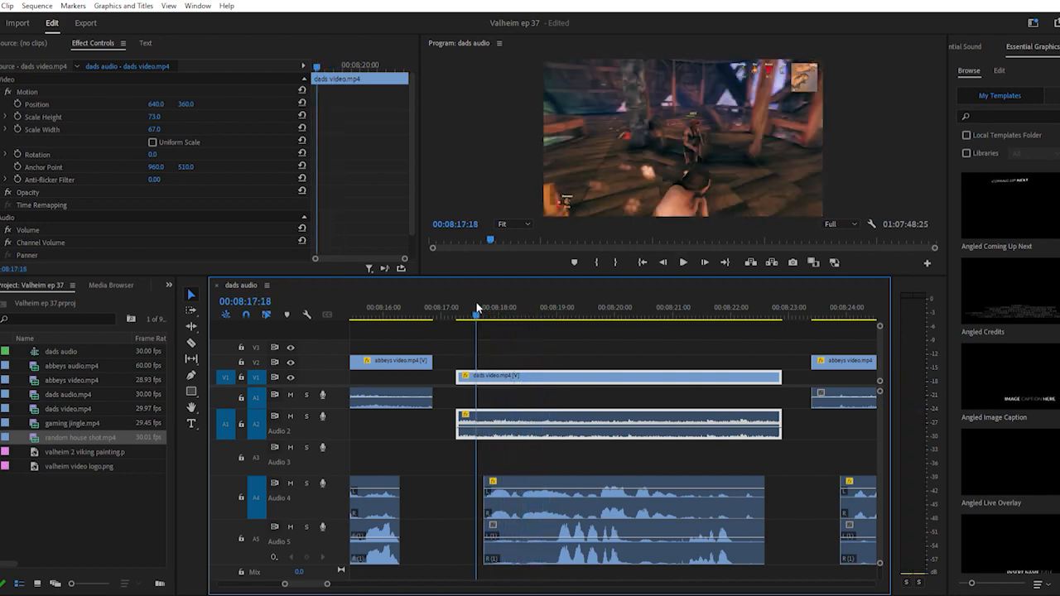
pyautogui.click(476, 371)
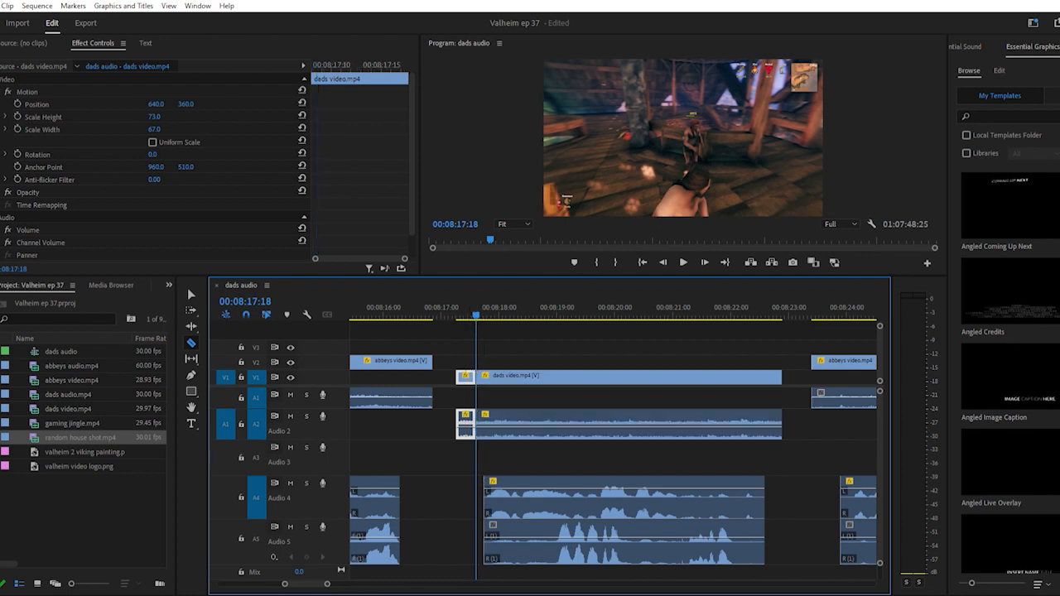
pyautogui.press('Delete')
# Move the trimmed dads clip with its voice audio earlier against the preceding abbeys clip, and shift the following clip group up to its end
pyautogui.moveTo(468, 352); pyautogui.dragTo(677, 534)
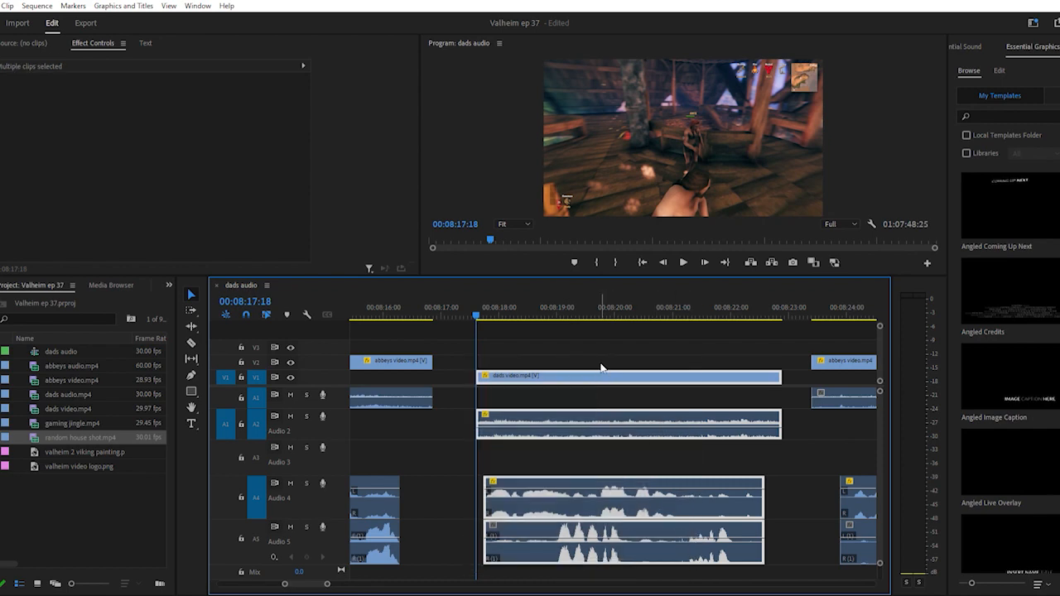
pyautogui.moveTo(602, 369); pyautogui.dragTo(563, 372)
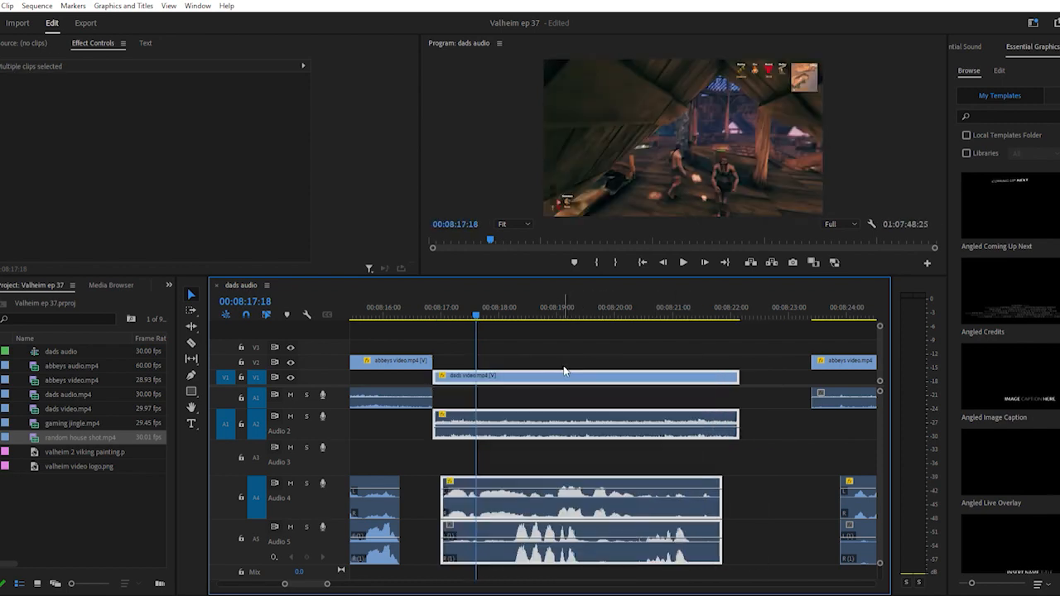
pyautogui.press('-')
pyautogui.press('-')
pyautogui.press('-')
pyautogui.press('-')
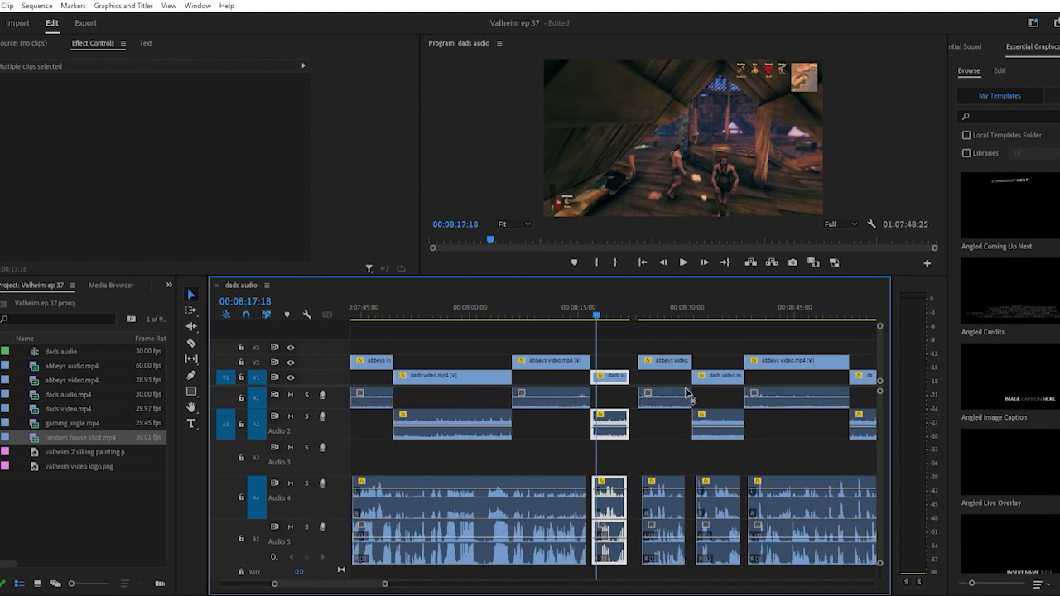
pyautogui.scroll(-3, 703, 403)
pyautogui.moveTo(799, 347); pyautogui.dragTo(566, 540)
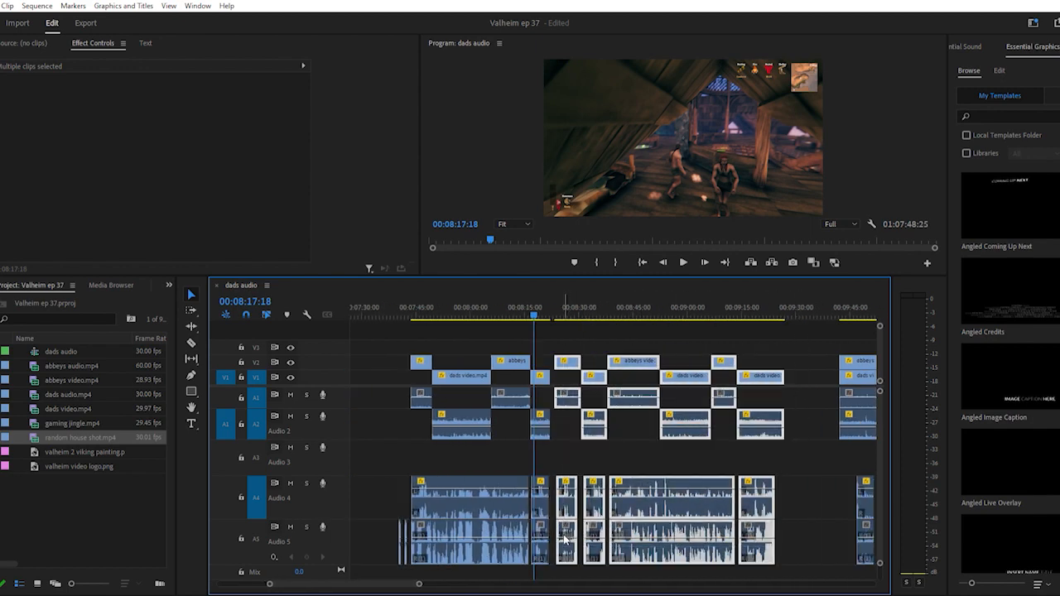
pyautogui.moveTo(571, 357); pyautogui.dragTo(569, 356)
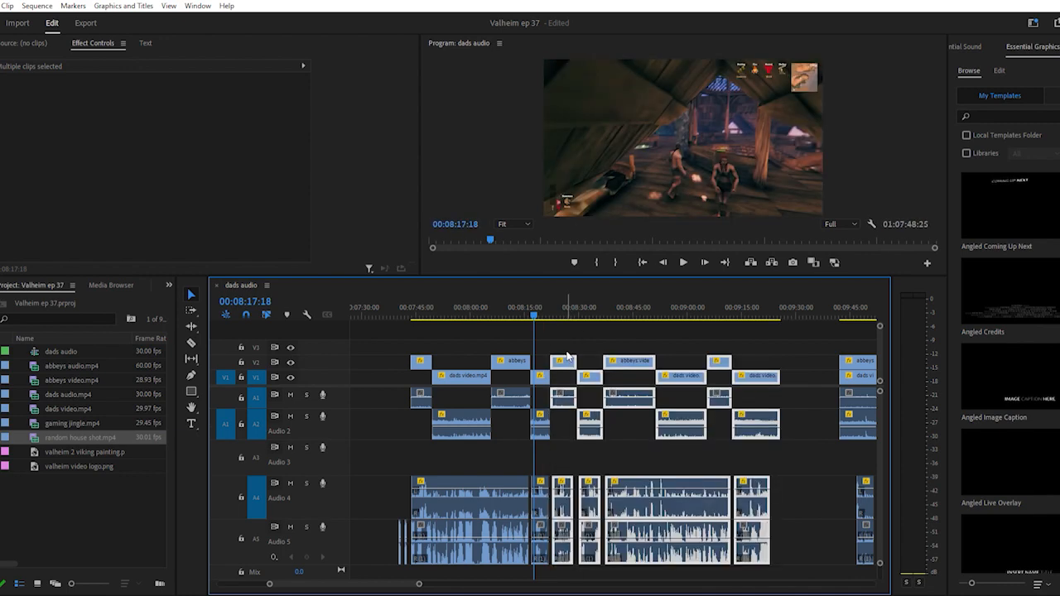
# Play back the closed-up gameplay section from 00:07:43:05 to about 00:08:58
pyautogui.click(405, 308)
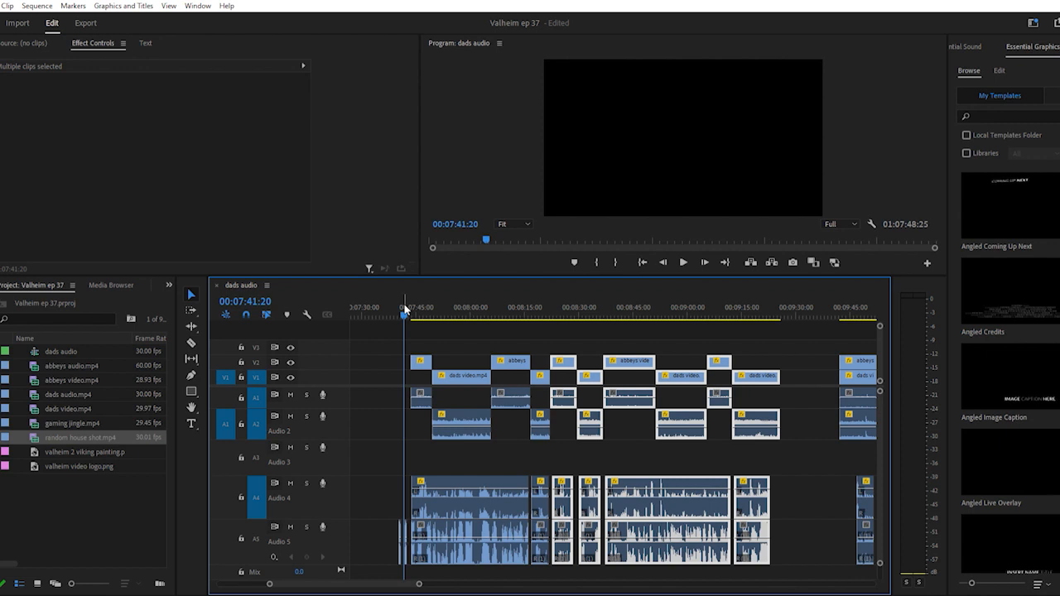
pyautogui.press('=')
pyautogui.press('=')
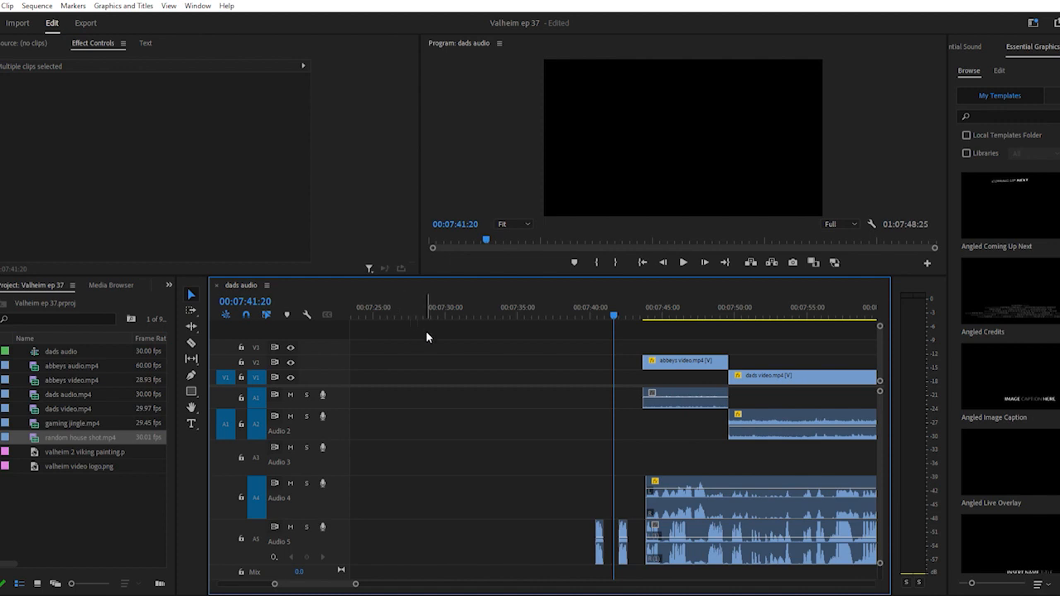
pyautogui.scroll(-1, 451, 361)
pyautogui.scroll(-3, 451, 360)
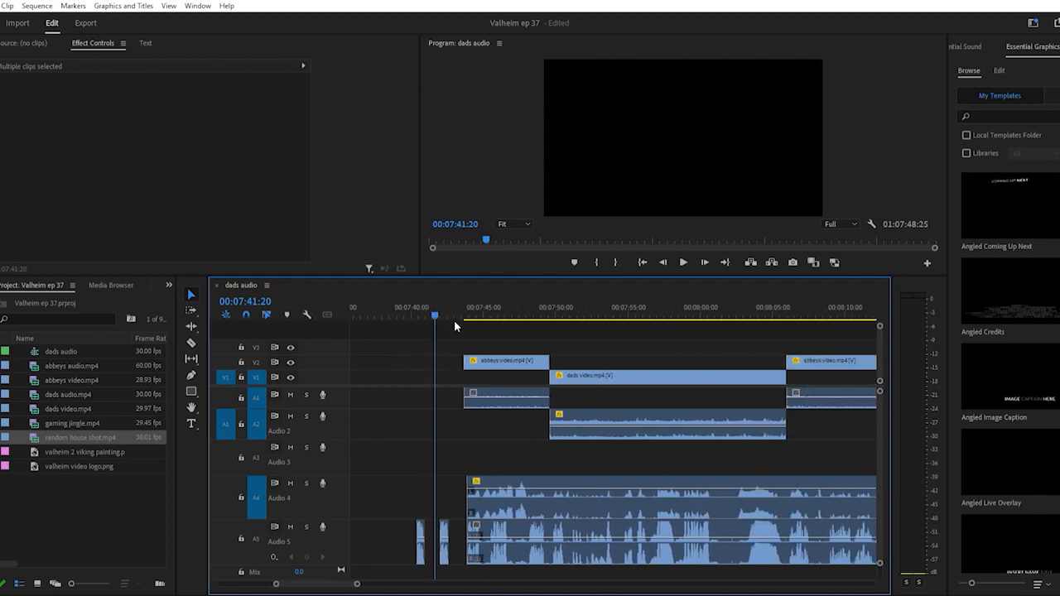
pyautogui.click(460, 308)
pyautogui.scroll(-1, 477, 332)
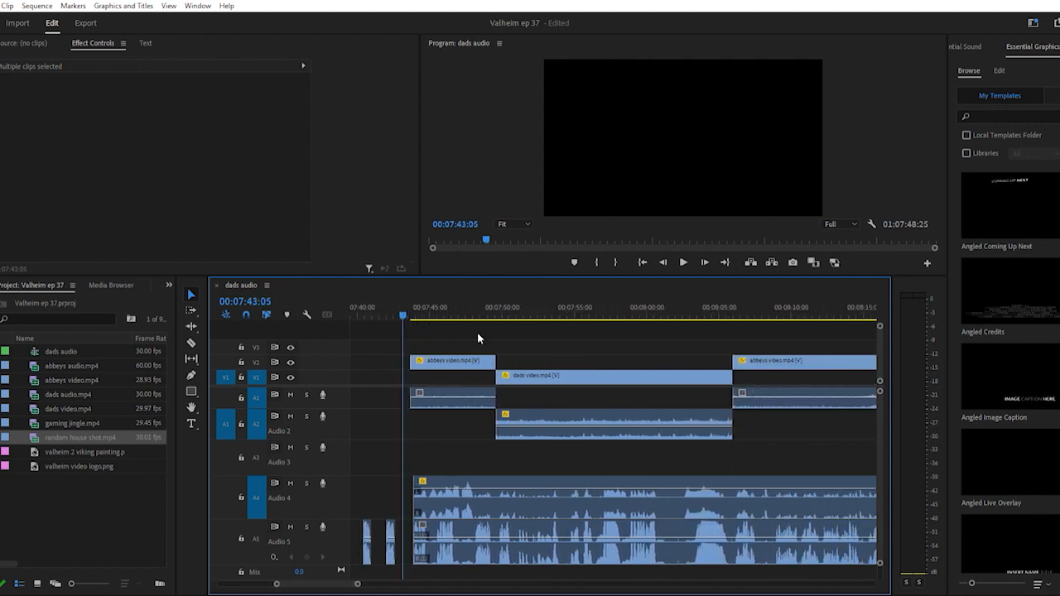
pyautogui.press('-')
pyautogui.scroll(-2, 500, 335)
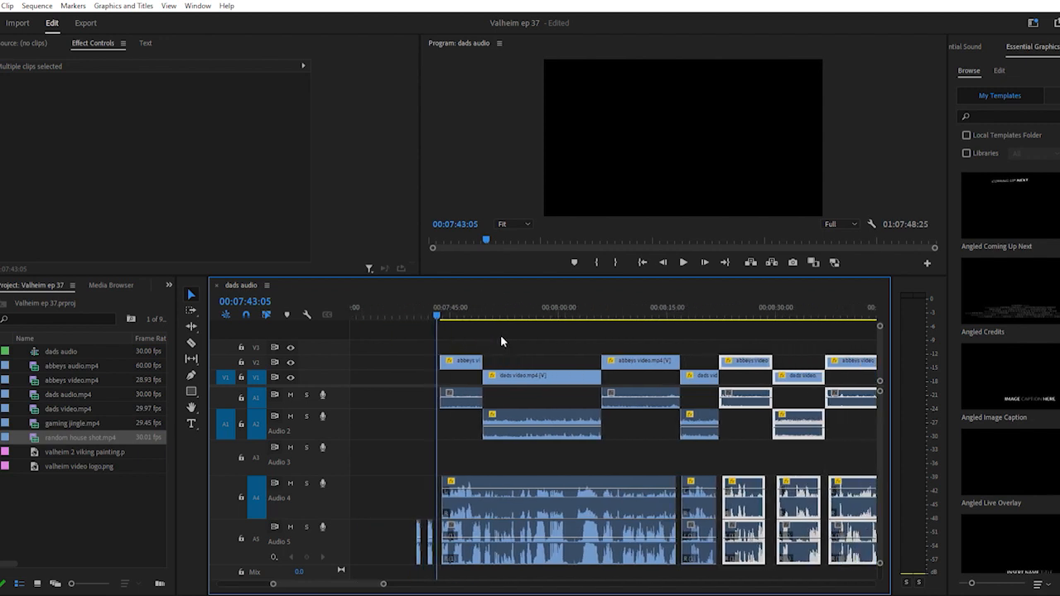
pyautogui.press('-')
pyautogui.scroll(-1, 523, 339)
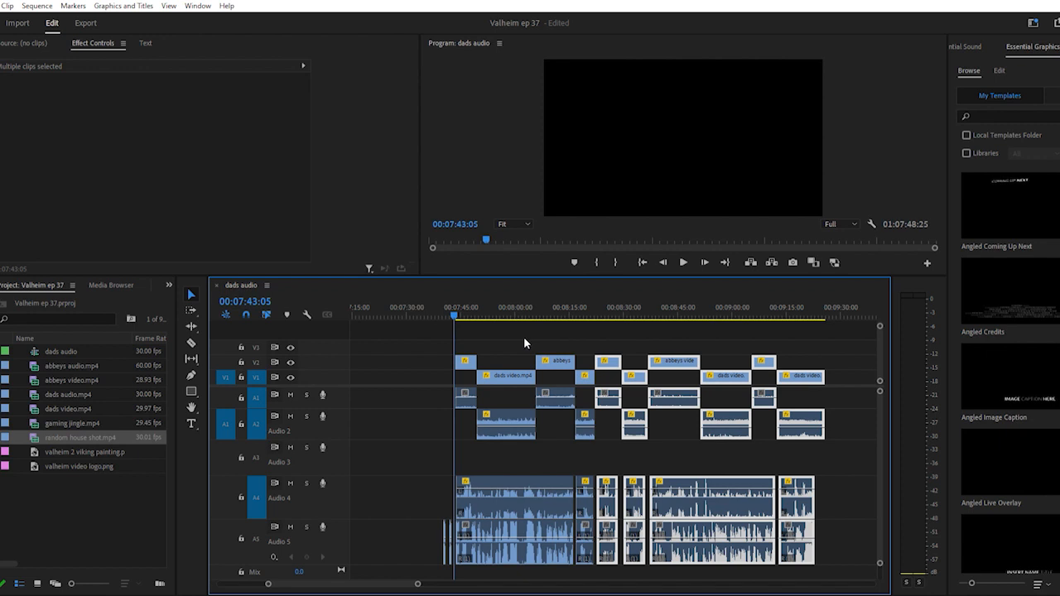
pyautogui.press('space')
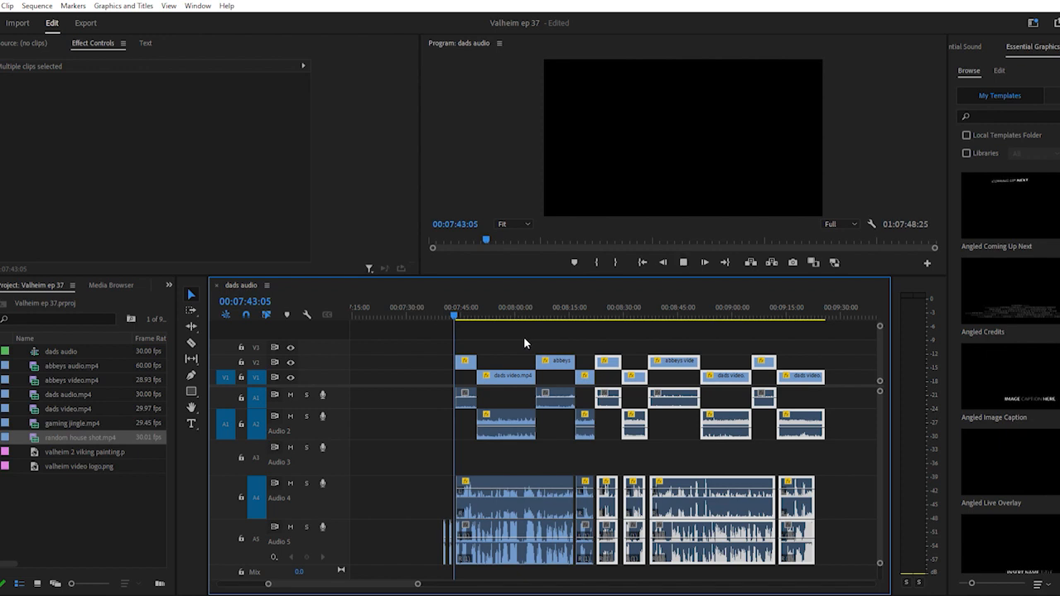
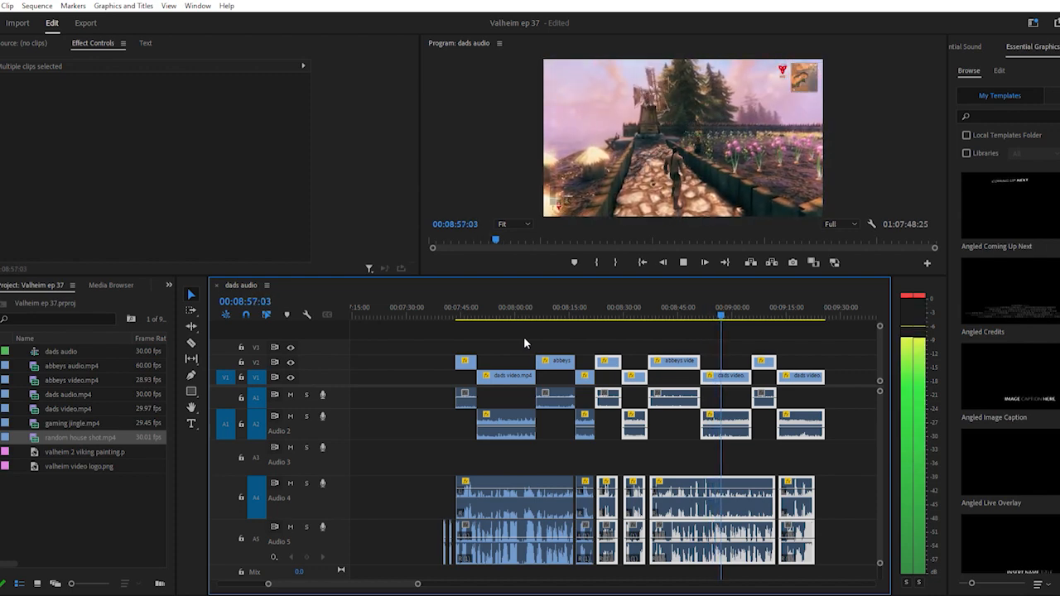
pyautogui.press('space')
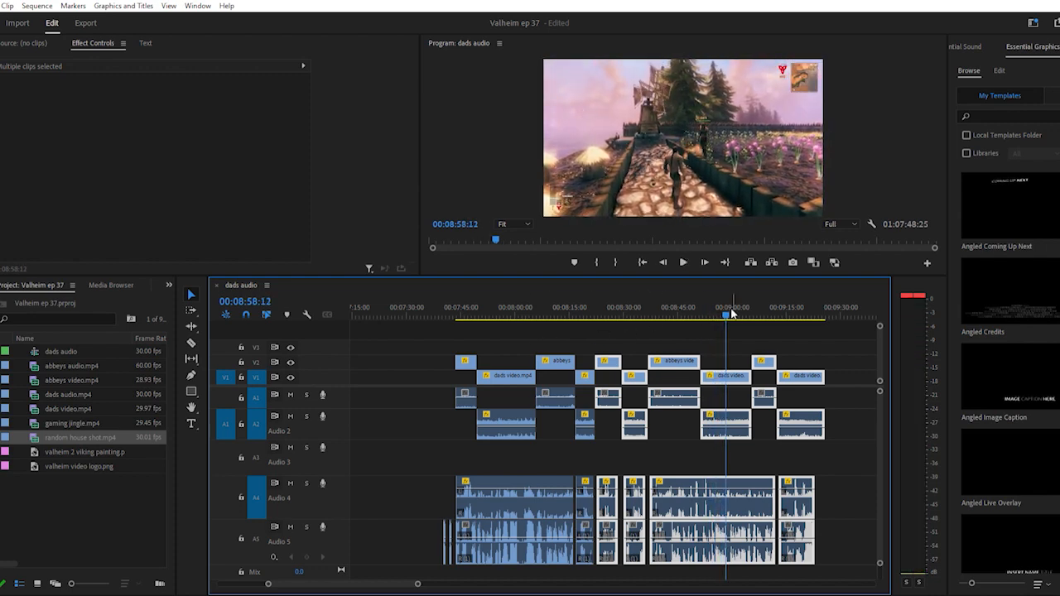
# Replay the change from the abbeys clip to the dads clip, from about 00:08:49 to 00:08:52:17
pyautogui.click(700, 307)
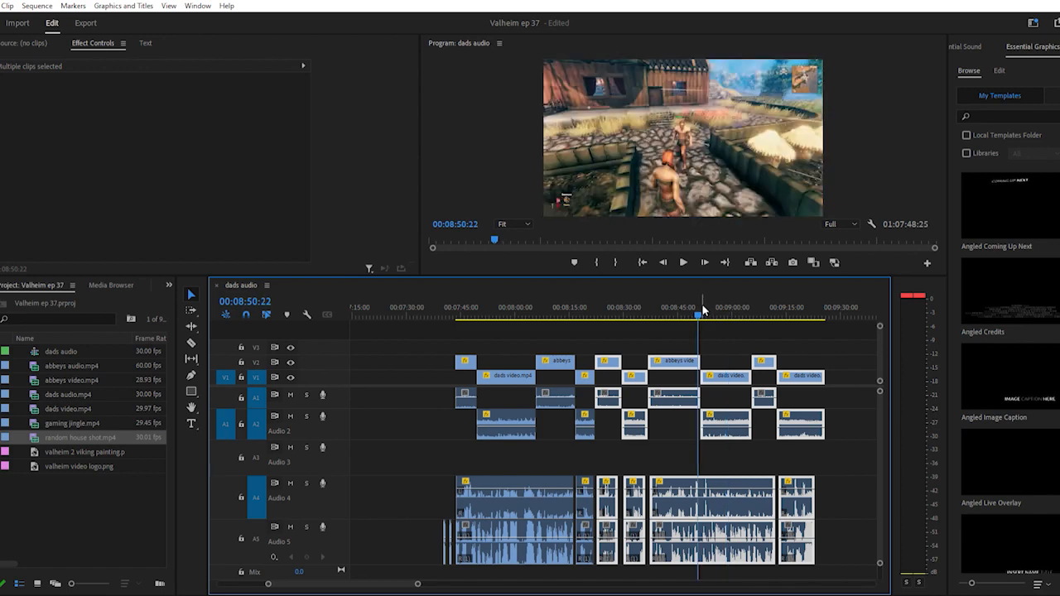
pyautogui.press('=')
pyautogui.press('=')
pyautogui.press('=')
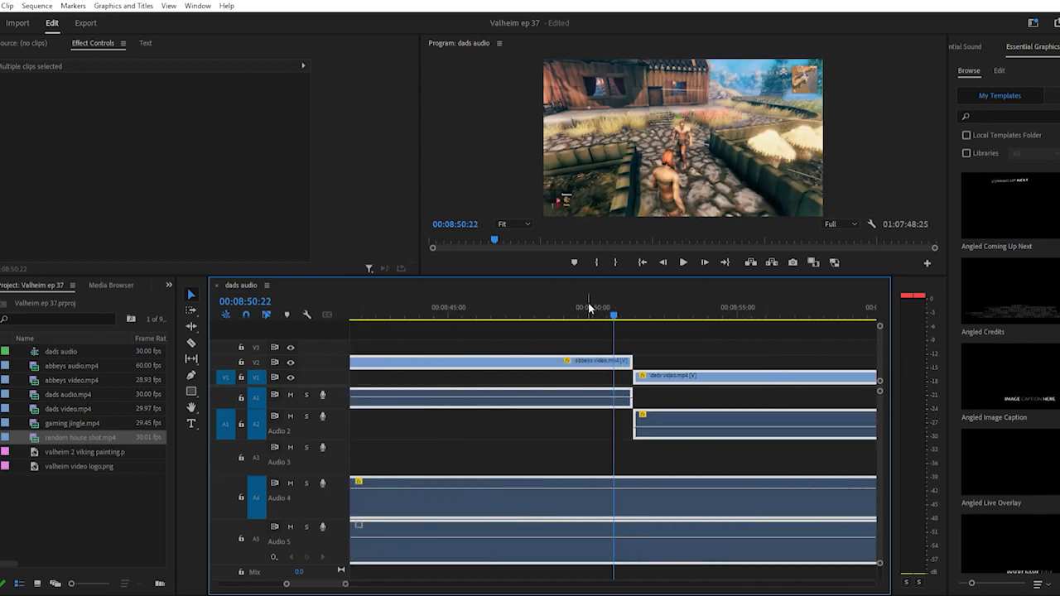
pyautogui.click(584, 307)
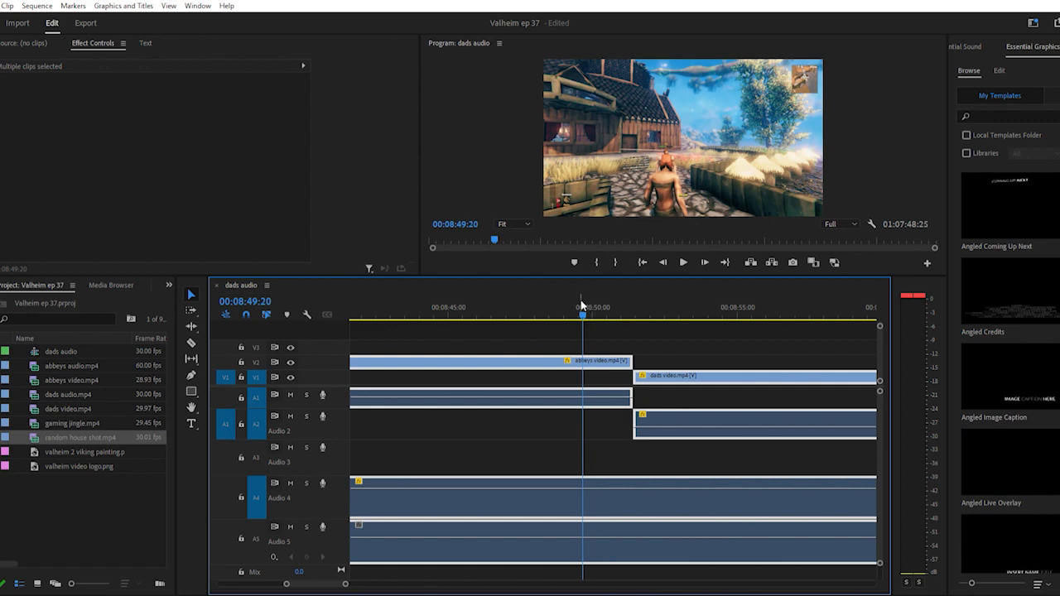
pyautogui.click(573, 305)
pyautogui.press('space')
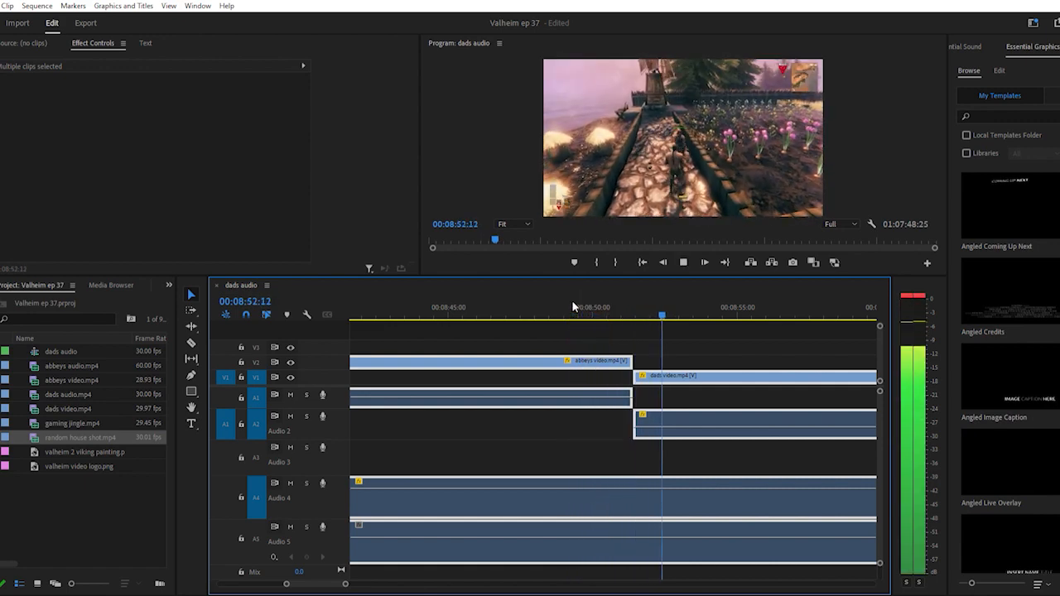
pyautogui.press('space')
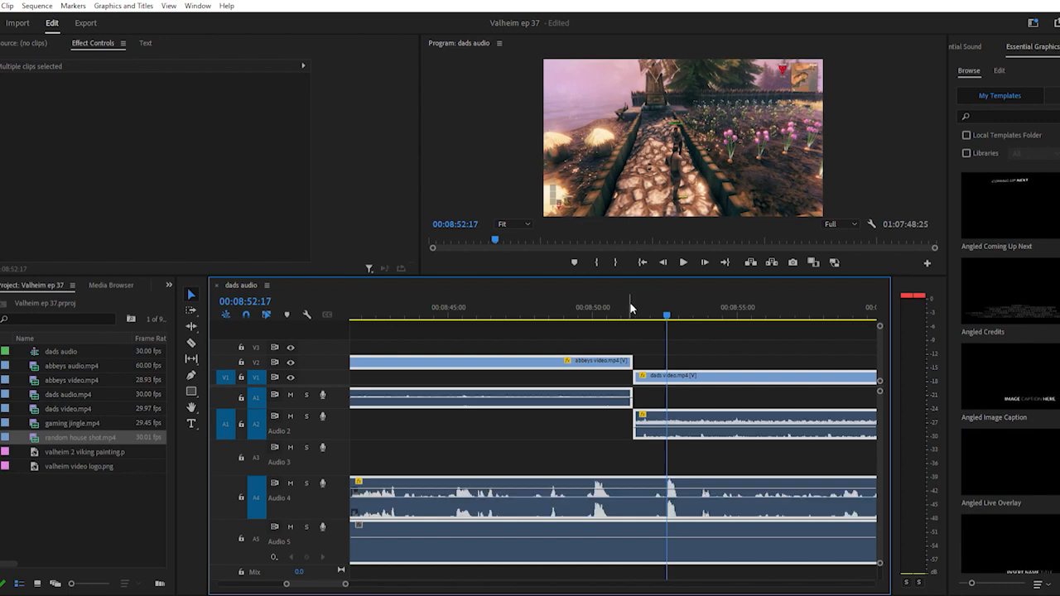
# Split the voice audio on Audio 4 and Audio 5 at 00:08:51:12, where the dads clip begins
pyautogui.click(632, 307)
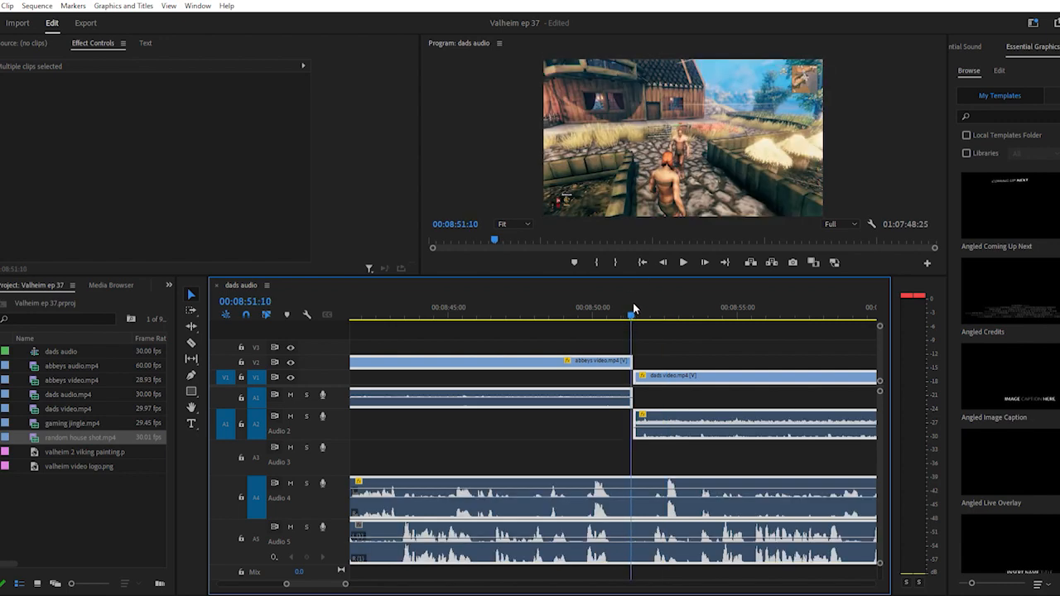
pyautogui.moveTo(632, 308); pyautogui.dragTo(635, 310)
pyautogui.scroll(5, 633, 308)
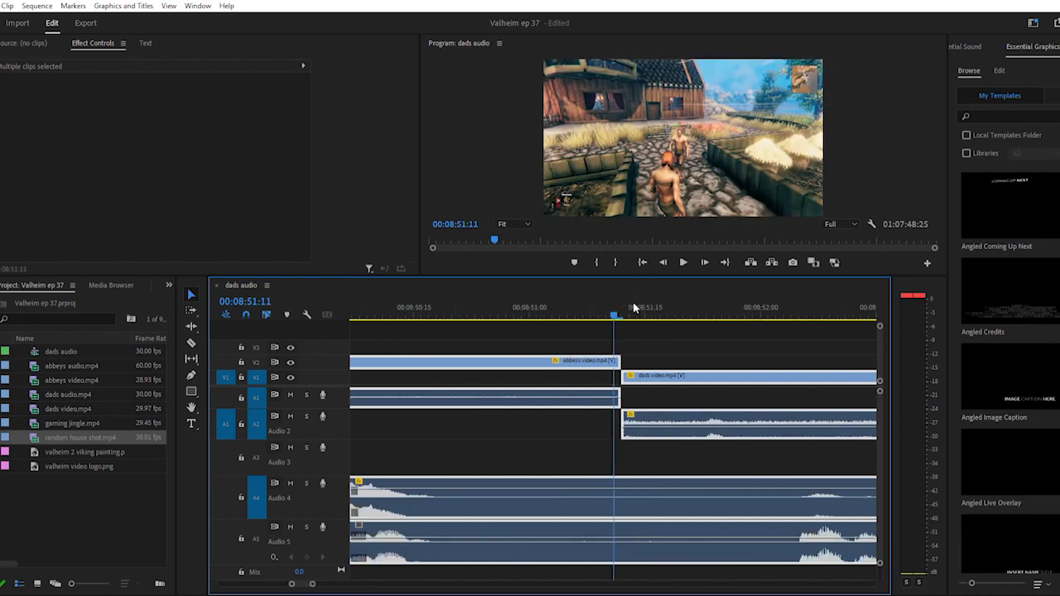
pyautogui.moveTo(615, 303); pyautogui.dragTo(635, 302)
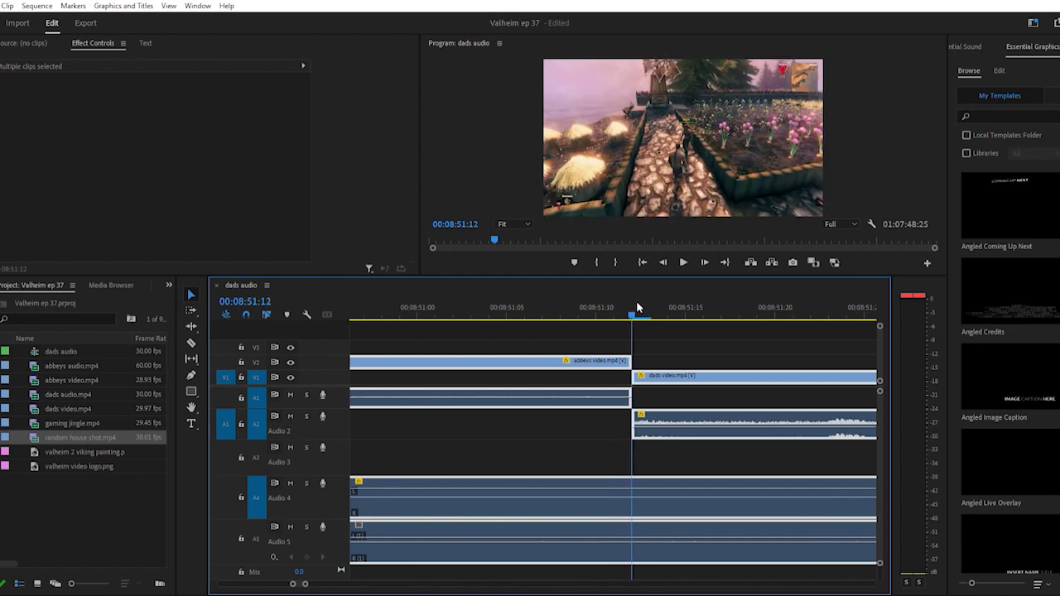
pyautogui.press('c')
pyautogui.click(635, 493)
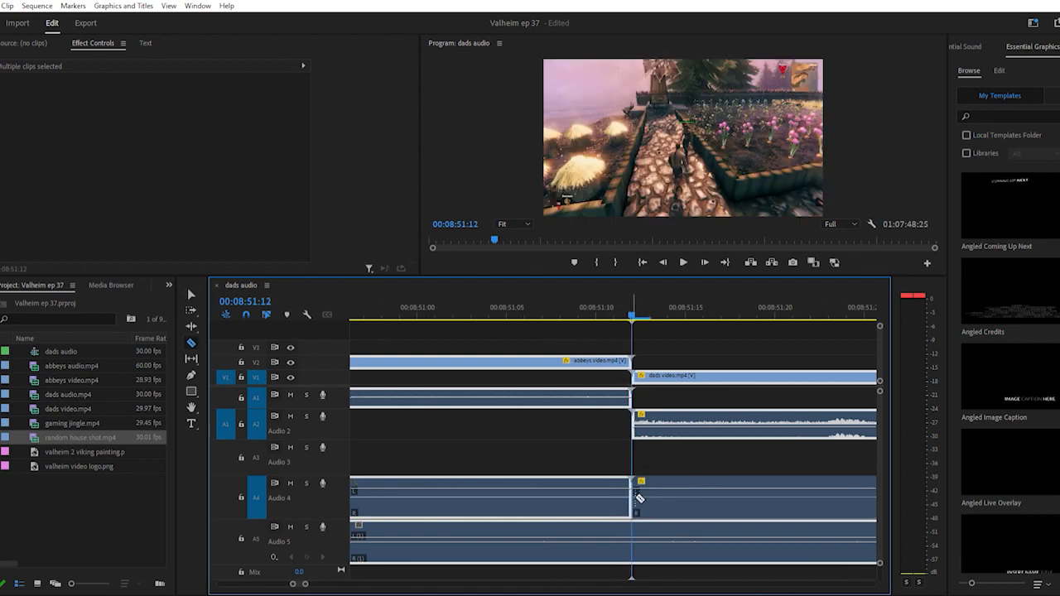
pyautogui.click(639, 540)
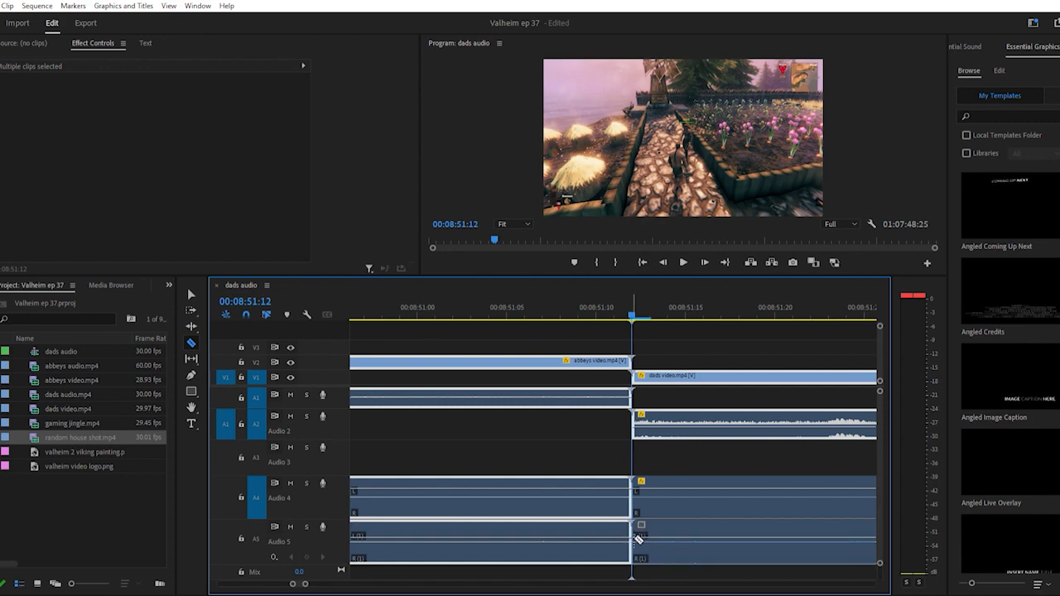
# Shift all clips and voice audio from the dads clip at 00:08:51:12 onward about one second later to open a gap
pyautogui.press('-')
pyautogui.press('-')
pyautogui.press('-')
pyautogui.press('-')
pyautogui.press('-')
pyautogui.press('-')
pyautogui.press('-')
pyautogui.press('-')
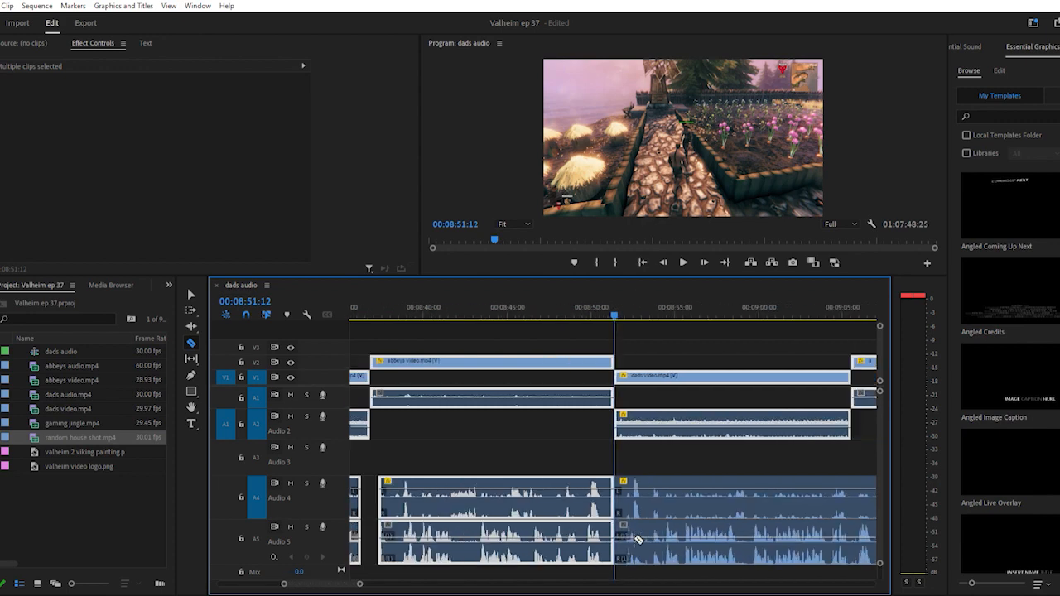
pyautogui.press('-')
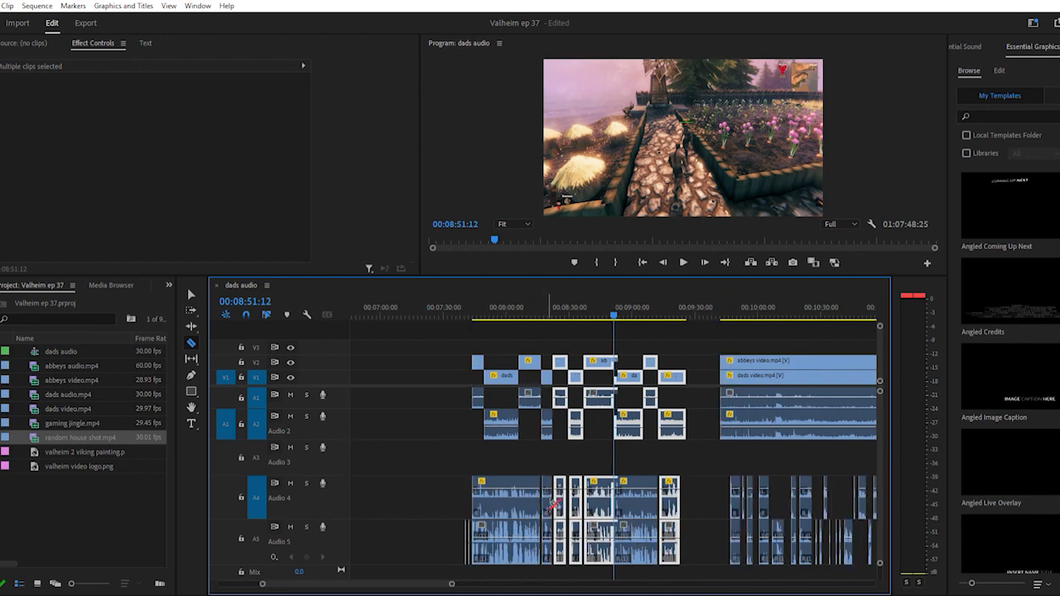
pyautogui.press('=')
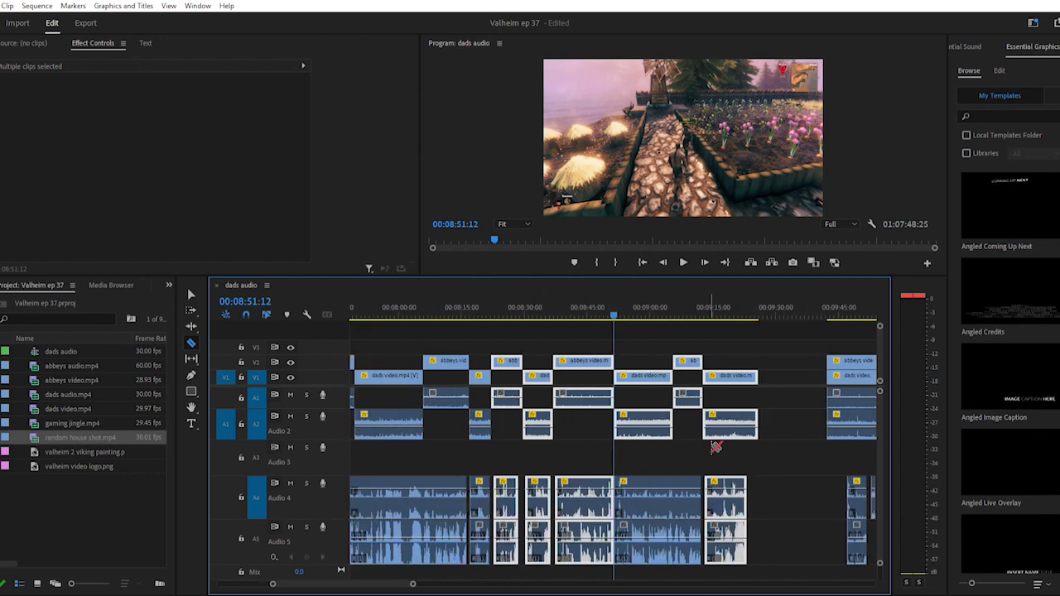
pyautogui.press('v')
pyautogui.moveTo(777, 340); pyautogui.dragTo(632, 554)
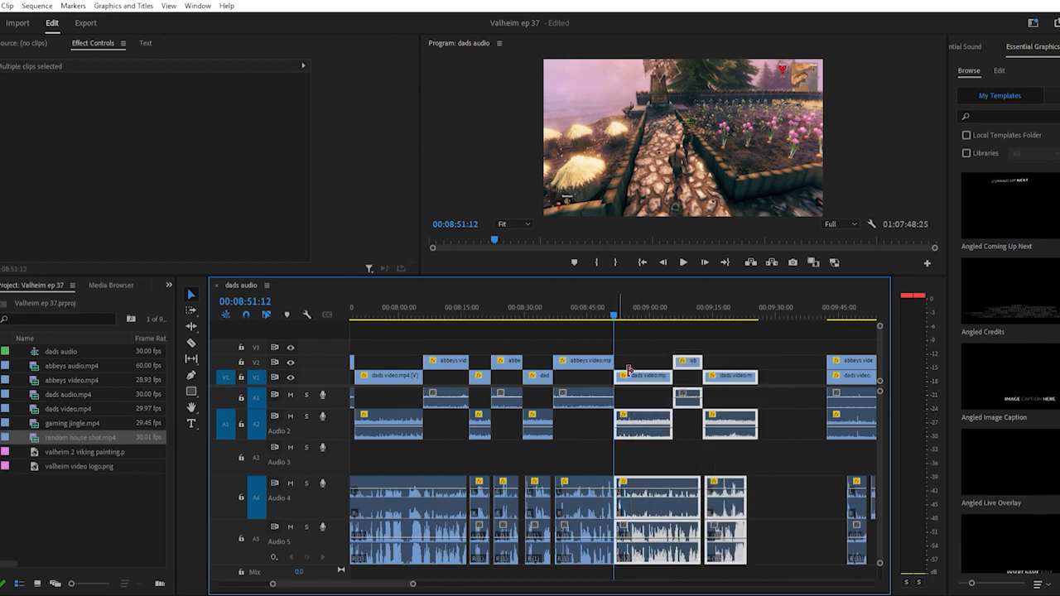
pyautogui.moveTo(632, 363); pyautogui.dragTo(644, 370)
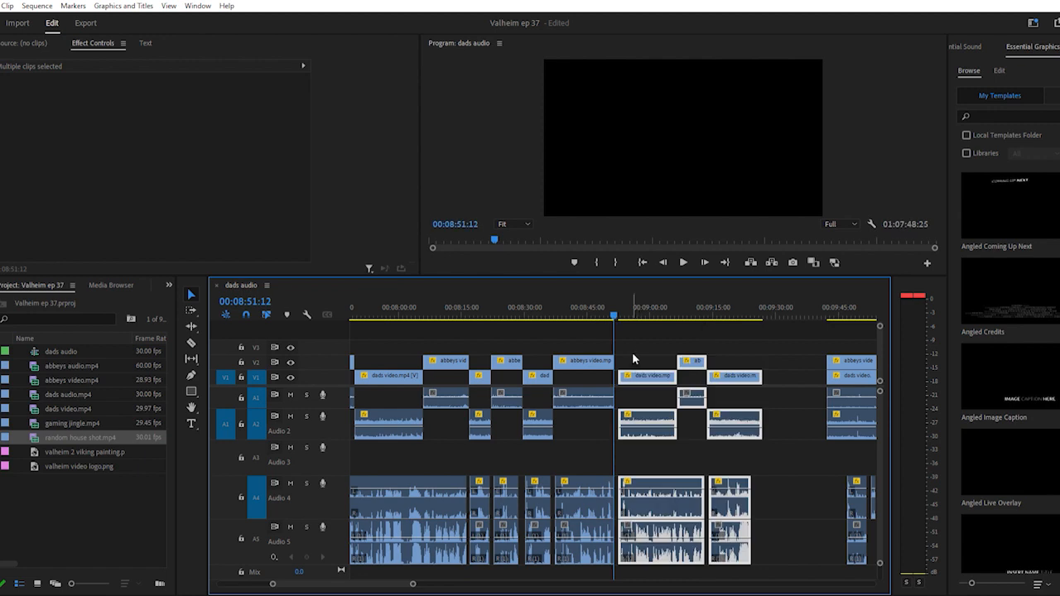
# Extend the end of the abbeys clip to about 00:08:51:23 and play it back from 00:08:49:09
pyautogui.press('=')
pyautogui.press('=')
pyautogui.press('=')
pyautogui.press('=')
pyautogui.press('=')
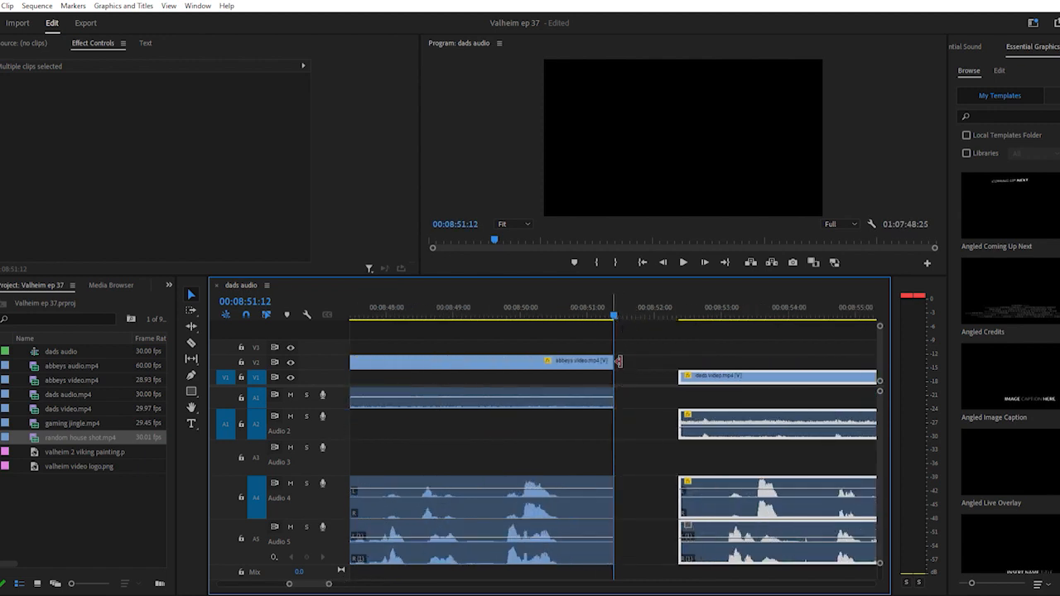
pyautogui.moveTo(618, 361); pyautogui.dragTo(644, 362)
pyautogui.click(475, 307)
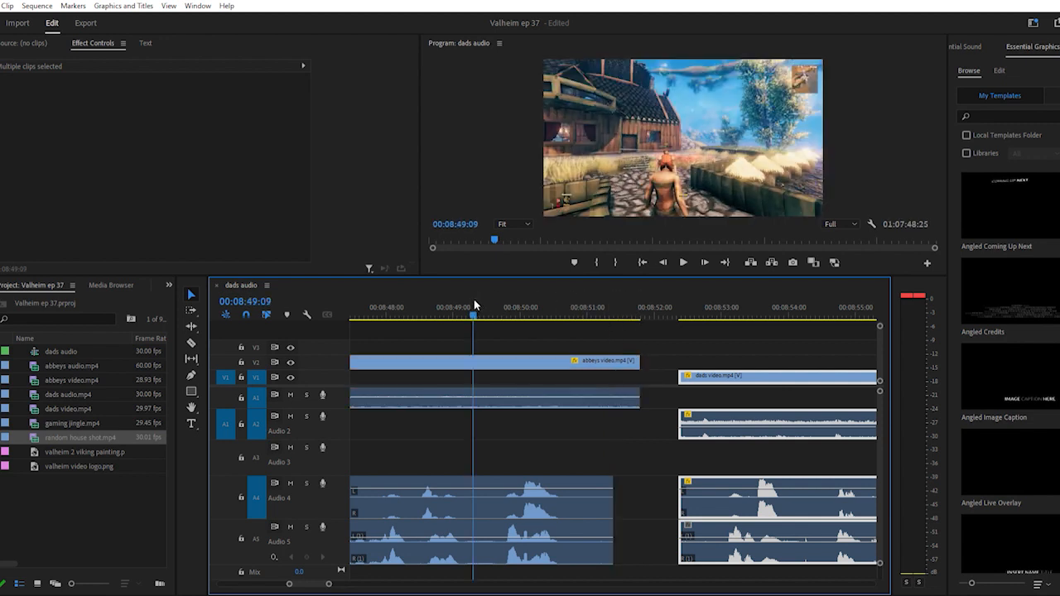
pyautogui.press('space')
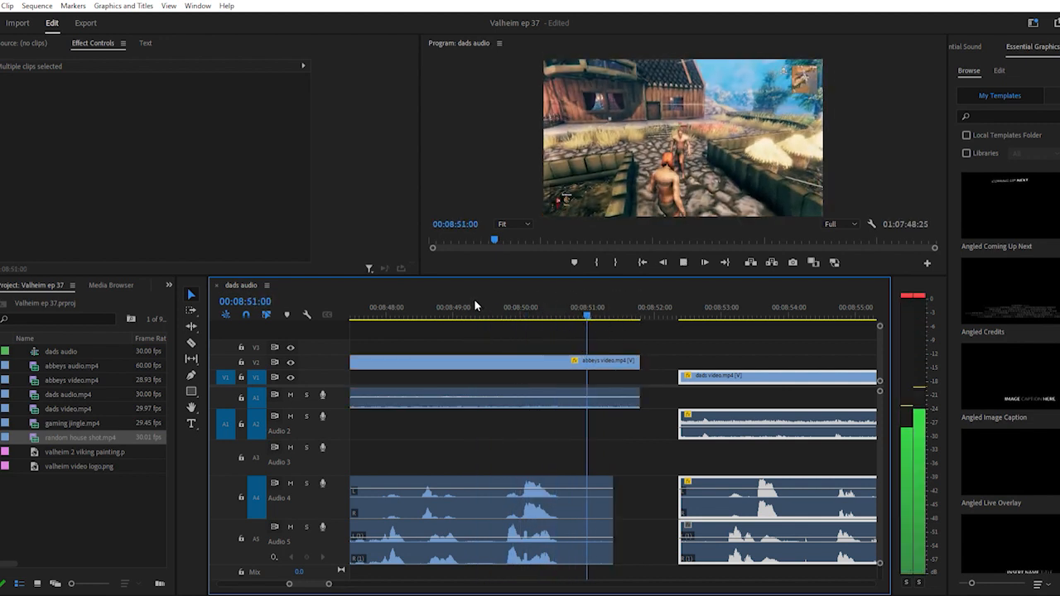
pyautogui.press('space')
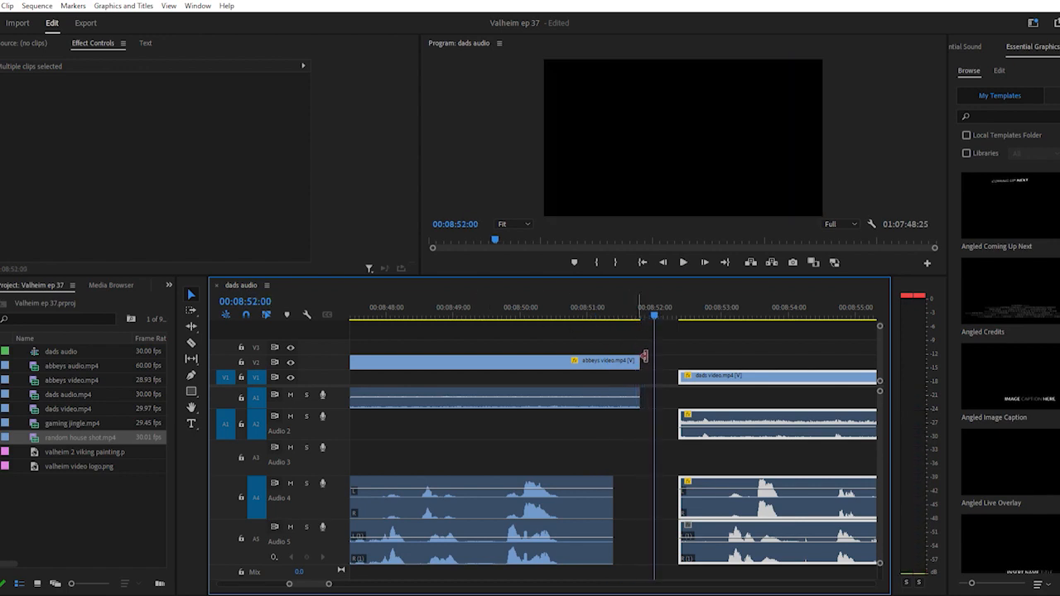
# Cut the abbeys clip and its voice audio at 00:08:51:08 and delete the leftover pieces after the cut
pyautogui.click(615, 309)
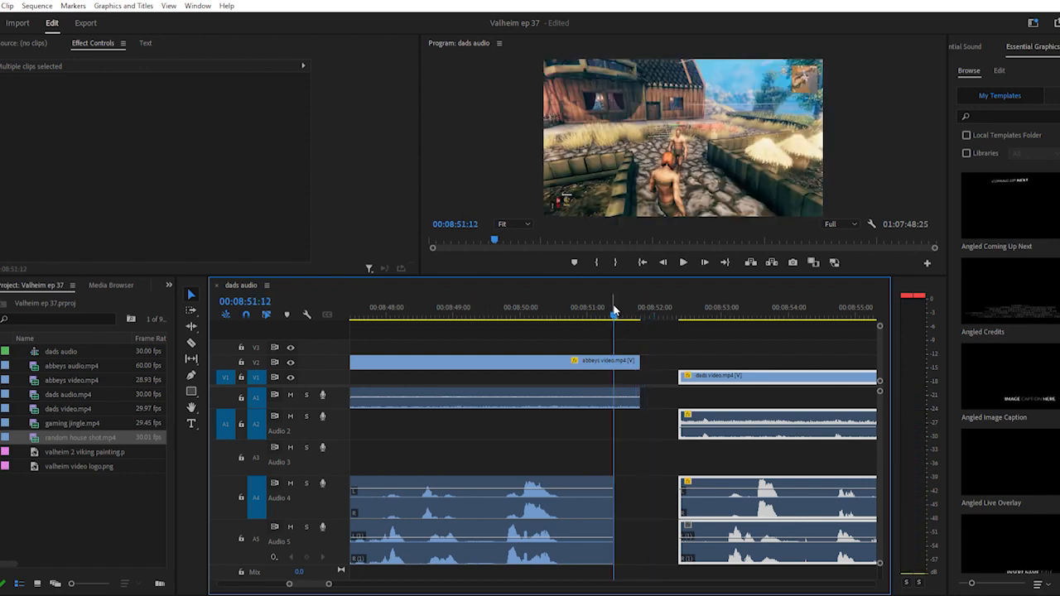
pyautogui.moveTo(614, 308)
pyautogui.mouseDown()
pyautogui.moveTo(628, 311)
pyautogui.moveTo(583, 309)
pyautogui.moveTo(599, 313)
pyautogui.mouseUp()
pyautogui.moveTo(600, 312); pyautogui.dragTo(605, 312)
pyautogui.press('c')
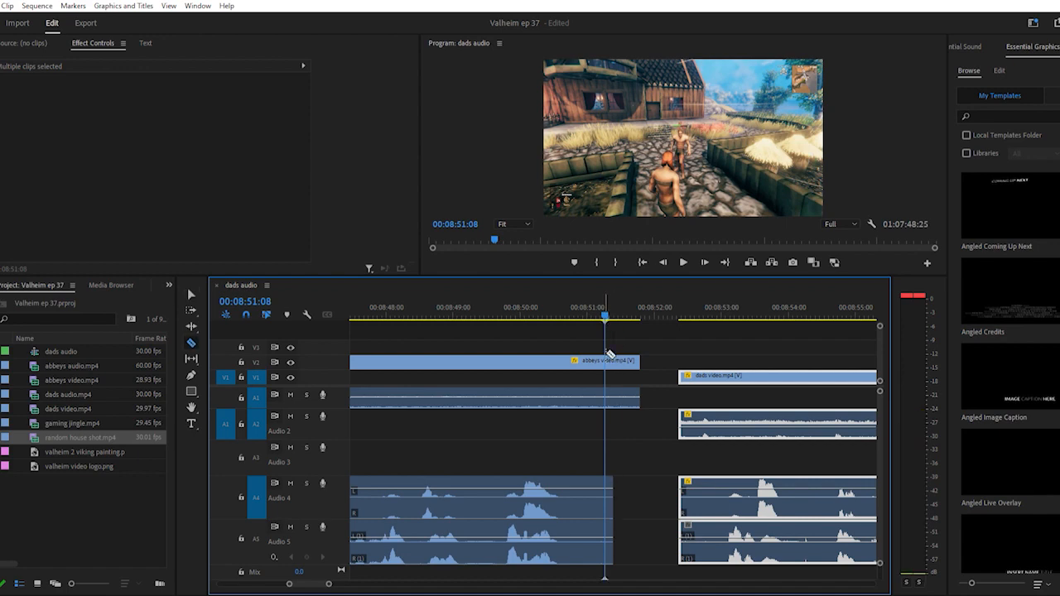
pyautogui.click(610, 355)
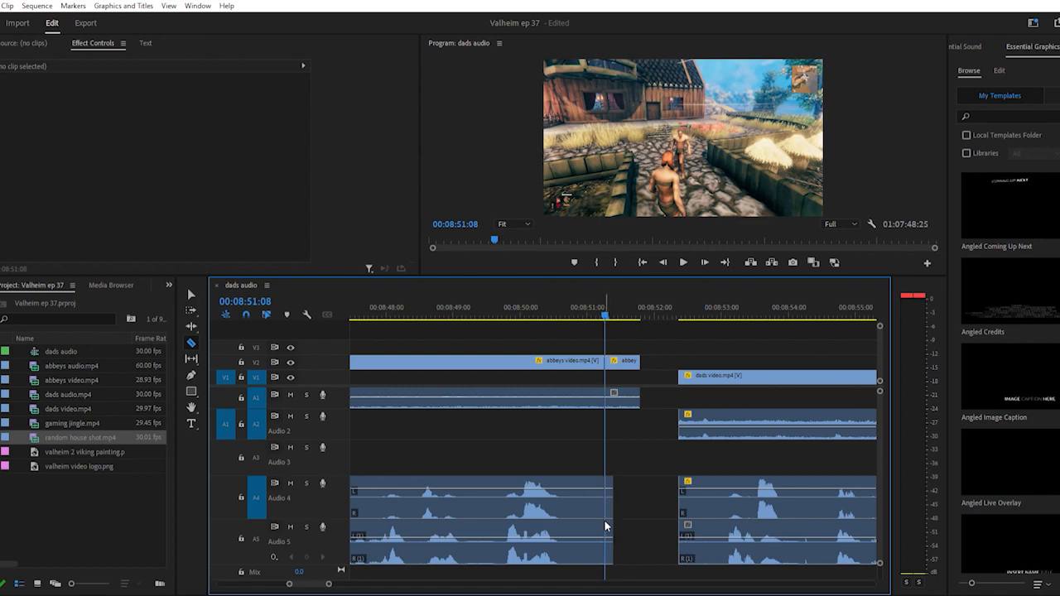
pyautogui.press('v')
pyautogui.moveTo(644, 545); pyautogui.dragTo(618, 352)
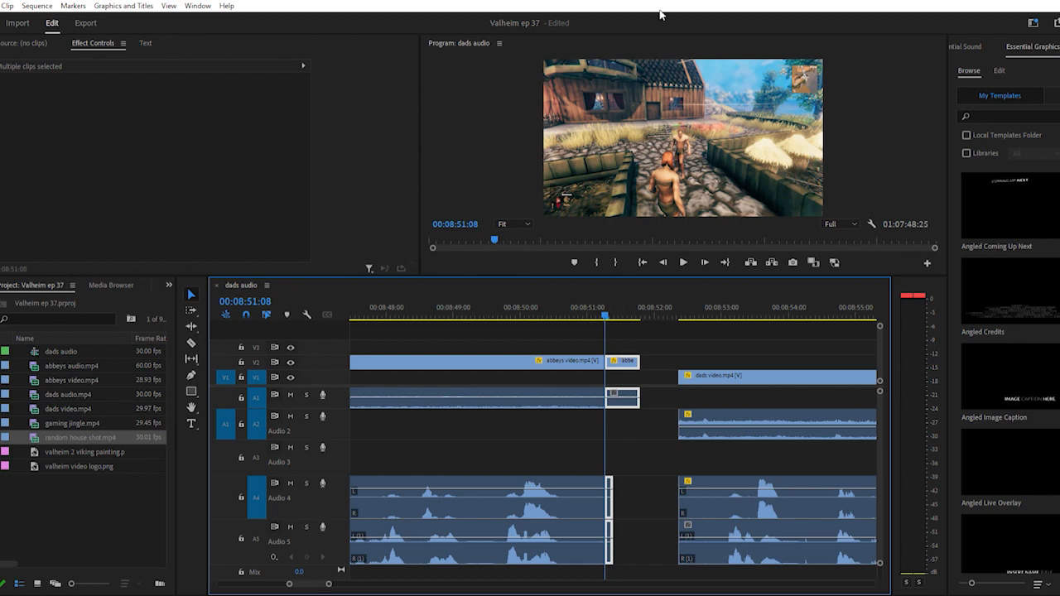
pyautogui.press('Delete')
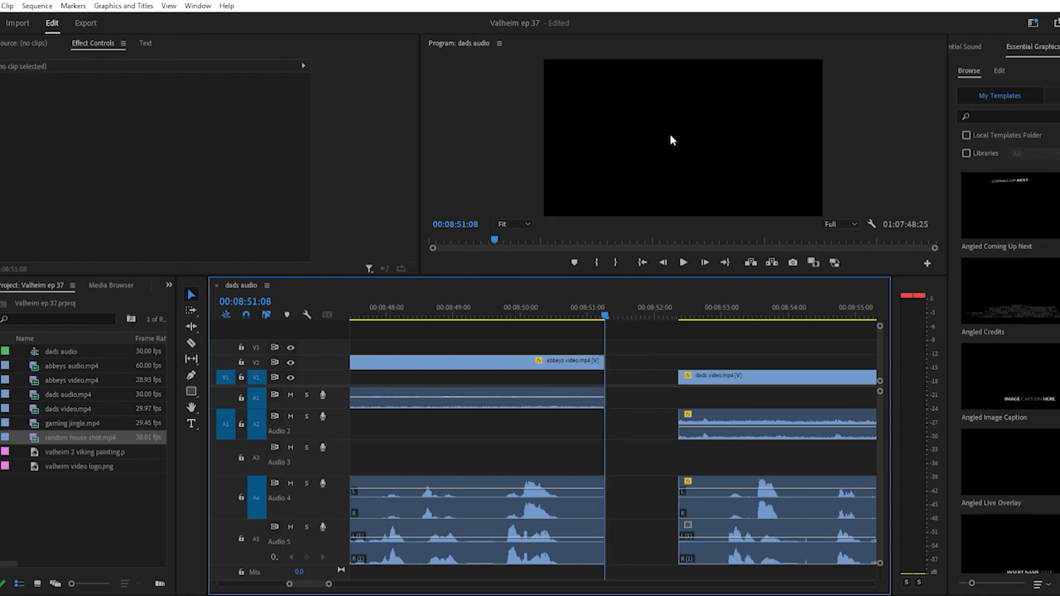
# Play back the shortened ending of the abbeys clip from about 00:08:50
pyautogui.click(527, 308)
pyautogui.press('space')
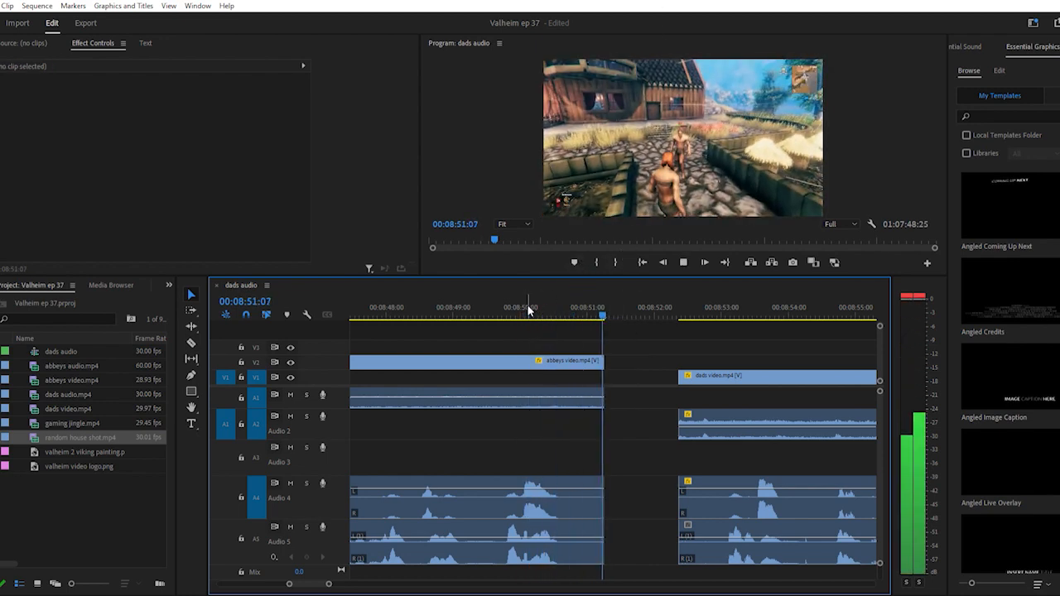
pyautogui.press('space')
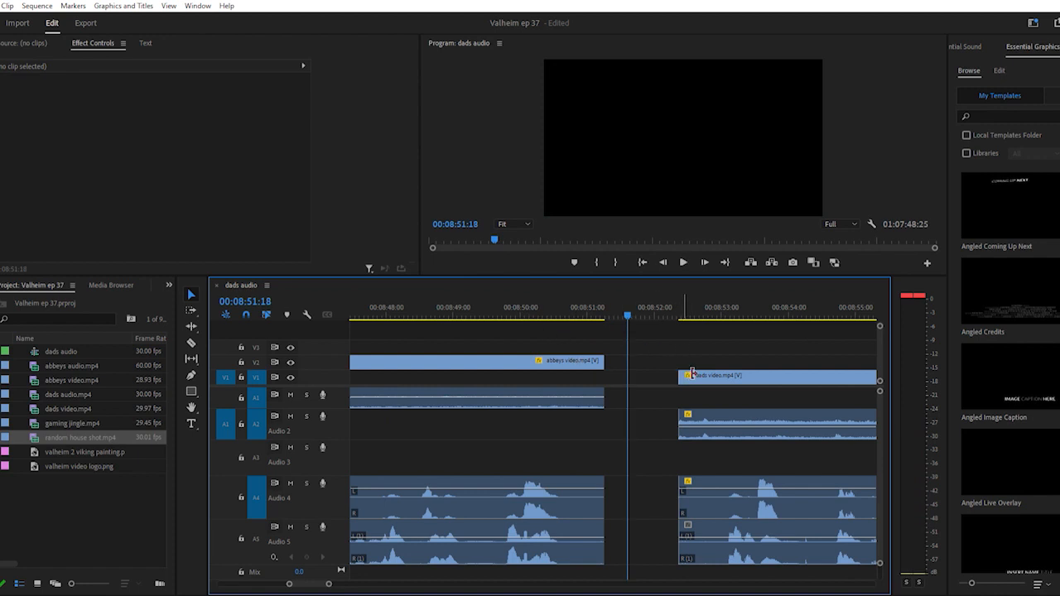
# Extend the start of the dads clip back to about 00:08:51:23, ahead of its voice audio, and play its opening
pyautogui.moveTo(681, 376); pyautogui.dragTo(640, 377)
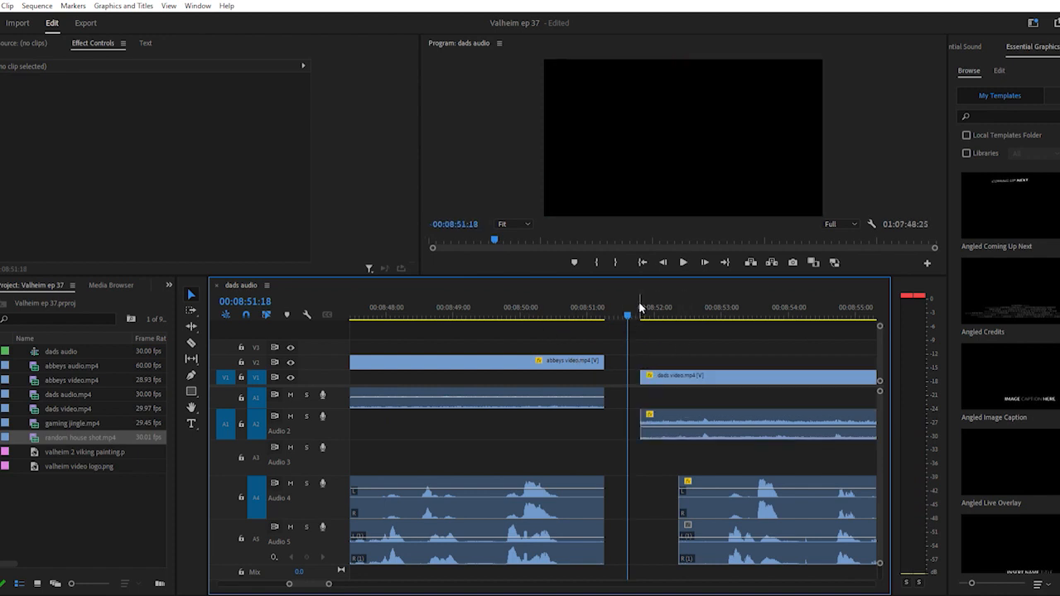
pyautogui.moveTo(639, 304)
pyautogui.mouseDown()
pyautogui.moveTo(705, 307)
pyautogui.moveTo(632, 308)
pyautogui.mouseUp()
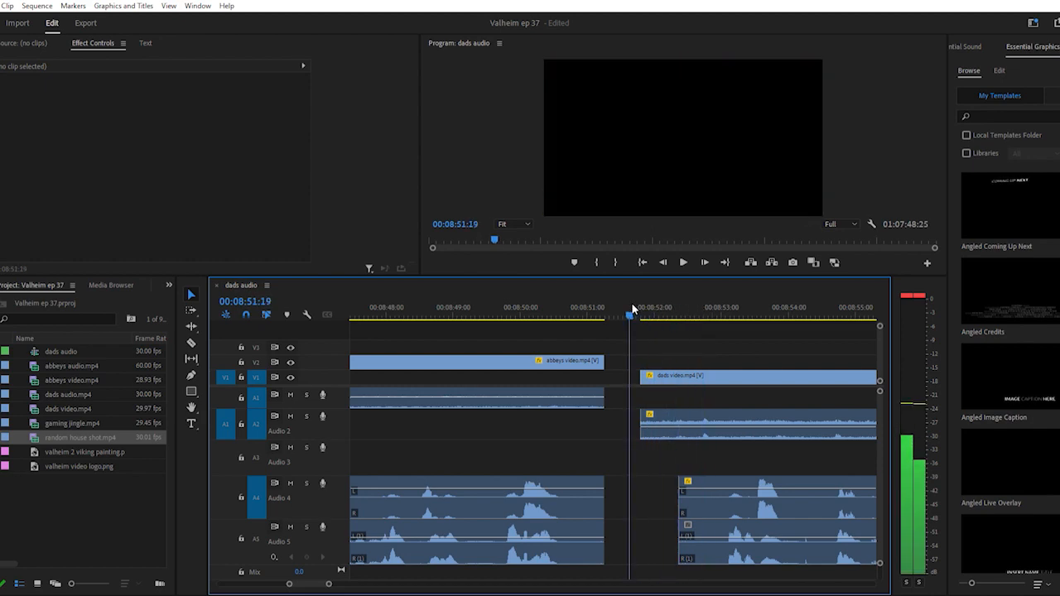
pyautogui.press('space')
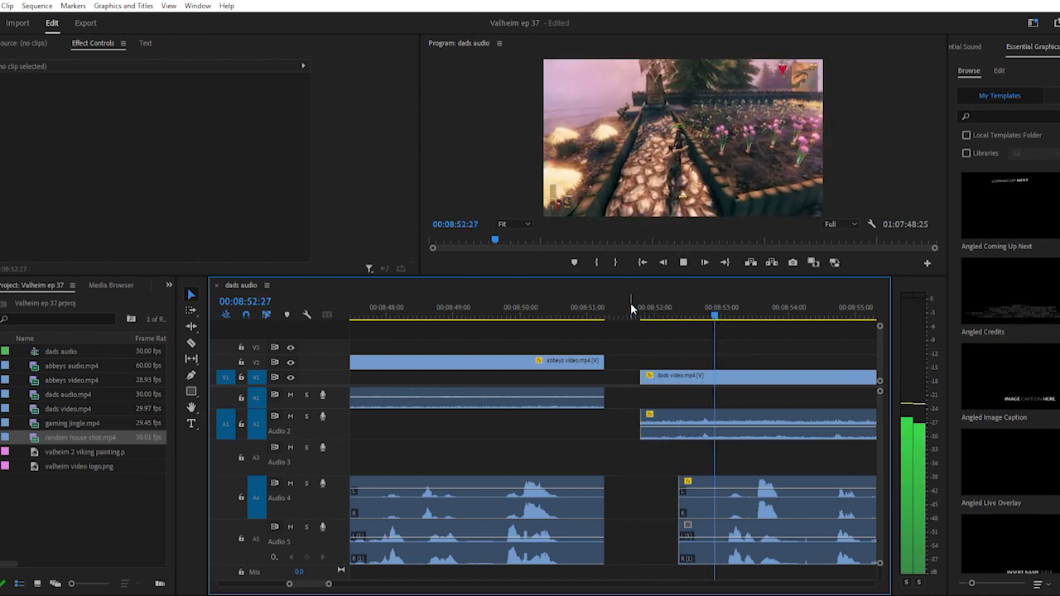
pyautogui.press('space')
pyautogui.click(635, 307)
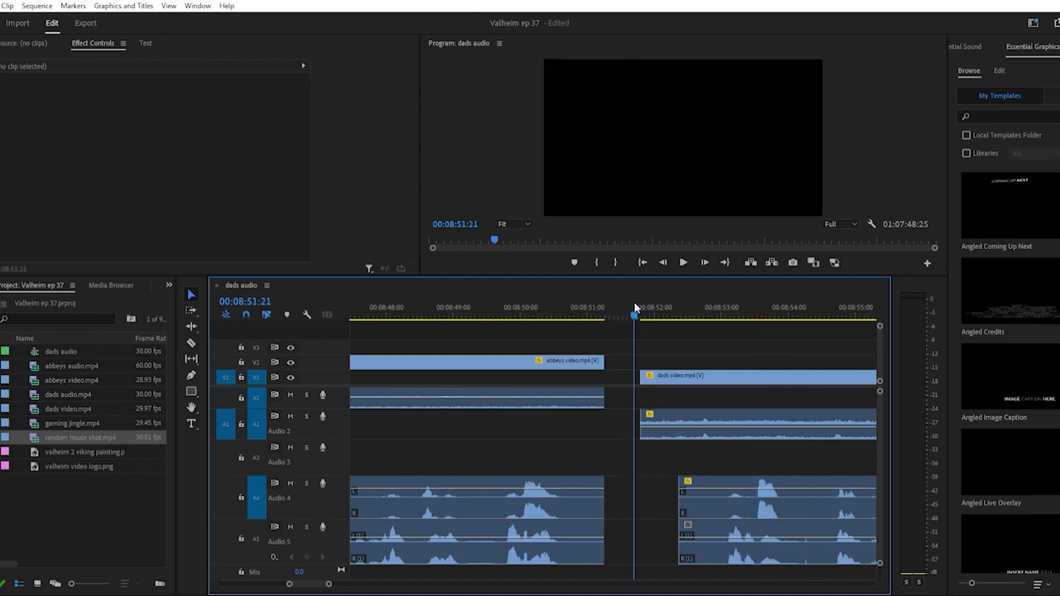
# Move the dads clip and the following clips with their voice audio earlier, against the abbeys clip's end at 00:08:51:08
pyautogui.press('-')
pyautogui.press('-')
pyautogui.press('-')
pyautogui.press('-')
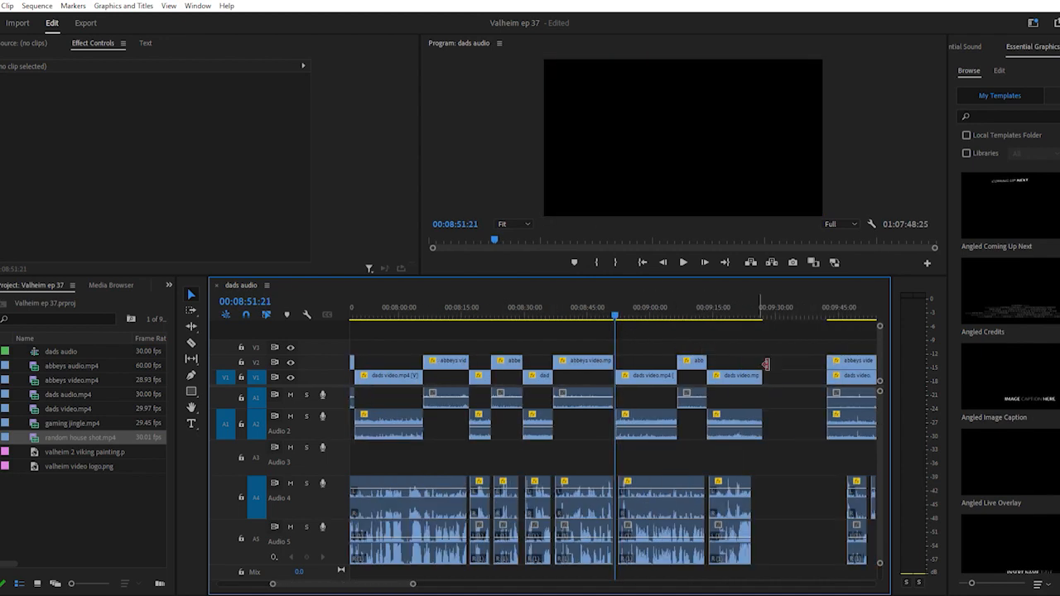
pyautogui.moveTo(785, 396); pyautogui.dragTo(627, 550)
pyautogui.press('=')
pyautogui.press('=')
pyautogui.press('=')
pyautogui.press('=')
pyautogui.press('=')
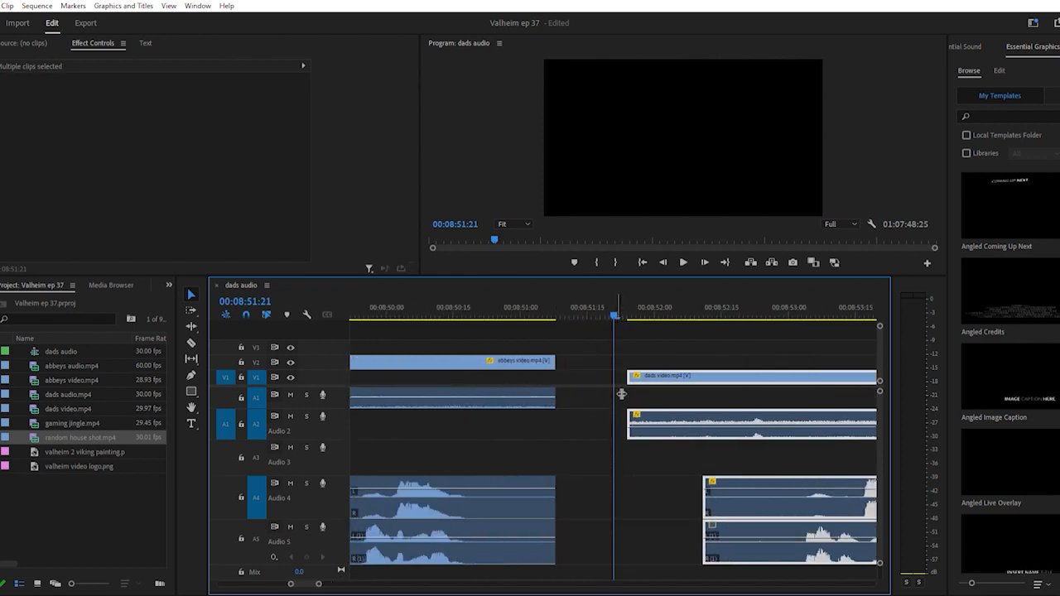
pyautogui.moveTo(696, 368); pyautogui.dragTo(629, 377)
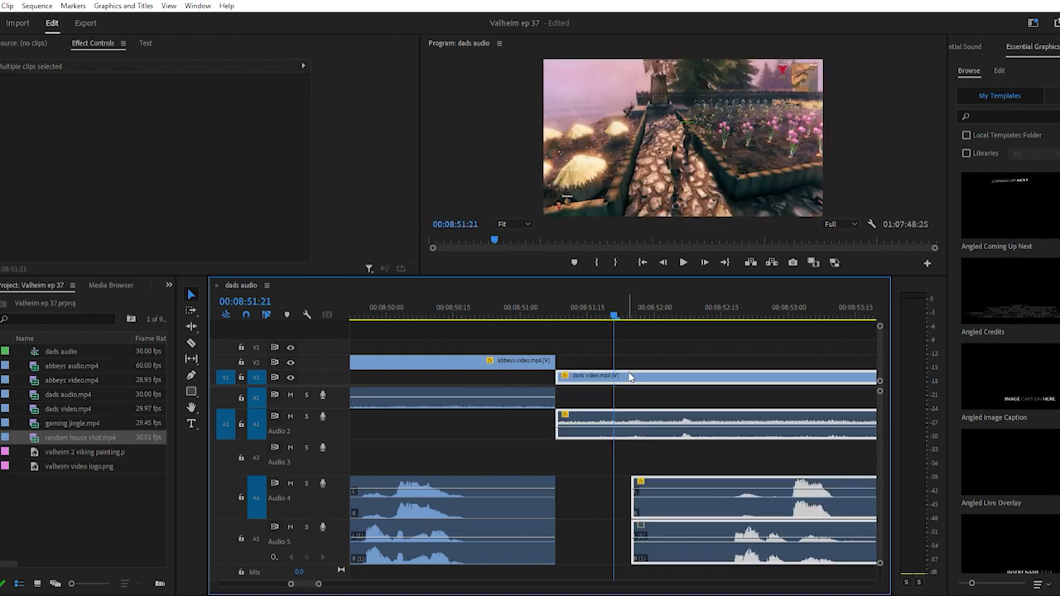
# Play back the edited section from about 00:08:40 to its end at about 00:09:26
pyautogui.press('-')
pyautogui.press('-')
pyautogui.press('-')
pyautogui.press('-')
pyautogui.press('-')
pyautogui.press('-')
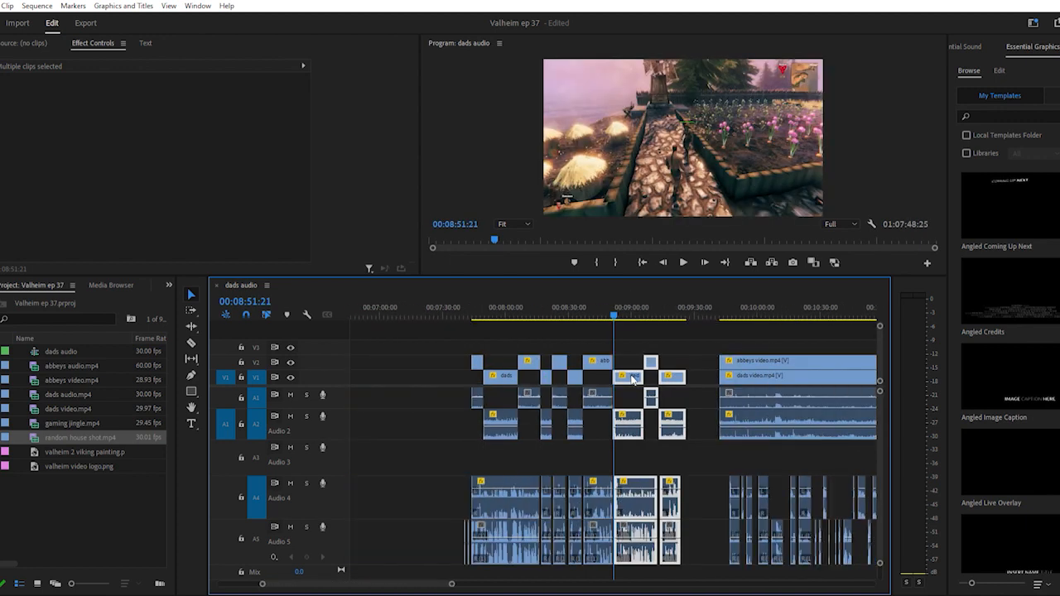
pyautogui.click(589, 310)
pyautogui.press('space')
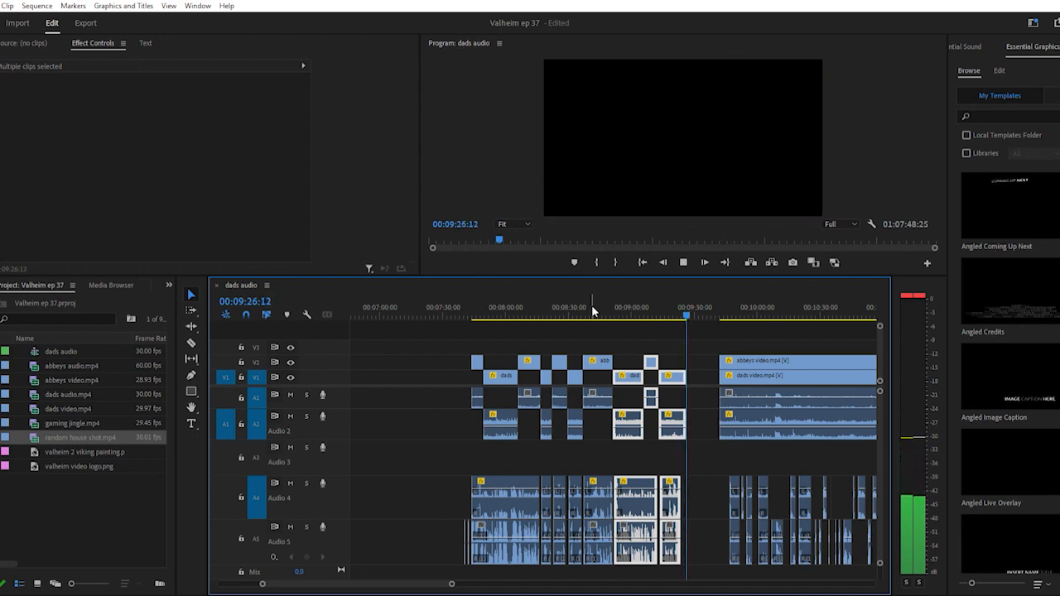
pyautogui.press('space')
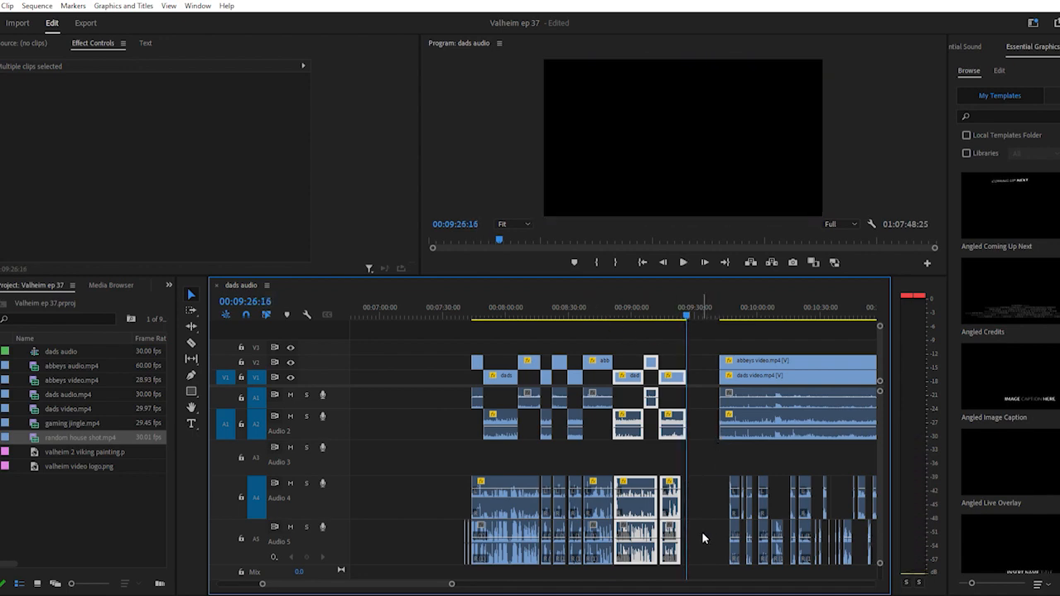
# Move the entire edited clip group with its voice audio earlier so that it starts at about 00:04:03
pyautogui.moveTo(700, 542); pyautogui.dragTo(437, 342)
pyautogui.hscroll(-5, 436, 436)
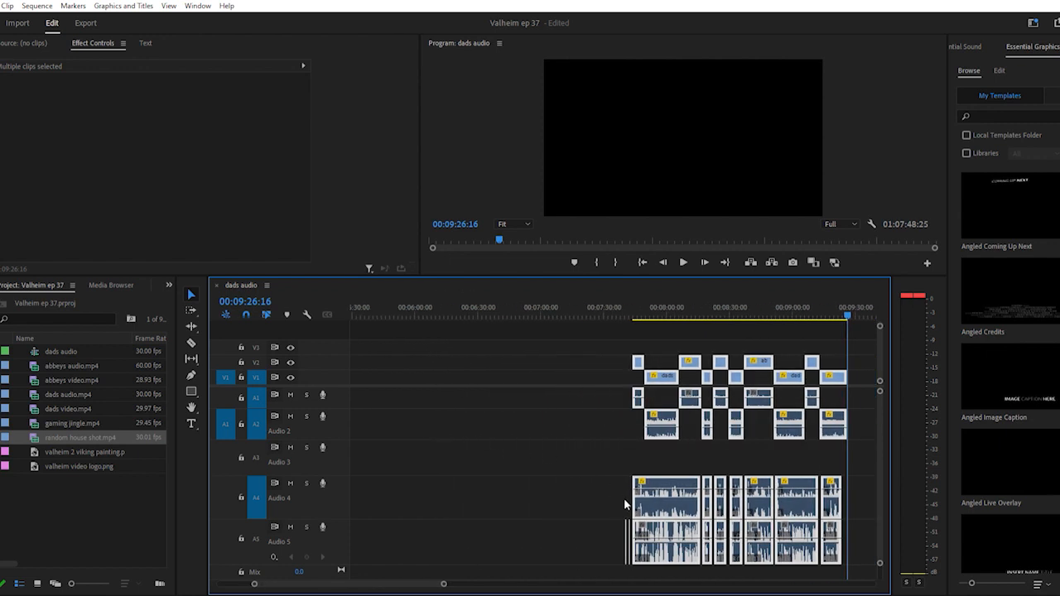
pyautogui.moveTo(660, 497); pyautogui.dragTo(426, 482)
pyautogui.hscroll(-3, 440, 488)
pyautogui.hscroll(-4, 441, 488)
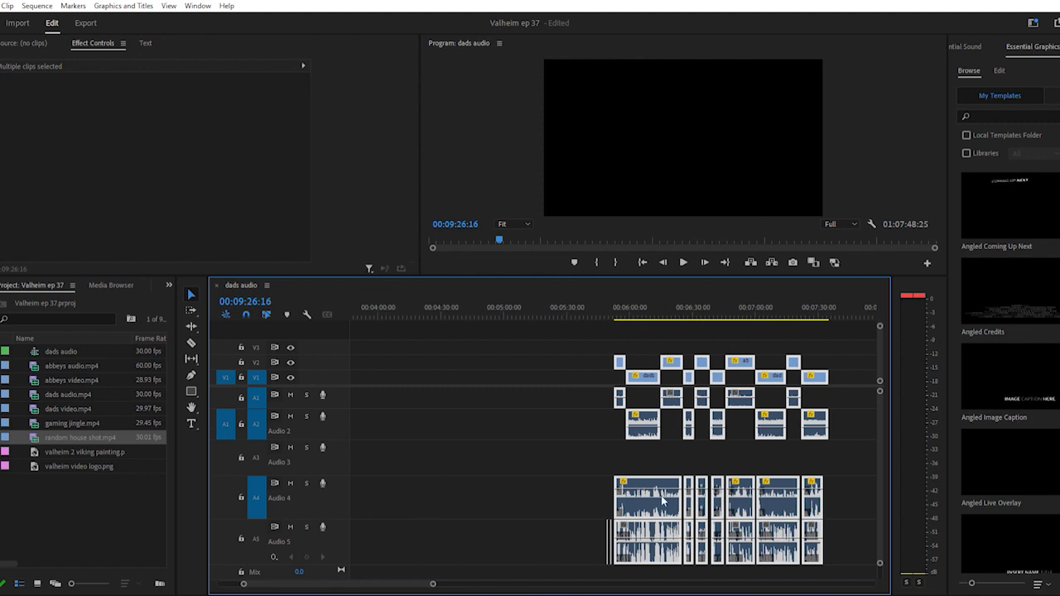
pyautogui.moveTo(645, 495); pyautogui.dragTo(425, 495)
pyautogui.hscroll(-7, 432, 489)
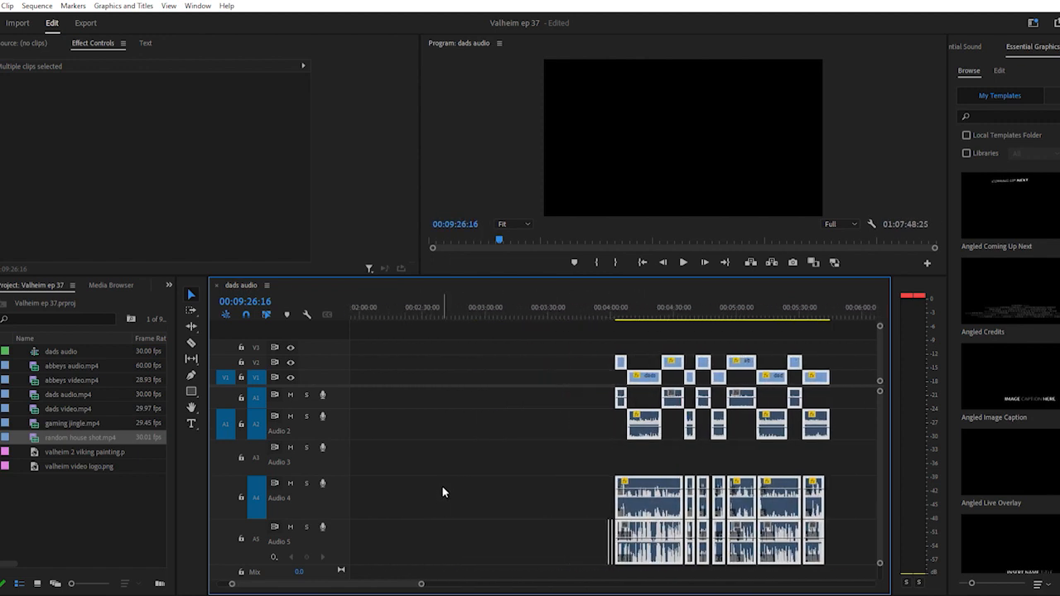
# Examine the gap between the moved group and the uncut footage, and survey the remaining clips from 00:09:33:13 onward
pyautogui.scroll(-4, 441, 487)
pyautogui.scroll(-2, 441, 487)
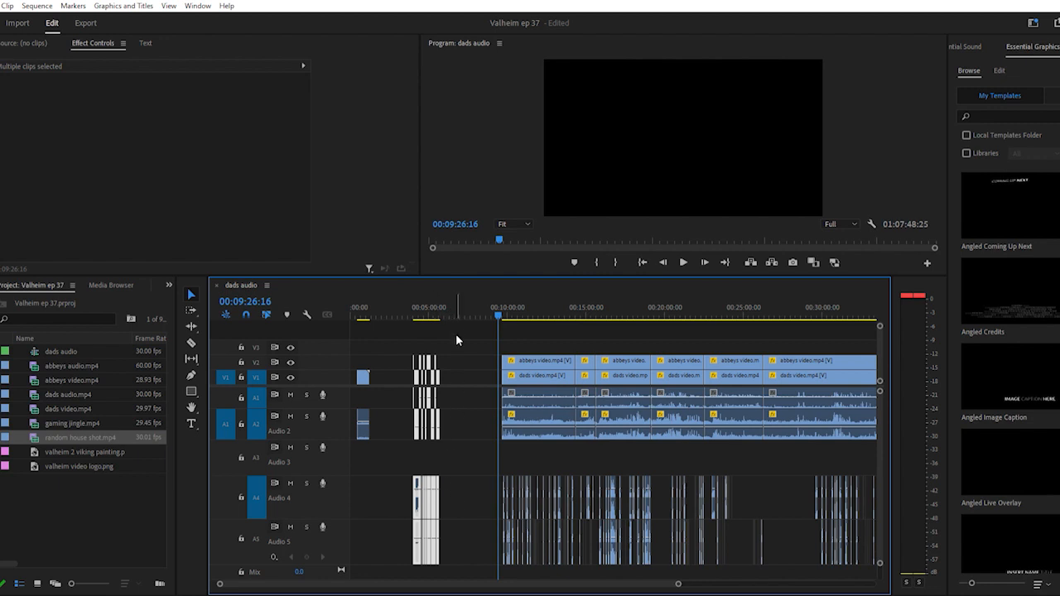
pyautogui.click(412, 307)
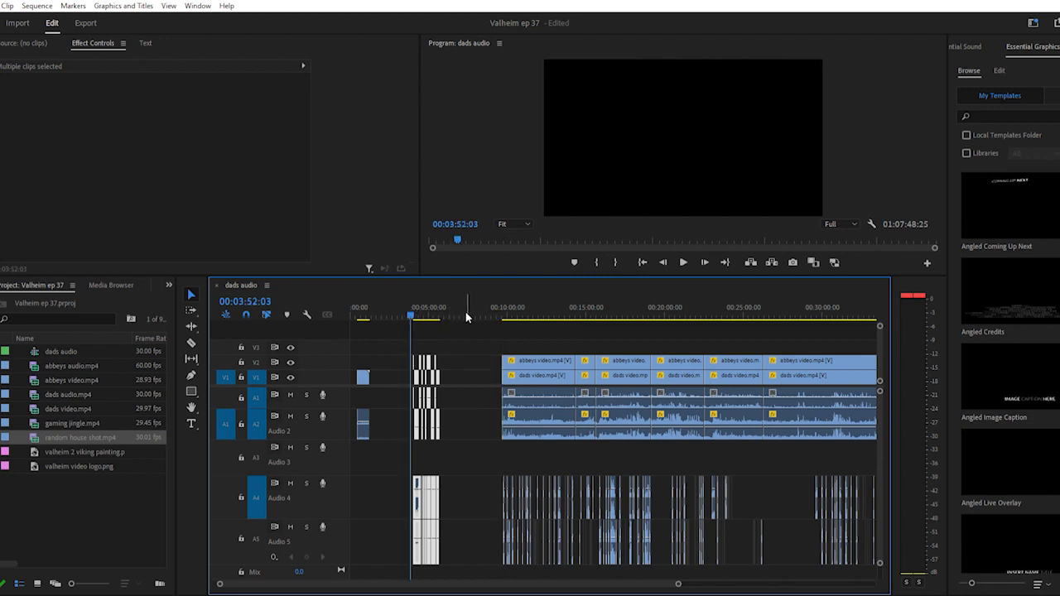
pyautogui.click(502, 307)
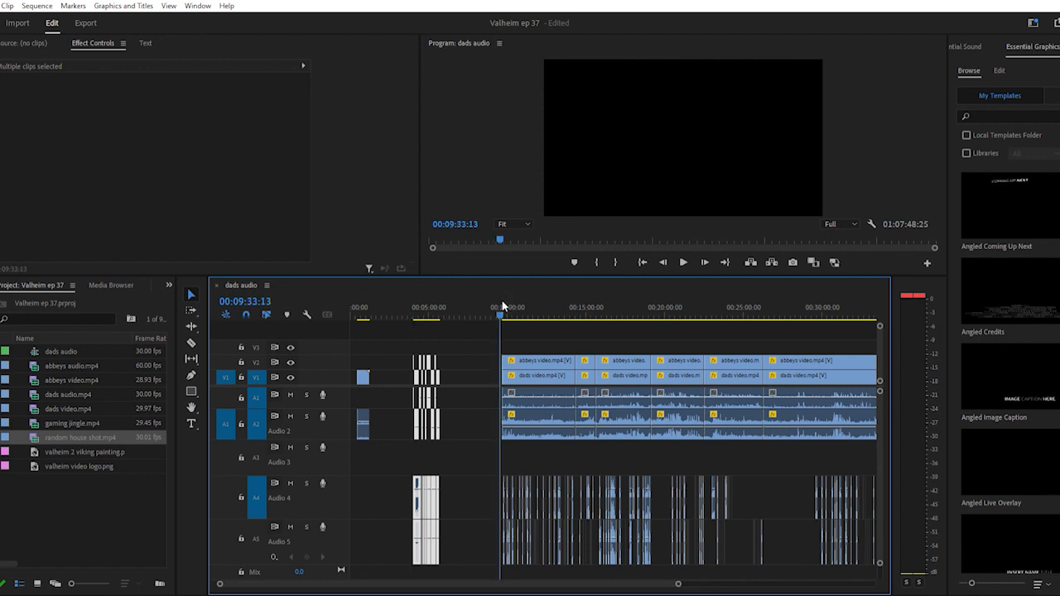
pyautogui.scroll(-4, 537, 425)
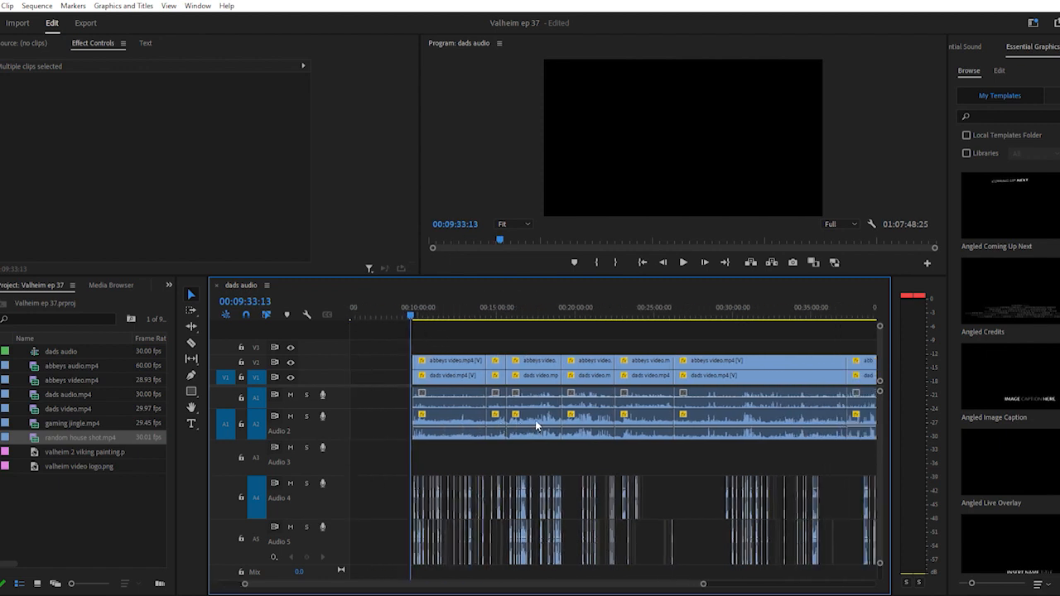
pyautogui.scroll(-10, 537, 426)
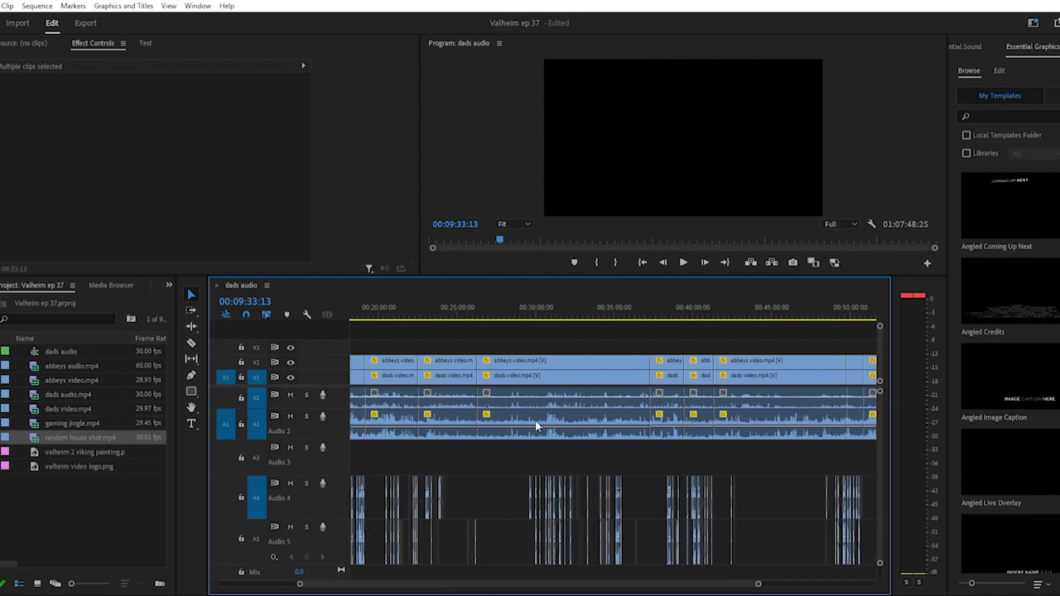
pyautogui.scroll(-7, 537, 426)
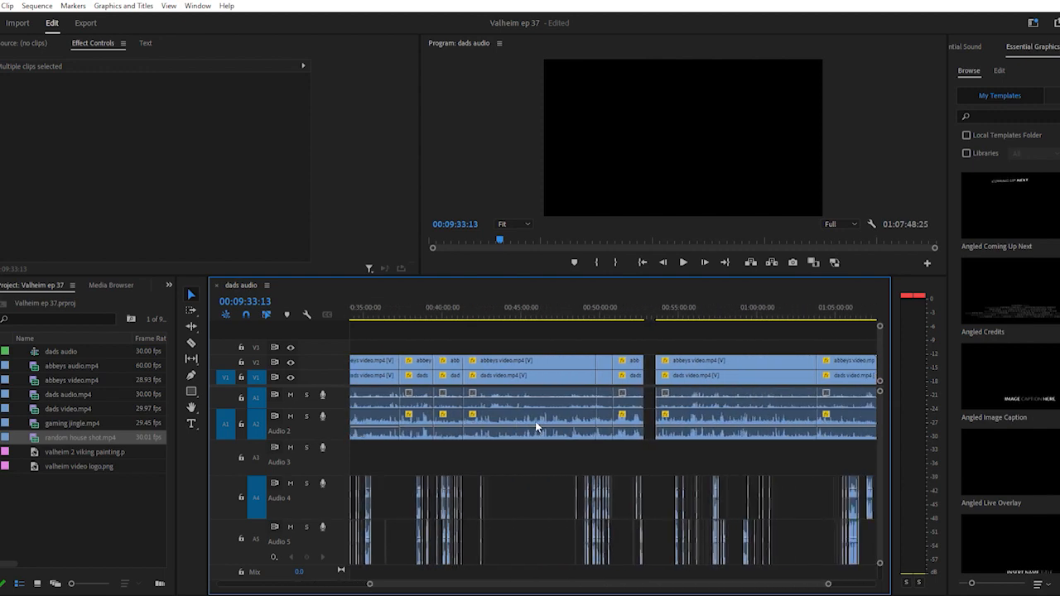
# Survey the remaining uncut abbeys and dads clips and their voice audio from the far end back to 00:09:33:13
pyautogui.scroll(12, 542, 427)
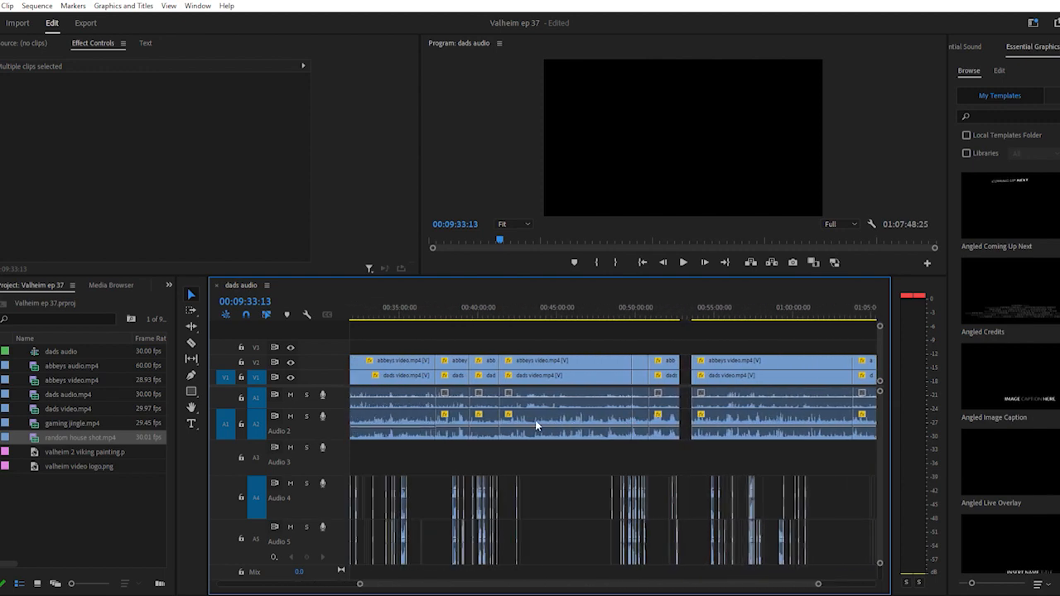
pyautogui.scroll(1, 539, 426)
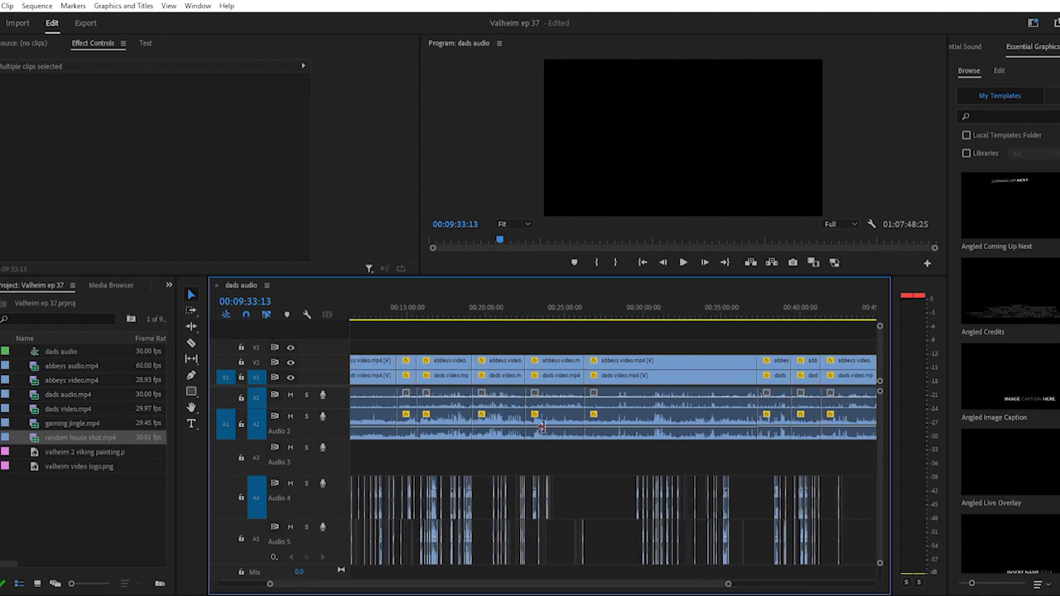
pyautogui.scroll(7, 536, 426)
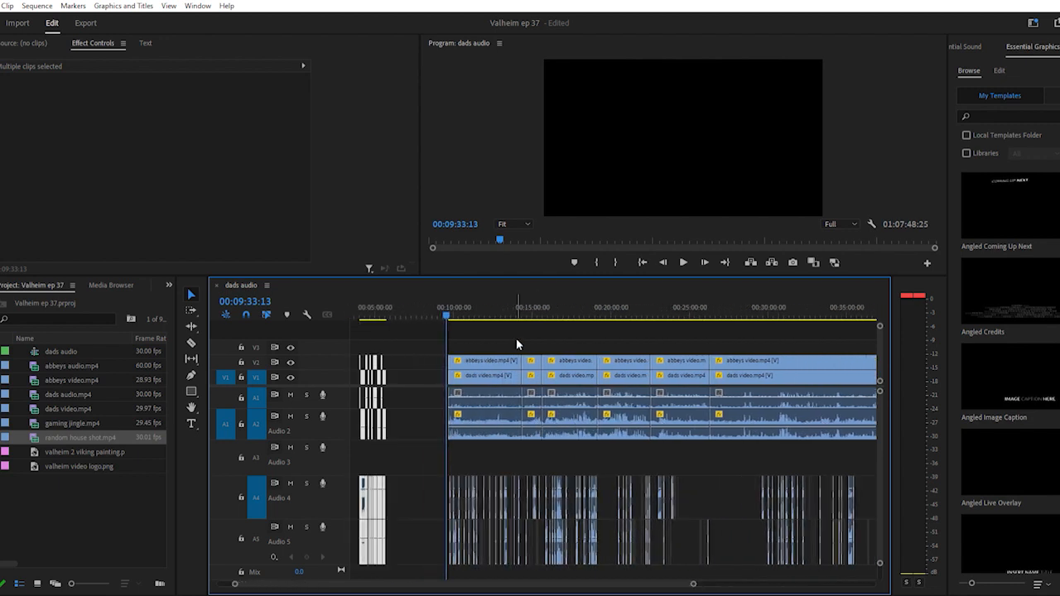
pyautogui.press('=')
pyautogui.press('=')
pyautogui.press('=')
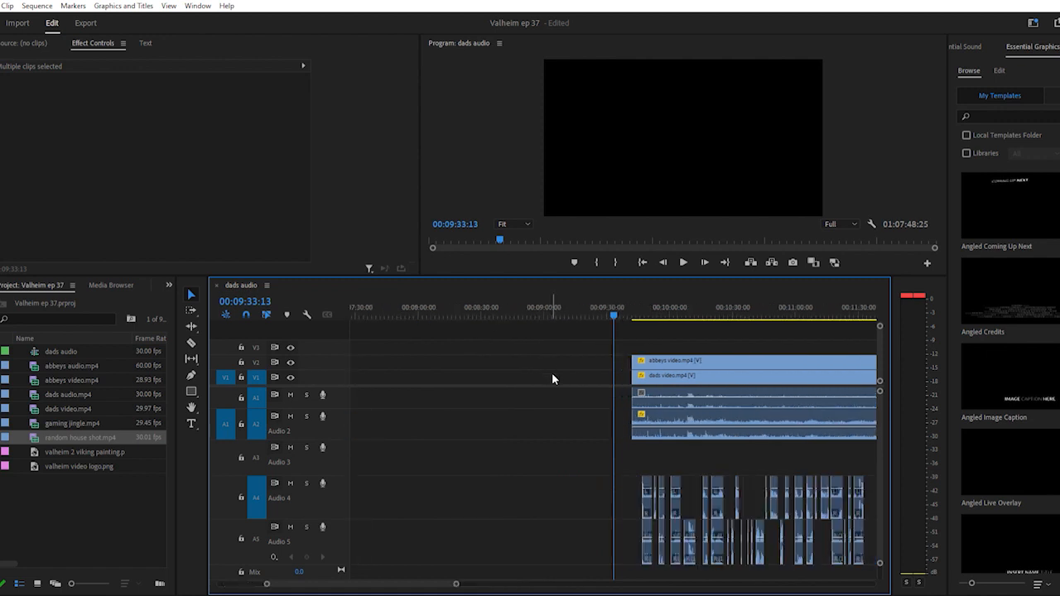
pyautogui.scroll(-8, 553, 379)
pyautogui.press('=')
pyautogui.scroll(-6, 552, 374)
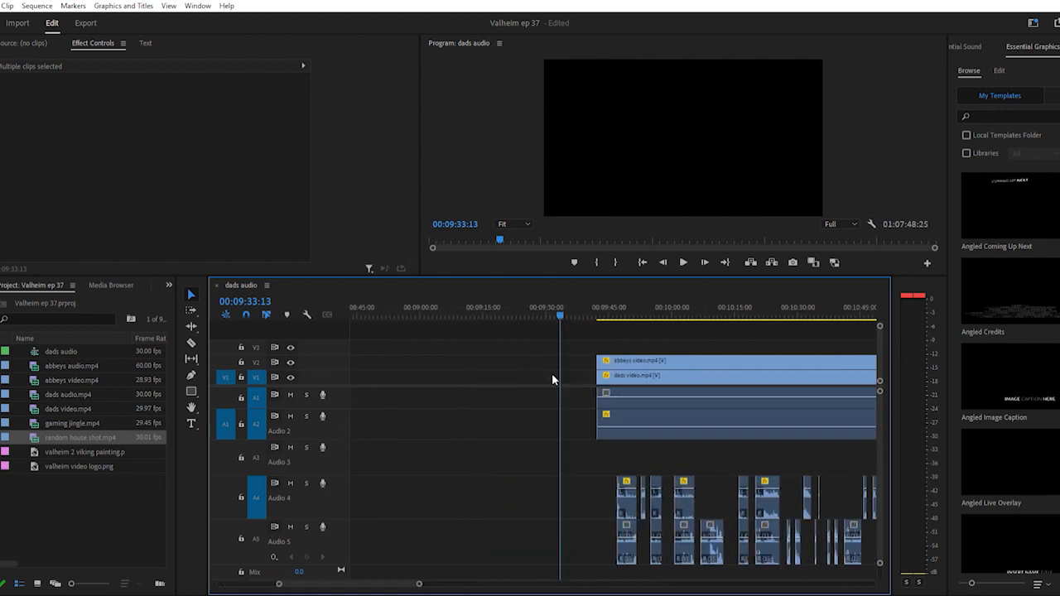
pyautogui.scroll(-18, 556, 382)
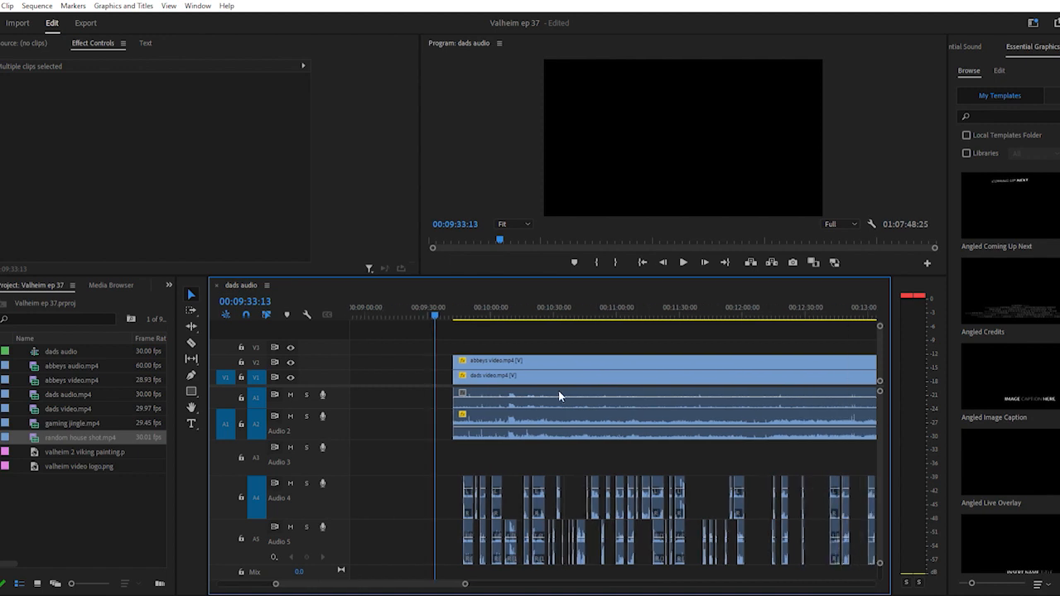
pyautogui.scroll(-5, 559, 397)
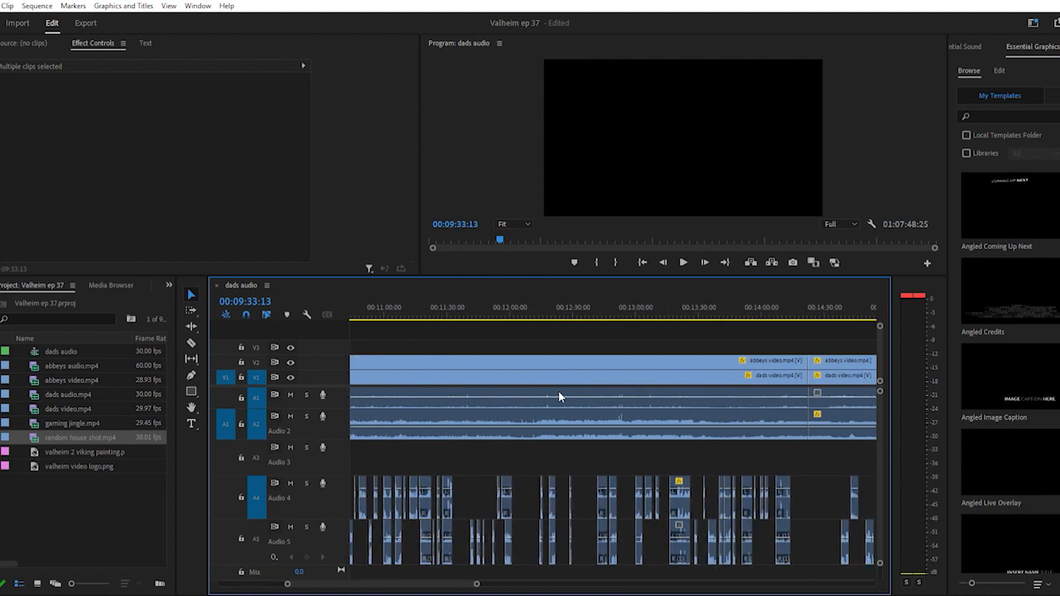
pyautogui.scroll(2, 559, 398)
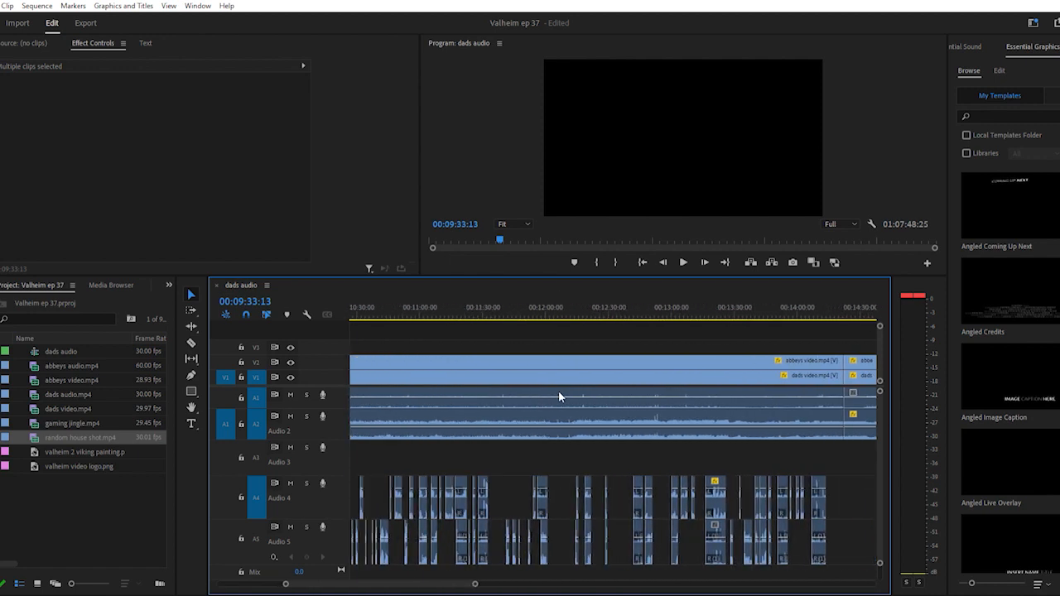
pyautogui.press('\\')
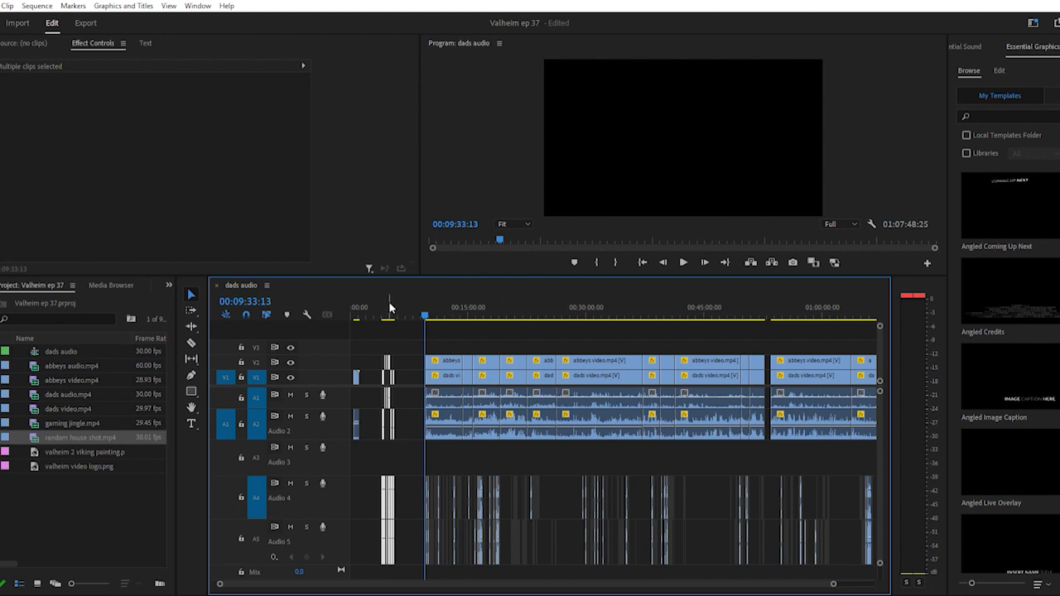
# Inspect the moved edited clip group around 00:04:46:22 and its position relative to the uncut footage
pyautogui.click(389, 308)
pyautogui.press('=')
pyautogui.press('=')
pyautogui.press('=')
pyautogui.press('=')
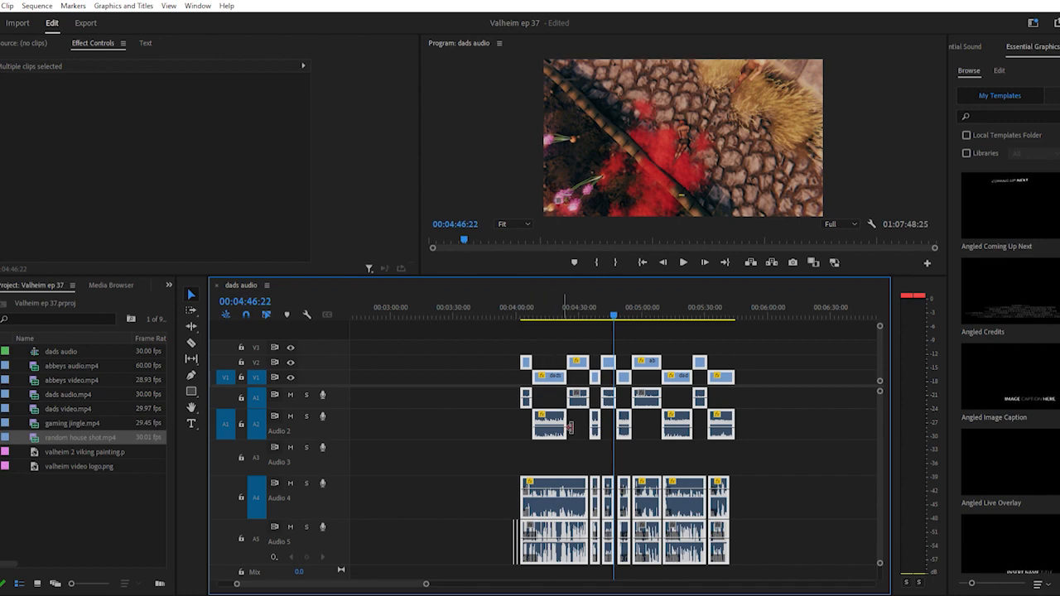
pyautogui.press('-')
pyautogui.press('-')
pyautogui.press('-')
pyautogui.press('-')
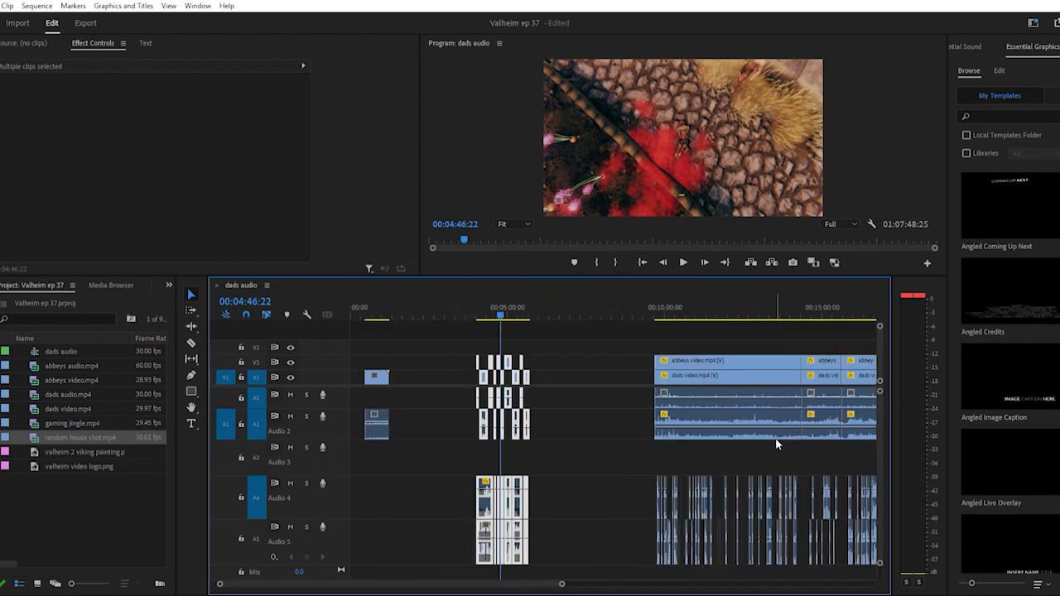
pyautogui.press('-')
pyautogui.press('-')
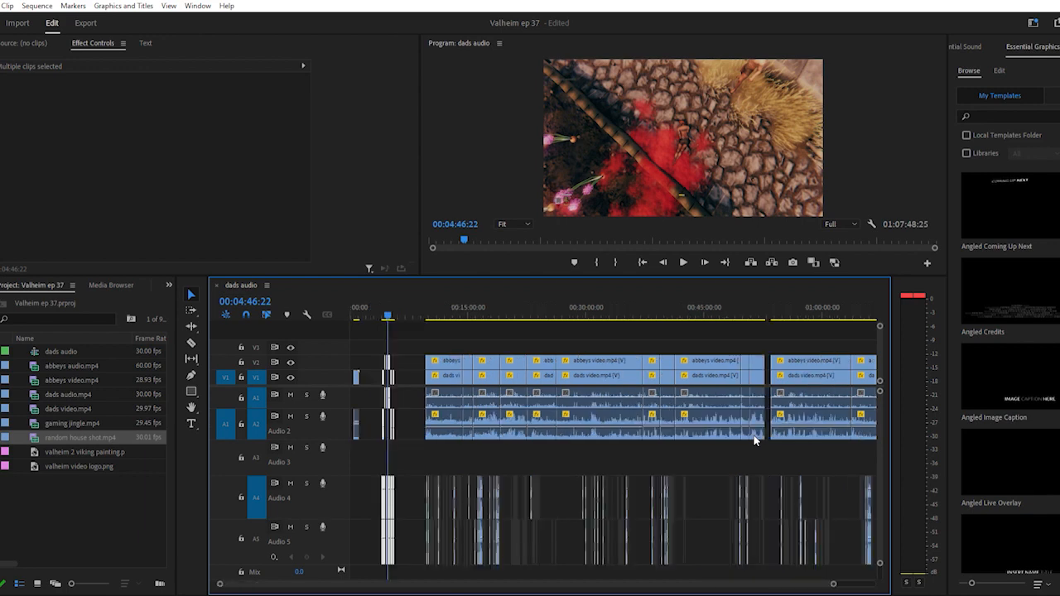
# Locate the start of the uncut abbeys and dads clips and examine the first voice audio near 00:09:45:21
pyautogui.scroll(1, 754, 441)
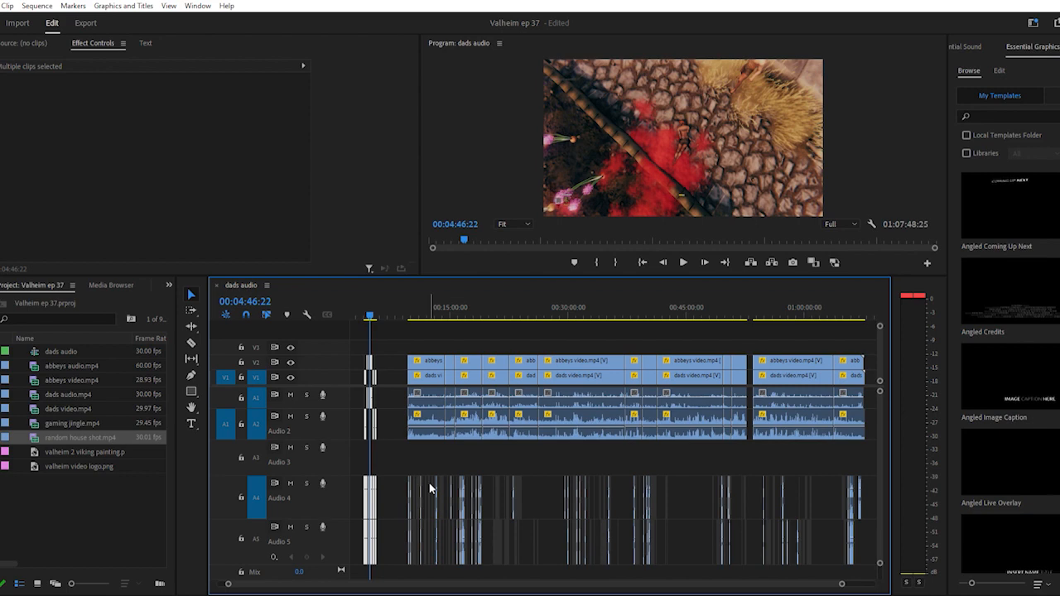
pyautogui.click(405, 310)
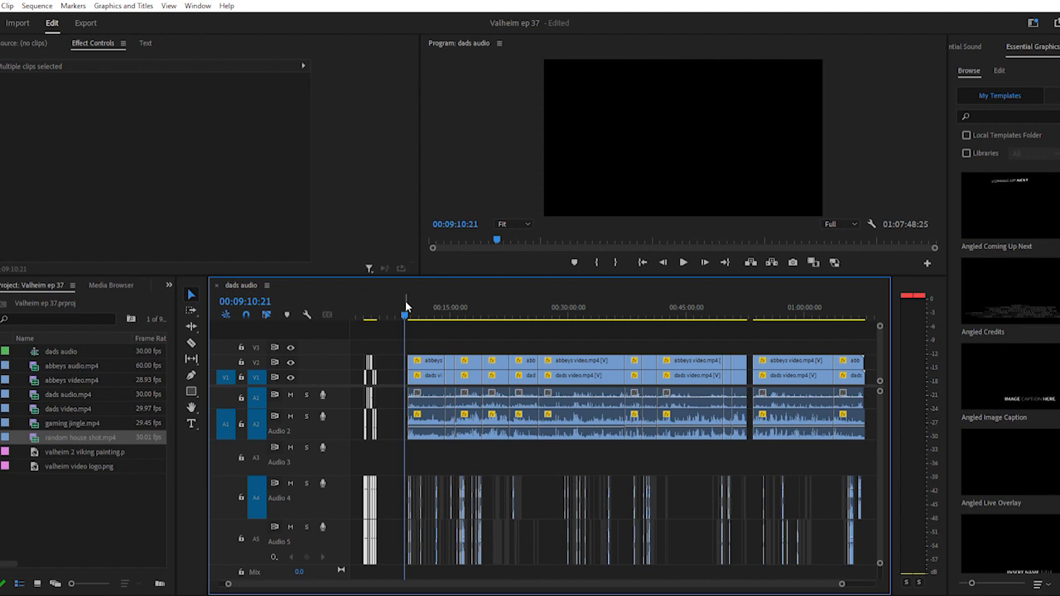
pyautogui.press('=')
pyautogui.press('=')
pyautogui.press('=')
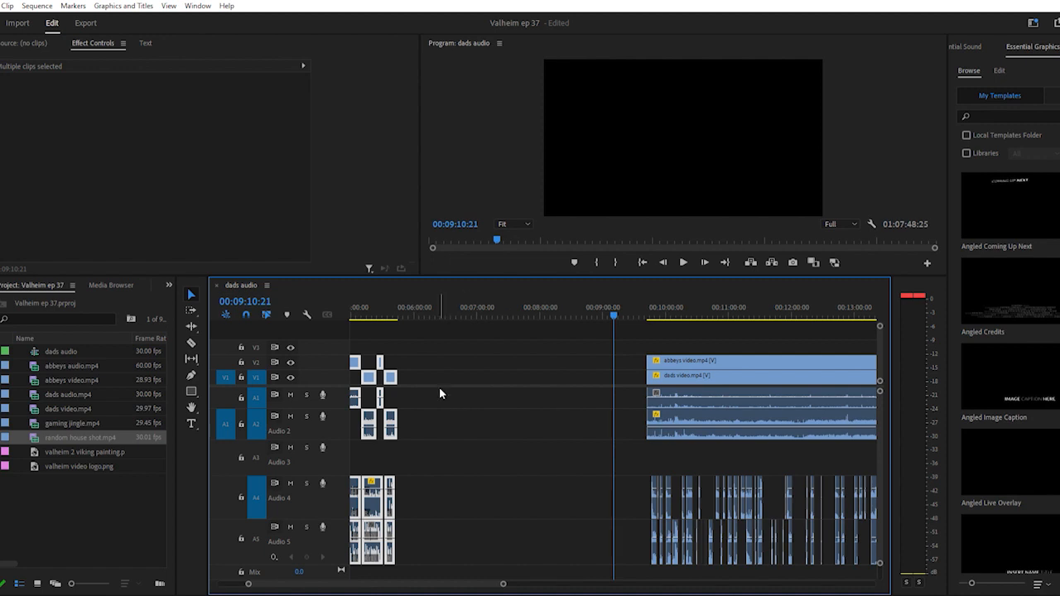
pyautogui.scroll(-2, 439, 387)
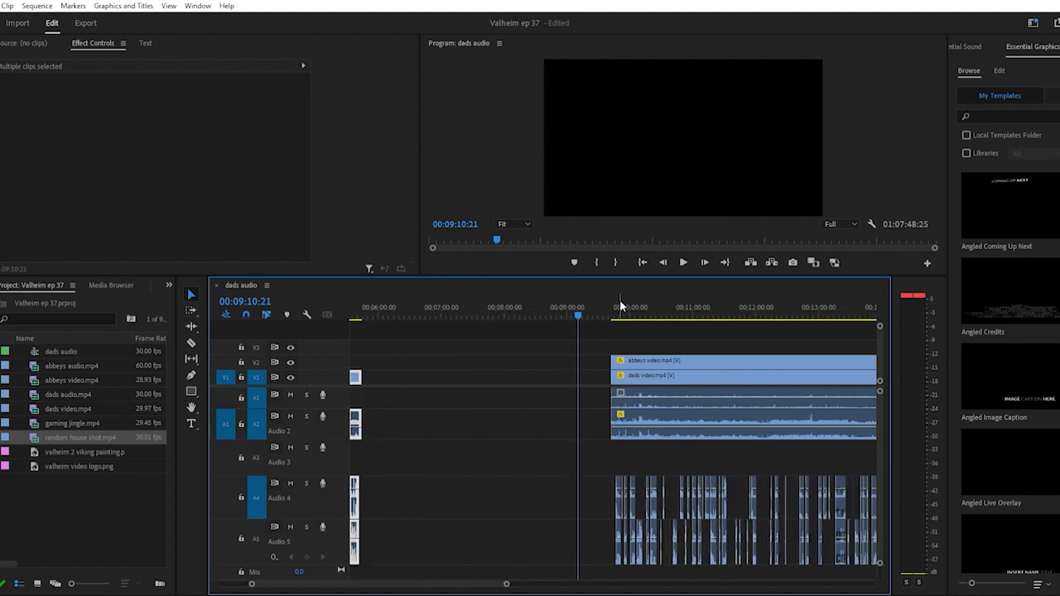
pyautogui.click(621, 309)
pyautogui.press('=')
pyautogui.press('=')
pyautogui.press('=')
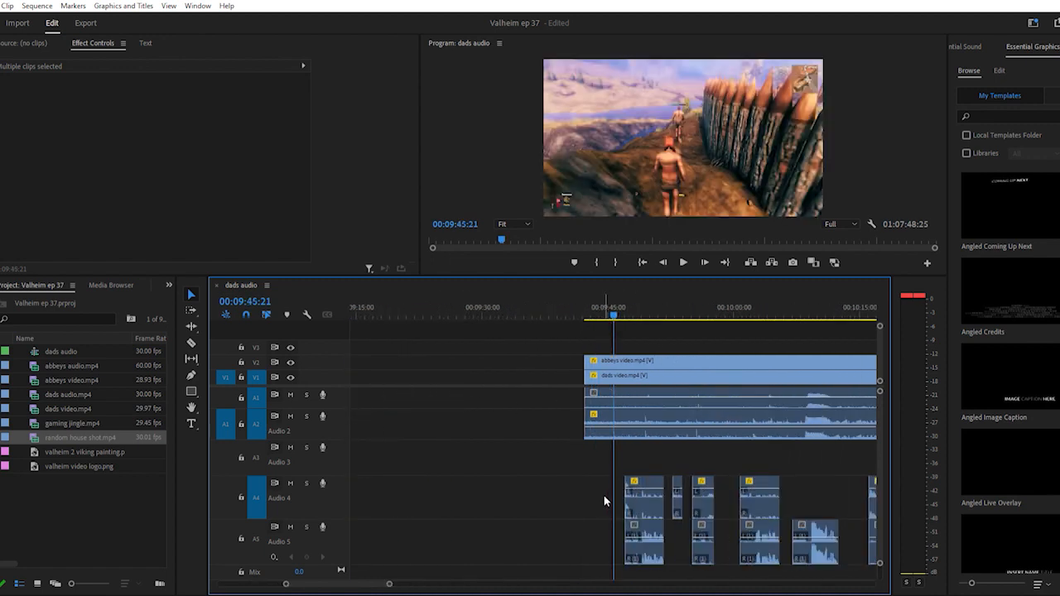
pyautogui.scroll(-3, 605, 501)
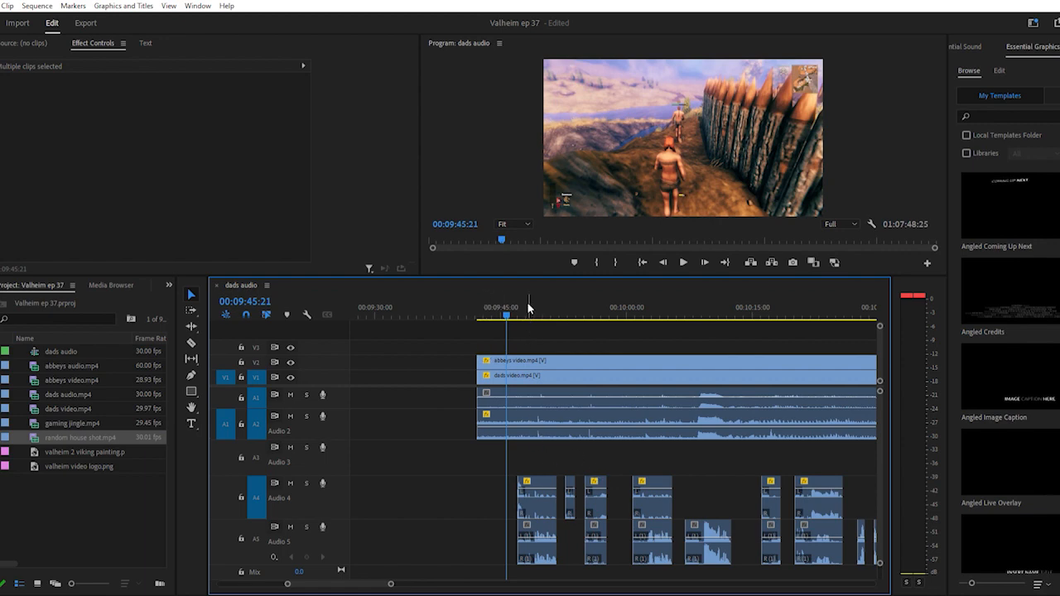
pyautogui.press('=')
pyautogui.scroll(-2, 524, 317)
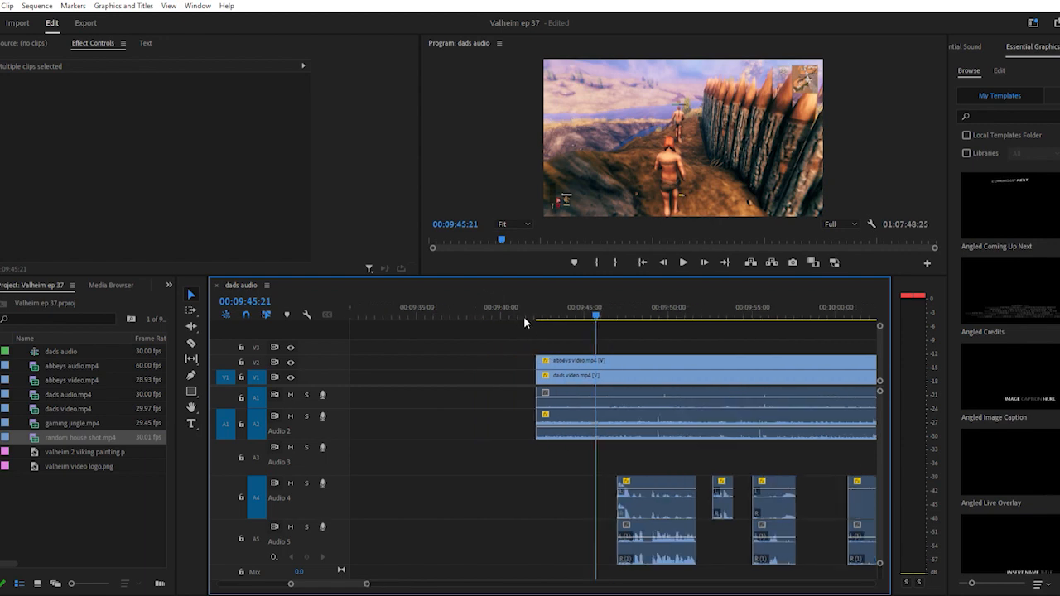
# Play back the uncut footage from 00:09:46:08 to 00:09:58:19
pyautogui.click(587, 307)
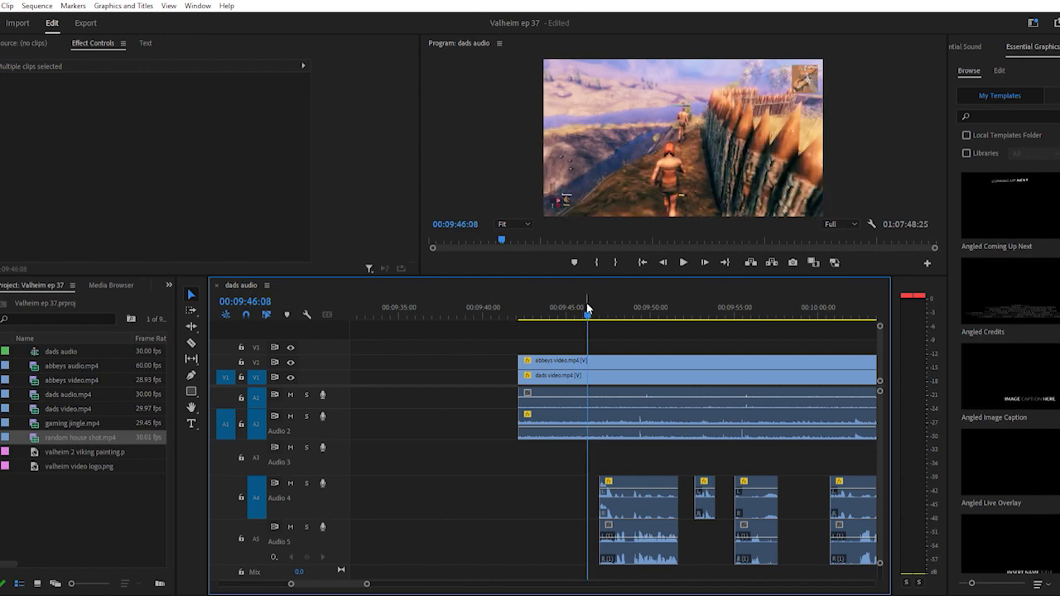
pyautogui.scroll(-2, 587, 309)
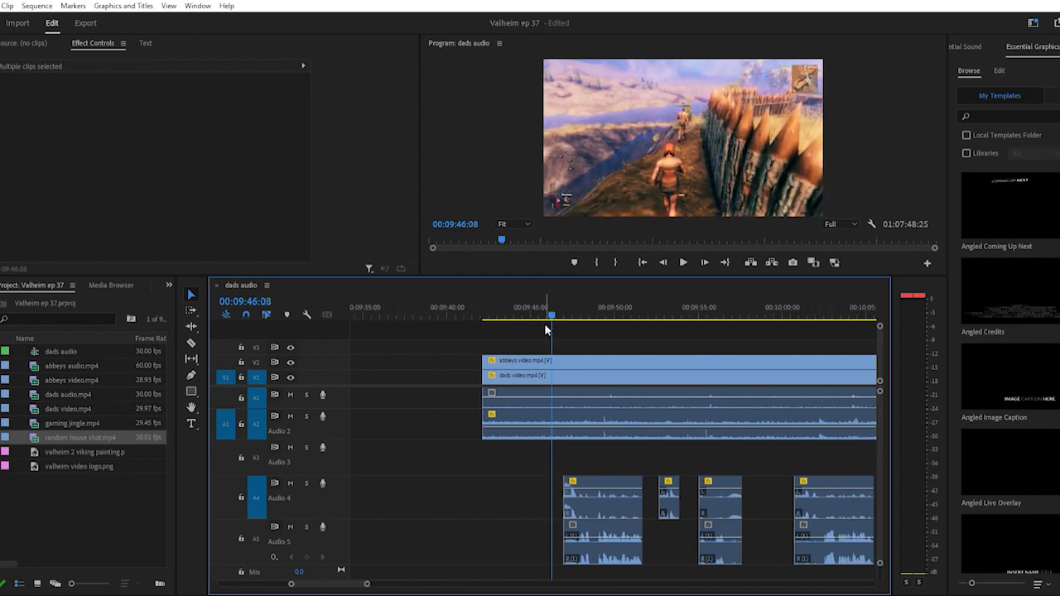
pyautogui.scroll(-2, 545, 323)
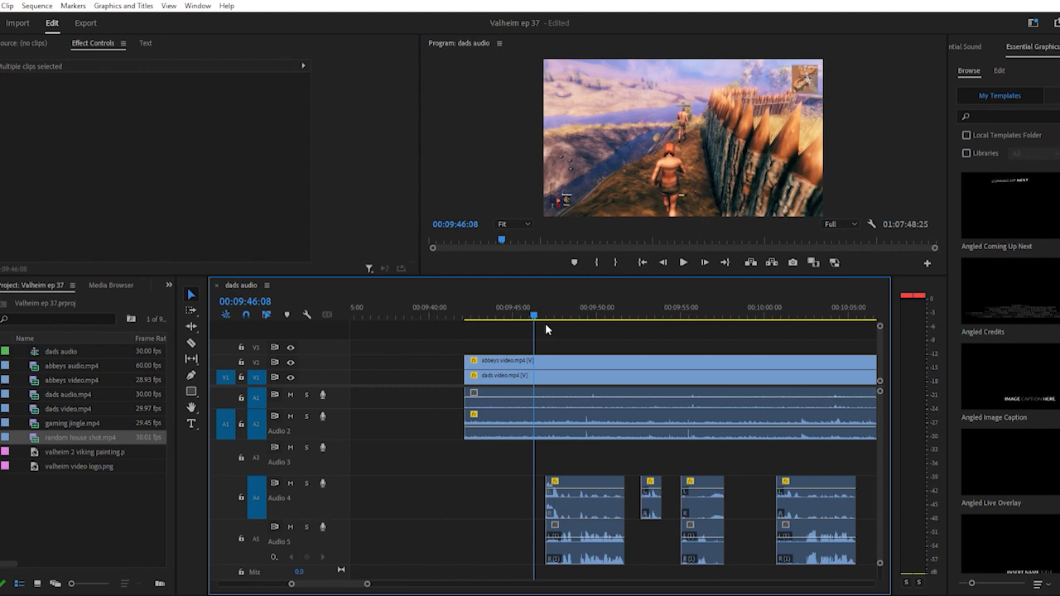
pyautogui.press('space')
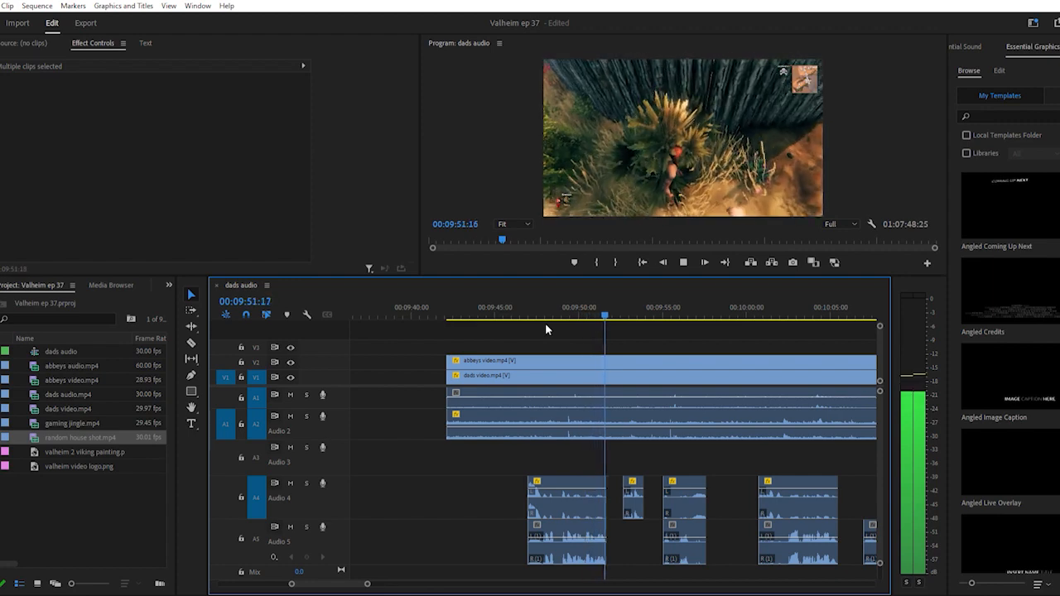
pyautogui.press('space')
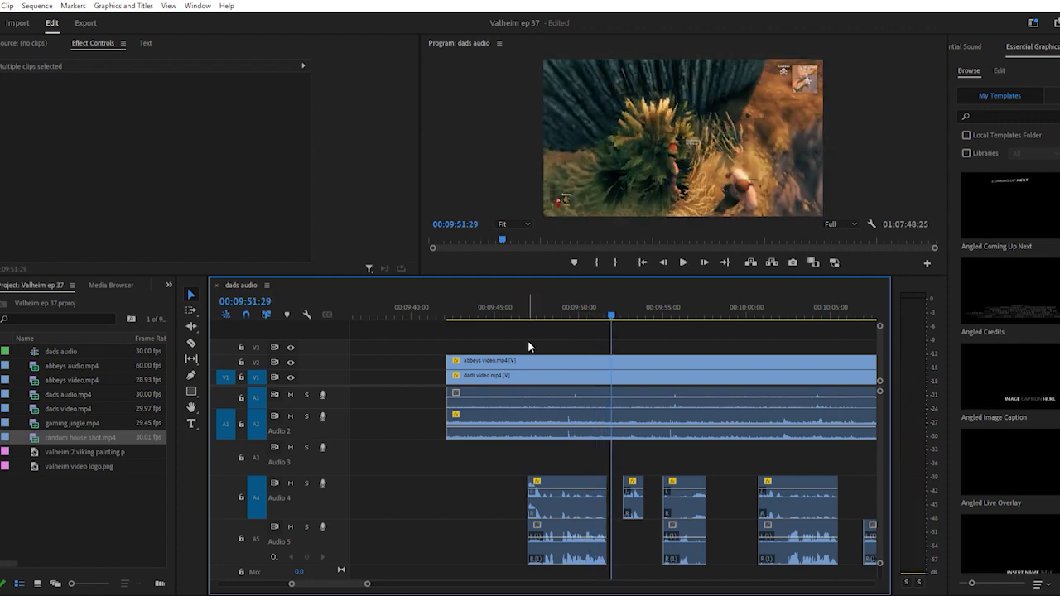
pyautogui.press('space')
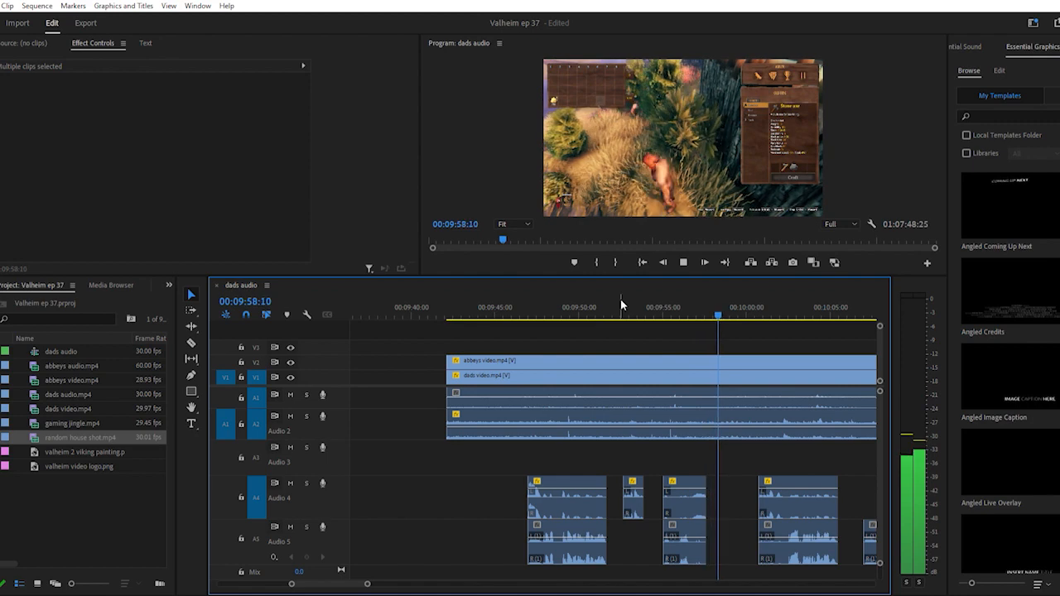
pyautogui.press('space')
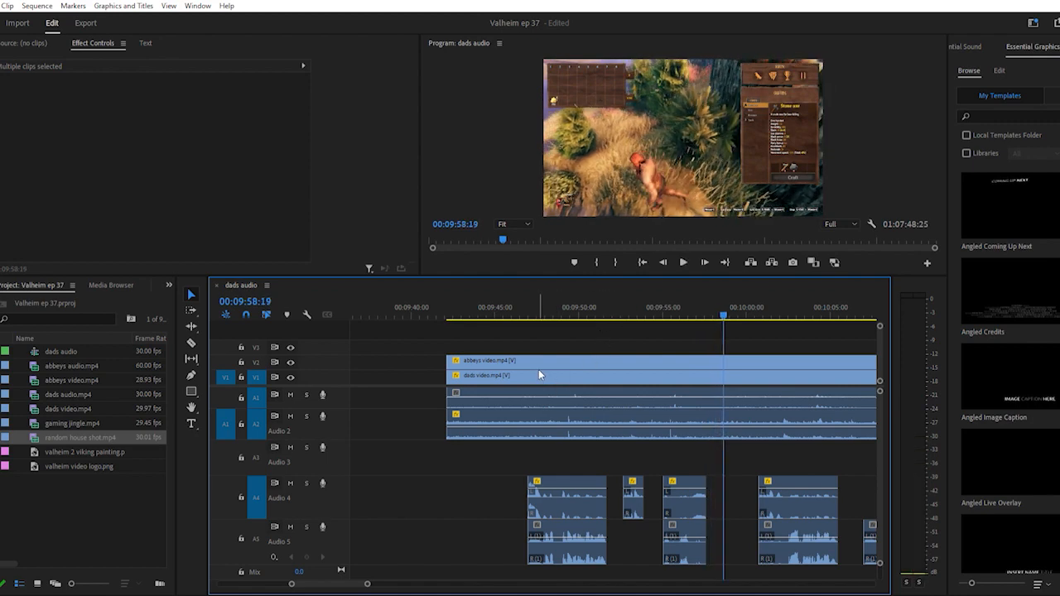
# Examine the gap between the edited group's end near 00:05:36:24 and the start of the uncut footage
pyautogui.scroll(1, 506, 377)
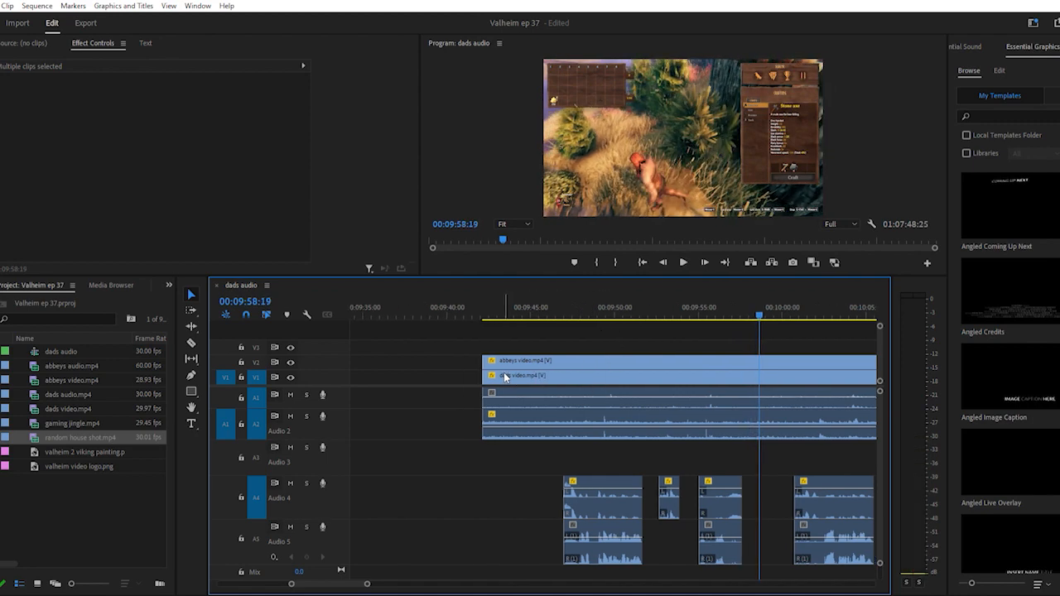
pyautogui.press('-')
pyautogui.press('-')
pyautogui.press('-')
pyautogui.press('-')
pyautogui.press('-')
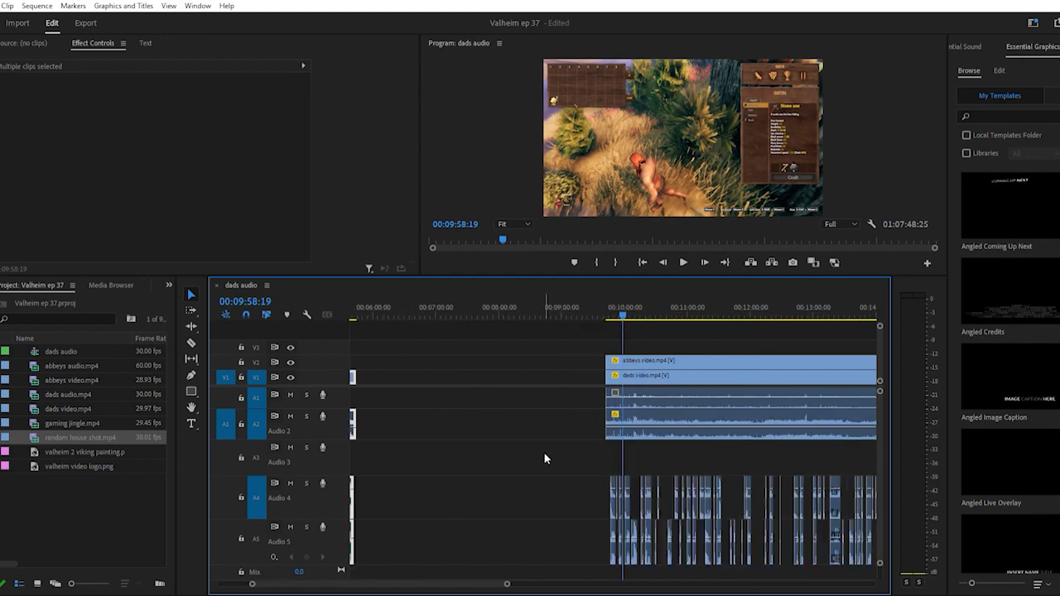
pyautogui.click(482, 302)
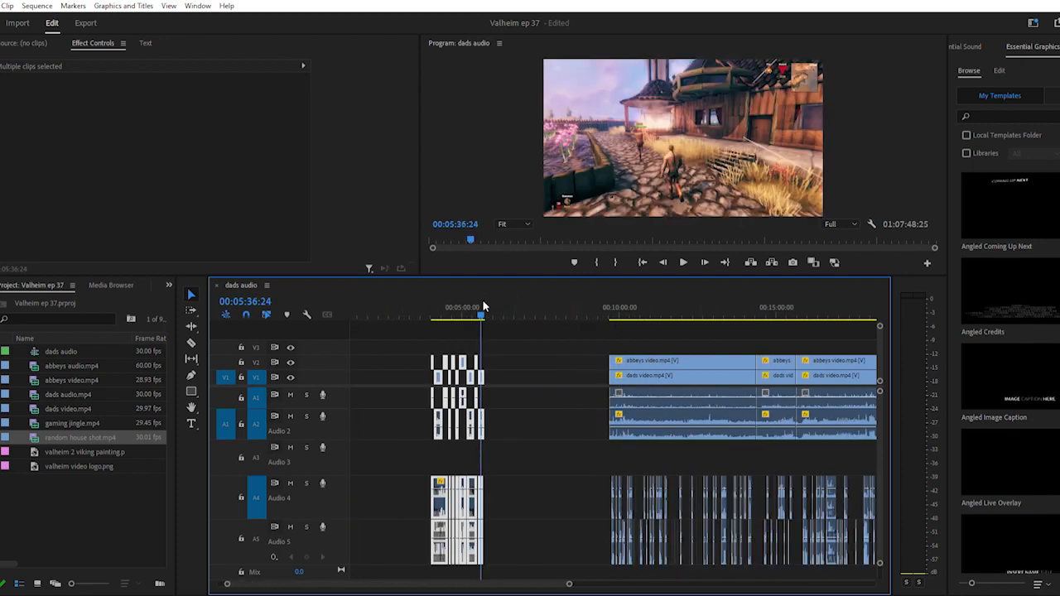
# Trim the first uncut dads clip to start at about 00:09:59 and the abbeys clip to start at about 00:09:46
pyautogui.click(612, 308)
pyautogui.press('=')
pyautogui.press('=')
pyautogui.press('=')
pyautogui.press('=')
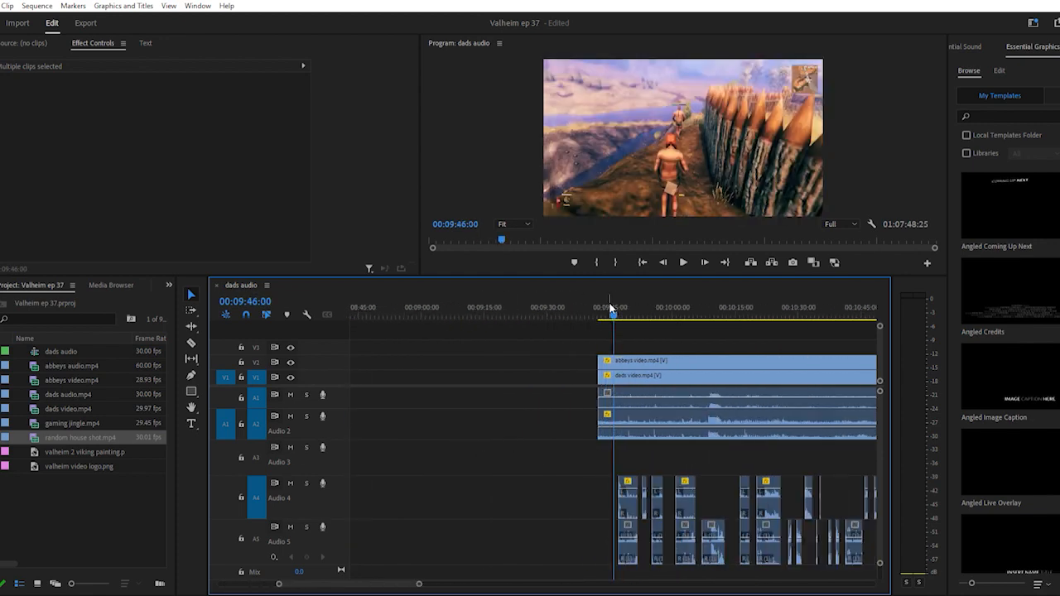
pyautogui.press('=')
pyautogui.moveTo(554, 374); pyautogui.dragTo(839, 370)
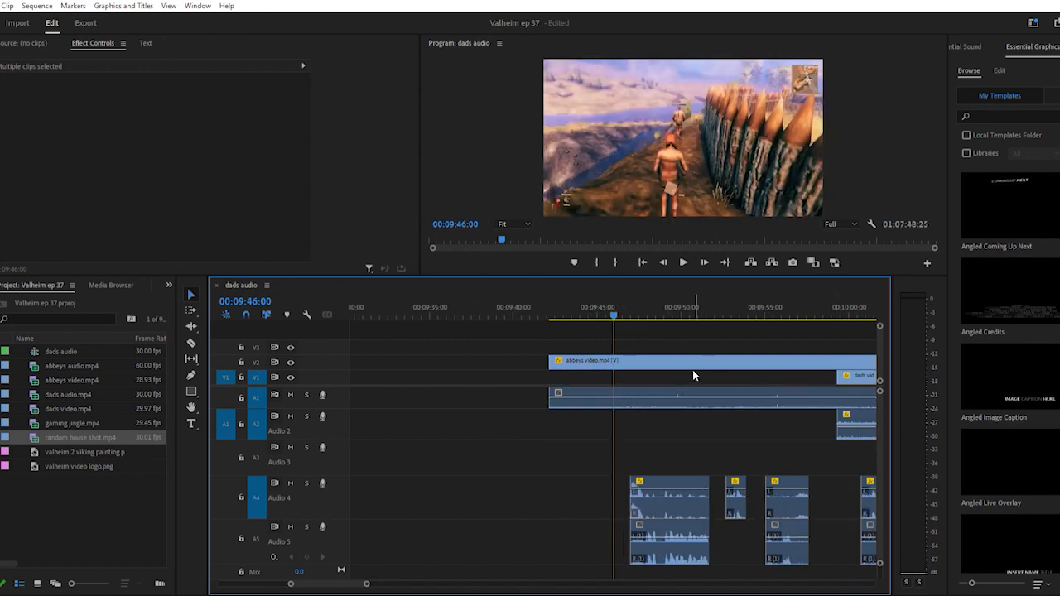
pyautogui.moveTo(562, 359); pyautogui.dragTo(634, 365)
pyautogui.click(618, 313)
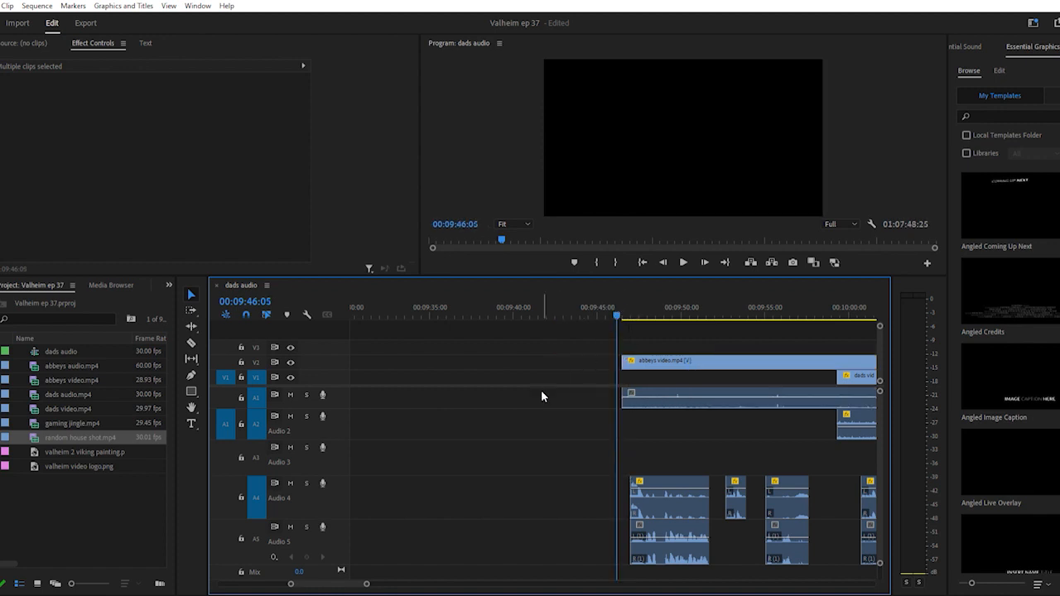
# Play back the trimmed abbeys clip from 00:09:46:05 to 00:09:54:08
pyautogui.hscroll(3, 541, 393)
pyautogui.press('space')
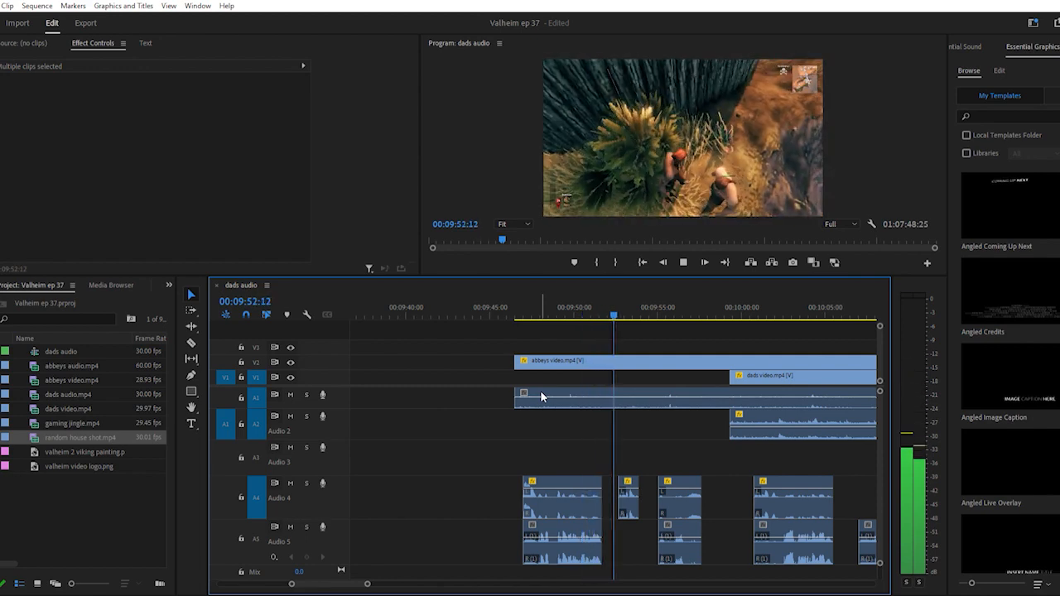
pyautogui.press('space')
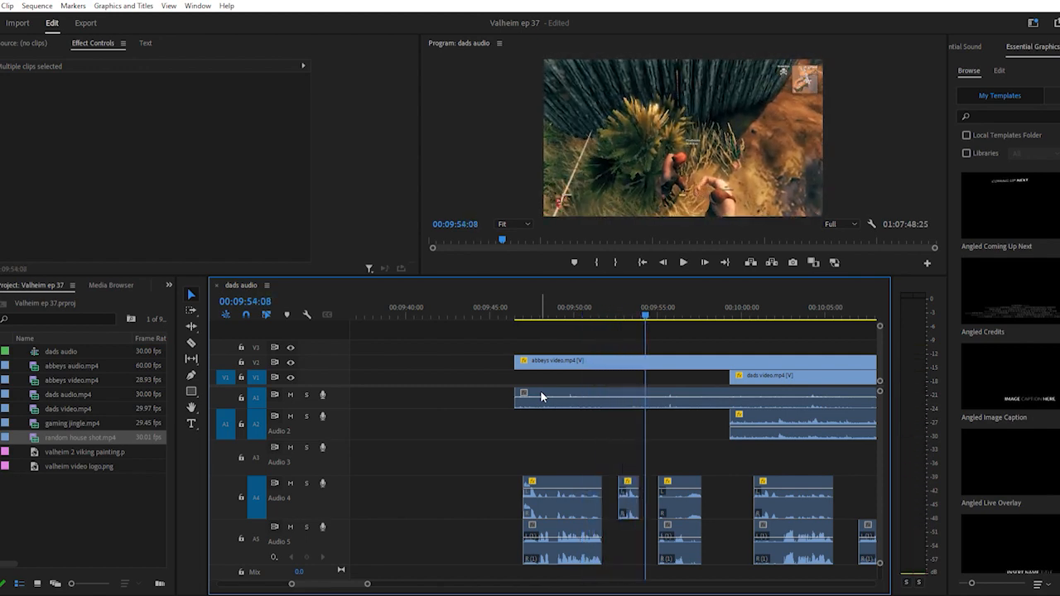
# Move the short abbeys audio clip on Audio 4 slightly earlier, to start at about 00:09:52
pyautogui.press('c')
pyautogui.press('=')
pyautogui.press('=')
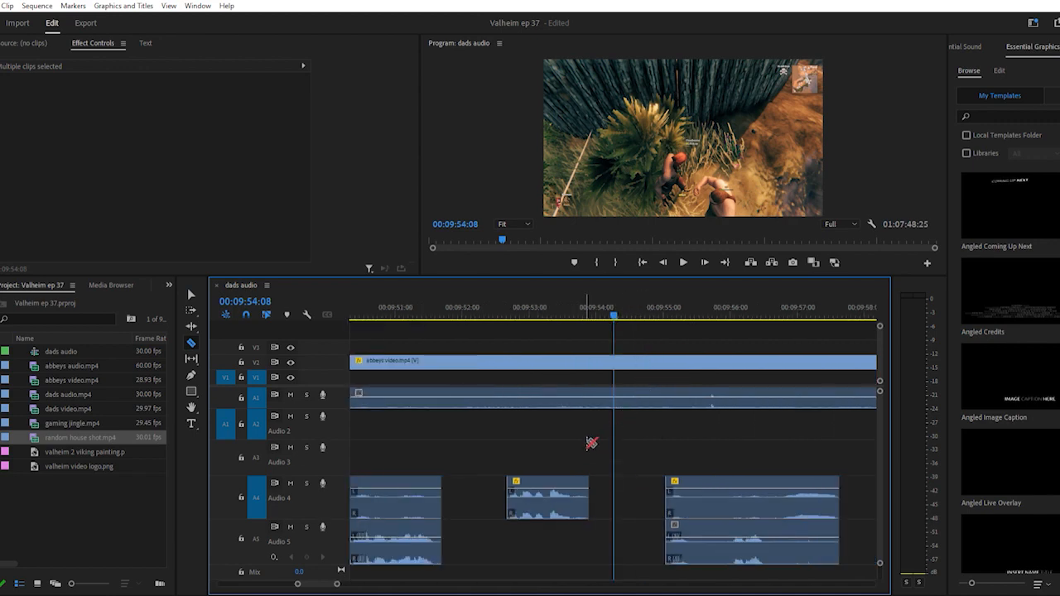
pyautogui.press('v')
pyautogui.moveTo(550, 489); pyautogui.dragTo(511, 495)
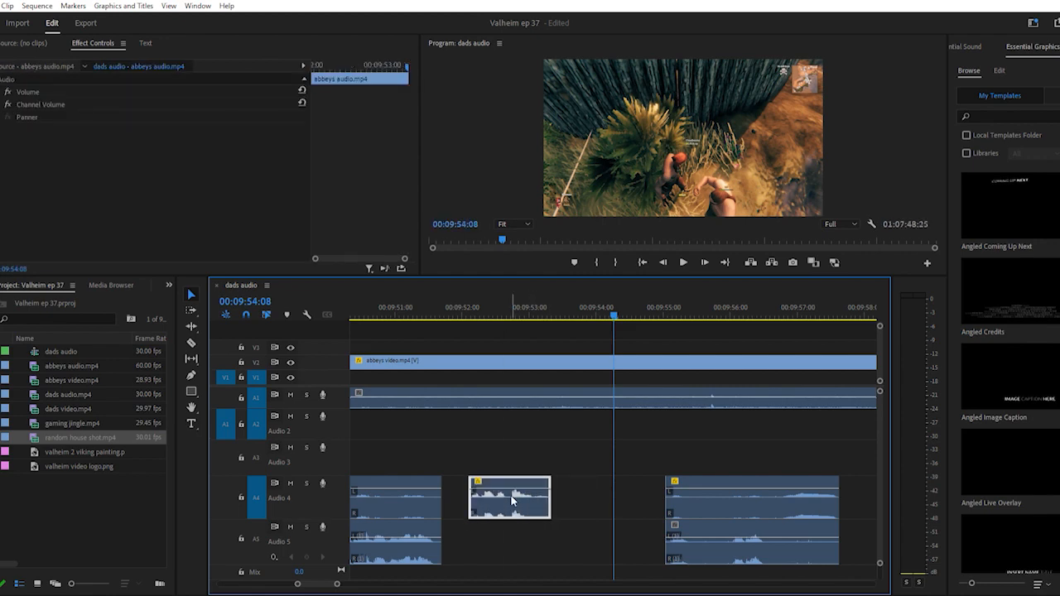
pyautogui.press('-')
pyautogui.press('-')
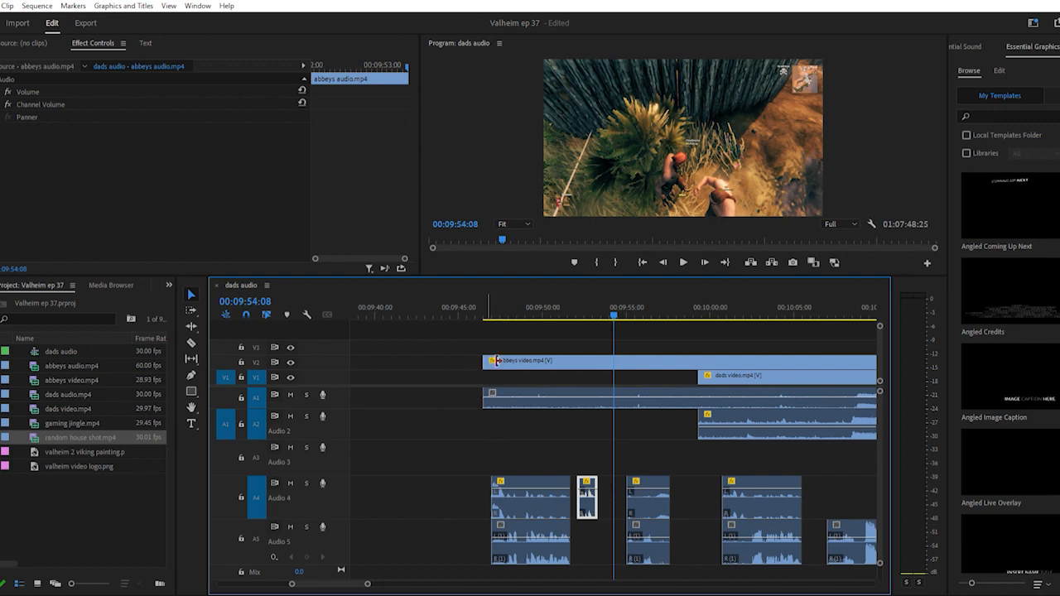
# Play back the abbeys clip from 00:09:46:06, replaying the shifted voice section up to 00:09:53:26
pyautogui.click(480, 309)
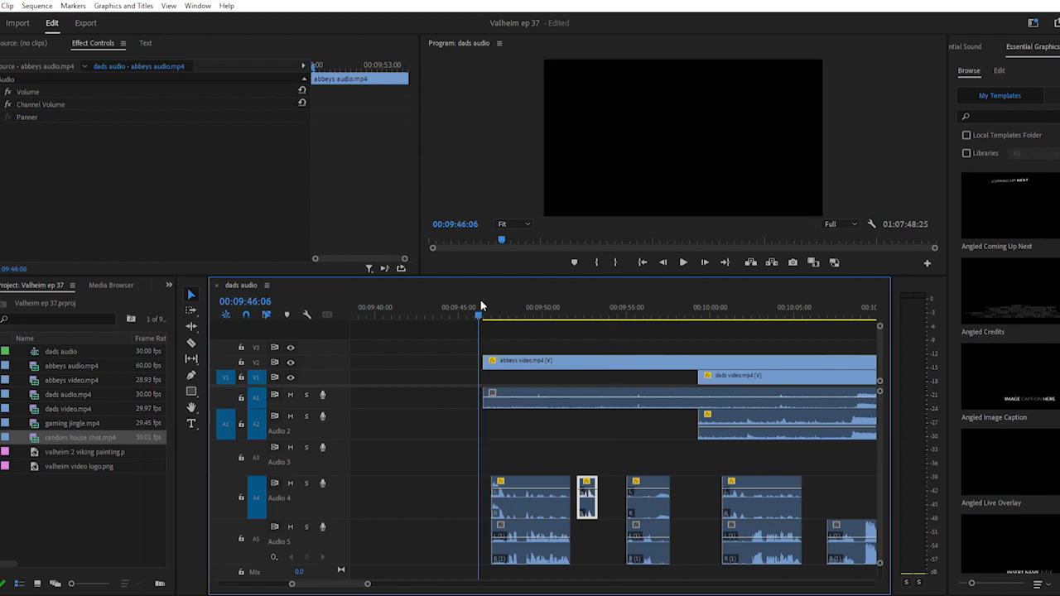
pyautogui.press('space')
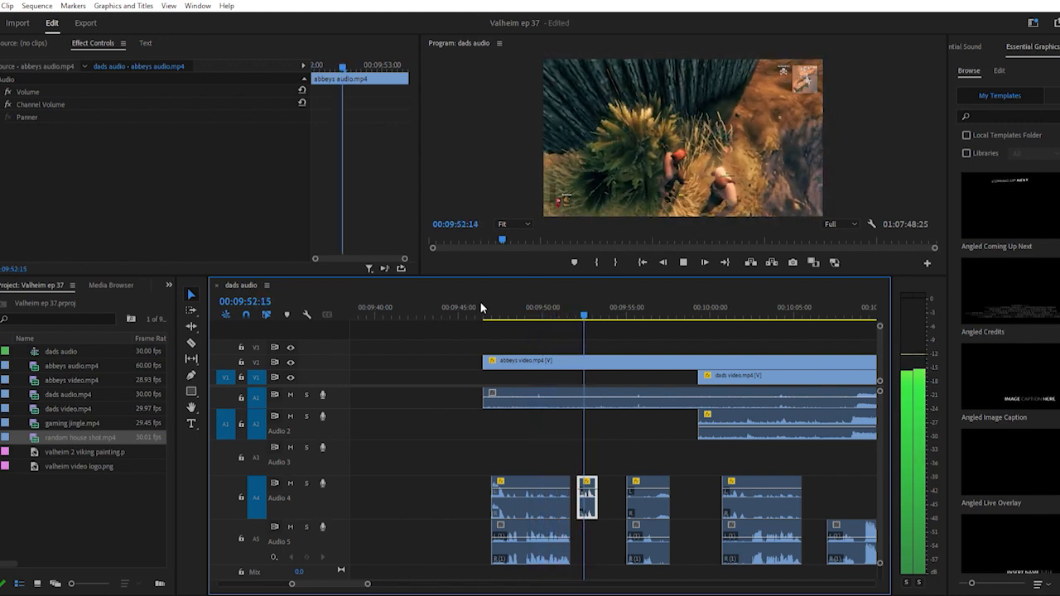
pyautogui.press('space')
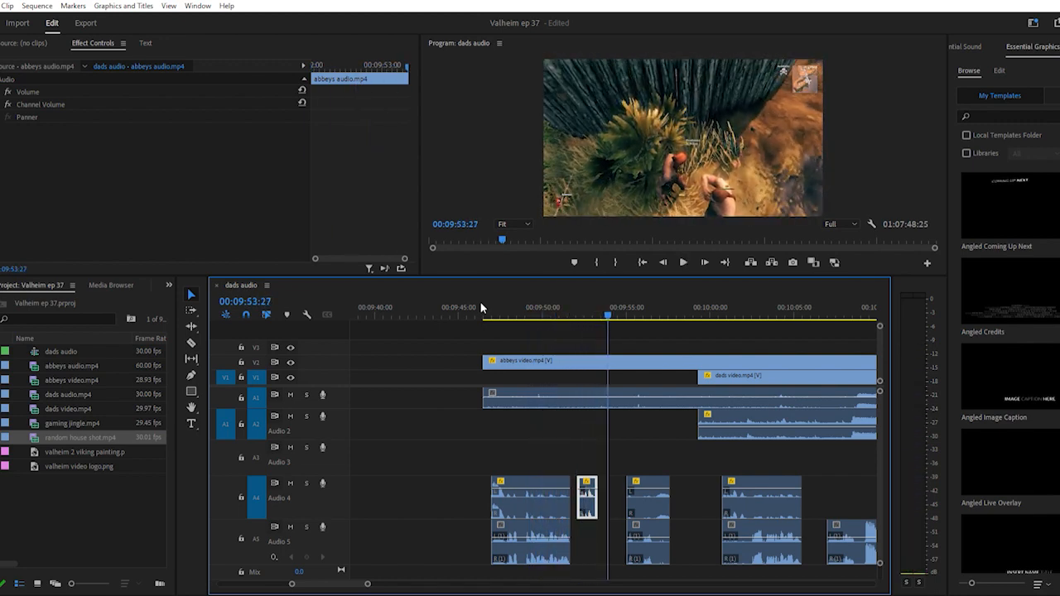
pyautogui.press('c')
pyautogui.click(570, 305)
pyautogui.press('space')
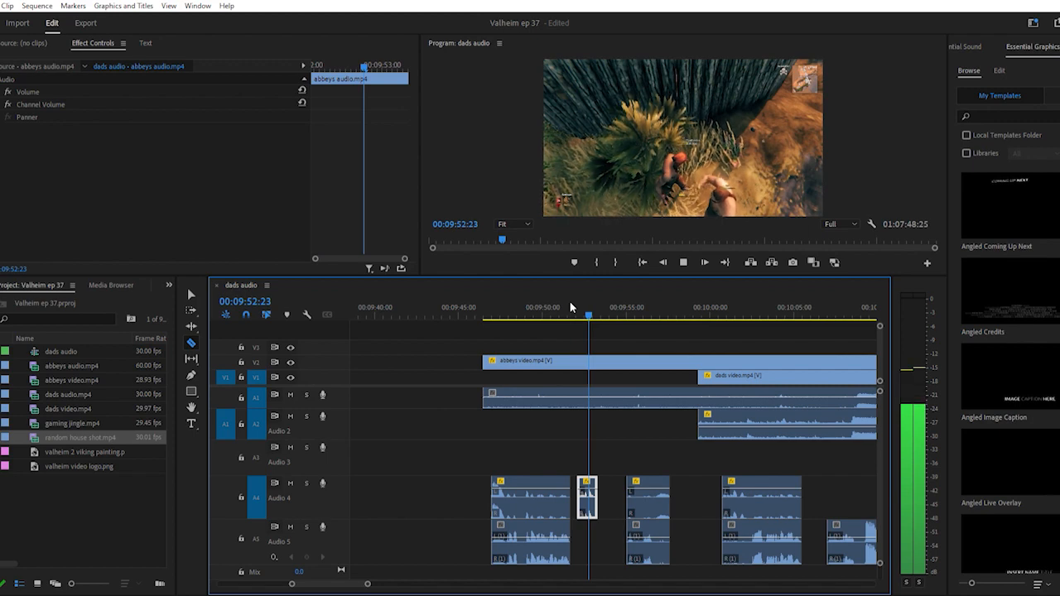
pyautogui.press('space')
pyautogui.click(575, 306)
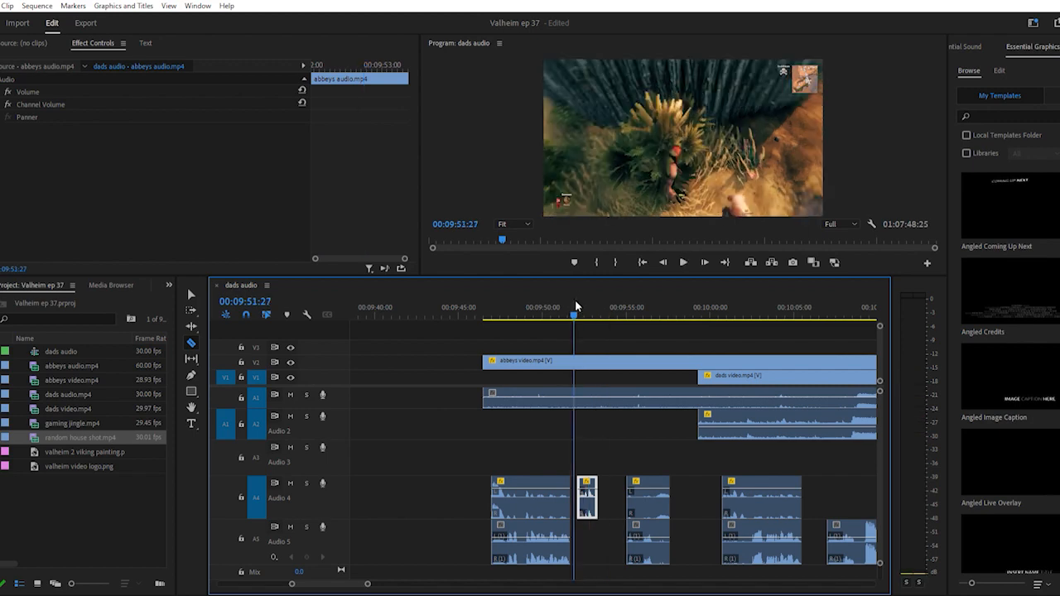
pyautogui.press('space')
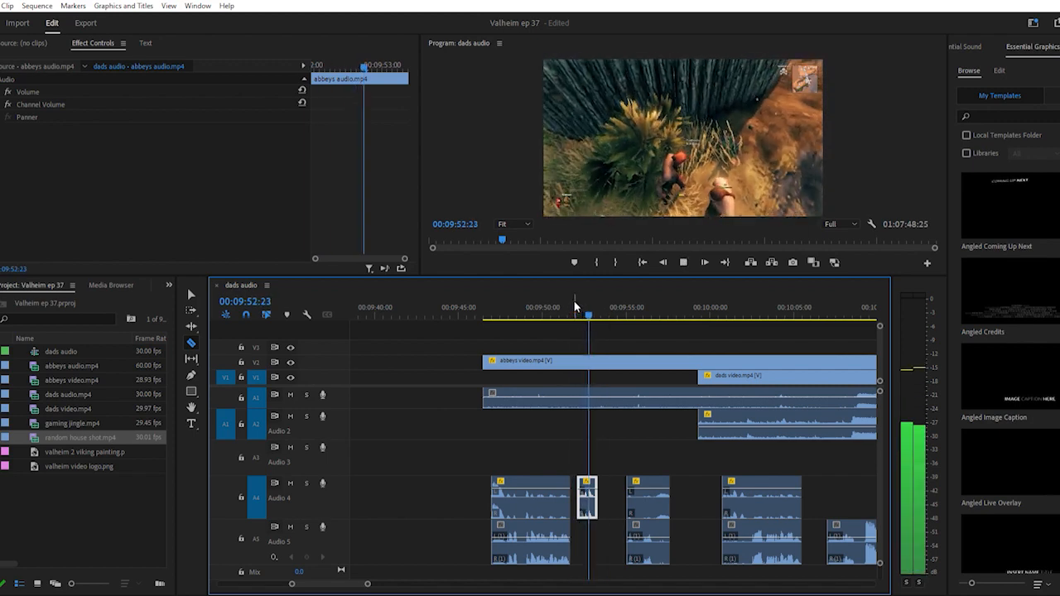
pyautogui.press('space')
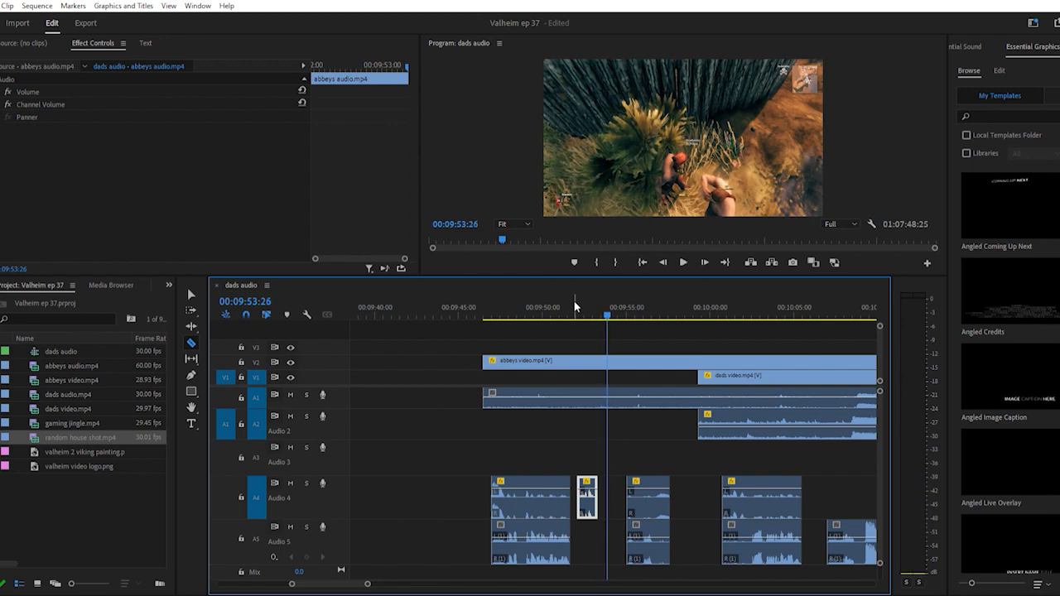
# Split the abbeys clip at 00:09:53:26, trimming its remainder to start at about 00:10:00:12 and the dads clip at about 00:09:54:20
pyautogui.click(613, 358)
pyautogui.press('v')
pyautogui.moveTo(619, 357)
pyautogui.mouseDown()
pyautogui.moveTo(727, 358)
pyautogui.moveTo(686, 373)
pyautogui.moveTo(633, 365)
pyautogui.mouseUp()
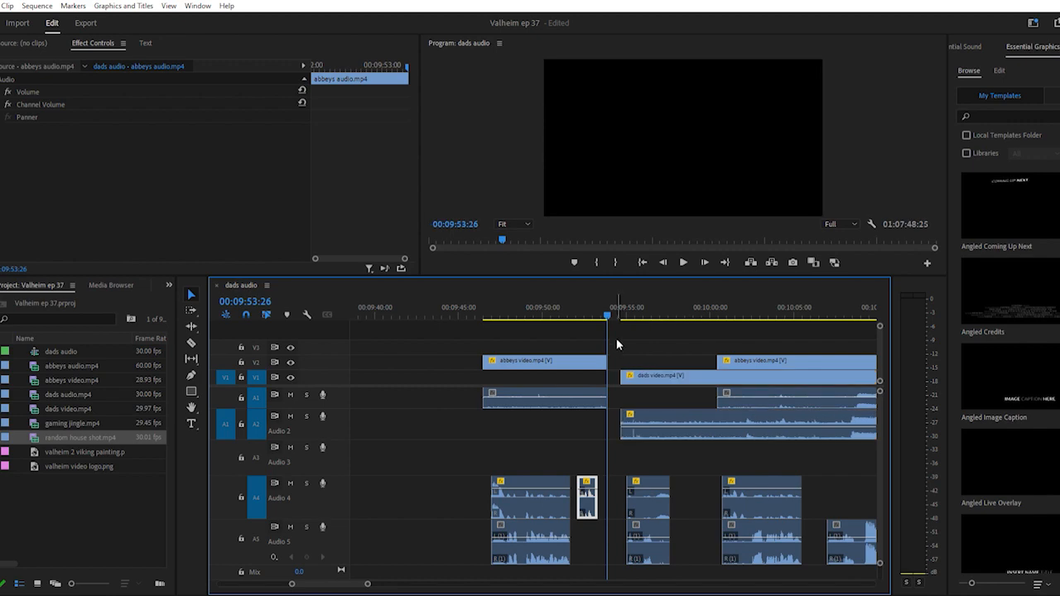
# Preview the dads clip and trim its start to 00:09:54:25, just ahead of the voice audio
pyautogui.click(618, 308)
pyautogui.press('space')
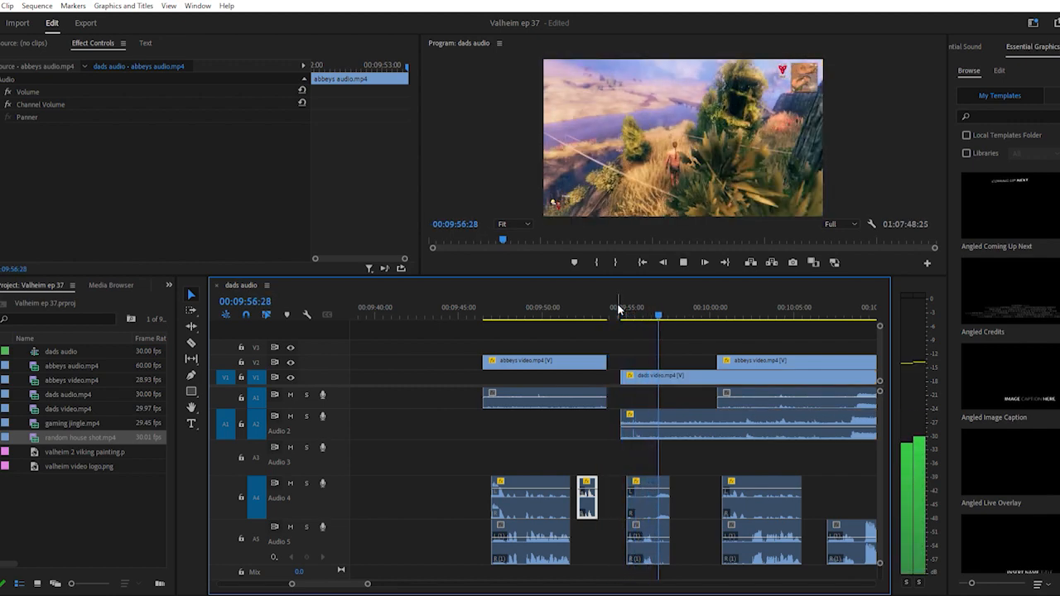
pyautogui.press('space')
pyautogui.press('=')
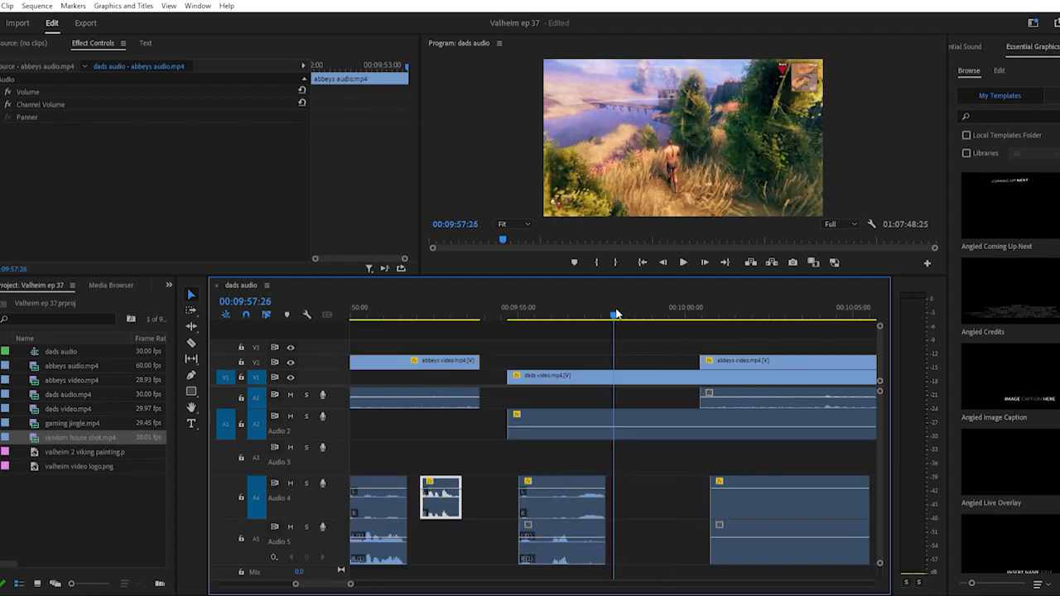
pyautogui.click(402, 308)
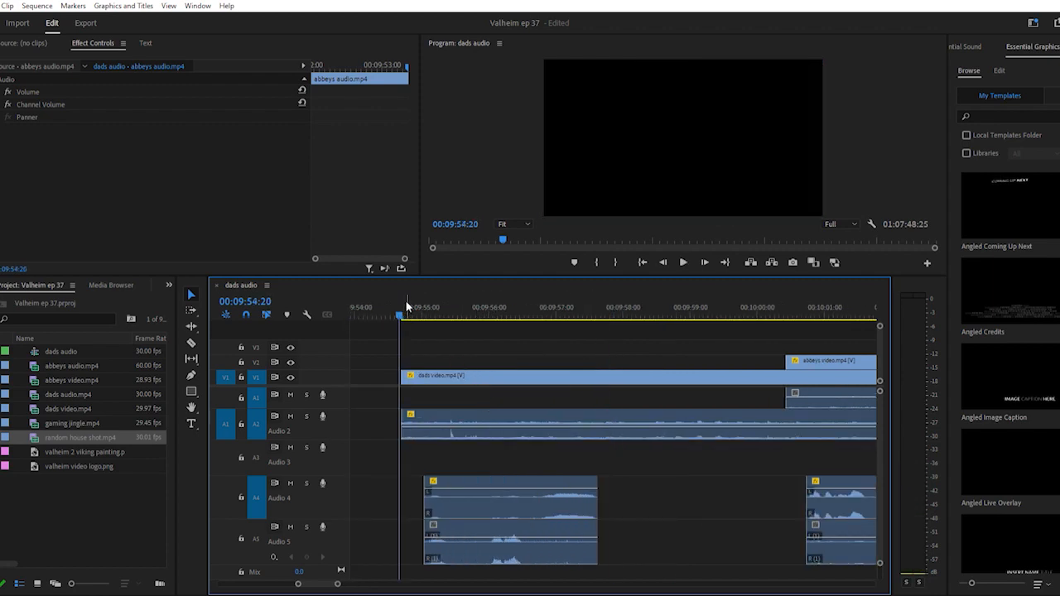
pyautogui.moveTo(399, 307); pyautogui.dragTo(411, 311)
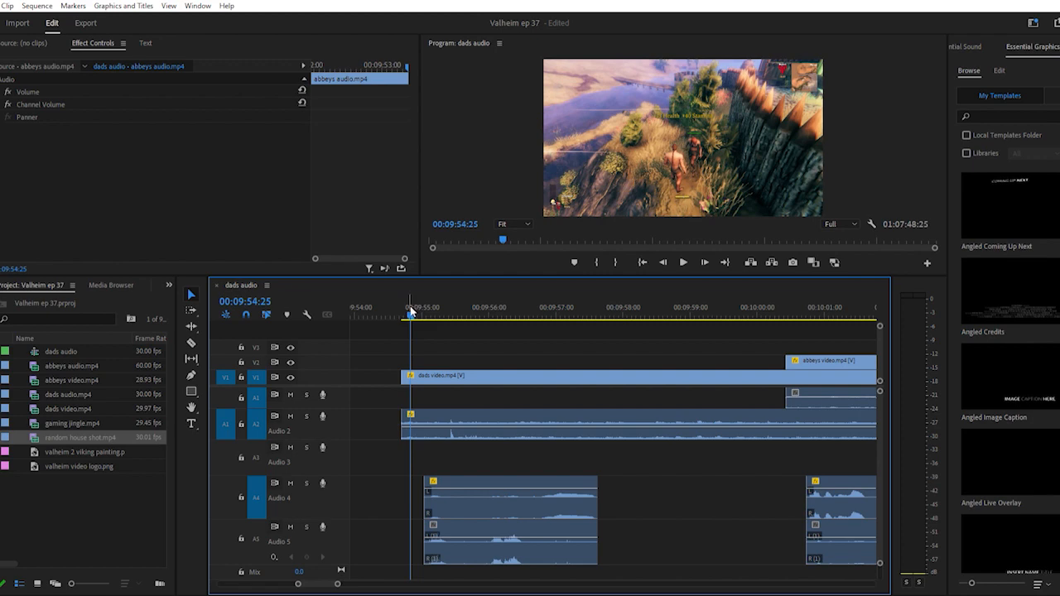
pyautogui.moveTo(410, 372); pyautogui.dragTo(416, 374)
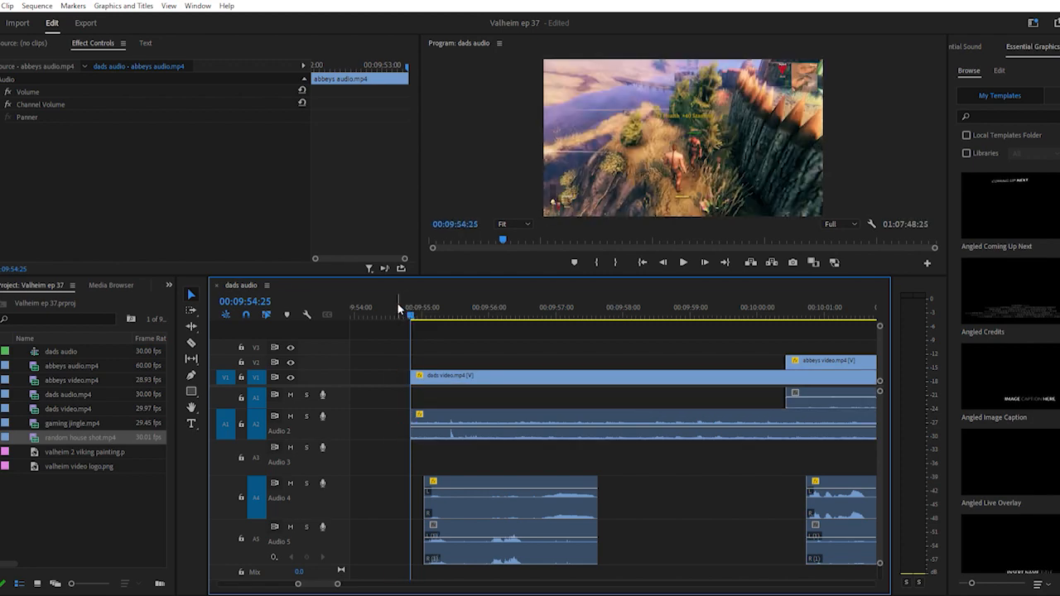
# Split the dads clip at 00:09:58:01 and trim its remaining part to start at about 00:10:06
pyautogui.press('space')
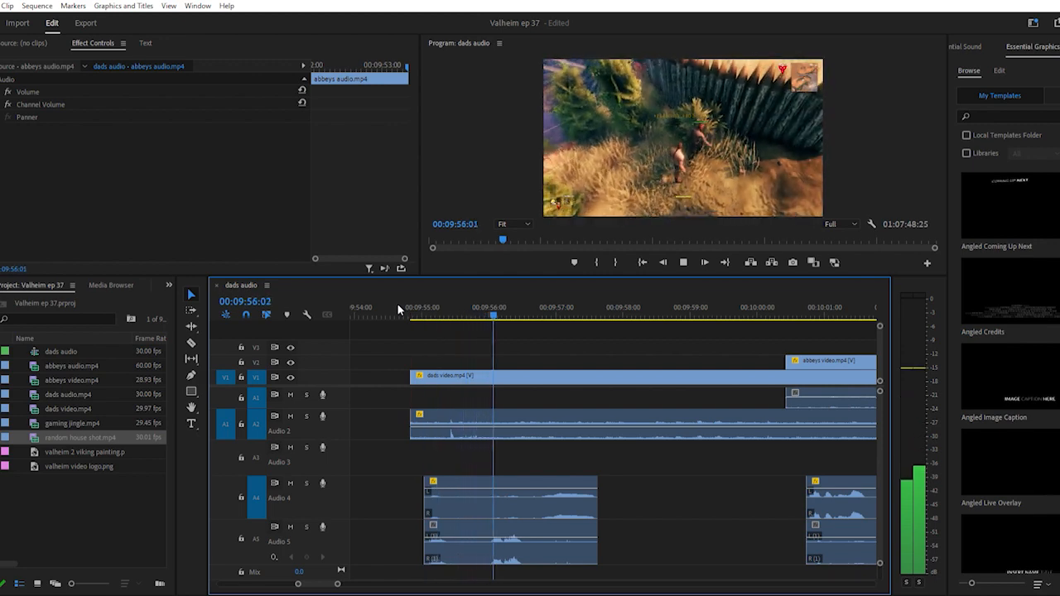
pyautogui.press('space')
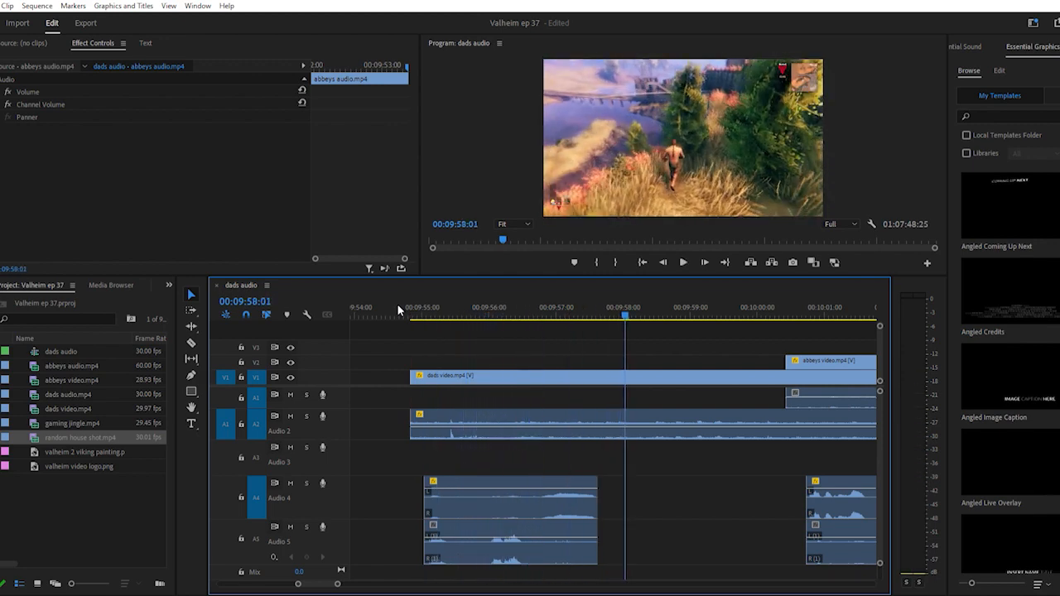
pyautogui.press('c')
pyautogui.click(626, 375)
pyautogui.press('v')
pyautogui.press('-')
pyautogui.press('-')
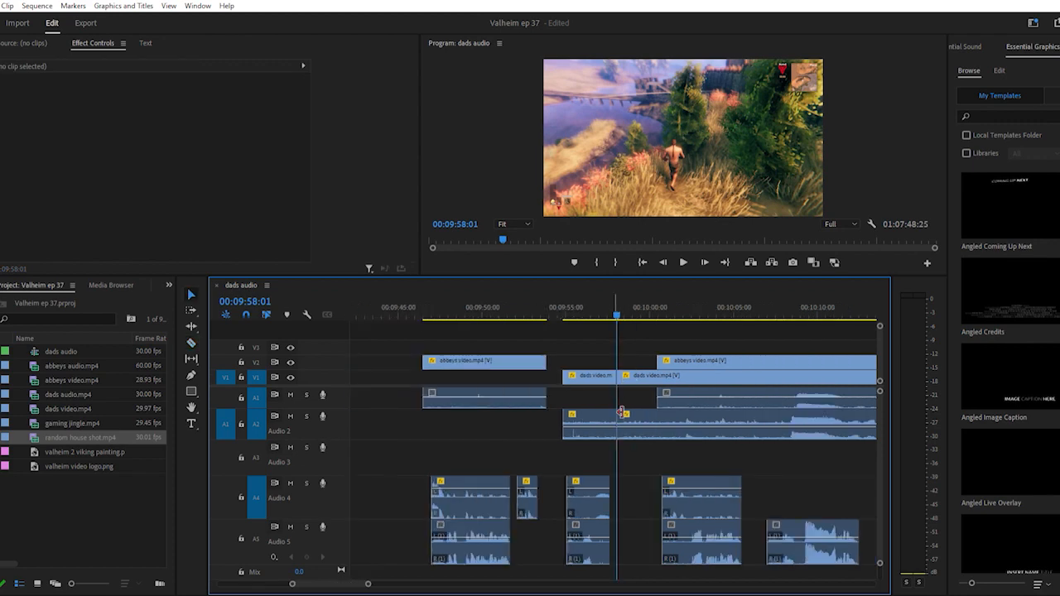
pyautogui.moveTo(626, 375); pyautogui.dragTo(759, 375)
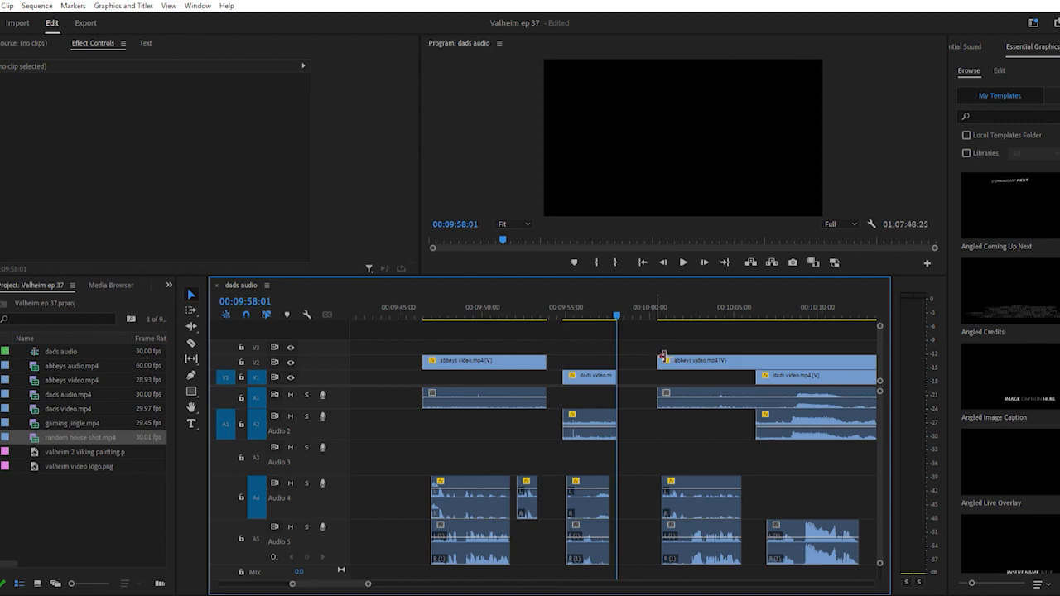
# Preview the second abbeys clip and extend its start back to about 00:10:00:05
pyautogui.click(656, 308)
pyautogui.press('space')
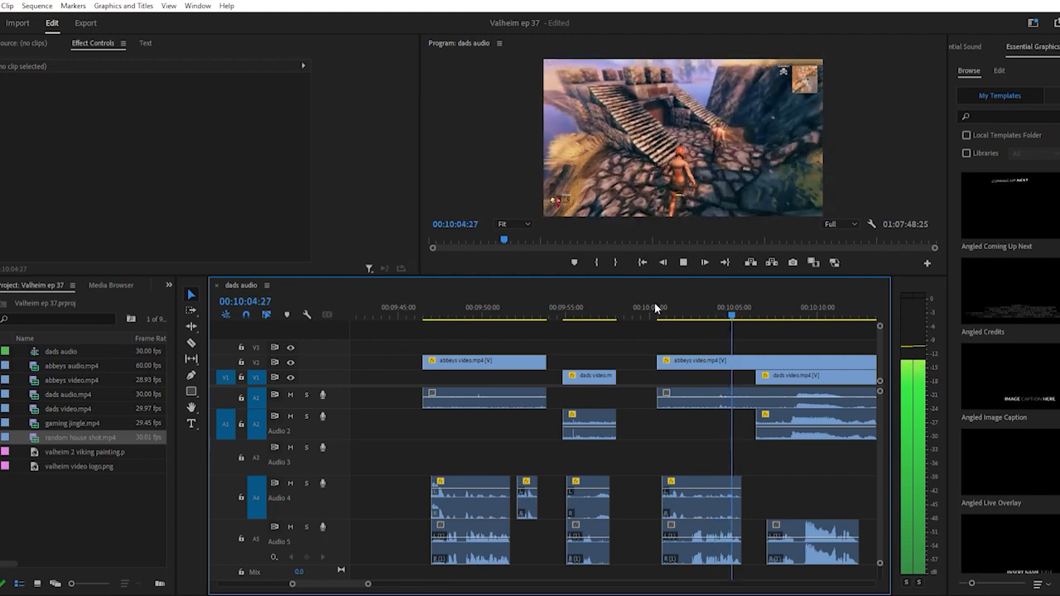
pyautogui.press('space')
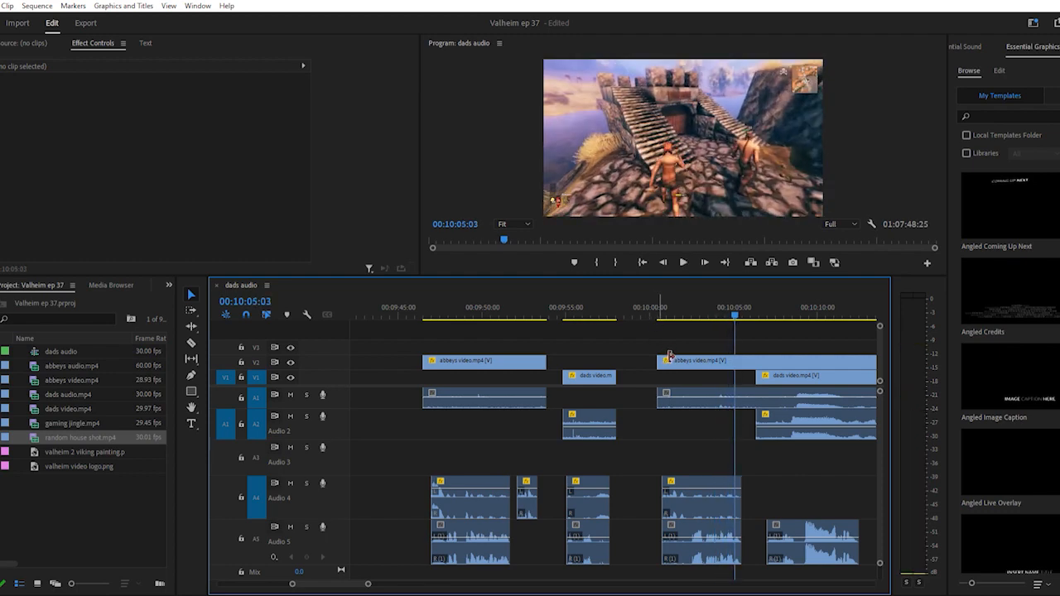
pyautogui.click(653, 311)
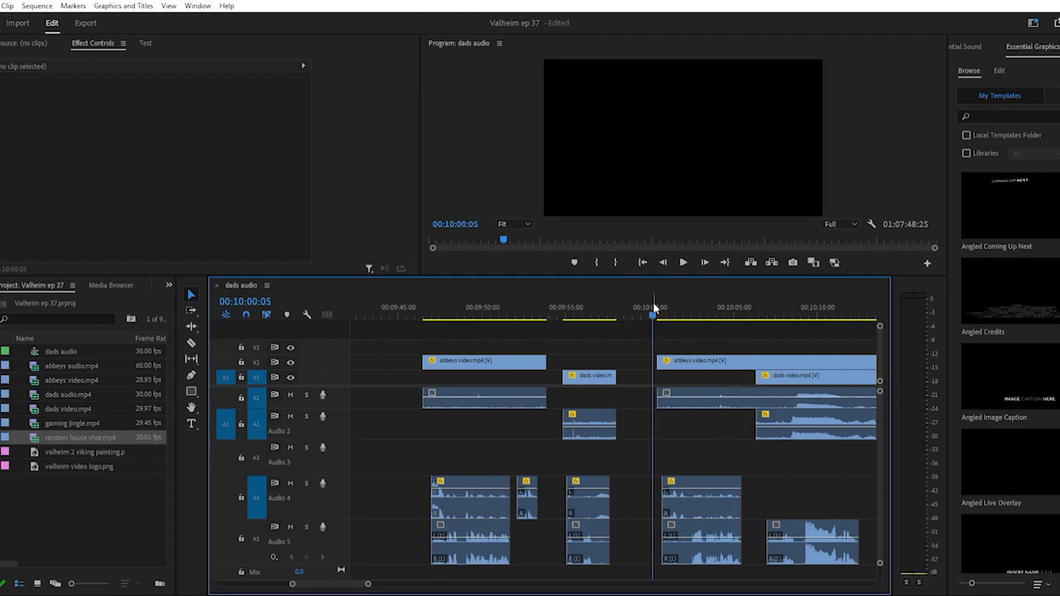
pyautogui.press('space')
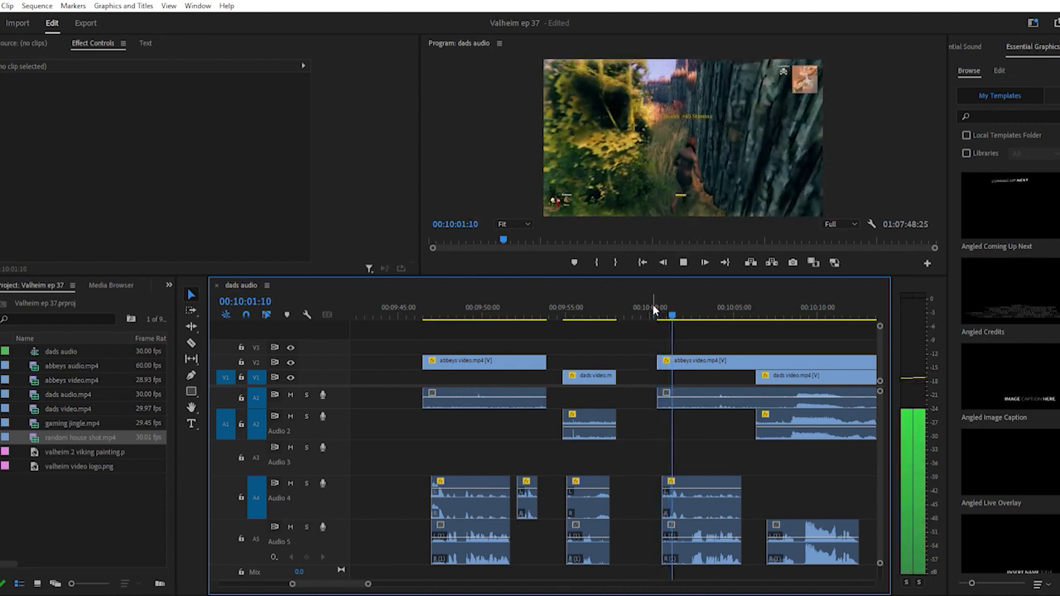
pyautogui.press('space')
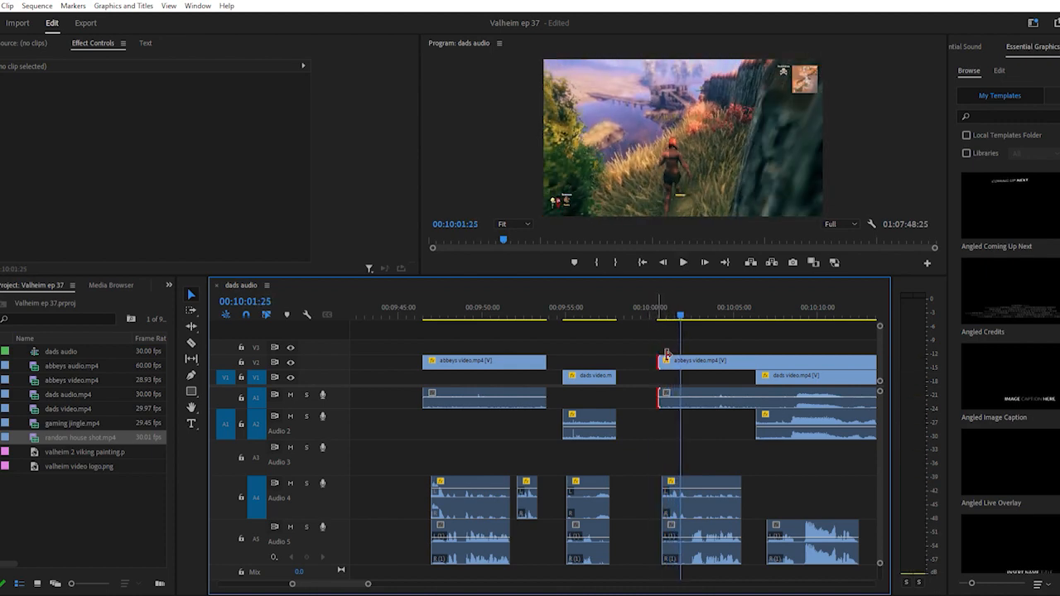
pyautogui.moveTo(667, 354); pyautogui.dragTo(662, 354)
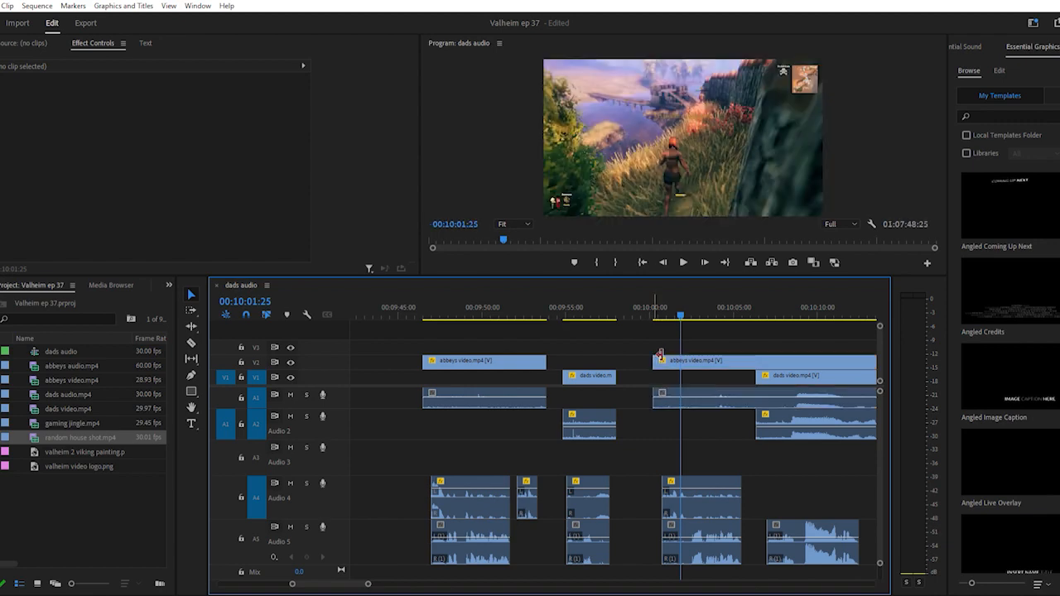
# Split the second abbeys clip at 00:10:06:00 and trim its remaining part to start at about 00:10:15
pyautogui.click(646, 308)
pyautogui.press('space')
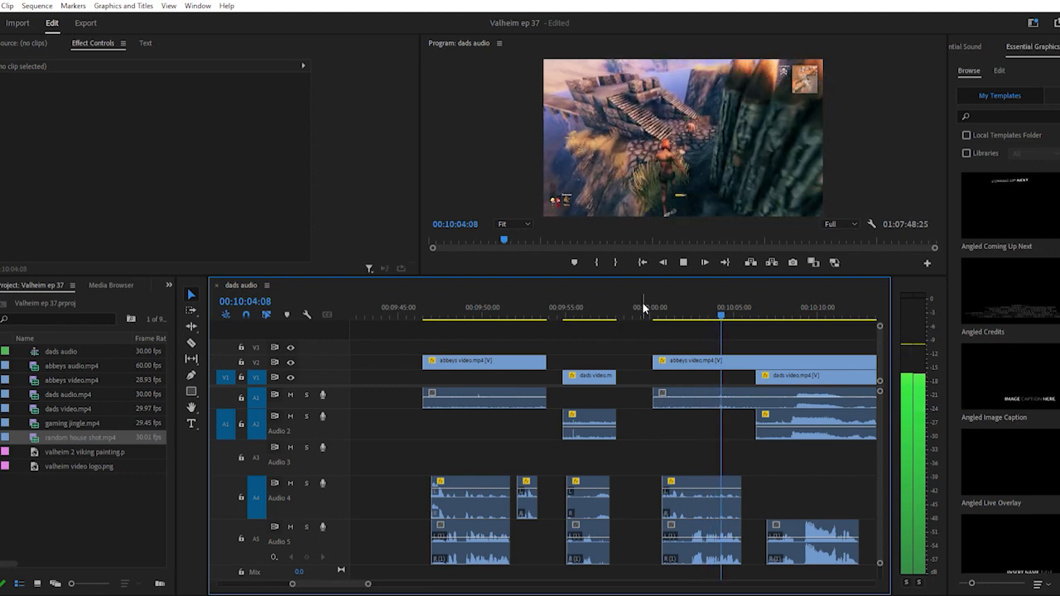
pyautogui.press('space')
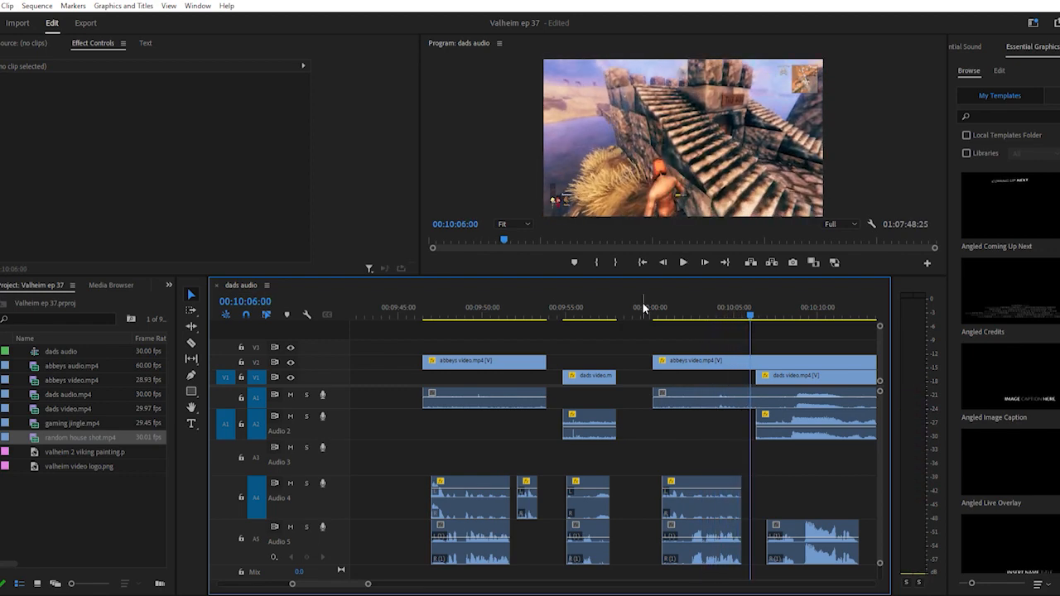
pyautogui.press('c')
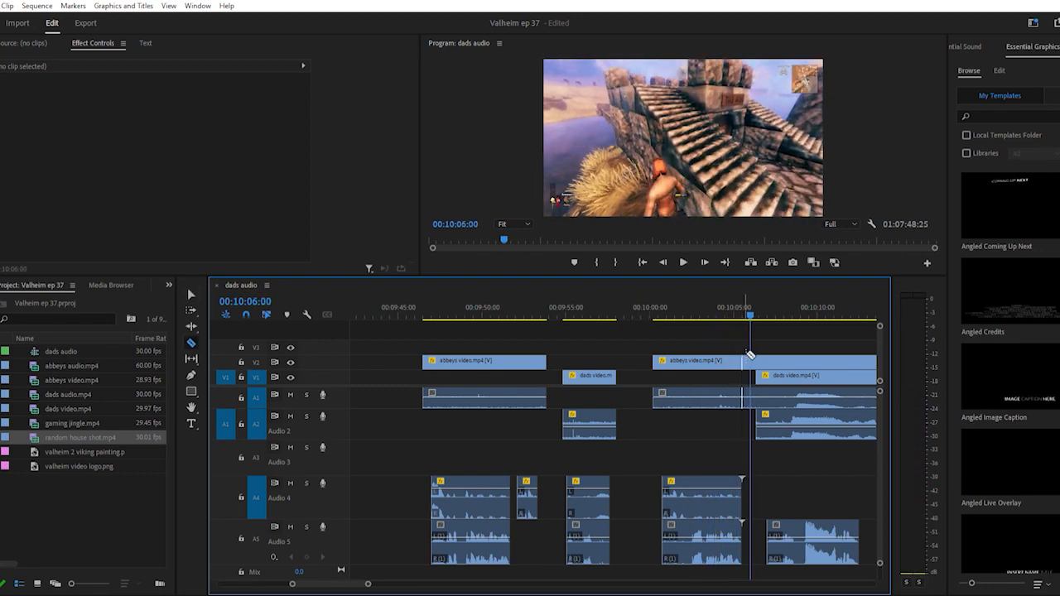
pyautogui.click(752, 356)
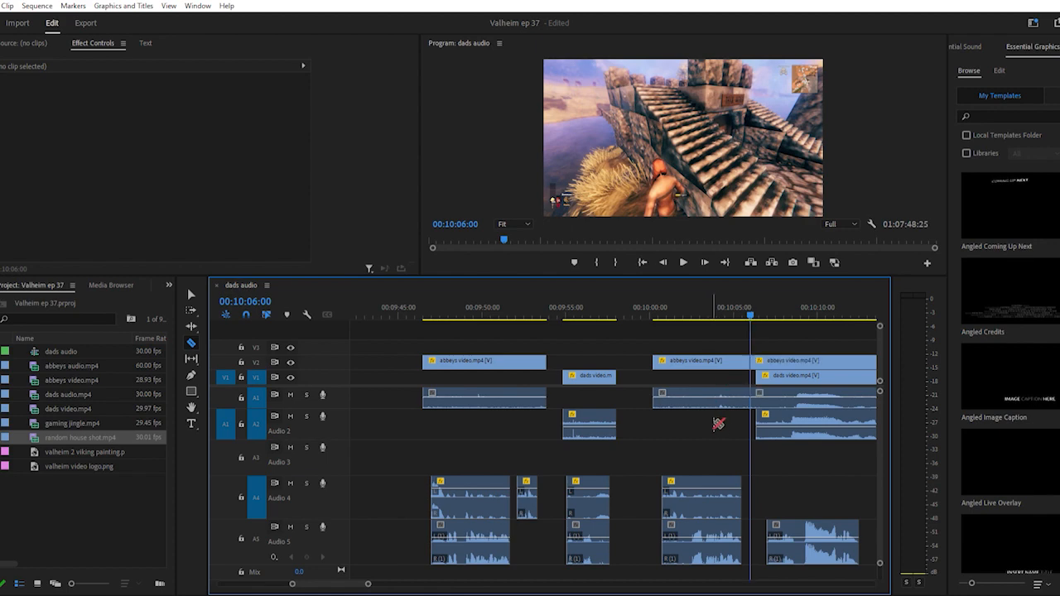
pyautogui.scroll(-2, 717, 422)
pyautogui.press('v')
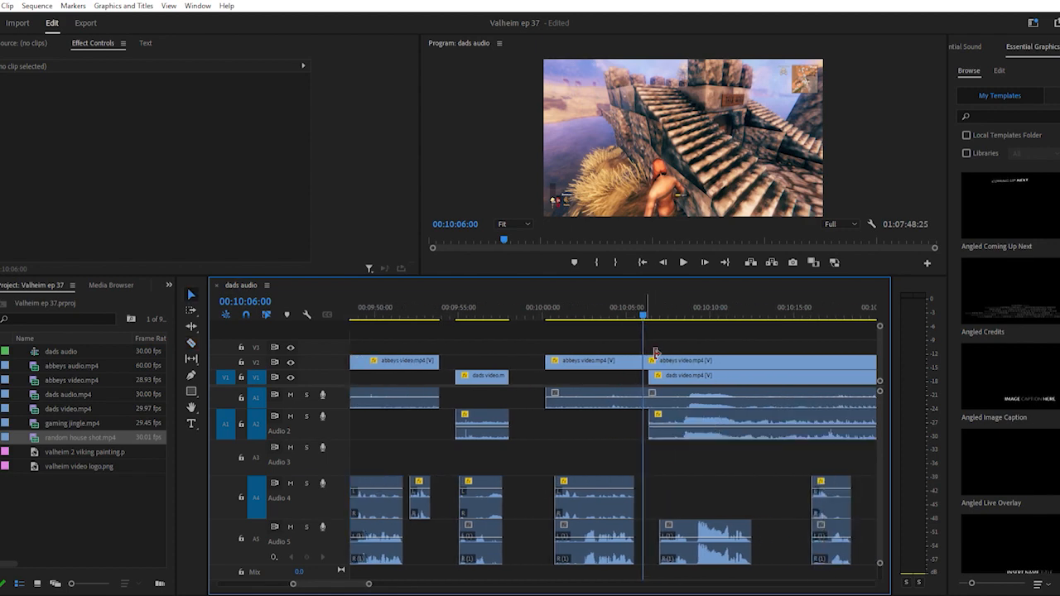
pyautogui.moveTo(655, 354); pyautogui.dragTo(797, 359)
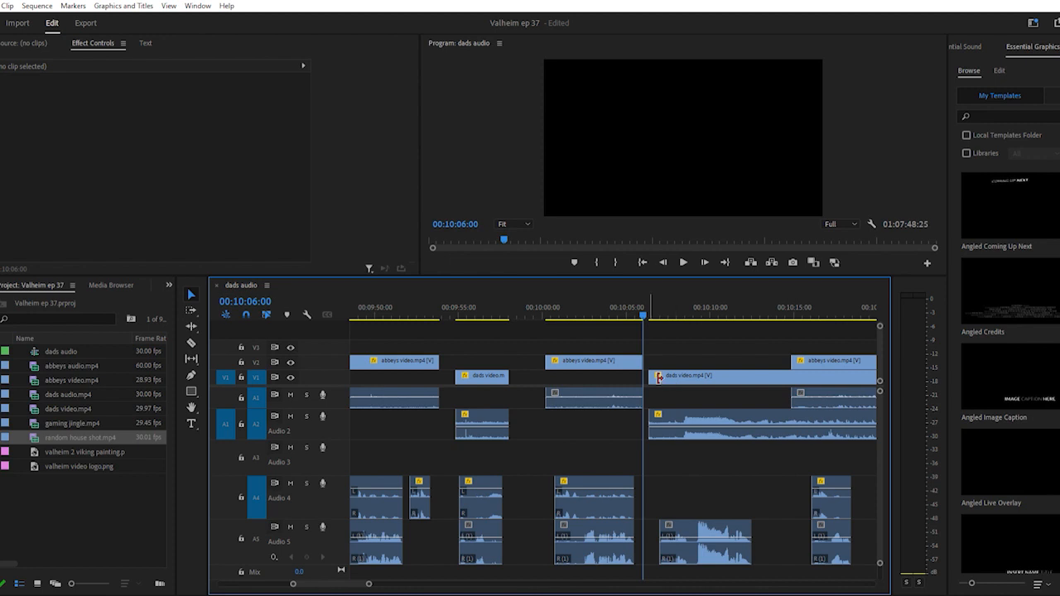
# Trim the second dads clip's start to about 00:10:06:18 and play it back to 00:10:12:22
pyautogui.moveTo(659, 375); pyautogui.dragTo(664, 374)
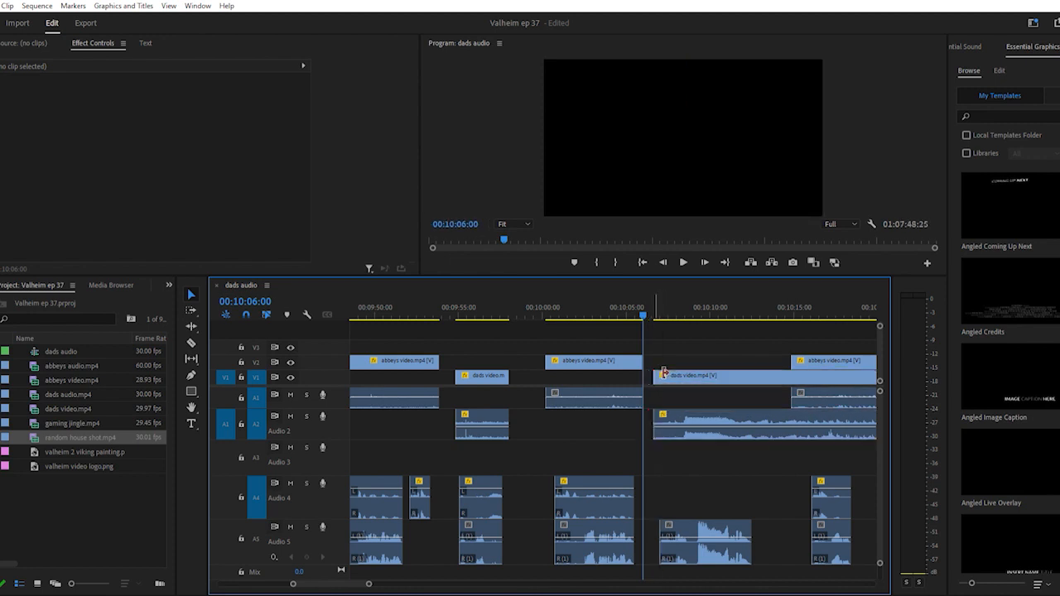
pyautogui.click(652, 308)
pyautogui.press('space')
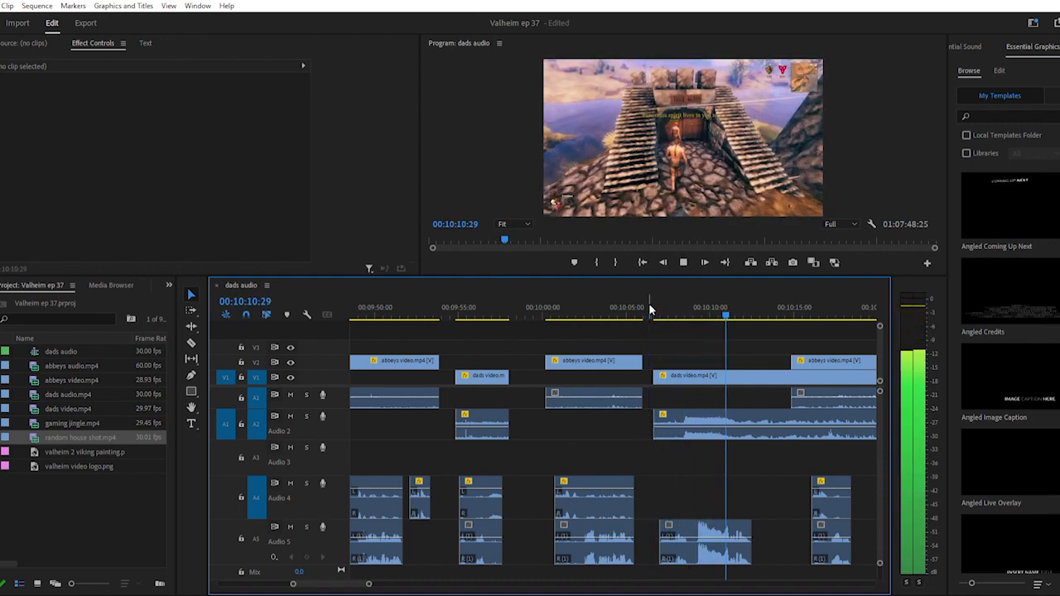
pyautogui.press('space')
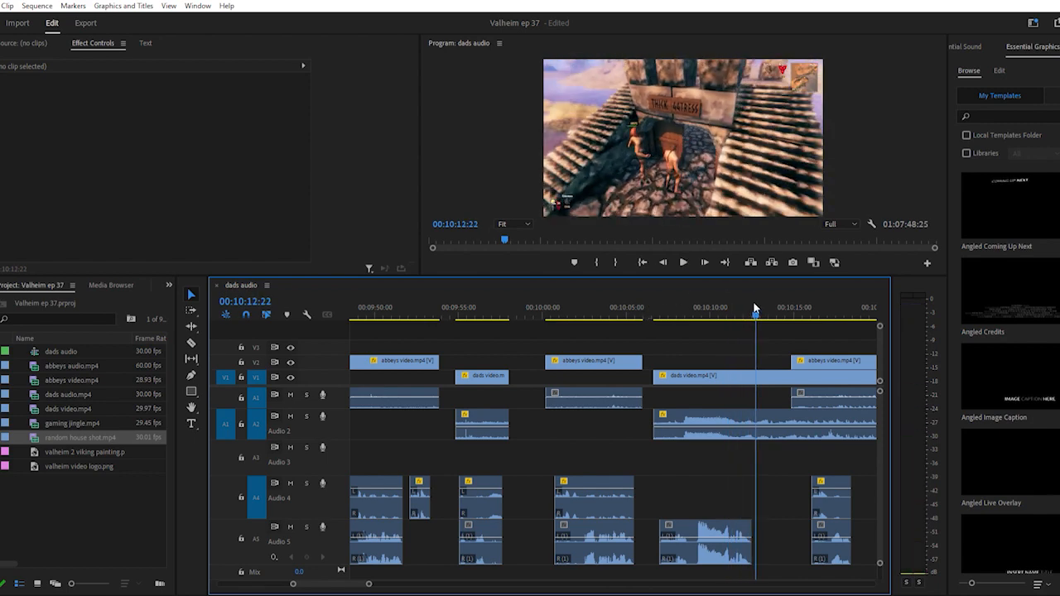
# Scrub back through the second dads clip's end, and play the third abbeys clip from 00:10:15:26 to 00:10:18:12
pyautogui.moveTo(755, 309); pyautogui.dragTo(750, 308)
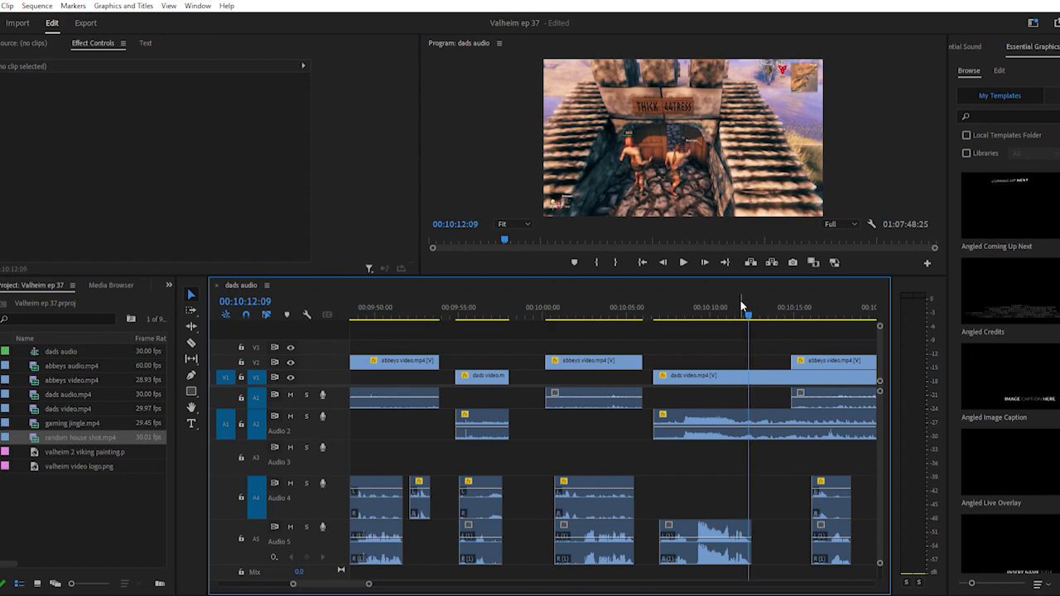
pyautogui.scroll(-4, 733, 479)
pyautogui.click(667, 305)
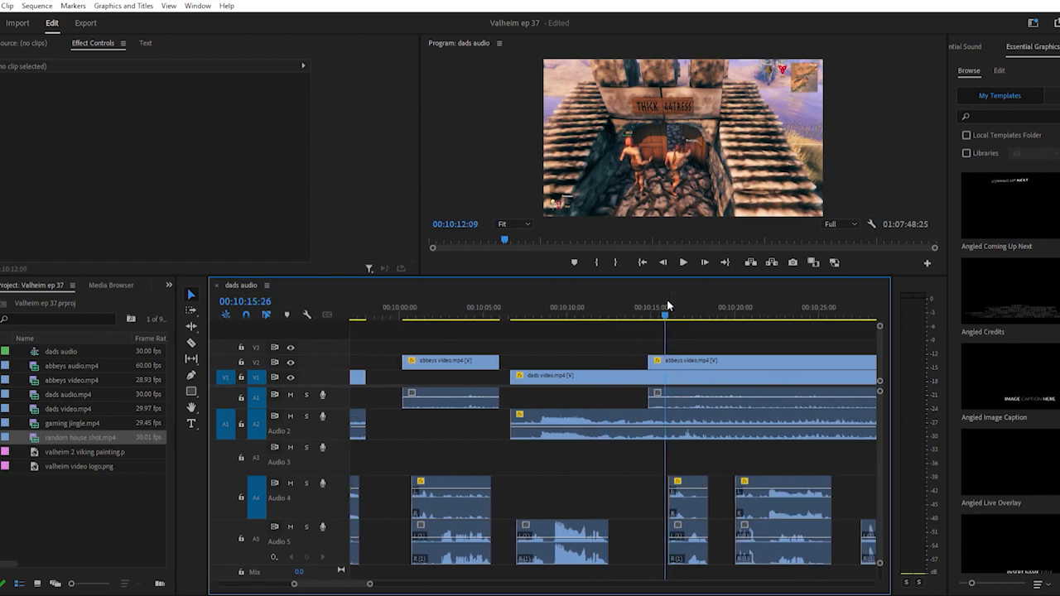
pyautogui.press('space')
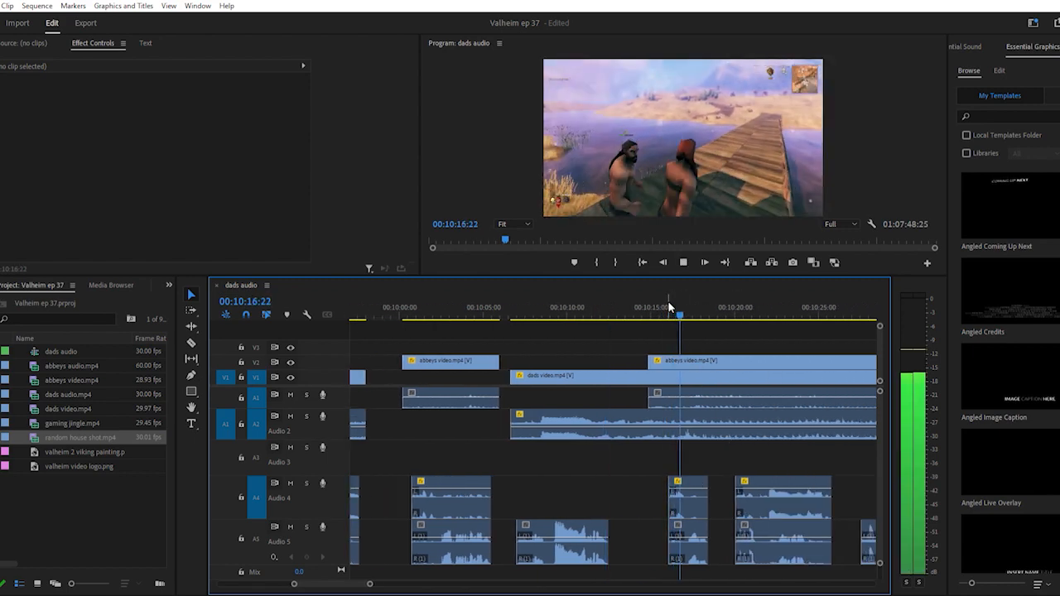
pyautogui.press('space')
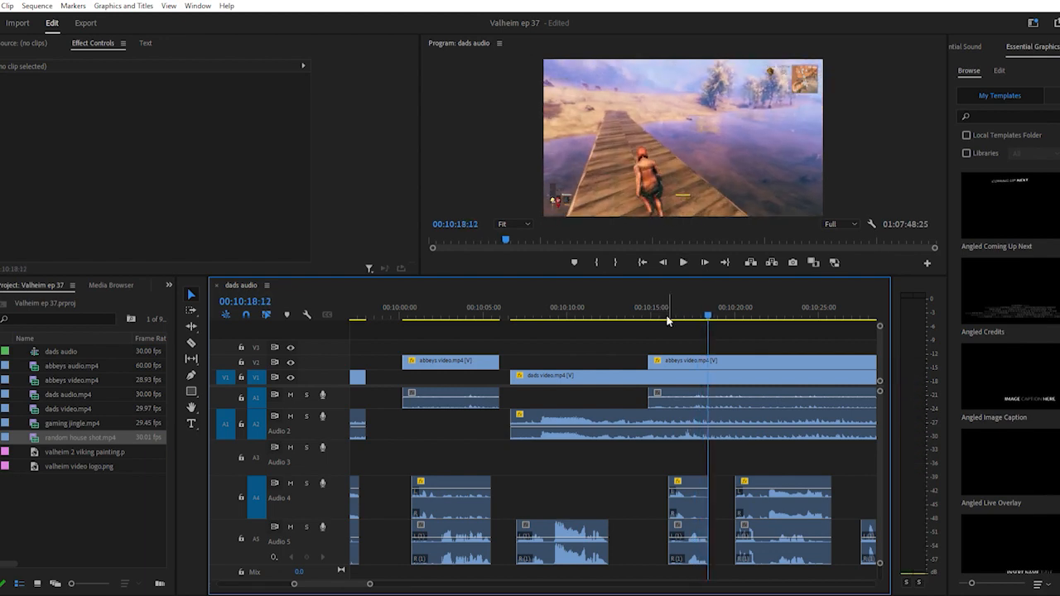
# Play the second dads clip from its start and split it at 00:10:13:23
pyautogui.scroll(2, 649, 449)
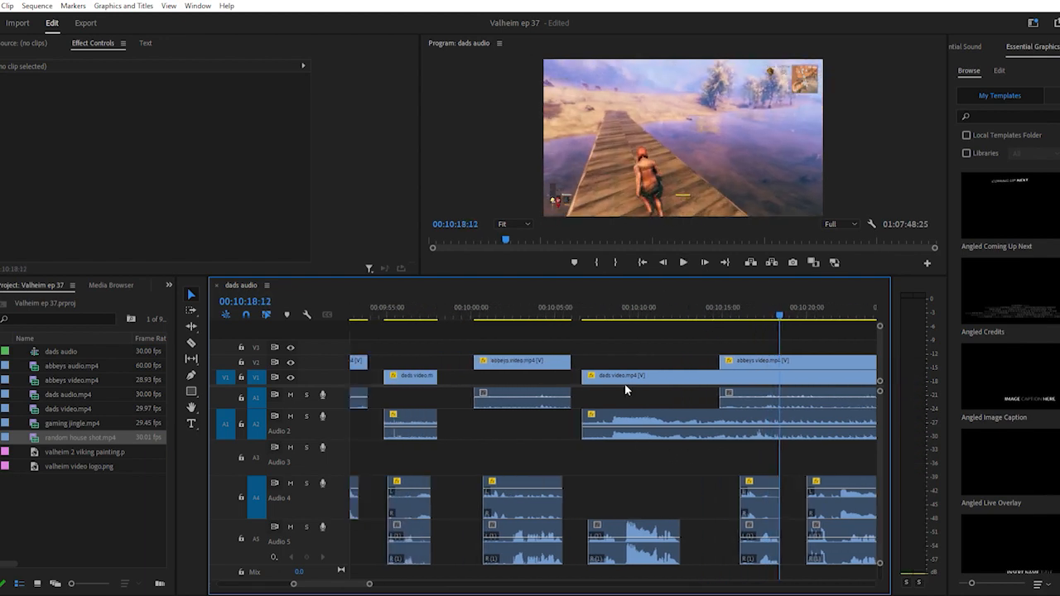
pyautogui.click(580, 307)
pyautogui.press('space')
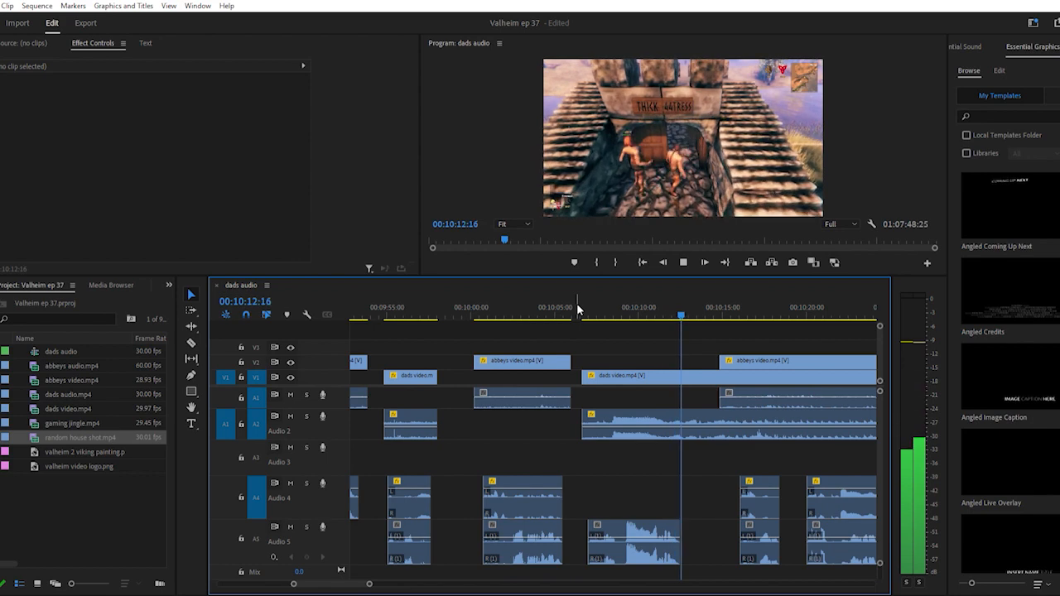
pyautogui.press('space')
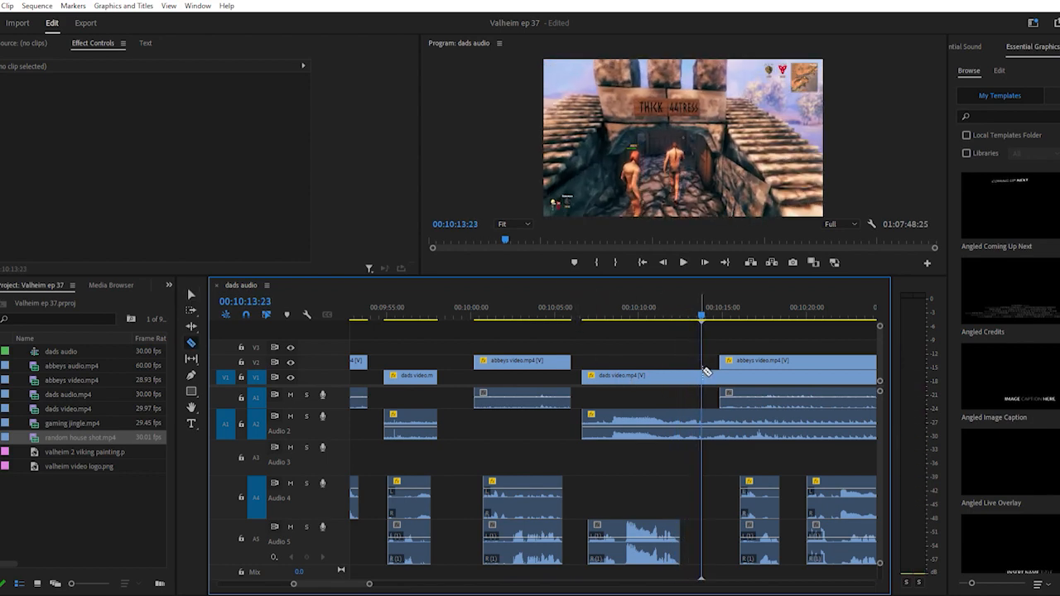
pyautogui.press('-')
pyautogui.press('-')
pyautogui.press('-')
pyautogui.press('-')
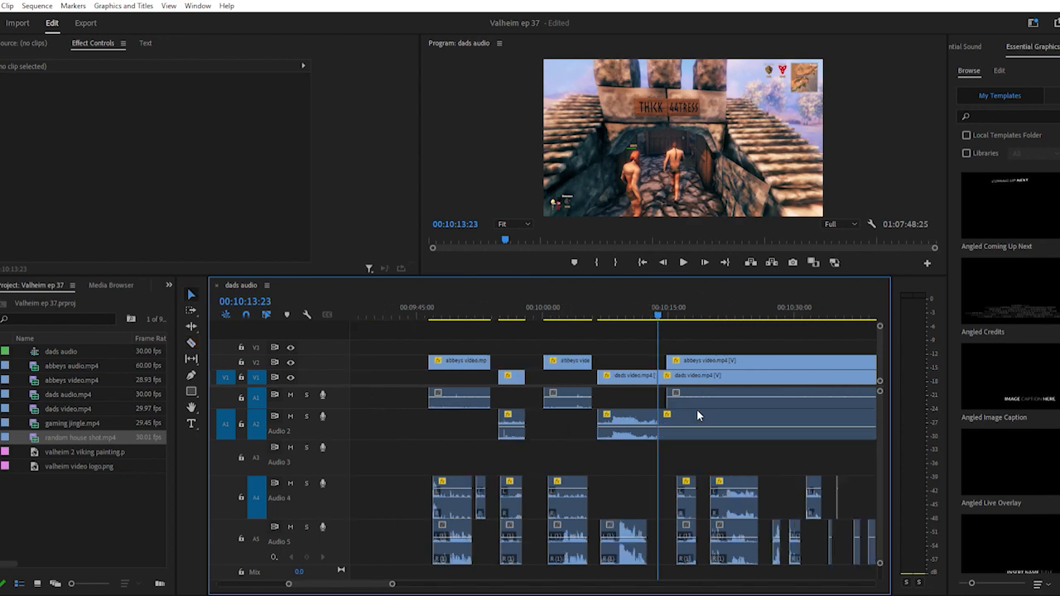
# Look over the abbeys and dads footage and voice clips surrounding the split at 00:10:13:23
pyautogui.scroll(-5, 712, 479)
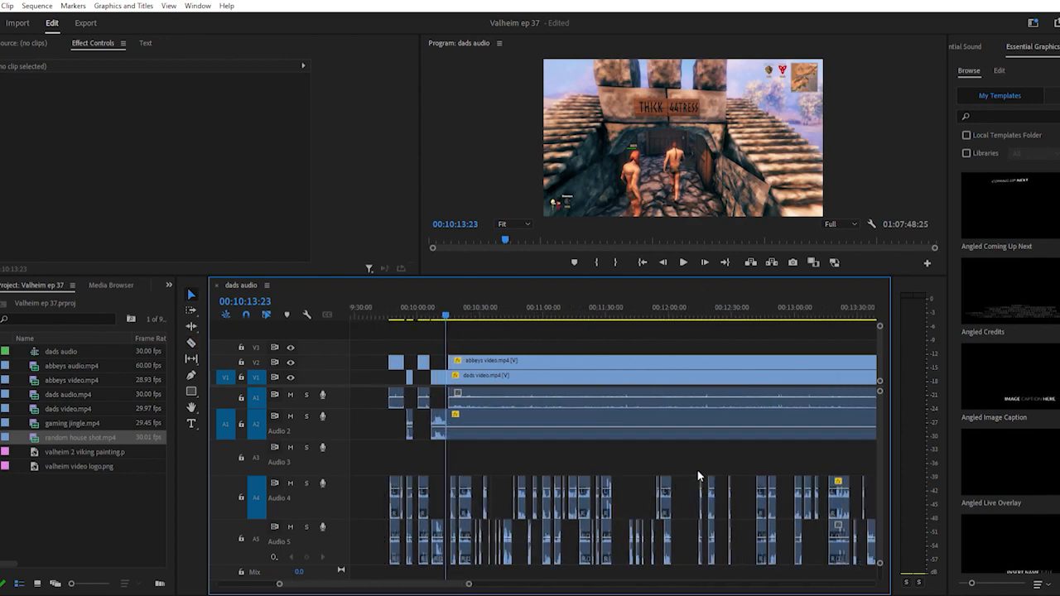
pyautogui.scroll(5, 679, 472)
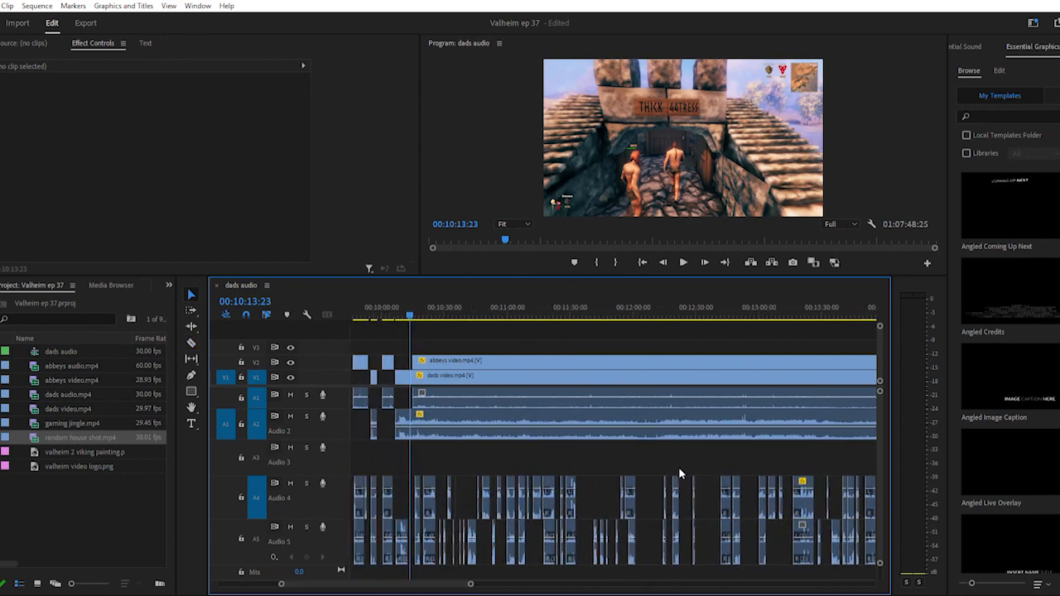
pyautogui.press('=')
pyautogui.press('=')
pyautogui.press('=')
pyautogui.press('=')
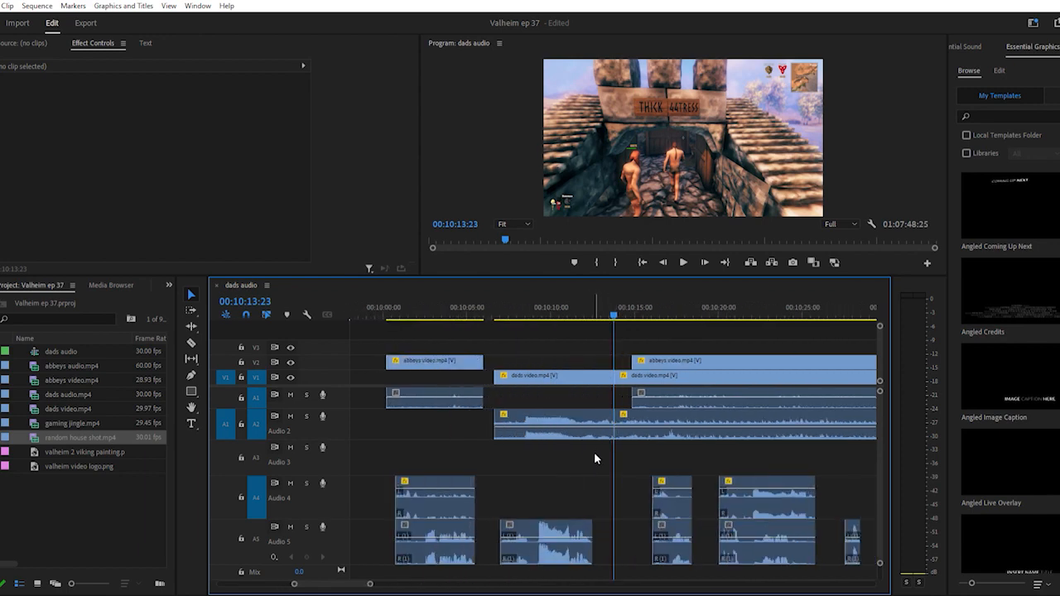
pyautogui.press('-')
pyautogui.press('-')
pyautogui.press('-')
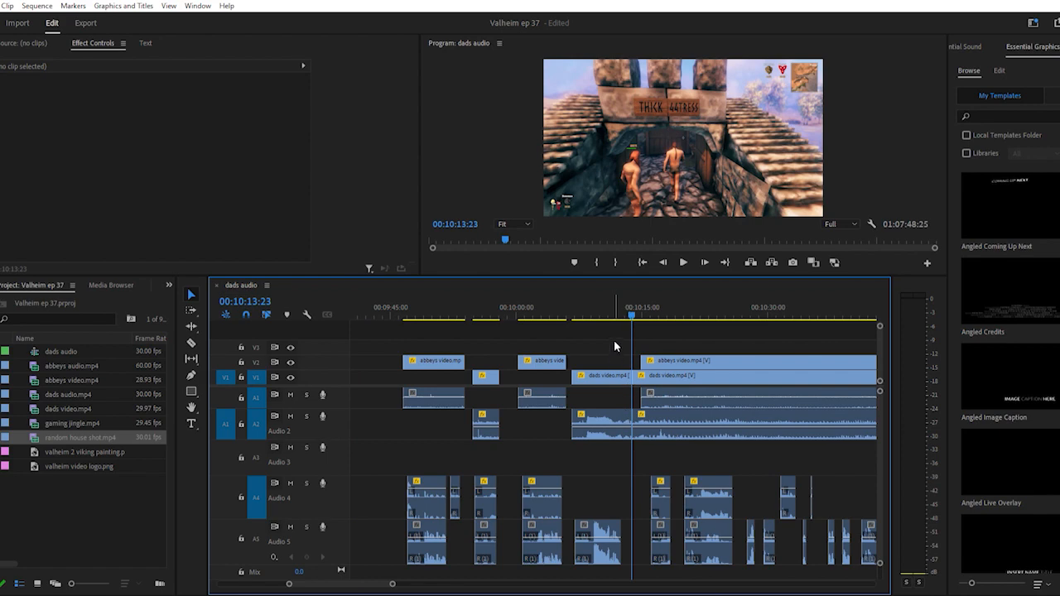
# Shift the two dads clips and second abbeys clip earlier with their voice audio, closing the gaps after the first abbeys clip
pyautogui.moveTo(620, 346); pyautogui.dragTo(598, 553)
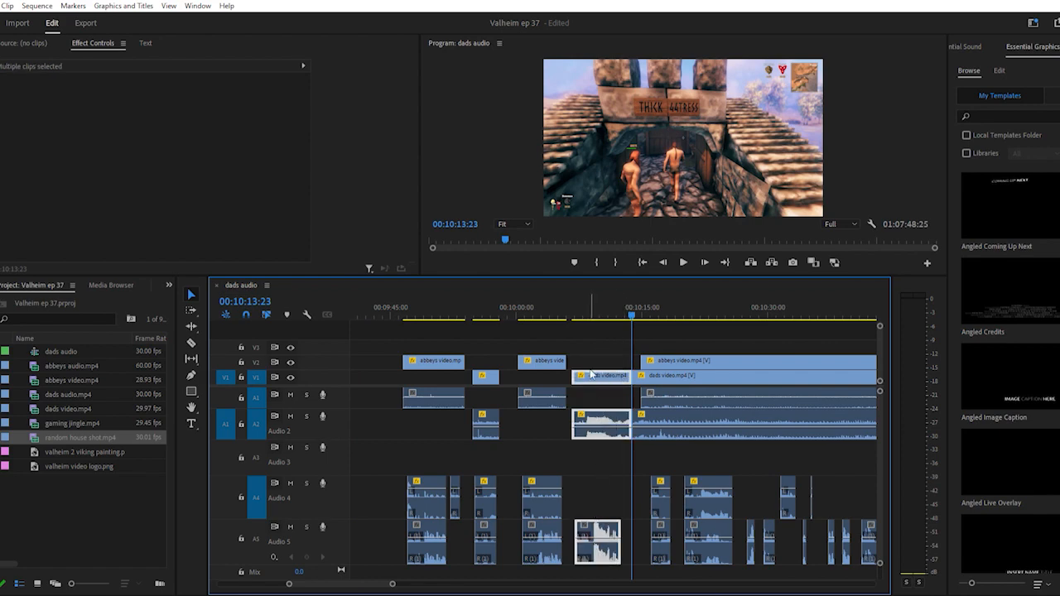
pyautogui.moveTo(597, 367); pyautogui.dragTo(530, 546)
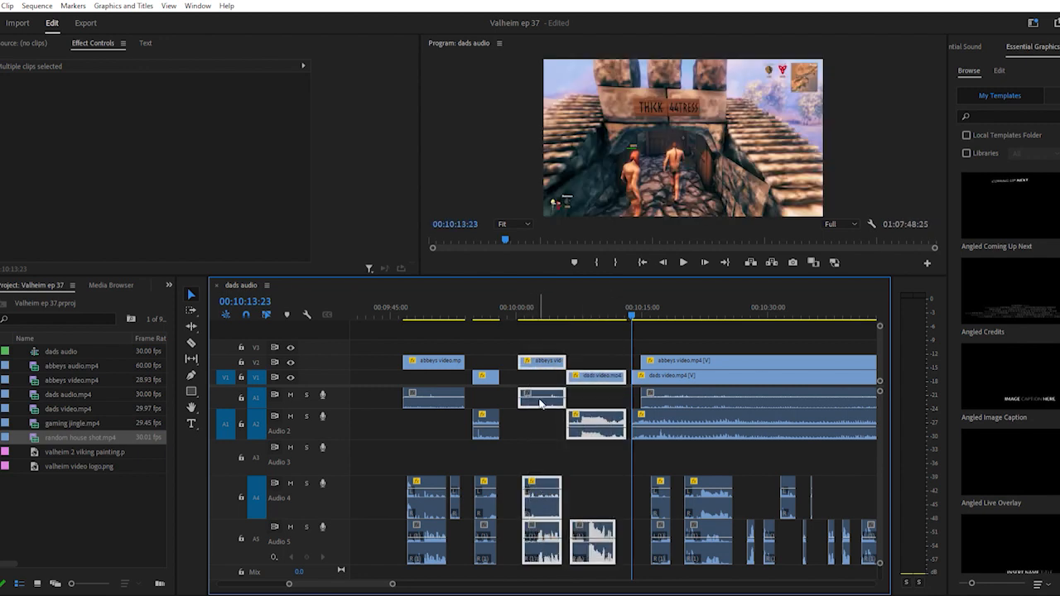
pyautogui.moveTo(543, 358); pyautogui.dragTo(529, 357)
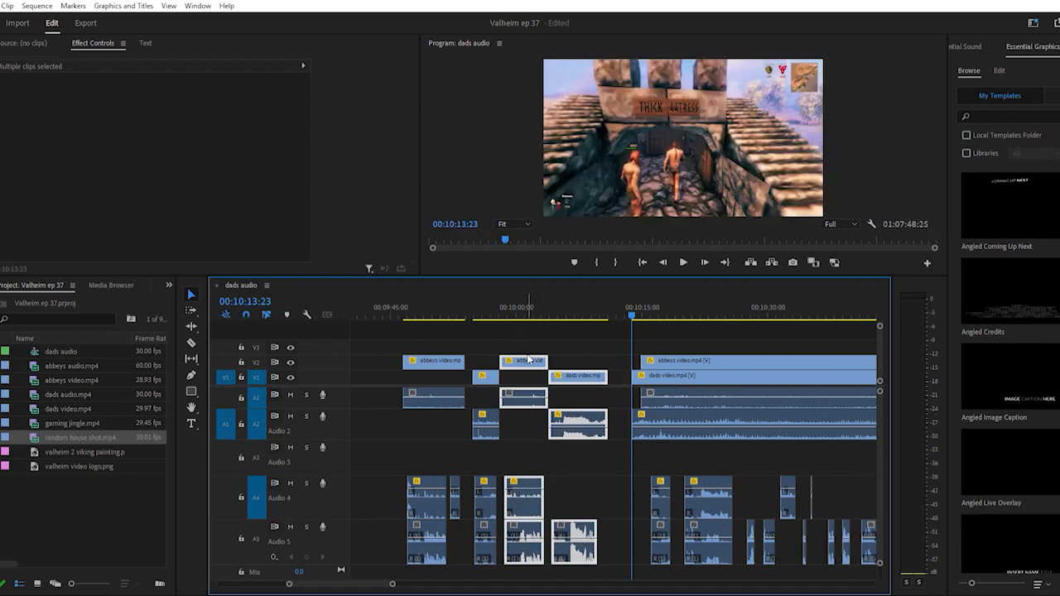
pyautogui.moveTo(610, 544); pyautogui.dragTo(481, 368)
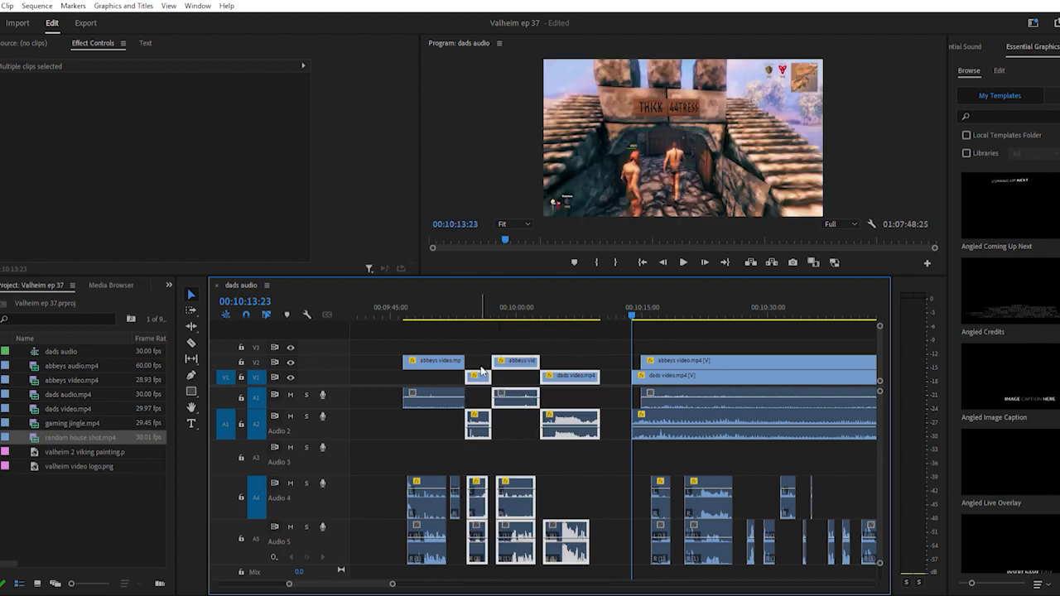
# Survey the uncut abbeys and dads footage that follows the assembled section, up to about 00:18:00:00
pyautogui.press('-')
pyautogui.press('-')
pyautogui.press('-')
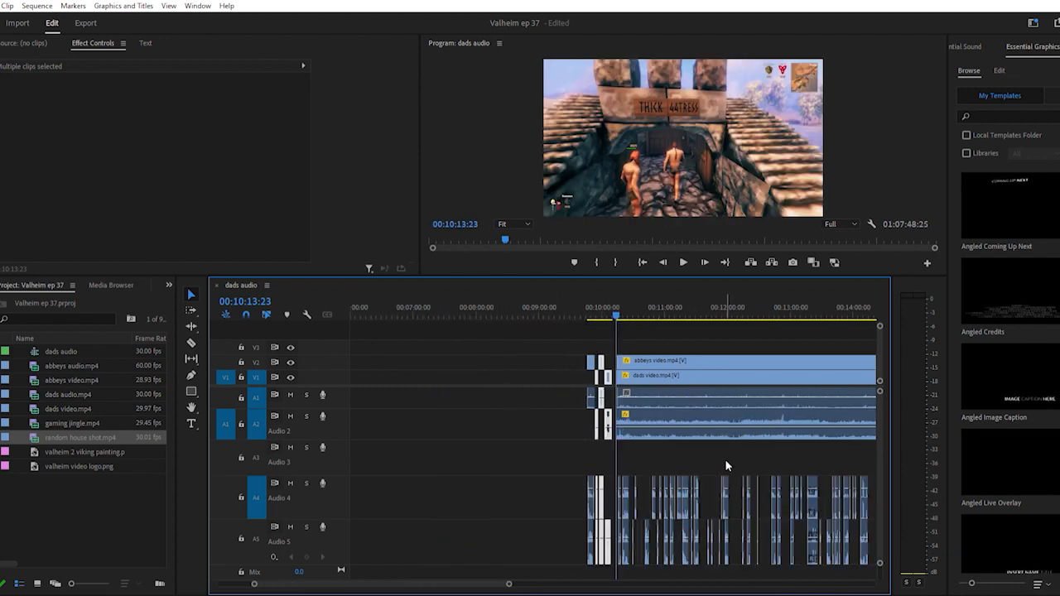
pyautogui.scroll(-1, 714, 470)
pyautogui.scroll(-5, 709, 474)
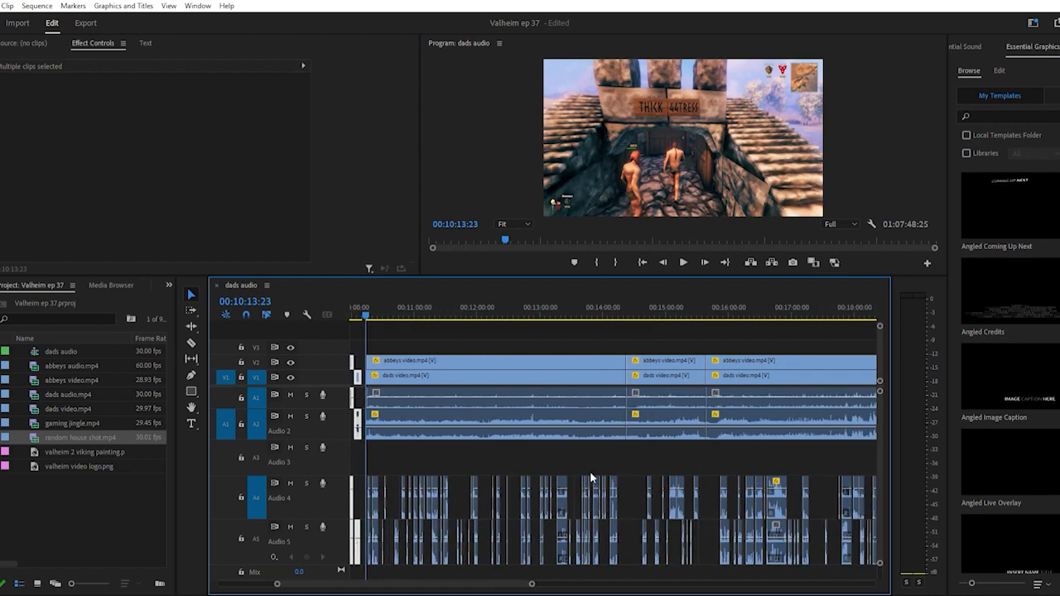
pyautogui.scroll(5, 659, 497)
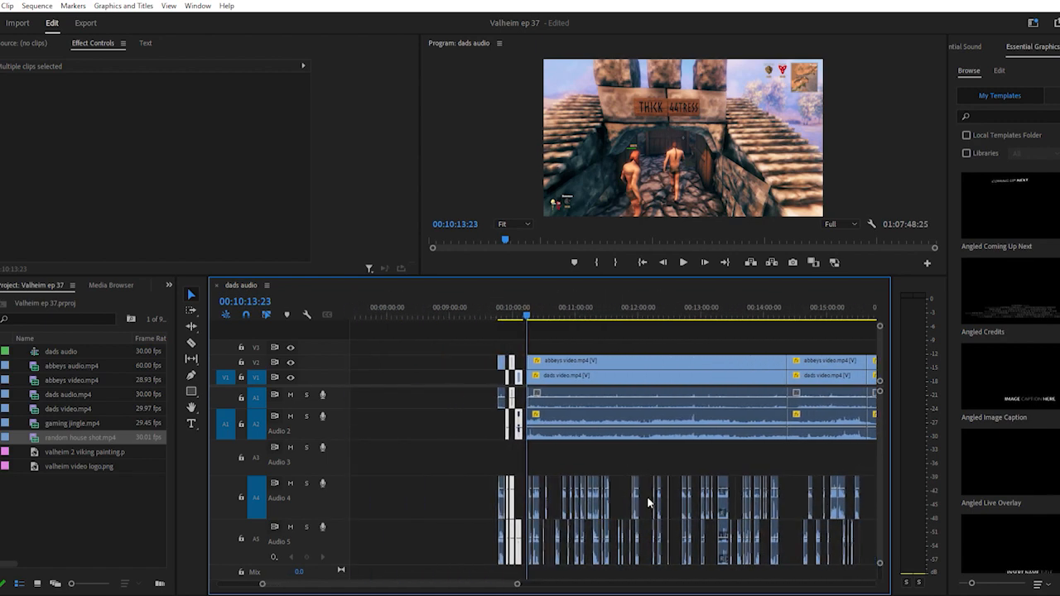
pyautogui.press('=')
pyautogui.press('=')
pyautogui.press('=')
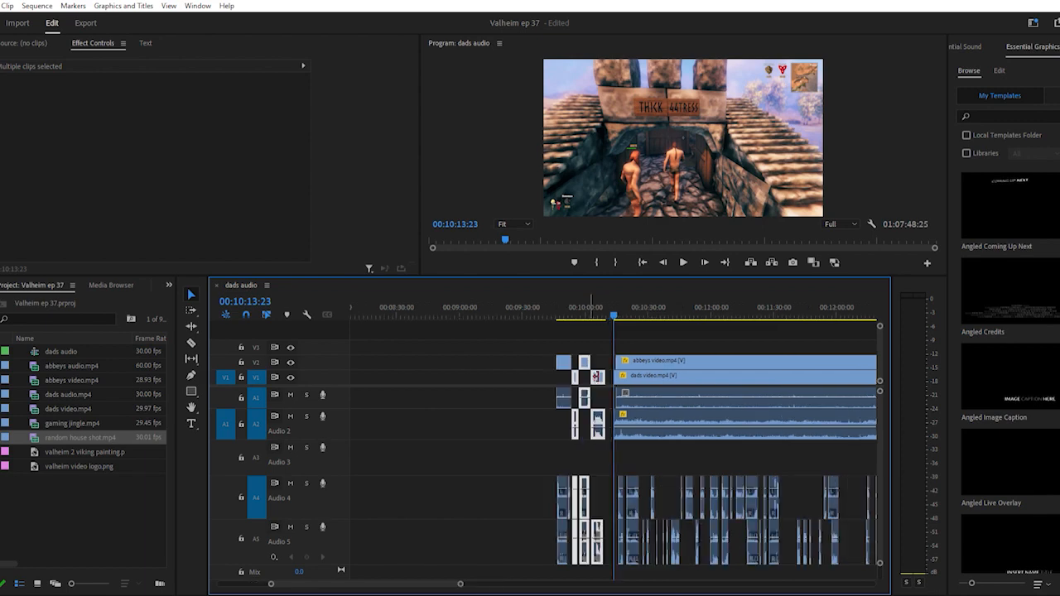
# Select the four assembled clips with their voice audio and inspect the gap between them and the finished section
pyautogui.moveTo(488, 341); pyautogui.dragTo(597, 545)
pyautogui.press('-')
pyautogui.press('-')
pyautogui.press('-')
pyautogui.scroll(5, 431, 484)
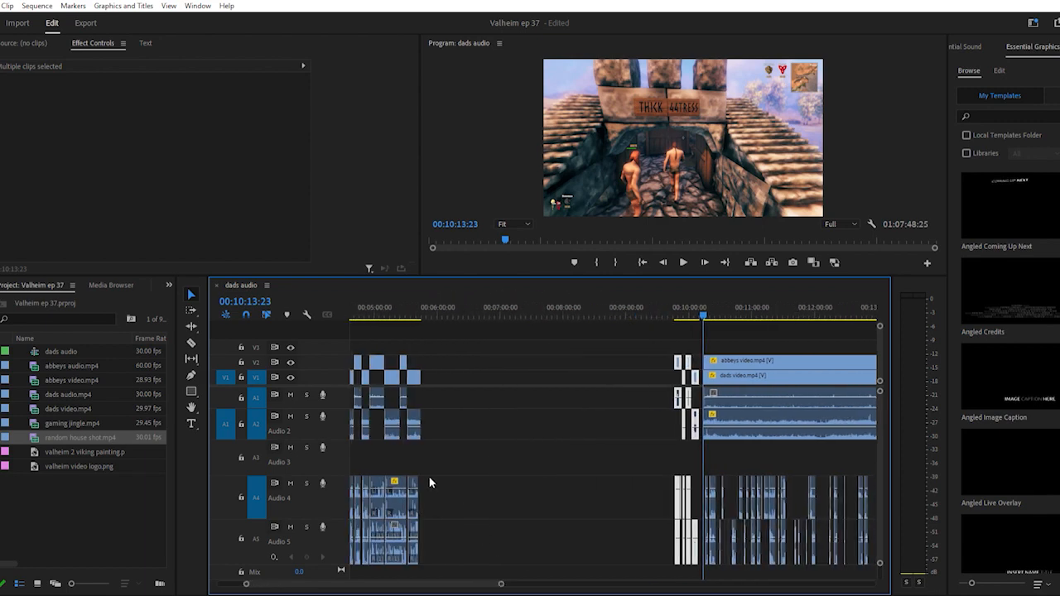
pyautogui.press('=')
pyautogui.press('=')
pyautogui.press('=')
pyautogui.press('=')
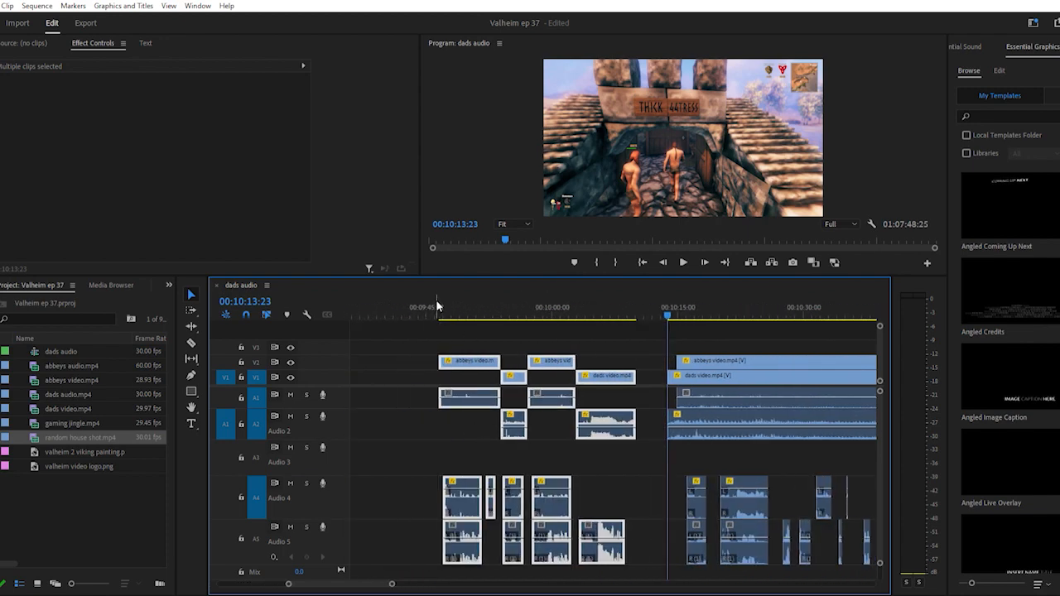
# Play the assembled section from its start to 00:10:00:05
pyautogui.click(438, 308)
pyautogui.press('space')
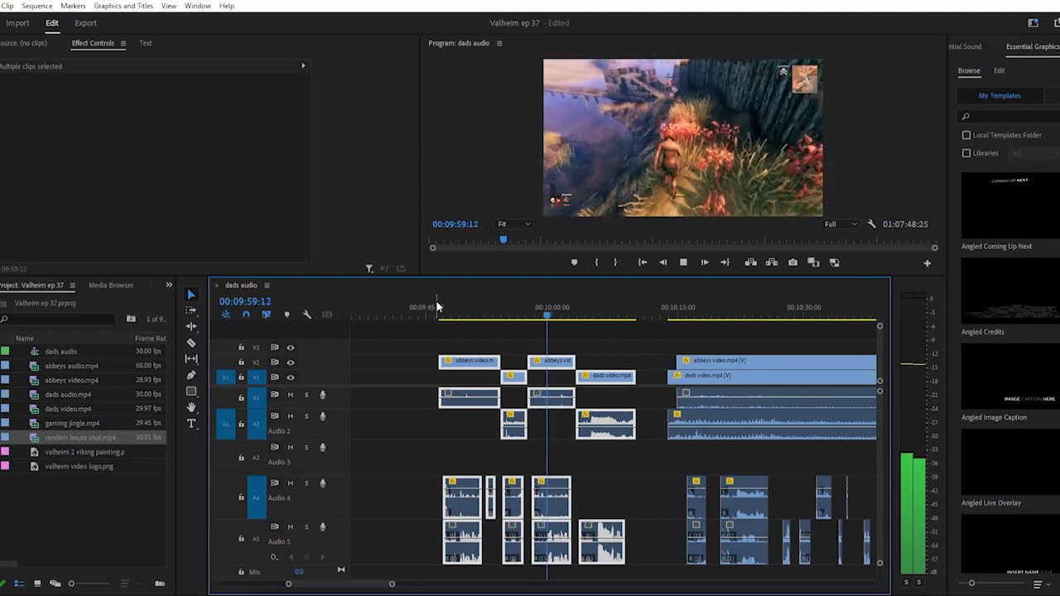
pyautogui.press('space')
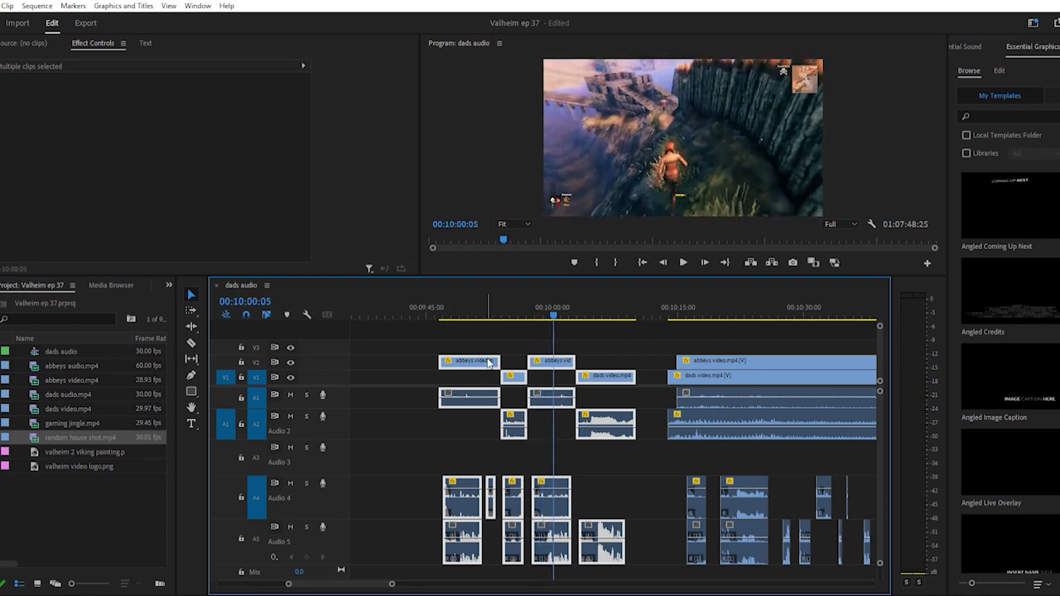
# Increase the Audio 2 track's height to enlarge the dads clips' waveforms
pyautogui.press('=')
pyautogui.press('=')
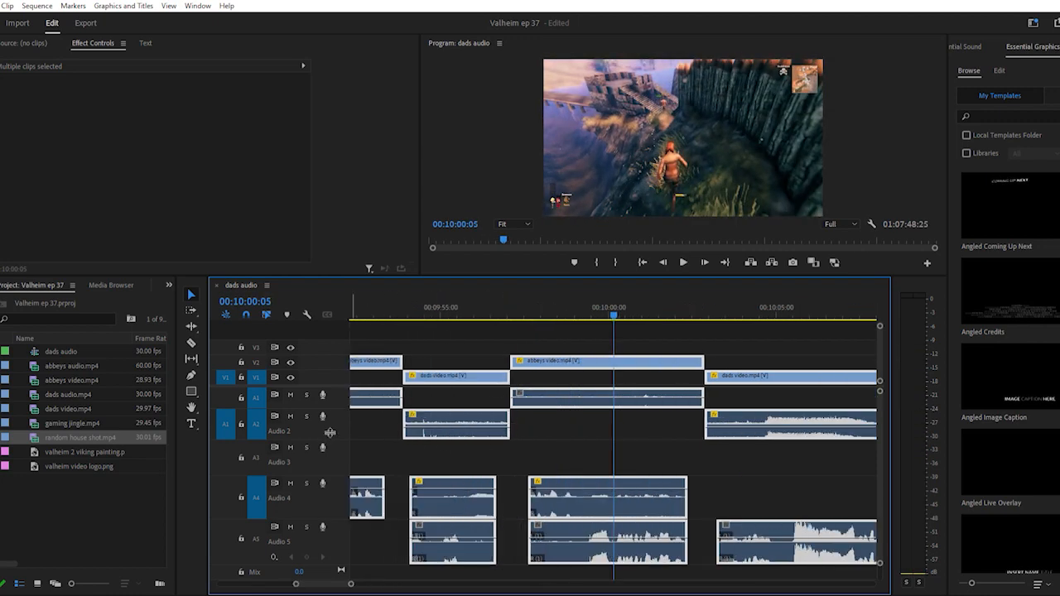
pyautogui.moveTo(330, 432); pyautogui.dragTo(329, 478)
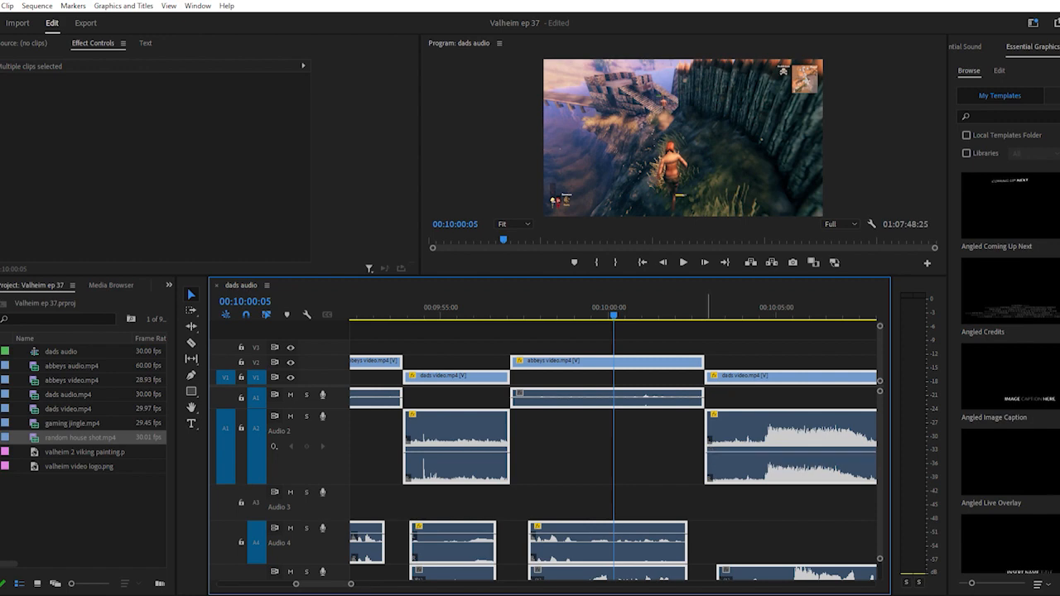
pyautogui.press('-')
pyautogui.press('-')
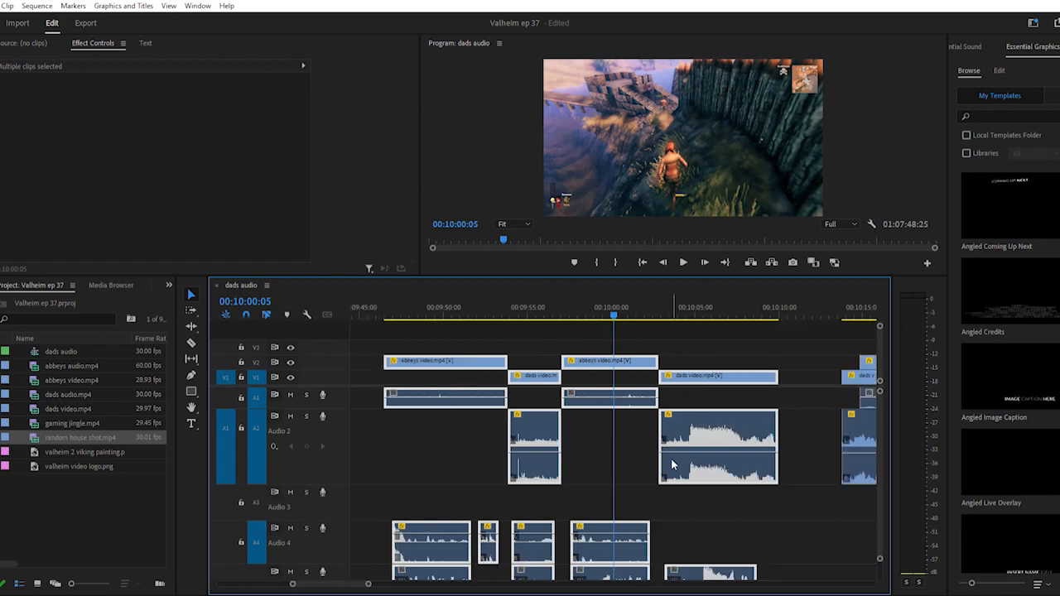
# Select the remaining dads clip after the gap and inspect its audio waveform
pyautogui.scroll(1, 762, 453)
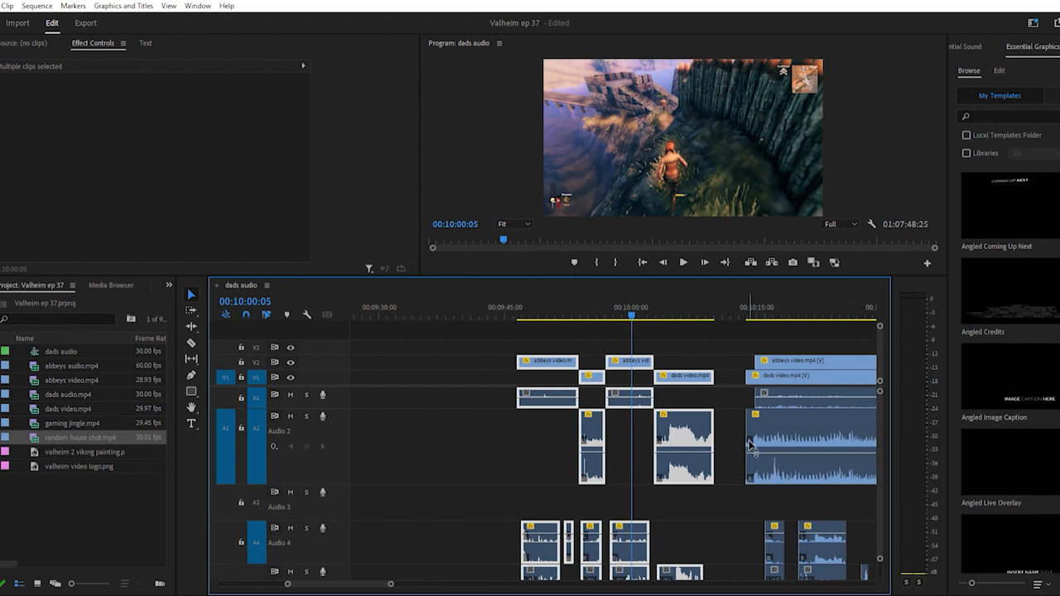
pyautogui.click(752, 442)
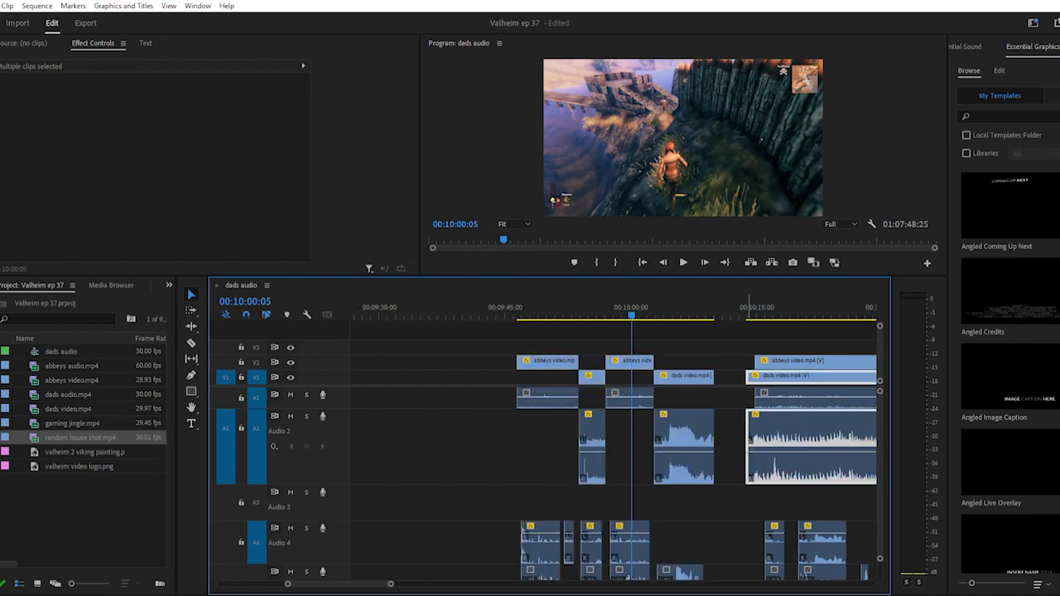
pyautogui.scroll(-6, 708, 464)
pyautogui.press('-')
pyautogui.press('-')
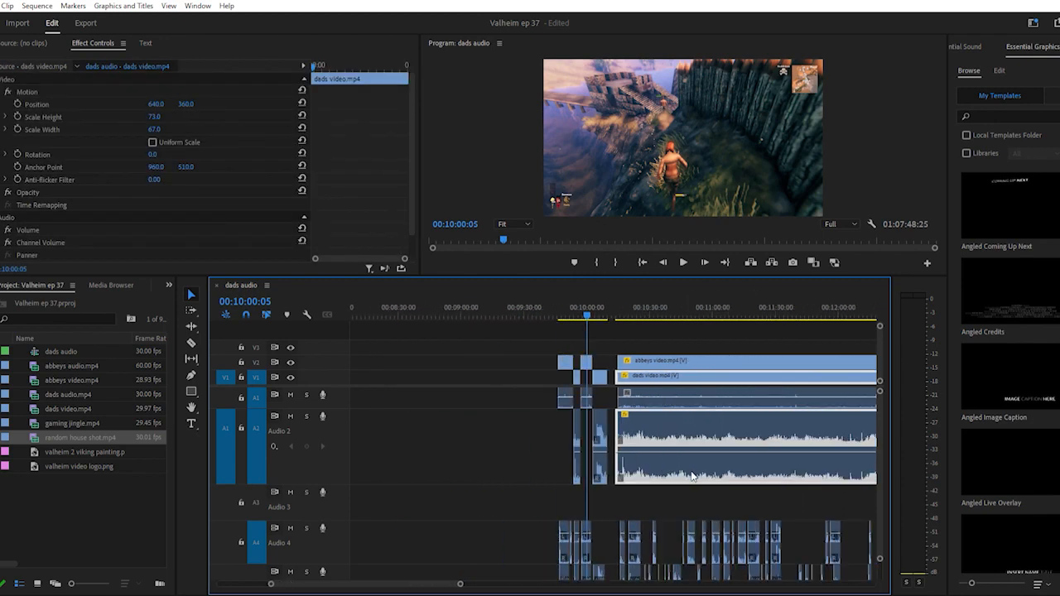
pyautogui.press('=')
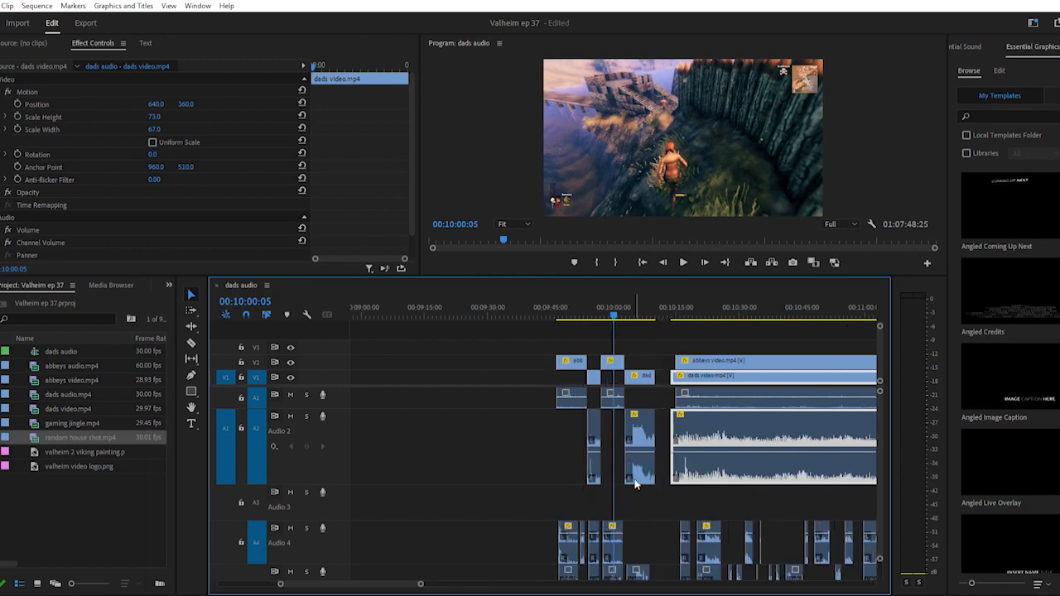
# Play the assembled section through to 00:10:10:10 and return the playhead to 00:09:45:22
pyautogui.click(554, 308)
pyautogui.press('space')
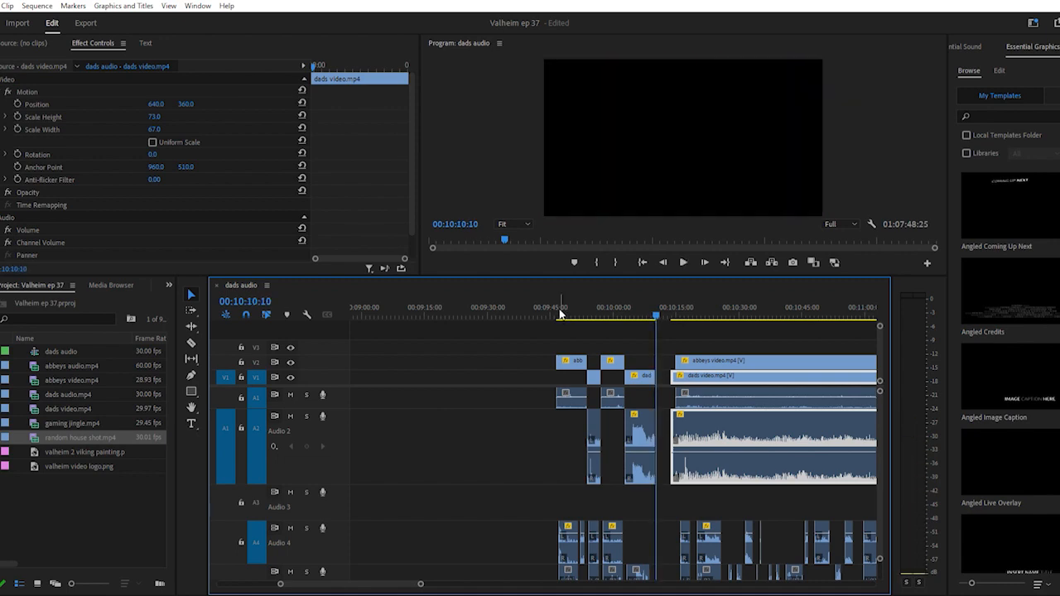
pyautogui.click(555, 307)
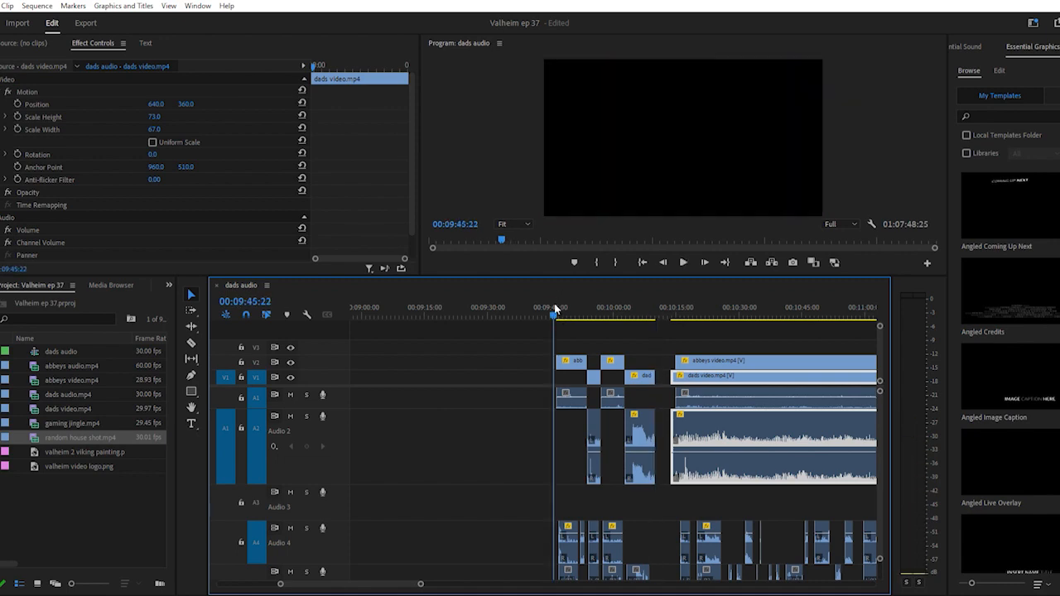
pyautogui.press('=')
pyautogui.press('=')
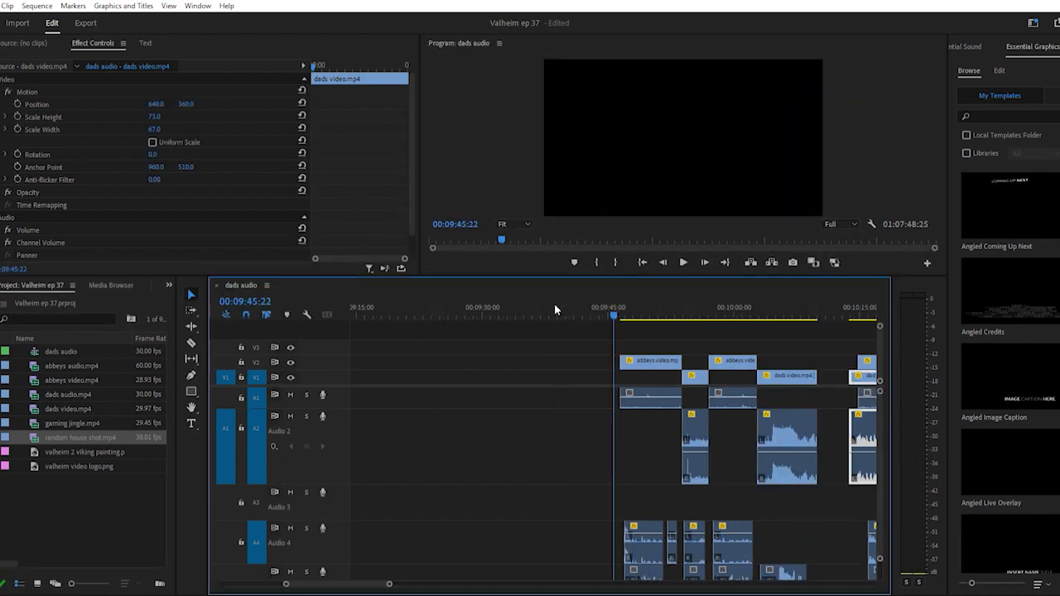
pyautogui.scroll(-1, 618, 406)
pyautogui.scroll(-2, 618, 408)
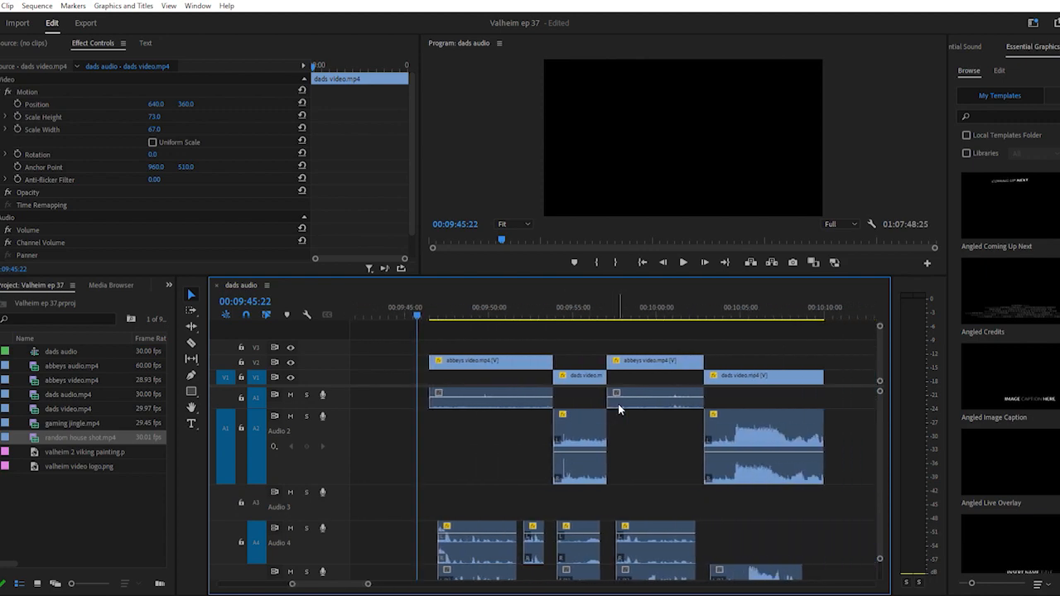
# Play the assembled section from 00:09:45:22 to 00:09:55:02
pyautogui.press('space')
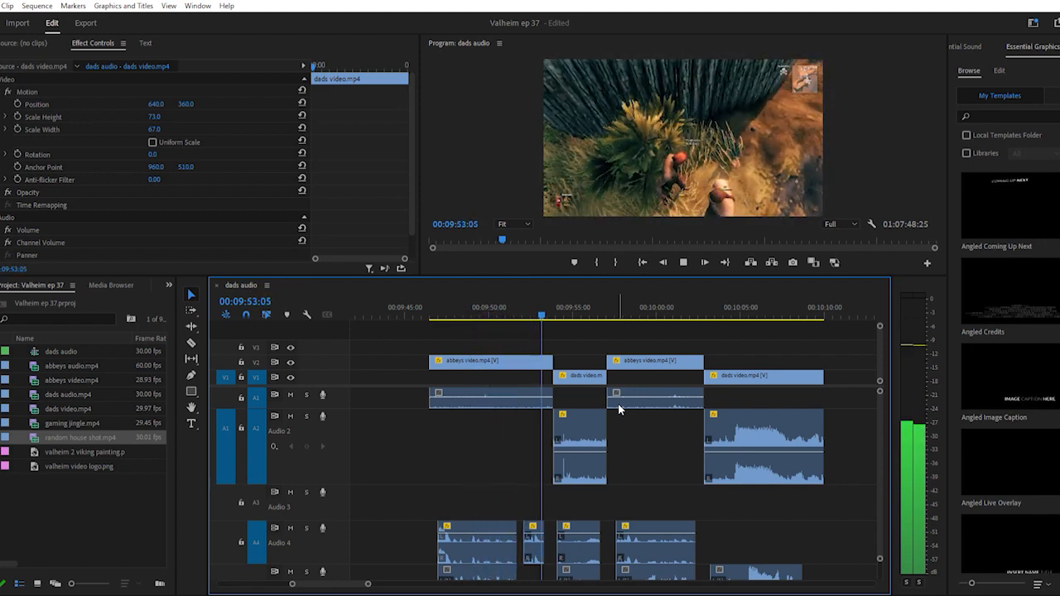
pyautogui.press('space')
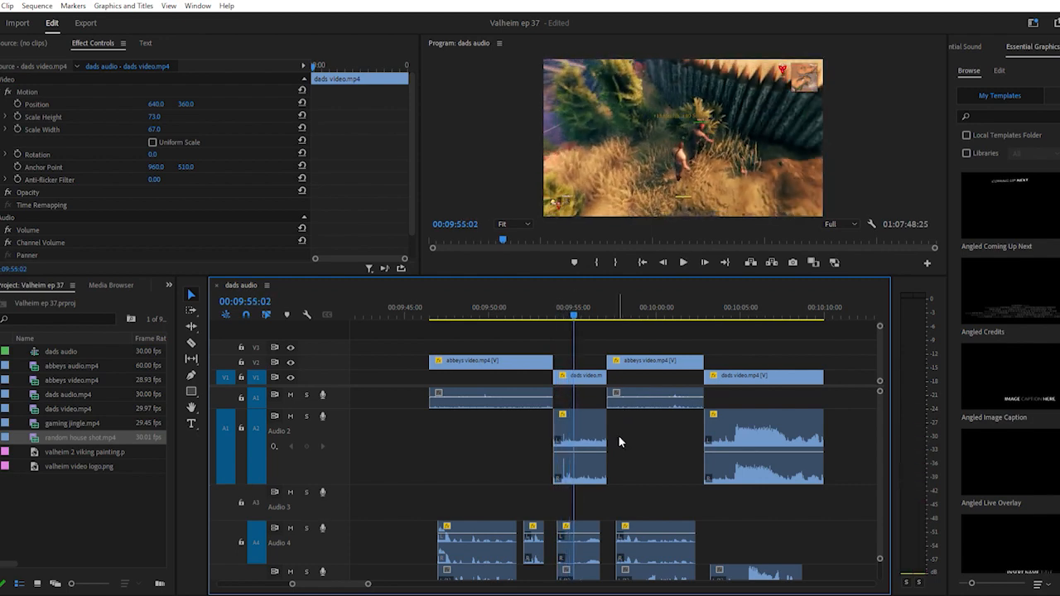
# Try to move the first abbeys clip and its Audio 4 voice clips earlier and extend the abbeys clip's end into the gap
pyautogui.moveTo(405, 333); pyautogui.dragTo(543, 547)
pyautogui.moveTo(515, 356); pyautogui.dragTo(492, 359)
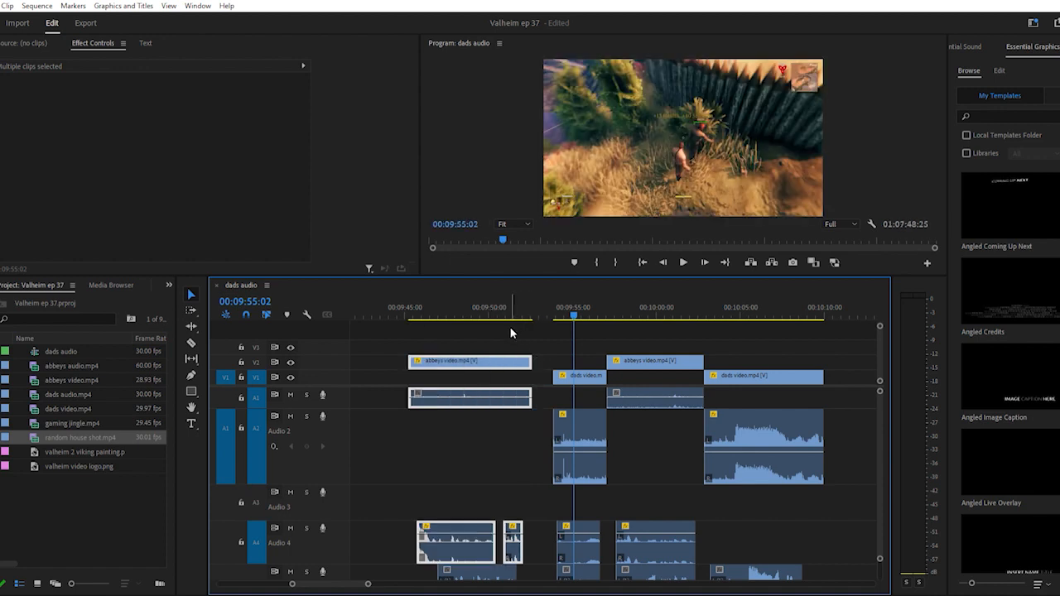
pyautogui.click(517, 348)
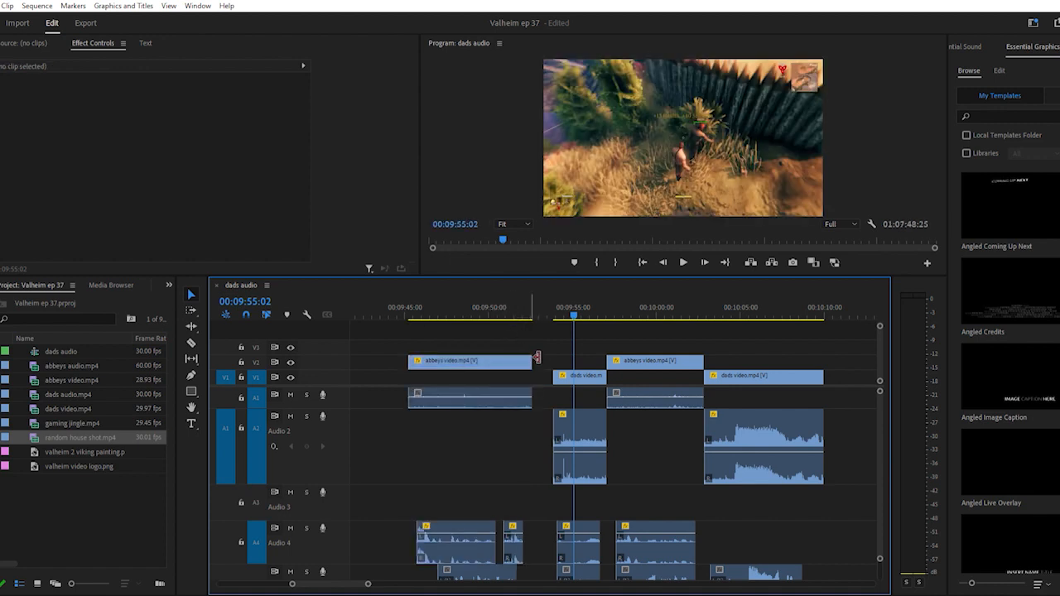
pyautogui.moveTo(540, 356); pyautogui.dragTo(539, 356)
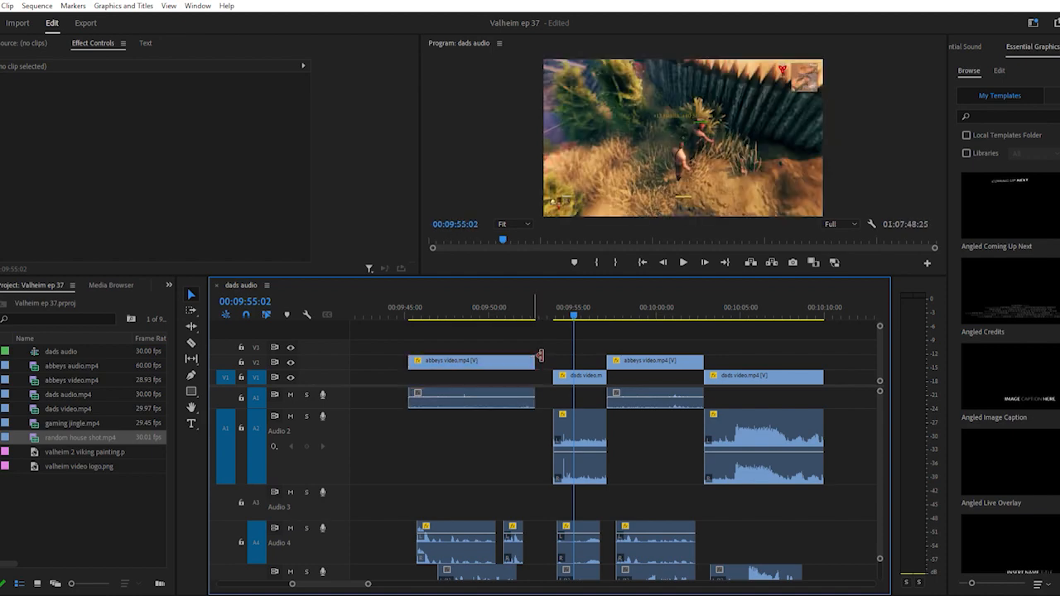
# Play the start of the shifted abbeys clip, stop at 00:09:48:04, and undo its trim and move
pyautogui.click(406, 307)
pyautogui.press('space')
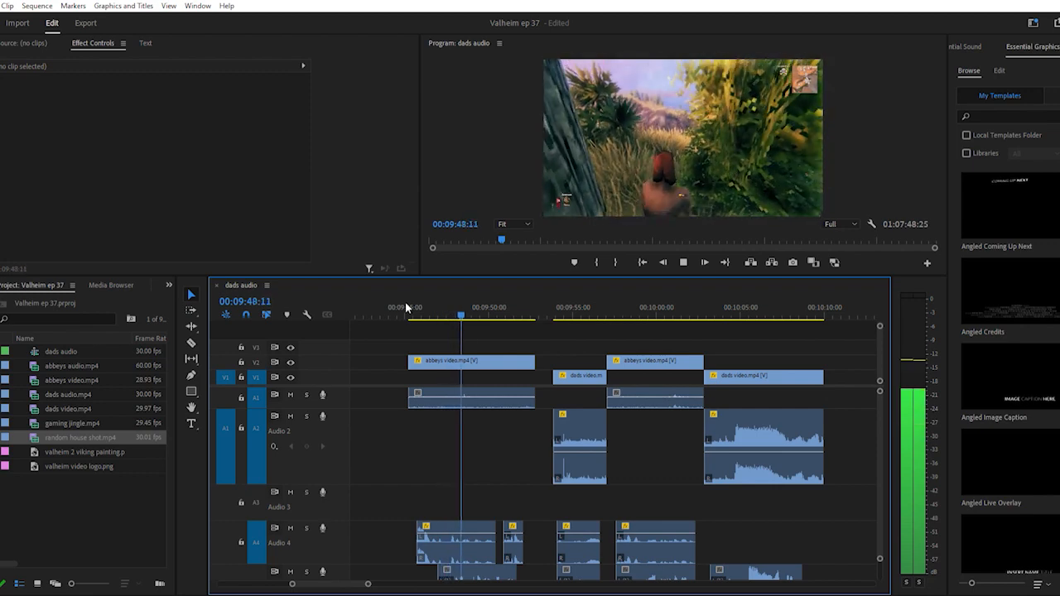
pyautogui.click(405, 304)
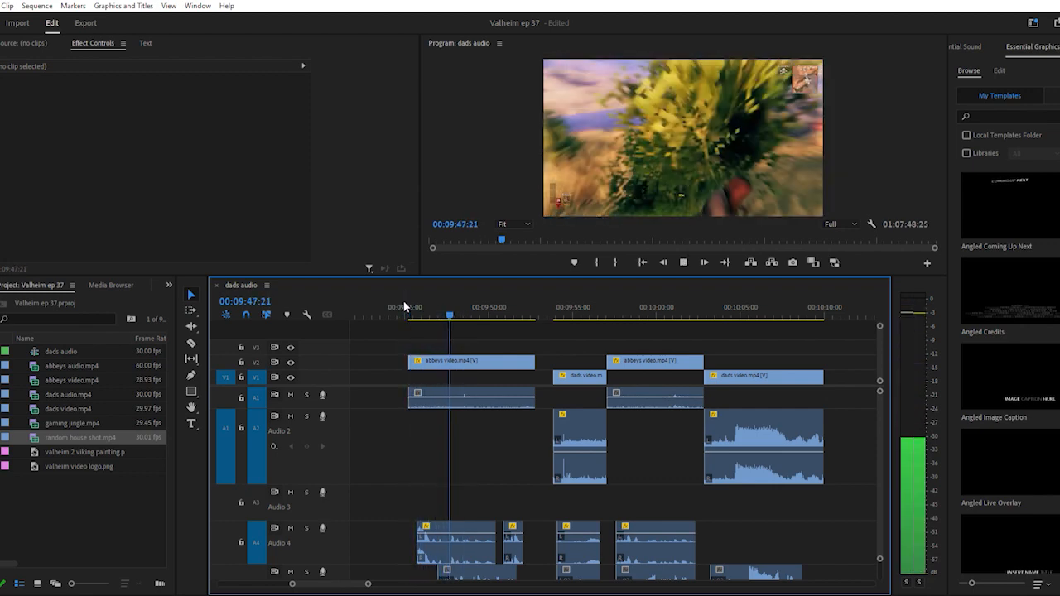
pyautogui.press('space')
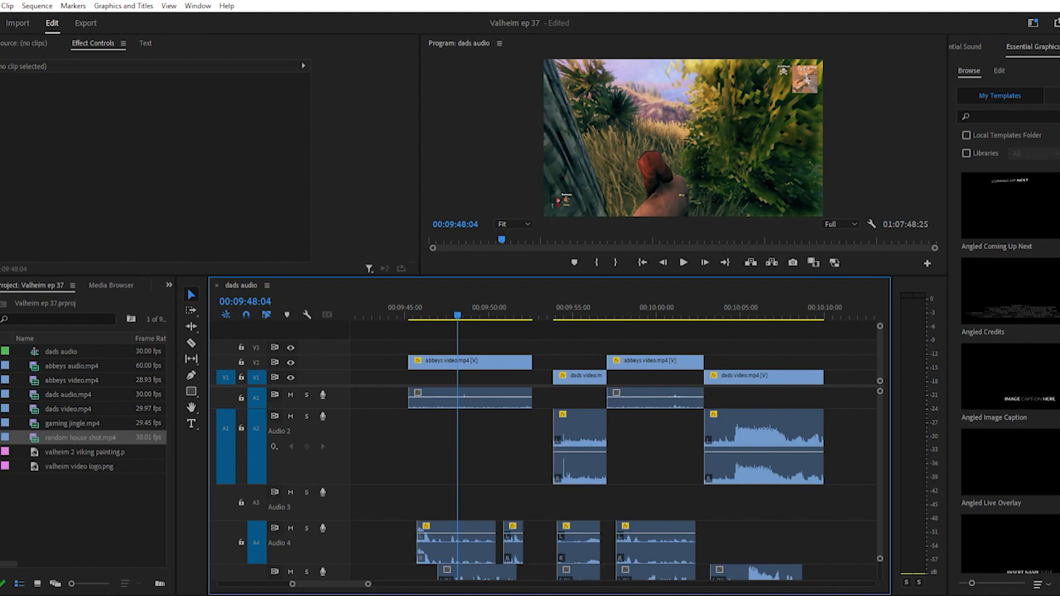
pyautogui.hotkey('ctrl', 'z')
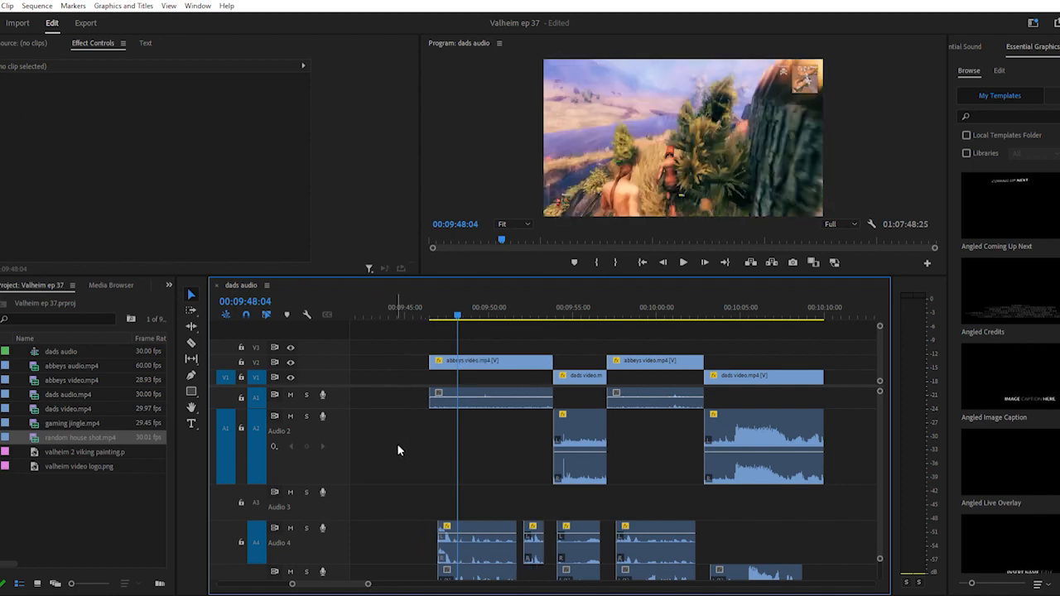
# Reduce the Audio 2 track's height and move the first abbeys clip with its Audio 4 and Audio 5 voice clips earlier, starting at about 00:09:45:06
pyautogui.moveTo(333, 486); pyautogui.dragTo(336, 434)
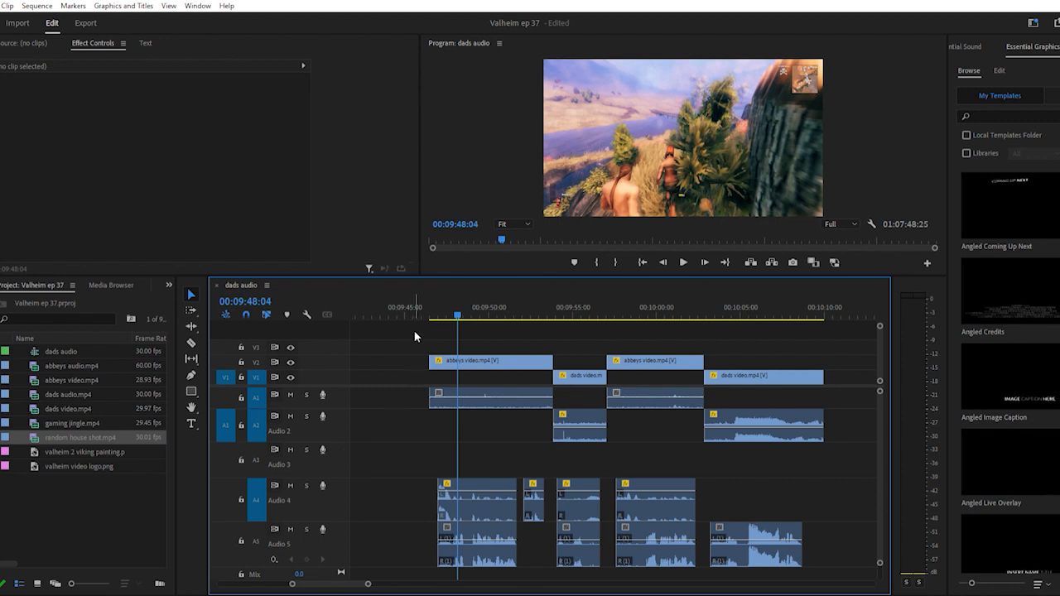
pyautogui.moveTo(415, 337); pyautogui.dragTo(549, 561)
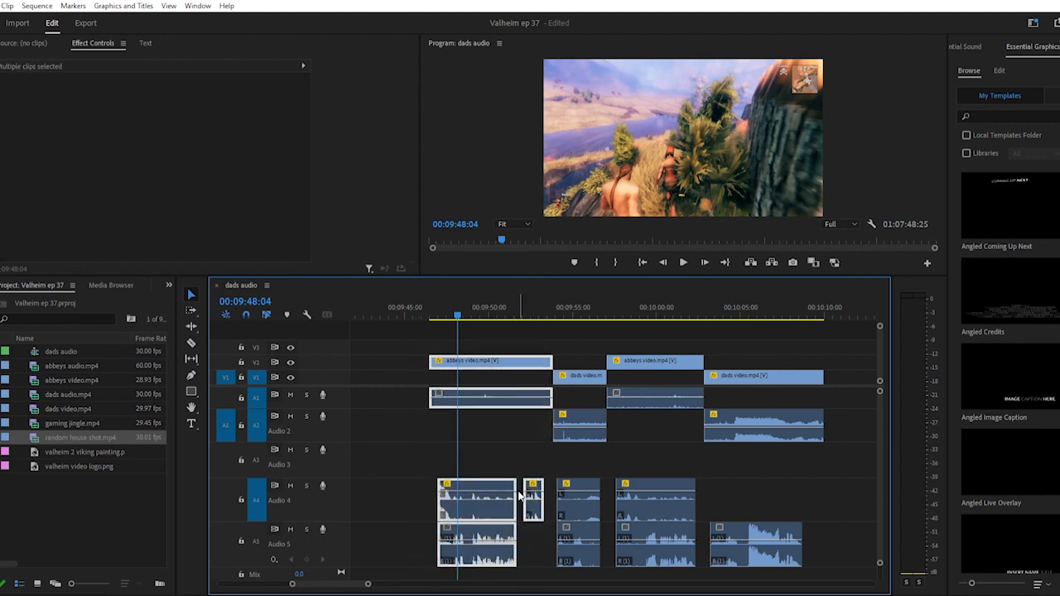
pyautogui.moveTo(506, 354); pyautogui.dragTo(488, 358)
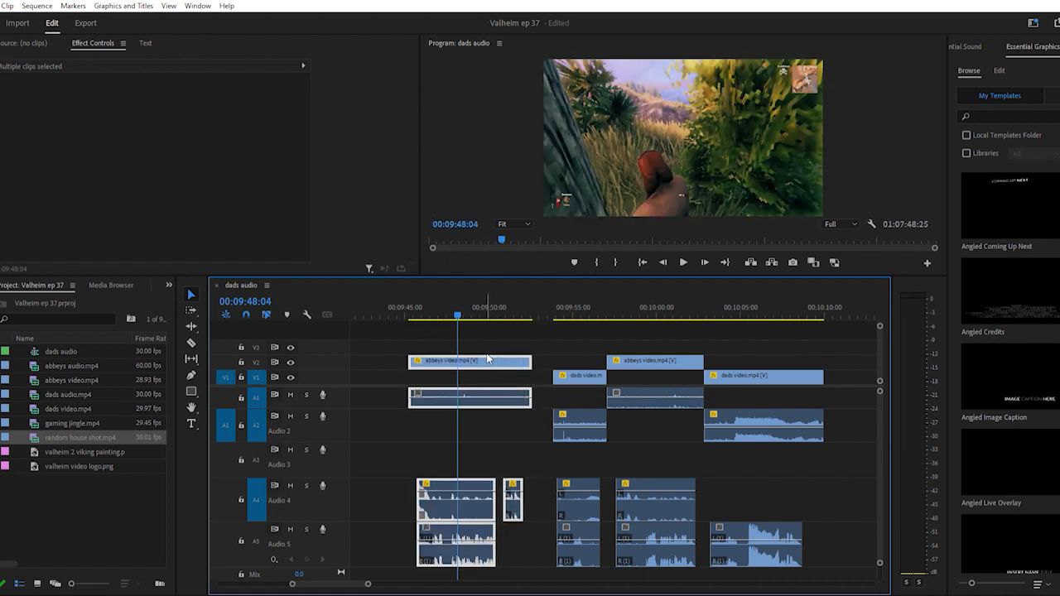
pyautogui.click(496, 333)
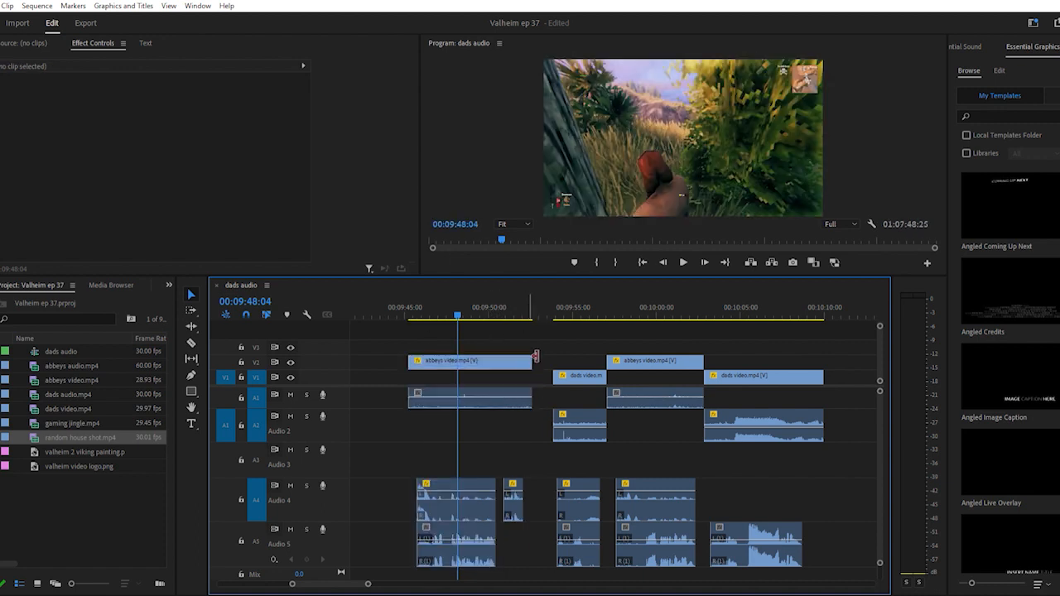
# Extend the first abbeys clip's end and the first dads clip's start into the gap, and play the section to 00:09:55:22
pyautogui.moveTo(536, 355); pyautogui.dragTo(542, 356)
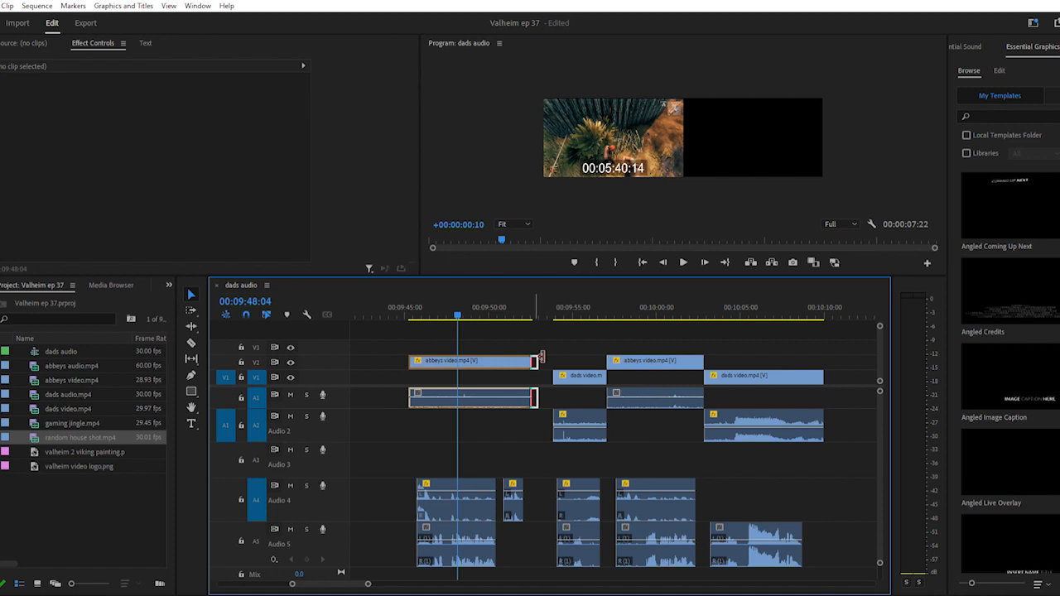
pyautogui.moveTo(542, 357); pyautogui.dragTo(560, 374)
pyautogui.click(407, 309)
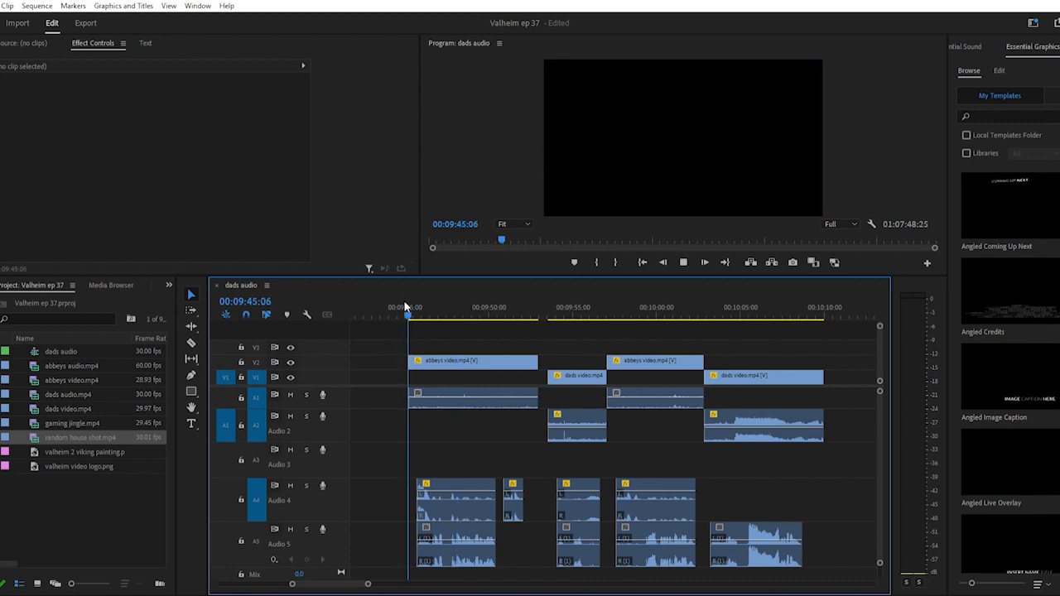
pyautogui.press('space')
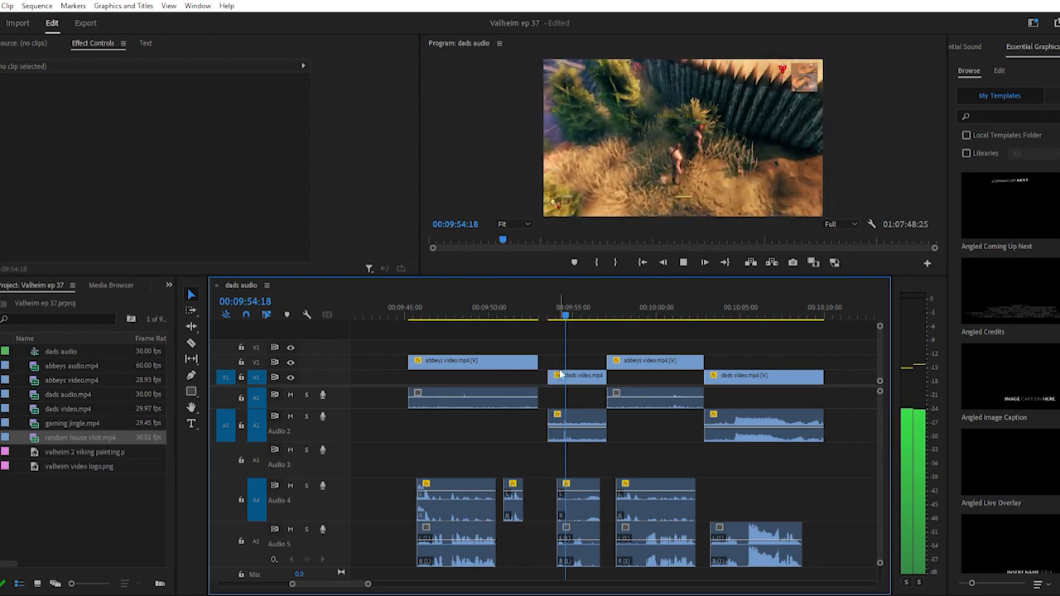
pyautogui.press('space')
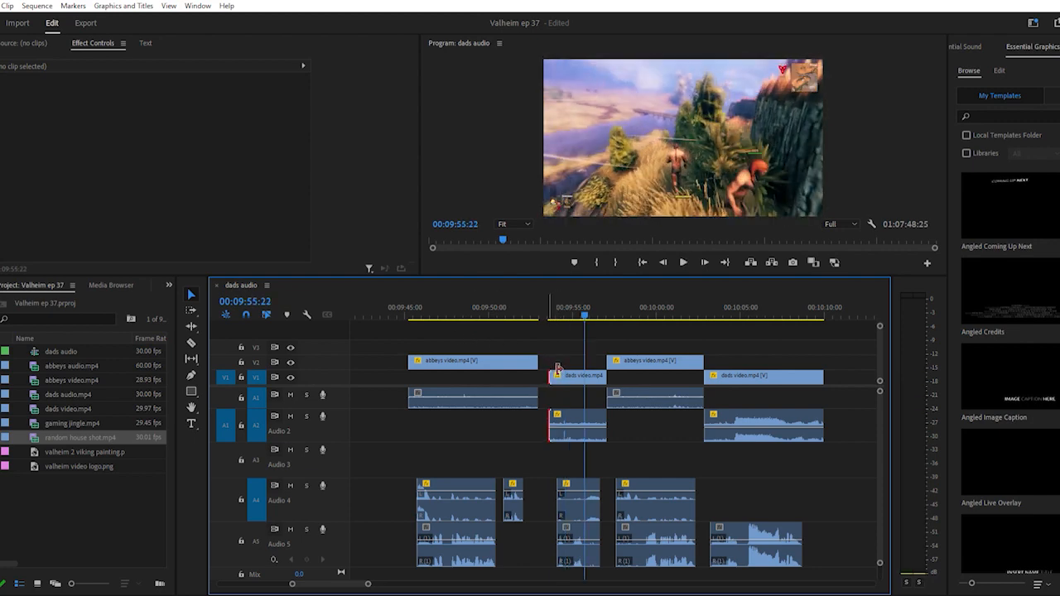
# Extend the first dads clip's start a little earlier and play from 00:09:52:29 to 00:09:58:20
pyautogui.moveTo(557, 369); pyautogui.dragTo(555, 366)
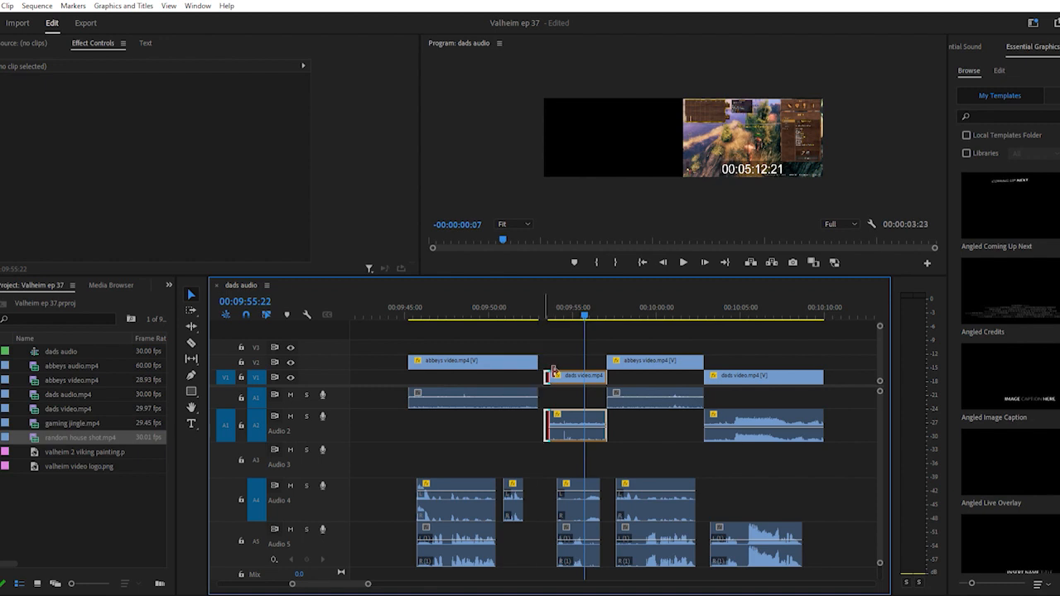
pyautogui.moveTo(553, 372); pyautogui.dragTo(551, 357)
pyautogui.click(540, 309)
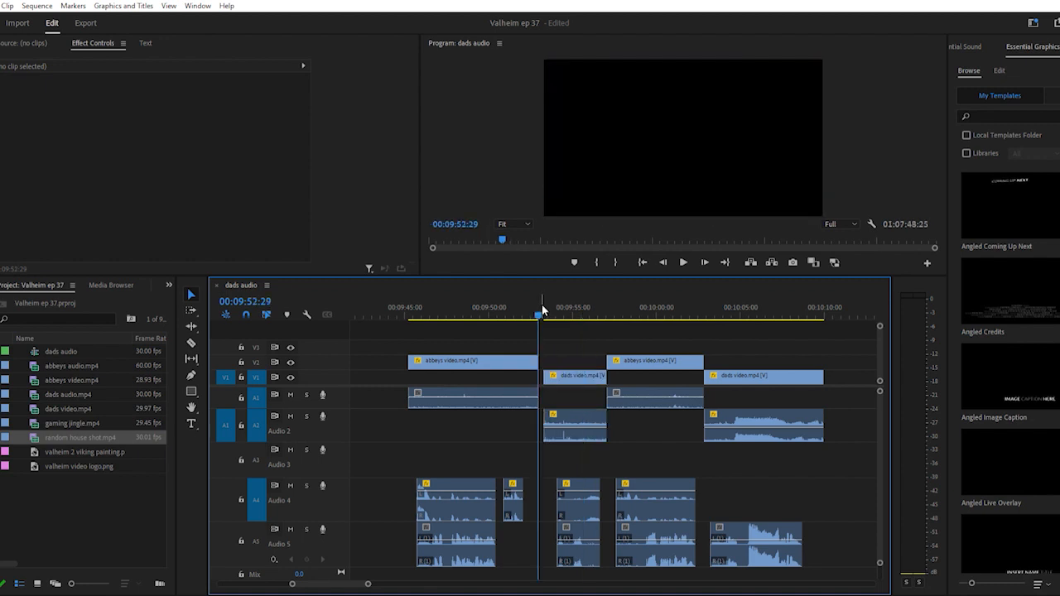
pyautogui.press('space')
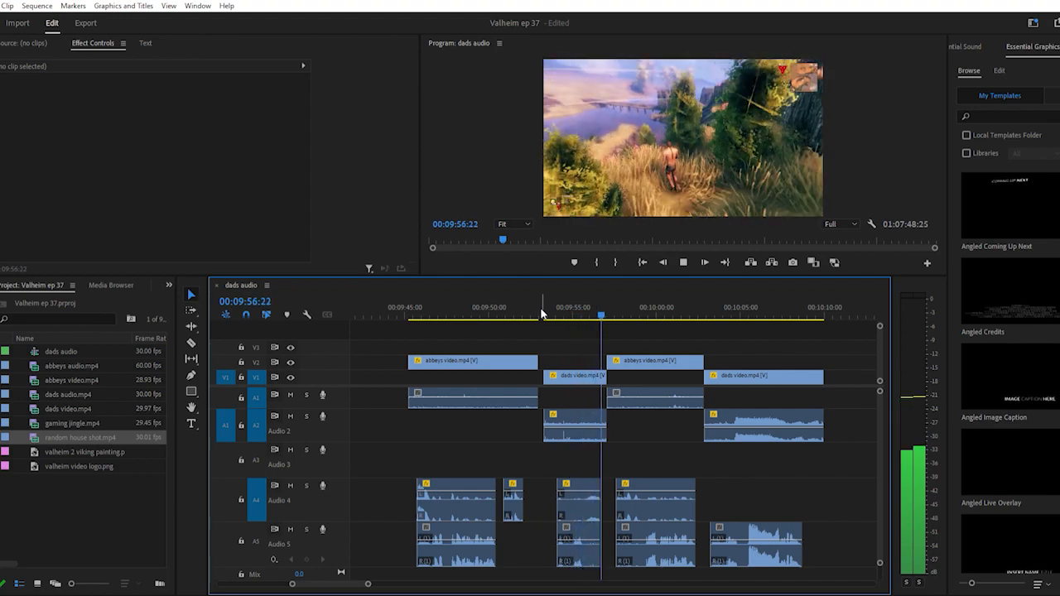
pyautogui.press('space')
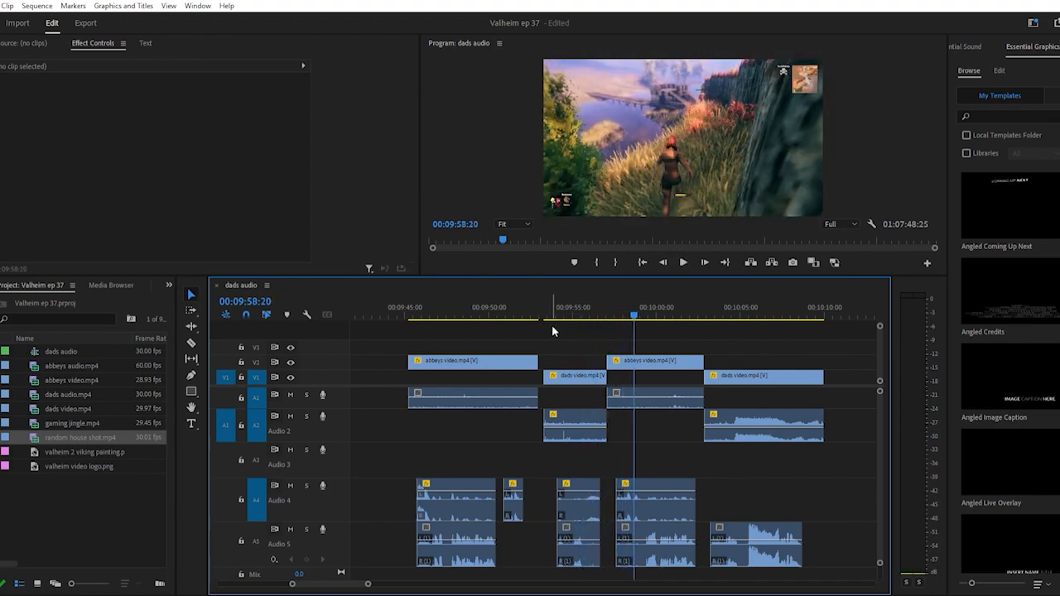
# Move the first dads clip with its voice audio against the first abbeys clip and extend the second abbeys clip's start to meet it
pyautogui.moveTo(559, 340); pyautogui.dragTo(590, 540)
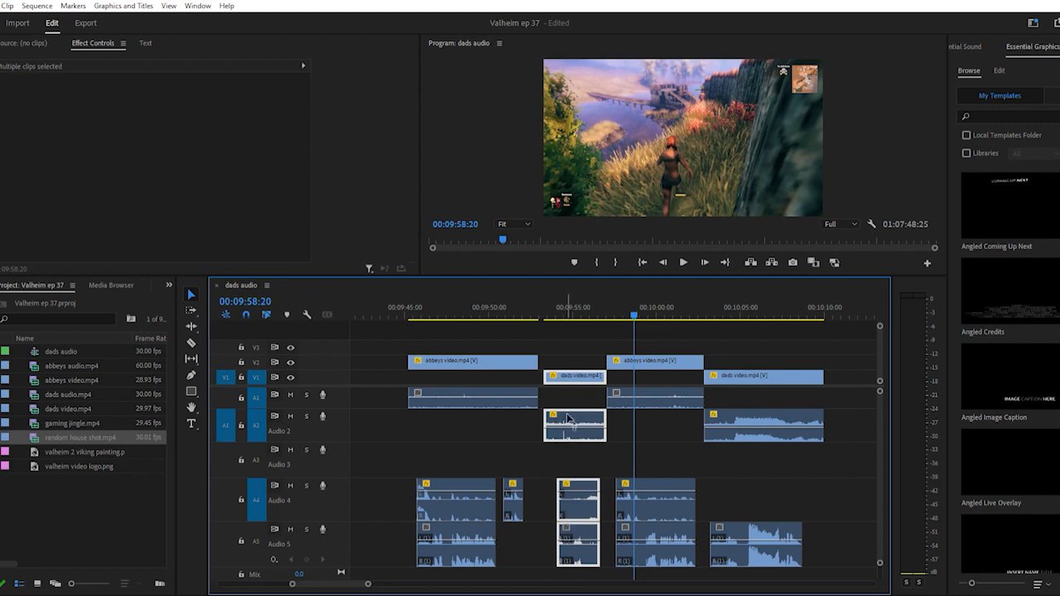
pyautogui.moveTo(570, 372); pyautogui.dragTo(613, 354)
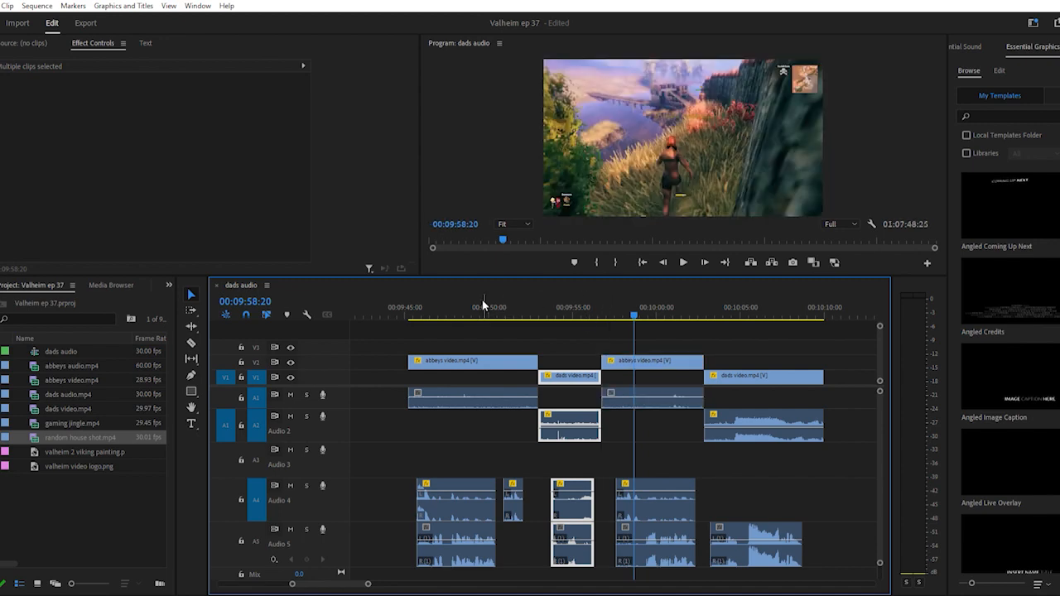
# Play the joined clips and replay the cut into the second abbeys clip, stopping at 00:10:00:00
pyautogui.press('space')
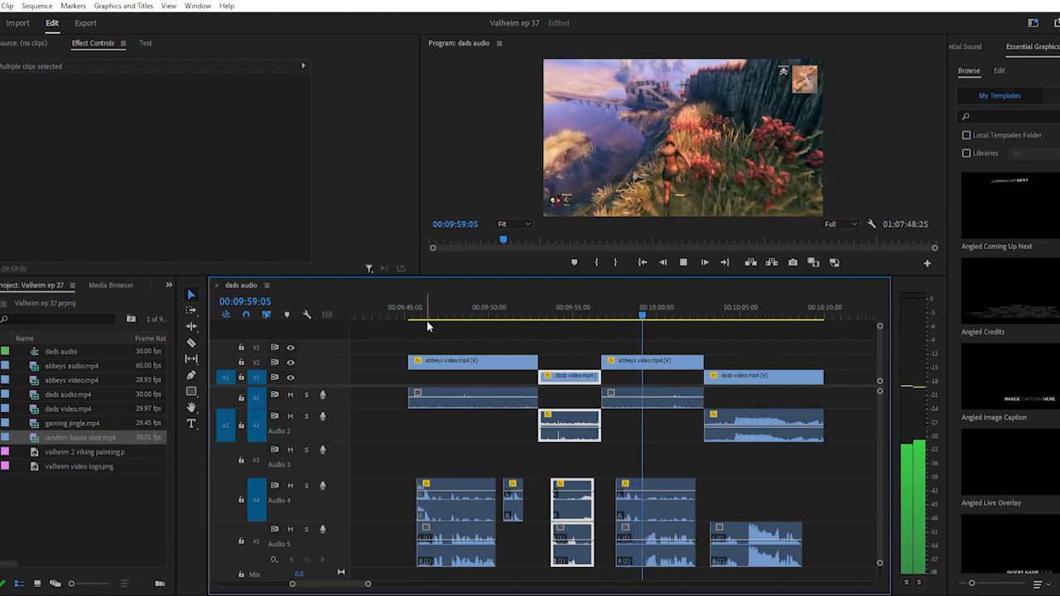
pyautogui.press('space')
pyautogui.click(592, 307)
pyautogui.press('space')
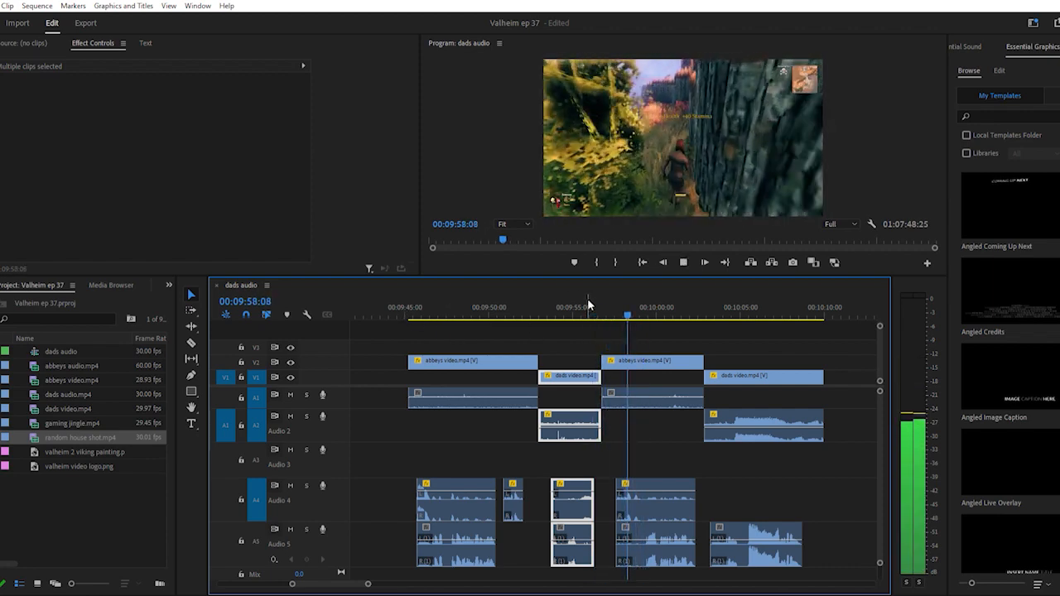
pyautogui.press('space')
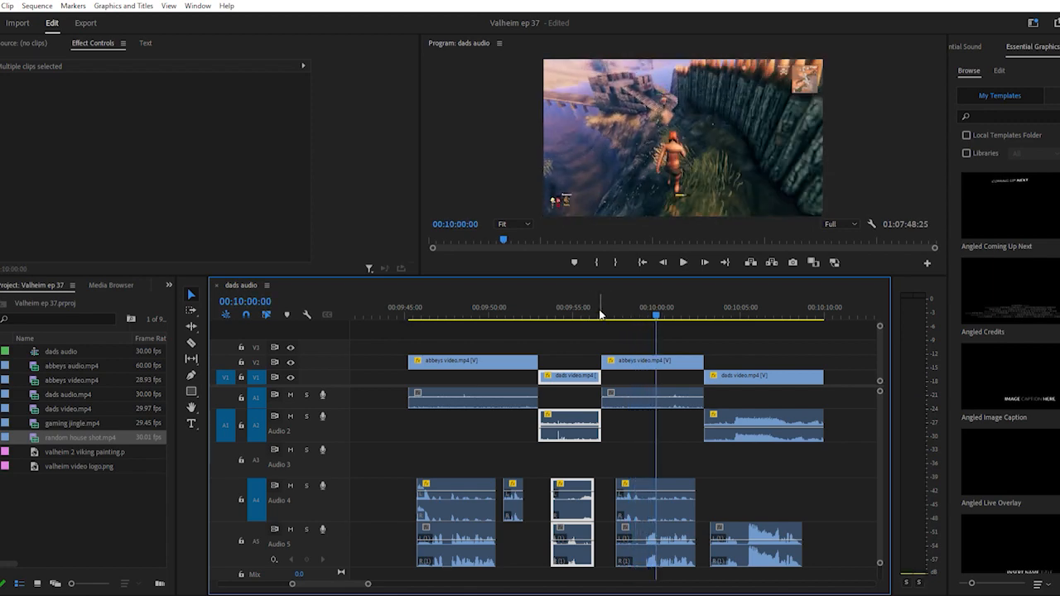
# Move the first abbeys and dads clips with their voice audio earlier and extend the second abbeys clip's start into the gap
pyautogui.moveTo(392, 328); pyautogui.dragTo(585, 557)
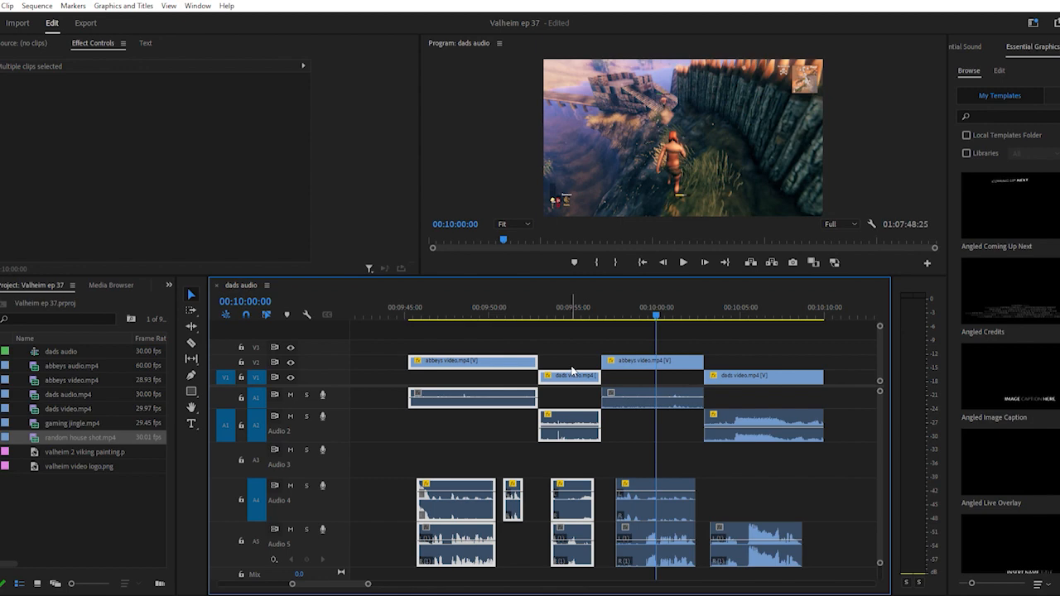
pyautogui.moveTo(572, 370); pyautogui.dragTo(545, 370)
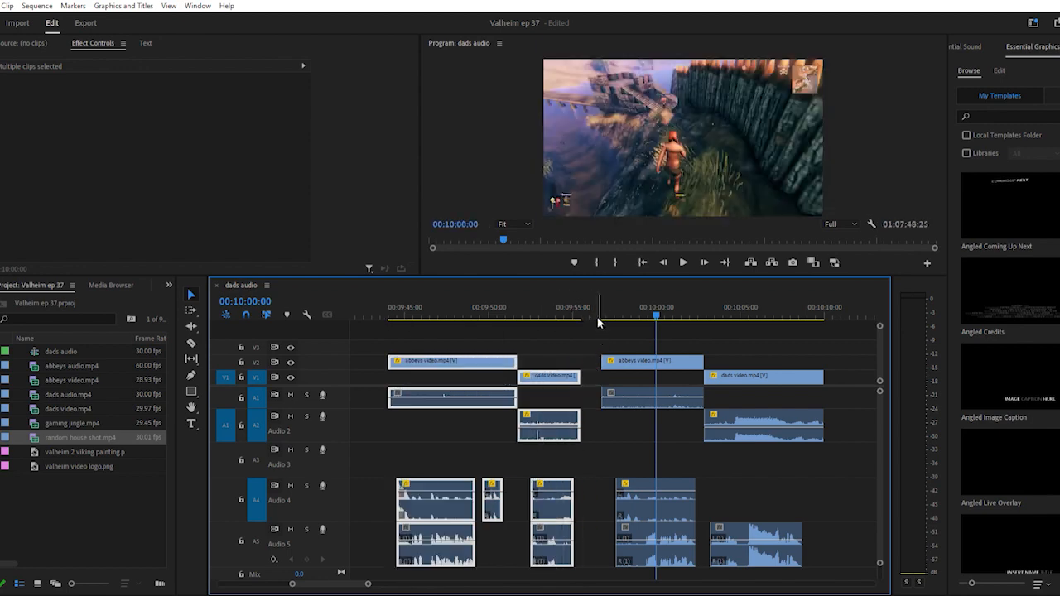
pyautogui.click(599, 308)
pyautogui.press('space')
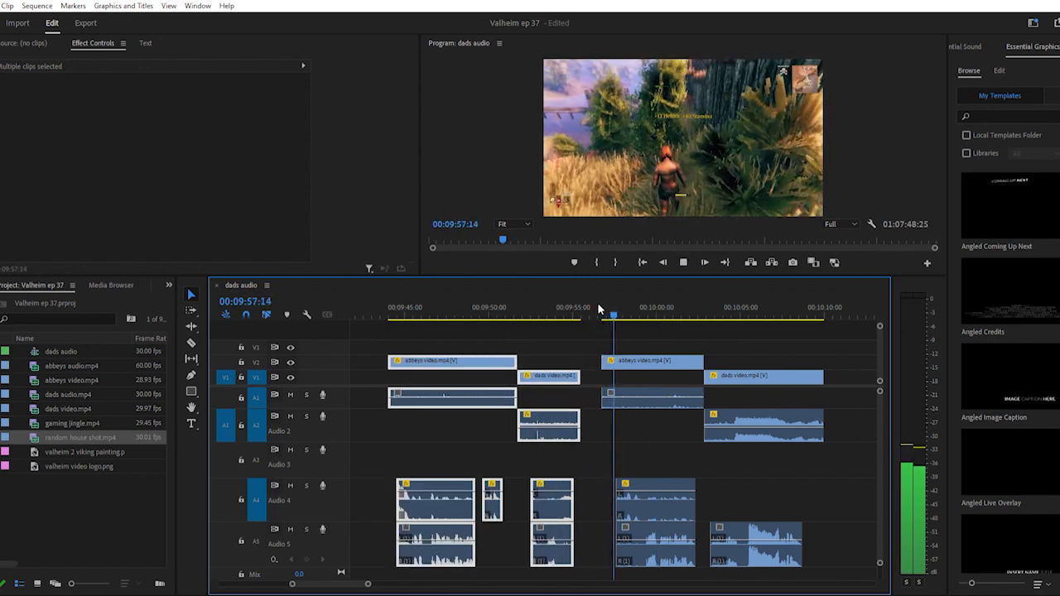
pyautogui.press('space')
pyautogui.moveTo(613, 354); pyautogui.dragTo(604, 354)
# Play the extended second abbeys clip from 00:09:55:29 to 00:10:04:01
pyautogui.click(588, 306)
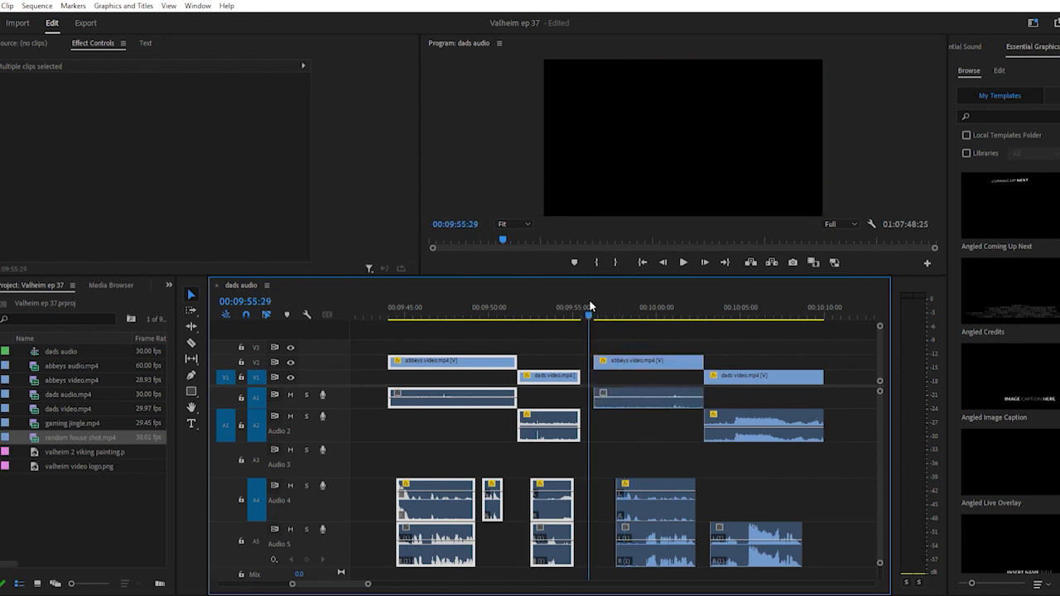
pyautogui.press('space')
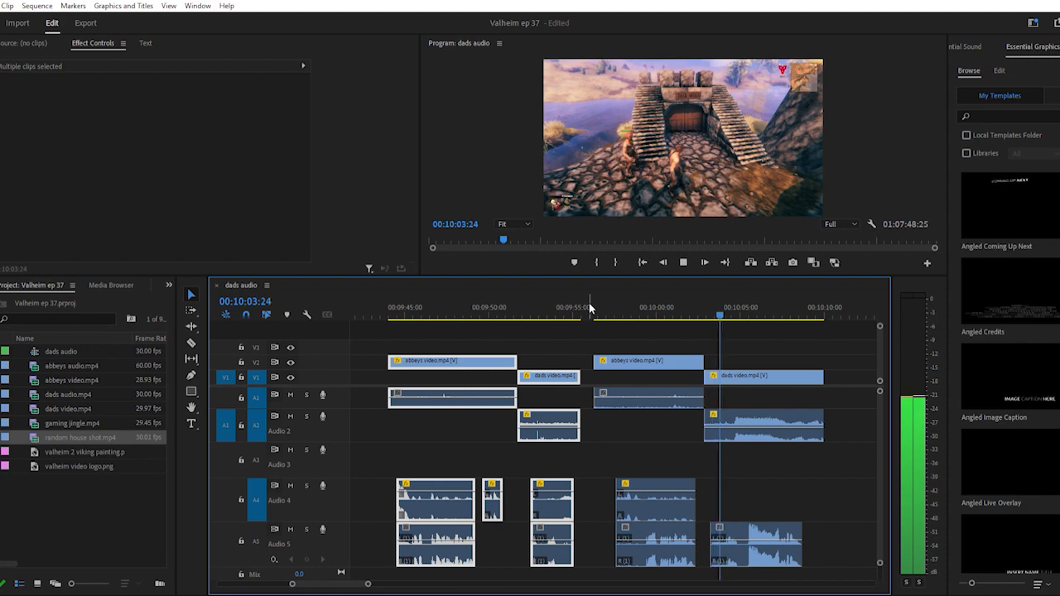
pyautogui.press('space')
# Extend the last dads clip's start and close the gaps before it and the second abbeys clip, moving both with their voice audio
pyautogui.moveTo(600, 336); pyautogui.dragTo(689, 534)
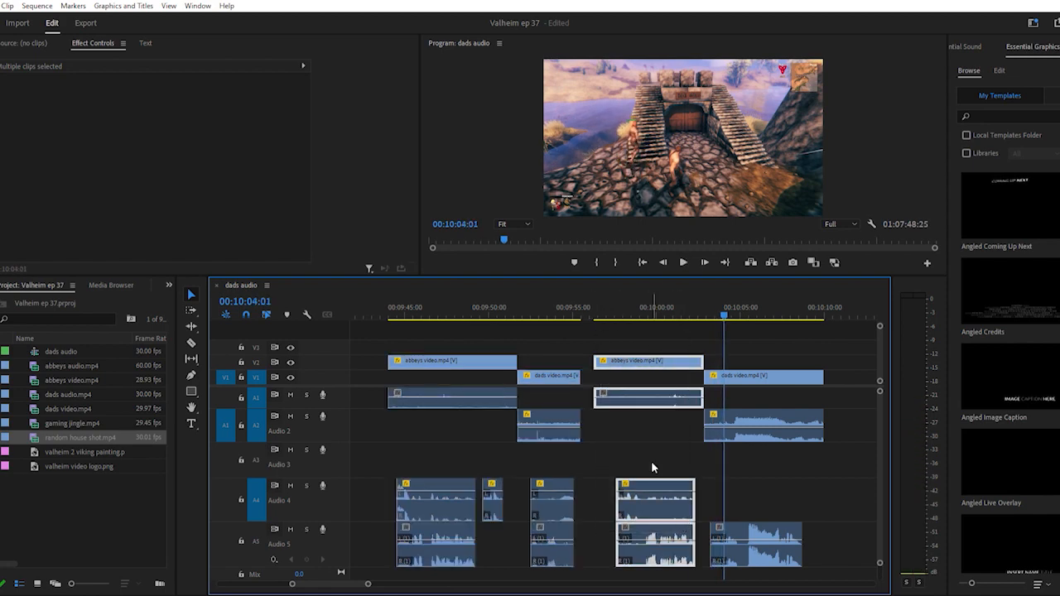
pyautogui.moveTo(638, 355); pyautogui.dragTo(632, 358)
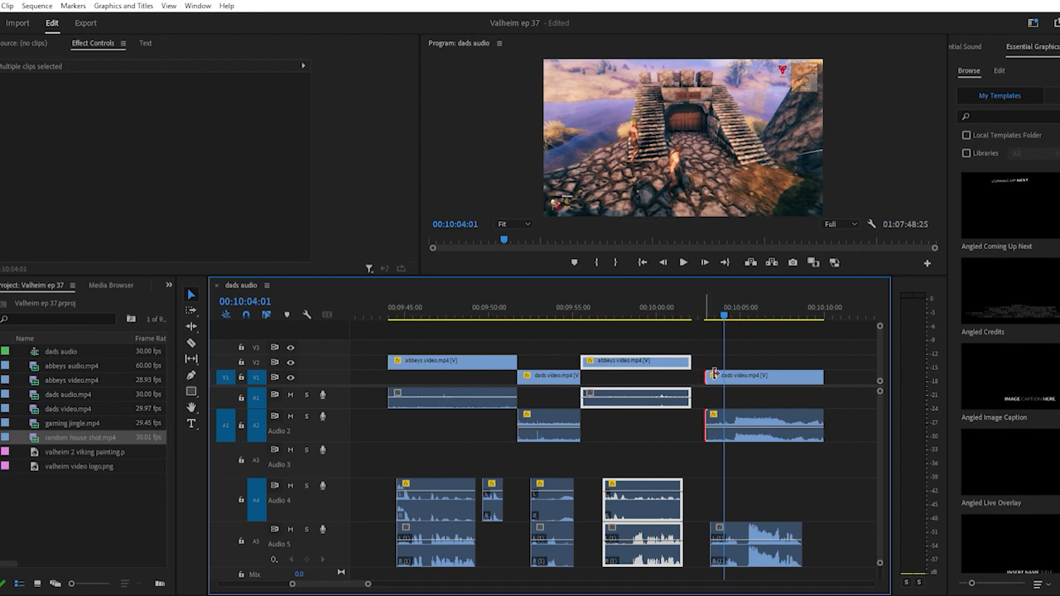
pyautogui.moveTo(715, 375); pyautogui.dragTo(797, 567)
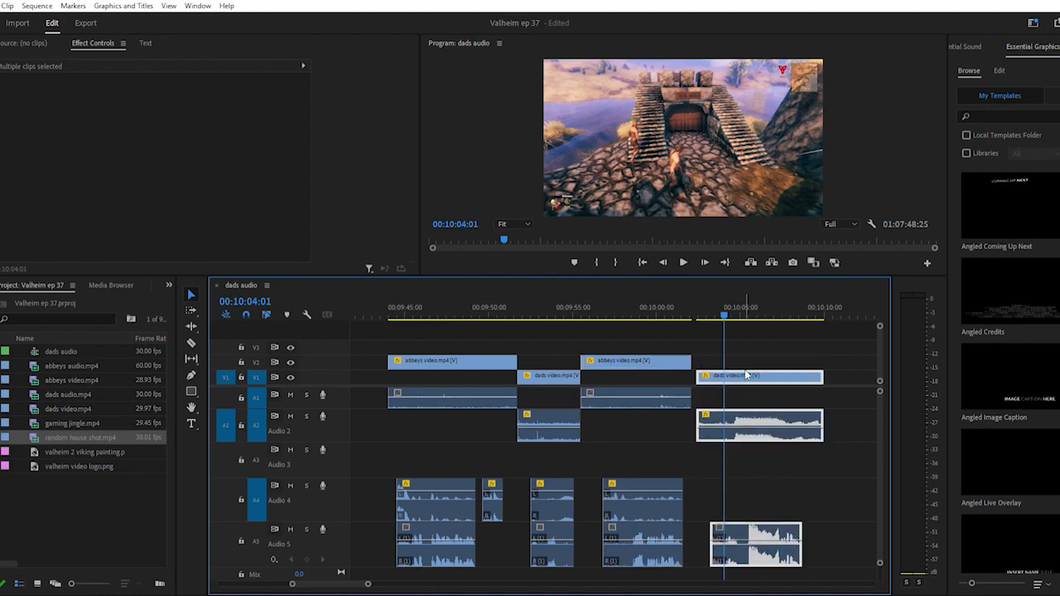
pyautogui.moveTo(743, 371); pyautogui.dragTo(740, 369)
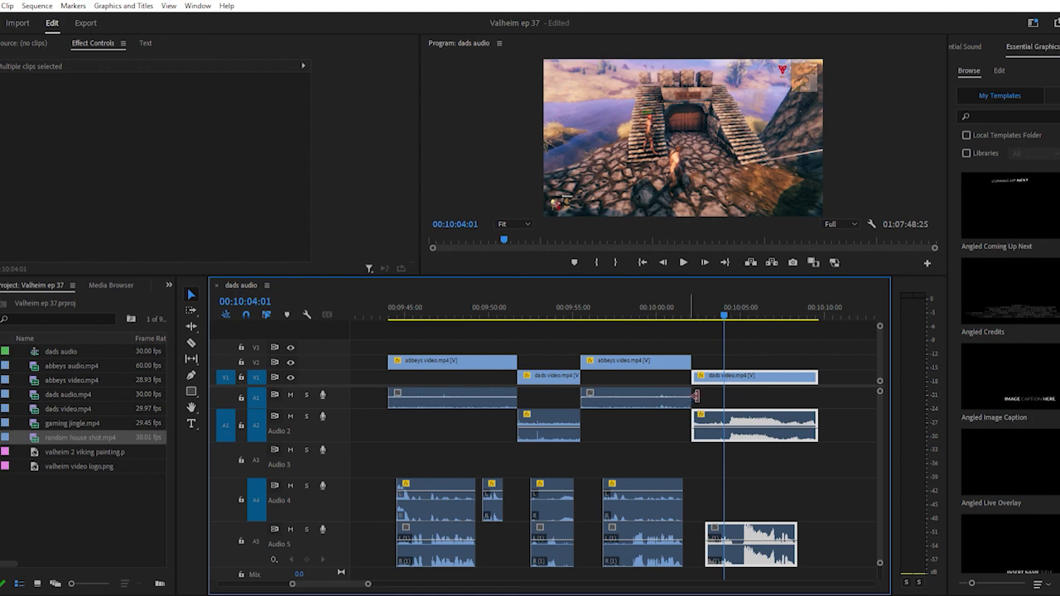
# Play the joined abbeys and dads clips from 00:09:43:20 through the end of the last dads clip
pyautogui.click(385, 309)
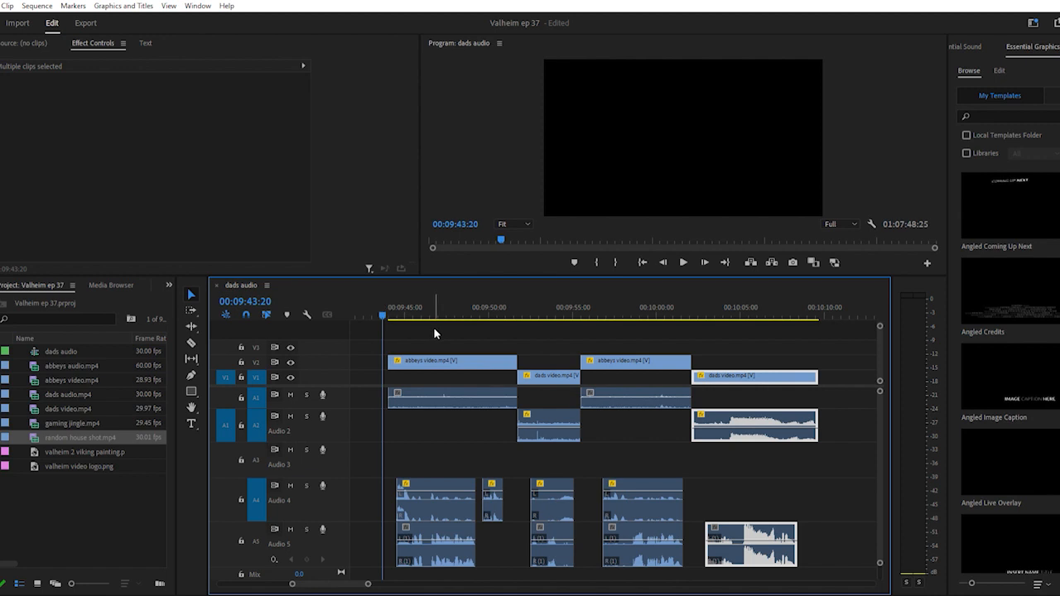
pyautogui.press('space')
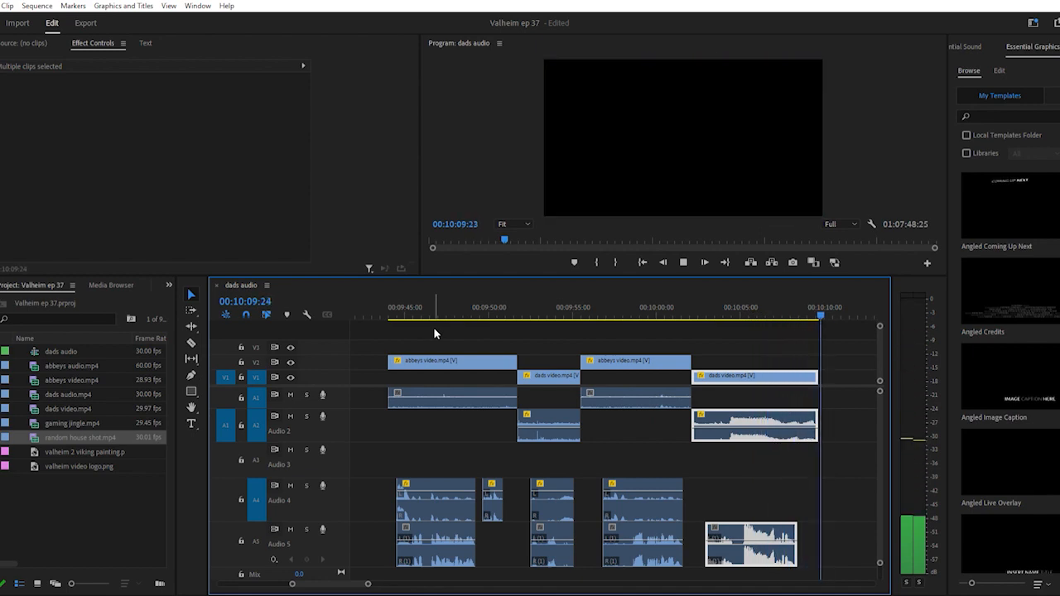
pyautogui.press('space')
# Survey the uncut abbeys and dads footage and its voice audio following the joined clips, up to about 00:14:30:00
pyautogui.press('-')
pyautogui.press('-')
pyautogui.press('-')
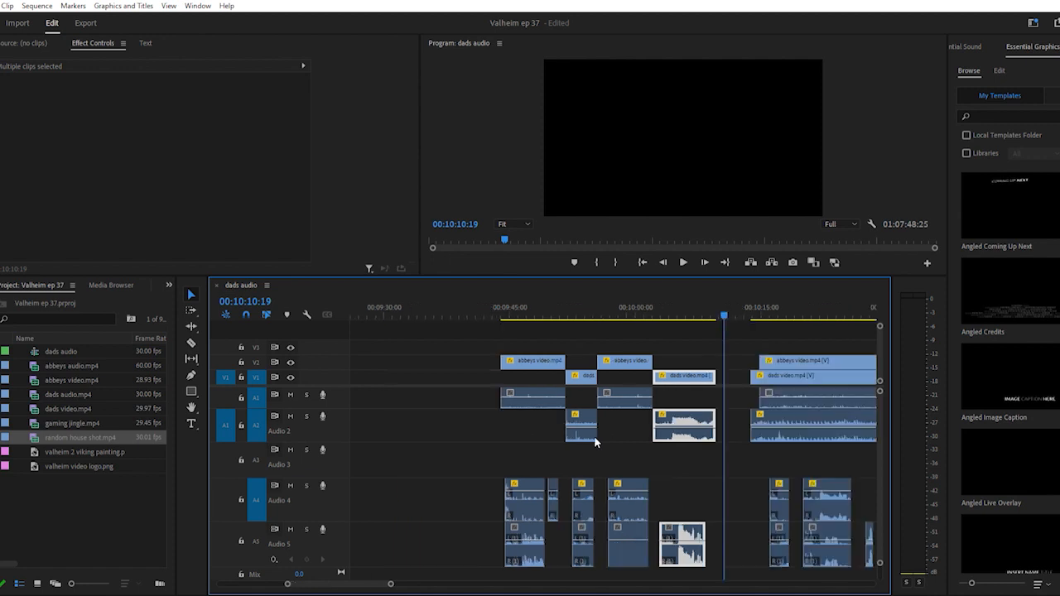
pyautogui.scroll(-1, 596, 441)
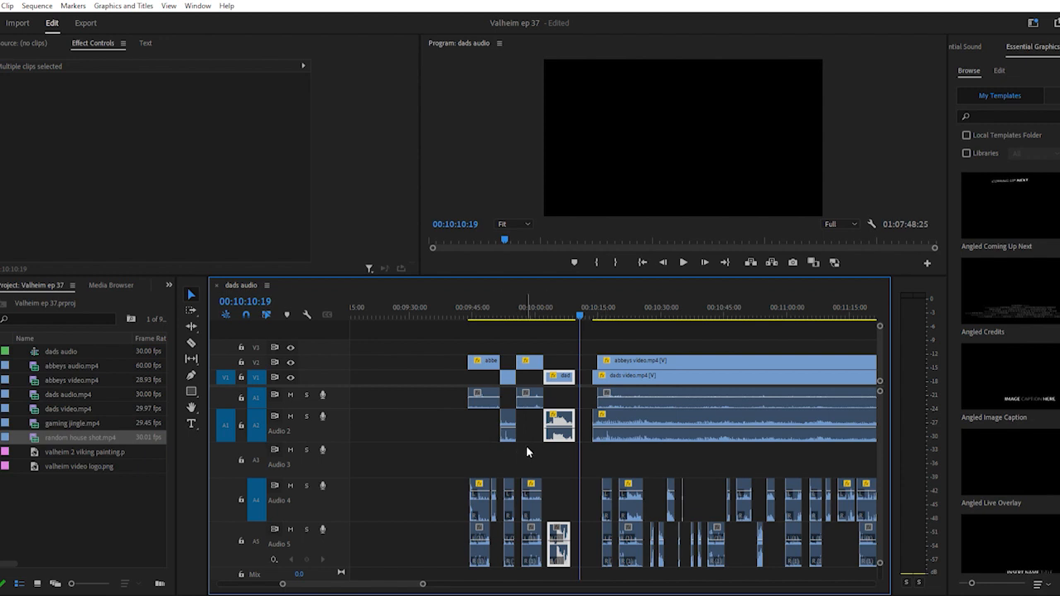
pyautogui.scroll(-1, 597, 453)
pyautogui.scroll(-4, 599, 454)
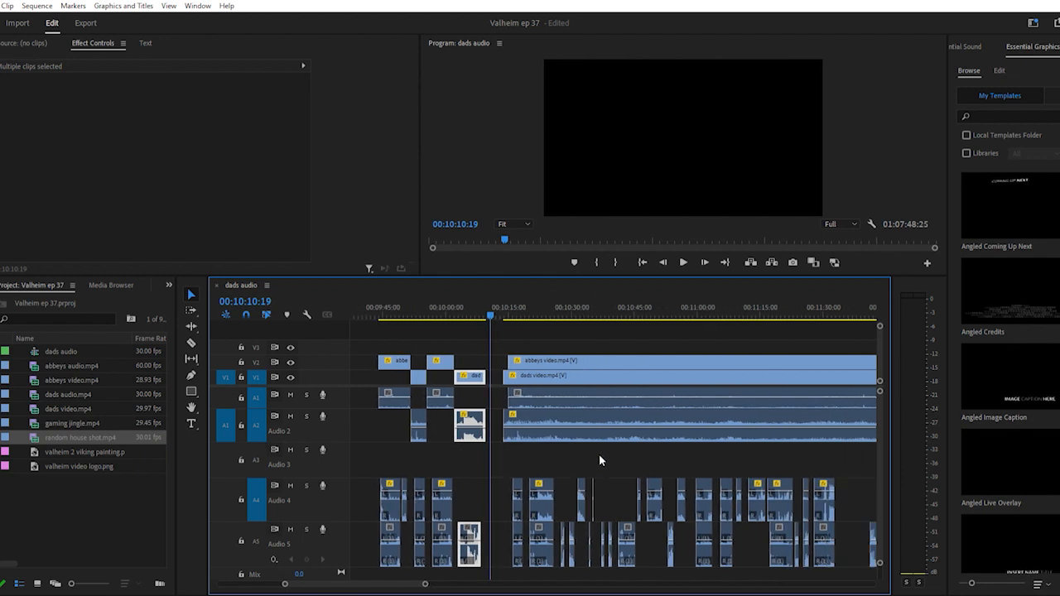
pyautogui.scroll(-9, 474, 490)
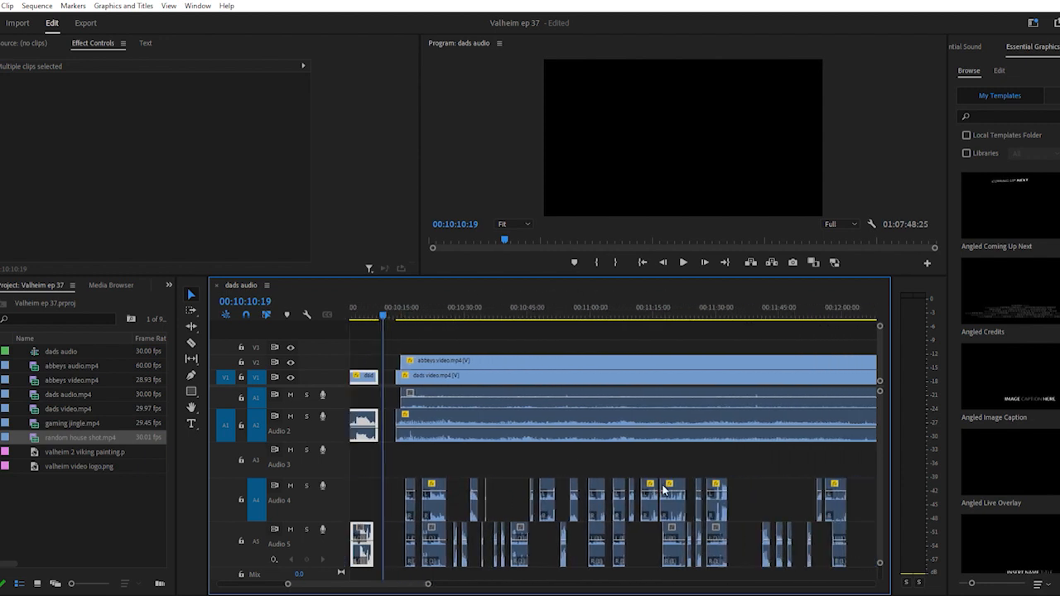
pyautogui.scroll(-10, 661, 492)
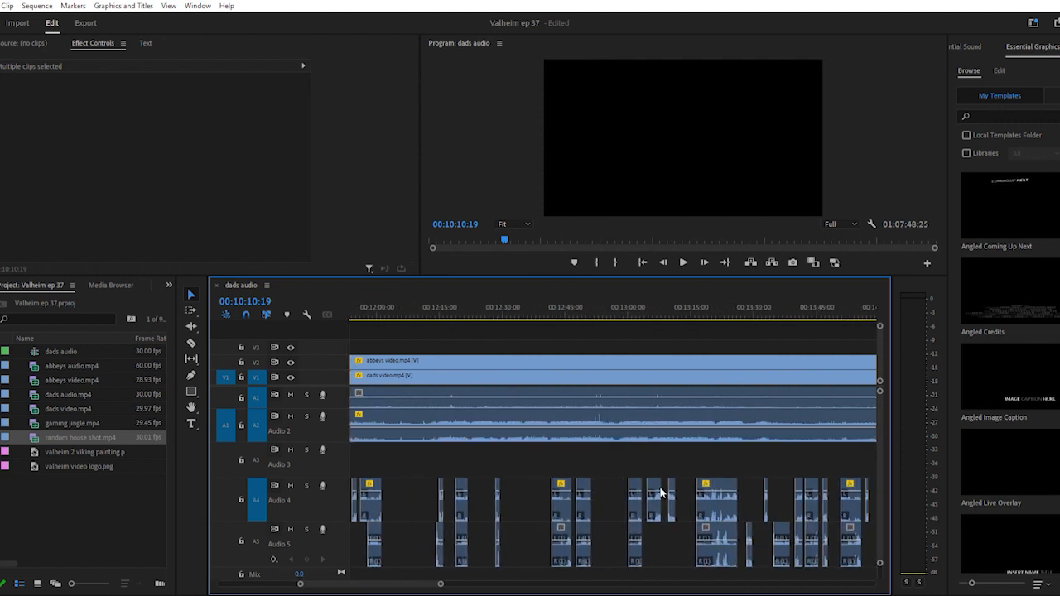
pyautogui.scroll(6, 660, 499)
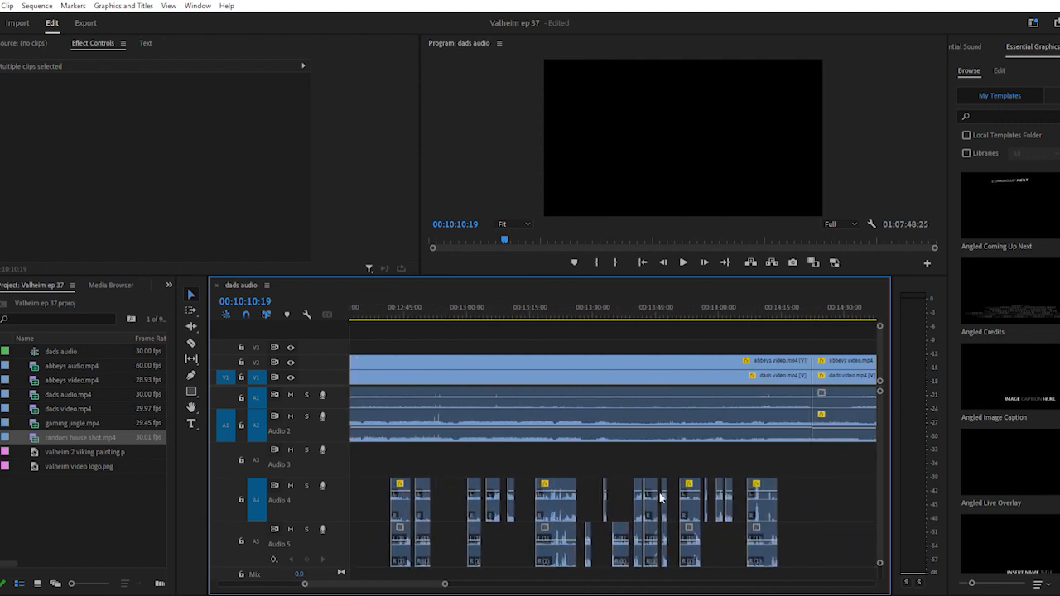
pyautogui.scroll(13, 661, 499)
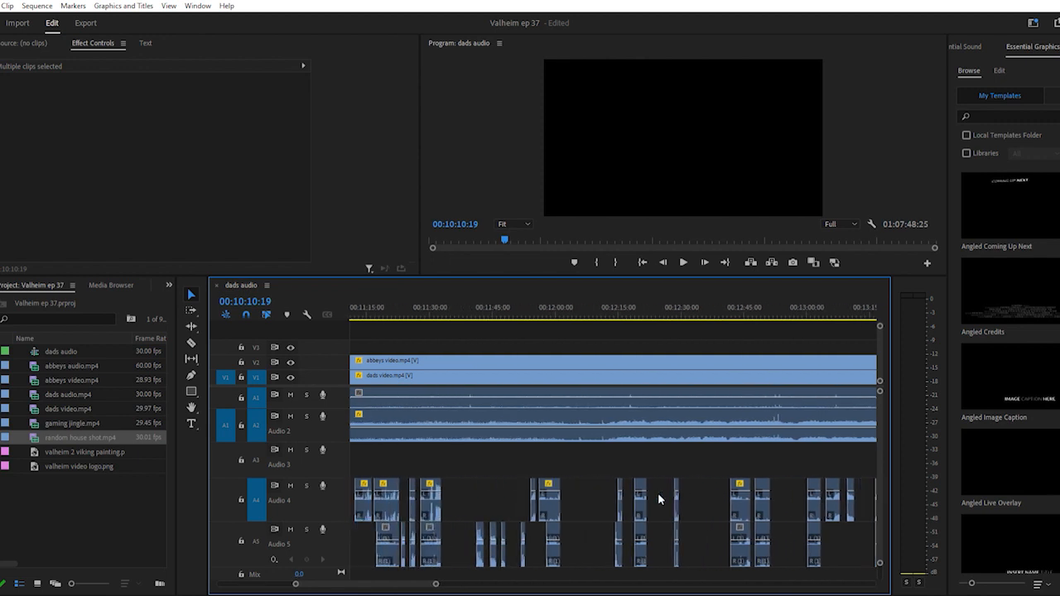
pyautogui.scroll(3, 660, 499)
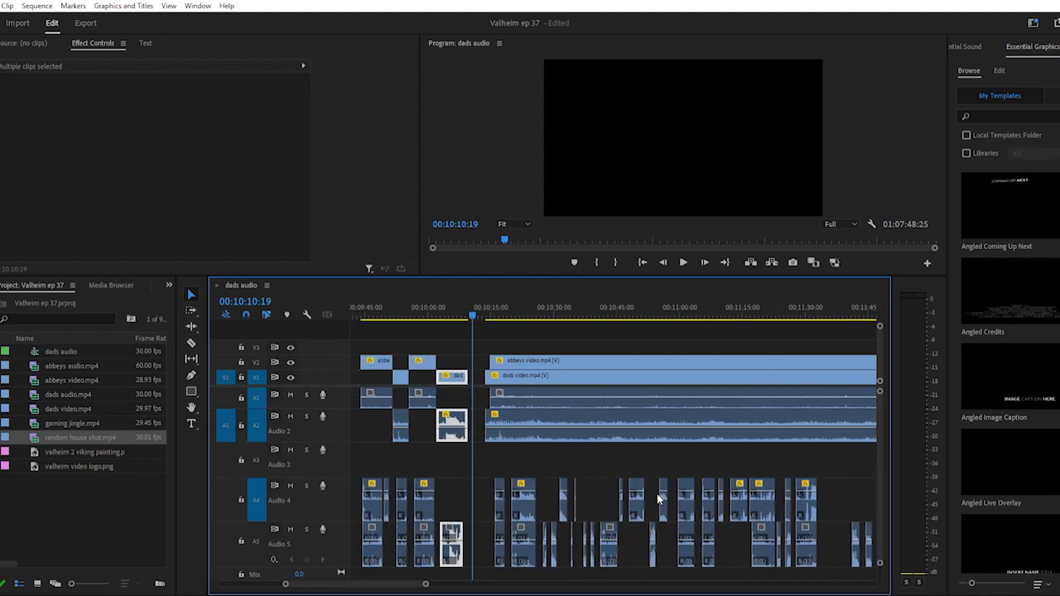
# Play the start of the next overlapping abbeys and dads section from about 00:10:15:20 to 00:10:45:09
pyautogui.click(539, 315)
pyautogui.press('=')
pyautogui.press('=')
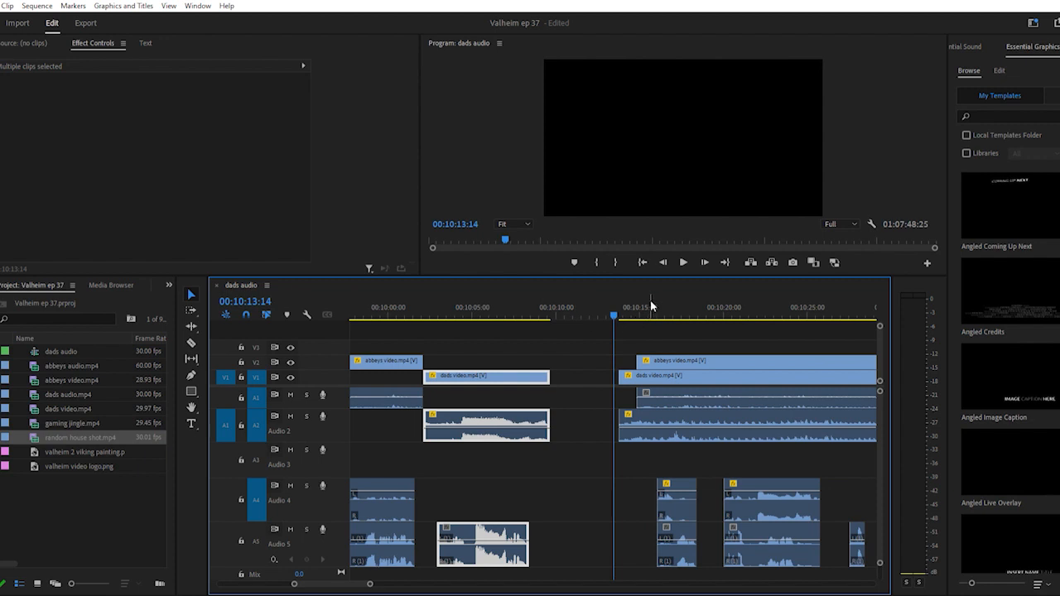
pyautogui.click(651, 308)
pyautogui.press('space')
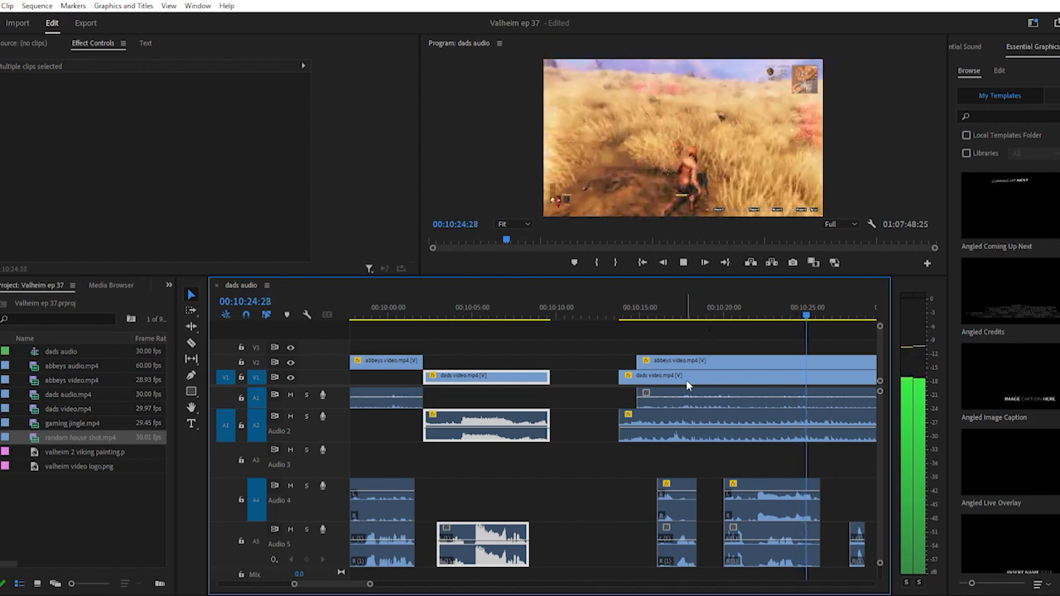
pyautogui.press('space')
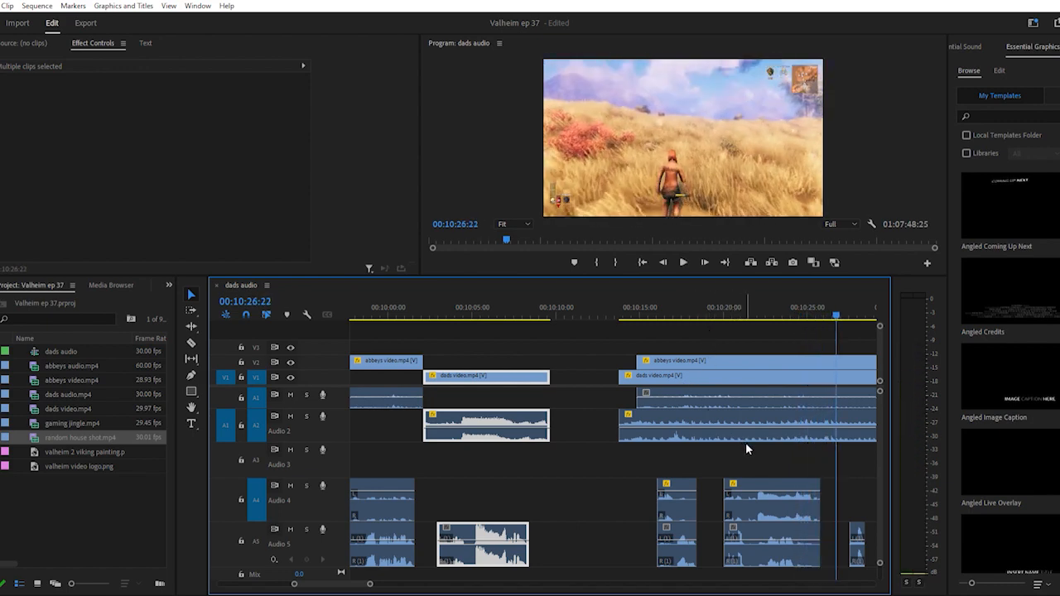
pyautogui.hscroll(10, 746, 442)
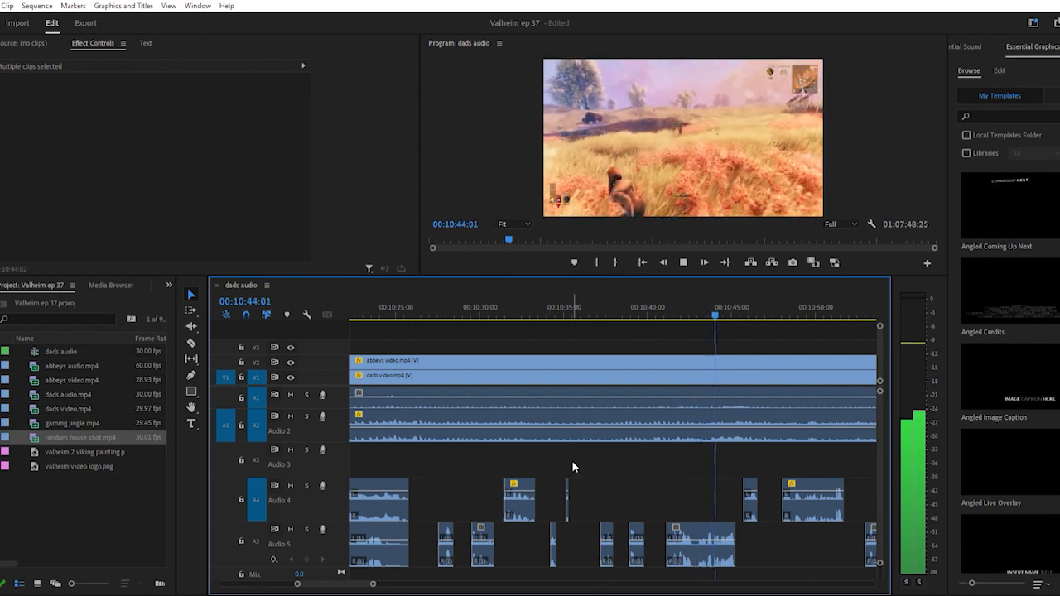
pyautogui.hscroll(-5, 568, 453)
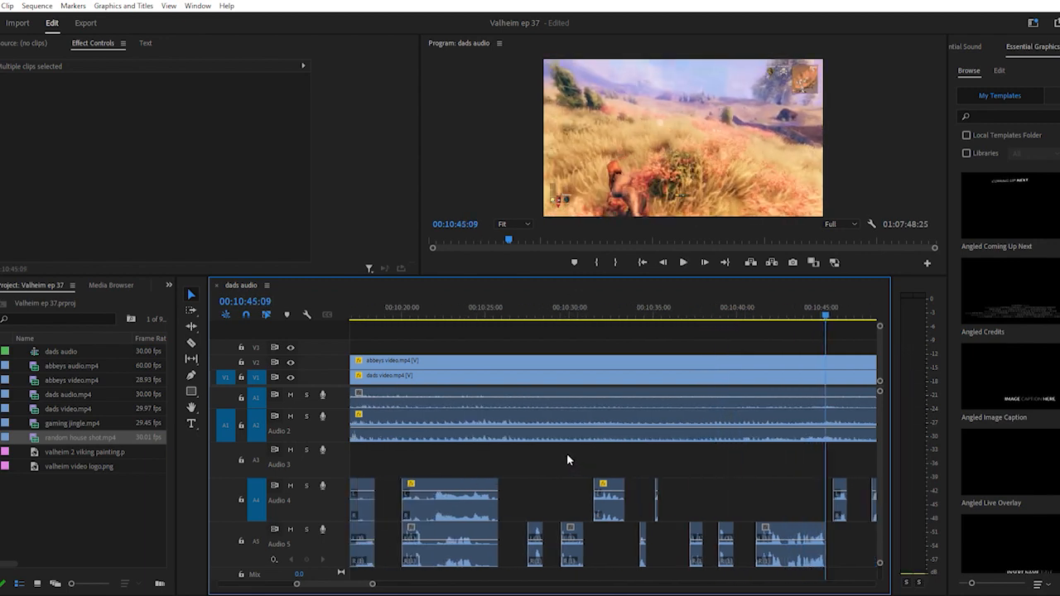
# Replay the first voice segments of this section from about 00:10:16:00, skipping between them and stopping at 00:10:31:20
pyautogui.click(513, 308)
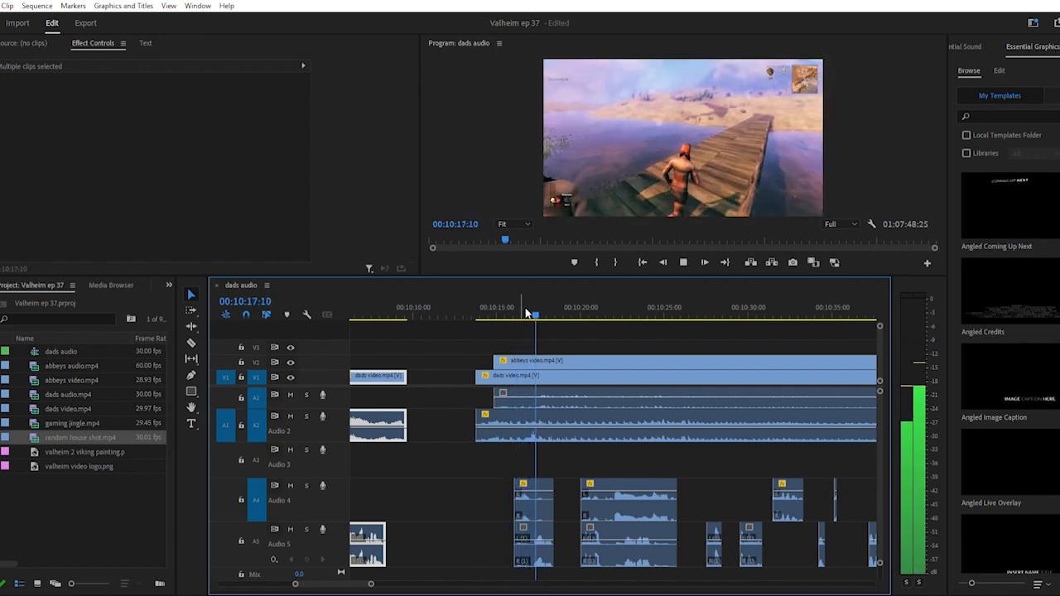
pyautogui.click(583, 307)
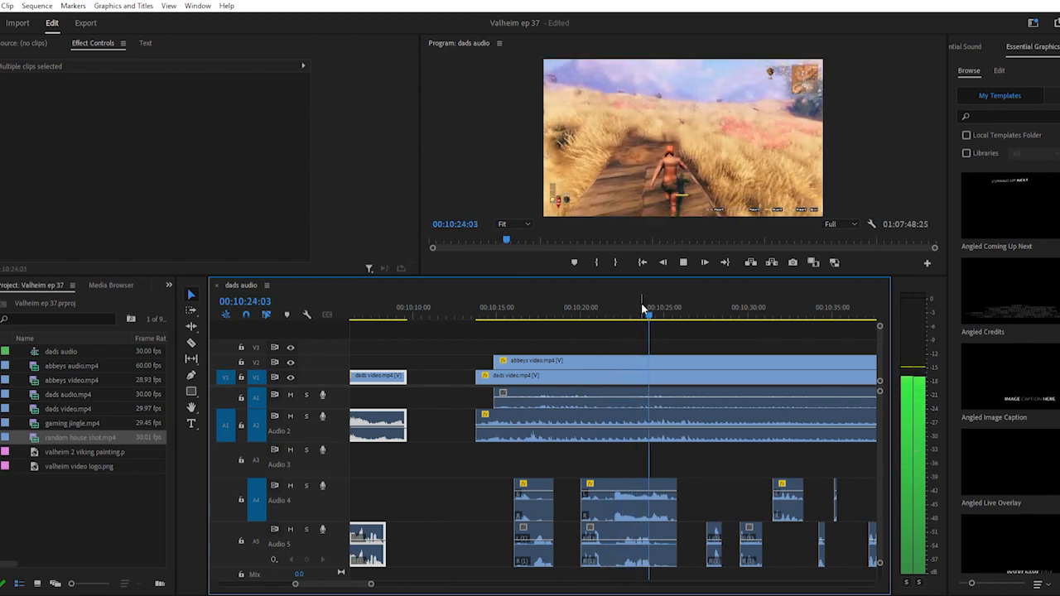
pyautogui.press('space')
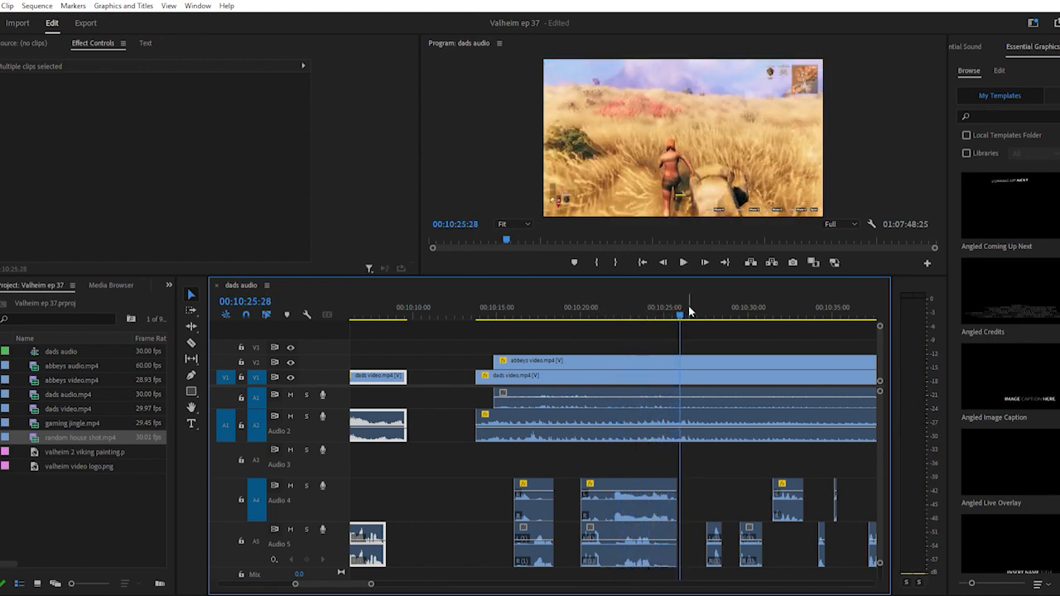
pyautogui.click(706, 306)
pyautogui.press('space')
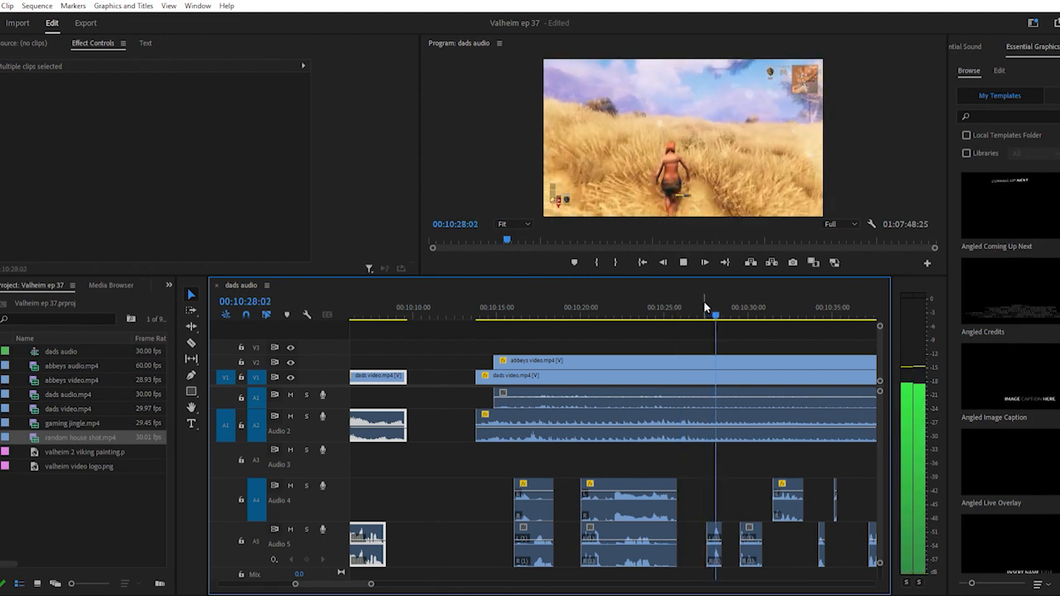
pyautogui.press('space')
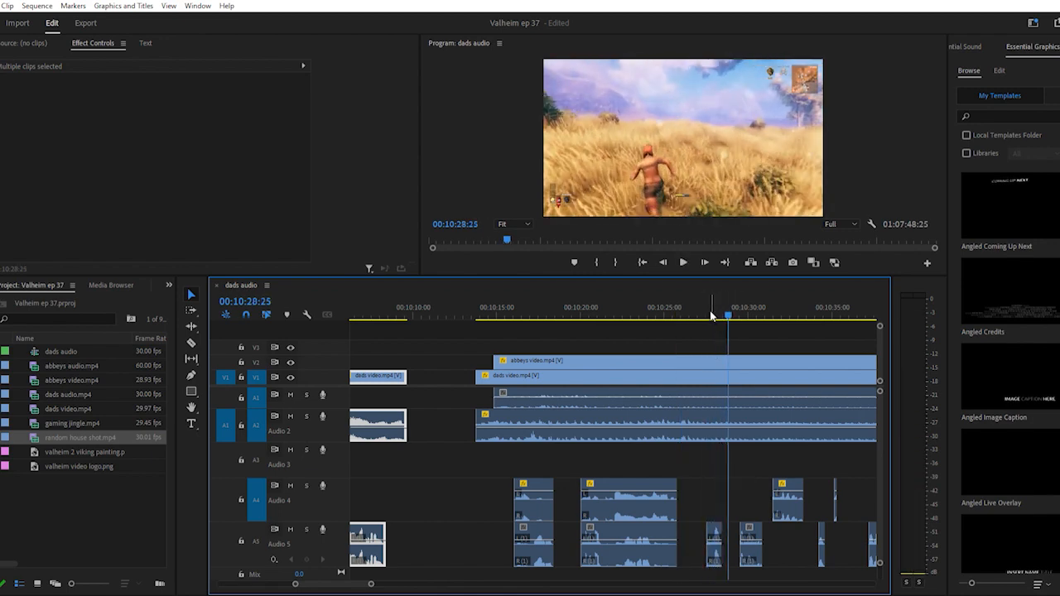
pyautogui.press('space')
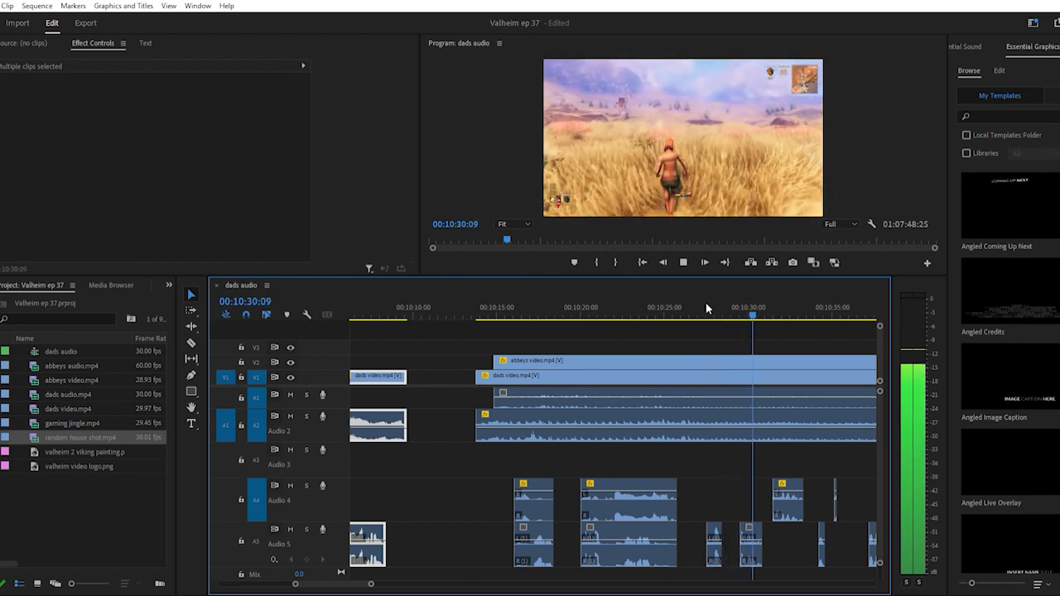
pyautogui.press('space')
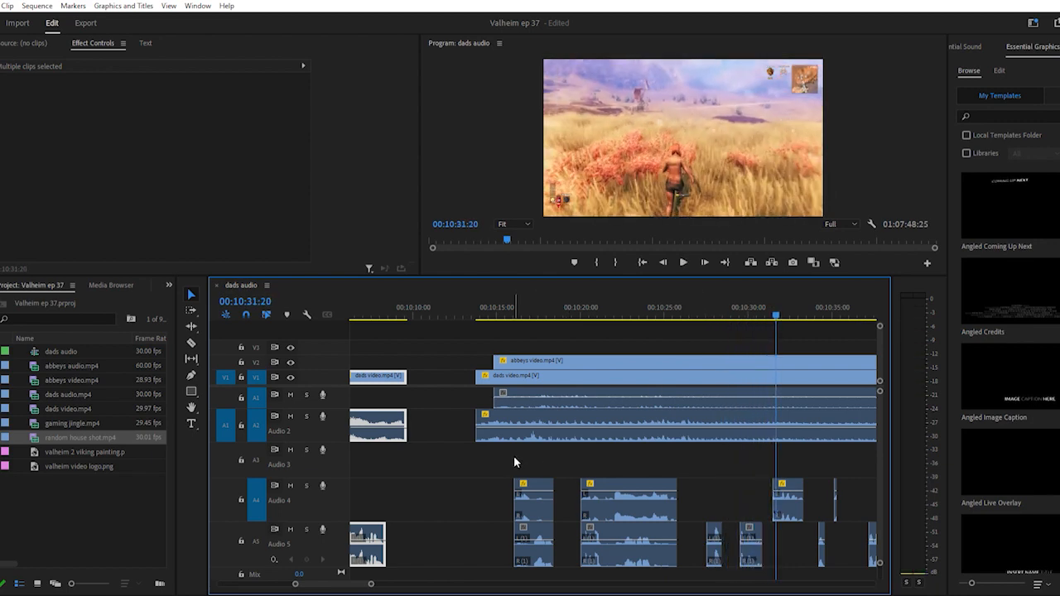
# Delete the voice clips on Audio 4 and Audio 5 between 00:10:16:00 and 00:10:26:00 and trim the dads clip's start to about 00:10:44:00
pyautogui.moveTo(497, 462); pyautogui.dragTo(623, 501)
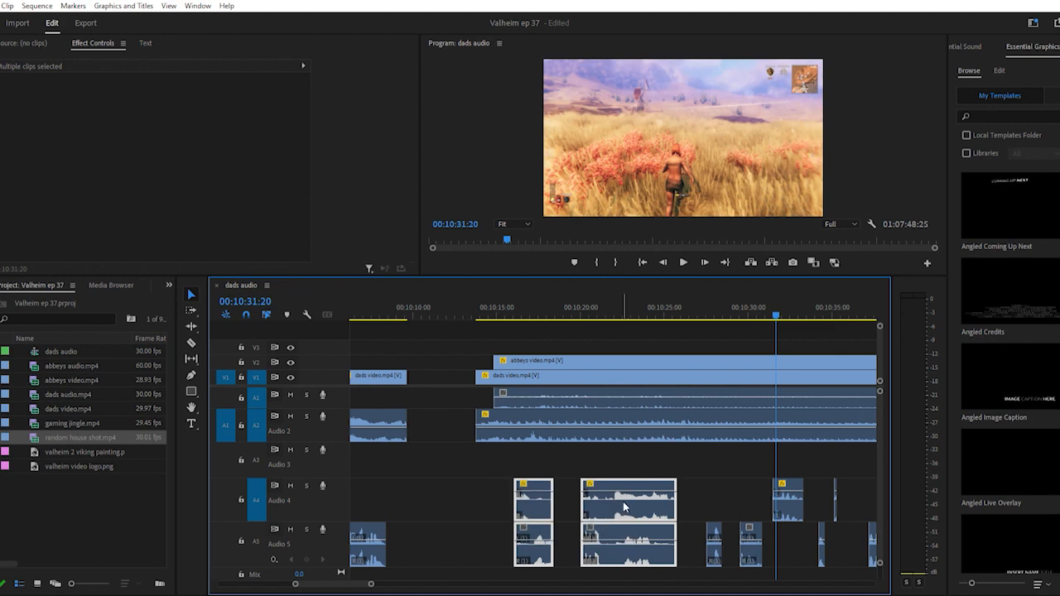
pyautogui.press('Delete')
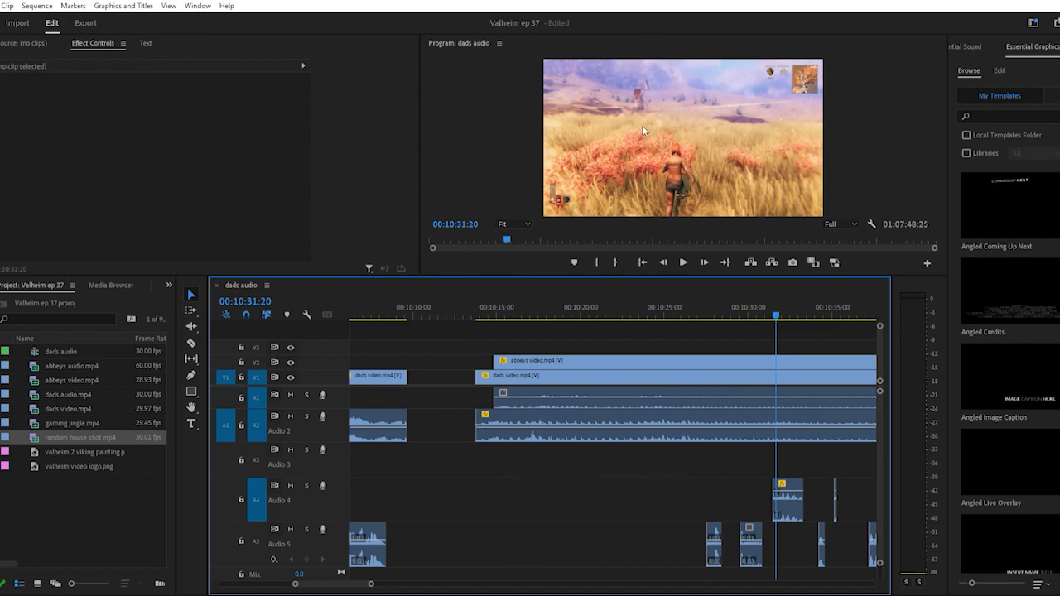
pyautogui.scroll(3, 506, 443)
pyautogui.scroll(-2, 505, 445)
pyautogui.press('-')
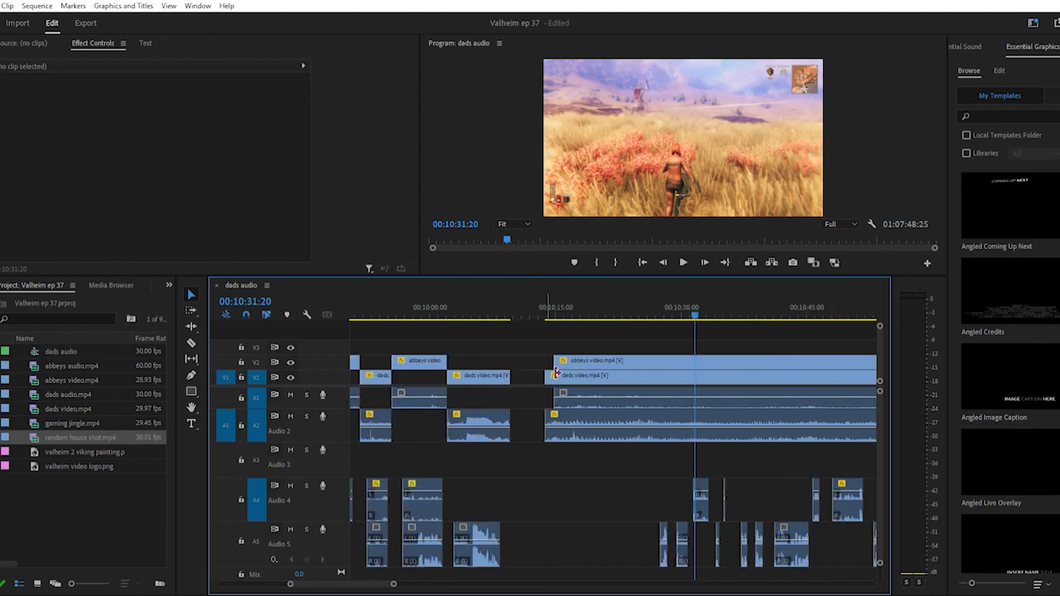
pyautogui.moveTo(556, 373); pyautogui.dragTo(805, 372)
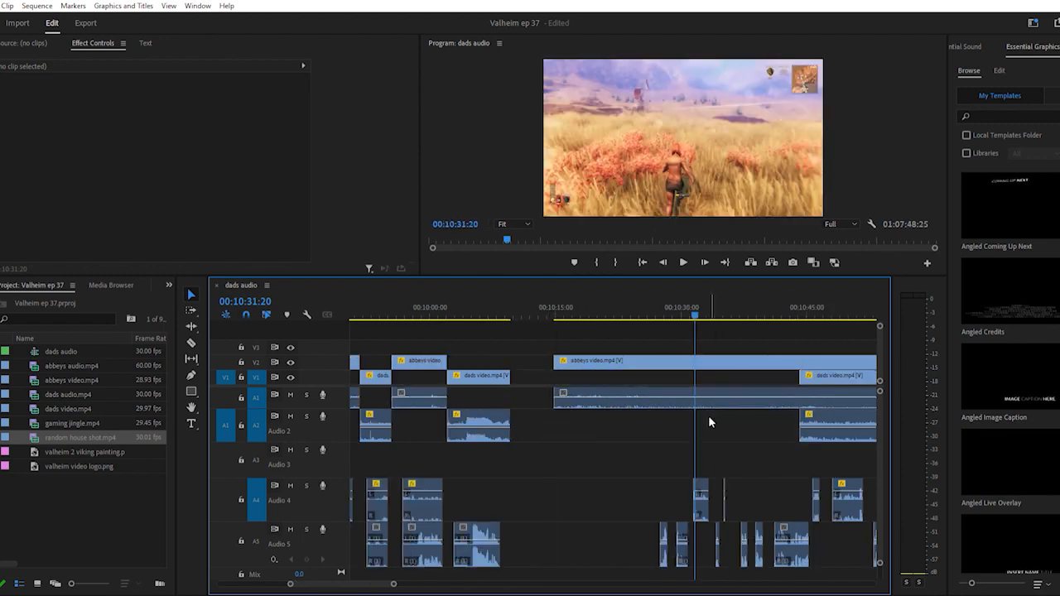
# Play the section around the dads clip's trimmed start from 00:10:41:13 to 00:11:03:20
pyautogui.scroll(-4, 690, 428)
pyautogui.click(634, 306)
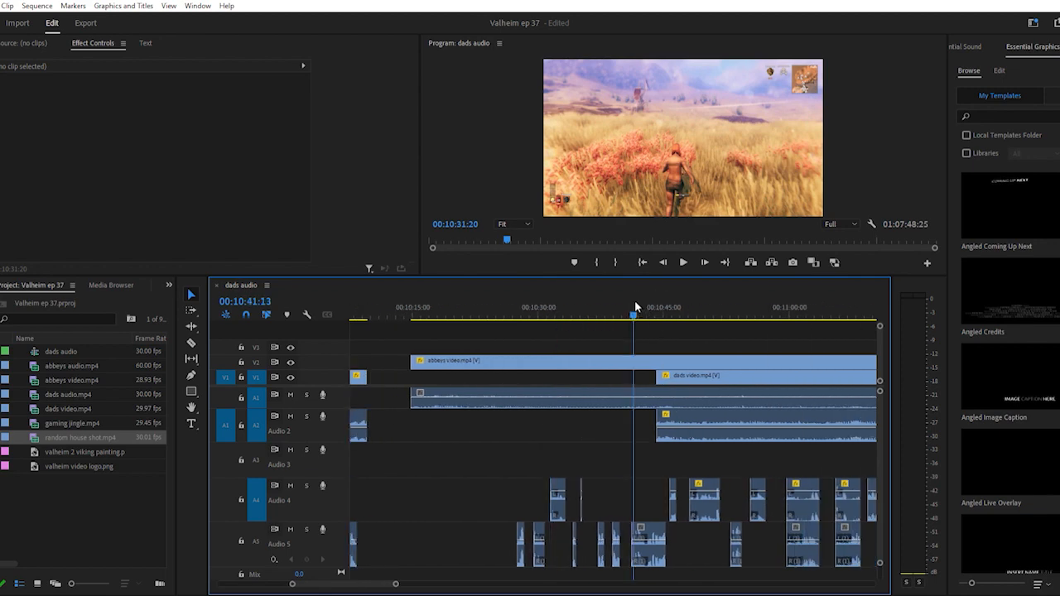
pyautogui.press('space')
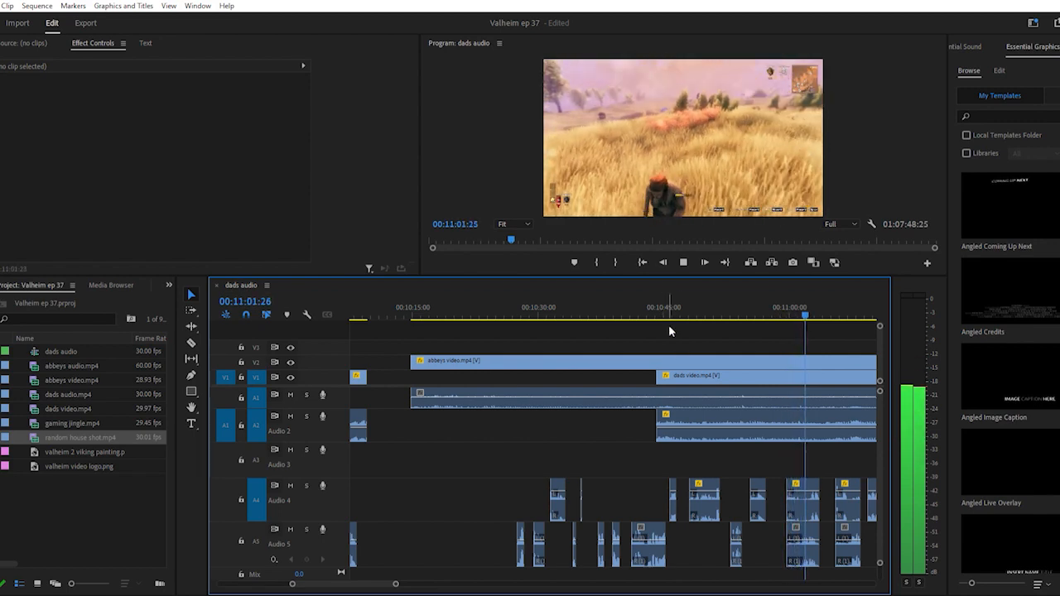
pyautogui.press('space')
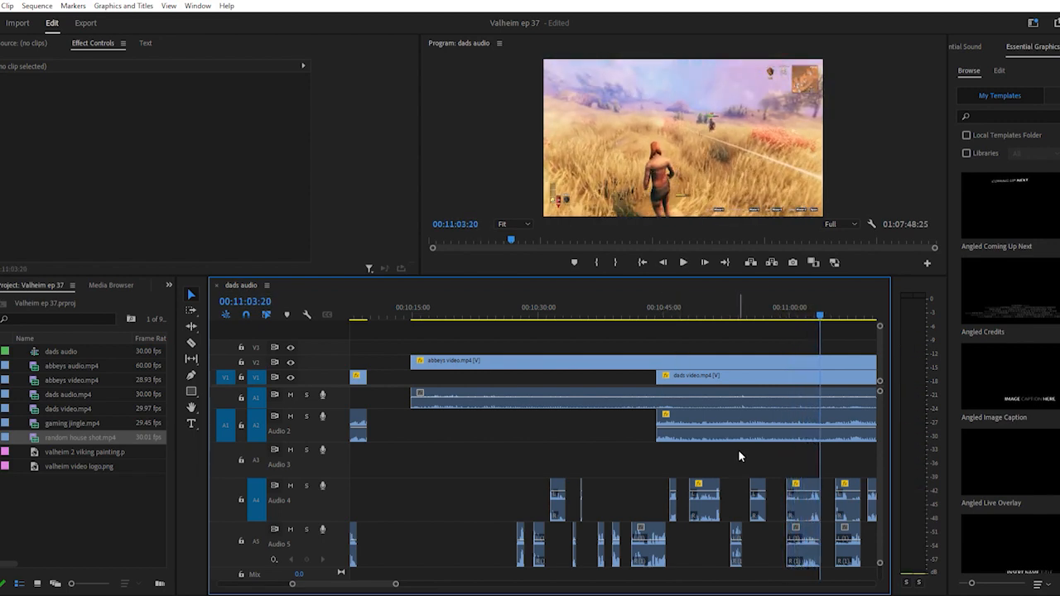
# Play the following footage and voice audio from 00:11:05:15 to 00:11:24:12
pyautogui.scroll(-5, 738, 449)
pyautogui.click(693, 300)
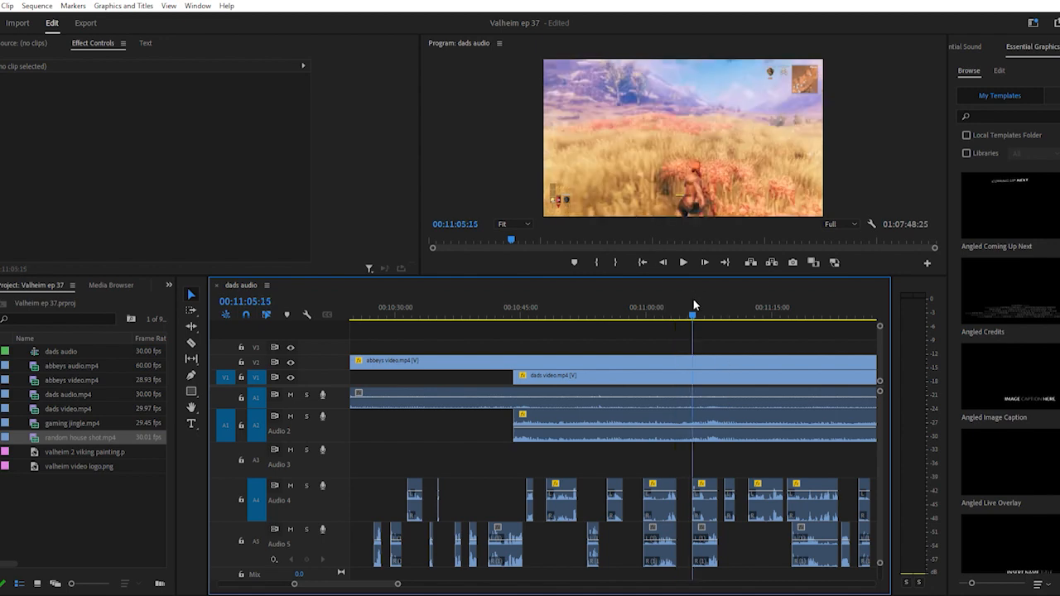
pyautogui.press('space')
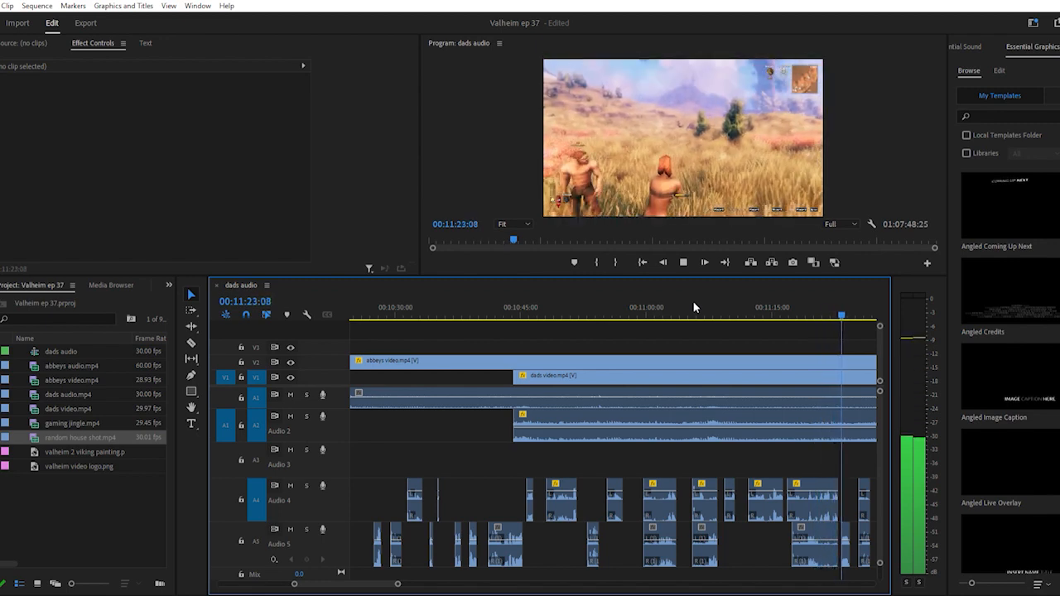
pyautogui.press('space')
# Play the footage and voice segments from 00:11:24:12 to 00:12:00:20, skipping the voice-free gap after about 00:11:33:00
pyautogui.scroll(-5, 736, 451)
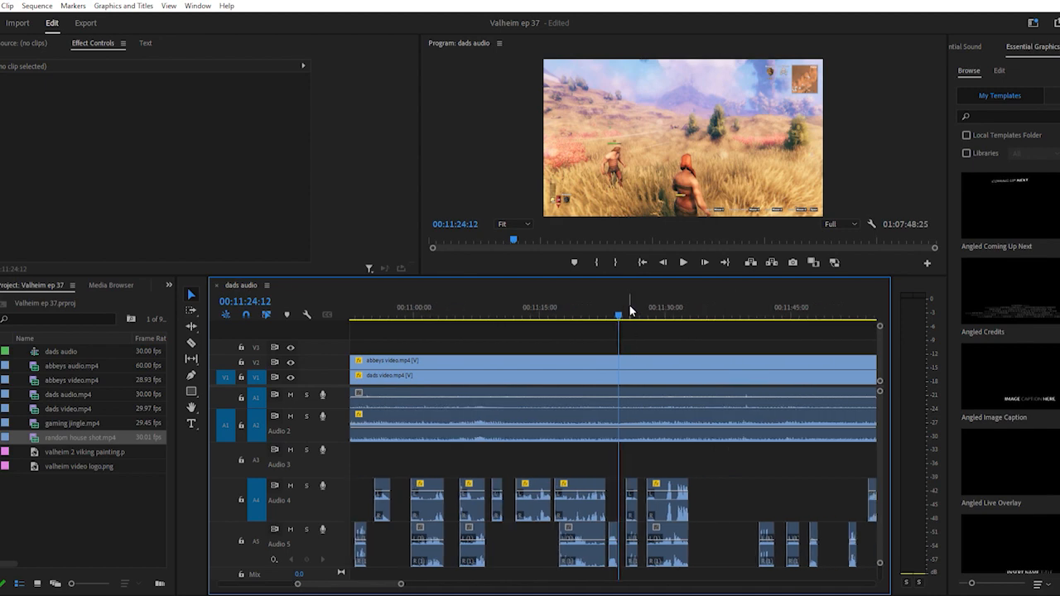
pyautogui.press('space')
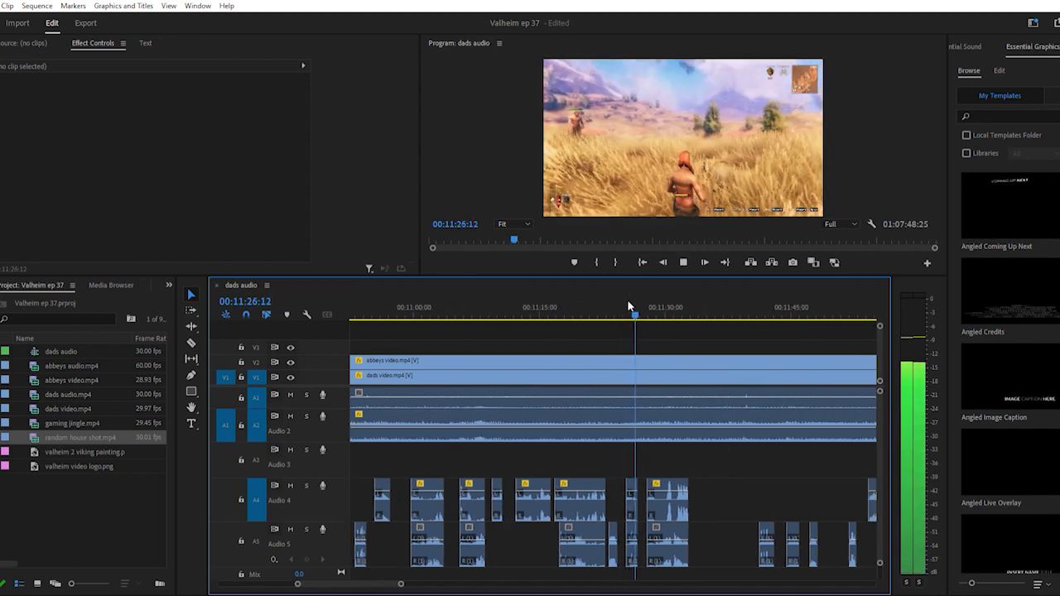
pyautogui.click(659, 307)
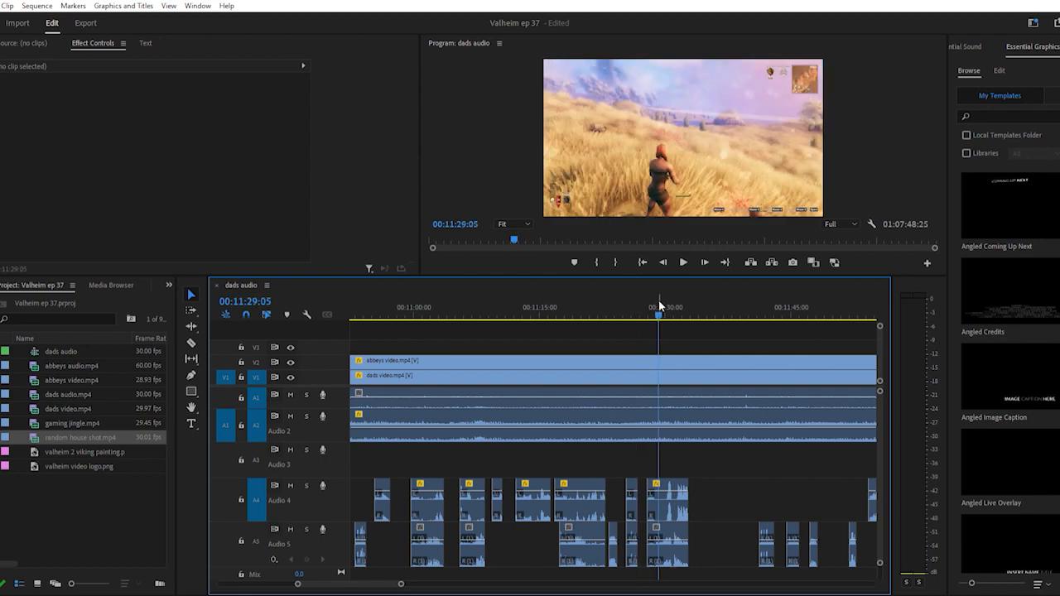
pyautogui.press('space')
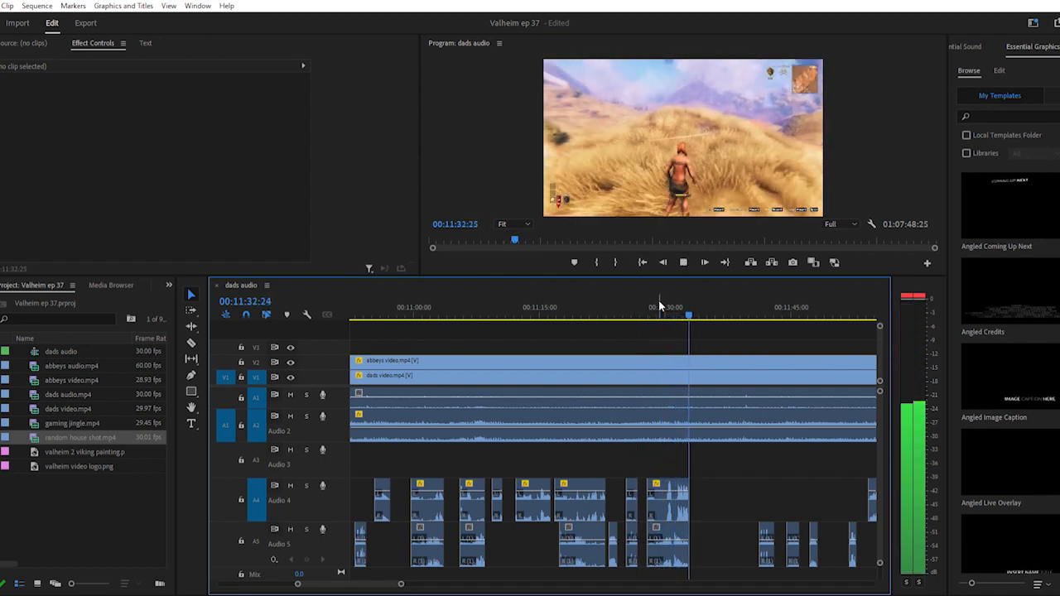
pyautogui.press('space')
pyautogui.click(758, 303)
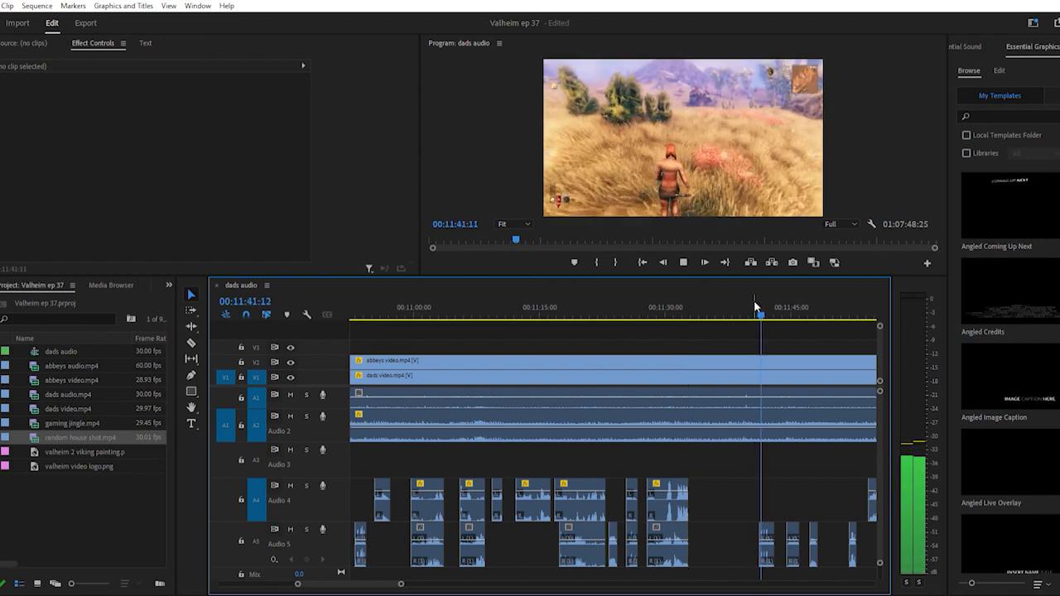
pyautogui.scroll(-3, 766, 455)
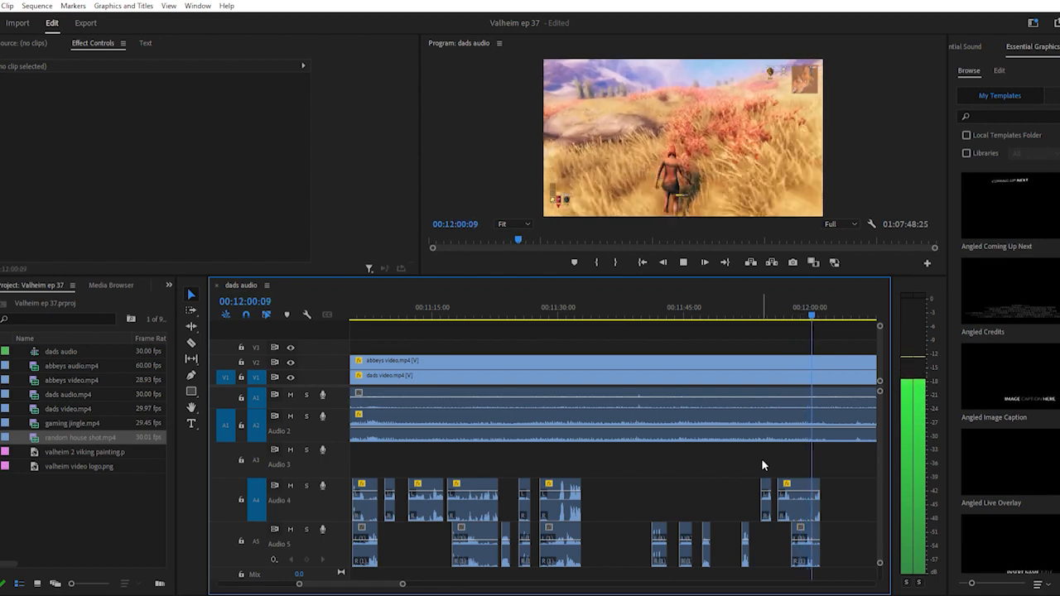
pyautogui.press('space')
# Replay the earlier voice segments from about 00:11:00:00, skipping from 00:11:02:16 to the next segment at about 00:11:05:00
pyautogui.scroll(4, 760, 459)
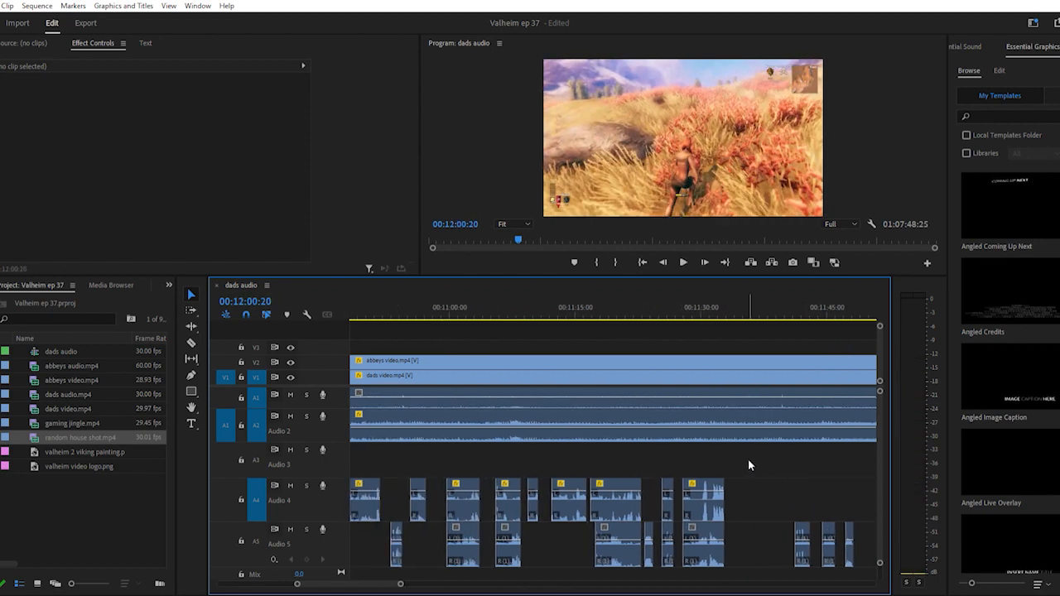
pyautogui.scroll(3, 748, 459)
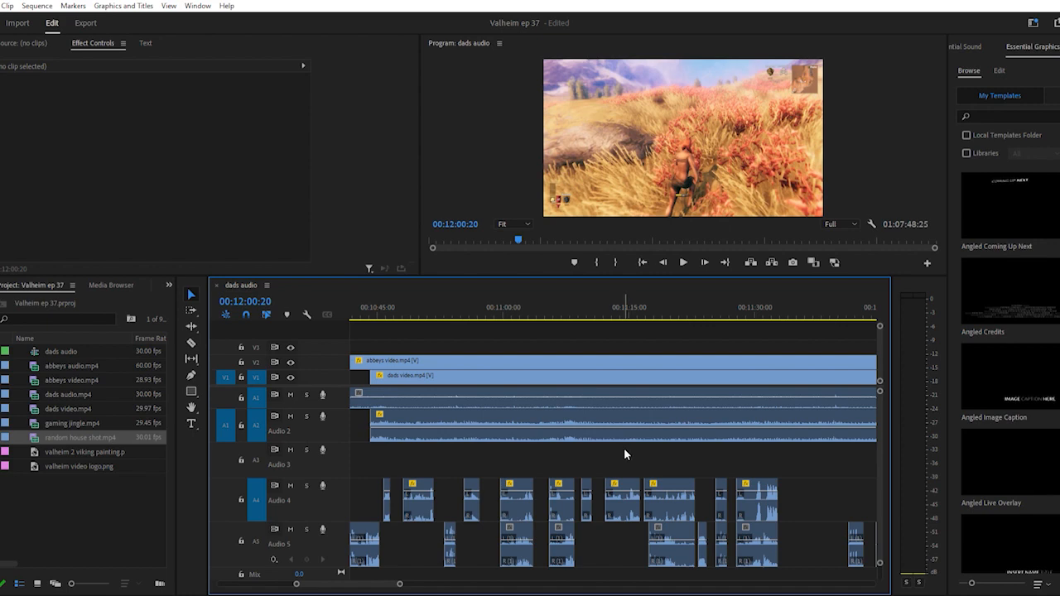
pyautogui.scroll(5, 624, 447)
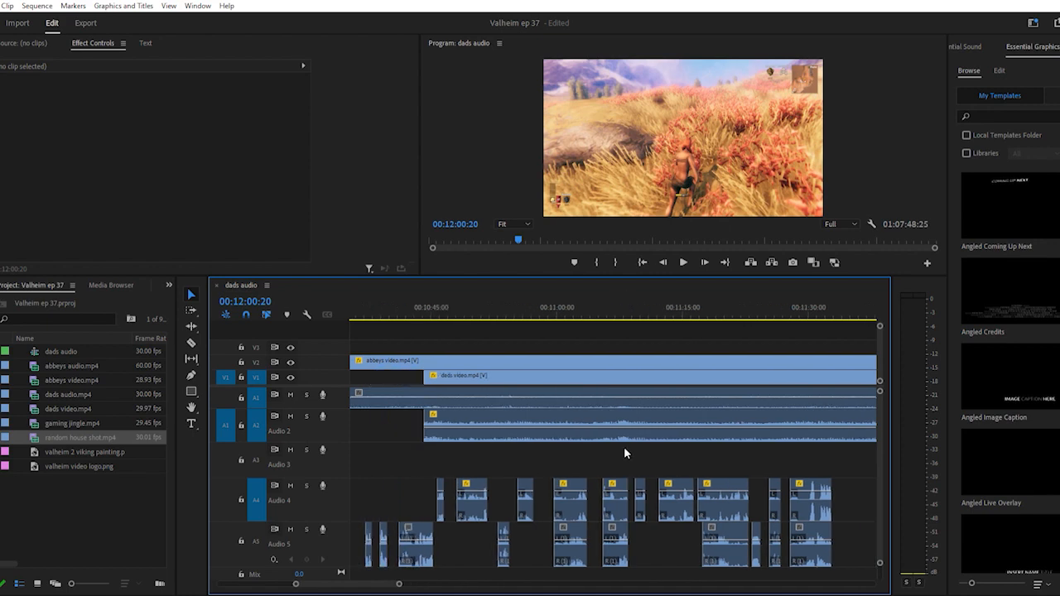
pyautogui.click(593, 313)
pyautogui.press('space')
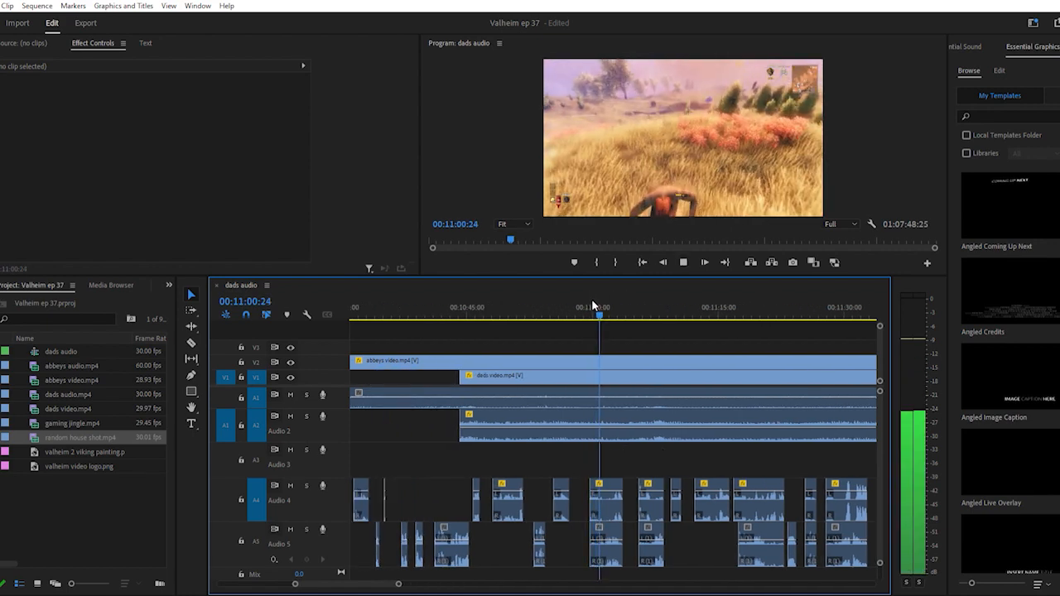
pyautogui.press('space')
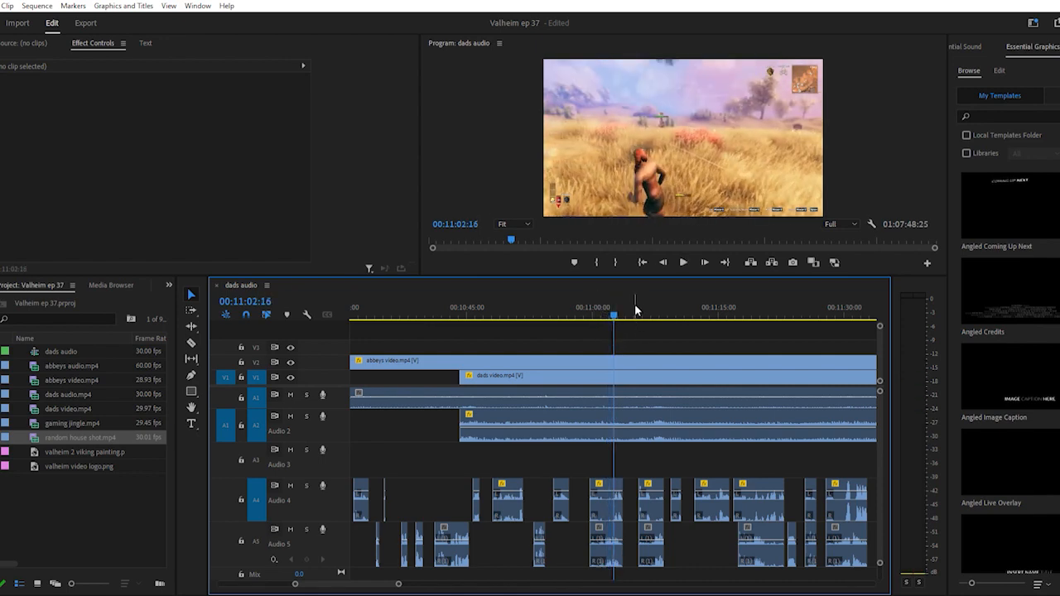
pyautogui.click(636, 311)
pyautogui.press('space')
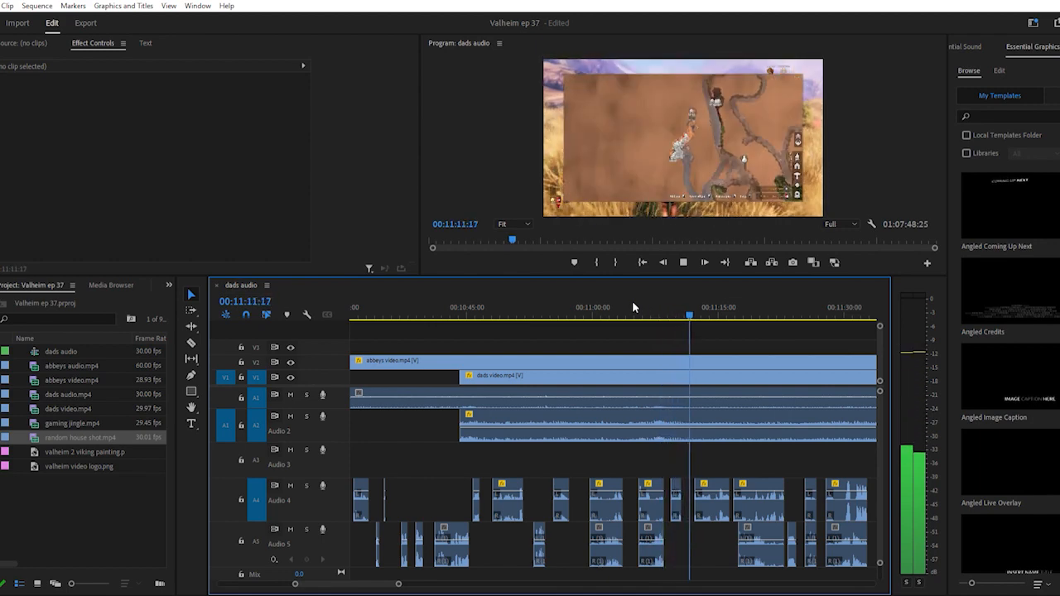
# Play the sequence around 00:11:07 to find where the dialogue worth keeping begins
pyautogui.press('space')
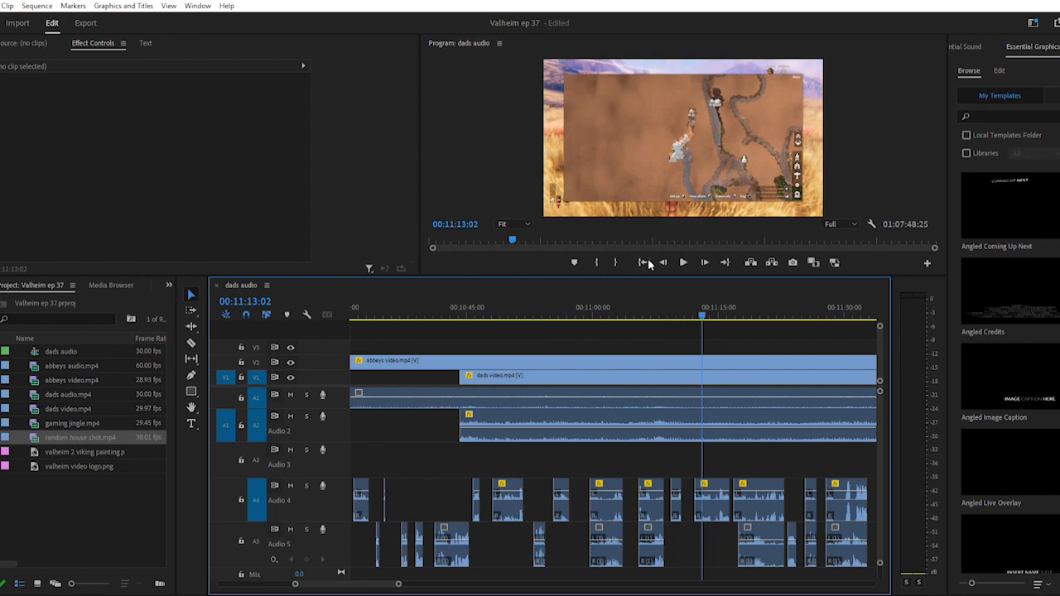
pyautogui.click(646, 307)
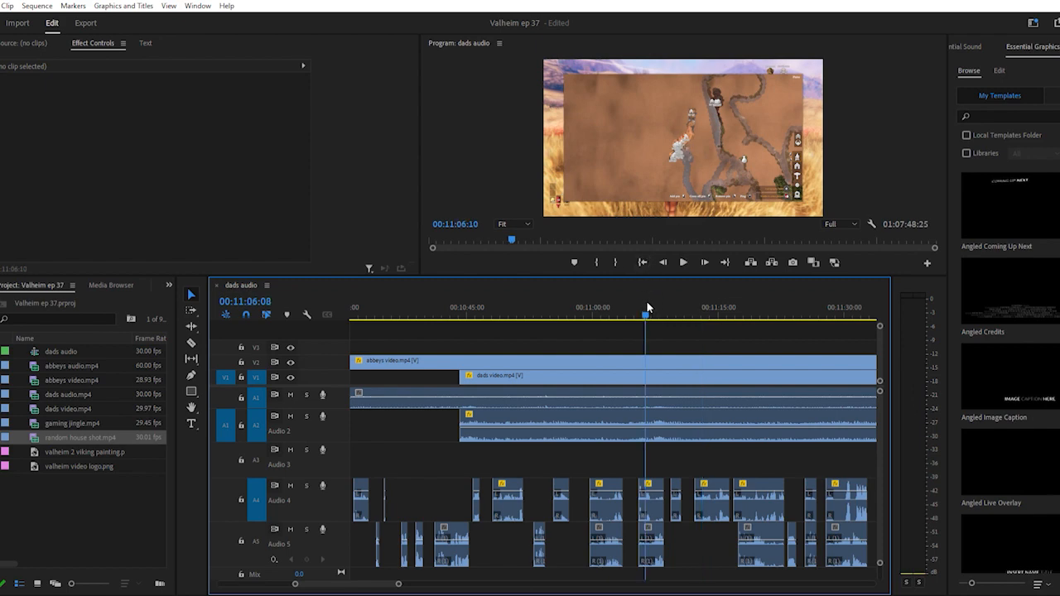
pyautogui.click(654, 306)
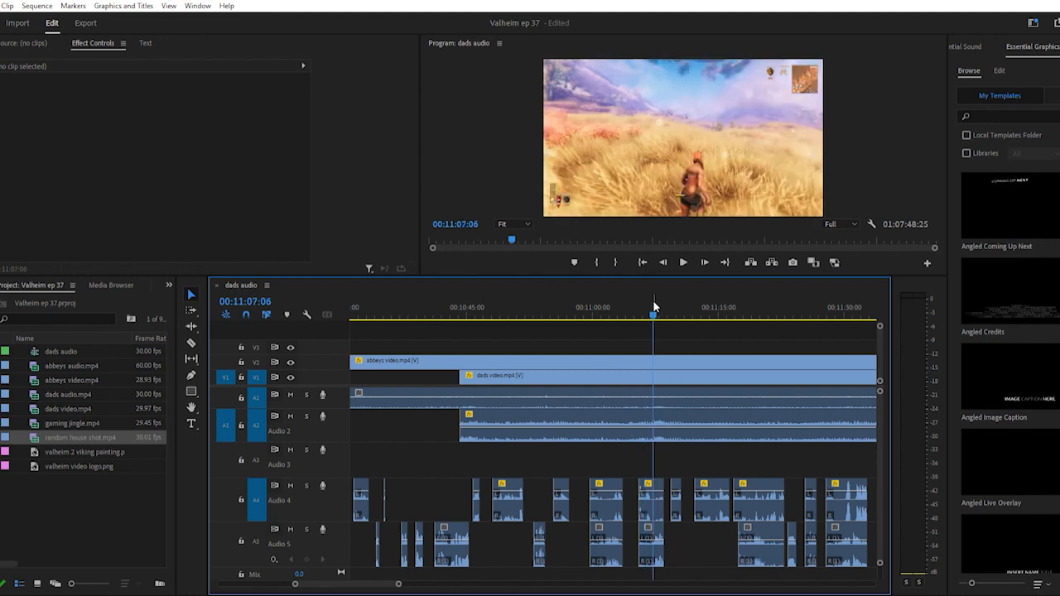
pyautogui.press('space')
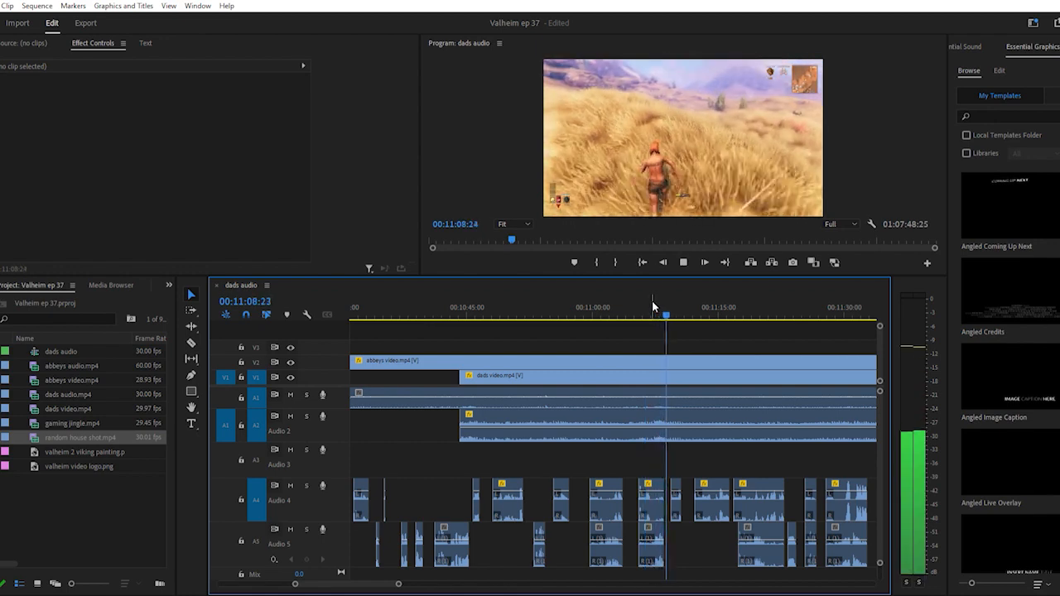
pyautogui.press('space')
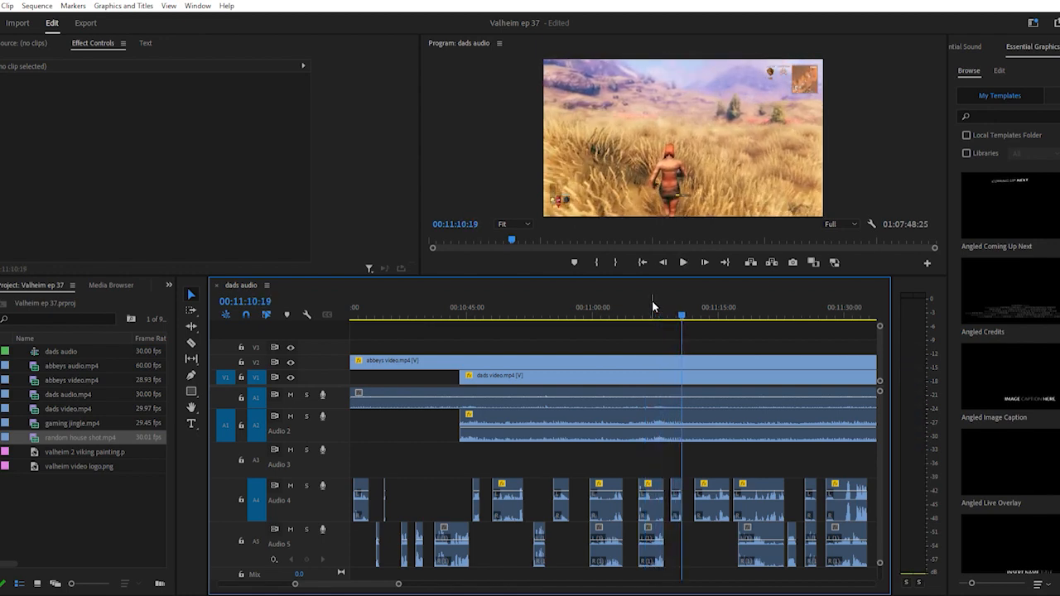
pyautogui.click(652, 305)
pyautogui.scroll(4, 623, 491)
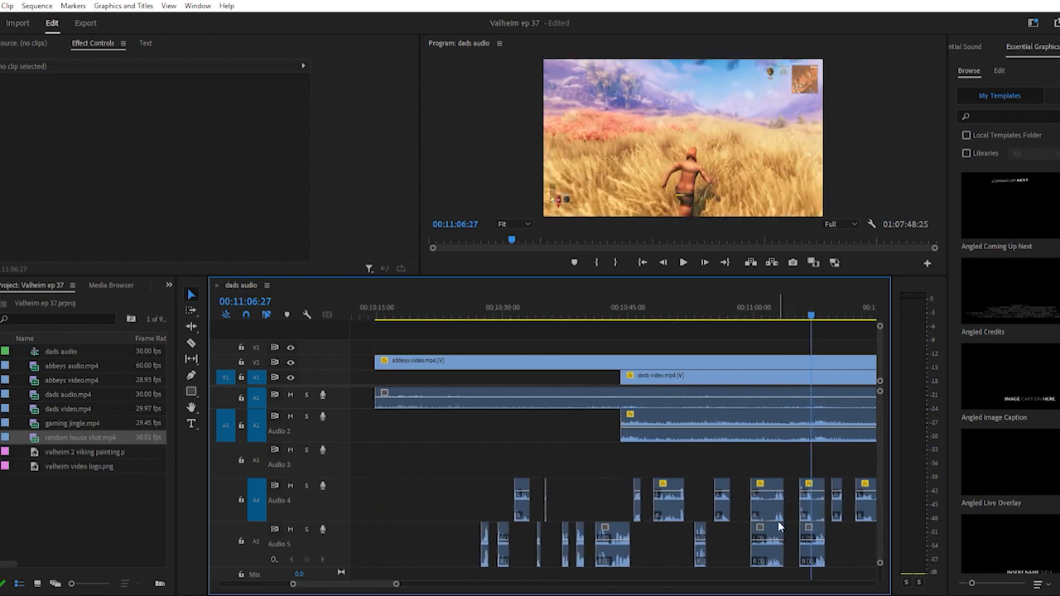
pyautogui.scroll(-3, 778, 521)
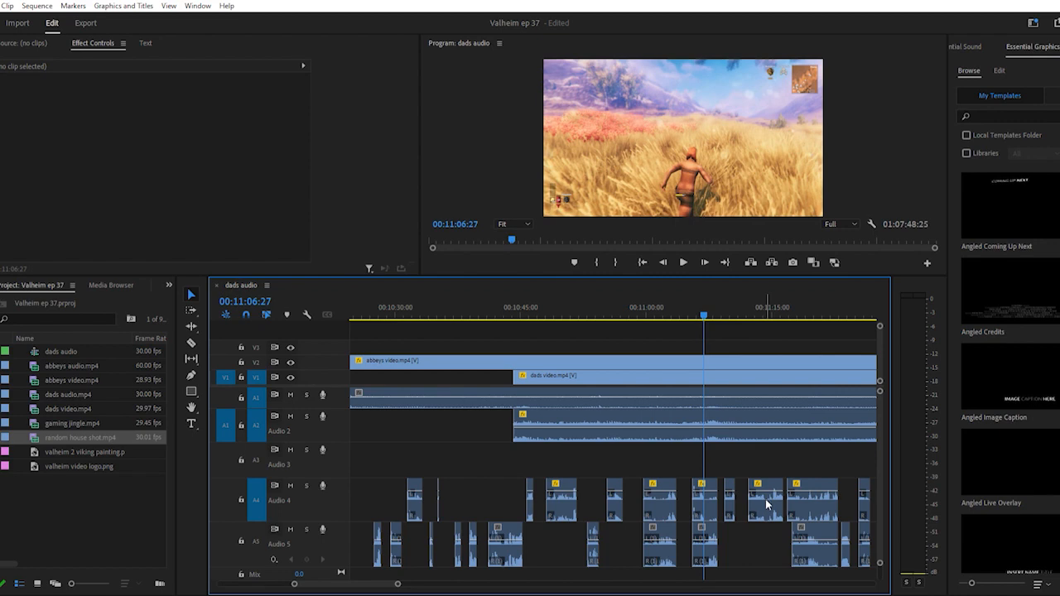
# Split the Audio 4 and Audio 5 clips at about 00:11:07 and delete the portions before the cut
pyautogui.press('=')
pyautogui.press('=')
pyautogui.press('=')
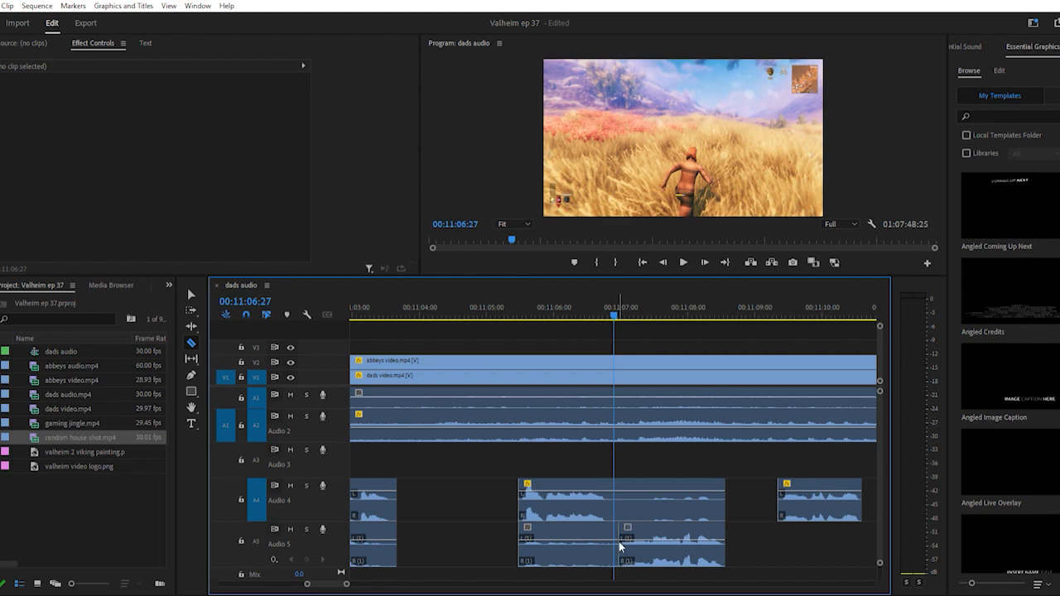
pyautogui.moveTo(543, 463); pyautogui.dragTo(577, 535)
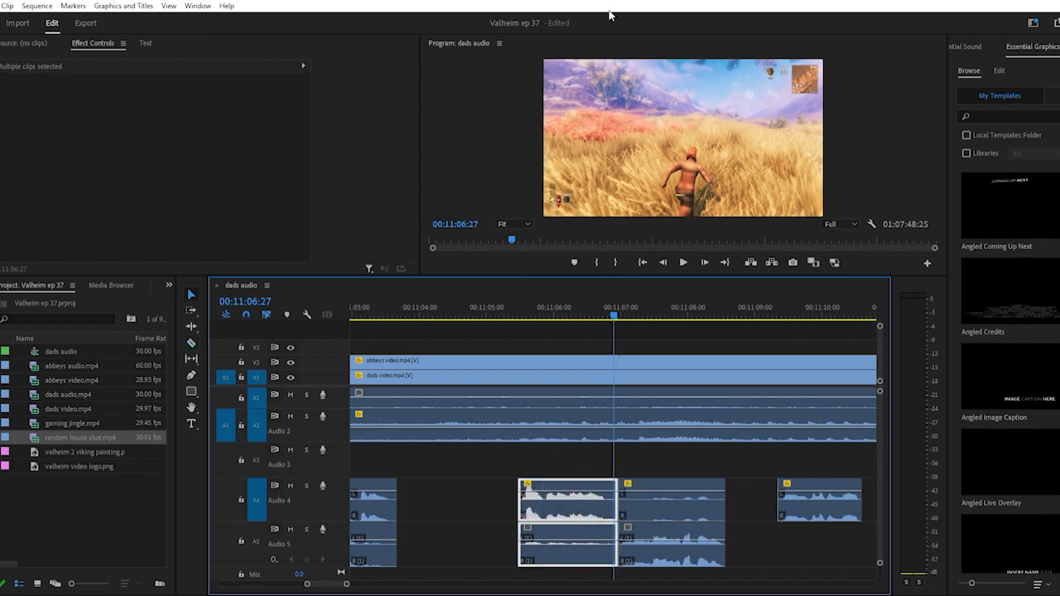
pyautogui.press('Delete')
# Delete all Audio 4 and Audio 5 clips between the start of the long abbeys video clip and the playhead at 00:11:06:27
pyautogui.press('-')
pyautogui.press('-')
pyautogui.press('-')
pyautogui.press('-')
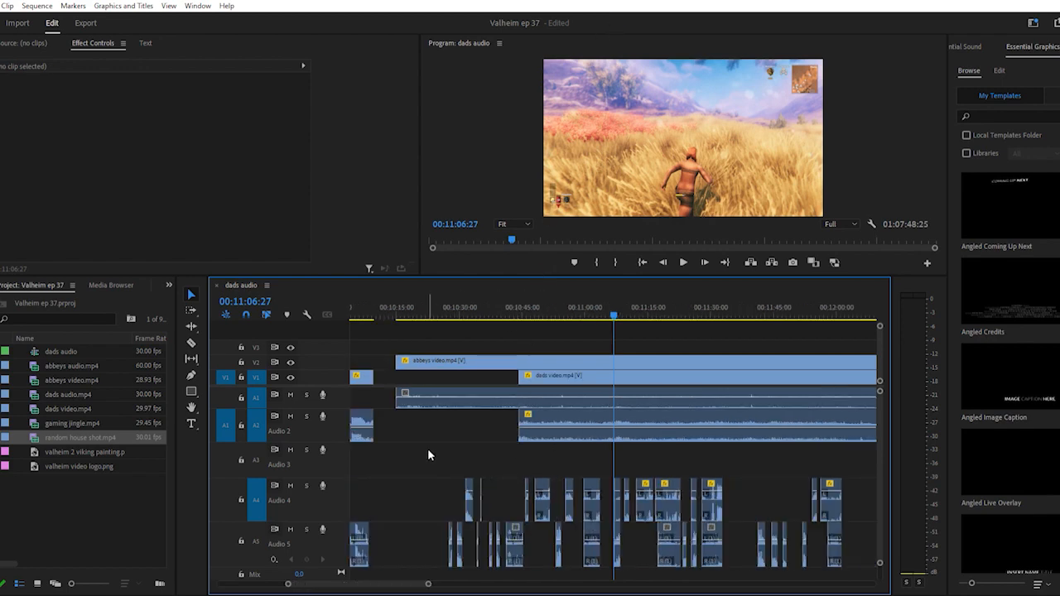
pyautogui.moveTo(428, 448); pyautogui.dragTo(607, 537)
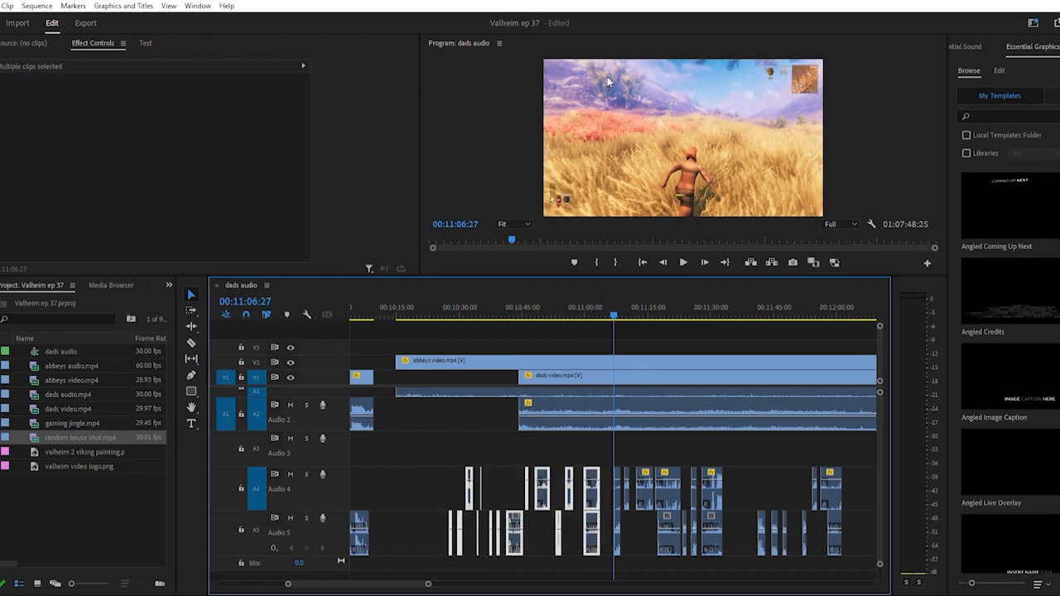
pyautogui.press('Delete')
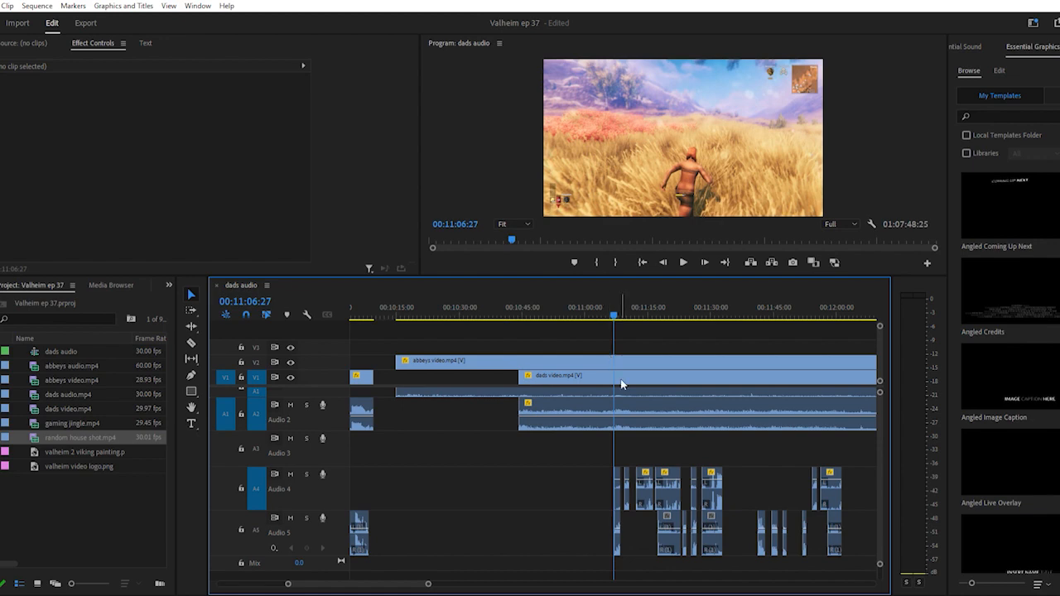
# Play the sequence from about 00:14:01 to 00:14:15 to review the footage before the next video cut
pyautogui.press('-')
pyautogui.press('-')
pyautogui.press('-')
pyautogui.press('-')
pyautogui.press('-')
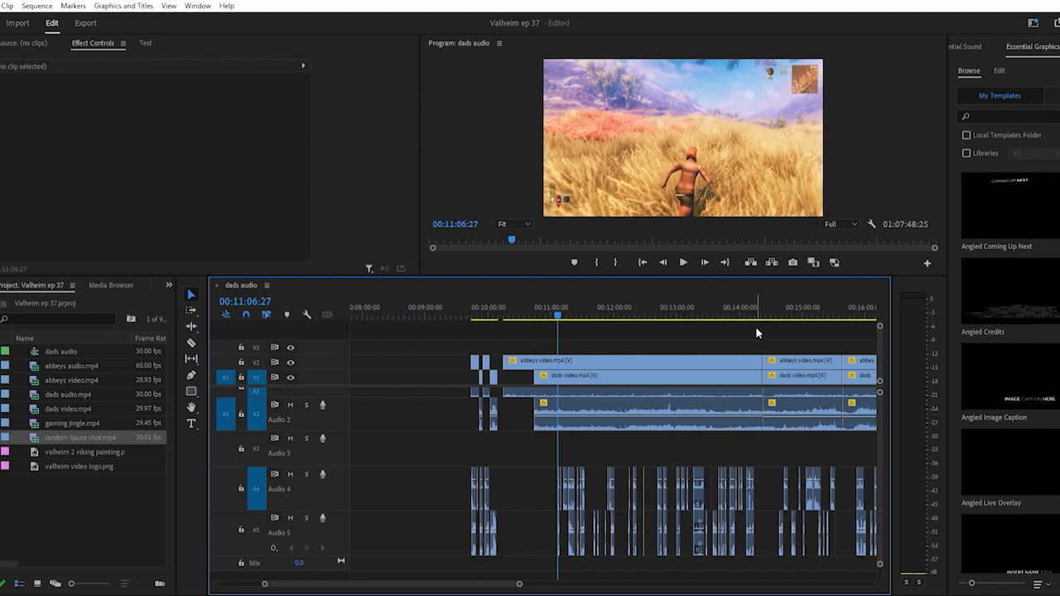
pyautogui.click(743, 308)
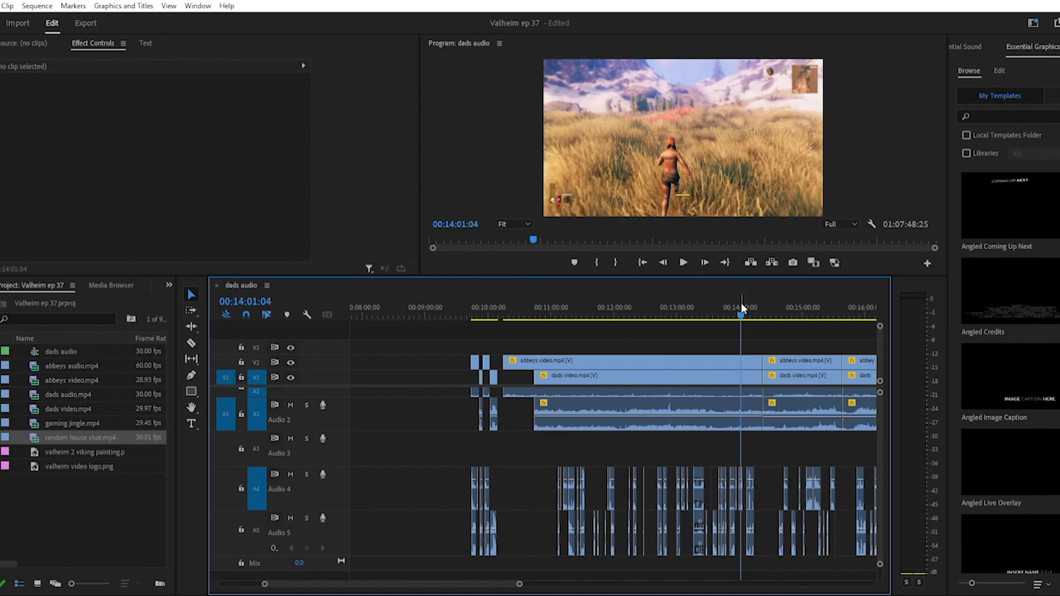
pyautogui.scroll(-3, 713, 399)
pyautogui.press('space')
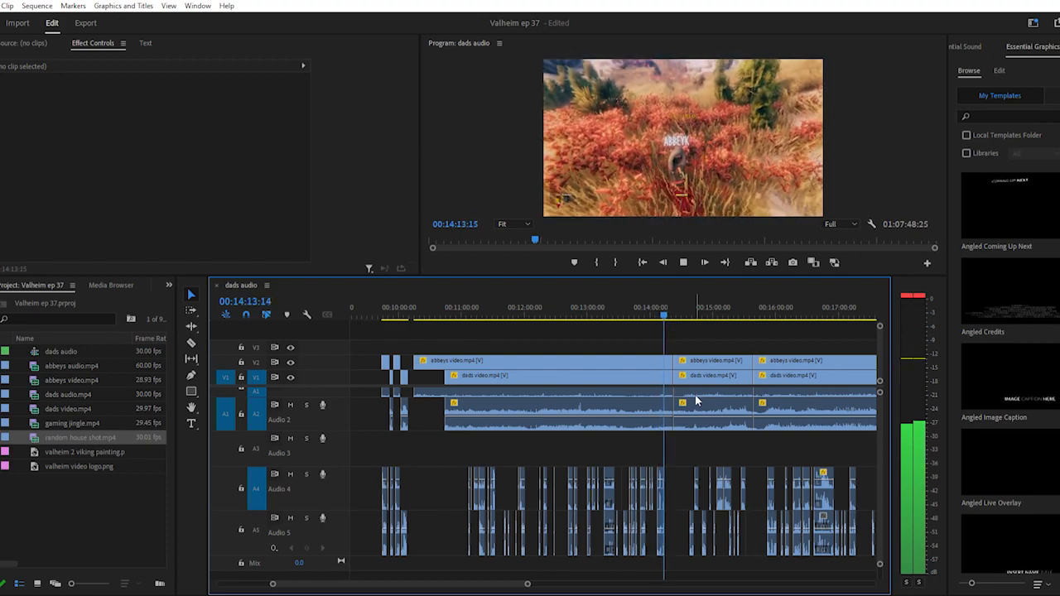
pyautogui.press('space')
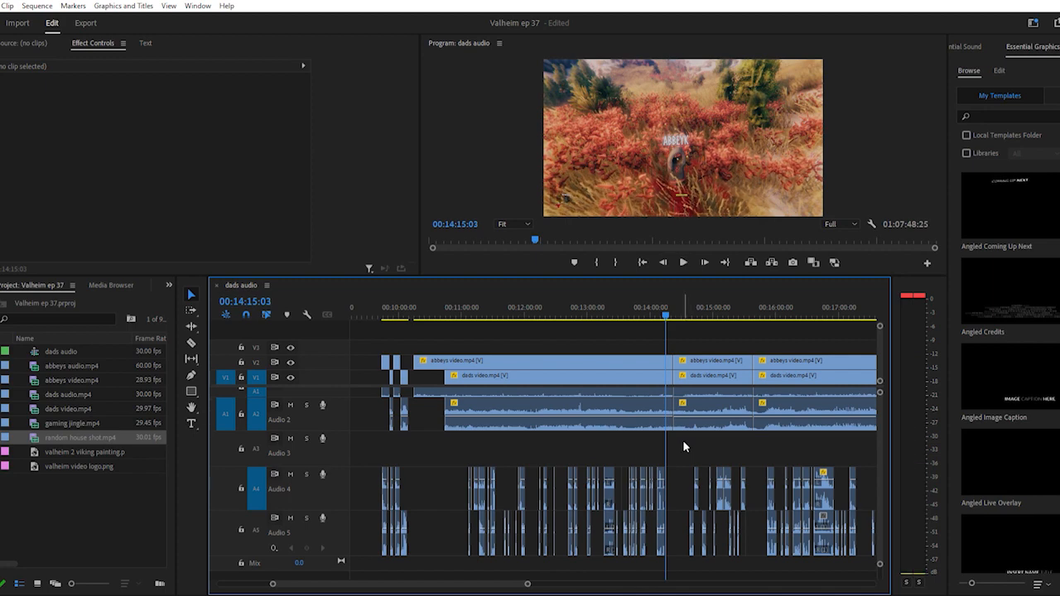
# Examine how the video and dialogue clips are arranged on the timeline on both sides of 00:14:15
pyautogui.scroll(2, 478, 453)
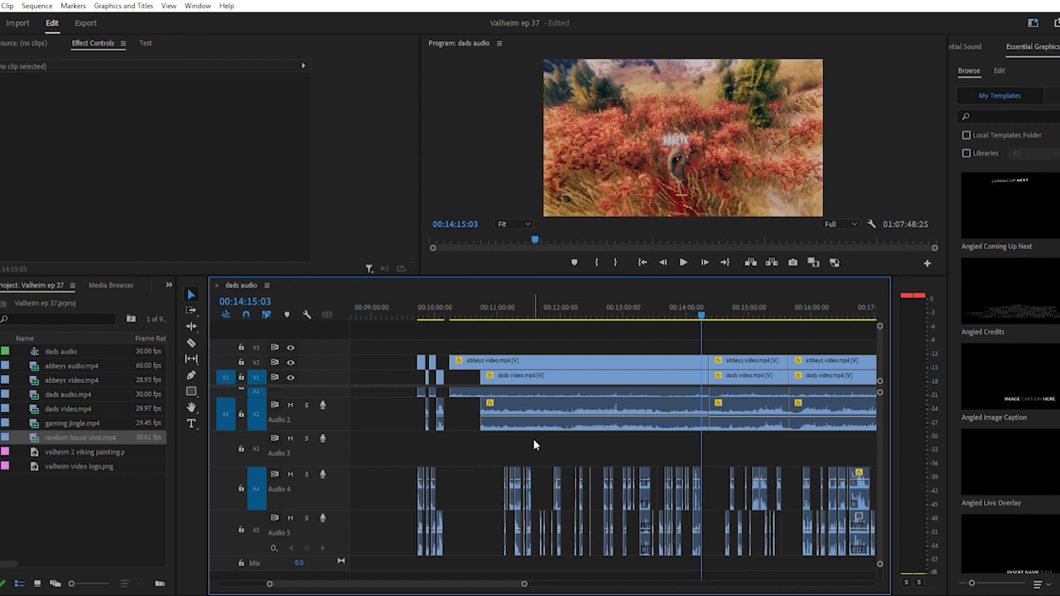
pyautogui.scroll(1, 533, 441)
pyautogui.scroll(2, 533, 442)
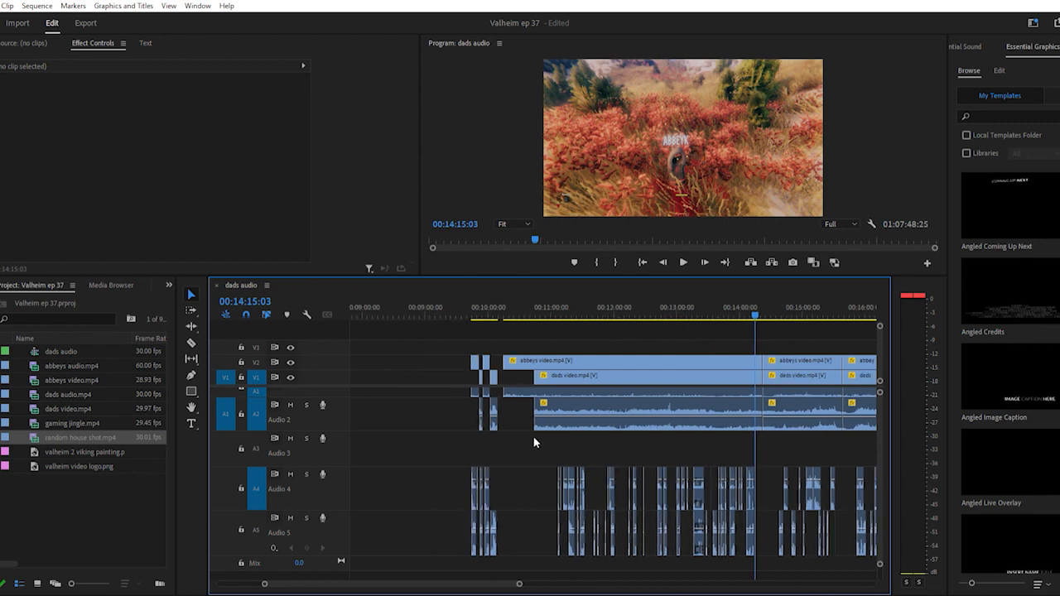
pyautogui.scroll(-2, 533, 443)
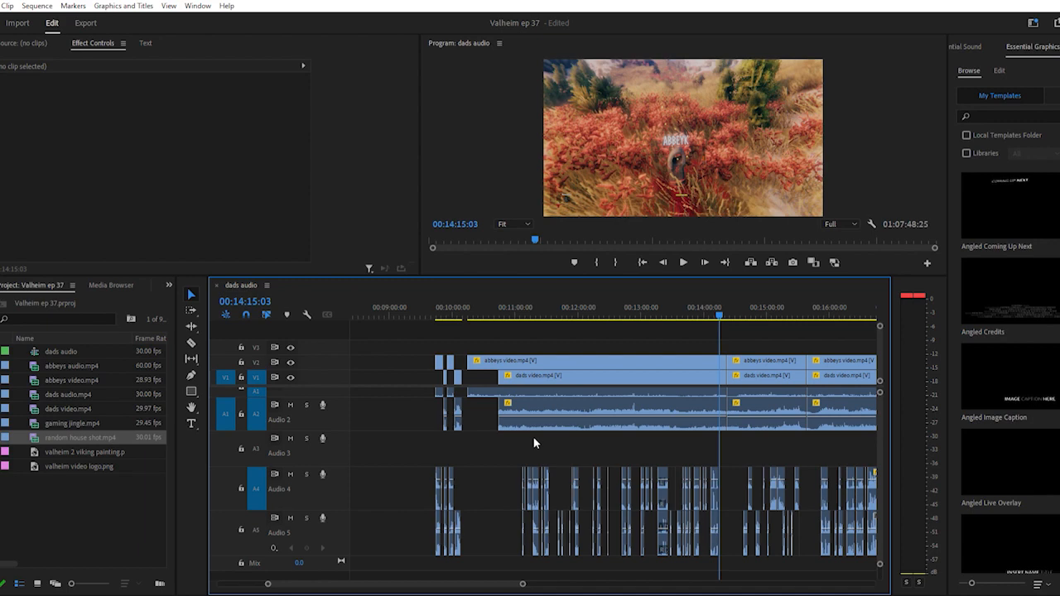
pyautogui.scroll(2, 533, 443)
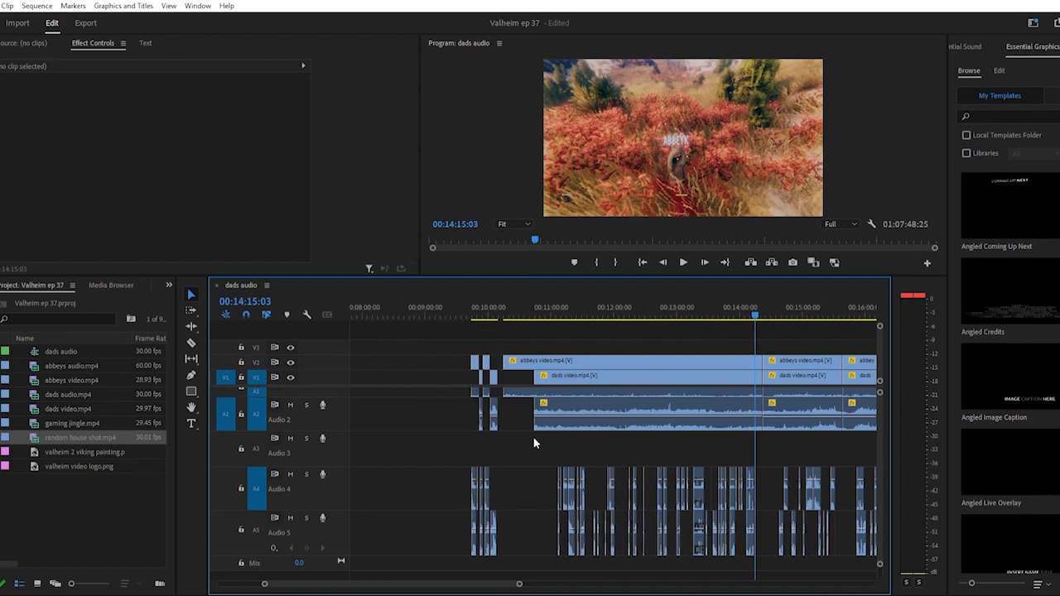
pyautogui.scroll(4, 535, 443)
pyautogui.scroll(-4, 535, 444)
pyautogui.scroll(-3, 532, 440)
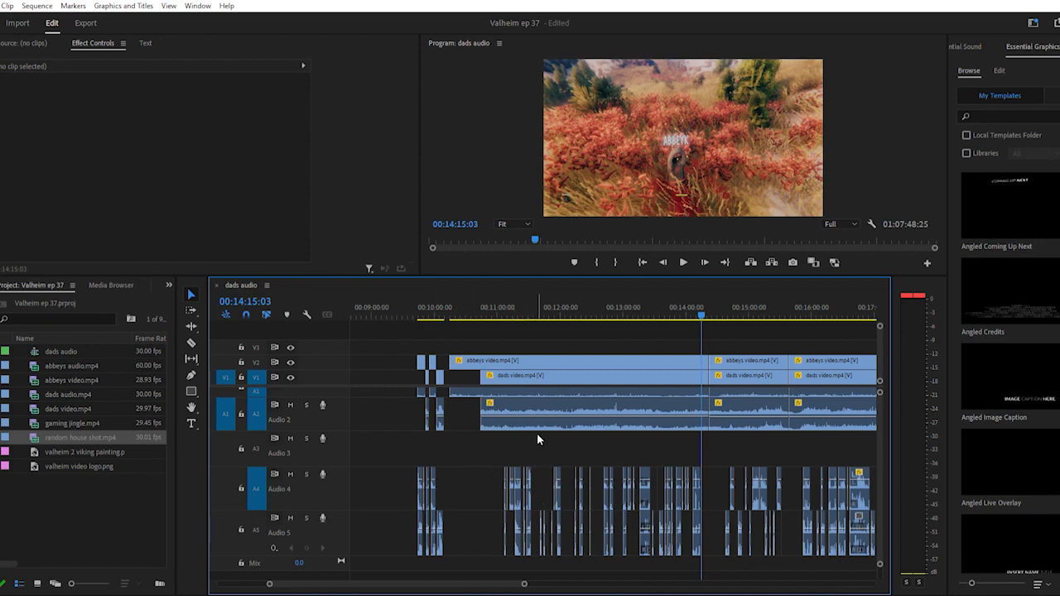
pyautogui.scroll(-8, 537, 433)
pyautogui.scroll(-3, 537, 433)
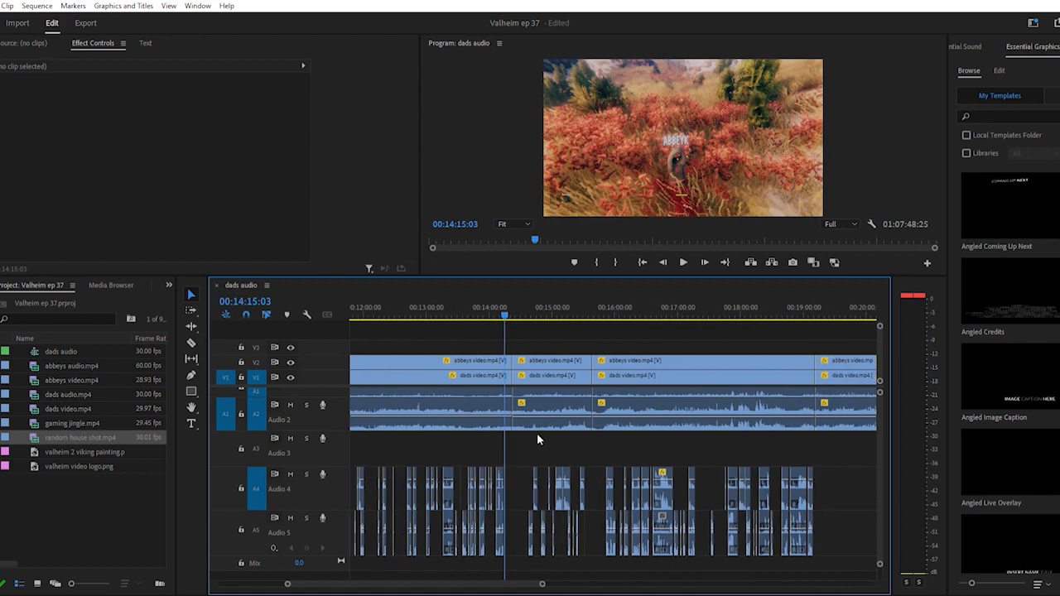
pyautogui.scroll(10, 536, 433)
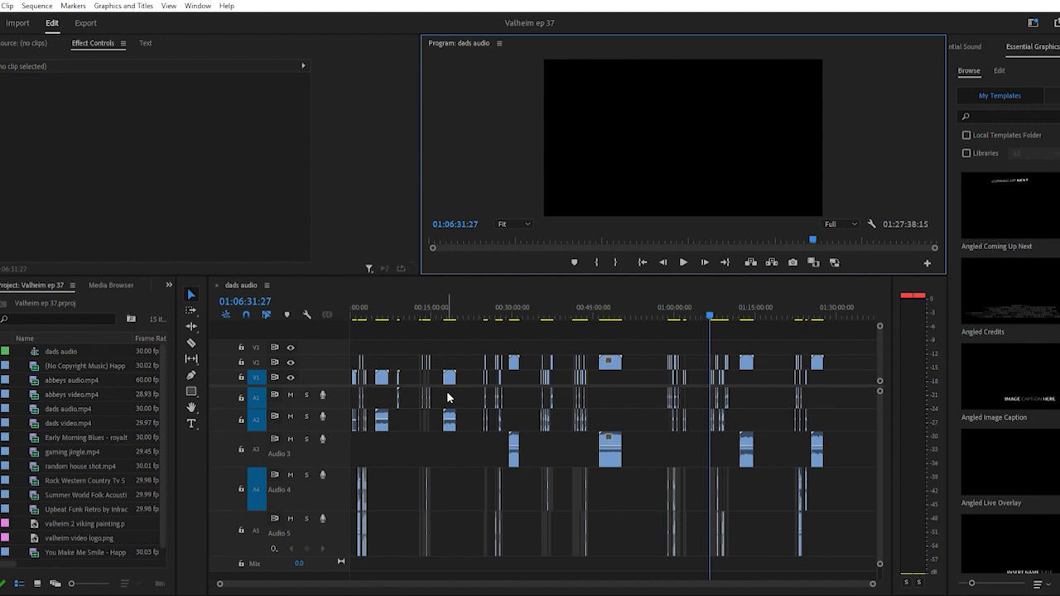
# Review the trimmed gameplay segments and the longer music clips spaced between them across the whole sequence
pyautogui.click(469, 305)
pyautogui.press('=')
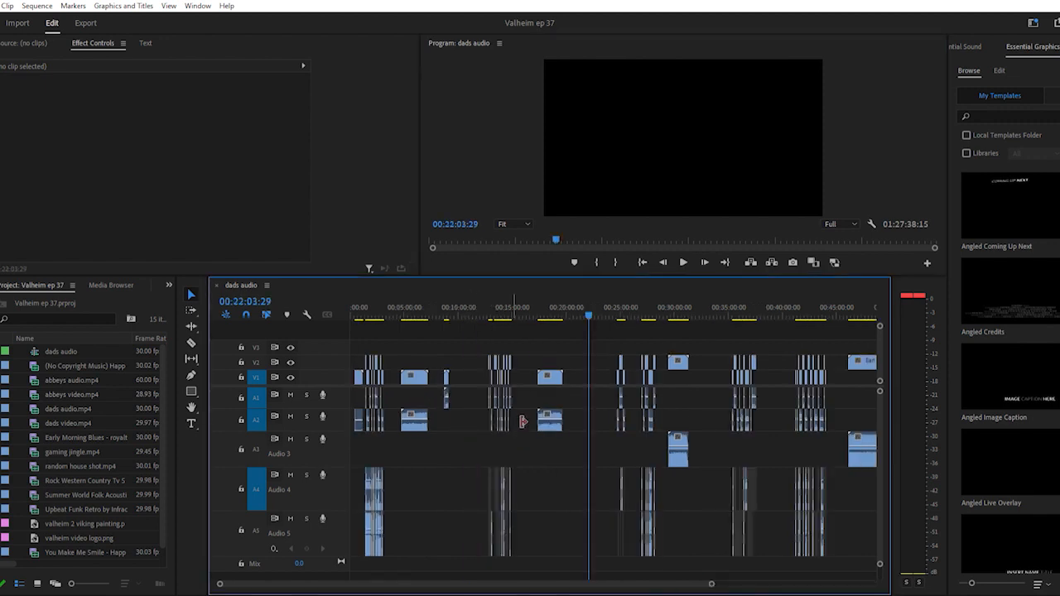
pyautogui.scroll(-2, 512, 420)
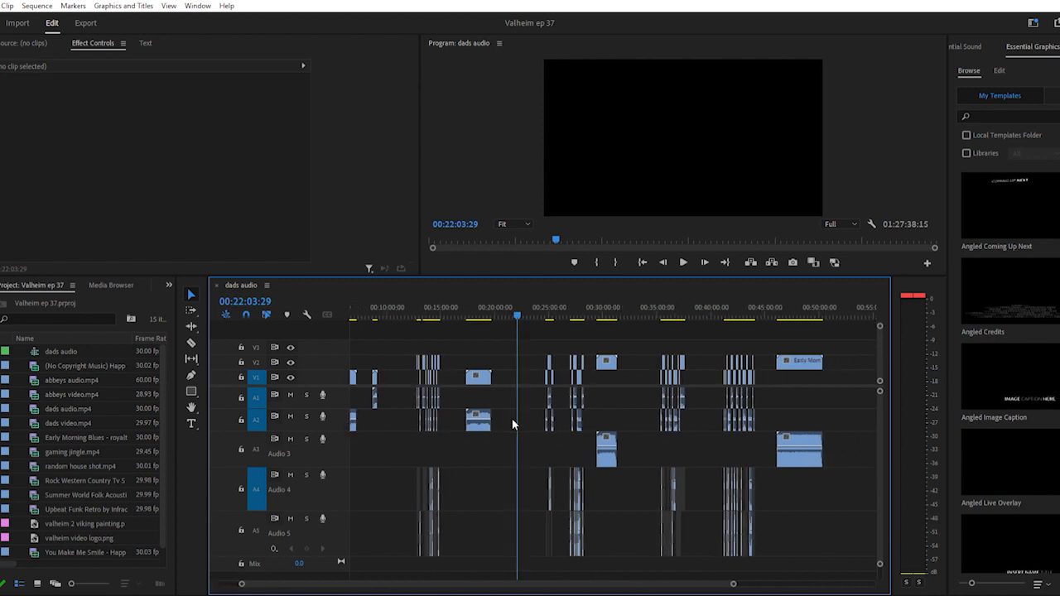
pyautogui.scroll(-2, 513, 439)
pyautogui.scroll(-3, 512, 436)
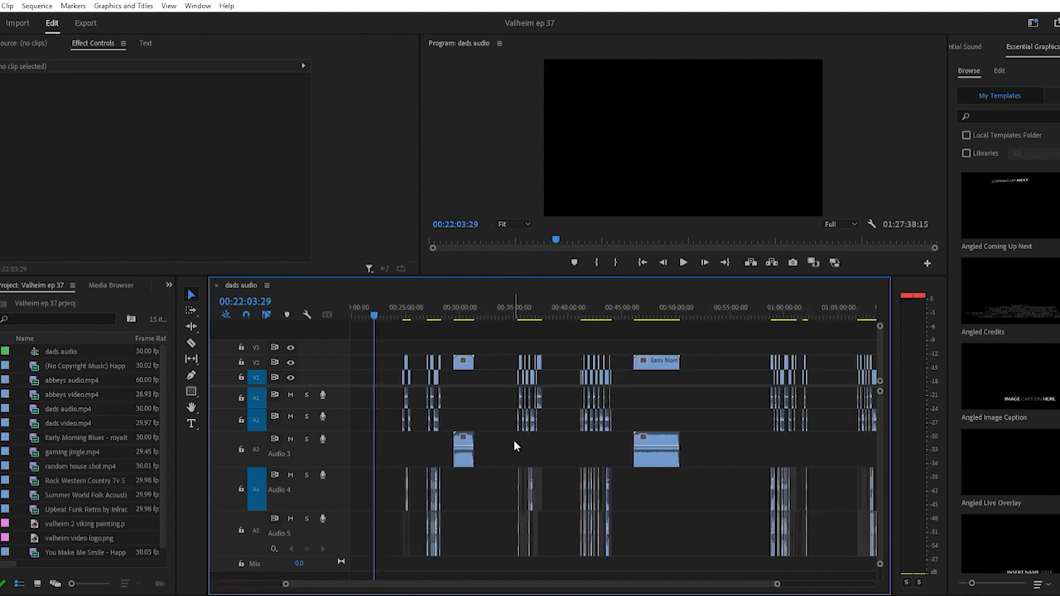
pyautogui.scroll(-3, 513, 442)
pyautogui.scroll(-3, 515, 445)
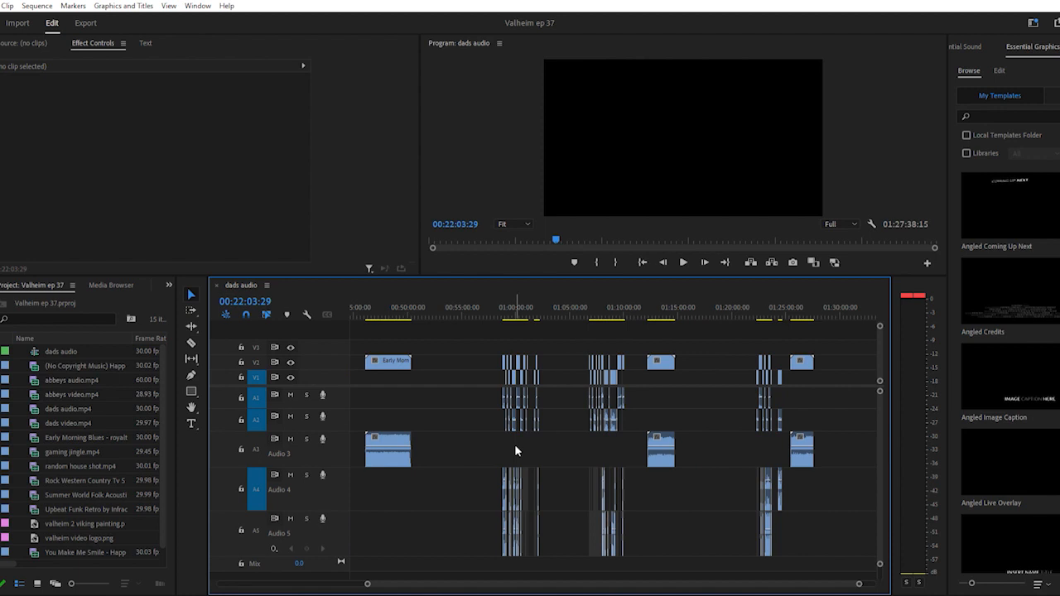
pyautogui.scroll(-2, 514, 445)
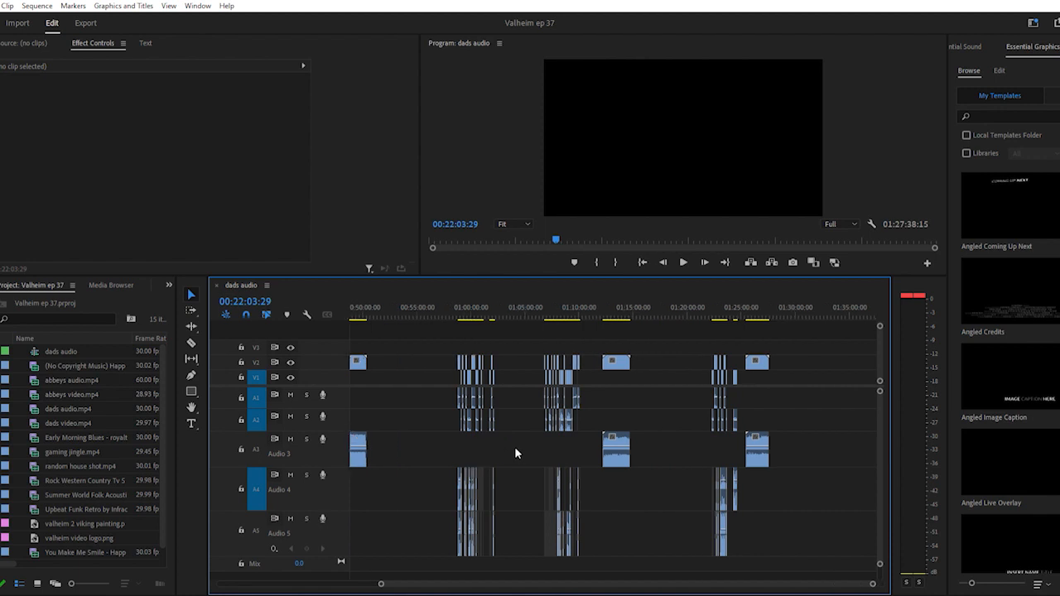
pyautogui.scroll(10, 515, 447)
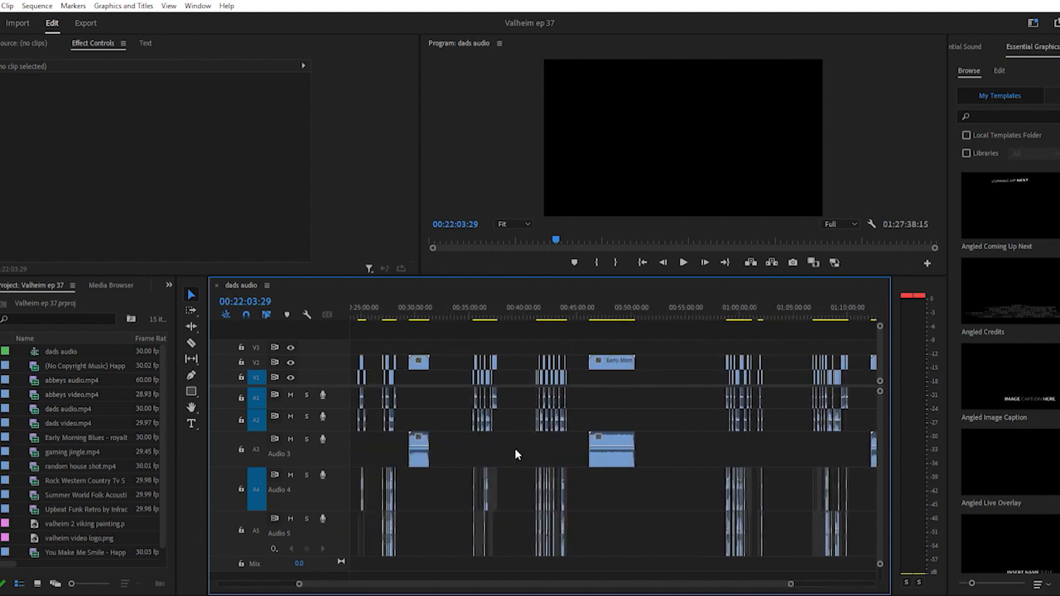
pyautogui.scroll(4, 515, 451)
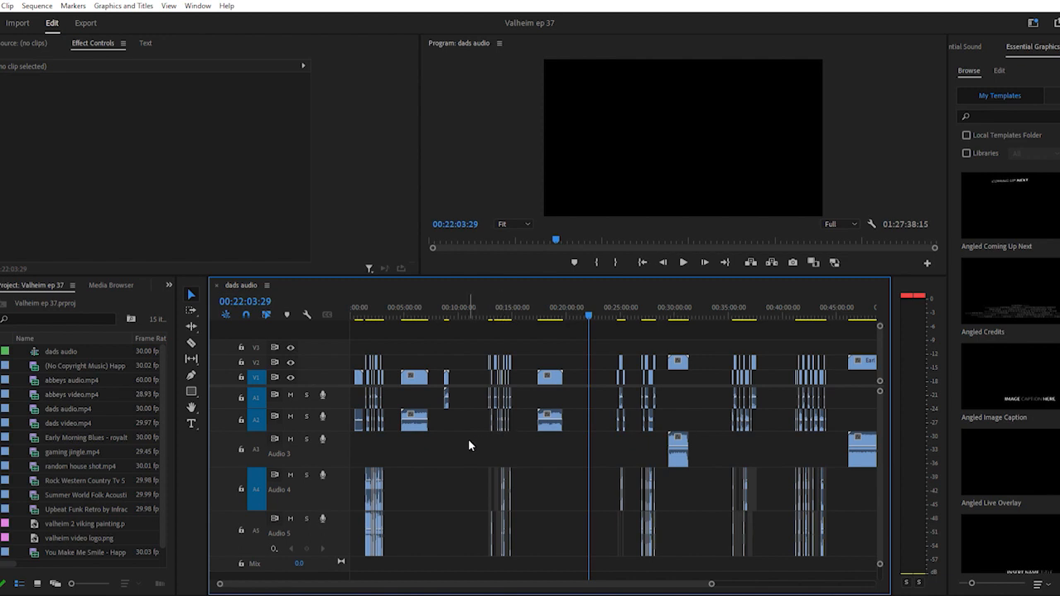
pyautogui.scroll(-10, 467, 446)
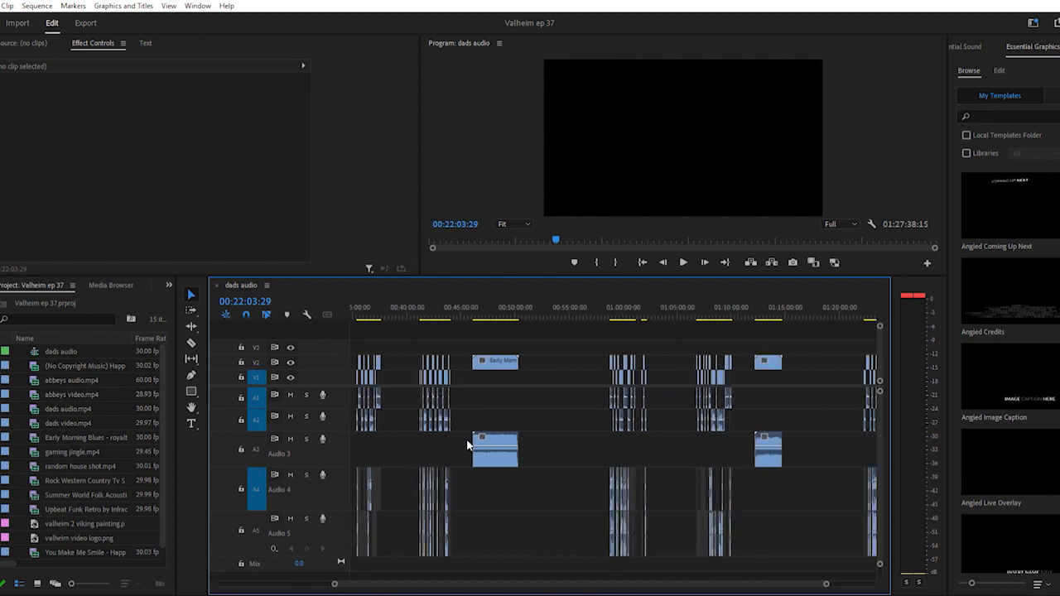
pyautogui.scroll(-2, 468, 445)
pyautogui.scroll(9, 468, 446)
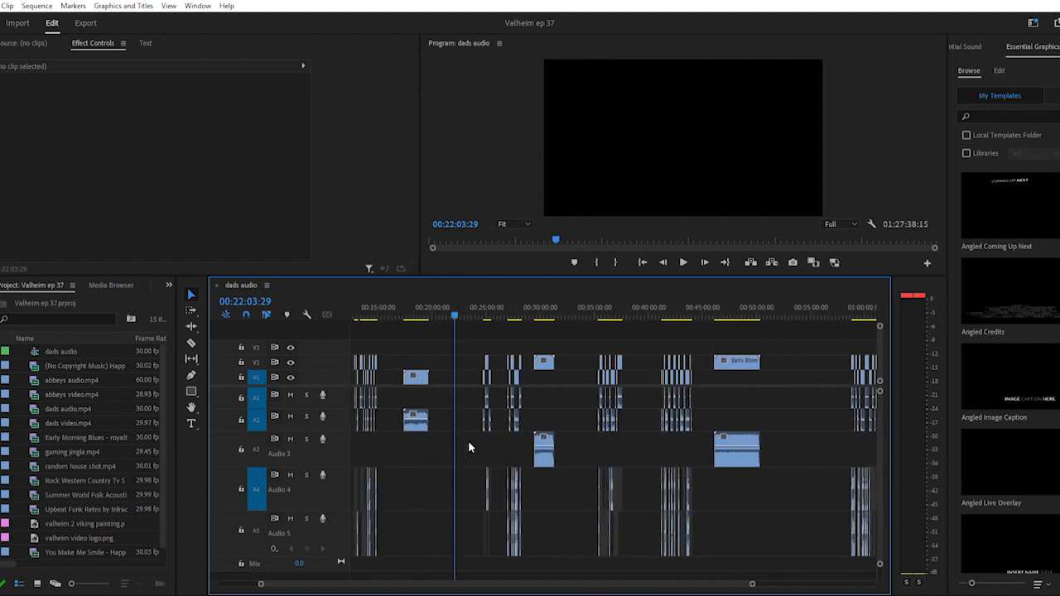
pyautogui.scroll(3, 469, 448)
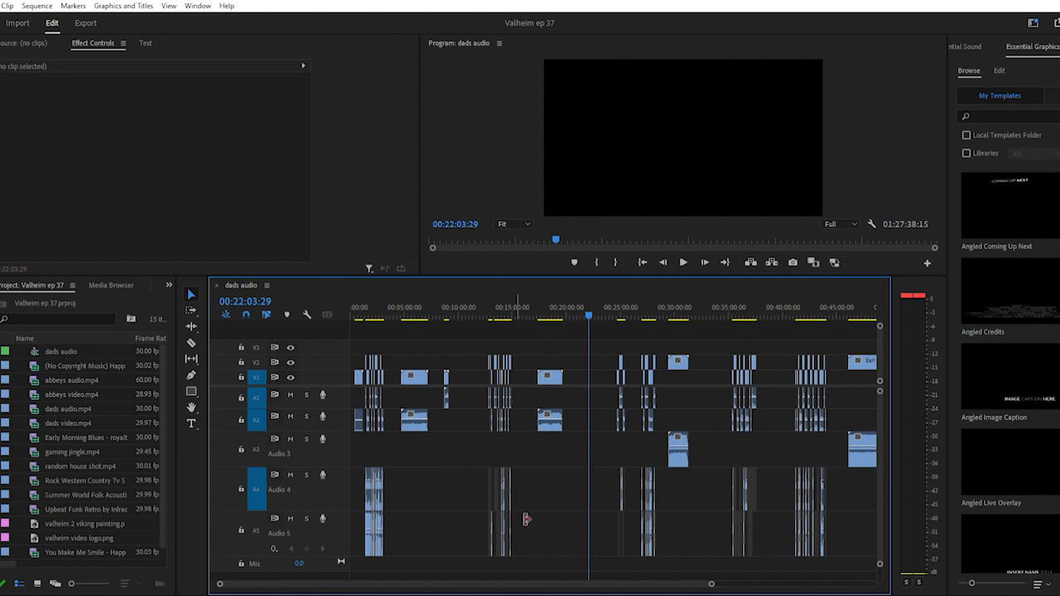
pyautogui.scroll(-5, 580, 479)
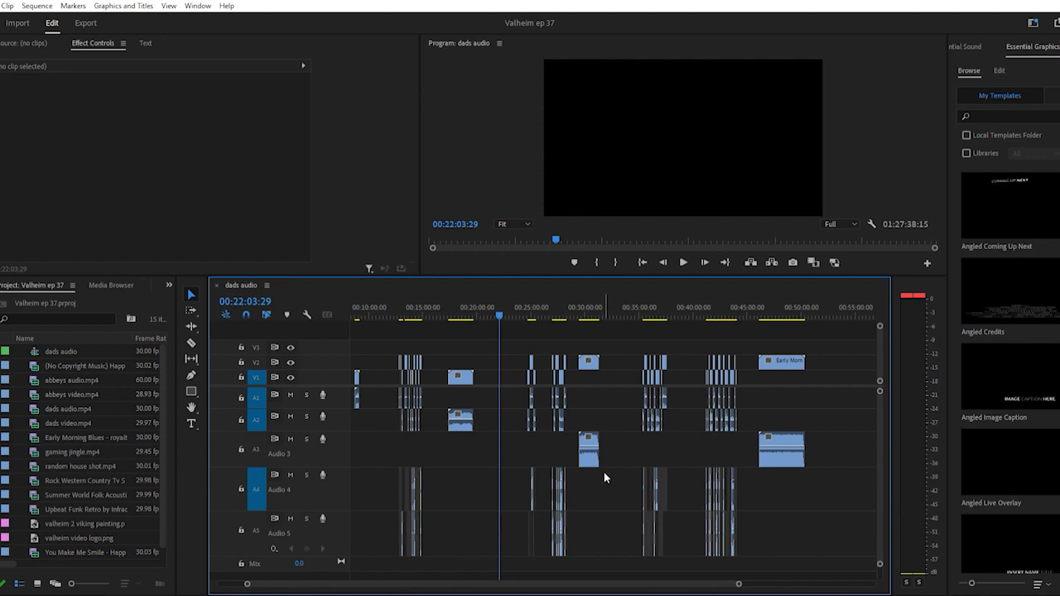
pyautogui.scroll(5, 612, 446)
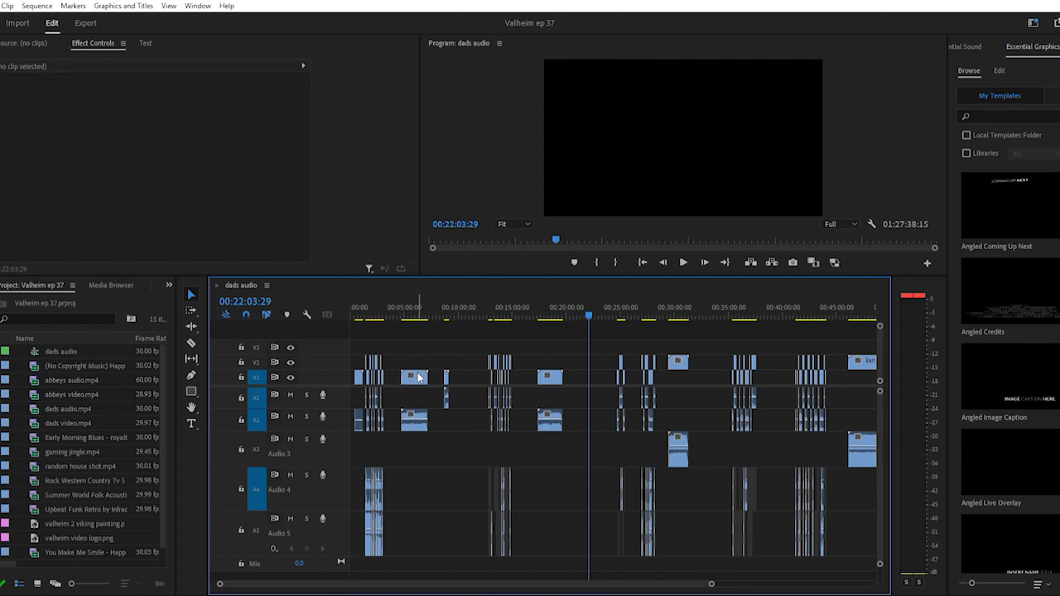
# Play part of the Summer World Folk Acoustic clip from about 00:05:07 to preview the music
pyautogui.click(367, 307)
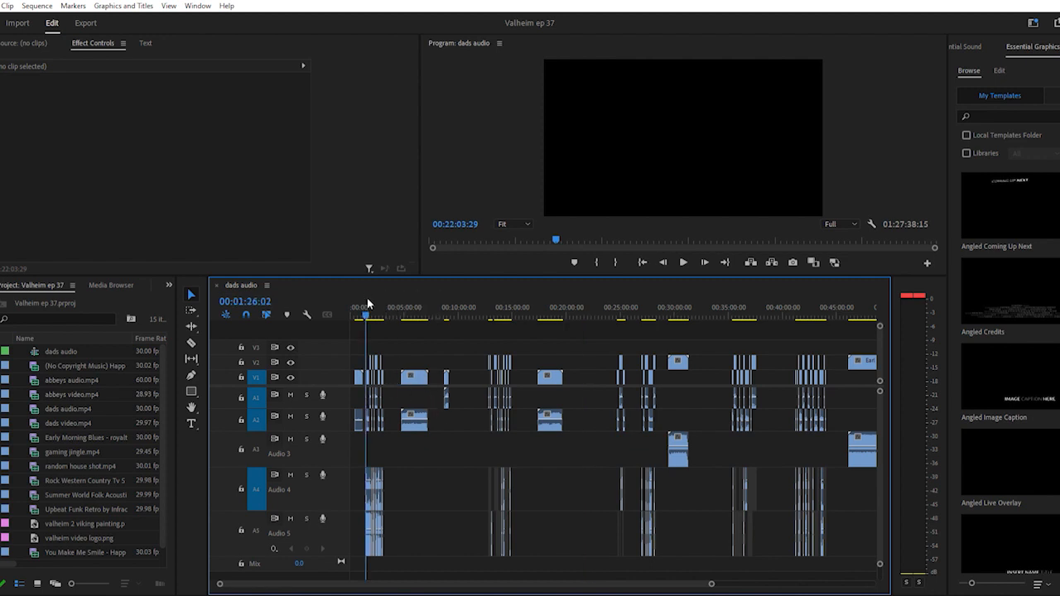
pyautogui.press('=')
pyautogui.press('=')
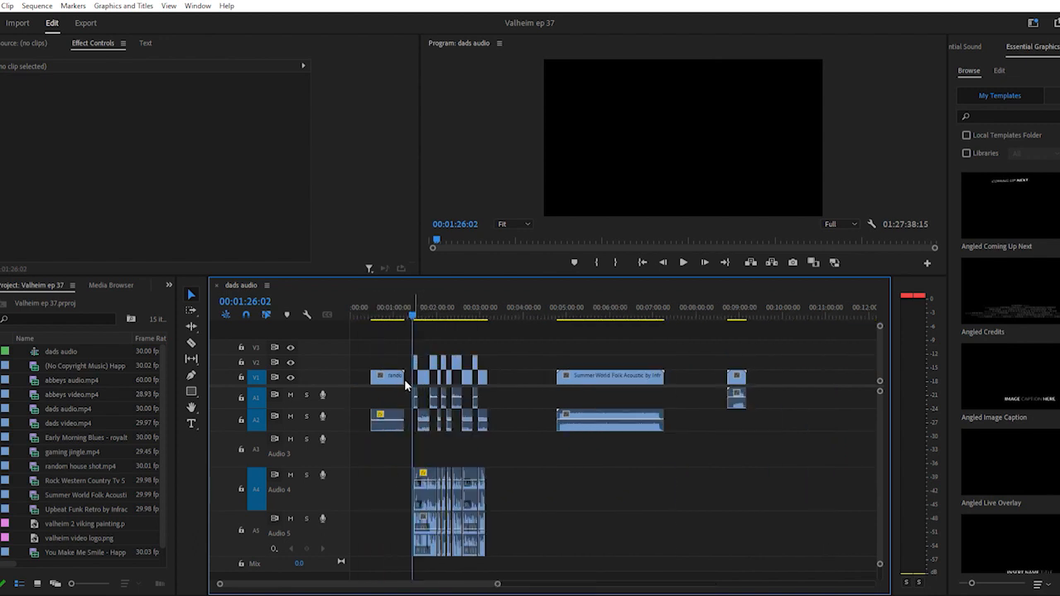
pyautogui.hscroll(1, 549, 409)
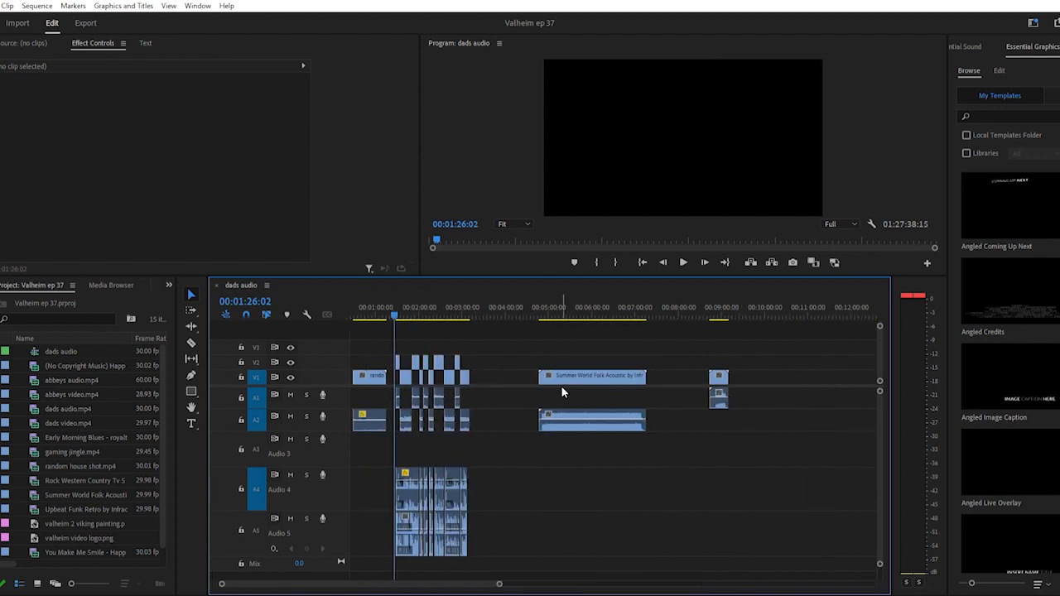
pyautogui.click(553, 309)
pyautogui.press('space')
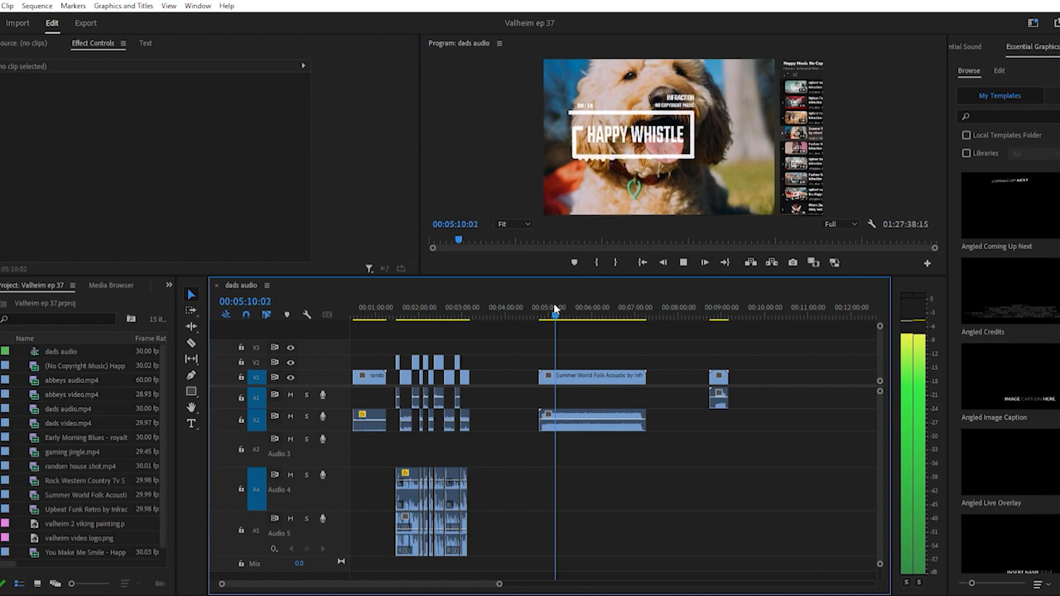
pyautogui.press('space')
# Play the short standalone clip near 00:09:00 on V1 and A1 to check its content
pyautogui.scroll(-3, 609, 416)
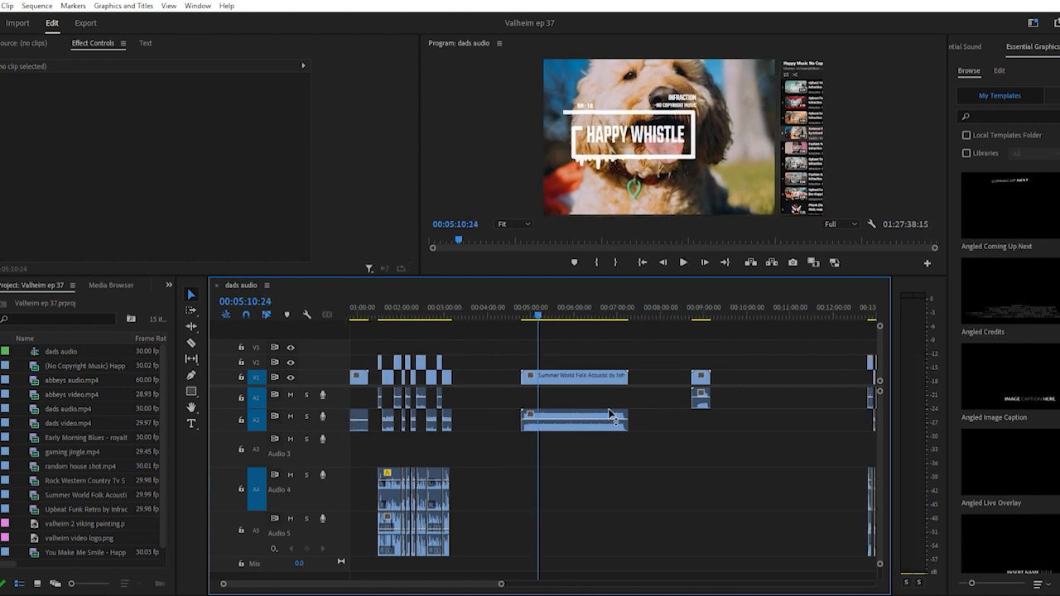
pyautogui.scroll(-2, 607, 407)
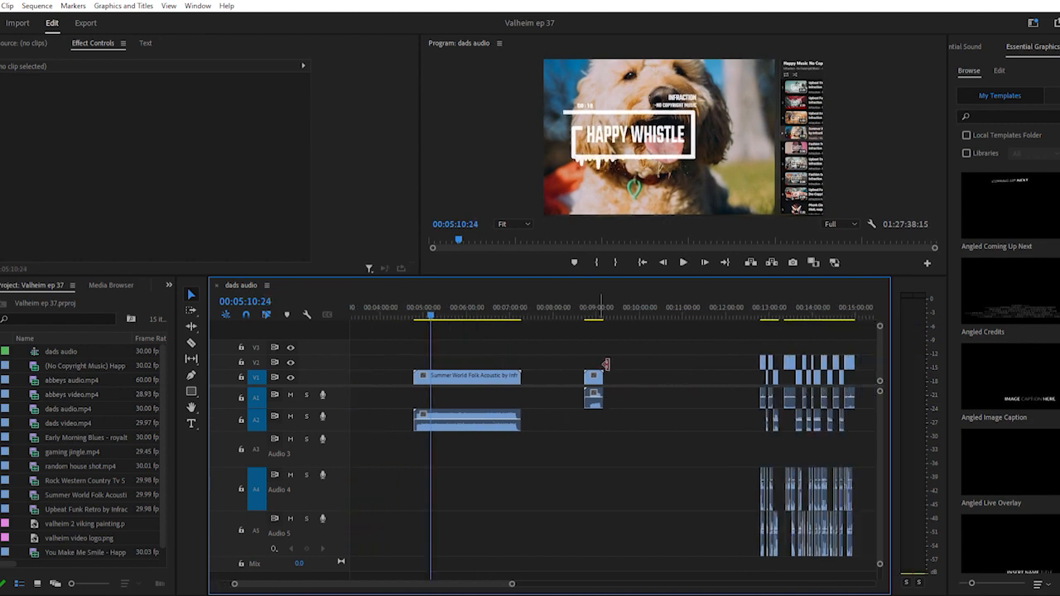
pyautogui.click(594, 308)
pyautogui.press('space')
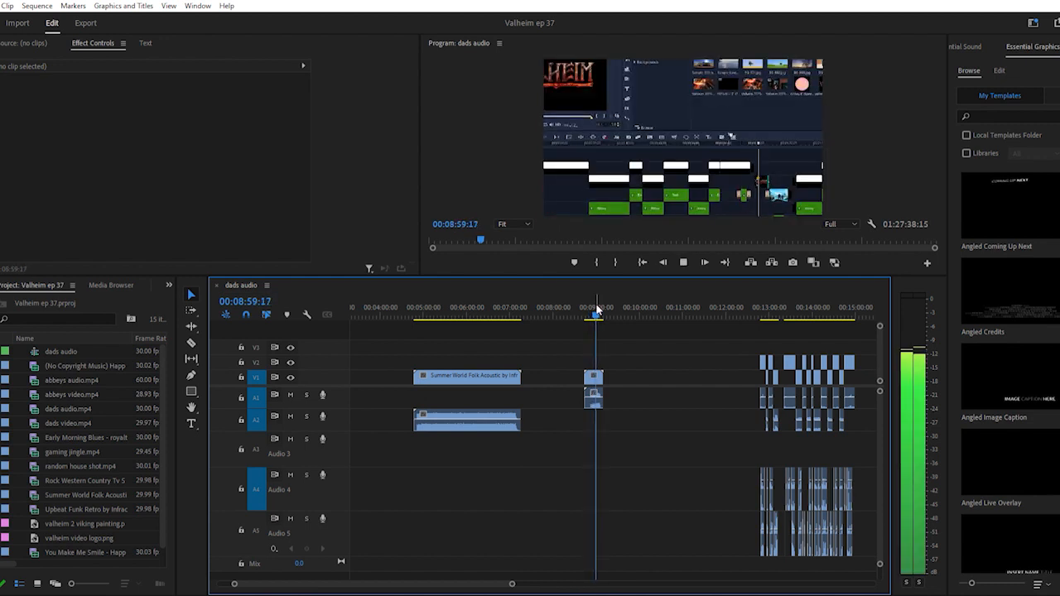
pyautogui.press('space')
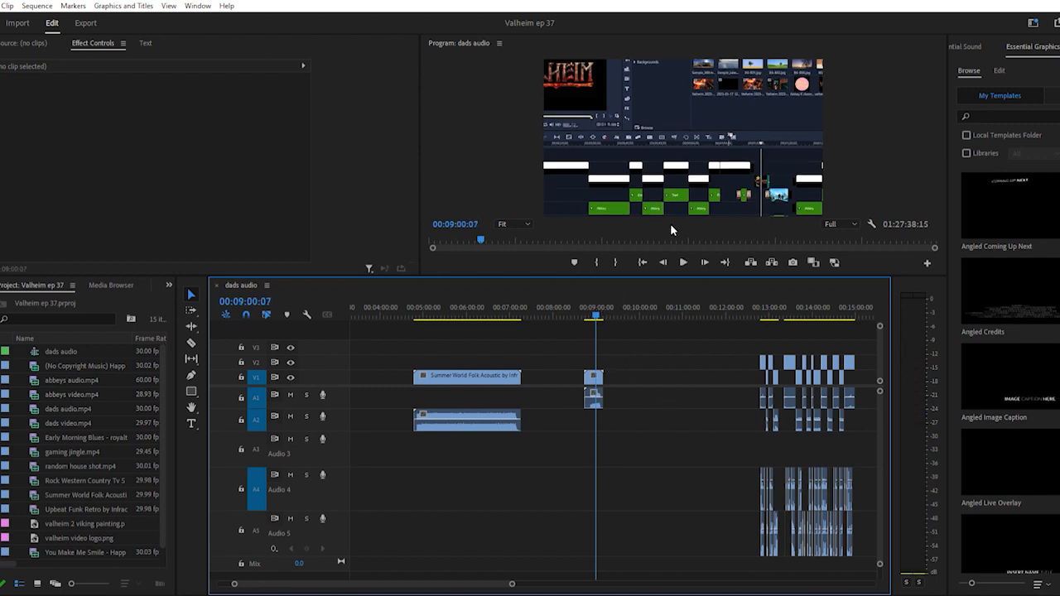
# Play part of the Upbeat Funk Retro clip near 00:17:58 to preview the music
pyautogui.scroll(-10, 710, 451)
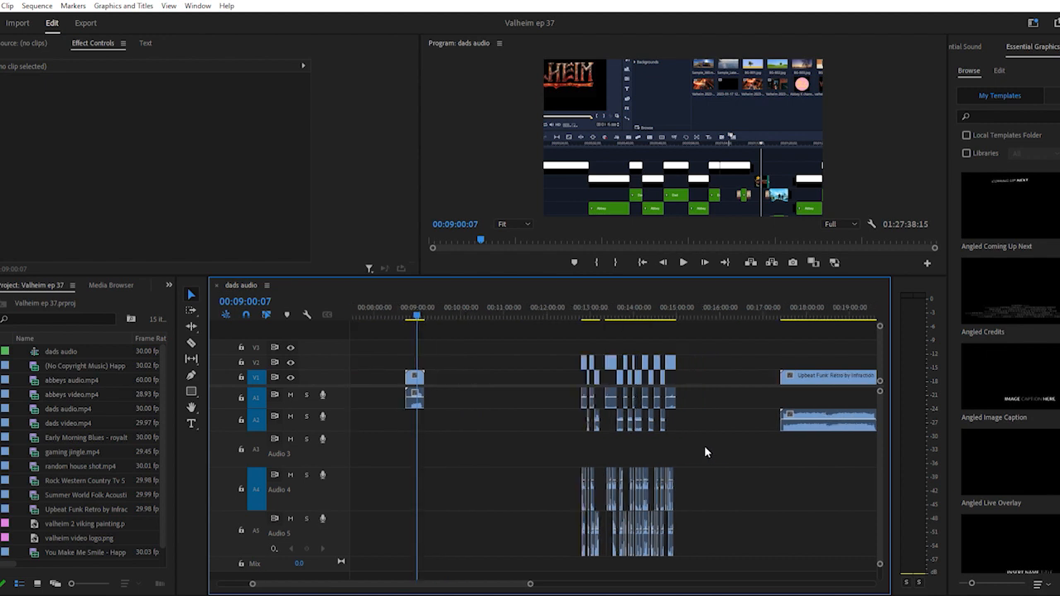
pyautogui.scroll(-1, 559, 386)
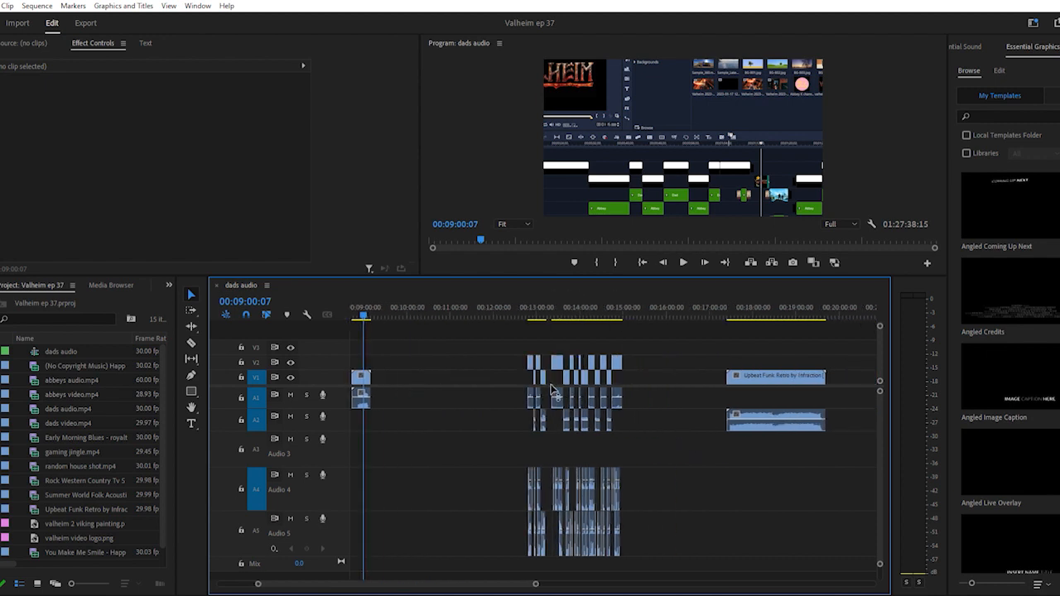
pyautogui.scroll(-3, 653, 399)
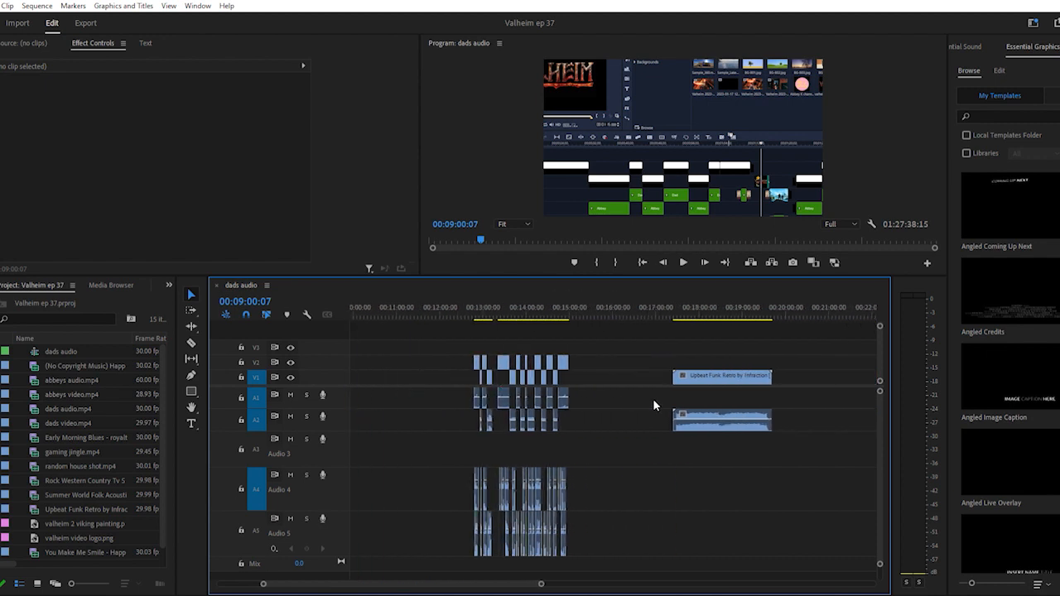
pyautogui.click(700, 309)
pyautogui.press('space')
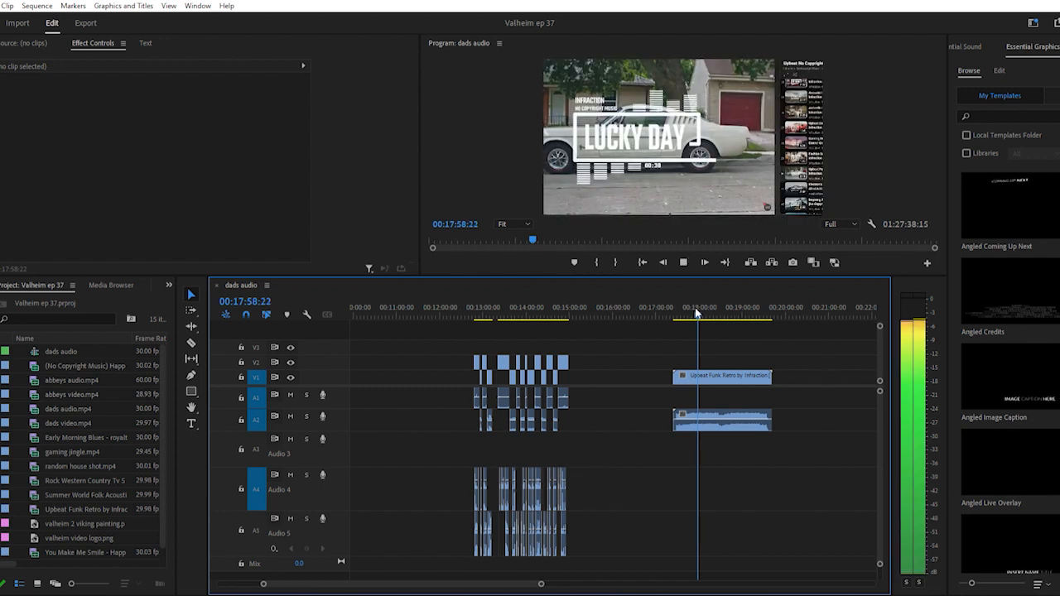
pyautogui.press('space')
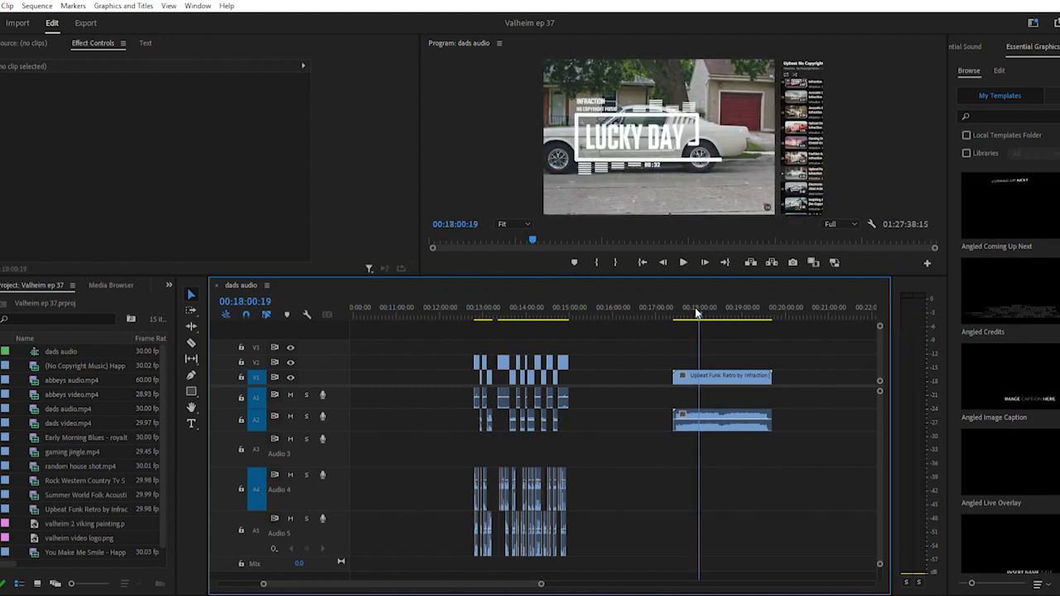
# Scrub through the gameplay segments from 01:06:56:29 to 01:09:46:18 to review their mood
pyautogui.scroll(-5, 676, 385)
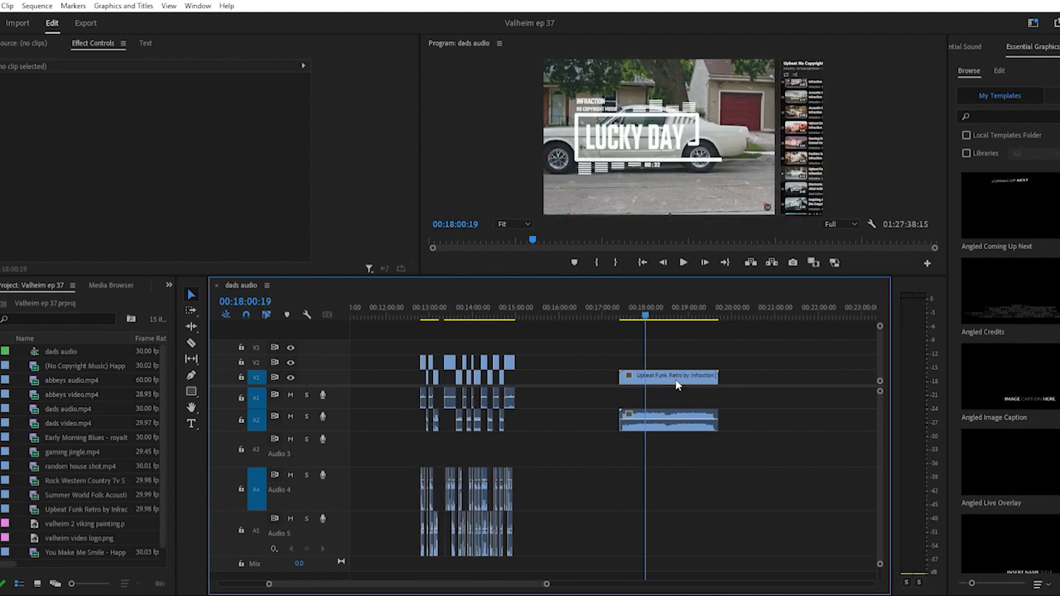
pyautogui.scroll(-5, 676, 379)
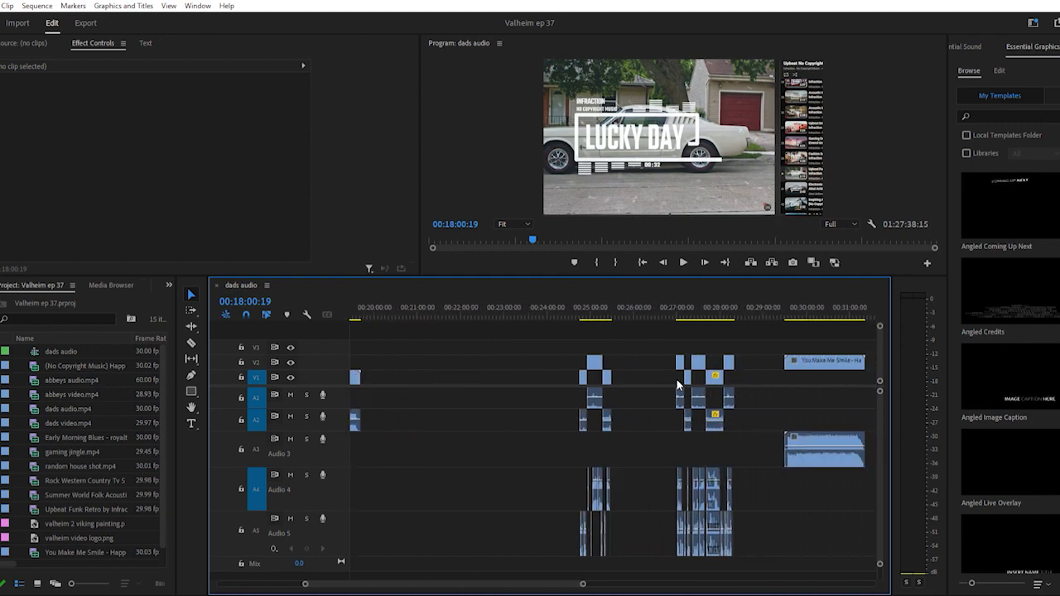
pyautogui.keyDown('alt'); pyautogui.scroll(-10, 676, 378); pyautogui.keyUp('alt')
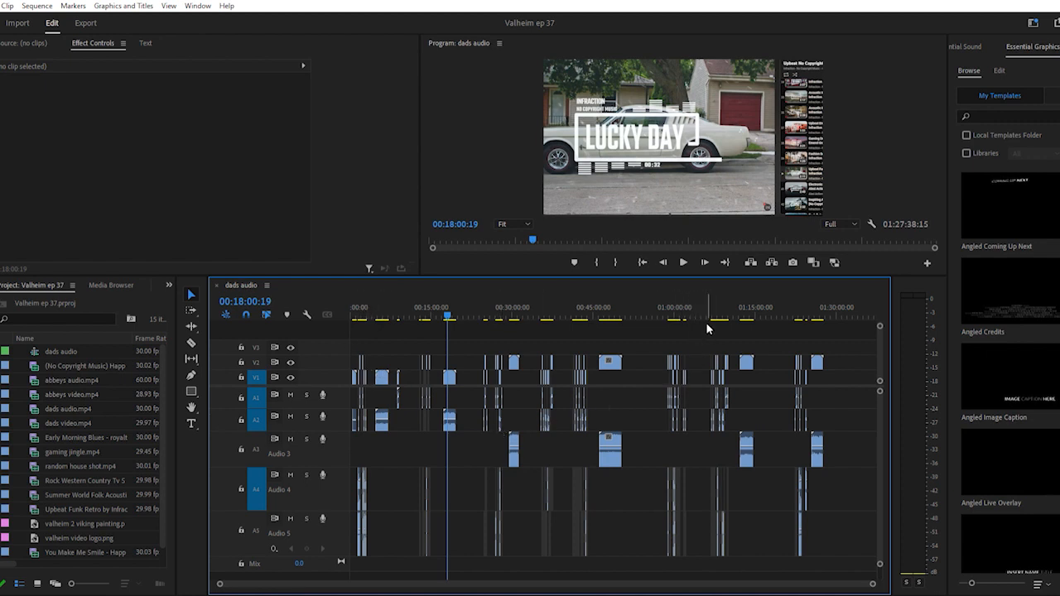
pyautogui.click(728, 303)
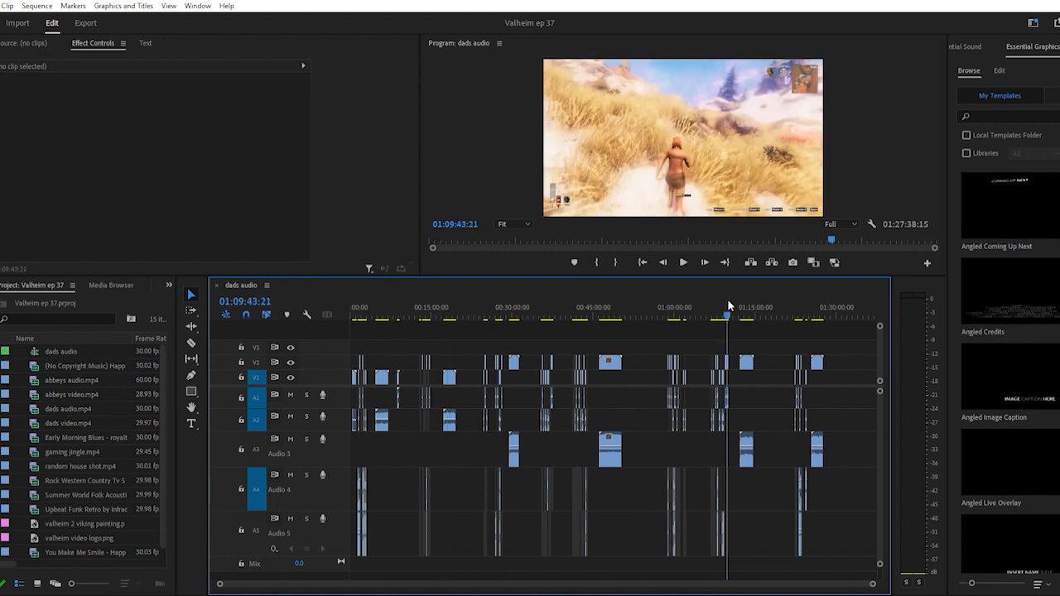
pyautogui.press('=')
pyautogui.press('=')
pyautogui.press('=')
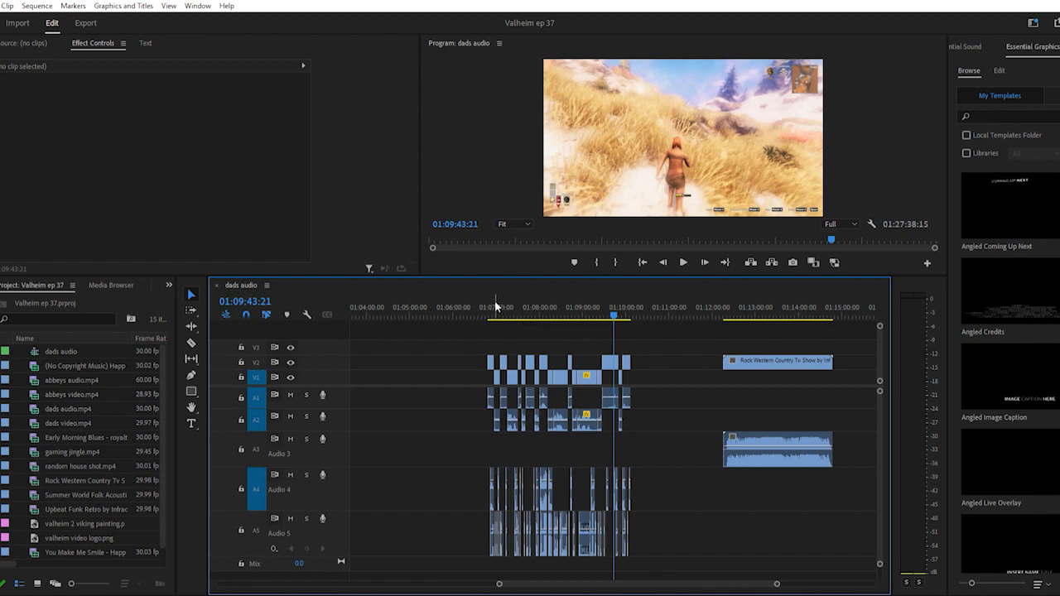
pyautogui.click(495, 307)
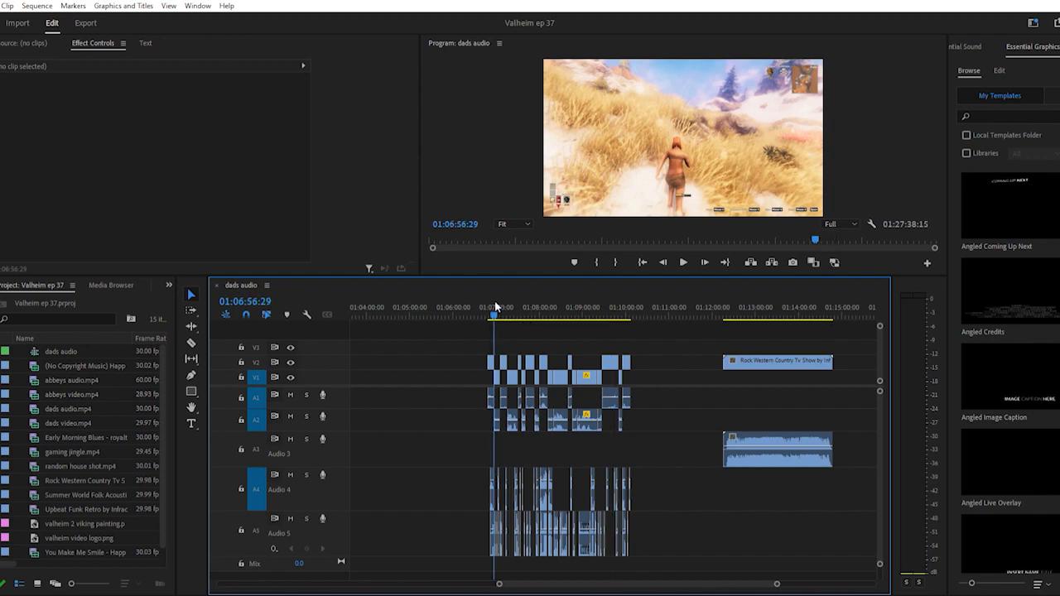
pyautogui.moveTo(495, 308); pyautogui.dragTo(615, 306)
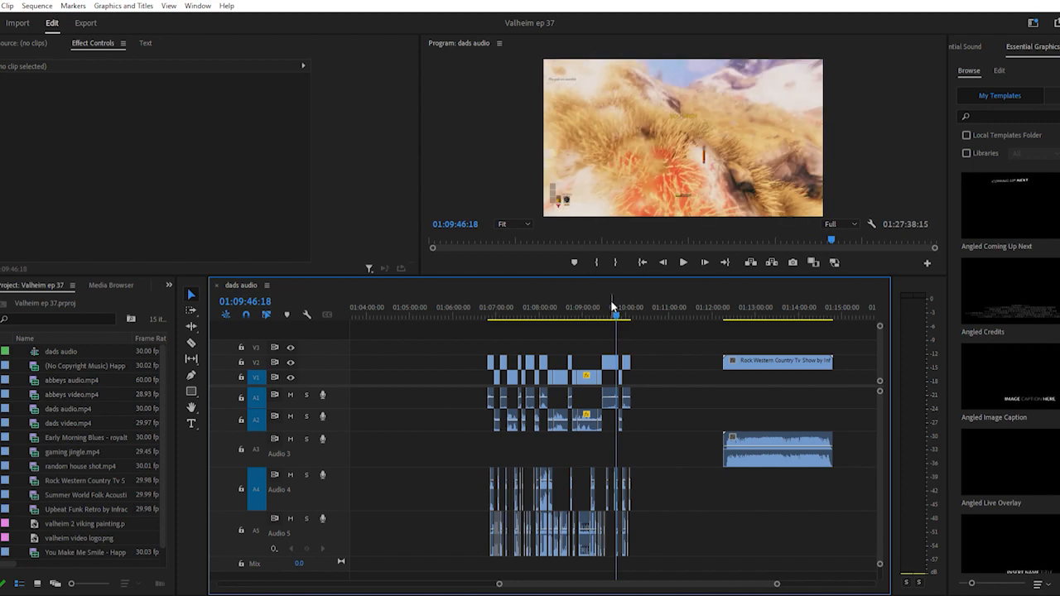
# Play the Rock Western Country clip from 01:12:56:03 to preview its music
pyautogui.click(754, 306)
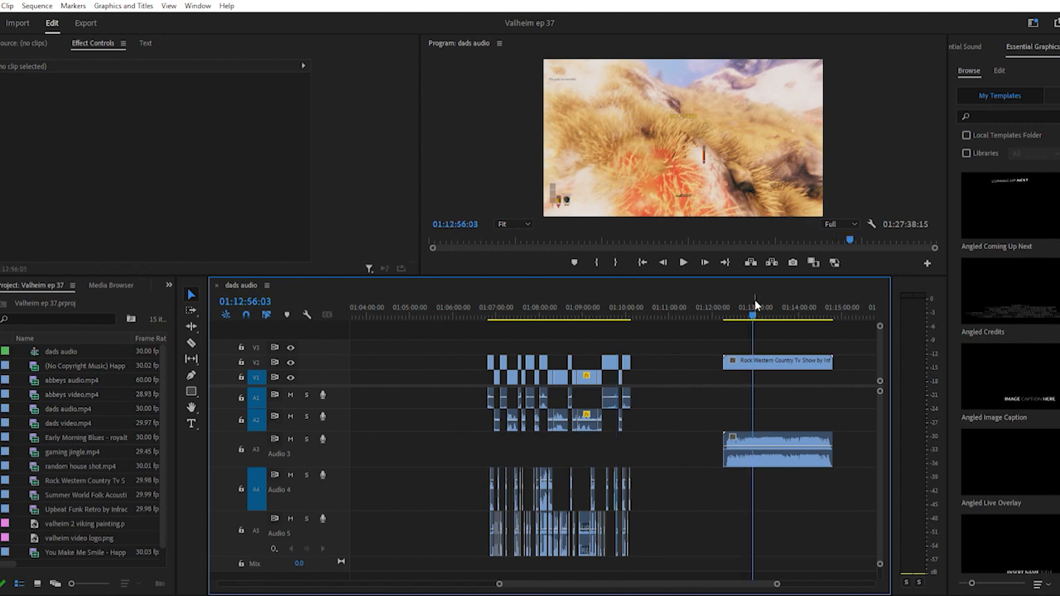
pyautogui.press('space')
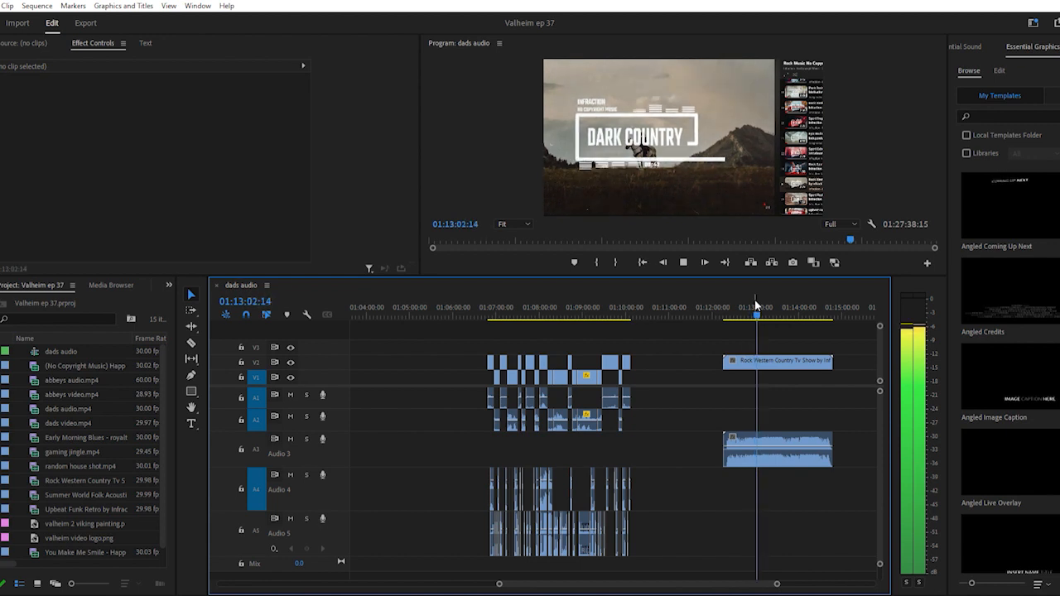
pyautogui.press('space')
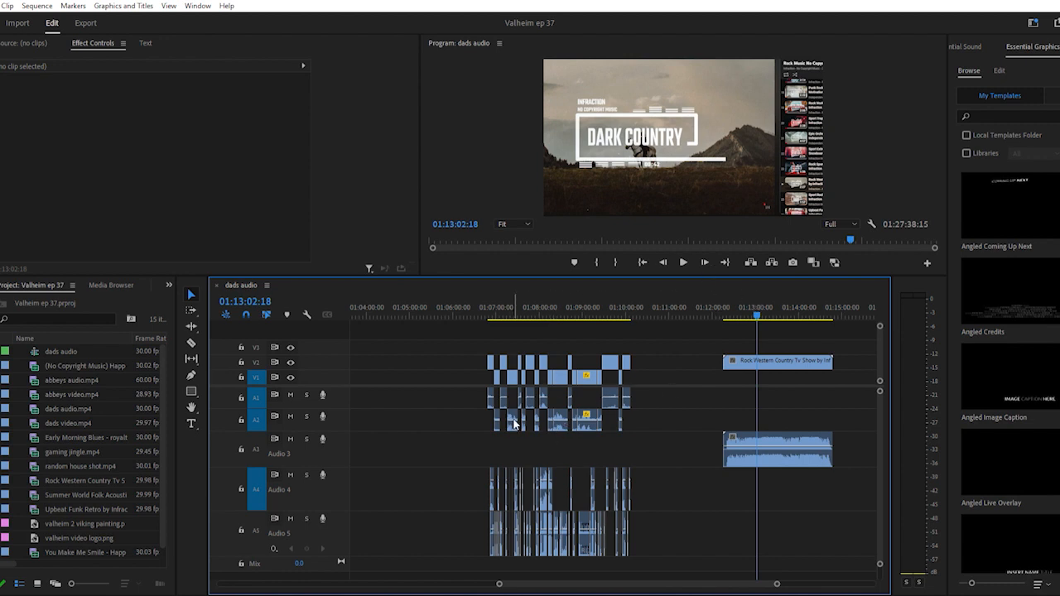
# Unlink the Summer World Folk Acoustic clip on V1 from its audio and delete only the video part
pyautogui.scroll(8, 520, 425)
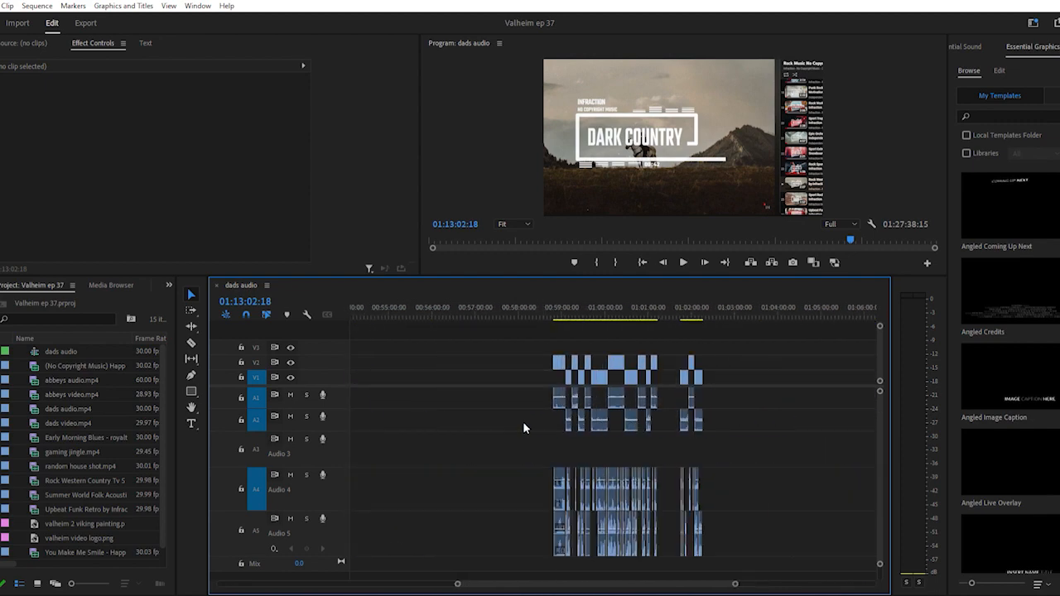
pyautogui.scroll(15, 524, 426)
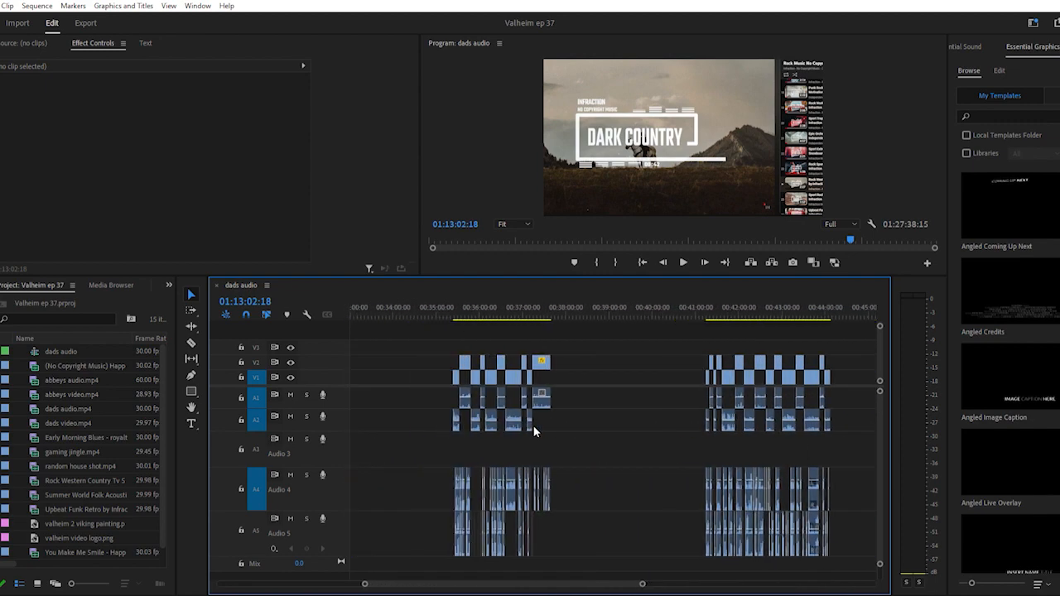
pyautogui.scroll(14, 534, 426)
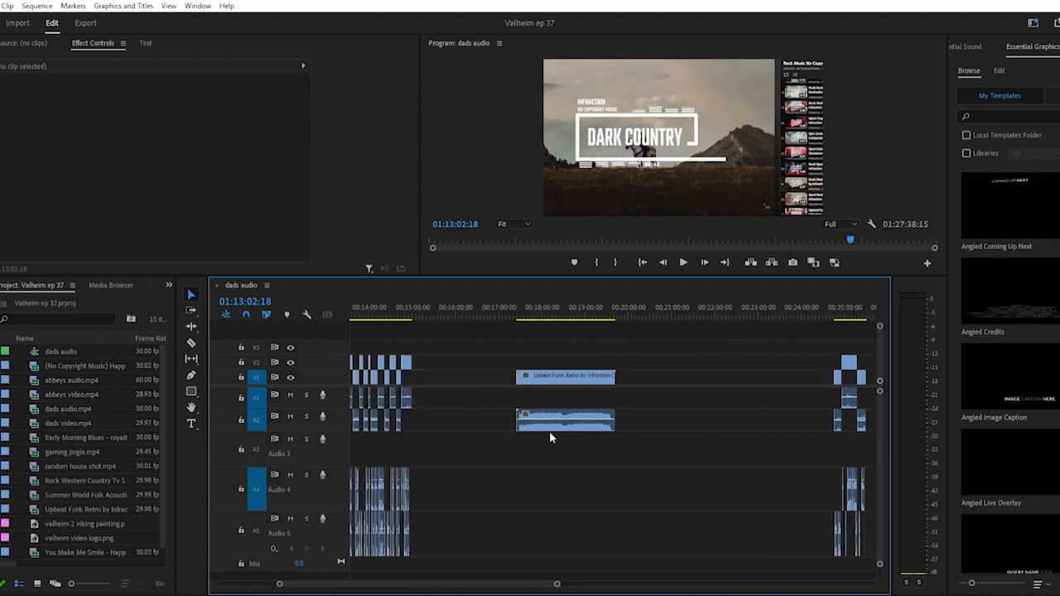
pyautogui.scroll(11, 551, 431)
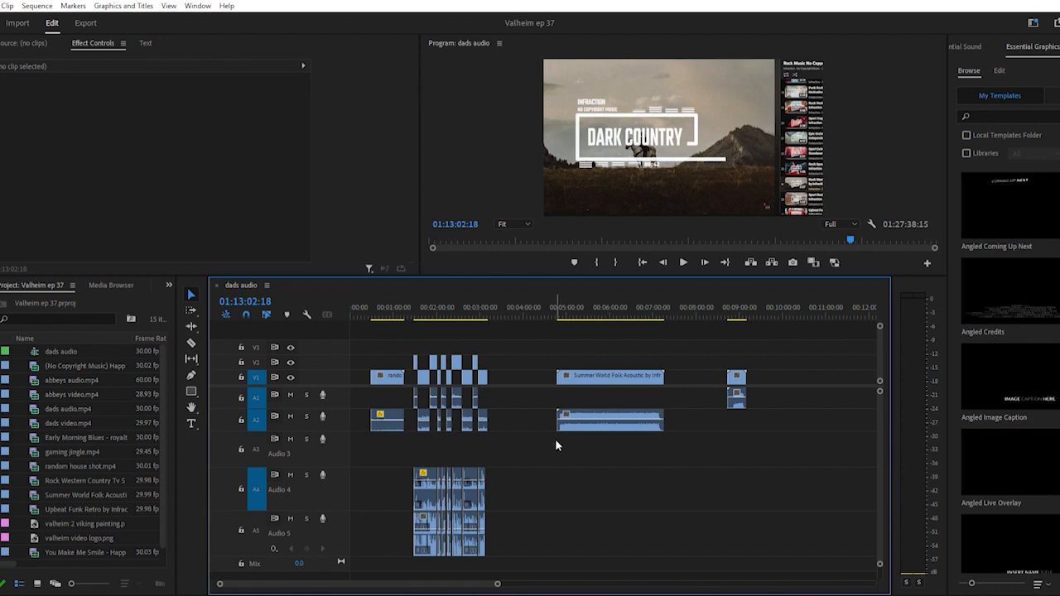
pyautogui.click(594, 373)
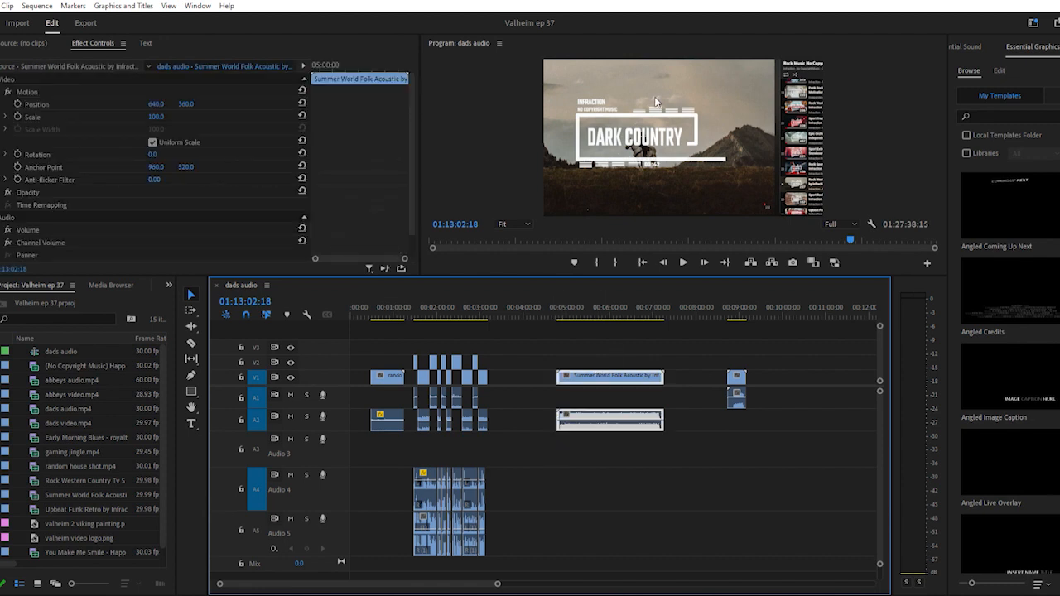
pyautogui.hotkey('ctrl', 'l')
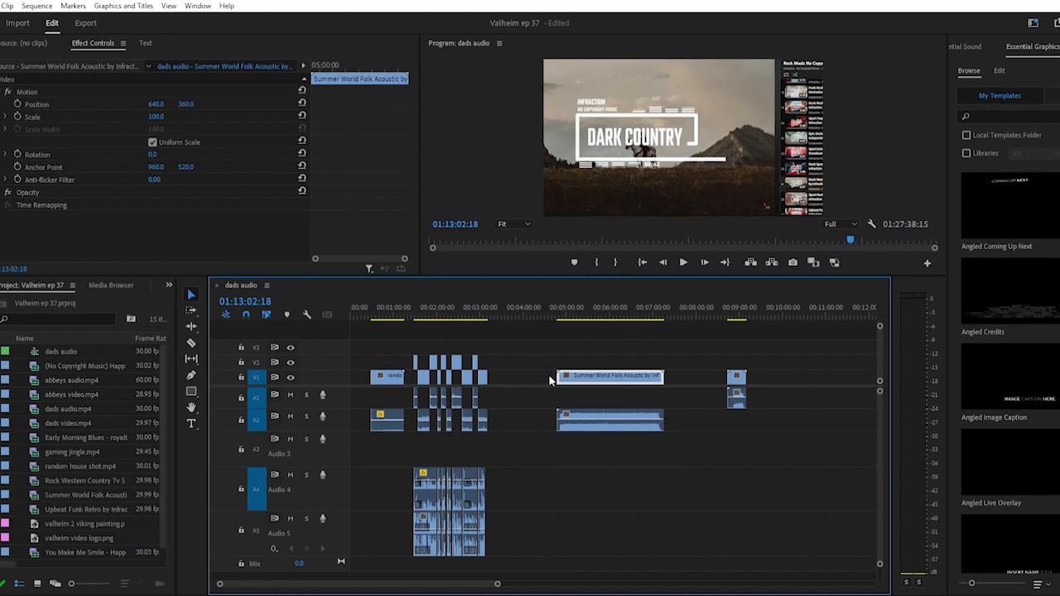
pyautogui.click(536, 358)
pyautogui.click(598, 375)
pyautogui.press('Delete')
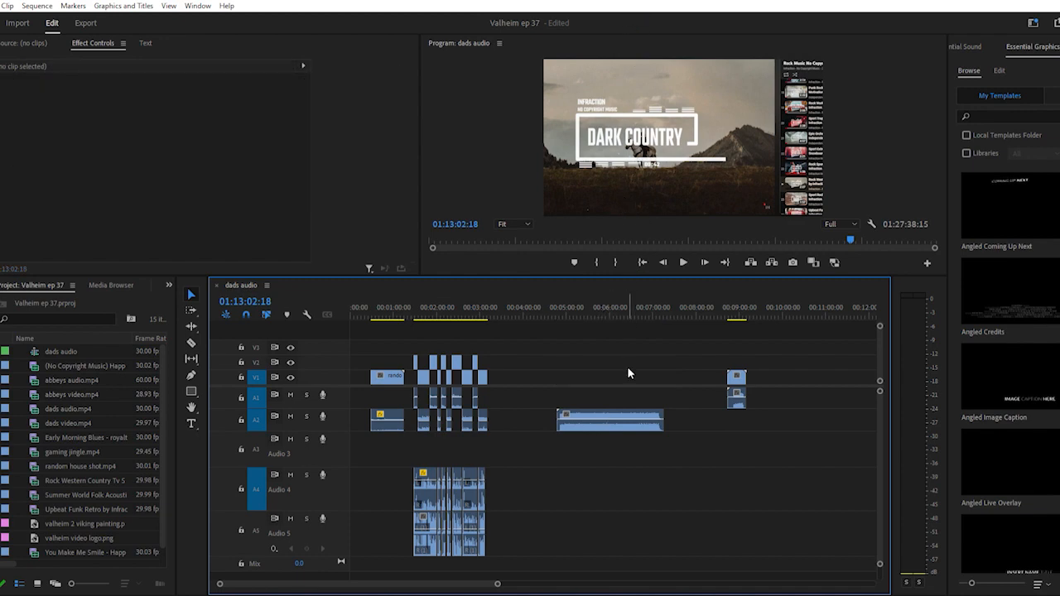
# Move the Summer World Folk Acoustic audio to Audio 3 and place it beneath the first group of gameplay segments
pyautogui.click(596, 305)
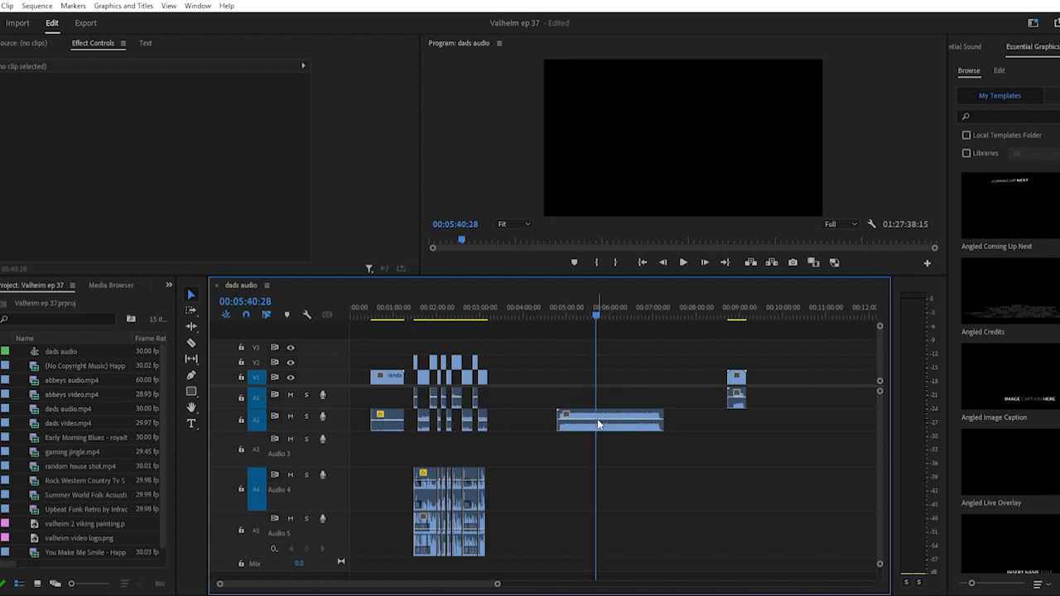
pyautogui.moveTo(611, 415); pyautogui.dragTo(605, 440)
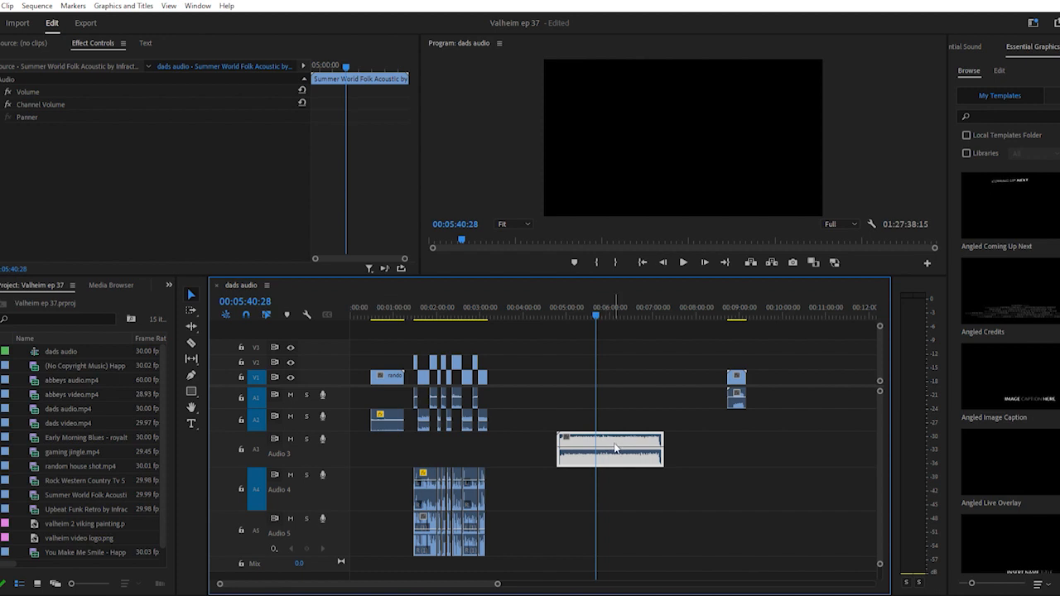
pyautogui.moveTo(615, 448); pyautogui.dragTo(447, 437)
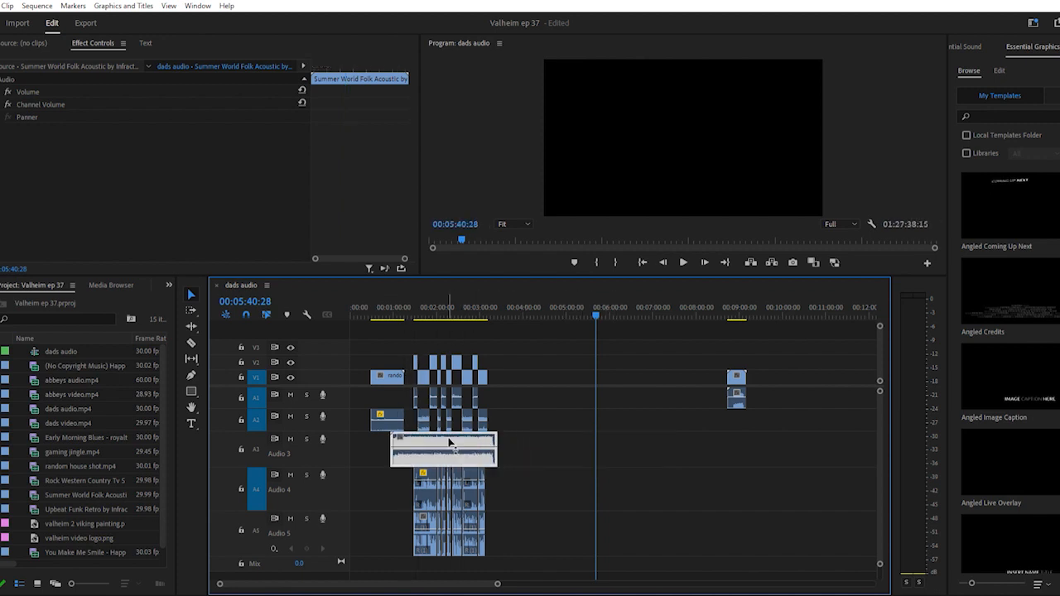
# Shift the Summer World Folk Acoustic audio on Audio 3 about 6 seconds earlier so its fade-out begins where the first gameplay group ends
pyautogui.click(444, 308)
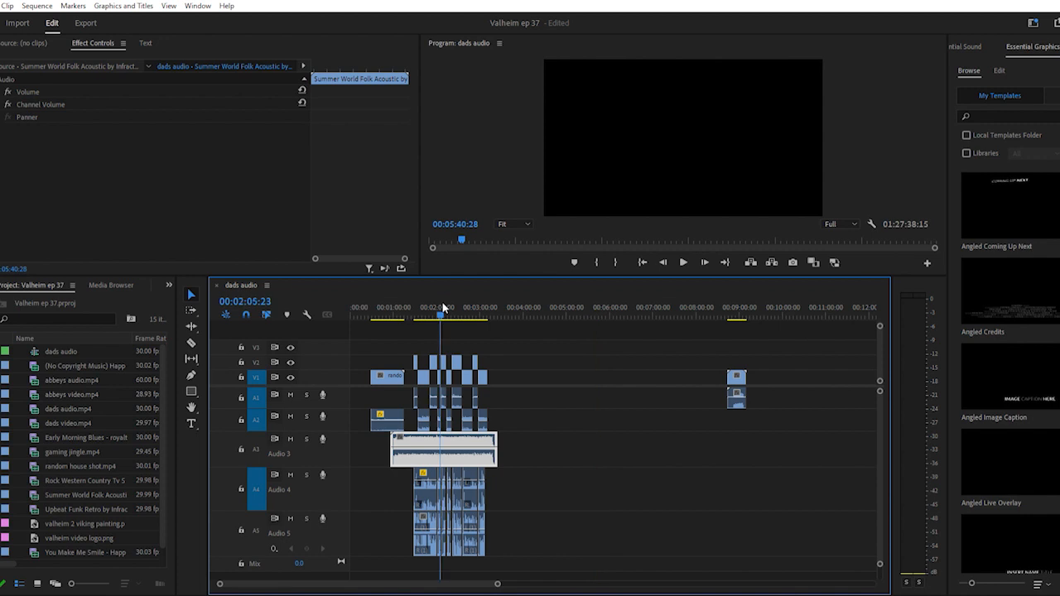
pyautogui.press('=')
pyautogui.press('=')
pyautogui.press('=')
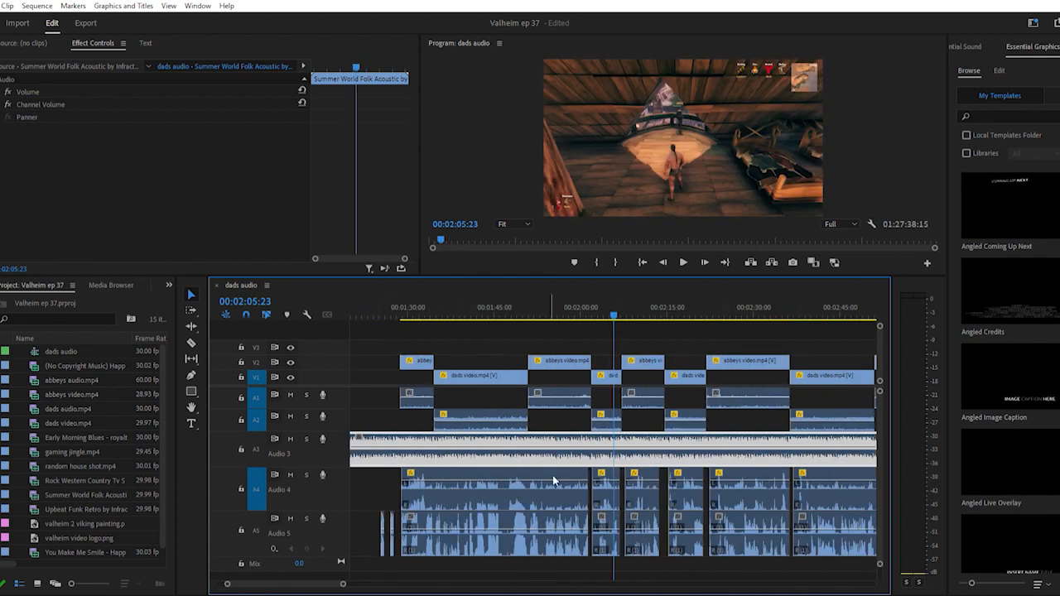
pyautogui.scroll(-6, 554, 480)
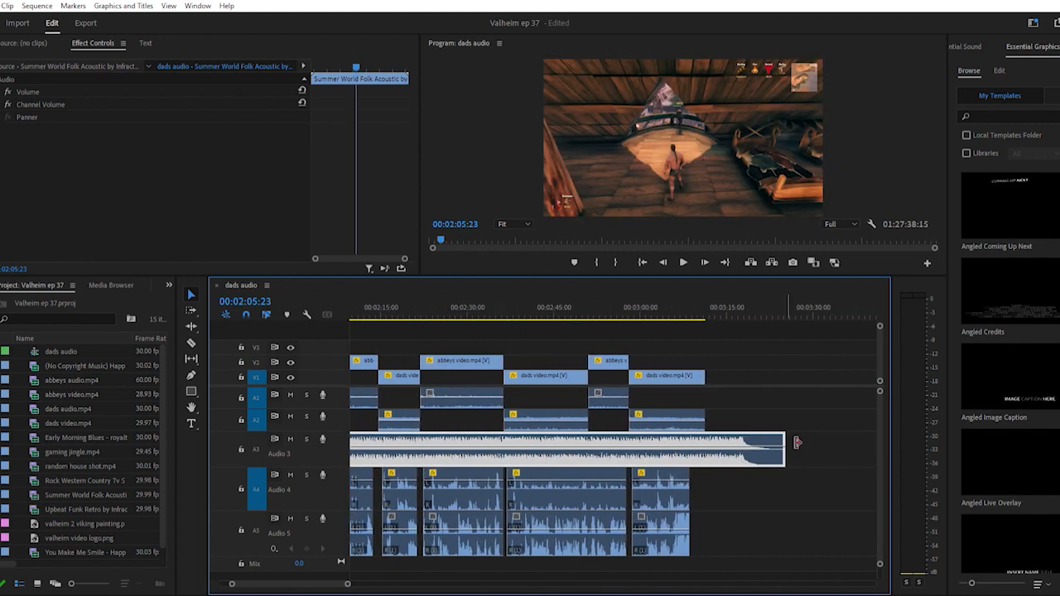
pyautogui.scroll(1, 722, 448)
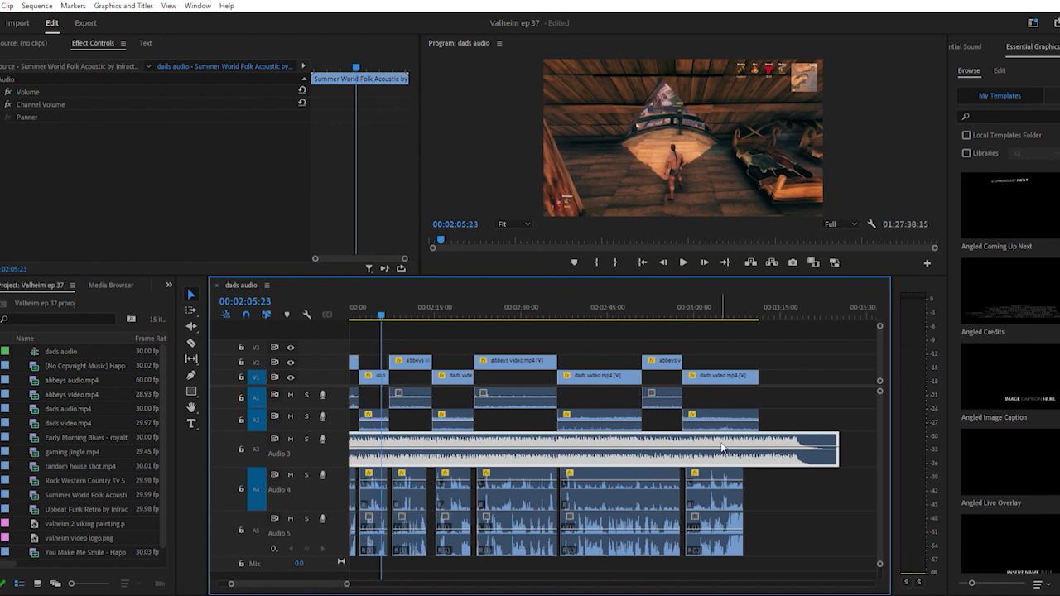
pyautogui.press('-')
pyautogui.press('-')
pyautogui.press('-')
pyautogui.press('-')
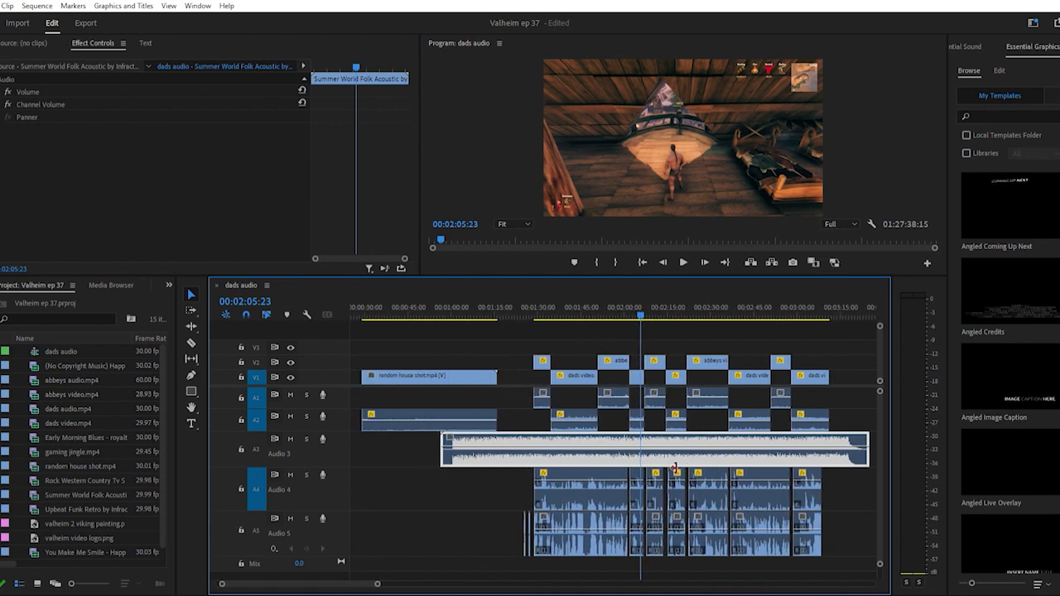
pyautogui.scroll(-1, 675, 468)
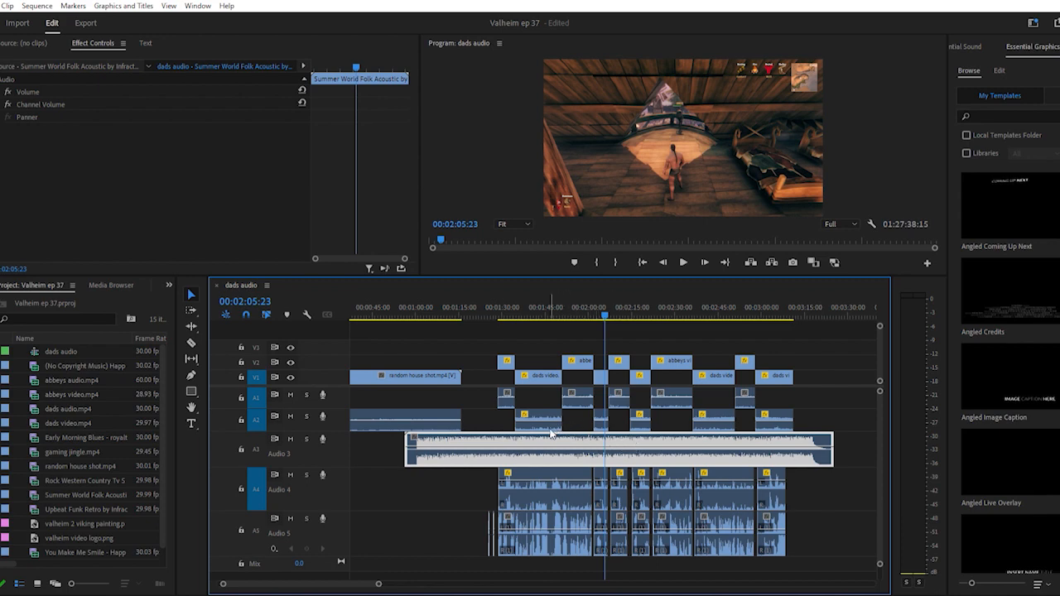
pyautogui.moveTo(551, 434); pyautogui.dragTo(532, 431)
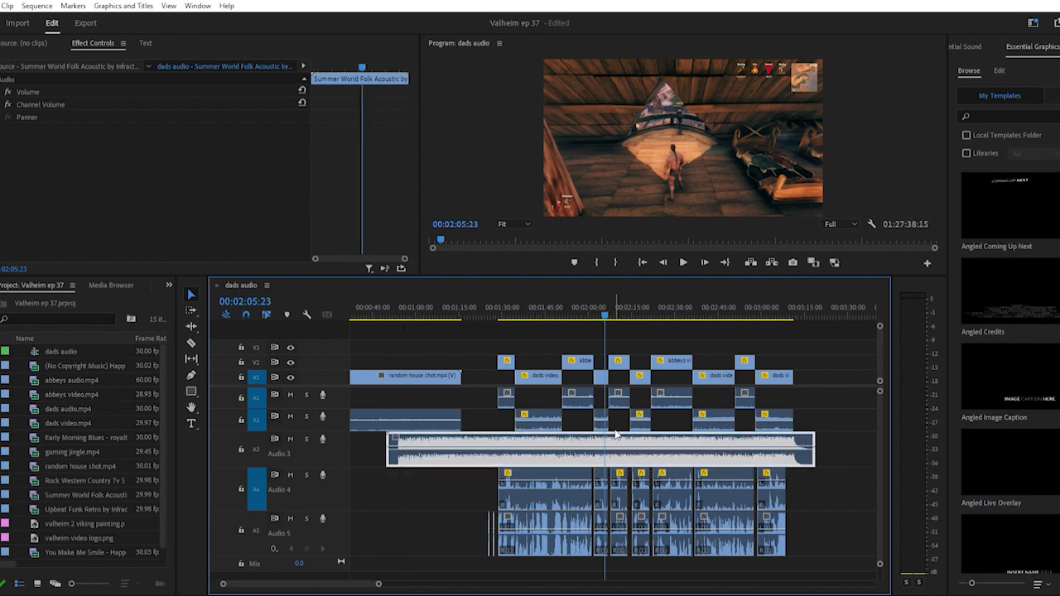
pyautogui.moveTo(615, 430); pyautogui.dragTo(618, 431)
# Play the first gameplay group with its music from 00:02:31:03, and examine the music's ending around 00:03:03:05
pyautogui.click(679, 311)
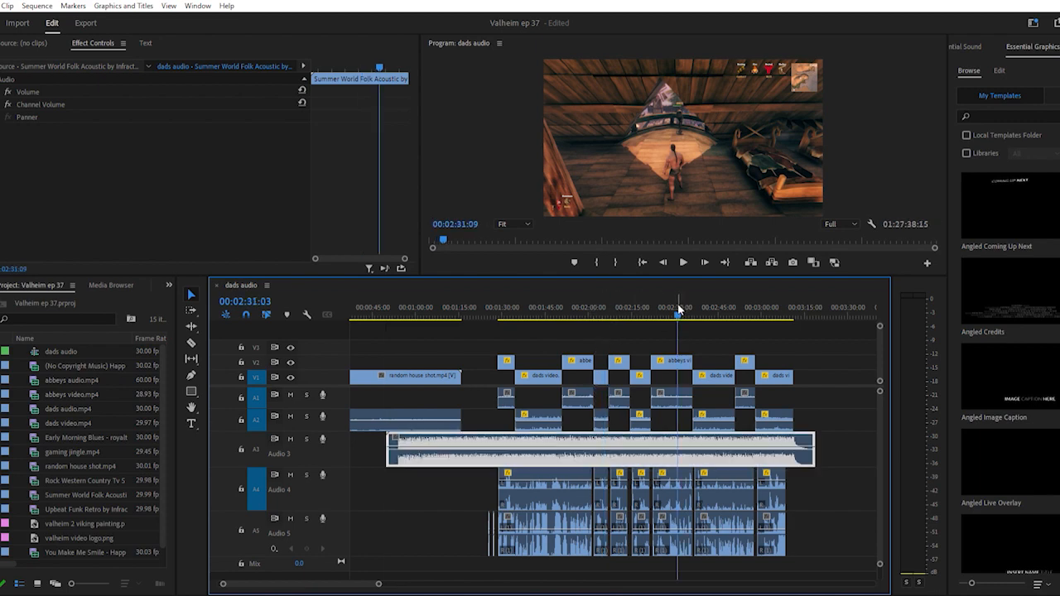
pyautogui.press('space')
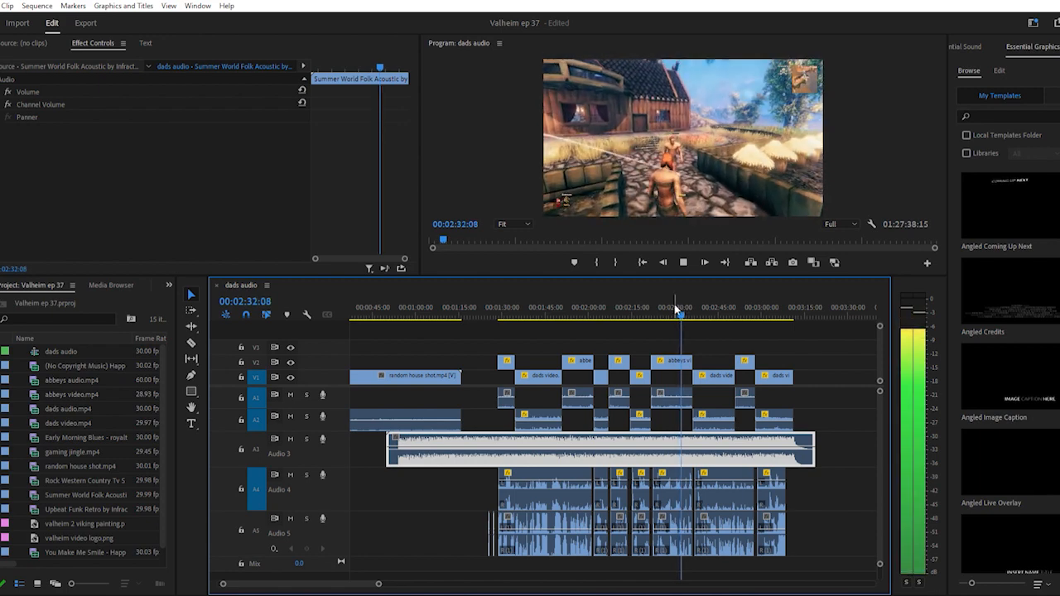
pyautogui.press('space')
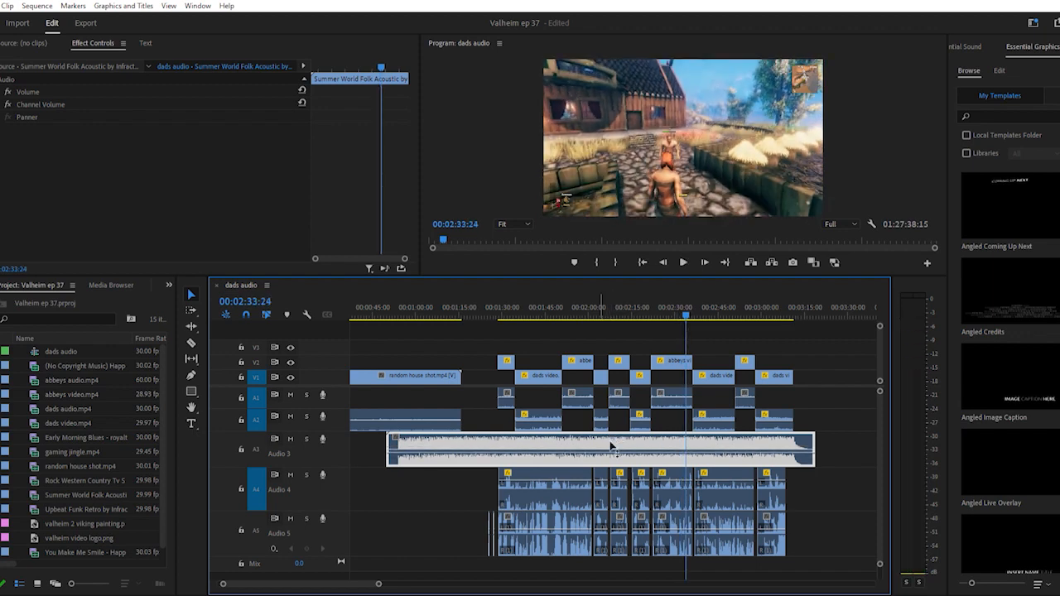
pyautogui.press('space')
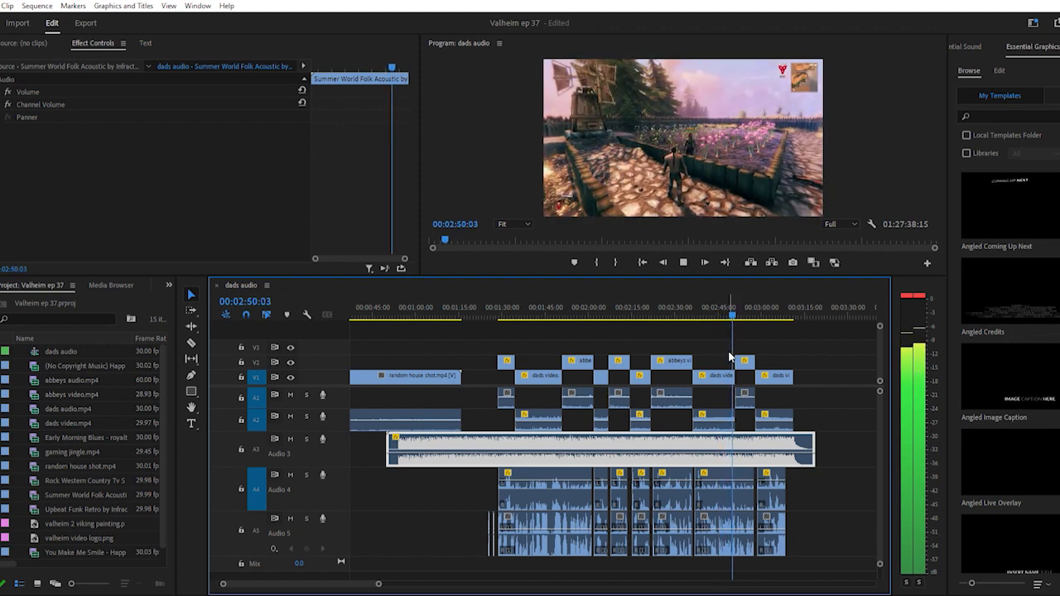
pyautogui.press('space')
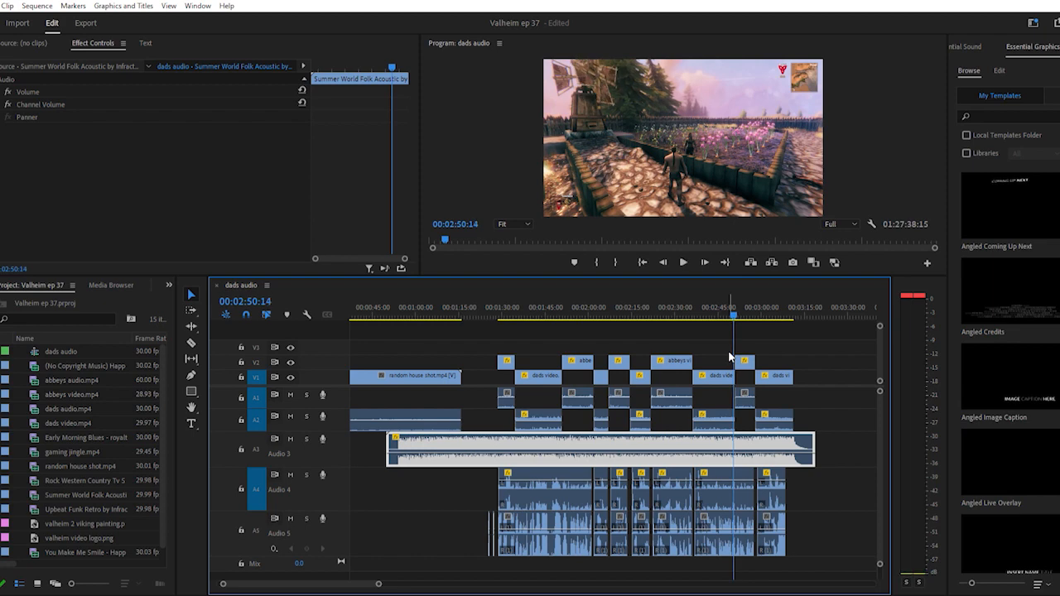
pyautogui.click(771, 308)
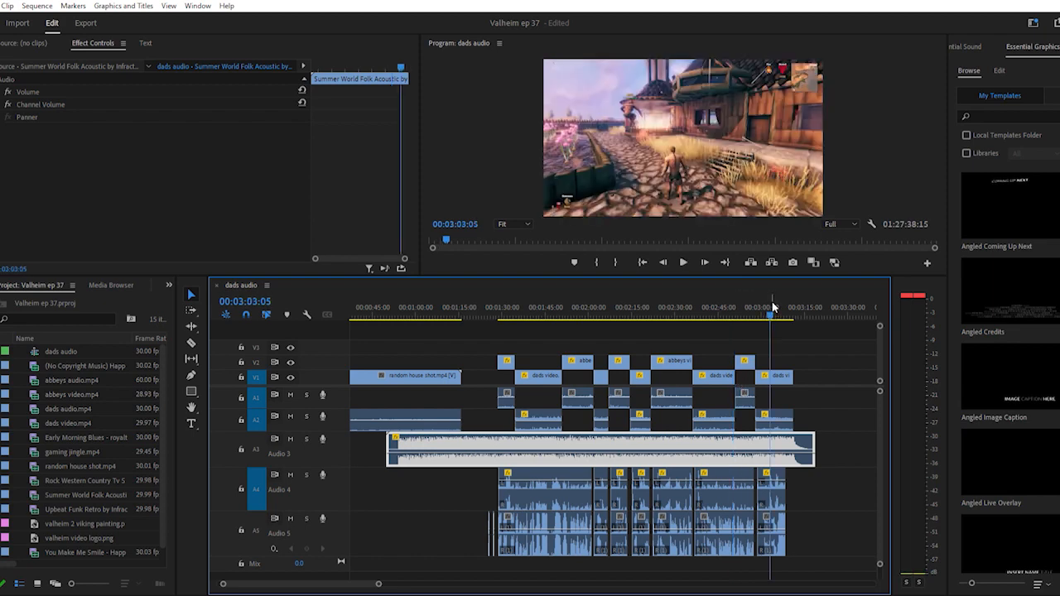
pyautogui.press('=')
pyautogui.press('=')
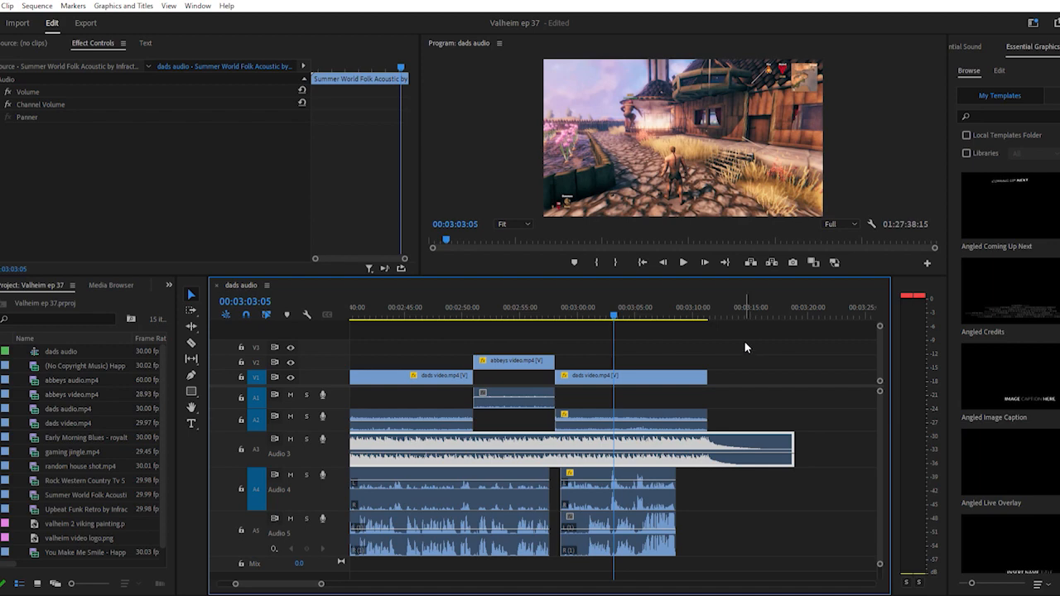
pyautogui.hscroll(4, 744, 340)
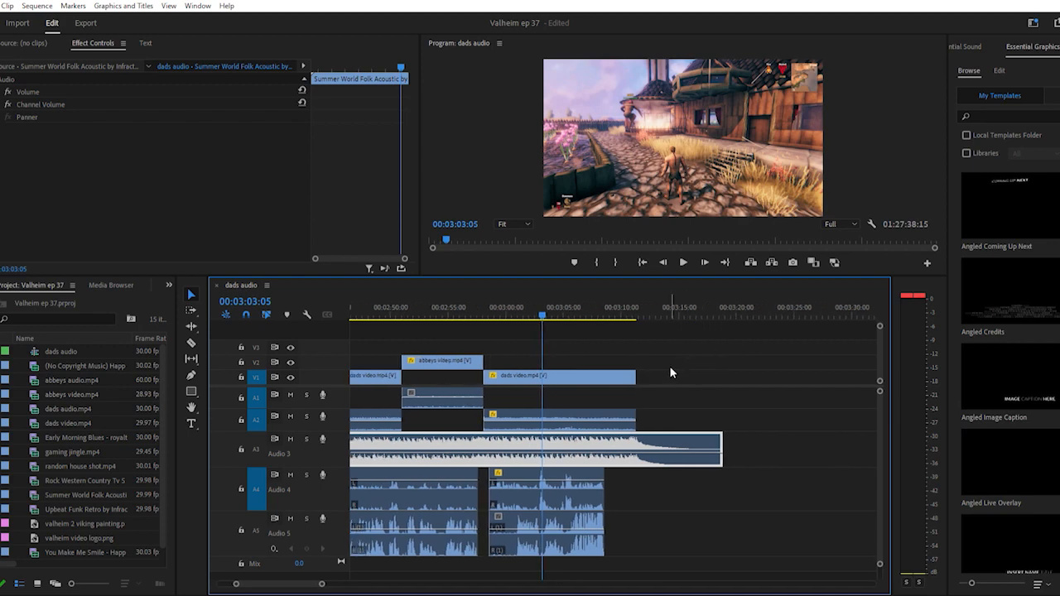
# Examine the final gameplay group around 01:22:58:02 and the Happy Vlog music clip at 01:26:11:15
pyautogui.press('-')
pyautogui.press('-')
pyautogui.press('-')
pyautogui.press('-')
pyautogui.press('-')
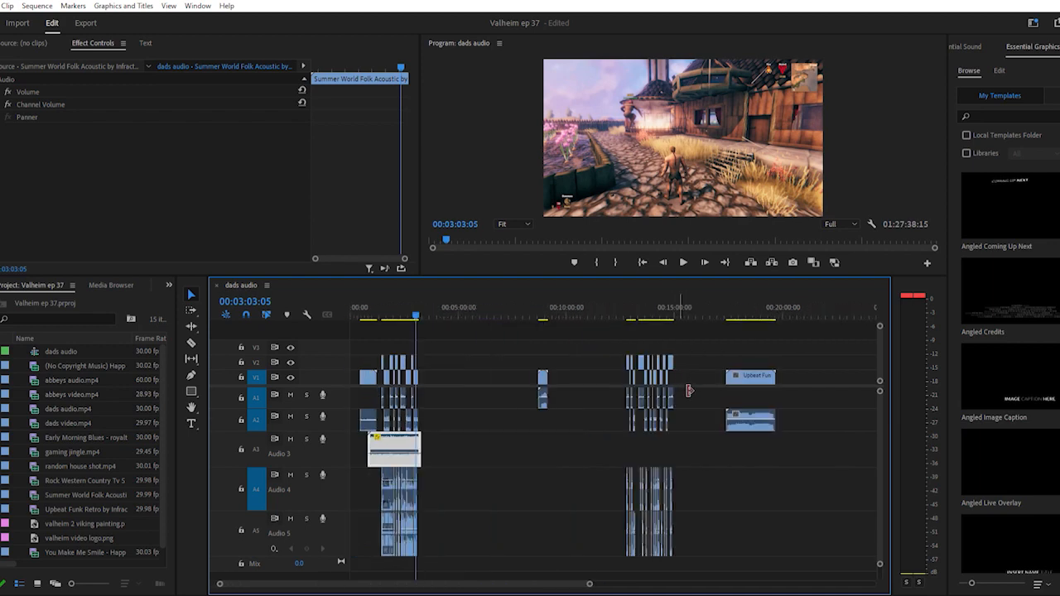
pyautogui.press('-')
pyautogui.press('-')
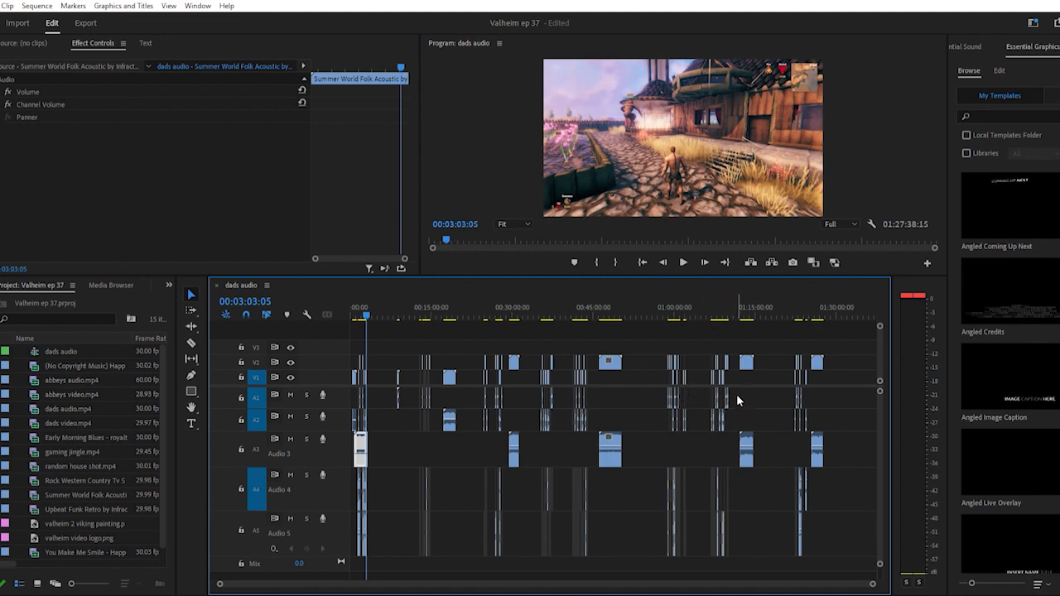
pyautogui.click(800, 308)
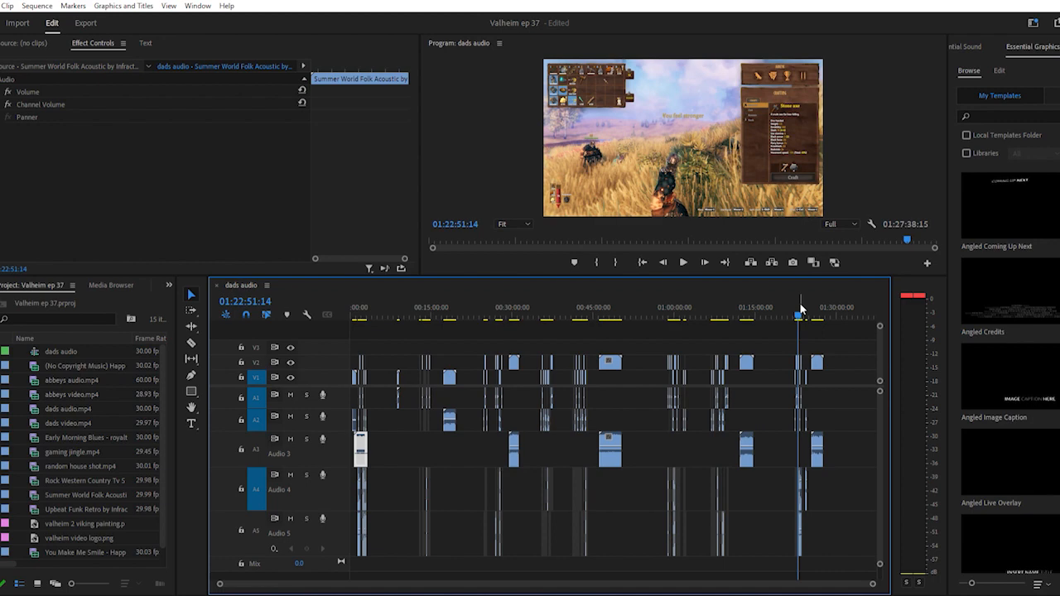
pyautogui.click(801, 311)
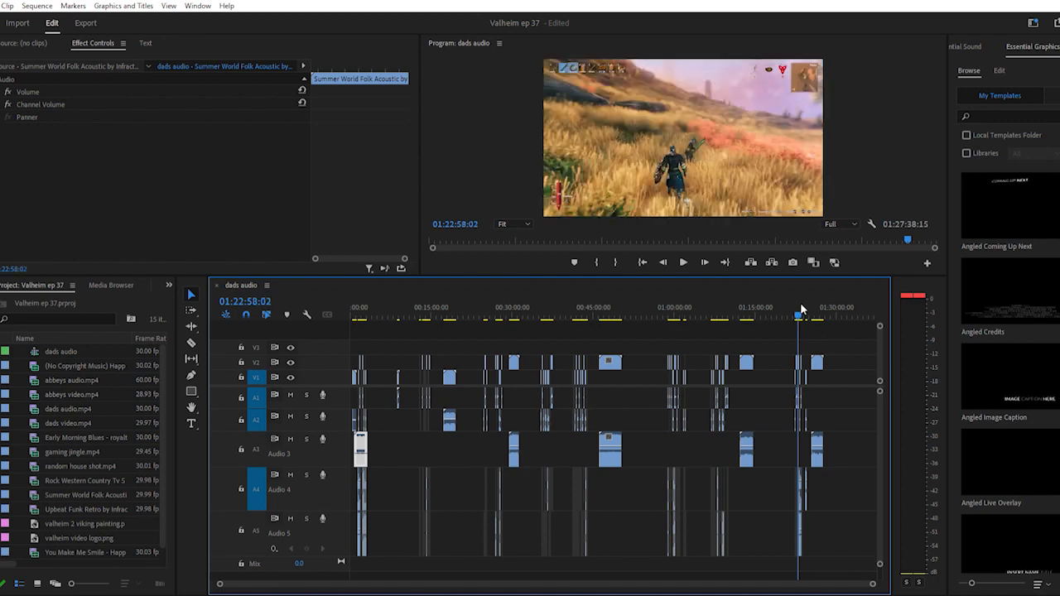
pyautogui.press('=')
pyautogui.press('=')
pyautogui.press('=')
pyautogui.press('=')
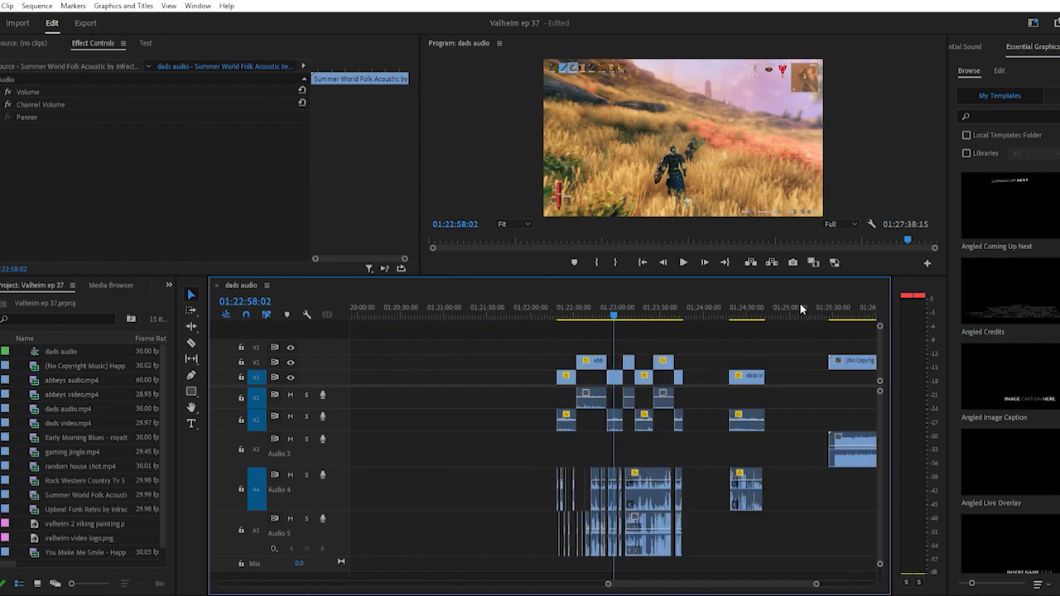
pyautogui.scroll(-3, 758, 389)
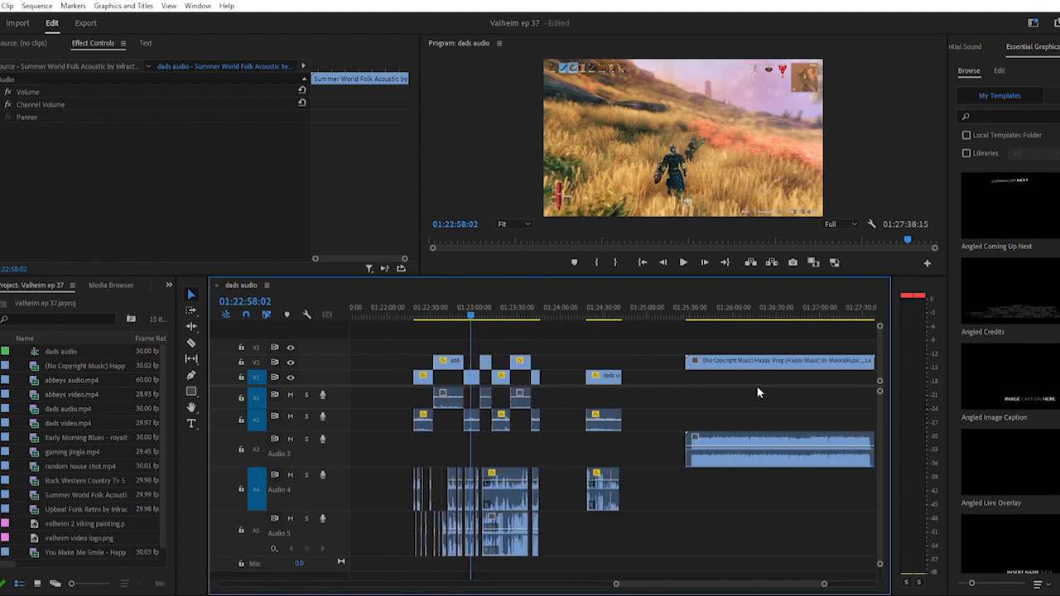
pyautogui.click(750, 305)
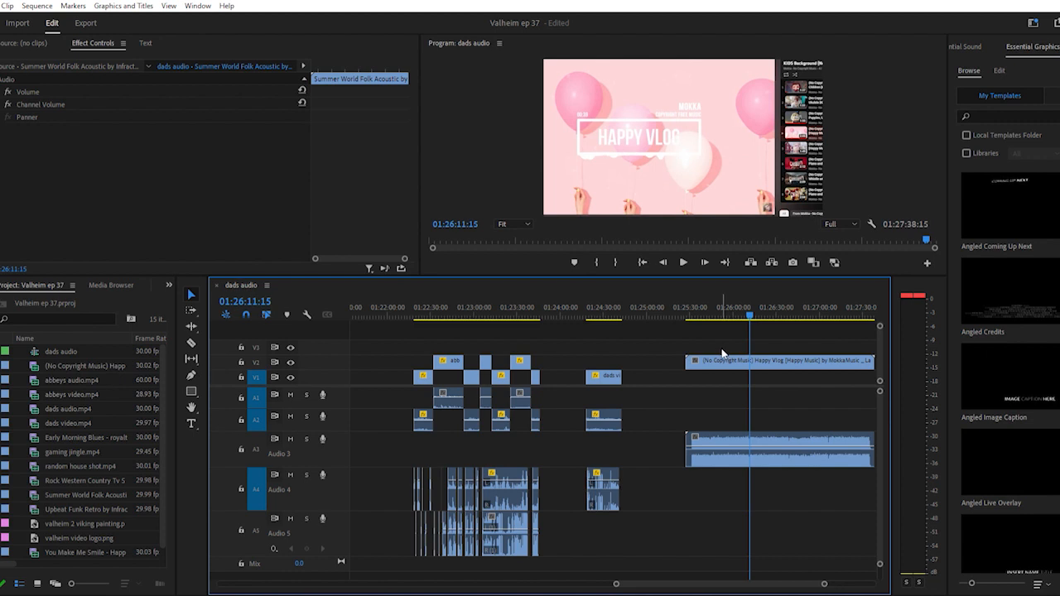
# Return to the first gameplay group at 00:01:59:05 and examine how the Summer World Folk Acoustic audio spans its segments
pyautogui.press('-')
pyautogui.press('-')
pyautogui.press('-')
pyautogui.press('-')
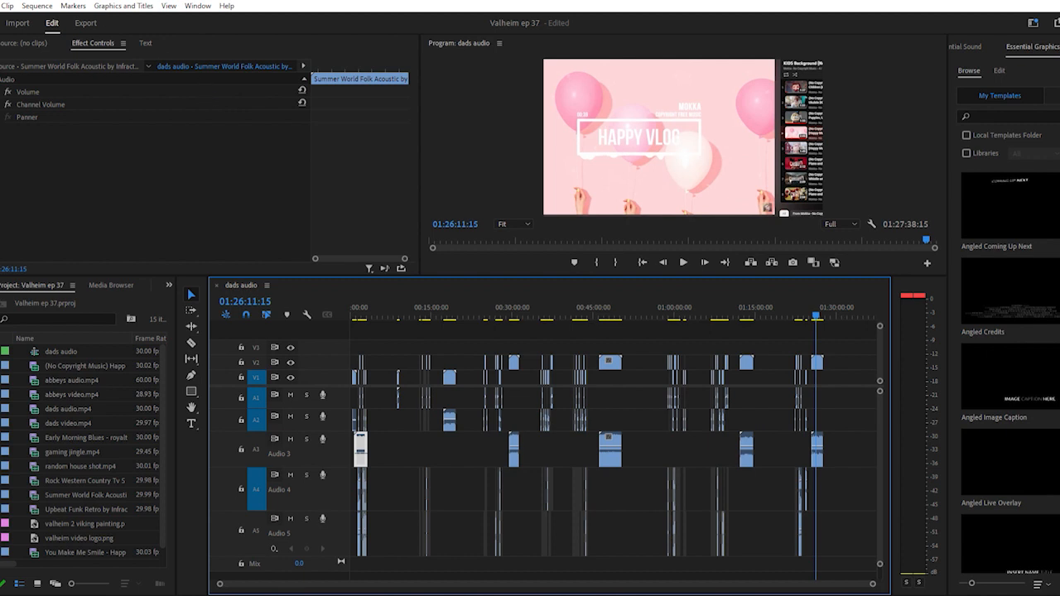
pyautogui.click(363, 307)
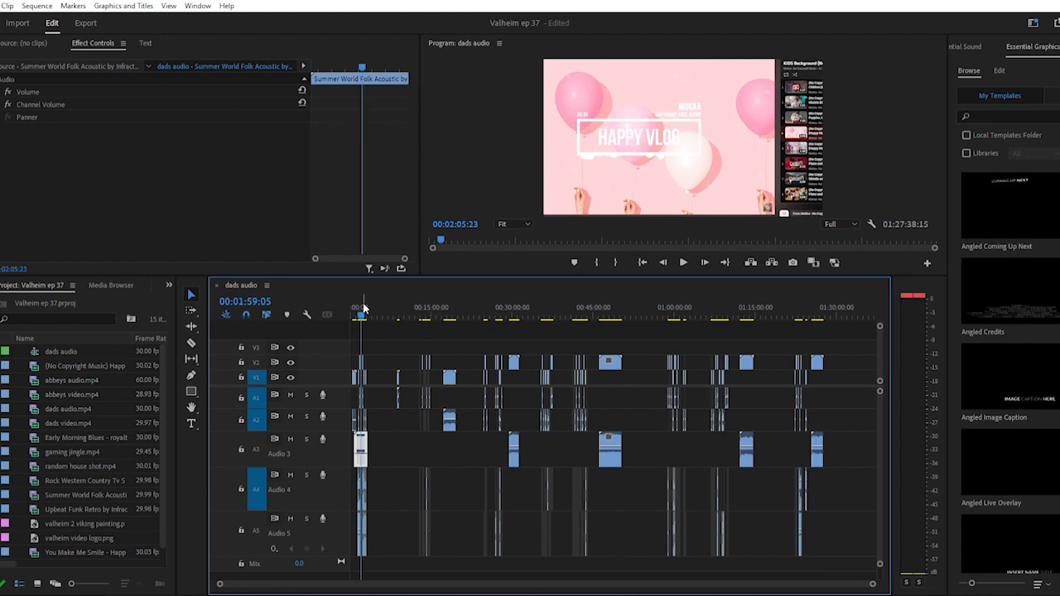
pyautogui.press('=')
pyautogui.press('=')
pyautogui.press('=')
pyautogui.press('=')
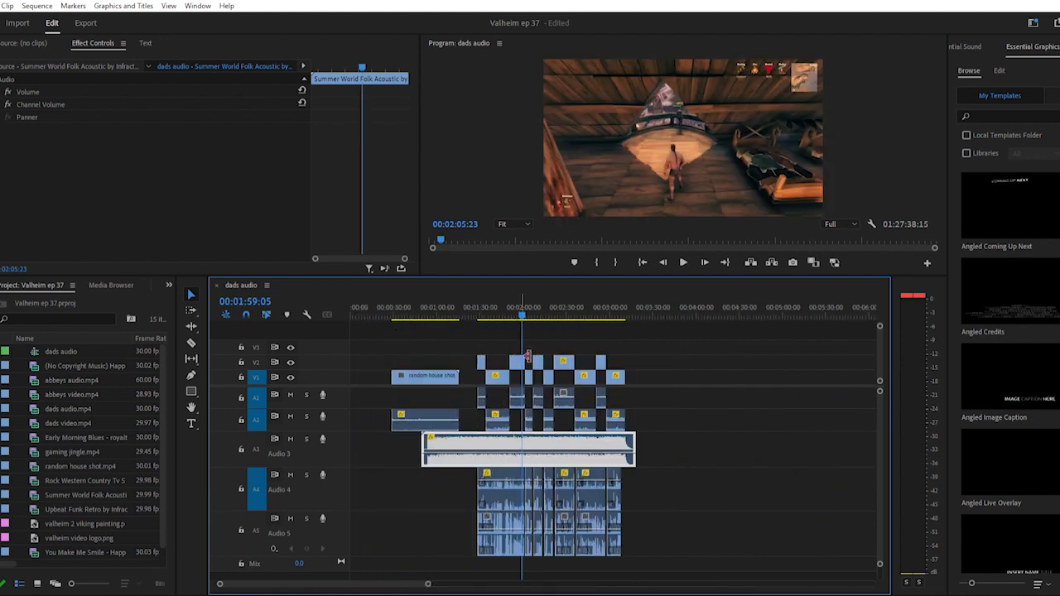
pyautogui.press('=')
pyautogui.scroll(-2, 520, 323)
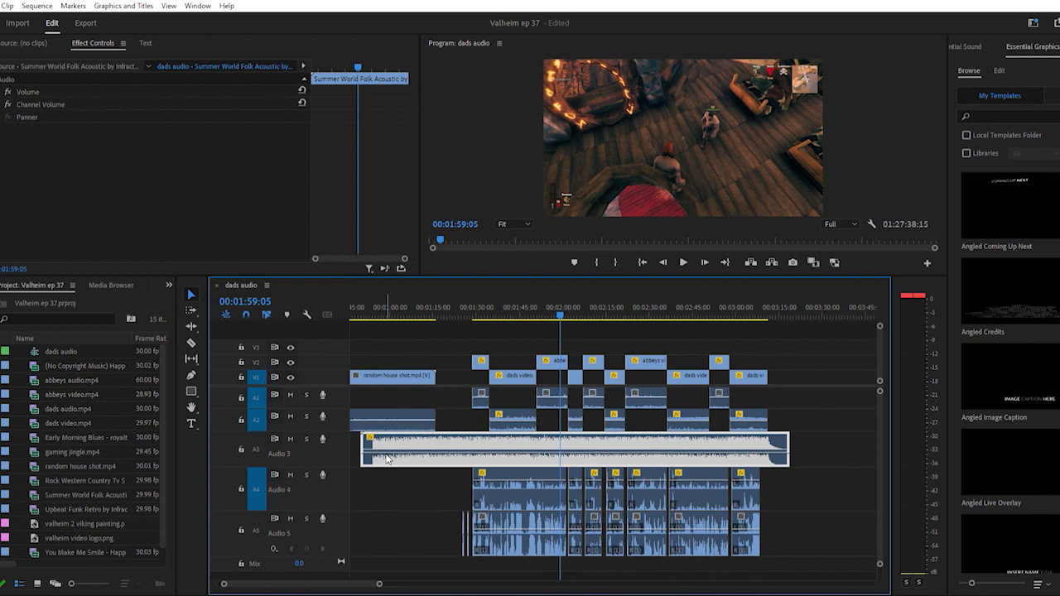
# Play the end of the first gameplay group from 00:02:57:19 to hear how the music finishes after the last segment
pyautogui.click(751, 310)
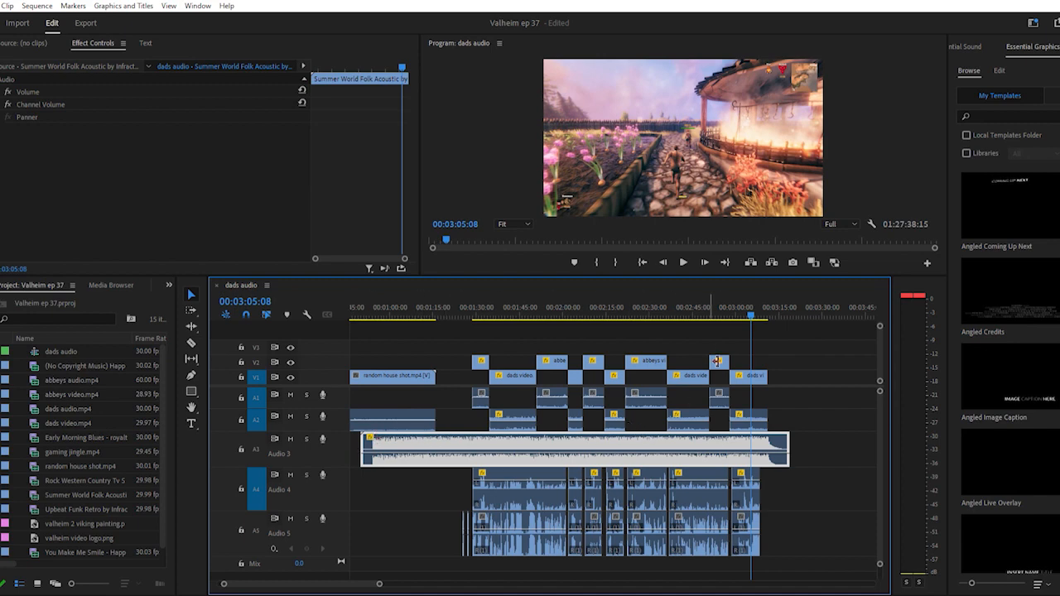
pyautogui.press('=')
pyautogui.press('=')
pyautogui.press('=')
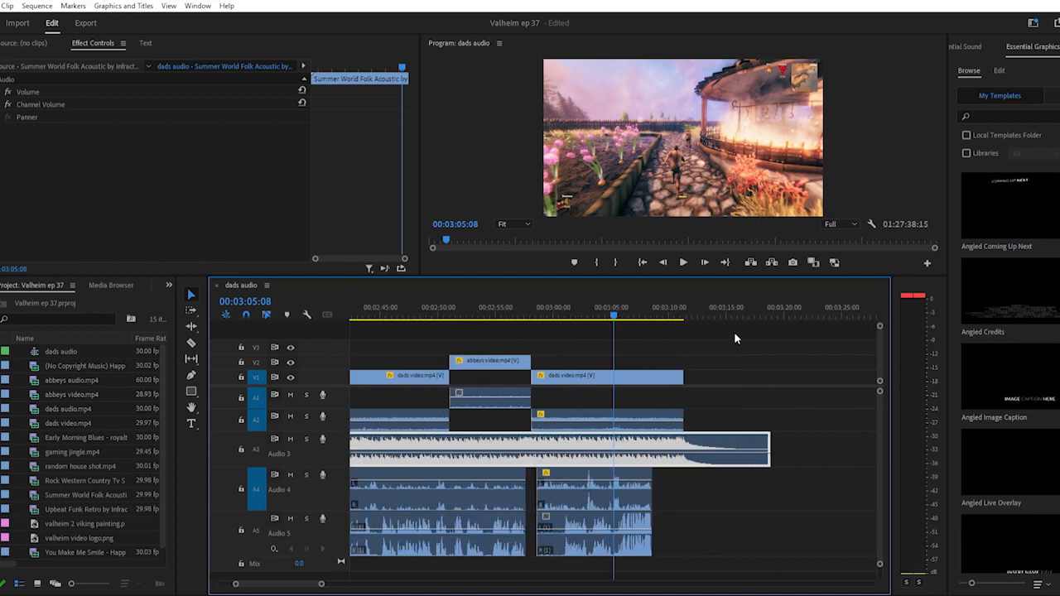
pyautogui.click(439, 305)
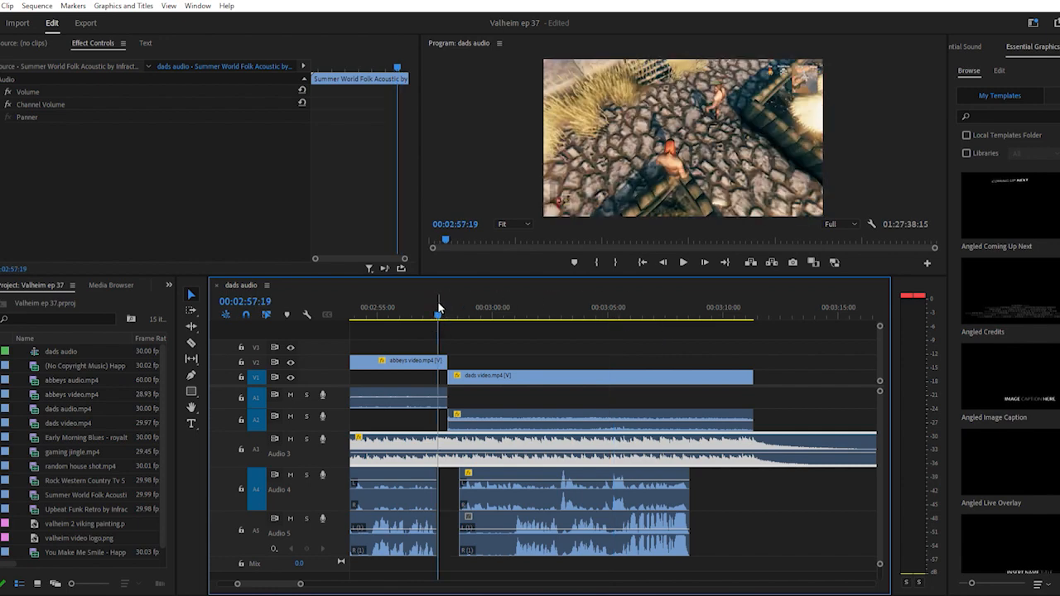
pyautogui.press('space')
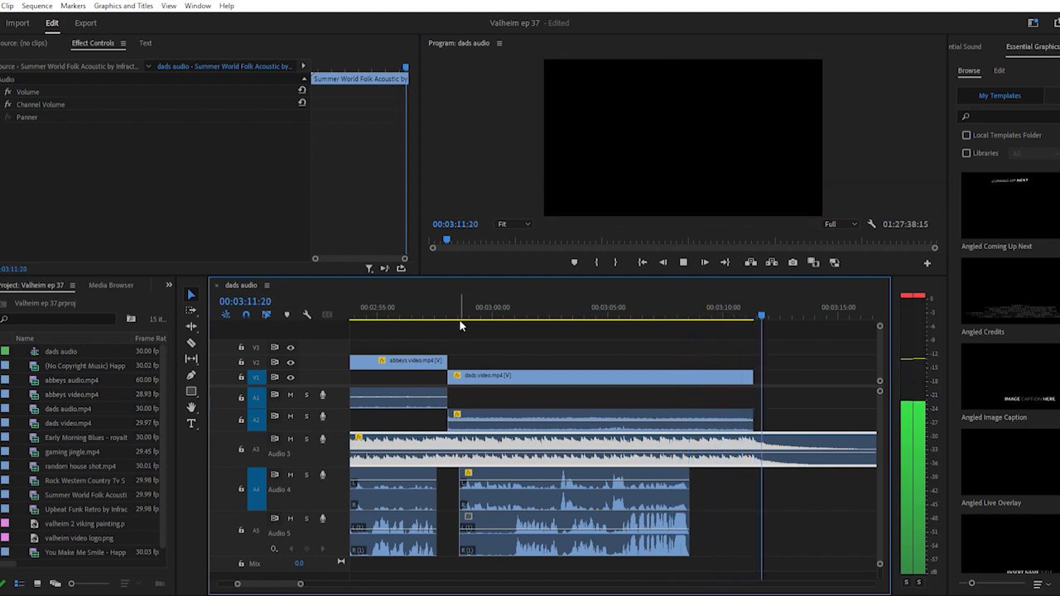
pyautogui.press('space')
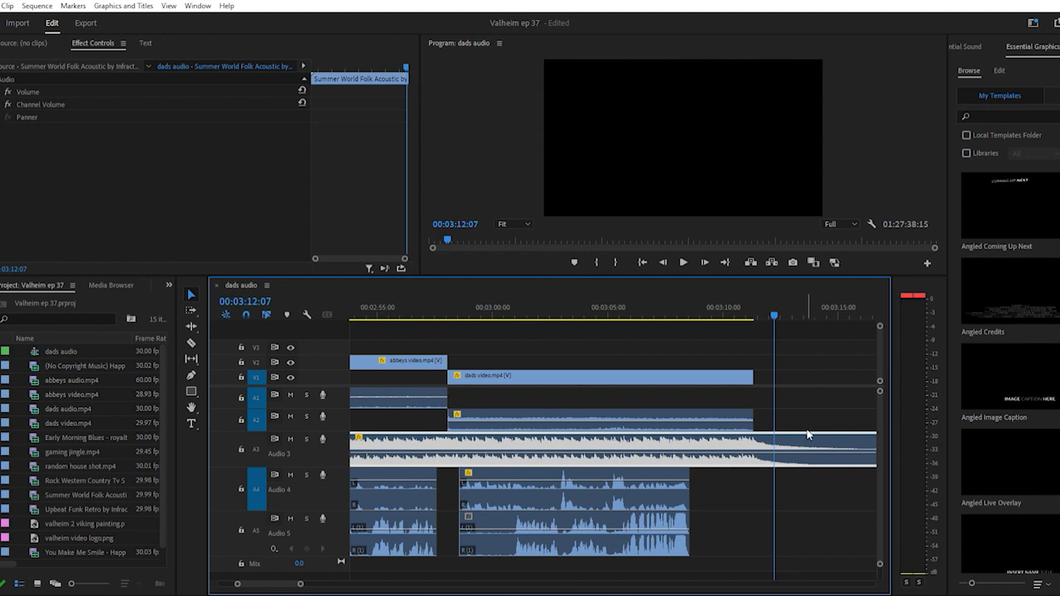
# Move the Summer World Folk Acoustic audio about 10 seconds earlier, ending near 00:03:09, and play the ending from 00:02:57:02
pyautogui.moveTo(807, 435); pyautogui.dragTo(580, 440)
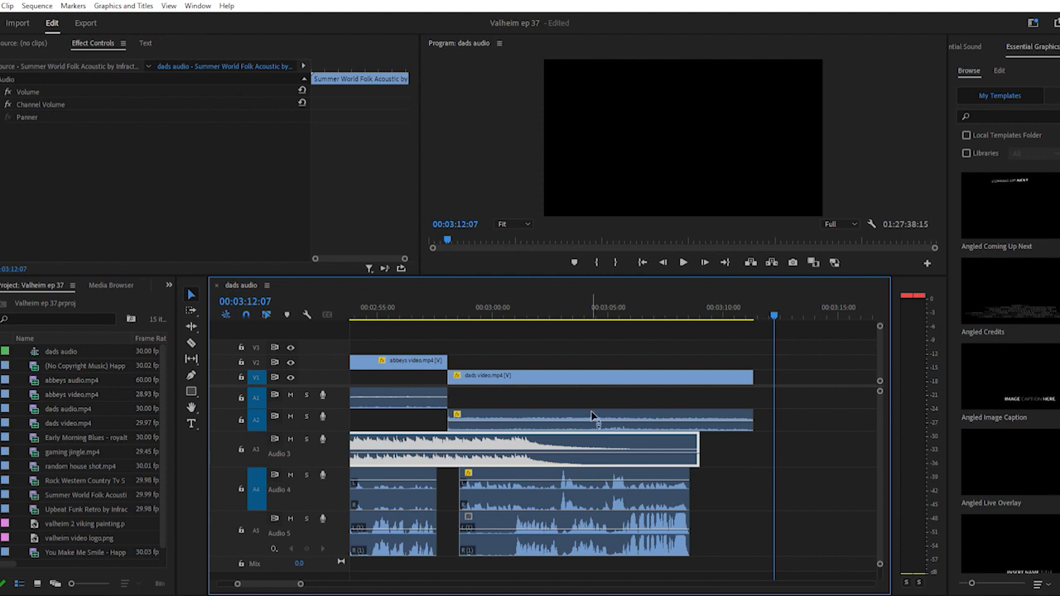
pyautogui.click(437, 310)
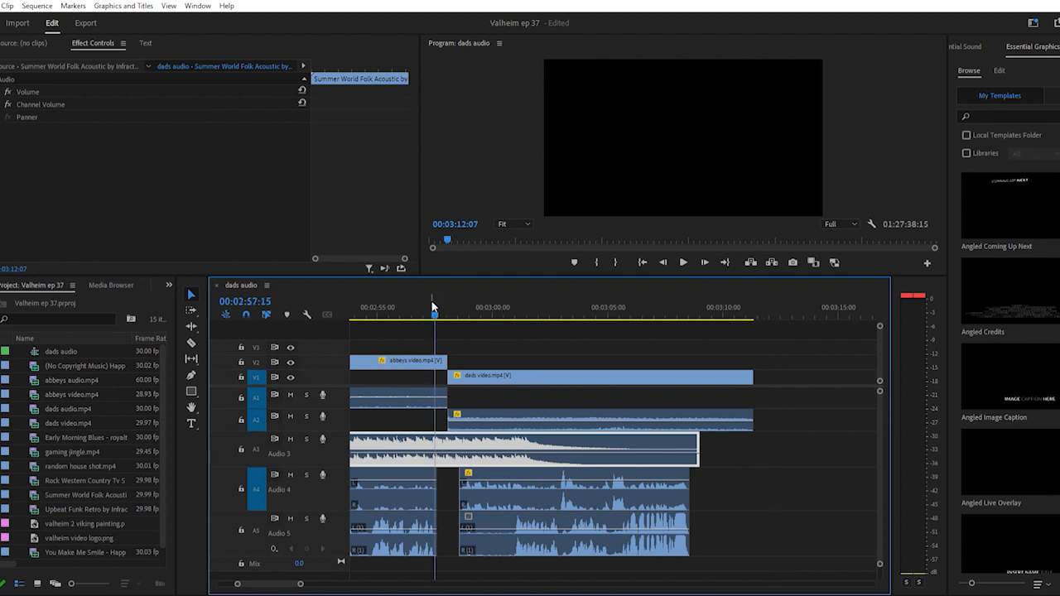
pyautogui.press('space')
pyautogui.click(425, 310)
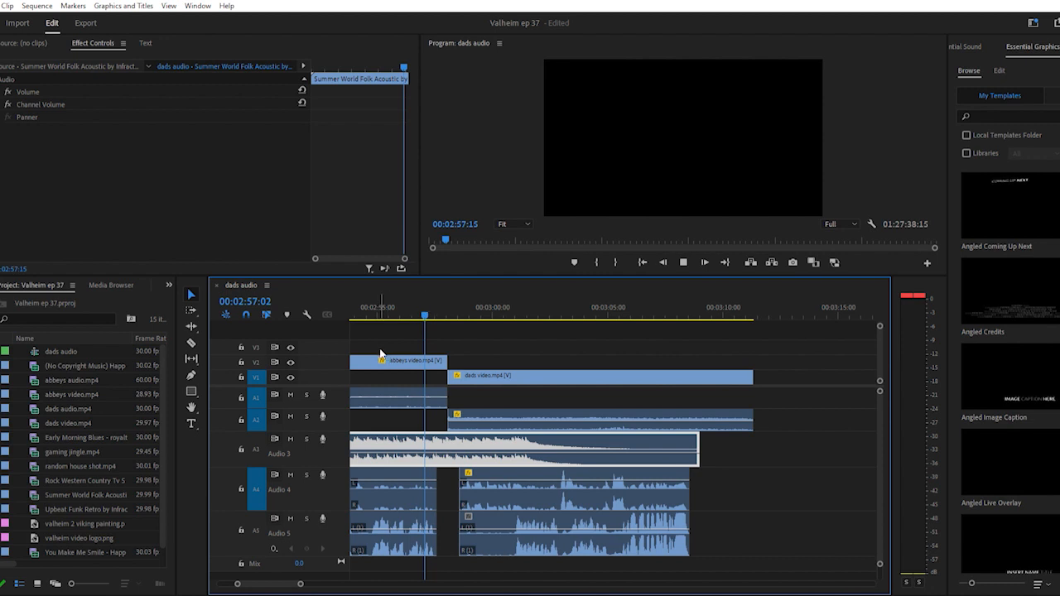
pyautogui.press('space')
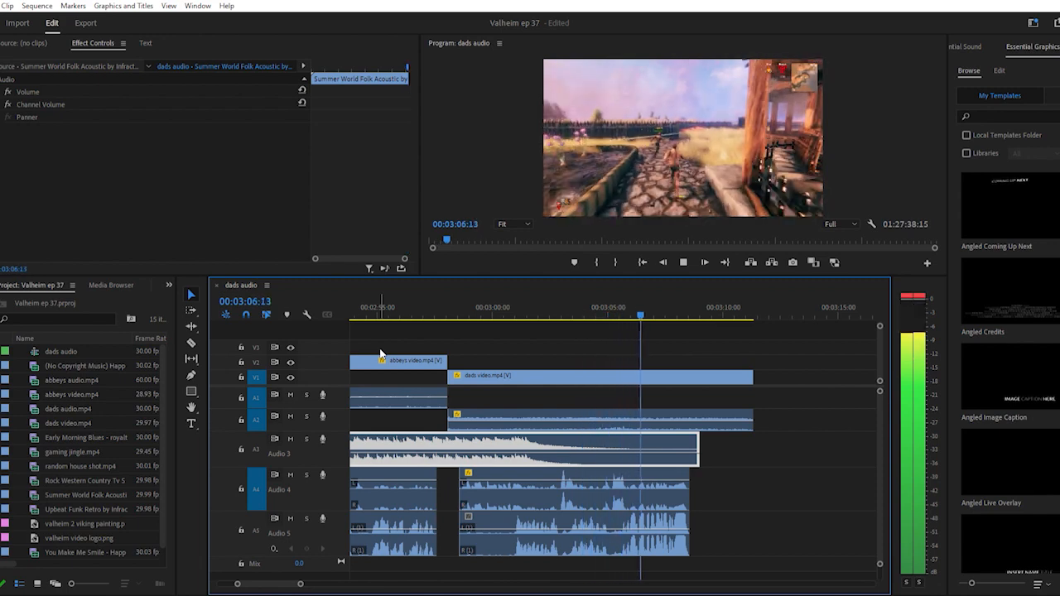
# Stop playback at 00:03:08:11 and examine how the music's fade-out lines up with the last gameplay segments, checking 00:02:59:17, 00:03:01:01 and 00:02:53:24
pyautogui.press('space')
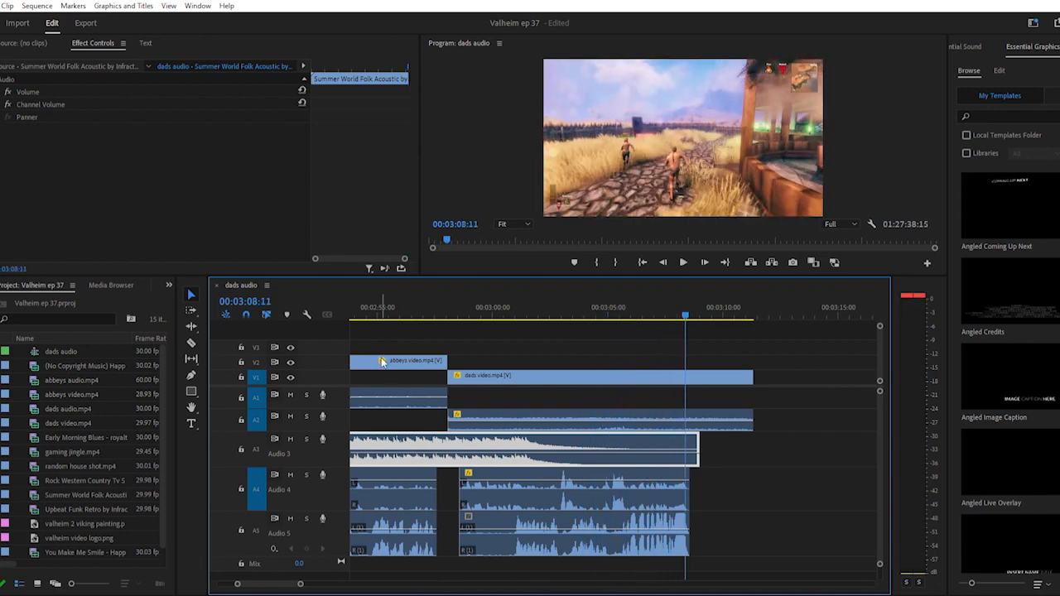
pyautogui.hscroll(-2, 480, 439)
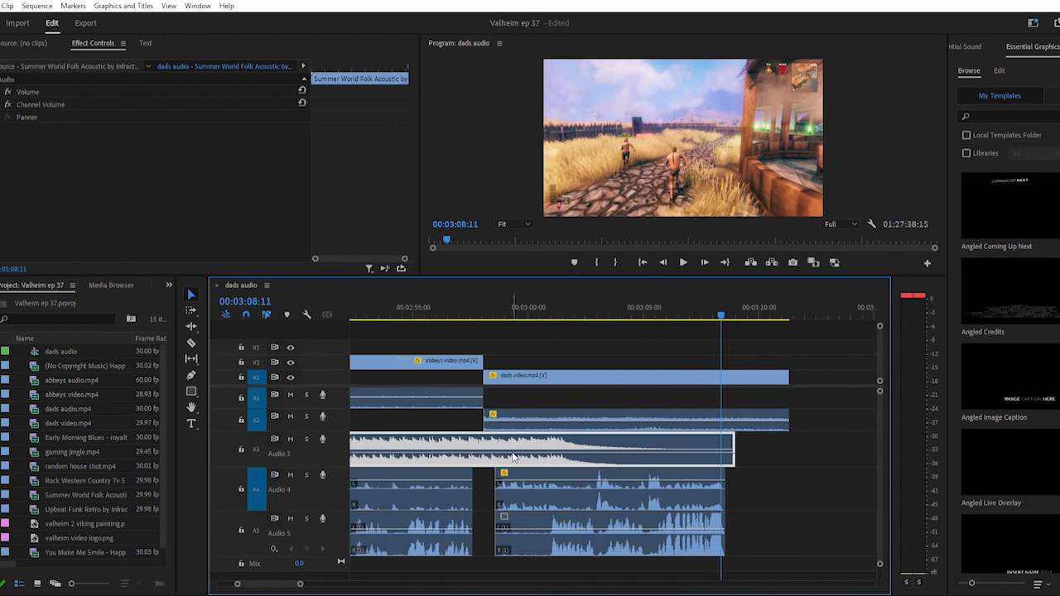
pyautogui.hscroll(-4, 514, 457)
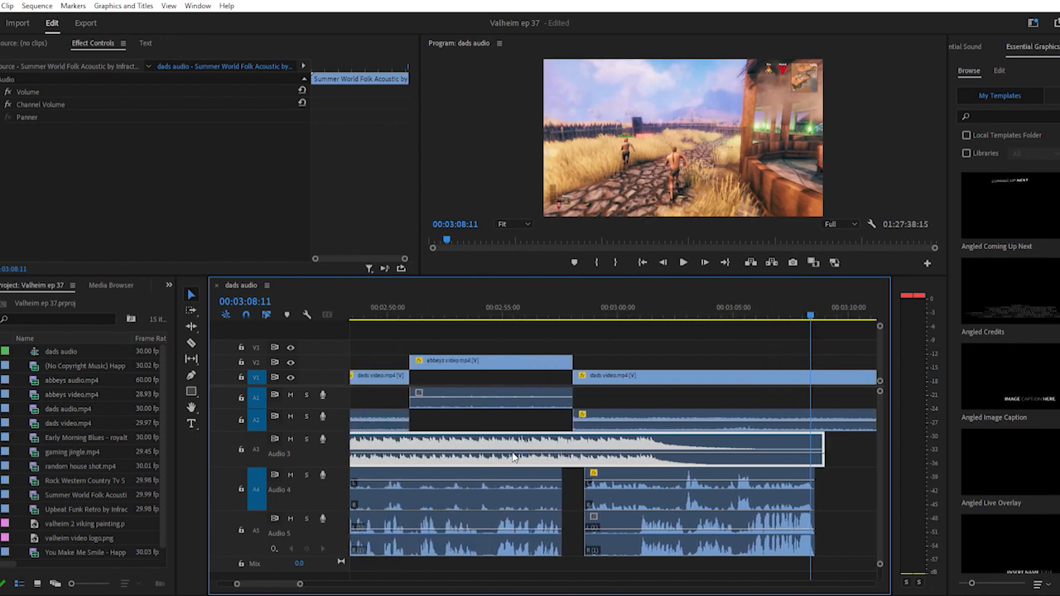
pyautogui.hscroll(-2, 513, 456)
pyautogui.hscroll(1, 513, 456)
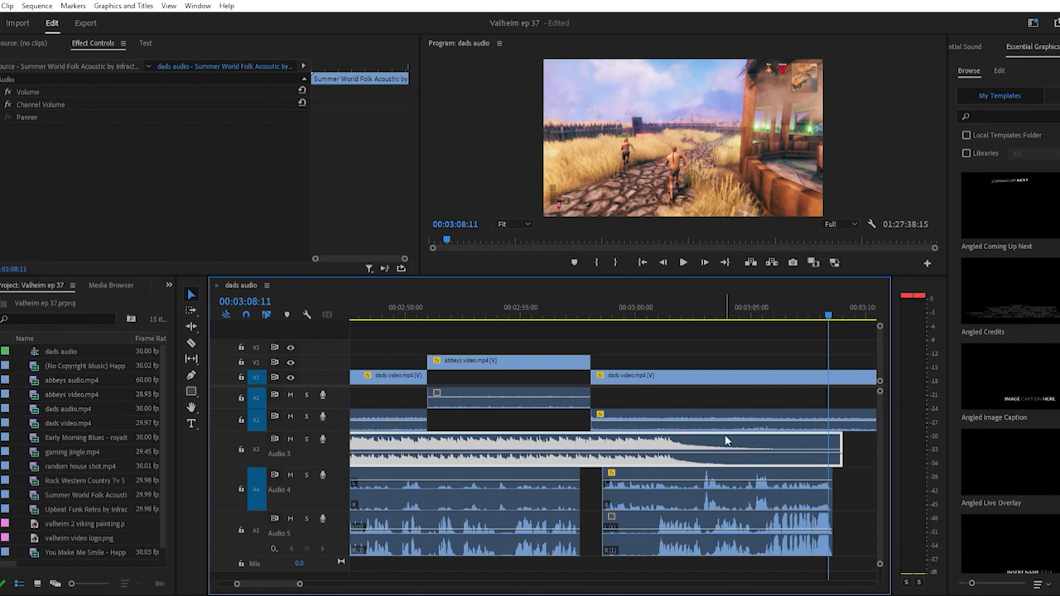
pyautogui.scroll(-5, 727, 441)
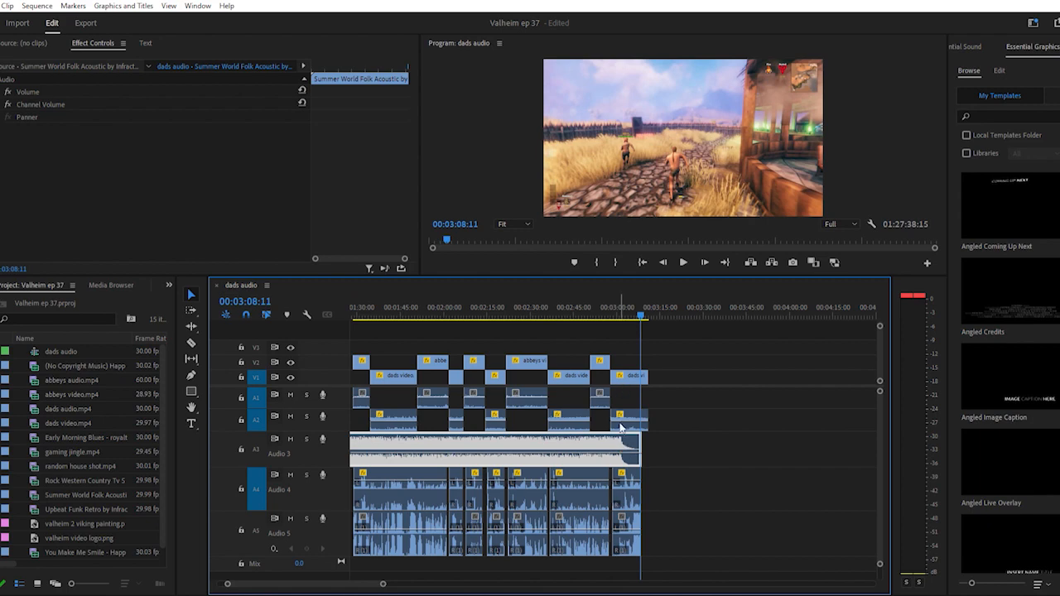
pyautogui.click(615, 308)
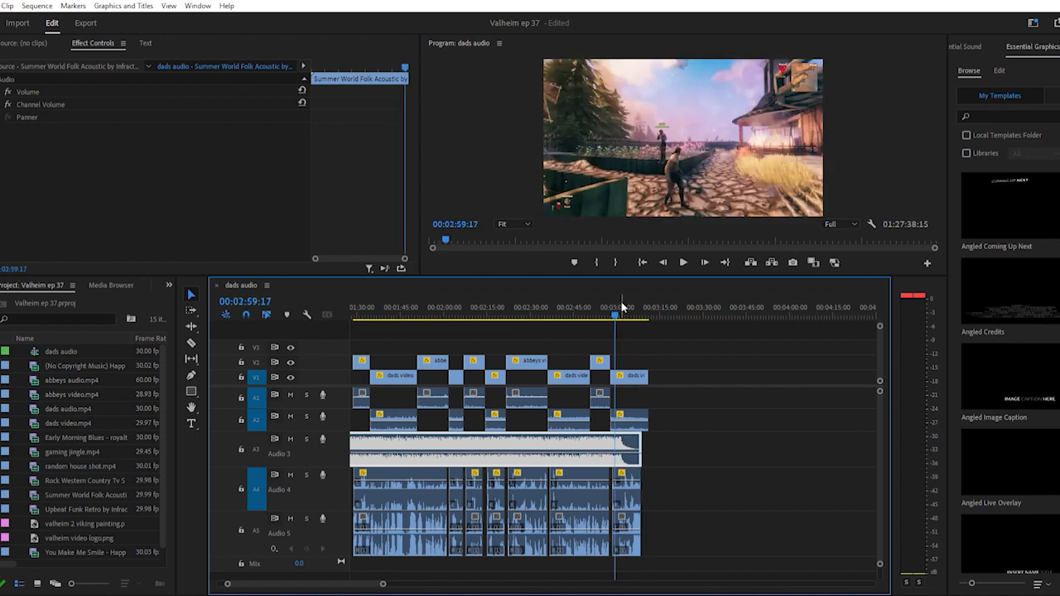
pyautogui.moveTo(617, 304); pyautogui.dragTo(622, 305)
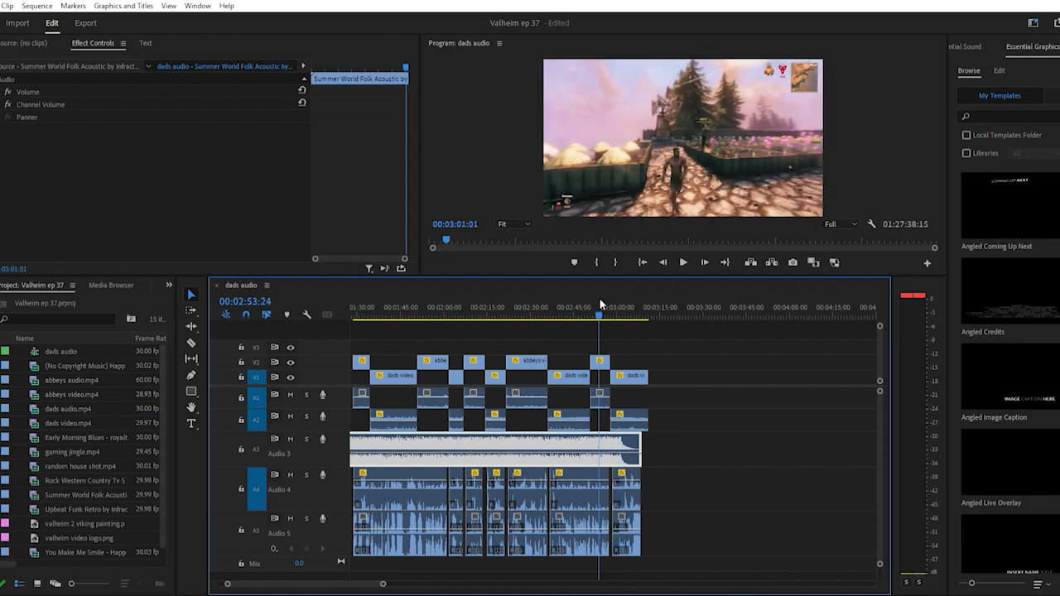
pyautogui.click(600, 305)
# Shorten the Summer World Folk Acoustic audio with the Remix tool to a target duration of 00:01:53:02, starting where random house shot.mp4 ends
pyautogui.press('=')
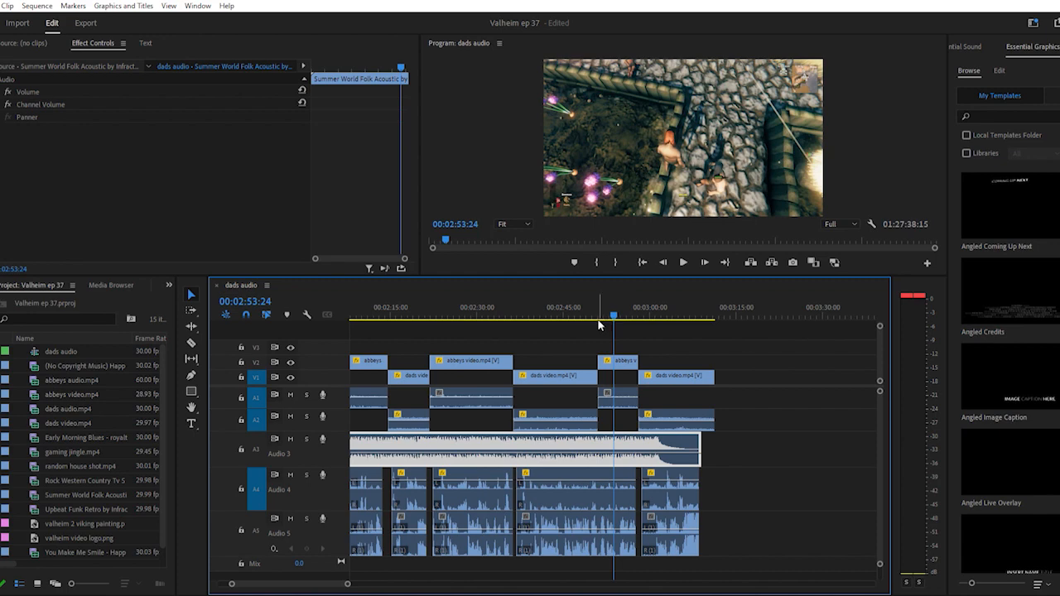
pyautogui.press('-')
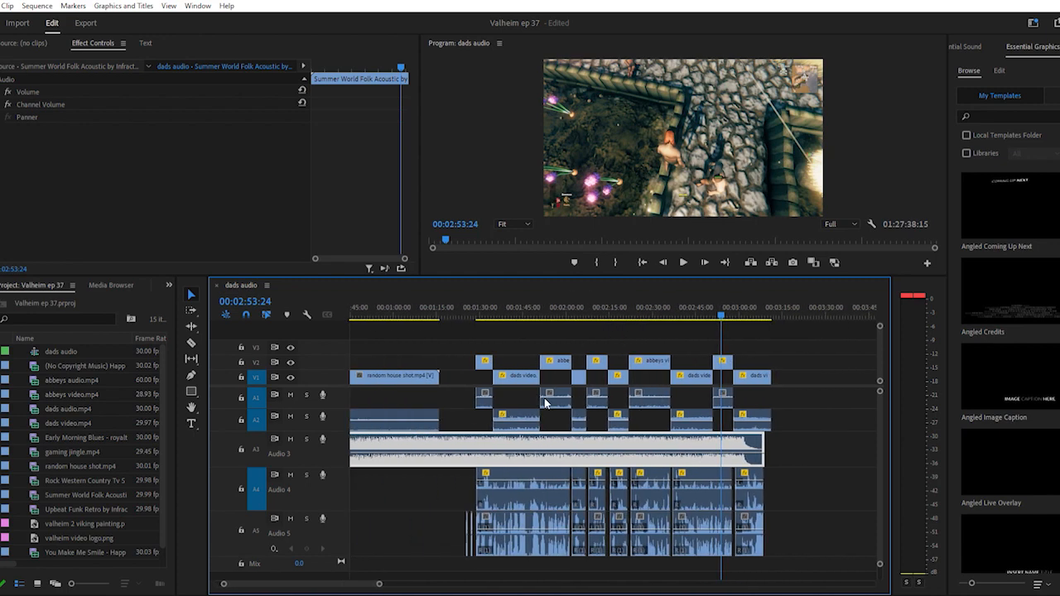
pyautogui.scroll(1, 643, 414)
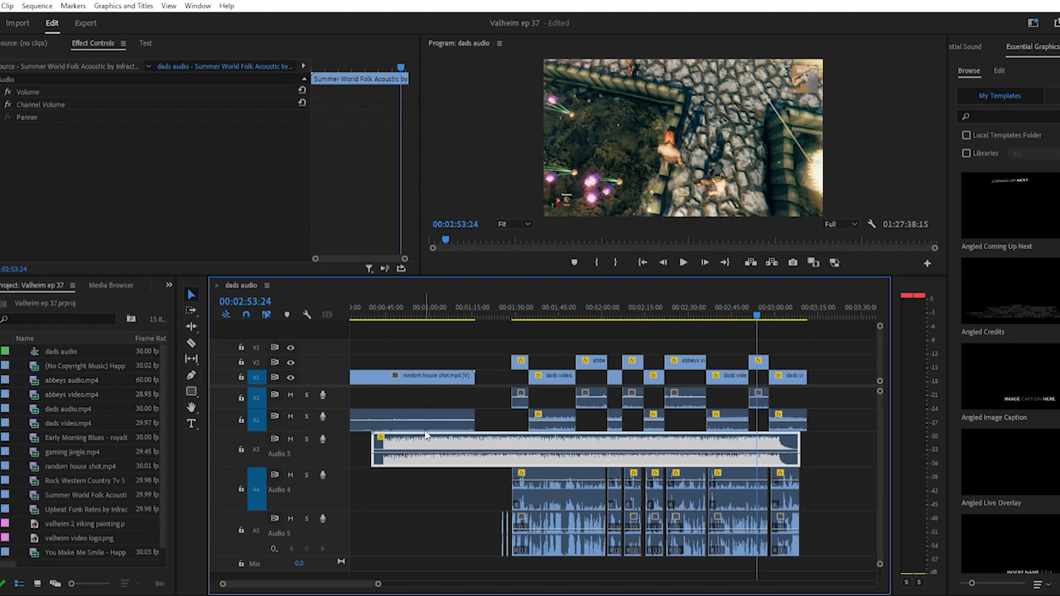
pyautogui.click(192, 334)
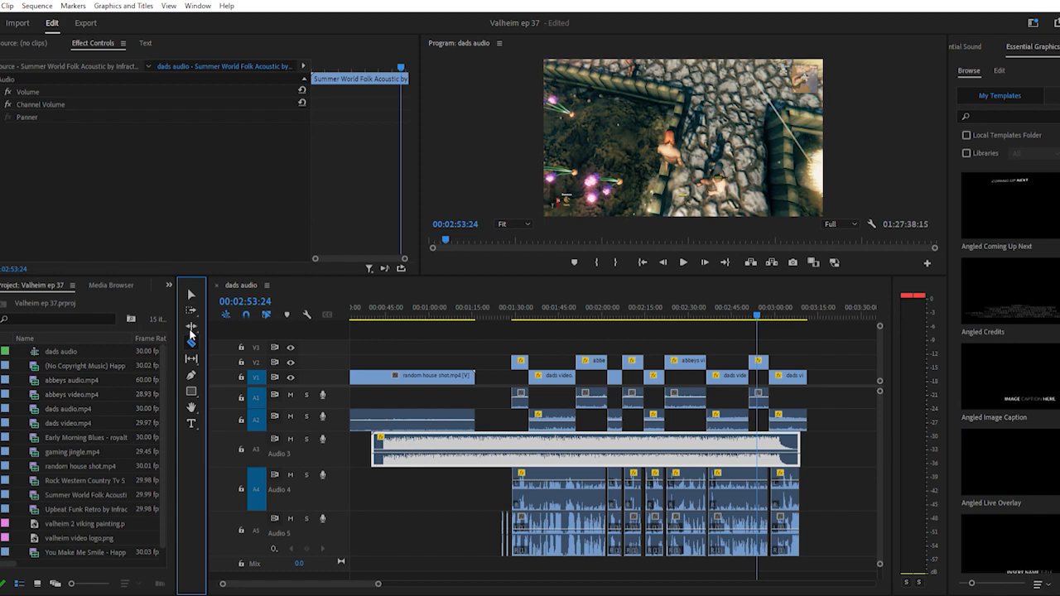
pyautogui.click(191, 324)
pyautogui.click(231, 349)
pyautogui.moveTo(380, 448); pyautogui.dragTo(482, 450)
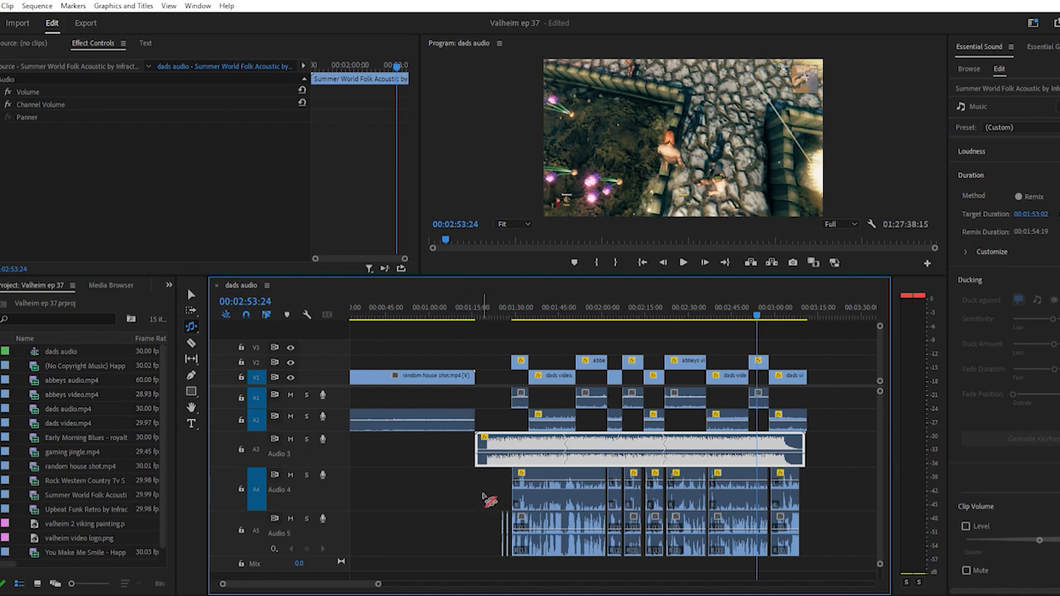
# Play the remixed music from 00:01:19:20 past 00:02:15 to hear how it runs beneath the gameplay segments
pyautogui.click(500, 306)
pyautogui.press('=')
pyautogui.press('=')
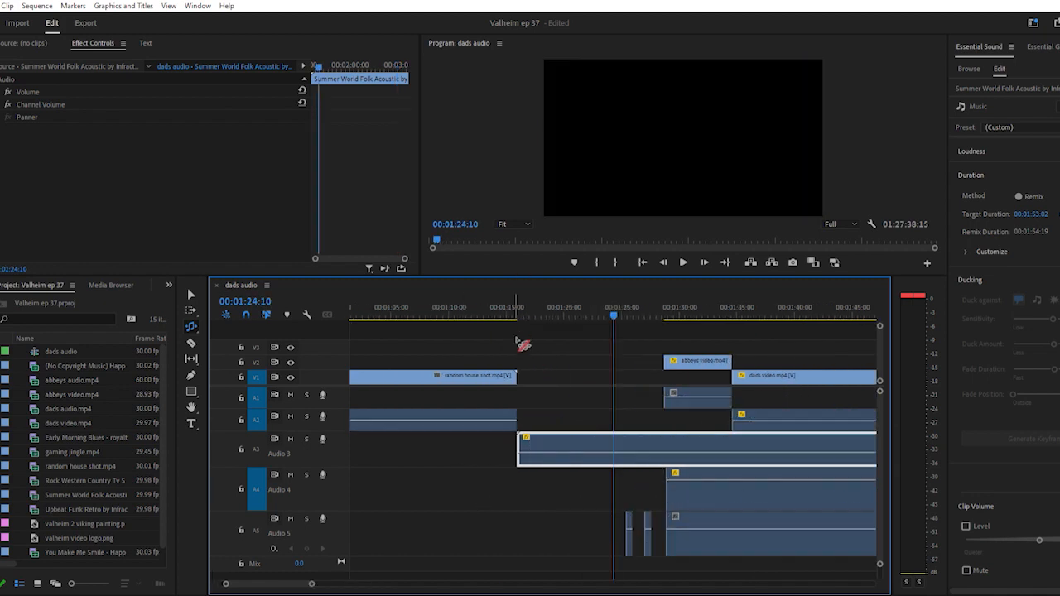
pyautogui.click(560, 304)
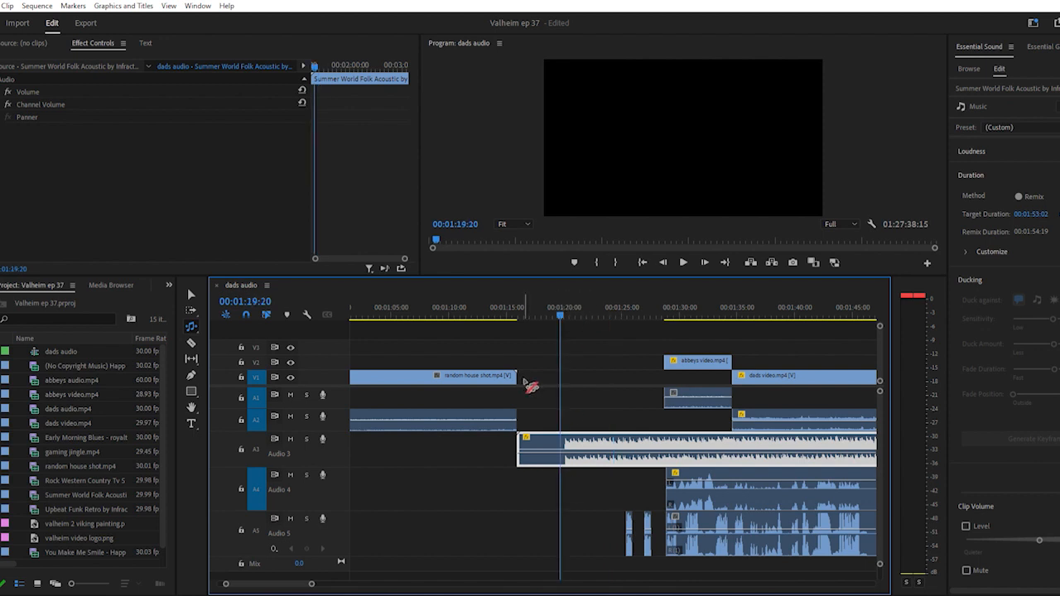
pyautogui.scroll(-1, 526, 384)
pyautogui.scroll(-1, 524, 384)
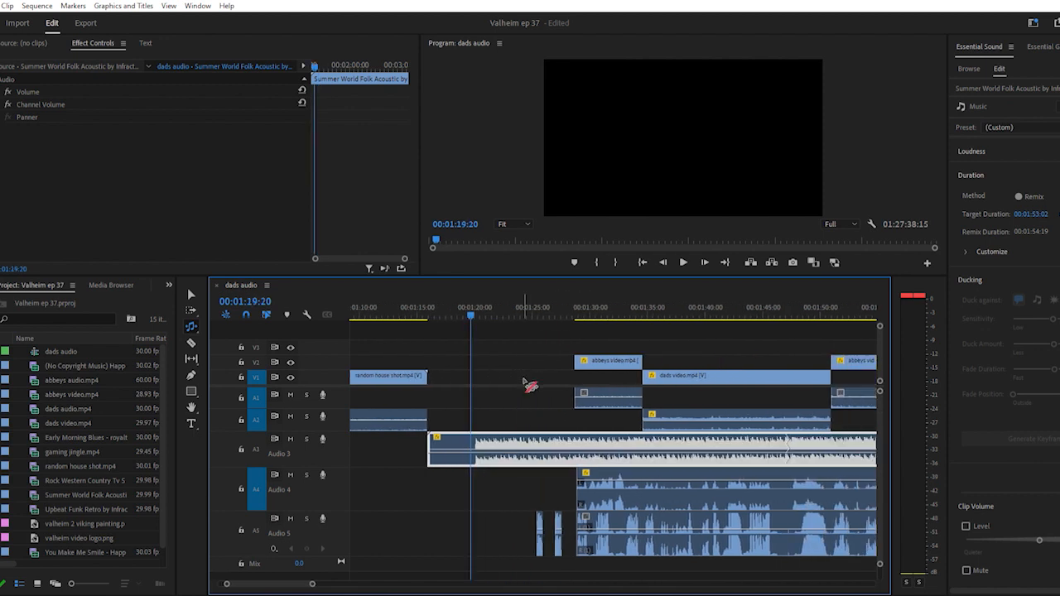
pyautogui.press('space')
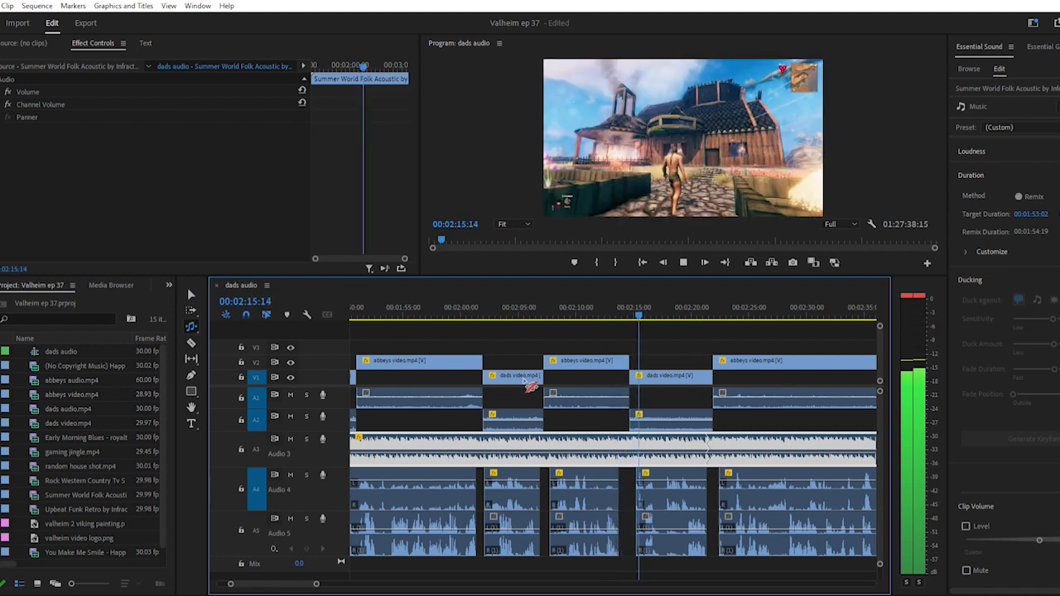
pyautogui.press('space')
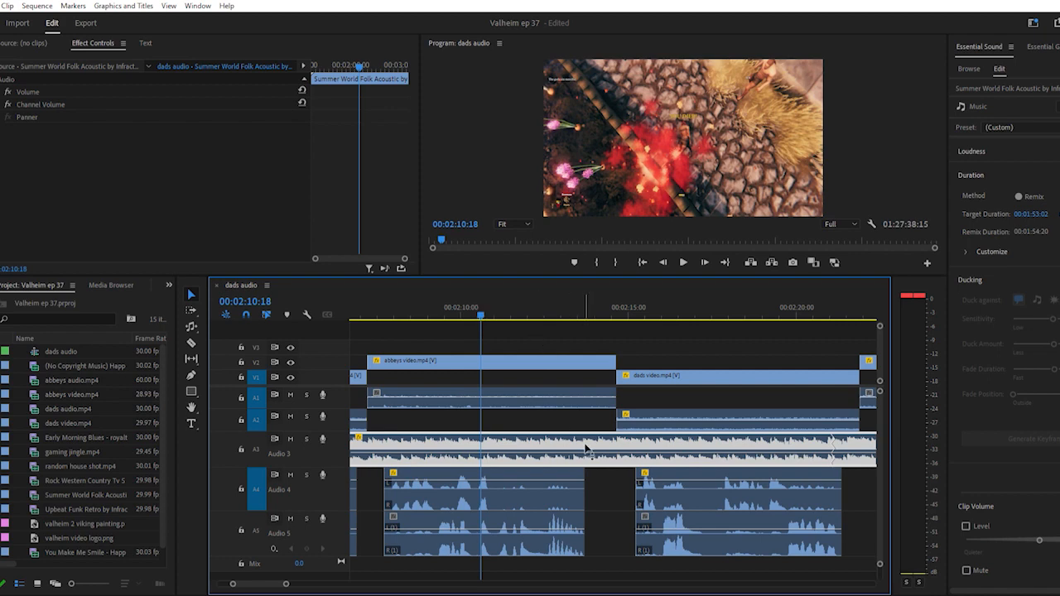
# Replay the remixed music from about 00:02:04 to just before 00:02:16 to listen for its transitions
pyautogui.scroll(3, 568, 428)
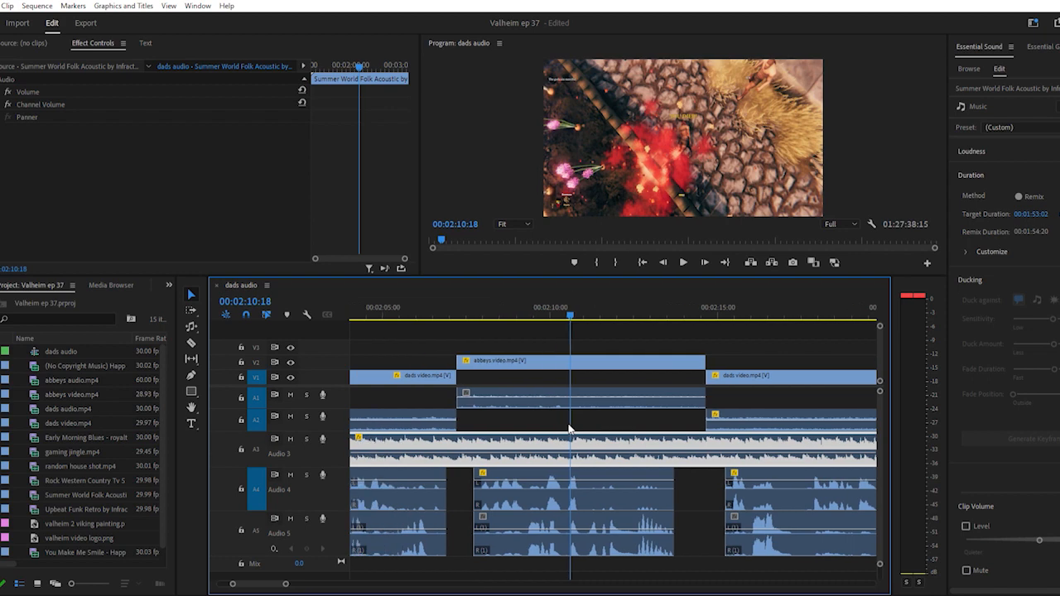
pyautogui.press('-')
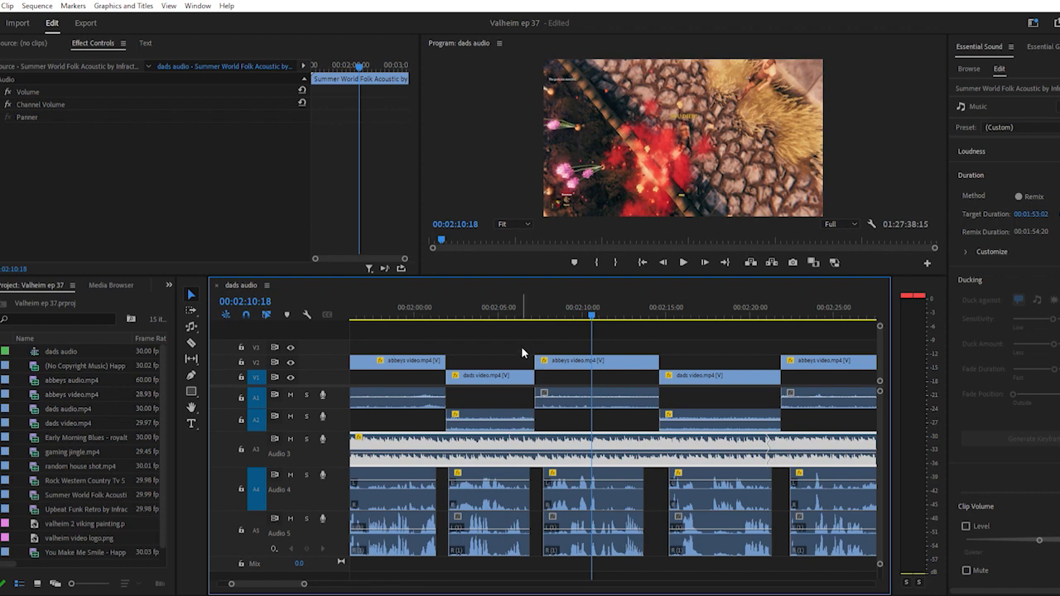
pyautogui.hscroll(1, 521, 347)
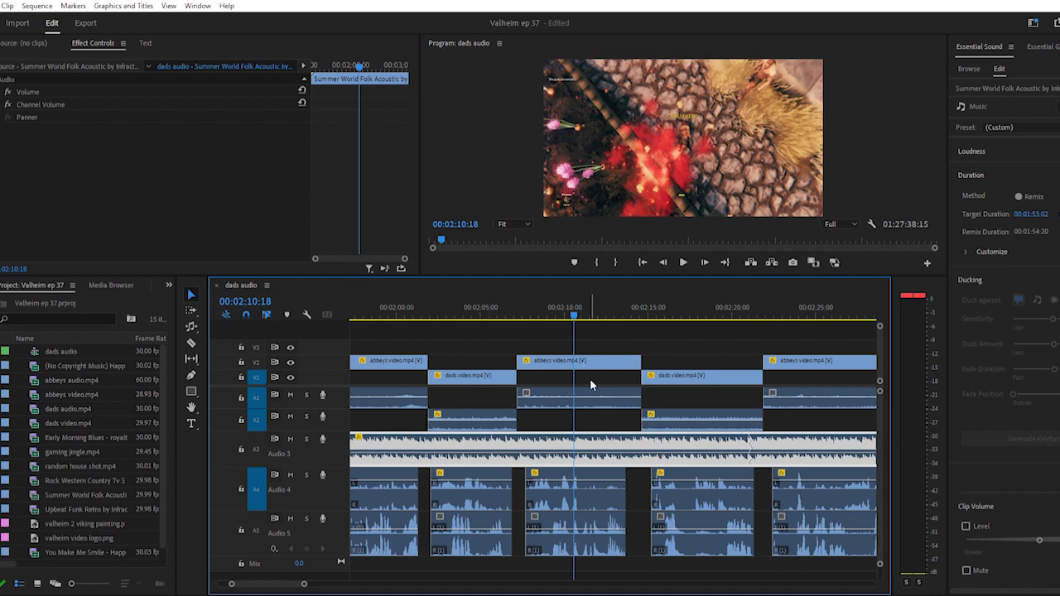
pyautogui.click(469, 301)
pyautogui.press('space')
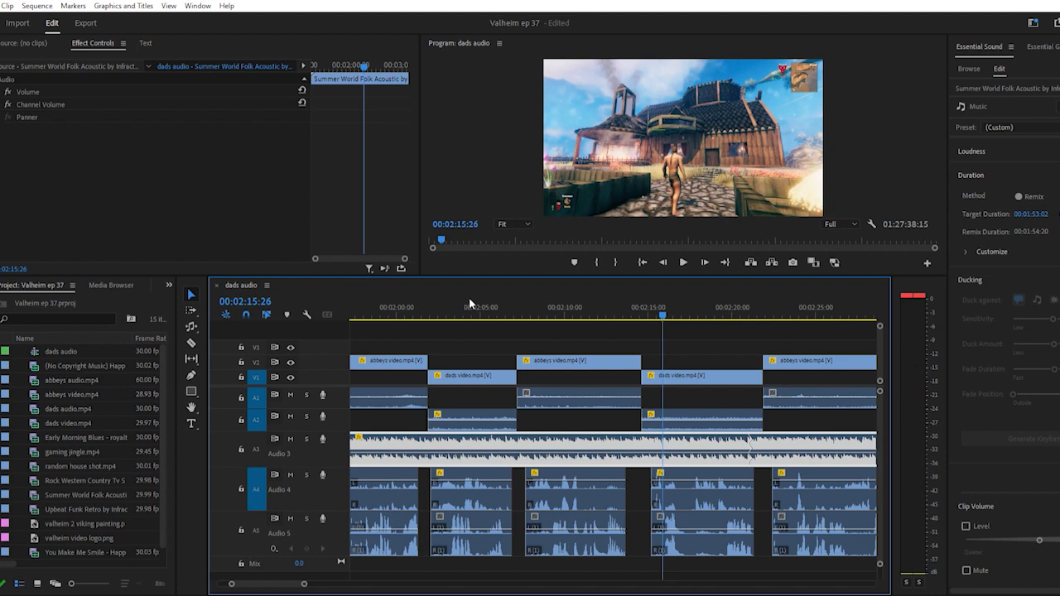
# Move to 00:02:14:23 and examine the music waveform closely around the cut from abbeys video.mp4 to dads video.mp4
pyautogui.click(645, 305)
pyautogui.press('=')
pyautogui.press('=')
pyautogui.press('=')
pyautogui.press('=')
pyautogui.press('=')
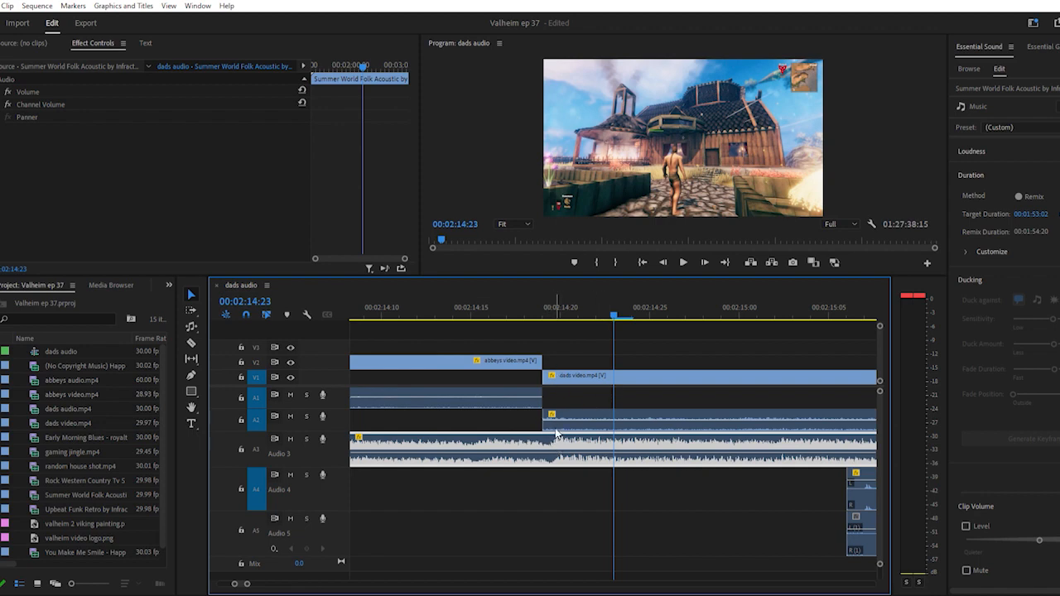
pyautogui.press('-')
pyautogui.press('-')
pyautogui.press('-')
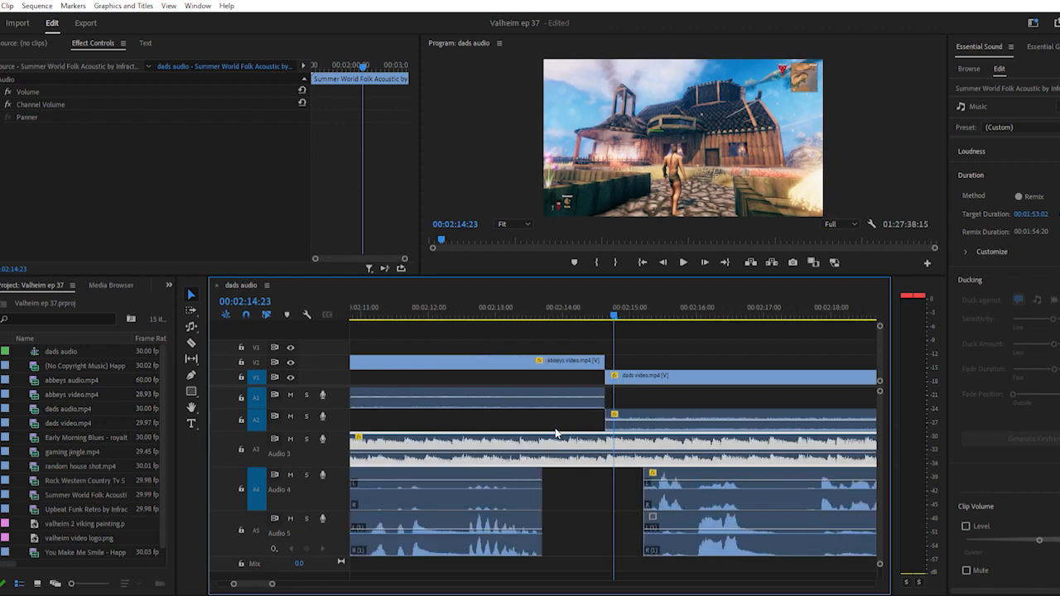
pyautogui.press('-')
pyautogui.press('-')
pyautogui.press('-')
pyautogui.press('-')
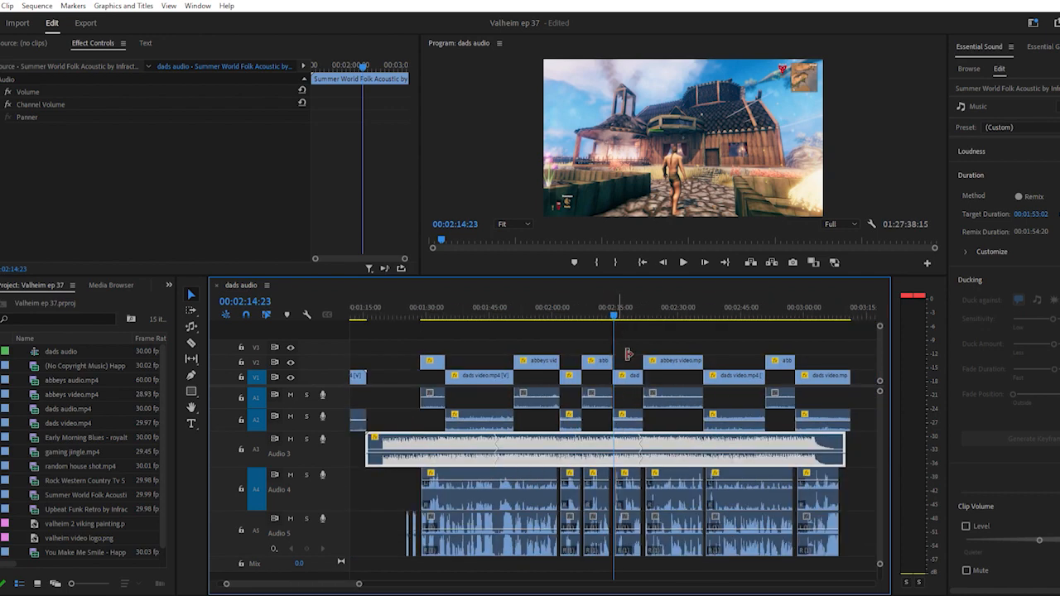
# Play the remixed music's ending from 00:03:01:02 to hear how it finishes with the last gameplay segment
pyautogui.click(808, 309)
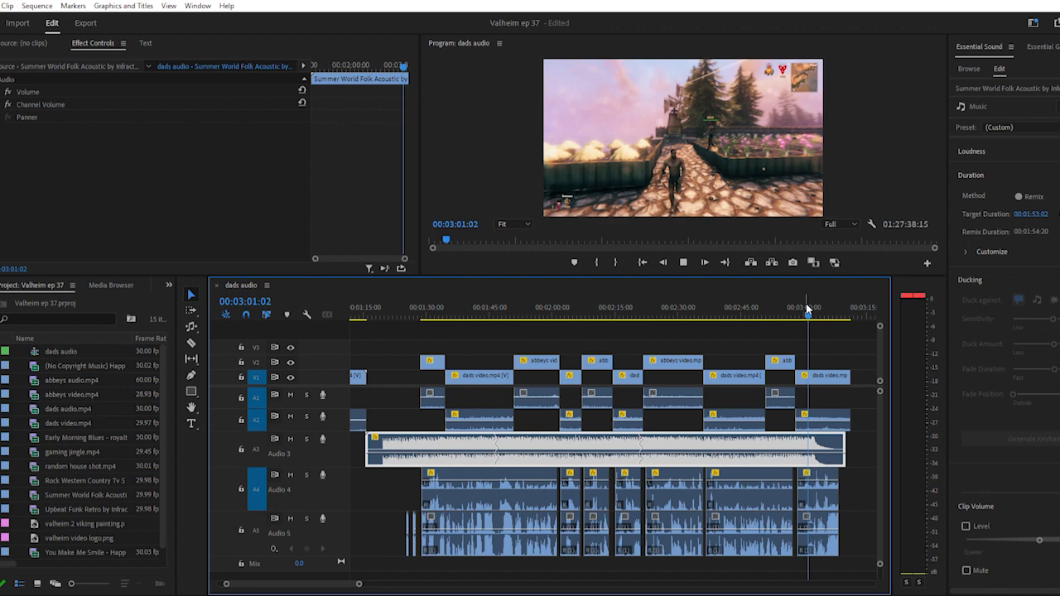
pyautogui.press('space')
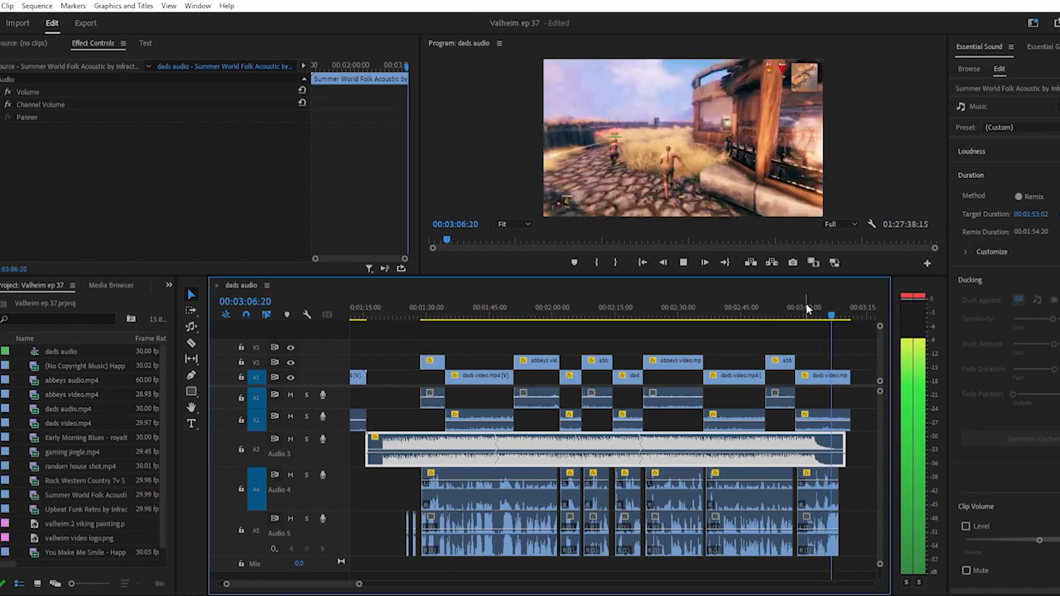
pyautogui.press('space')
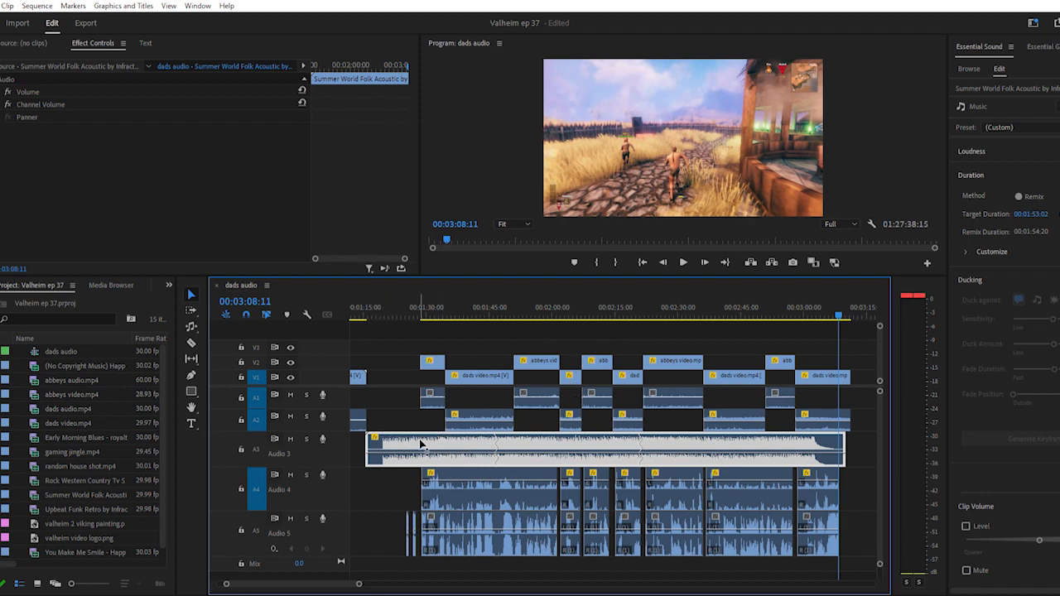
# Return to the start of the remixed music and play it from 00:01:17:16 to 00:01:32:19, through the gap into the first gameplay segment
pyautogui.scroll(2, 406, 421)
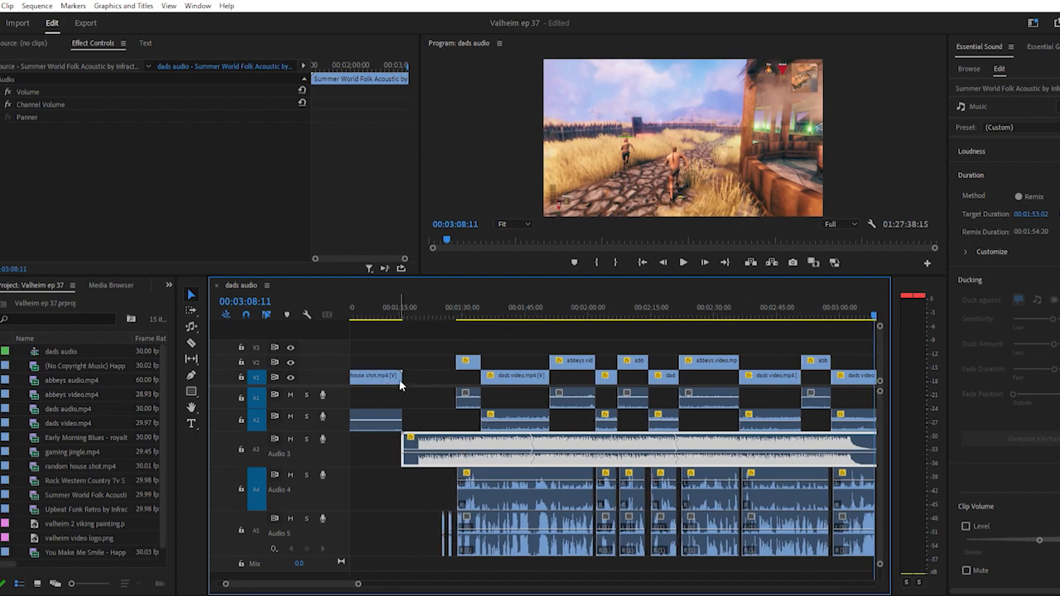
pyautogui.scroll(-2, 440, 384)
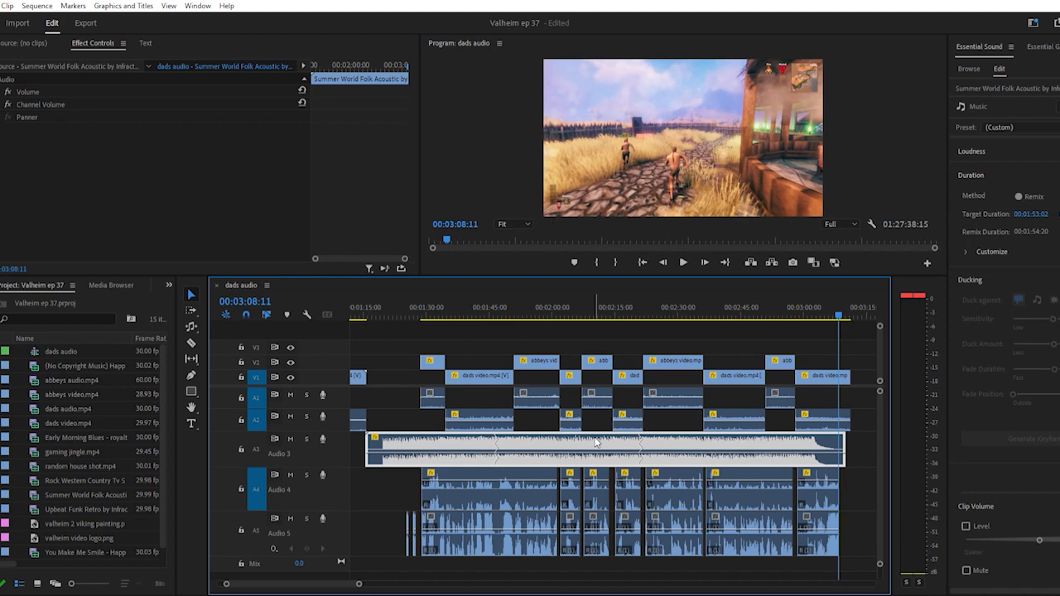
pyautogui.scroll(4, 515, 424)
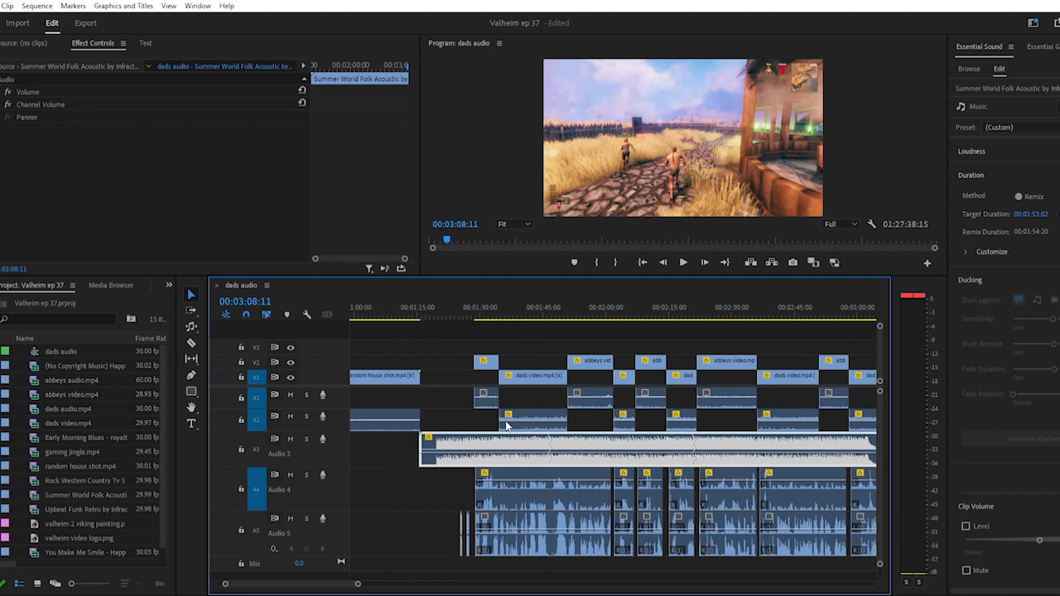
pyautogui.scroll(2, 508, 426)
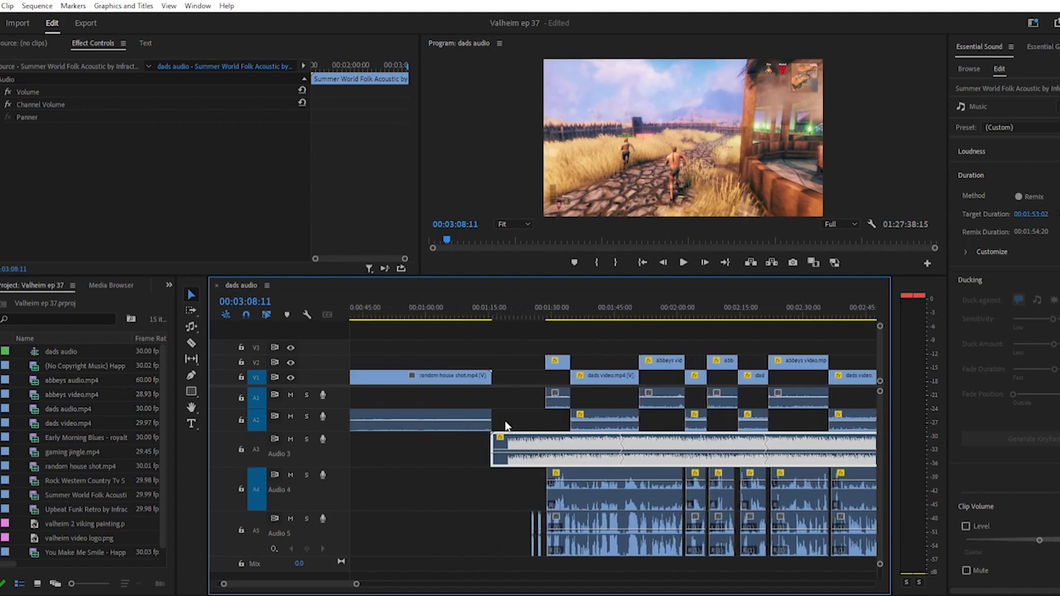
pyautogui.scroll(-2, 506, 426)
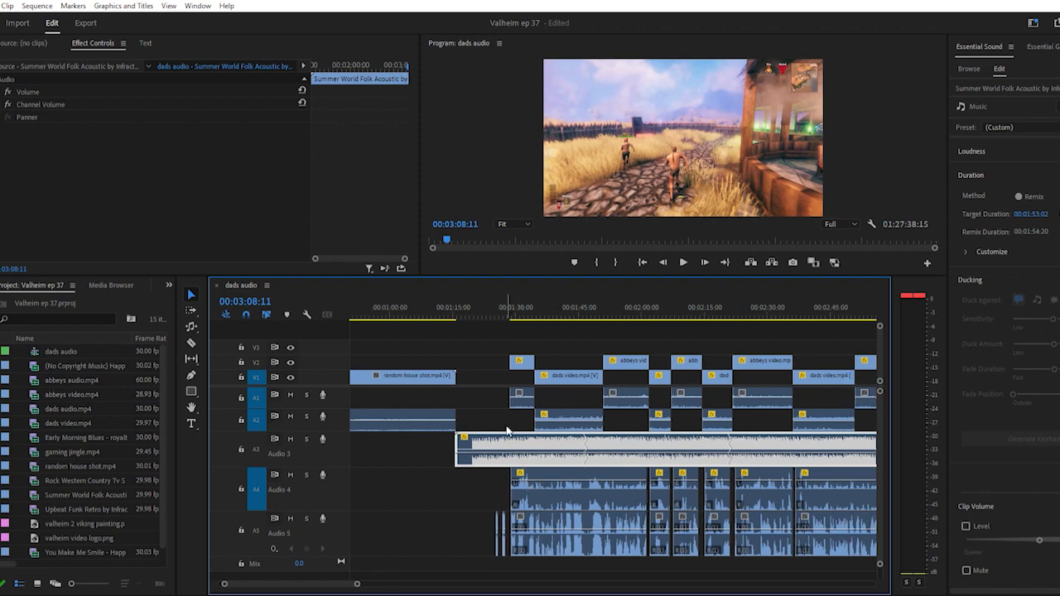
pyautogui.click(464, 307)
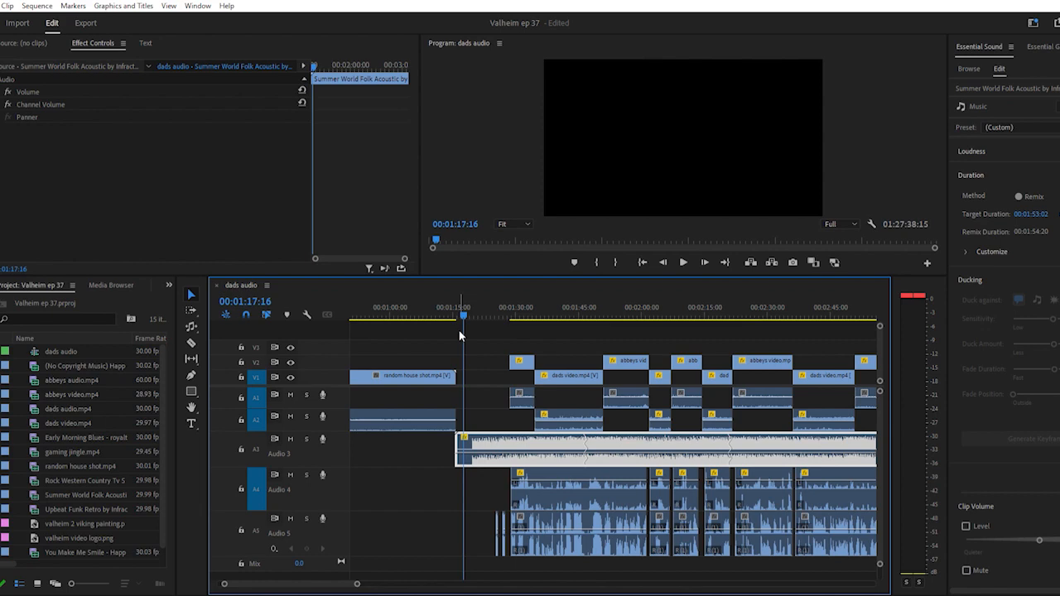
pyautogui.press('space')
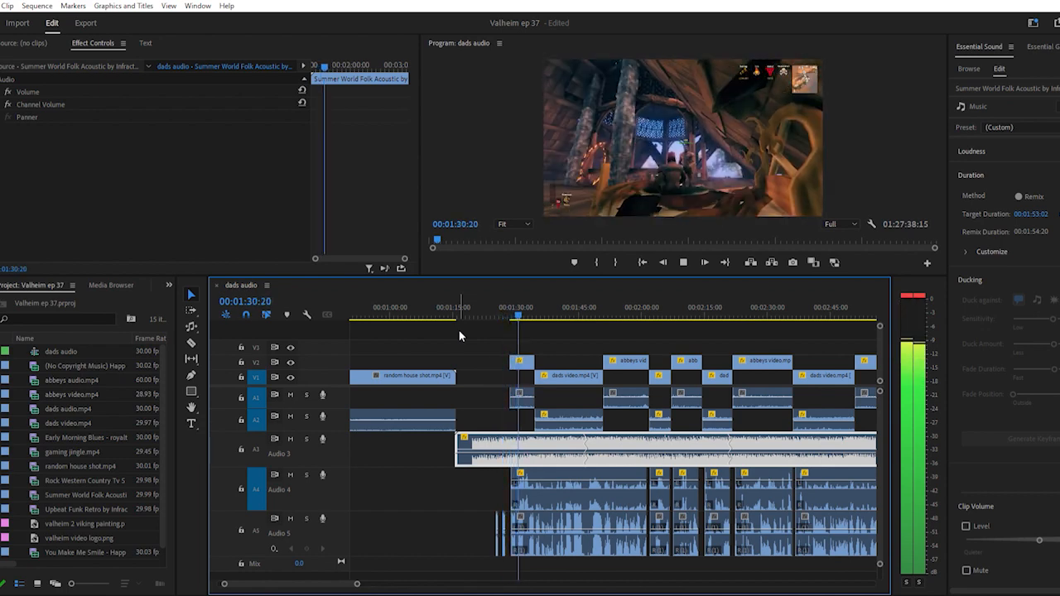
pyautogui.press('space')
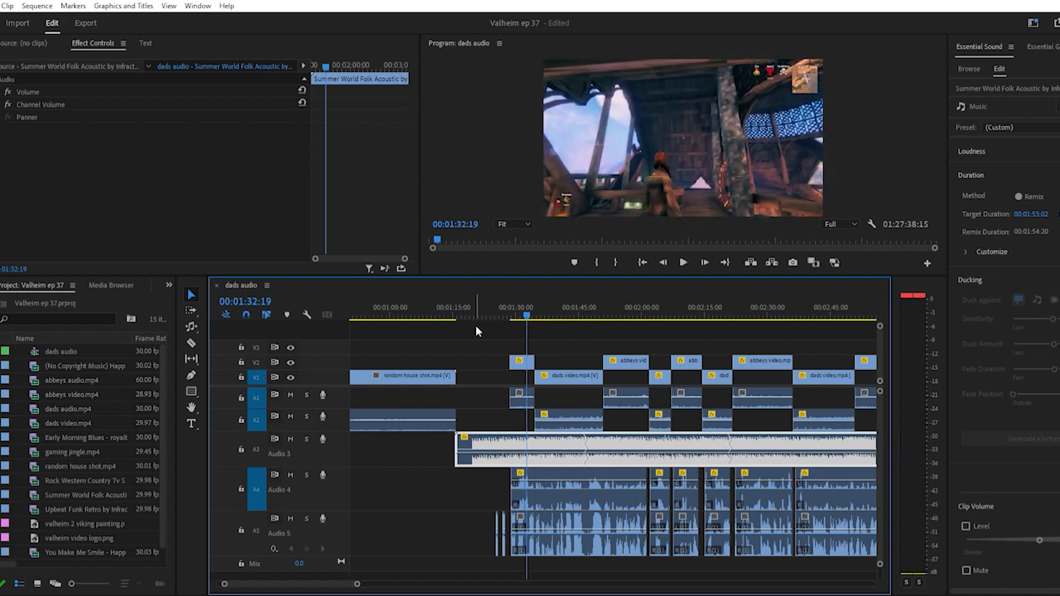
# Play the gameplay with its remixed music from 00:01:27:06 to 00:02:47:01, then from 00:02:41:26 through the music's ending at 00:03:09:19
pyautogui.click(505, 308)
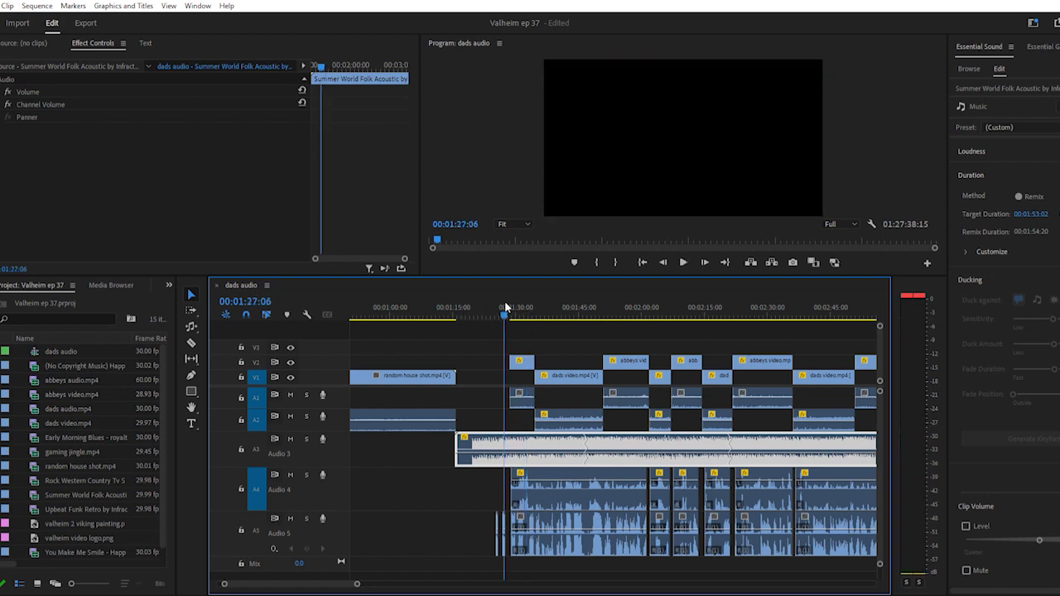
pyautogui.press('space')
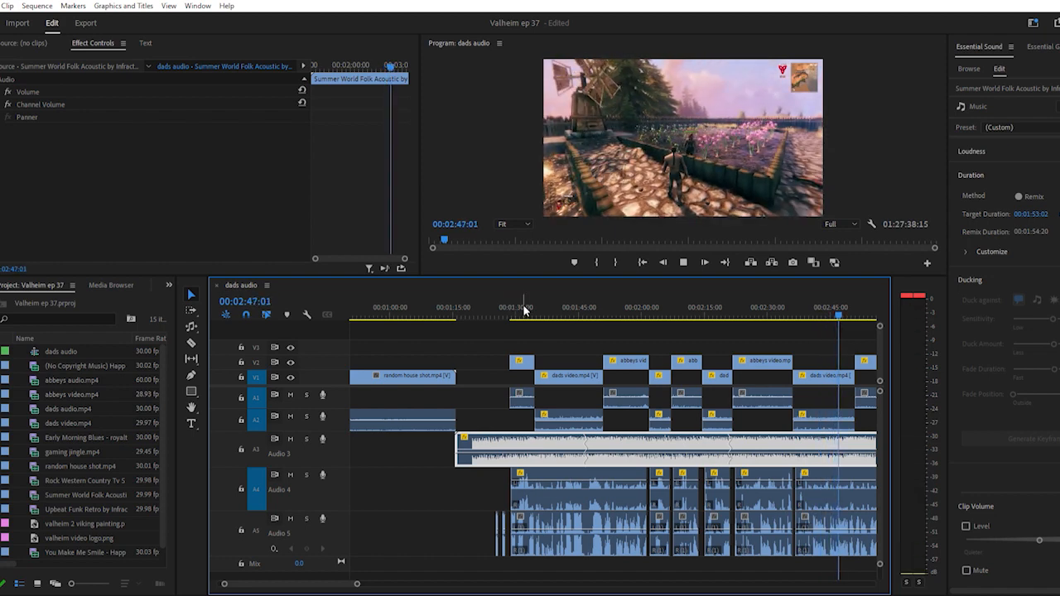
pyautogui.press('space')
pyautogui.click(819, 306)
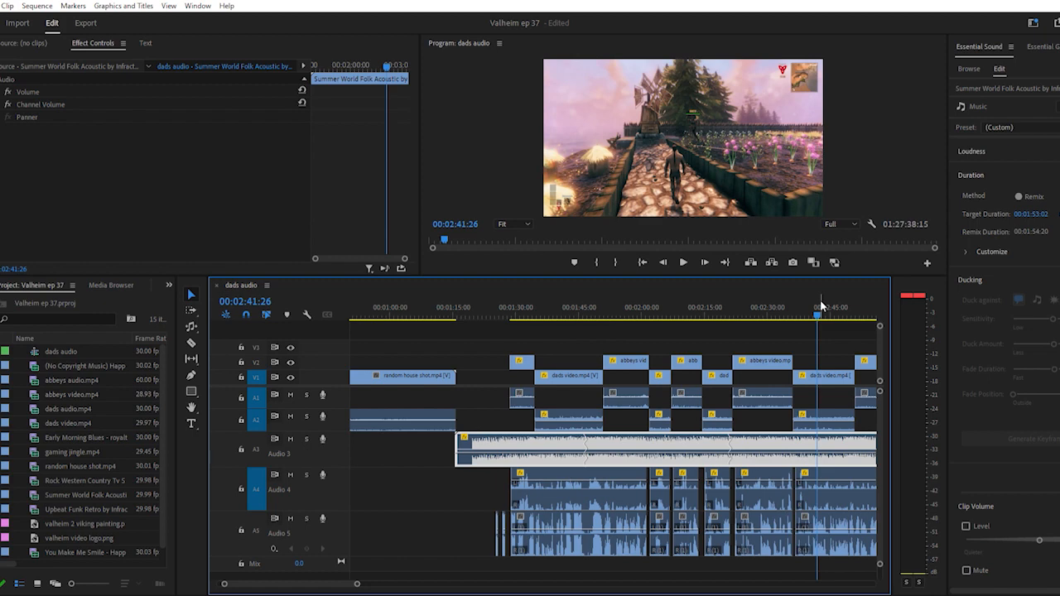
pyautogui.scroll(-5, 821, 305)
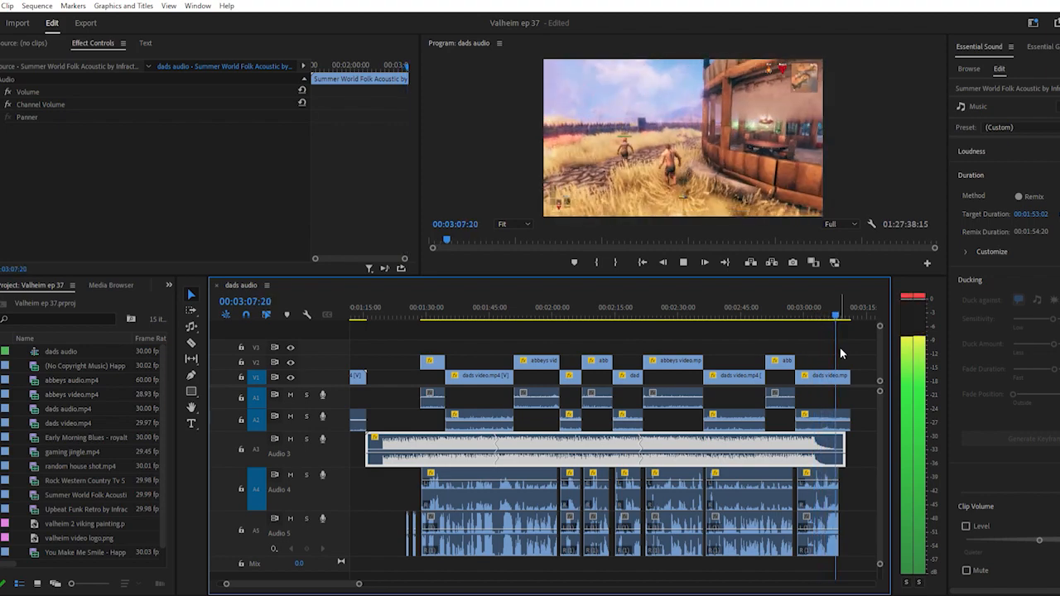
pyautogui.press('space')
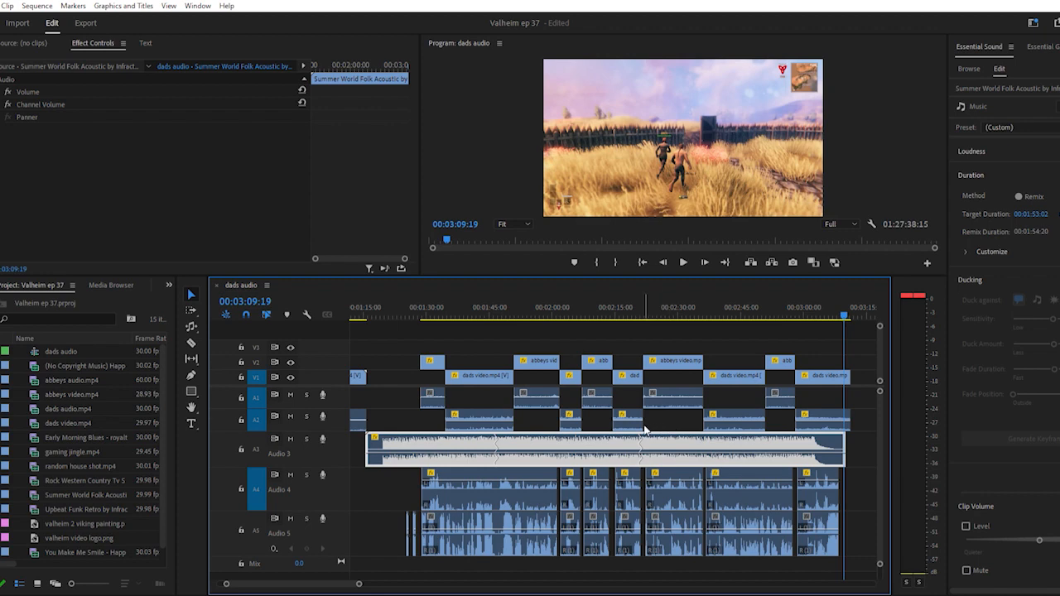
# Return to random house shot.mp4 and review its footage, playing briefly from 00:00:52:19 and going back to 00:00:45:07
pyautogui.scroll(2, 646, 430)
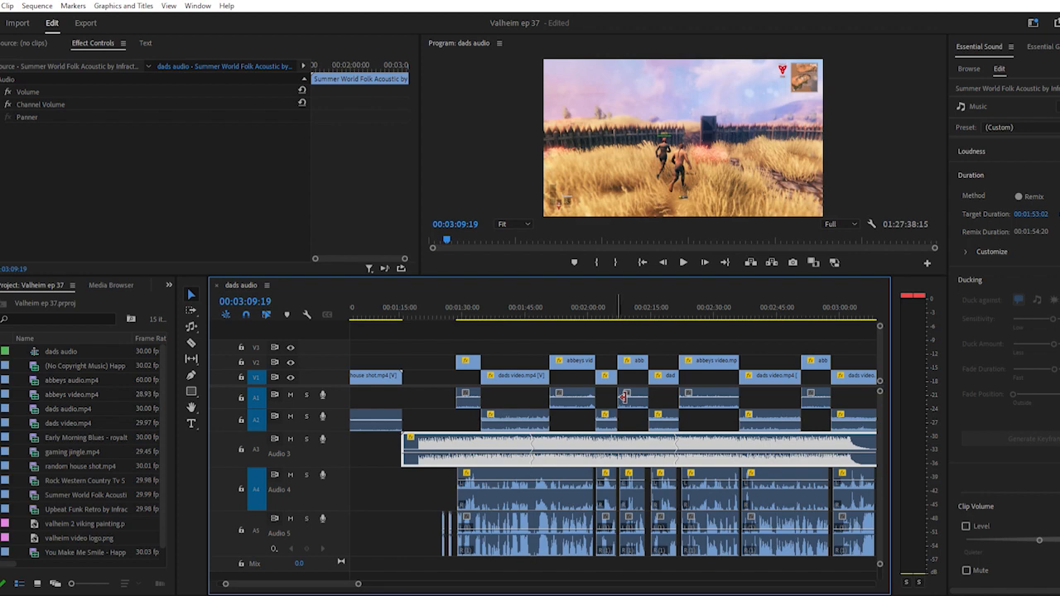
pyautogui.scroll(1, 663, 418)
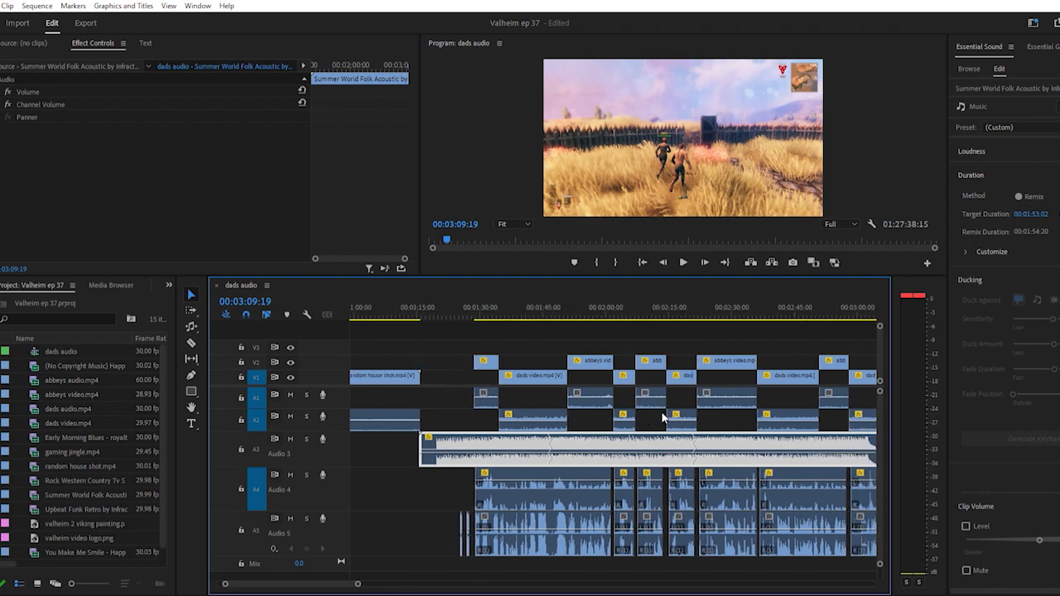
pyautogui.scroll(7, 663, 418)
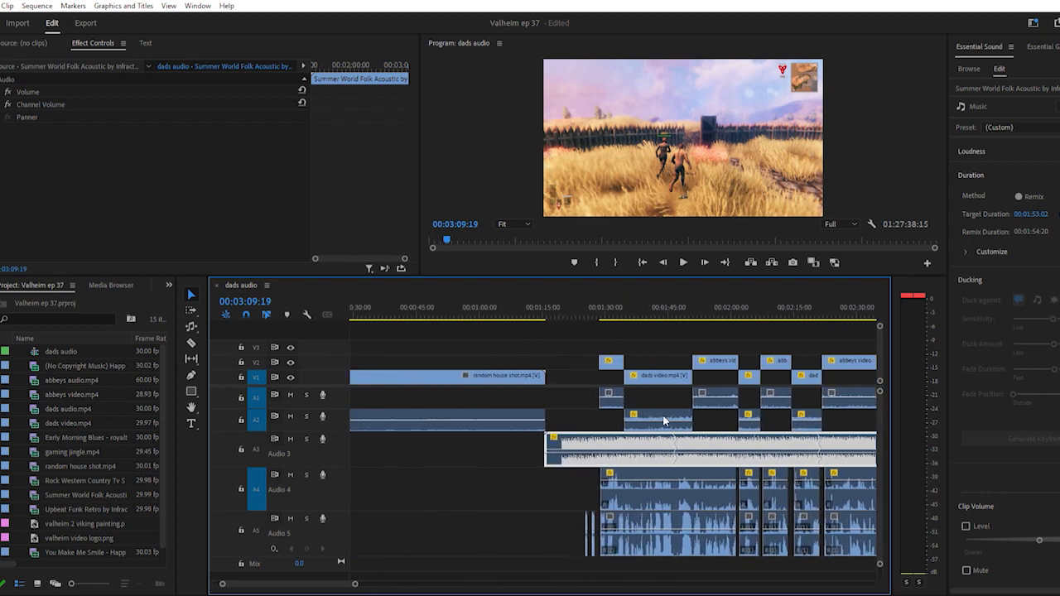
pyautogui.scroll(5, 664, 421)
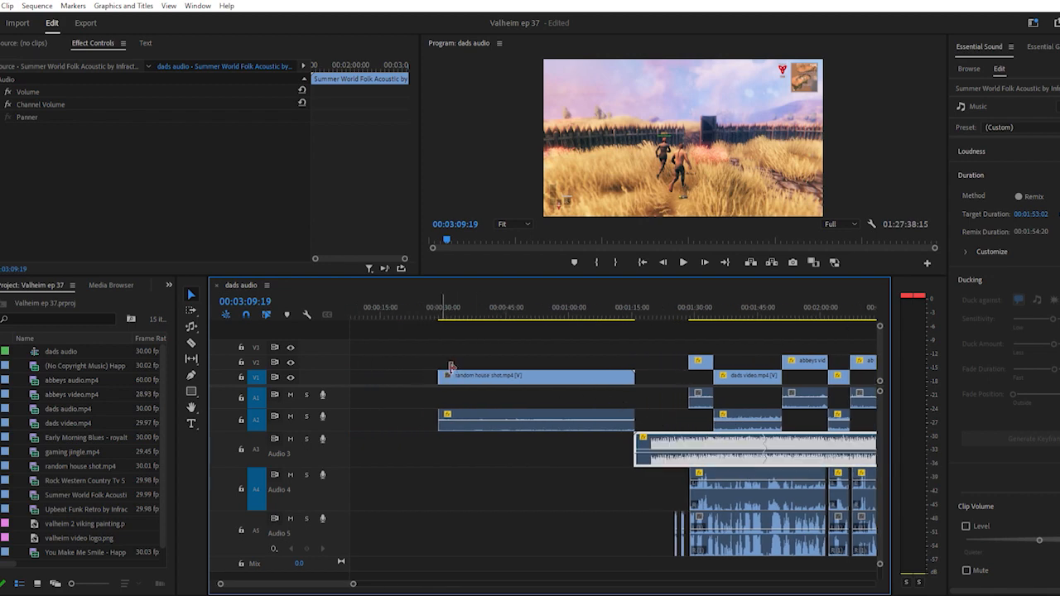
pyautogui.click(452, 308)
pyautogui.click(455, 307)
pyautogui.moveTo(455, 308); pyautogui.dragTo(538, 325)
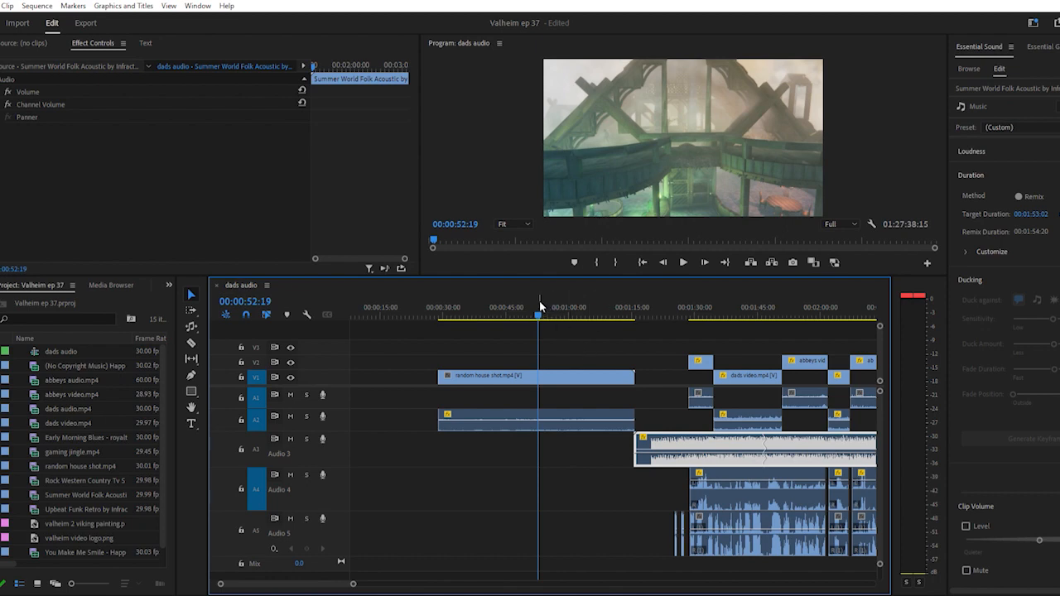
pyautogui.press('space')
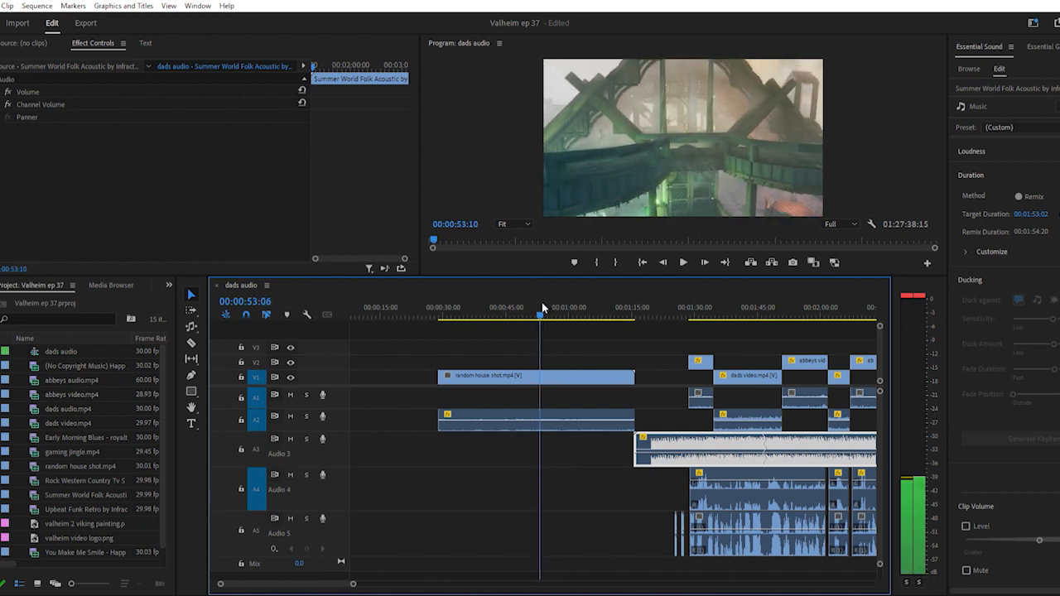
pyautogui.moveTo(543, 310); pyautogui.dragTo(507, 310)
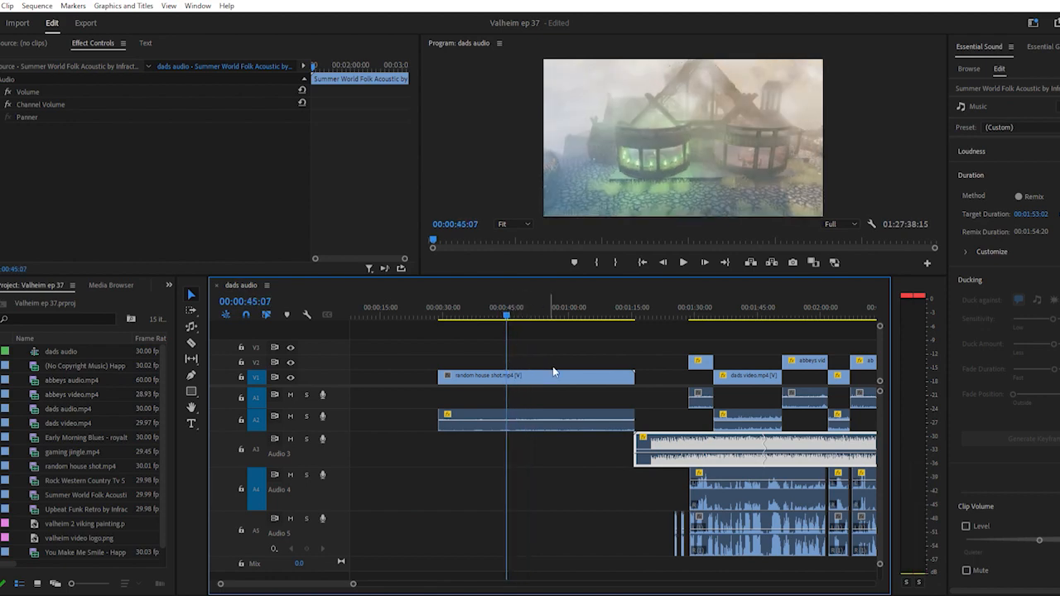
# Check the first abbeys video.mp4 clip's scale, then turn off Uniform Scale on random house shot.mp4 and set its Scale Height to 73
pyautogui.click(700, 307)
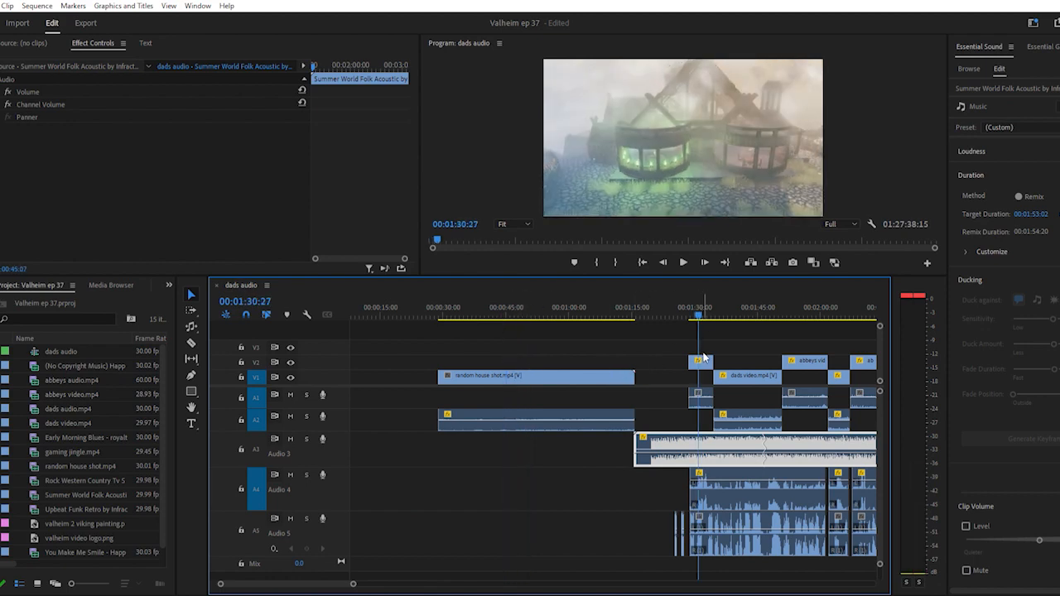
pyautogui.click(700, 362)
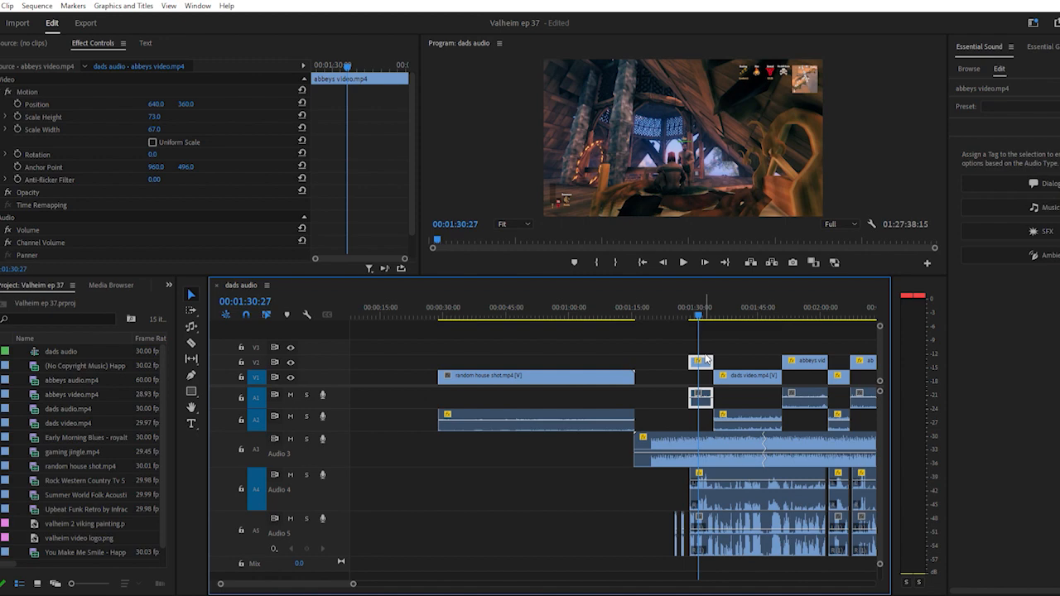
pyautogui.click(514, 307)
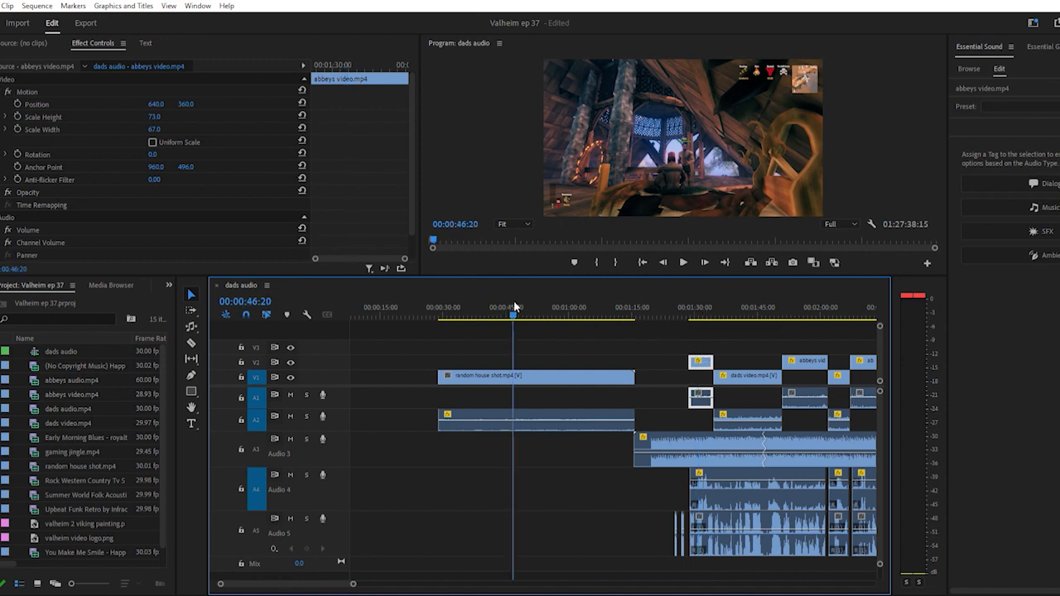
pyautogui.click(524, 373)
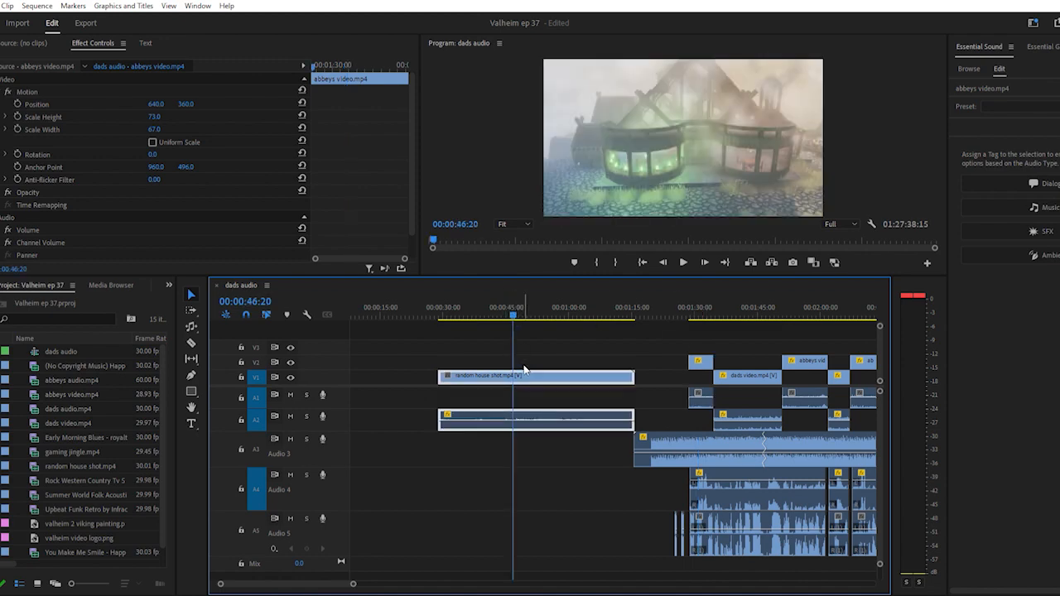
pyautogui.click(152, 140)
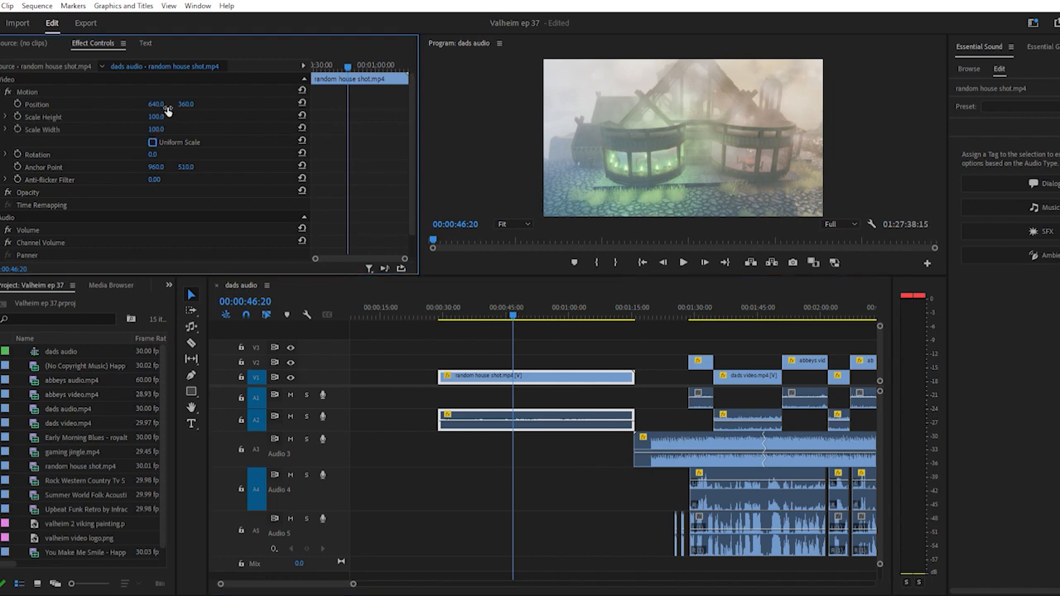
pyautogui.moveTo(156, 116); pyautogui.dragTo(134, 116)
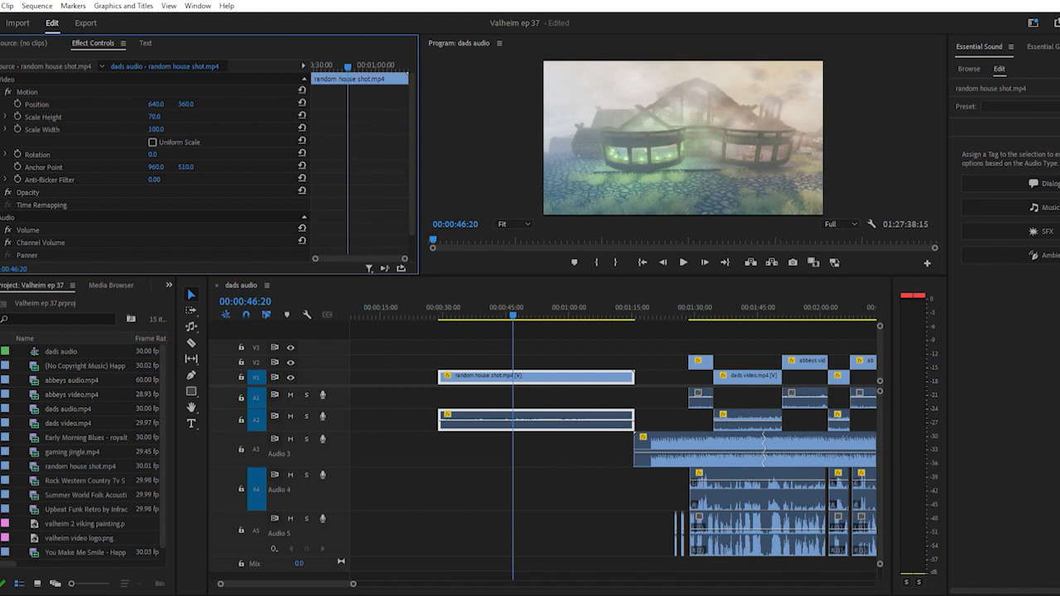
pyautogui.moveTo(136, 117); pyautogui.dragTo(134, 117)
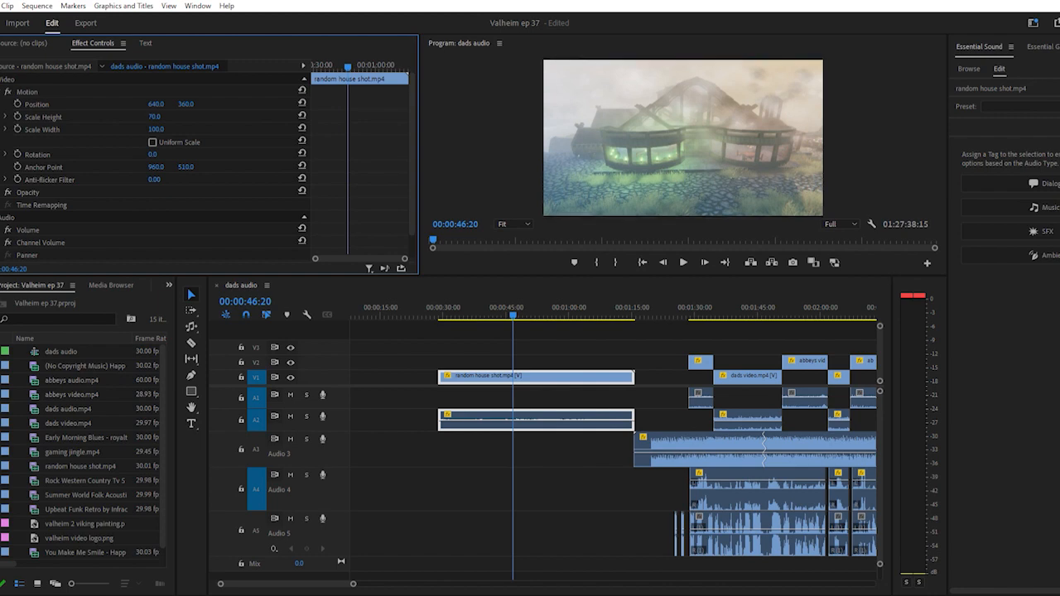
pyautogui.moveTo(136, 117); pyautogui.dragTo(140, 117)
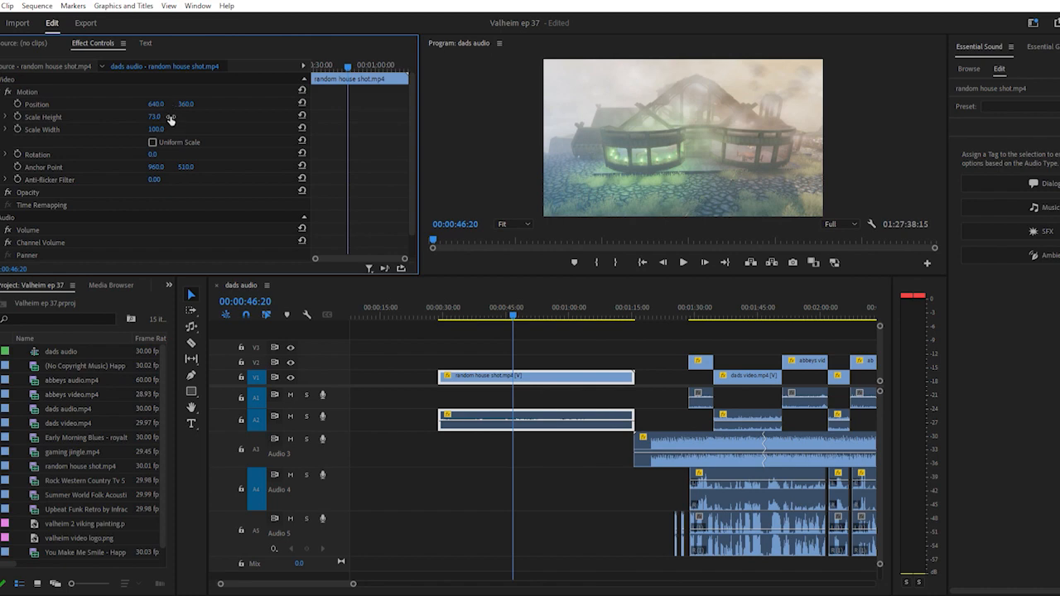
# Check the scale of the first abbeys video.mp4 and dads video.mp4 clips, then set random house shot.mp4's Scale Width to 67
pyautogui.click(701, 308)
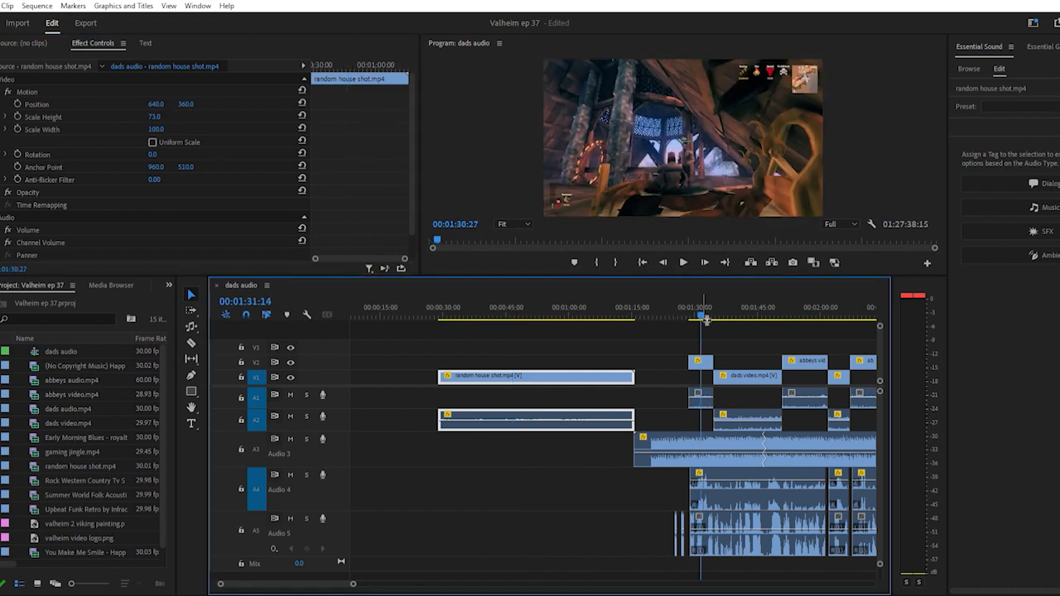
pyautogui.click(707, 359)
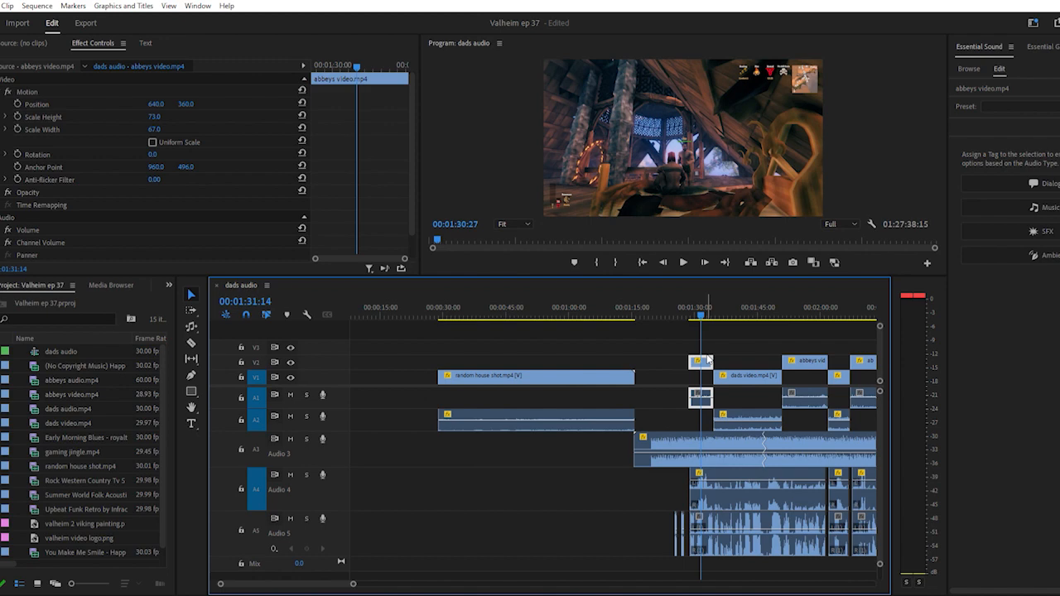
pyautogui.click(739, 309)
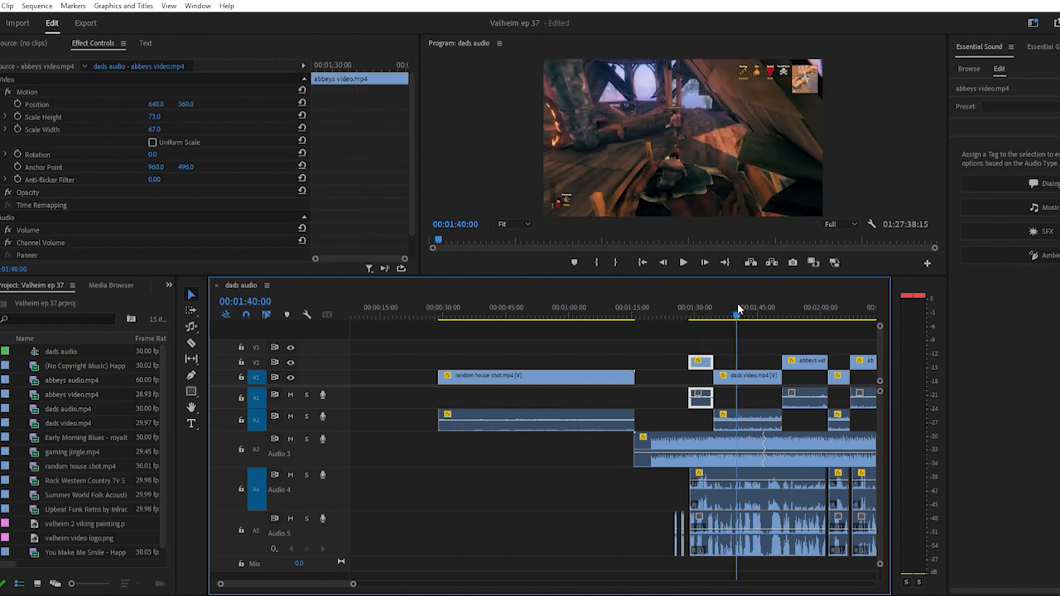
pyautogui.click(752, 374)
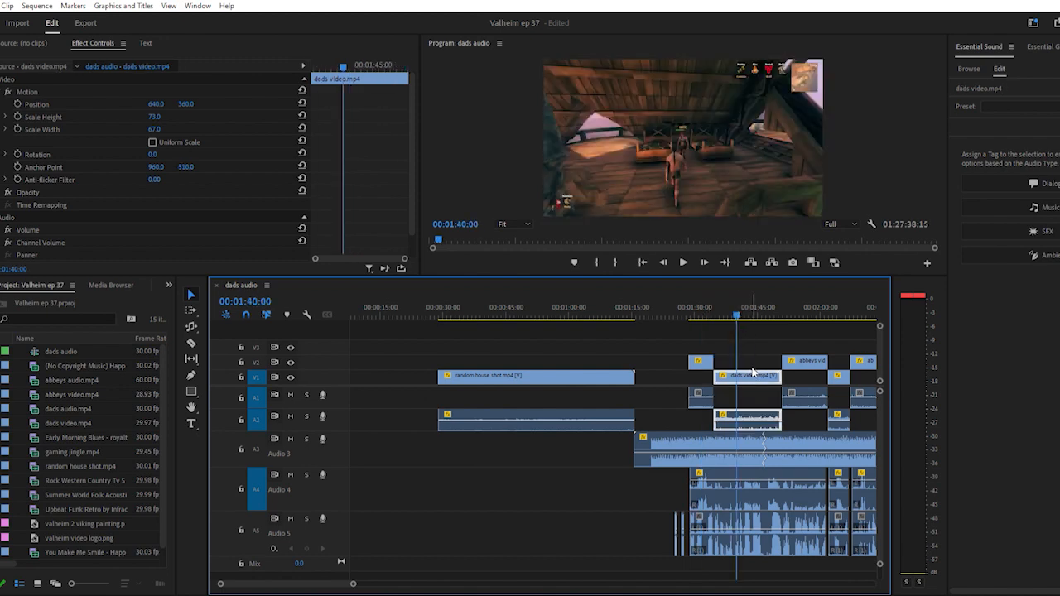
pyautogui.click(557, 308)
pyautogui.click(566, 375)
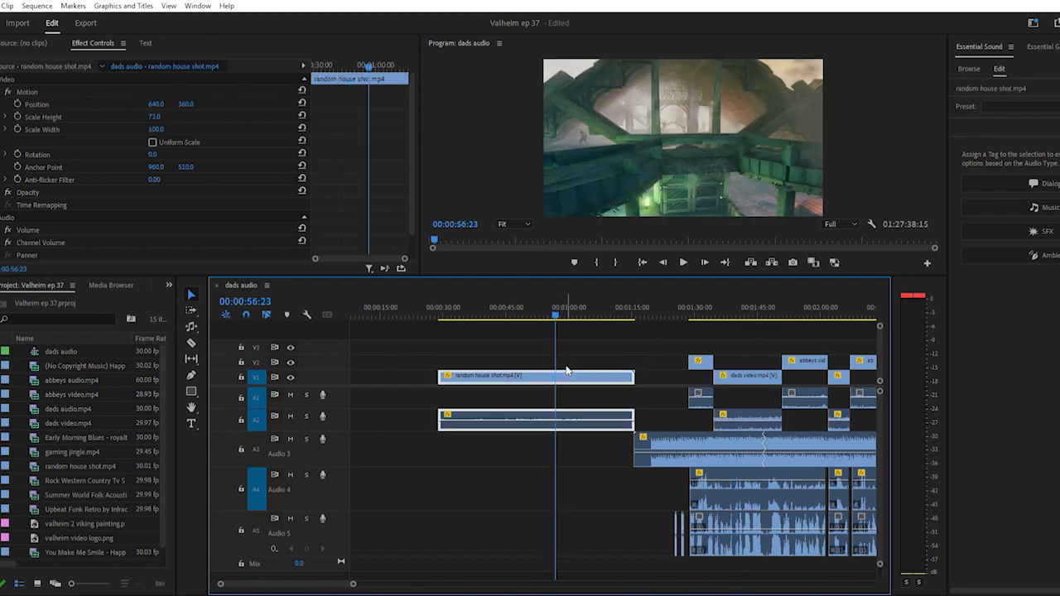
pyautogui.click(166, 121)
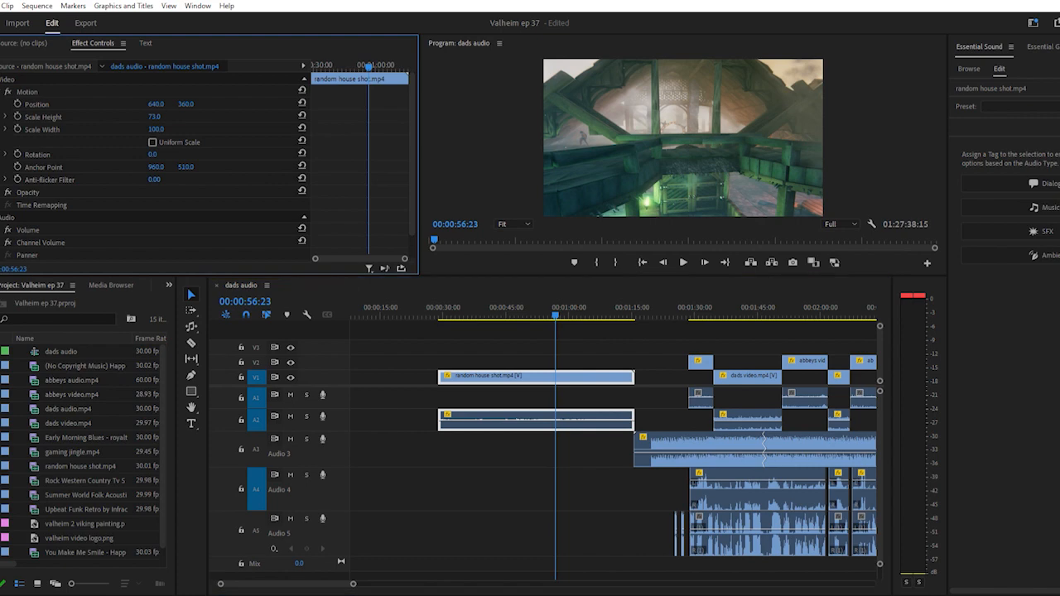
pyautogui.moveTo(154, 129); pyautogui.dragTo(90, 129)
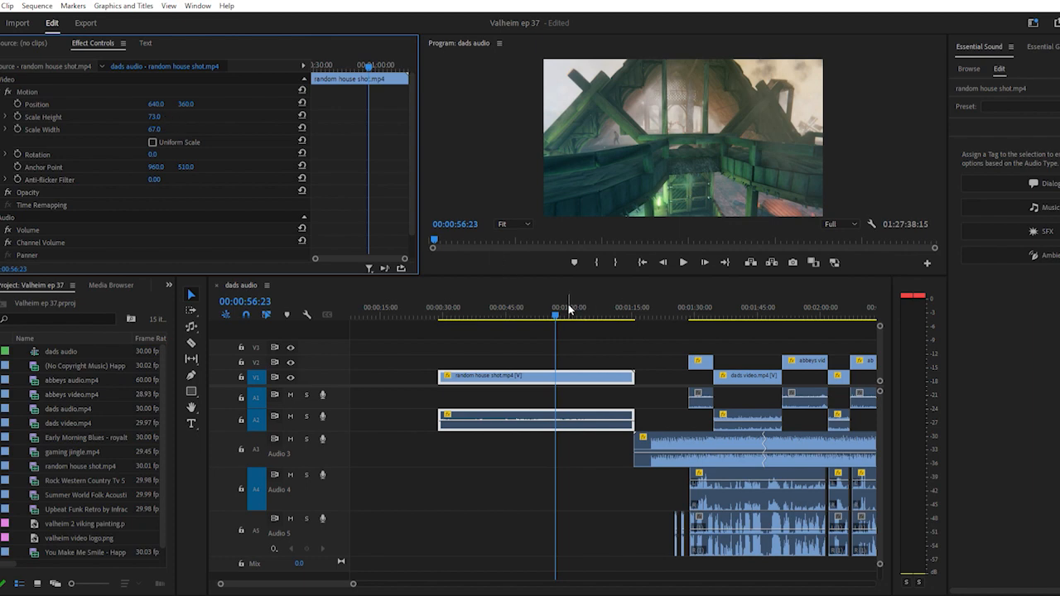
# Cut random house shot.mp4 at 00:00:35:26 and delete the piece before the cut
pyautogui.moveTo(554, 308); pyautogui.dragTo(468, 310)
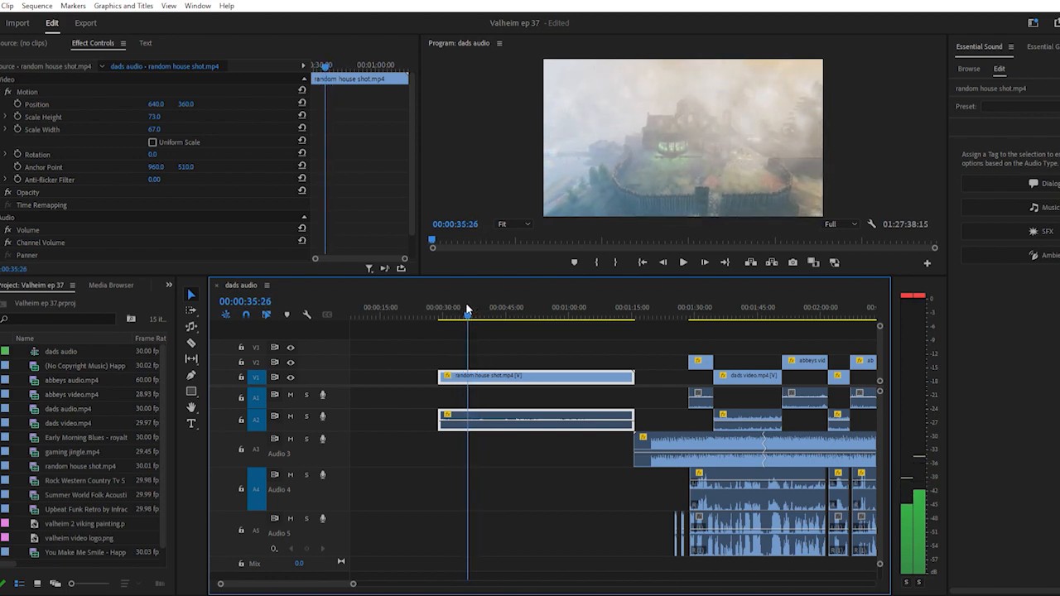
pyautogui.press('c')
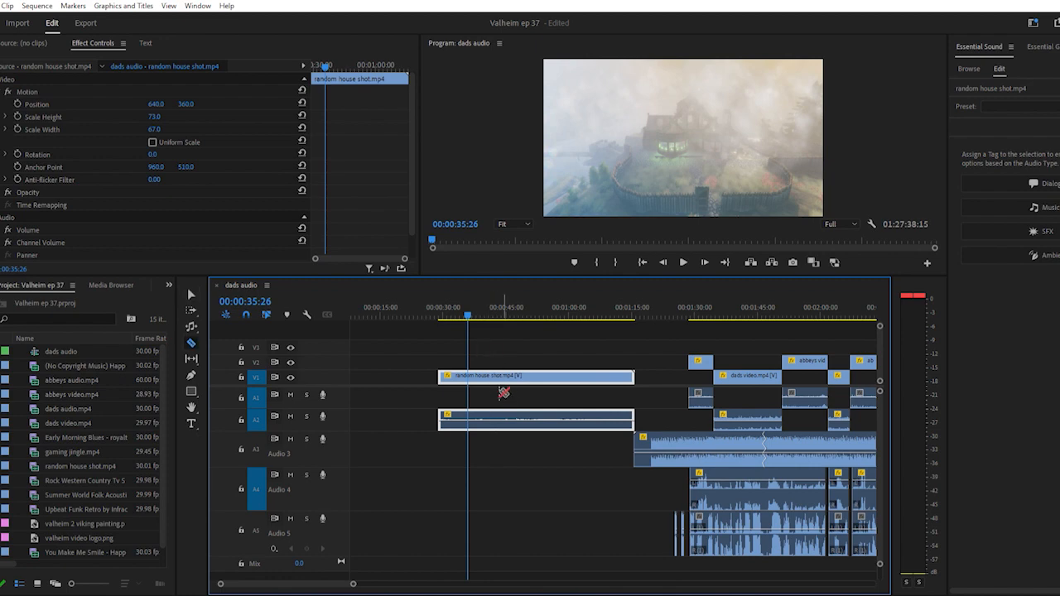
pyautogui.click(469, 377)
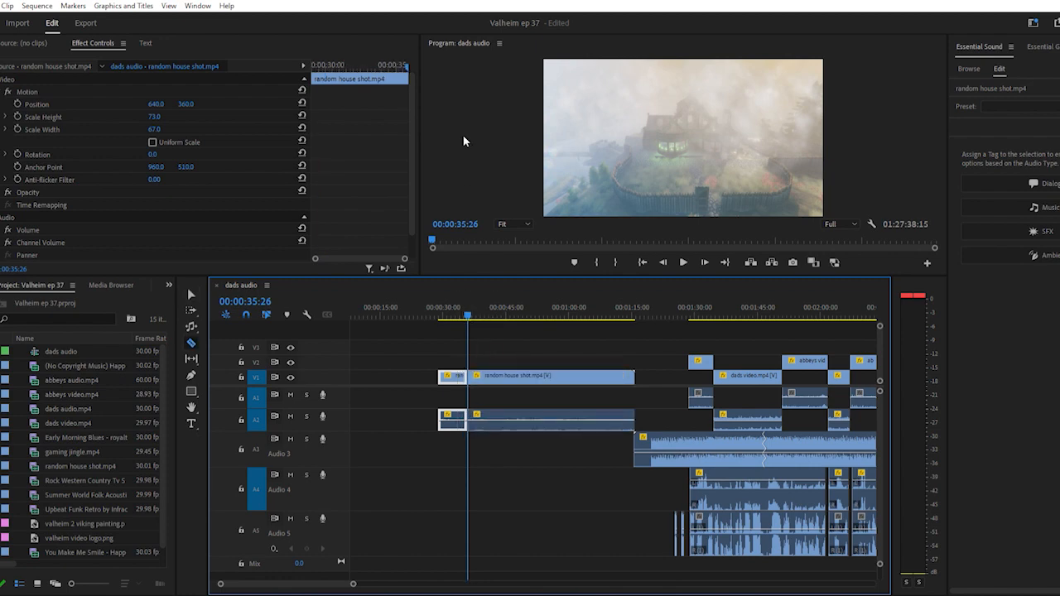
pyautogui.press('Delete')
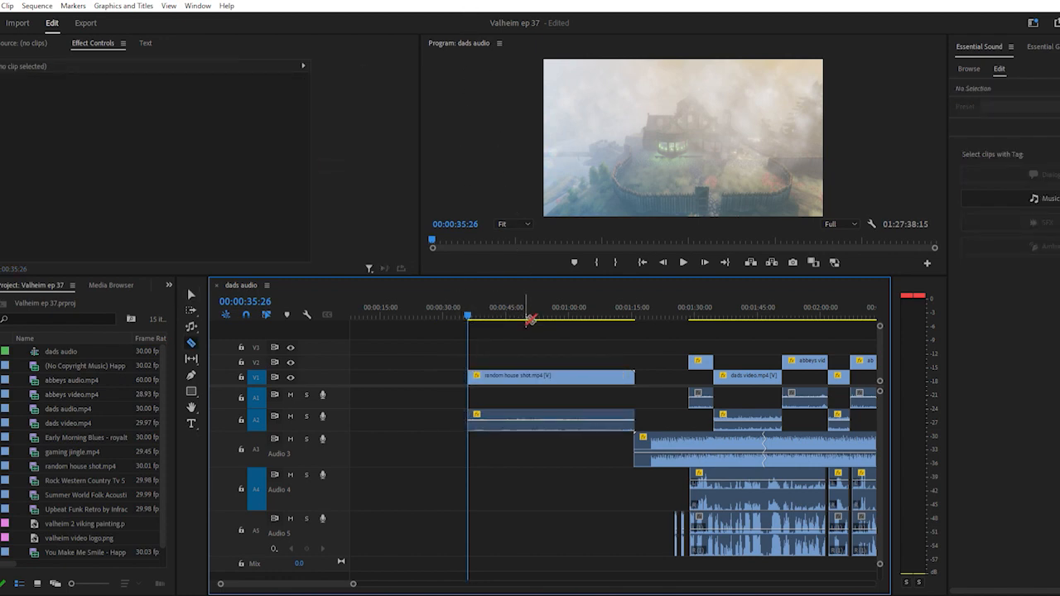
# Shorten random house shot.mp4 from its end to about 15 seconds and move it over the music's opening
pyautogui.press('v')
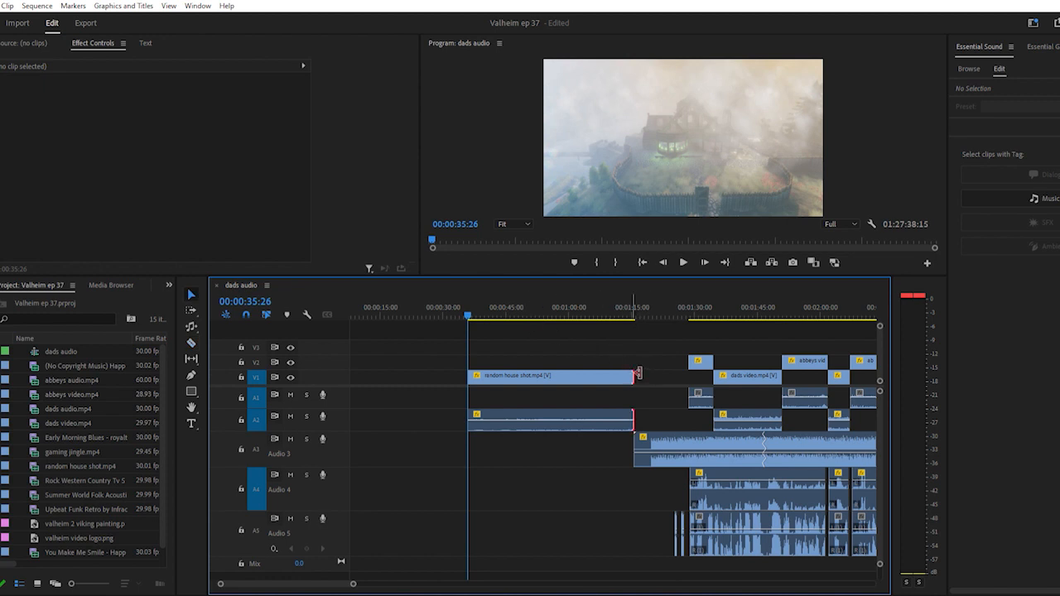
pyautogui.moveTo(638, 374)
pyautogui.mouseDown()
pyautogui.moveTo(522, 374)
pyautogui.moveTo(652, 377)
pyautogui.moveTo(644, 372)
pyautogui.mouseUp()
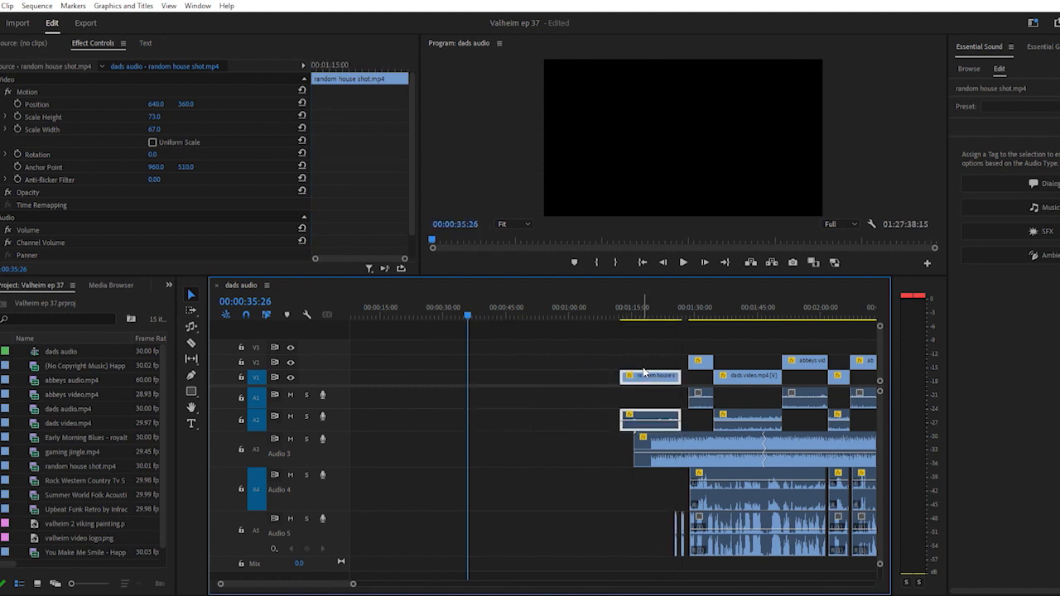
pyautogui.click(637, 302)
pyautogui.press('=')
pyautogui.press('=')
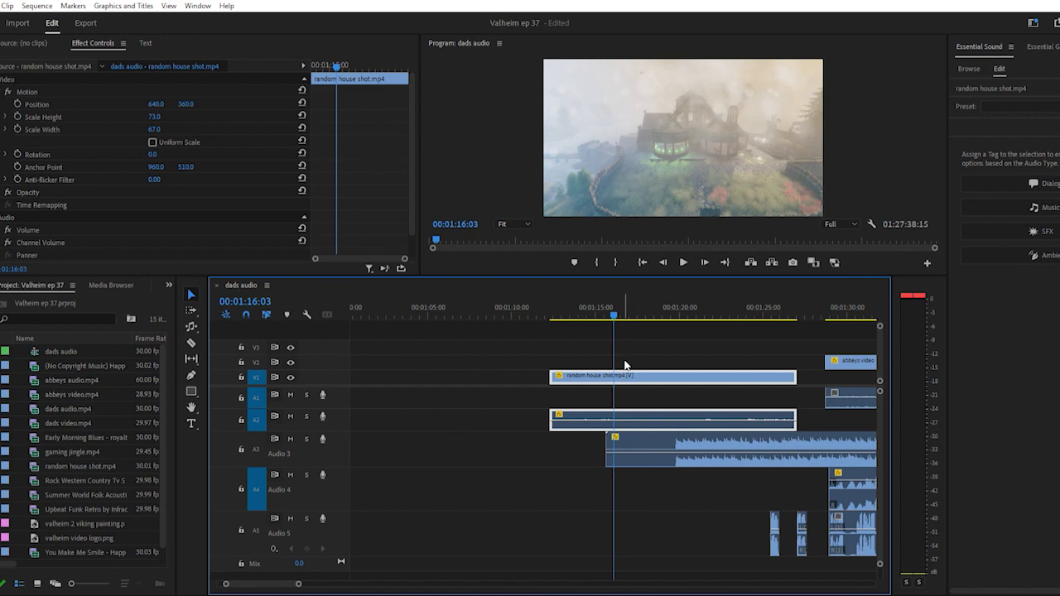
# Trim the end of random house shot.mp4 to about 9 seconds and place the clip directly before the first abbeys video.mp4 clip
pyautogui.moveTo(796, 375); pyautogui.dragTo(733, 375)
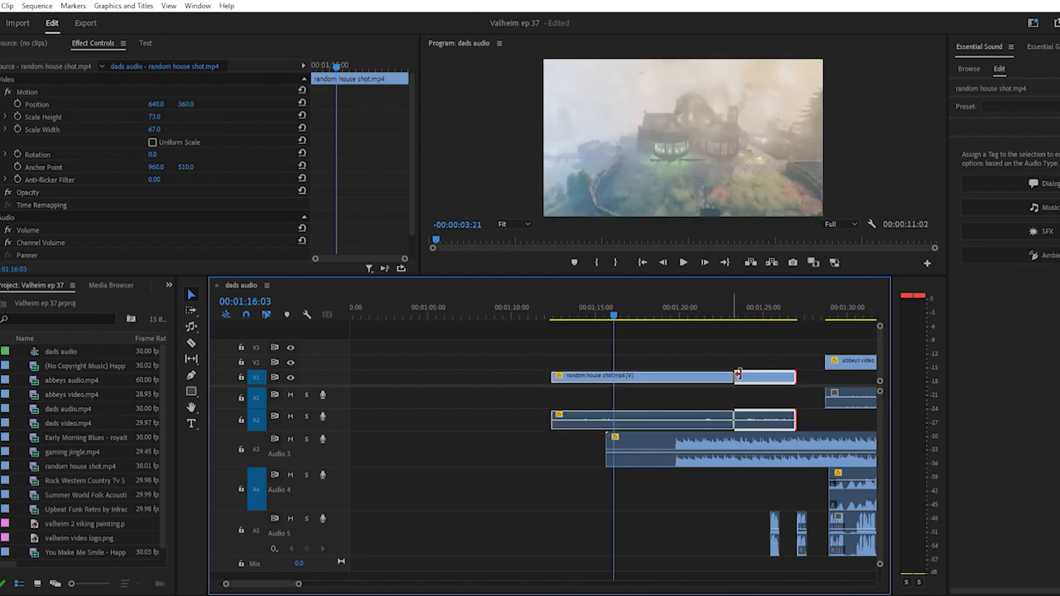
pyautogui.moveTo(631, 376); pyautogui.dragTo(696, 375)
pyautogui.hscroll(3, 705, 396)
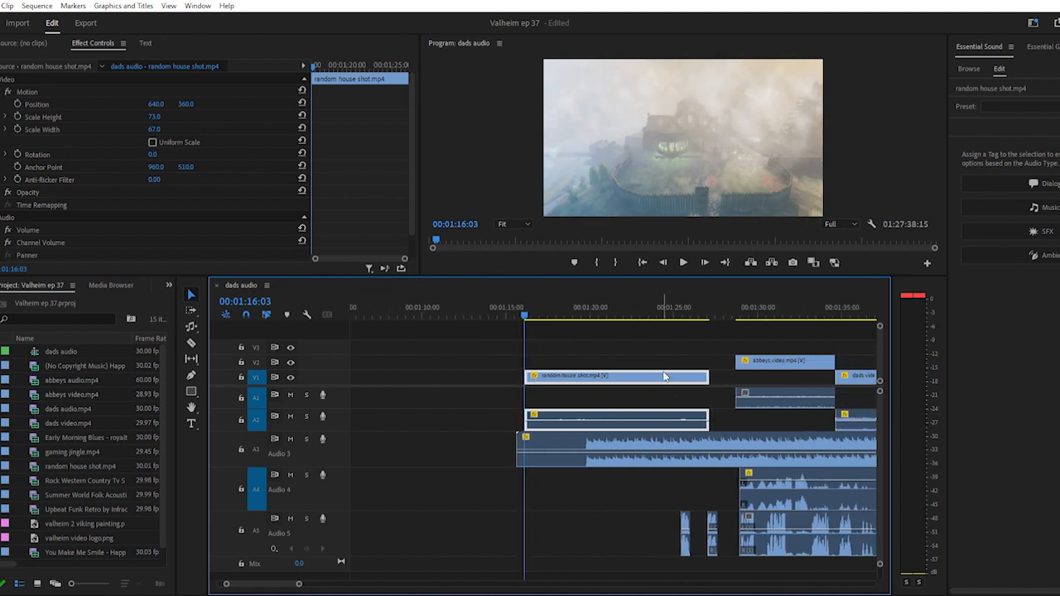
pyautogui.moveTo(702, 374); pyautogui.dragTo(628, 377)
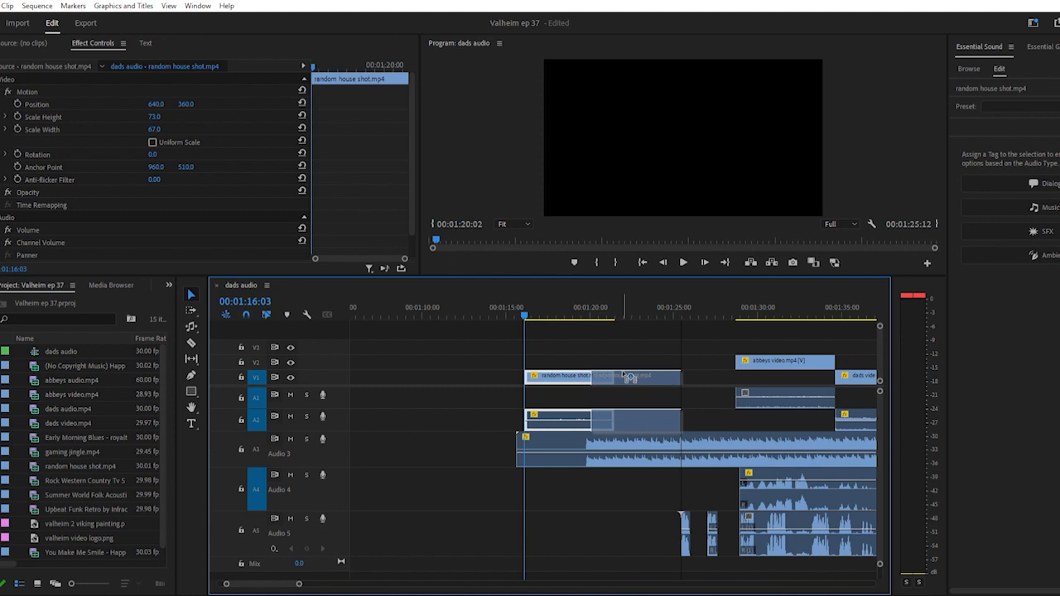
pyautogui.moveTo(629, 378); pyautogui.dragTo(738, 377)
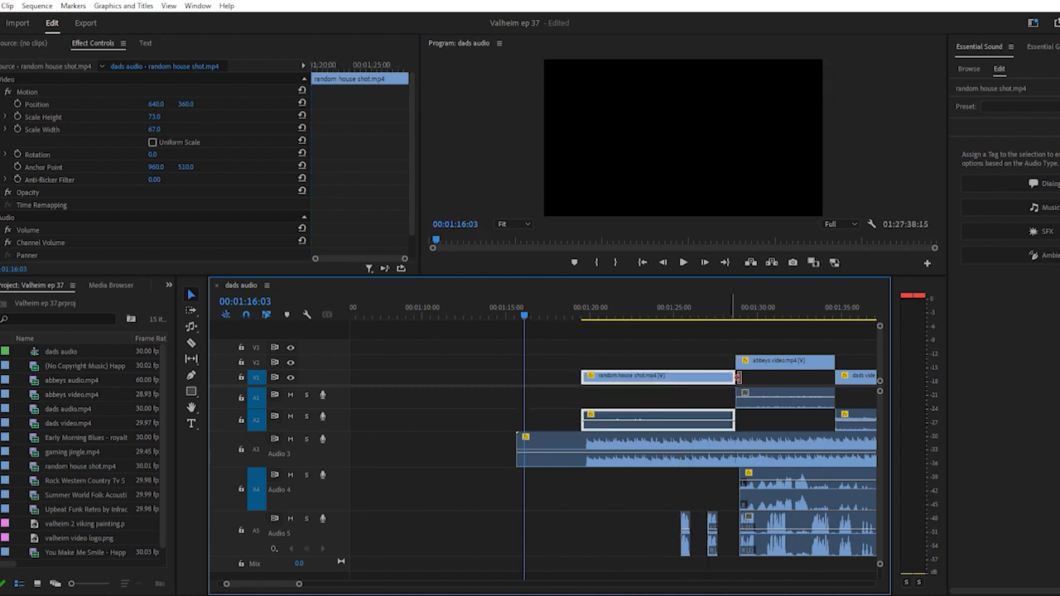
# Play the house shot from its beginning and again from 00:01:24:25 to review the cut to the first abbeys video.mp4 clip
pyautogui.click(573, 302)
pyautogui.press('space')
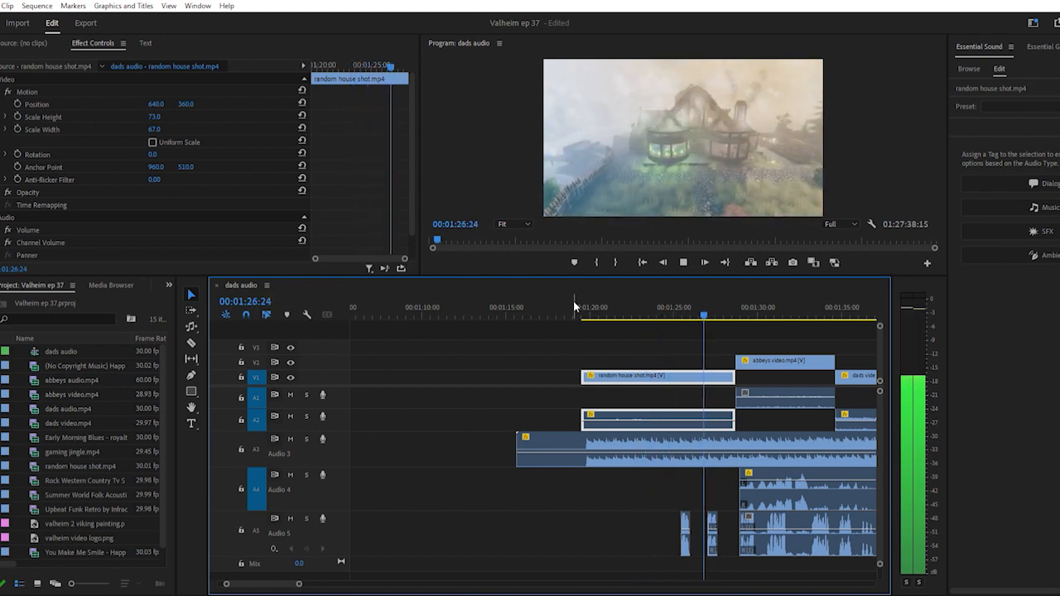
pyautogui.press('space')
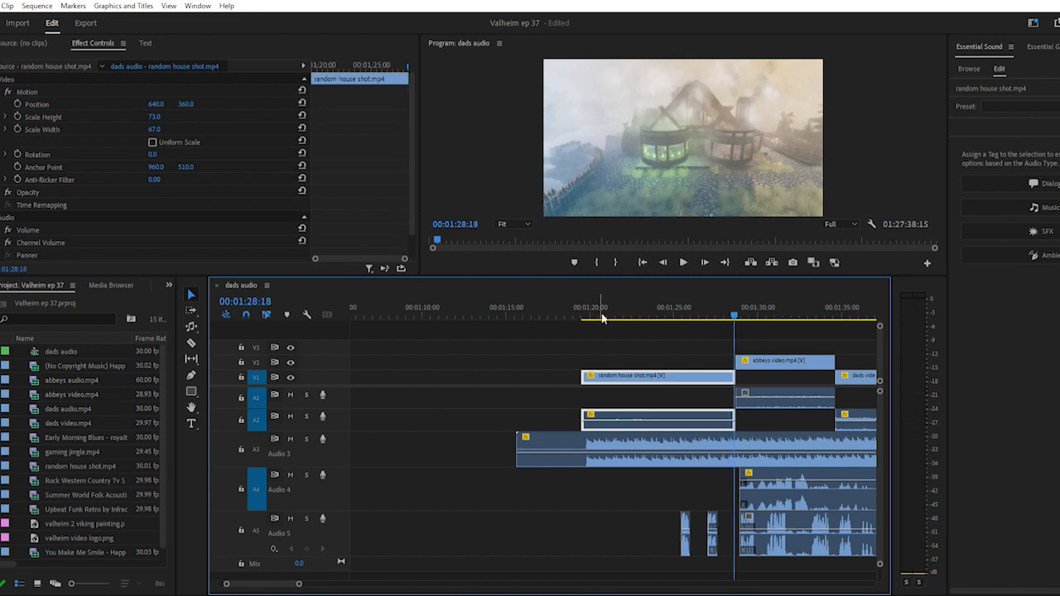
pyautogui.click(672, 308)
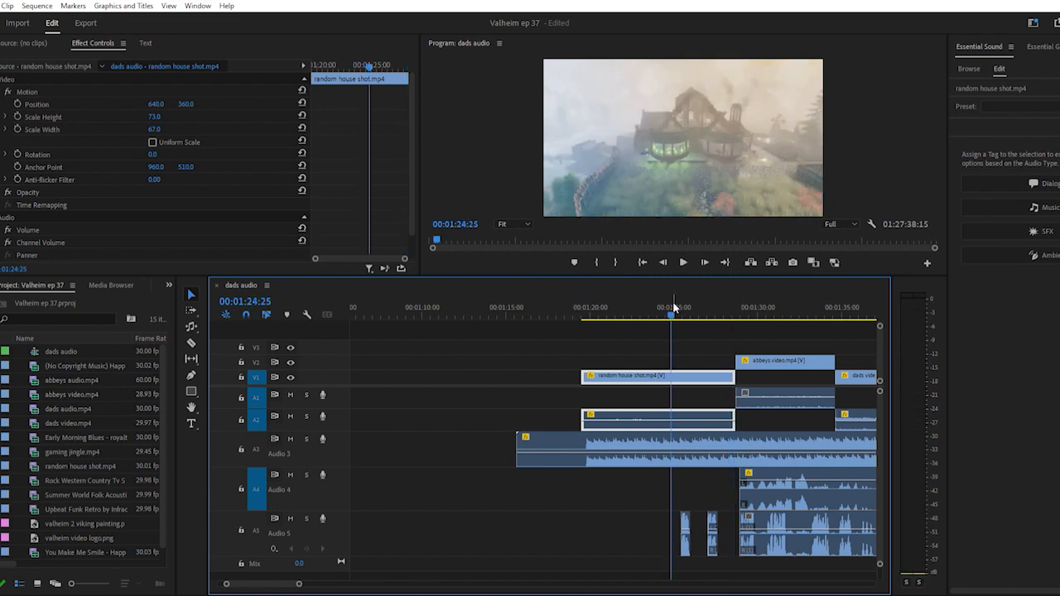
pyautogui.press('space')
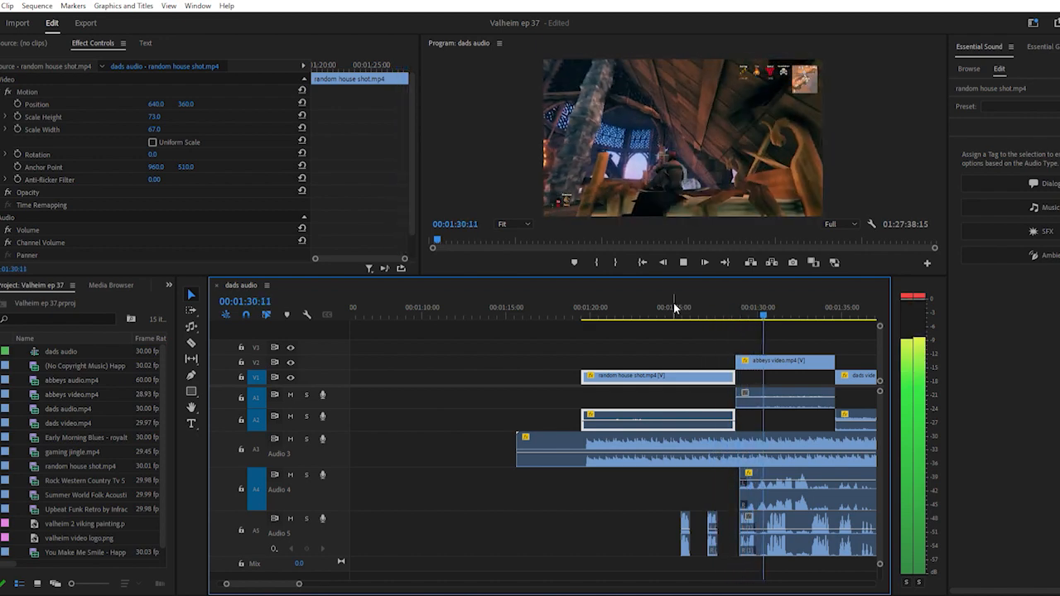
pyautogui.press('space')
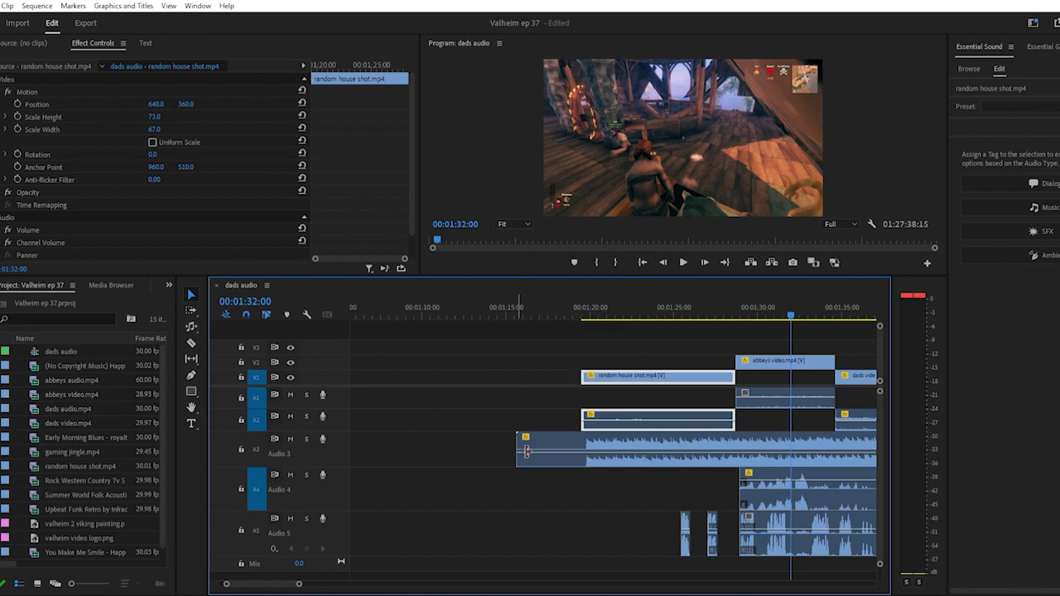
# Trim the start of the Audio 3 music clip to the start of random house shot.mp4 and play back the opening
pyautogui.moveTo(526, 452); pyautogui.dragTo(587, 453)
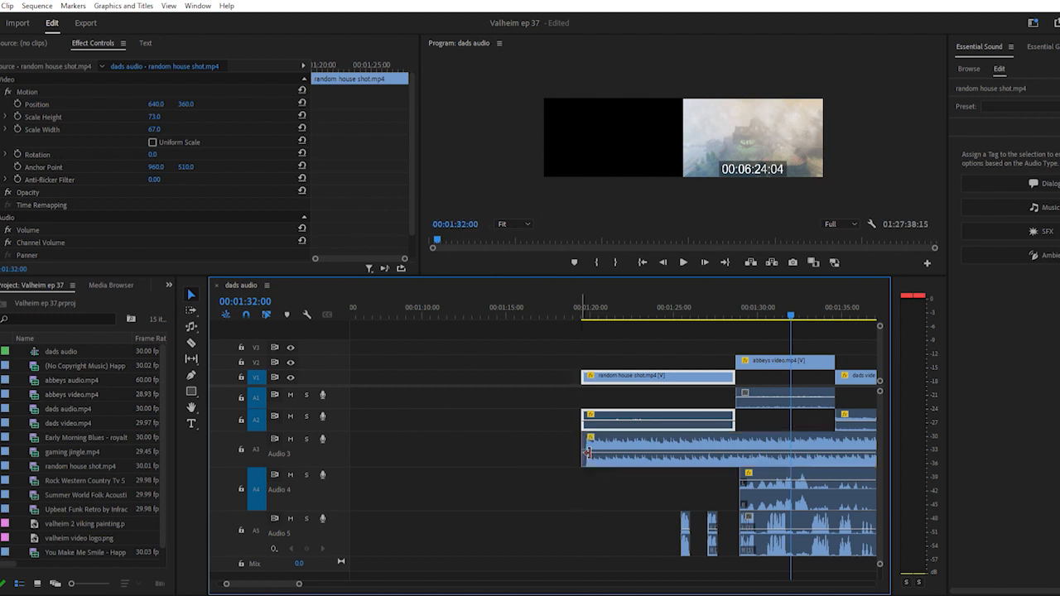
pyautogui.click(580, 307)
pyautogui.press('space')
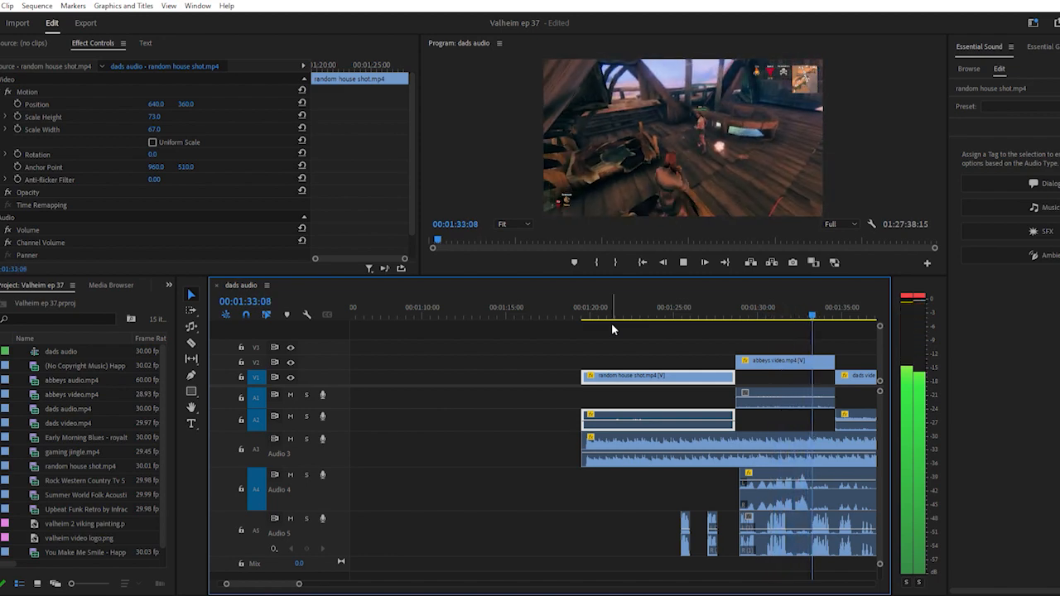
pyautogui.press('space')
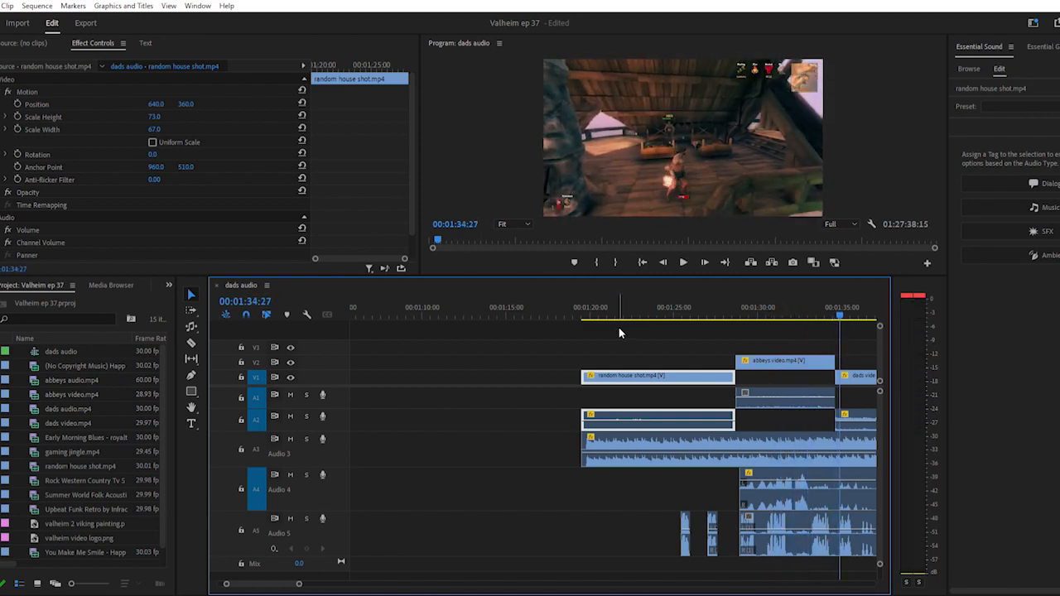
# Play from 00:01:19:04 to 00:01:23:03, move the first short dads audio.mp4 clip there and the second about two seconds after it
pyautogui.click(577, 307)
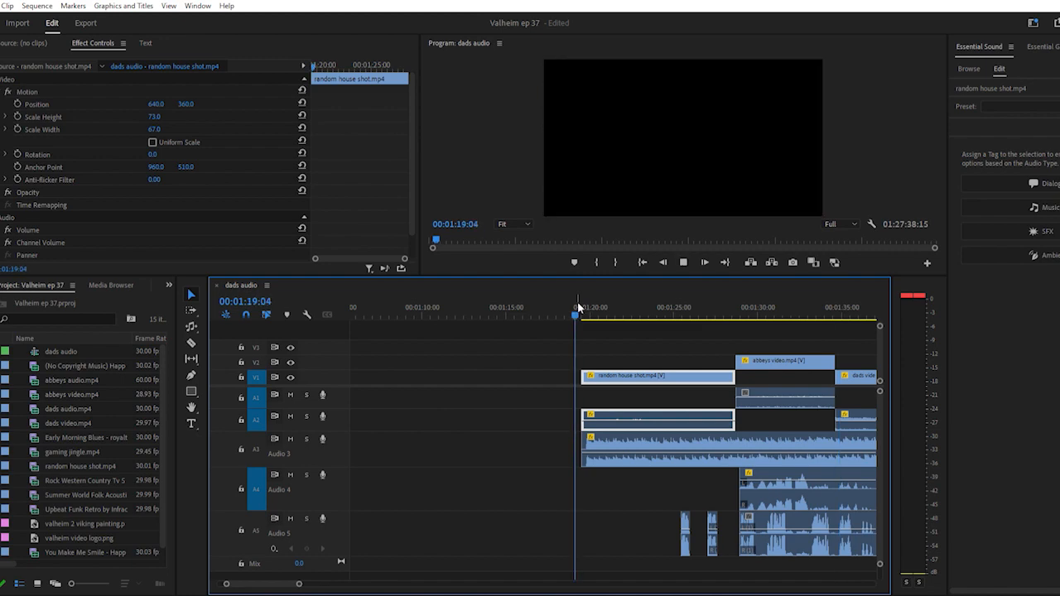
pyautogui.press('space')
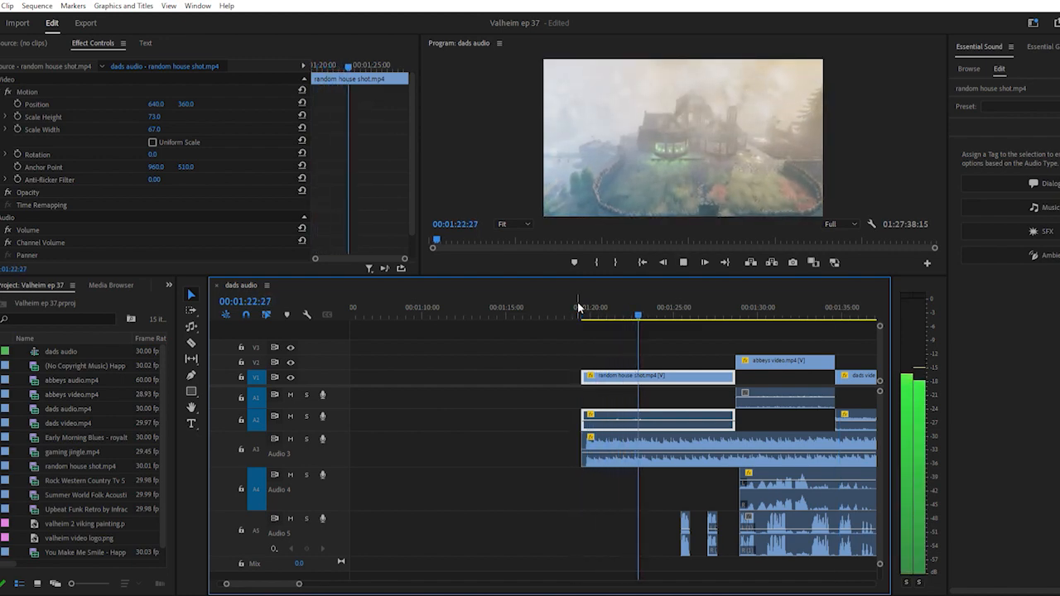
pyautogui.press('space')
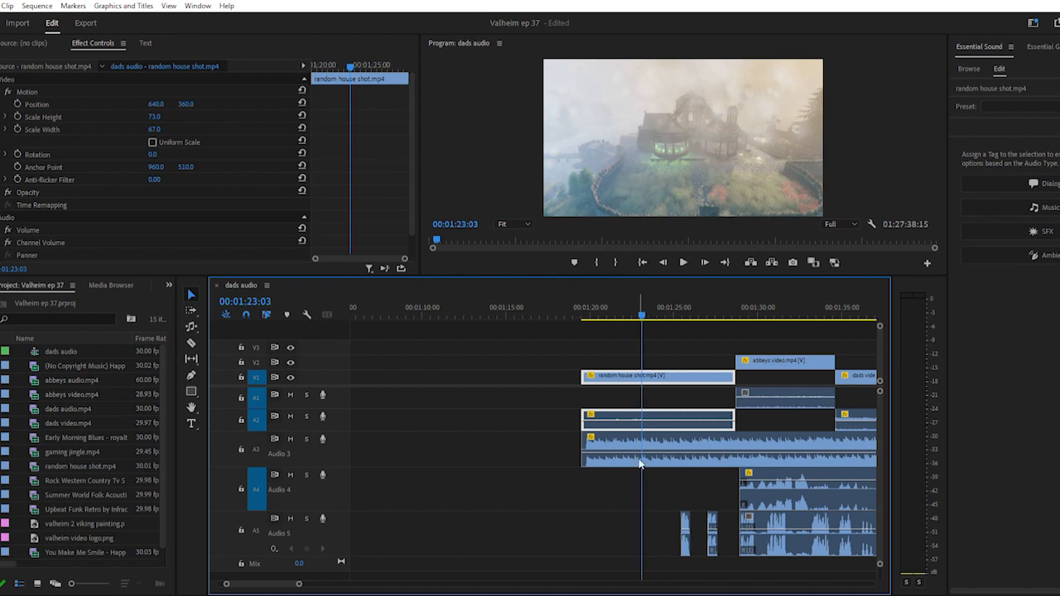
pyautogui.moveTo(686, 535); pyautogui.dragTo(648, 537)
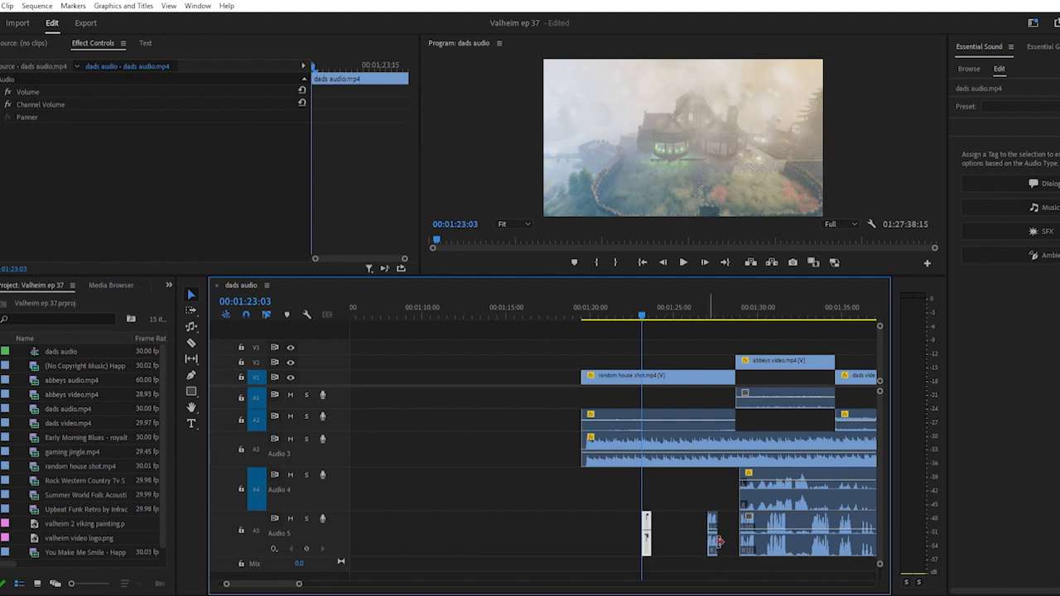
pyautogui.moveTo(713, 536); pyautogui.dragTo(684, 537)
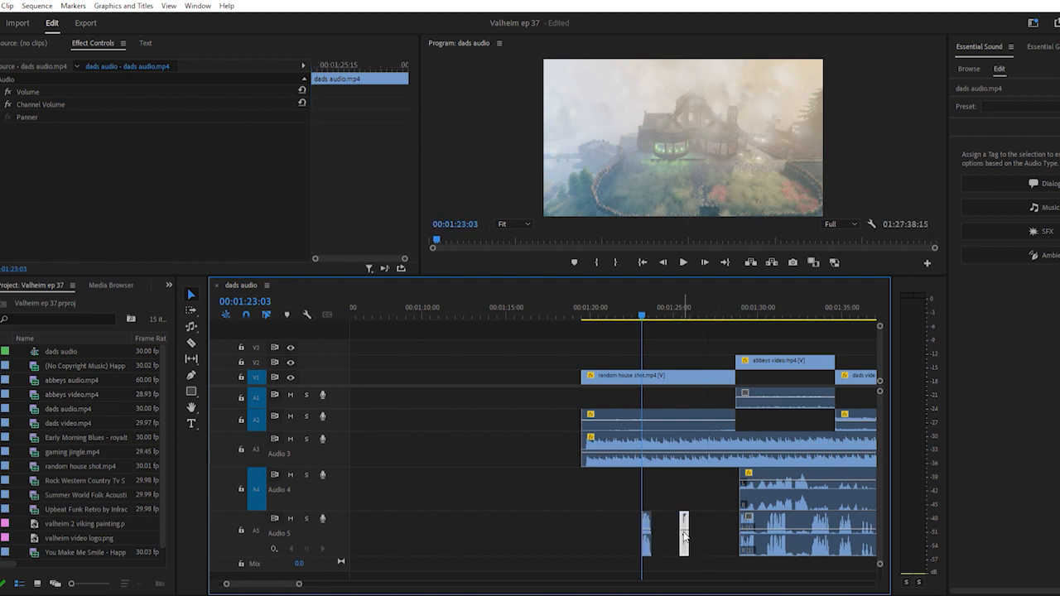
# Apply a Film Dissolve transition to the start of the random house shot.mp4 video
pyautogui.click(579, 303)
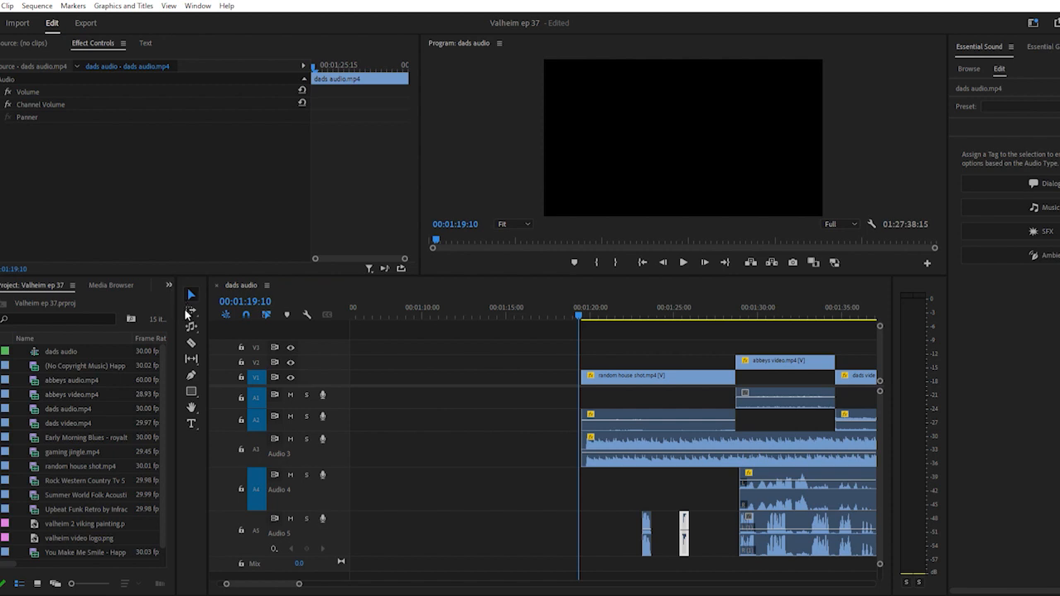
pyautogui.hotkey('shift', '7')
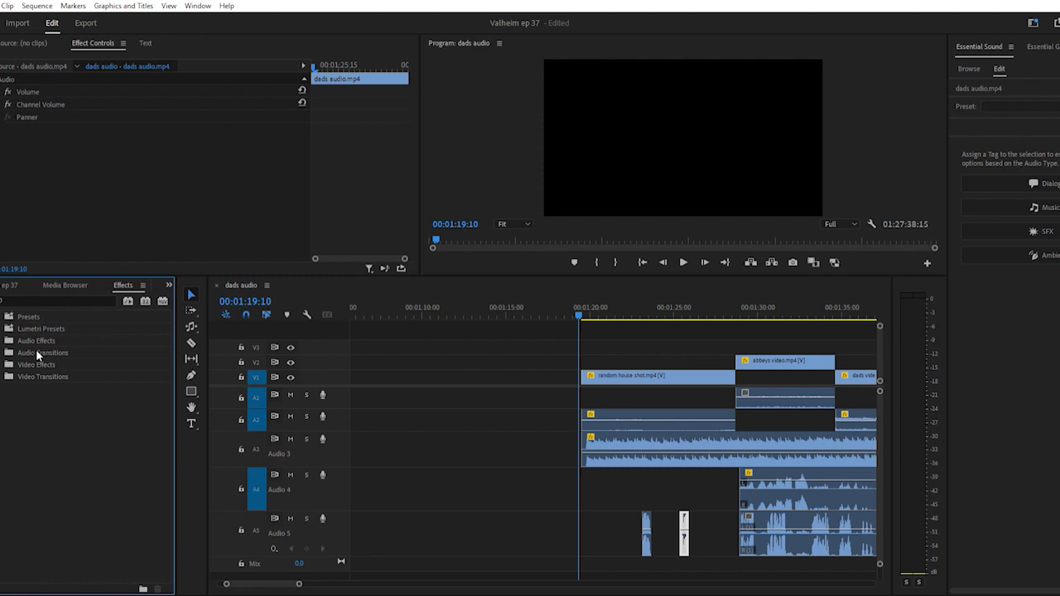
pyautogui.doubleClick(36, 377)
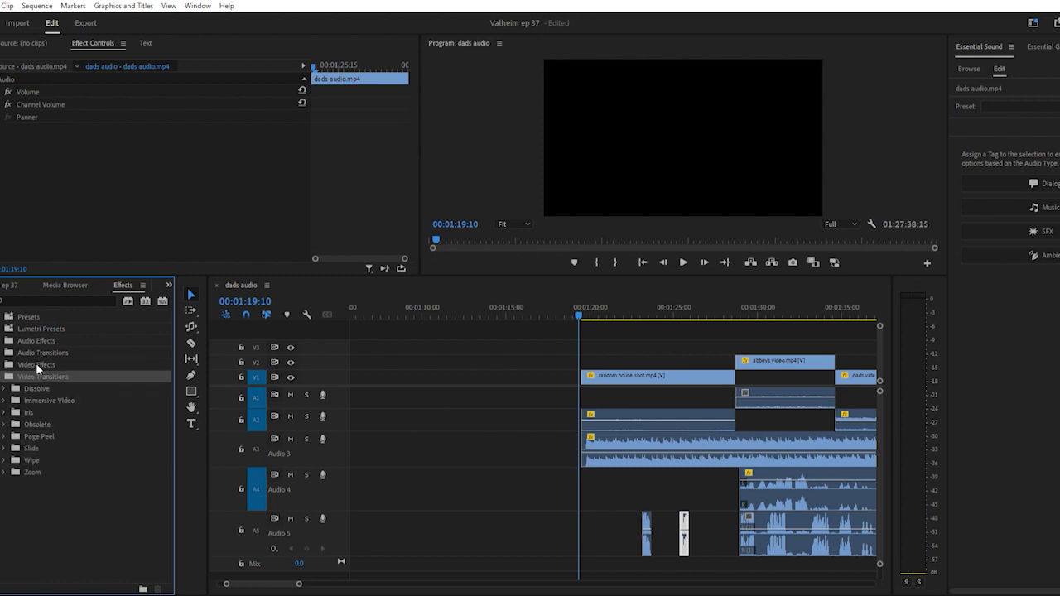
pyautogui.doubleClick(37, 388)
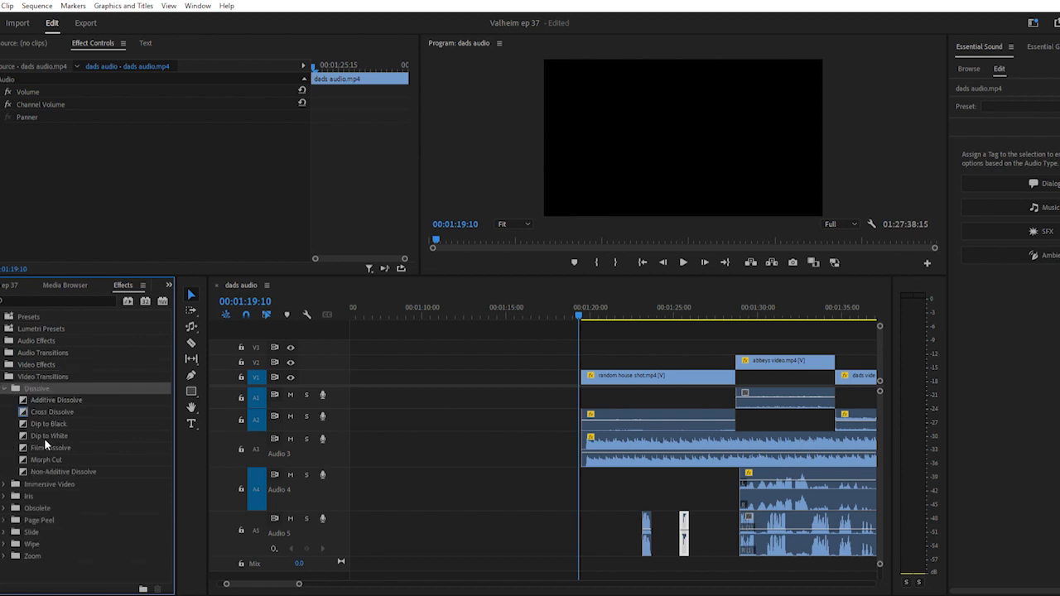
pyautogui.click(65, 449)
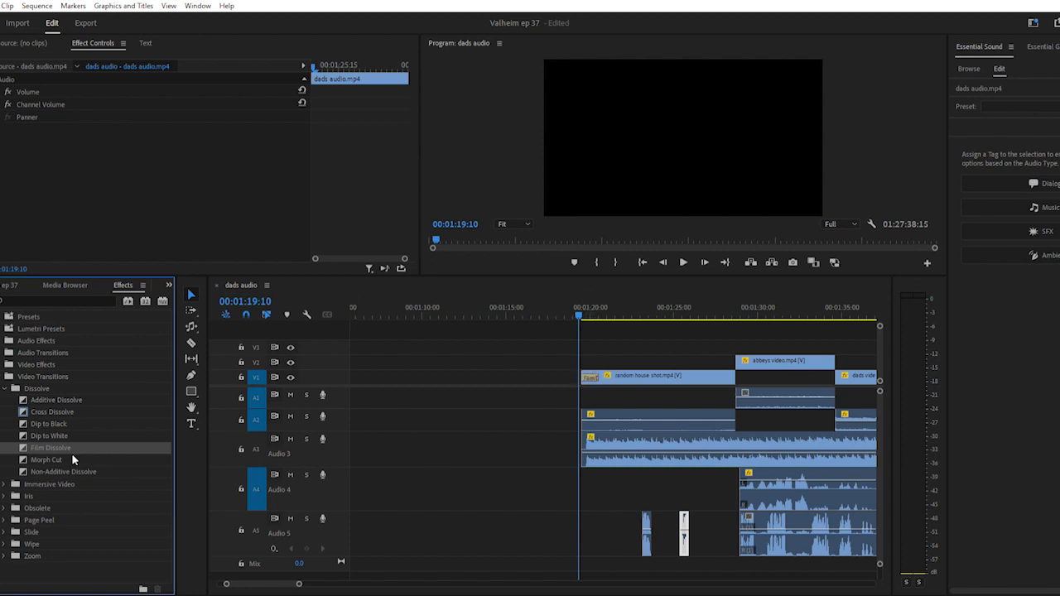
# Apply an Exponential Fade transition to the start of random house shot.mp4's audio
pyautogui.doubleClick(36, 353)
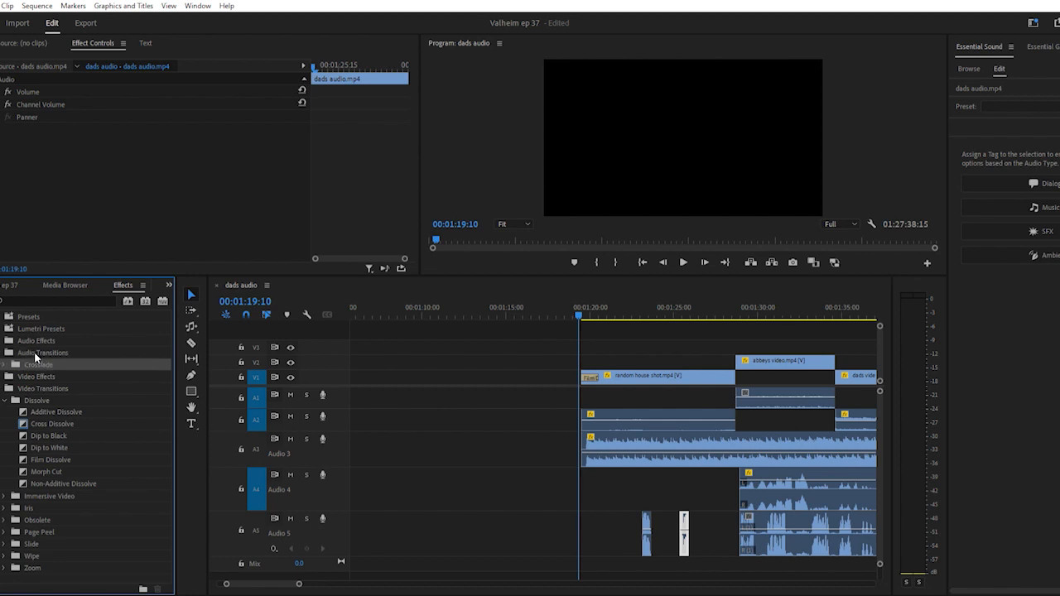
pyautogui.doubleClick(37, 363)
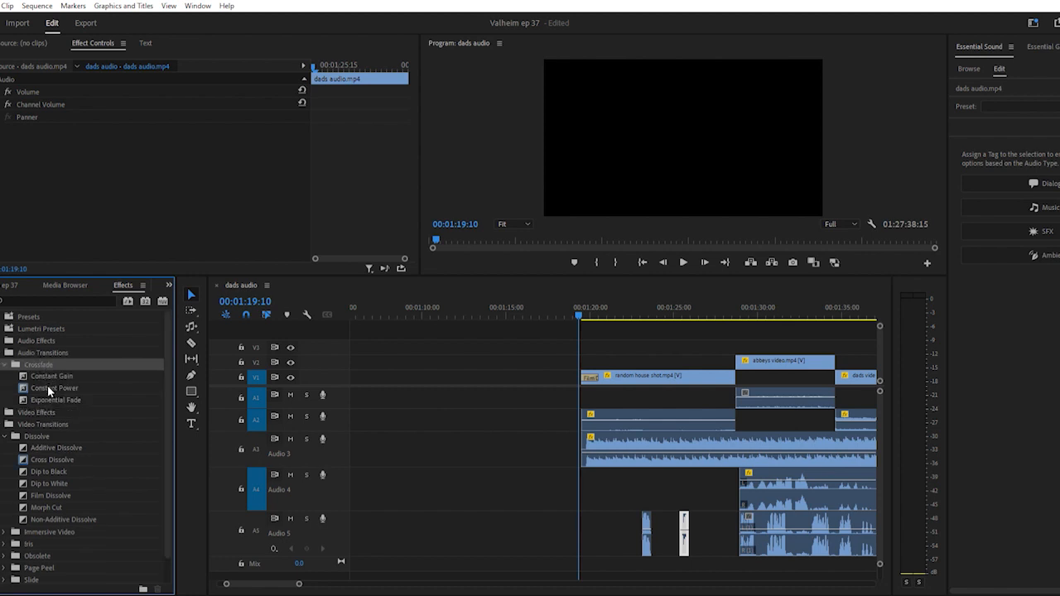
pyautogui.click(55, 401)
pyautogui.moveTo(578, 434); pyautogui.dragTo(592, 420)
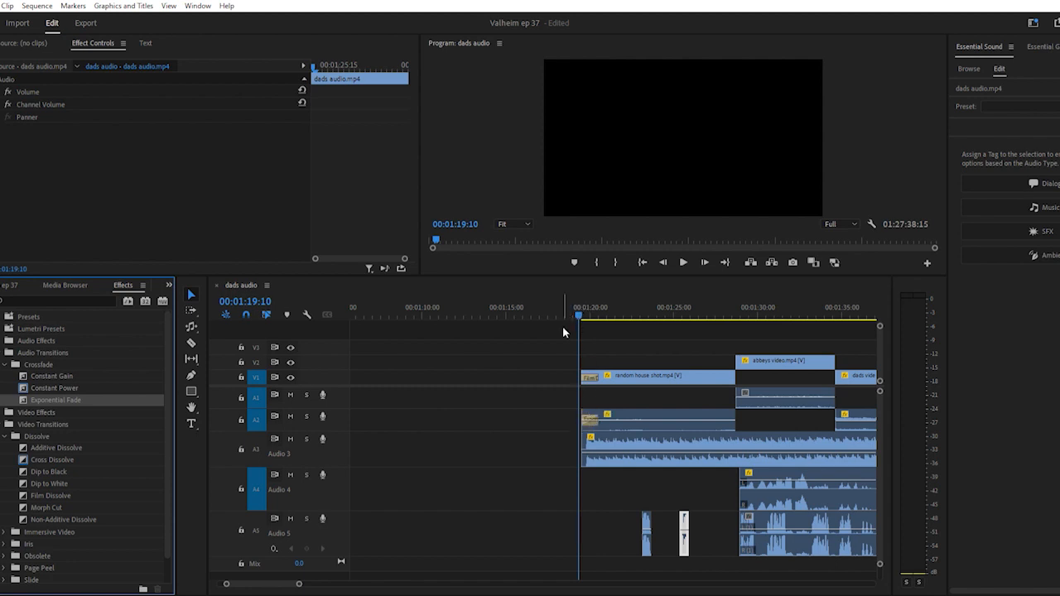
# Play the opening from 00:01:19:03 and replay from 00:01:26:26 to review the fade-in and the cut into abbeys video.mp4
pyautogui.press('=')
pyautogui.press('=')
pyautogui.scroll(-3, 525, 438)
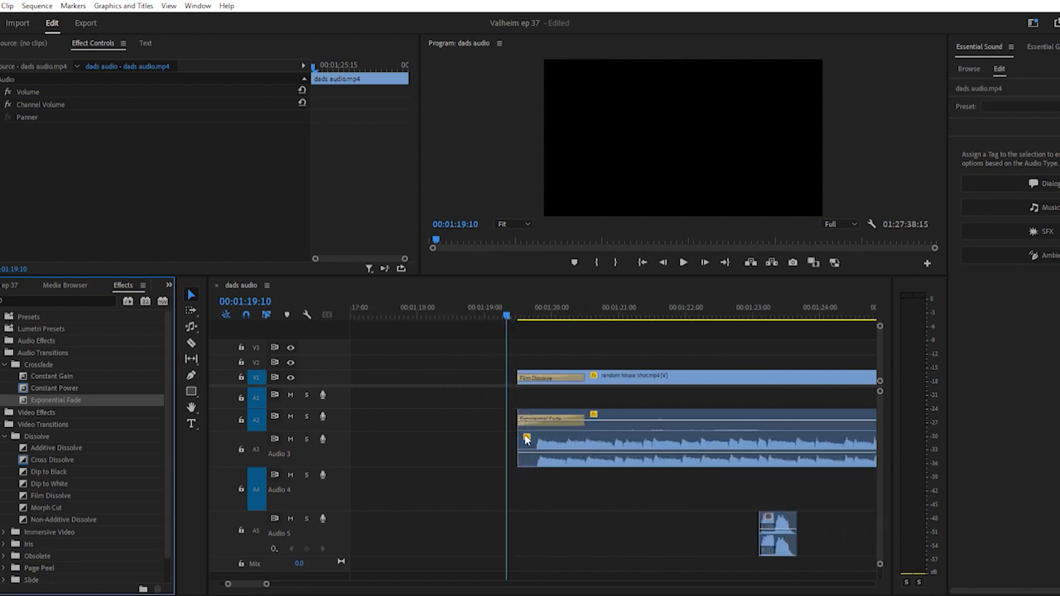
pyautogui.click(475, 303)
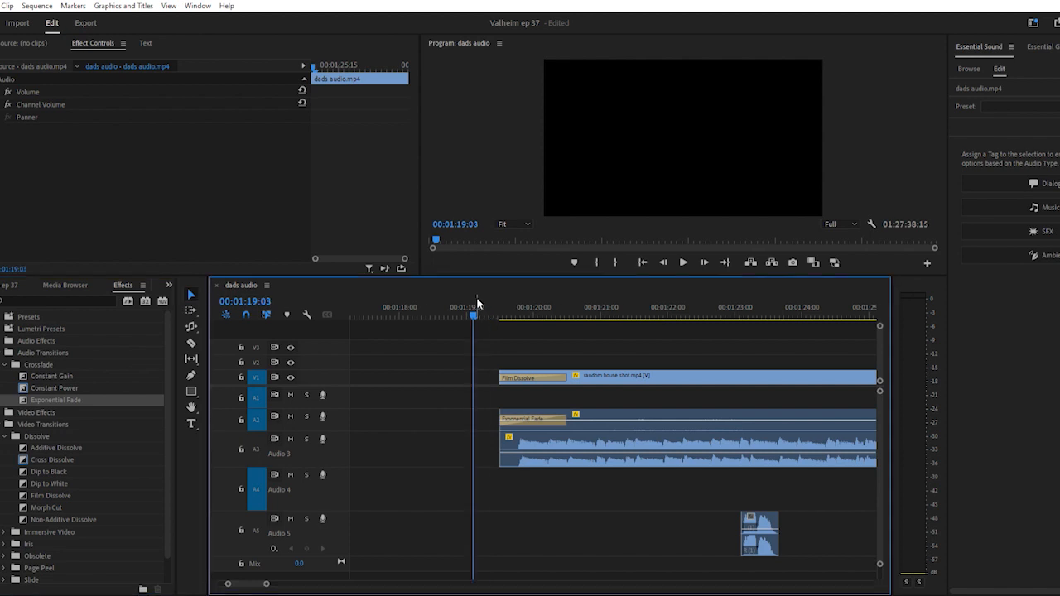
pyautogui.press('space')
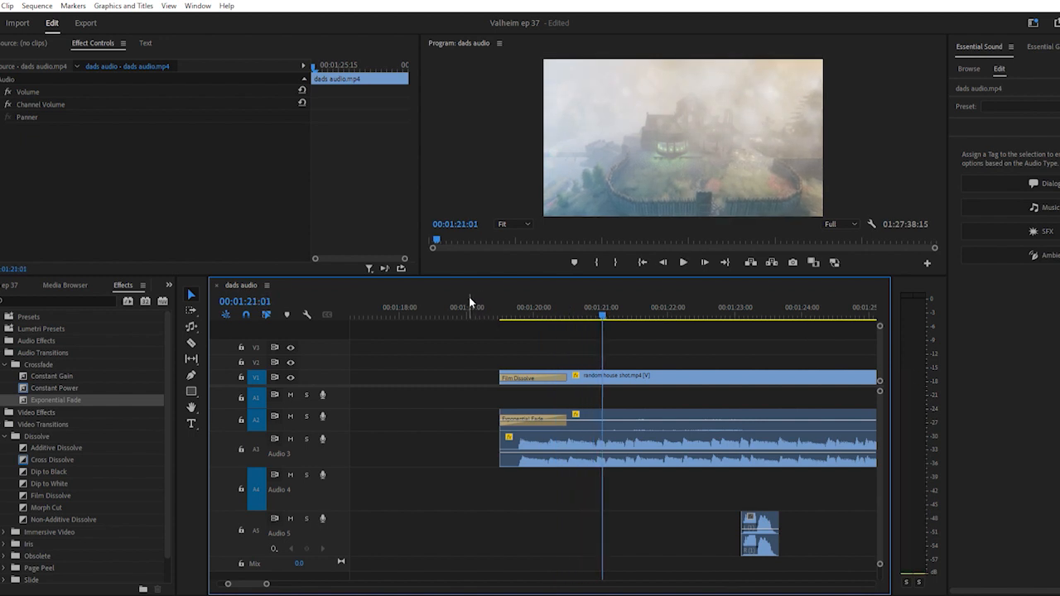
pyautogui.click(464, 300)
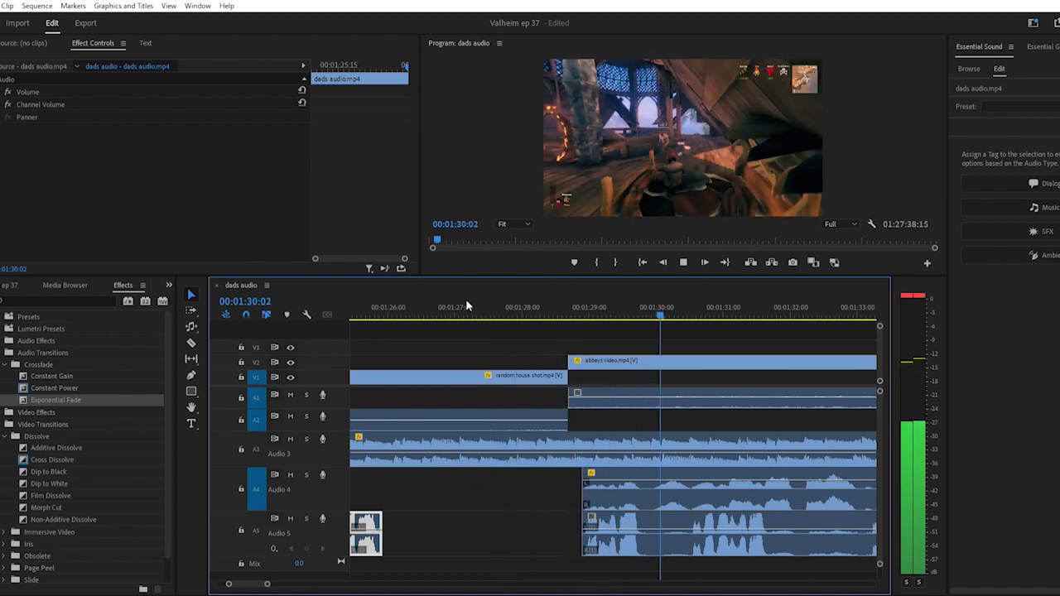
pyautogui.press('space')
pyautogui.click(446, 303)
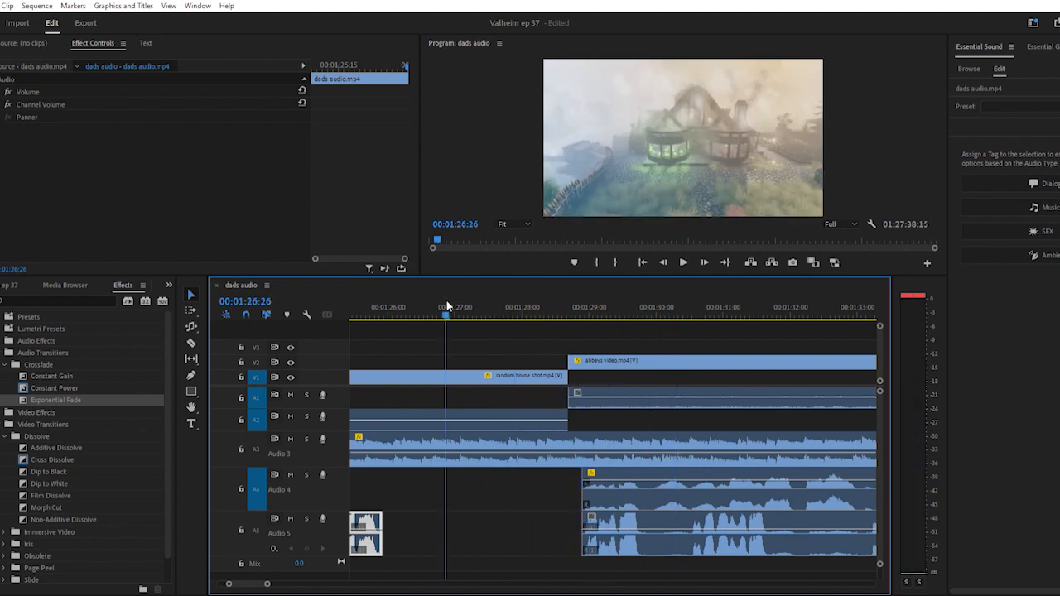
pyautogui.press('space')
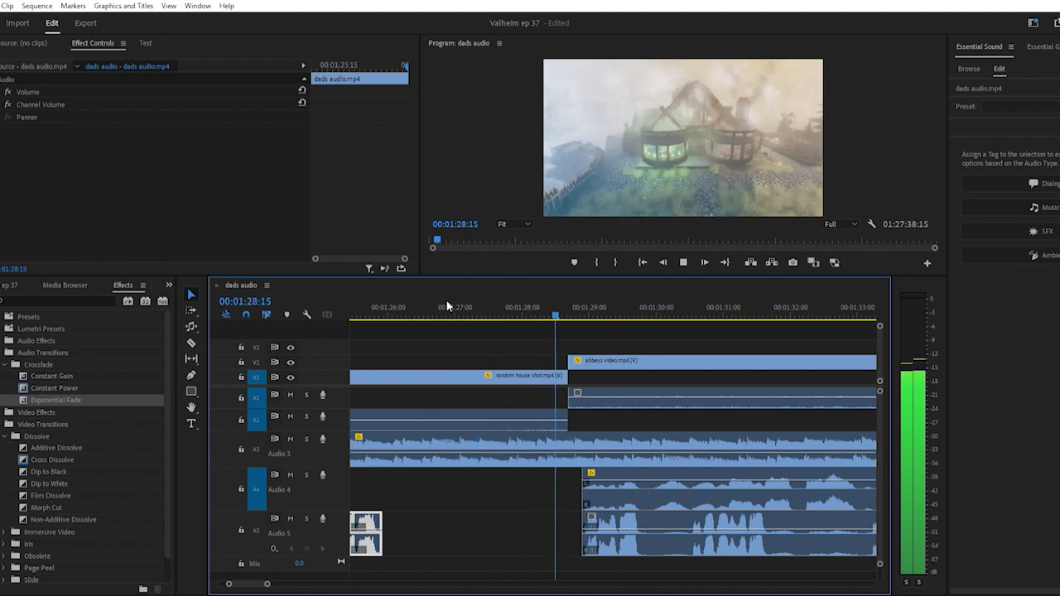
pyautogui.press('space')
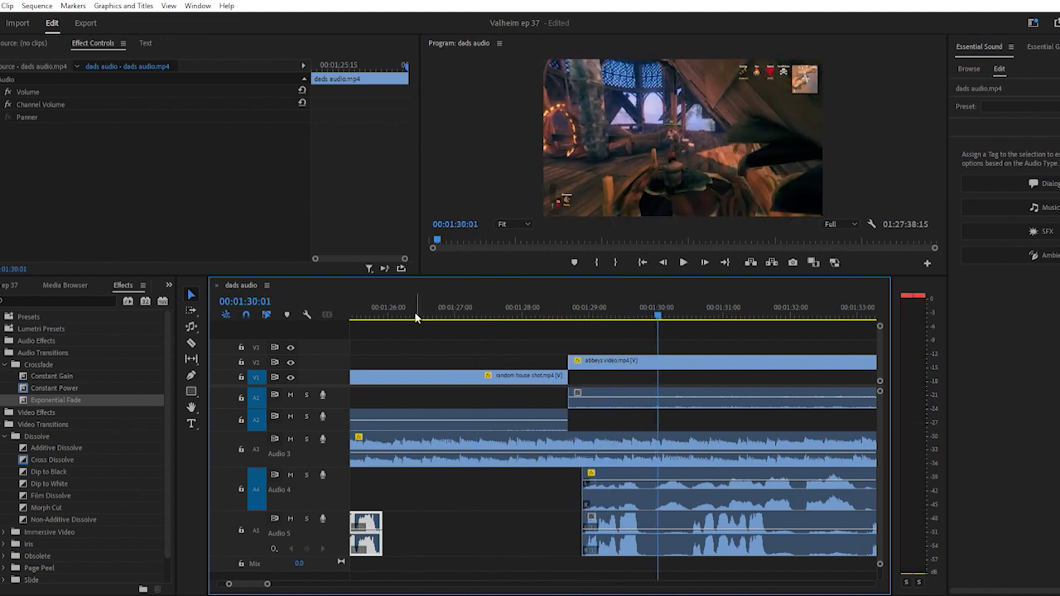
# Trim the end of random house shot.mp4 back to 00:01:26:20 and extend the start of abbeys video.mp4 to meet it
pyautogui.scroll(2, 456, 383)
pyautogui.click(434, 309)
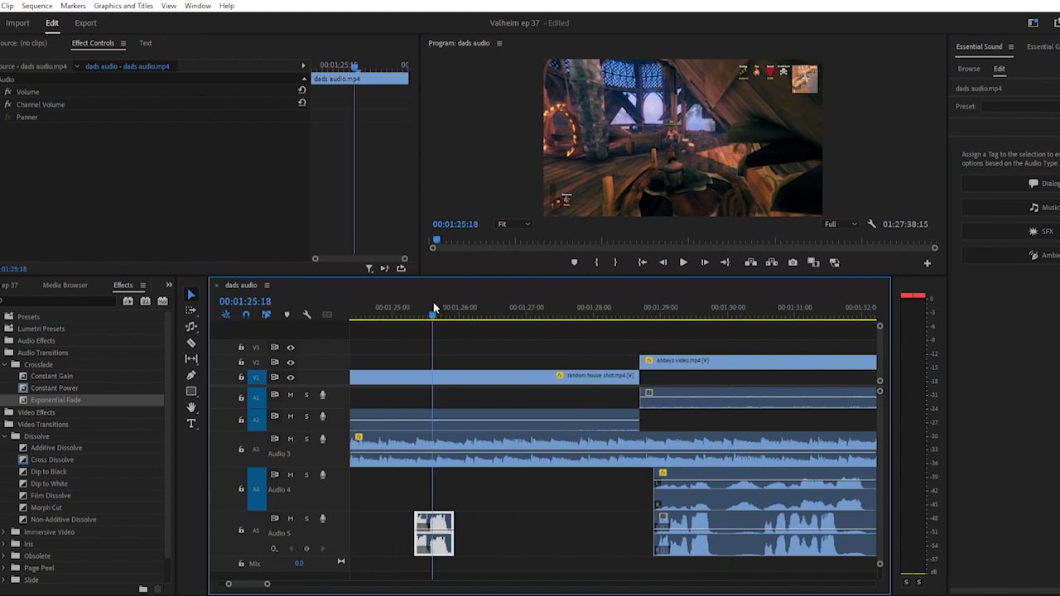
pyautogui.press('space')
pyautogui.press('space')
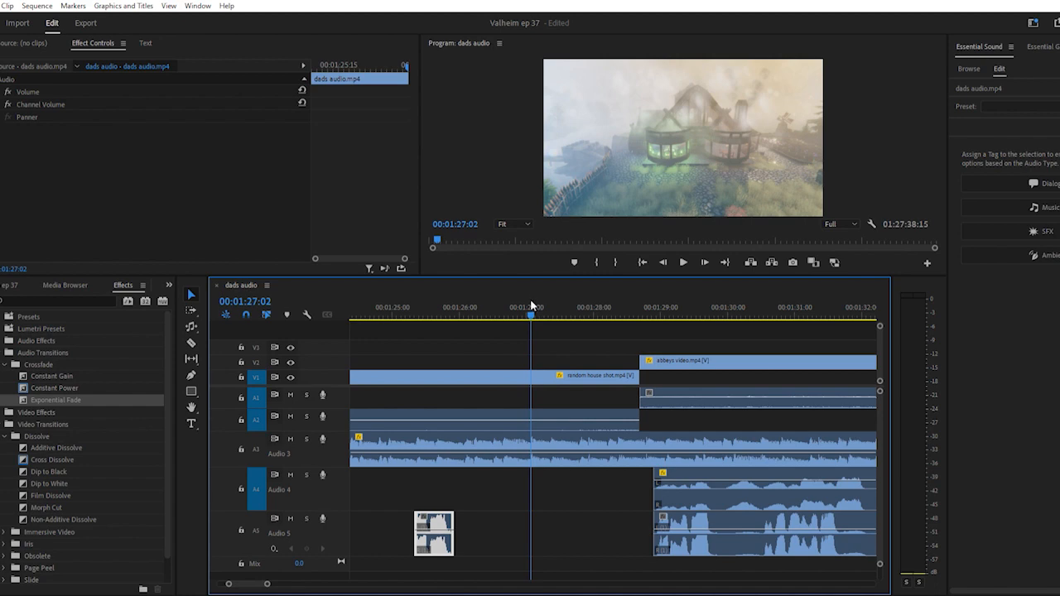
pyautogui.moveTo(530, 299); pyautogui.dragTo(502, 299)
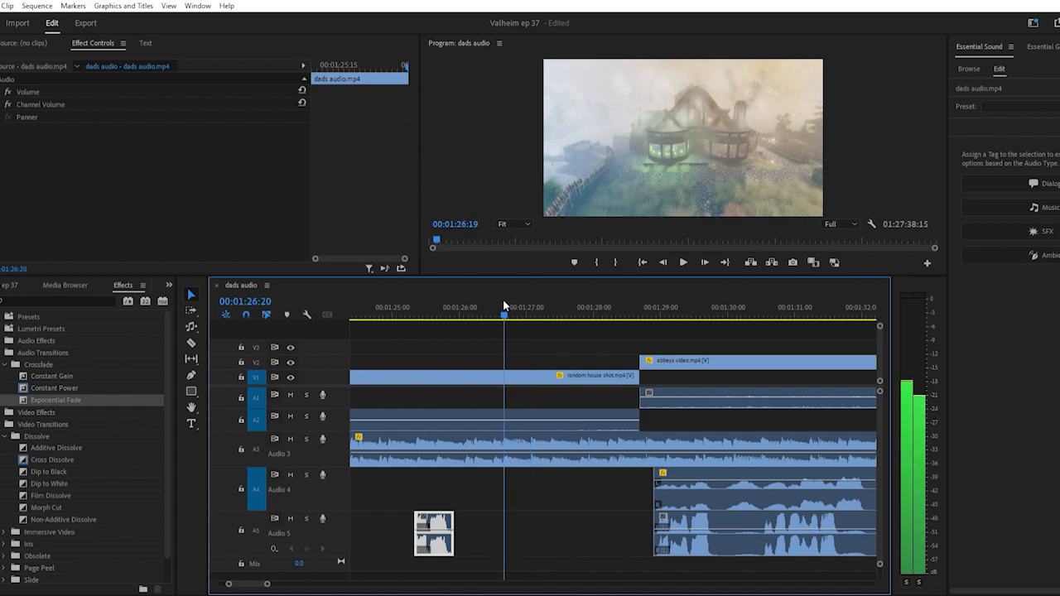
pyautogui.press('space')
pyautogui.press('space')
pyautogui.click(503, 299)
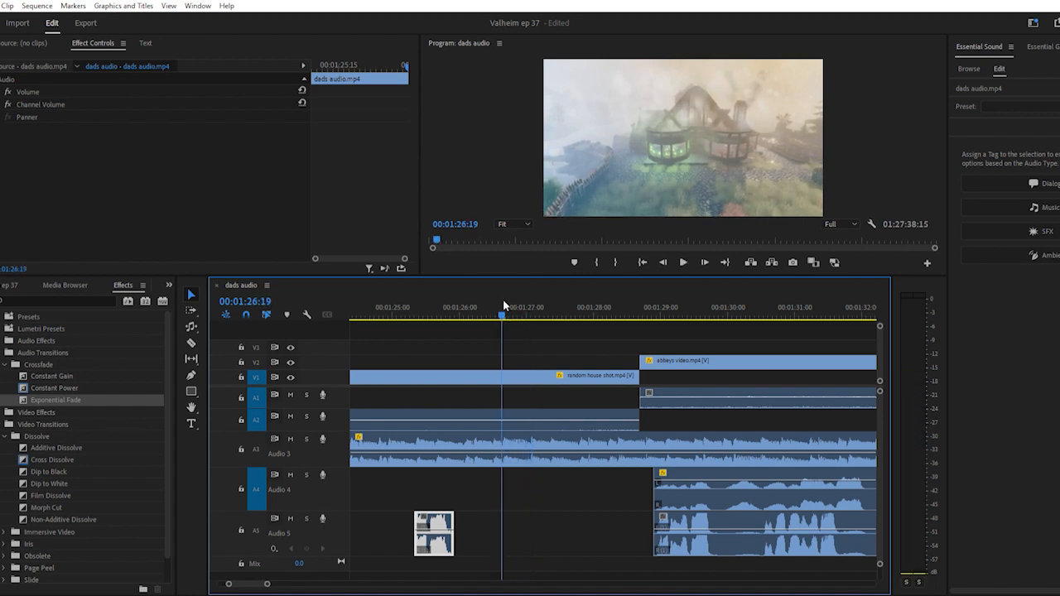
pyautogui.click(504, 299)
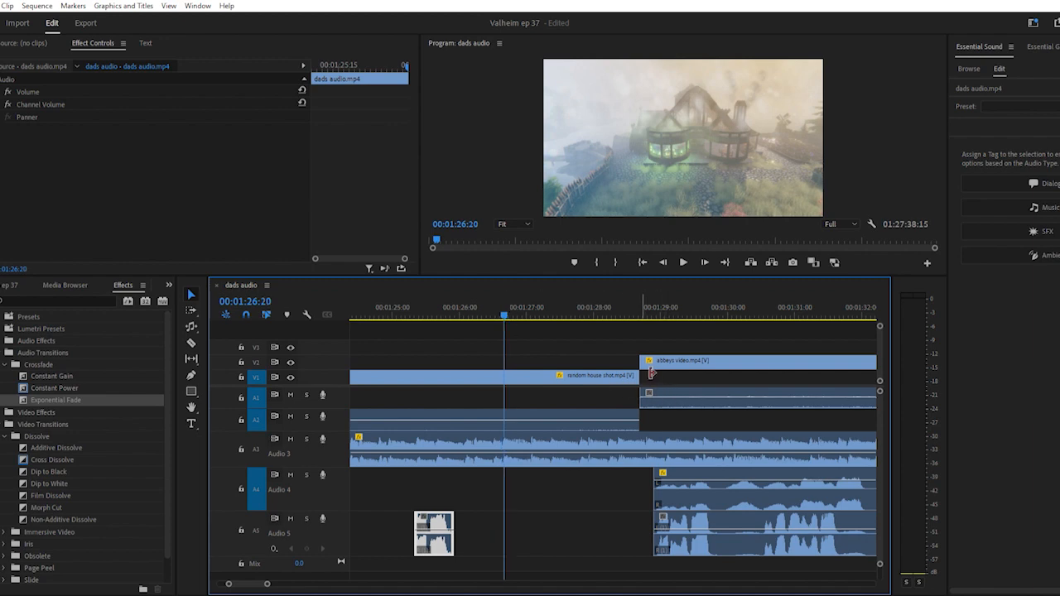
pyautogui.moveTo(647, 374); pyautogui.dragTo(506, 374)
pyautogui.moveTo(652, 354); pyautogui.dragTo(515, 354)
# Play the opening from 00:01:19:06 to about 00:01:44:19 to review the revised cut into abbeys video.mp4 and the following gameplay
pyautogui.press('-')
pyautogui.press('-')
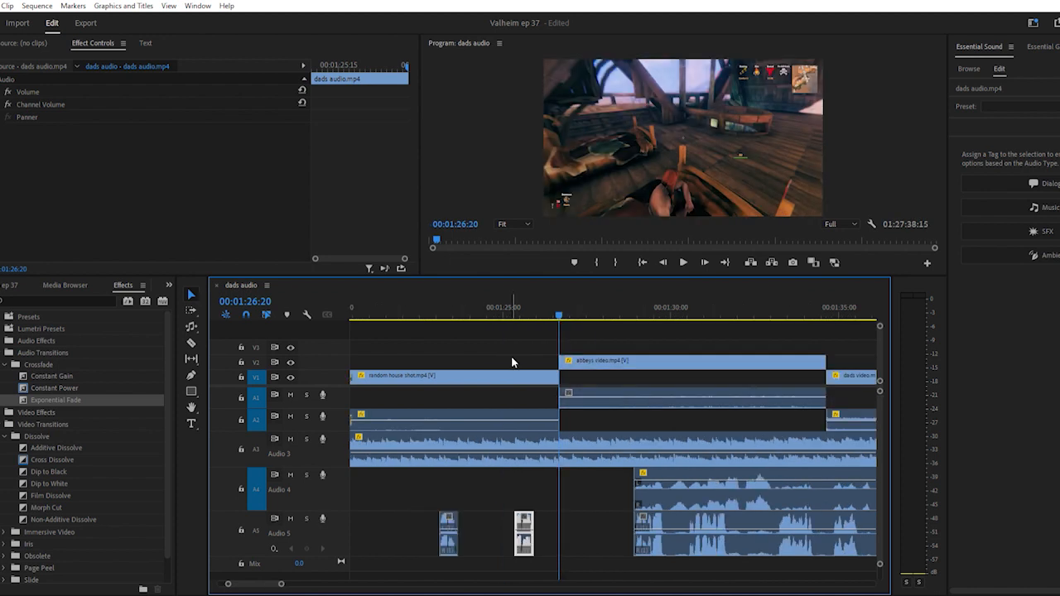
pyautogui.click(462, 301)
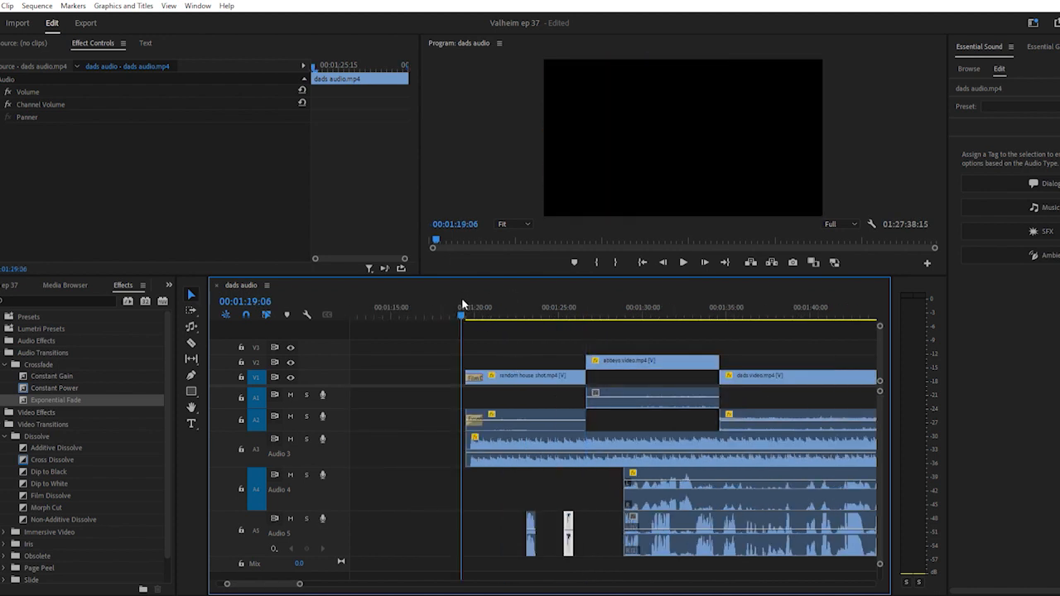
pyautogui.press('space')
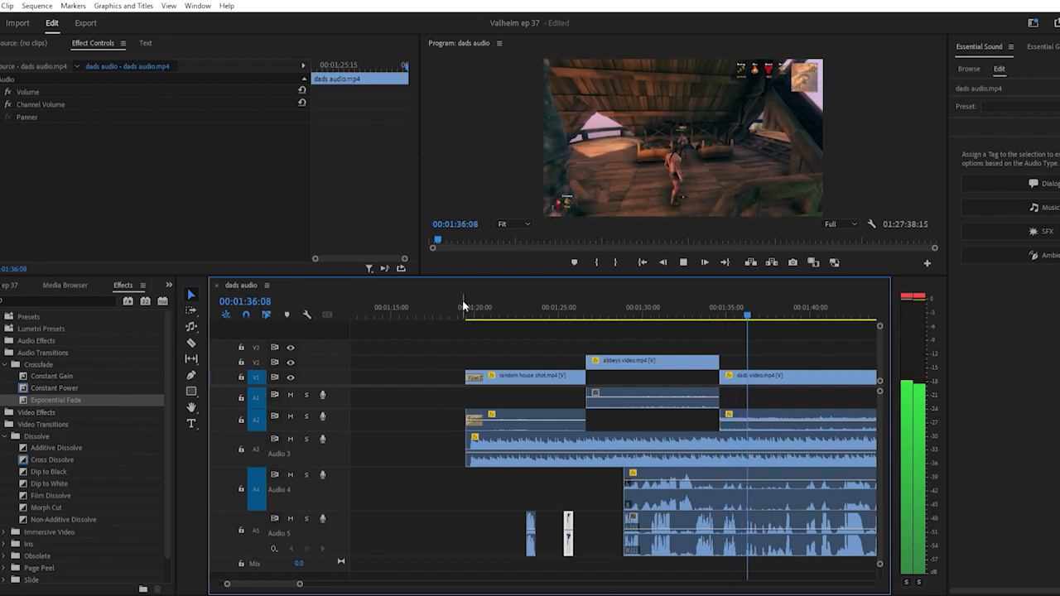
pyautogui.press('space')
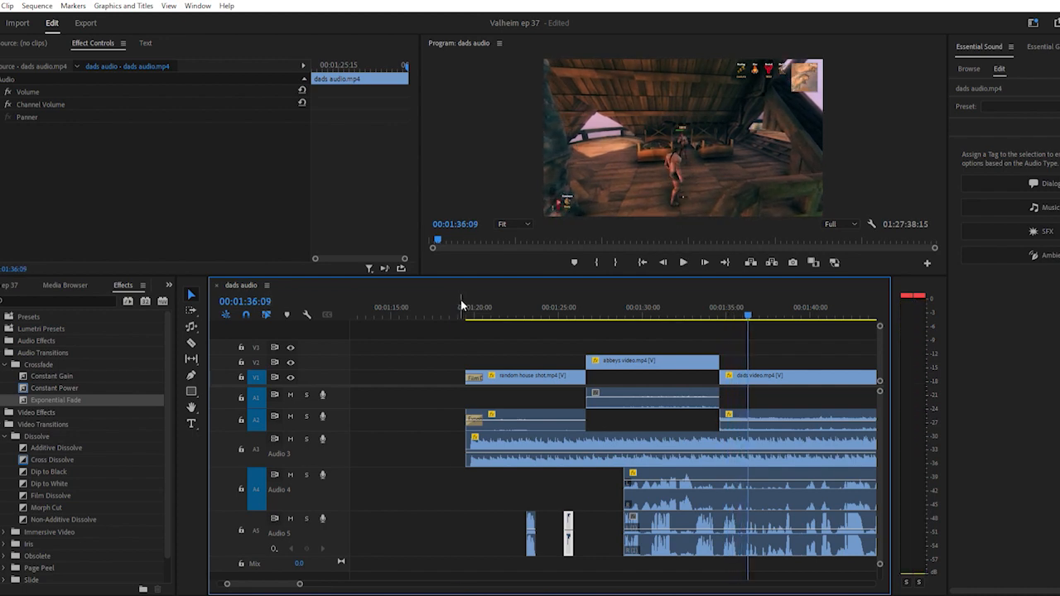
pyautogui.click(461, 308)
pyautogui.press('space')
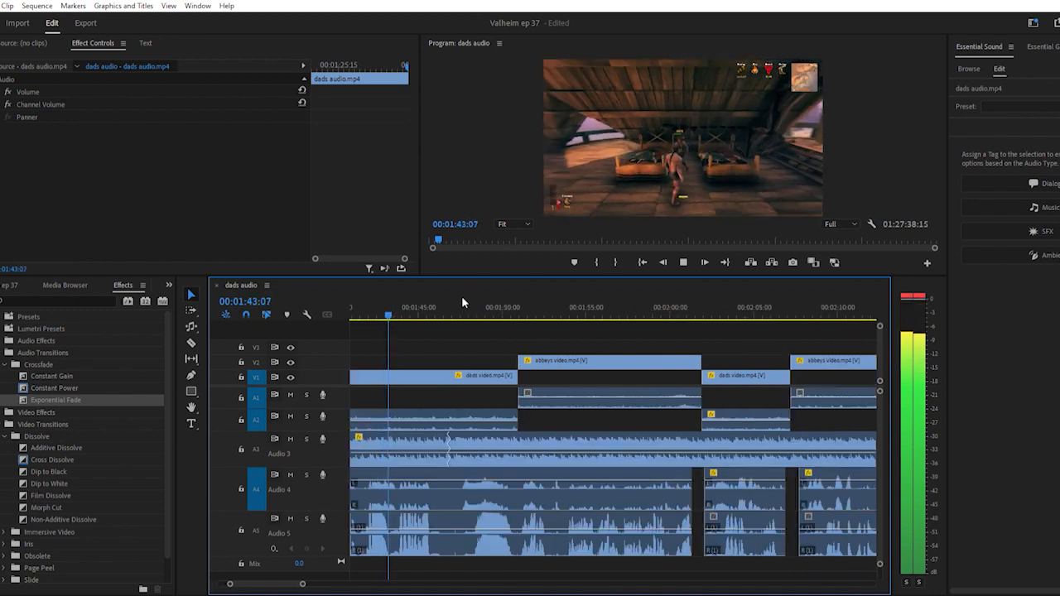
pyautogui.press('space')
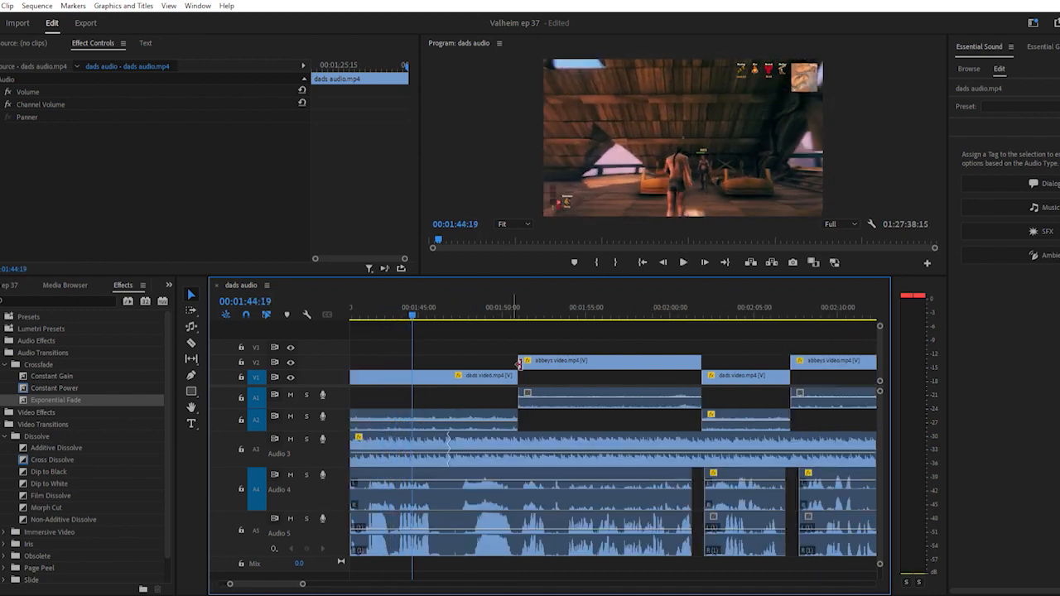
# Move the gaming jingle.mp4 clip back to about 00:03:15, shortly after the end of the opening gameplay section
pyautogui.press('-')
pyautogui.press('-')
pyautogui.press('-')
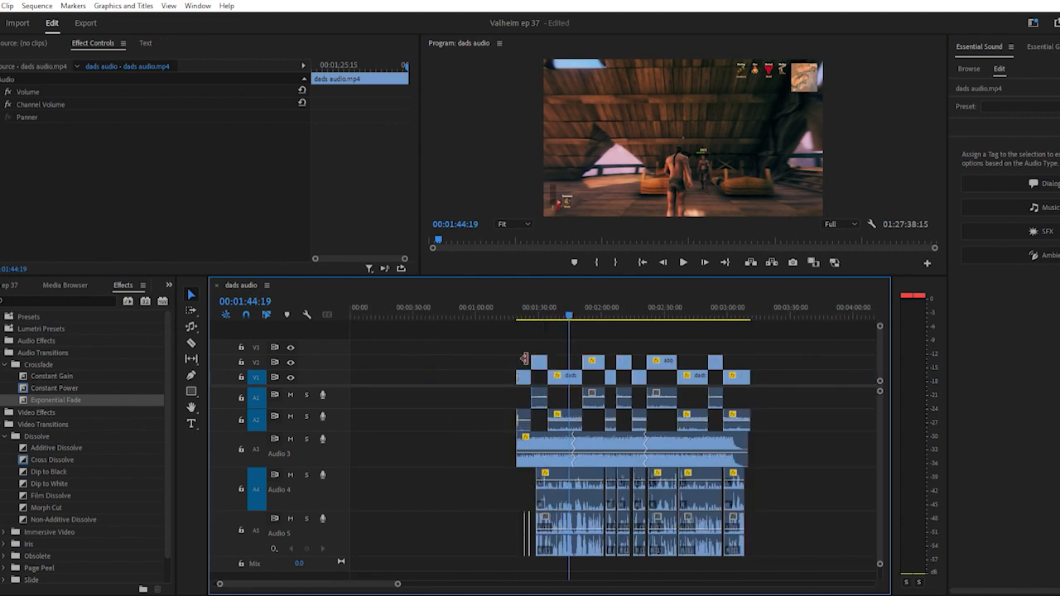
pyautogui.press('-')
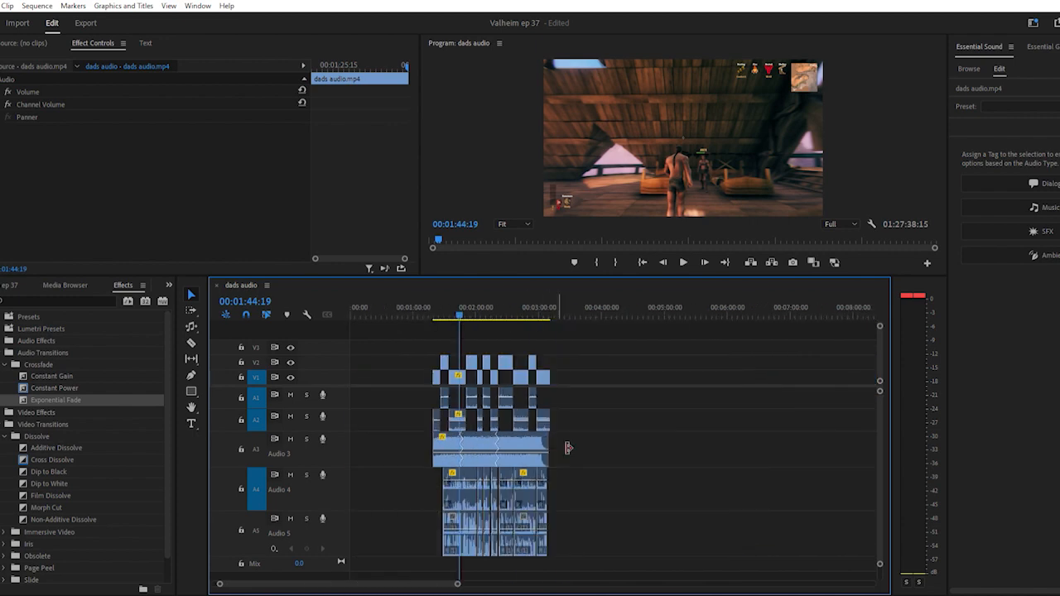
pyautogui.press('-')
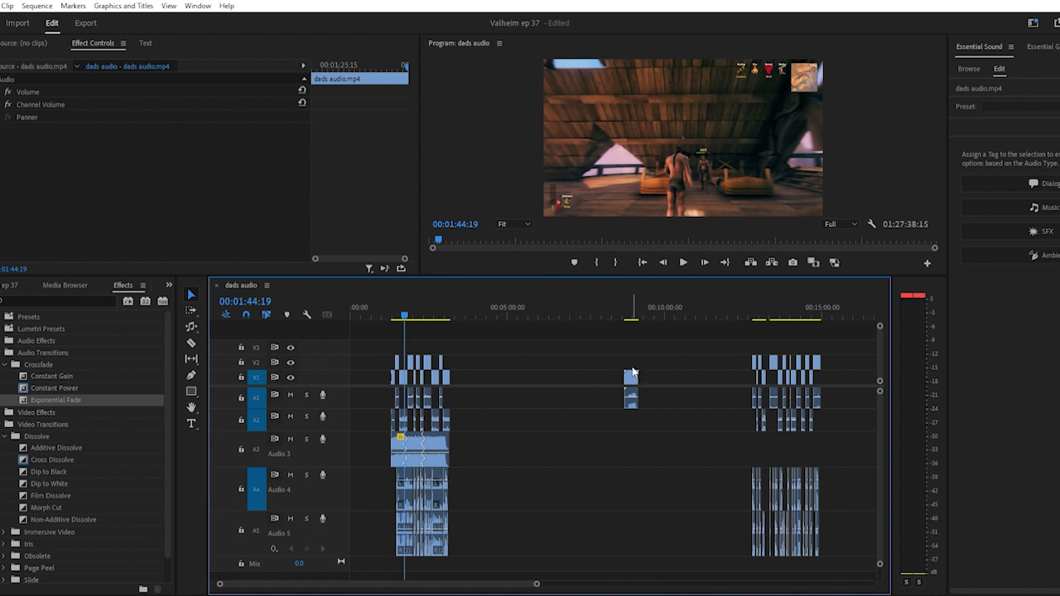
pyautogui.moveTo(632, 373); pyautogui.dragTo(469, 377)
pyautogui.click(461, 309)
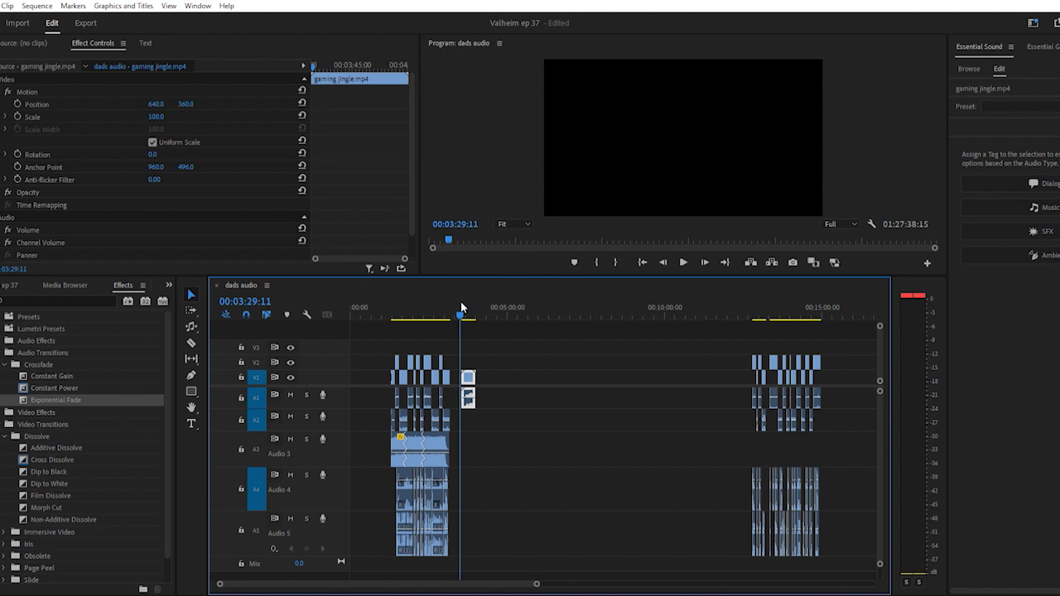
pyautogui.press('=')
pyautogui.press('=')
pyautogui.press('=')
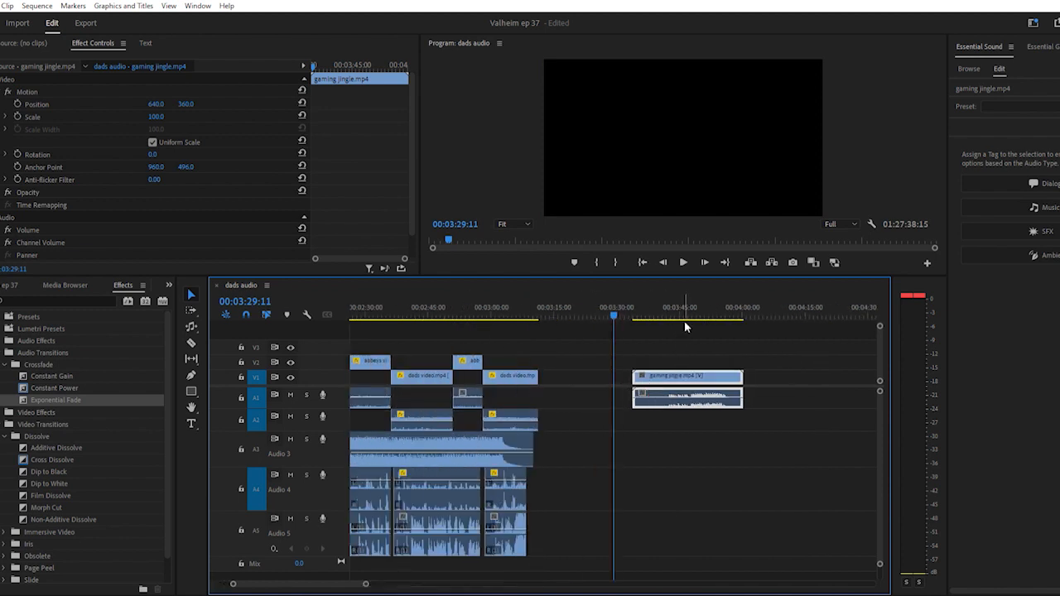
pyautogui.moveTo(696, 373); pyautogui.dragTo(617, 372)
# Unlink gaming jingle.mp4's video from its audio and delete the video part
pyautogui.click(585, 306)
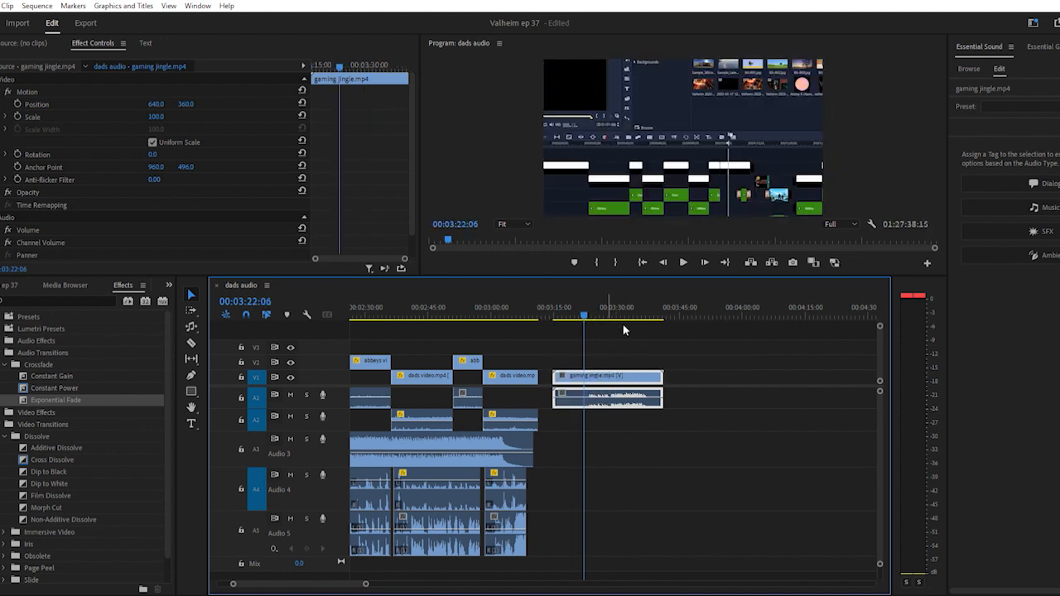
pyautogui.hotkey('ctrl', 'l')
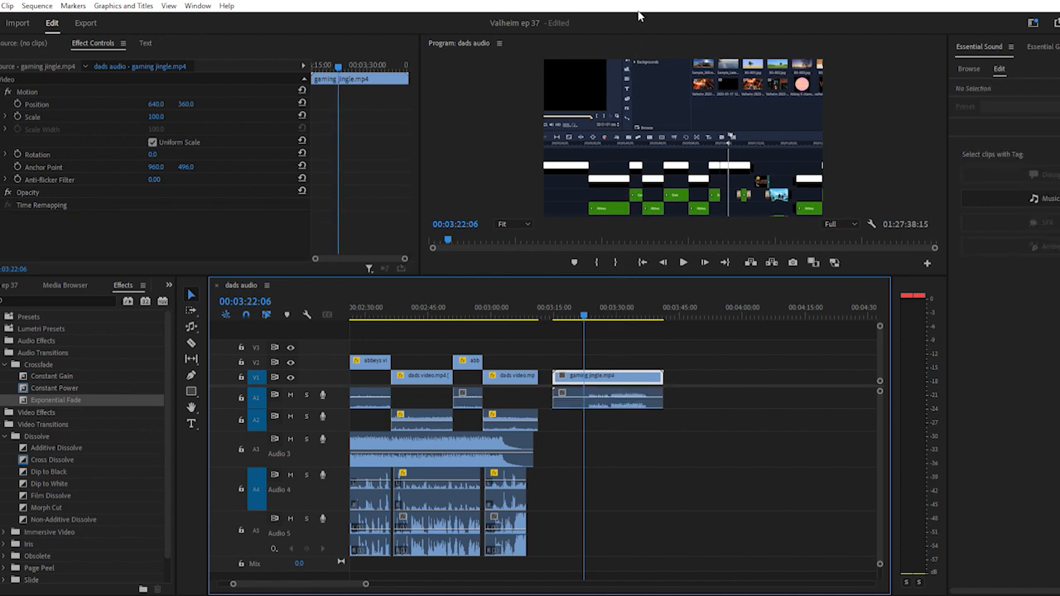
pyautogui.press('Delete')
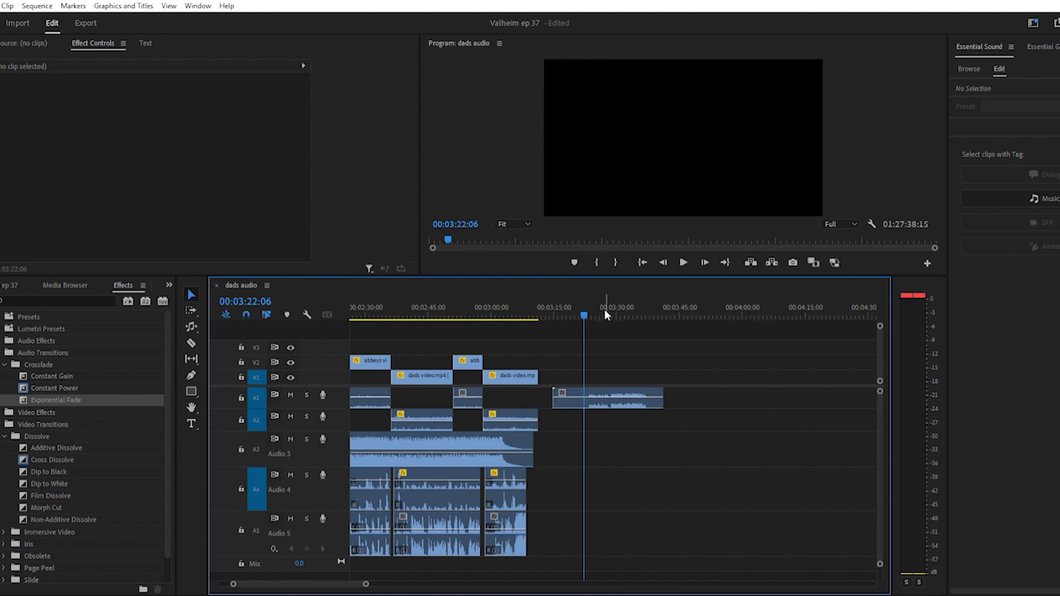
# Trim the gaming jingle.mp4 audio at both ends, cutting its start at 00:03:22:06, and move it back to about 00:03:14
pyautogui.press('=')
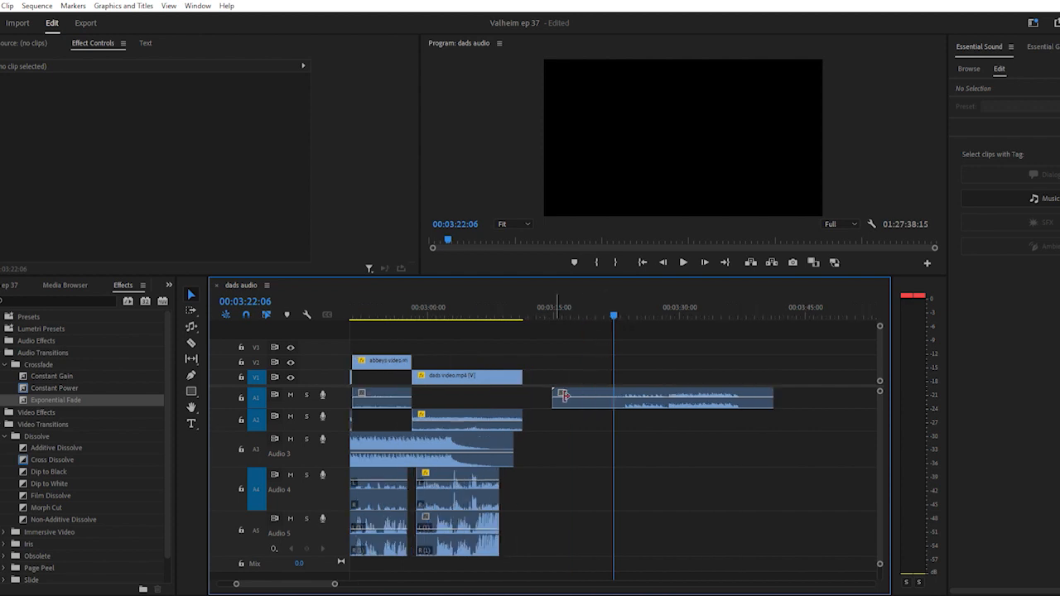
pyautogui.moveTo(564, 396); pyautogui.dragTo(633, 401)
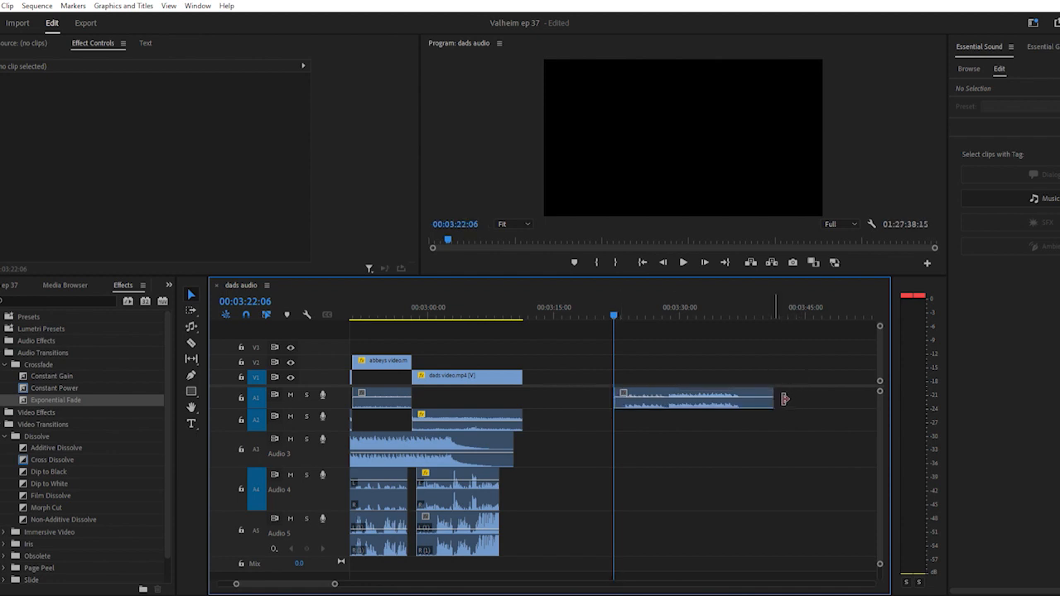
pyautogui.moveTo(777, 399); pyautogui.dragTo(634, 400)
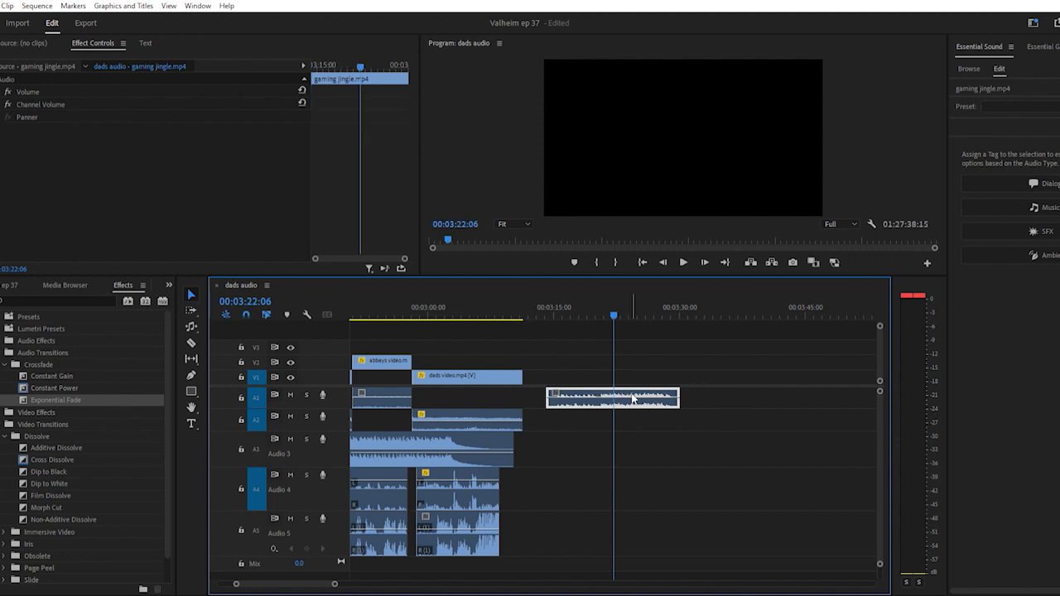
# Play the gaming jingle.mp4 audio from 00:03:13:27 to 00:03:16:16 and move the clip down to the Audio 3 track
pyautogui.click(544, 308)
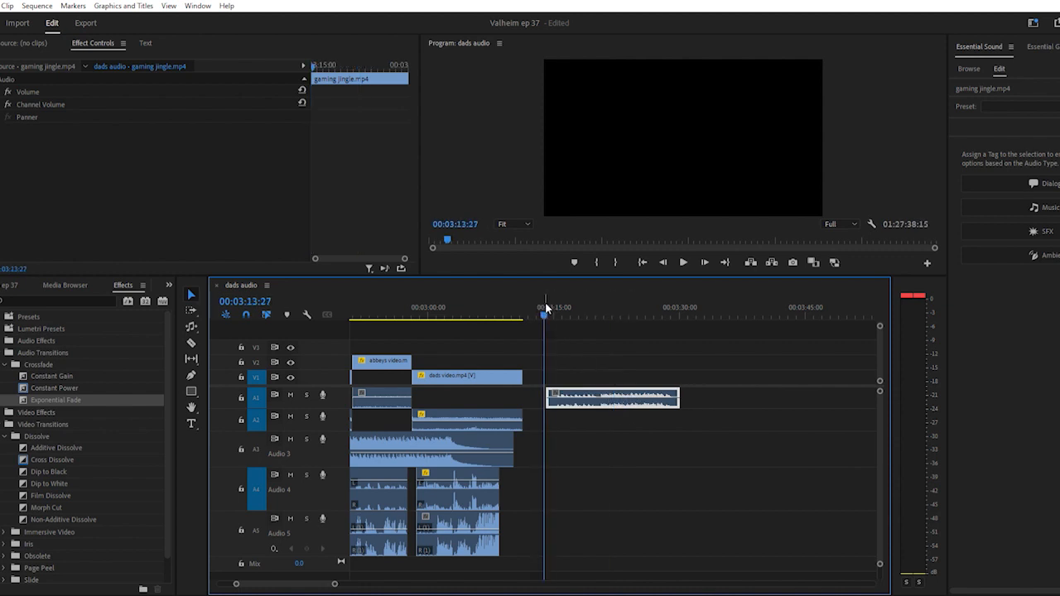
pyautogui.press('=')
pyautogui.scroll(-4, 581, 353)
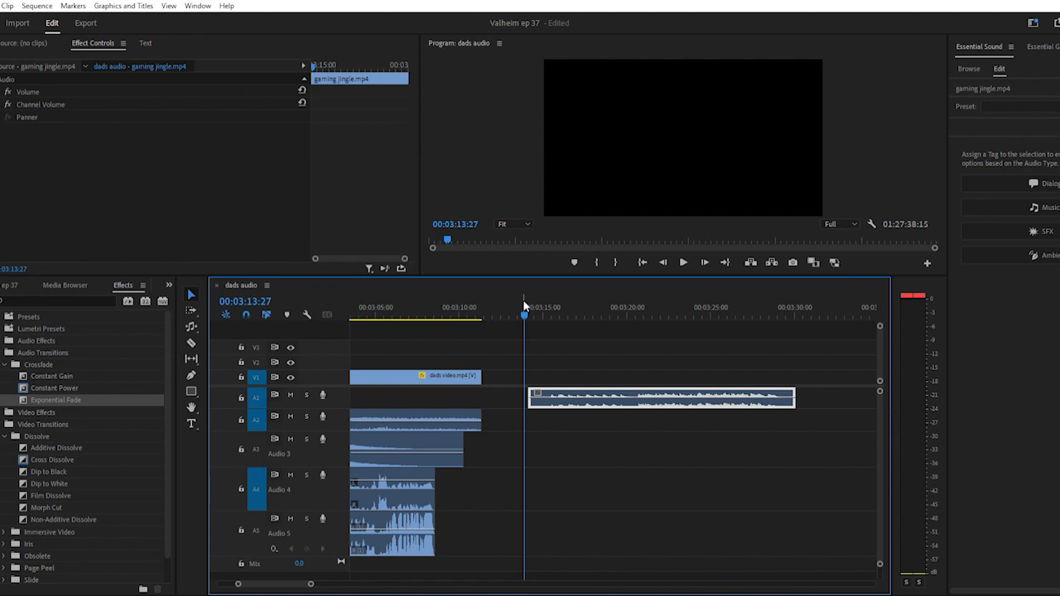
pyautogui.press('space')
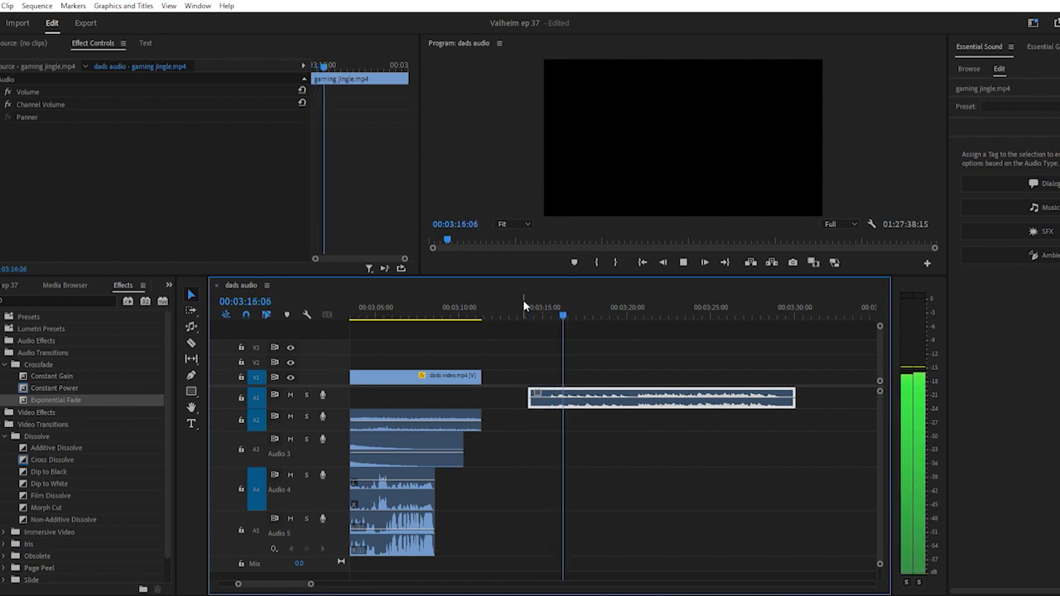
pyautogui.press('space')
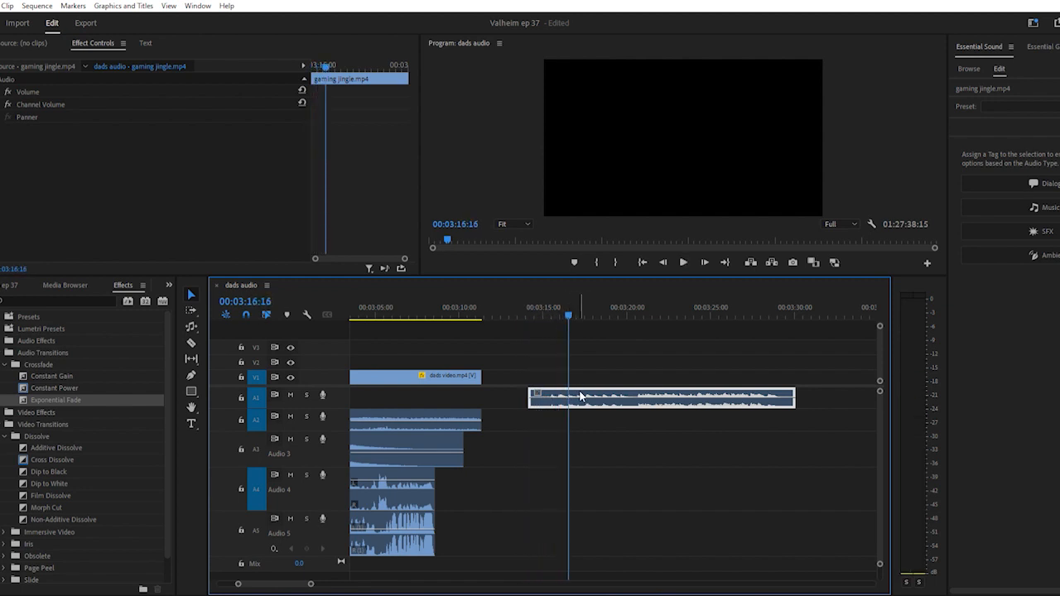
pyautogui.moveTo(584, 397); pyautogui.dragTo(570, 439)
# Trim the silent beginning of the gaming jingle.mp4 audio, cutting its start at about 00:03:15:13
pyautogui.click(545, 308)
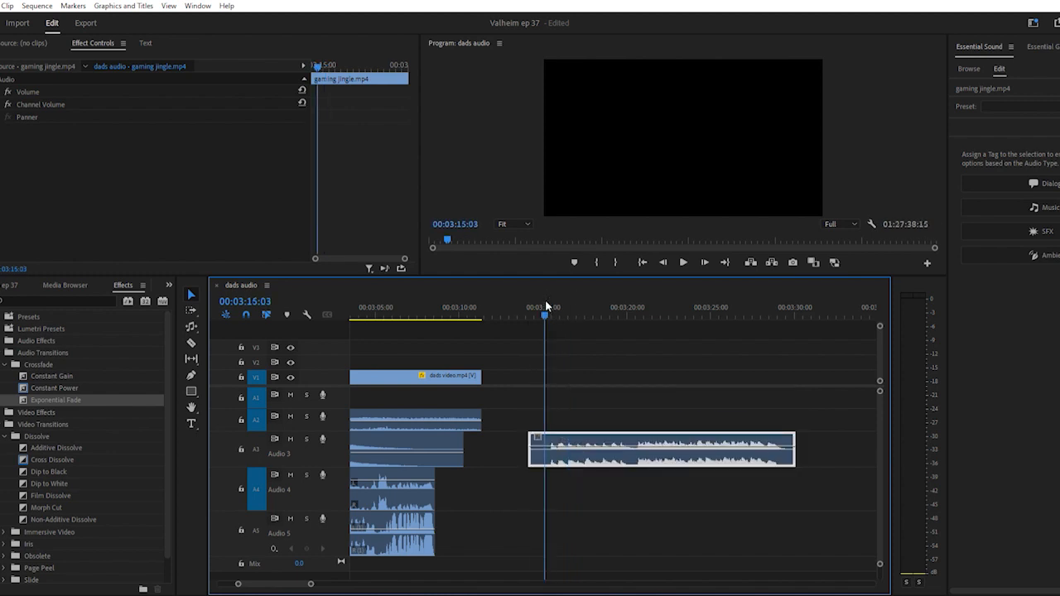
pyautogui.press('=')
pyautogui.press('=')
pyautogui.press('=')
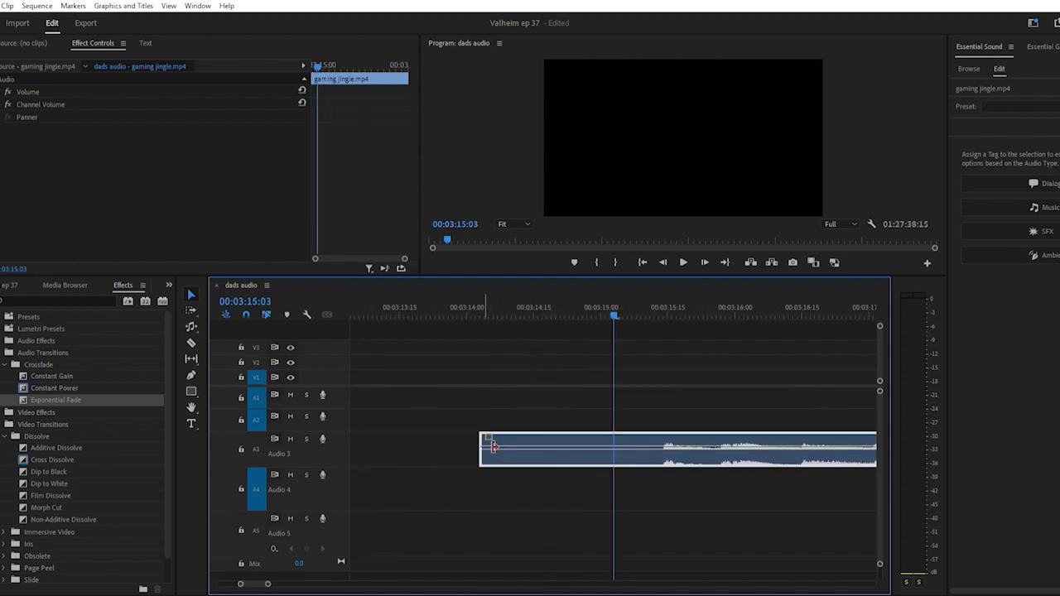
pyautogui.moveTo(483, 448); pyautogui.dragTo(673, 448)
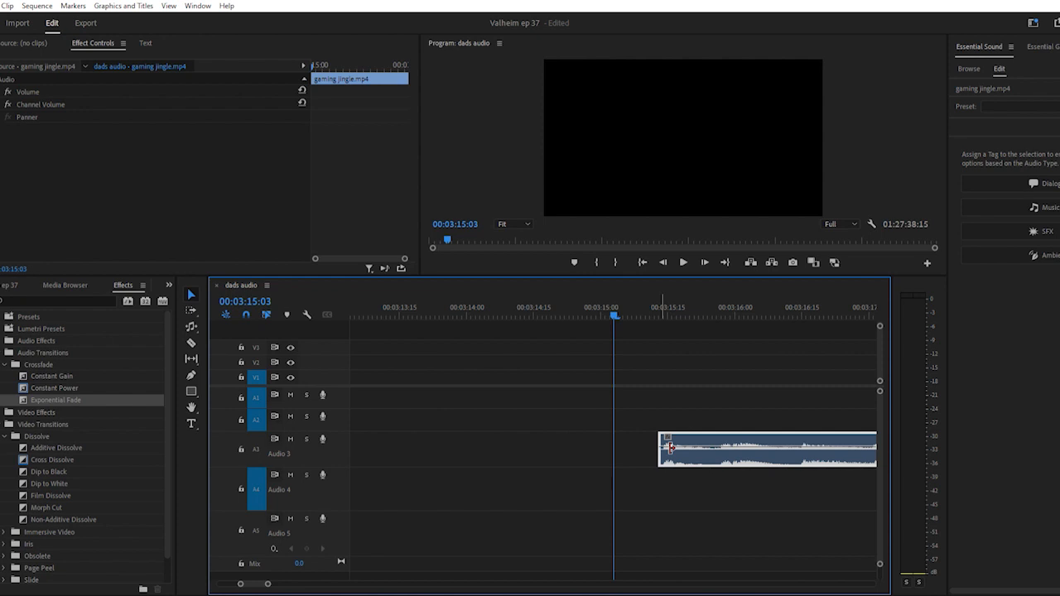
# Move the gaming jingle.mp4 audio back on Audio 3 so it starts where the last dads video.mp4 clip ends, at about 00:03:11
pyautogui.press('-')
pyautogui.press('-')
pyautogui.press('-')
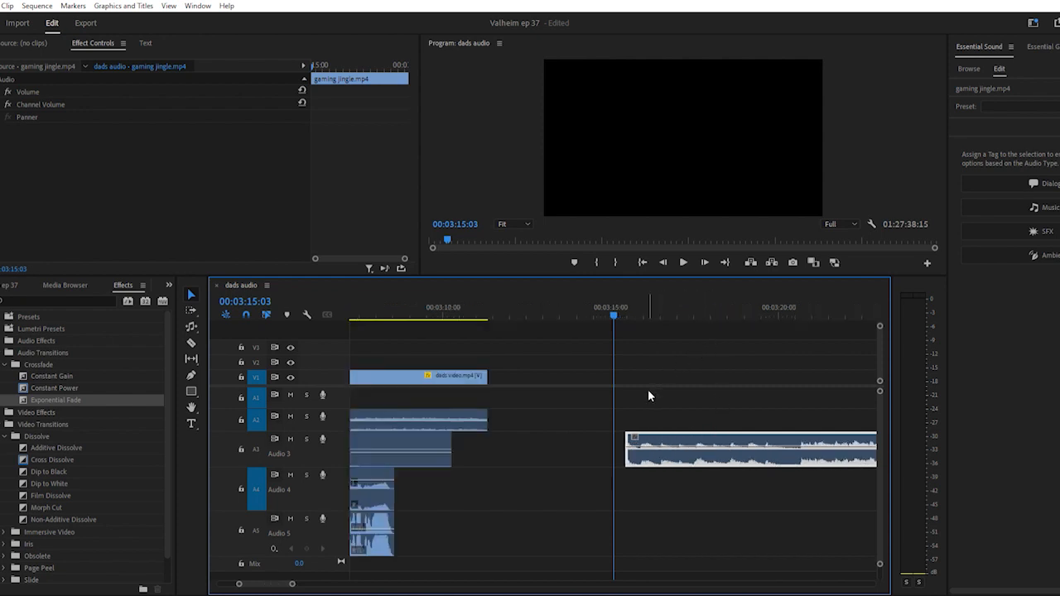
pyautogui.moveTo(674, 453); pyautogui.dragTo(604, 461)
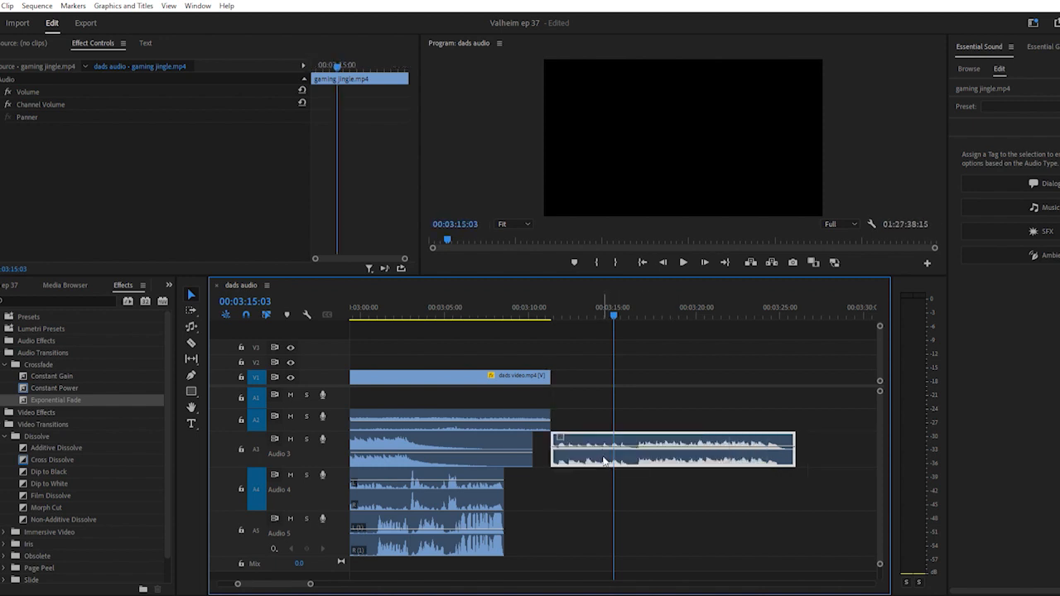
# Play the end of the gameplay section from 00:03:06:12 to 00:03:08:24 to review the lead-in to the jingle
pyautogui.scroll(2, 580, 497)
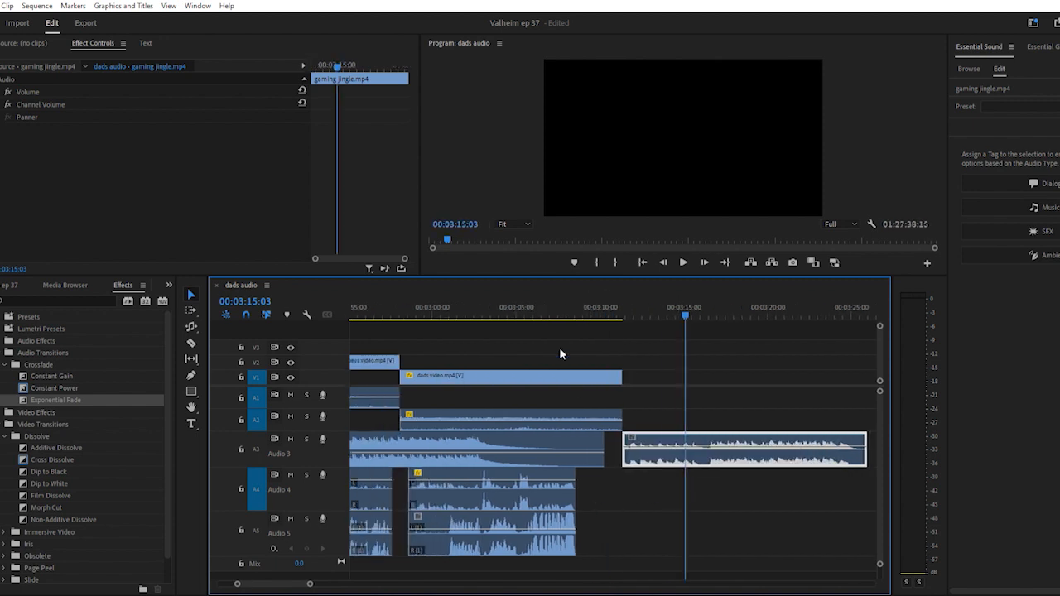
pyautogui.click(540, 303)
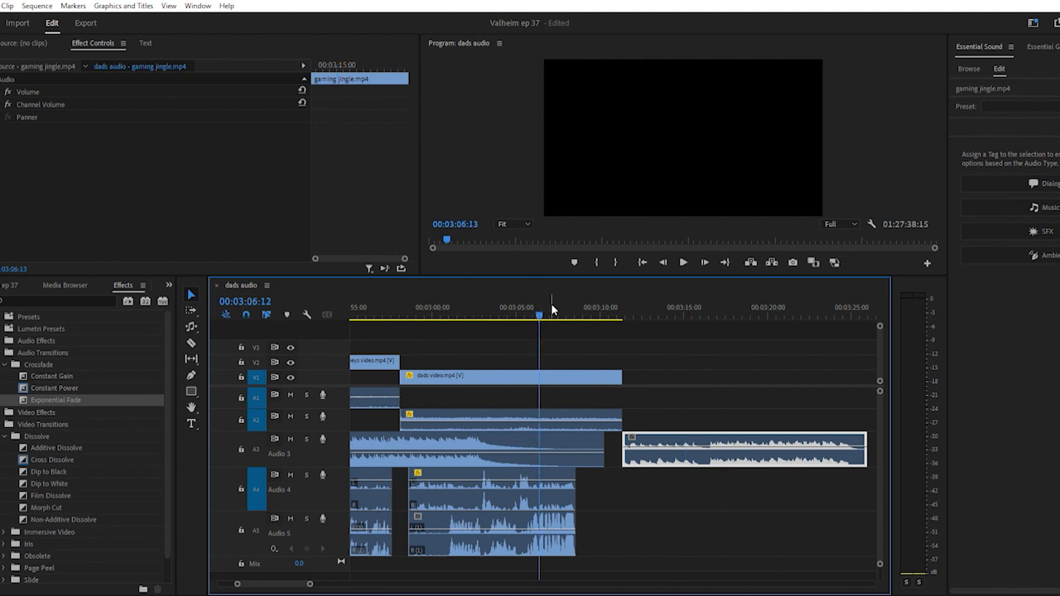
pyautogui.press('space')
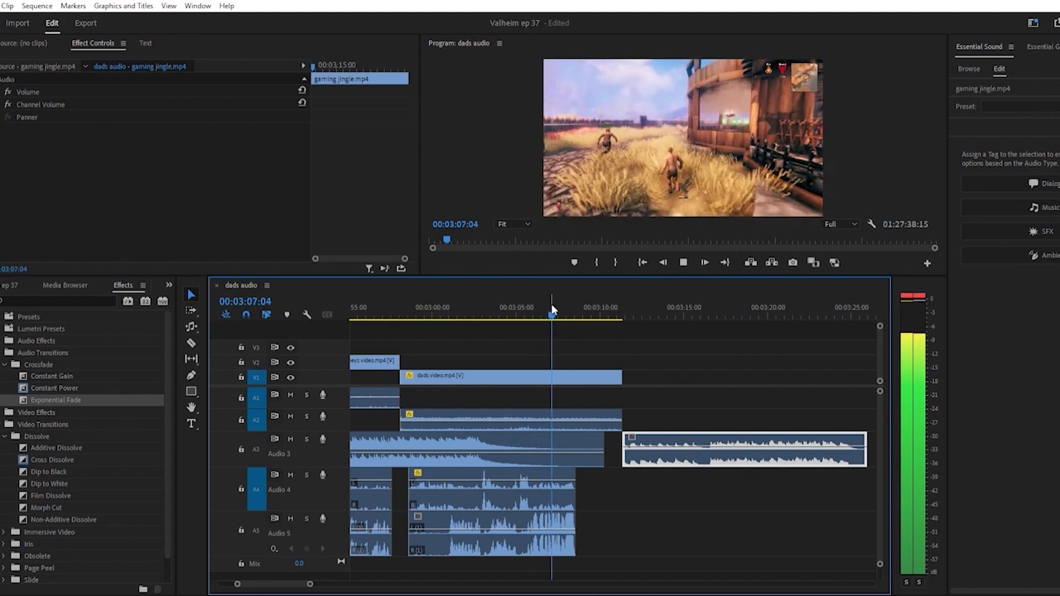
pyautogui.press('space')
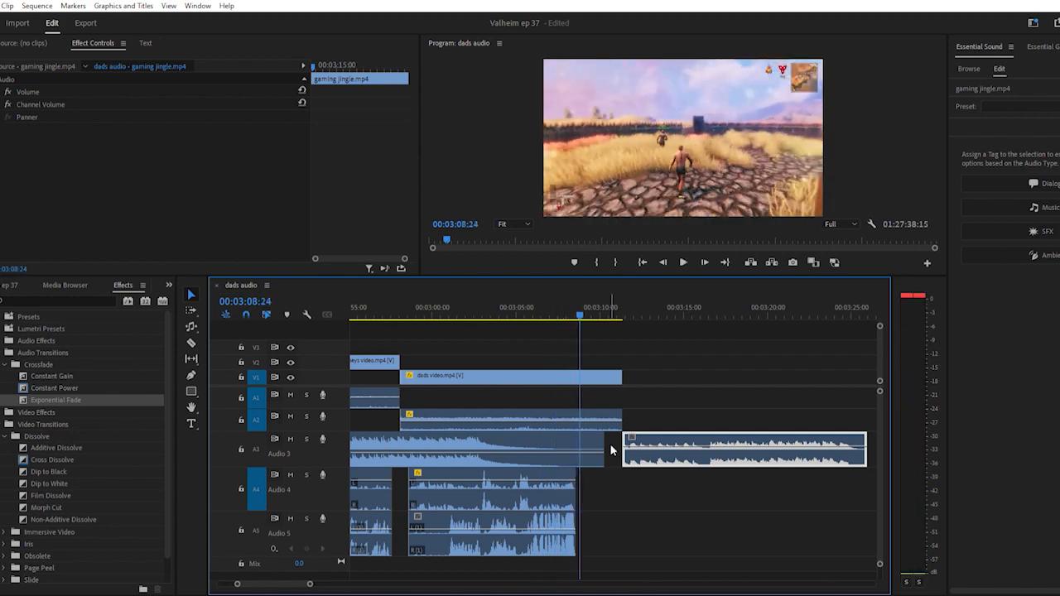
# Trim the end of the background music on Audio 3 to about 00:03:07:21 and move gaming jingle.mp4 directly against it
pyautogui.moveTo(609, 453); pyautogui.dragTo(566, 453)
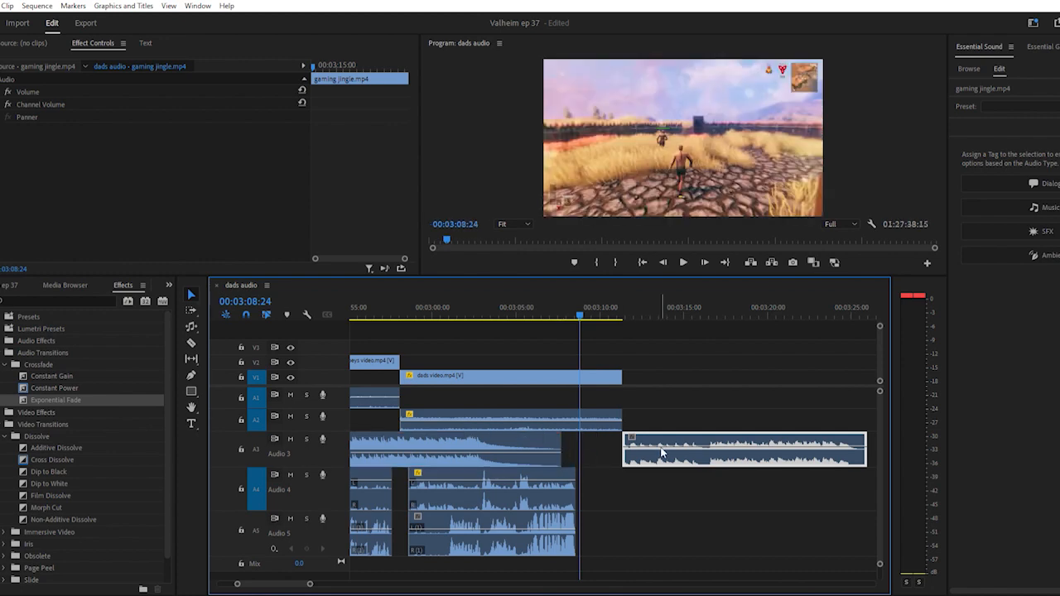
pyautogui.moveTo(662, 452); pyautogui.dragTo(600, 448)
# Play the handover from the background music to the gaming jingle repeatedly, between about 00:02:59 and 00:03:13:22
pyautogui.click(529, 300)
pyautogui.press('space')
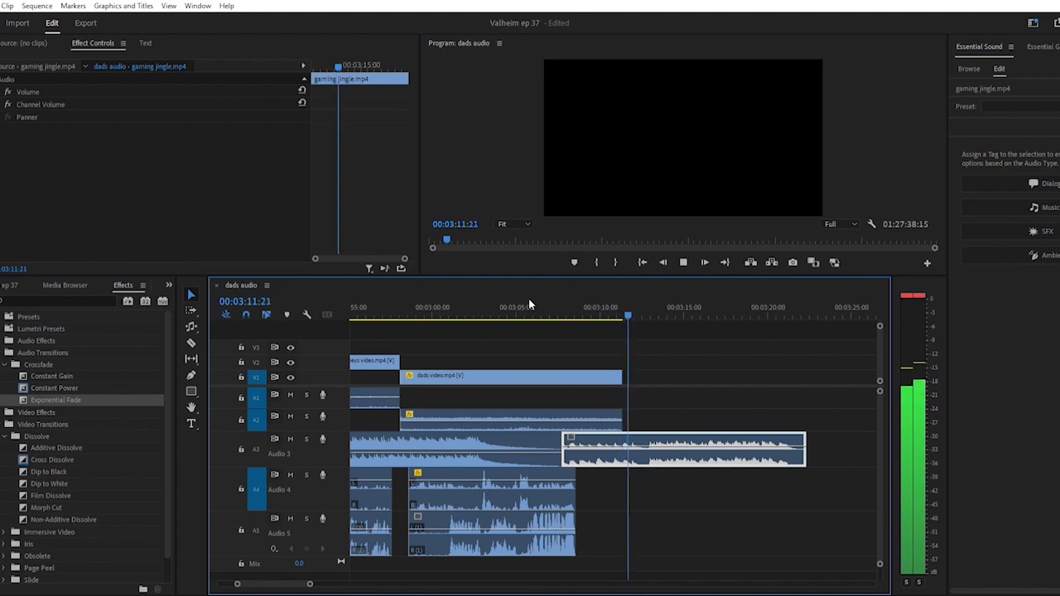
pyautogui.press('space')
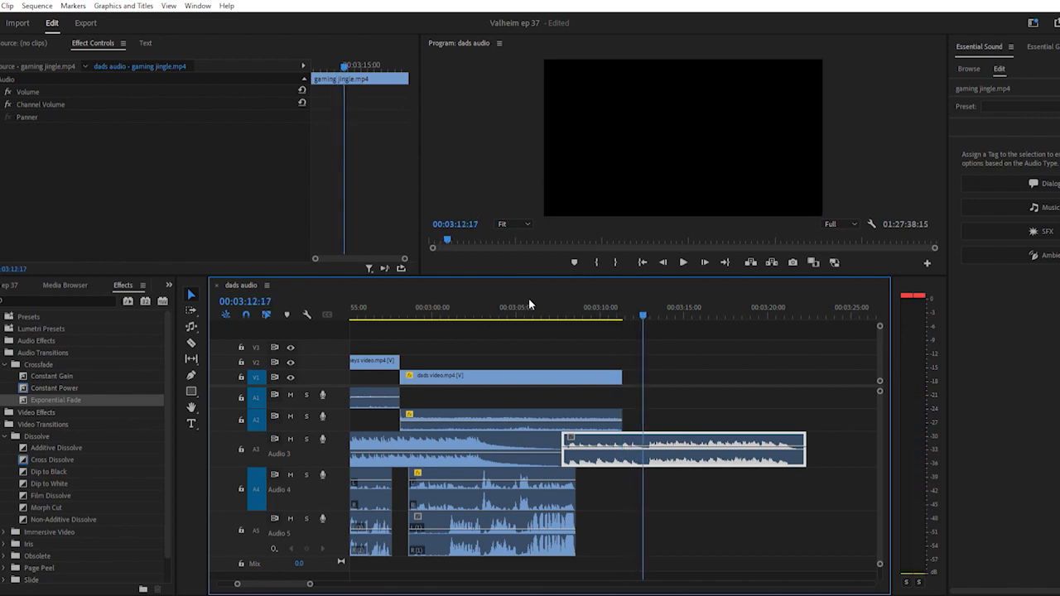
pyautogui.click(484, 304)
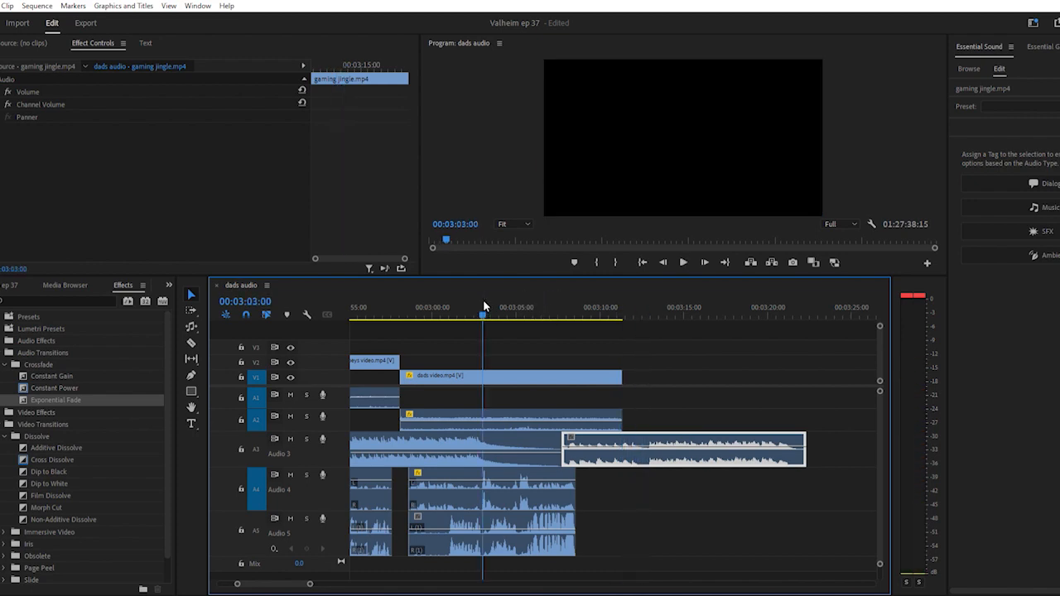
pyautogui.click(426, 307)
pyautogui.press('space')
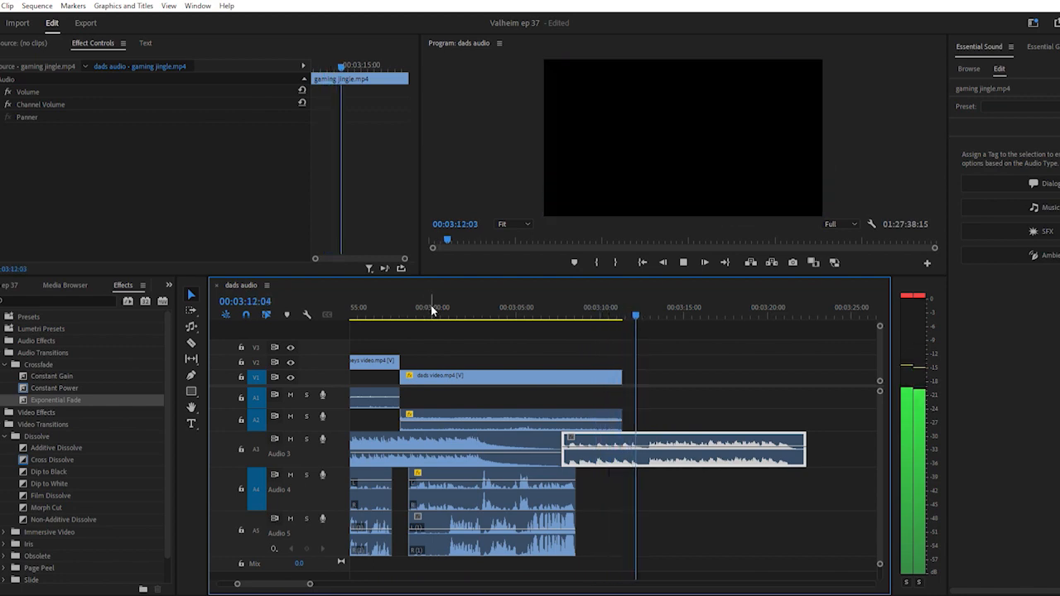
pyautogui.press('space')
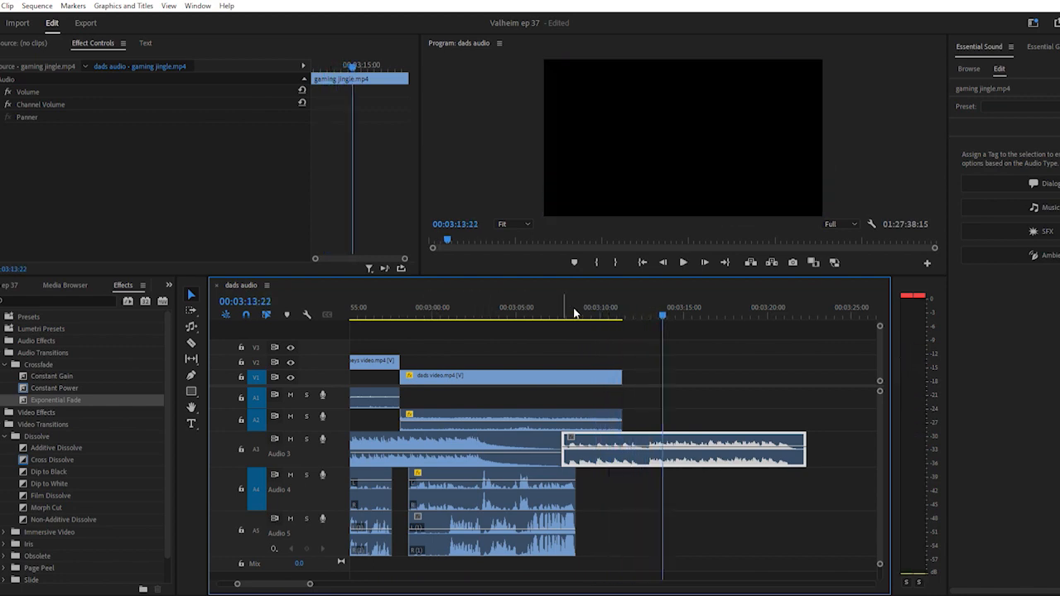
pyautogui.click(564, 308)
pyautogui.press('space')
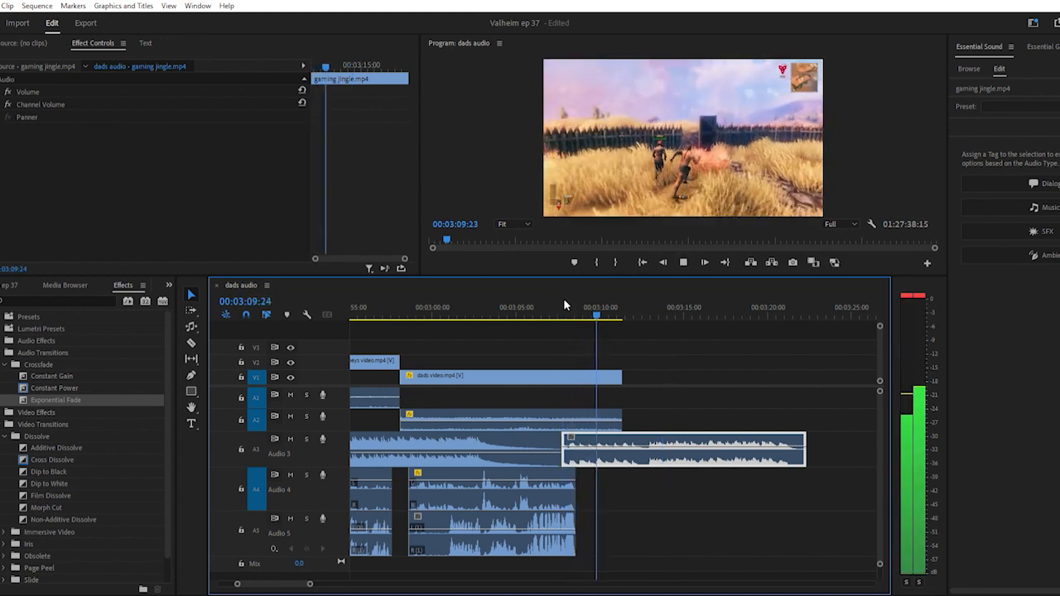
pyautogui.press('space')
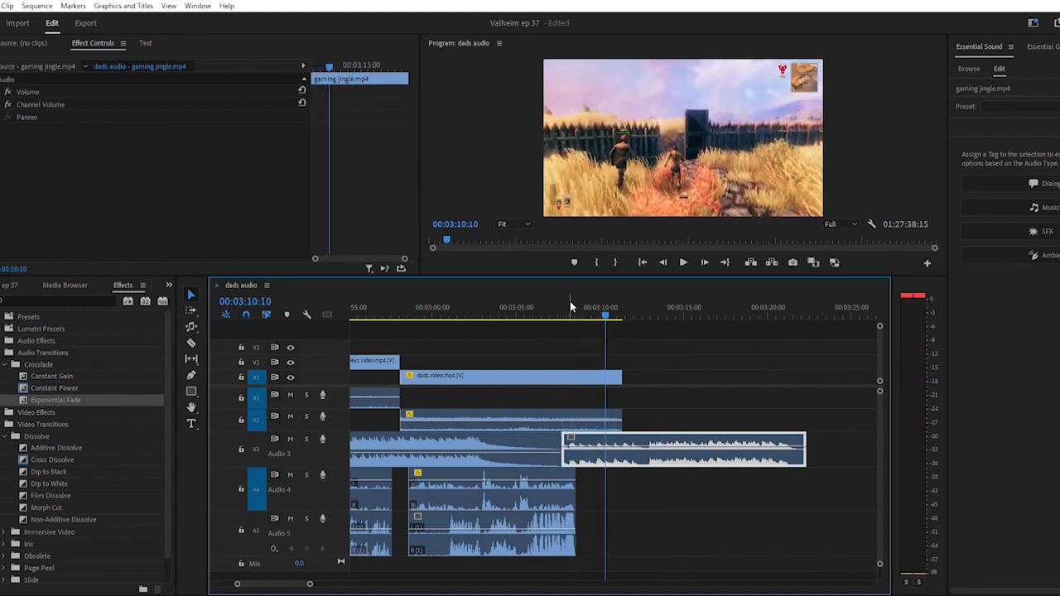
pyautogui.click(568, 307)
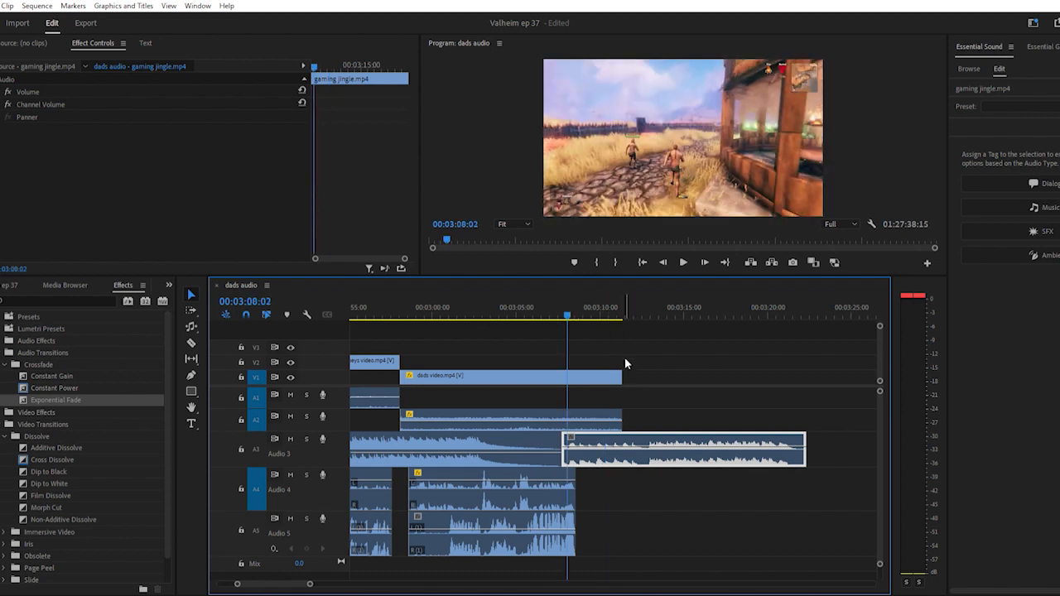
# Extend the last dads video.mp4 clip of the opening to about 00:03:12:01 and add an Exponential Fade to its audio end
pyautogui.moveTo(627, 371); pyautogui.dragTo(643, 377)
pyautogui.moveTo(56, 400); pyautogui.dragTo(638, 418)
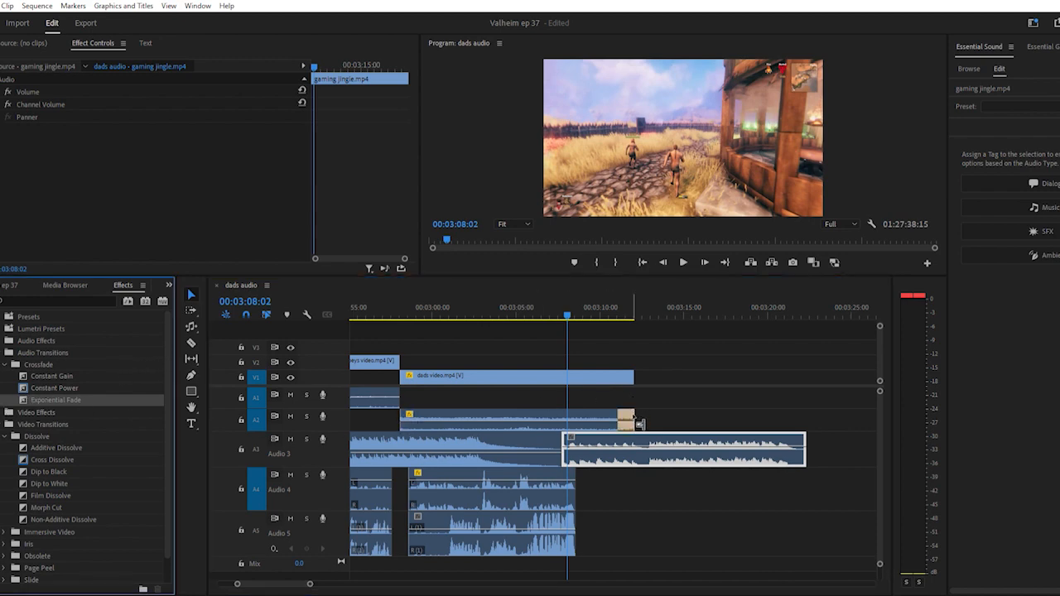
pyautogui.moveTo(635, 418); pyautogui.dragTo(634, 417)
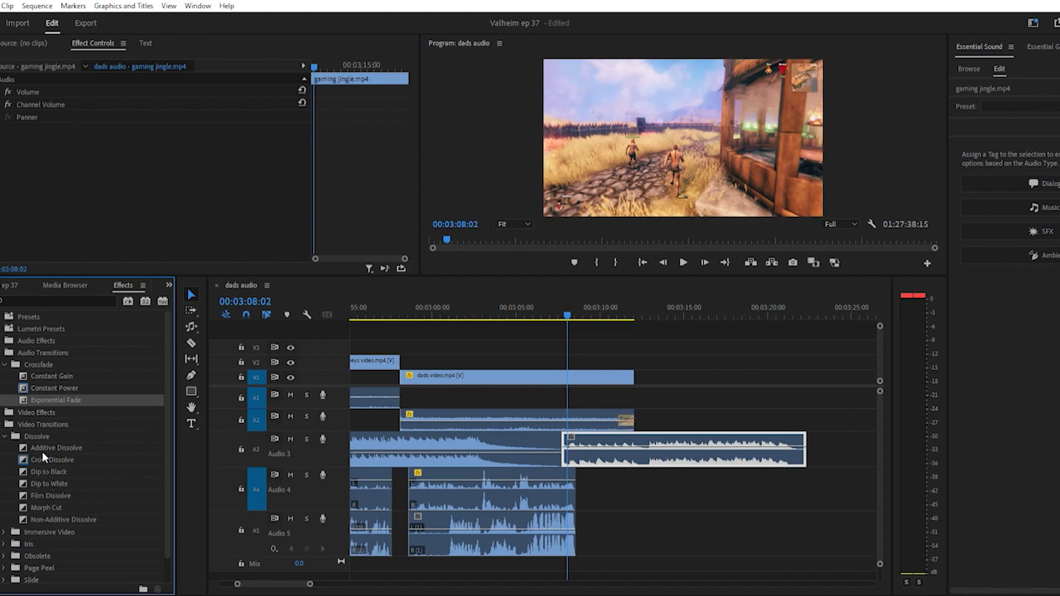
# Add a Film Dissolve to the end of the dads video.mp4 clip on V1 and play the fade-out from 00:03:10:00
pyautogui.moveTo(50, 496); pyautogui.dragTo(638, 378)
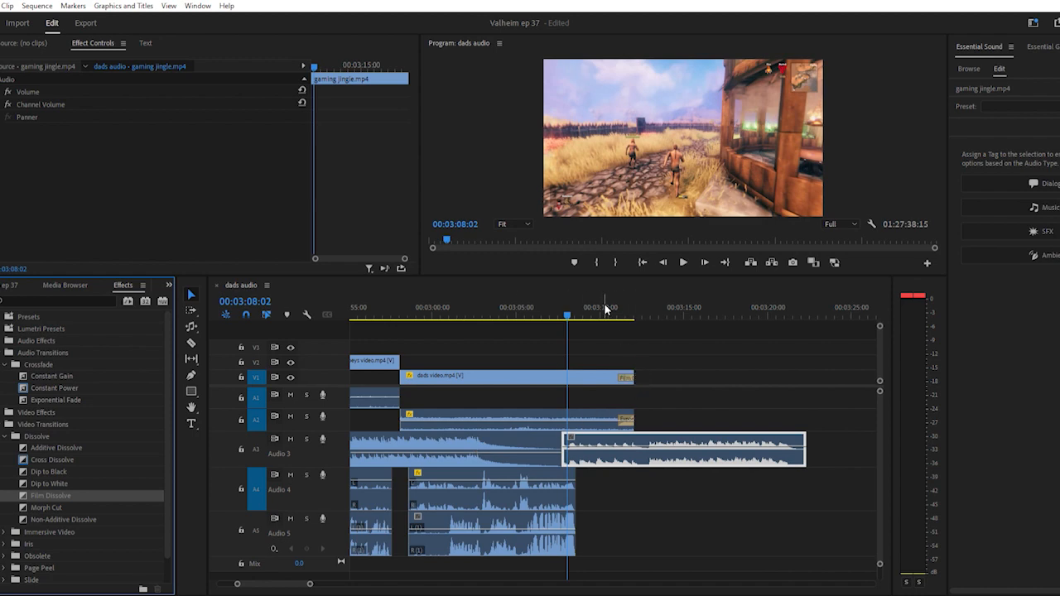
pyautogui.click(602, 307)
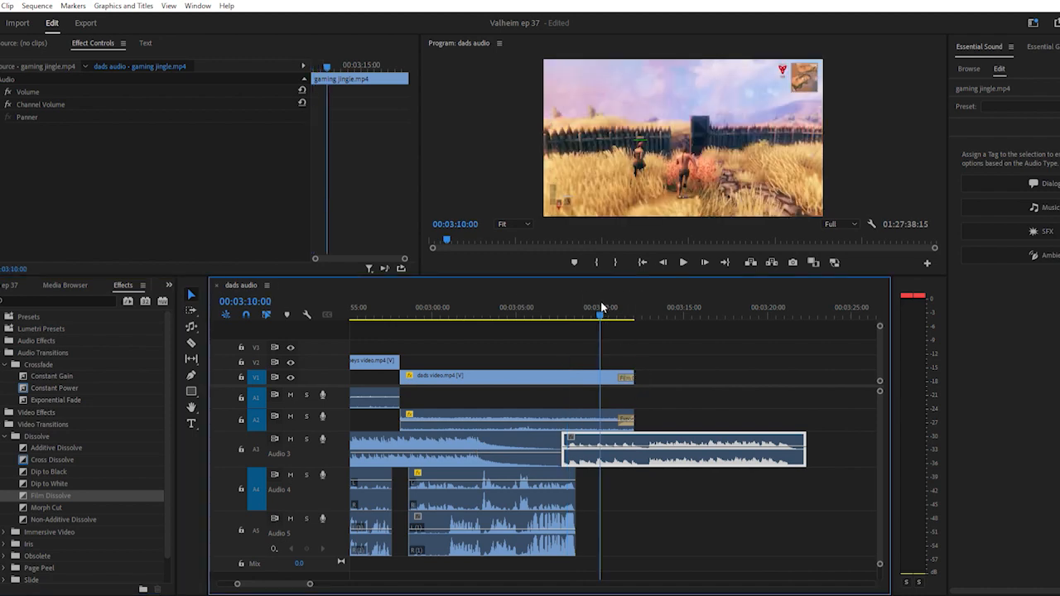
pyautogui.press('space')
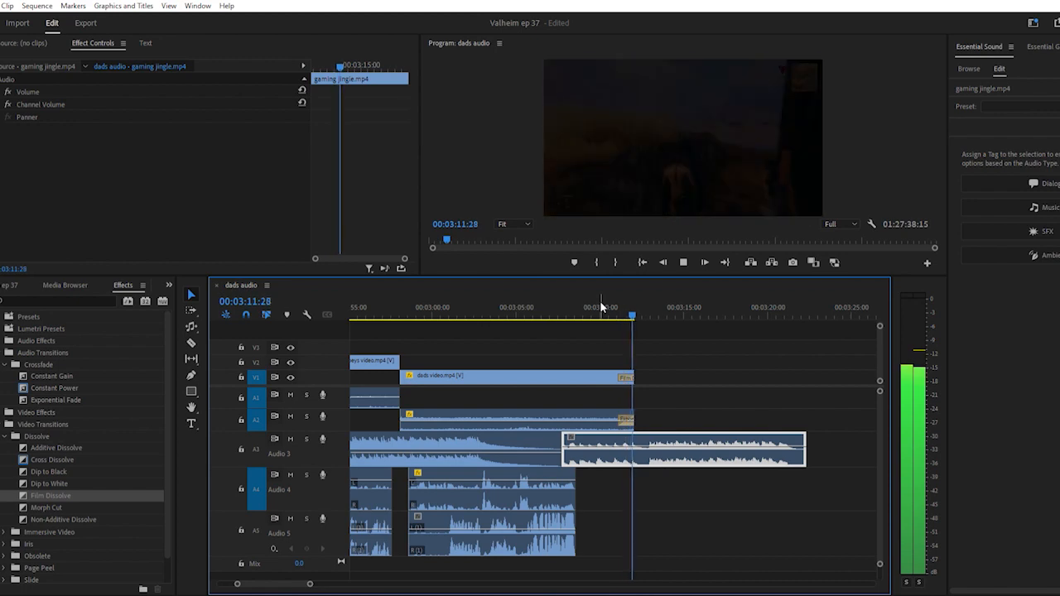
pyautogui.press('space')
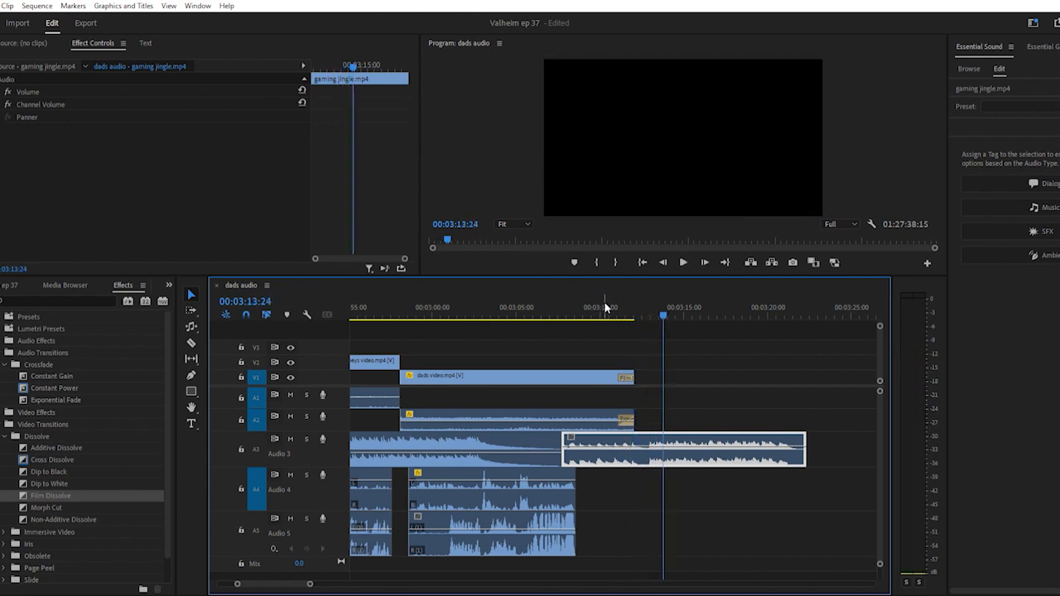
# Extend the end of the faded dads video.mp4 clip to about 00:03:12:22 and play the transition from 00:03:07:13
pyautogui.press('=')
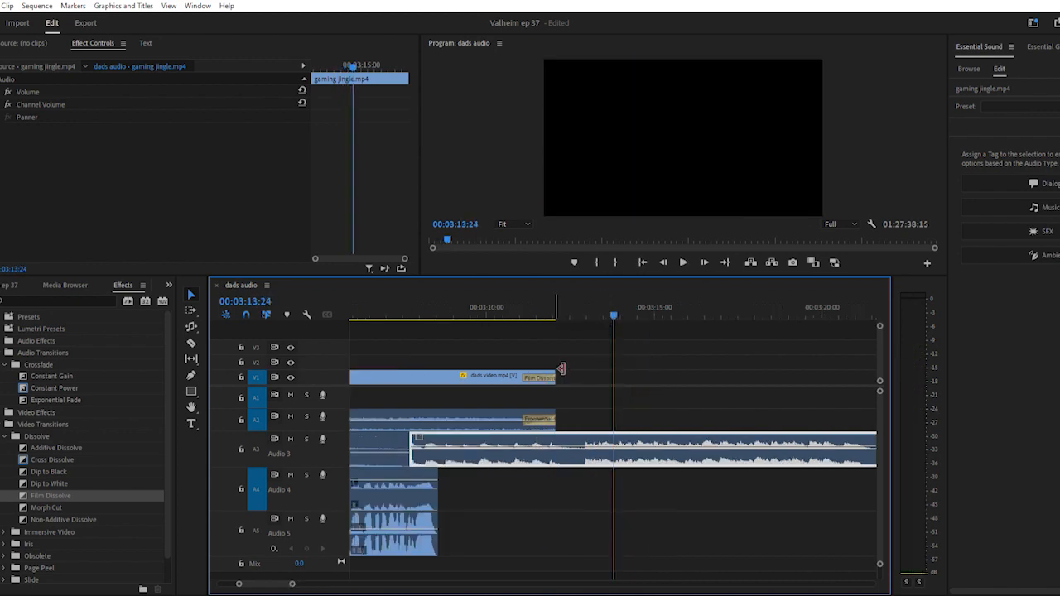
pyautogui.moveTo(562, 374); pyautogui.dragTo(578, 374)
pyautogui.click(404, 308)
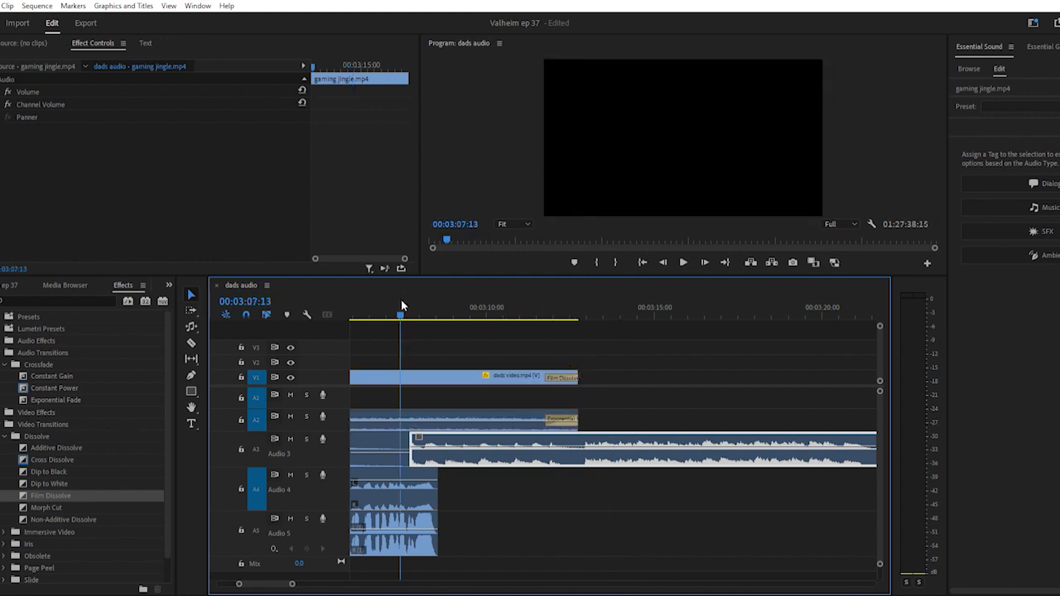
pyautogui.press('space')
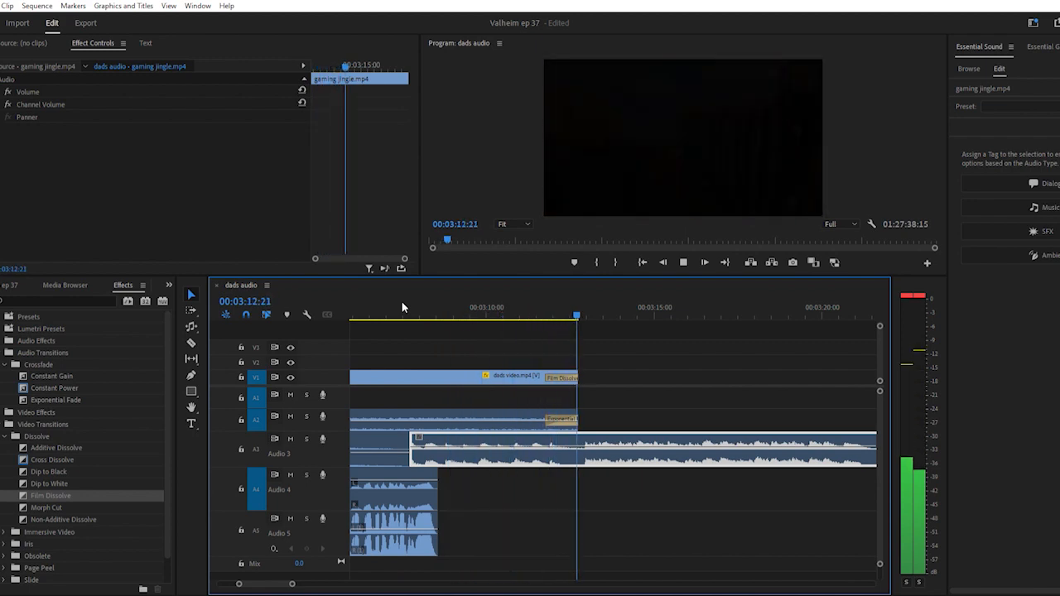
pyautogui.press('space')
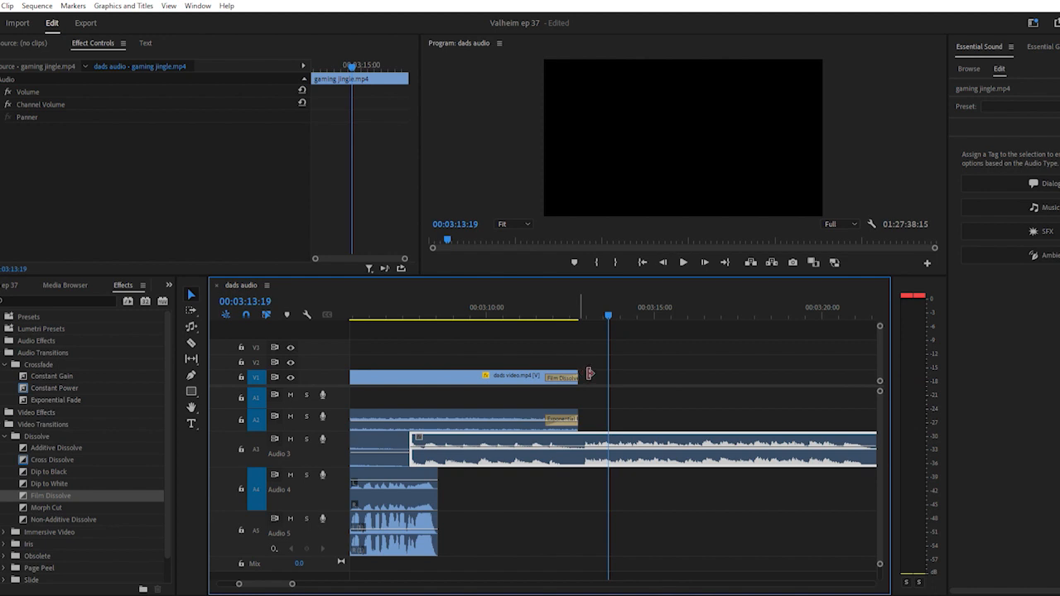
# Shorten the dads video.mp4 clip so it ends at about 00:03:12:13, and play the fade from about 00:03:08:12
pyautogui.moveTo(583, 375); pyautogui.dragTo(568, 375)
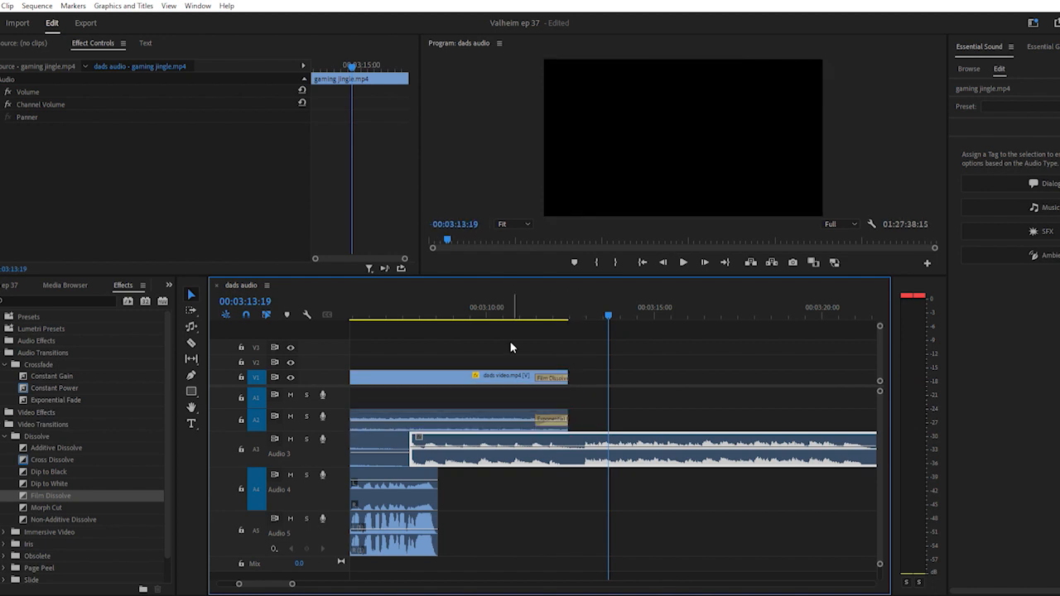
pyautogui.click(433, 307)
pyautogui.press('space')
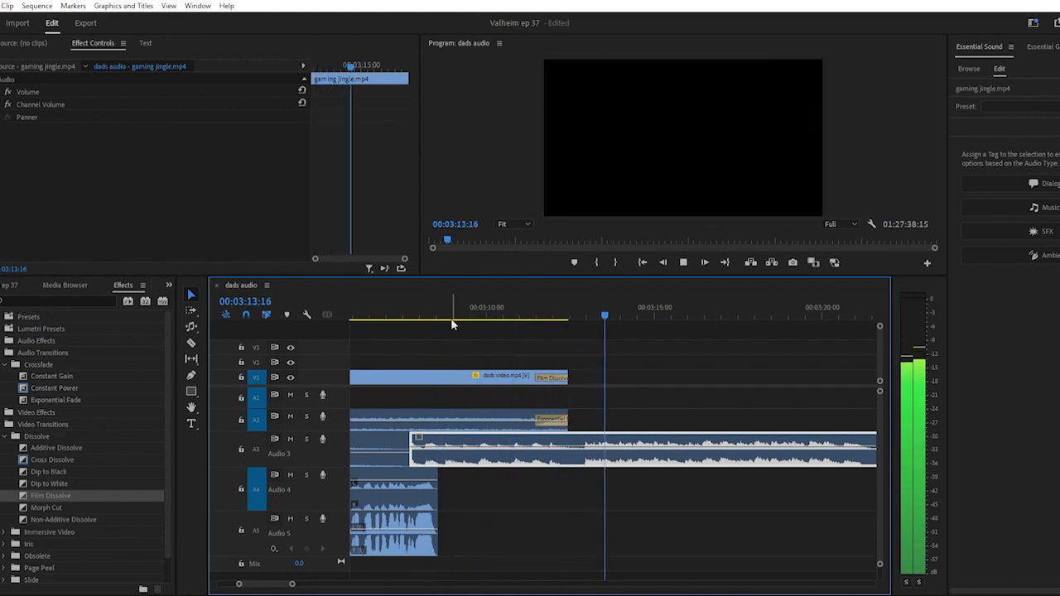
pyautogui.press('space')
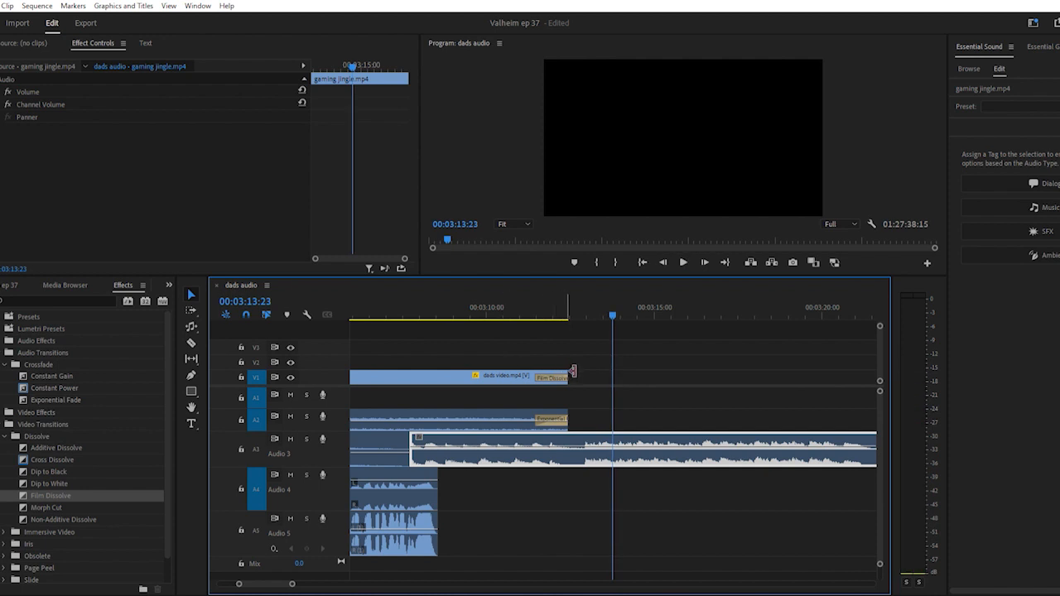
# Trim the dads video.mp4 clip's end back to about 00:03:12:01 and play the transition into the jingle from 00:03:06:12 to 00:03:15:04
pyautogui.moveTo(573, 372); pyautogui.dragTo(565, 372)
pyautogui.moveTo(563, 372); pyautogui.dragTo(555, 372)
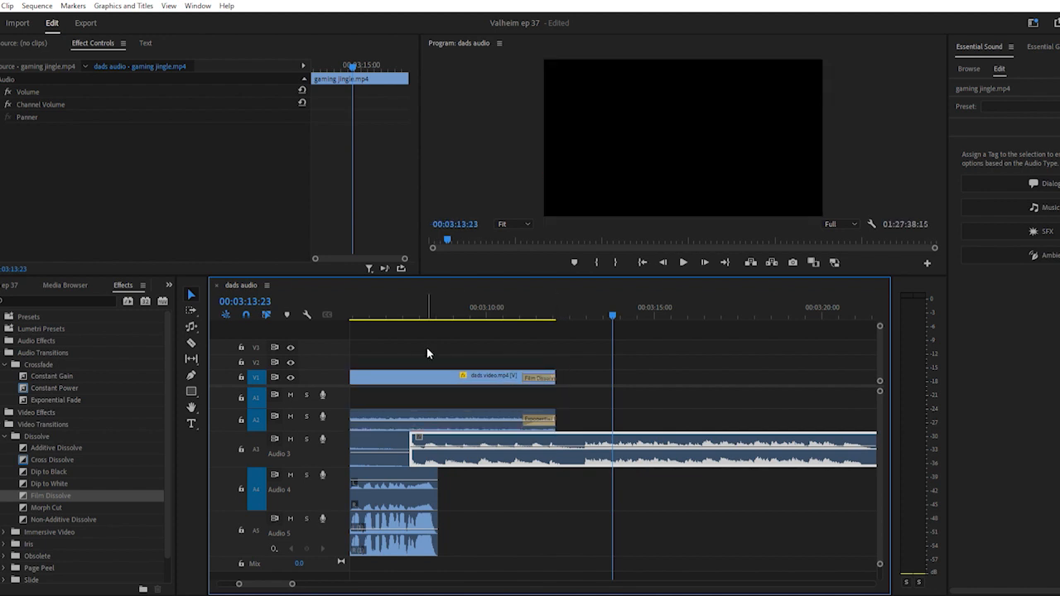
pyautogui.click(367, 308)
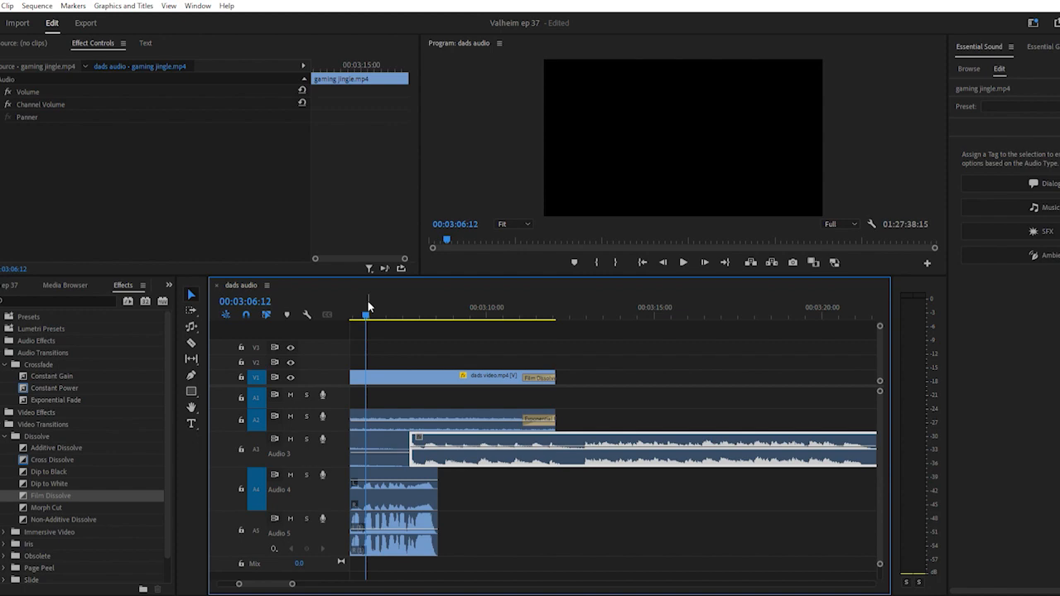
pyautogui.press('space')
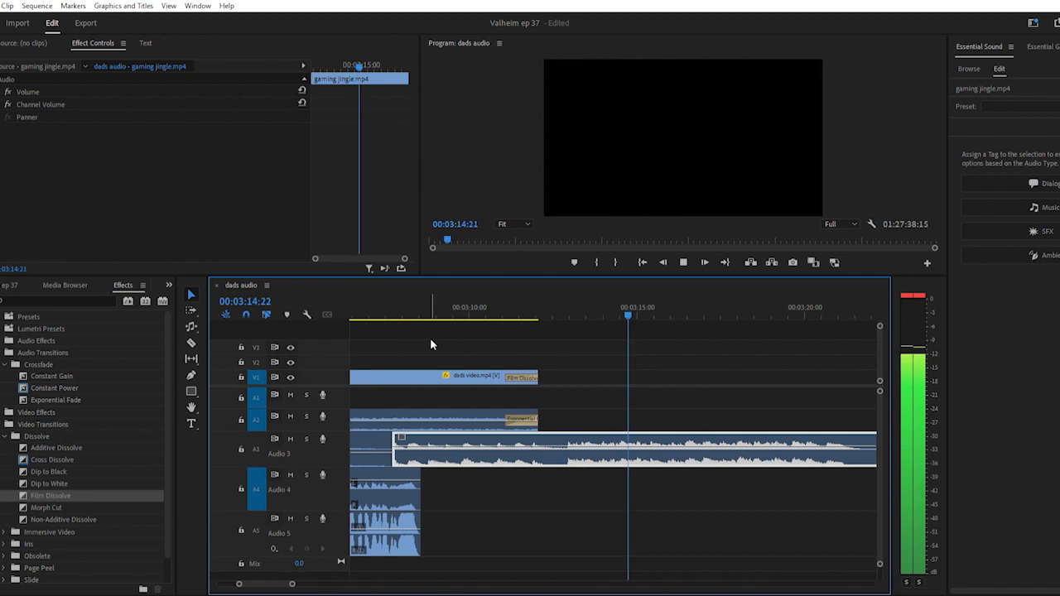
pyautogui.press('space')
# Look over the clip groups and music clips spread along the rest of the dads audio sequence after the opening
pyautogui.press('-')
pyautogui.press('-')
pyautogui.press('-')
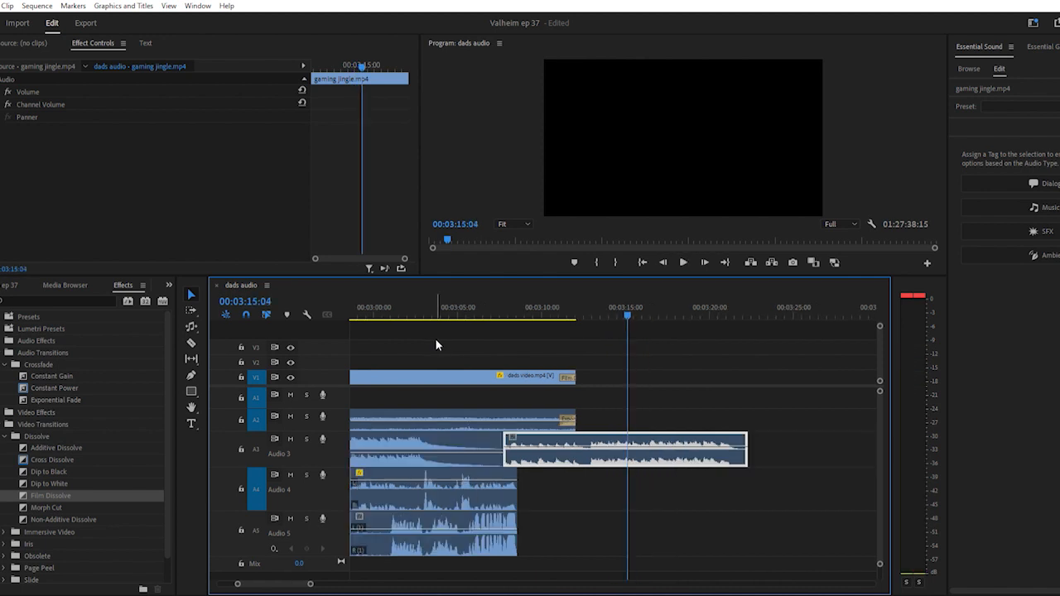
pyautogui.press('-')
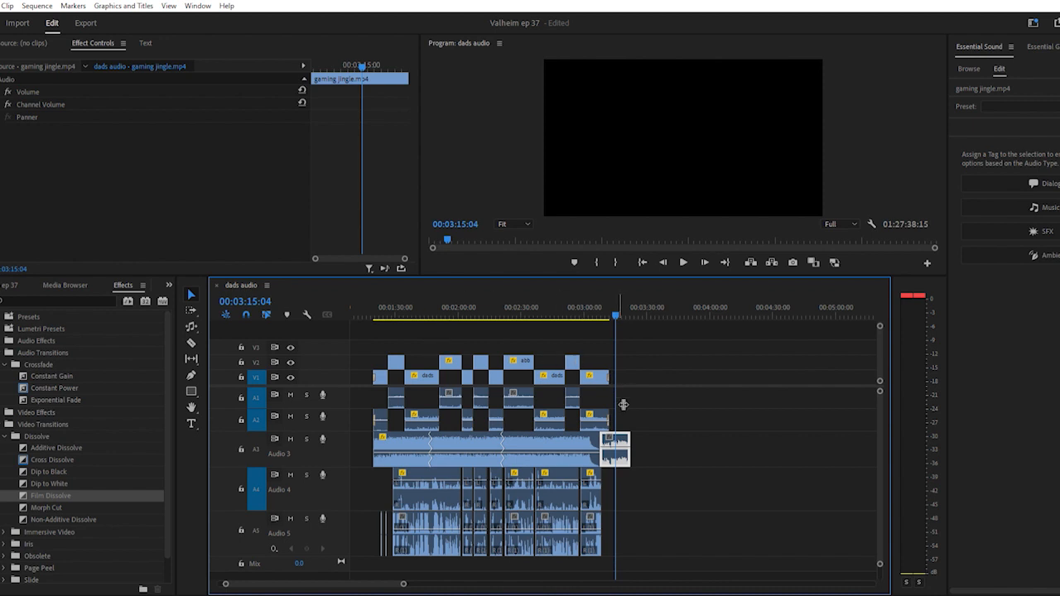
pyautogui.press('\\')
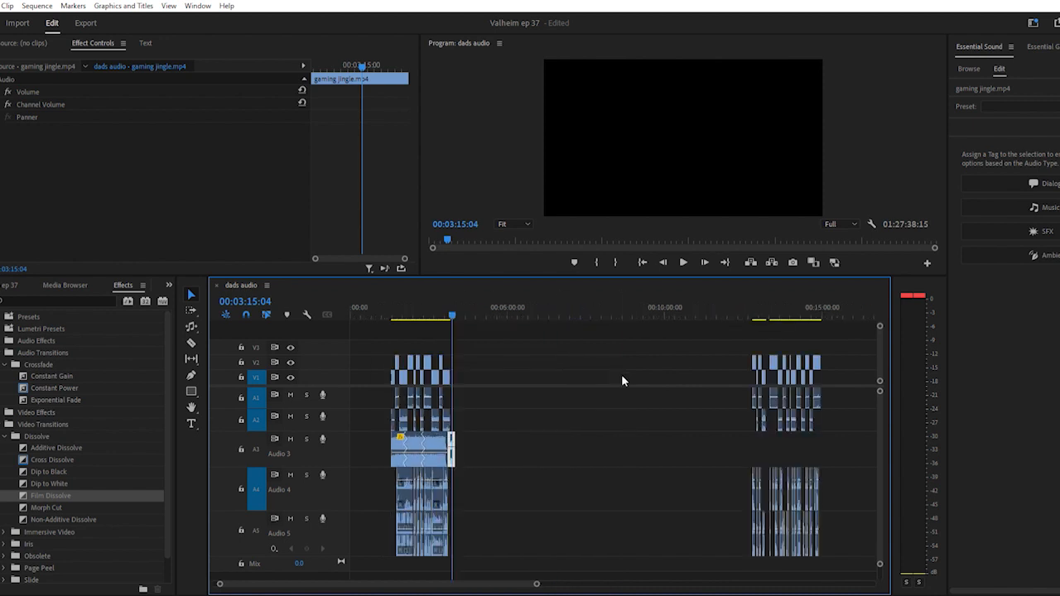
pyautogui.scroll(-5, 623, 412)
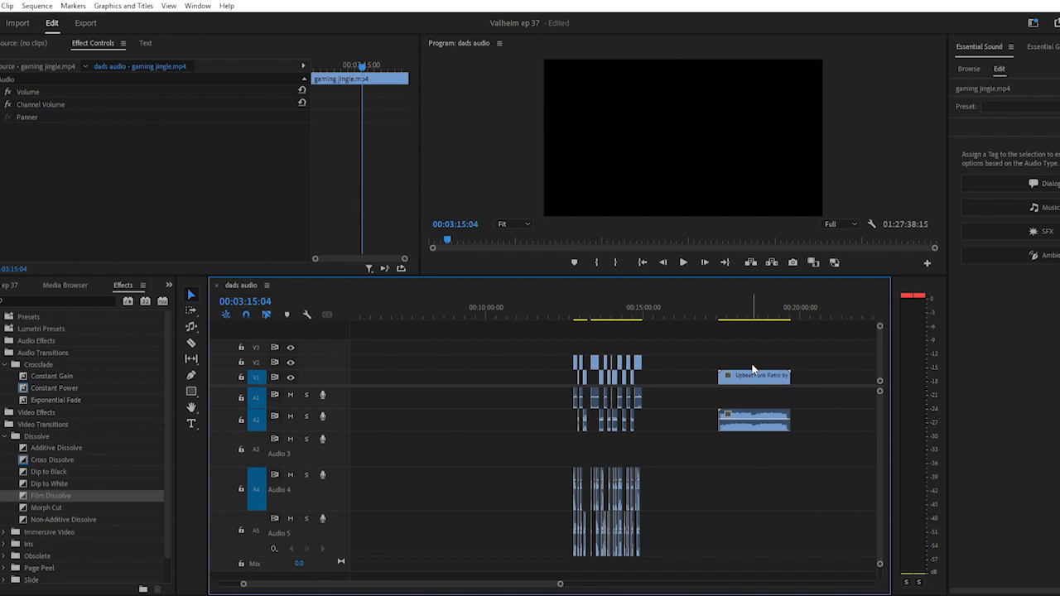
pyautogui.press('-')
pyautogui.press('-')
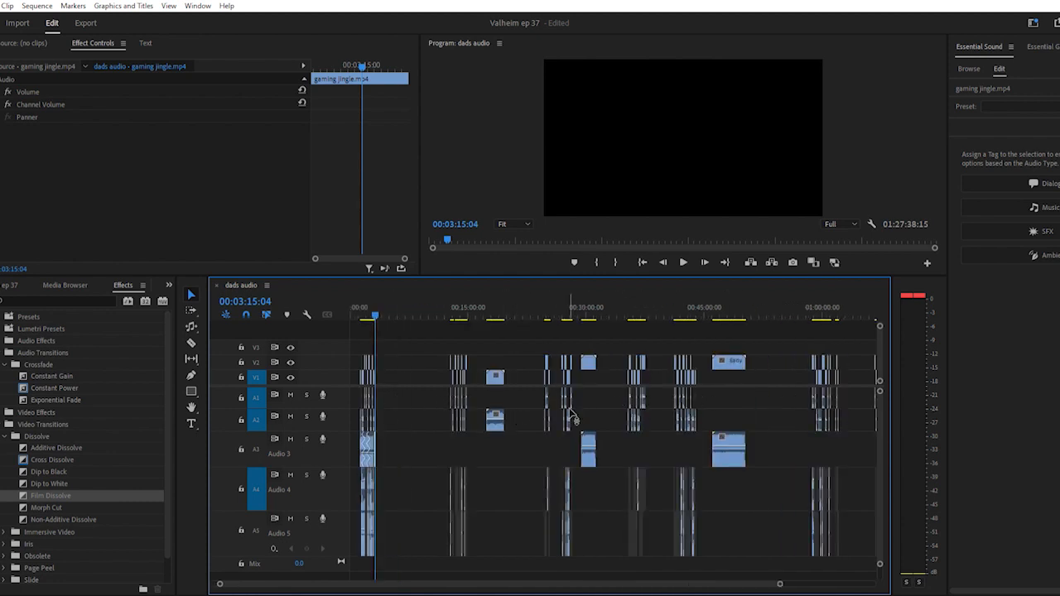
pyautogui.scroll(-10, 570, 412)
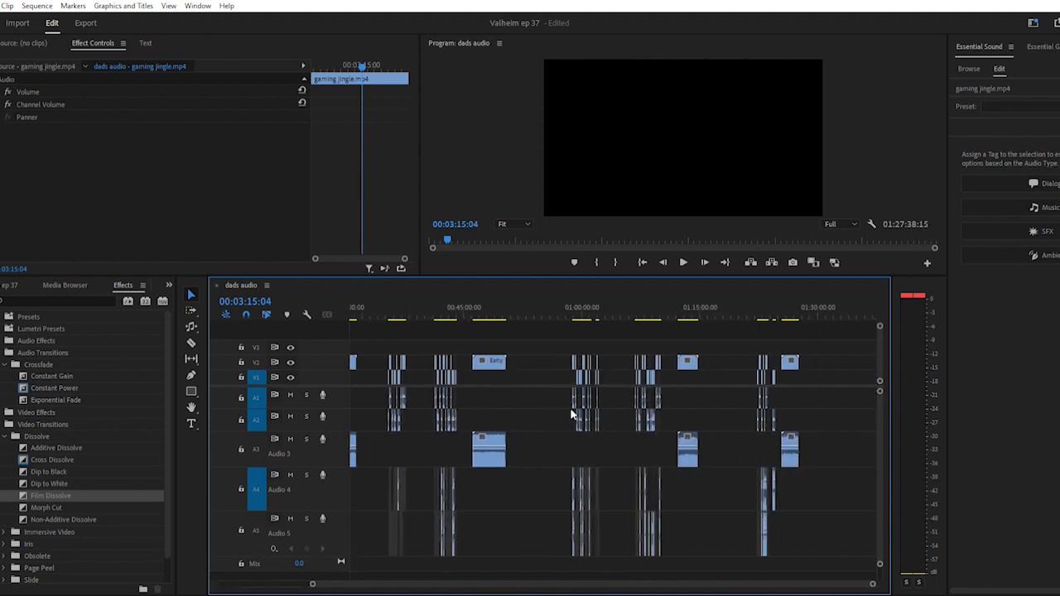
# Move the playhead to 01:04:20:17 and examine the clip groups between about 00:58:00:00 and 01:08:00:00
pyautogui.click(616, 301)
pyautogui.press('=')
pyautogui.press('=')
pyautogui.press('=')
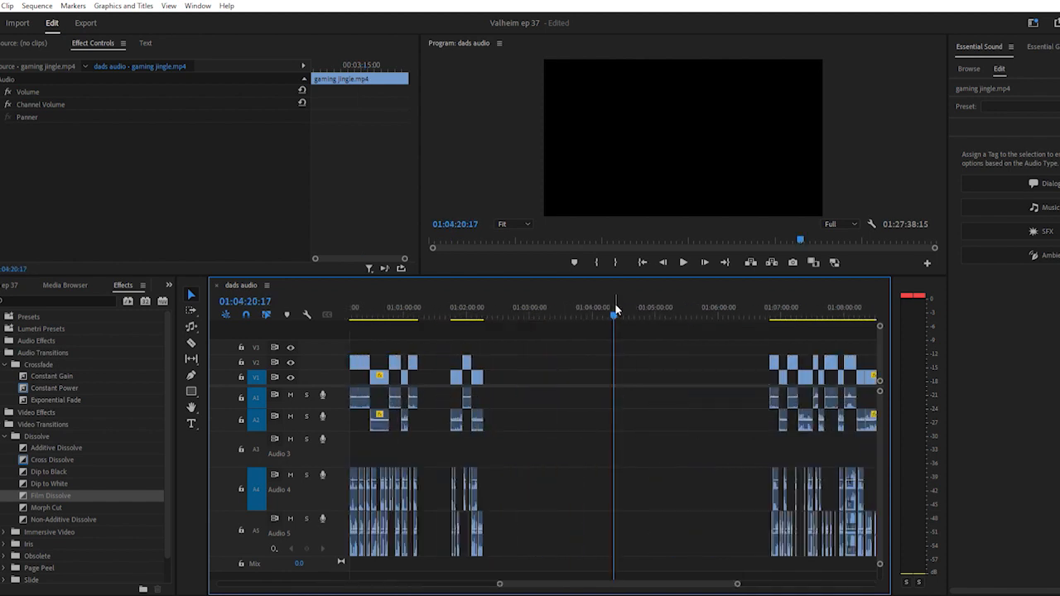
pyautogui.scroll(3, 686, 396)
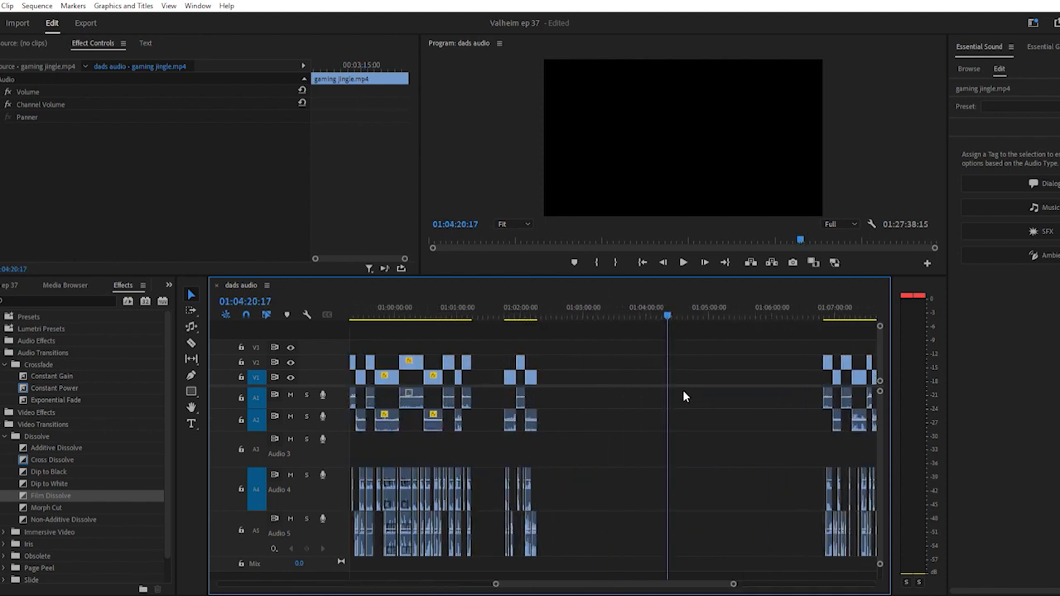
pyautogui.scroll(-8, 683, 396)
pyautogui.scroll(7, 680, 399)
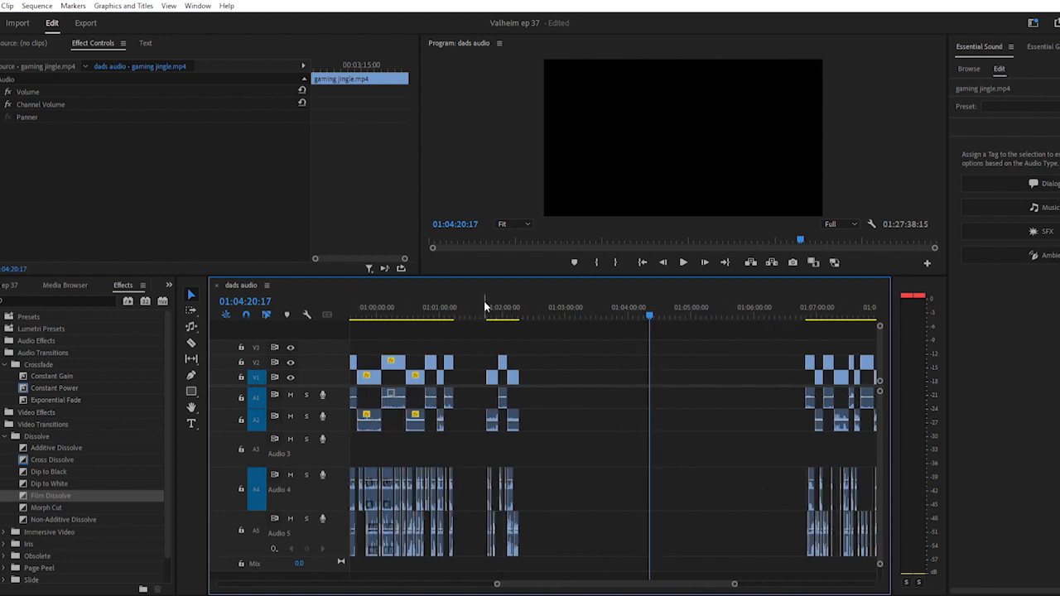
pyautogui.scroll(7, 484, 370)
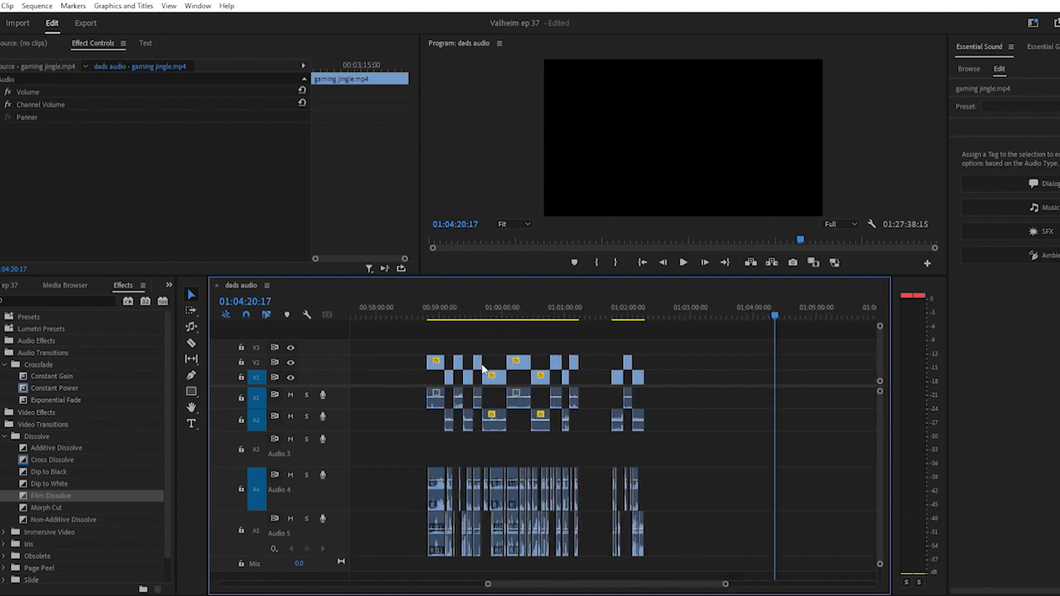
# Play a short stretch of the Early Morning Blues music clip up to 00:47:17:27
pyautogui.scroll(9, 482, 369)
pyautogui.press('-')
pyautogui.press('-')
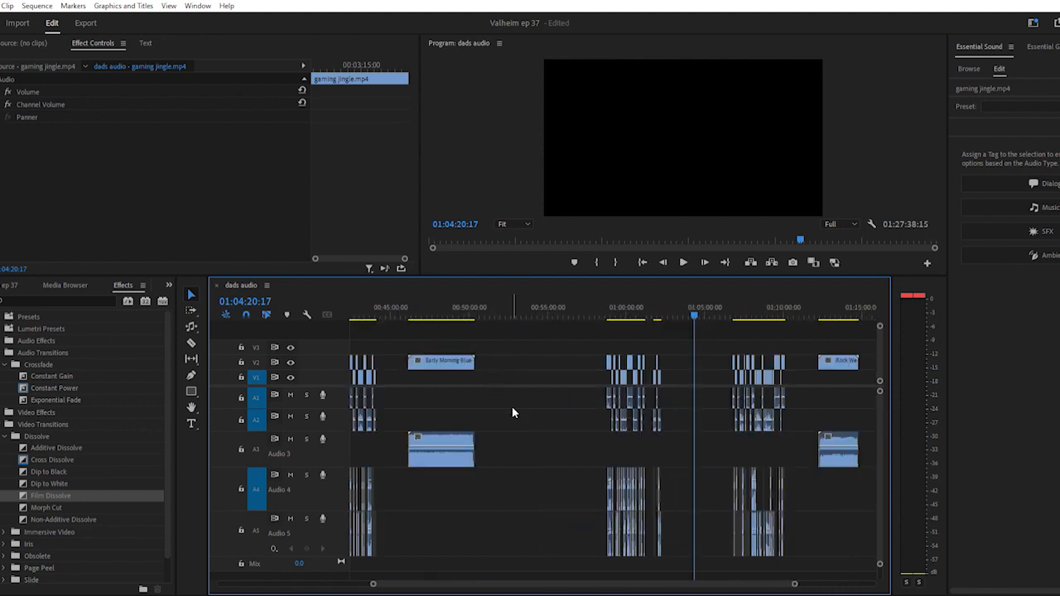
pyautogui.scroll(4, 459, 404)
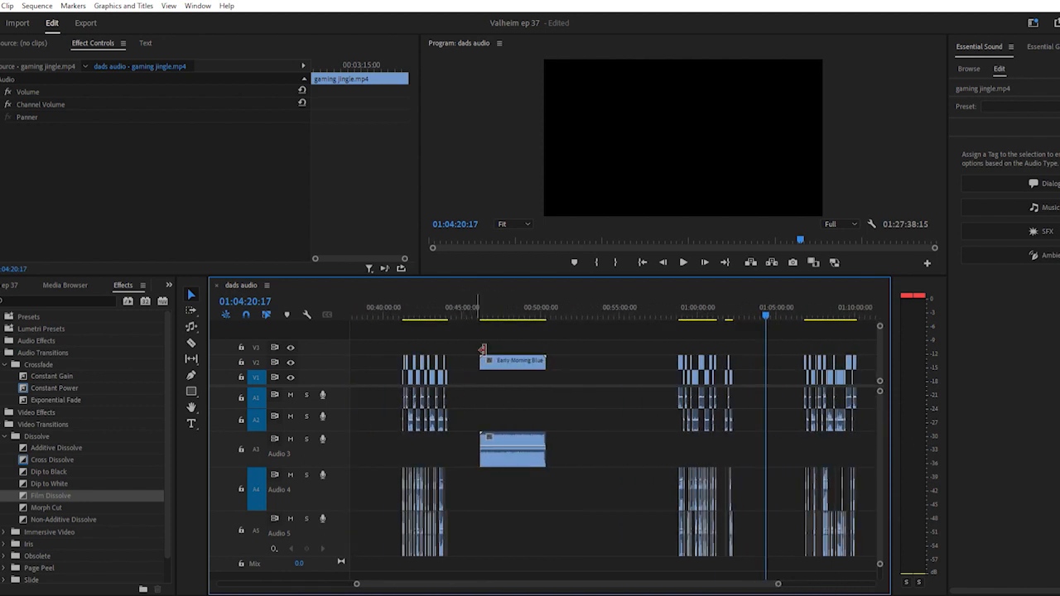
pyautogui.click(498, 308)
pyautogui.press('space')
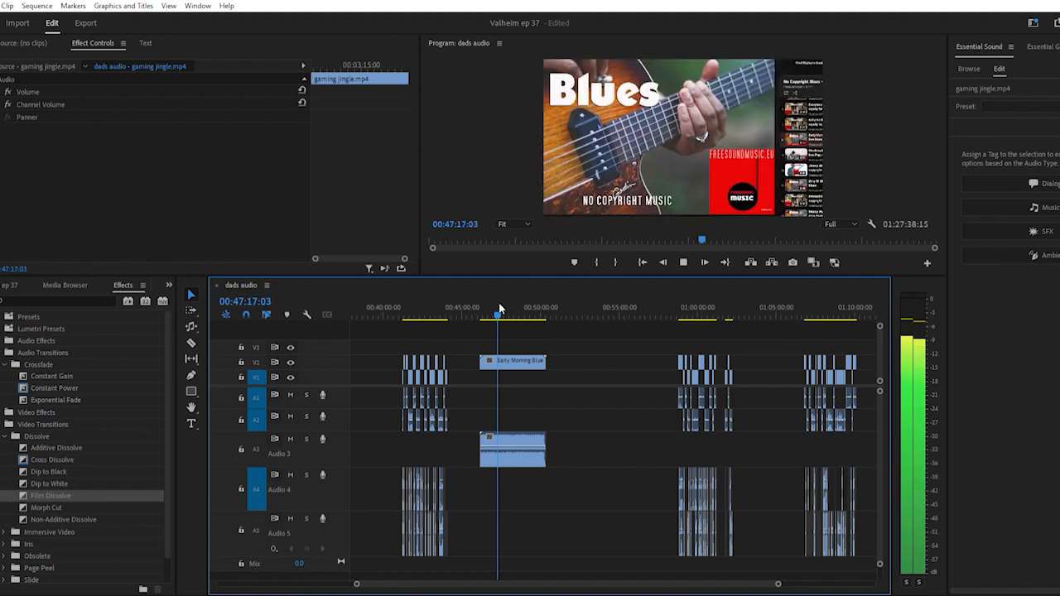
pyautogui.press('space')
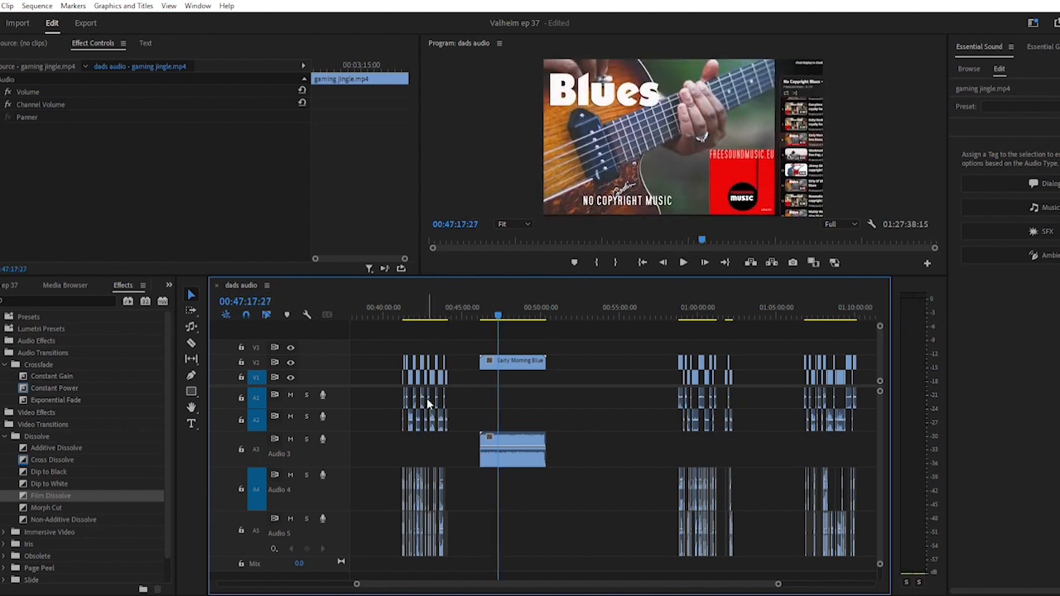
# Play the short clip group from 01:01:43:21 through its end at about 01:02:18:12
pyautogui.scroll(-1, 424, 397)
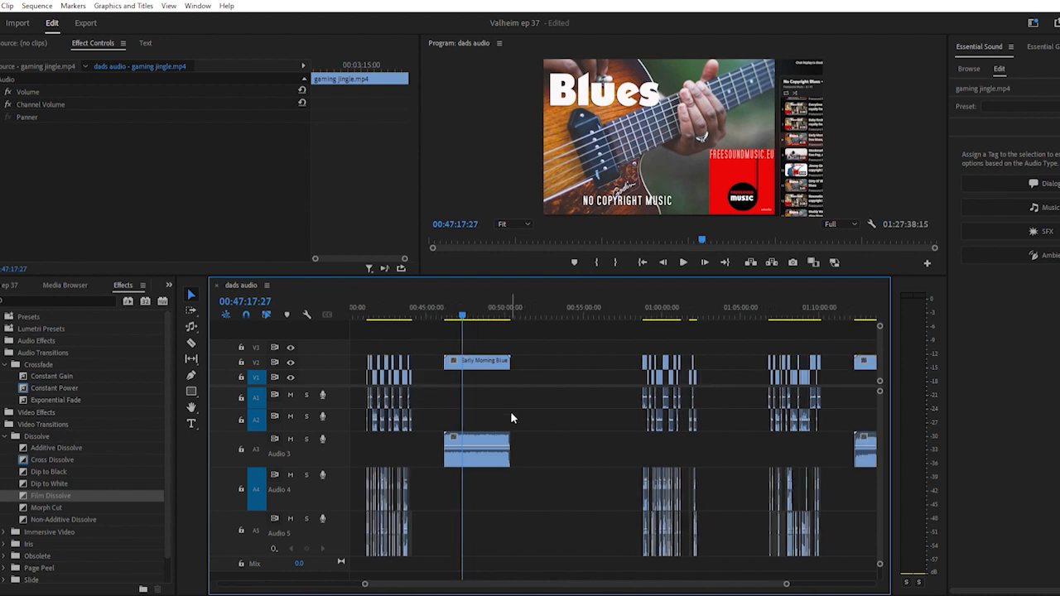
pyautogui.scroll(-2, 530, 411)
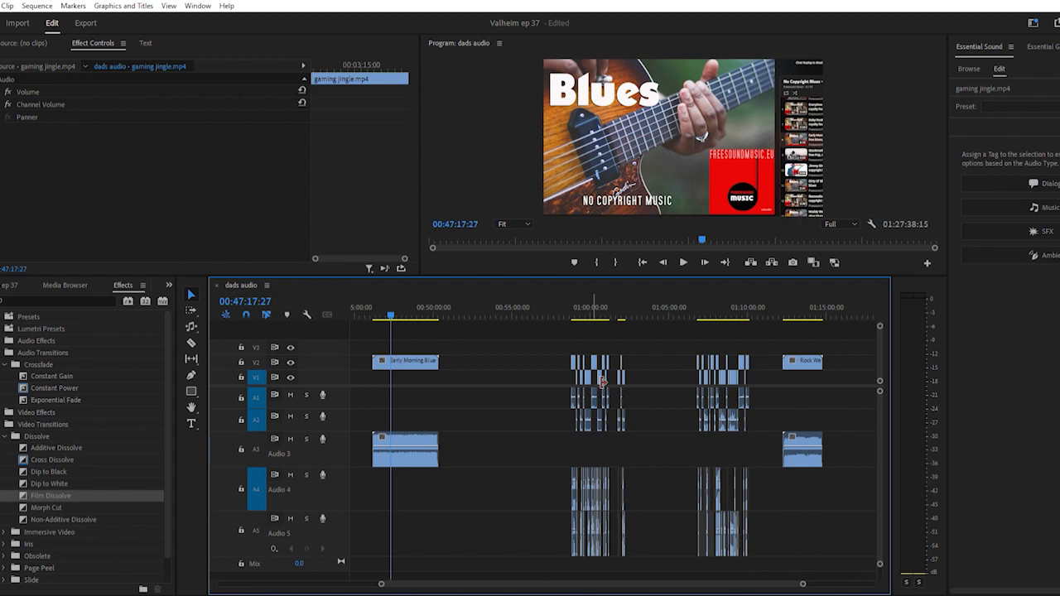
pyautogui.click(622, 309)
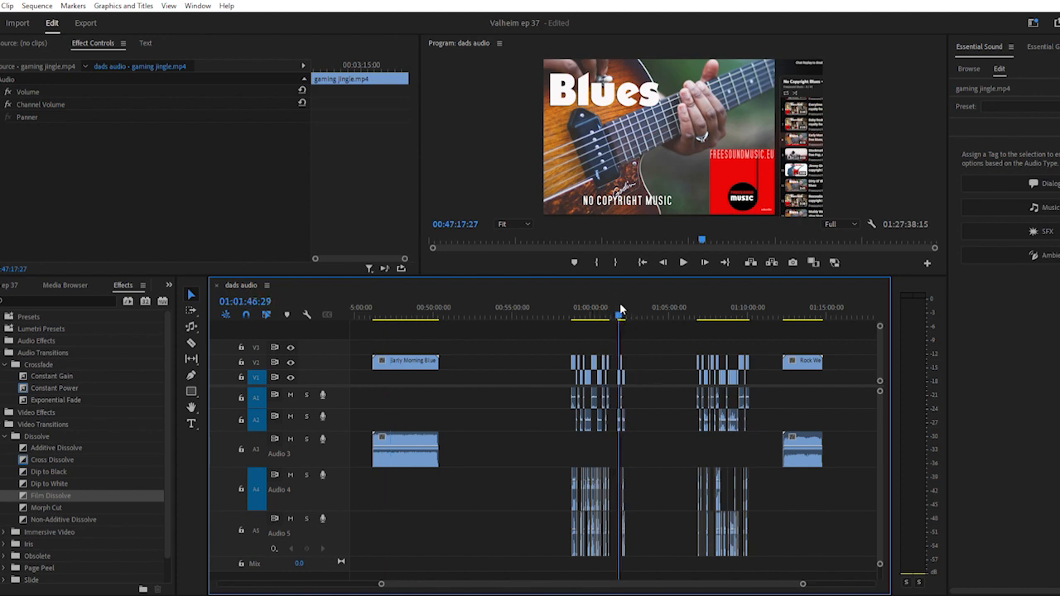
pyautogui.press('=')
pyautogui.press('=')
pyautogui.press('=')
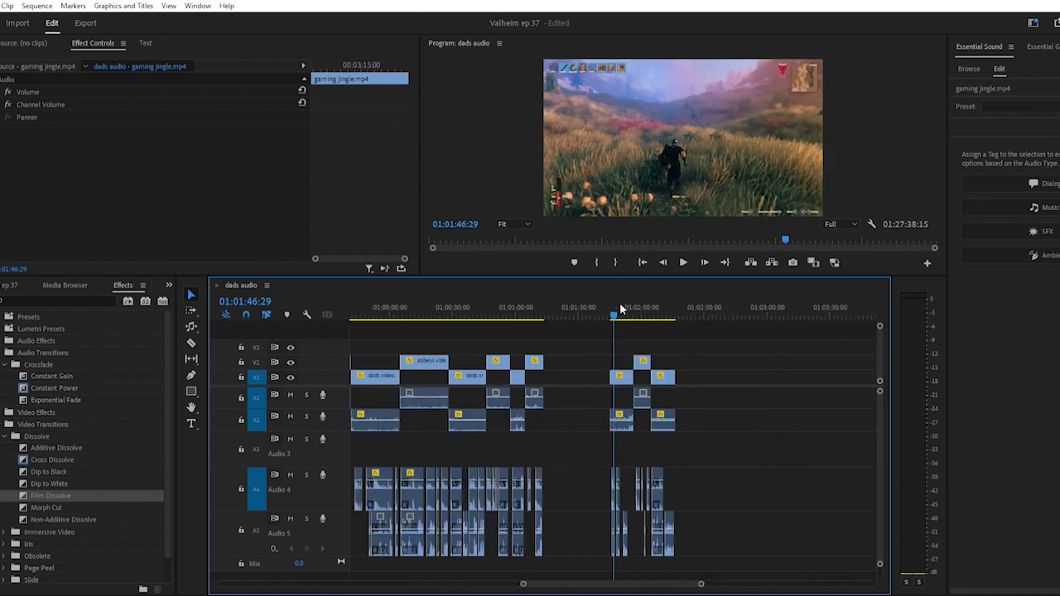
pyautogui.click(607, 309)
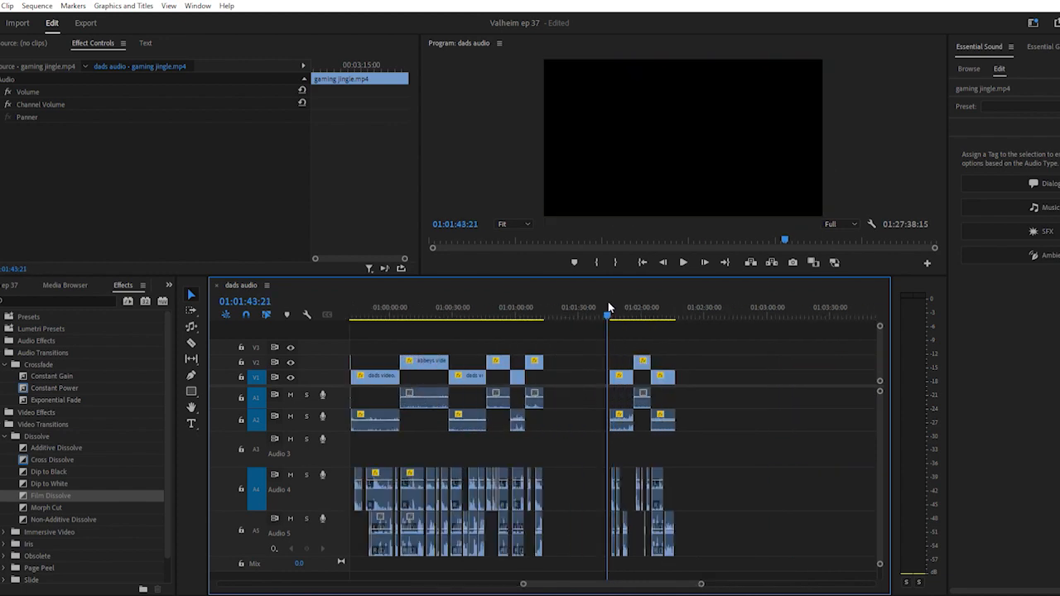
pyautogui.press('space')
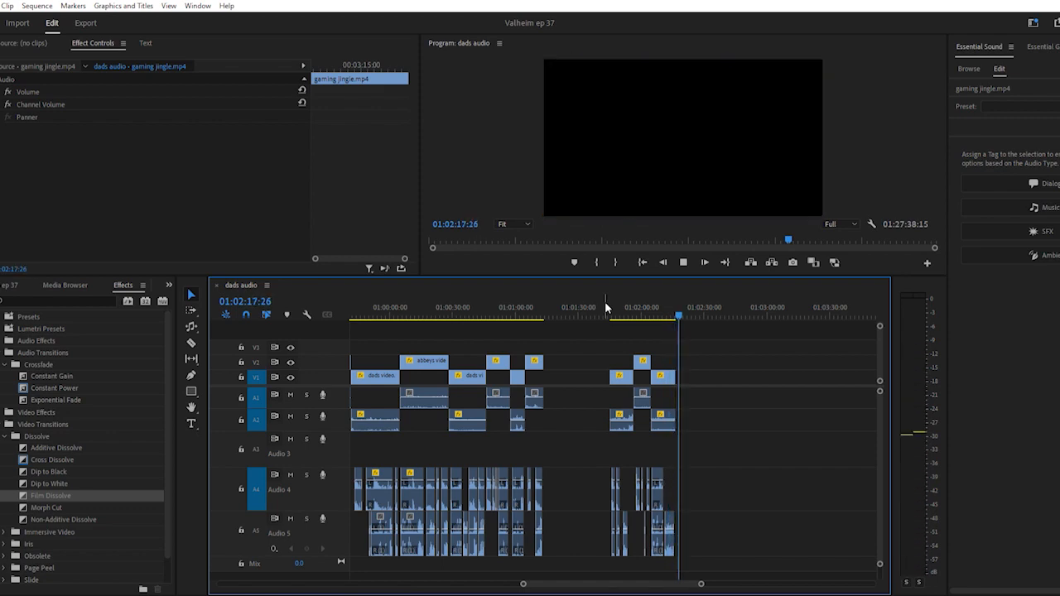
pyautogui.press('space')
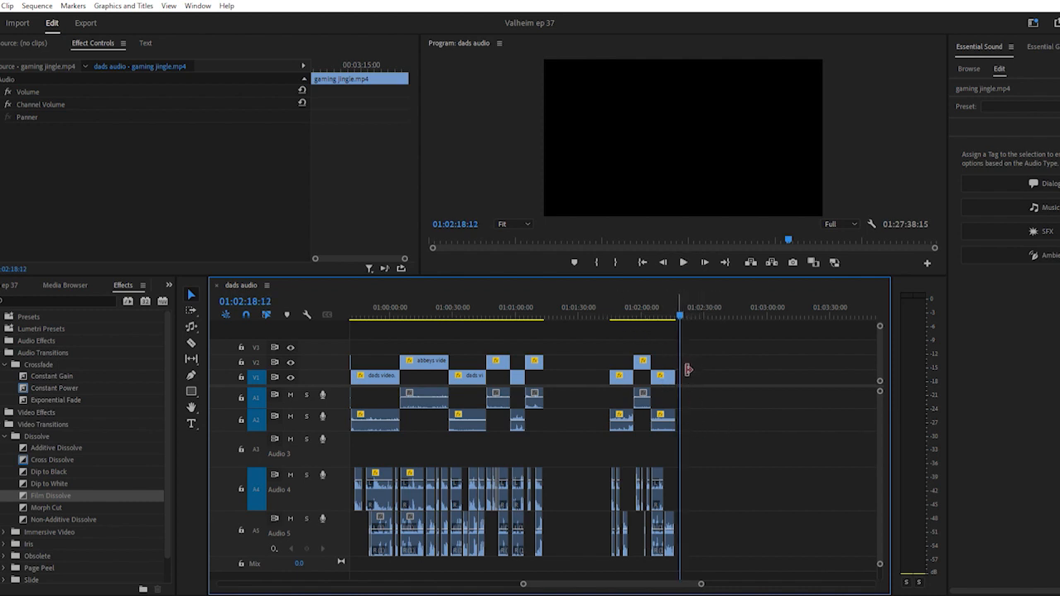
# Unlink the Rock Western Country music clip's video from its audio and delete the video part
pyautogui.scroll(-8, 687, 368)
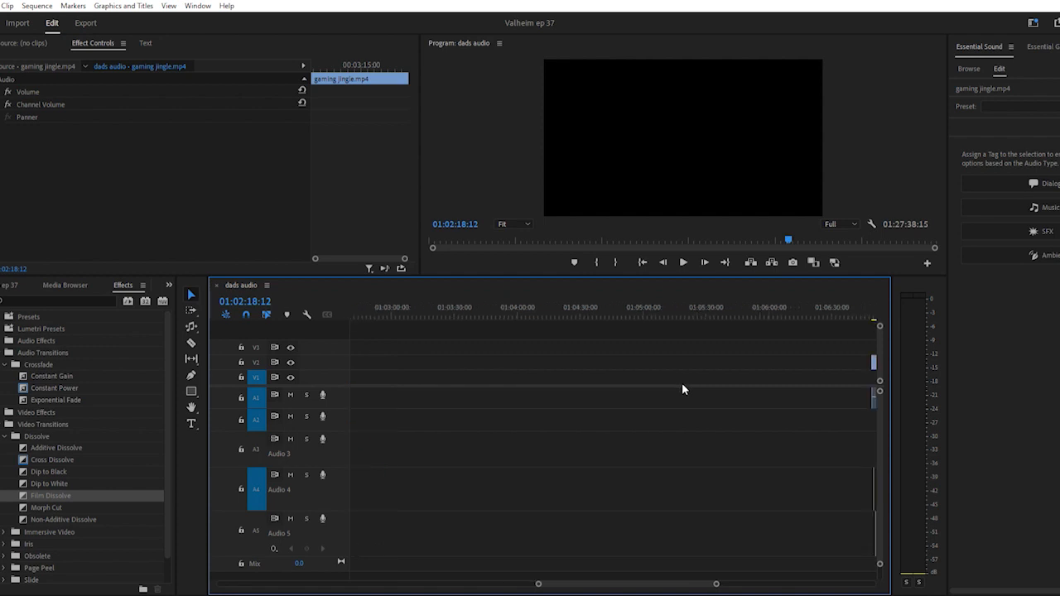
pyautogui.scroll(-8, 682, 389)
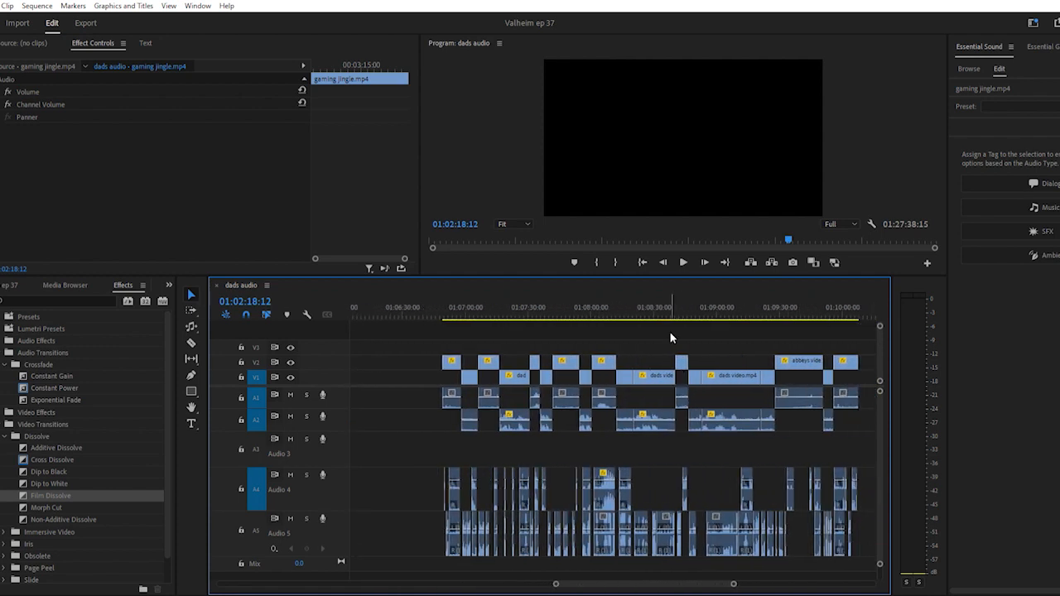
pyautogui.click(653, 308)
pyautogui.press('-')
pyautogui.press('-')
pyautogui.press('-')
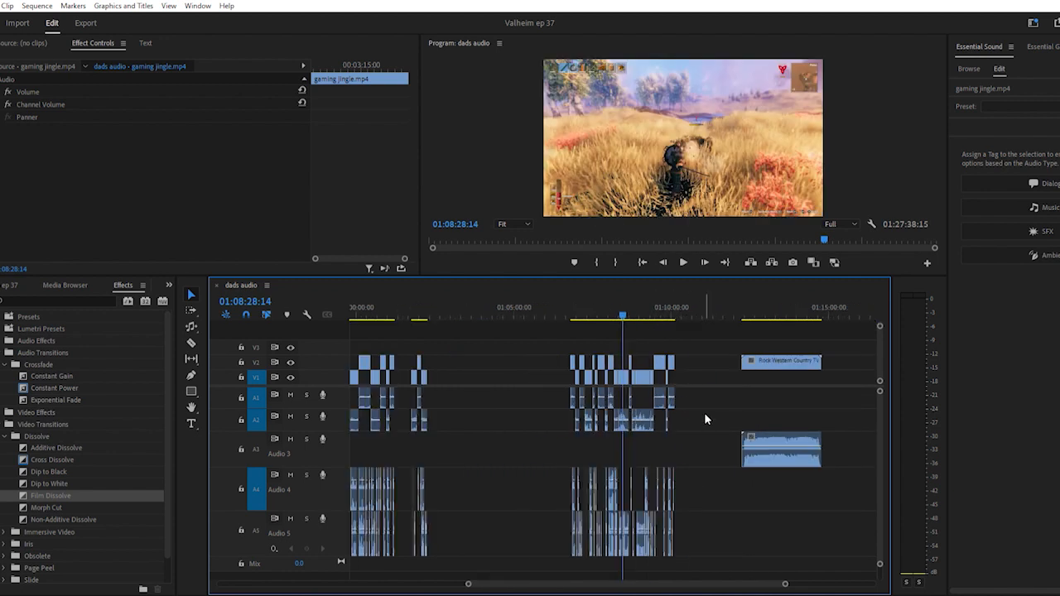
pyautogui.scroll(-2, 705, 420)
pyautogui.click(705, 360)
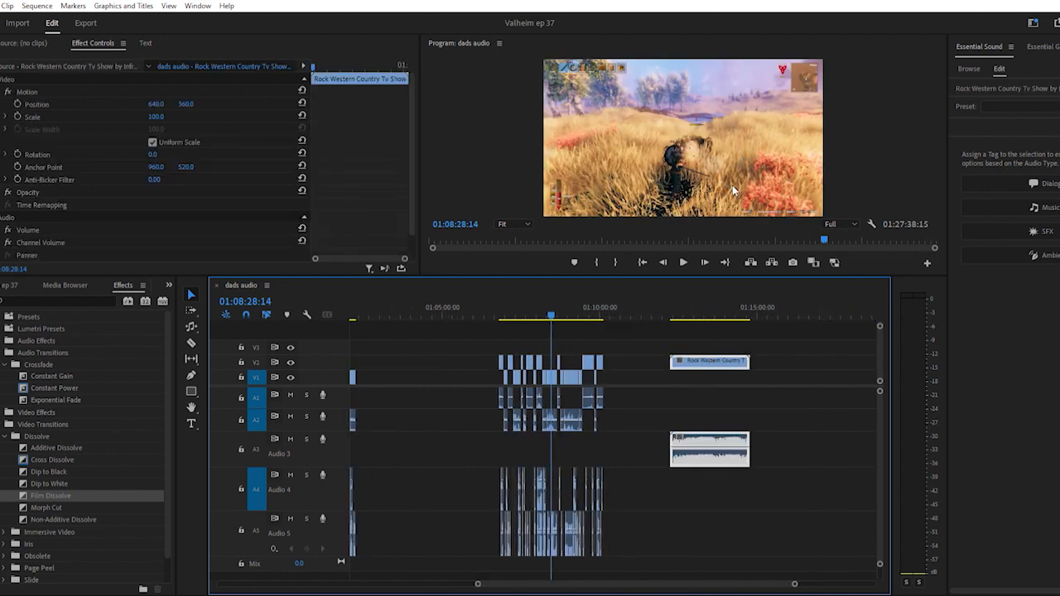
pyautogui.hotkey('ctrl', 'l')
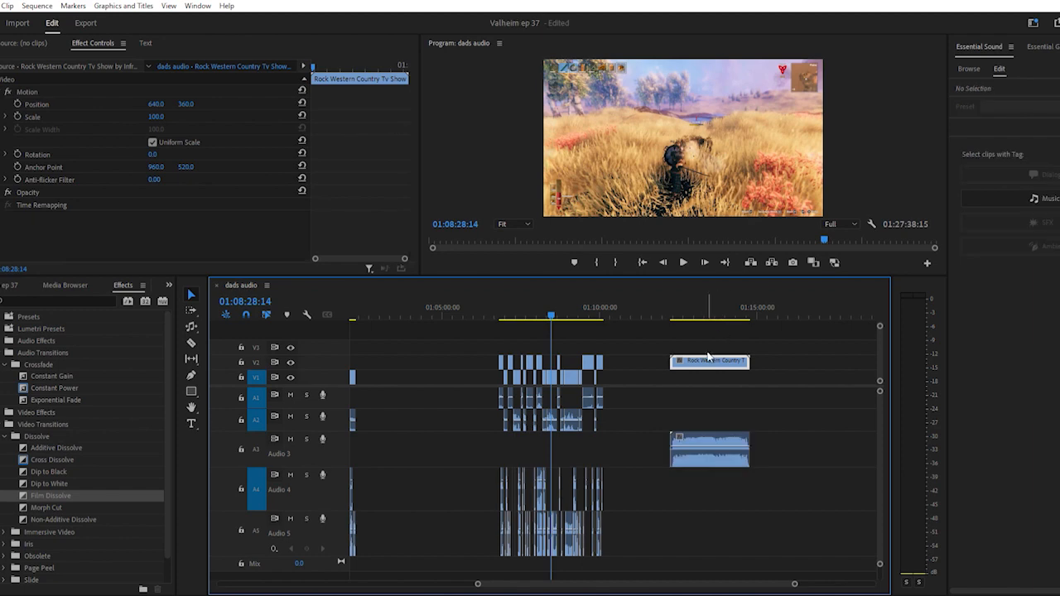
pyautogui.press('Delete')
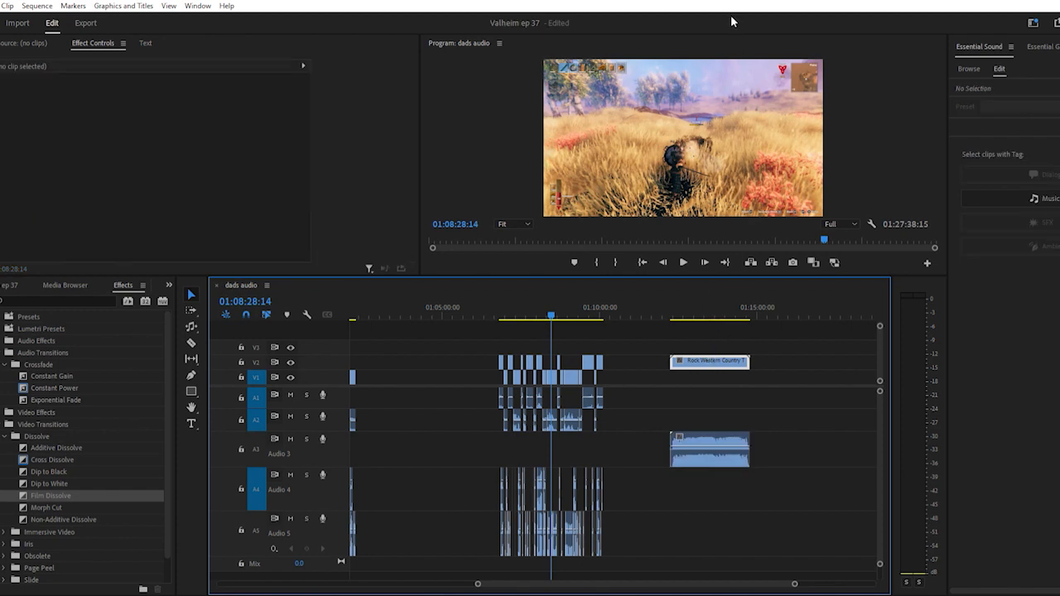
# Move the Rock Western Country audio on Audio 3 ahead of the 01:07:00:00 clip group, starting at about 01:06:20
pyautogui.moveTo(707, 446); pyautogui.dragTo(525, 451)
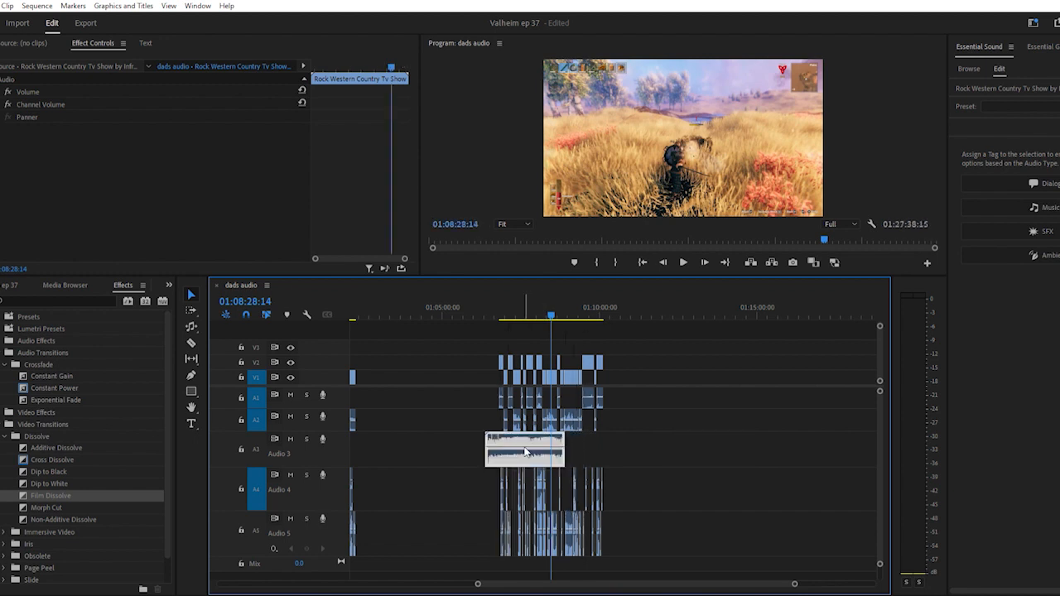
pyautogui.click(478, 304)
pyautogui.press('=')
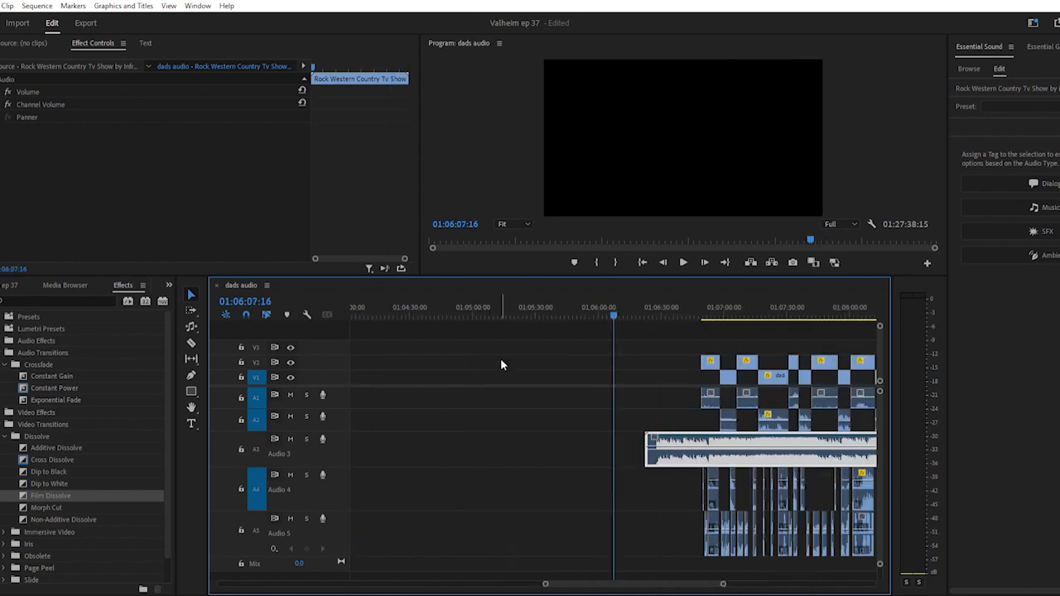
pyautogui.press('=')
pyautogui.scroll(-3, 644, 504)
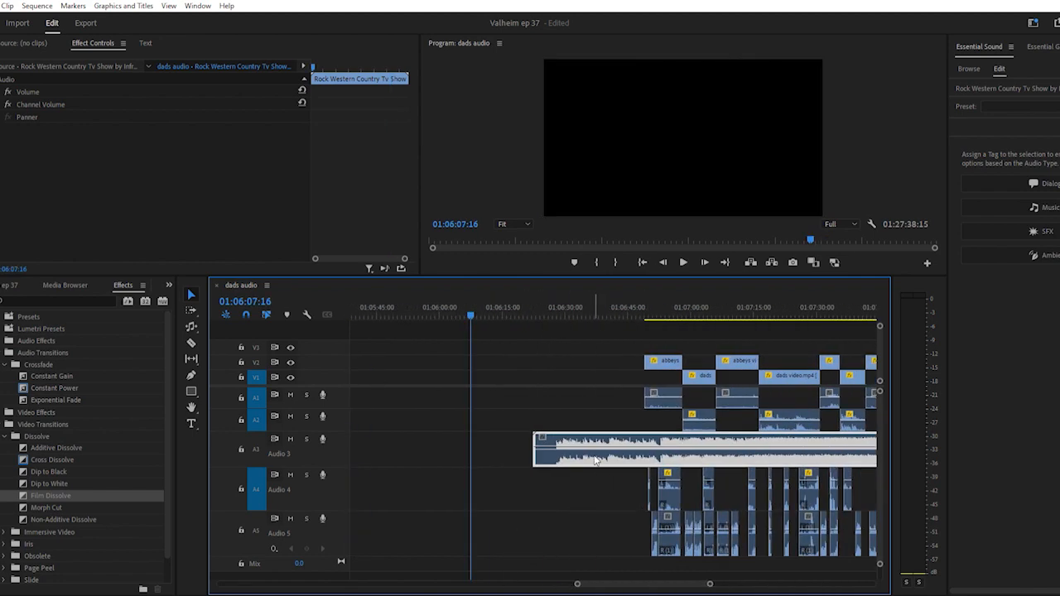
pyautogui.moveTo(593, 450); pyautogui.dragTo(583, 448)
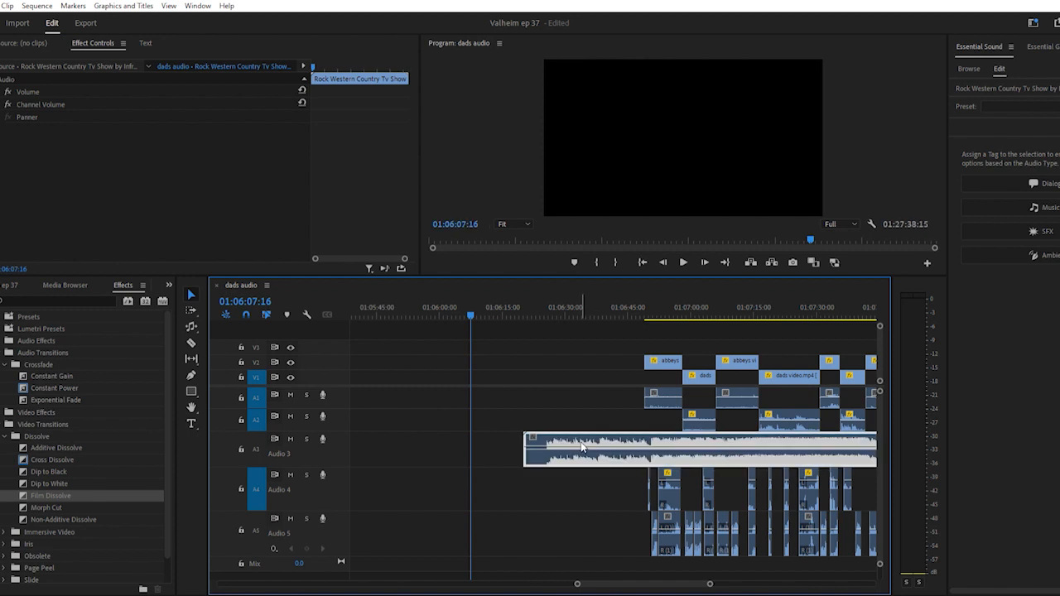
# Play the music's intro up to 01:06:33:23 and shift the Rock Western Country audio to start at about 01:06:38
pyautogui.click(547, 307)
pyautogui.press('space')
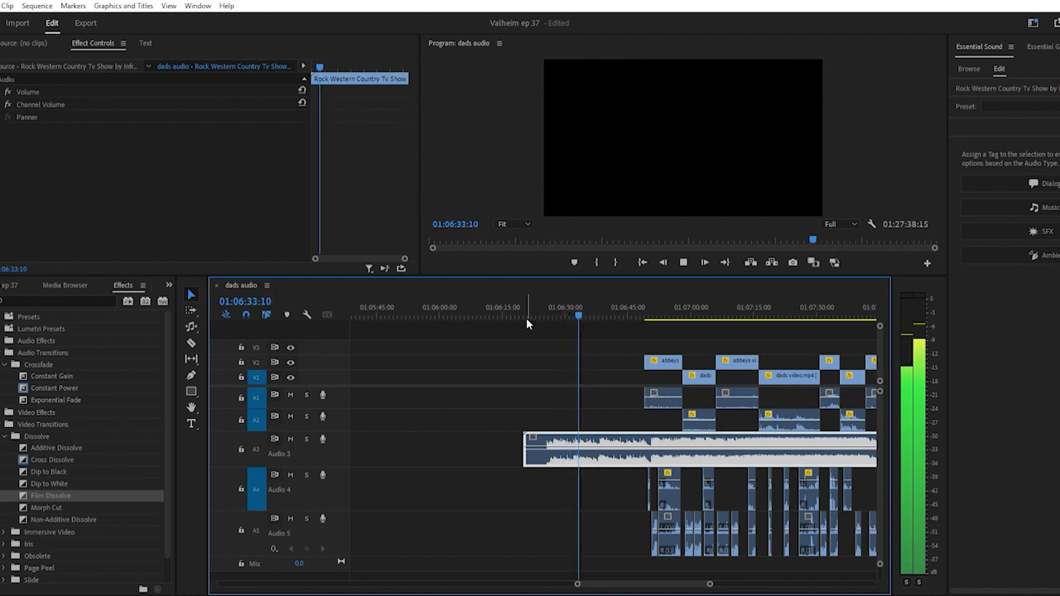
pyautogui.press('space')
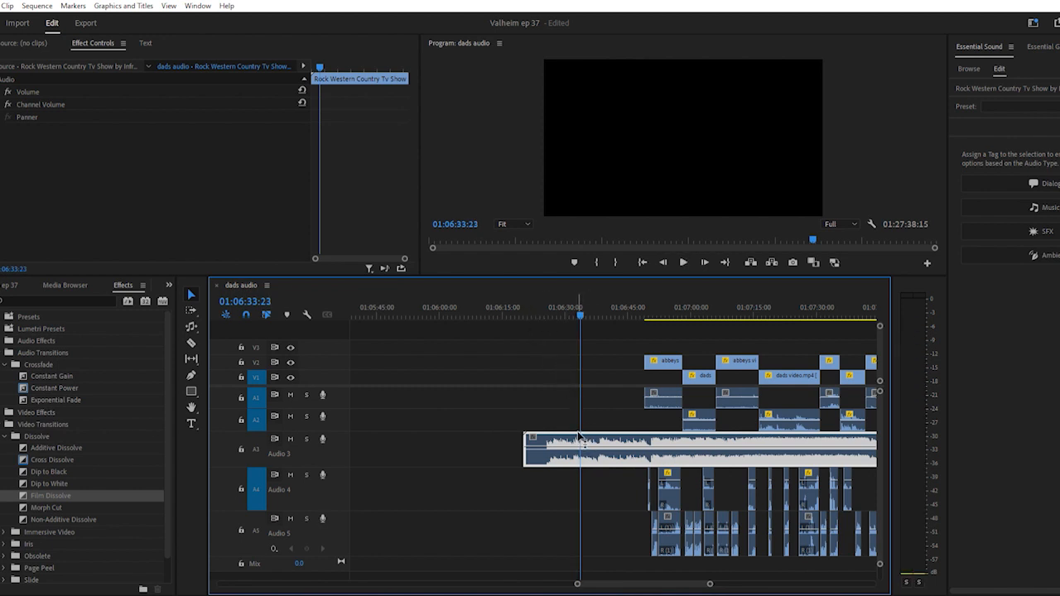
pyautogui.moveTo(578, 436); pyautogui.dragTo(648, 439)
pyautogui.scroll(-10, 646, 438)
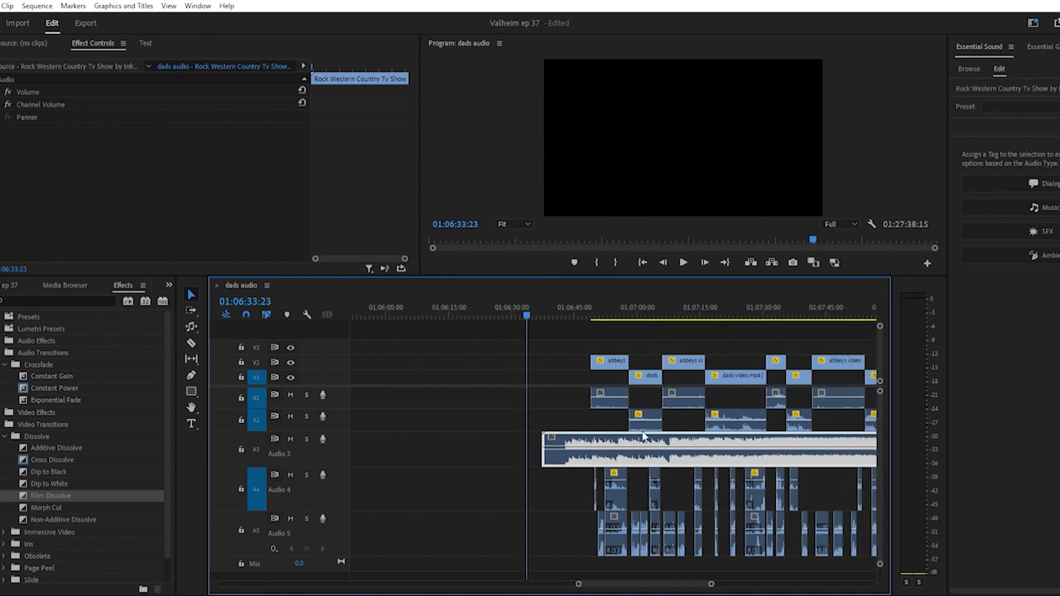
pyautogui.scroll(-2, 639, 435)
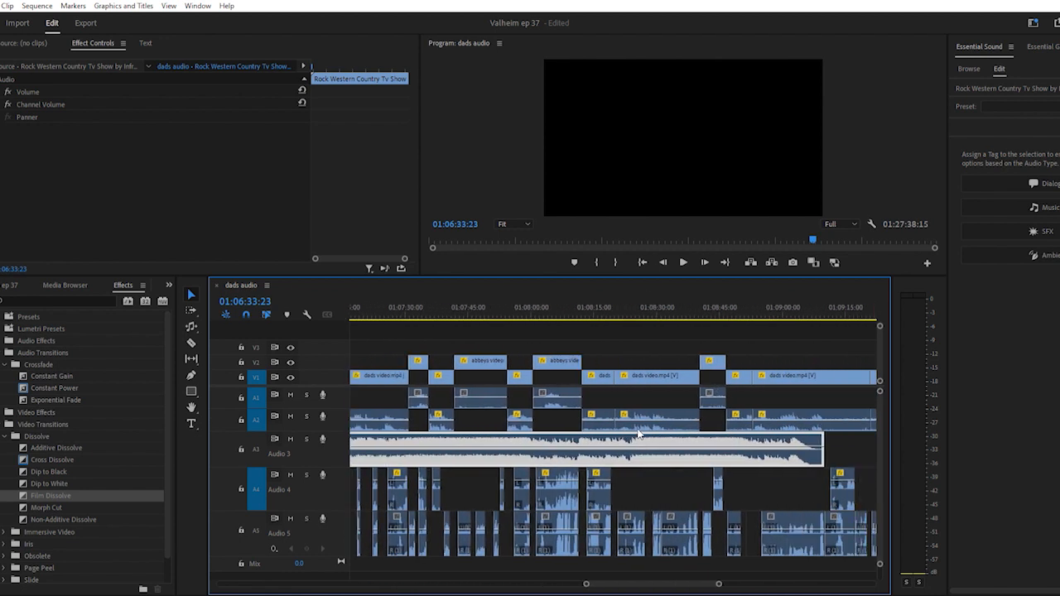
pyautogui.scroll(-4, 638, 435)
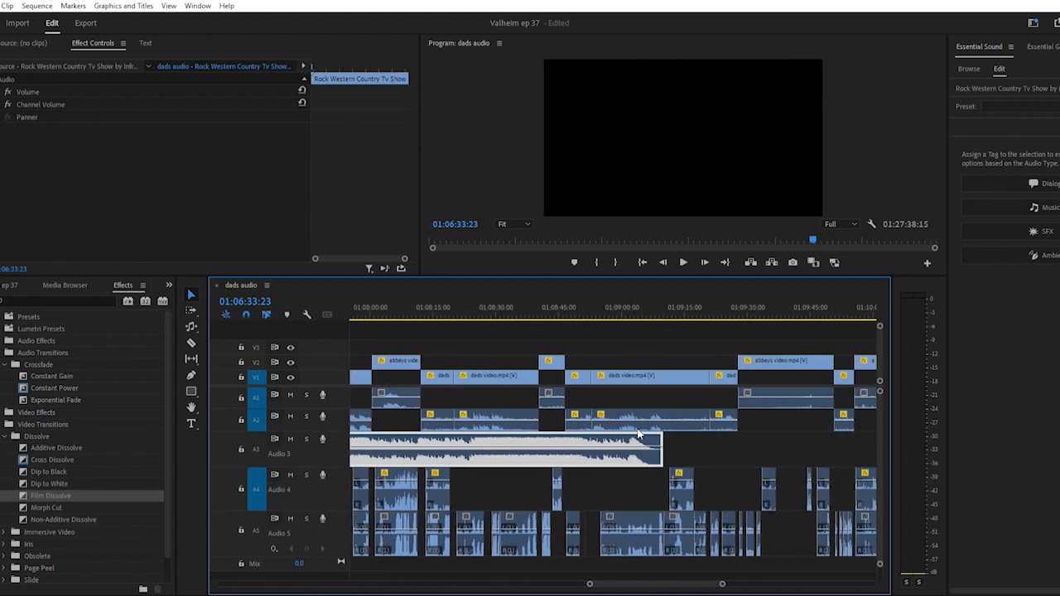
pyautogui.scroll(12, 639, 435)
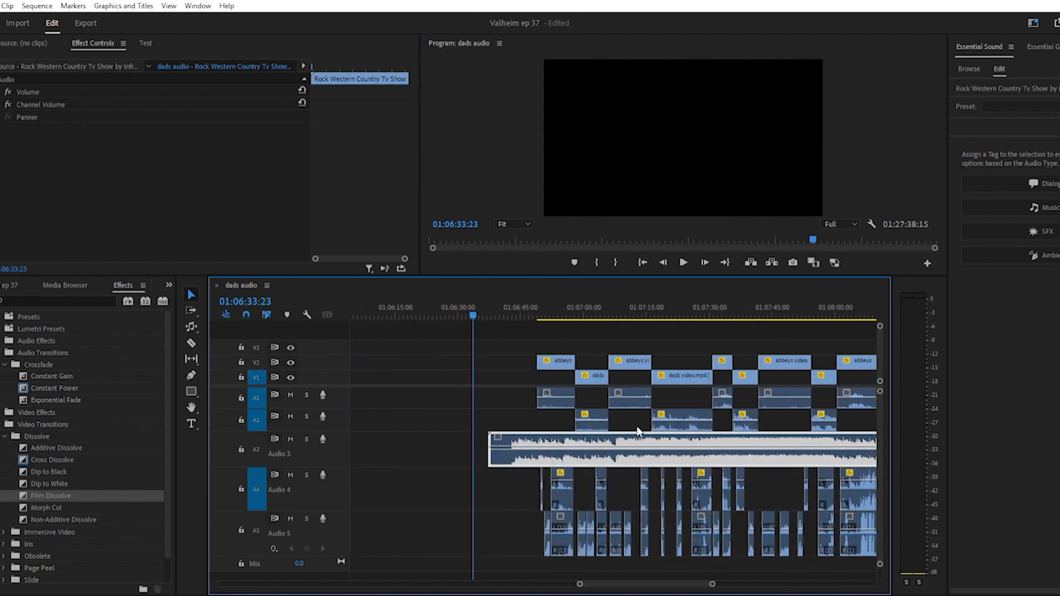
pyautogui.scroll(4, 639, 431)
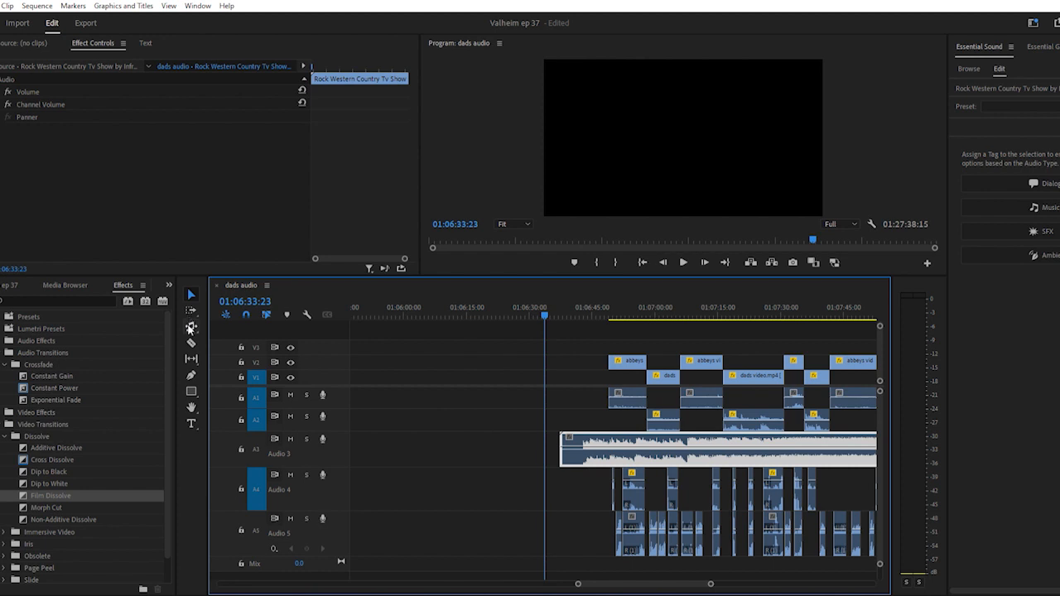
# Play the Rock Western Country lead-in into the first abbeys video.mp4 clip, up to 01:06:52:06
pyautogui.click(570, 308)
pyautogui.scroll(-5, 559, 356)
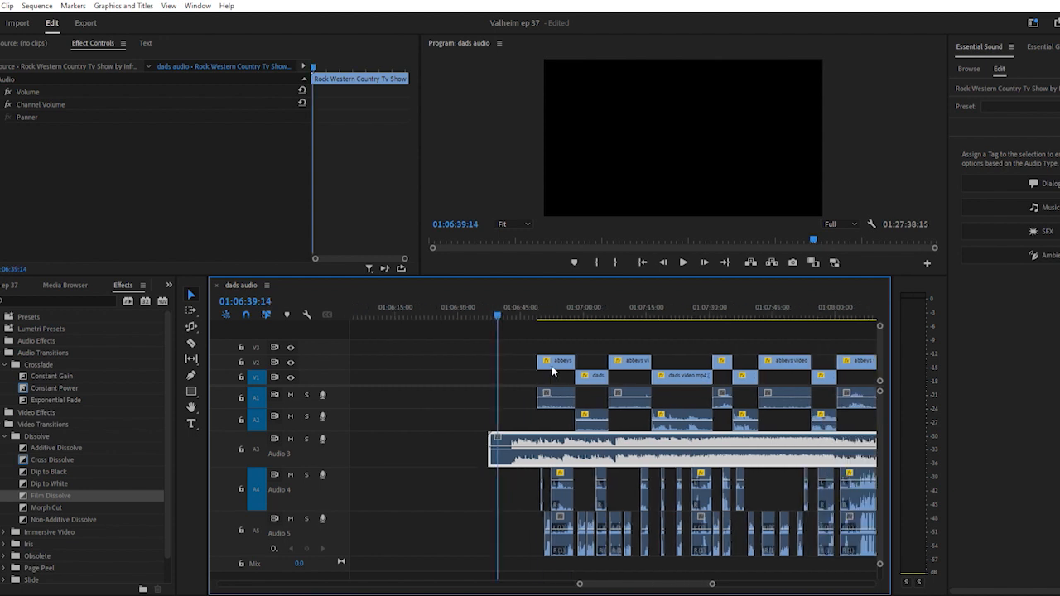
pyautogui.click(431, 306)
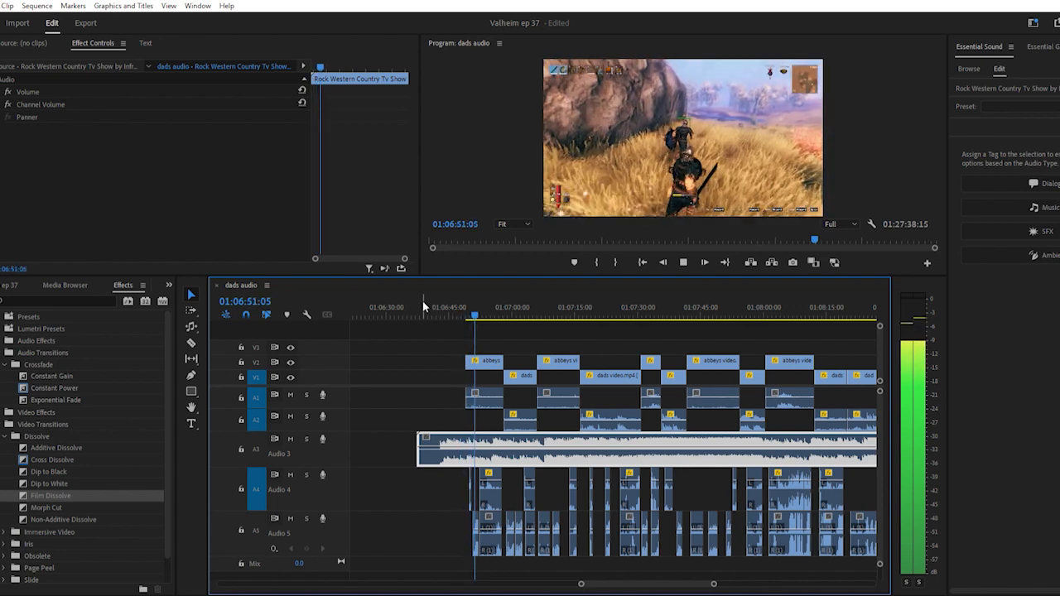
pyautogui.press('space')
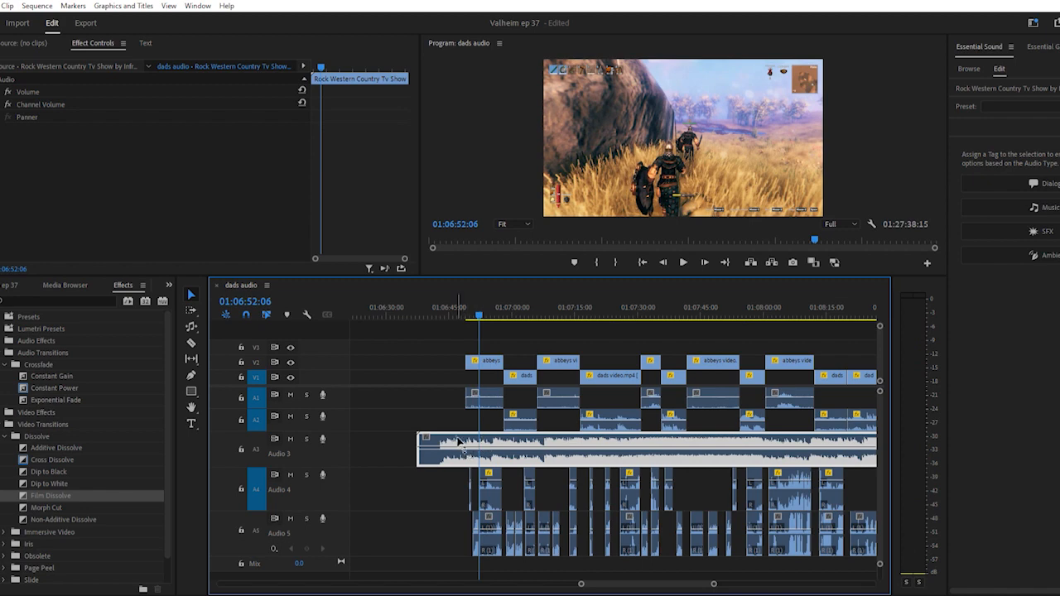
# Play the opening of the first abbeys video.mp4 clip and shift the Rock Western Country audio about one second earlier
pyautogui.moveTo(454, 445); pyautogui.dragTo(442, 453)
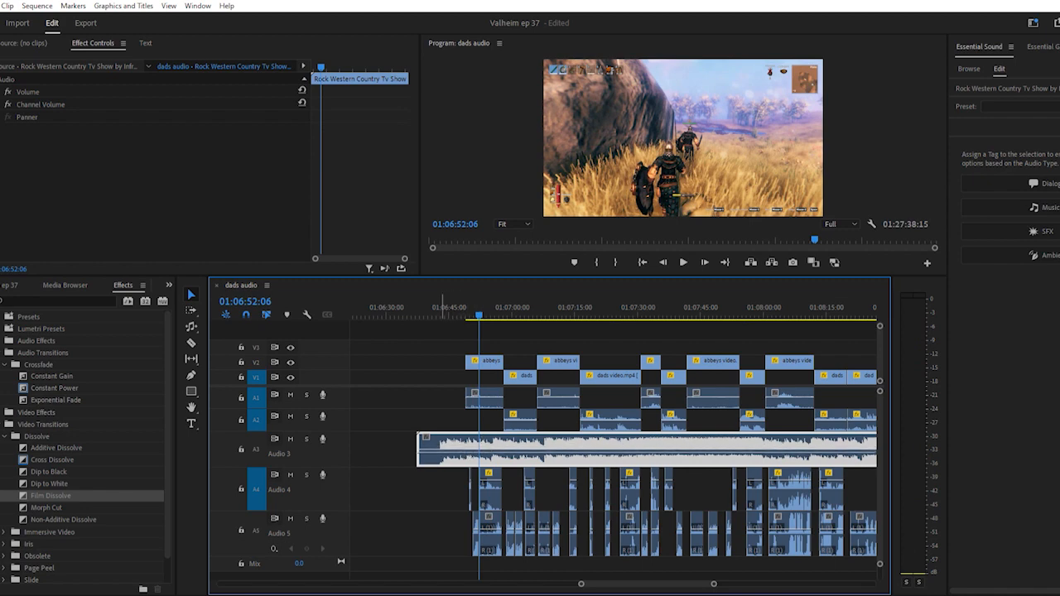
pyautogui.click(467, 305)
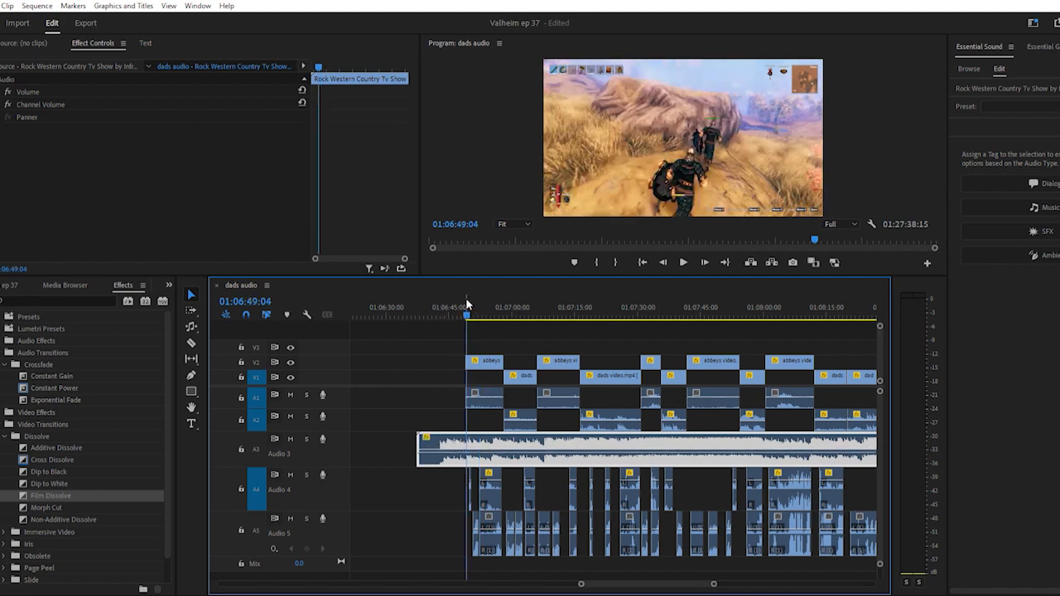
pyautogui.press('=')
pyautogui.press('=')
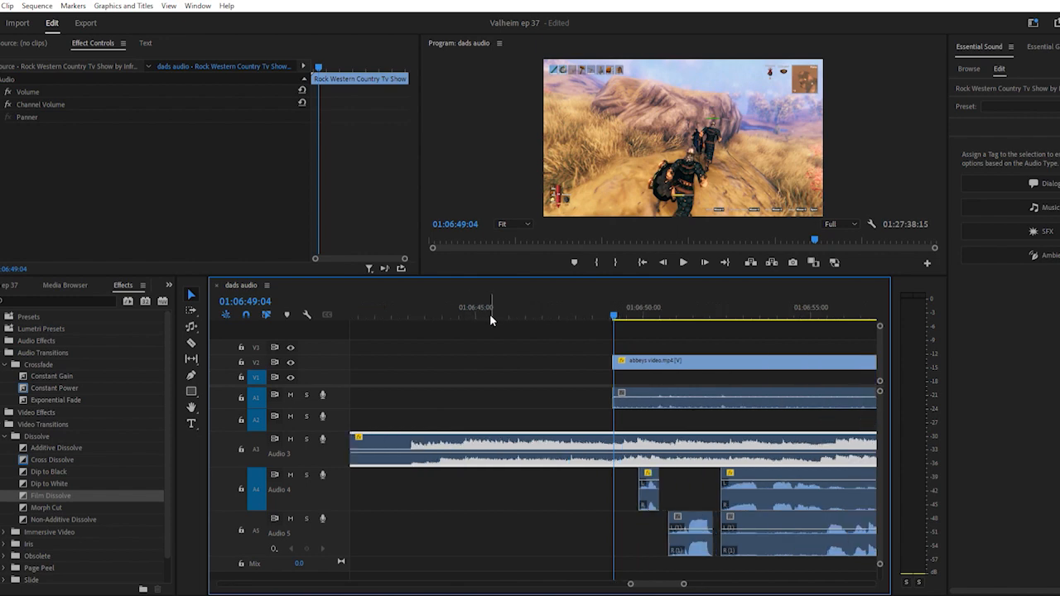
pyautogui.click(571, 296)
pyautogui.press('space')
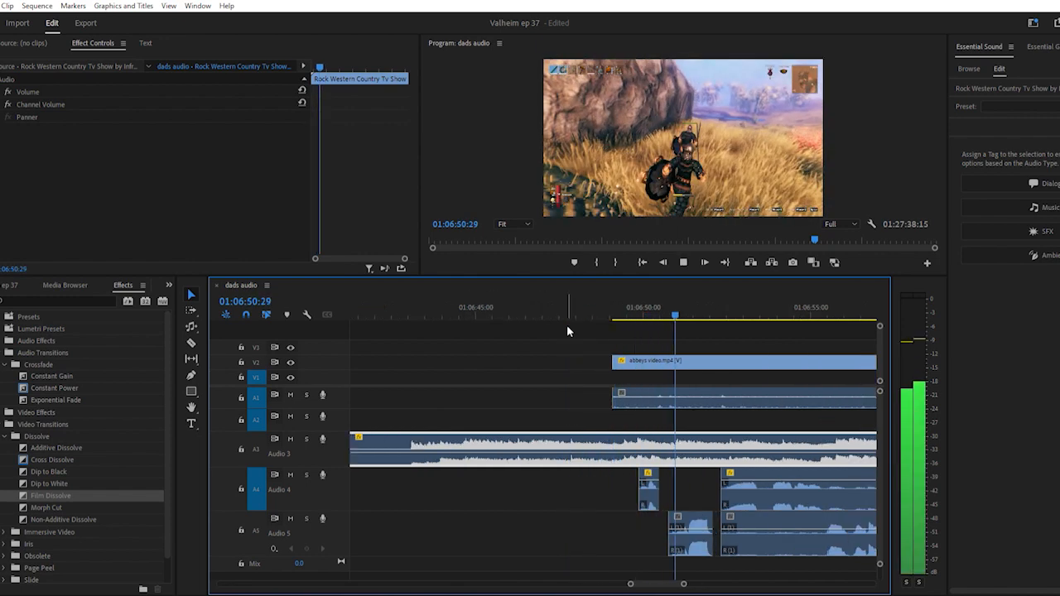
pyautogui.press('space')
pyautogui.moveTo(601, 433); pyautogui.dragTo(570, 436)
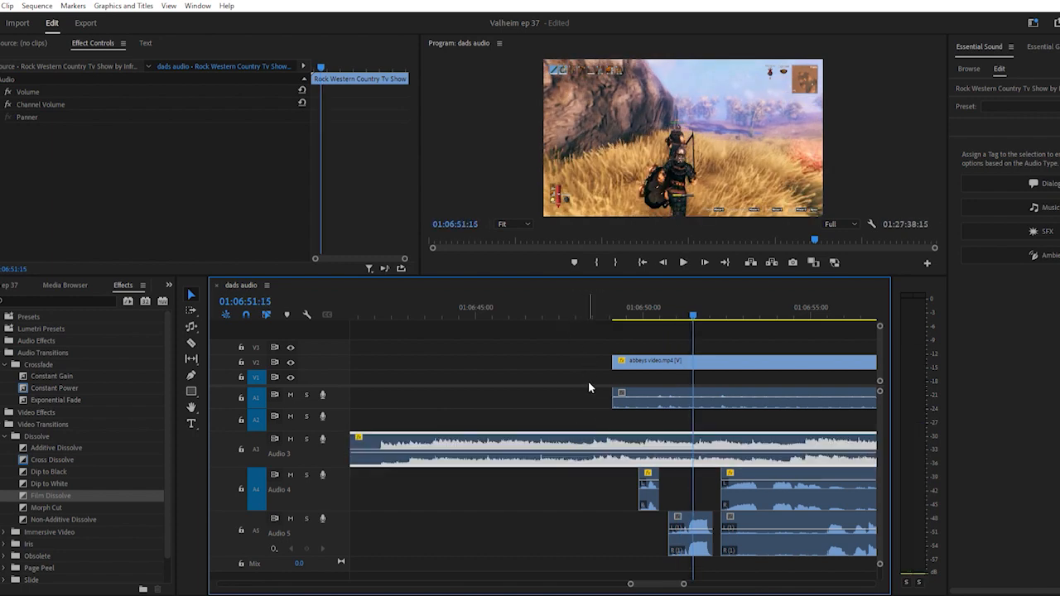
# Play the Rock Western Country music section from 01:06:41:25 to 01:09:14:14 and examine its placement under the clip group
pyautogui.scroll(2, 587, 382)
pyautogui.click(424, 308)
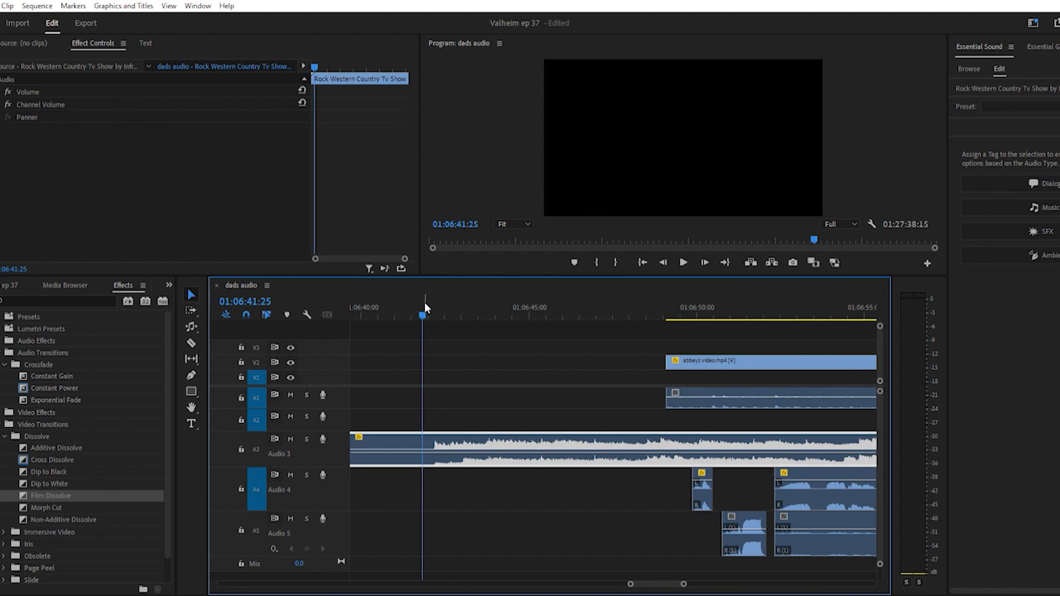
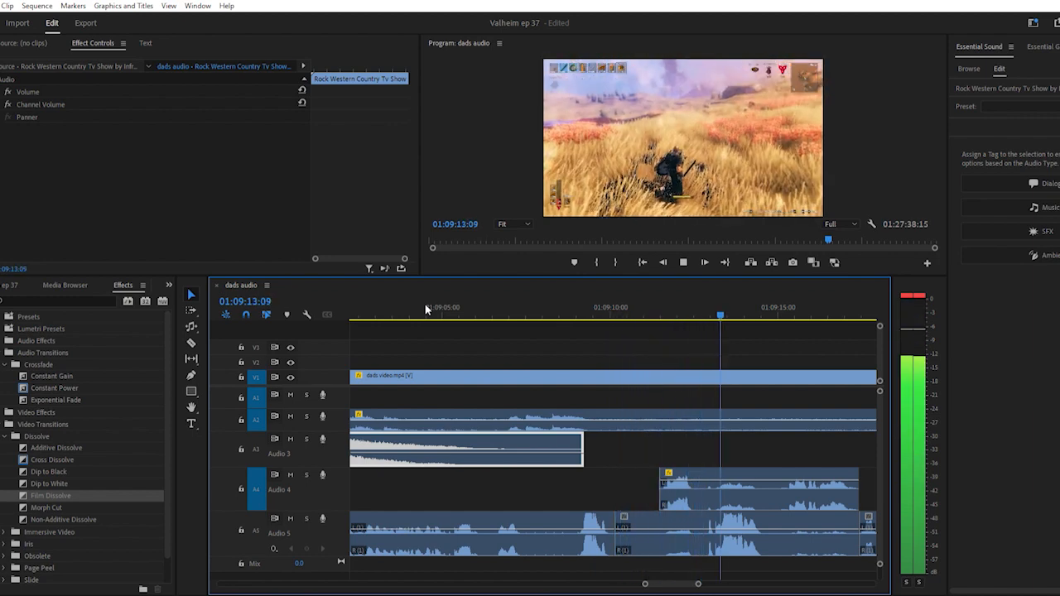
pyautogui.press('space')
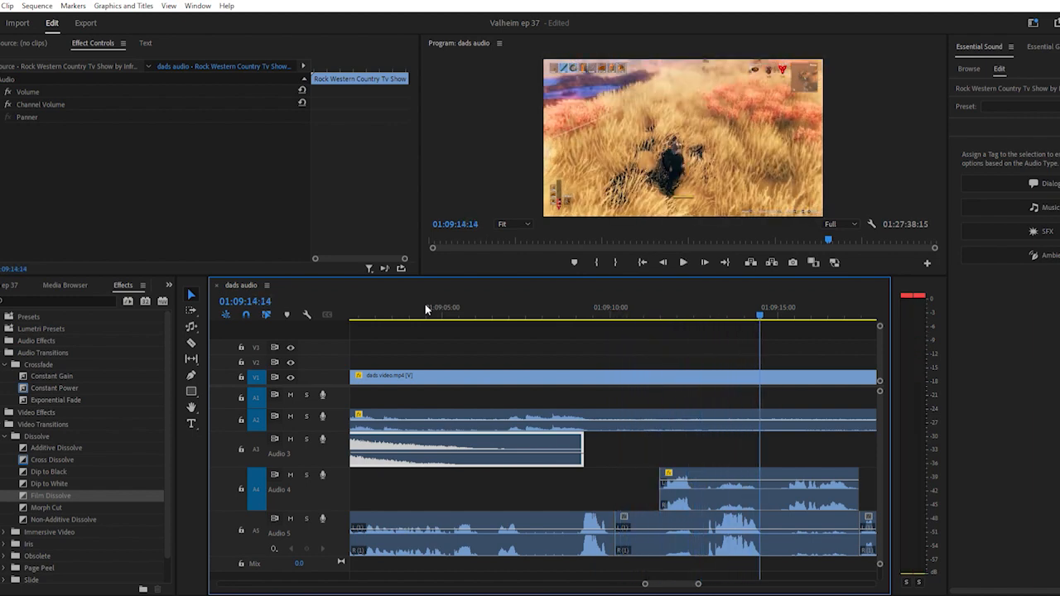
pyautogui.press('-')
pyautogui.press('-')
pyautogui.press('-')
pyautogui.press('-')
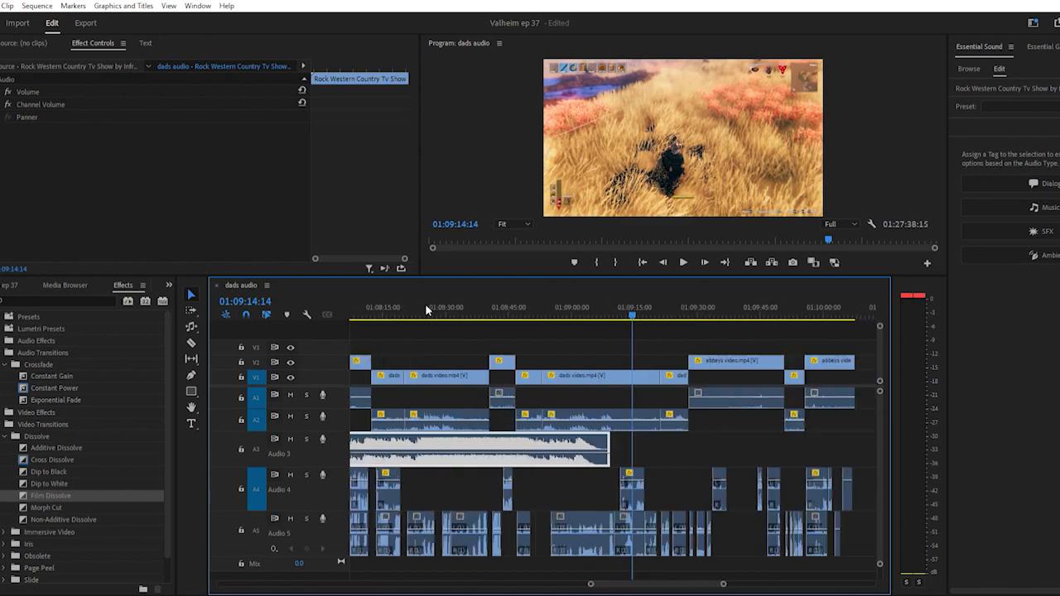
pyautogui.scroll(2, 531, 420)
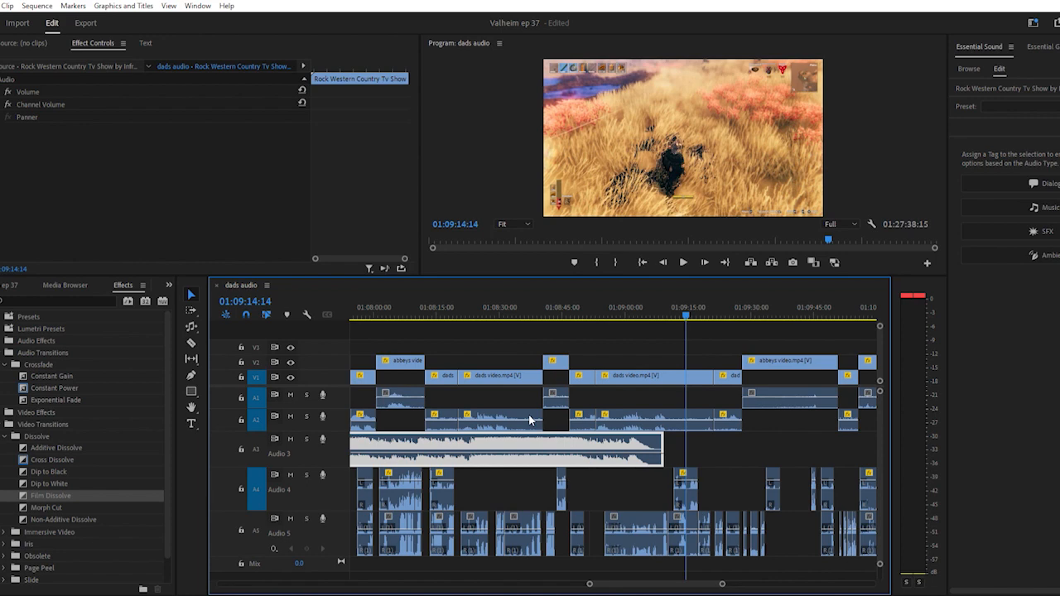
pyautogui.scroll(2, 546, 451)
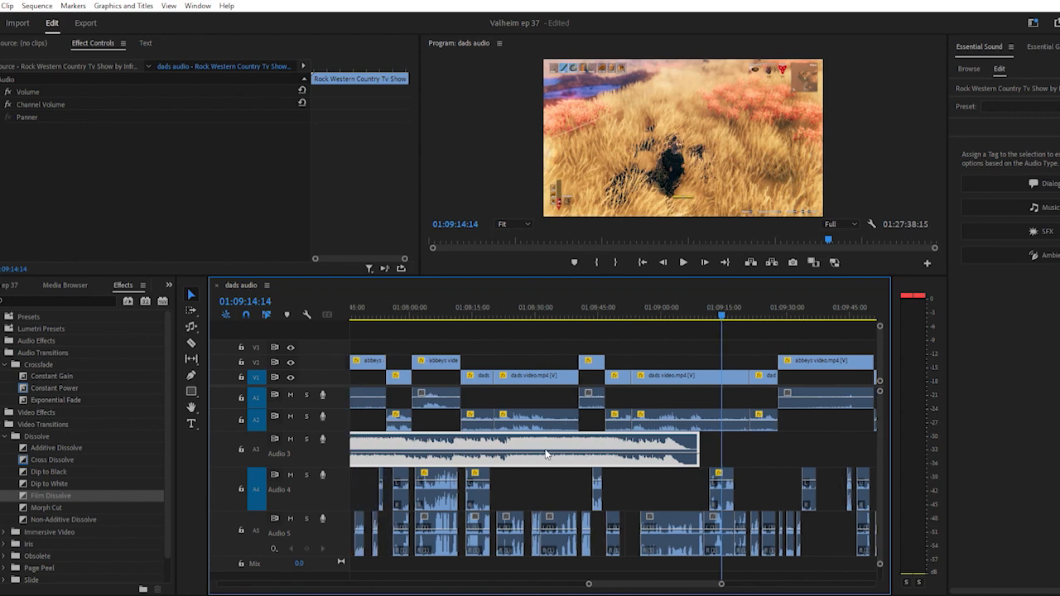
pyautogui.scroll(2, 546, 455)
pyautogui.press('-')
pyautogui.scroll(4, 557, 461)
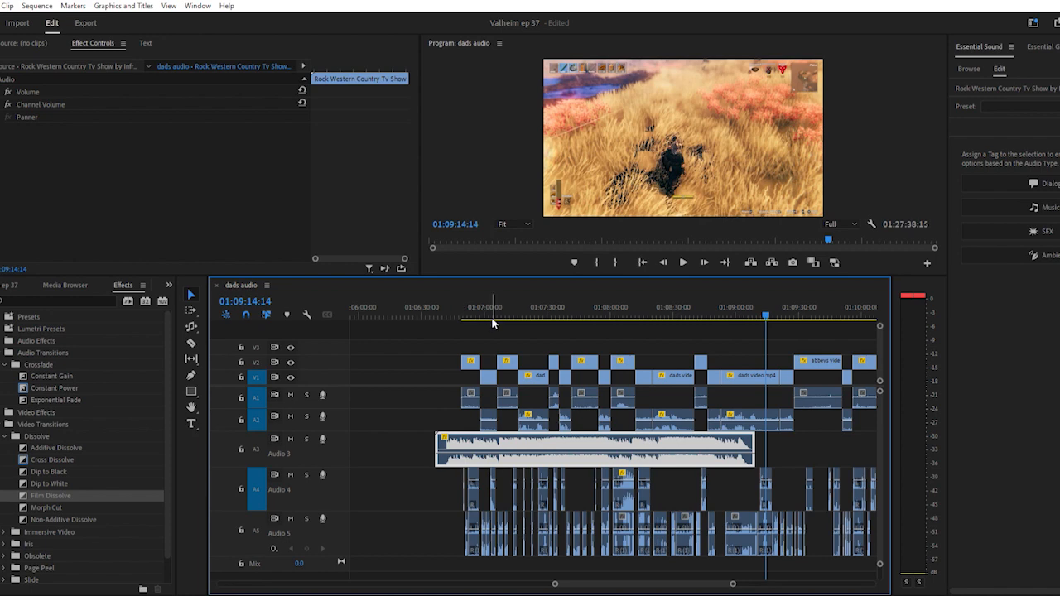
pyautogui.scroll(-3, 649, 362)
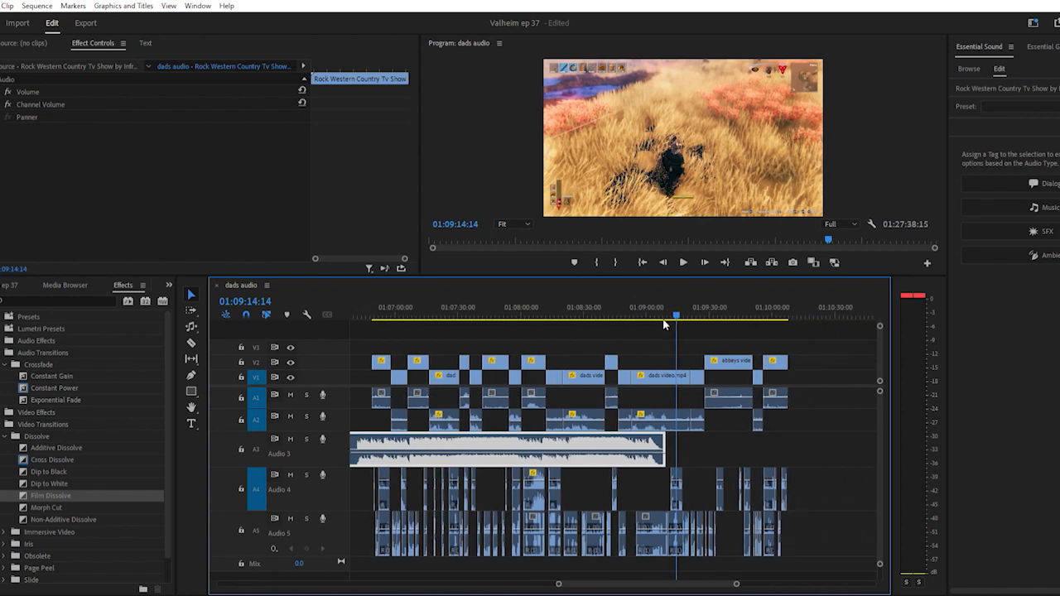
# Play the music's ending up to 01:09:09:15 and shift the Rock Western Country audio about 8 seconds later on Audio 3
pyautogui.click(655, 309)
pyautogui.press('=')
pyautogui.press('=')
pyautogui.press('=')
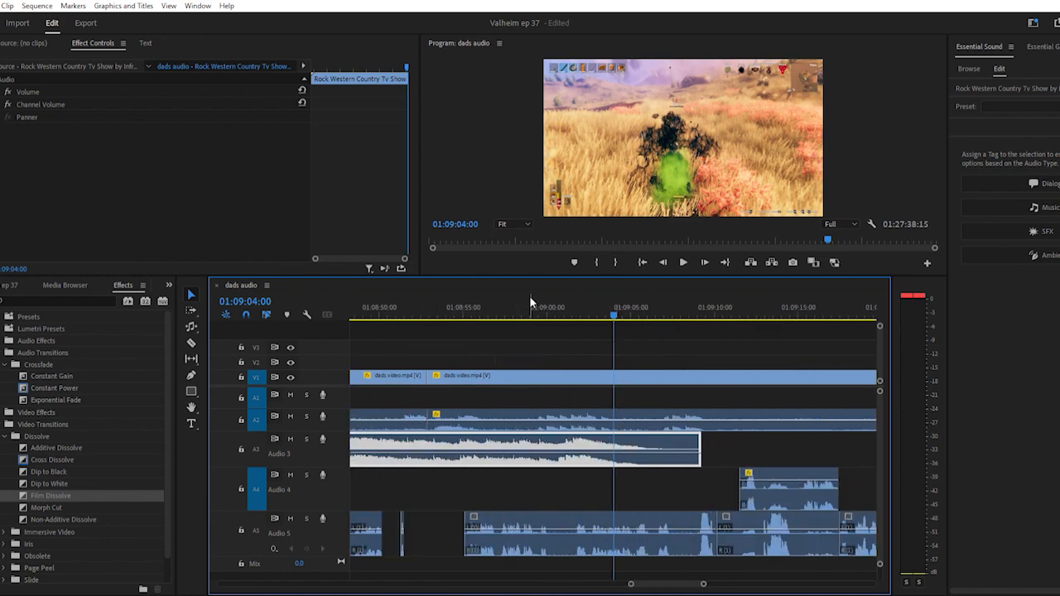
pyautogui.press('-')
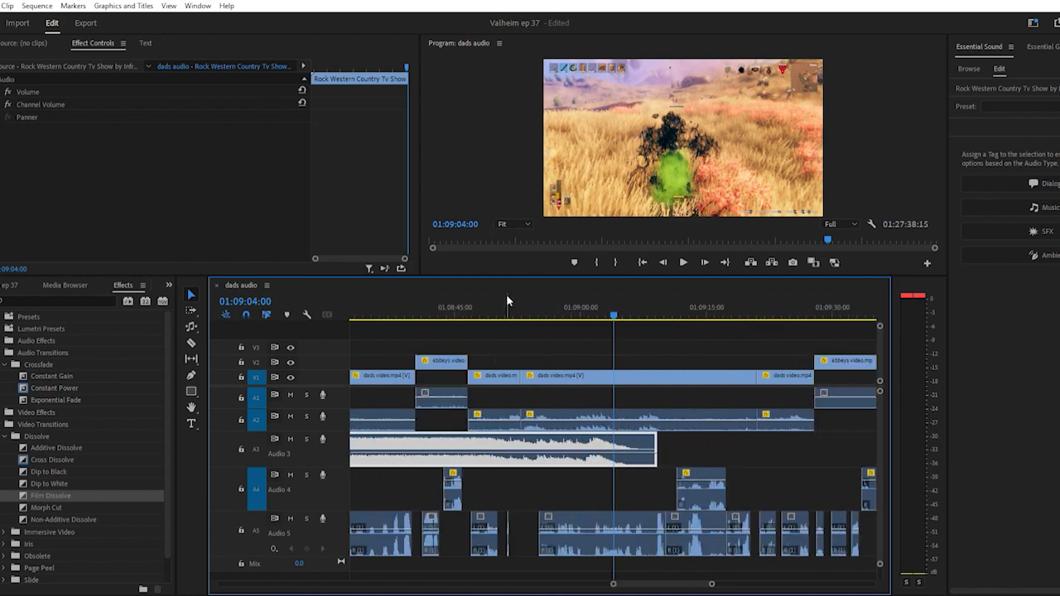
pyautogui.click(469, 305)
pyautogui.press('space')
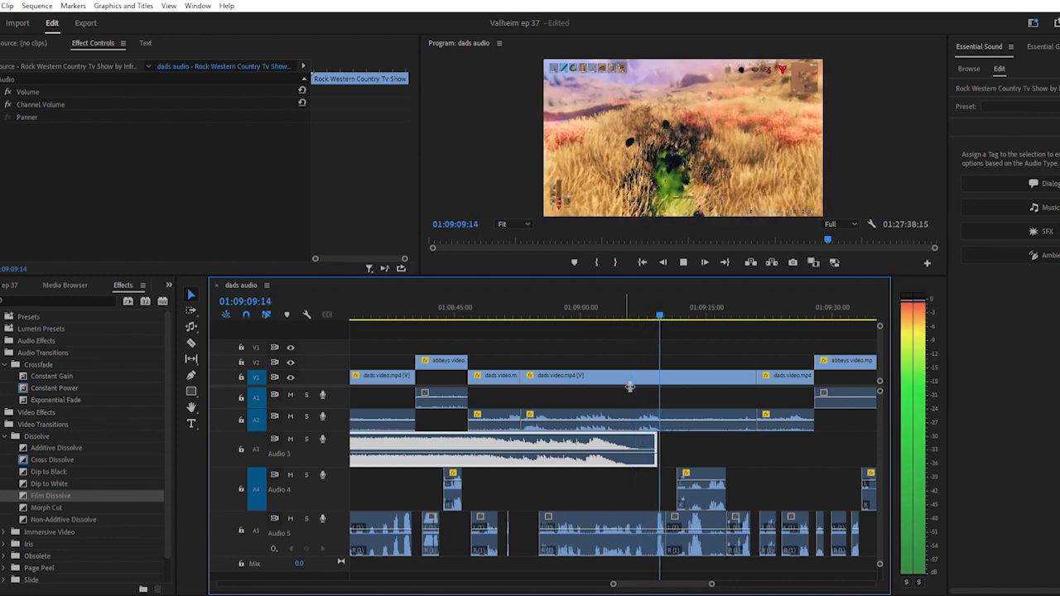
pyautogui.press('space')
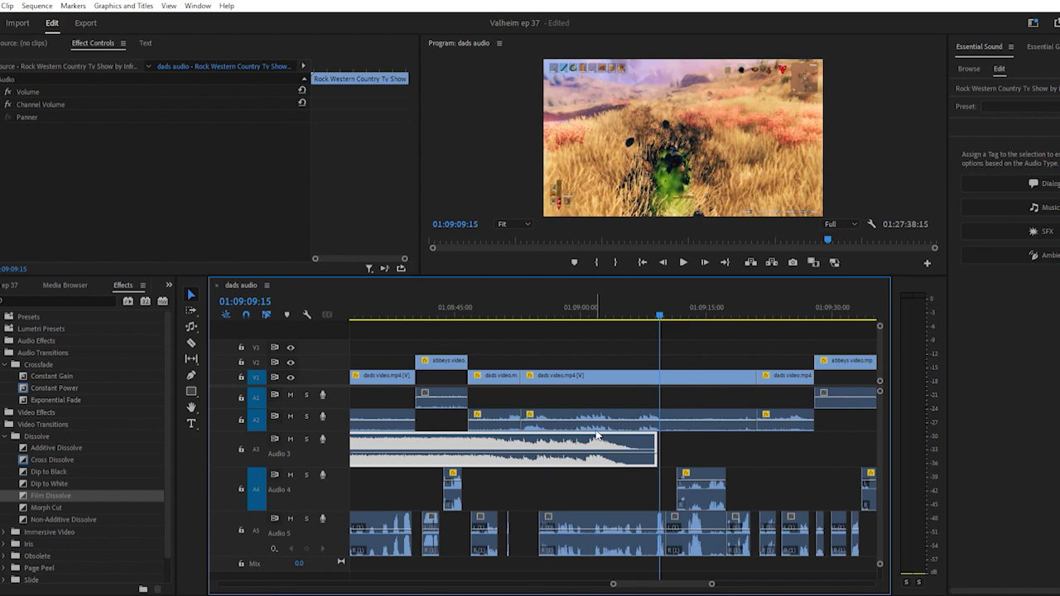
pyautogui.moveTo(604, 437); pyautogui.dragTo(659, 440)
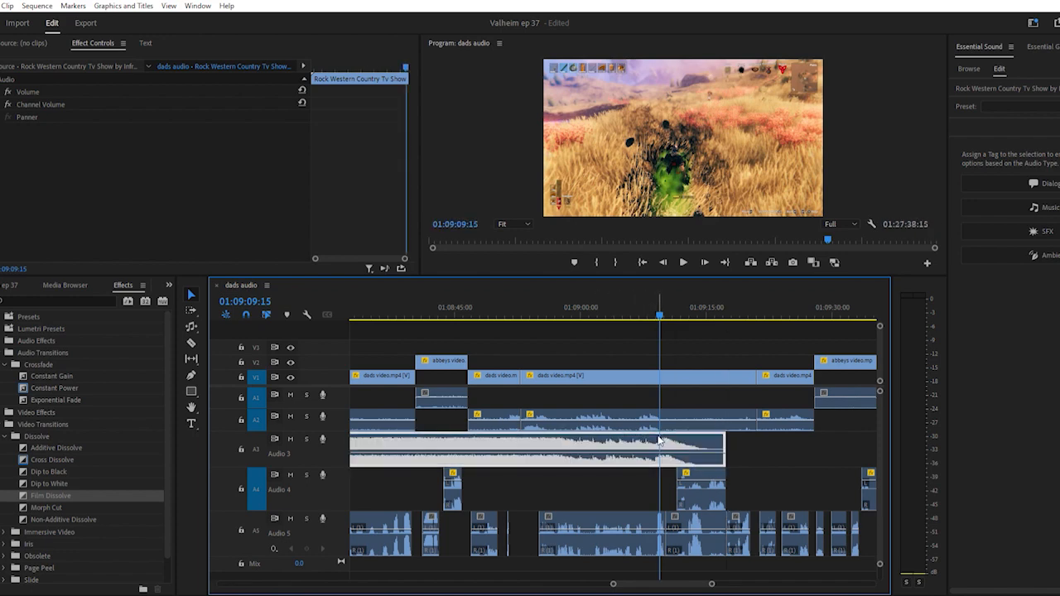
# Replay the music's fade-out from 01:09:01:08 and move the Rock Western Country audio slightly earlier, ending at about 01:09:16
pyautogui.click(592, 310)
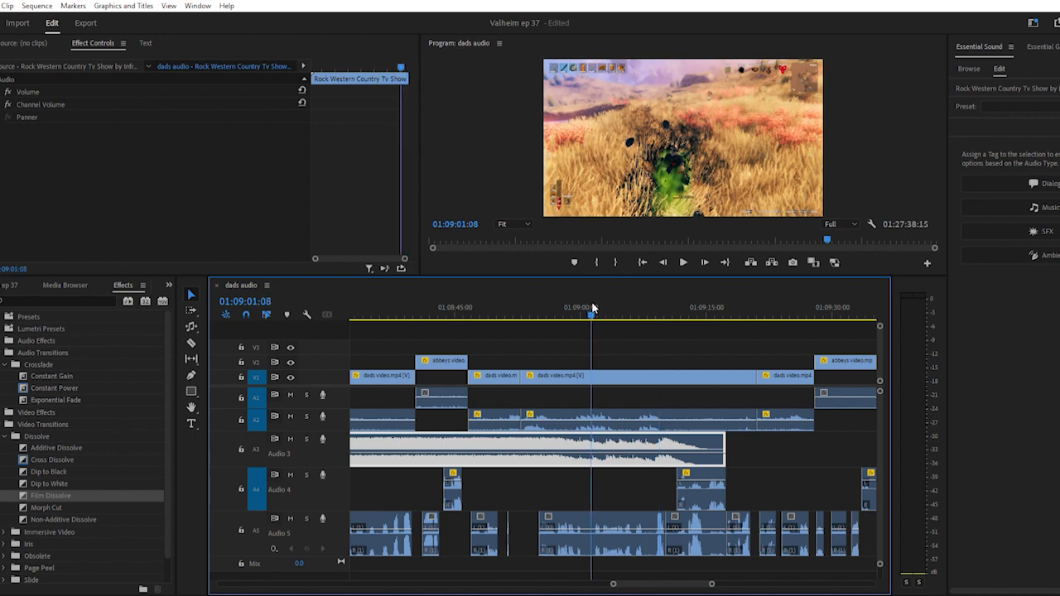
pyautogui.press('space')
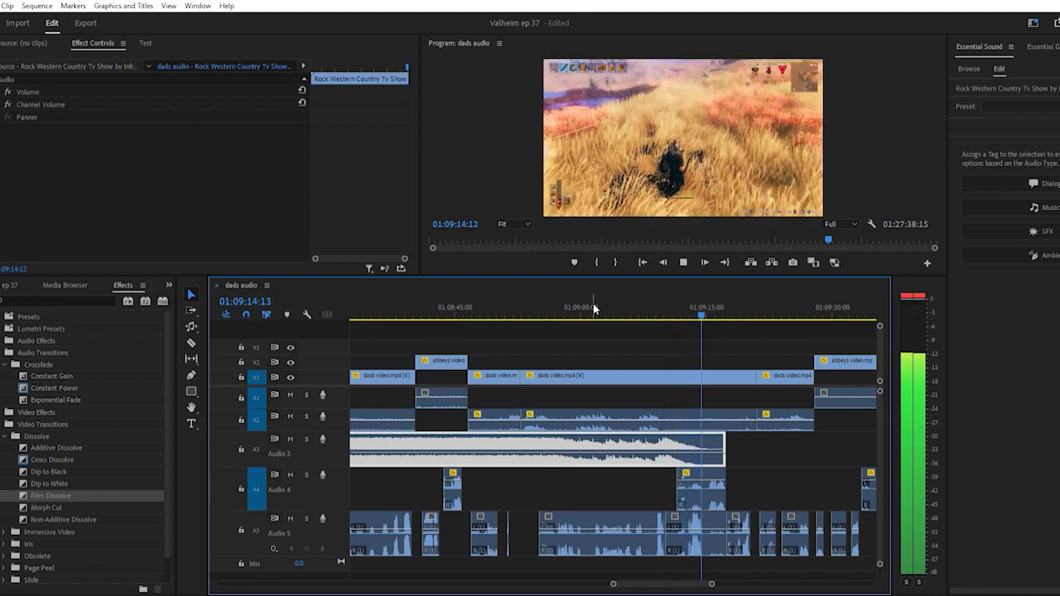
pyautogui.press('space')
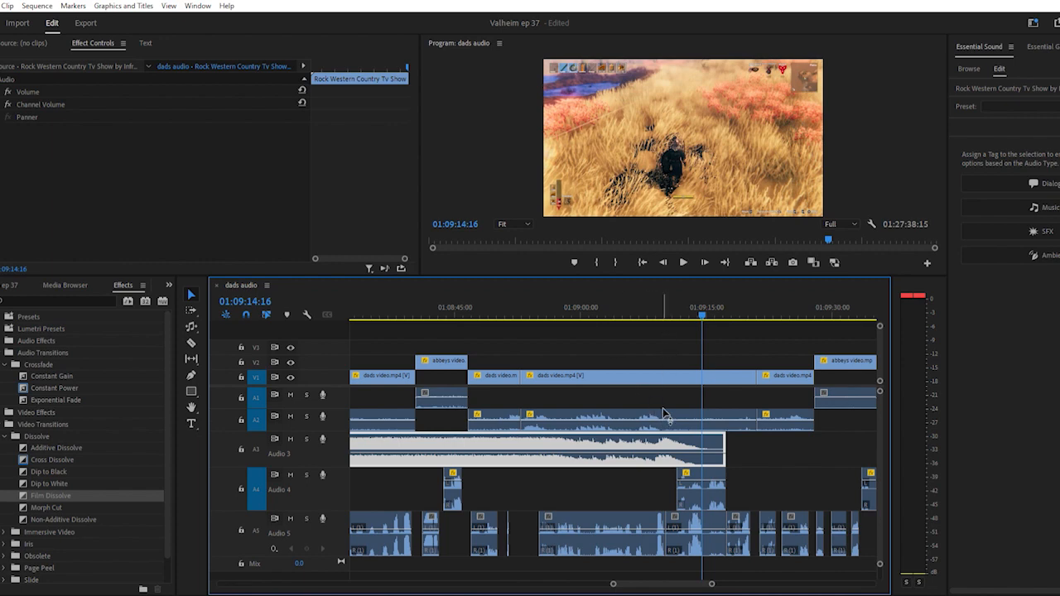
pyautogui.click(663, 435)
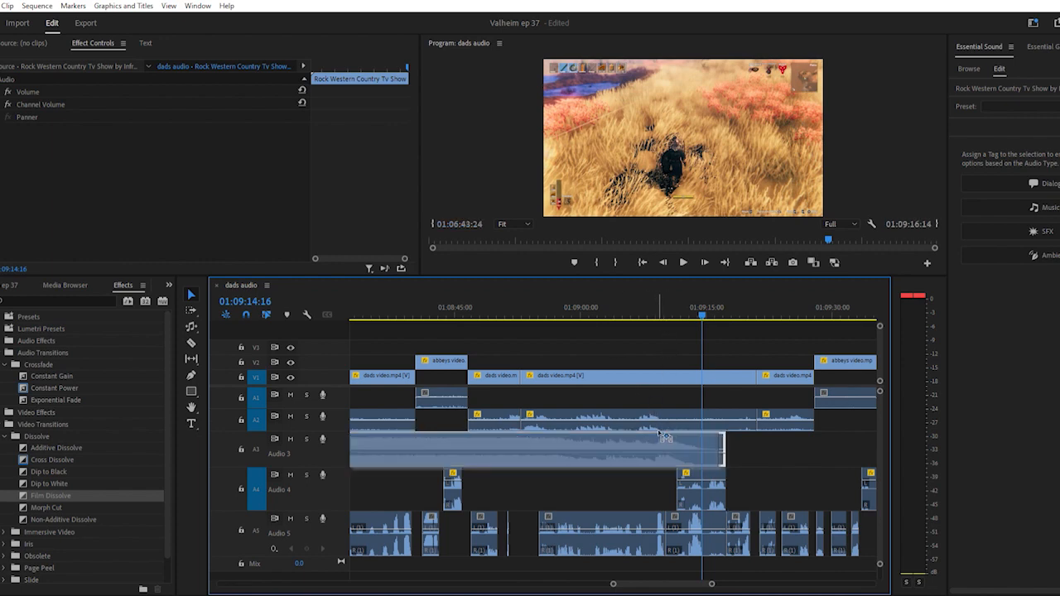
pyautogui.moveTo(663, 434); pyautogui.dragTo(658, 435)
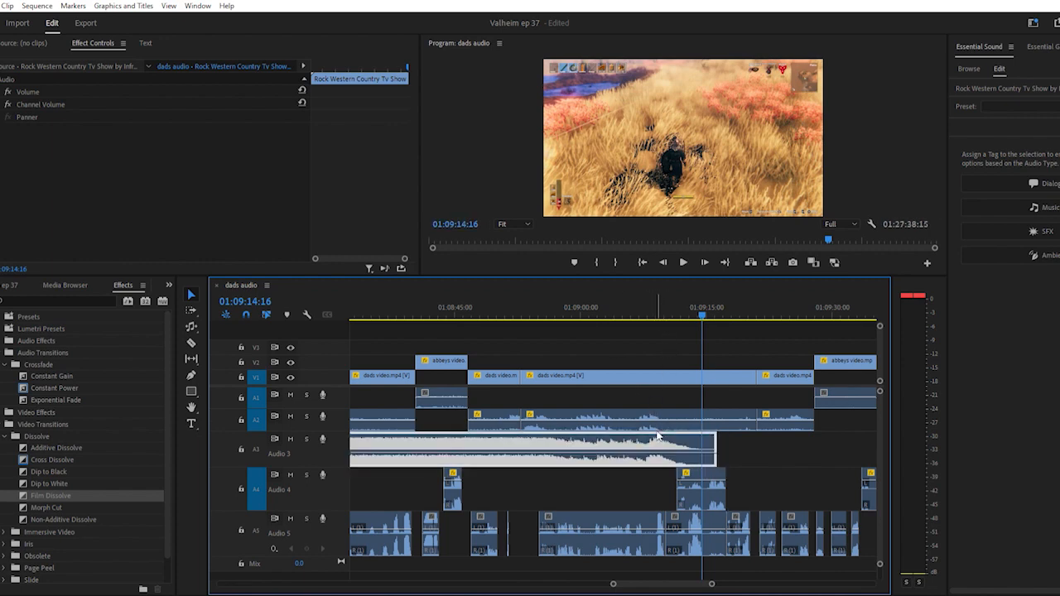
# Play the music's fade-out up to 01:09:15:00 and check its start against the first abbeys video.mp4 clip at 01:06:48:26
pyautogui.click(625, 308)
pyautogui.press('space')
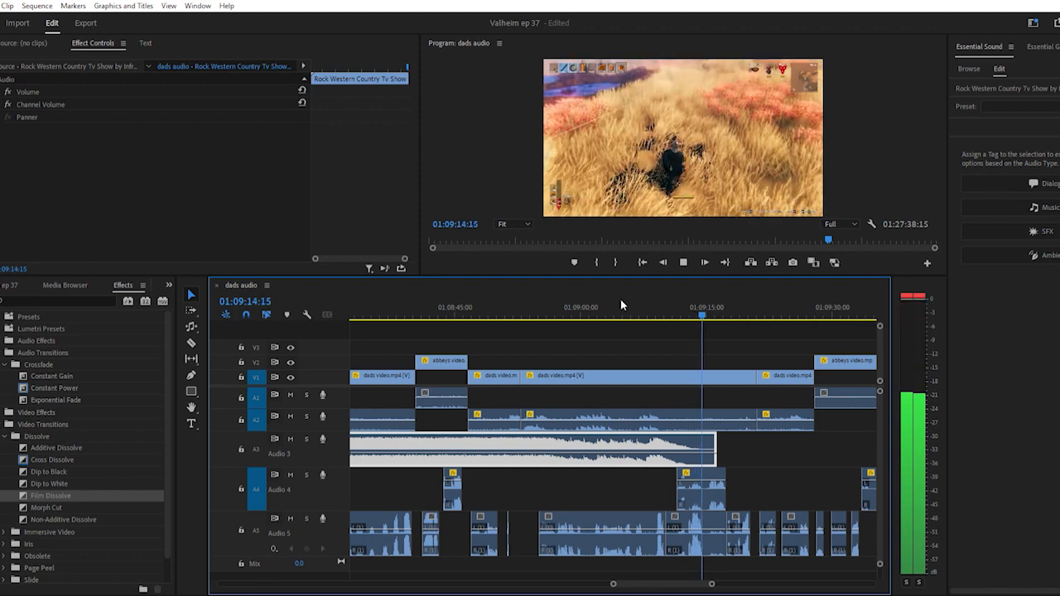
pyautogui.press('space')
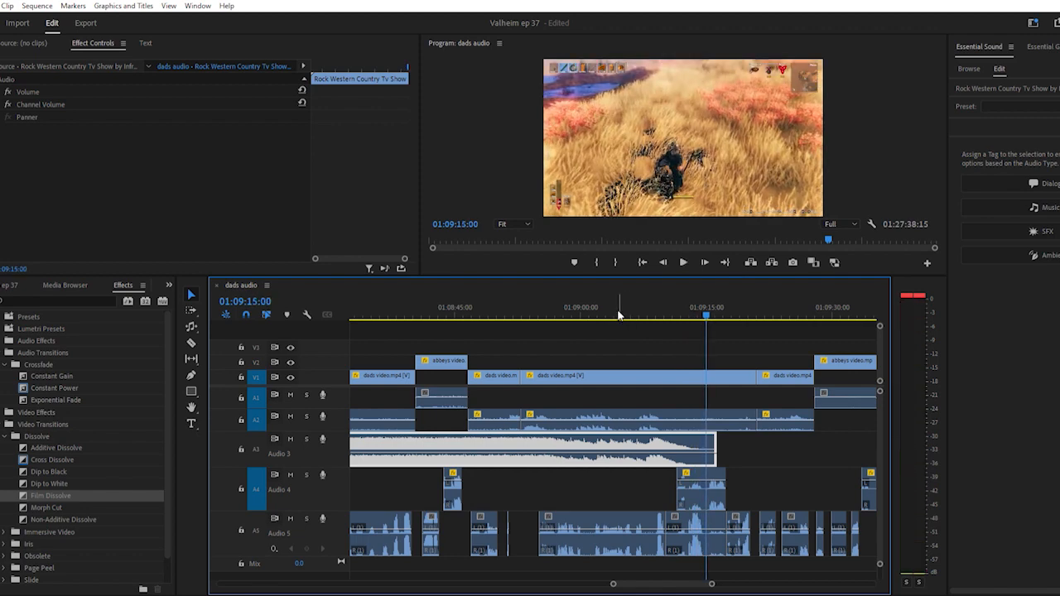
pyautogui.scroll(-4, 620, 302)
pyautogui.scroll(-2, 618, 313)
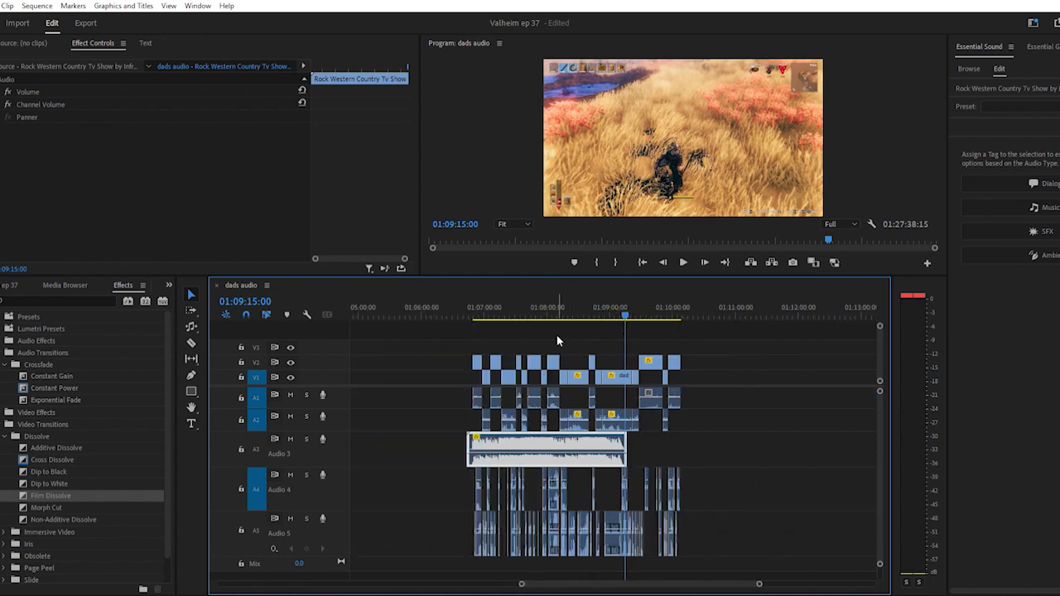
pyautogui.click(476, 308)
pyautogui.scroll(4, 476, 308)
pyautogui.scroll(2, 476, 305)
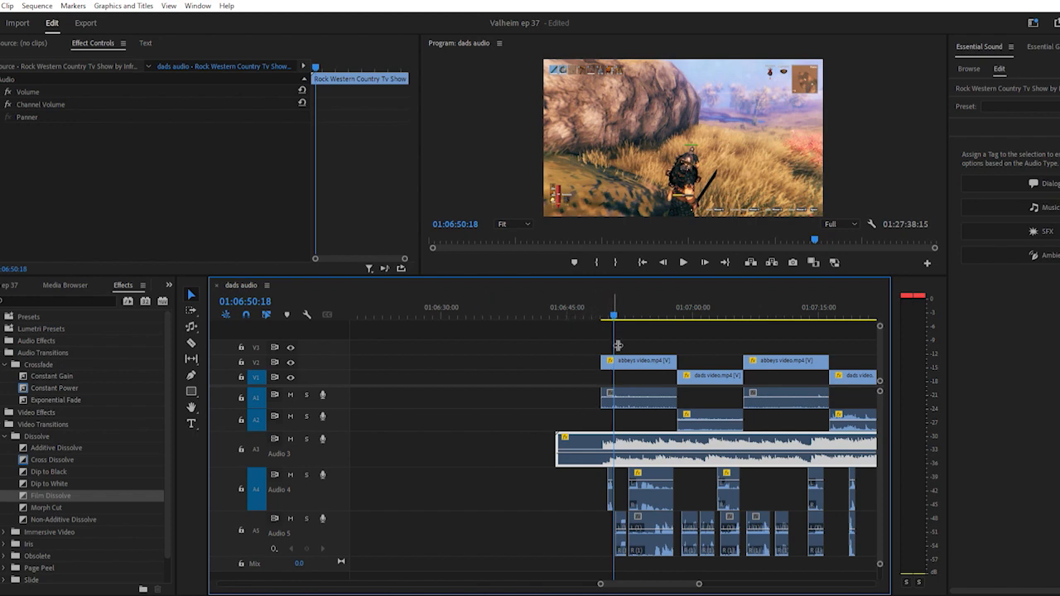
pyautogui.click(601, 302)
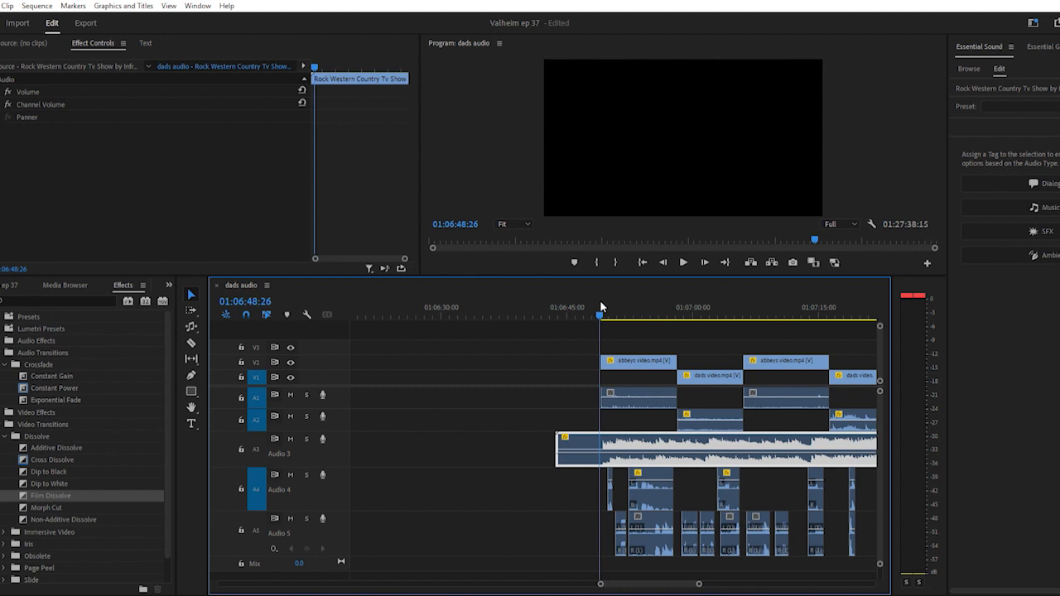
# Remix the Rock Western Country audio to a target duration of 00:02:44:19 by extending its start to about 01:06:32
pyautogui.scroll(-4, 646, 409)
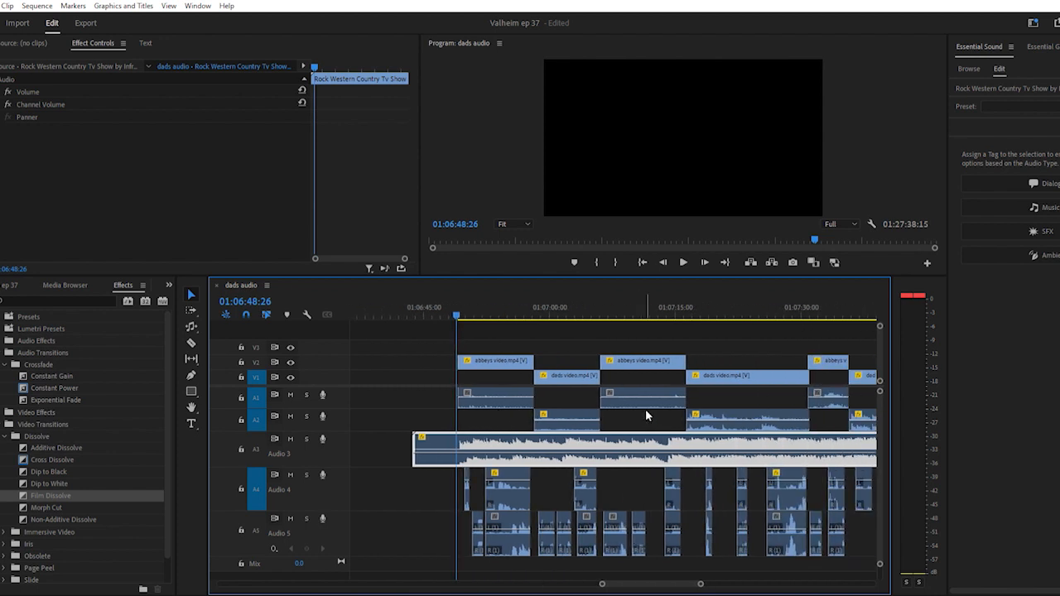
pyautogui.scroll(-5, 646, 409)
pyautogui.scroll(-1, 649, 416)
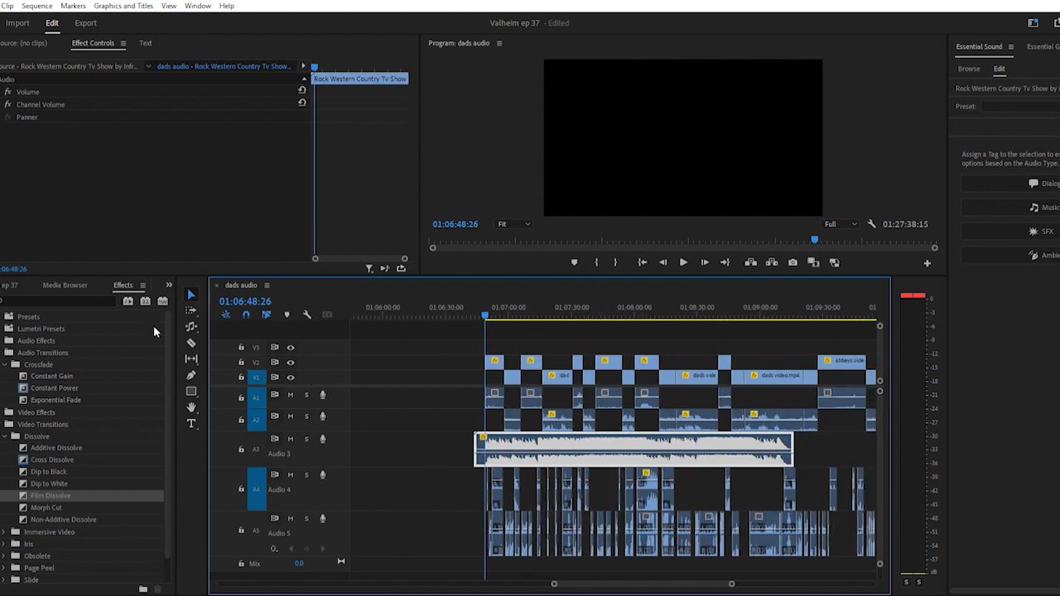
pyautogui.click(191, 326)
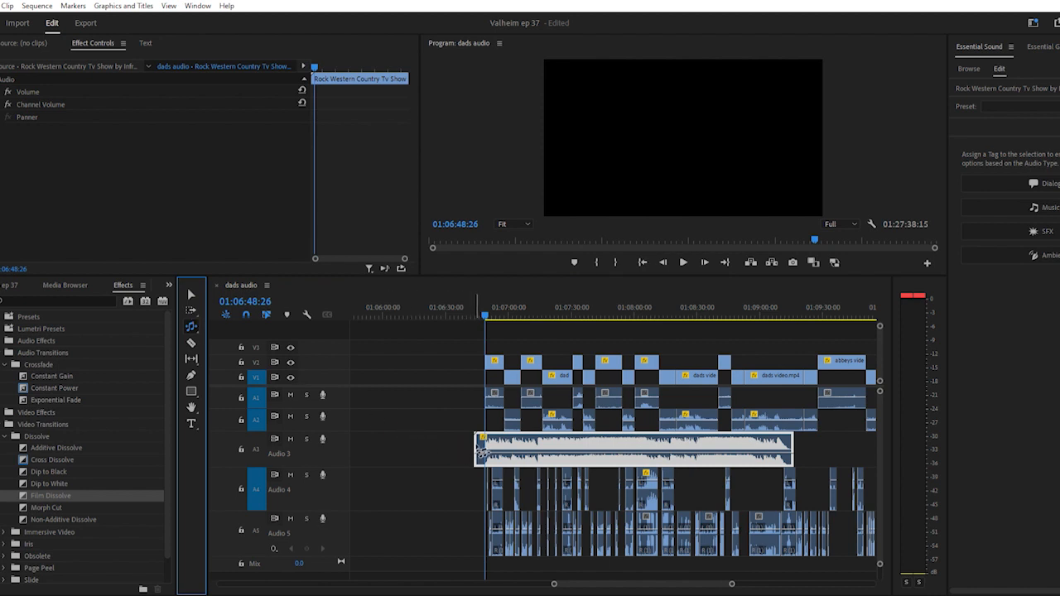
pyautogui.click(477, 452)
pyautogui.moveTo(479, 452); pyautogui.dragTo(457, 451)
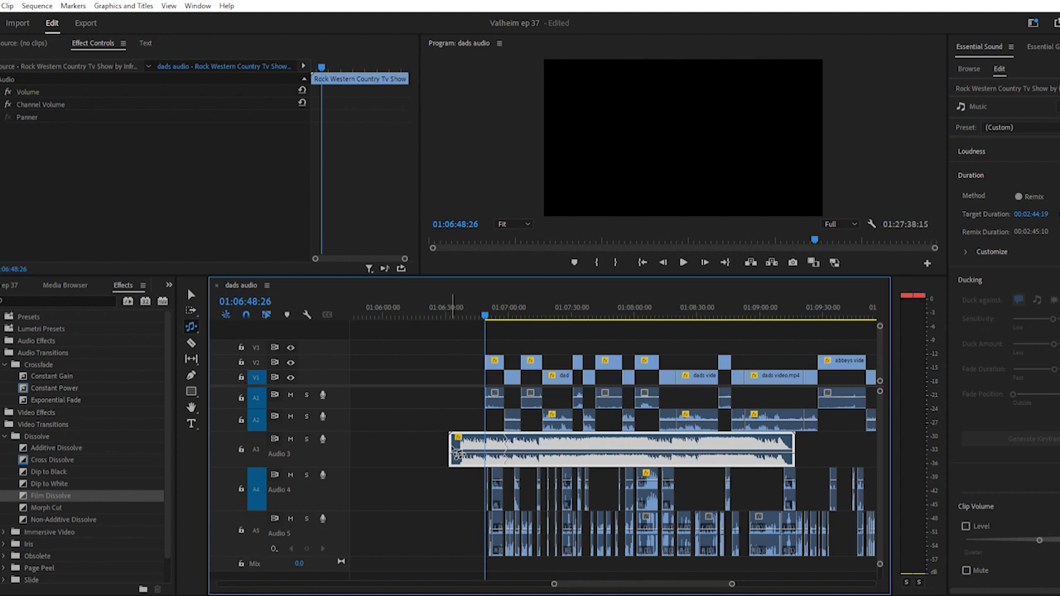
# Check the start of the Rock Western Country audio at 01:06:33:29 and play its ending from 01:09:07:17 to 01:09:10:14
pyautogui.click(455, 306)
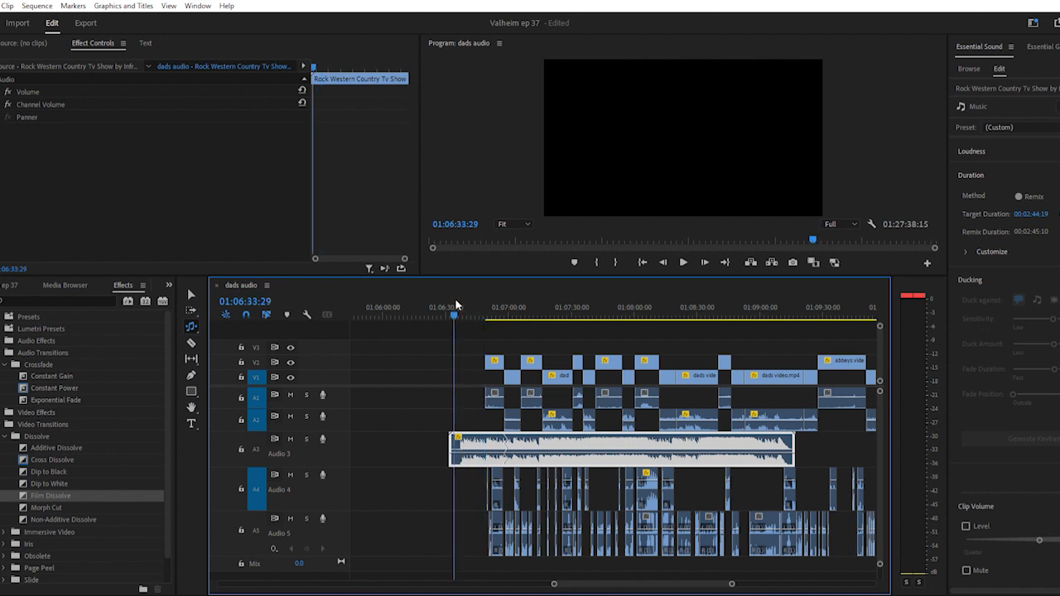
pyautogui.click(777, 306)
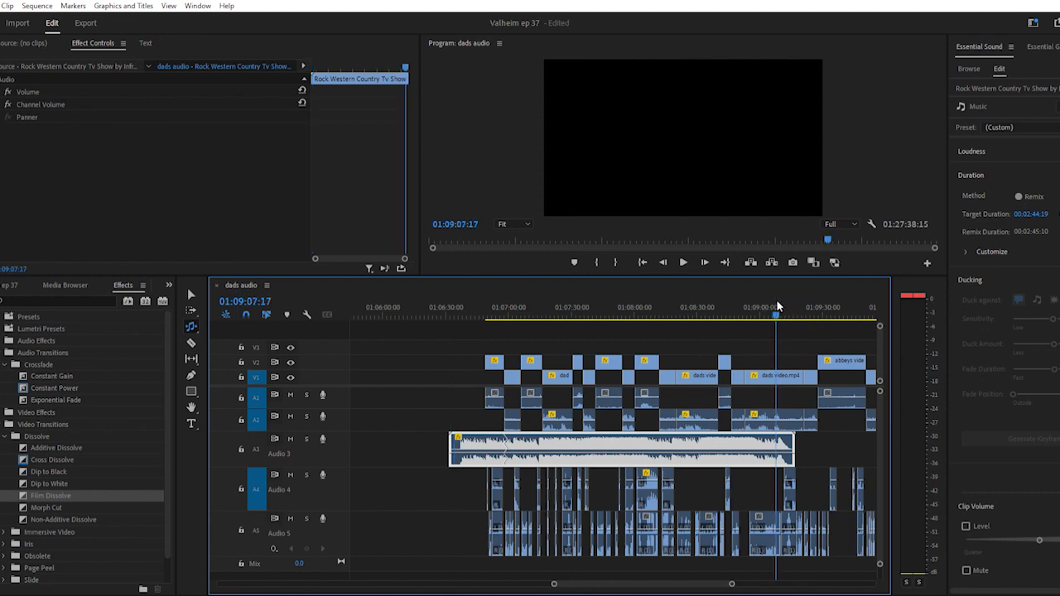
pyautogui.press('space')
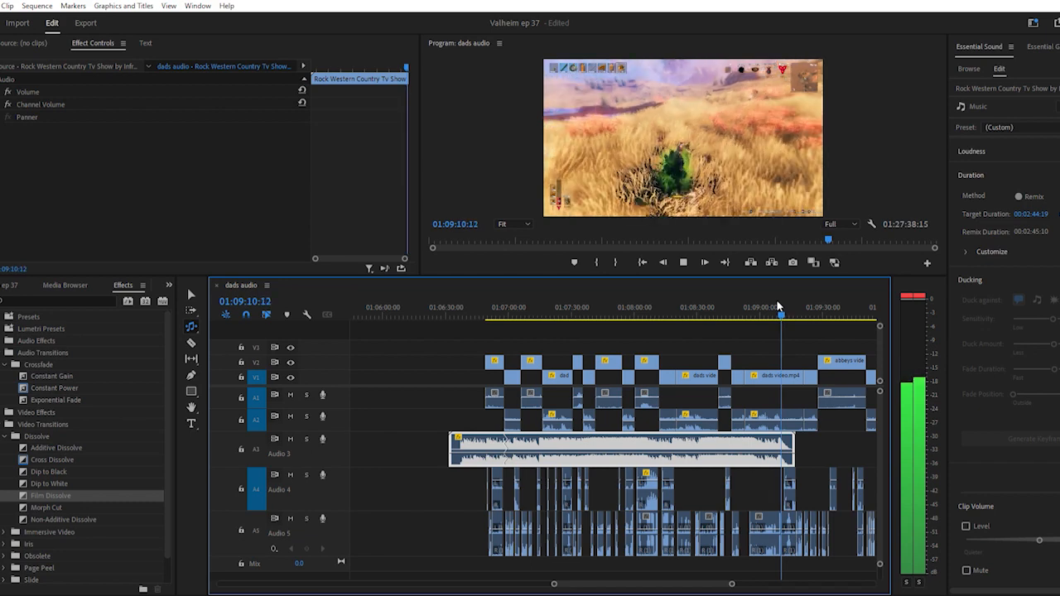
pyautogui.press('space')
# Shift the Rock Western Country audio on Audio 3 about one second earlier so it ends at 01:09:16:07
pyautogui.press('=')
pyautogui.press('=')
pyautogui.press('=')
pyautogui.press('=')
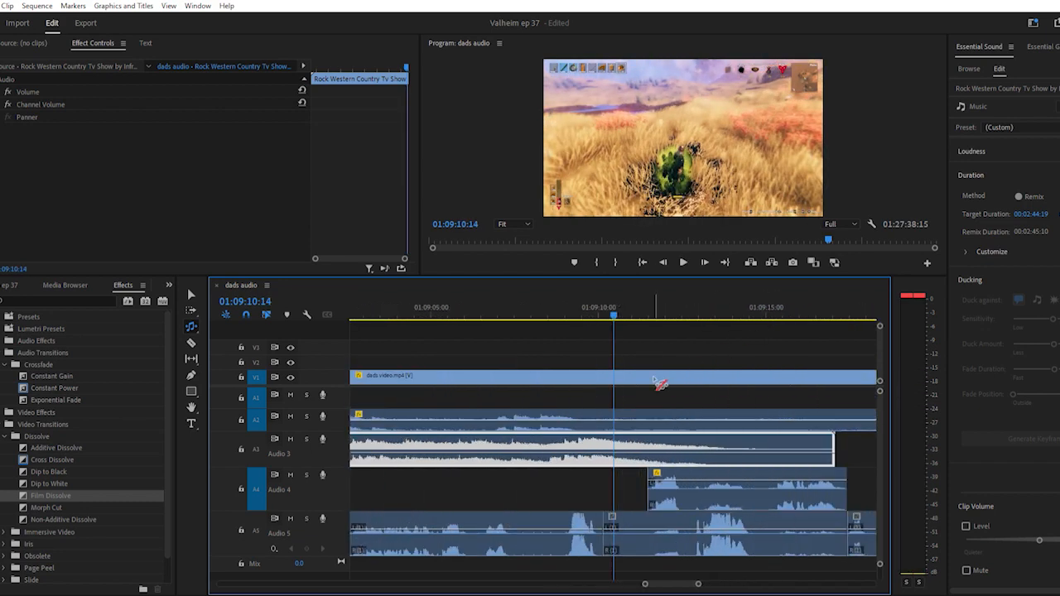
pyautogui.press('v')
pyautogui.moveTo(596, 436); pyautogui.dragTo(565, 437)
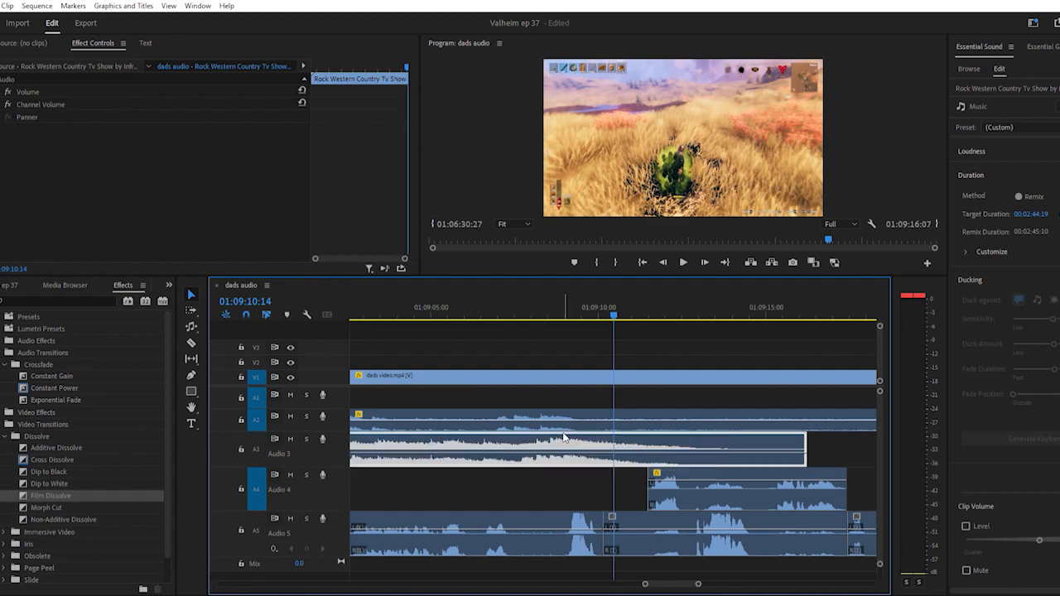
# Replay the music's fade-out and nudge the Rock Western Country audio slightly earlier, ending at about 01:09:15:27
pyautogui.click(512, 307)
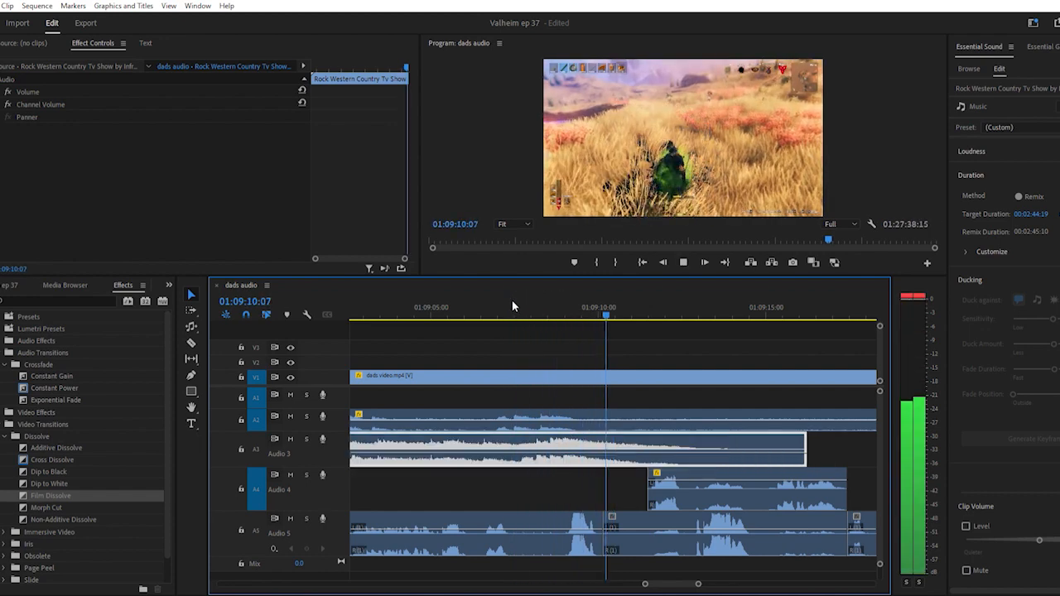
pyautogui.press('space')
pyautogui.click(515, 306)
pyautogui.press('space')
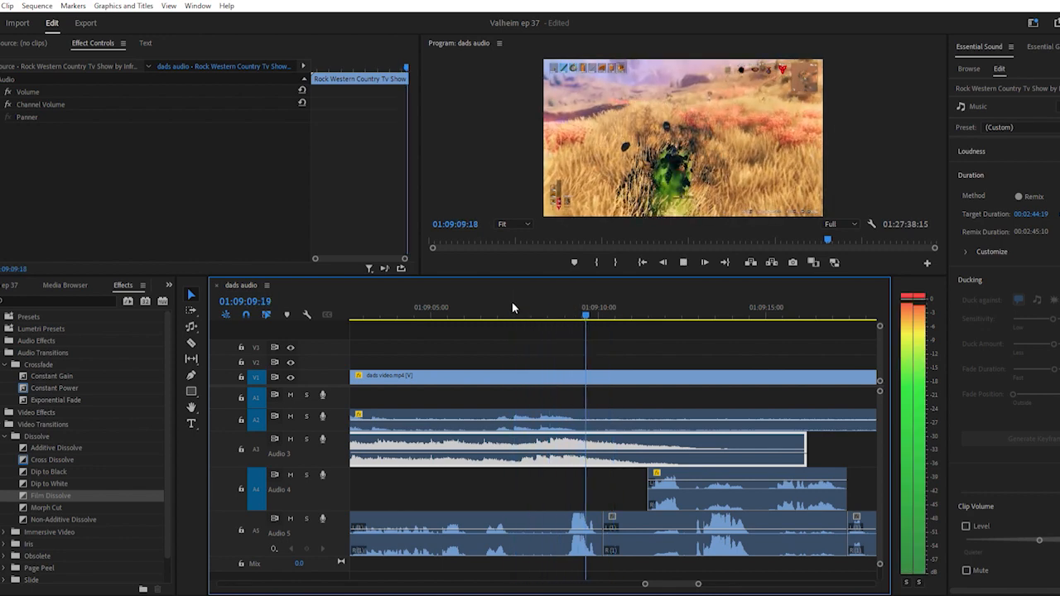
pyautogui.press('space')
pyautogui.moveTo(560, 439); pyautogui.dragTo(549, 436)
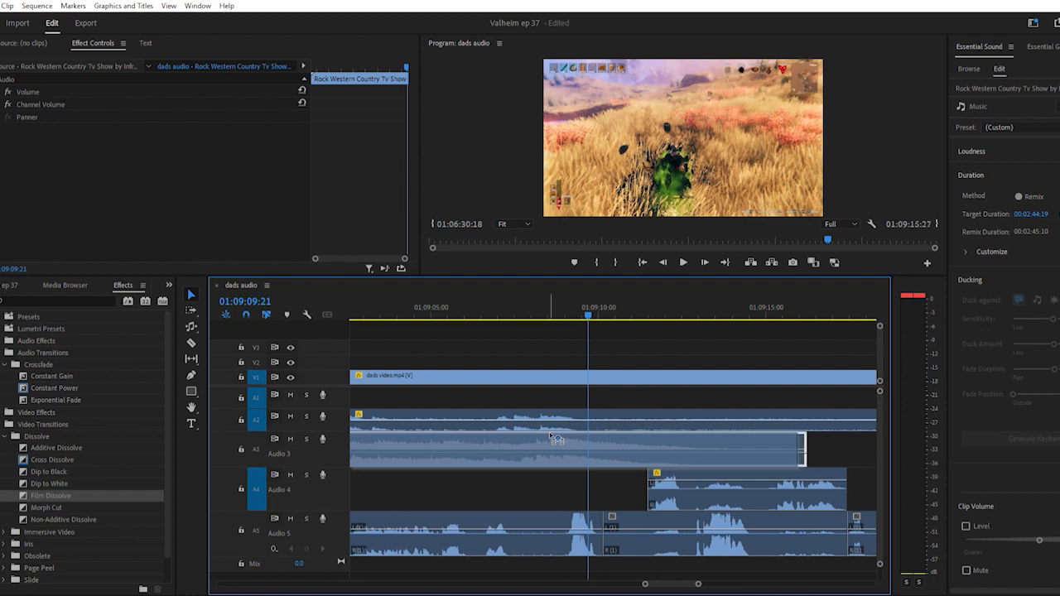
# Play the repositioned music's ending from 01:09:05:12 to 01:09:10:10
pyautogui.click(445, 306)
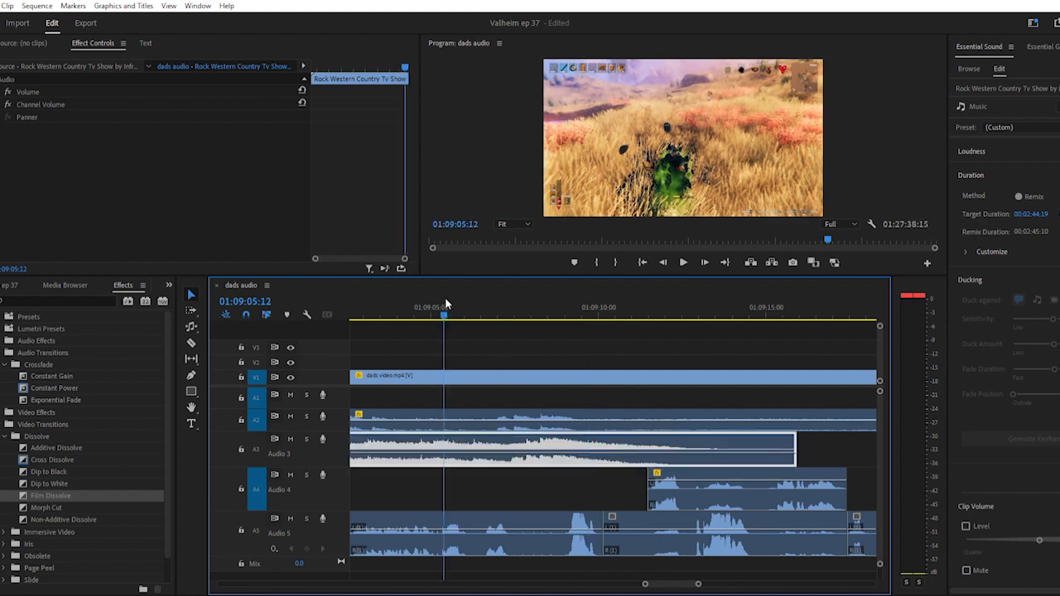
pyautogui.press('space')
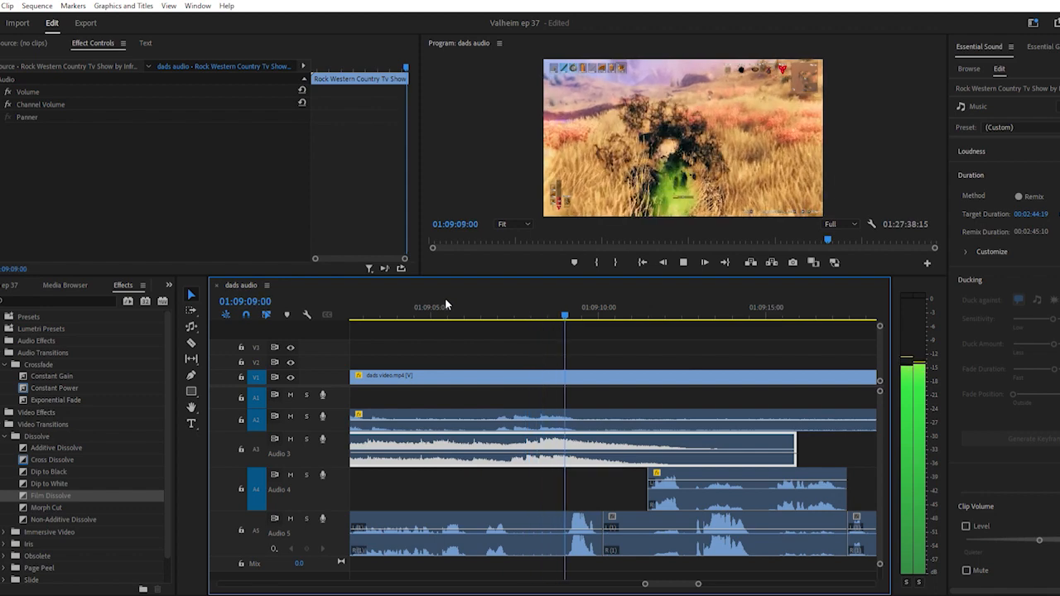
pyautogui.press('space')
# Review the clips with the Rock Western Country music under them by playing from 01:06:34:21 to 01:09:16:07
pyautogui.press('-')
pyautogui.press('-')
pyautogui.press('-')
pyautogui.press('-')
pyautogui.press('-')
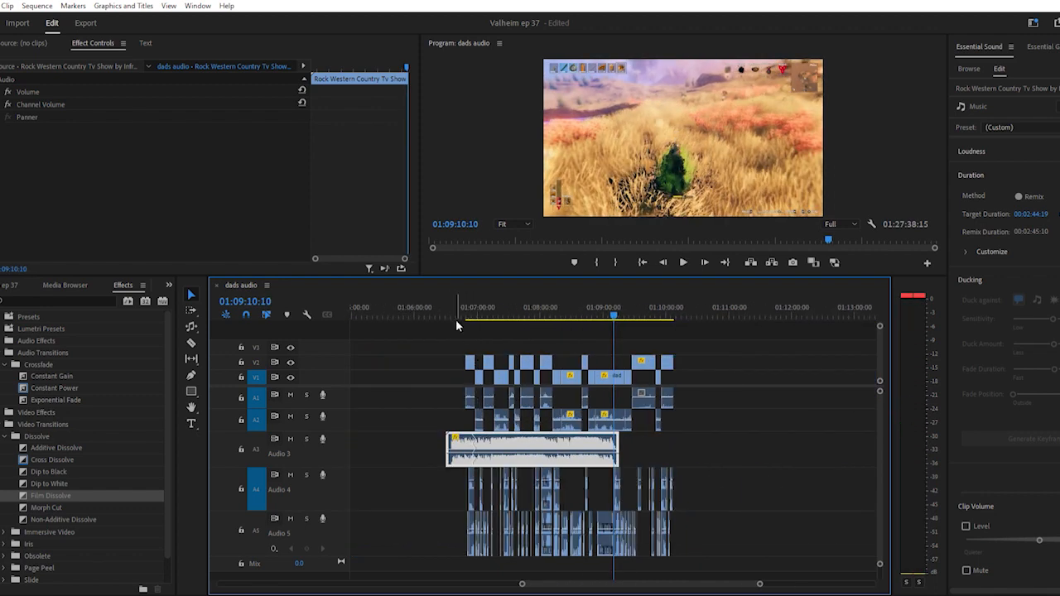
pyautogui.click(442, 306)
pyautogui.press('=')
pyautogui.press('=')
pyautogui.press('=')
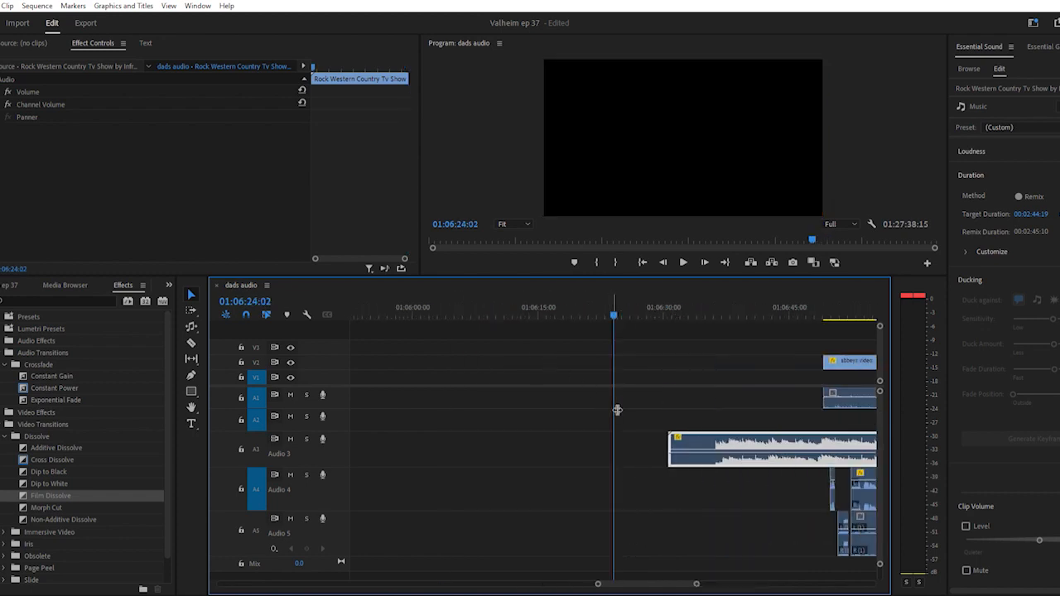
pyautogui.hscroll(1, 619, 403)
pyautogui.click(596, 308)
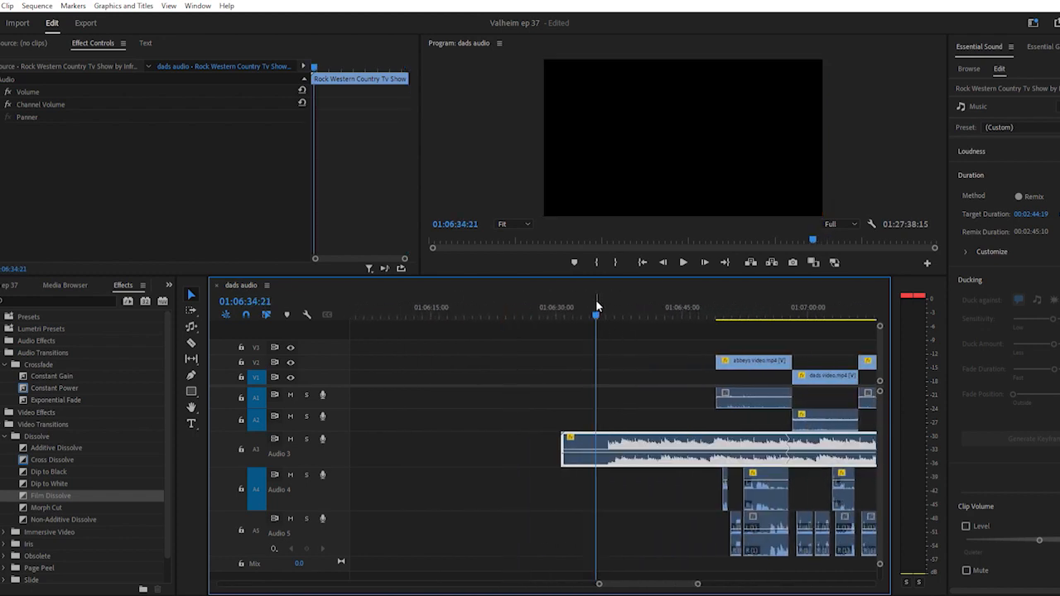
pyautogui.hscroll(5, 596, 308)
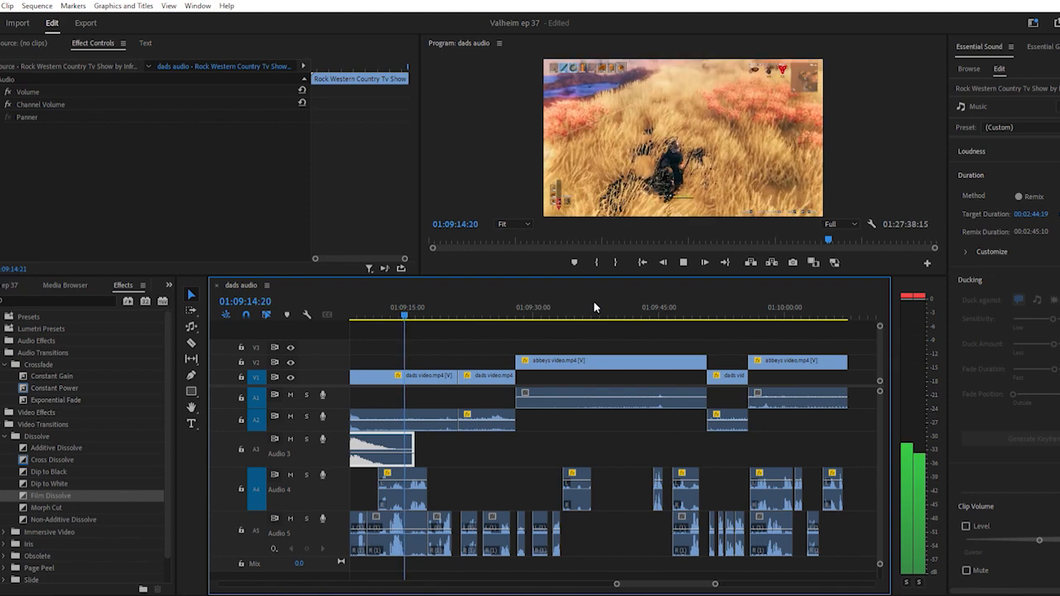
pyautogui.press('space')
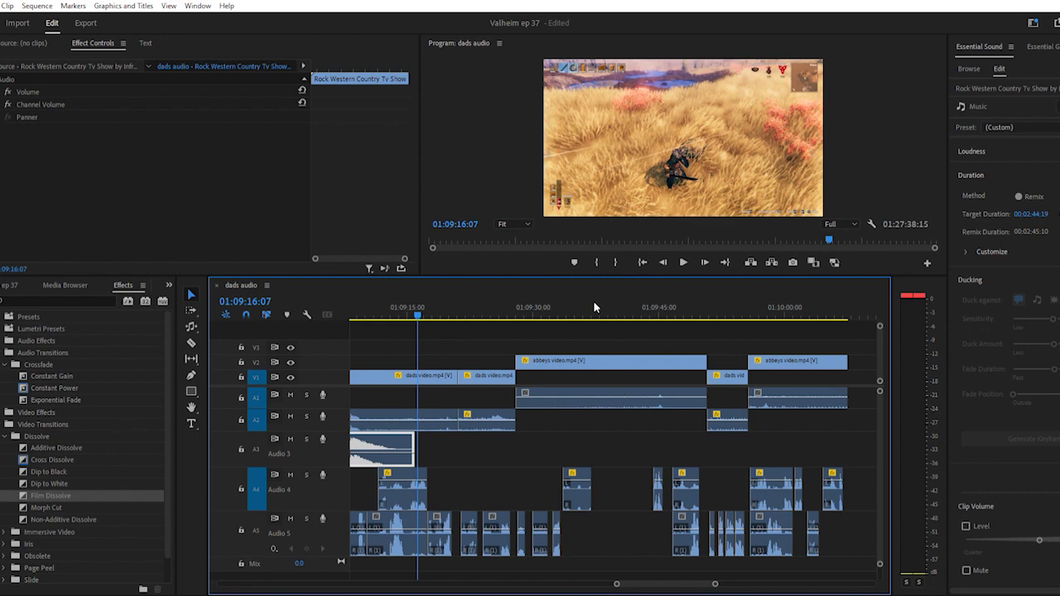
pyautogui.hscroll(-5, 570, 469)
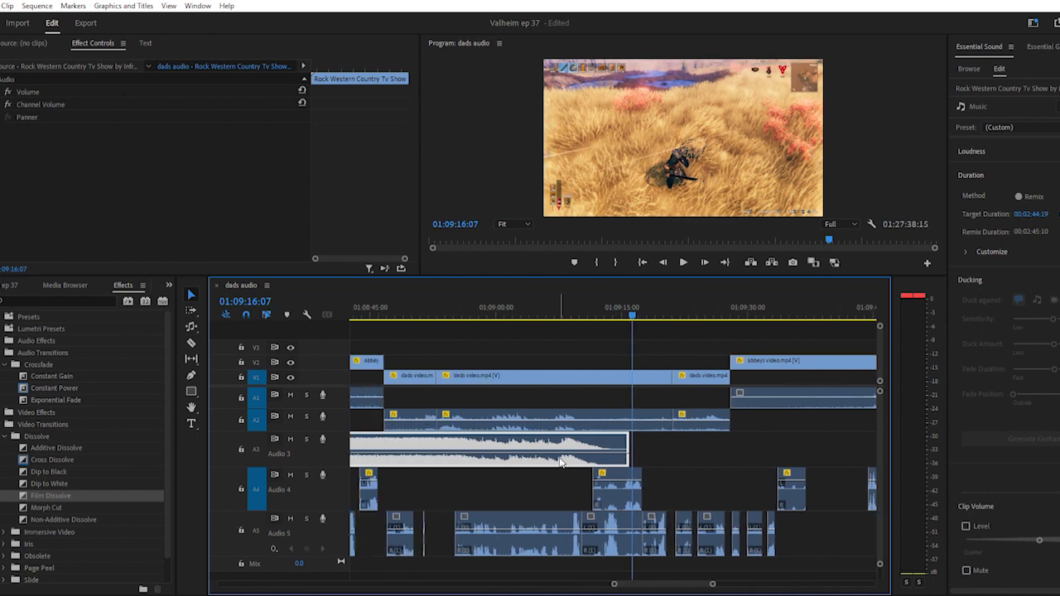
# Look over the whole dads audio sequence to see how the clip groups and music are spread along the tracks
pyautogui.press('-')
pyautogui.press('-')
pyautogui.press('-')
pyautogui.press('-')
pyautogui.press('-')
pyautogui.press('-')
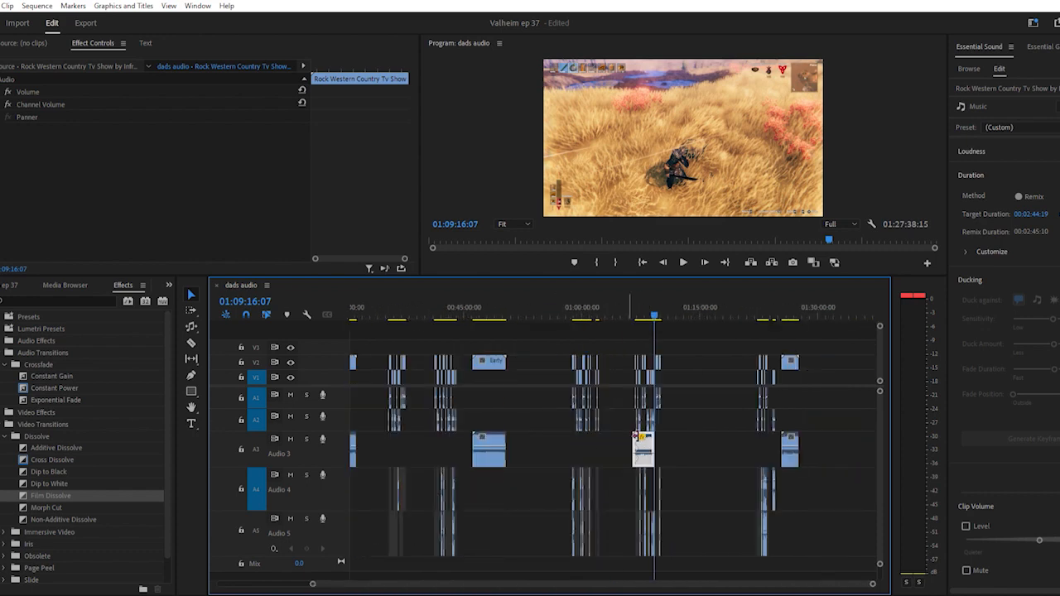
pyautogui.hscroll(-2, 650, 383)
pyautogui.hscroll(-7, 648, 379)
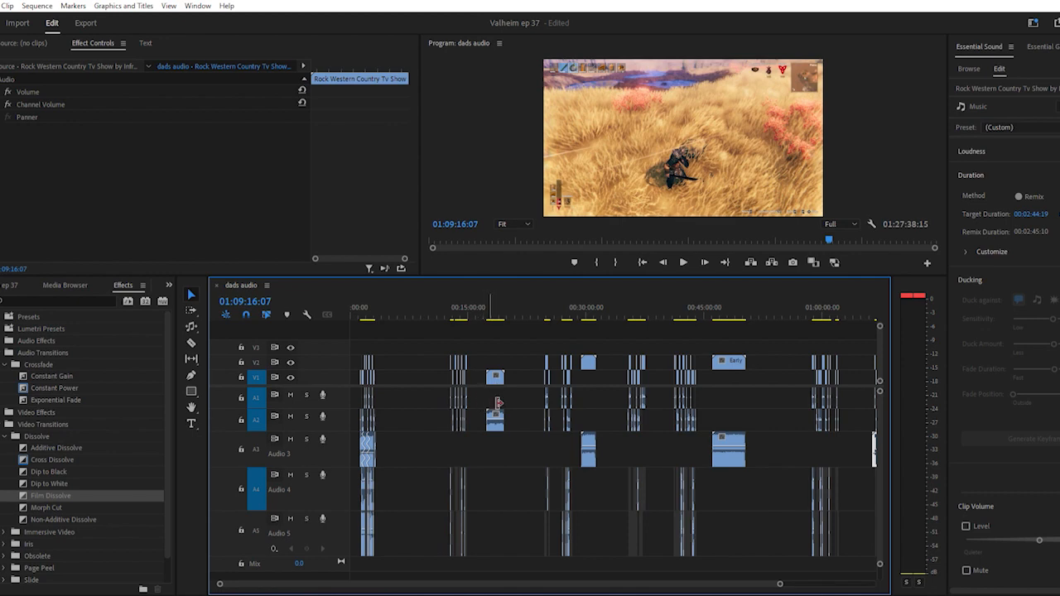
pyautogui.scroll(-3, 506, 429)
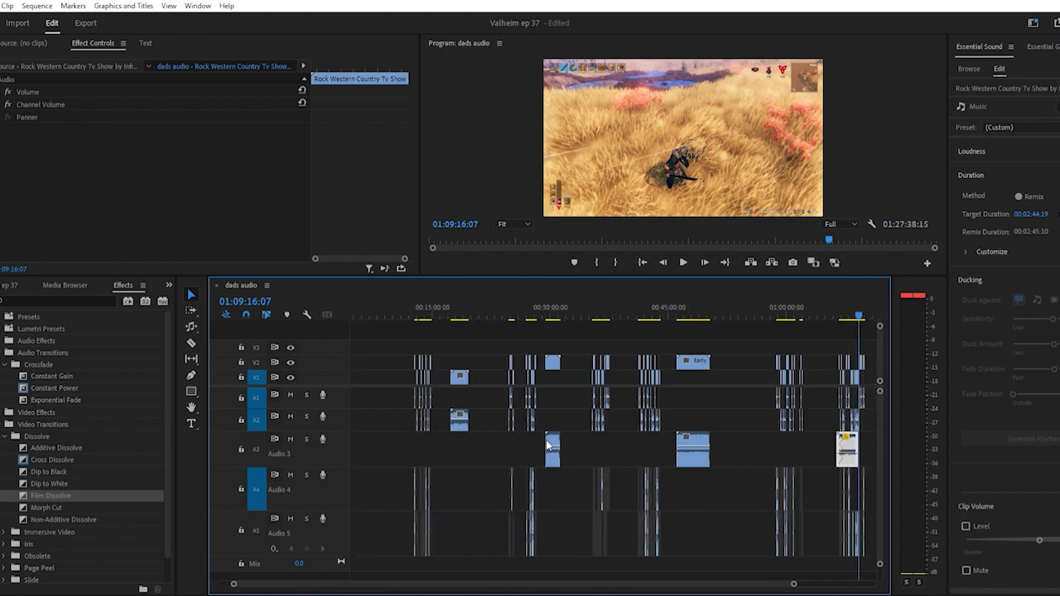
pyautogui.scroll(-7, 546, 442)
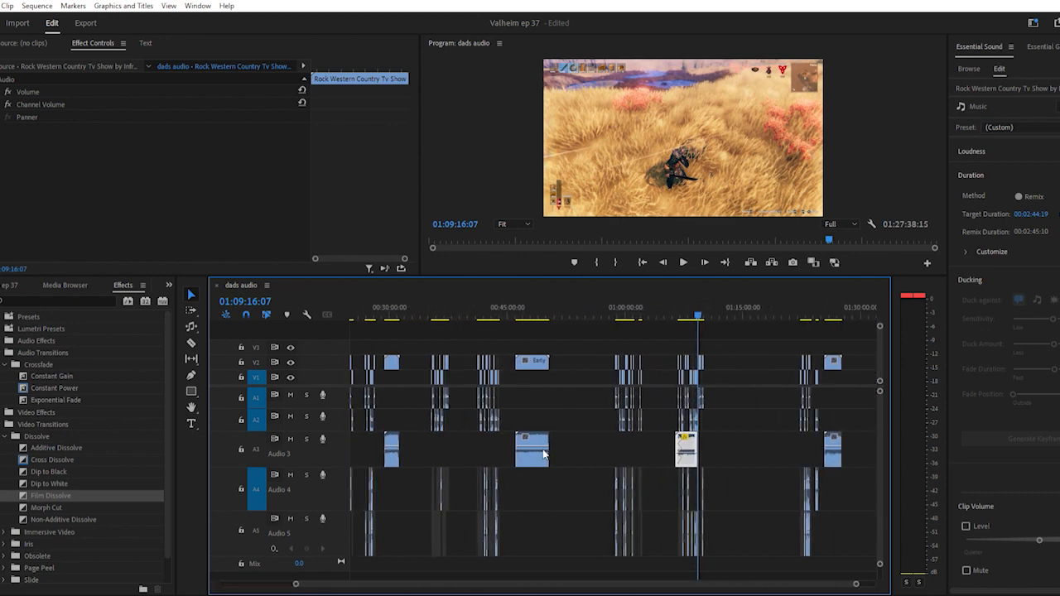
pyautogui.scroll(7, 544, 452)
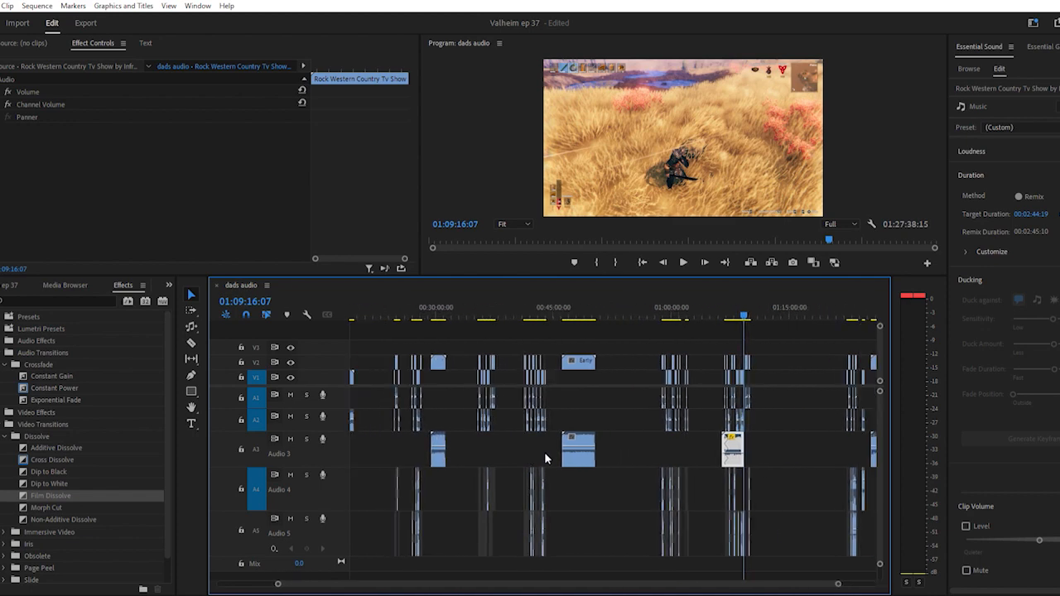
pyautogui.scroll(3, 545, 452)
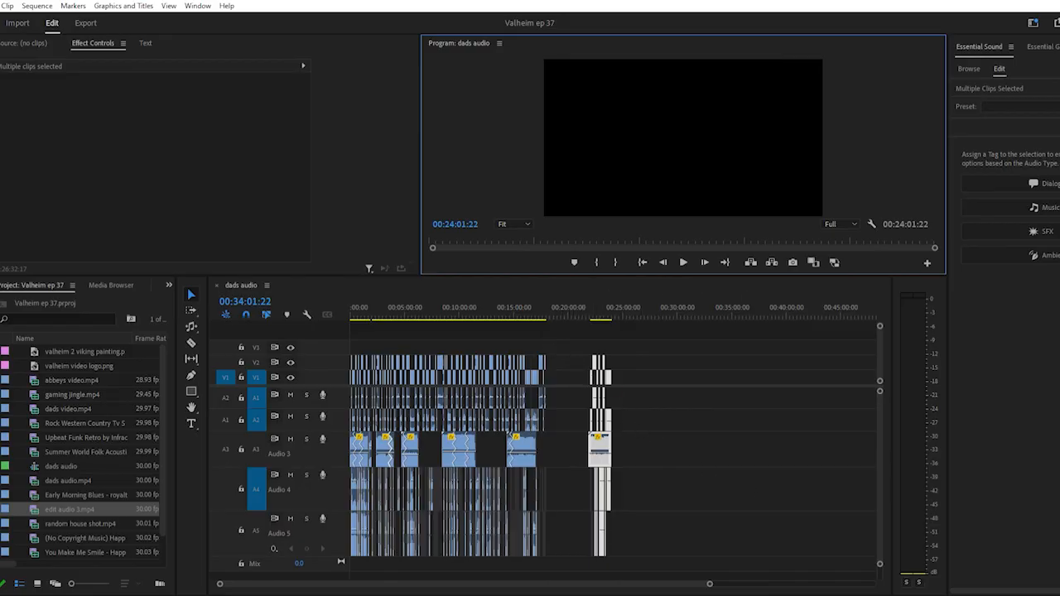
# Inspect the edited sequence around 00:08:41:20 and view the start of the separate last clip group at 00:22:20:12
pyautogui.click(446, 304)
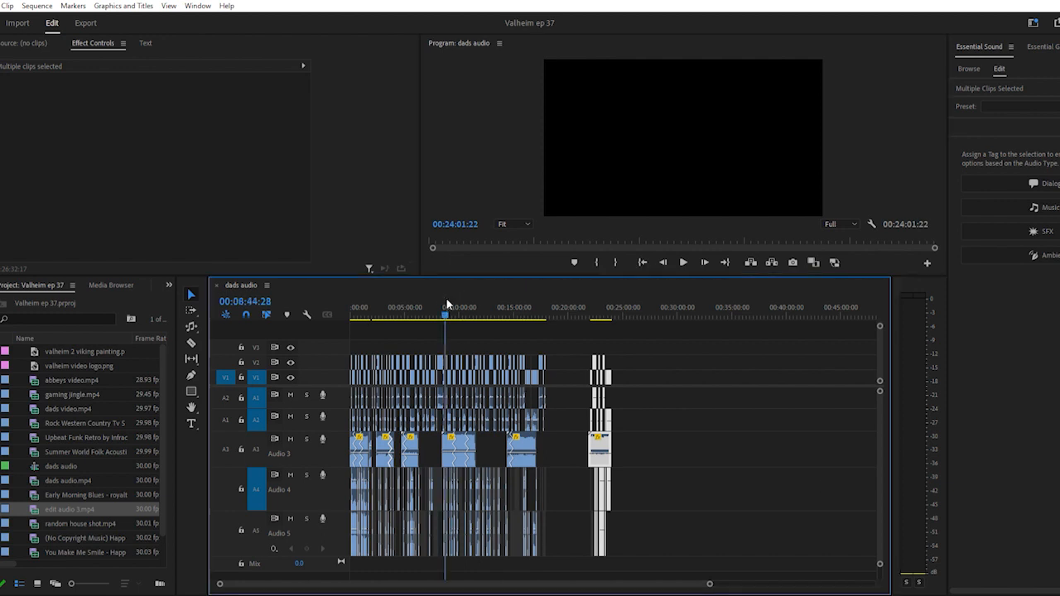
pyautogui.click(446, 304)
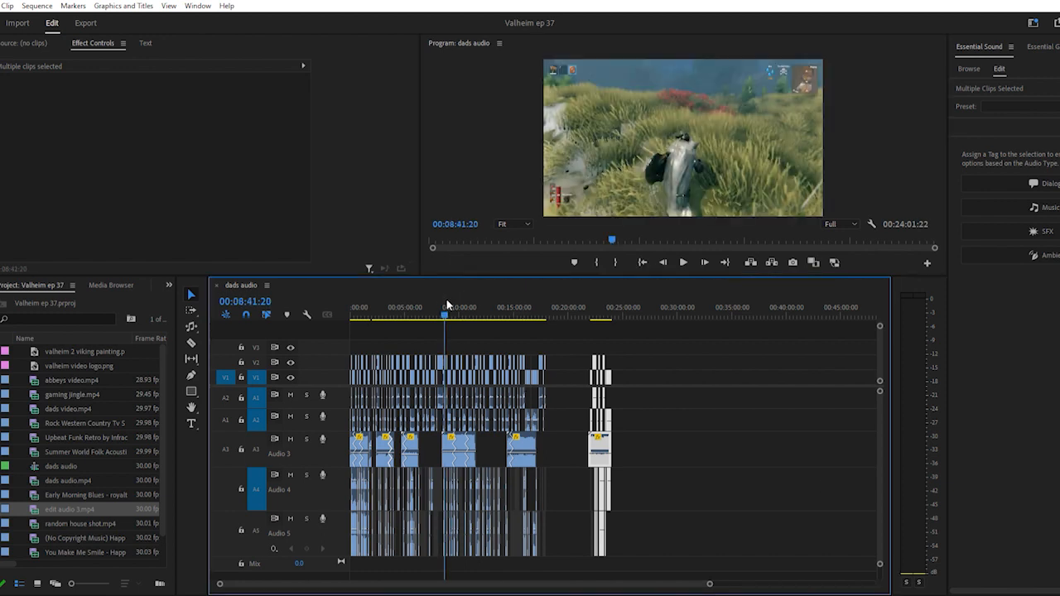
pyautogui.press('=')
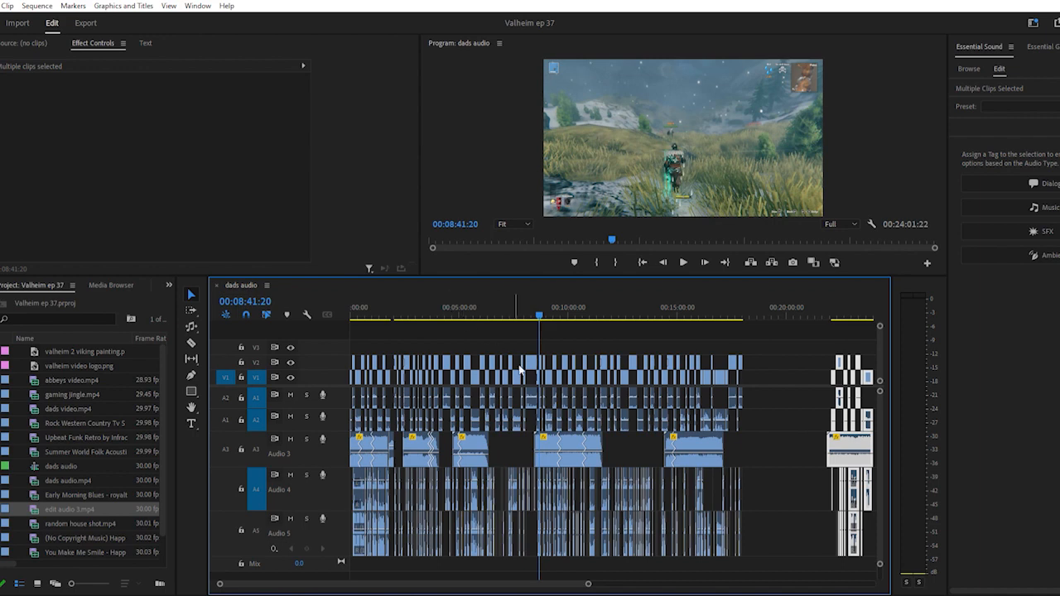
pyautogui.hscroll(1, 585, 421)
pyautogui.hscroll(2, 584, 421)
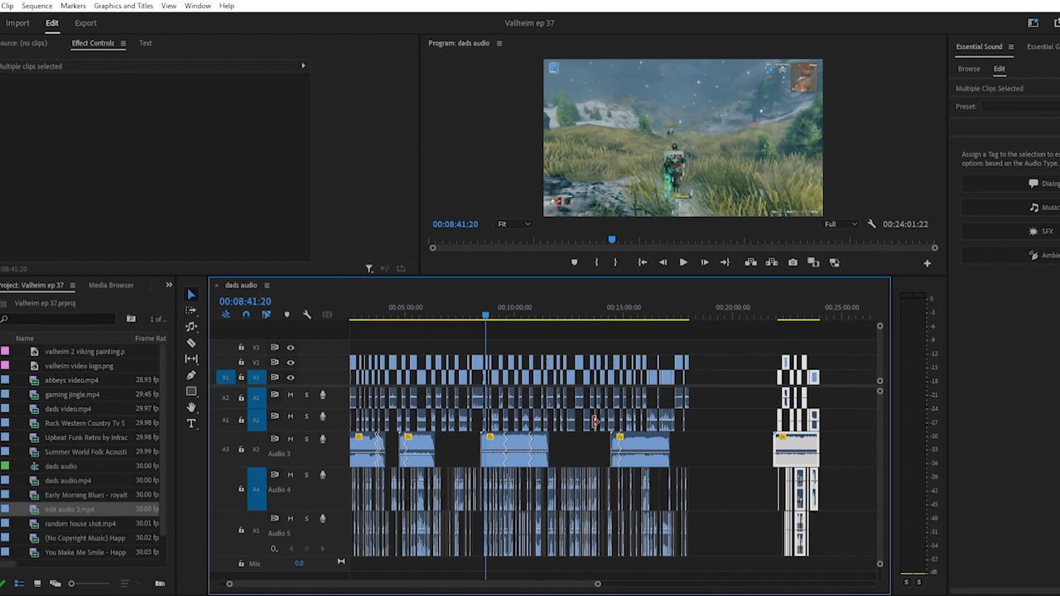
pyautogui.press('-')
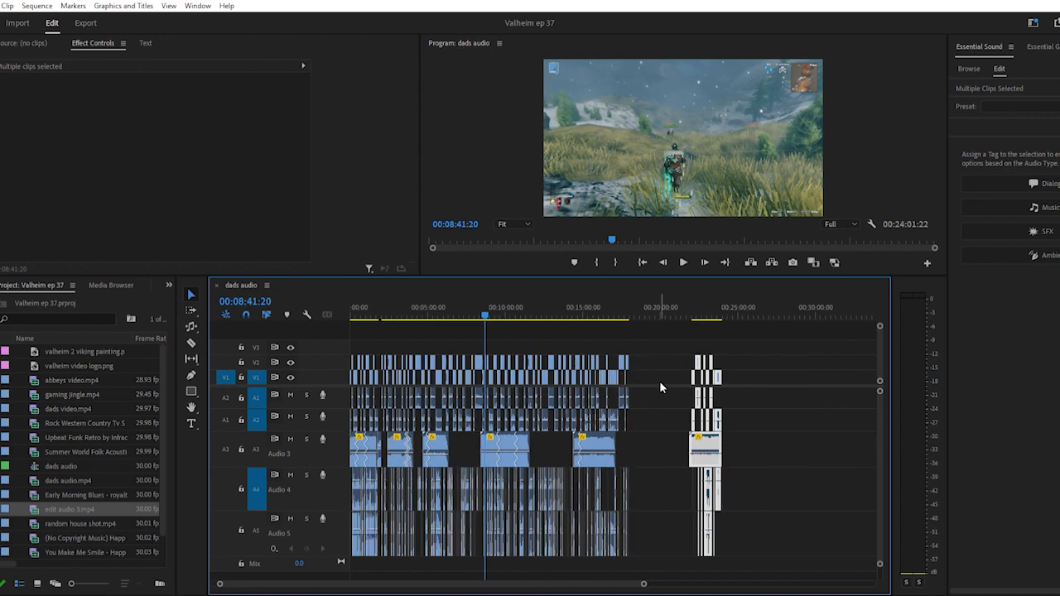
pyautogui.click(697, 300)
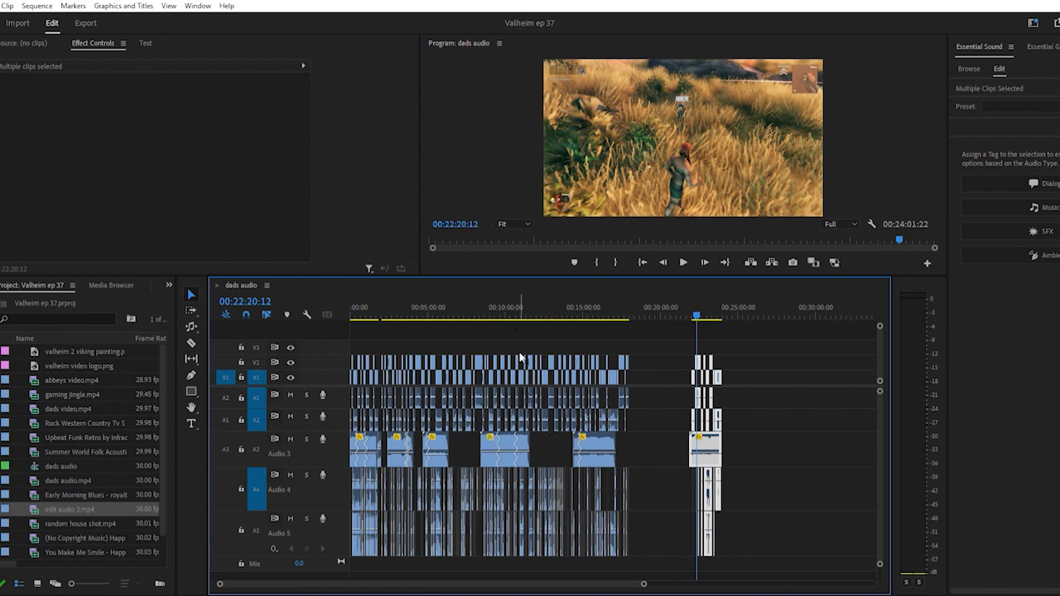
# Examine the alternating video clips, music and voice tracks around 00:10:09:02 up close and in overview
pyautogui.click(508, 308)
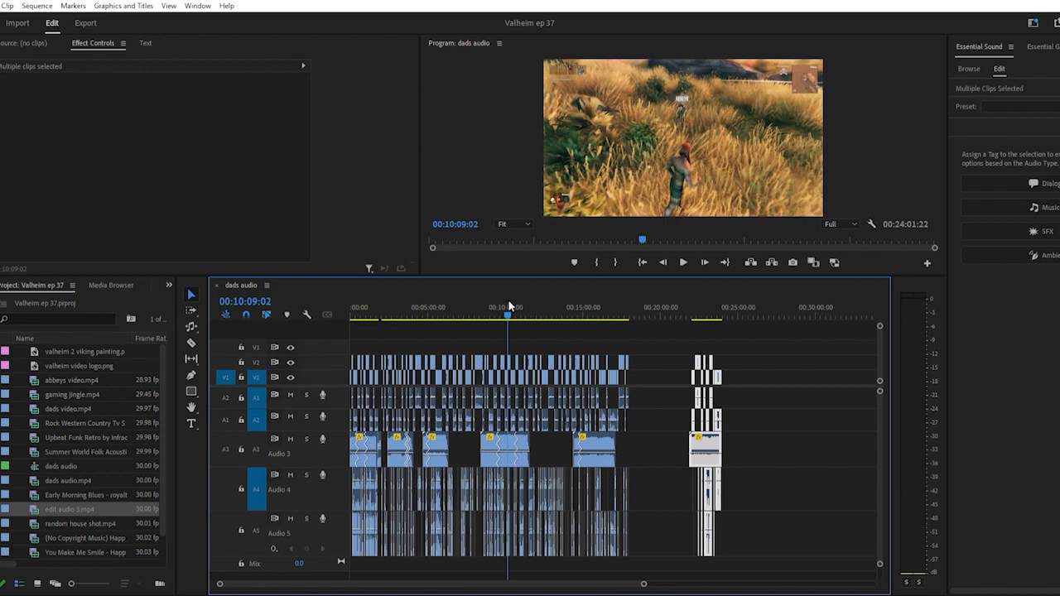
pyautogui.press('=')
pyautogui.press('=')
pyautogui.press('=')
pyautogui.press('=')
pyautogui.press('=')
pyautogui.press('=')
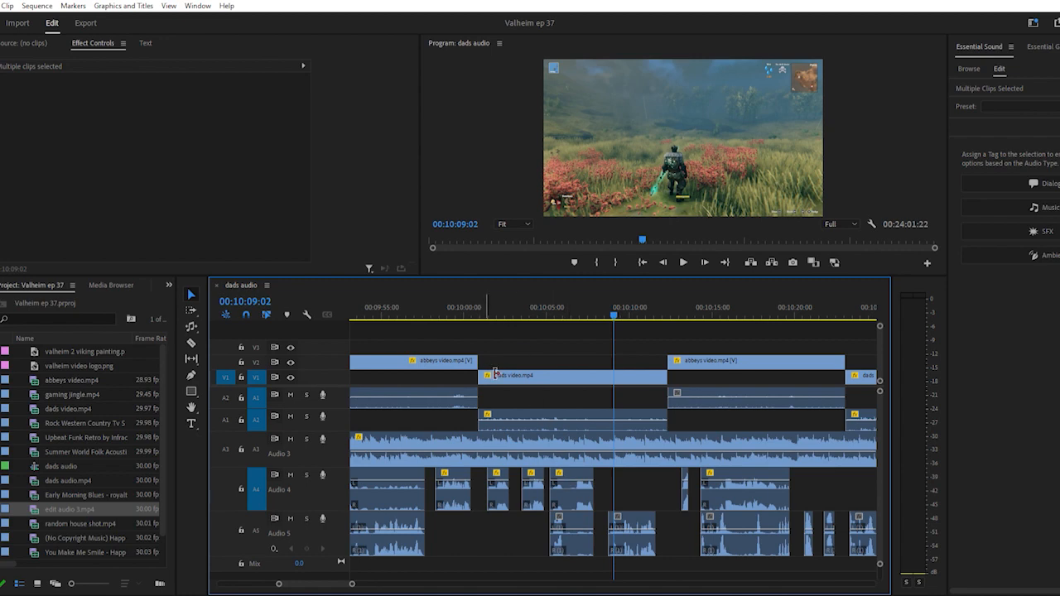
pyautogui.scroll(1, 511, 480)
pyautogui.press('-')
pyautogui.press('-')
pyautogui.press('-')
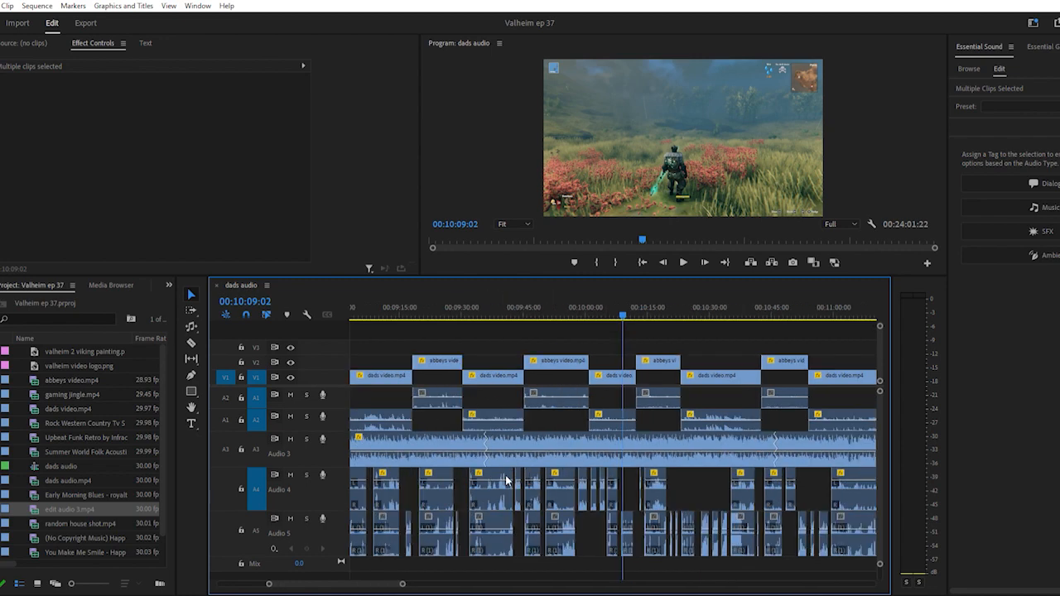
pyautogui.press('-')
pyautogui.press('-')
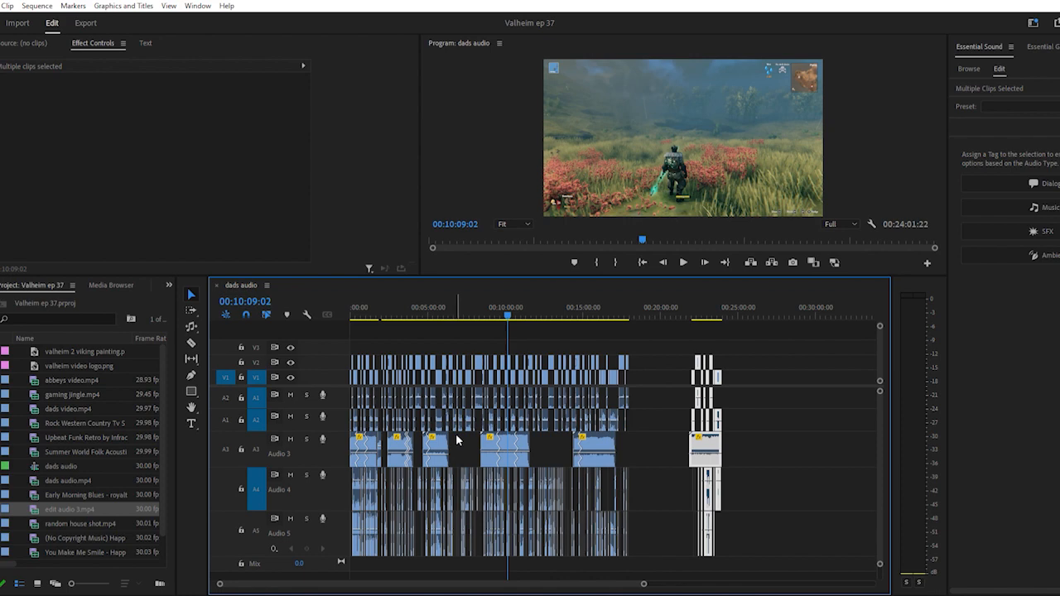
# Move the selected last clip group about 3 minutes 16 seconds earlier, closer to the end of the main edit
pyautogui.press('=')
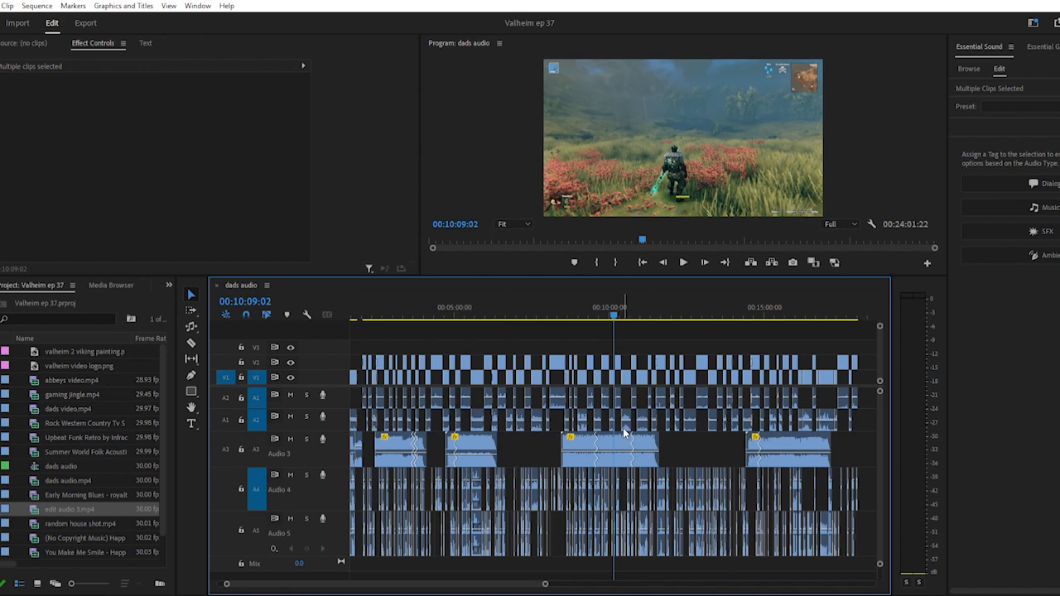
pyautogui.scroll(2, 626, 432)
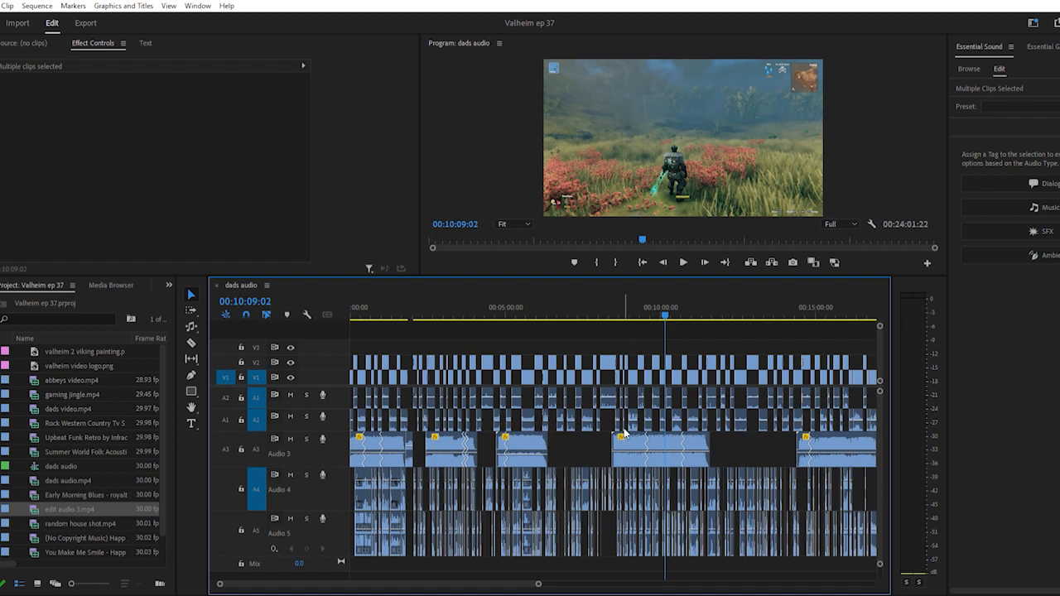
pyautogui.scroll(-10, 626, 432)
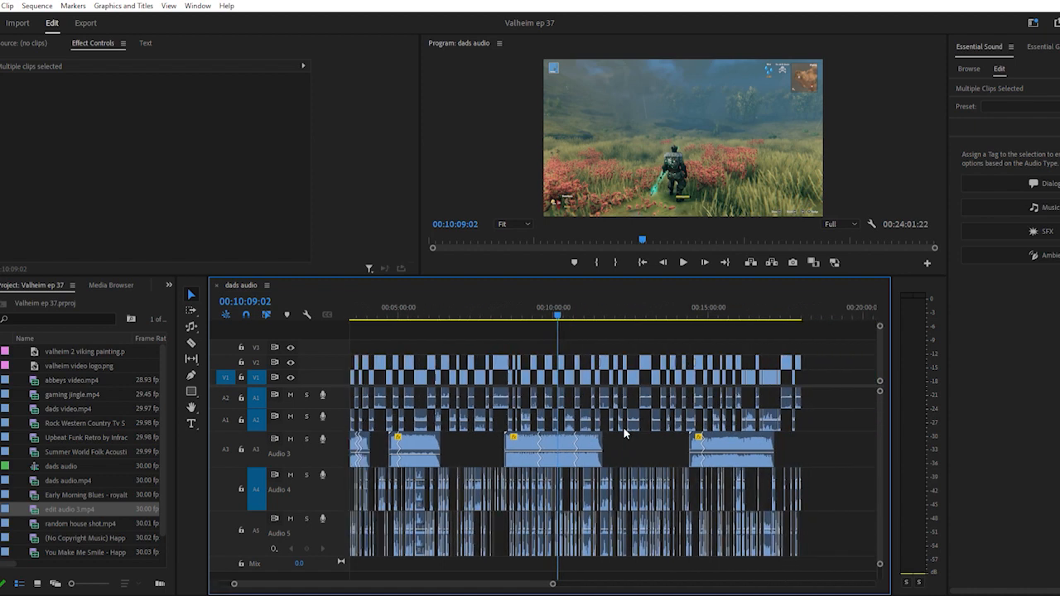
pyautogui.scroll(-3, 626, 432)
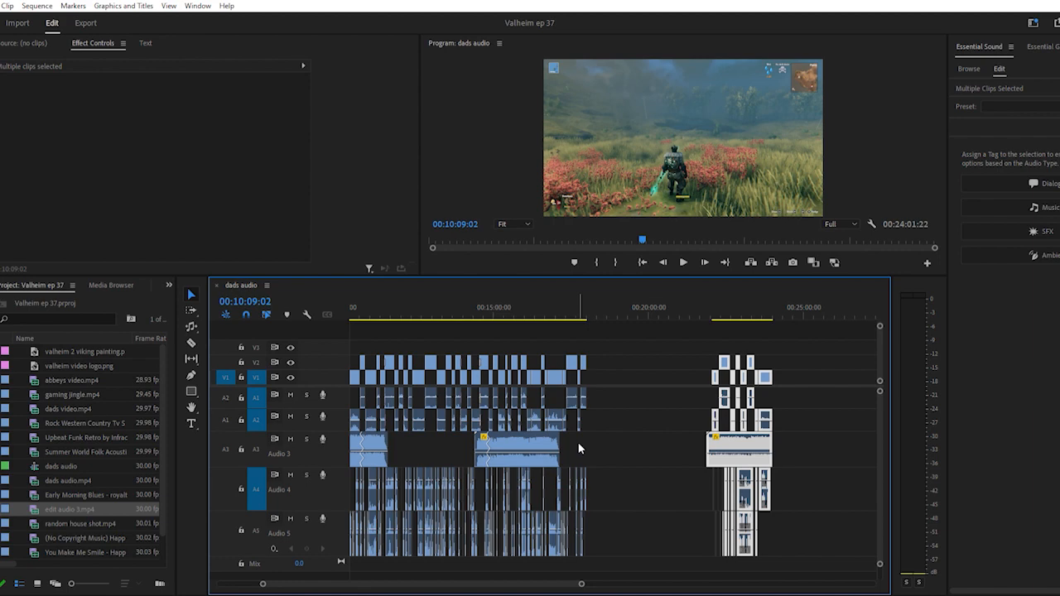
pyautogui.scroll(3, 579, 444)
pyautogui.scroll(-3, 580, 444)
pyautogui.moveTo(737, 436); pyautogui.dragTo(636, 424)
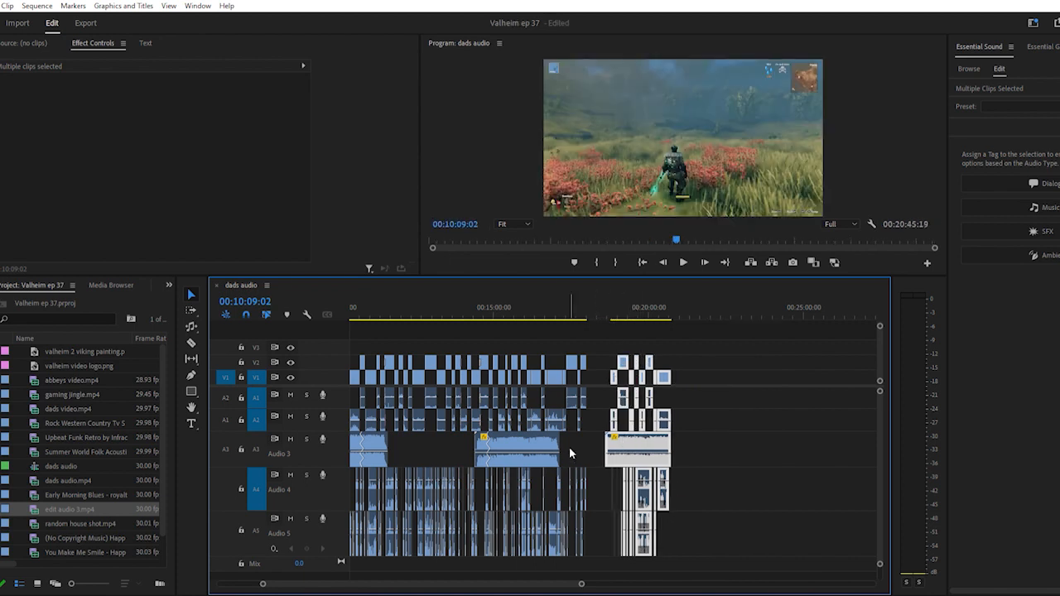
# Review the main edit's music sections and examine the moved clip group around 00:19:30:25
pyautogui.hscroll(-5, 559, 456)
pyautogui.hscroll(2, 547, 465)
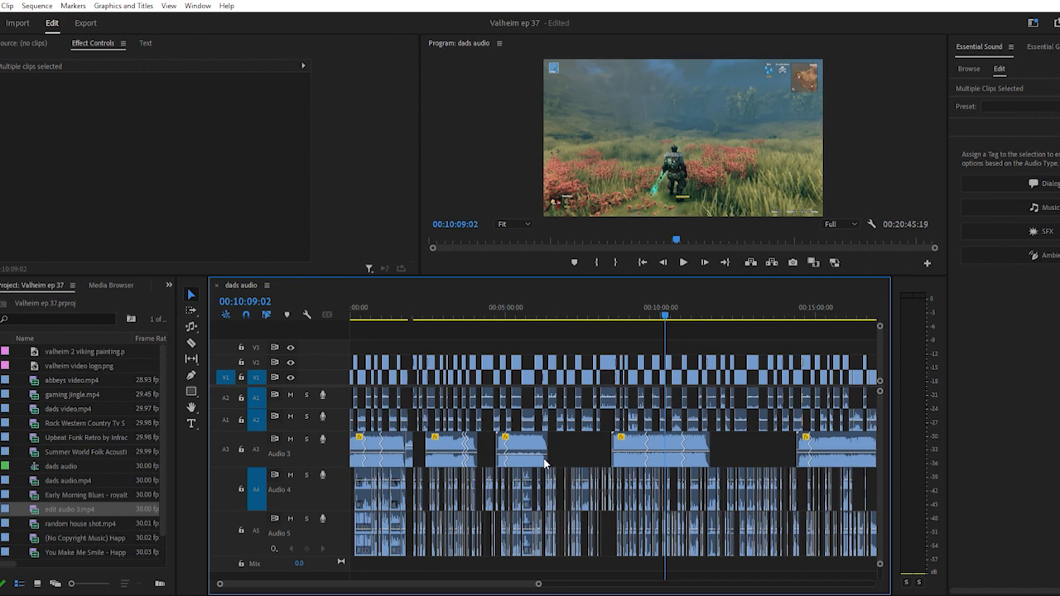
pyautogui.hscroll(3, 547, 465)
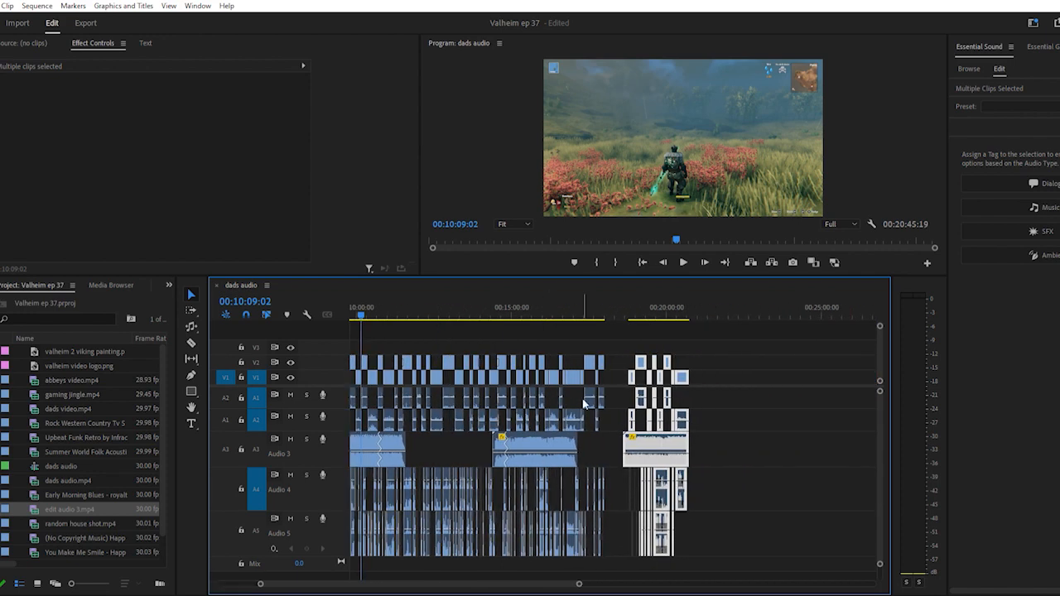
pyautogui.click(653, 307)
pyautogui.press('=')
pyautogui.press('=')
pyautogui.press('=')
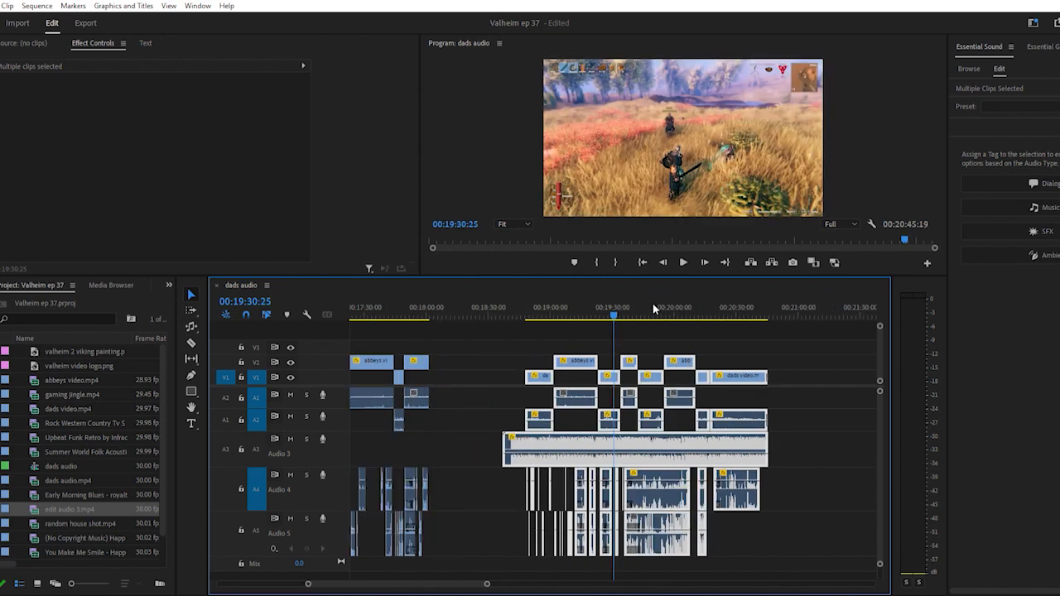
pyautogui.press('=')
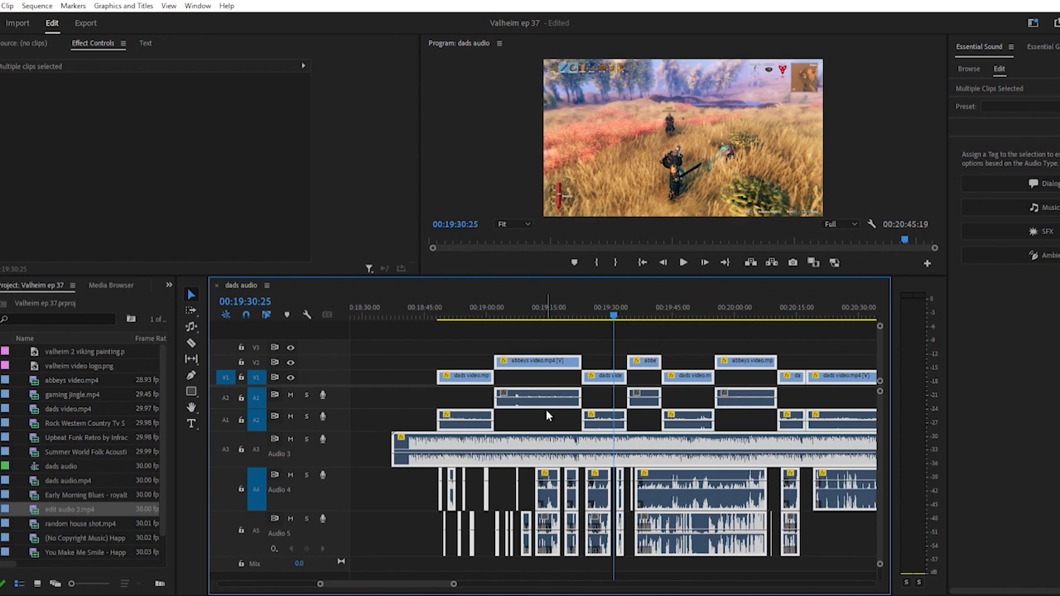
# Move the selected clip group about 35 seconds earlier so its music starts right where the preceding abbeys video clip ends
pyautogui.click(415, 309)
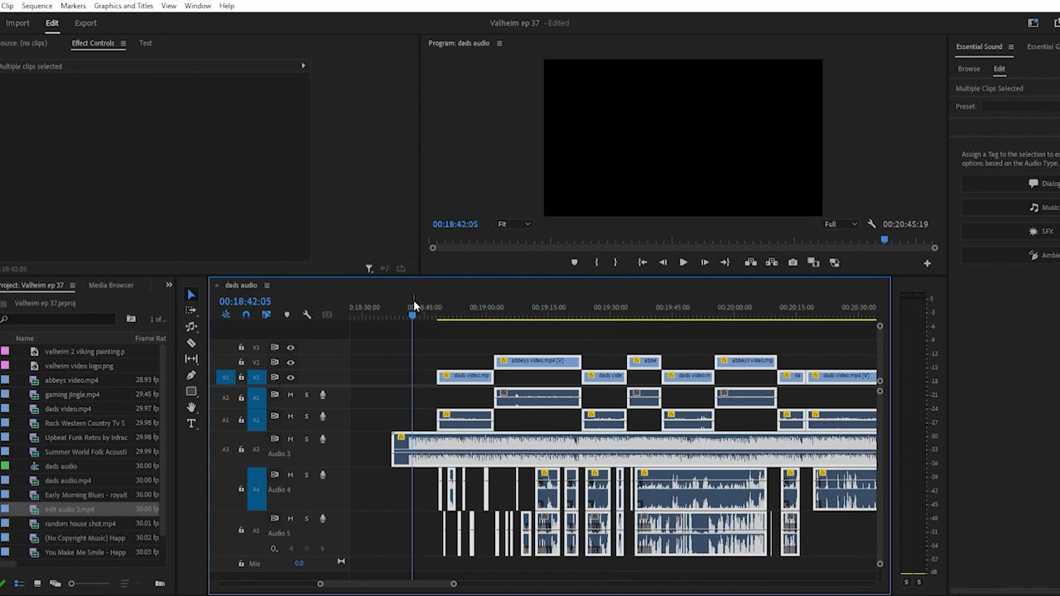
pyautogui.moveTo(413, 308); pyautogui.dragTo(406, 308)
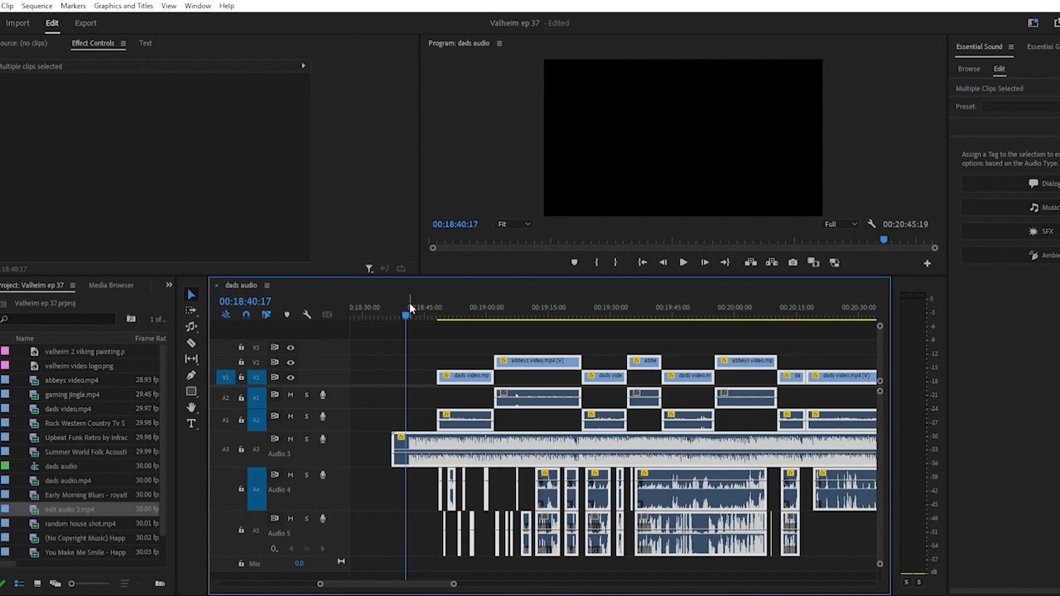
pyautogui.scroll(5, 409, 371)
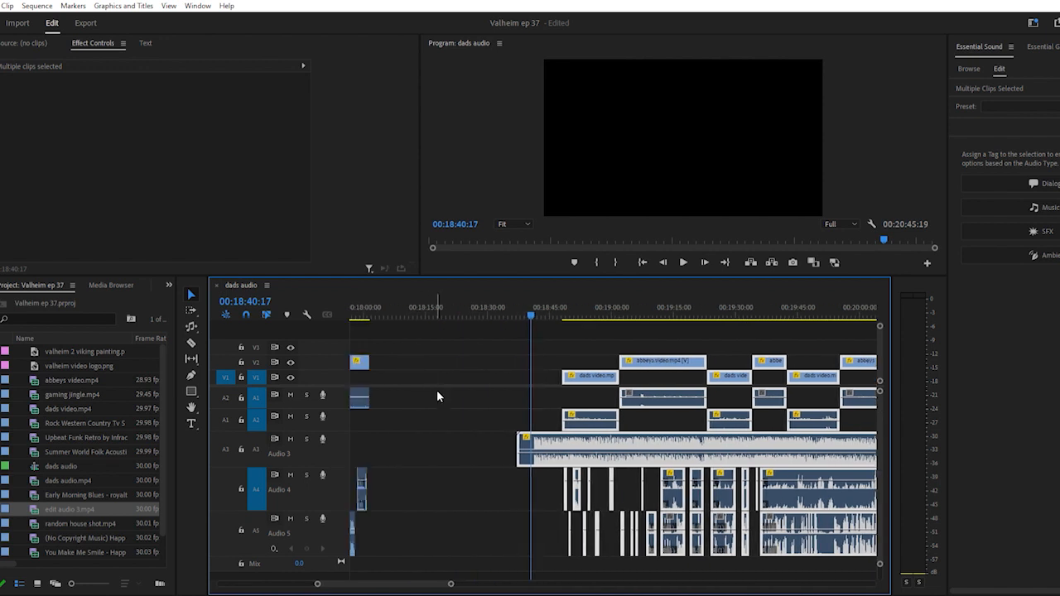
pyautogui.scroll(-4, 442, 396)
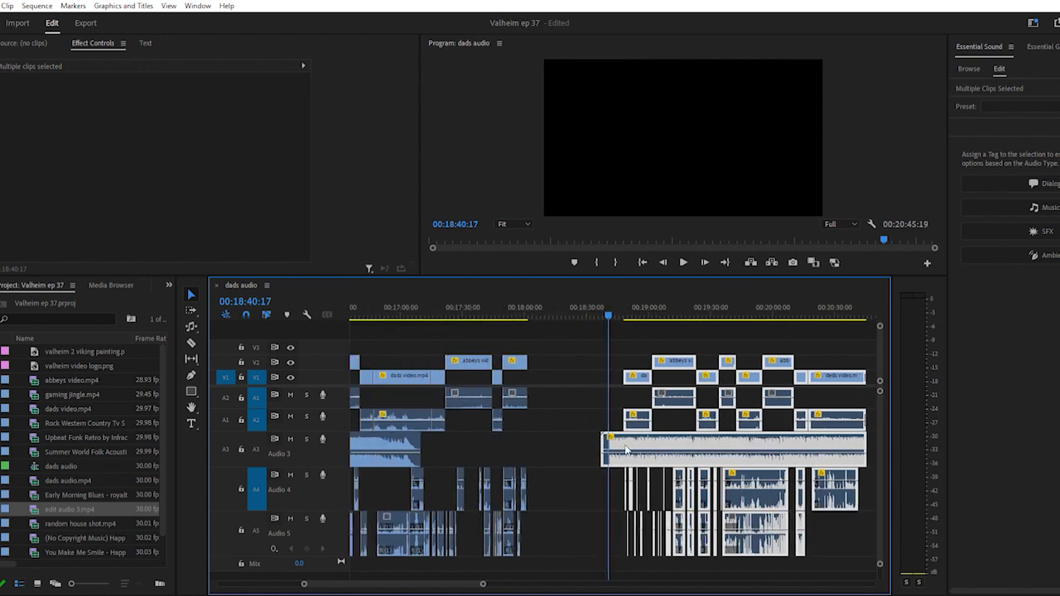
pyautogui.moveTo(640, 433); pyautogui.dragTo(567, 433)
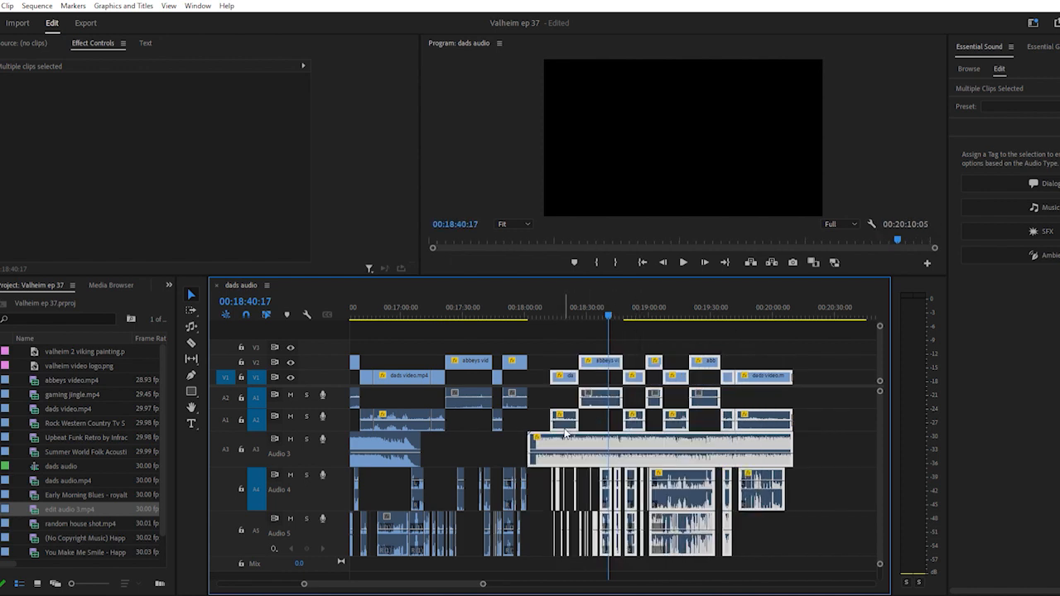
# Shift the selected group about 4 seconds earlier so its music overlaps the preceding abbeys video clip's end, and set the playhead near 00:17:53:01
pyautogui.click(523, 309)
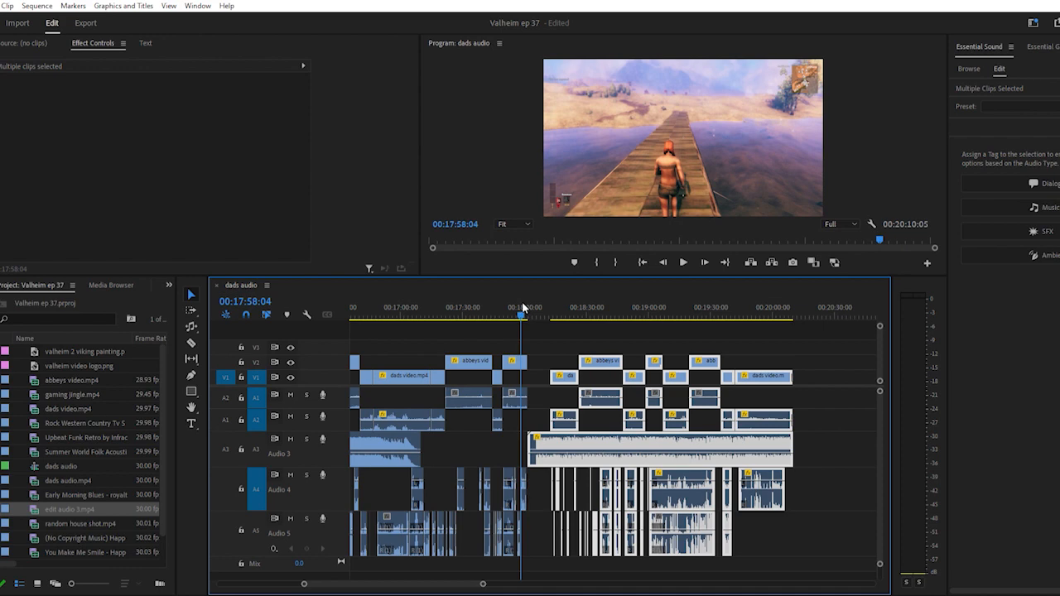
pyautogui.scroll(5, 522, 301)
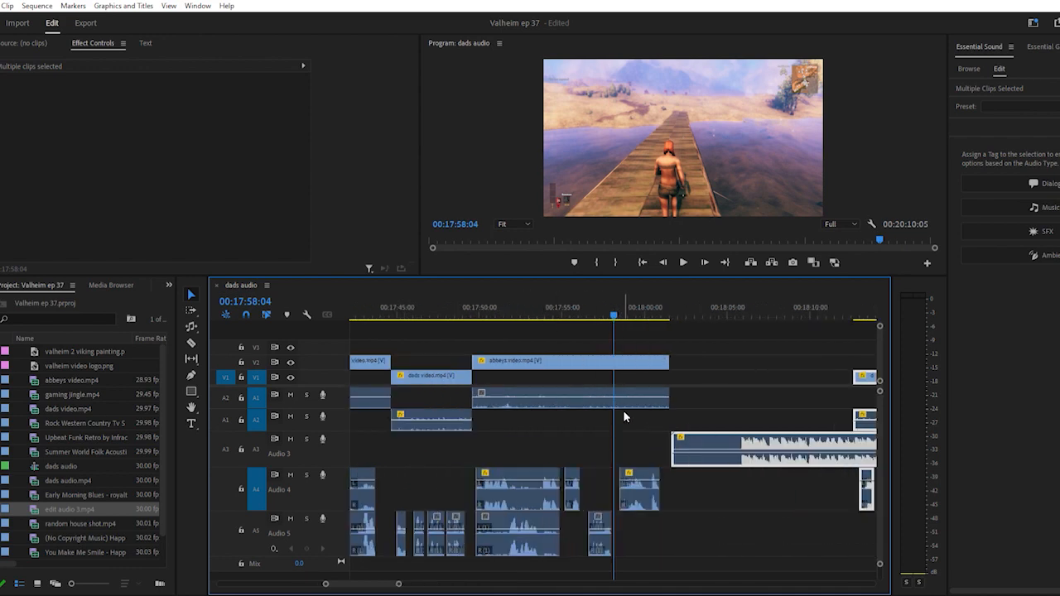
pyautogui.scroll(-3, 623, 410)
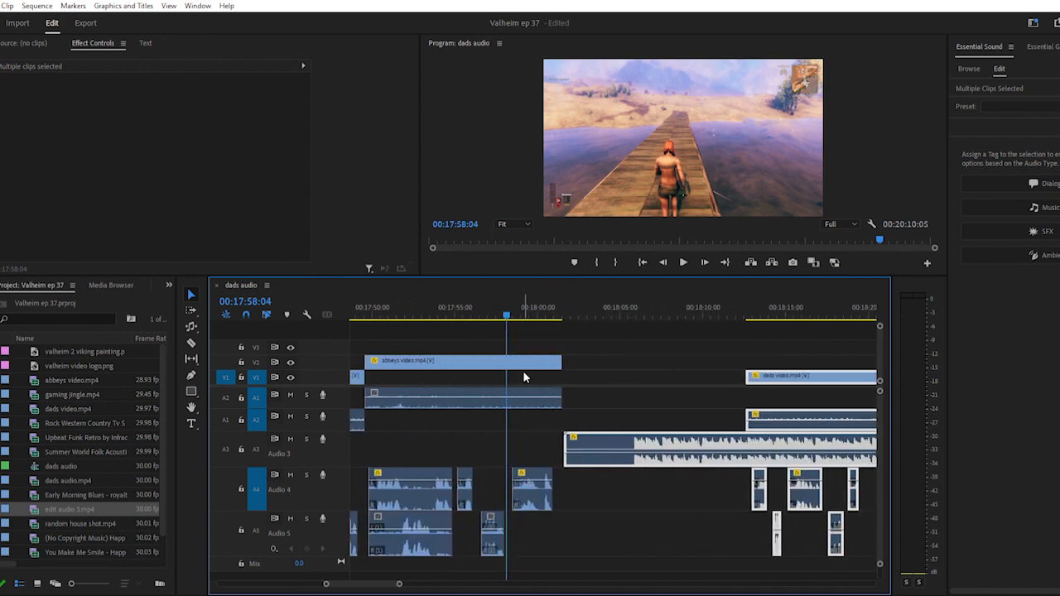
pyautogui.moveTo(684, 430); pyautogui.dragTo(597, 439)
pyautogui.click(486, 301)
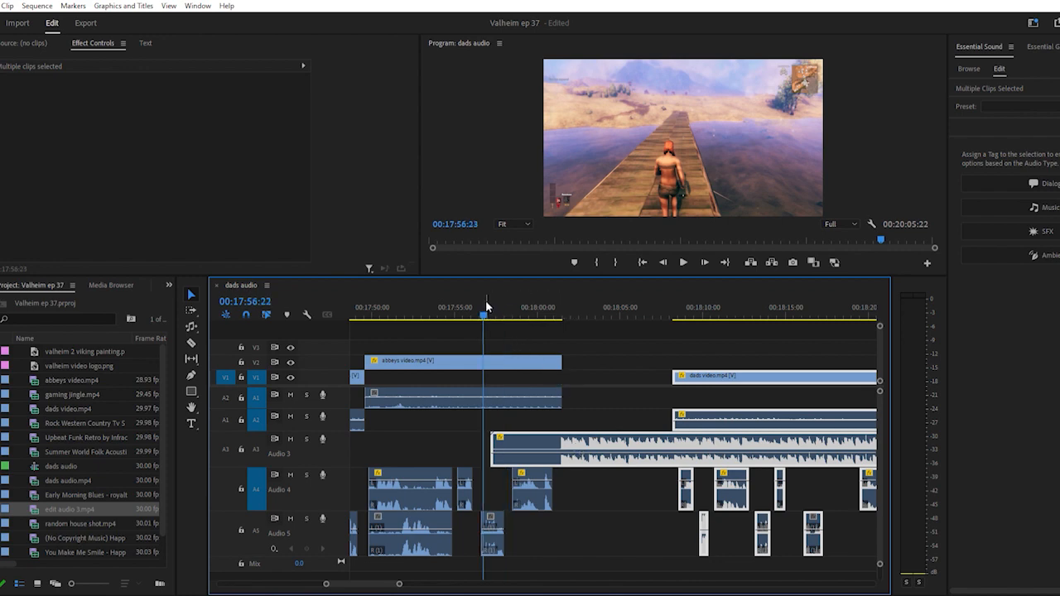
pyautogui.click(424, 302)
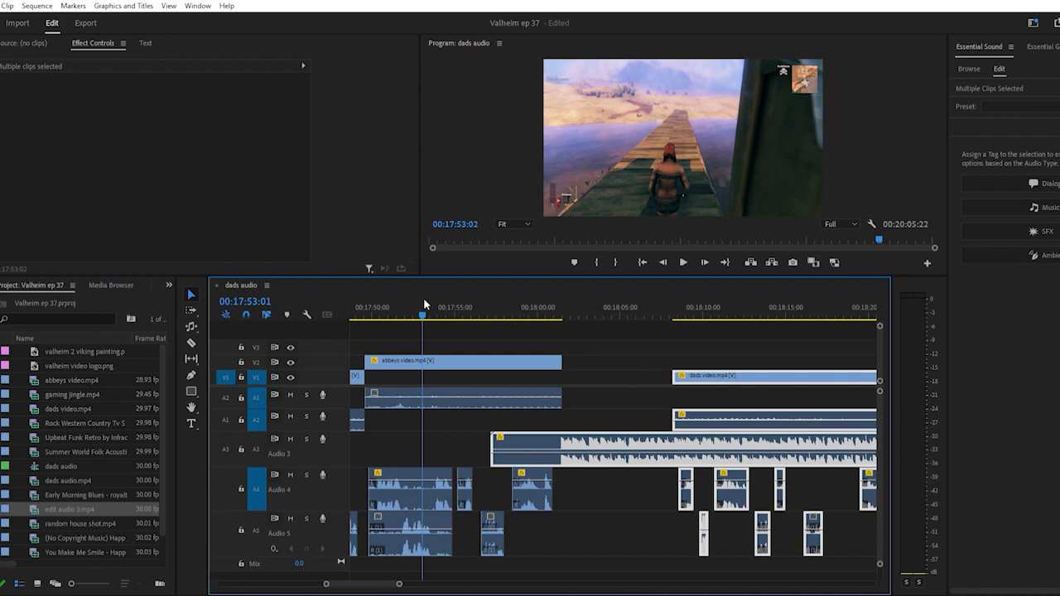
# Play back the music's entry after the abbeys video clip, and reselect the last clip group together with its music clip
pyautogui.press('space')
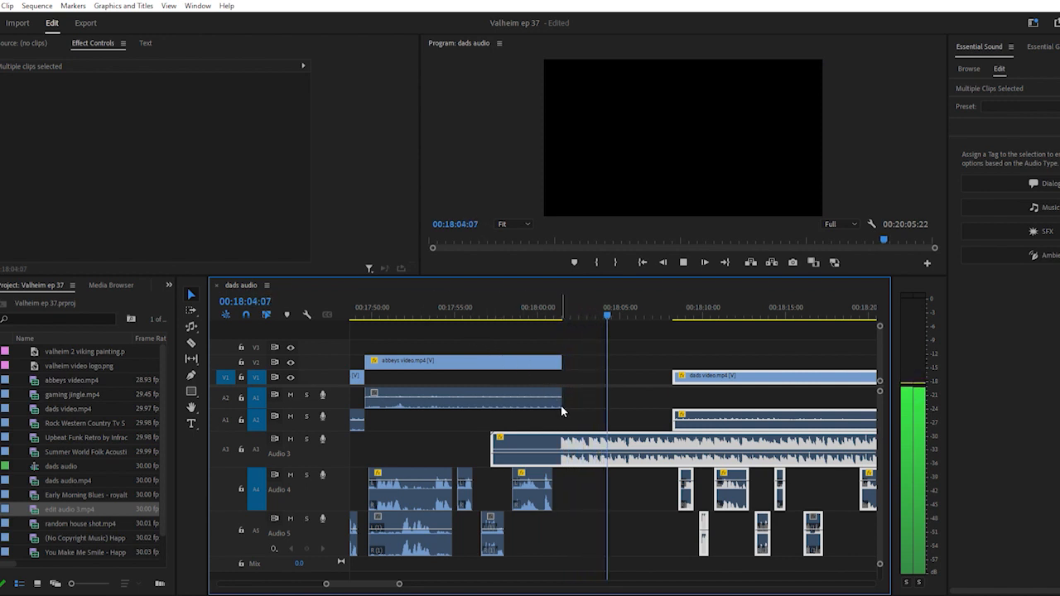
pyautogui.press('space')
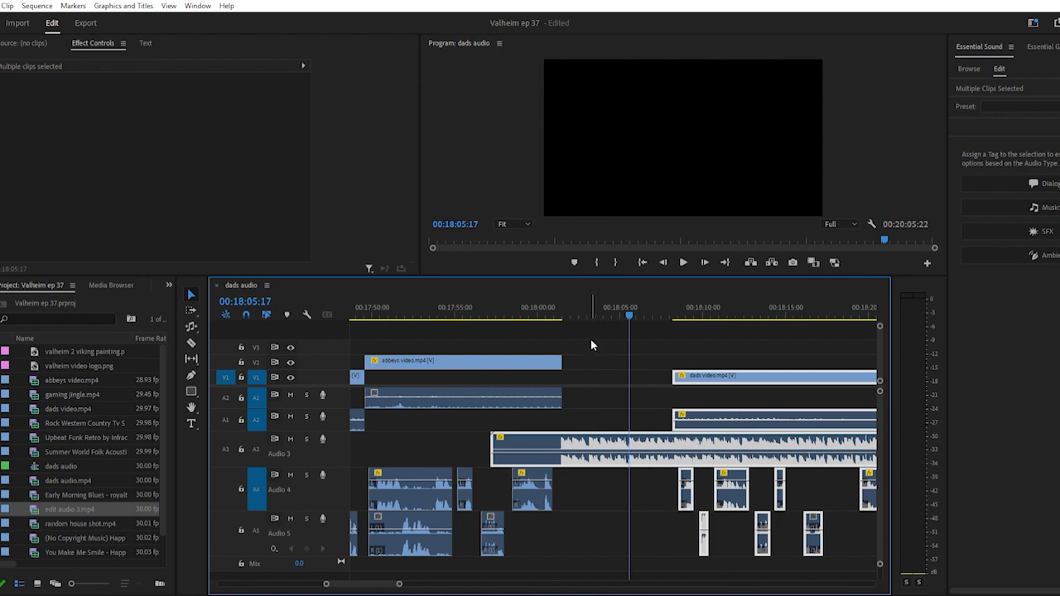
pyautogui.press('-')
pyautogui.press('-')
pyautogui.scroll(-1, 695, 402)
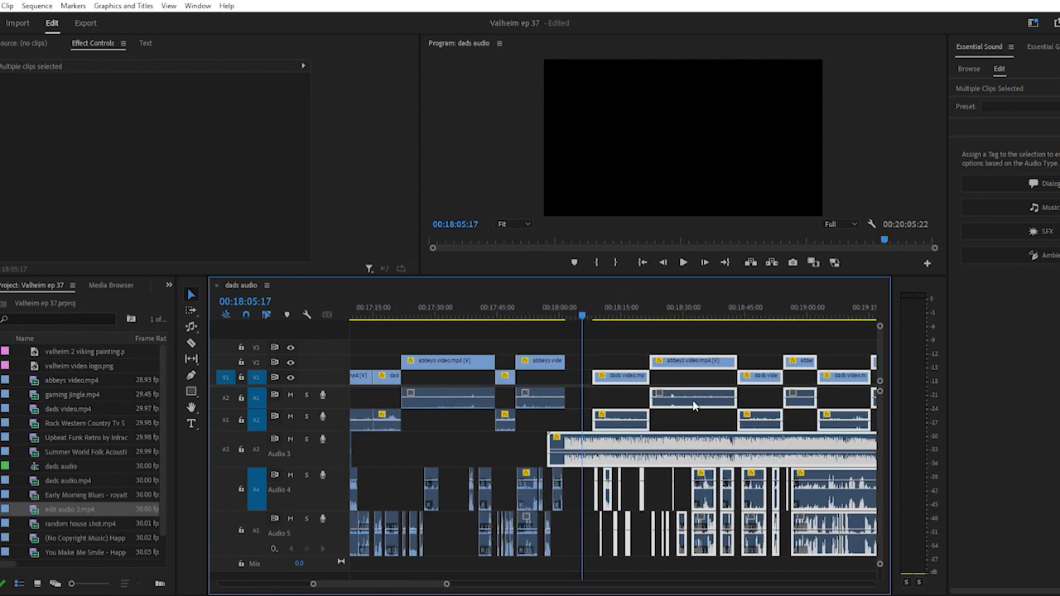
pyautogui.click(669, 325)
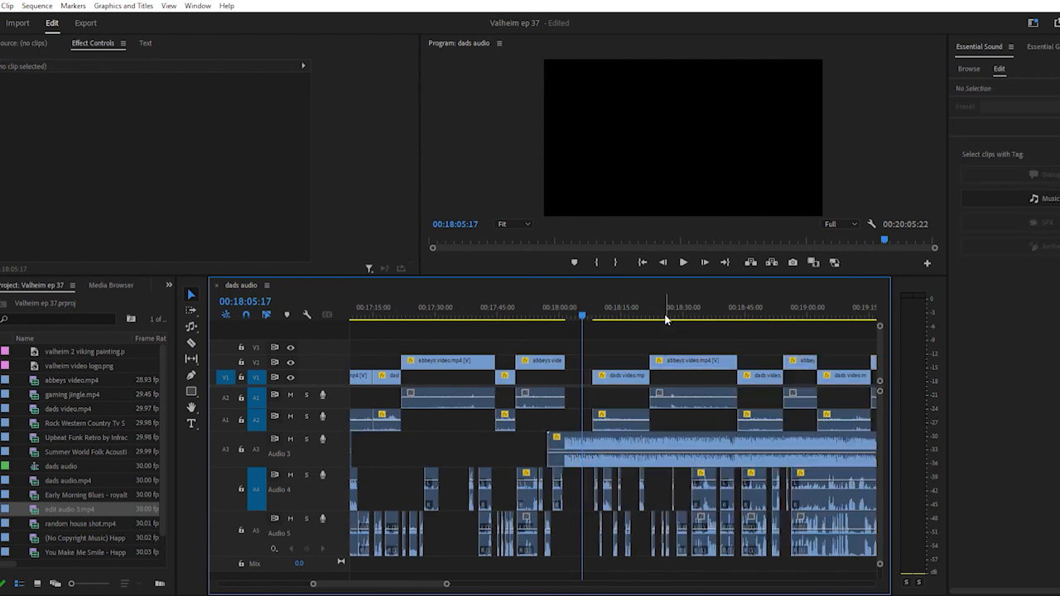
pyautogui.click(559, 447)
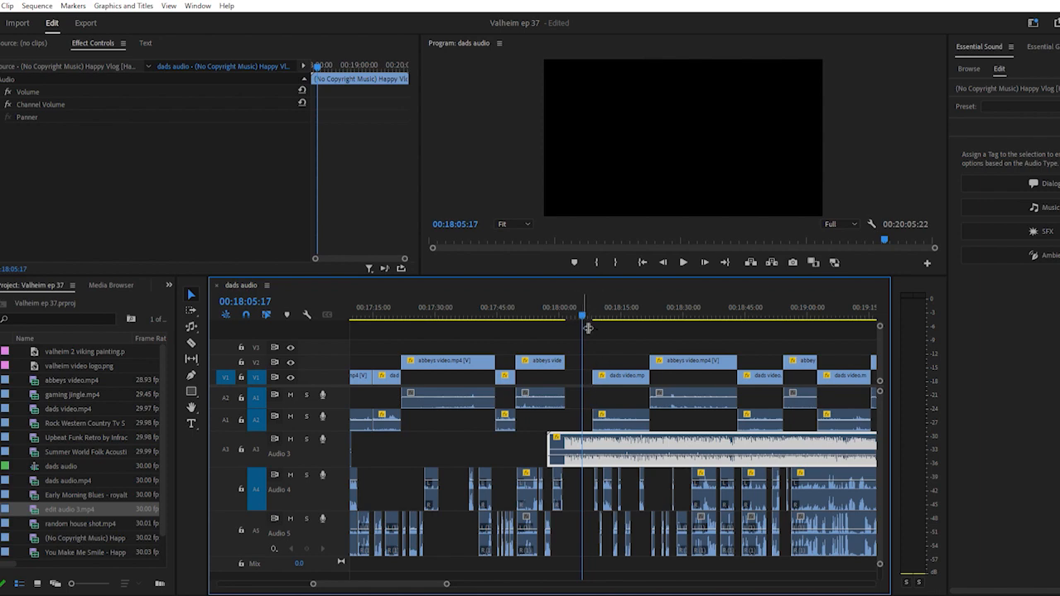
pyautogui.press('-')
pyautogui.scroll(-3, 632, 379)
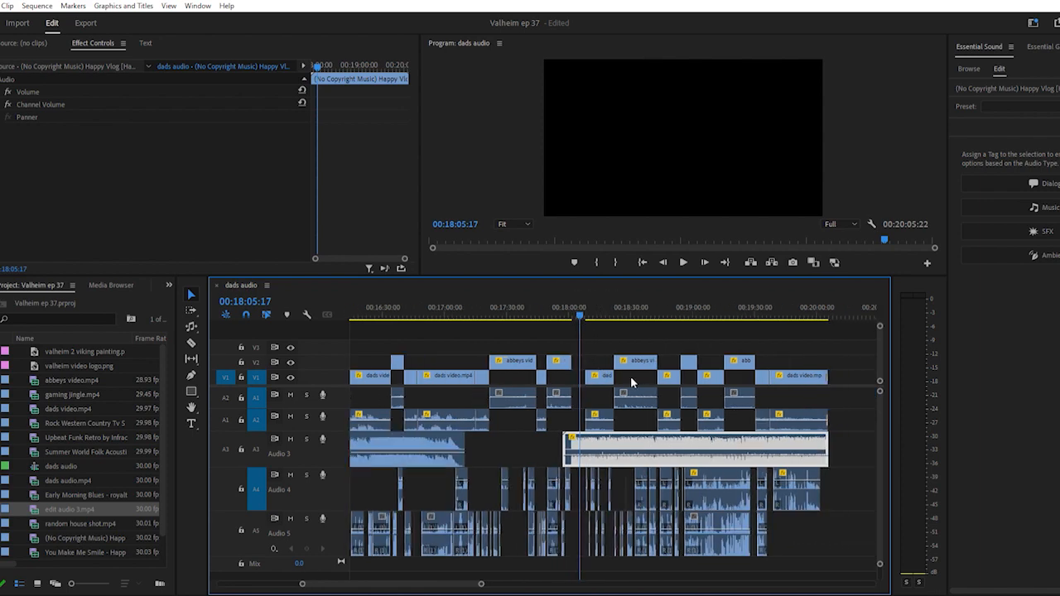
pyautogui.moveTo(802, 538); pyautogui.dragTo(542, 331)
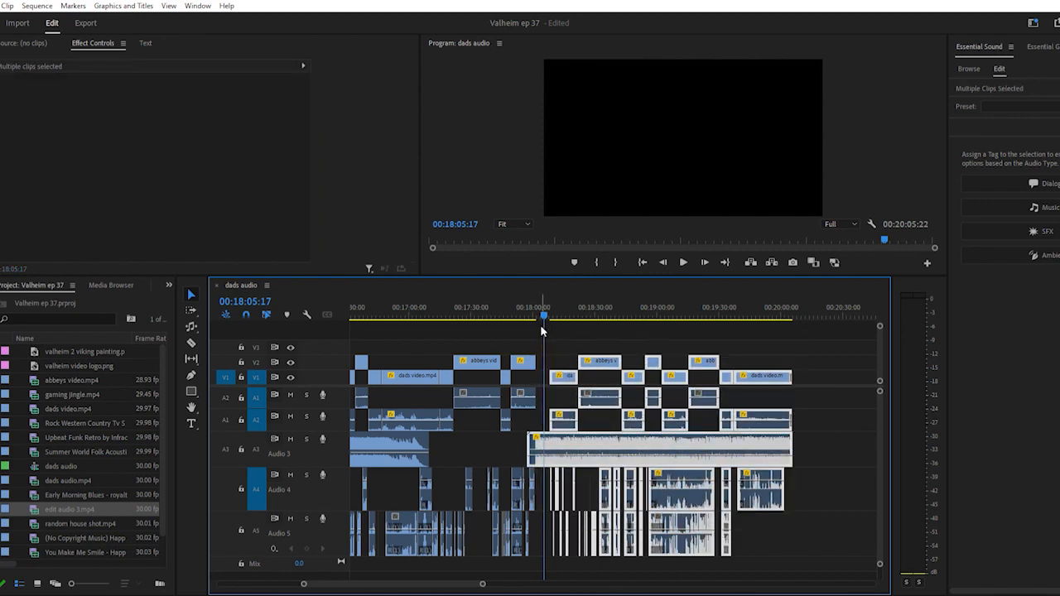
pyautogui.press('=')
pyautogui.press('=')
pyautogui.press('=')
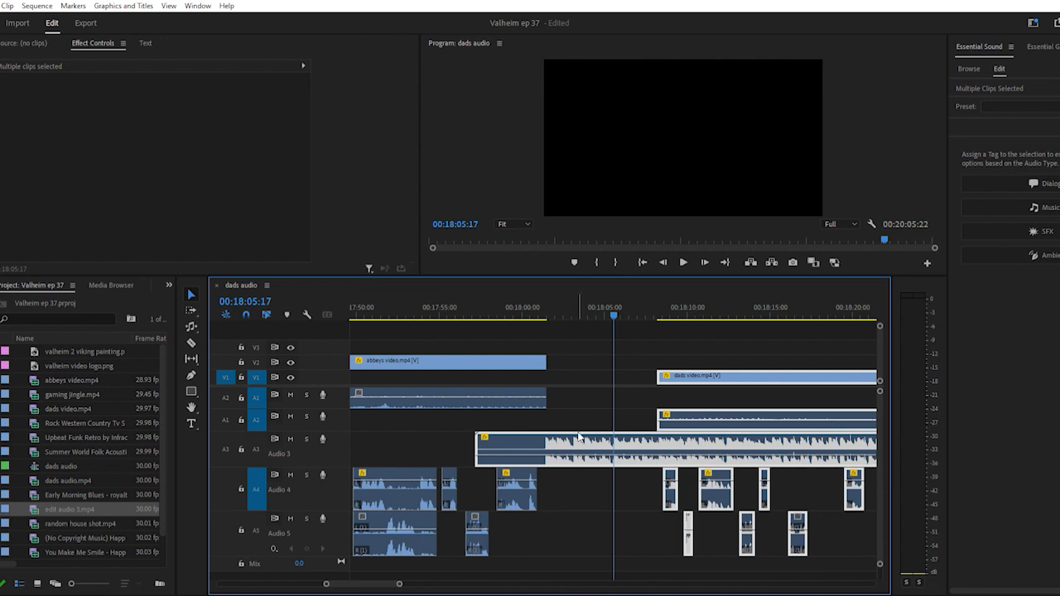
# Play the music's entry from about 00:17:57:21 and shift the selected clip group 12 frames earlier so the music swells before the abbeys clip ends
pyautogui.click(486, 304)
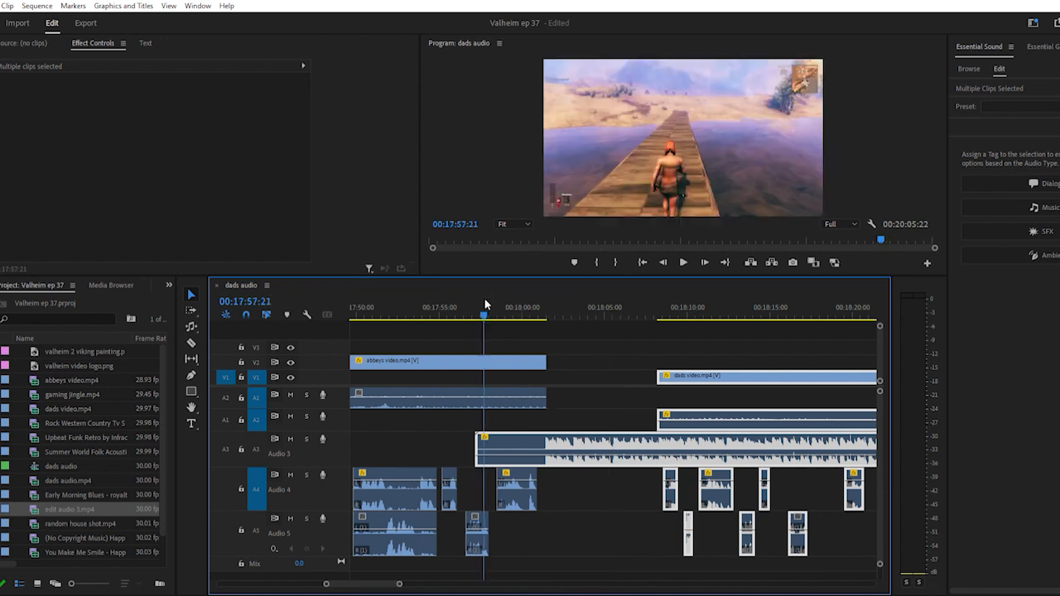
pyautogui.press('space')
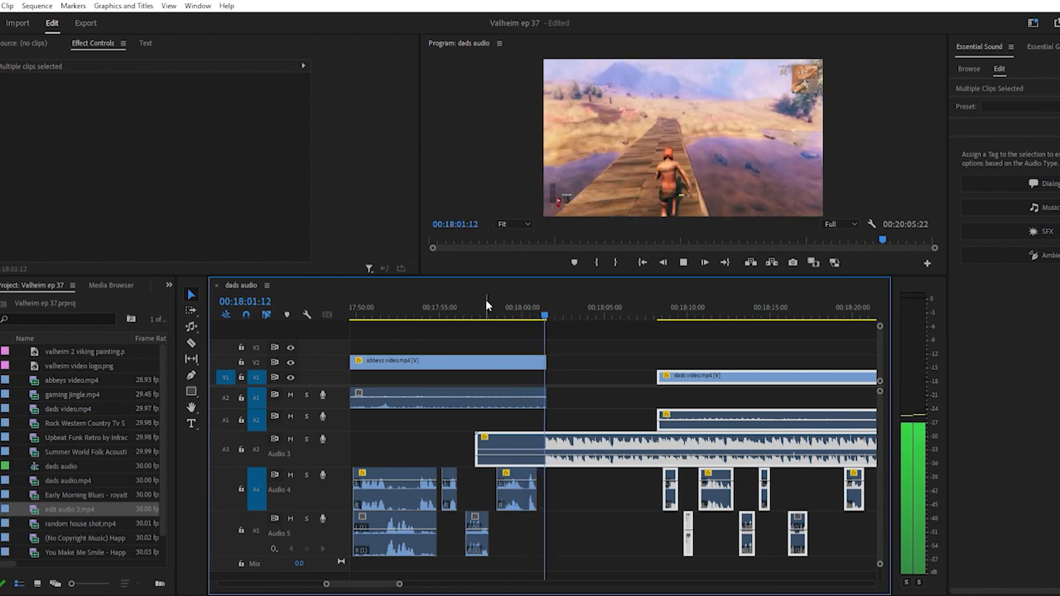
pyautogui.press('space')
pyautogui.click(546, 307)
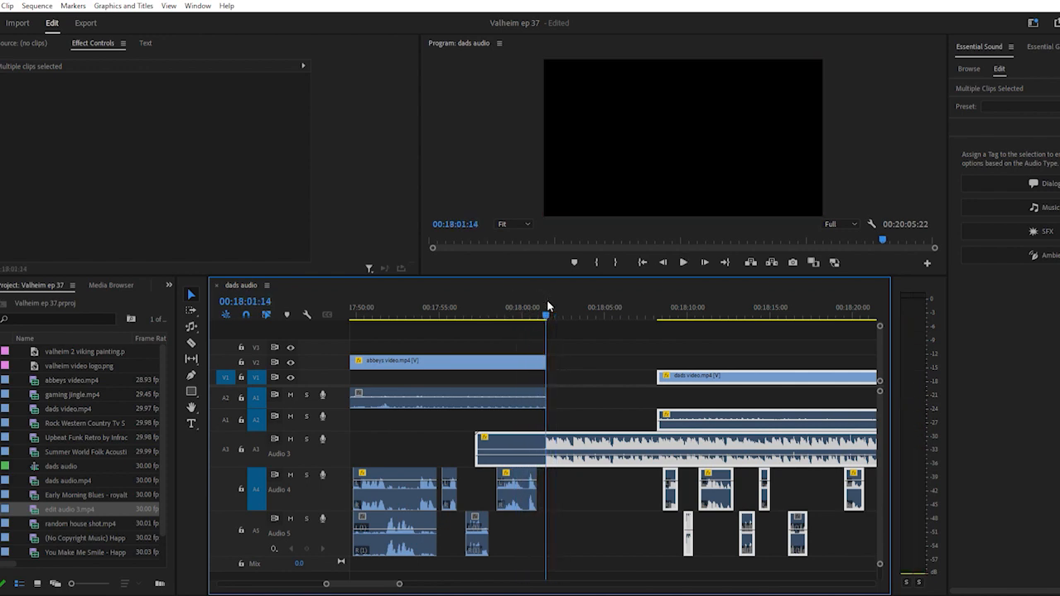
pyautogui.press('=')
pyautogui.press('=')
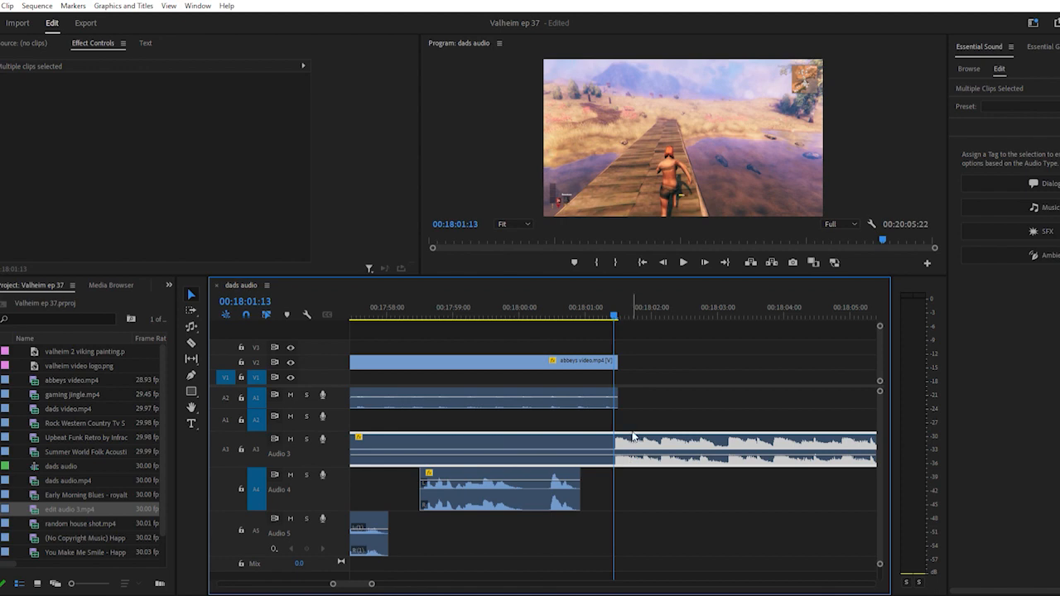
pyautogui.moveTo(633, 437); pyautogui.dragTo(606, 438)
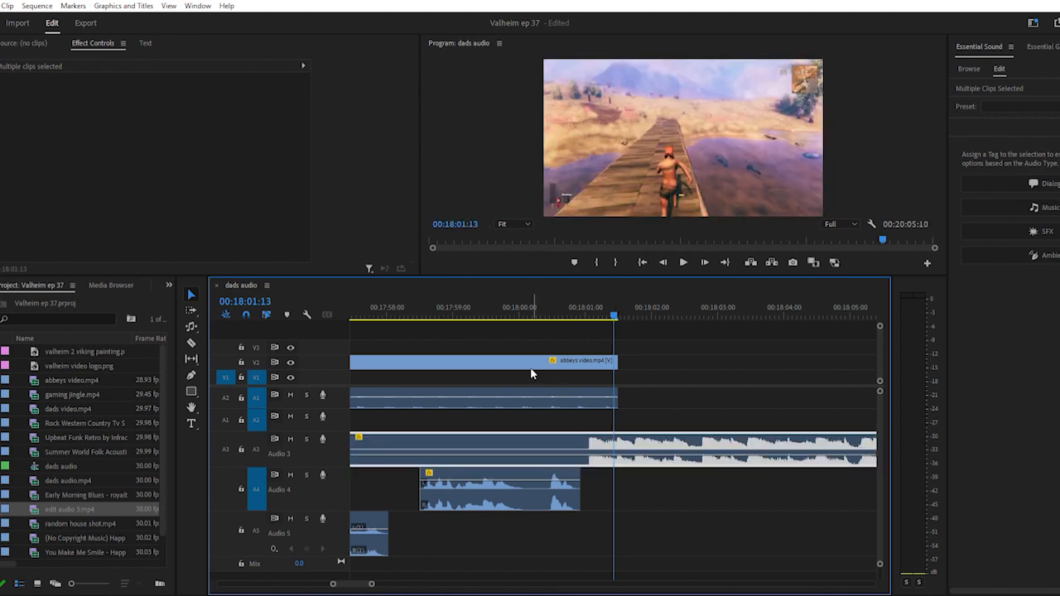
# Play the transition from 00:17:57:27 and nudge the selected clip group one frame later
pyautogui.click(382, 307)
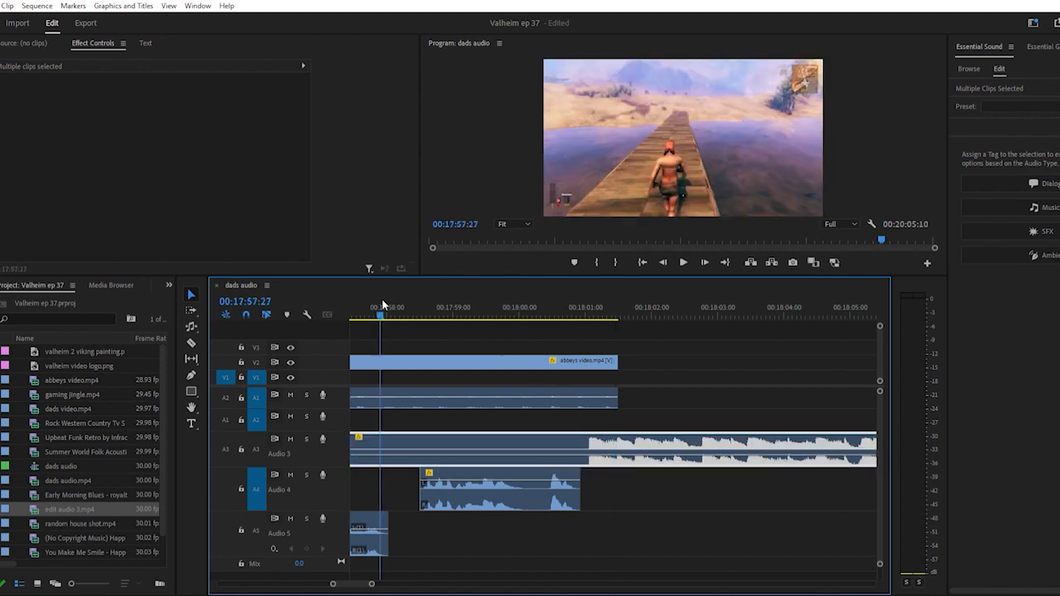
pyautogui.press('space')
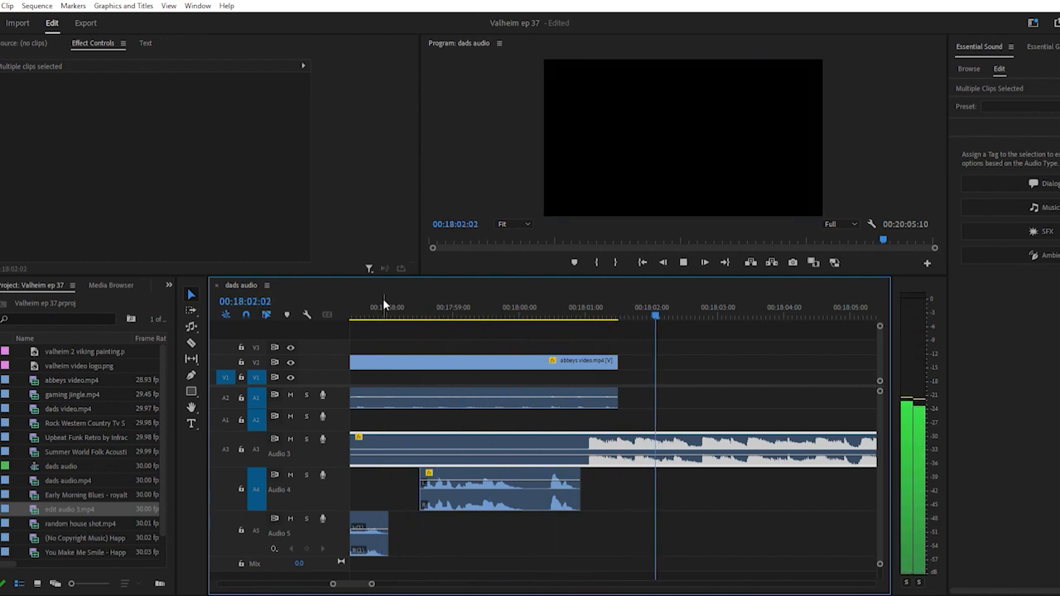
pyautogui.press('space')
pyautogui.click(587, 308)
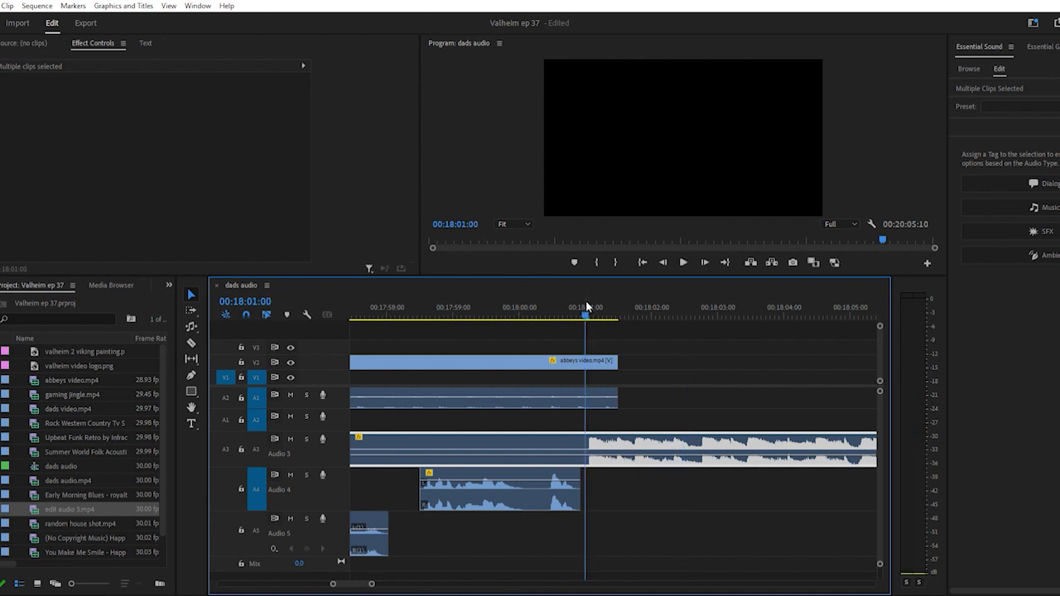
pyautogui.scroll(3, 582, 332)
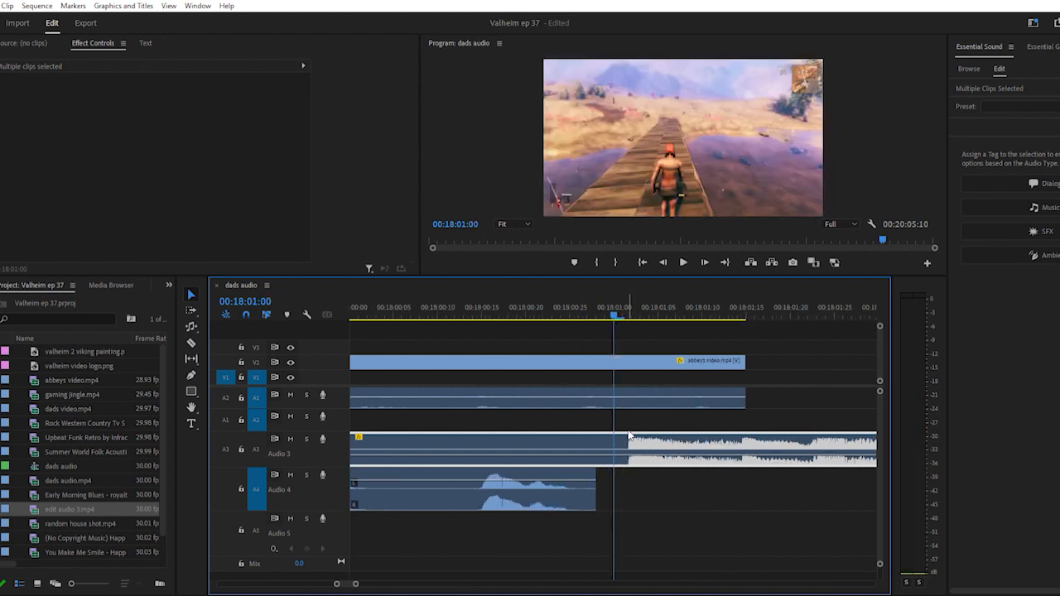
pyautogui.moveTo(631, 435); pyautogui.dragTo(638, 434)
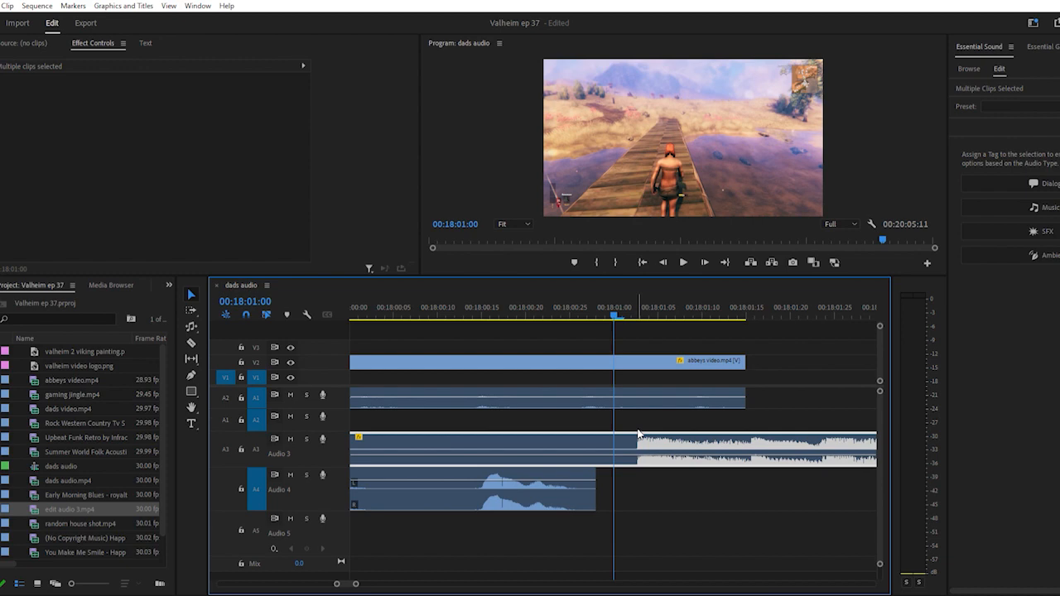
# Play the transition from about 00:17:53:09 and move the selected clip group two frames later, near 00:18:01:10
pyautogui.scroll(-3, 633, 434)
pyautogui.scroll(-2, 555, 394)
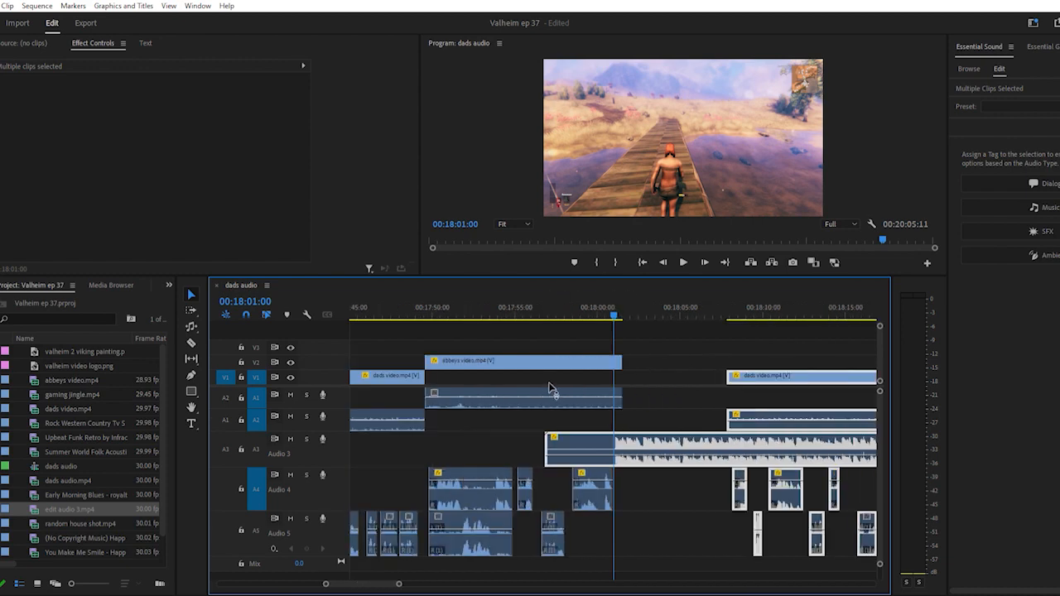
pyautogui.click(488, 299)
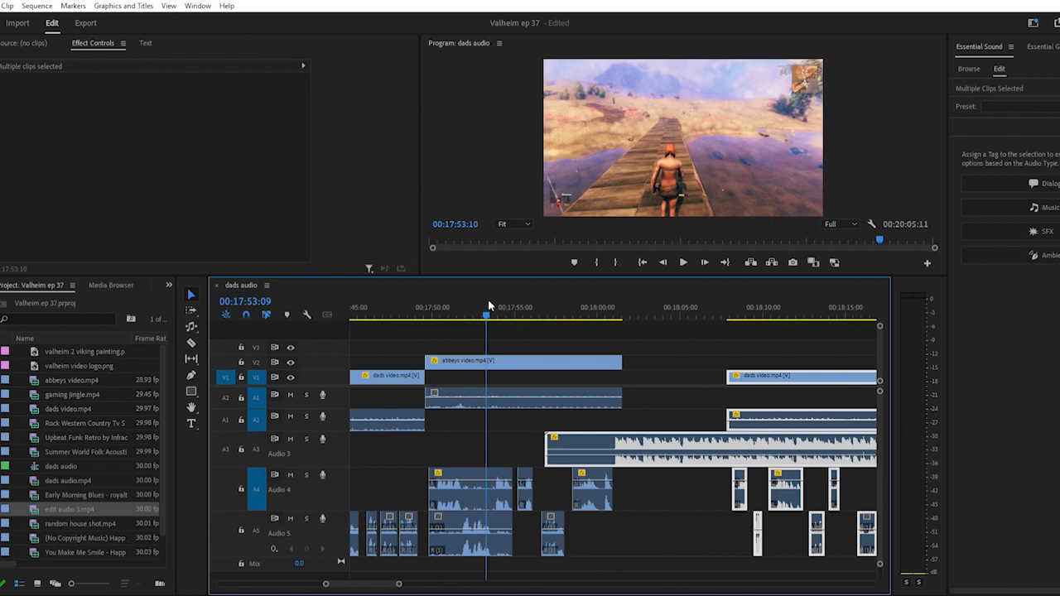
pyautogui.press('space')
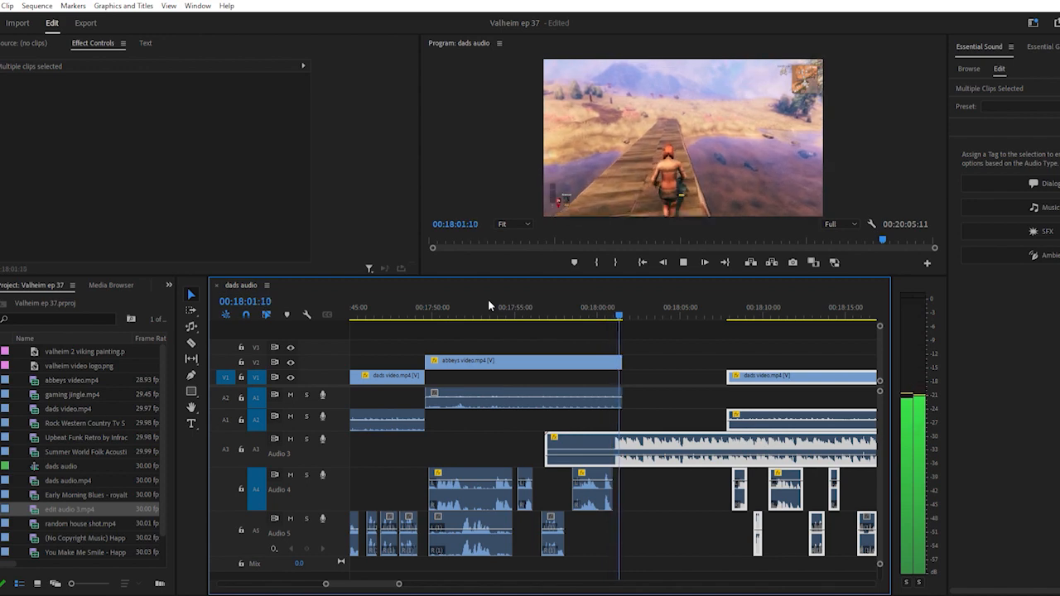
pyautogui.press('space')
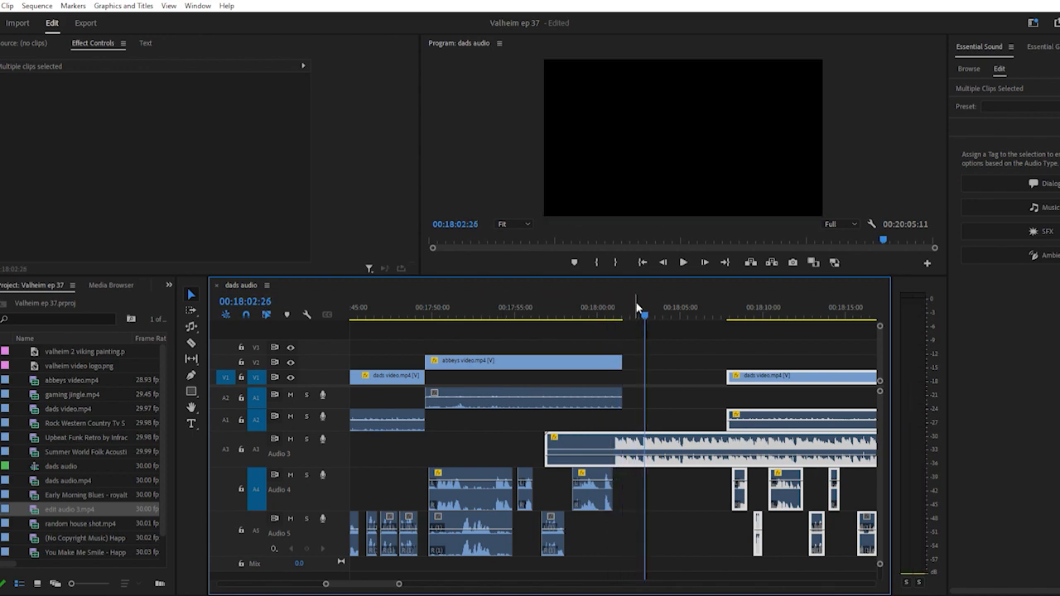
pyautogui.click(623, 306)
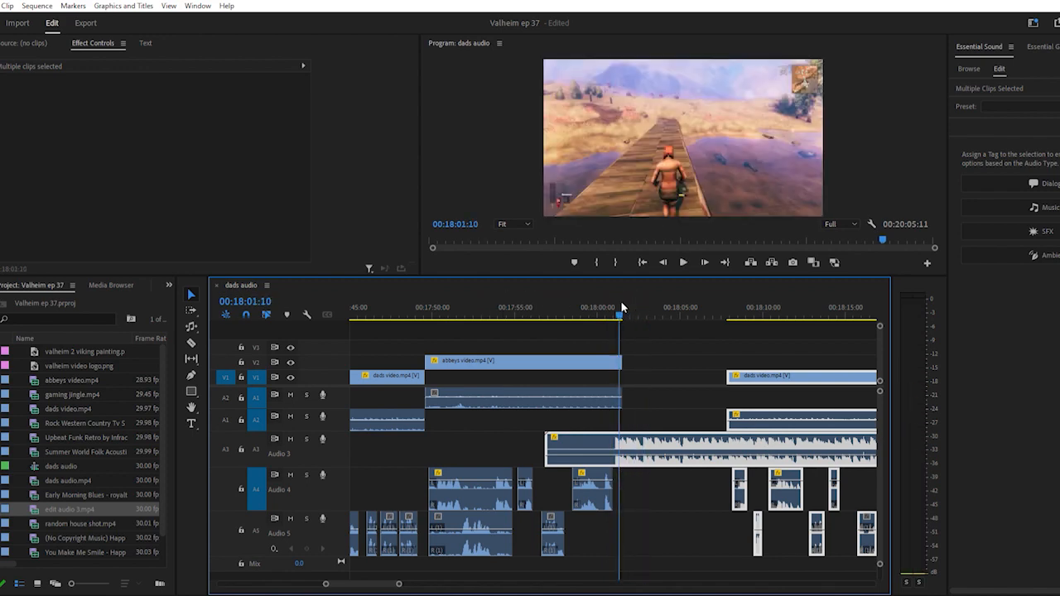
pyautogui.press('=')
pyautogui.press('=')
pyautogui.press('=')
pyautogui.moveTo(596, 434); pyautogui.dragTo(610, 434)
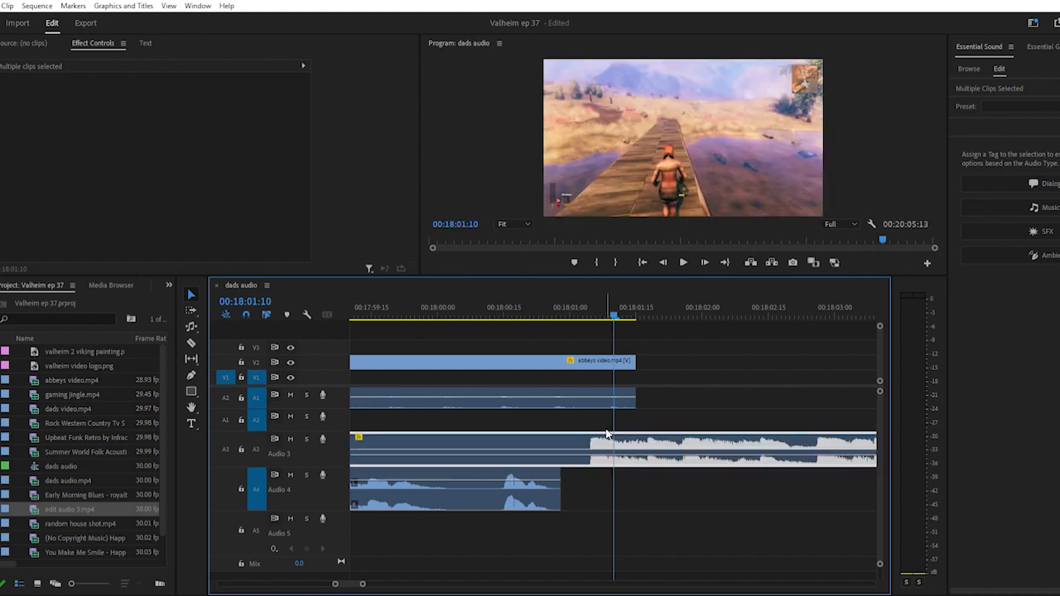
# Play back from 00:17:54:09 into the start of the following dads video clip, and clear the clip selection
pyautogui.press('-')
pyautogui.press('-')
pyautogui.press('-')
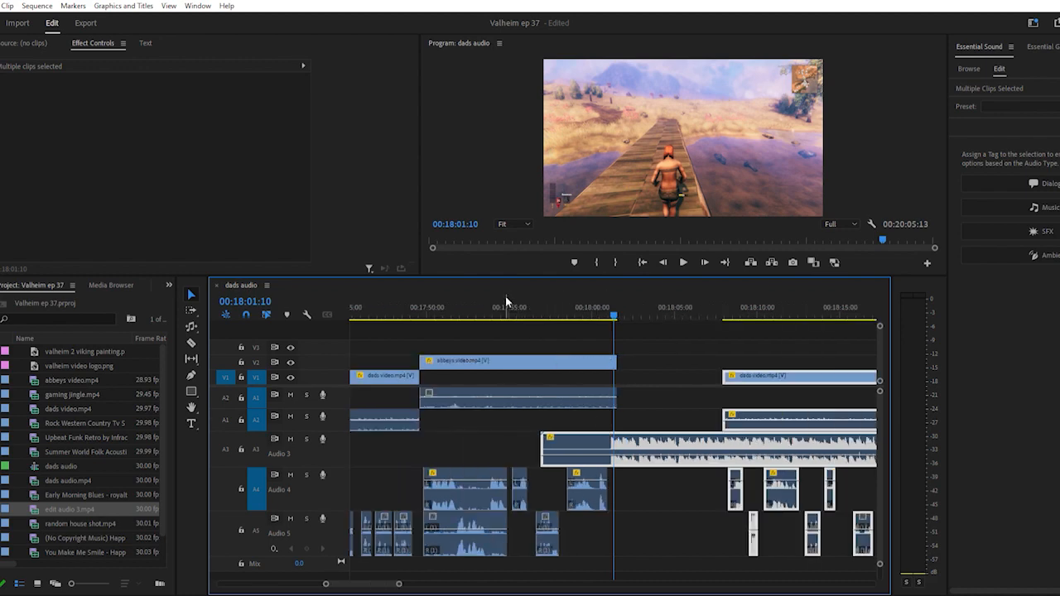
pyautogui.click(499, 308)
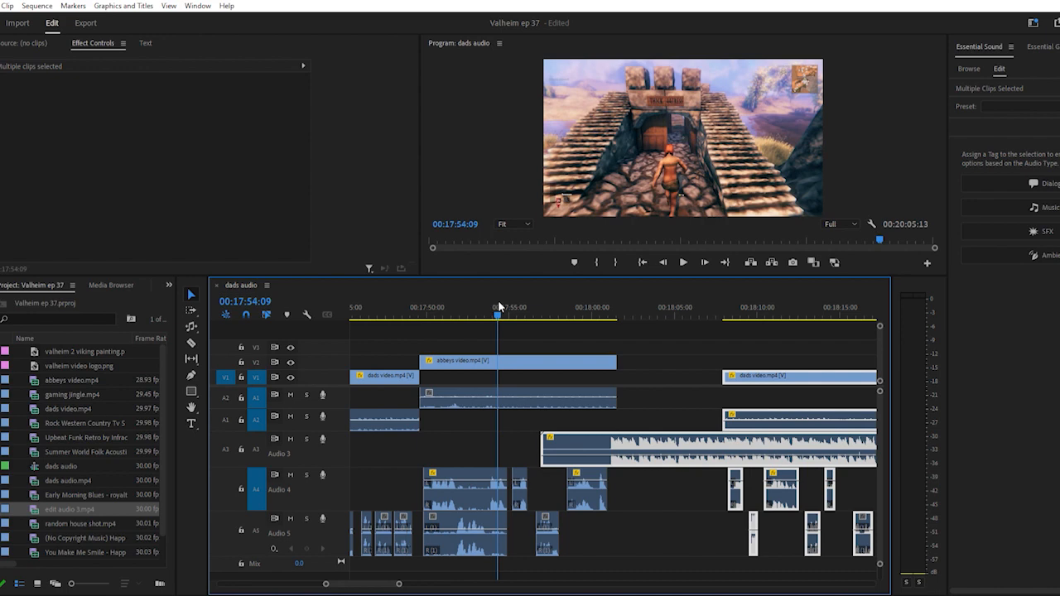
pyautogui.press('space')
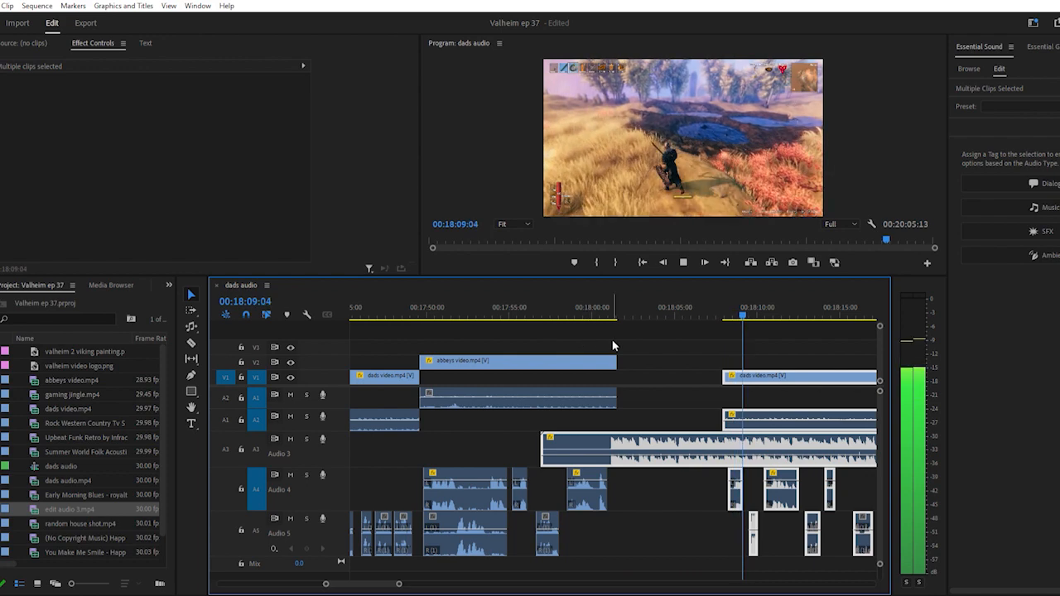
pyautogui.press('space')
pyautogui.click(653, 334)
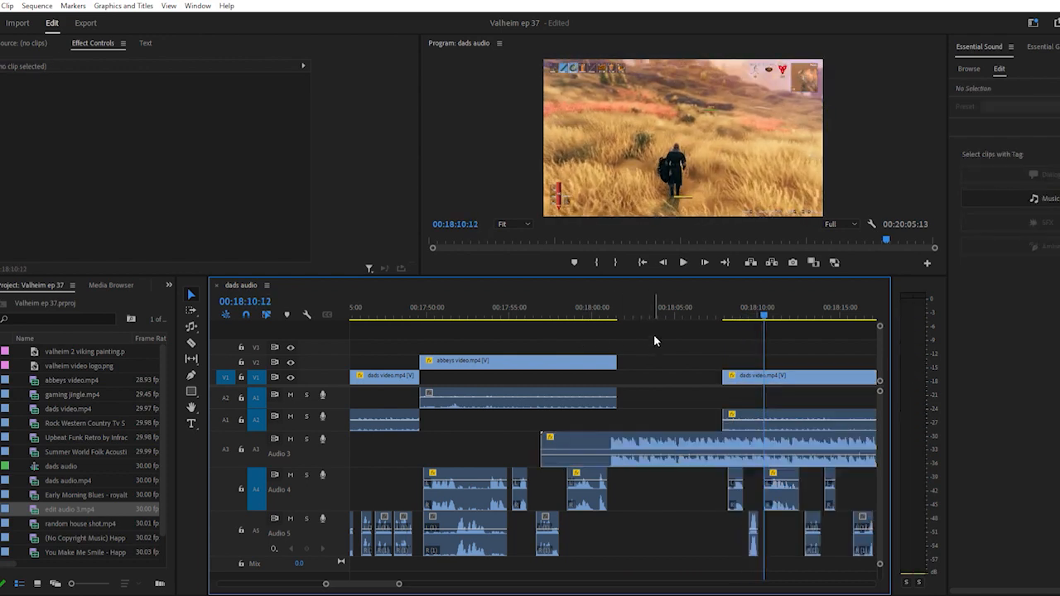
# Close the video gap by extending the abbeys clip's end to about 00:18:07 and the dads clip's start back to about 00:18:02:23
pyautogui.scroll(-4, 664, 373)
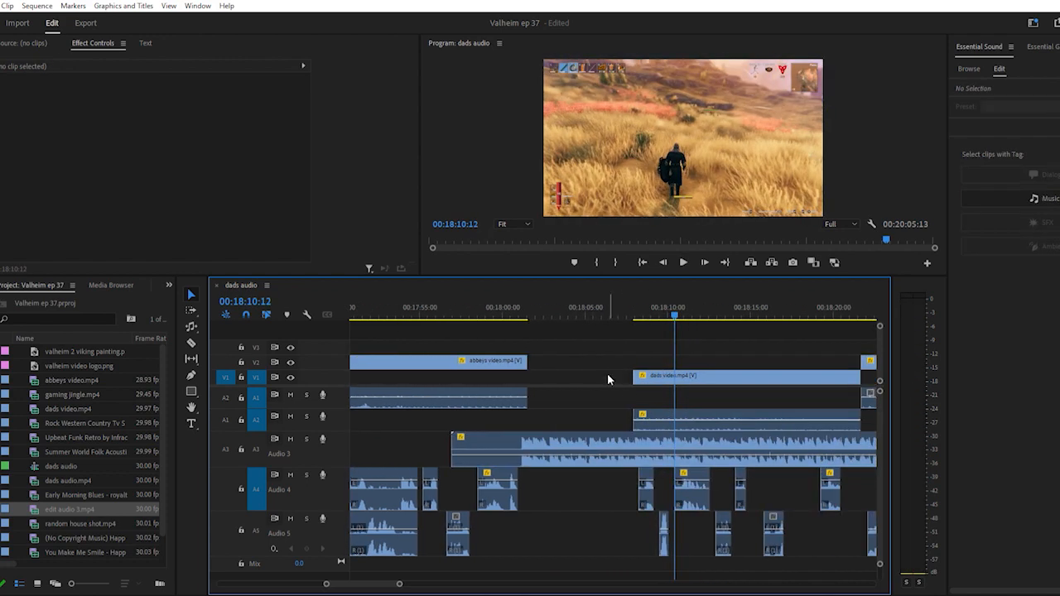
pyautogui.click(529, 358)
pyautogui.moveTo(536, 357); pyautogui.dragTo(551, 374)
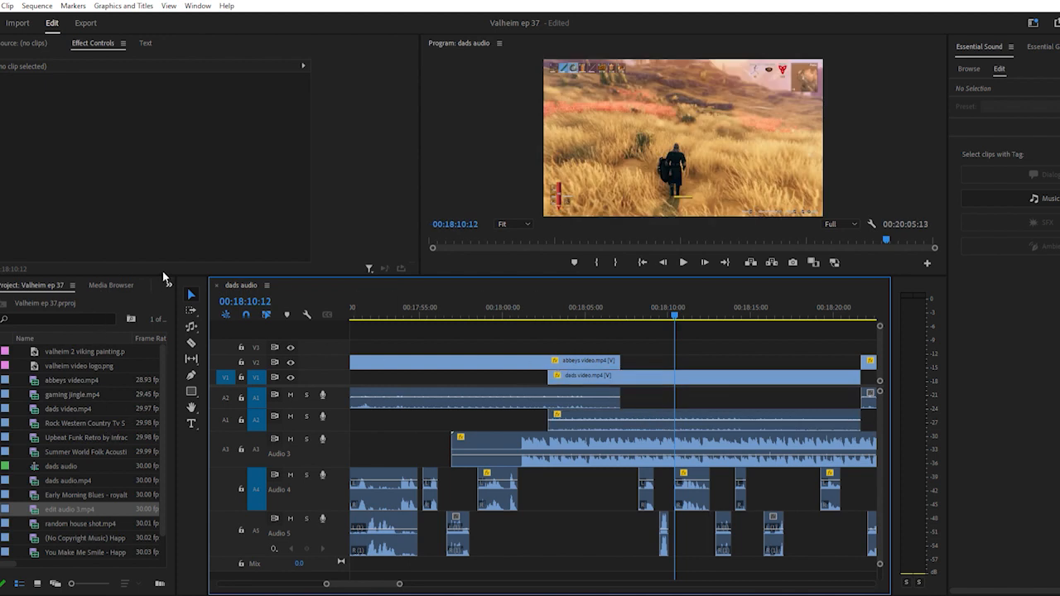
# Apply a 4:14 Film Dissolve to the abbeys clip's end across its overlap with the dads clip, and play the transition from 00:17:53:28
pyautogui.click(163, 274)
pyautogui.hotkey('shift', '7')
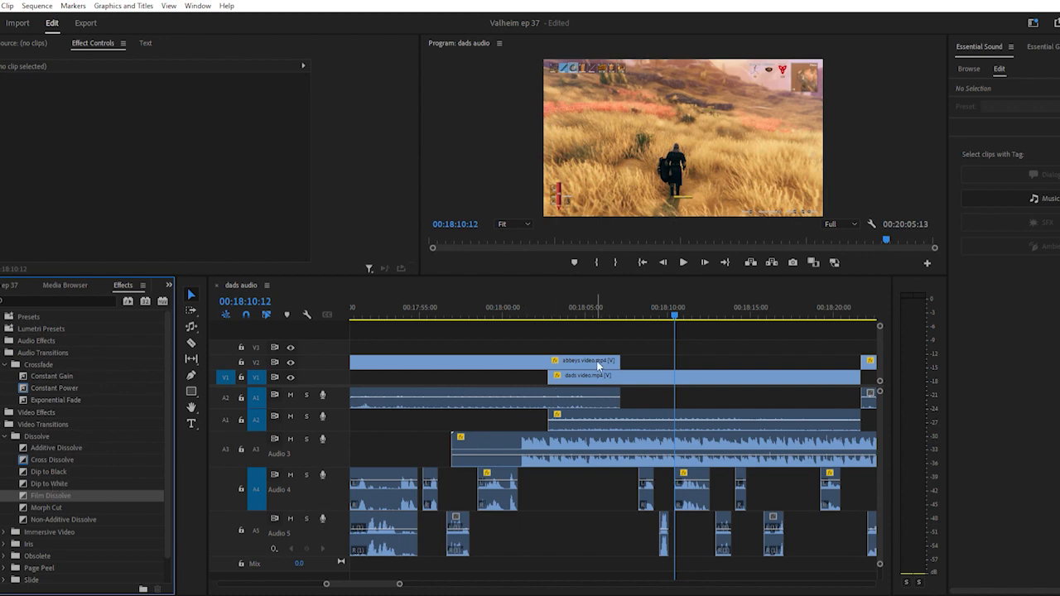
pyautogui.moveTo(614, 357); pyautogui.dragTo(554, 357)
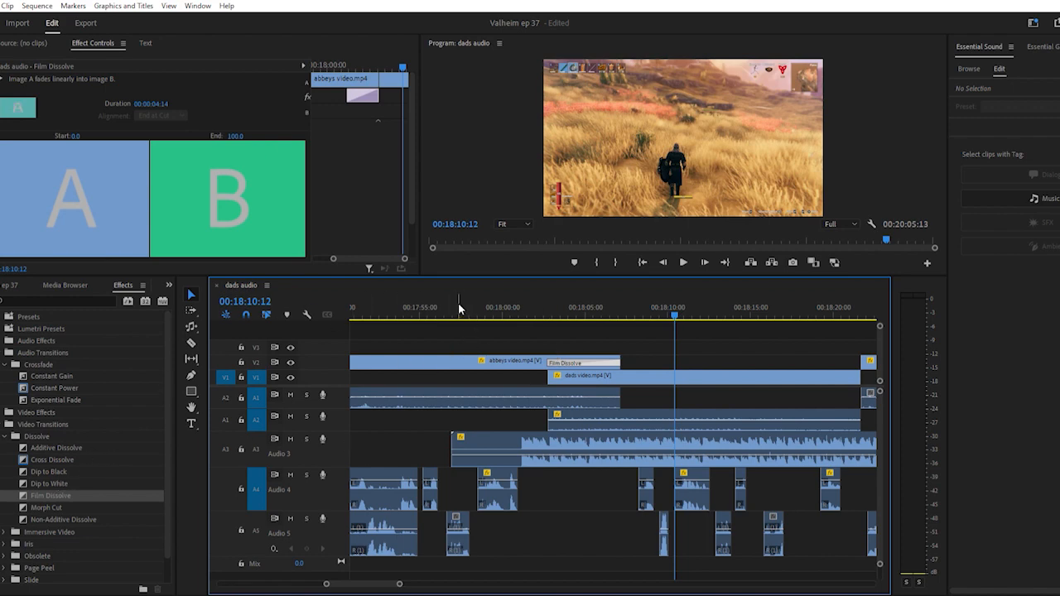
pyautogui.click(405, 302)
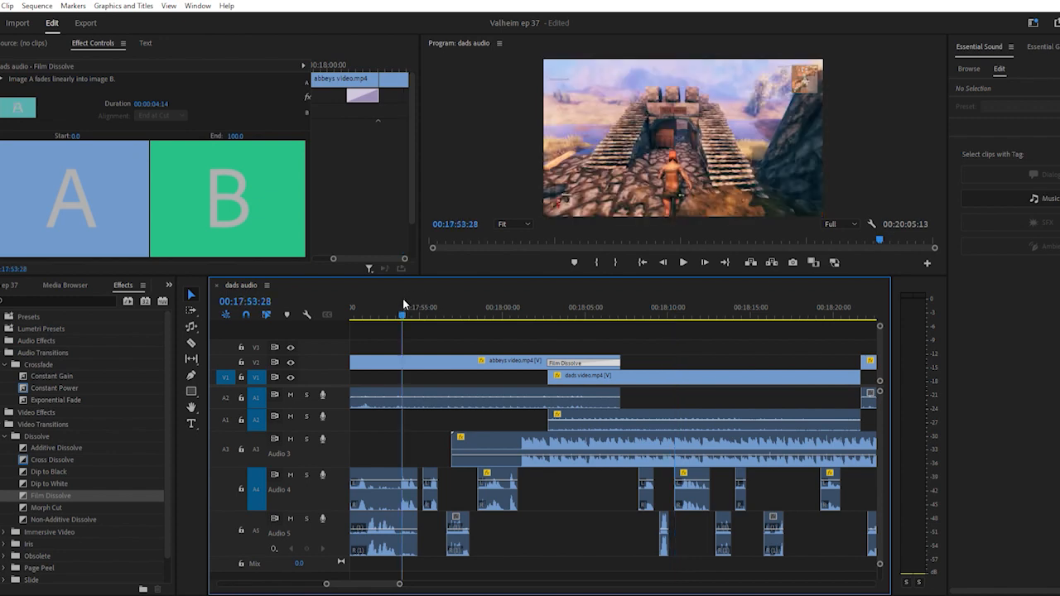
pyautogui.press('space')
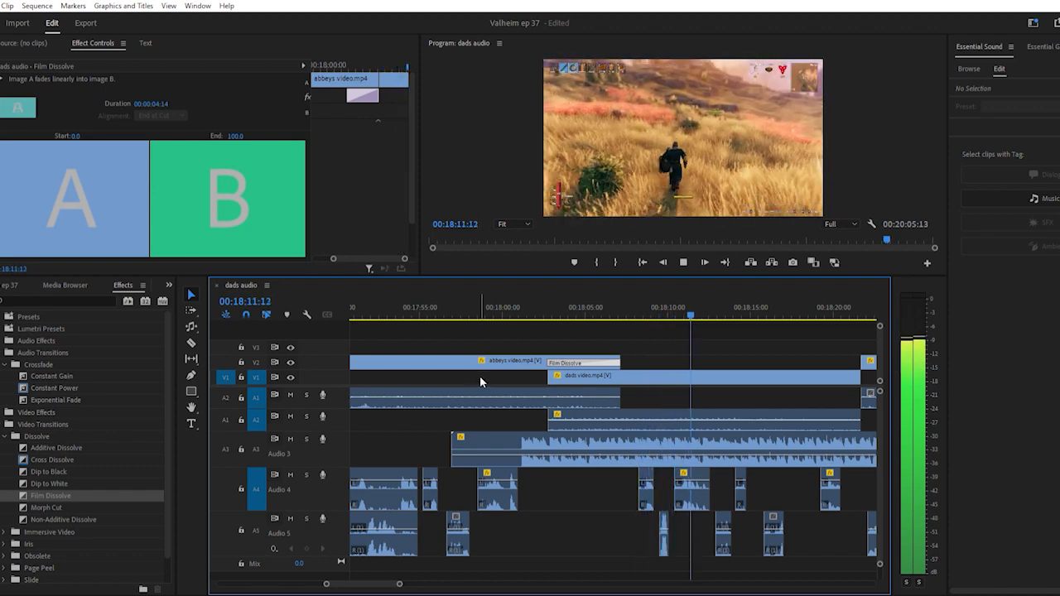
pyautogui.press('space')
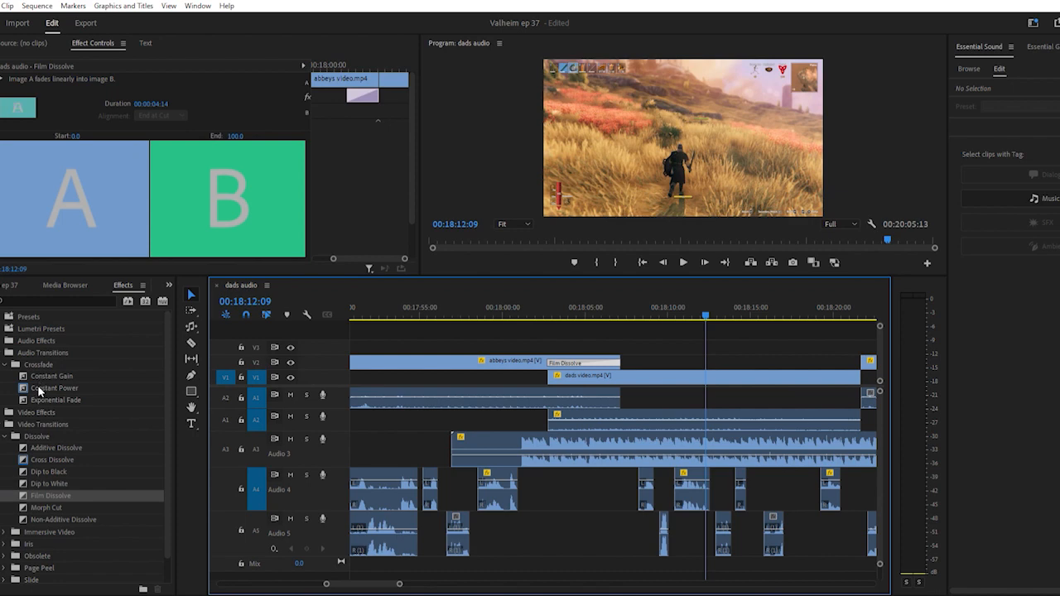
# Apply Exponential Fades across the clip overlap, to the end of the abbeys audio and, at 4:11, to the start of the dads audio
pyautogui.moveTo(50, 400); pyautogui.dragTo(617, 395)
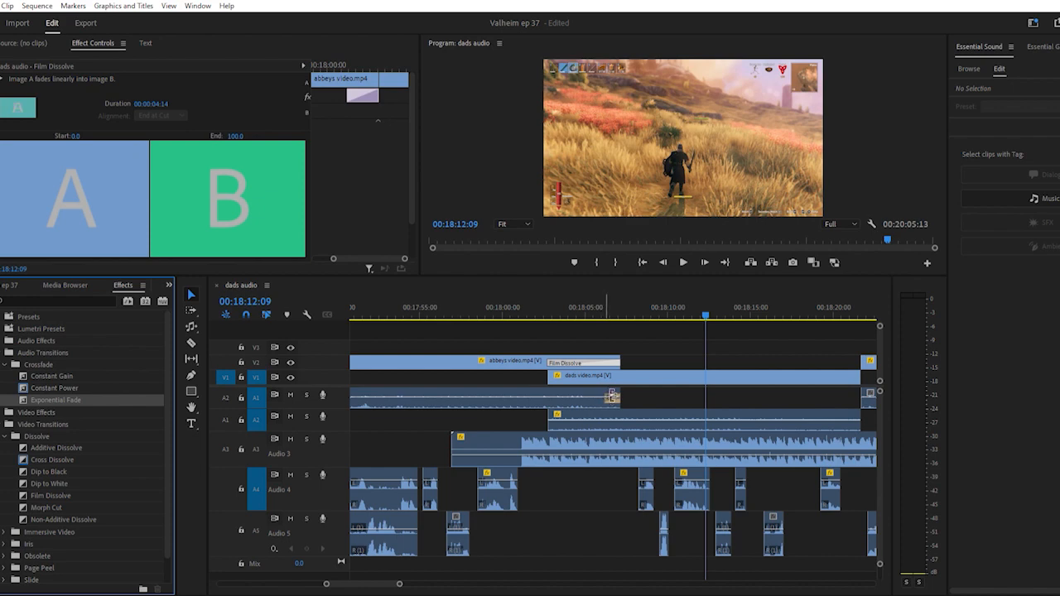
pyautogui.click(613, 397)
pyautogui.moveTo(613, 397); pyautogui.dragTo(557, 398)
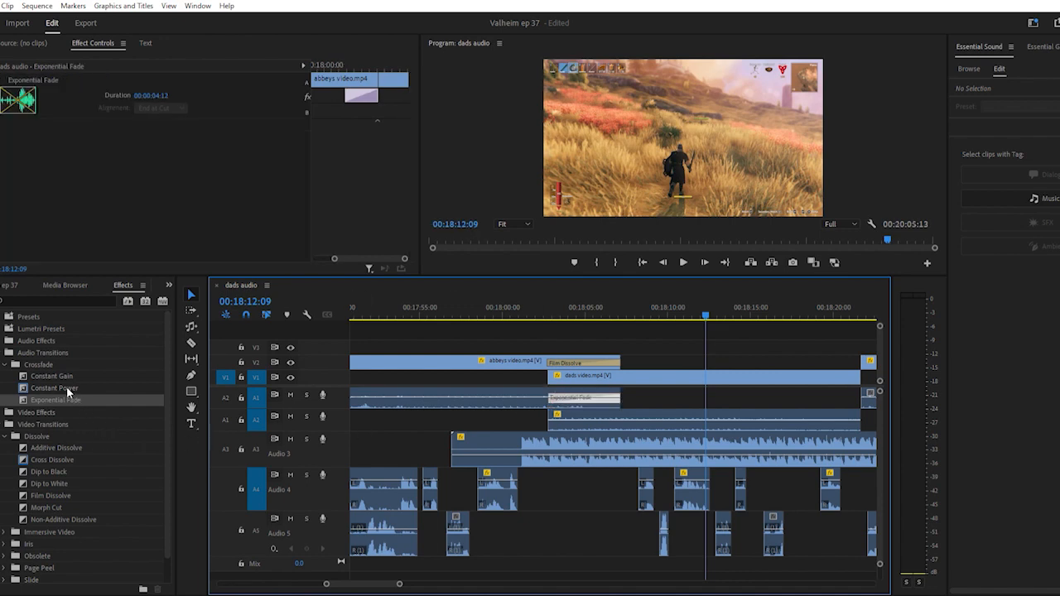
pyautogui.moveTo(69, 396); pyautogui.dragTo(621, 414)
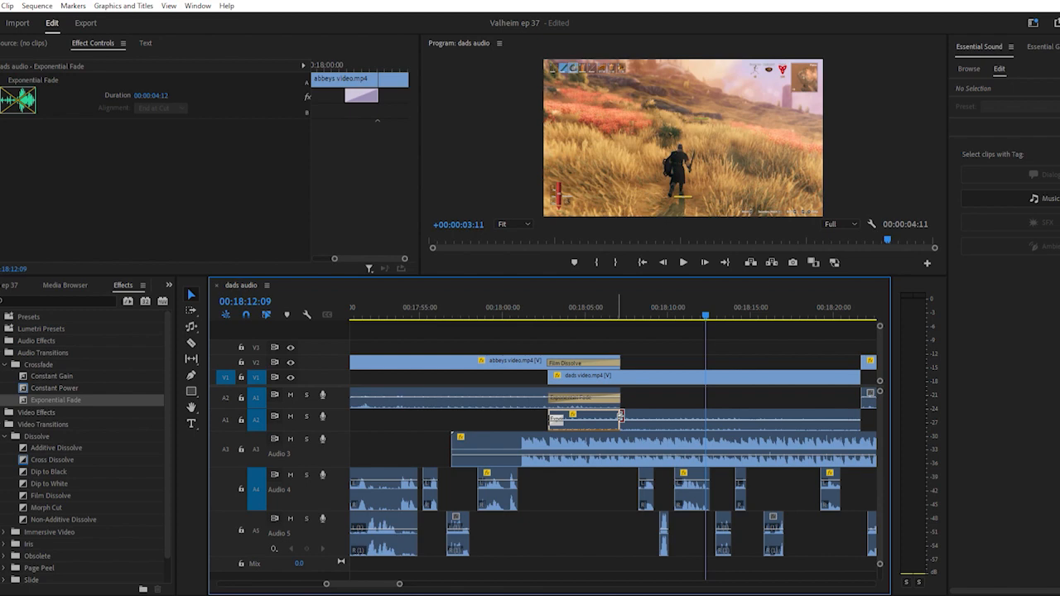
pyautogui.moveTo(621, 414); pyautogui.dragTo(620, 415)
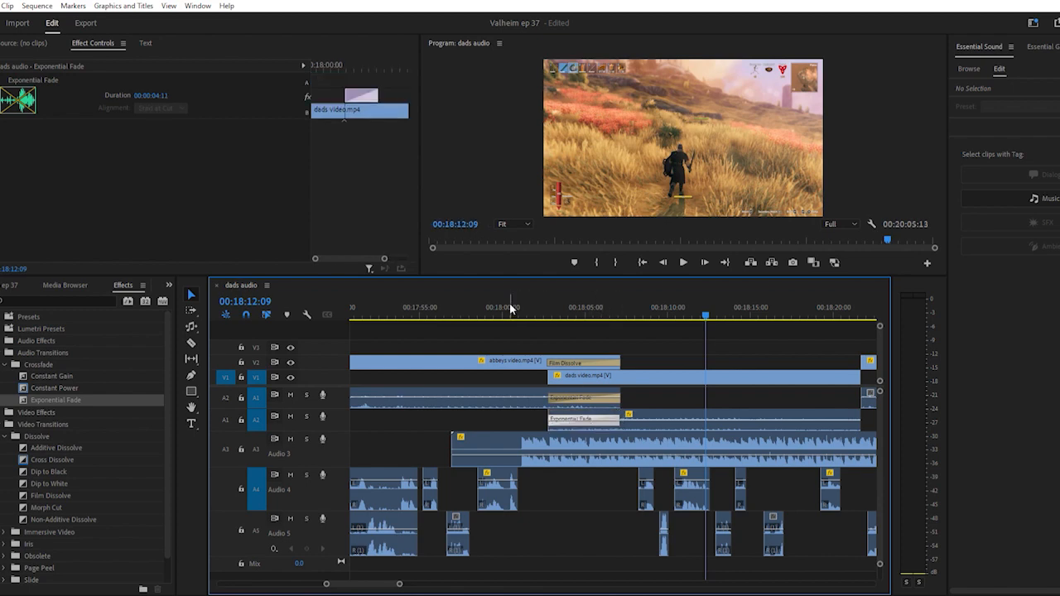
# Play the faded transition from 00:17:56:06 through to about 00:18:11:16
pyautogui.click(441, 307)
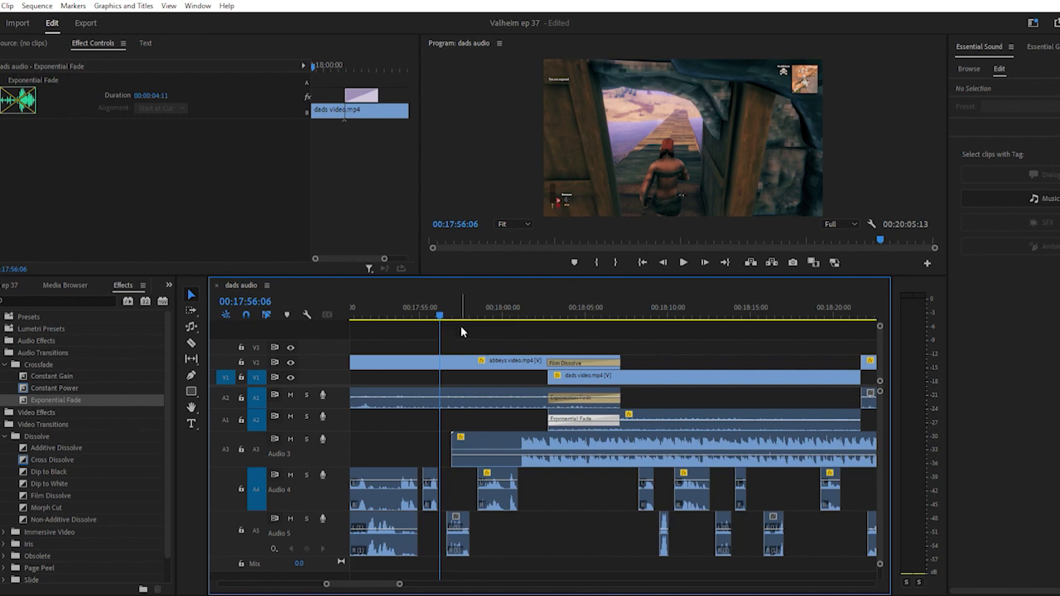
pyautogui.press('space')
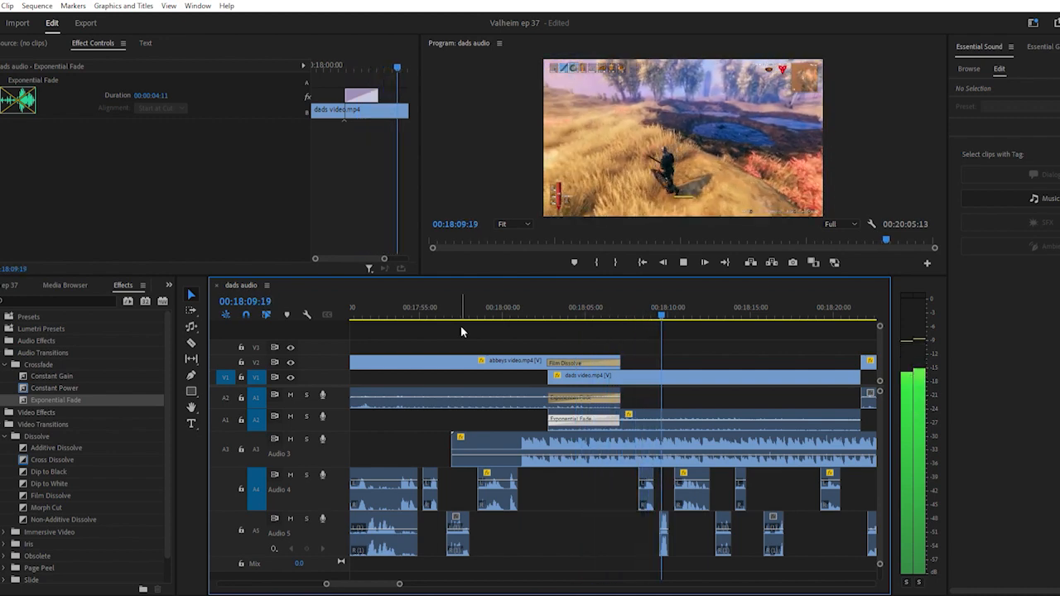
pyautogui.press('space')
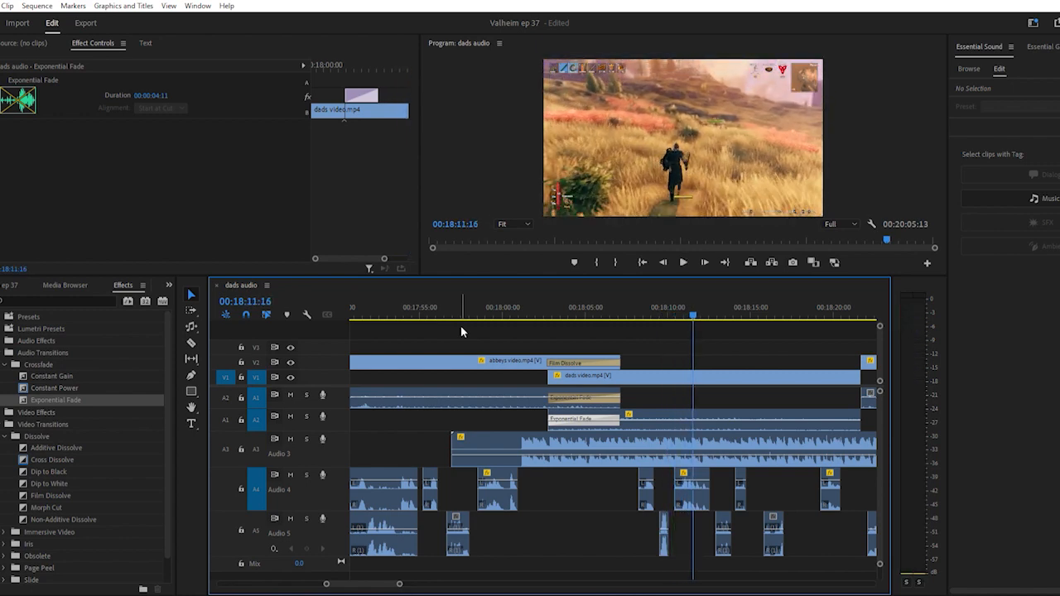
# Examine the music entry and the dialogue clips around 00:17:58:02
pyautogui.press('-')
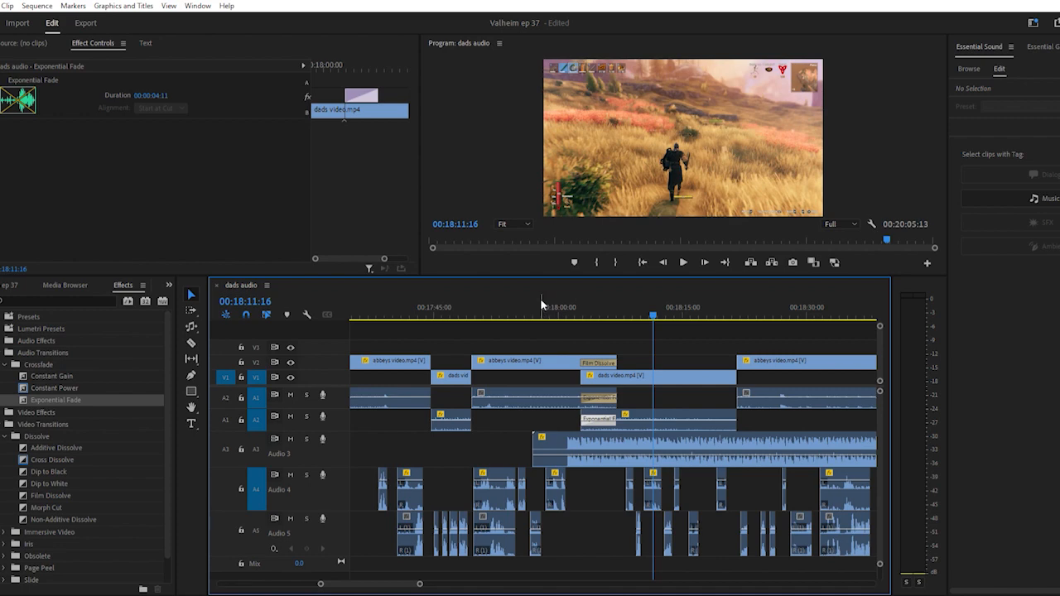
pyautogui.scroll(-2, 568, 443)
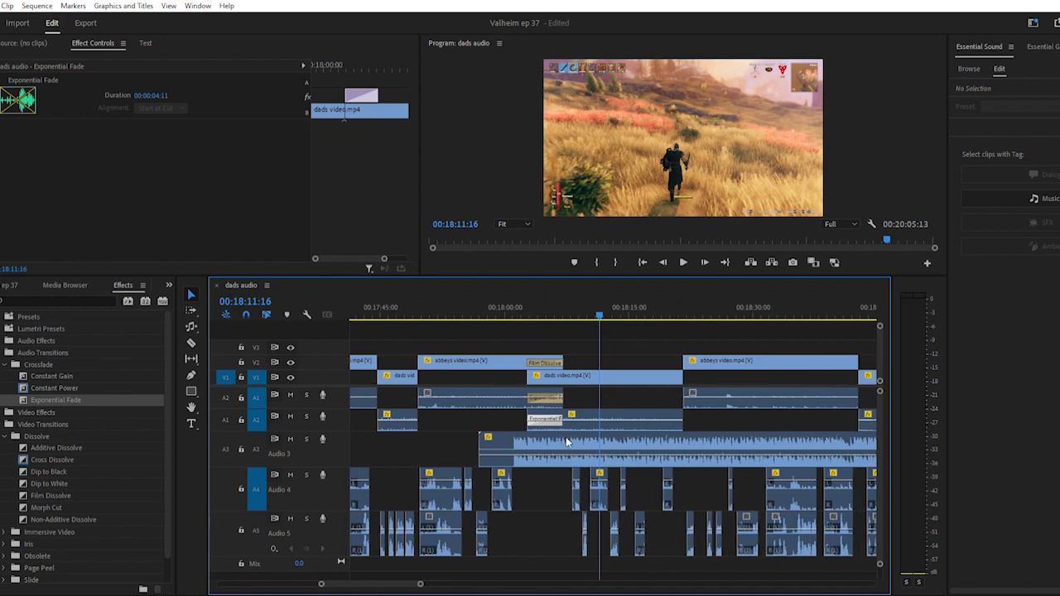
pyautogui.scroll(3, 567, 443)
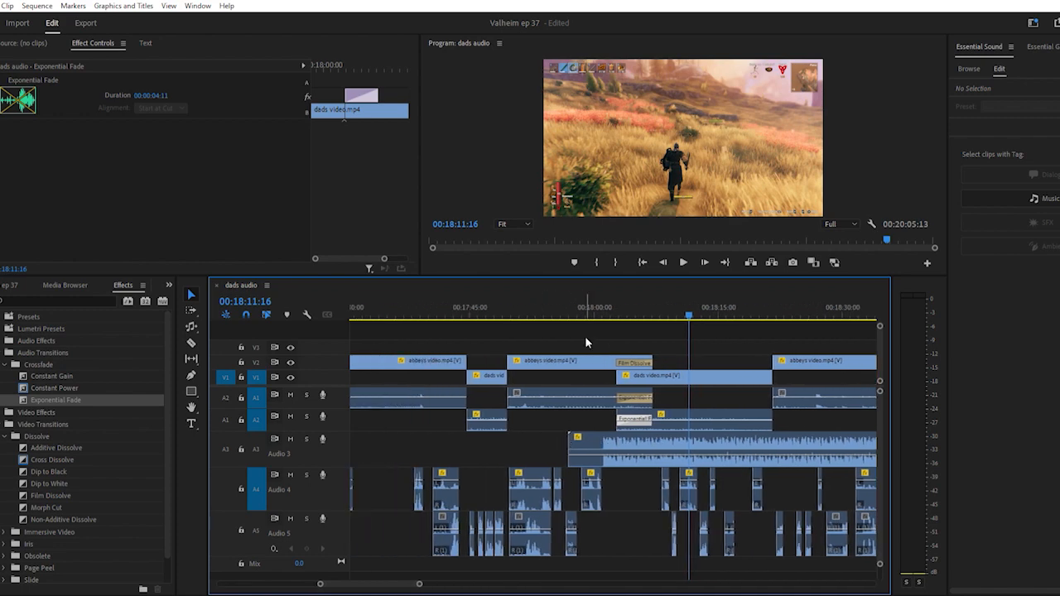
pyautogui.click(581, 307)
pyautogui.press('=')
pyautogui.press('=')
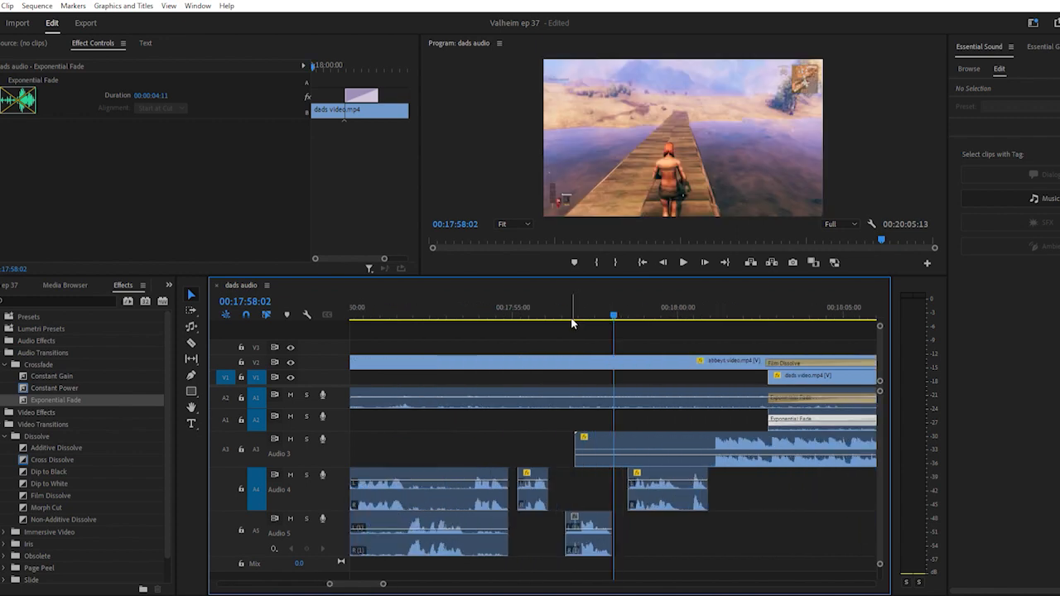
pyautogui.scroll(3, 588, 479)
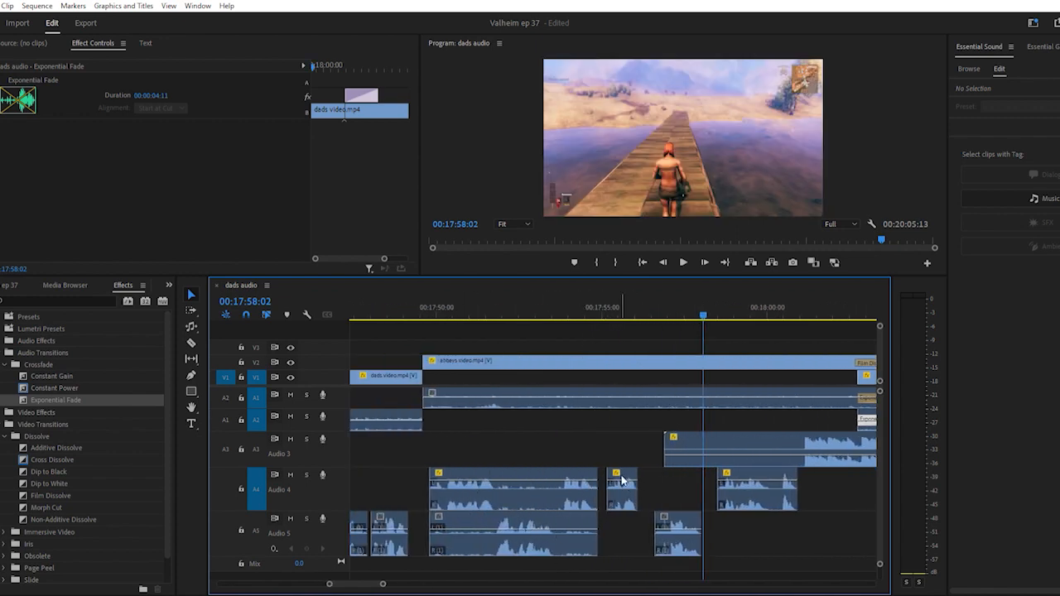
pyautogui.scroll(-2, 746, 486)
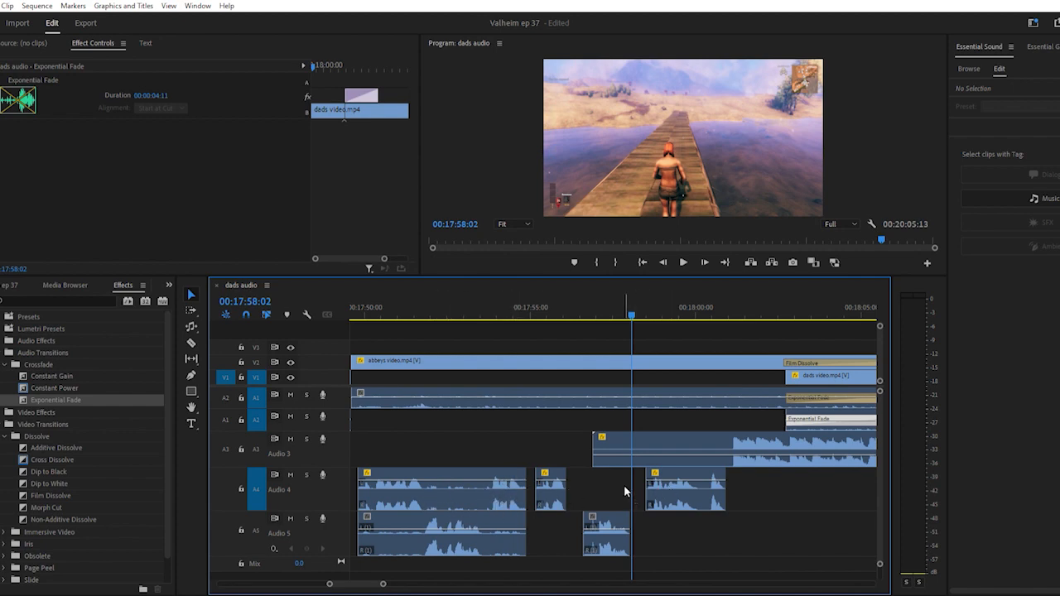
pyautogui.scroll(-1, 624, 484)
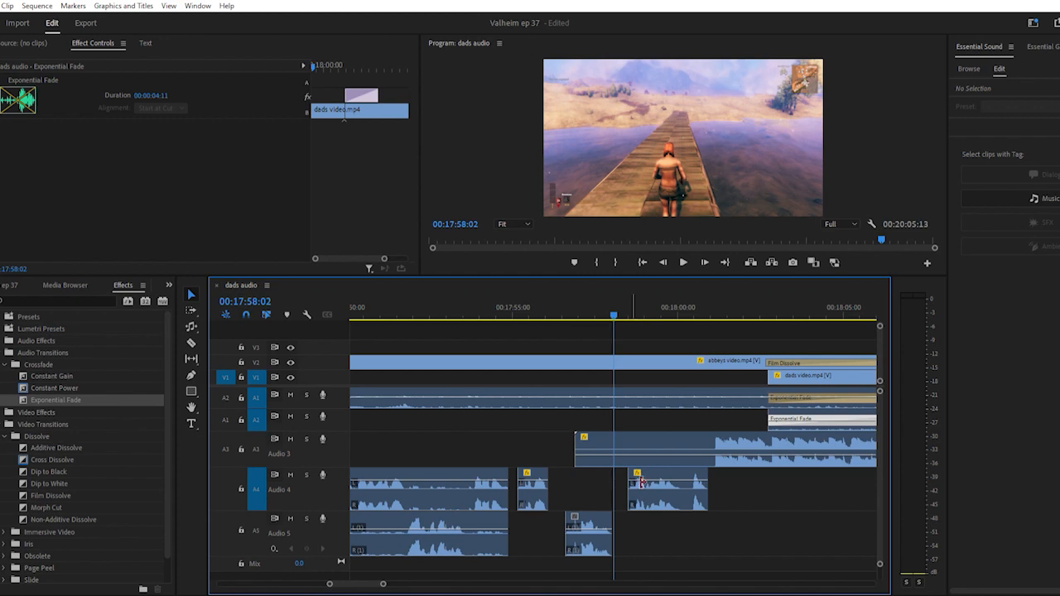
pyautogui.press('-')
pyautogui.press('-')
pyautogui.press('-')
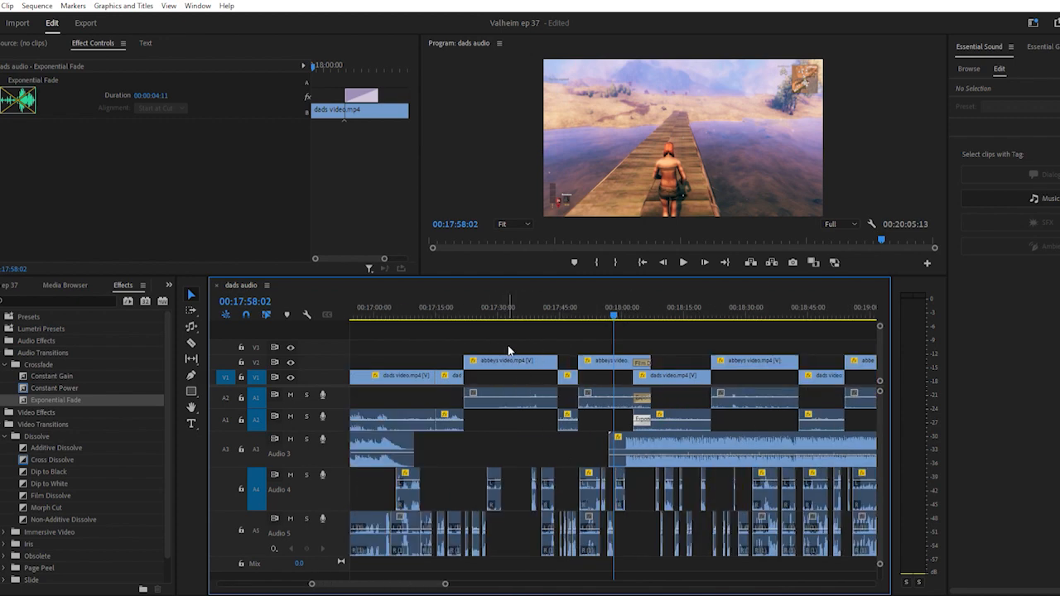
# Play back the earlier abbeys video section from 00:17:27:07 to about 00:17:42:21
pyautogui.click(506, 310)
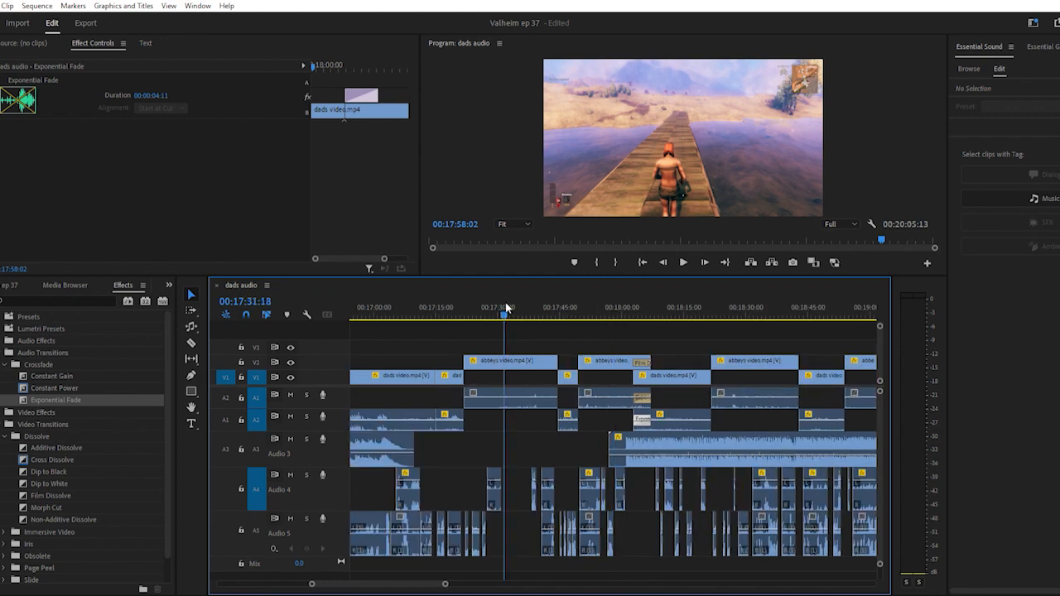
pyautogui.press('=')
pyautogui.press('=')
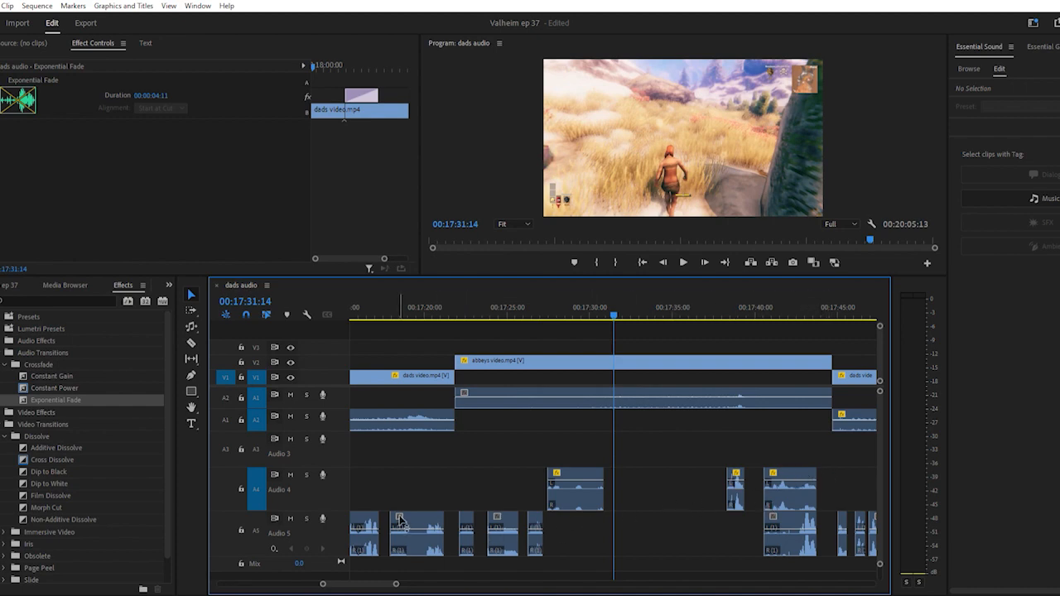
pyautogui.click(544, 303)
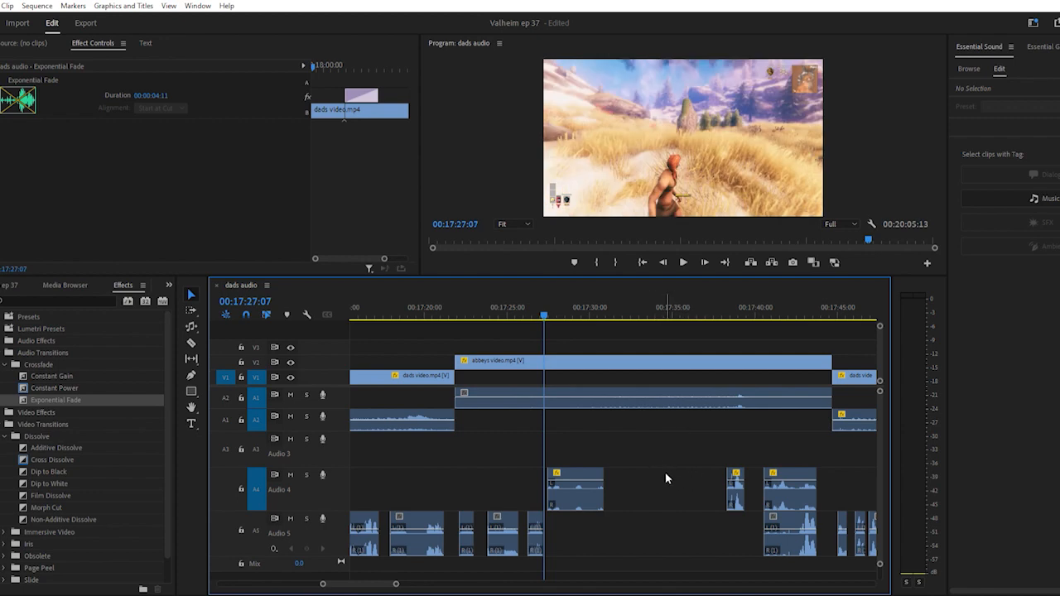
pyautogui.press('space')
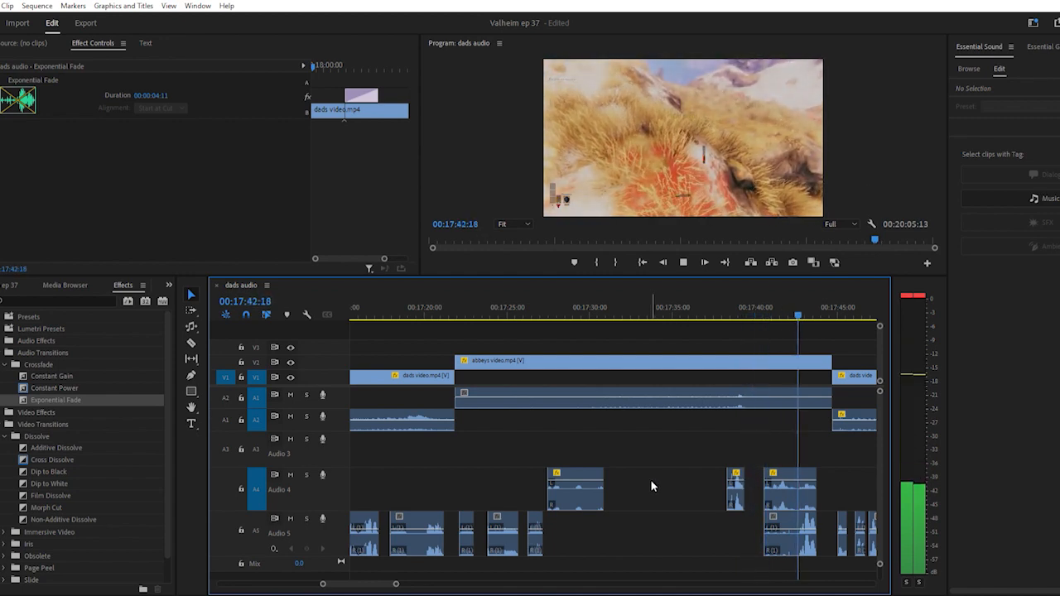
pyautogui.press('space')
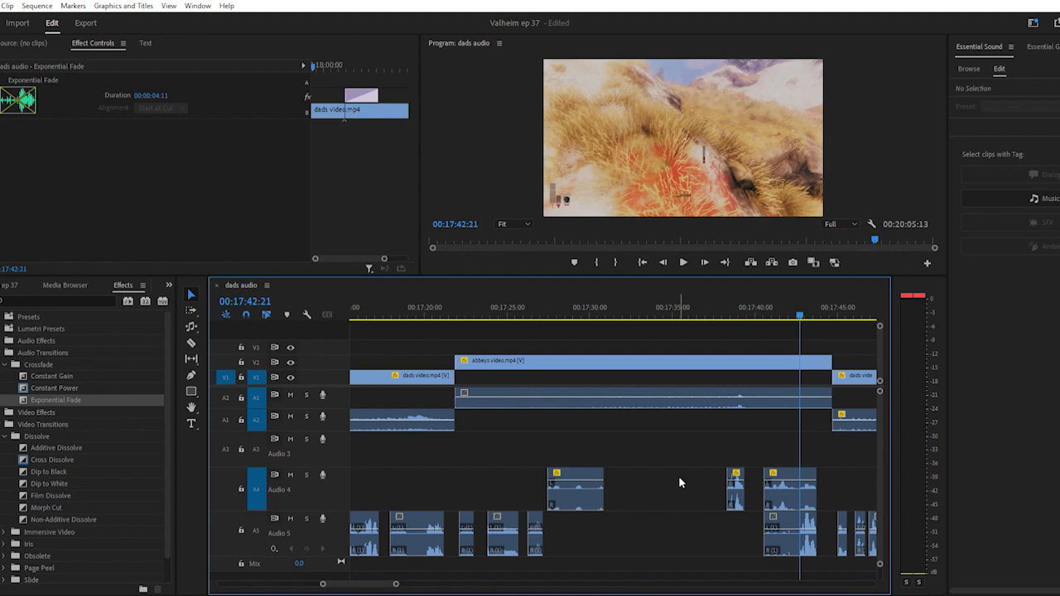
# Go to the dialogue gap near 00:19:27 and play from 00:19:24:29 to about 00:19:29:18
pyautogui.press('-')
pyautogui.press('-')
pyautogui.press('-')
pyautogui.press('-')
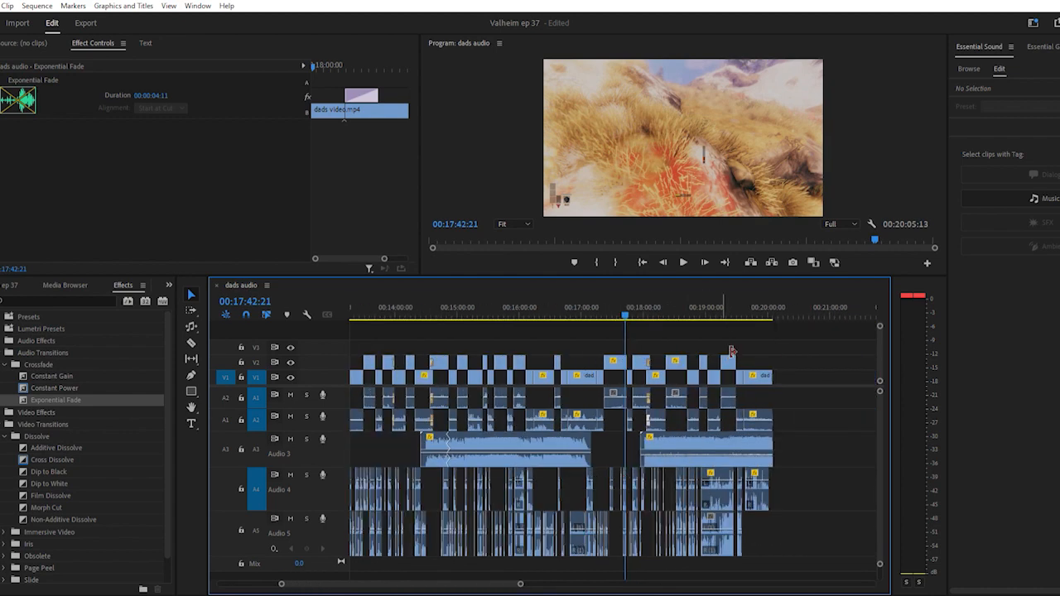
pyautogui.click(734, 299)
pyautogui.press('=')
pyautogui.press('=')
pyautogui.press('=')
pyautogui.press('=')
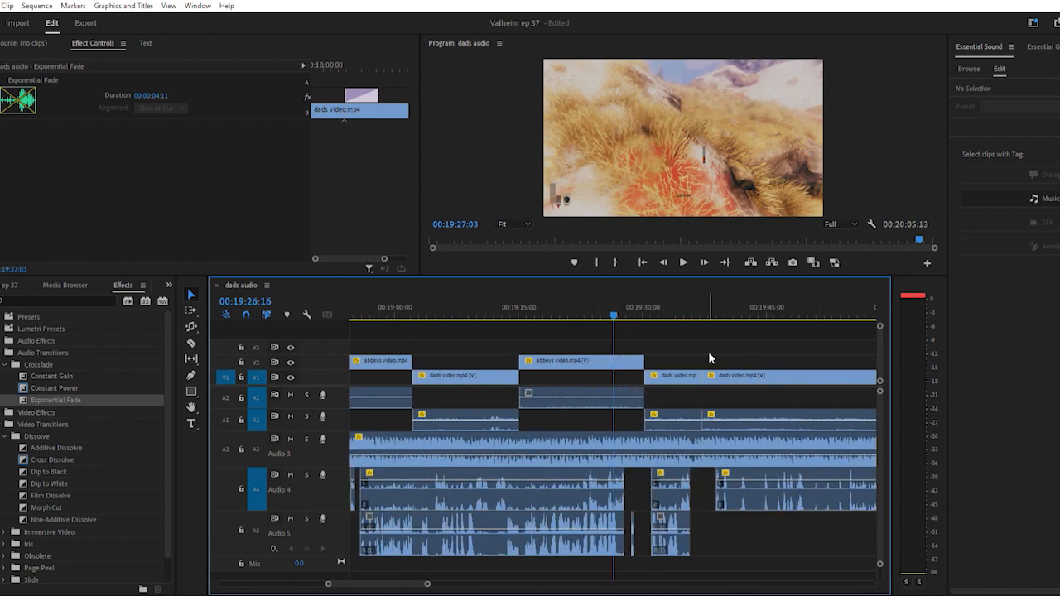
pyautogui.press('=')
pyautogui.press('=')
pyautogui.scroll(-2, 684, 501)
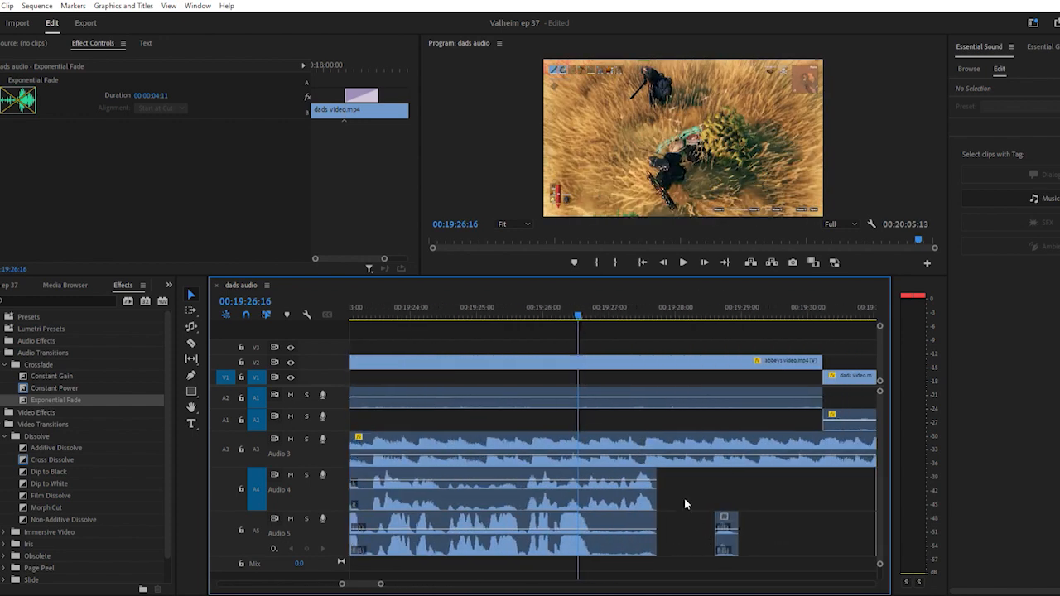
pyautogui.click(540, 311)
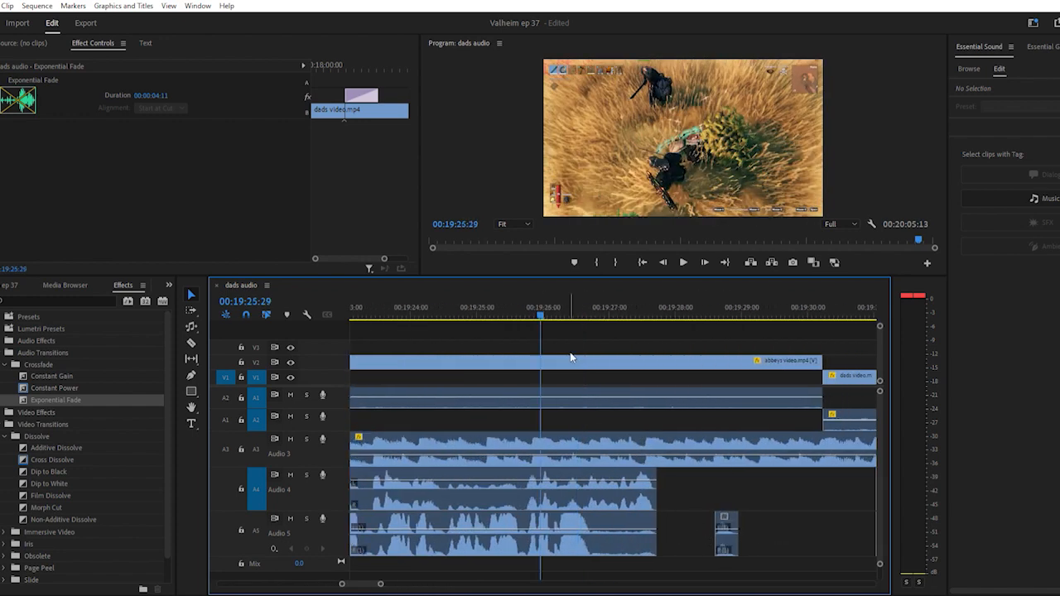
pyautogui.scroll(-1, 584, 363)
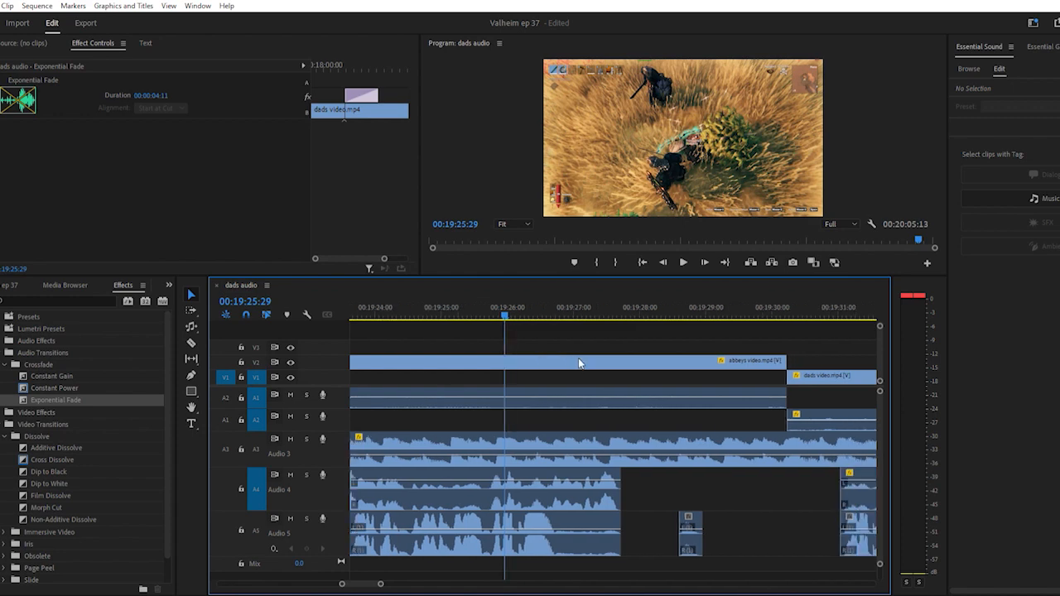
pyautogui.click(439, 305)
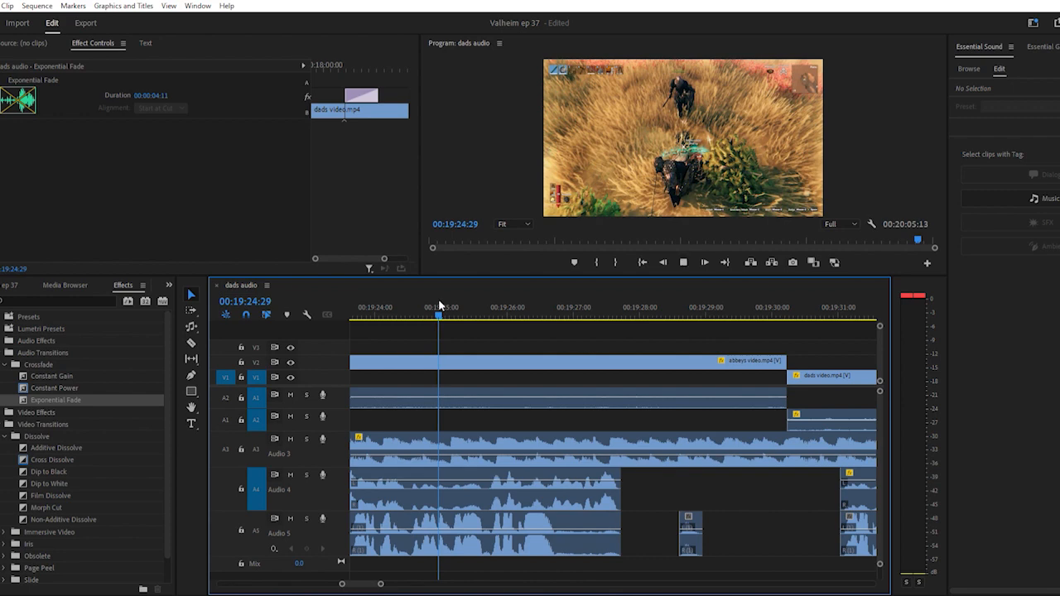
pyautogui.press('space')
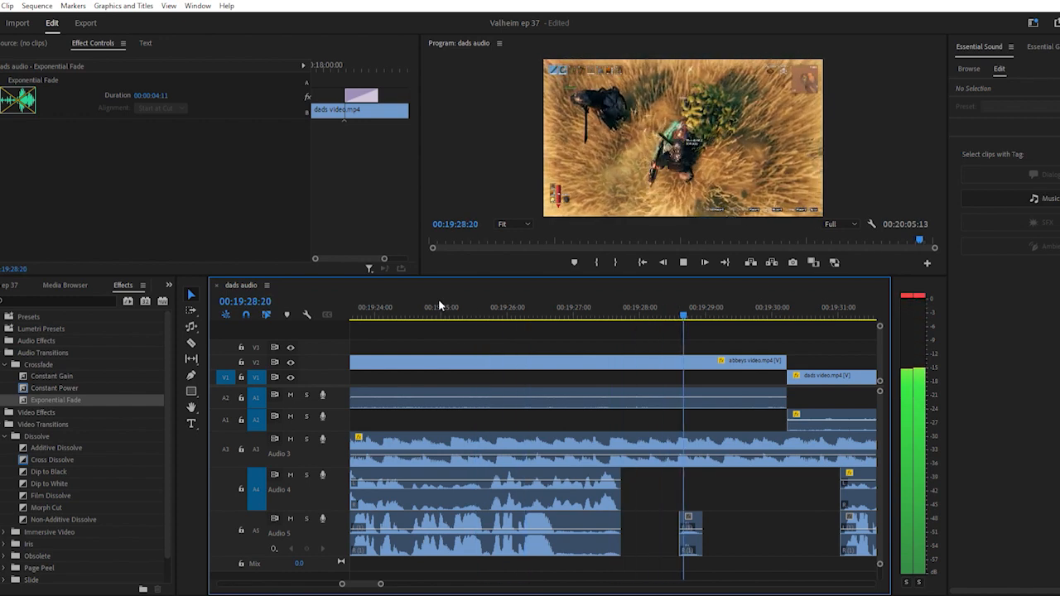
pyautogui.press('space')
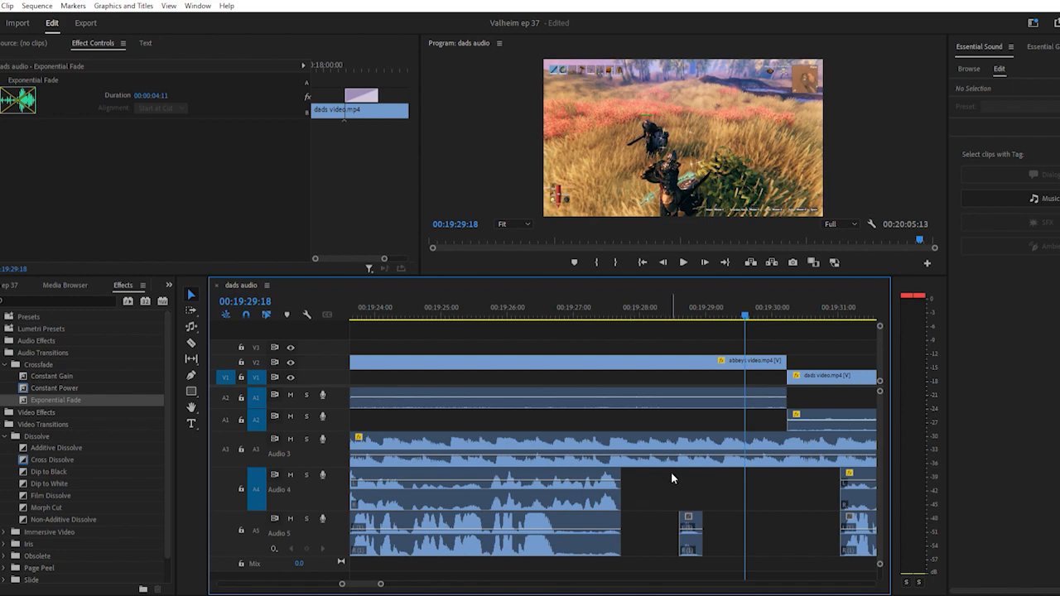
# Play from 00:19:18:27 across the abbeys-to-dads cut to about 00:19:34:01, and return the playhead to 00:19:27:11
pyautogui.hscroll(1, 671, 472)
pyautogui.scroll(-2, 671, 468)
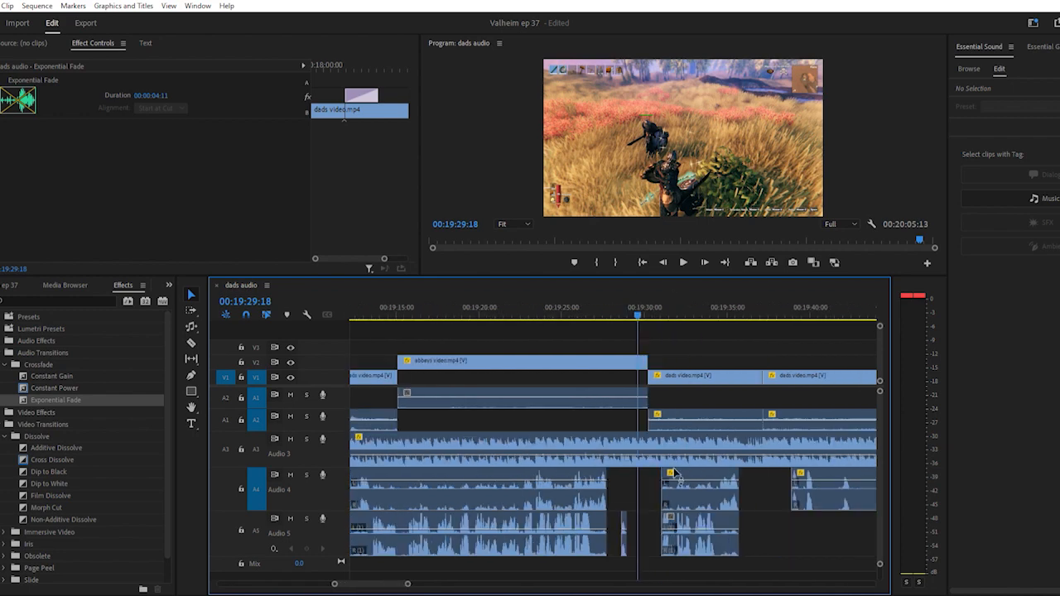
pyautogui.hscroll(3, 658, 443)
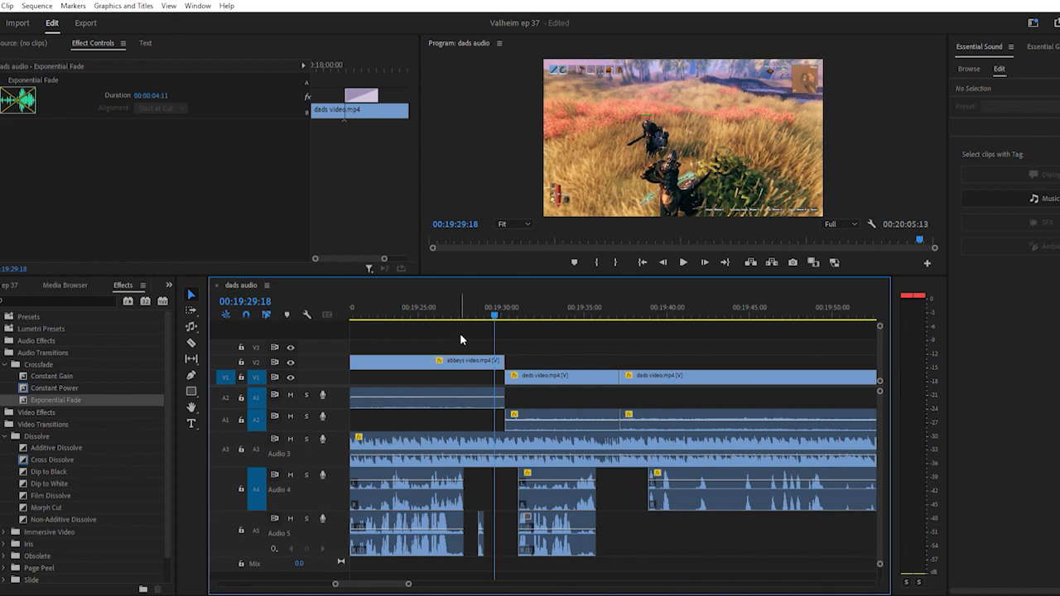
pyautogui.click(418, 300)
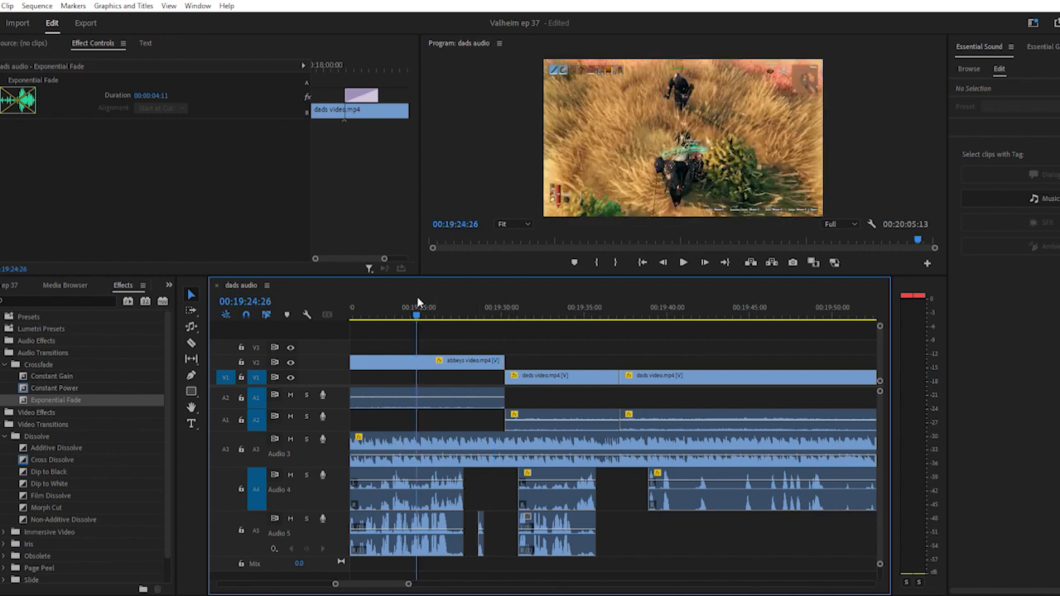
pyautogui.hscroll(-2, 396, 315)
pyautogui.click(391, 306)
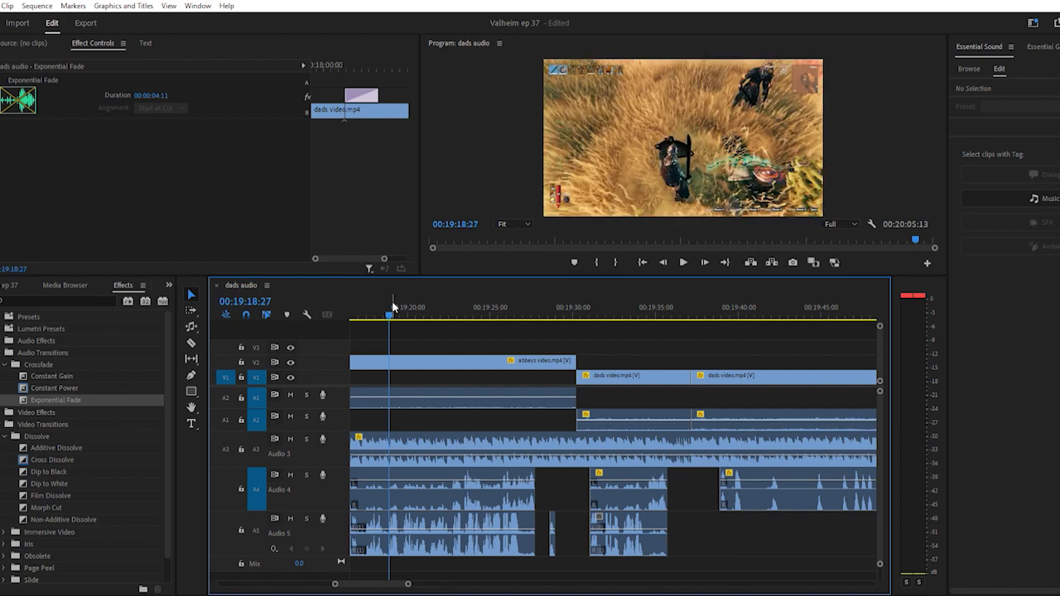
pyautogui.press('space')
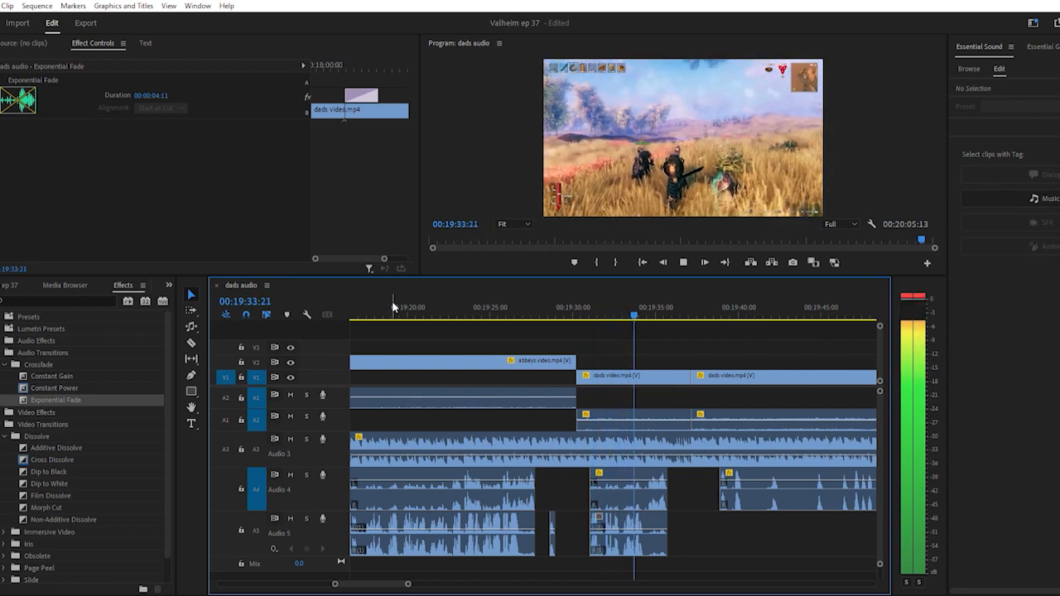
pyautogui.press('space')
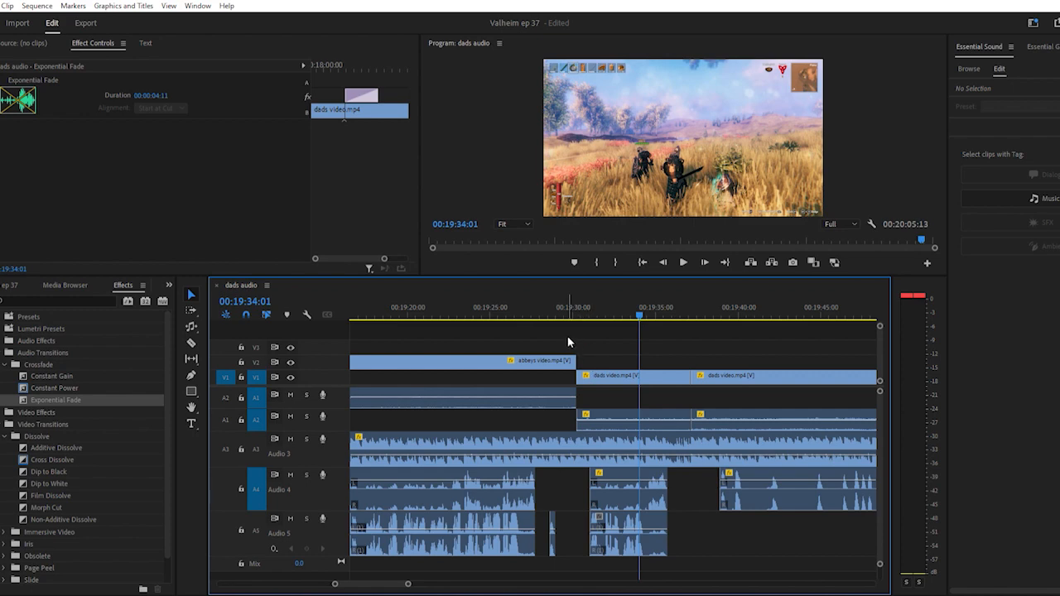
pyautogui.click(530, 308)
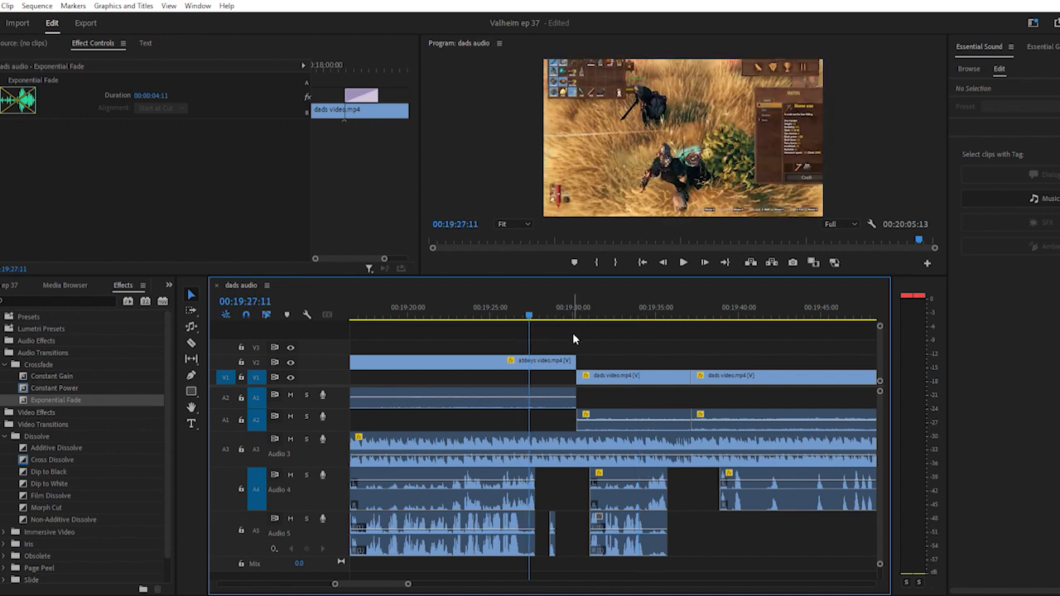
# Play back the closing dads video section from shortly before 00:20:00:00 to the end of the sequence
pyautogui.scroll(-8, 572, 332)
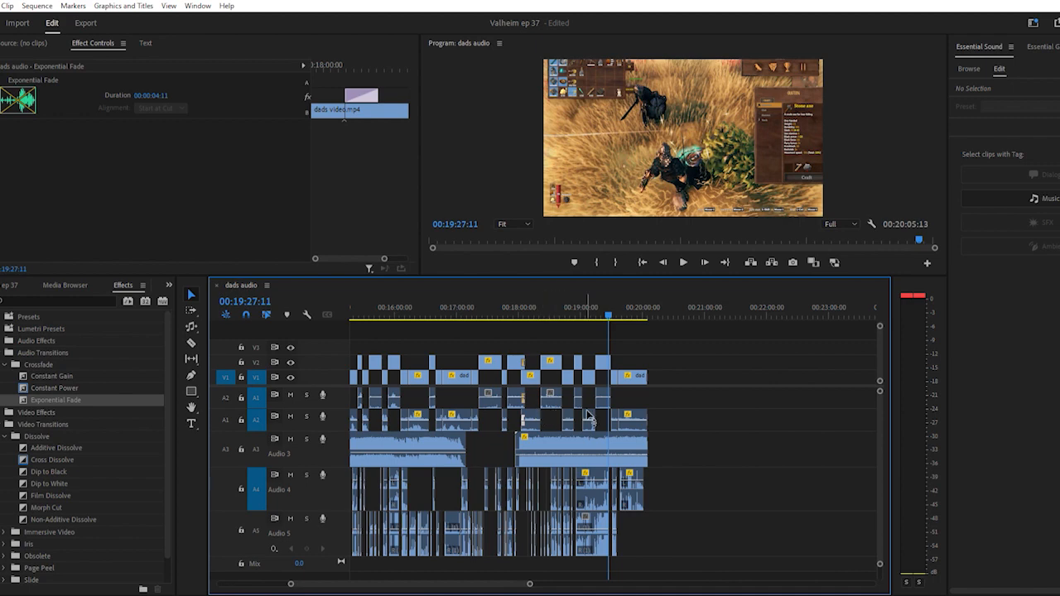
pyautogui.scroll(2, 596, 413)
pyautogui.scroll(-3, 599, 410)
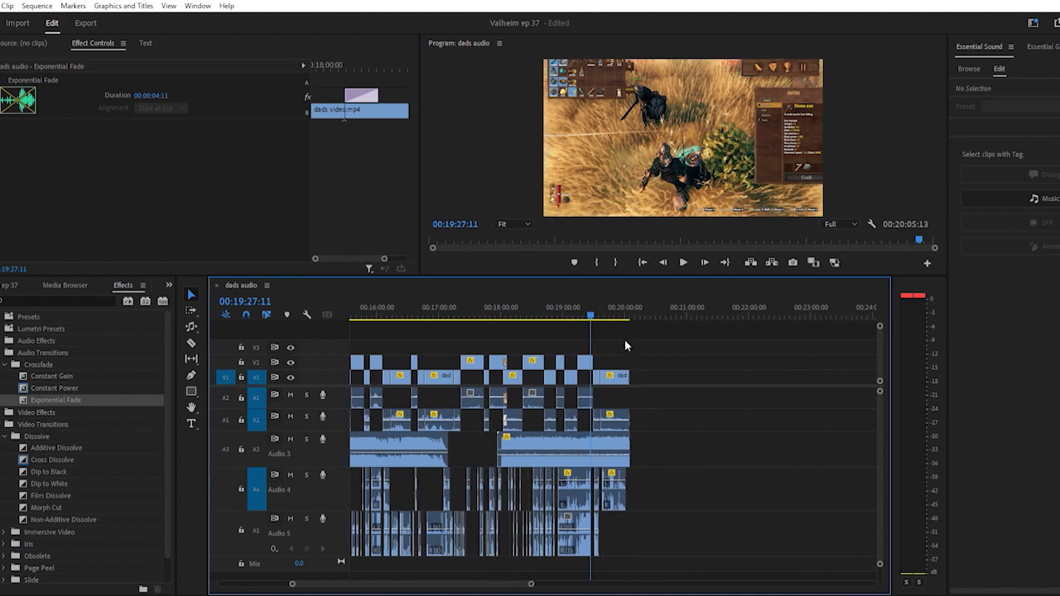
pyautogui.click(618, 311)
pyautogui.press('space')
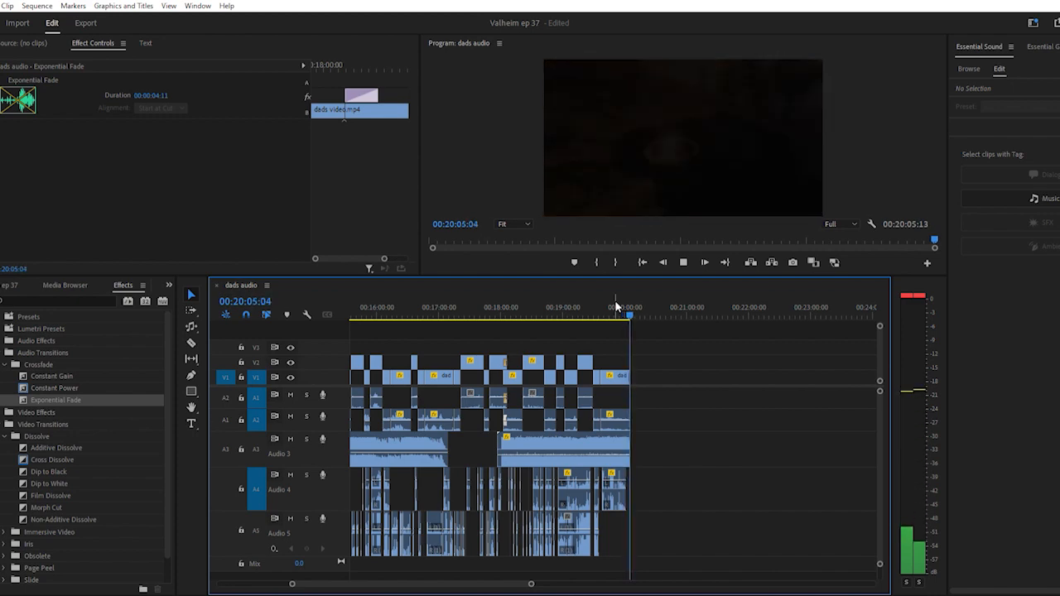
pyautogui.press('Home')
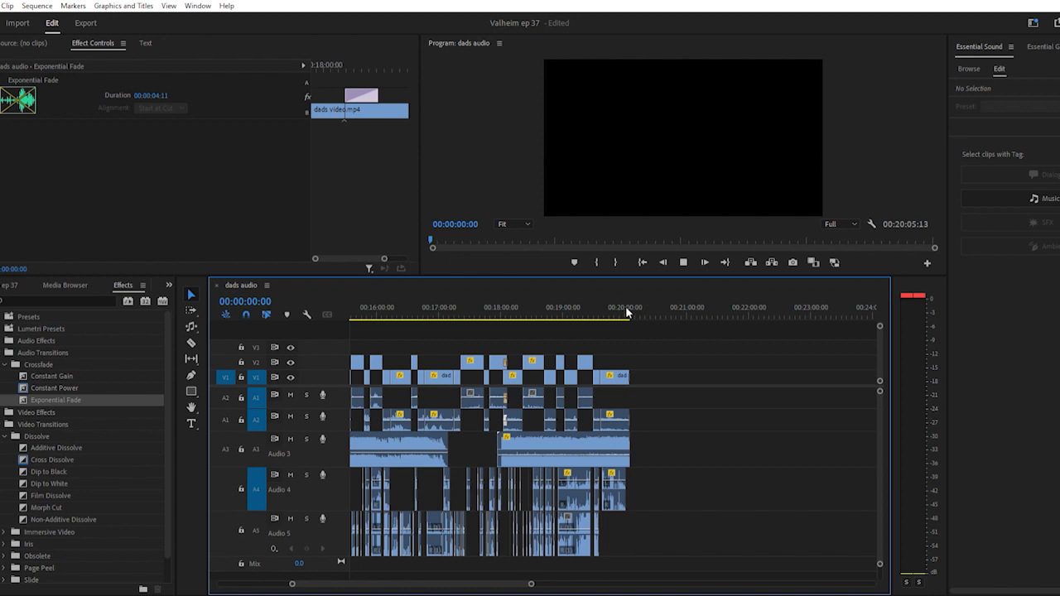
# Play the ending fade-out from 00:20:02:09 to the end of the sequence at 00:20:05:13
pyautogui.click(624, 313)
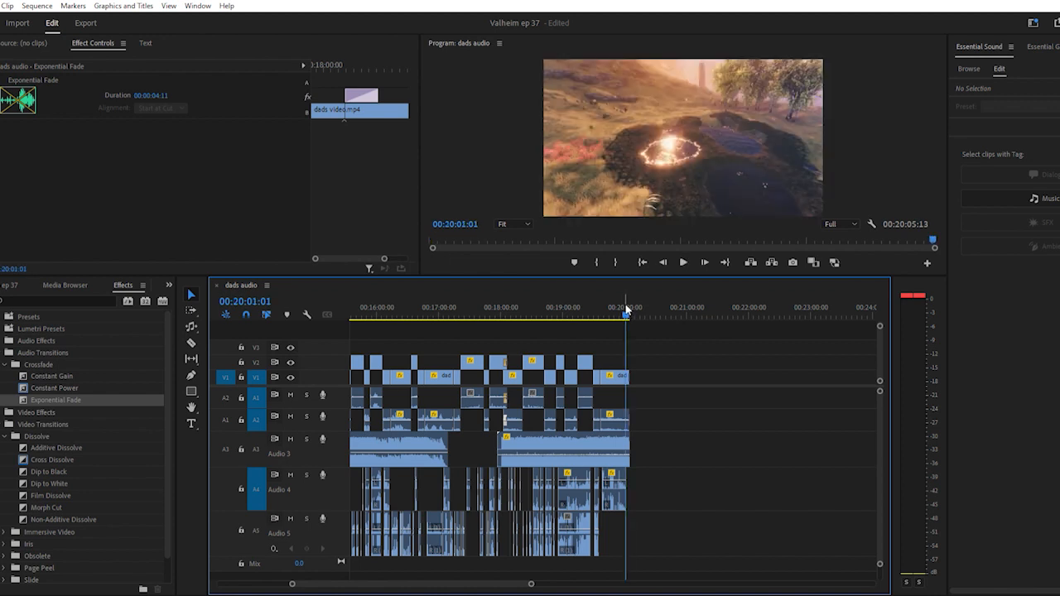
pyautogui.press('=')
pyautogui.press('=')
pyautogui.press('=')
pyautogui.press('=')
pyautogui.press('=')
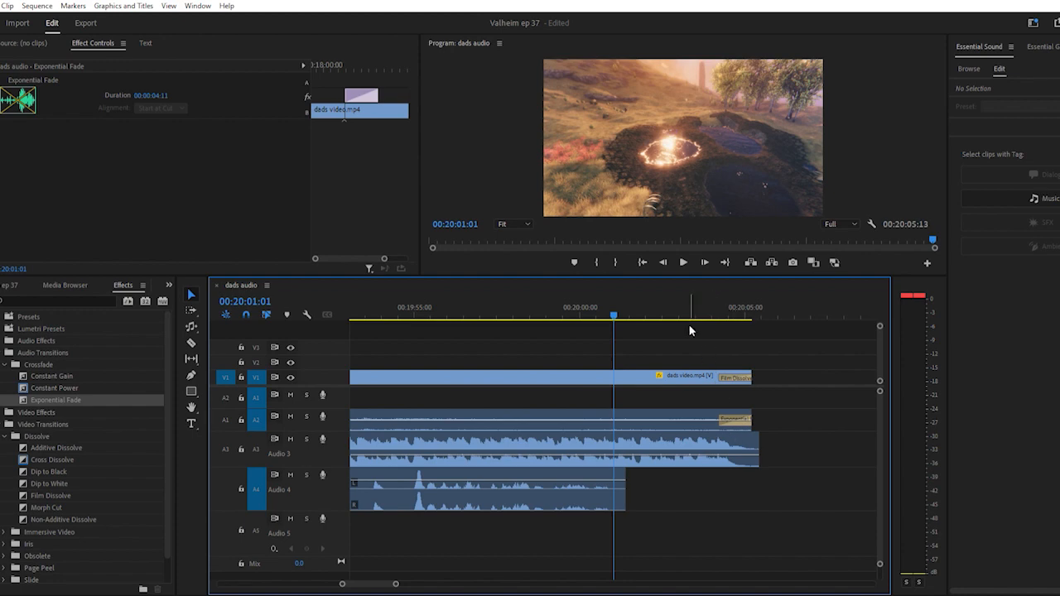
pyautogui.click(657, 306)
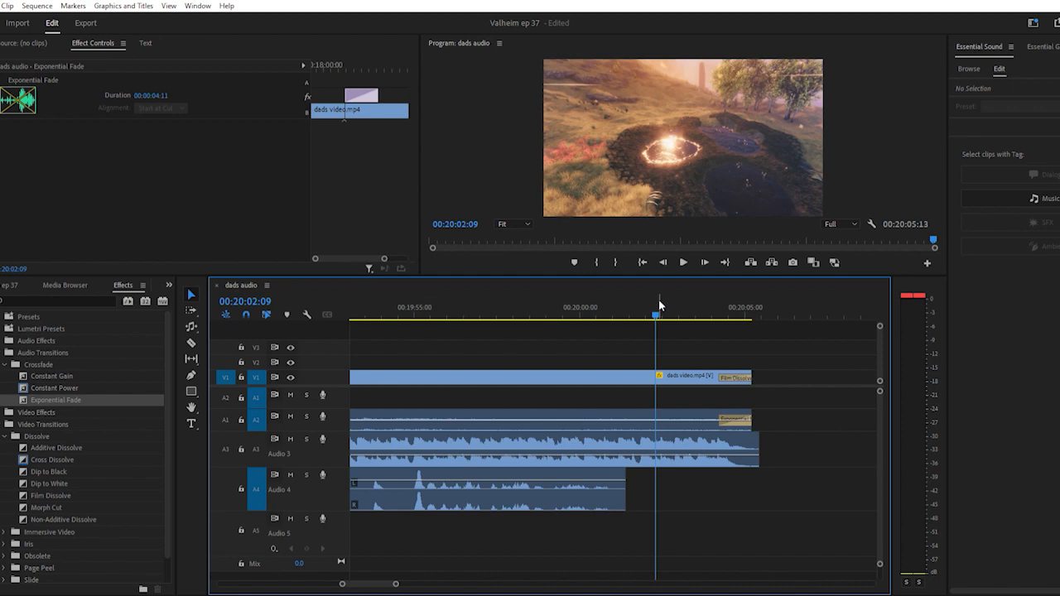
pyautogui.press('space')
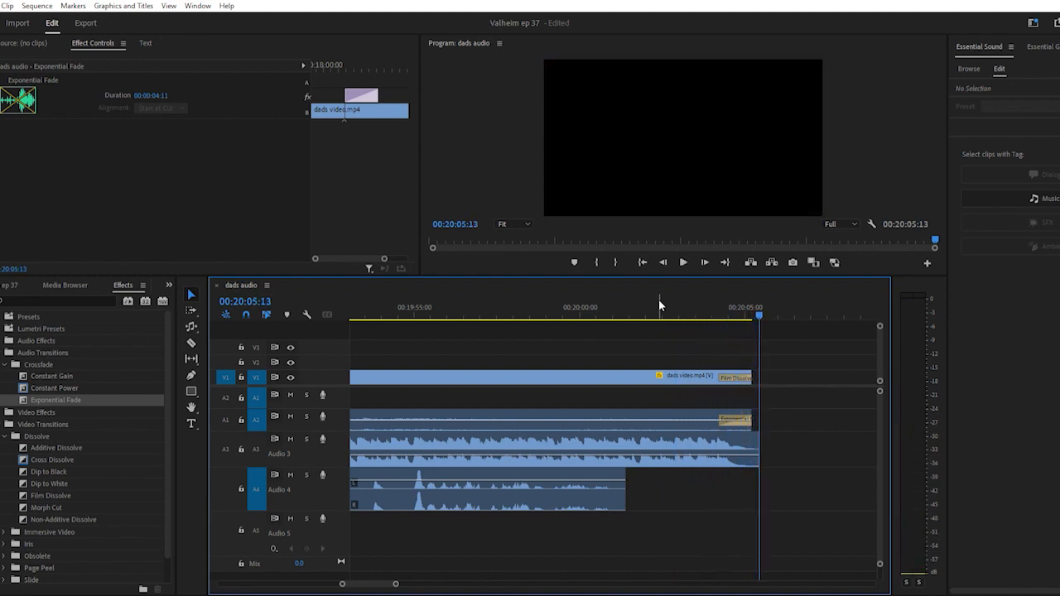
# Examine the Film Dissolve, the Exponential Fade and the music tail at the end of the sequence
pyautogui.press('-')
pyautogui.press('-')
pyautogui.press('-')
pyautogui.press('-')
pyautogui.press('-')
pyautogui.press('-')
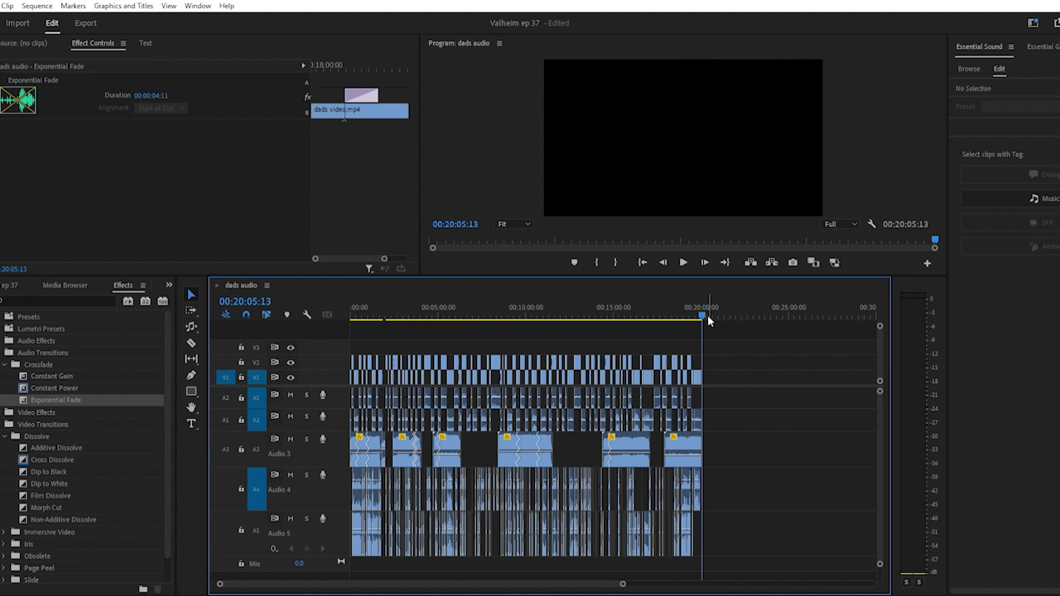
pyautogui.press('=')
pyautogui.press('=')
pyautogui.press('=')
pyautogui.press('=')
pyautogui.press('=')
pyautogui.press('=')
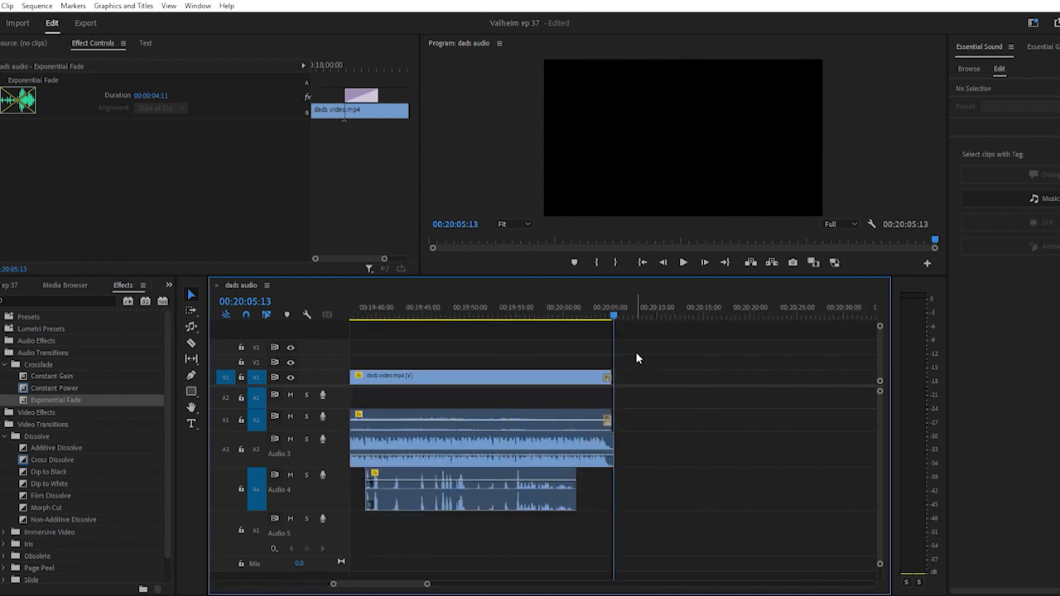
pyautogui.press('=')
pyautogui.press('=')
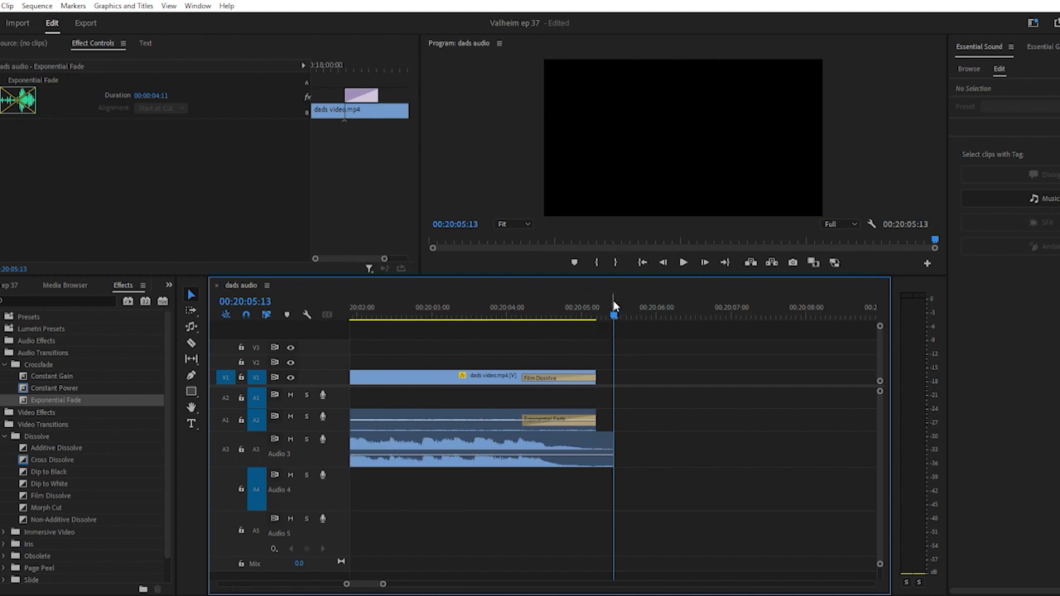
# Show the entire sequence in the timeline and review the layout of its video, music and dialogue clips
pyautogui.press('-')
pyautogui.press('-')
pyautogui.press('-')
pyautogui.press('-')
pyautogui.press('-')
pyautogui.press('-')
pyautogui.press('-')
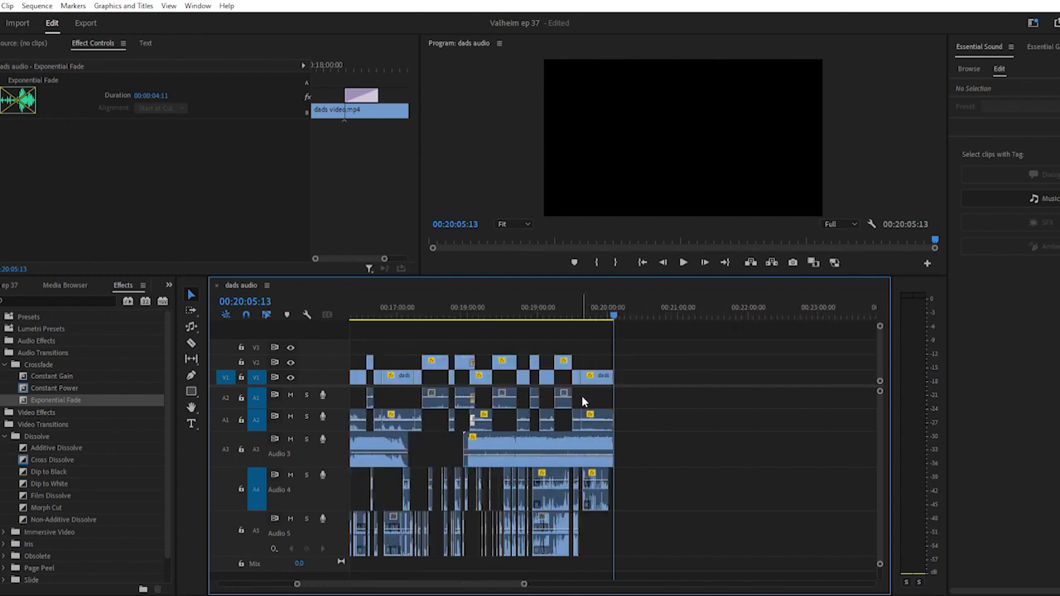
pyautogui.press('-')
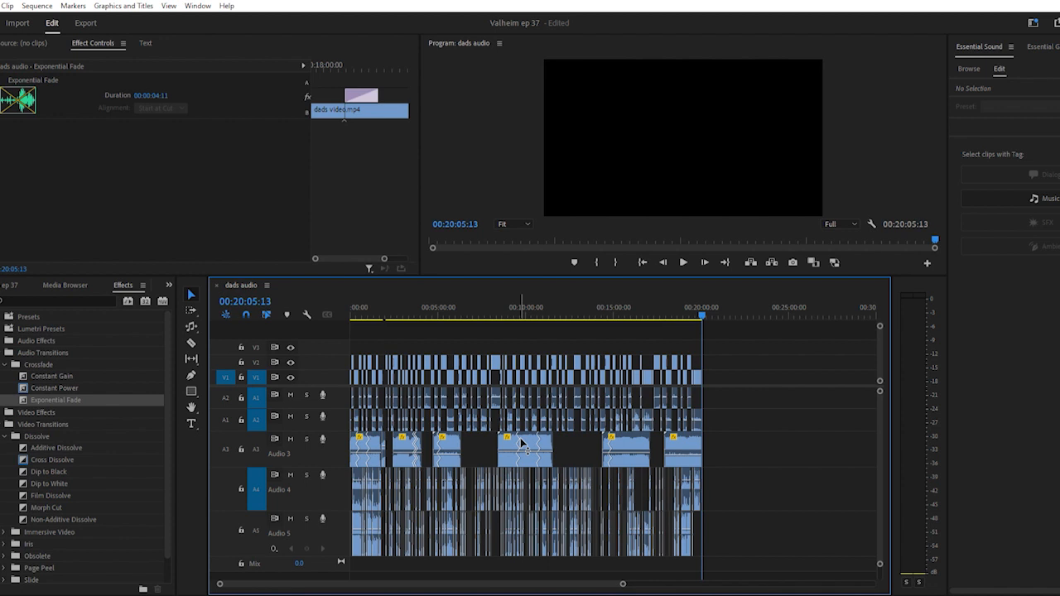
# Go to 00:00:28:17 and examine the opening footage cuts and dialogue clips between about 00:00:10 and 00:01:05
pyautogui.click(359, 306)
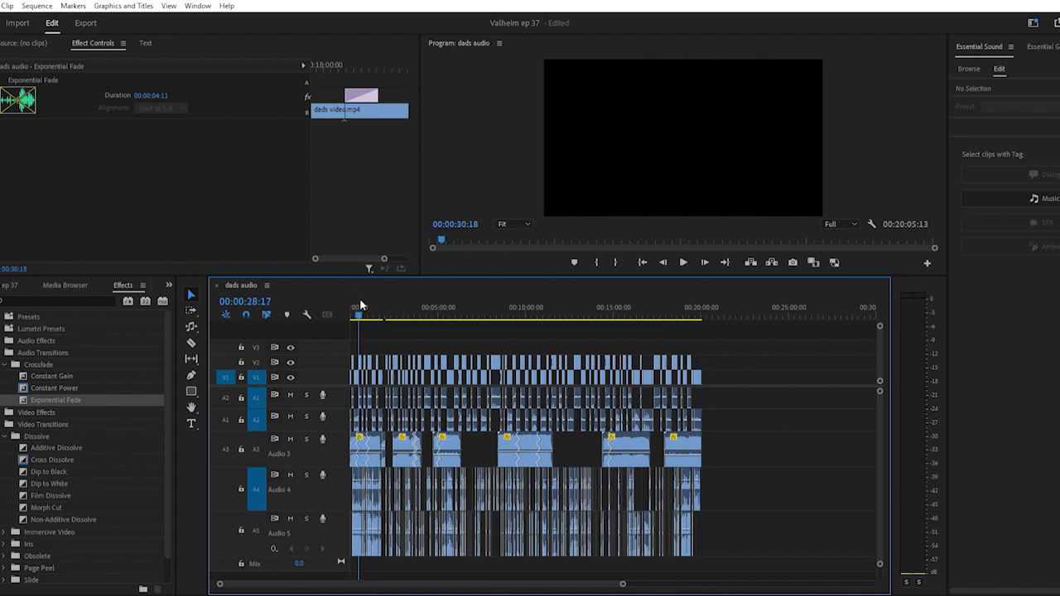
pyautogui.press('=')
pyautogui.press('=')
pyautogui.press('=')
pyautogui.press('=')
pyautogui.press('=')
pyautogui.press('=')
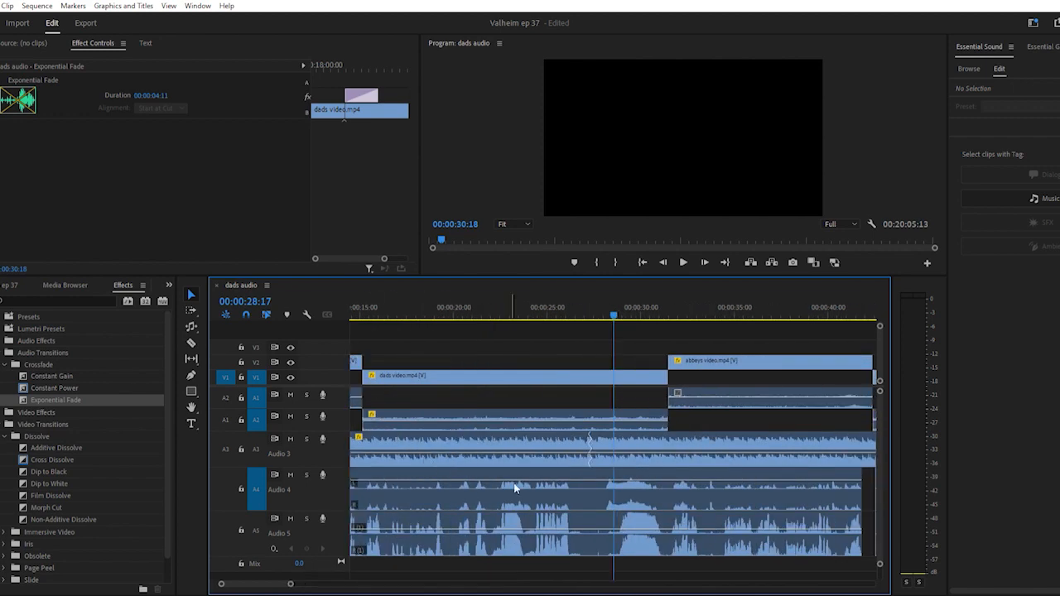
pyautogui.scroll(2, 533, 492)
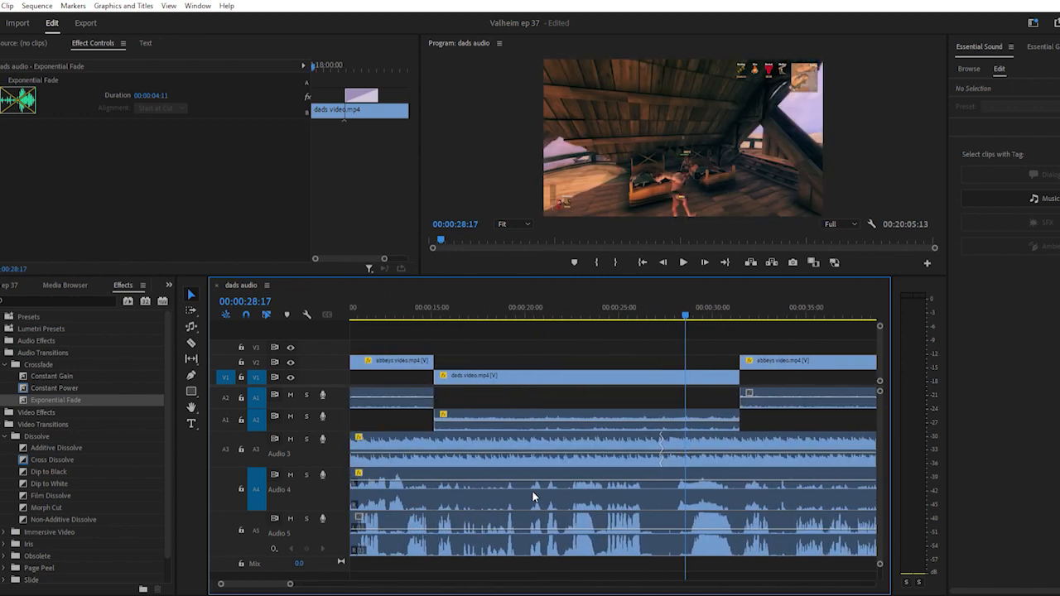
pyautogui.scroll(-2, 533, 495)
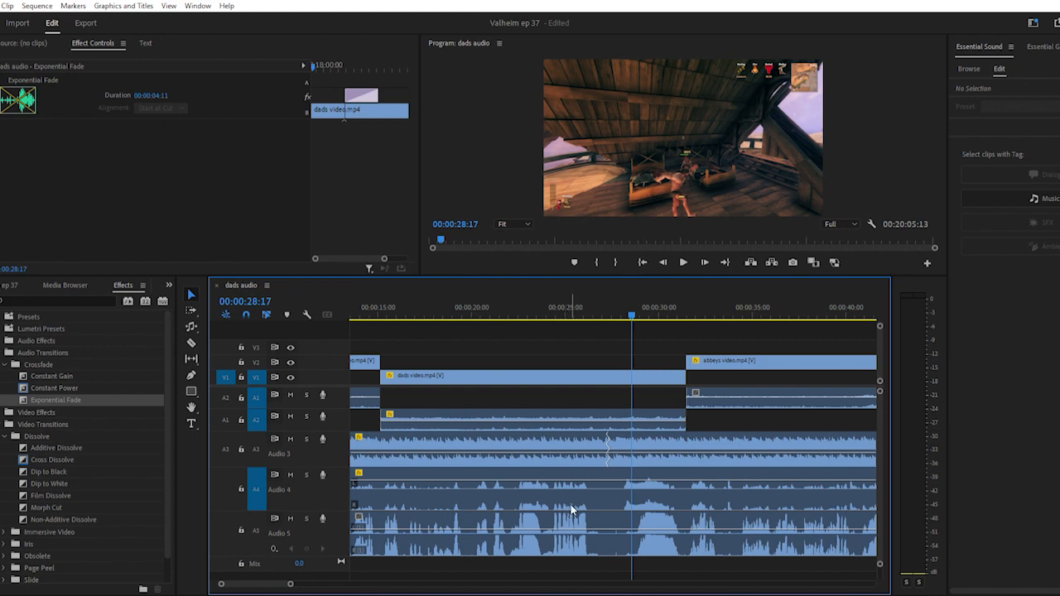
pyautogui.scroll(2, 537, 519)
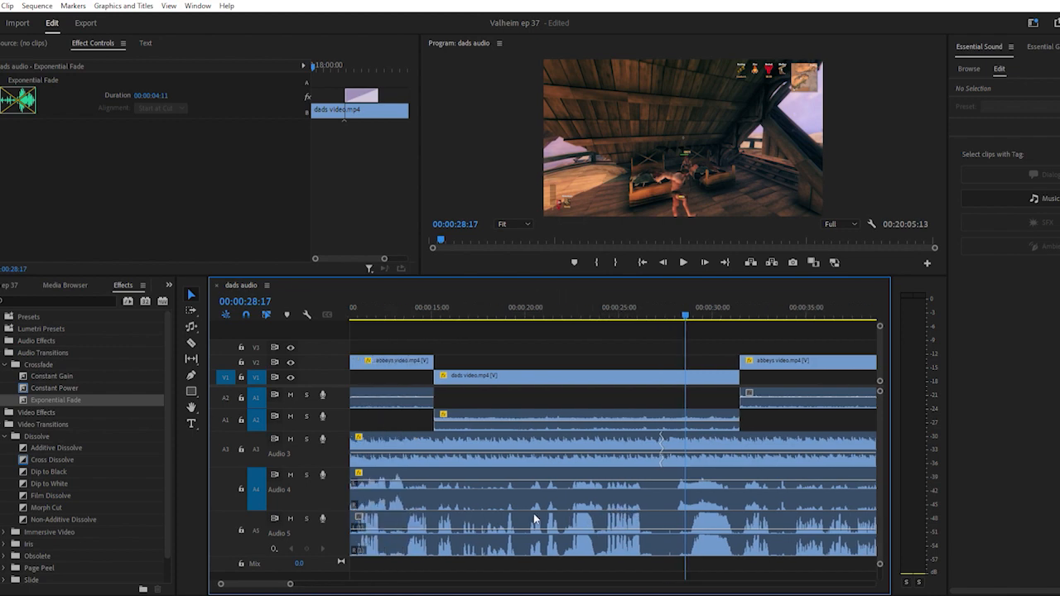
pyautogui.scroll(2, 534, 519)
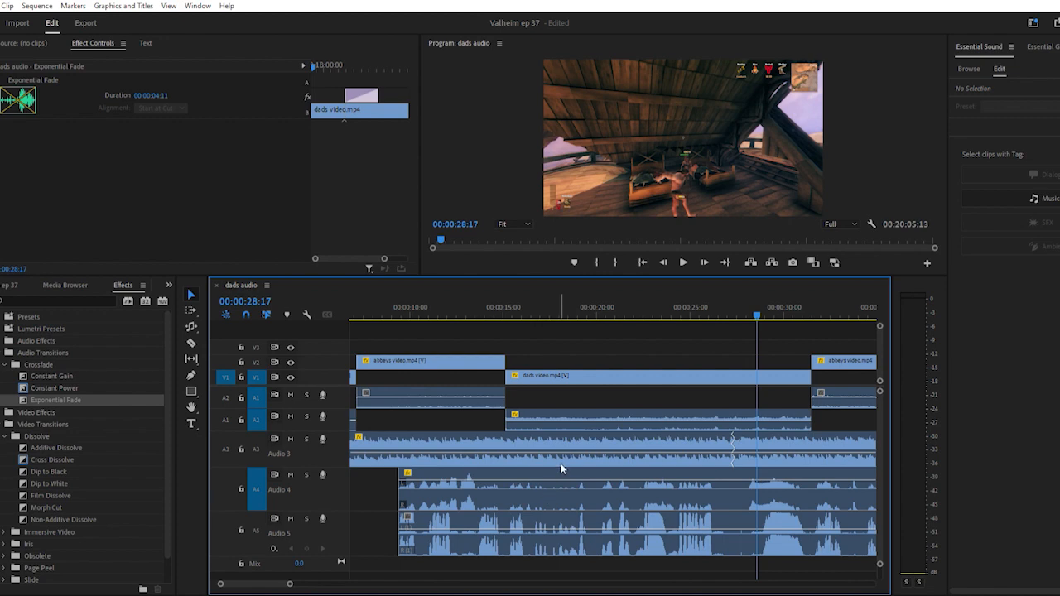
pyautogui.scroll(-7, 572, 462)
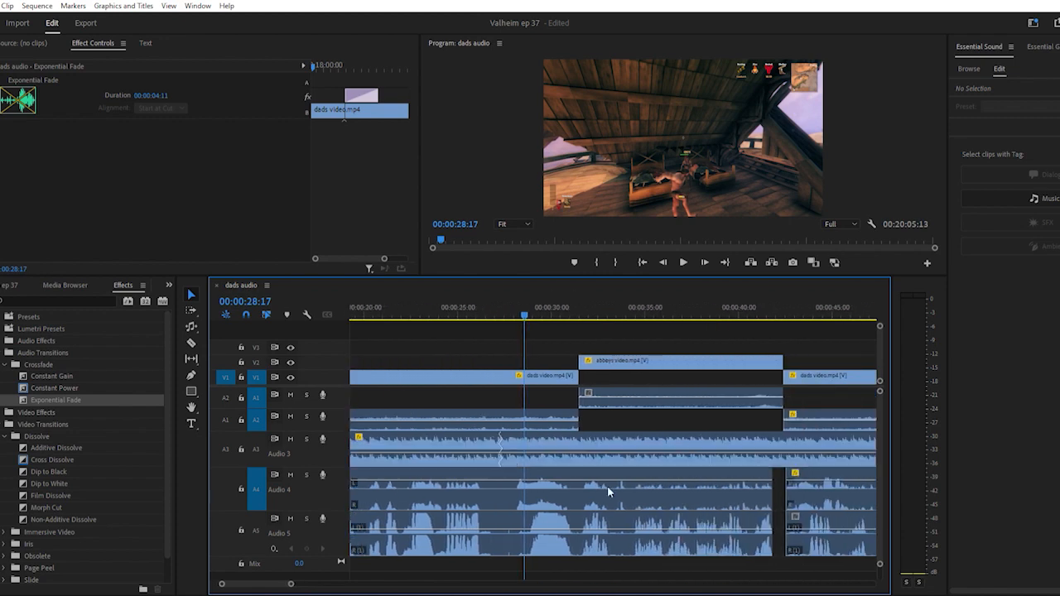
pyautogui.scroll(-10, 662, 482)
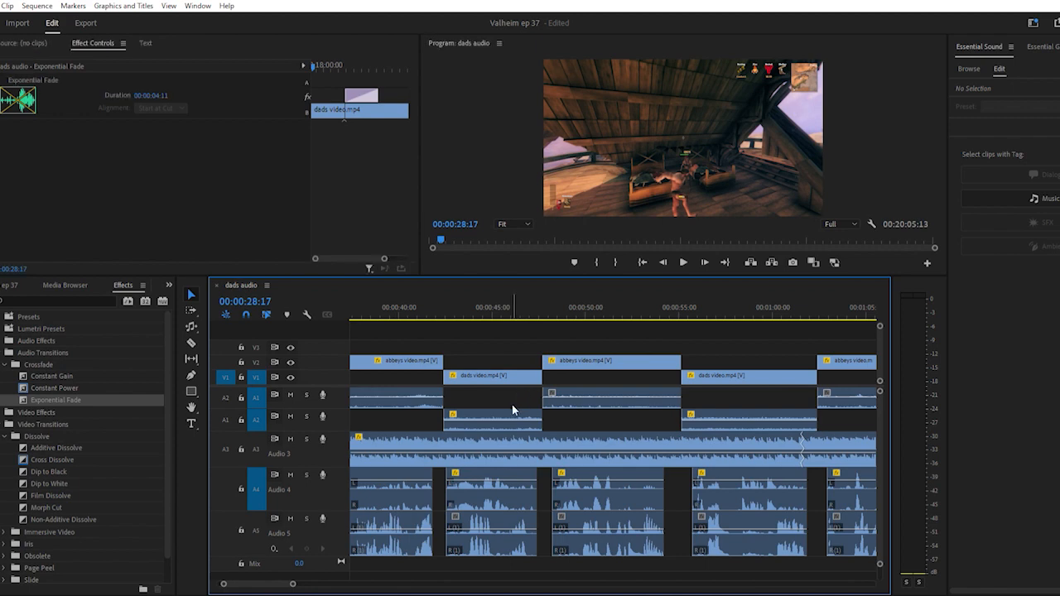
pyautogui.scroll(3, 513, 406)
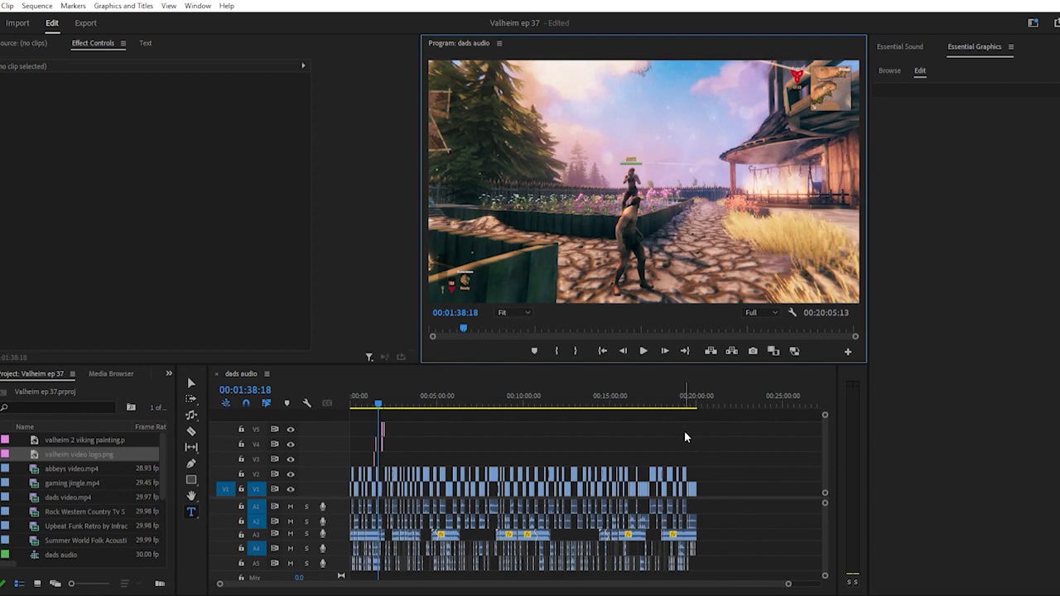
# Place the playhead at 00:19:13:11, near the dads-to-abbeys cut, and enlarge the timeline area upward
pyautogui.click(681, 396)
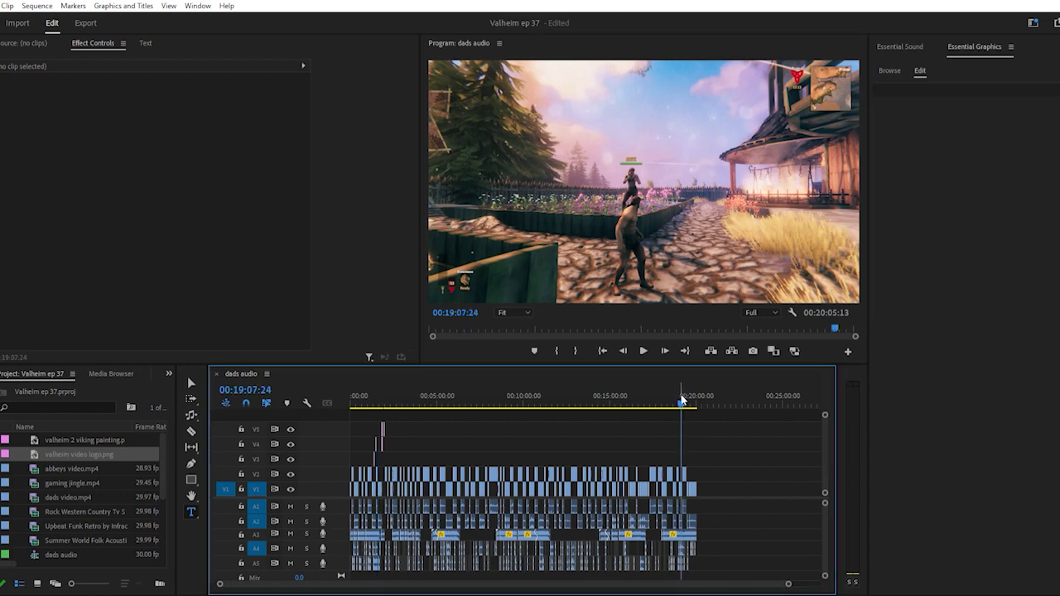
pyautogui.press('=')
pyautogui.press('=')
pyautogui.press('=')
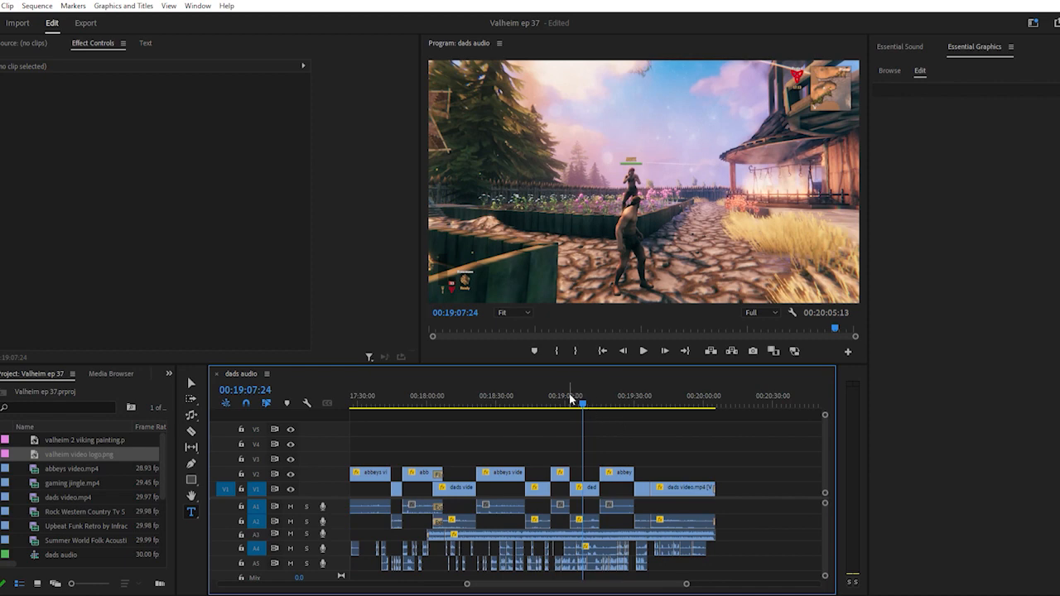
pyautogui.click(561, 396)
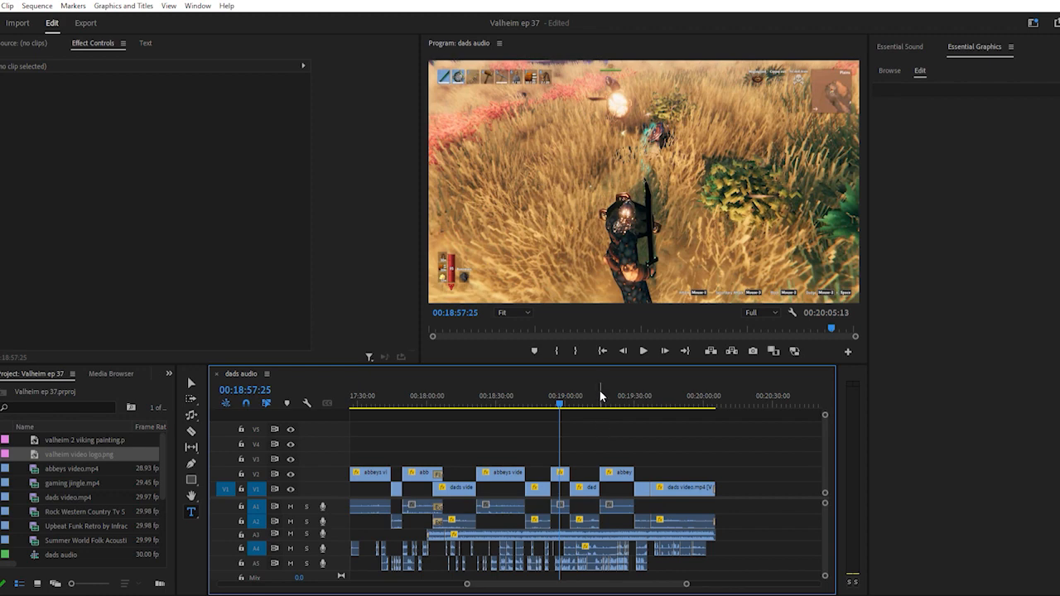
pyautogui.click(598, 395)
pyautogui.press('=')
pyautogui.press('=')
pyautogui.press('=')
pyautogui.press('=')
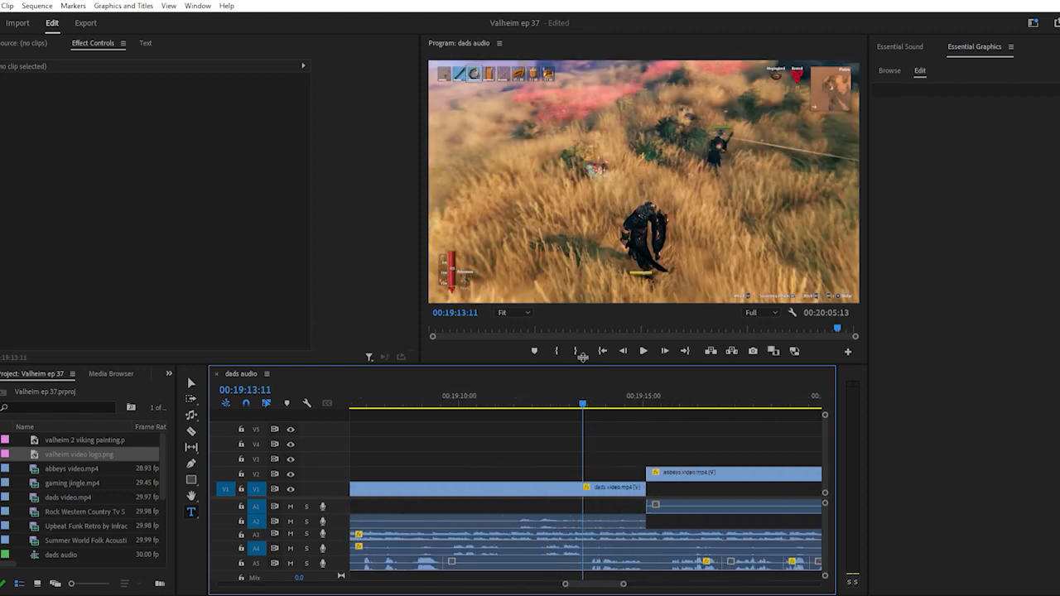
pyautogui.moveTo(583, 362); pyautogui.dragTo(594, 286)
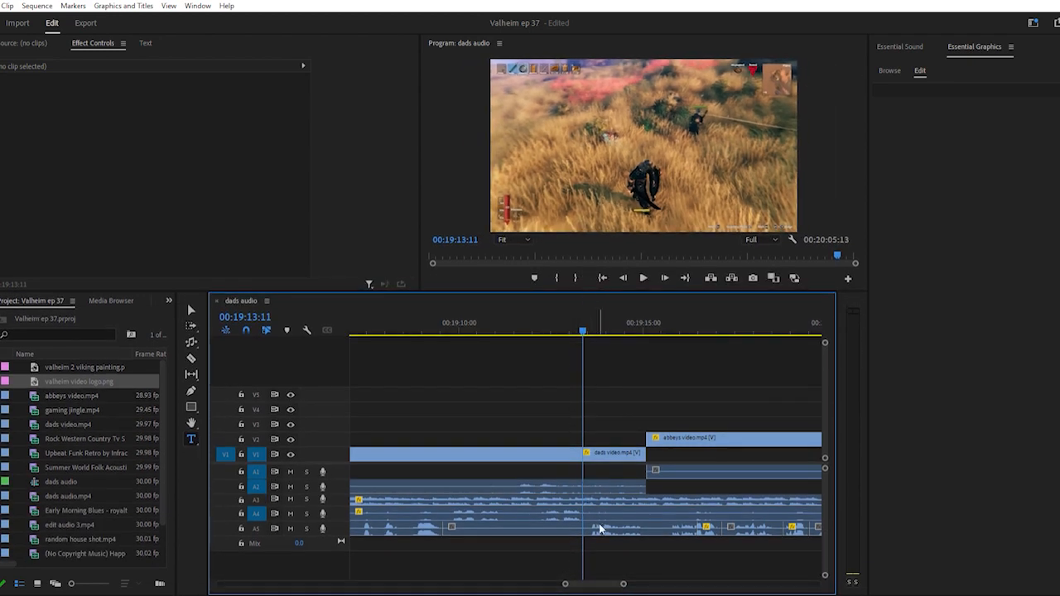
# Examine the dialogue clips on Audio 4 and Audio 5 from 00:19:13:11 to about 00:19:50:00
pyautogui.scroll(-3, 628, 540)
pyautogui.scroll(-3, 624, 540)
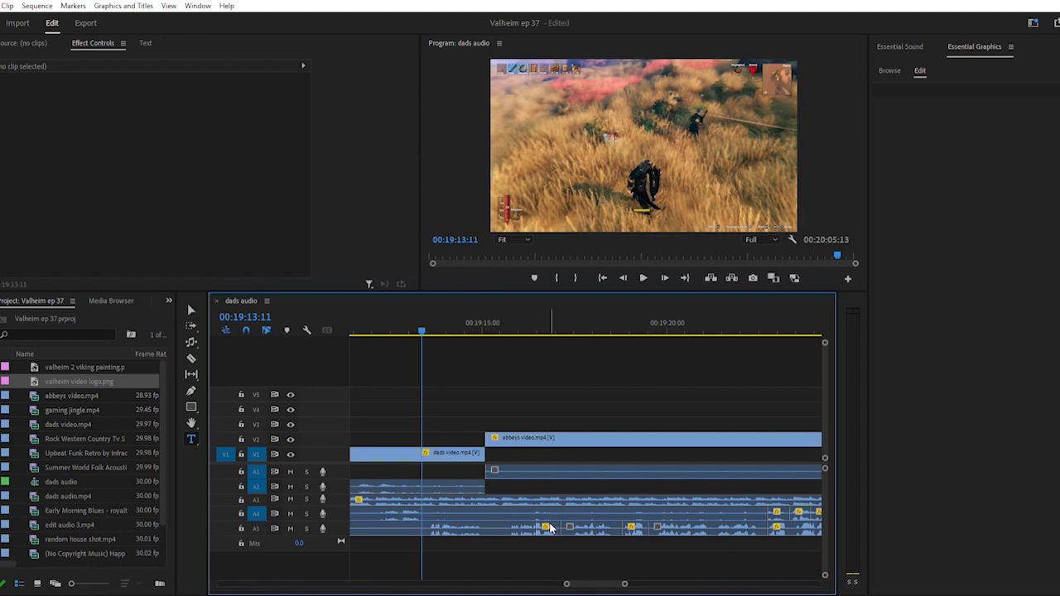
pyautogui.scroll(-3, 578, 520)
pyautogui.scroll(-5, 576, 525)
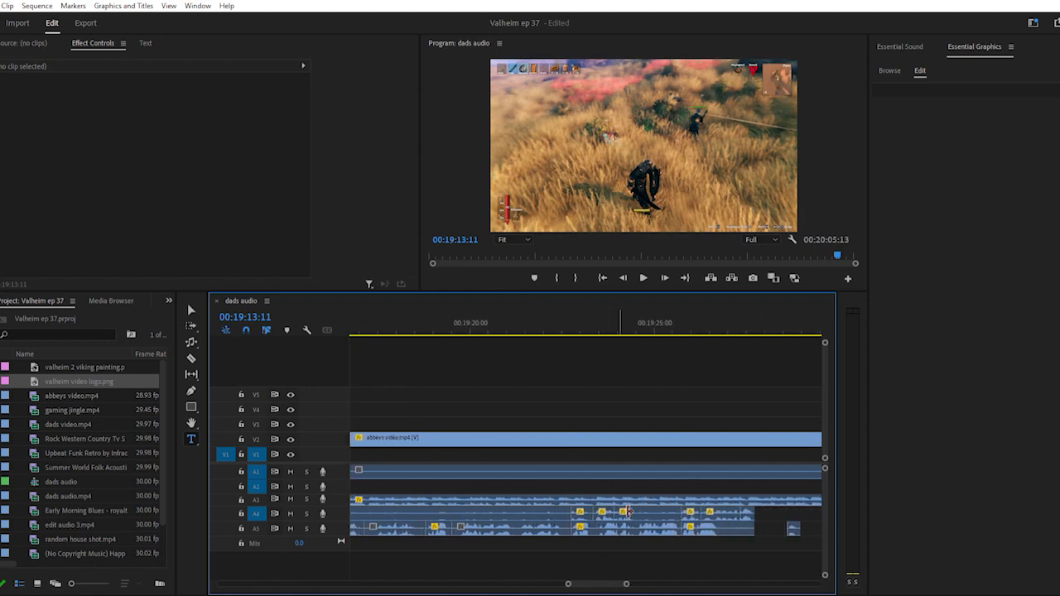
pyautogui.scroll(-3, 626, 514)
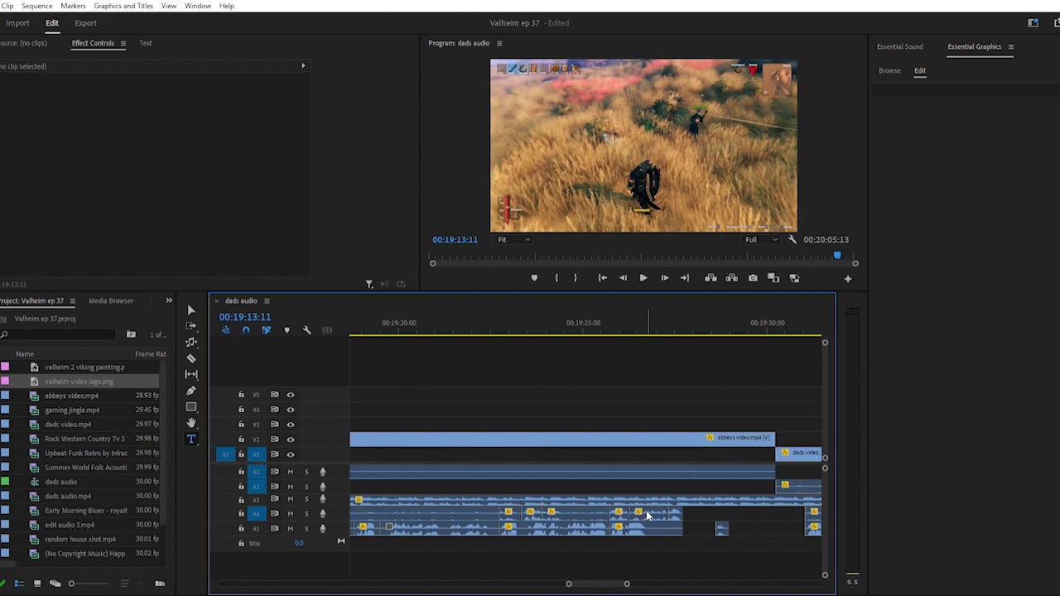
pyautogui.scroll(-2, 642, 514)
pyautogui.scroll(-6, 643, 515)
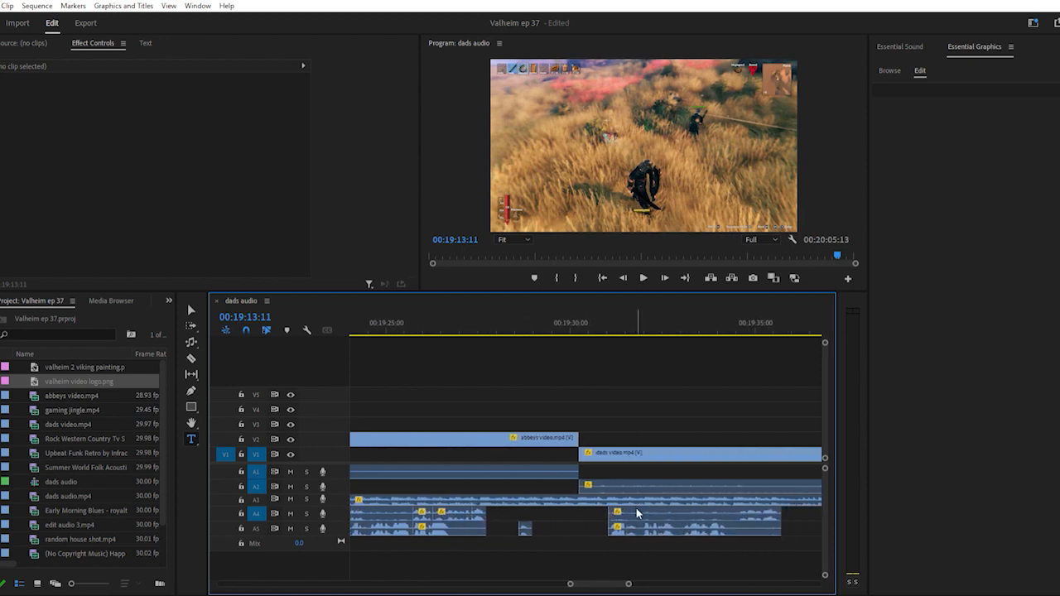
pyautogui.scroll(-1, 636, 508)
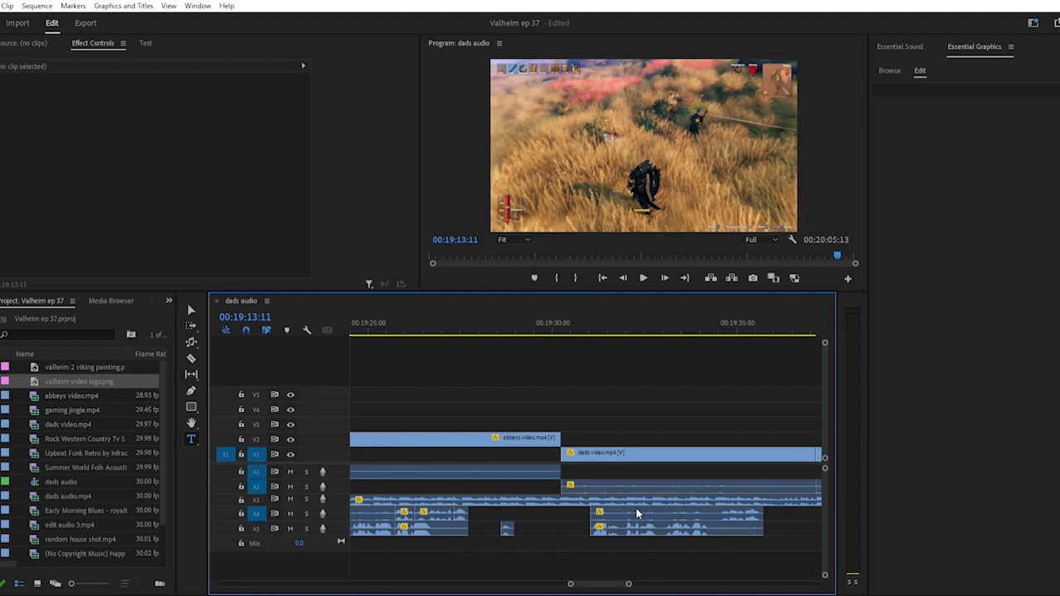
pyautogui.scroll(-5, 636, 507)
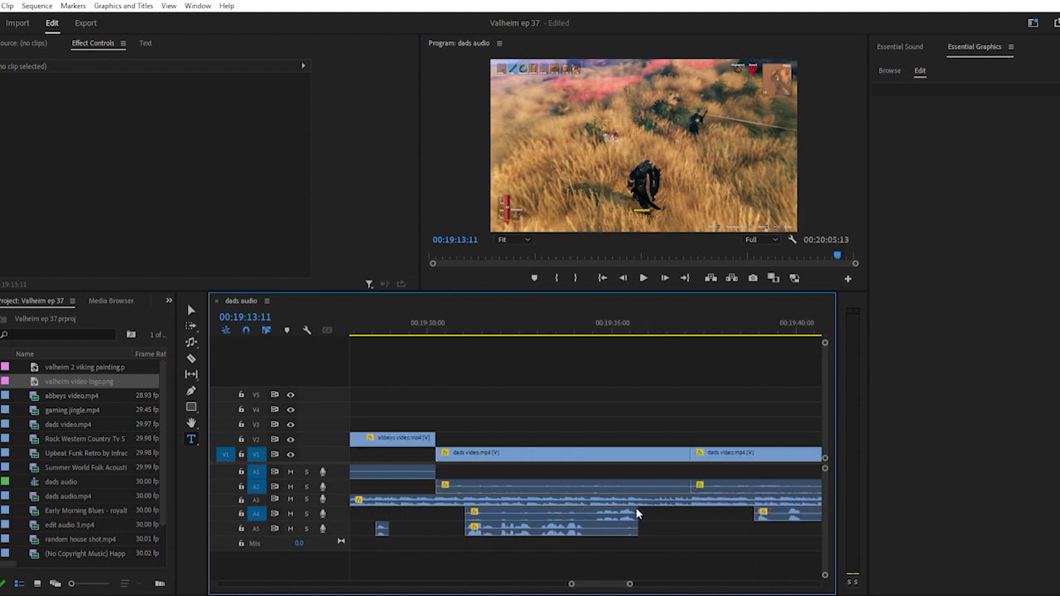
pyautogui.scroll(-5, 636, 514)
pyautogui.scroll(-10, 636, 513)
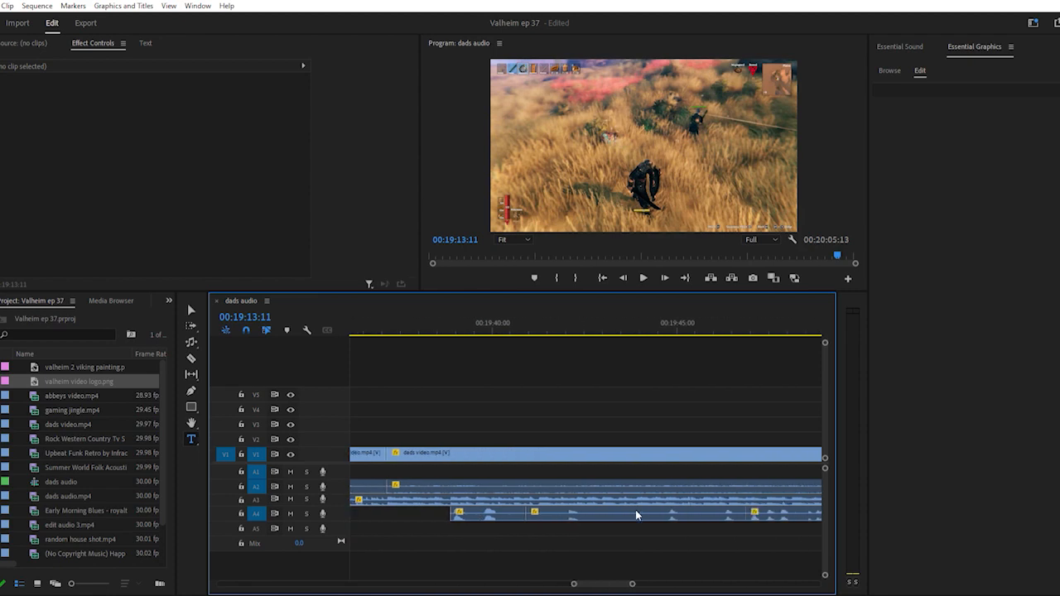
pyautogui.scroll(-10, 530, 509)
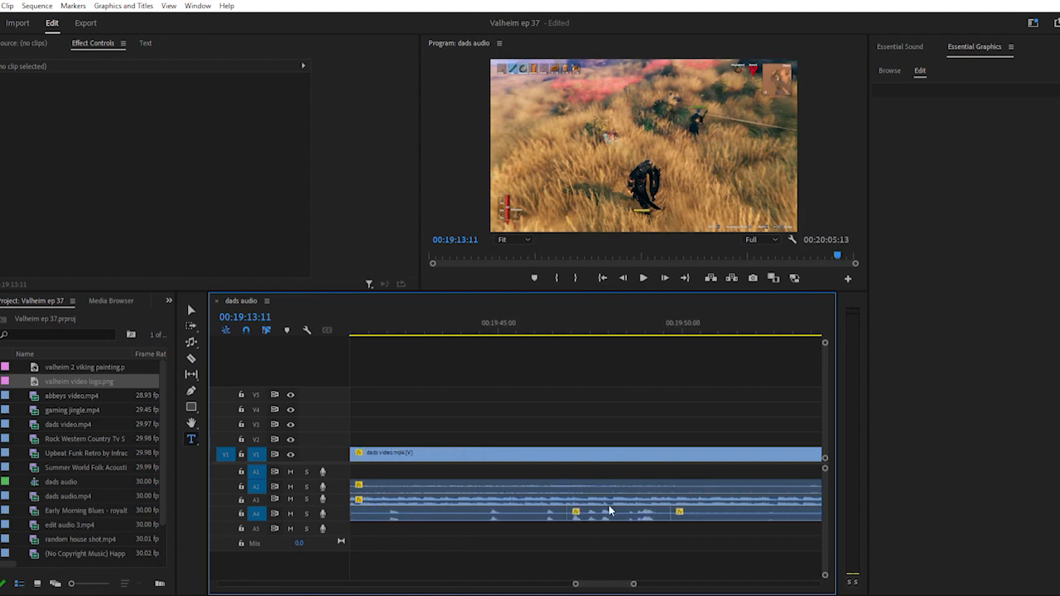
# Survey the whole sequence from its ending back to the opening, examining how the music, dialogue and video clips are laid out
pyautogui.keyDown('alt'); pyautogui.scroll(-10, 667, 513); pyautogui.keyUp('alt')
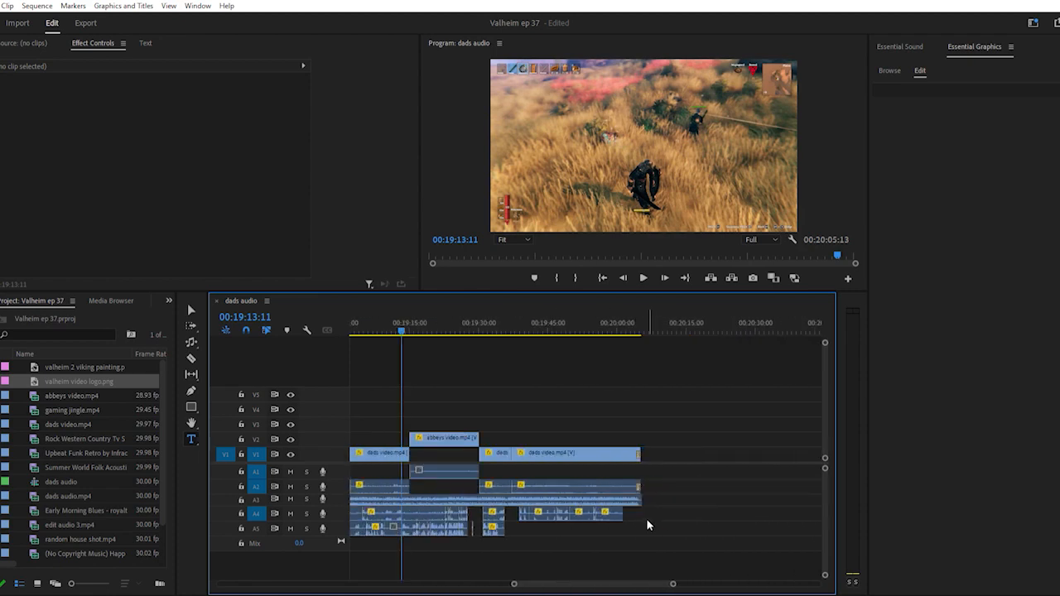
pyautogui.scroll(12, 492, 513)
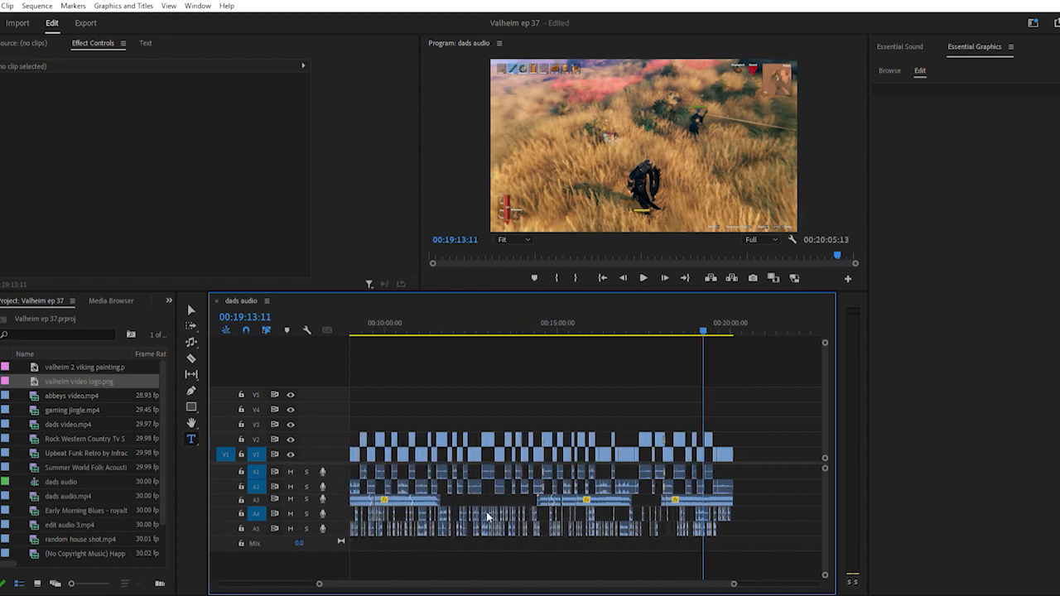
pyautogui.scroll(1, 409, 512)
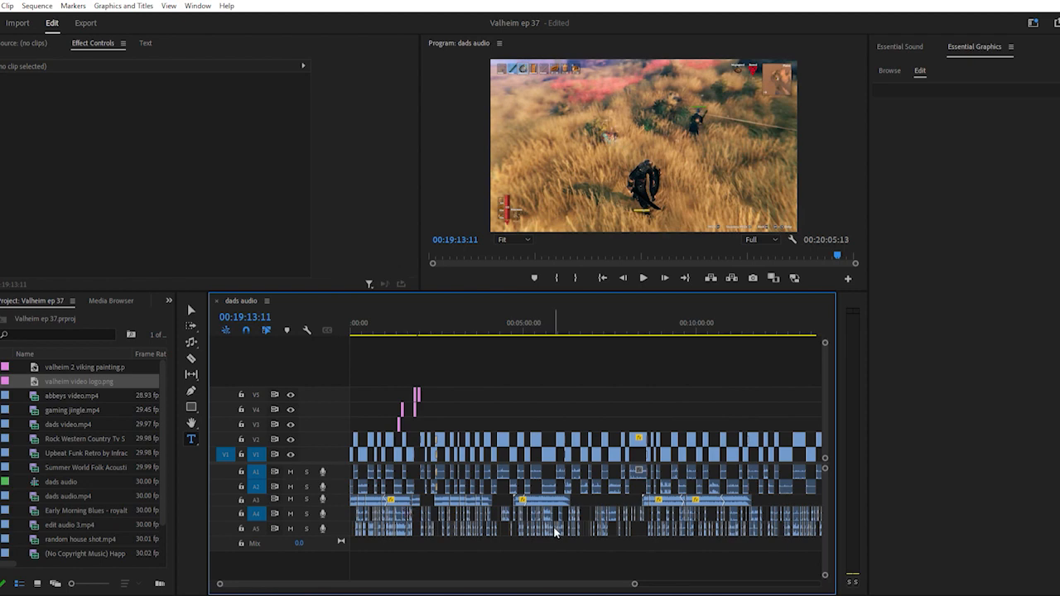
pyautogui.scroll(-2, 558, 509)
pyautogui.scroll(-8, 558, 509)
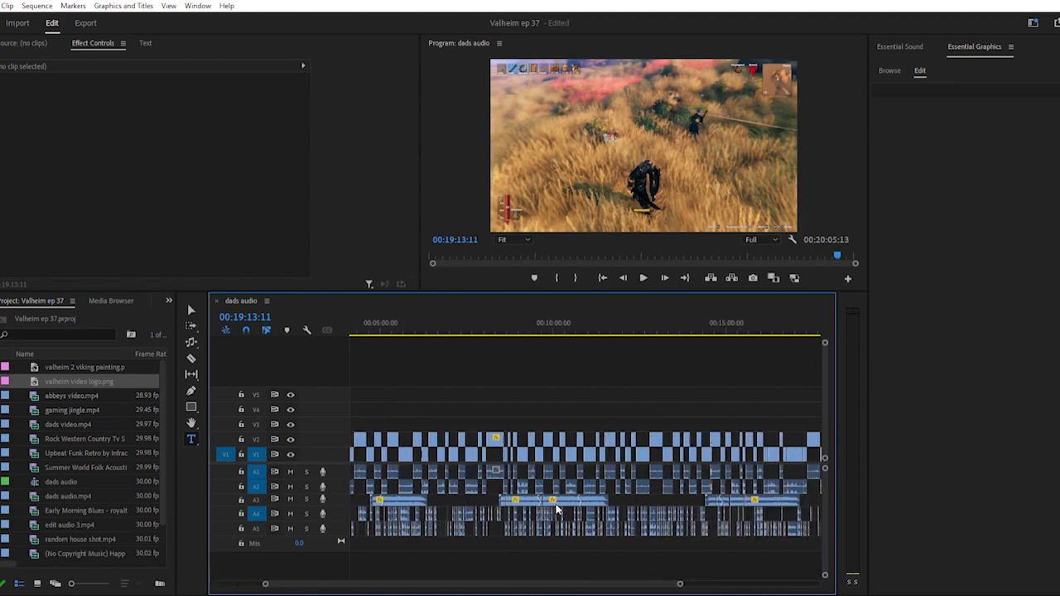
pyautogui.scroll(10, 558, 509)
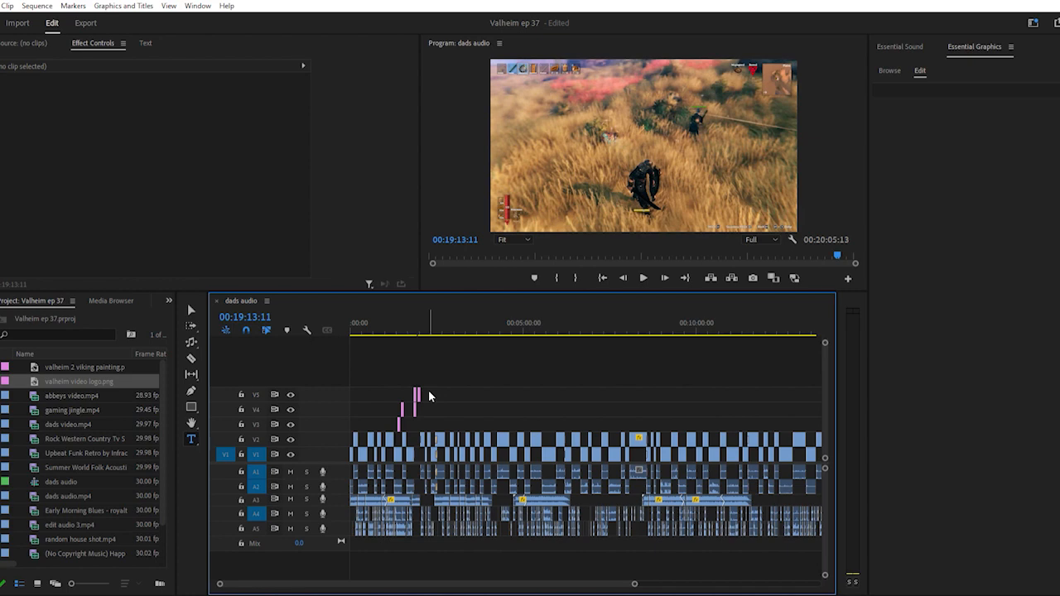
# Go to the title section and view the Valheim logo at 00:01:52:27 and the viking painting at 00:02:00:09
pyautogui.click(414, 324)
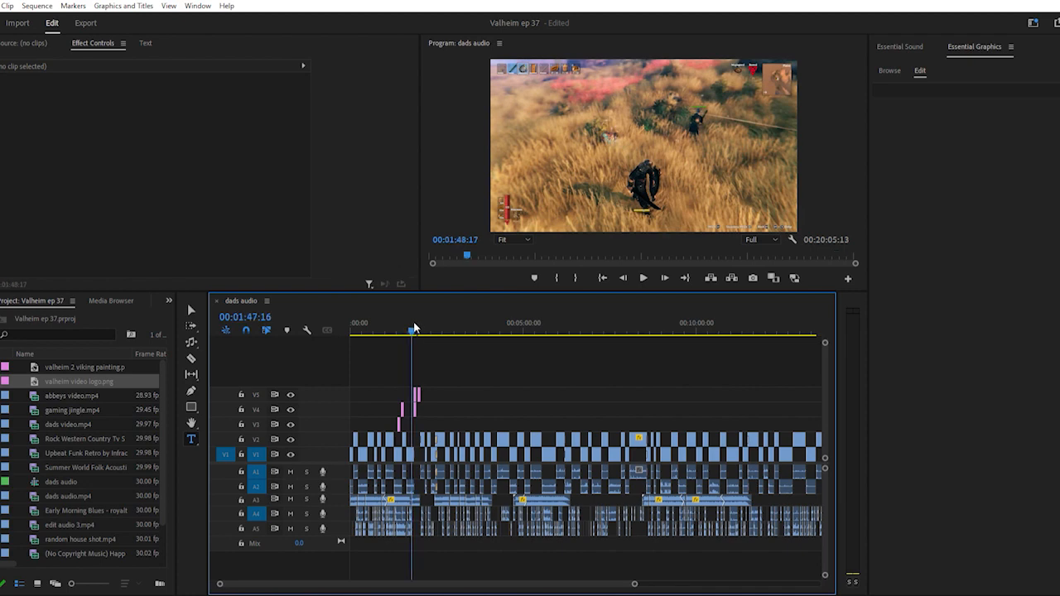
pyautogui.press('=')
pyautogui.press('=')
pyautogui.press('=')
pyautogui.press('=')
pyautogui.press('=')
pyautogui.scroll(-1, 473, 381)
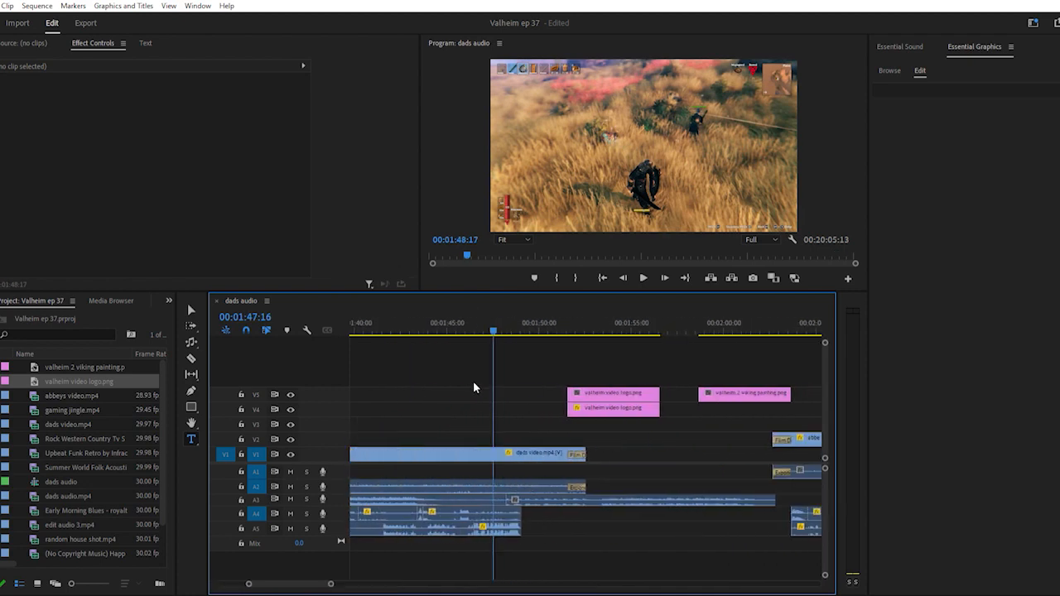
pyautogui.scroll(-1, 473, 387)
pyautogui.click(539, 323)
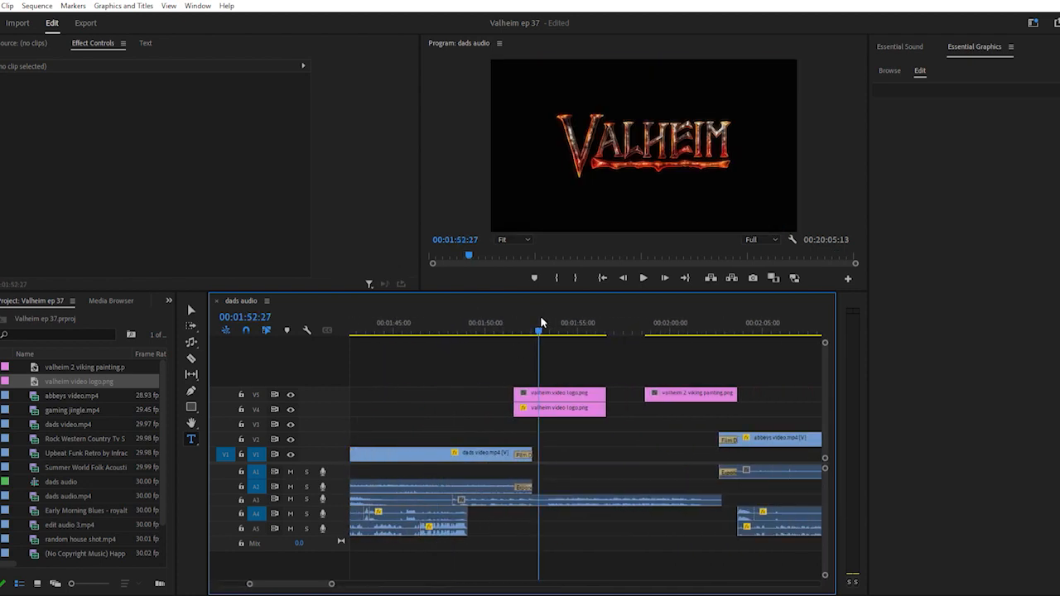
pyautogui.click(676, 323)
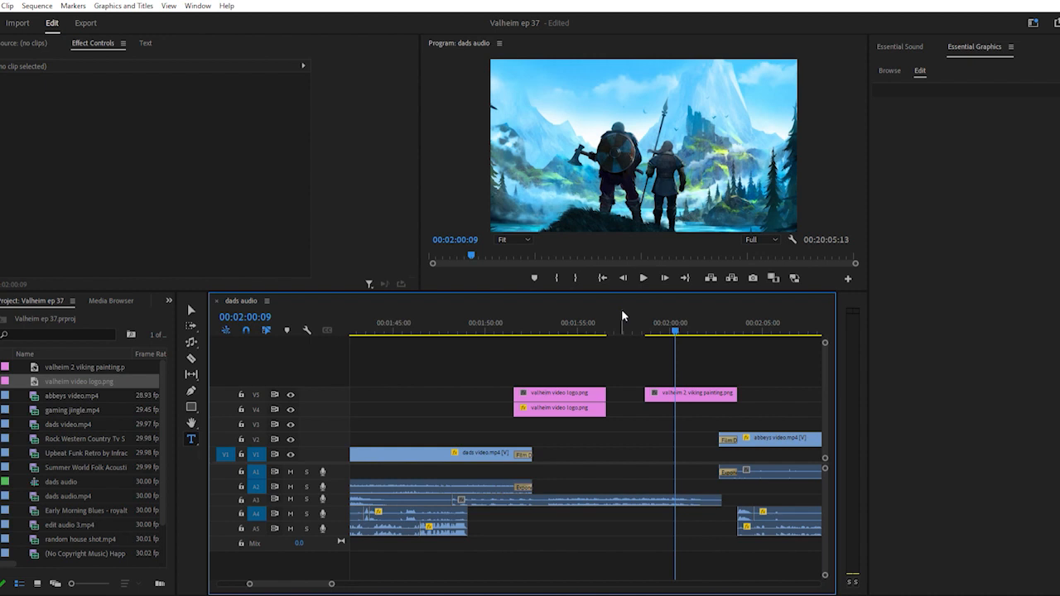
# Separate the stacked valheim video logo.png clips on V5 and V4, view each over the footage, and stack them again before 00:01:51:15
pyautogui.click(545, 393)
pyautogui.click(558, 323)
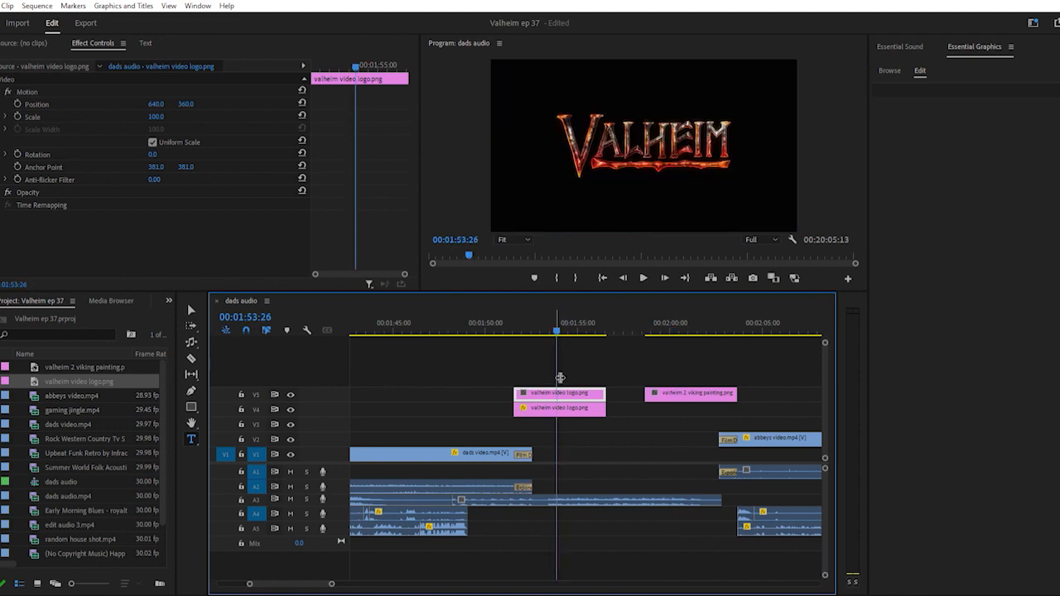
pyautogui.moveTo(559, 392); pyautogui.dragTo(478, 389)
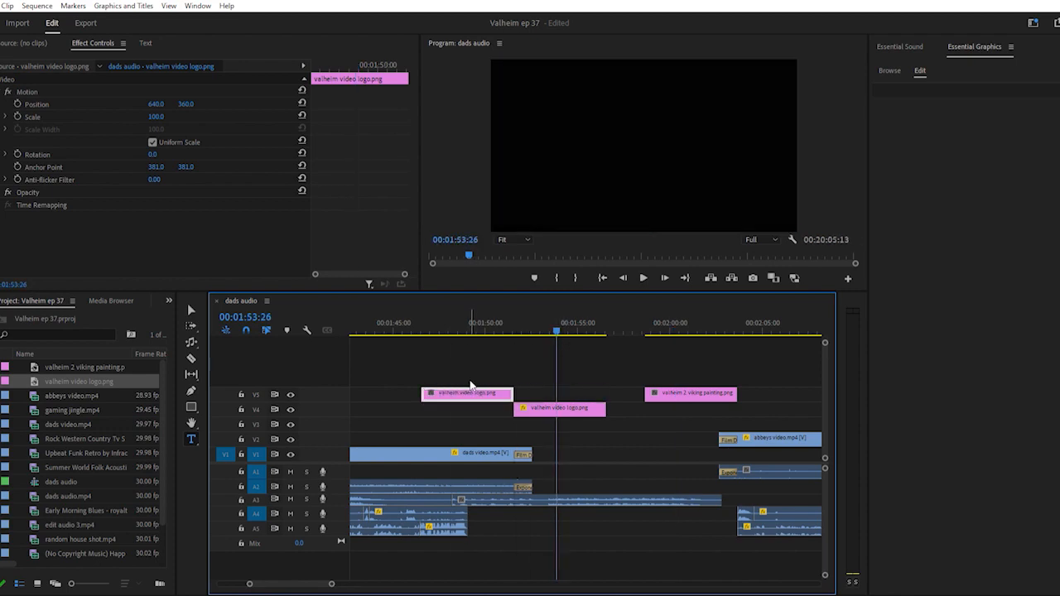
pyautogui.moveTo(555, 407); pyautogui.dragTo(396, 412)
pyautogui.click(399, 321)
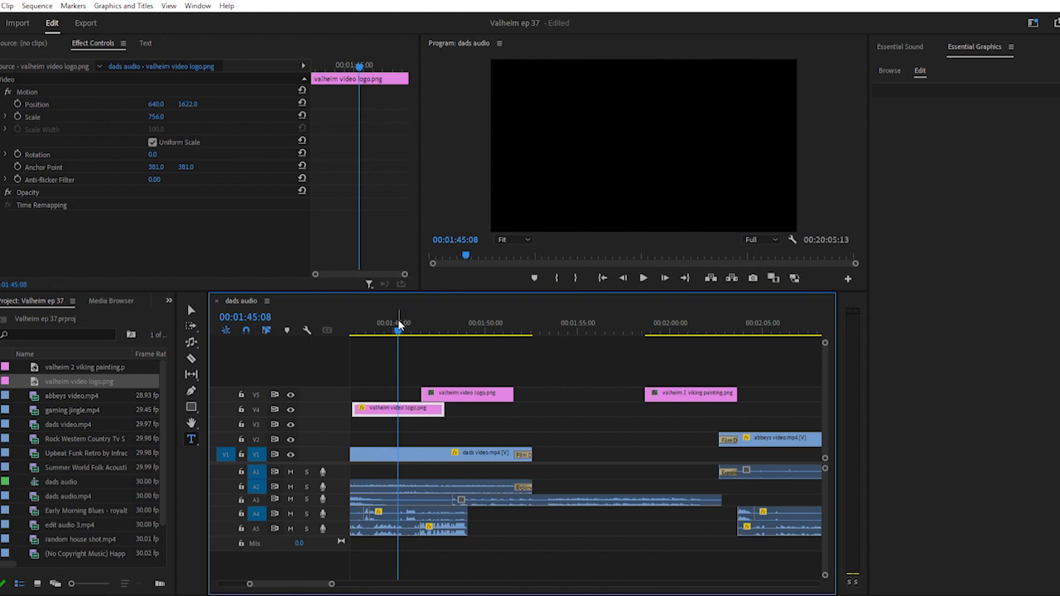
pyautogui.moveTo(398, 325); pyautogui.dragTo(389, 325)
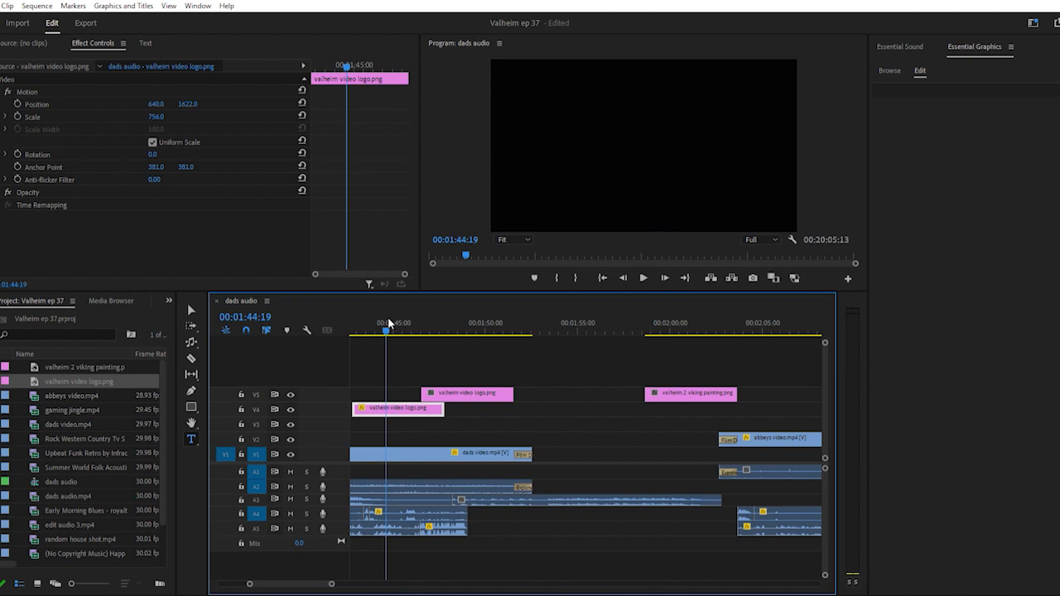
pyautogui.click(473, 325)
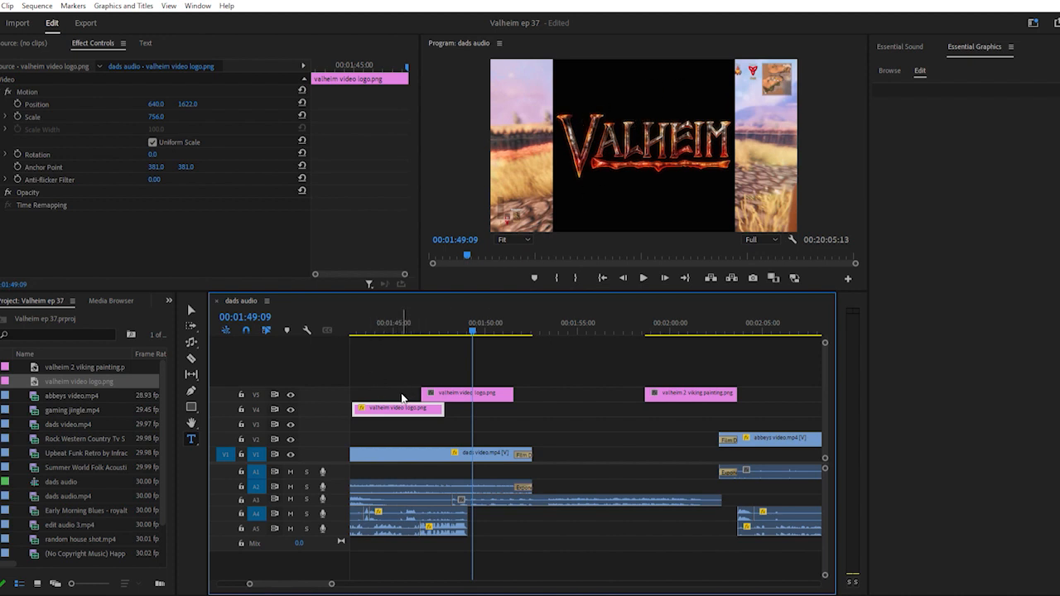
pyautogui.moveTo(404, 399); pyautogui.dragTo(477, 401)
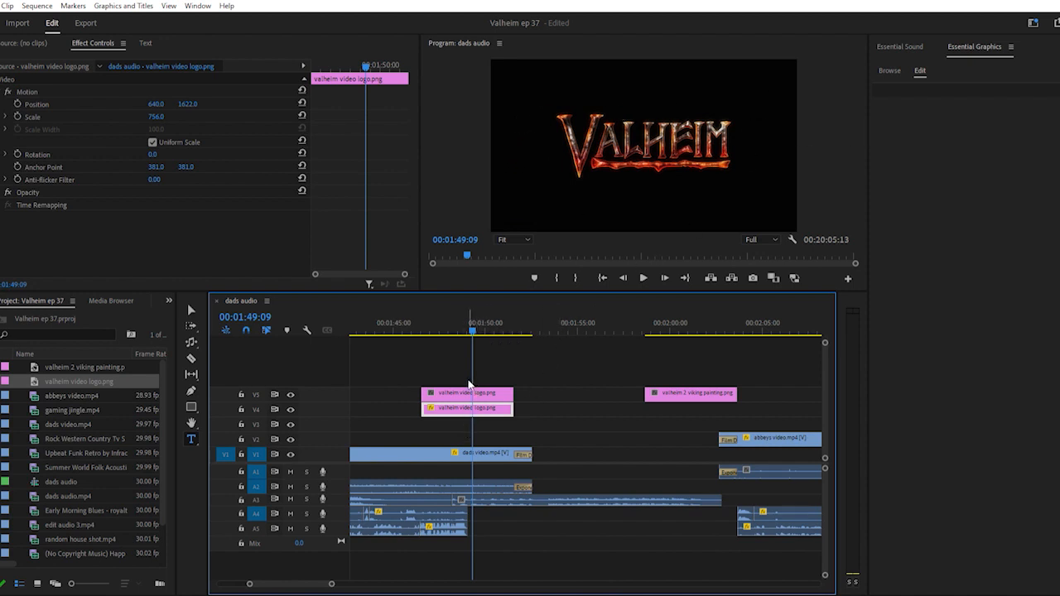
# Play the end of the dads video clip from 00:01:51:12 through its Film Dissolve to 00:01:54:04
pyautogui.click(518, 324)
pyautogui.press('=')
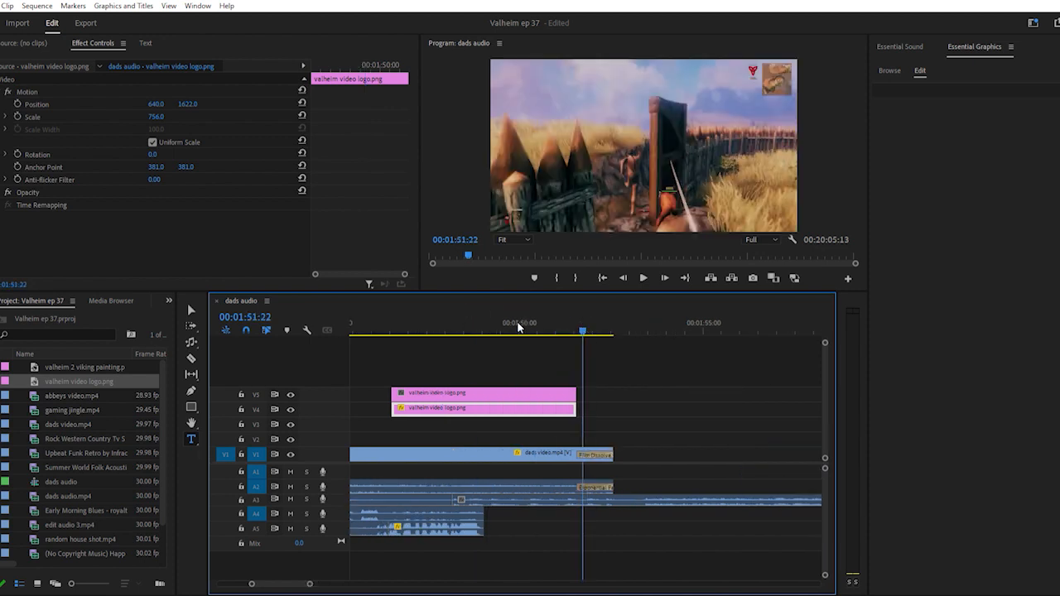
pyautogui.click(571, 323)
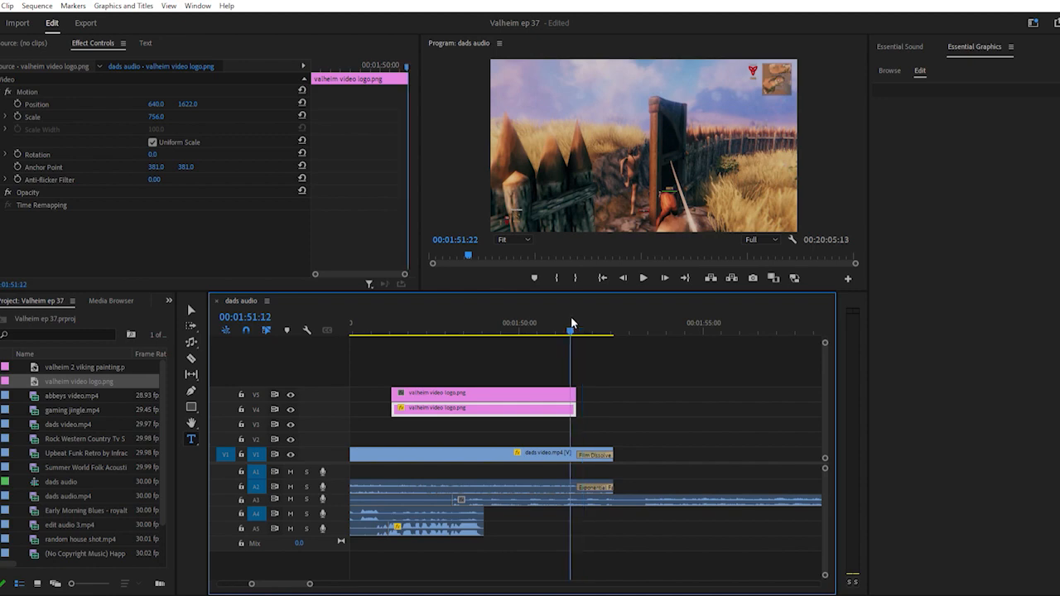
pyautogui.press('space')
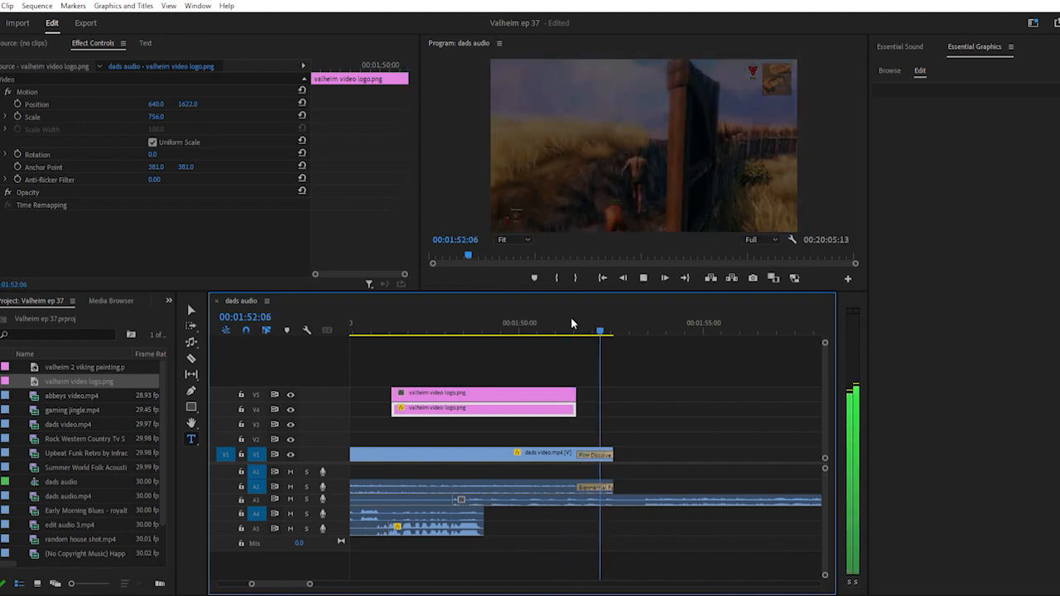
pyautogui.press('space')
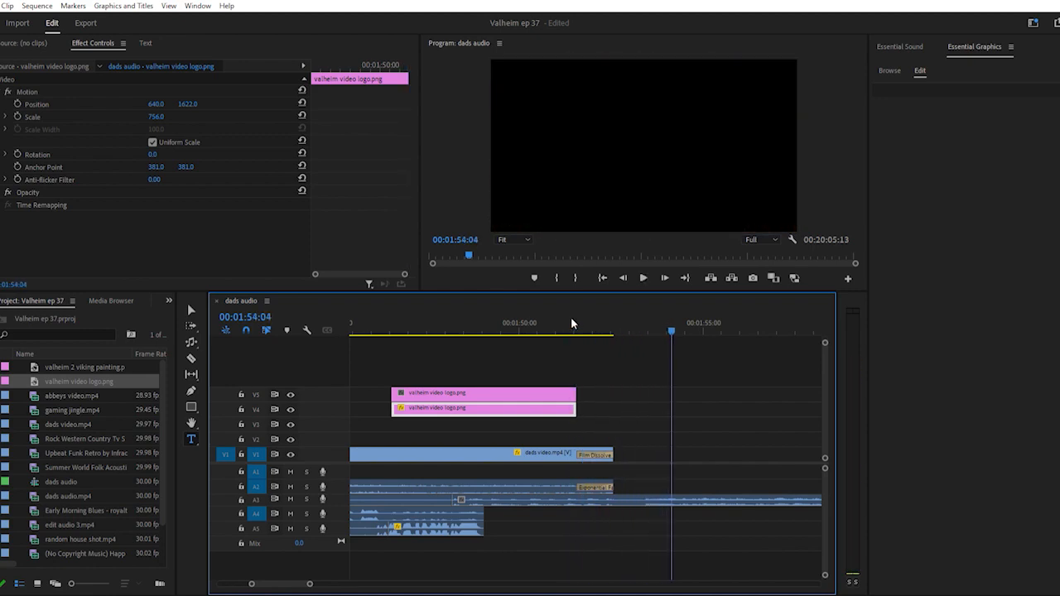
# Move both valheim video logo.png clips past the end of the dads video clip, starting near 00:01:53:00
pyautogui.moveTo(489, 388); pyautogui.dragTo(711, 389)
pyautogui.moveTo(464, 408); pyautogui.dragTo(669, 403)
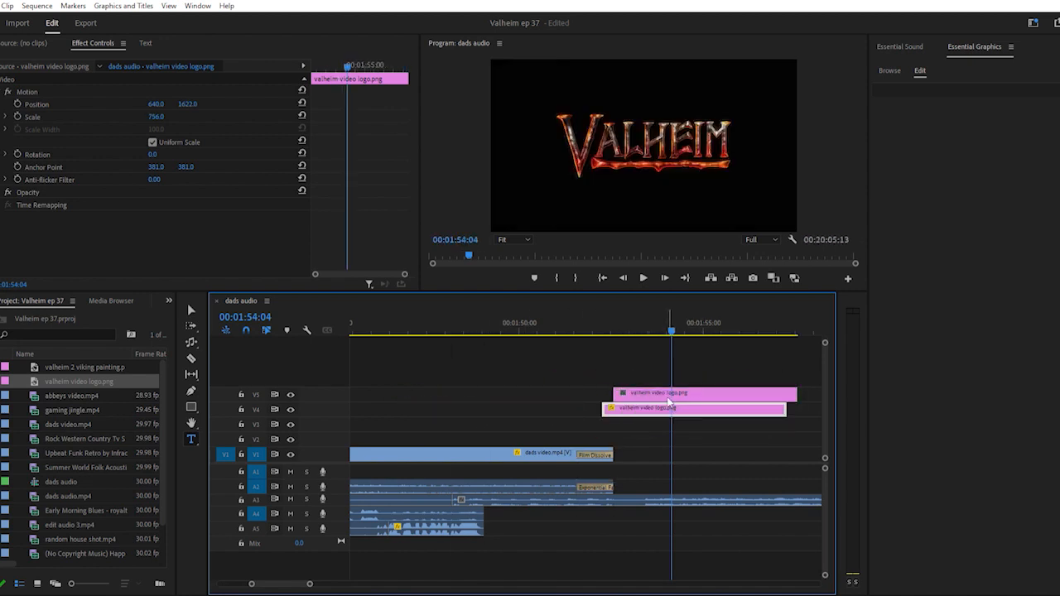
pyautogui.click(644, 323)
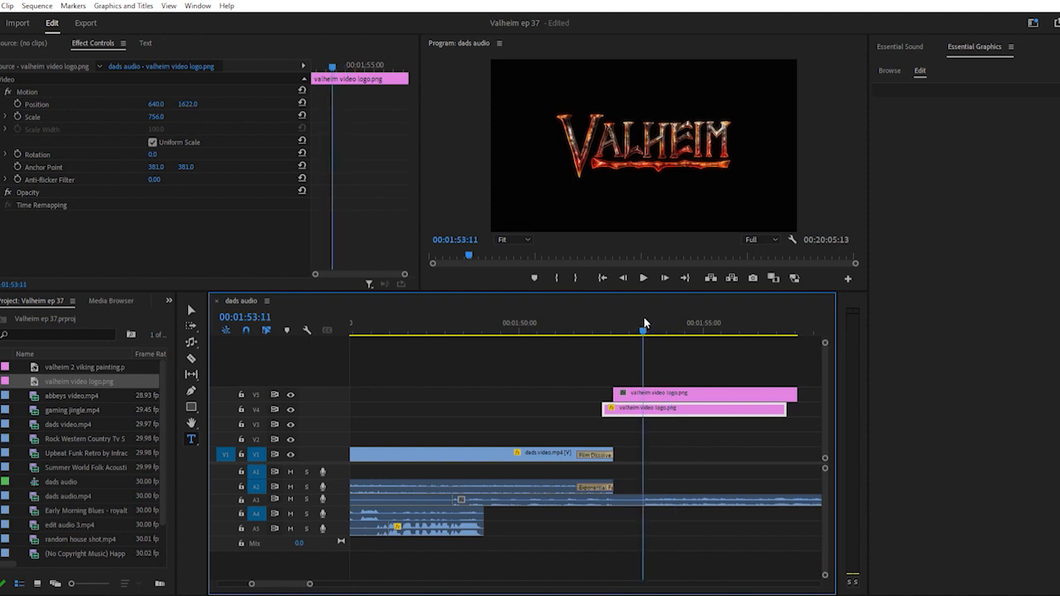
pyautogui.press('=')
pyautogui.press('=')
pyautogui.press('=')
pyautogui.moveTo(490, 386); pyautogui.dragTo(620, 386)
pyautogui.moveTo(456, 401); pyautogui.dragTo(552, 406)
# Make the Audio 3 track taller and align the start of both logo clips with the music's rise at 00:01:53:13
pyautogui.press('Right')
pyautogui.press('Right')
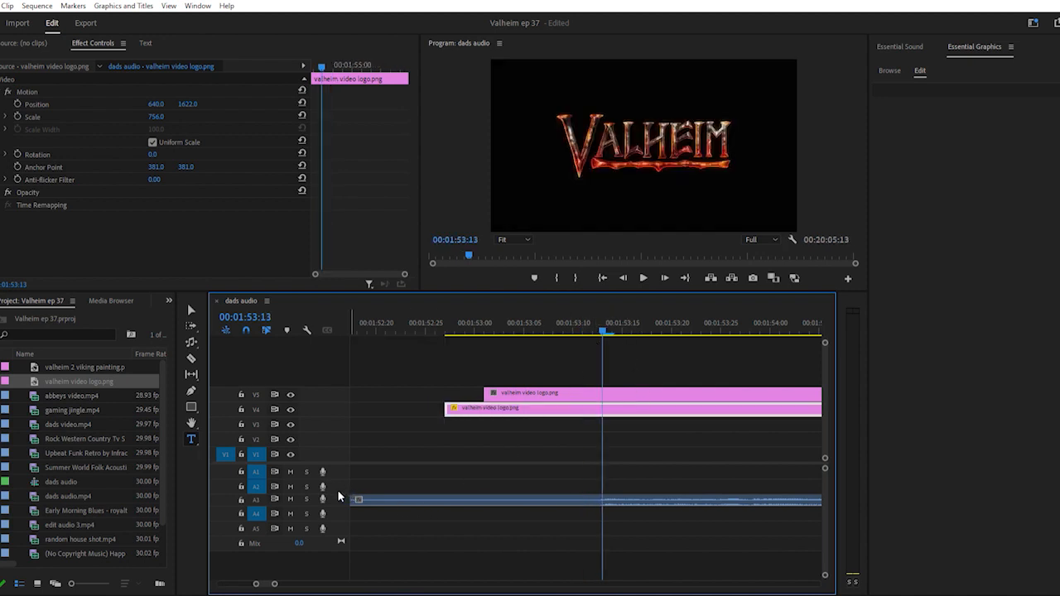
pyautogui.moveTo(340, 499); pyautogui.dragTo(342, 531)
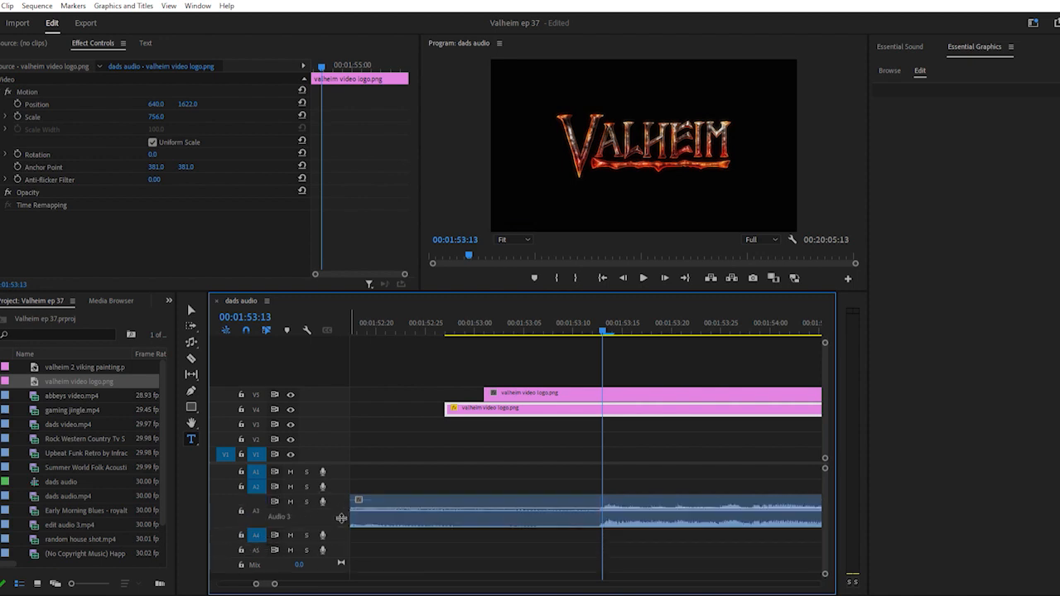
pyautogui.moveTo(468, 401); pyautogui.dragTo(621, 397)
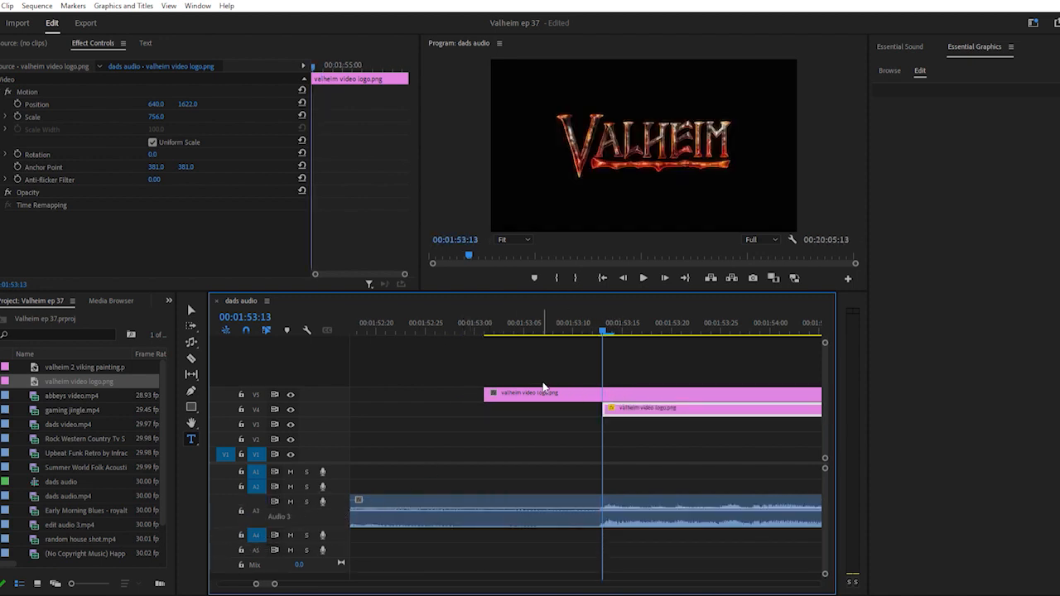
pyautogui.moveTo(543, 391); pyautogui.dragTo(656, 396)
pyautogui.press('=')
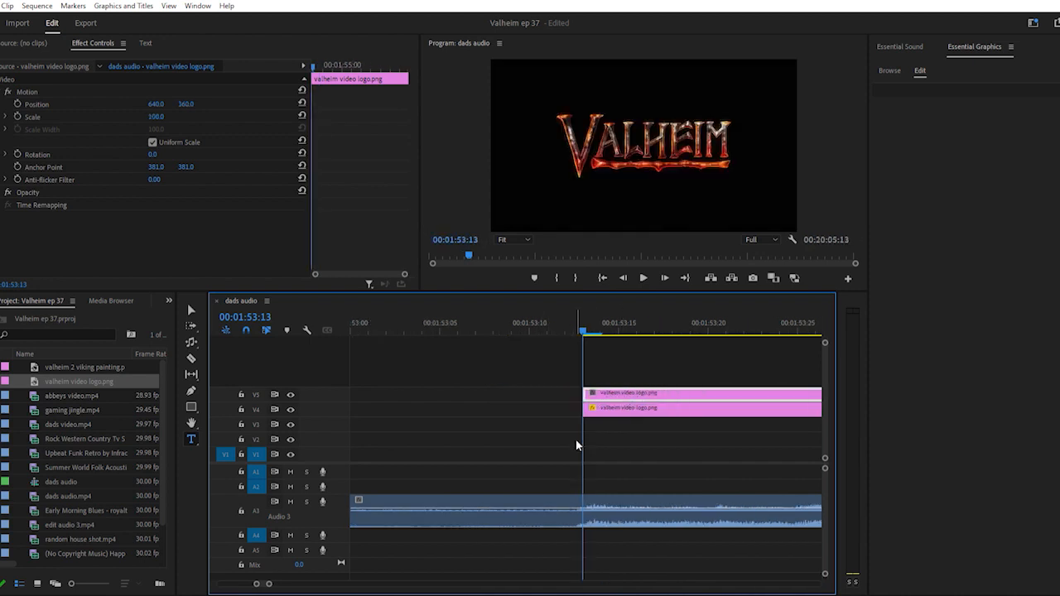
# Play from the fade at the end of the dads video clip into the logo, stopping at 00:01:54:18
pyautogui.press('-')
pyautogui.press('-')
pyautogui.press('-')
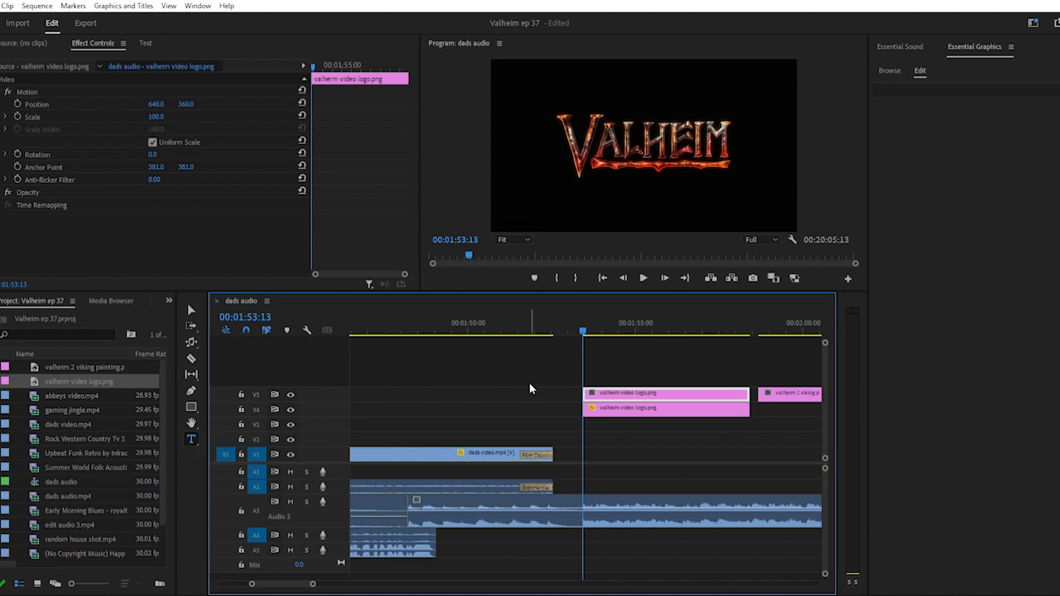
pyautogui.click(518, 323)
pyautogui.press('space')
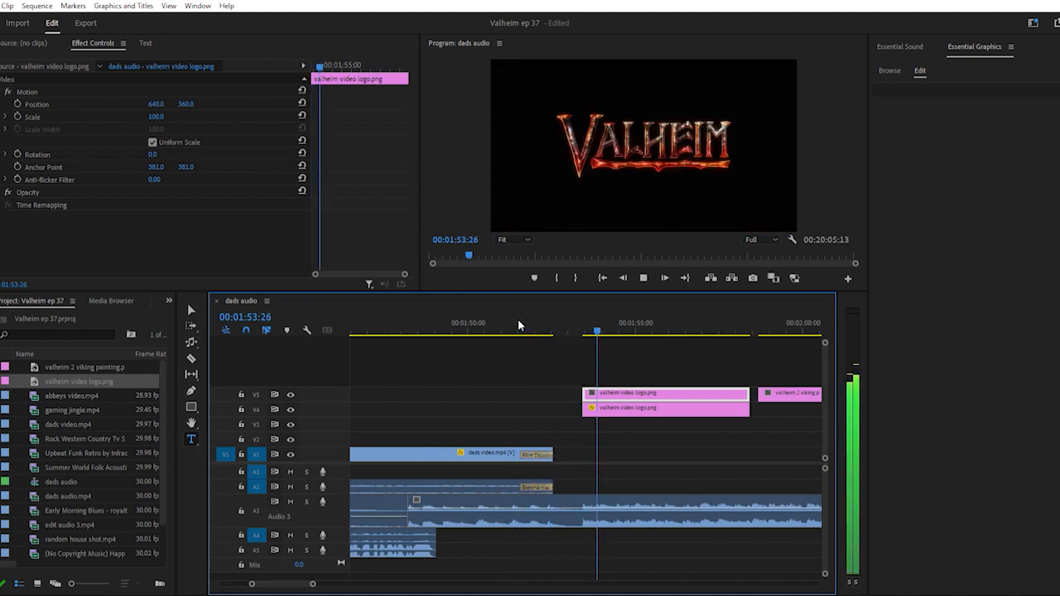
pyautogui.press('space')
pyautogui.scroll(-3, 630, 414)
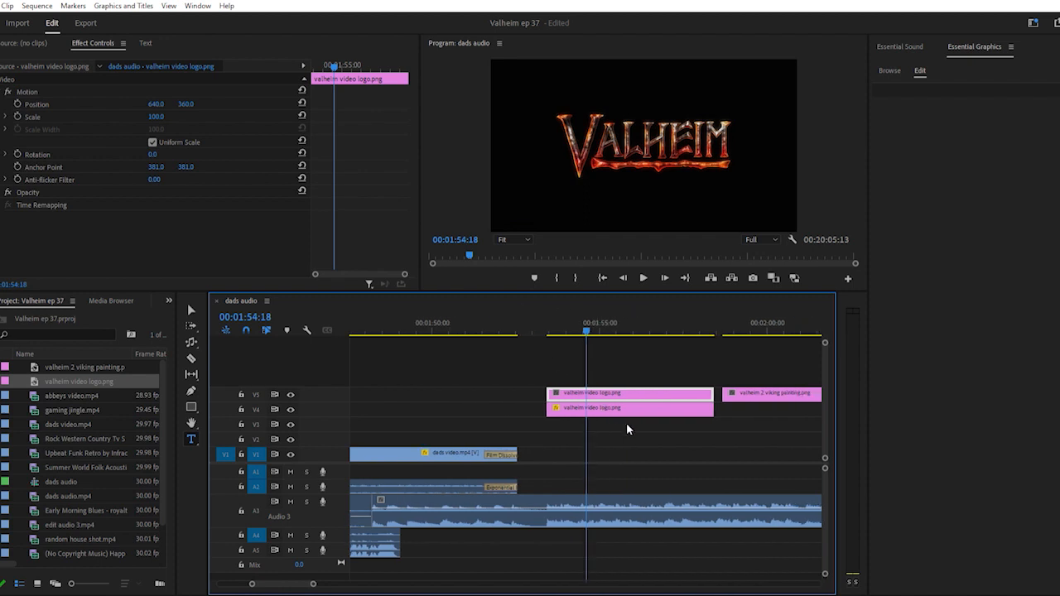
# Replay the logo section against the title music from the dads video fade-out through to about 00:01:57:20
pyautogui.scroll(-1, 580, 455)
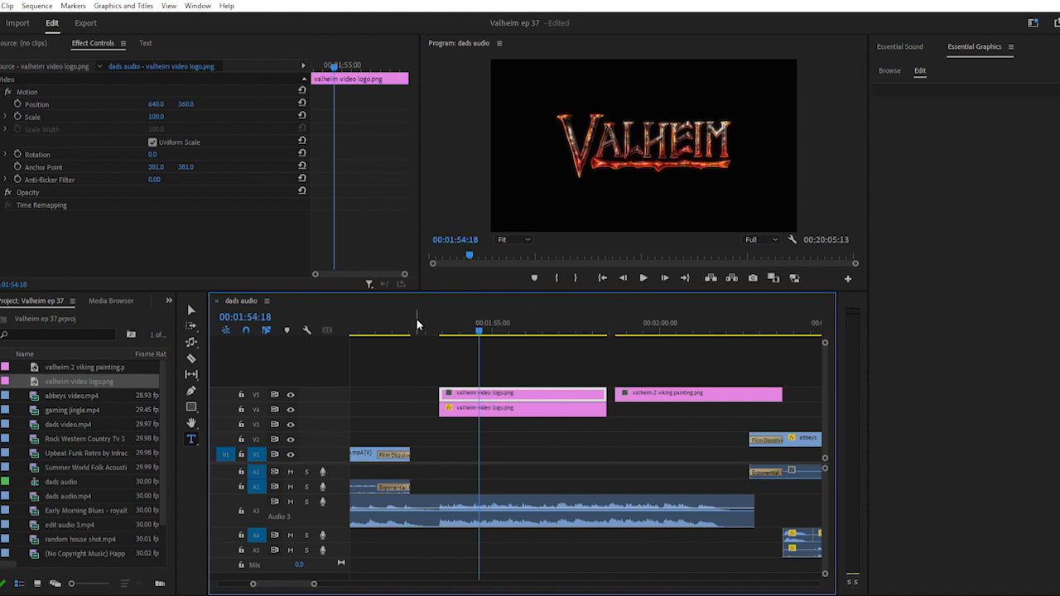
pyautogui.click(393, 322)
pyautogui.press('space')
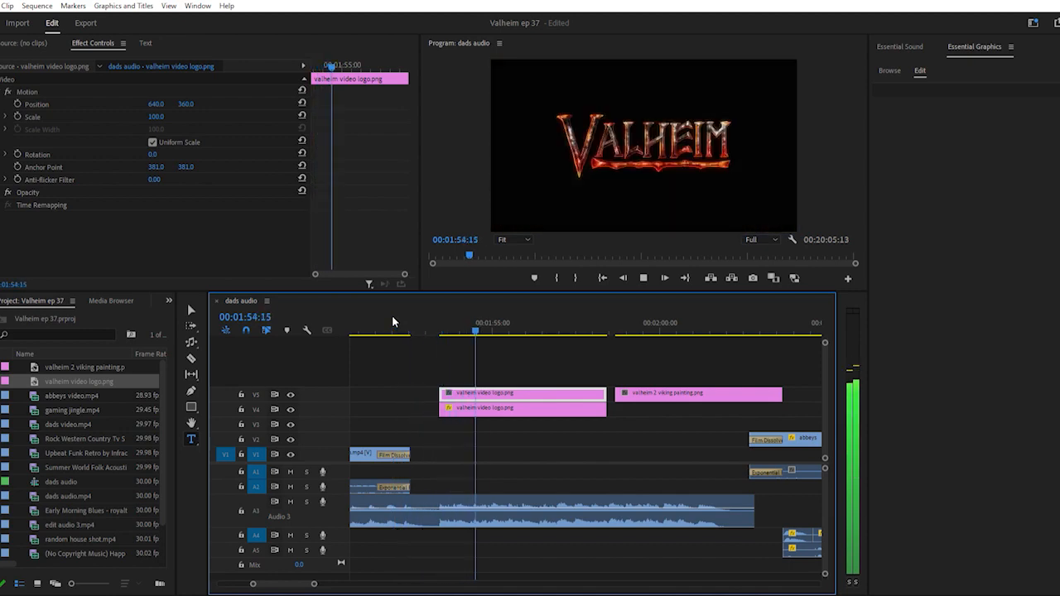
pyautogui.press('space')
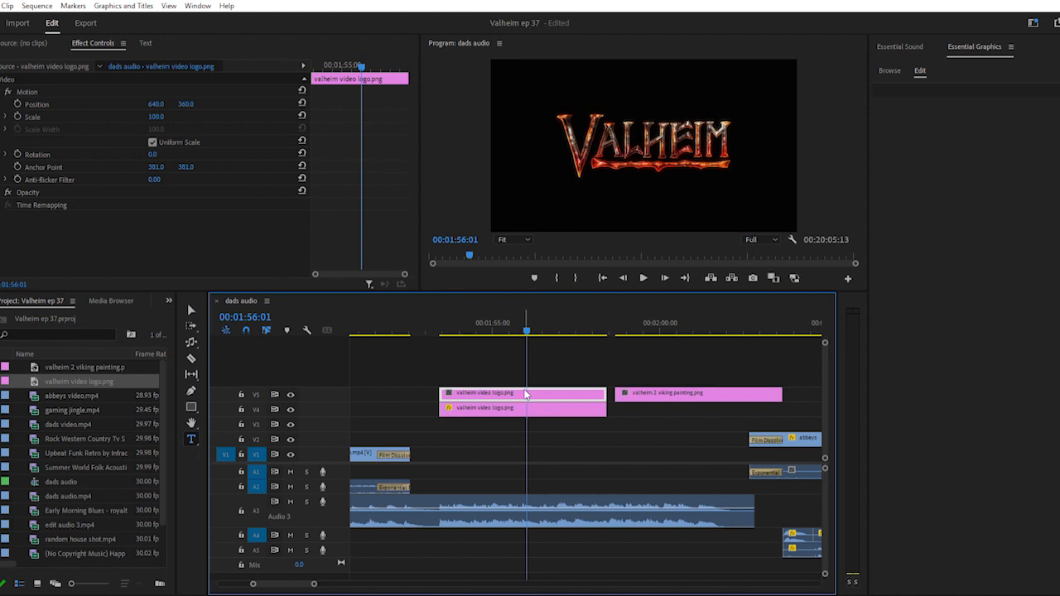
pyautogui.press('space')
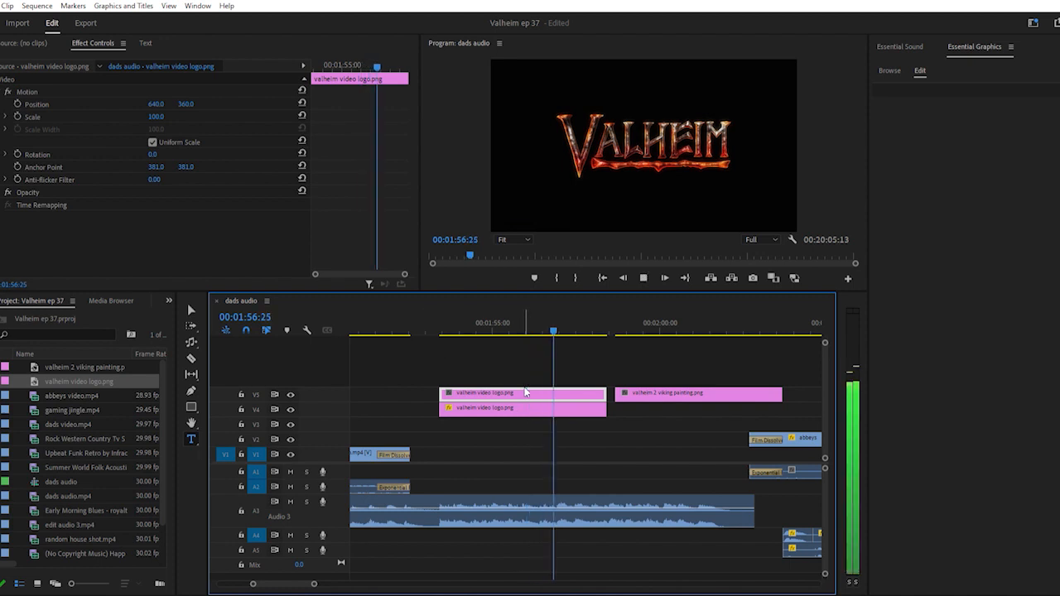
pyautogui.press('space')
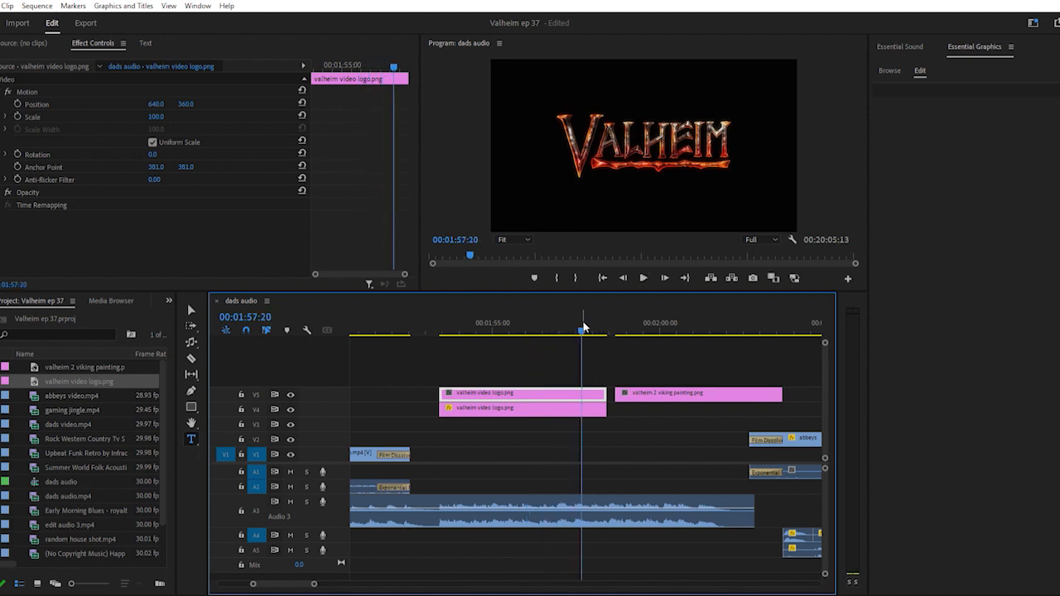
# Place the playhead at 00:01:57:13 and shorten the V5 logo clip to end at about 00:01:55:21
pyautogui.moveTo(583, 323); pyautogui.dragTo(574, 324)
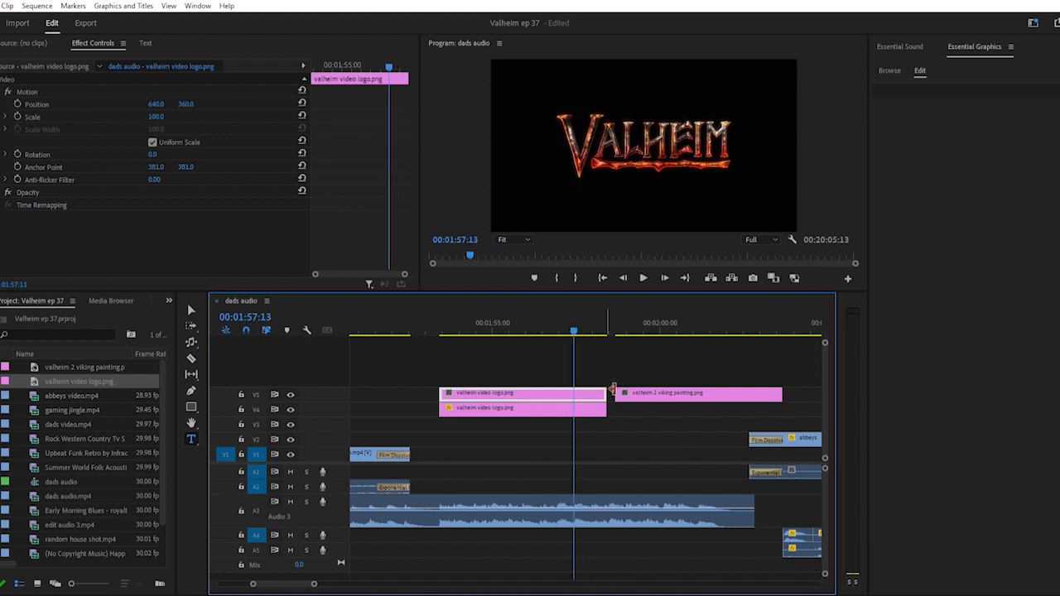
pyautogui.moveTo(607, 392); pyautogui.dragTo(515, 393)
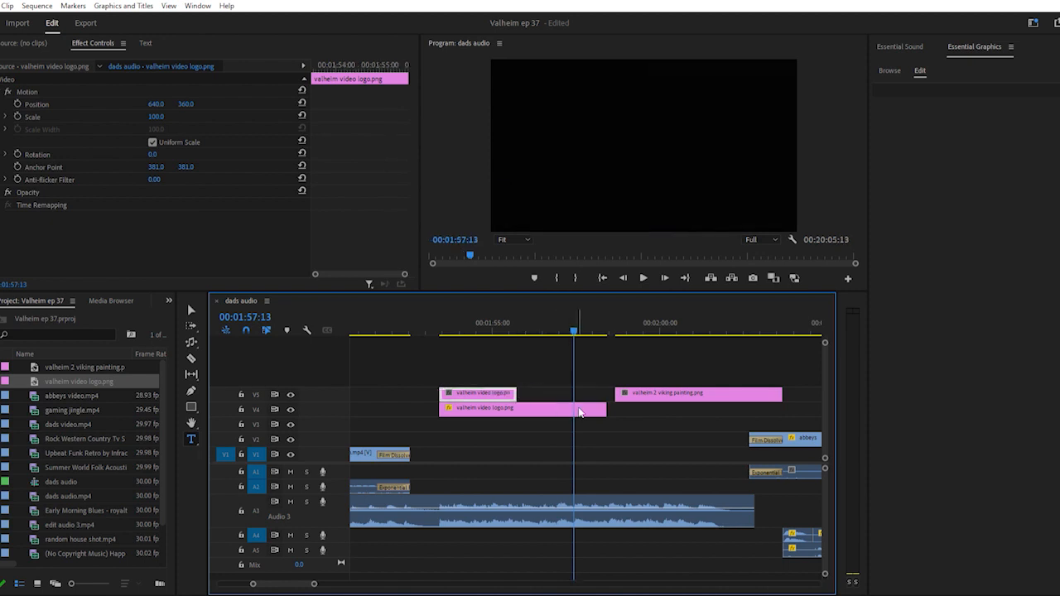
# Shorten the V4 logo clip to match the V5 logo's end and move the viking painting clip to start at about 00:01:56:17
pyautogui.moveTo(607, 406); pyautogui.dragTo(524, 405)
pyautogui.moveTo(674, 391); pyautogui.dragTo(610, 392)
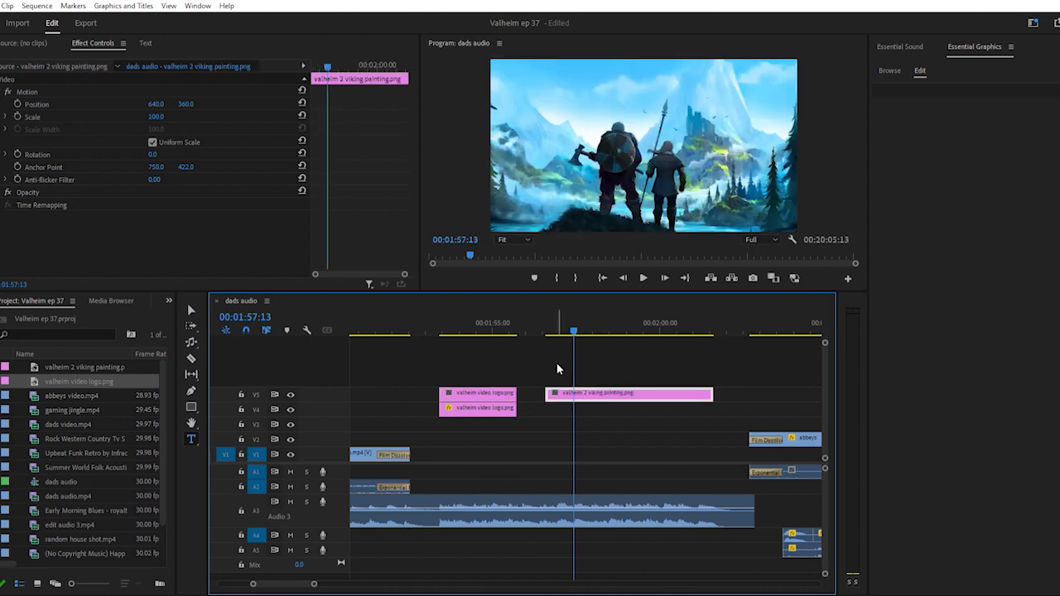
# Play from late in the logo section into the viking painting, stopping at 00:01:58:00
pyautogui.click(480, 318)
pyautogui.press('space')
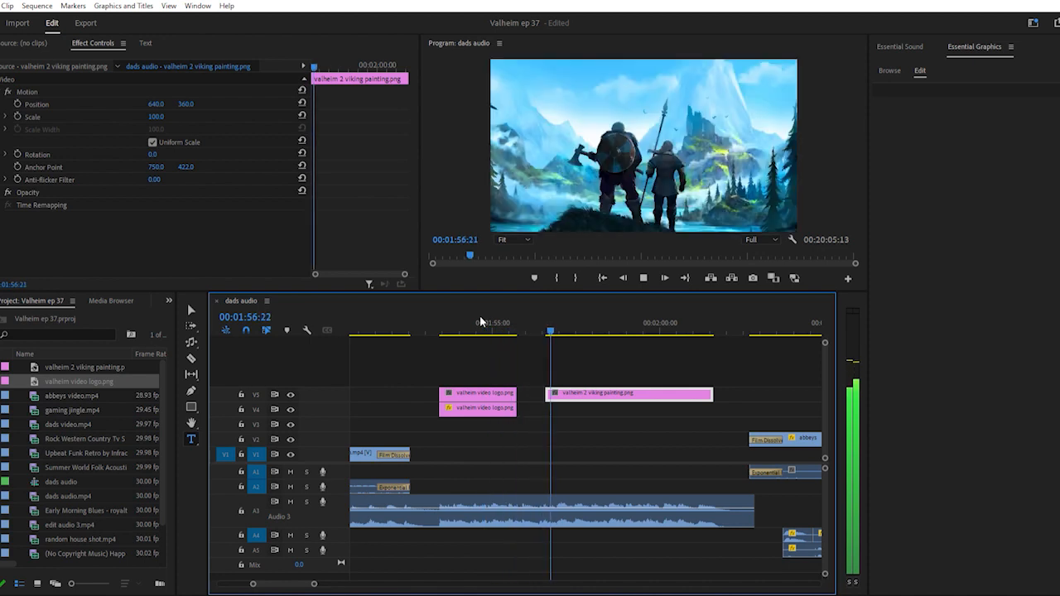
pyautogui.press('space')
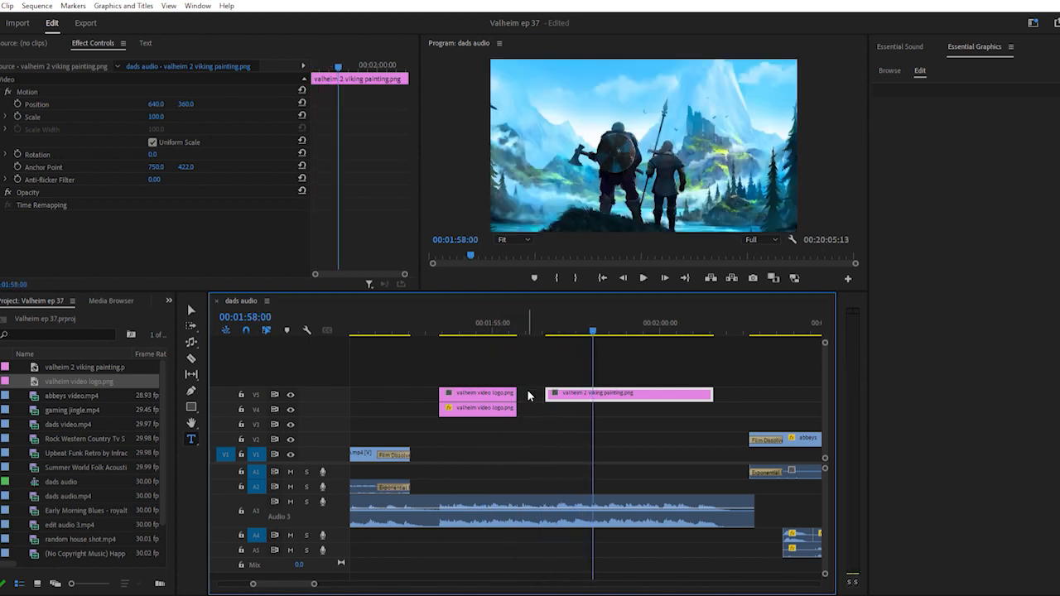
# Move the two logo clips down to V3 and V2, and play from 00:01:53:05 into the painting
pyautogui.moveTo(502, 429); pyautogui.dragTo(485, 412)
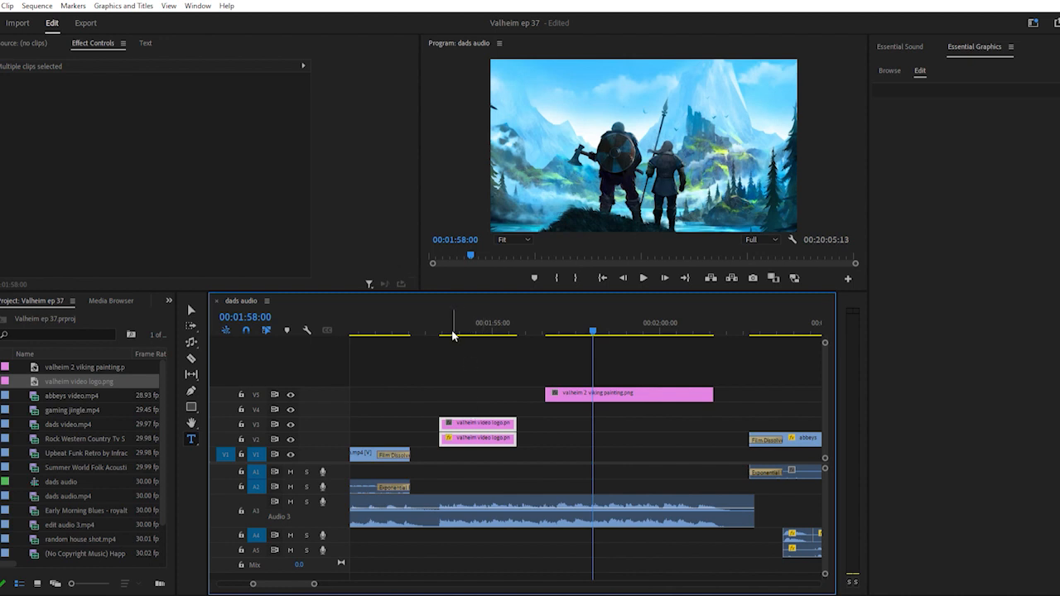
pyautogui.click(431, 316)
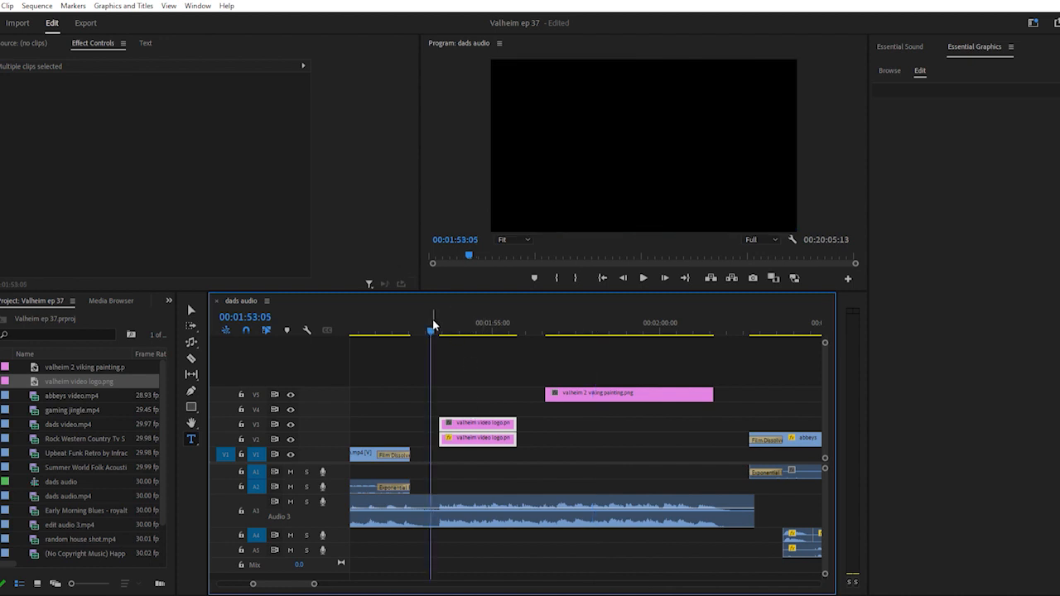
pyautogui.press('space')
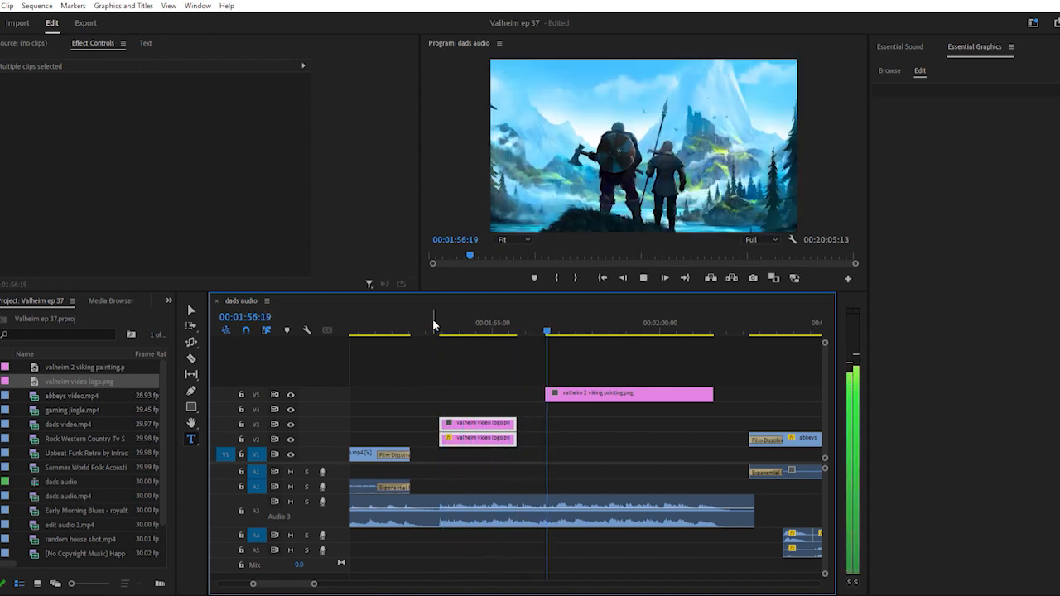
pyautogui.press('space')
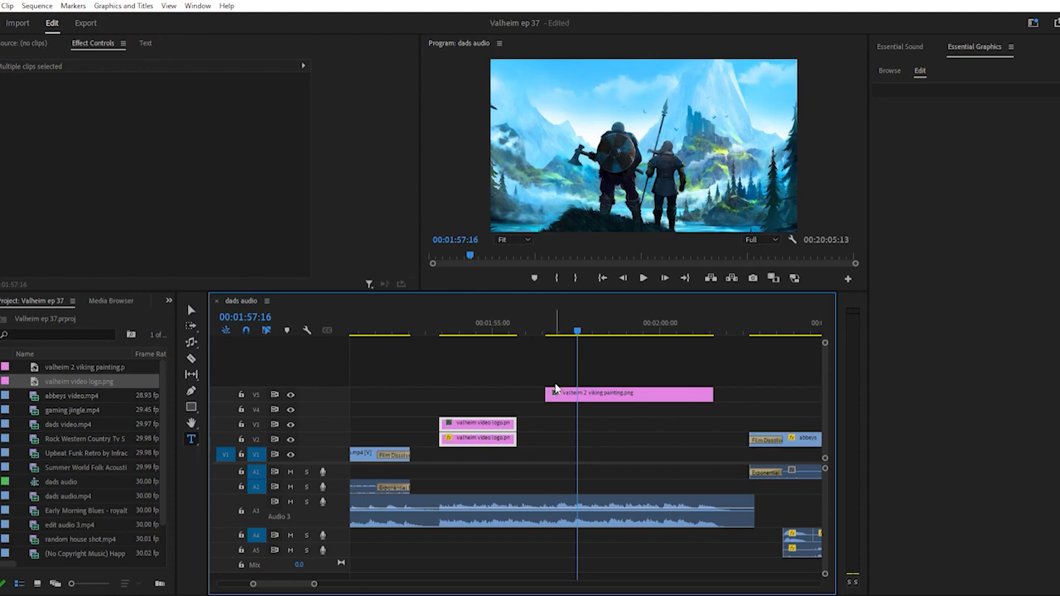
# Put the viking painting clip on V4 with its start extended back to the logos' end, and add a Film Dissolve to its start
pyautogui.moveTo(555, 390)
pyautogui.mouseDown()
pyautogui.moveTo(557, 405)
pyautogui.moveTo(519, 407)
pyautogui.mouseUp()
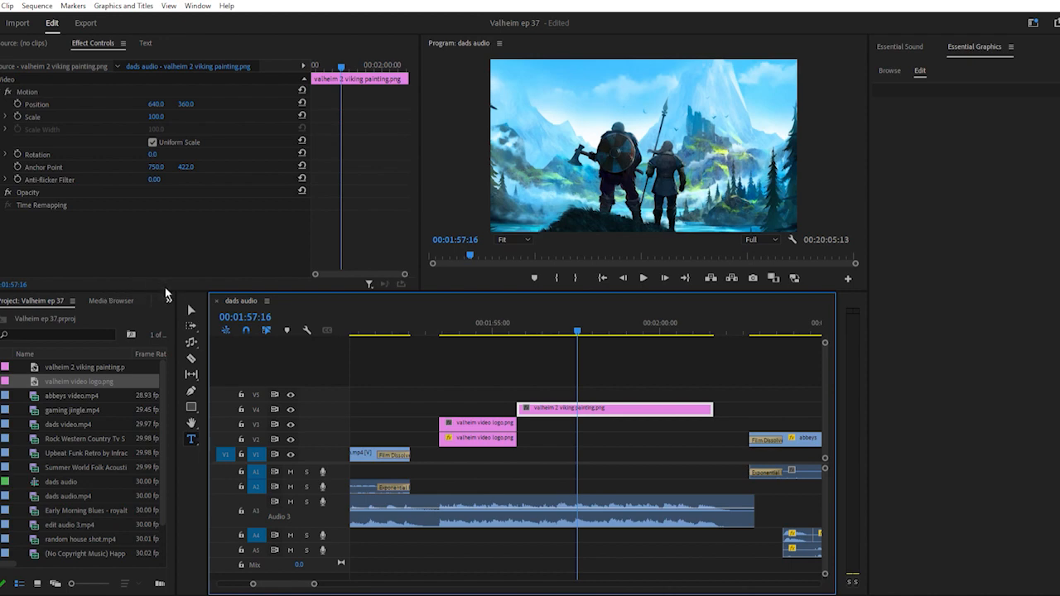
pyautogui.click(168, 301)
pyautogui.click(176, 333)
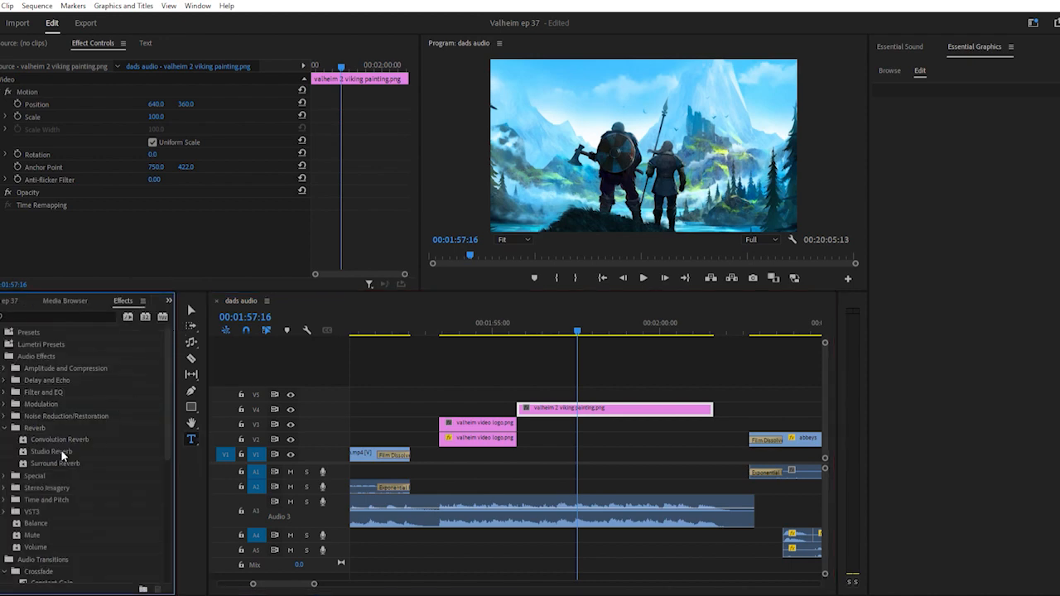
pyautogui.scroll(-5, 47, 498)
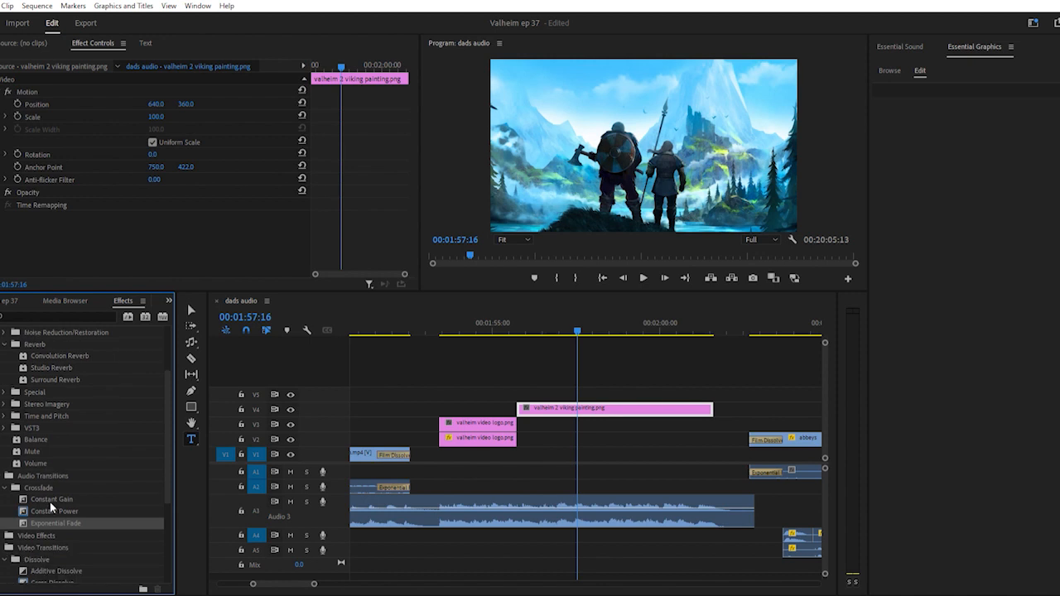
pyautogui.scroll(-3, 49, 504)
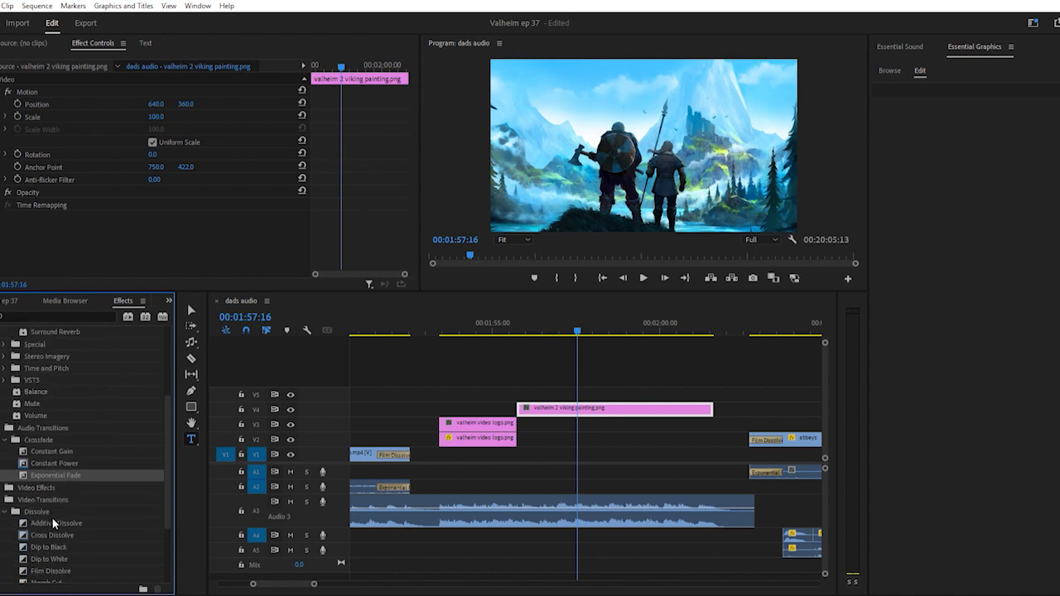
pyautogui.moveTo(60, 569); pyautogui.dragTo(524, 406)
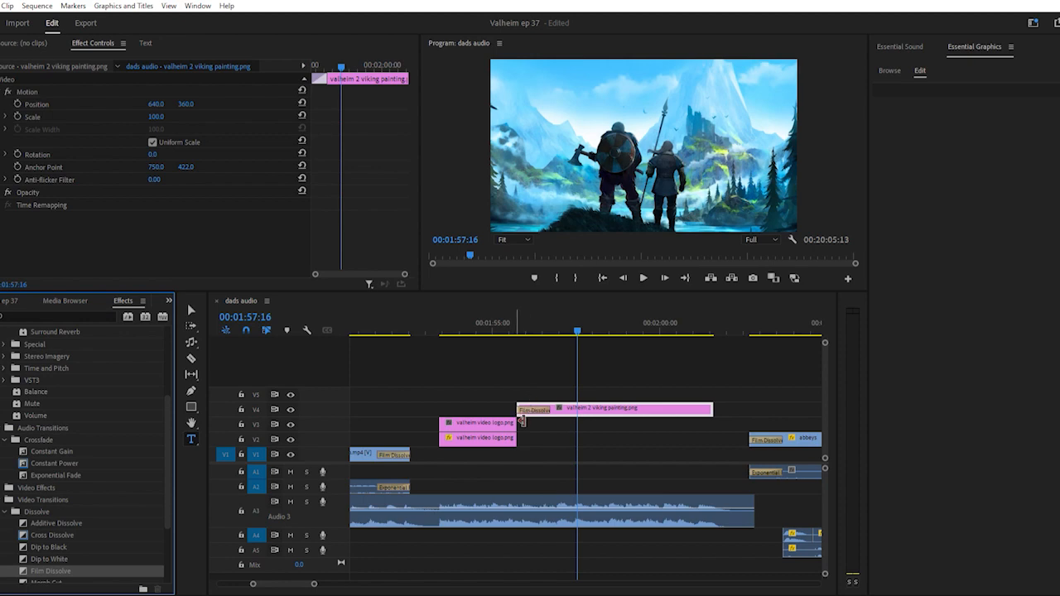
# Extend both logo clips to the end of the viking painting's opening Film Dissolve and inspect the overlap around 00:01:55:20
pyautogui.moveTo(522, 422); pyautogui.dragTo(550, 439)
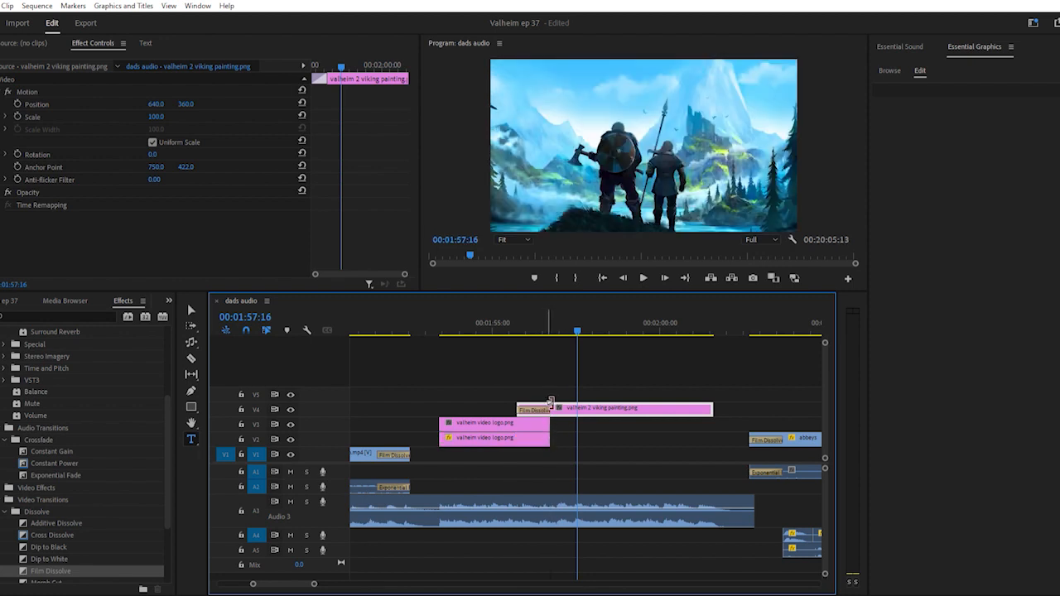
pyautogui.press('=')
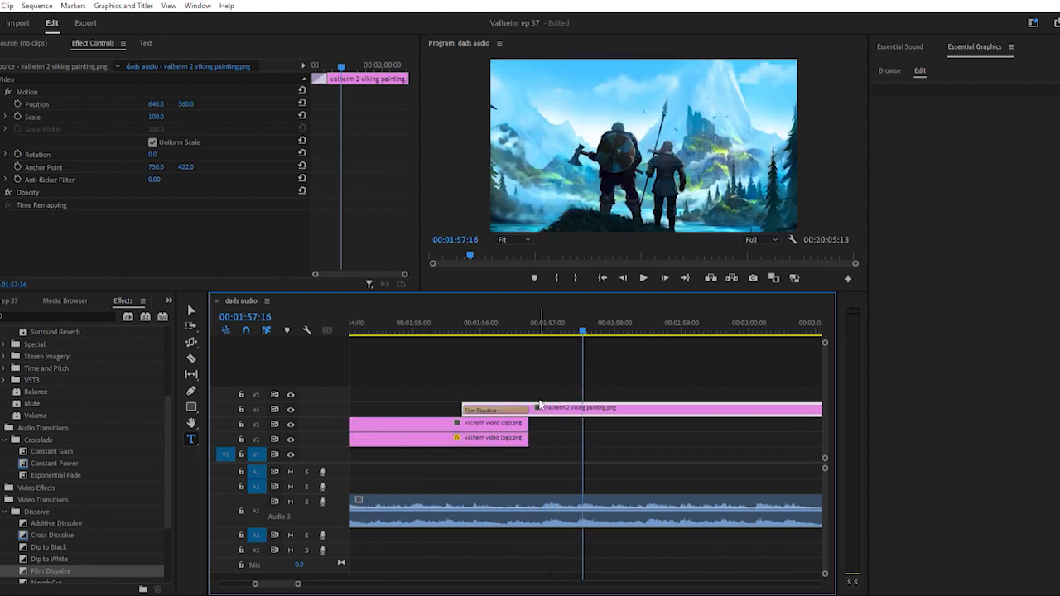
pyautogui.click(461, 332)
pyautogui.press('=')
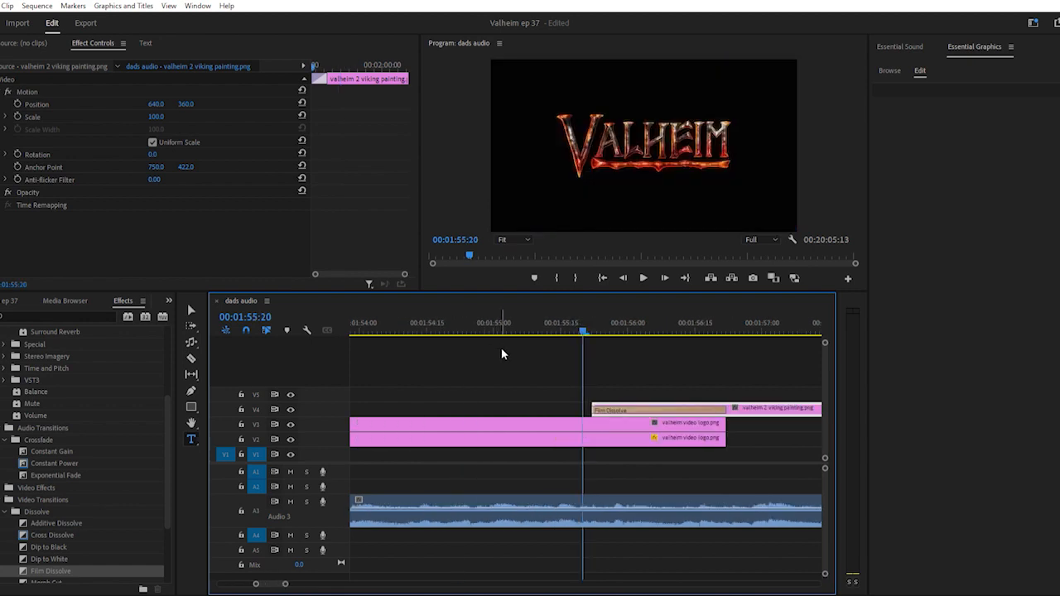
pyautogui.press('-')
pyautogui.press('-')
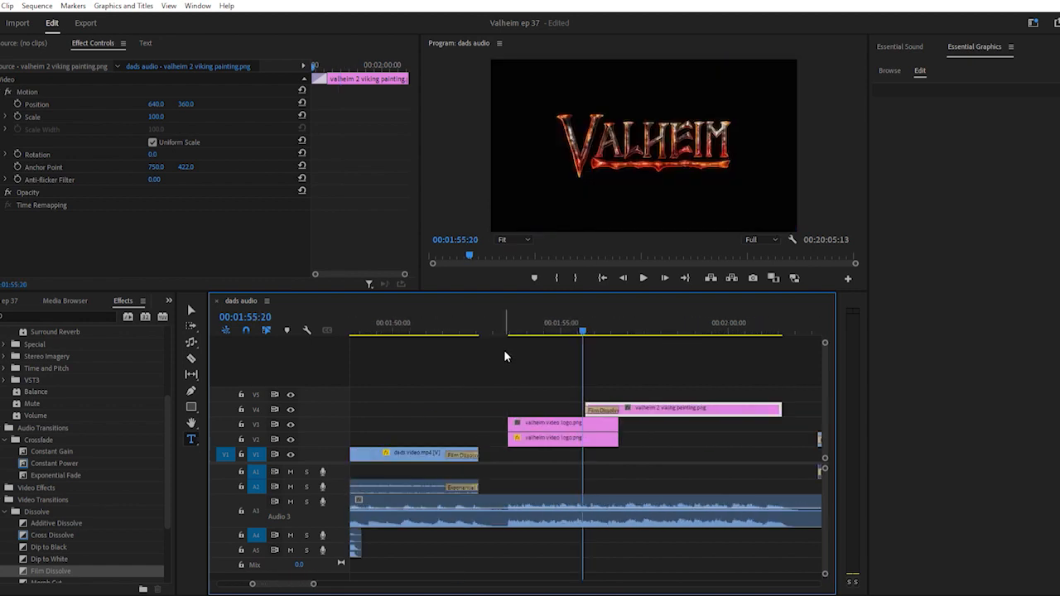
# Play from 00:01:49:22 through the logo-to-painting dissolve, stopping at 00:02:01:16
pyautogui.click(384, 325)
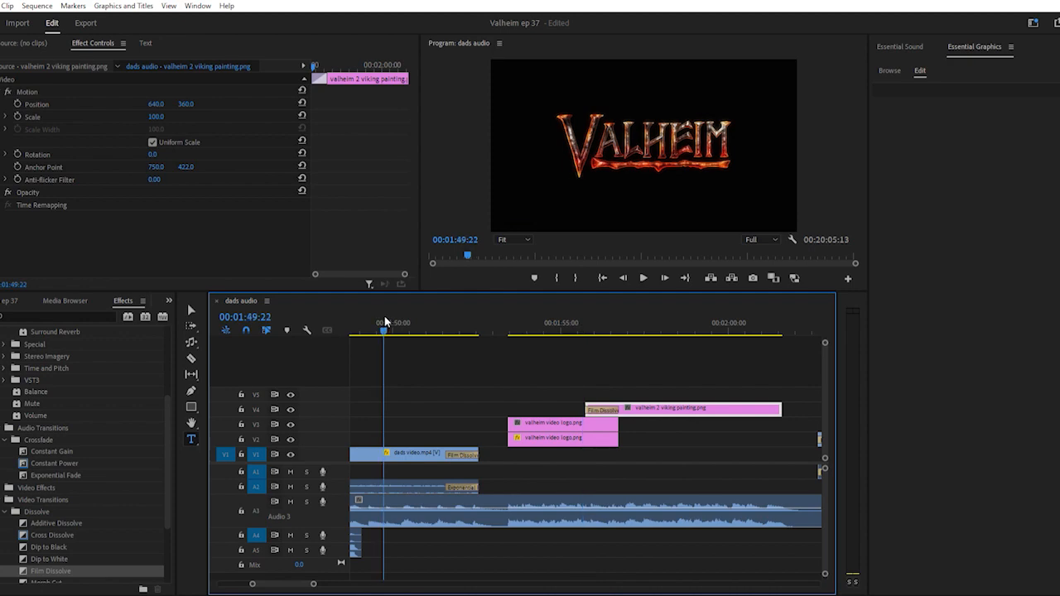
pyautogui.press('space')
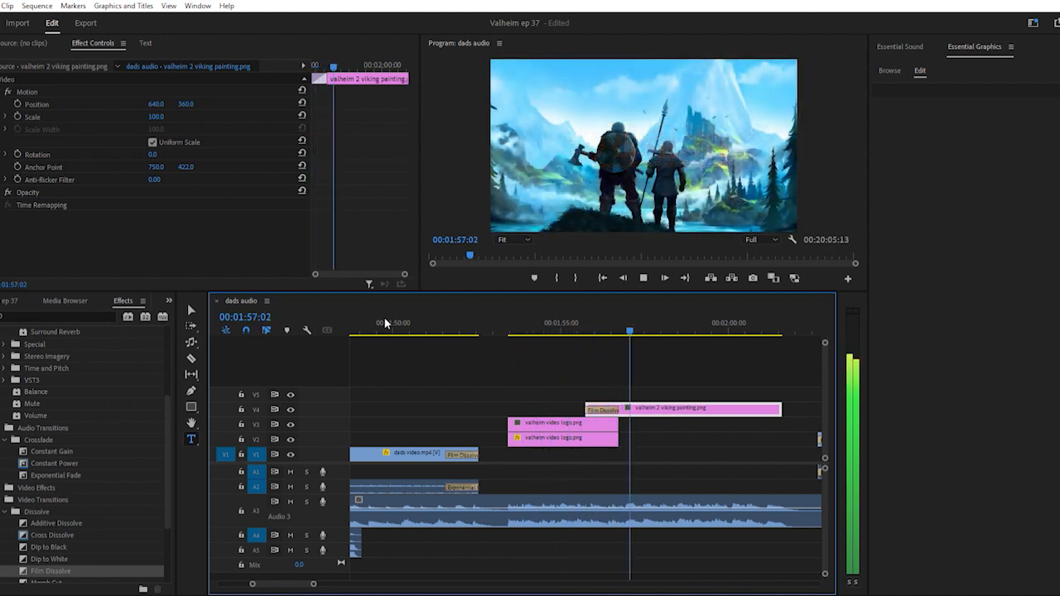
pyautogui.press('space')
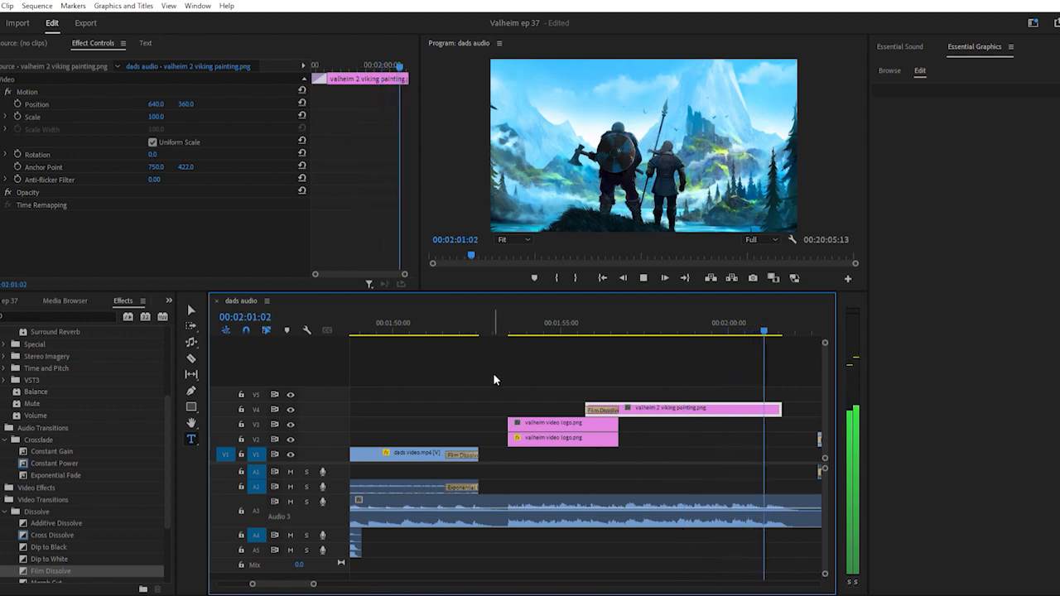
pyautogui.press('space')
# Review the end of the viking painting and the music's fade into the abbeys video, stopping at 00:02:03:06
pyautogui.scroll(-6, 497, 377)
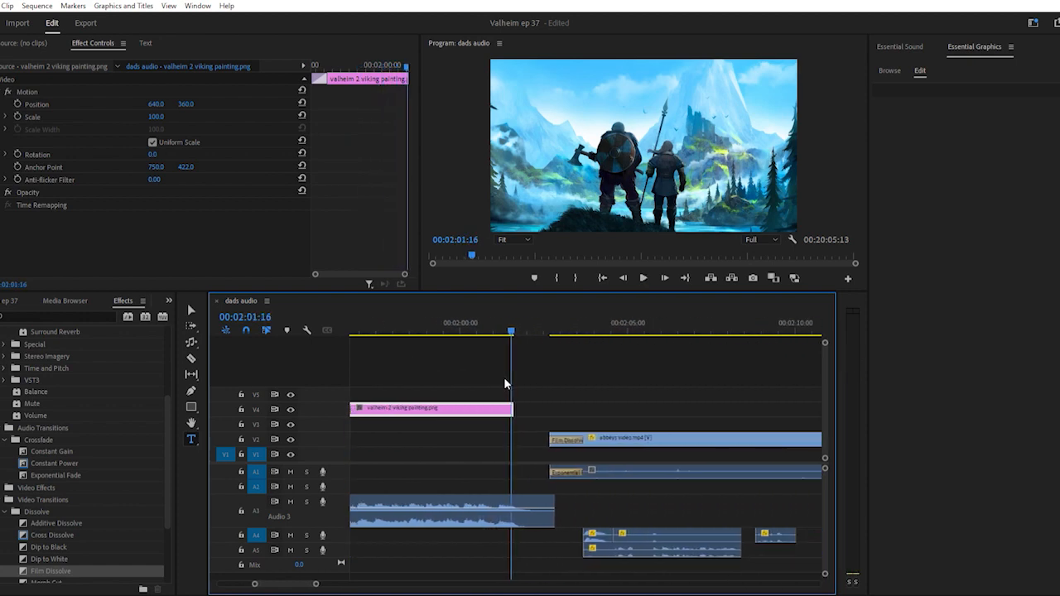
pyautogui.scroll(2, 502, 377)
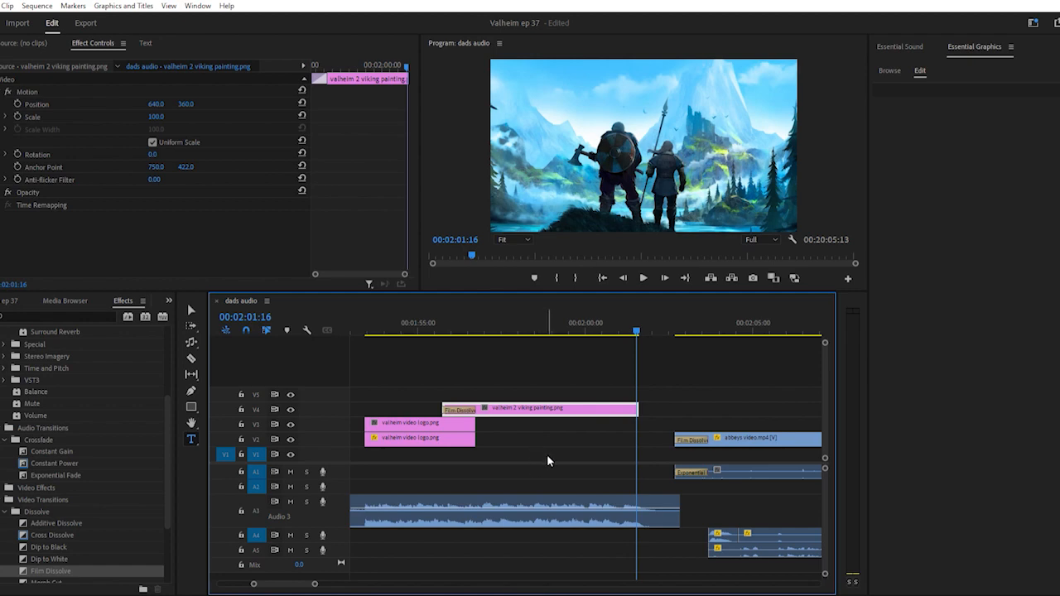
pyautogui.scroll(2, 546, 454)
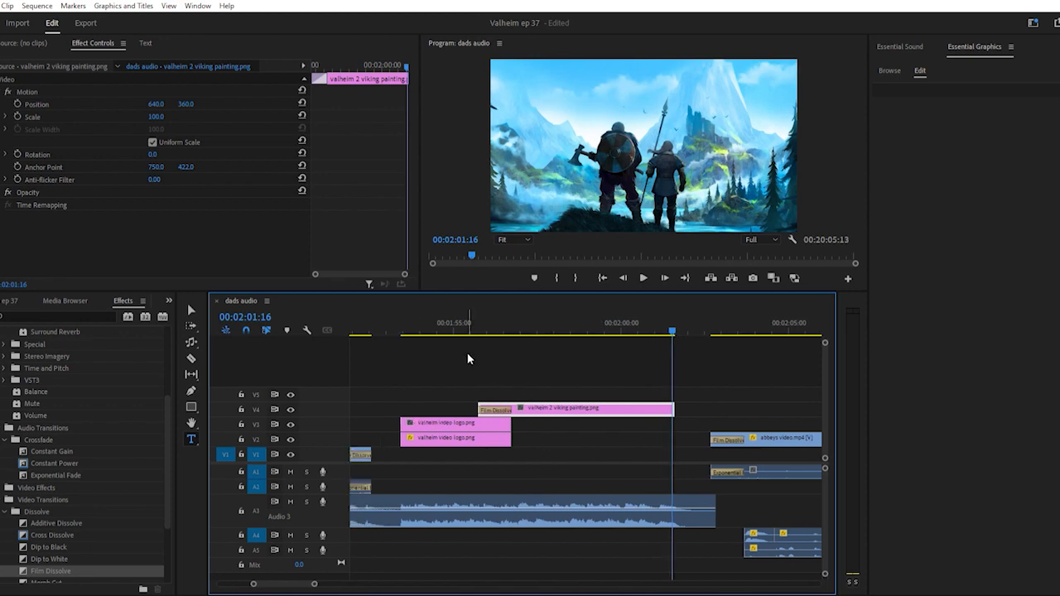
pyautogui.click(657, 325)
pyautogui.press('space')
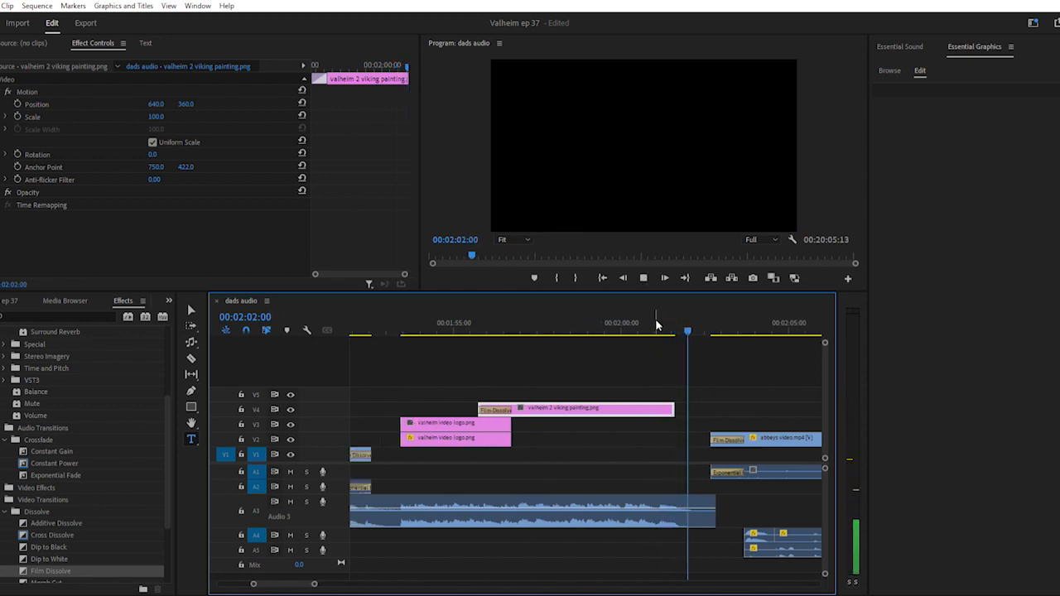
pyautogui.press('space')
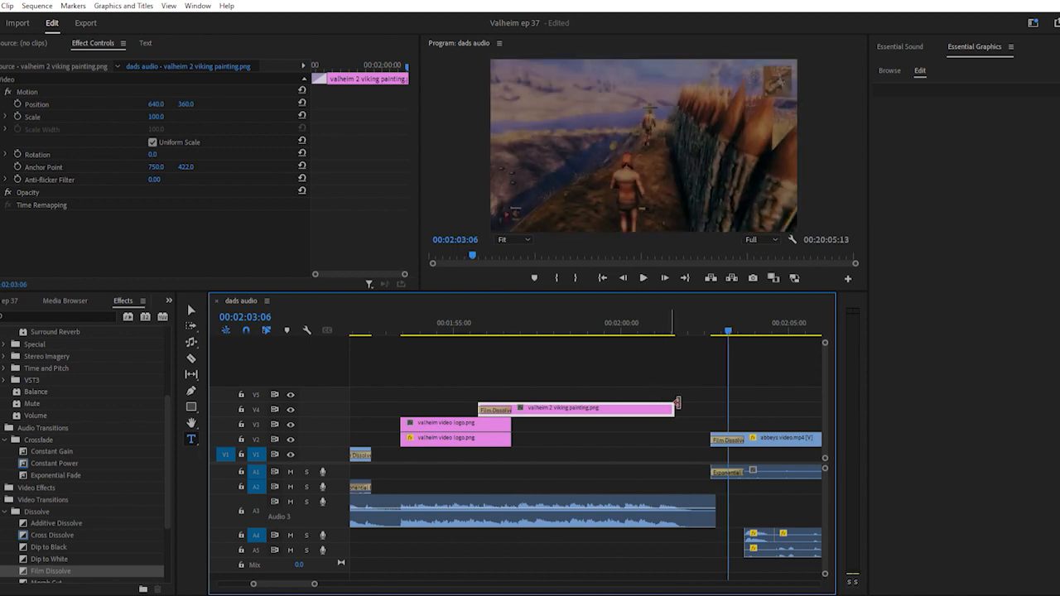
# Extend the viking painting clip to end at about 00:02:02:10 and add a Film Dissolve to its end
pyautogui.moveTo(686, 406); pyautogui.dragTo(699, 407)
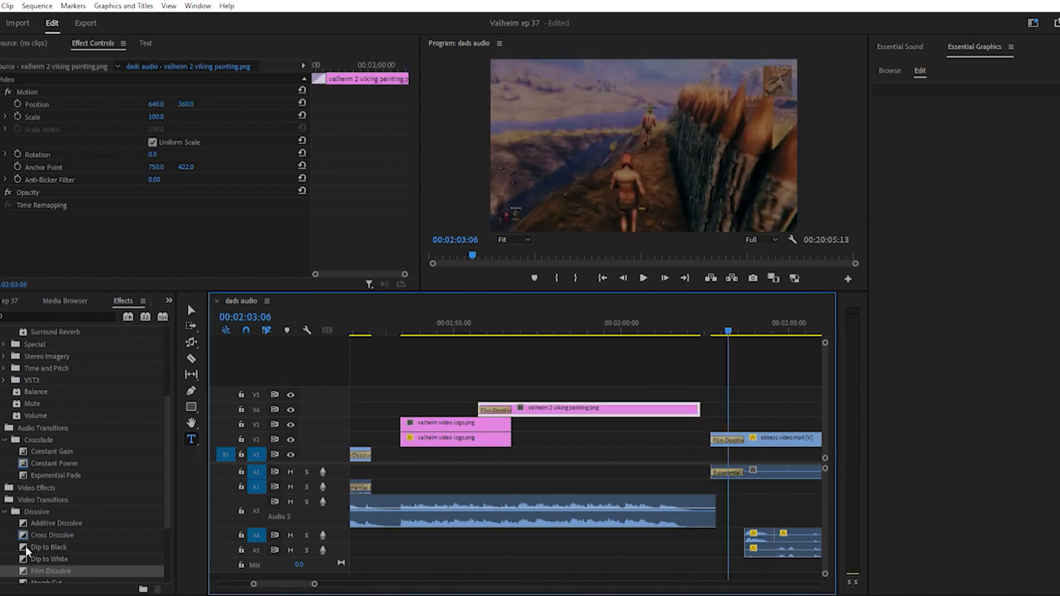
pyautogui.moveTo(42, 571); pyautogui.dragTo(696, 403)
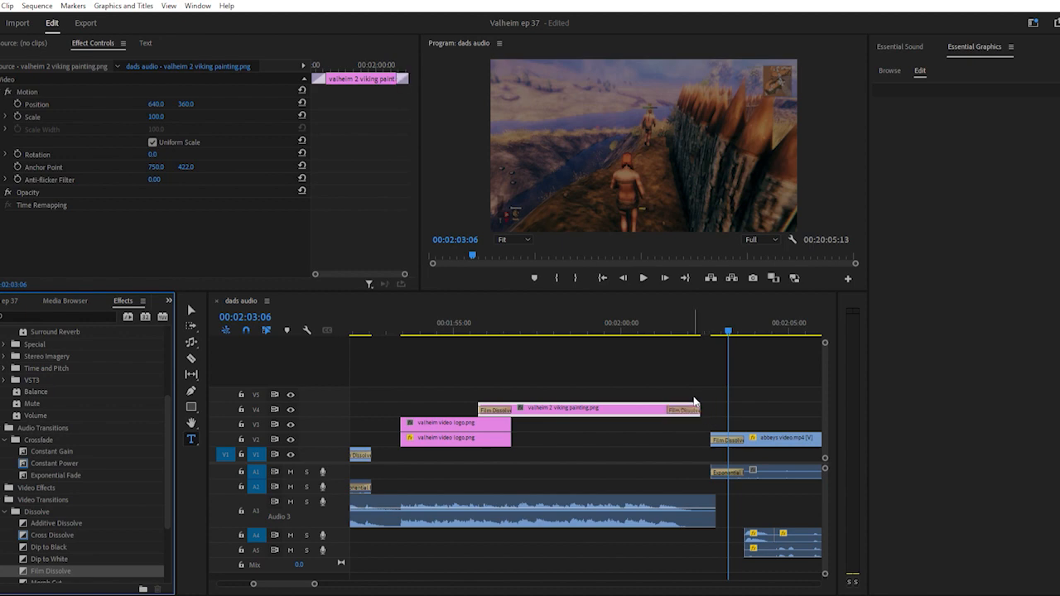
# Play the painting's fade-out into the abbeys video from 00:02:00:18 to 00:02:03:21
pyautogui.click(644, 323)
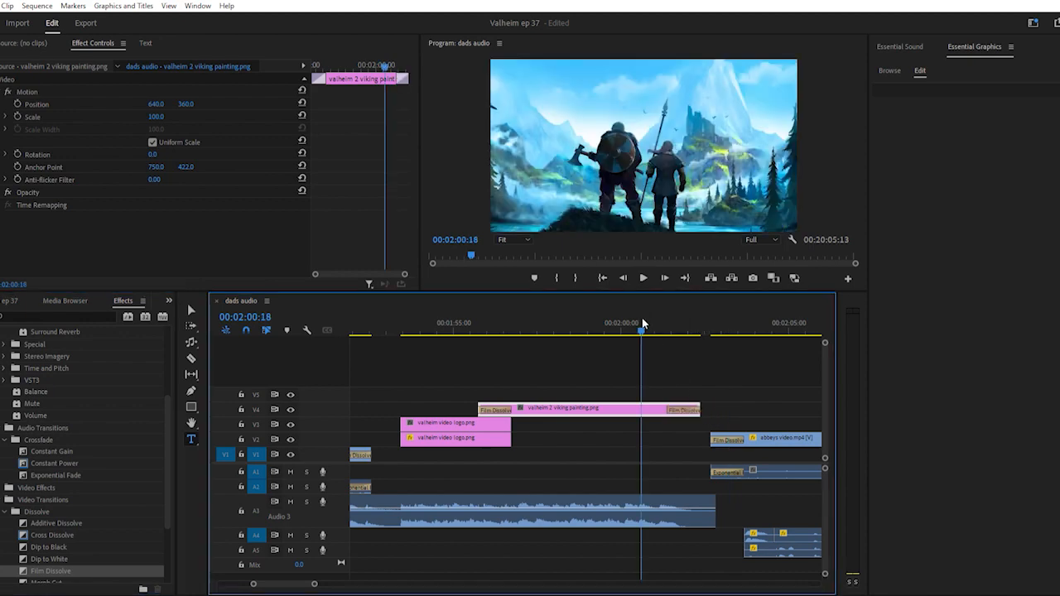
pyautogui.press('space')
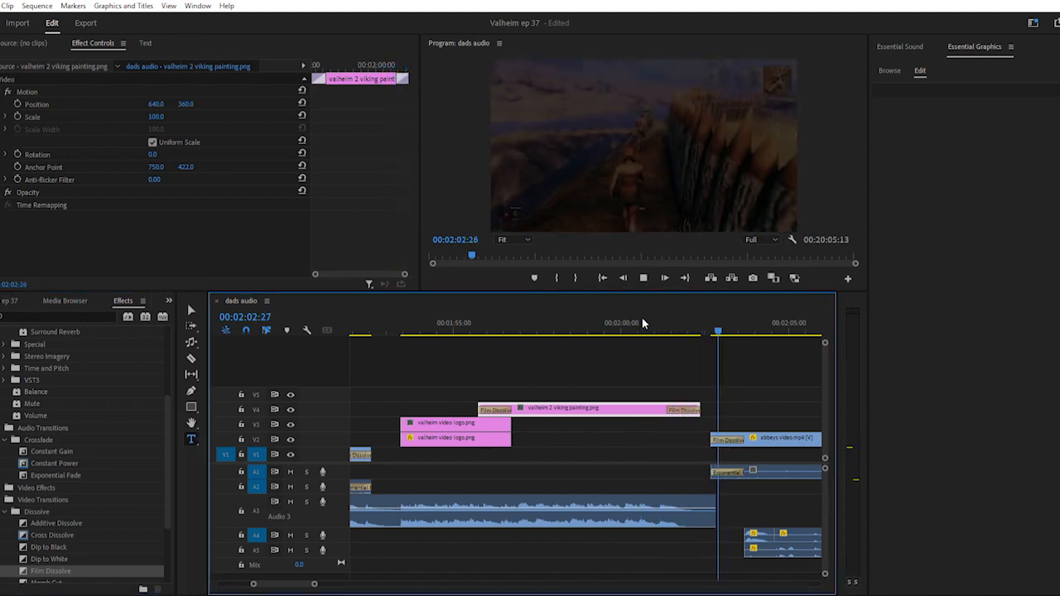
pyautogui.press('space')
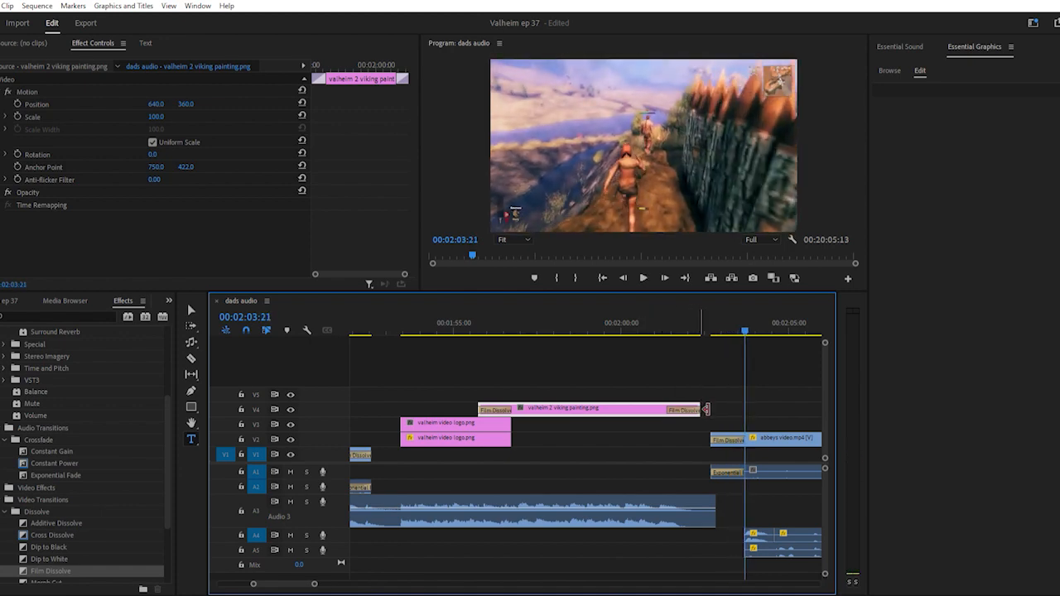
# Trim the viking painting's end to about 00:02:02:04 and replay from about 00:01:58:00 to 00:02:04:15
pyautogui.moveTo(706, 408); pyautogui.dragTo(695, 408)
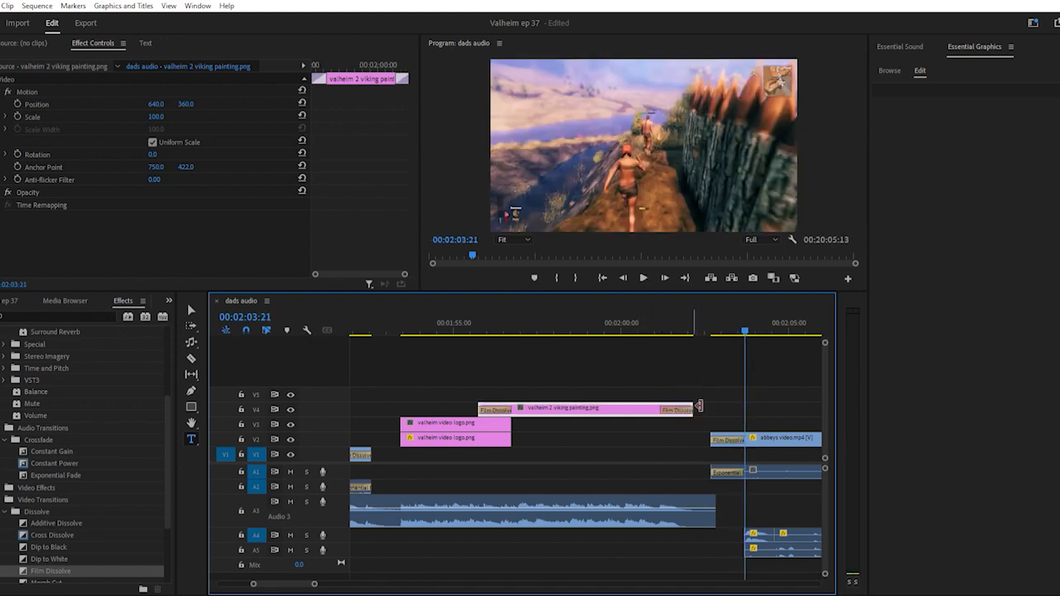
pyautogui.click(554, 322)
pyautogui.press('space')
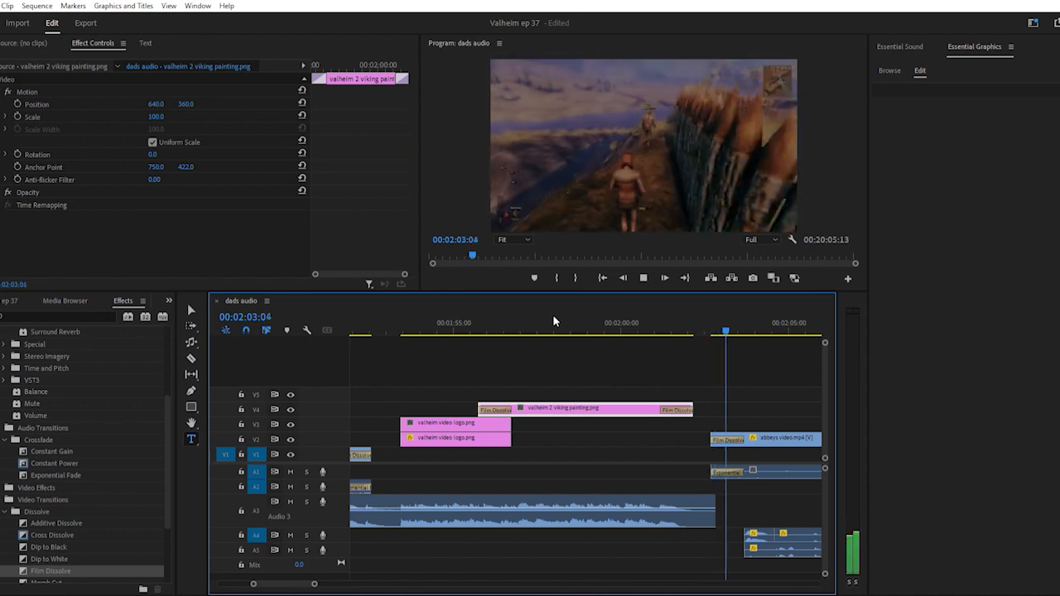
pyautogui.press('space')
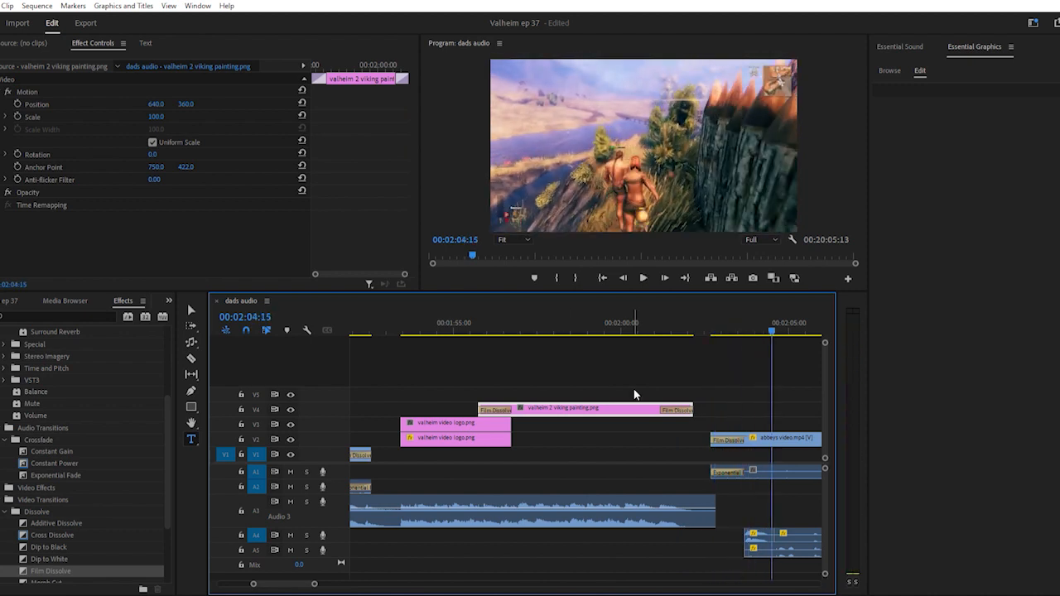
pyautogui.press('-')
pyautogui.press('-')
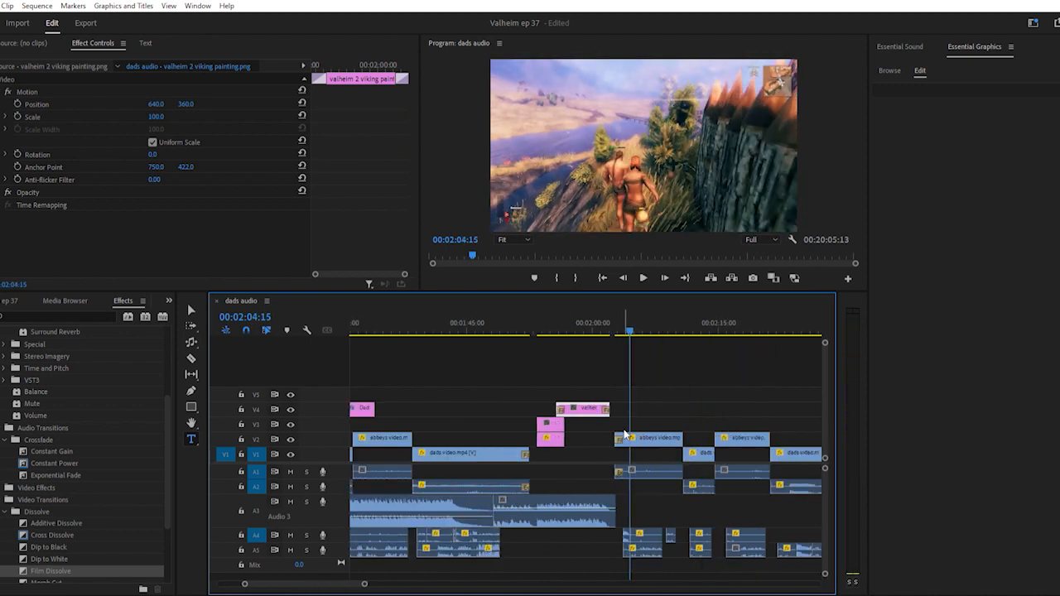
pyautogui.scroll(3, 573, 457)
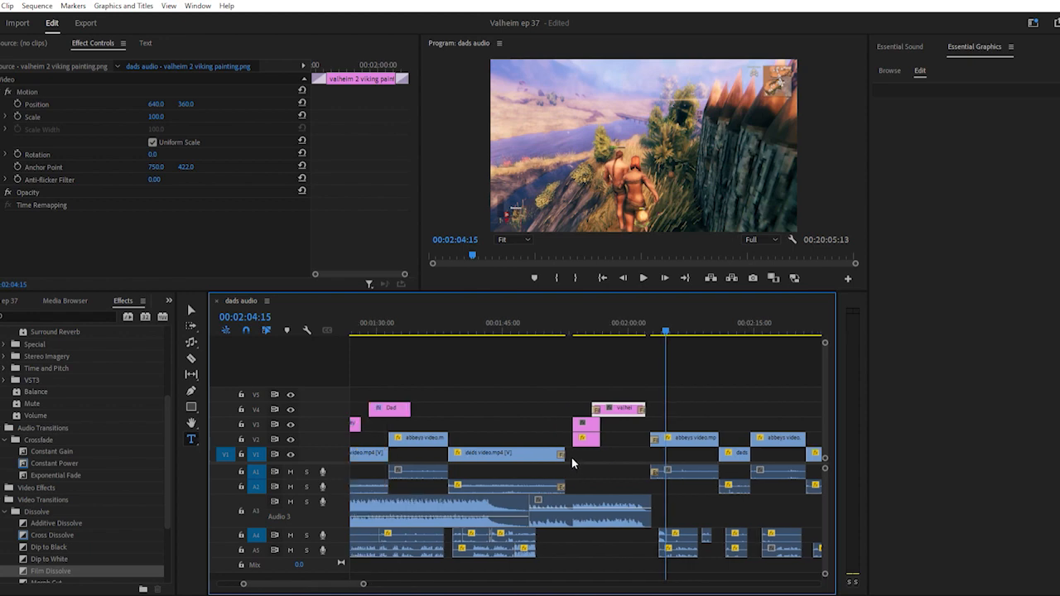
pyautogui.scroll(-2, 578, 454)
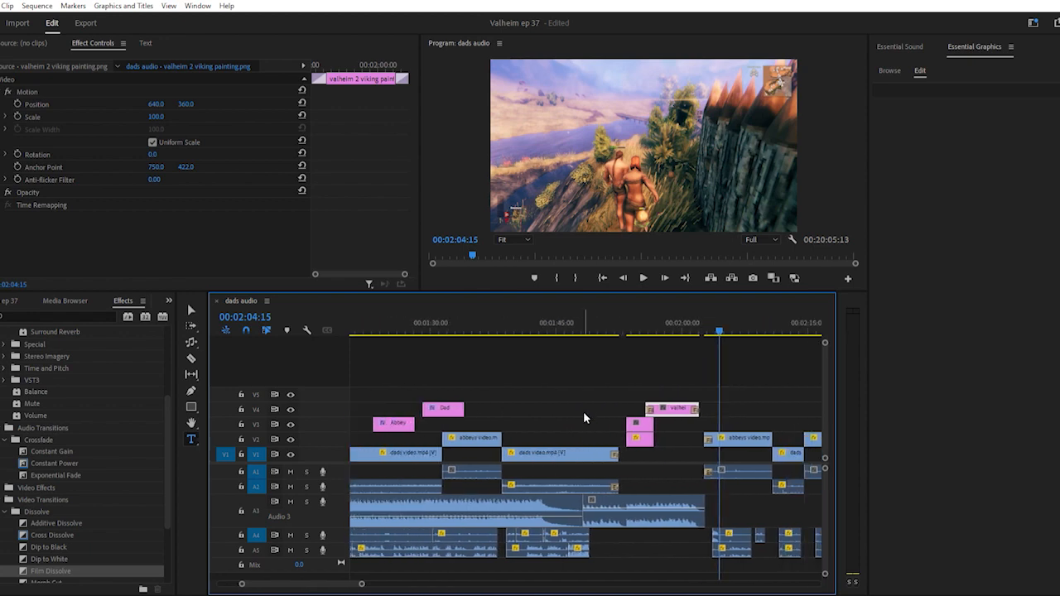
# Play the start of the second music clip from 00:01:48:09 and move back to about 00:01:49:09
pyautogui.click(557, 320)
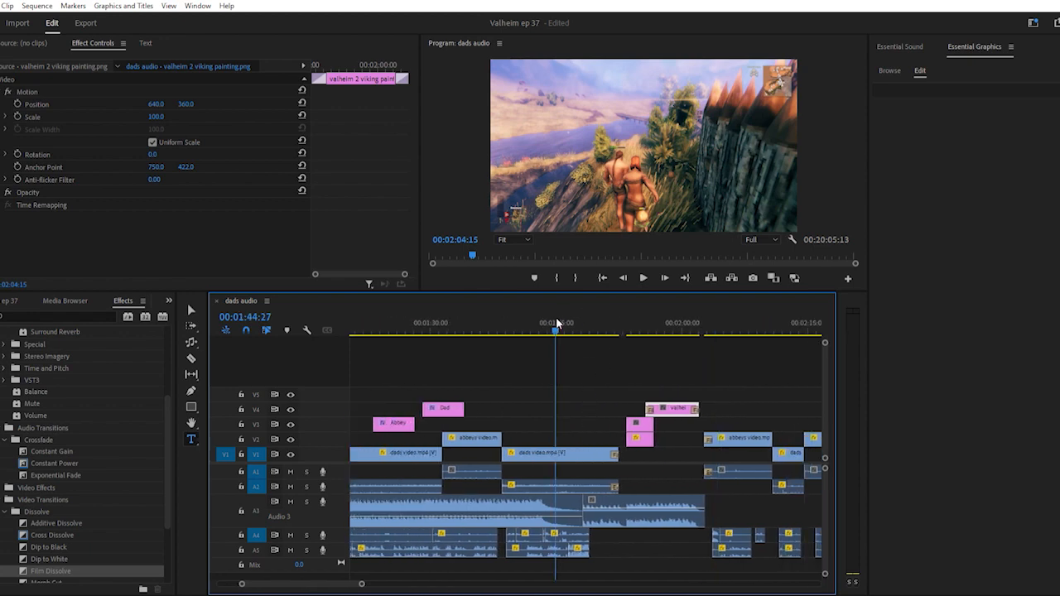
pyautogui.press('=')
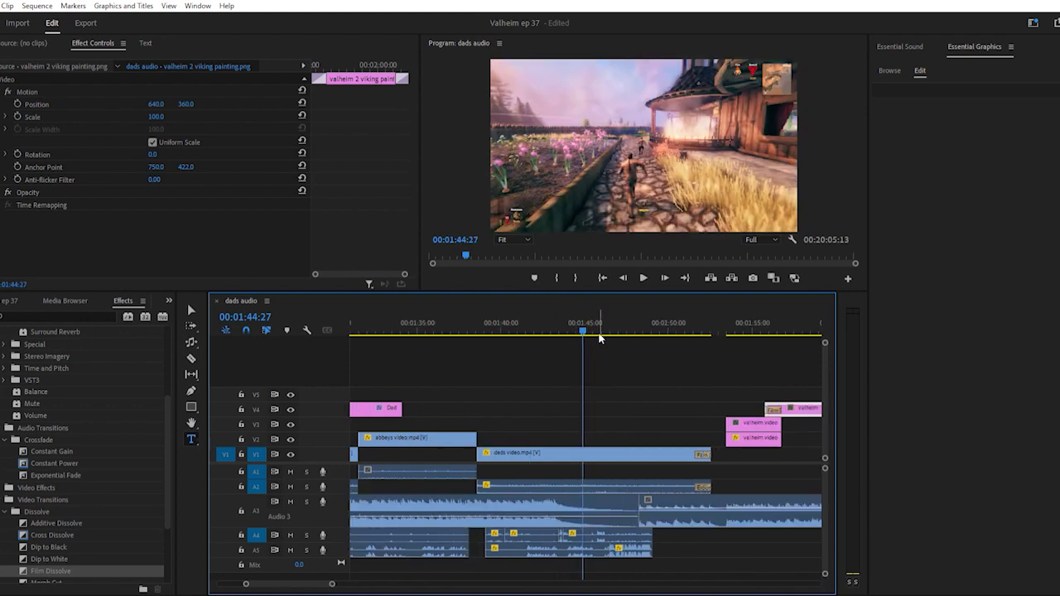
pyautogui.scroll(-5, 610, 348)
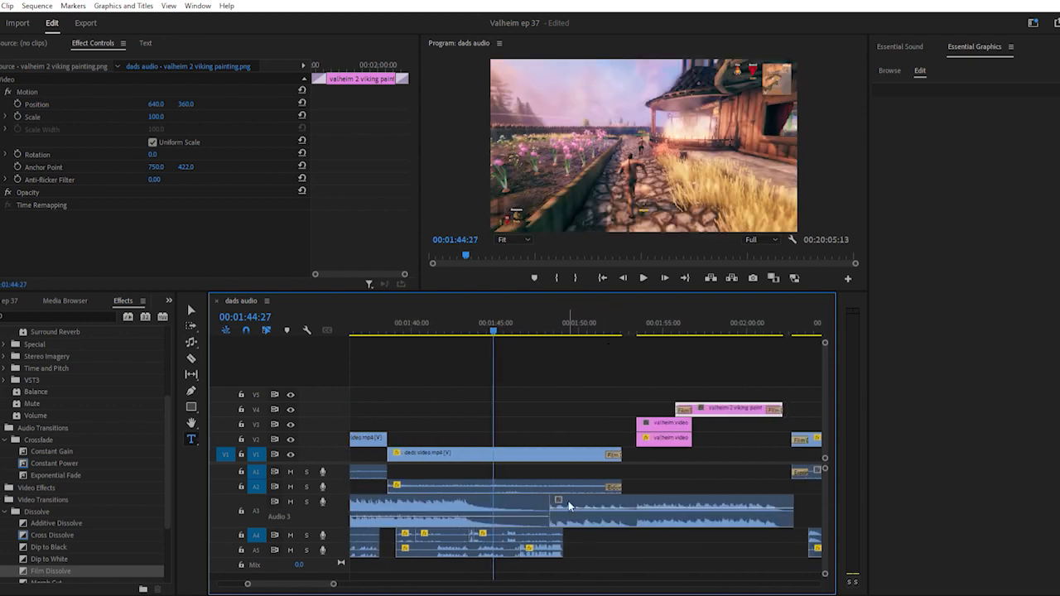
pyautogui.click(552, 319)
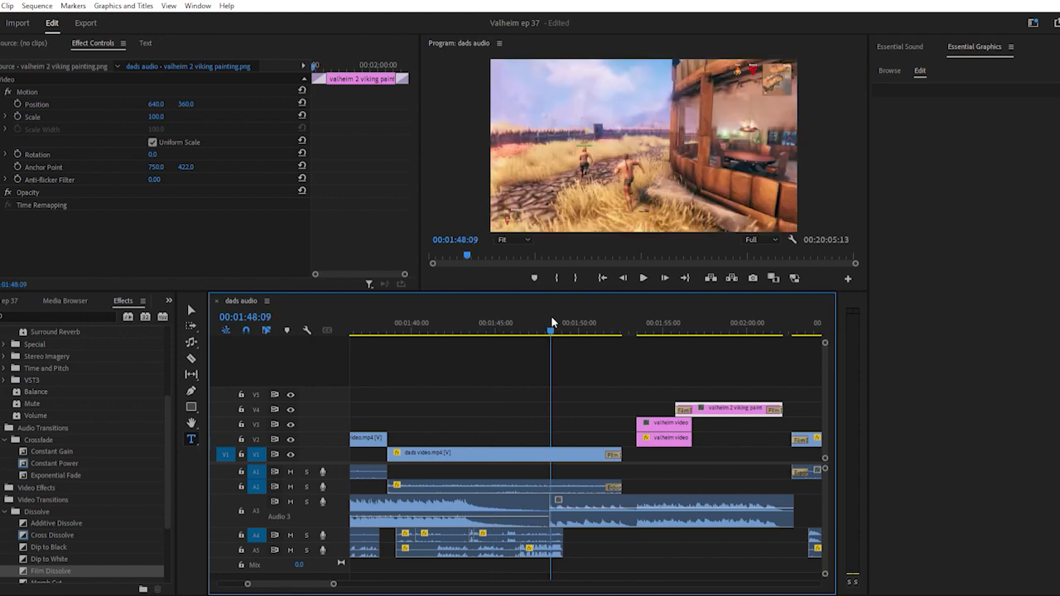
pyautogui.press('space')
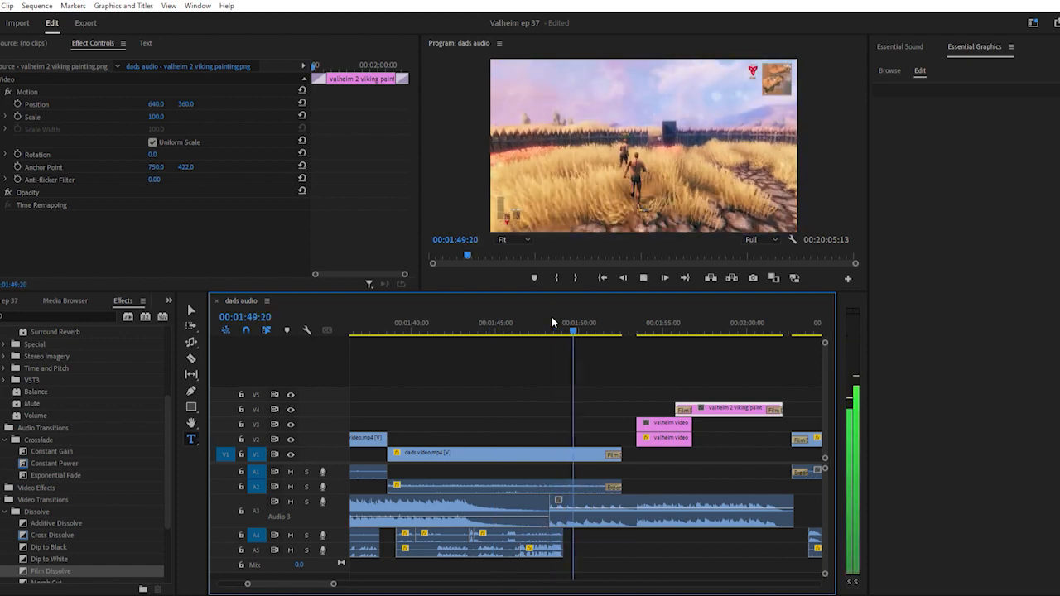
pyautogui.press('space')
pyautogui.moveTo(577, 325); pyautogui.dragTo(566, 322)
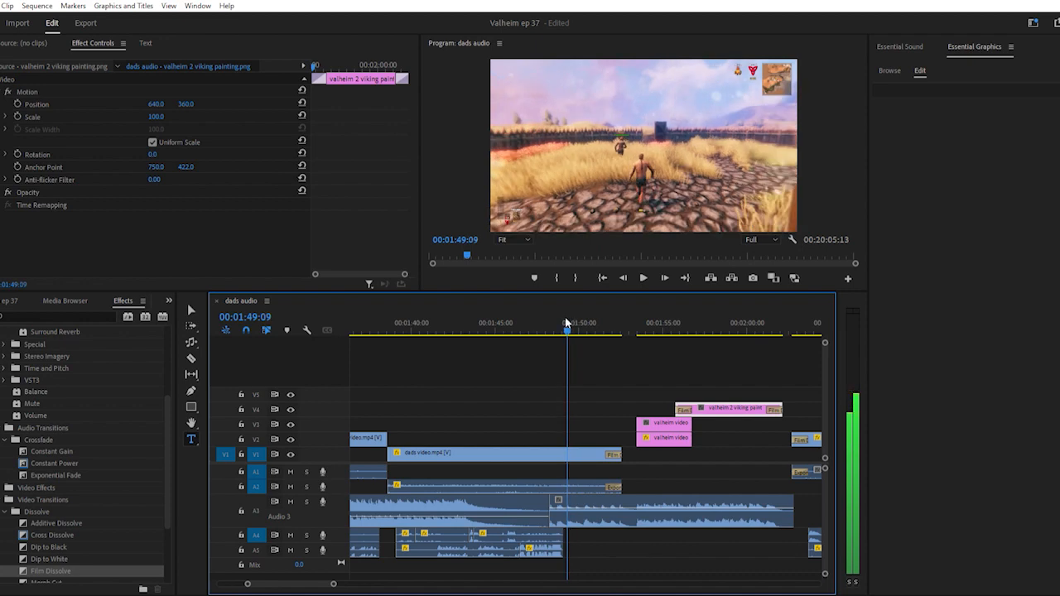
# Replay the music cue from 00:01:49:04 and set the playhead at 00:01:49:08 for the title's start
pyautogui.press('=')
pyautogui.press('=')
pyautogui.press('=')
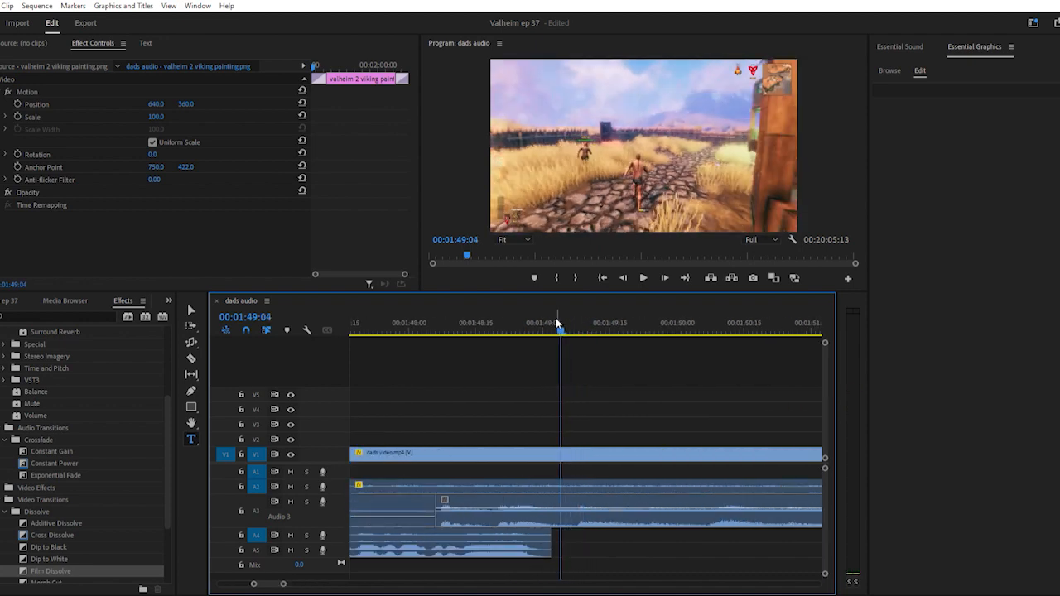
pyautogui.press('space')
pyautogui.press('space')
pyautogui.moveTo(621, 320); pyautogui.dragTo(578, 329)
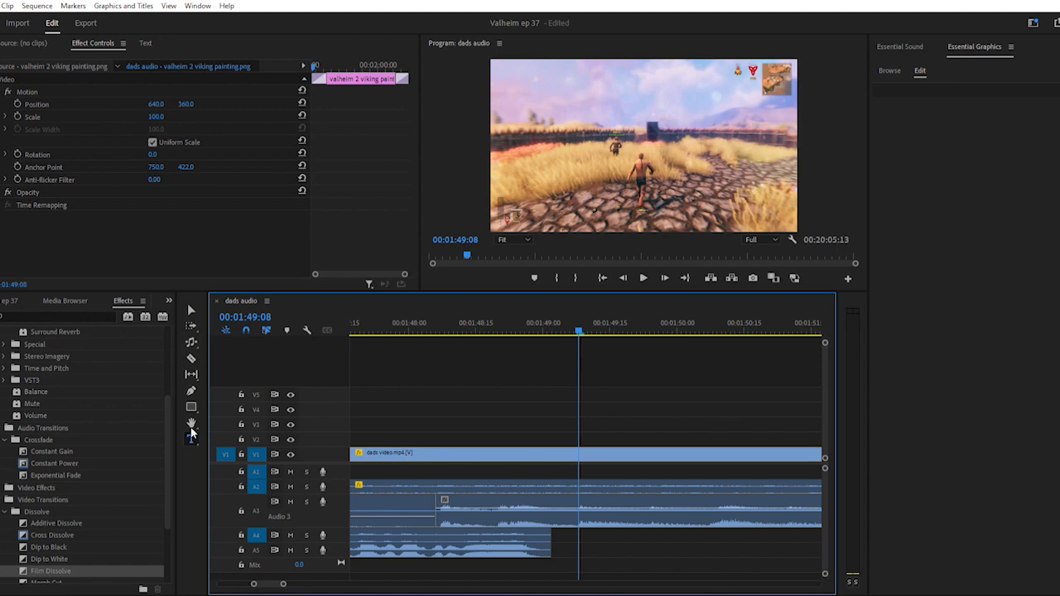
# Add a two-line text title reading "Abbey K Gaming" and "presents" near the top of the frame at 00:01:49:08
pyautogui.click(553, 77)
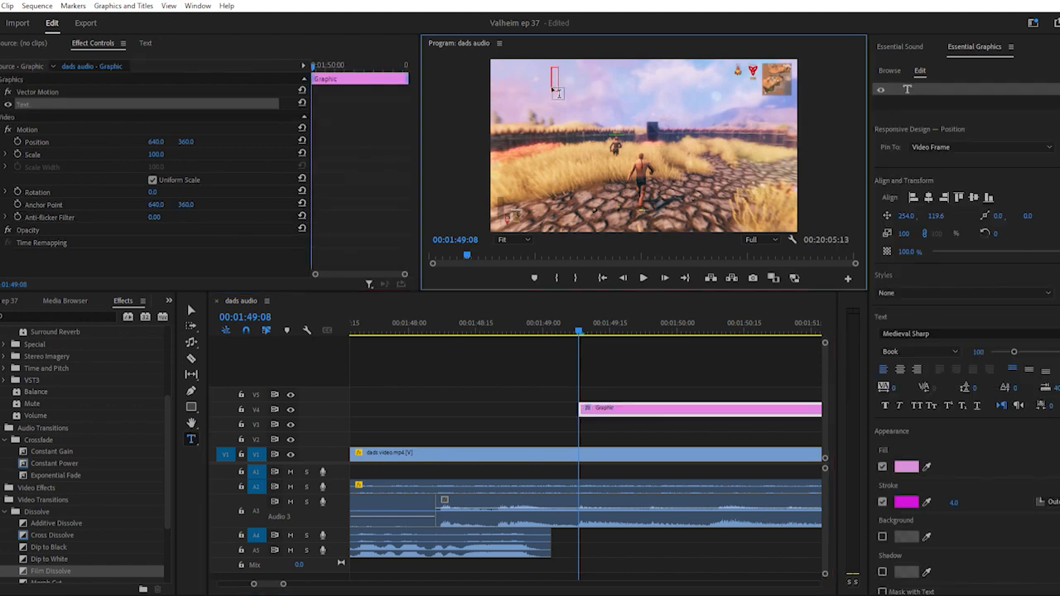
pyautogui.write('Abbe')
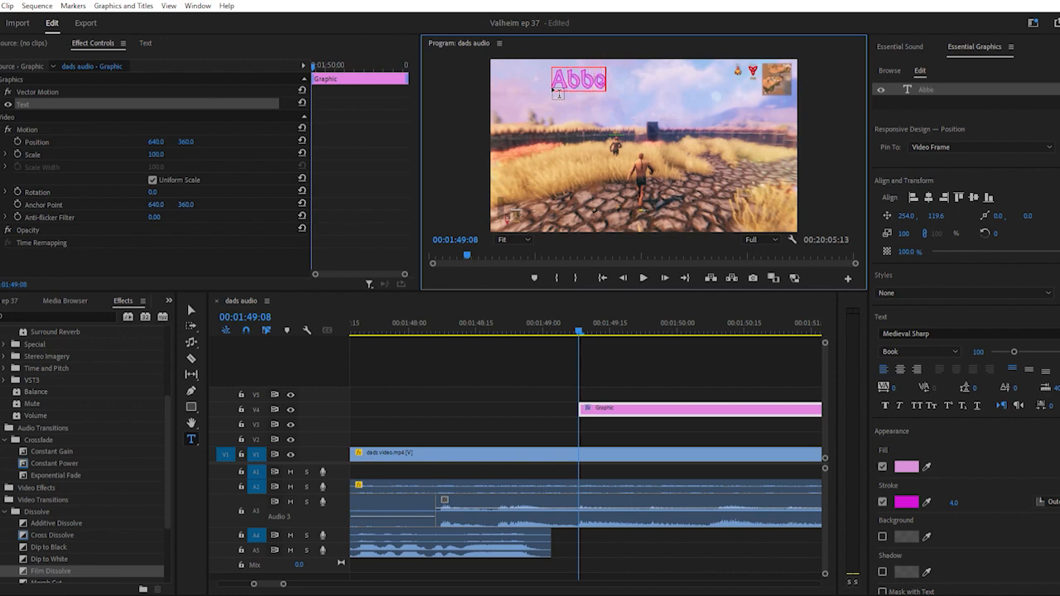
pyautogui.write('y K')
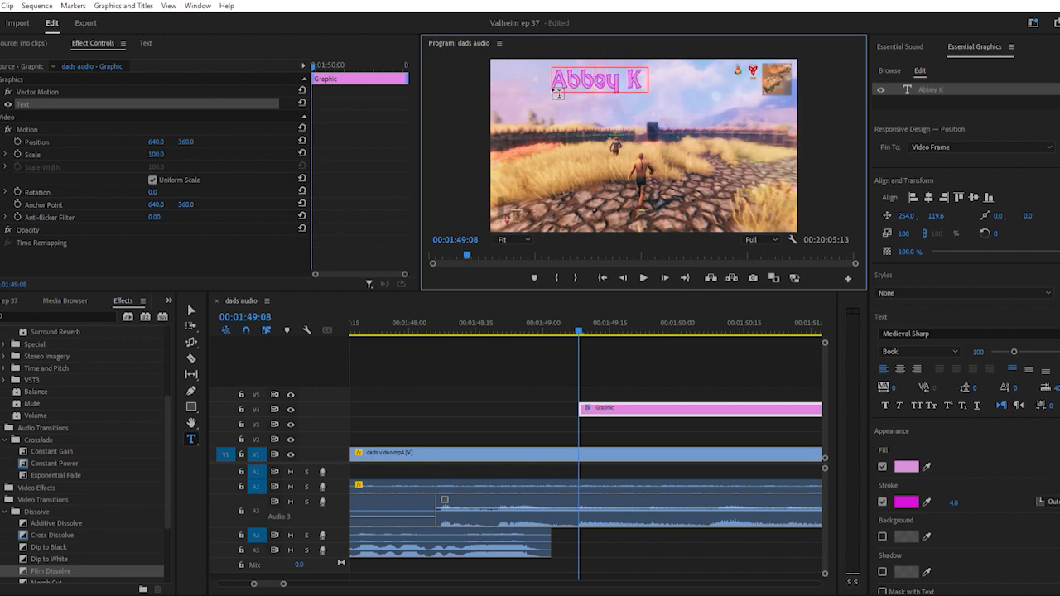
pyautogui.write(' Gaming')
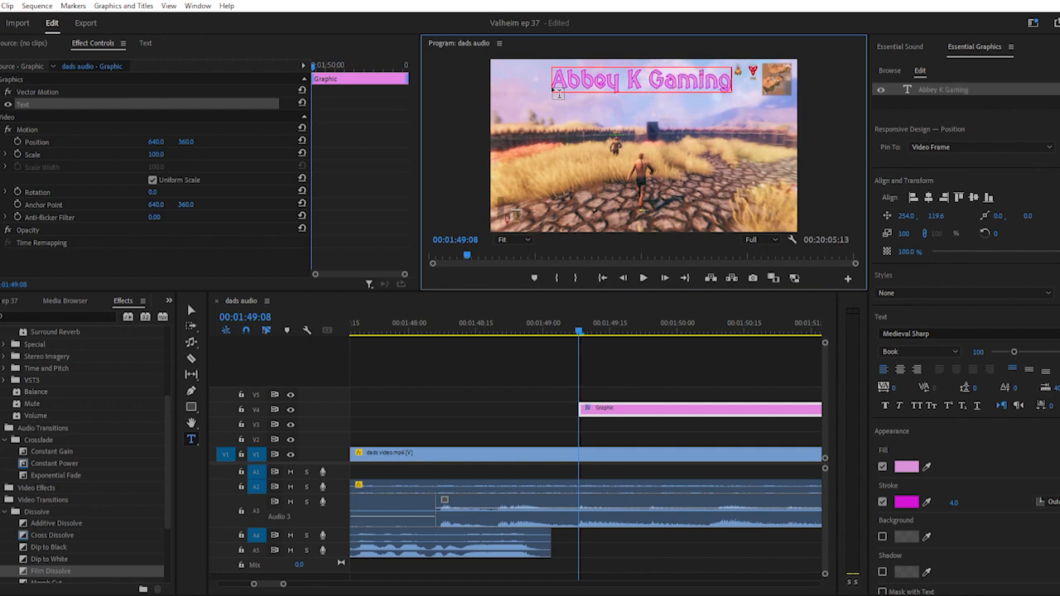
pyautogui.press('Return')
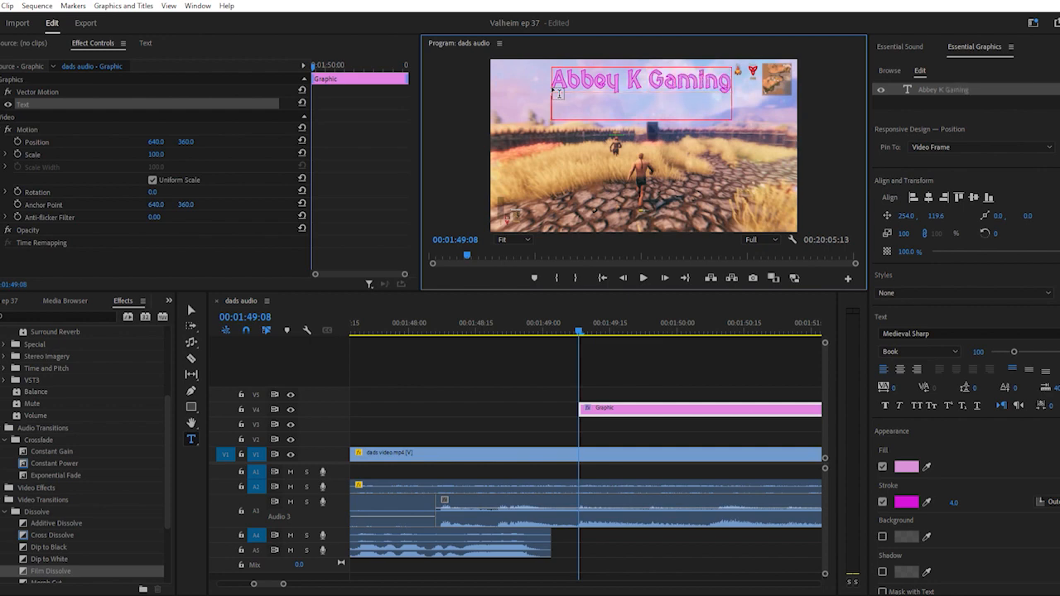
pyautogui.write('presents')
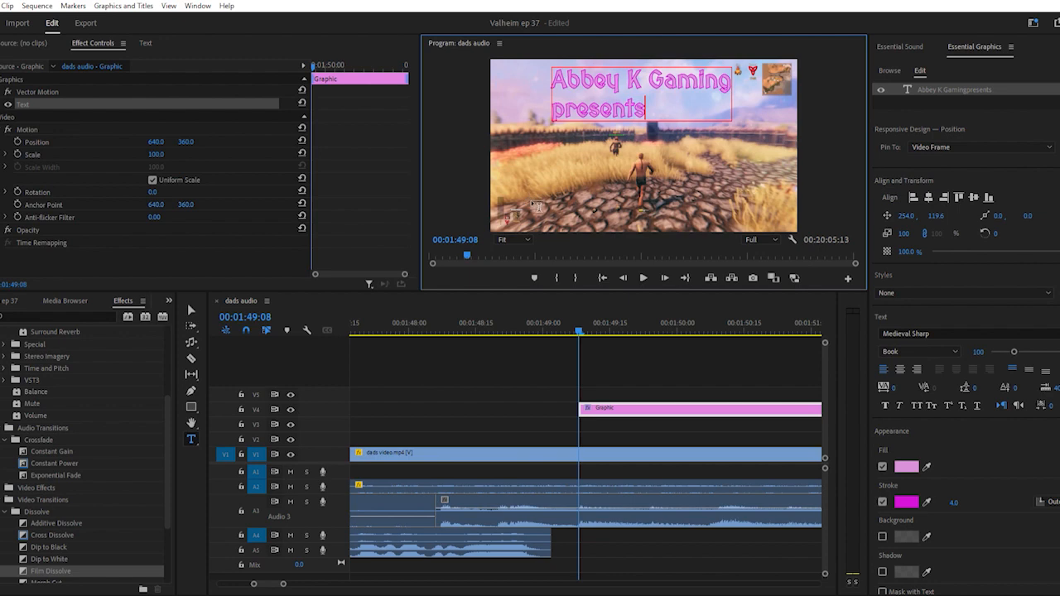
pyautogui.click(545, 385)
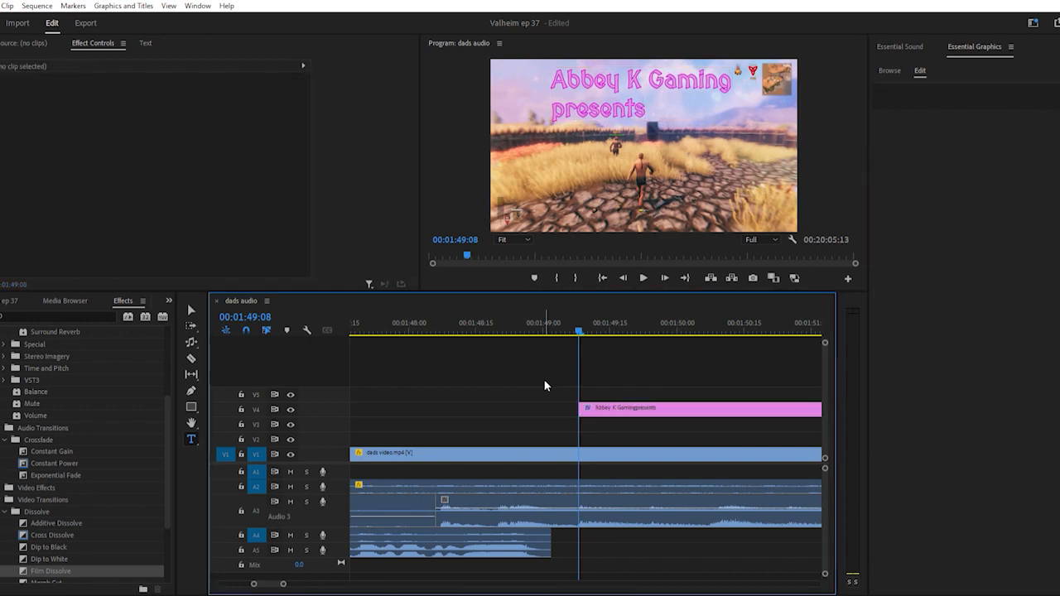
# Examine the existing player name titles at 00:01:25:07 and 00:01:31:07, and the footage at 00:01:40:08
pyautogui.press('-')
pyautogui.press('-')
pyautogui.press('-')
pyautogui.scroll(6, 518, 402)
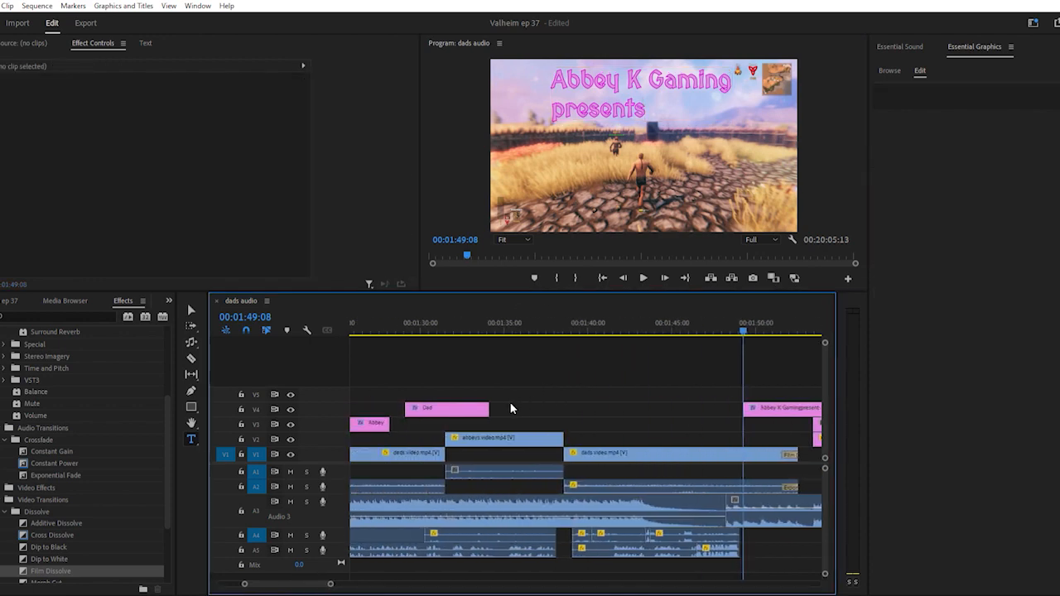
pyautogui.click(413, 321)
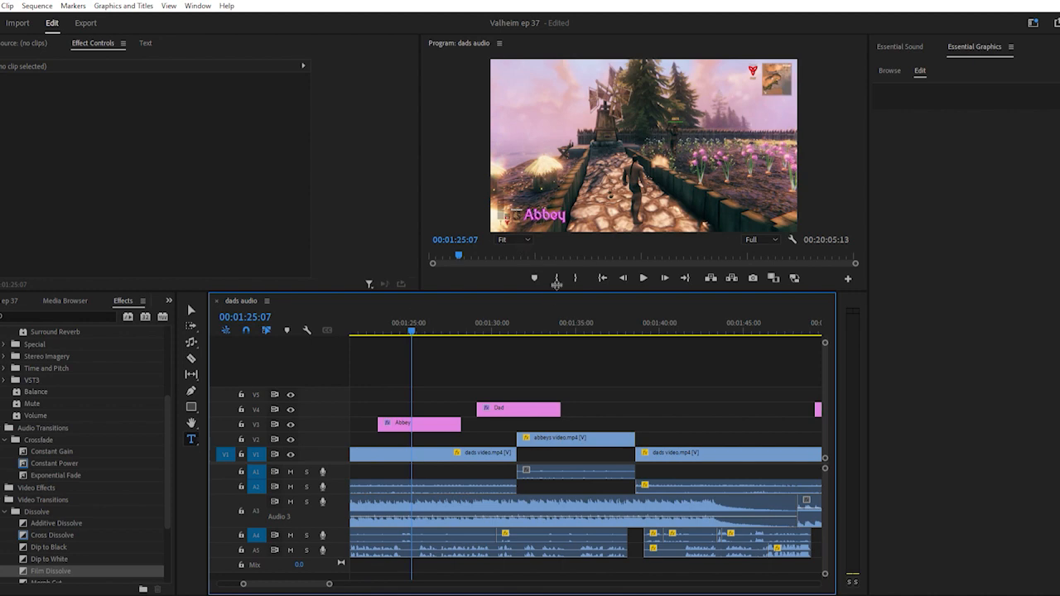
pyautogui.click(514, 326)
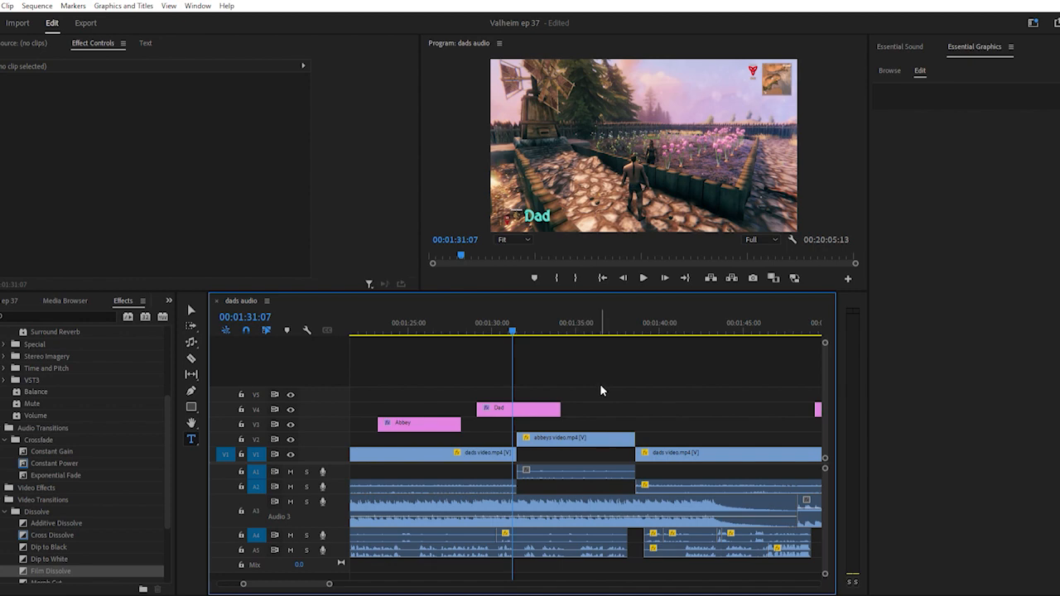
pyautogui.hscroll(3, 600, 384)
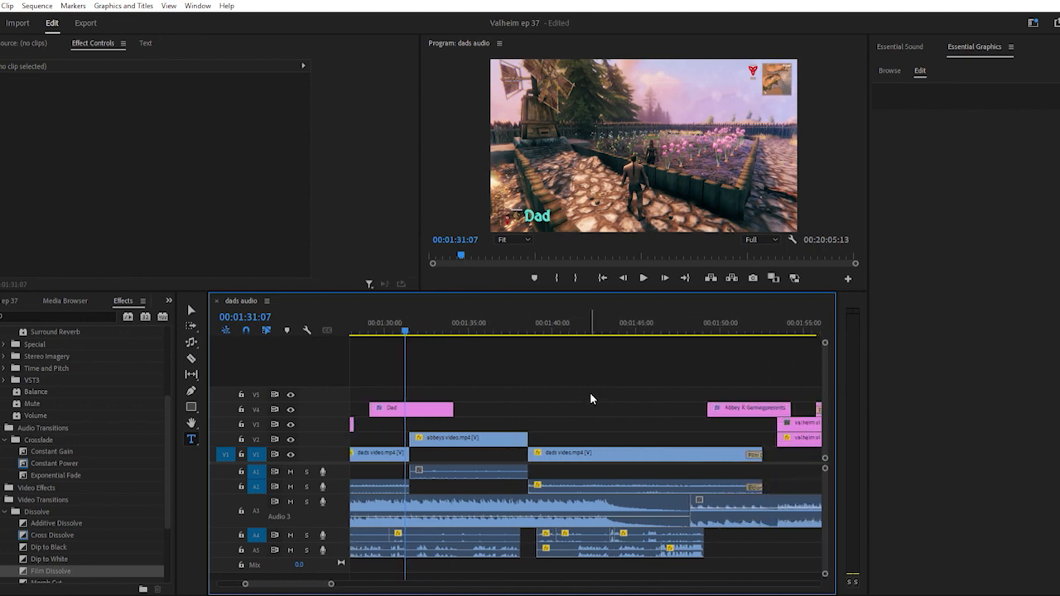
pyautogui.click(558, 324)
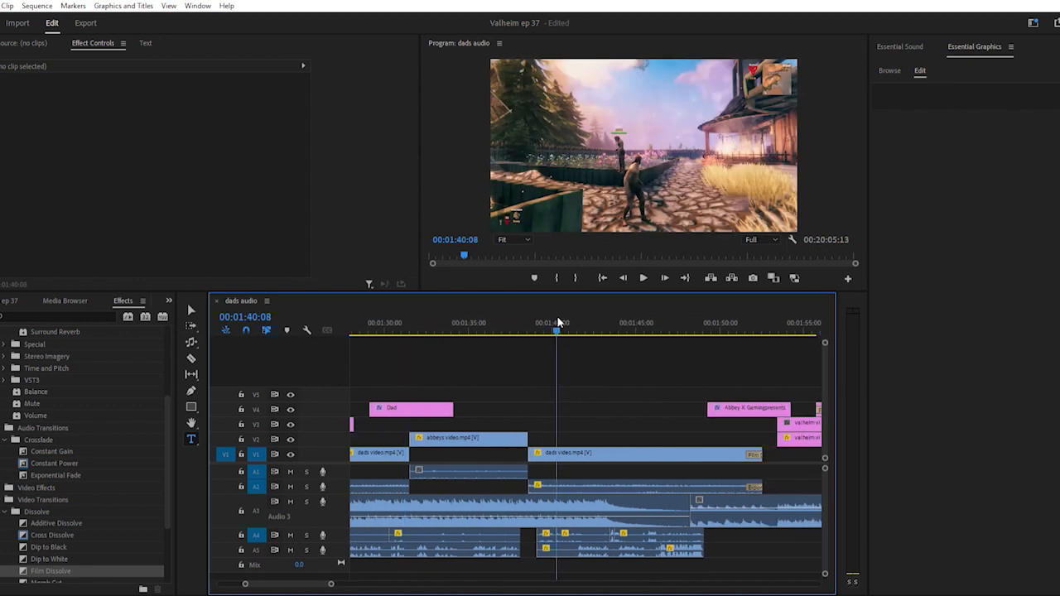
pyautogui.hscroll(3, 652, 411)
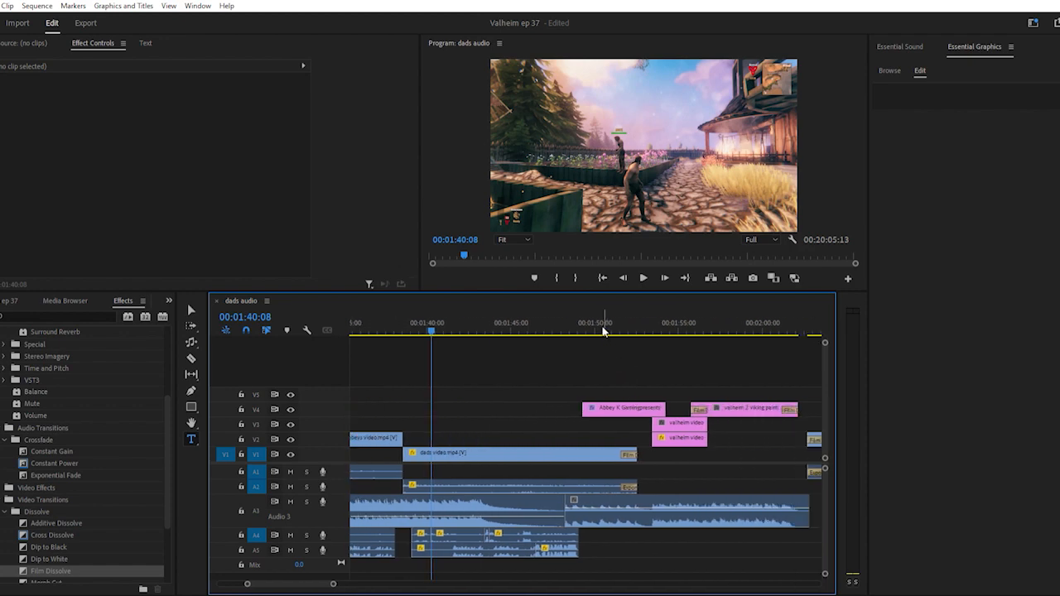
# Select all text of the "Abbey K Gaming presents" title at 00:01:49:26 and change its font to ChunkFive
pyautogui.click(594, 324)
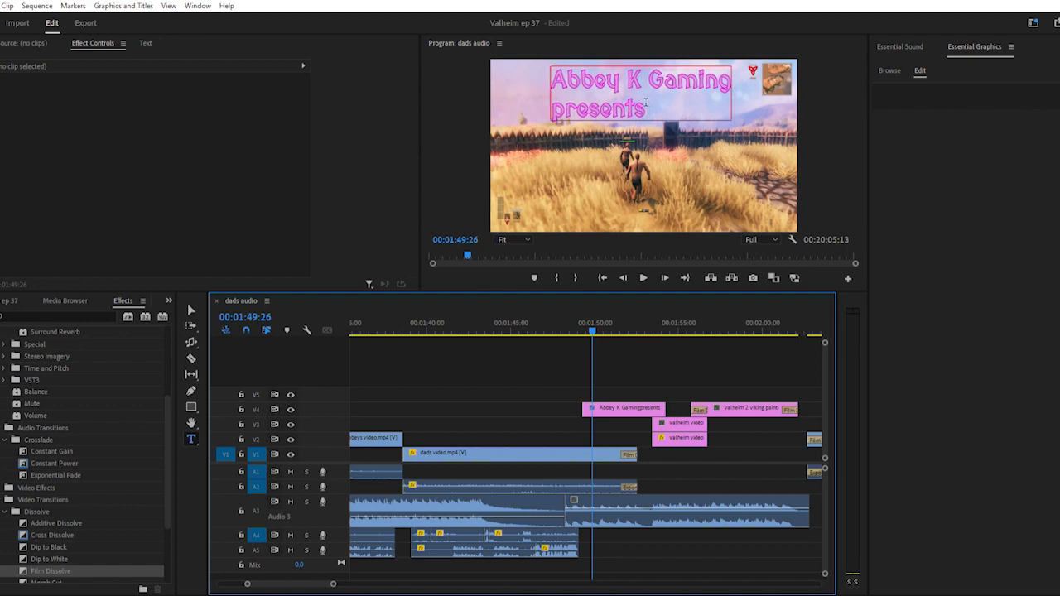
pyautogui.moveTo(648, 104); pyautogui.dragTo(556, 64)
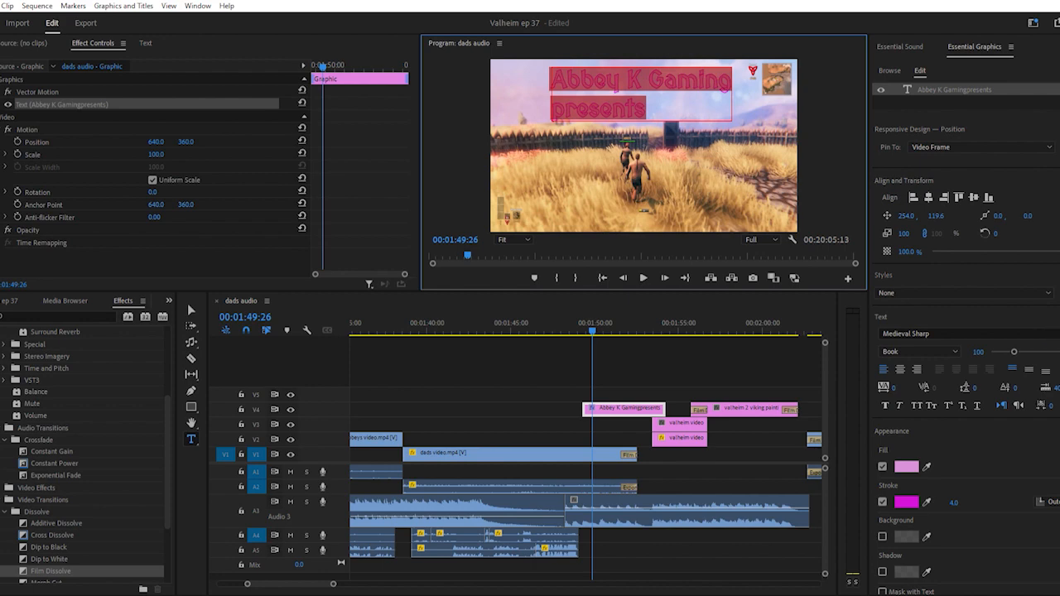
pyautogui.click(965, 333)
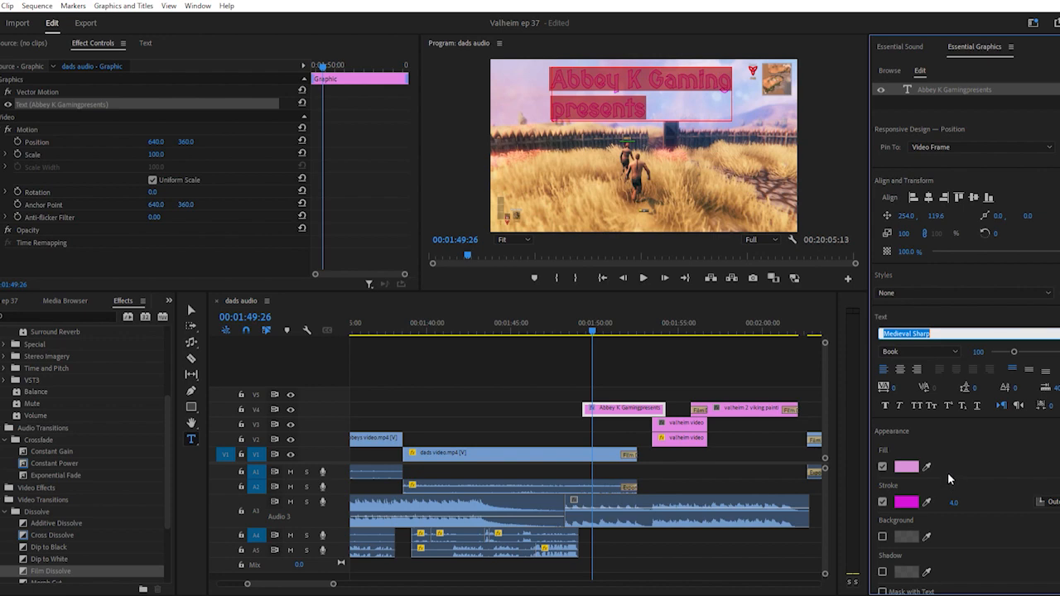
pyautogui.click(939, 500)
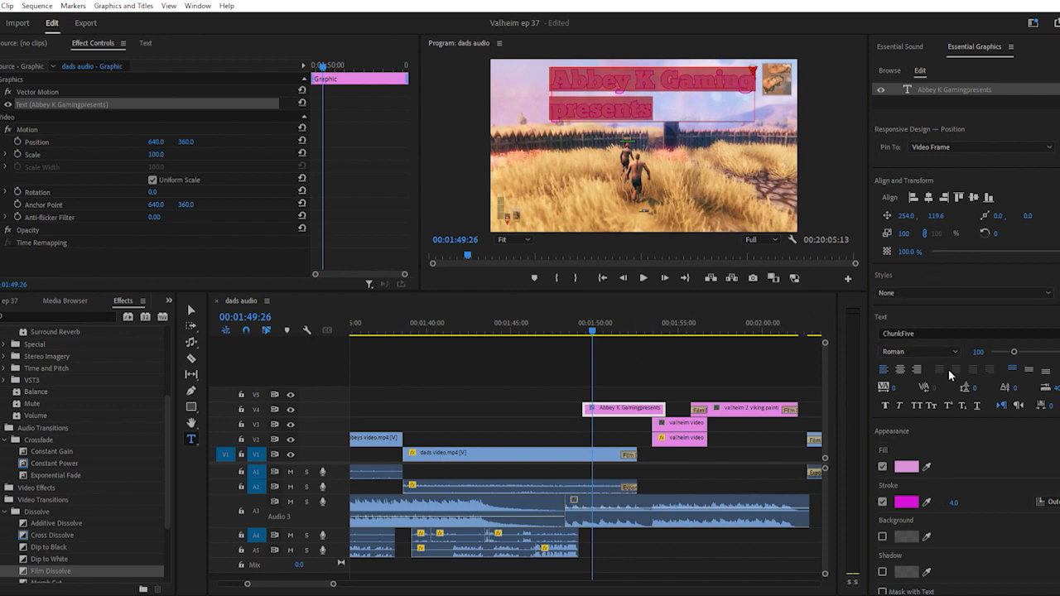
# Center-align the title's lines, scale it to 121 and place it horizontally centered at 639.2, 134.6
pyautogui.click(902, 359)
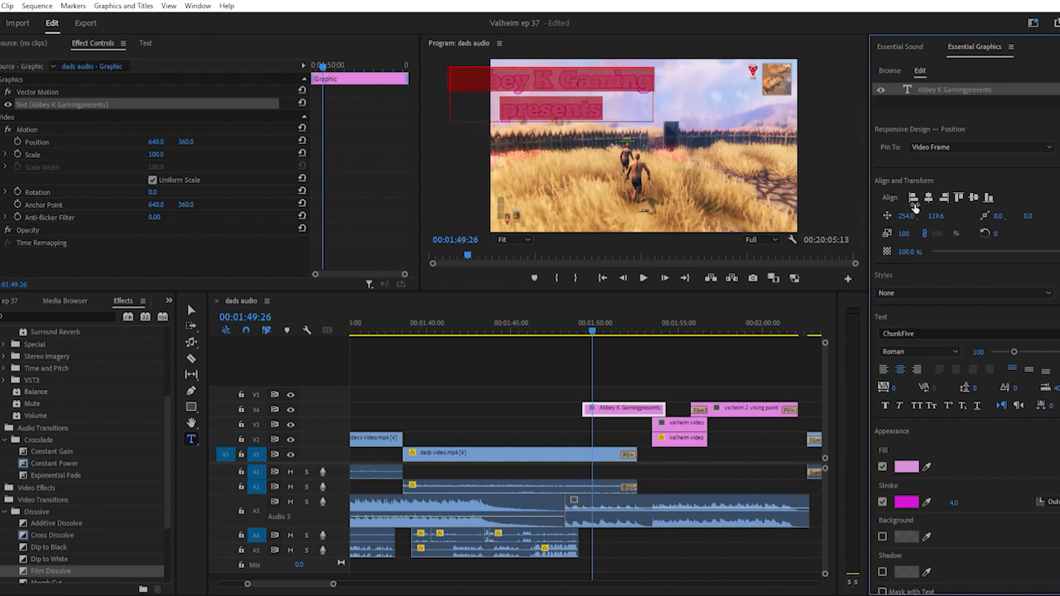
pyautogui.moveTo(907, 215); pyautogui.dragTo(1005, 215)
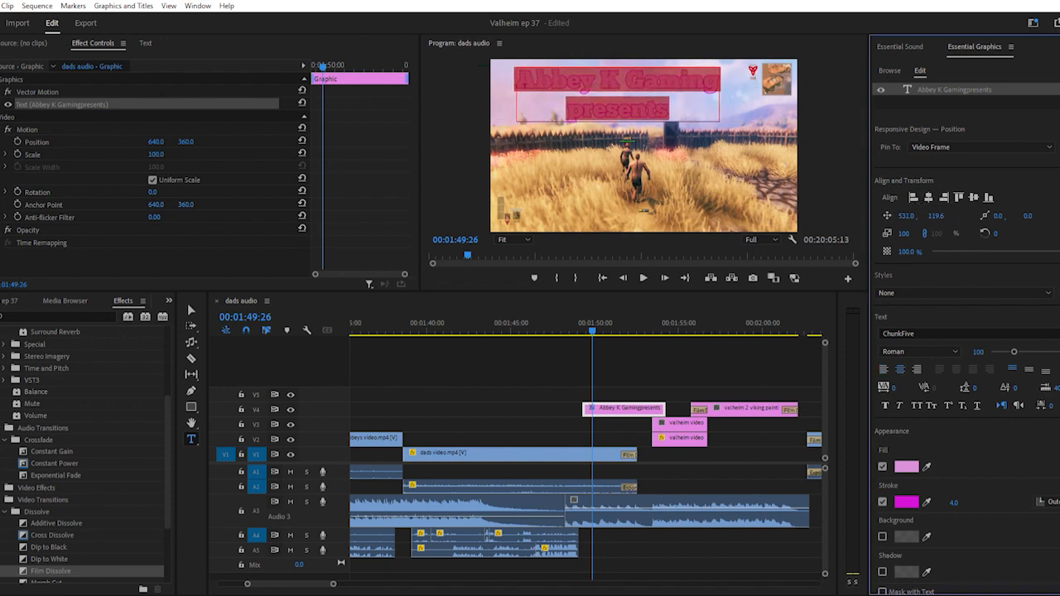
pyautogui.click(929, 194)
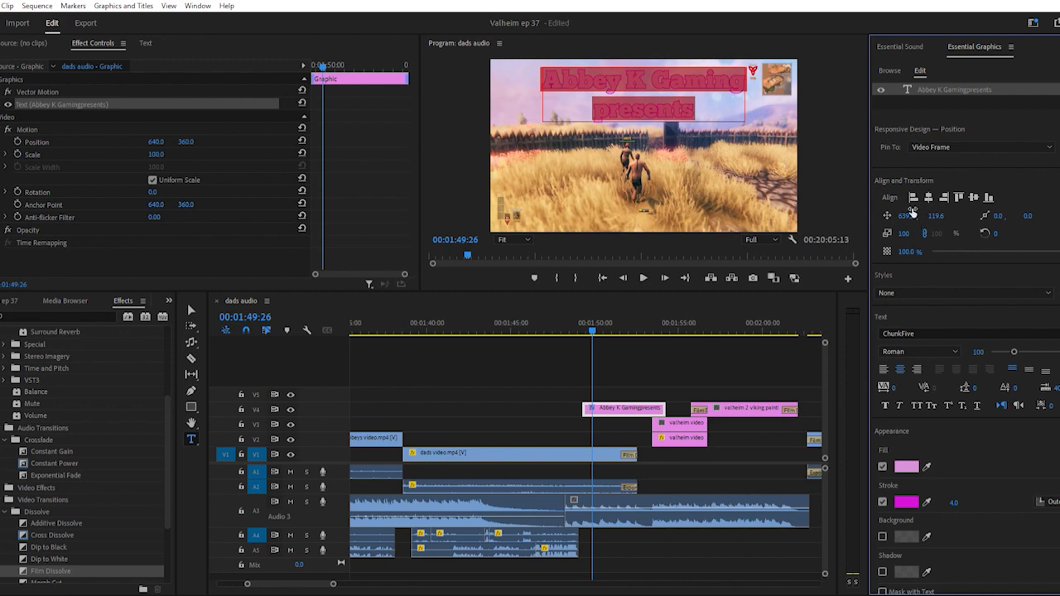
pyautogui.moveTo(909, 232); pyautogui.dragTo(926, 232)
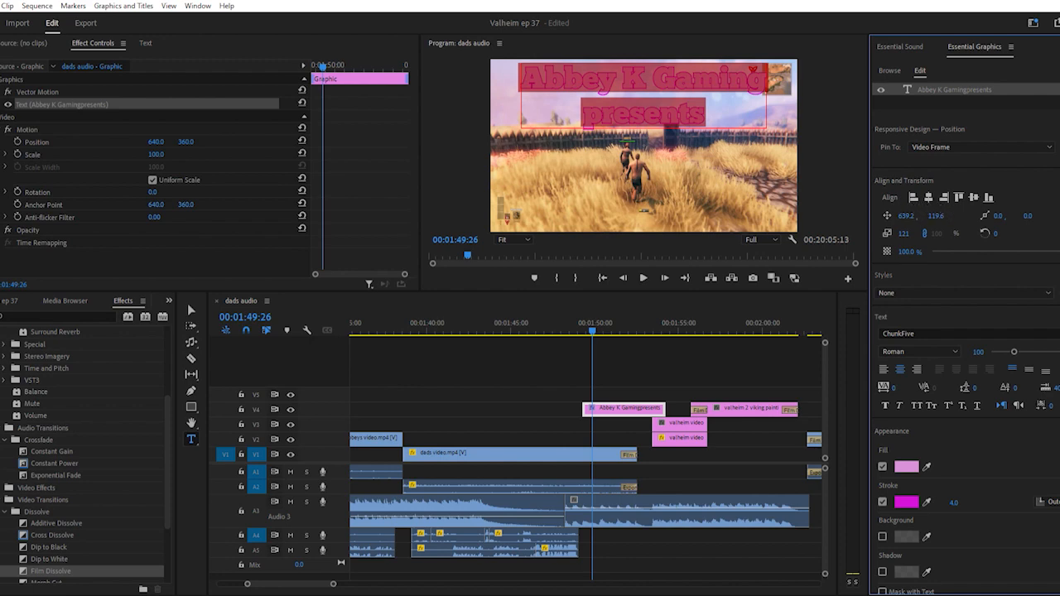
pyautogui.moveTo(936, 215); pyautogui.dragTo(948, 216)
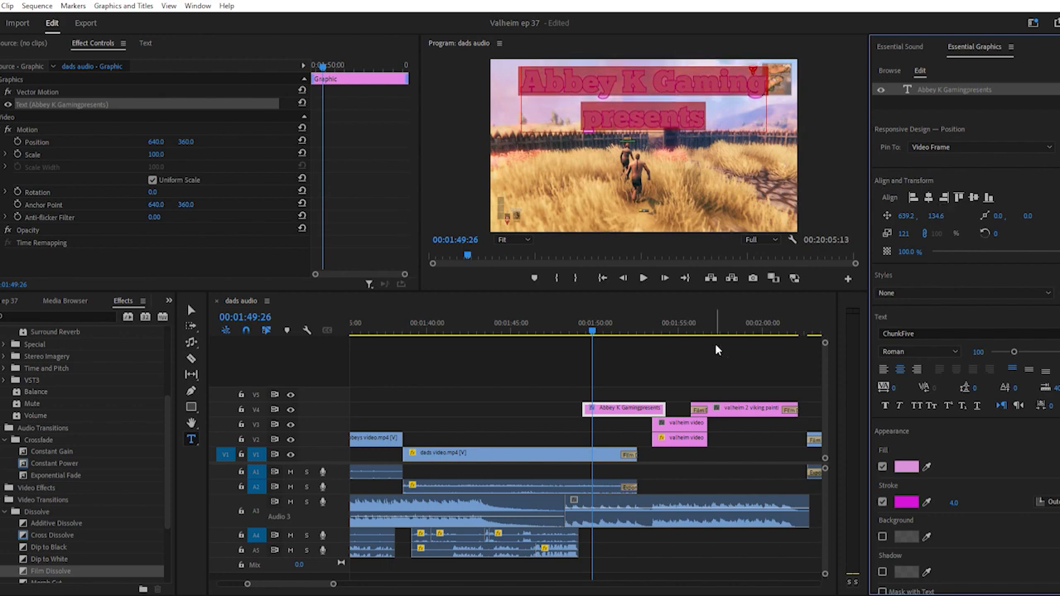
# Play the title from 00:01:48:15 to 00:01:50:28 and tighten its line spacing to -26
pyautogui.click(570, 319)
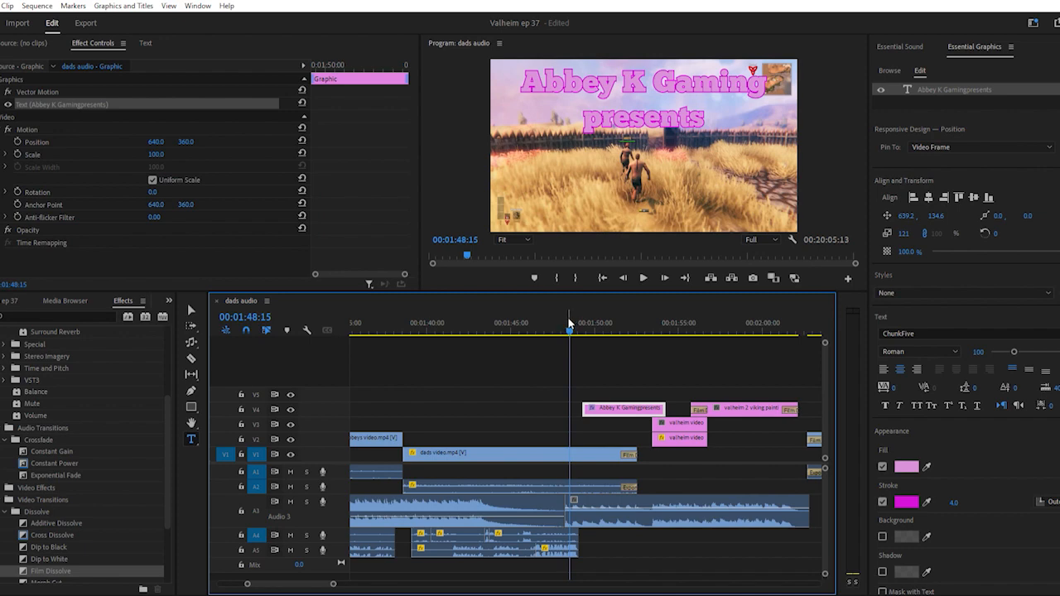
pyautogui.press('space')
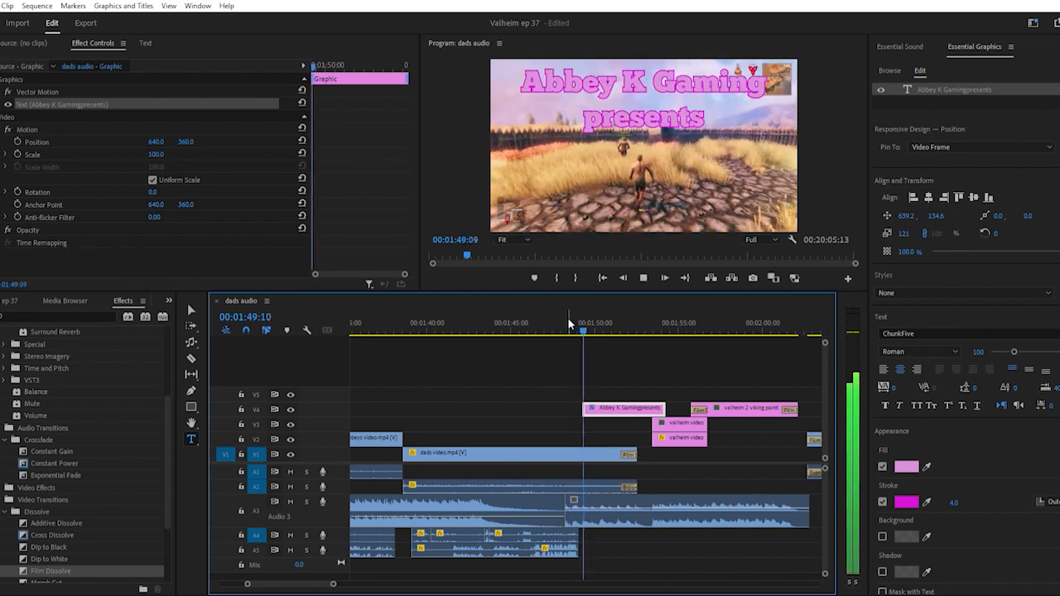
pyautogui.click(663, 189)
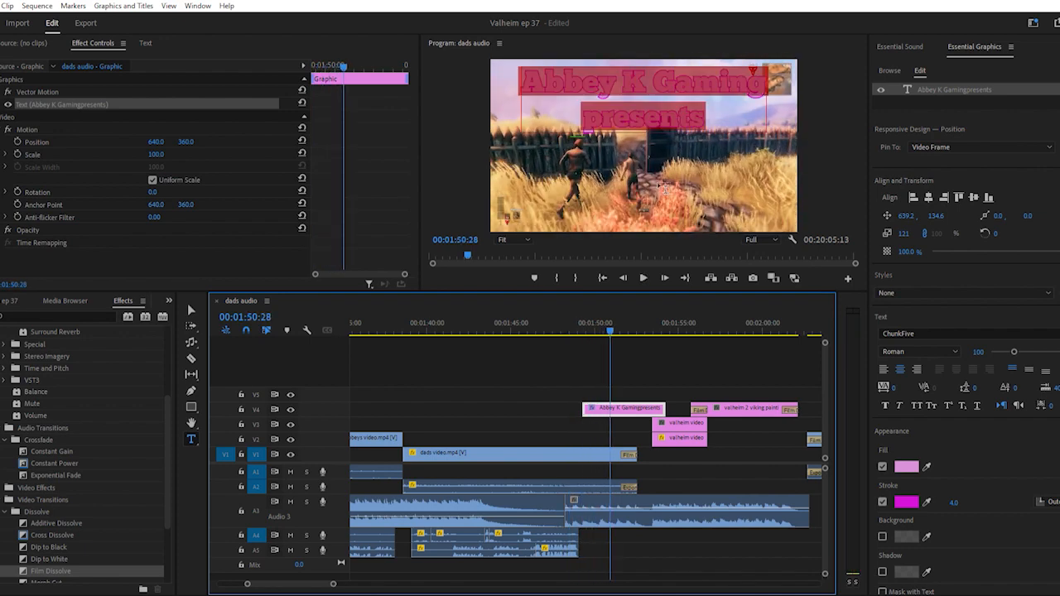
pyautogui.click(982, 380)
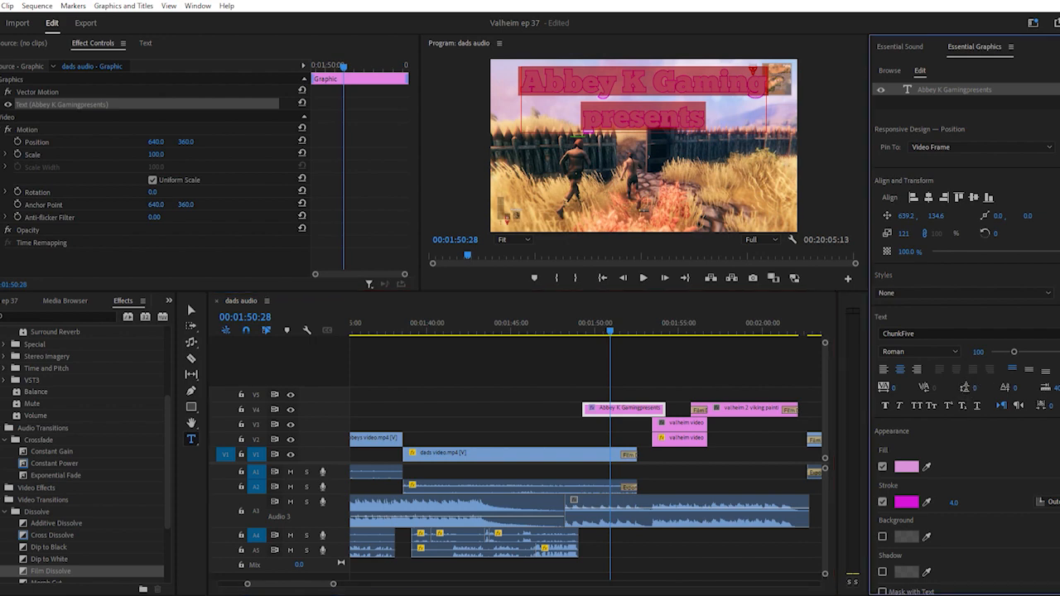
pyautogui.moveTo(977, 386); pyautogui.dragTo(961, 387)
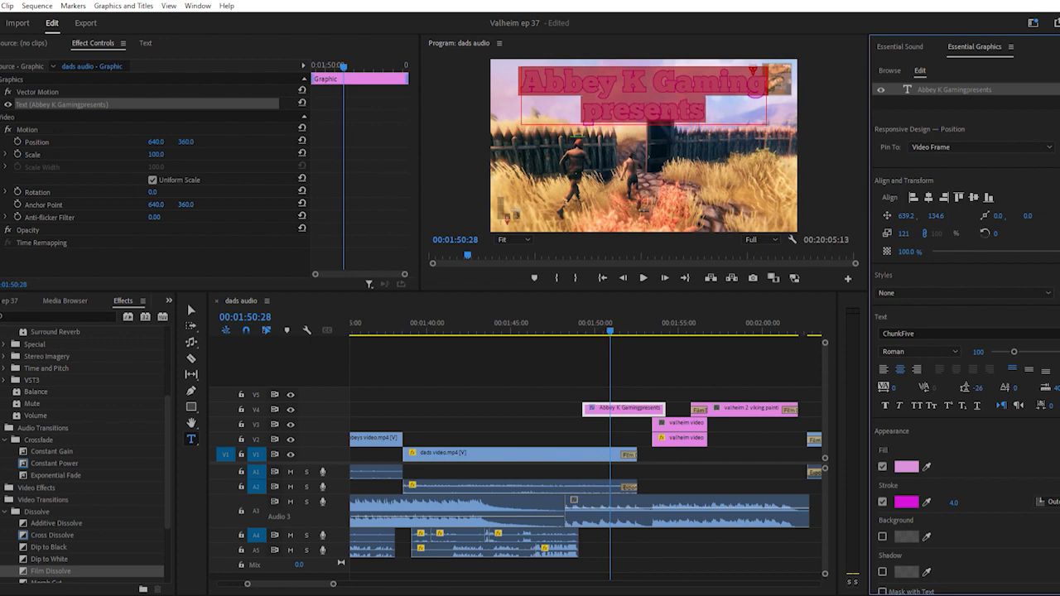
# Tighten the "Abbey K Gaming presents" title's line spacing to -27 and set its fill to white and its stroke to black
pyautogui.moveTo(961, 387); pyautogui.dragTo(961, 387)
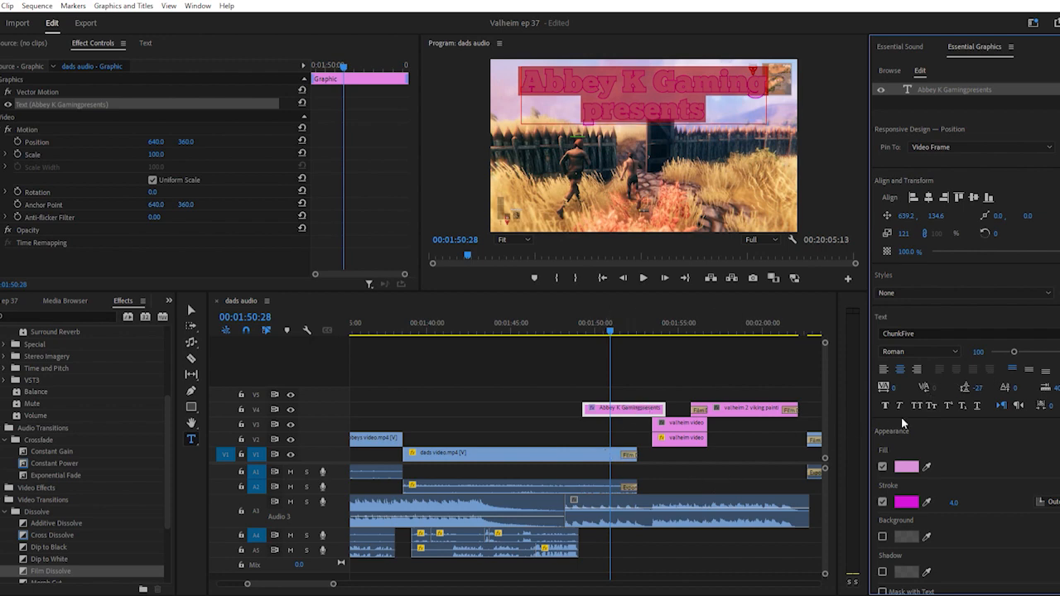
pyautogui.click(906, 466)
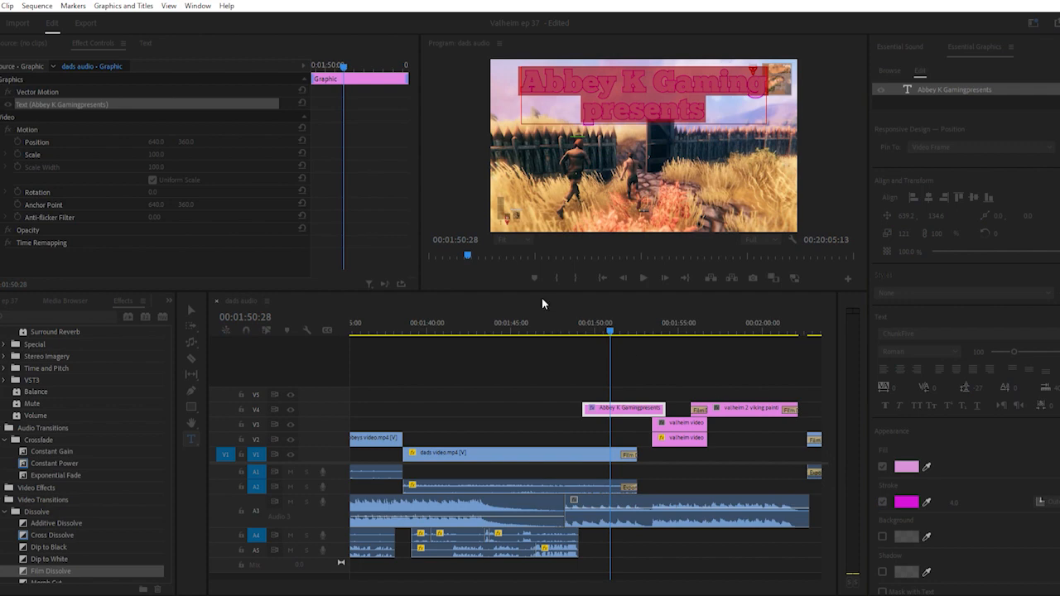
pyautogui.click(395, 377)
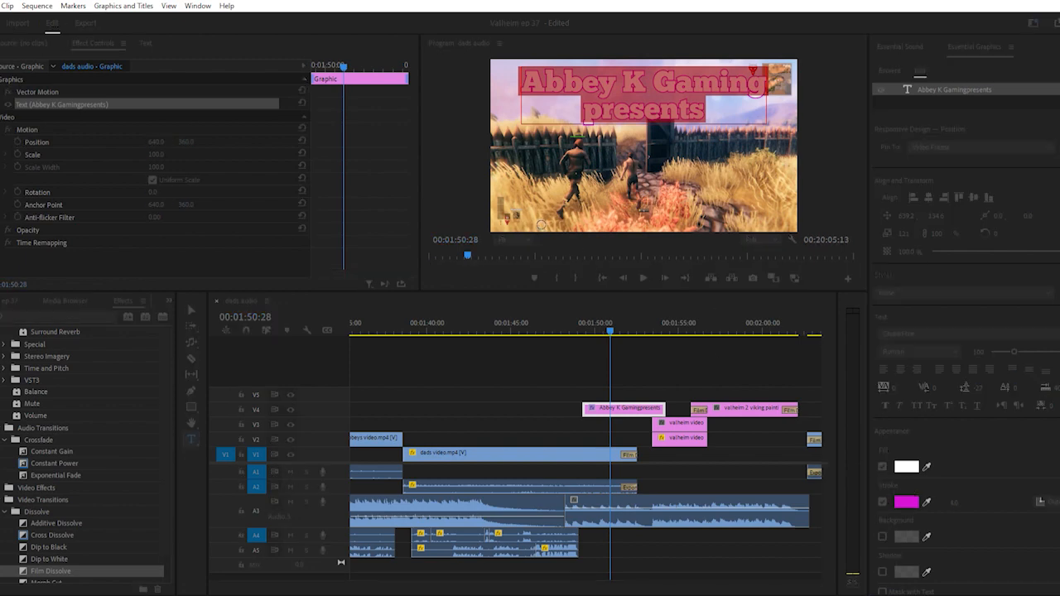
pyautogui.click(542, 225)
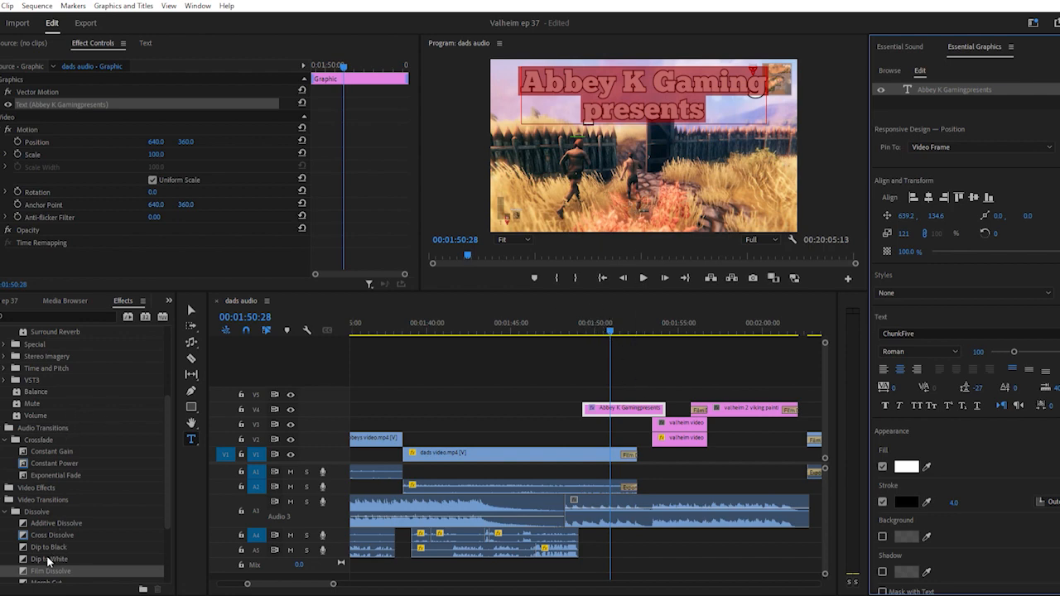
# Add a Film Dissolve to the start and end of the title clip and preview the fade-in from 00:01:48:03
pyautogui.moveTo(50, 571); pyautogui.dragTo(595, 401)
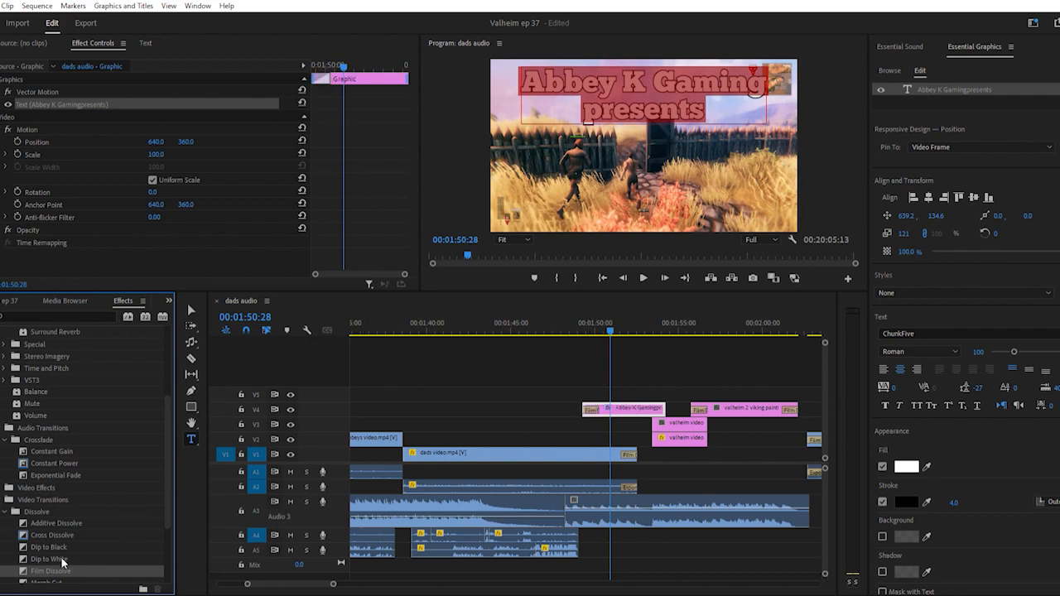
pyautogui.moveTo(541, 447); pyautogui.dragTo(662, 408)
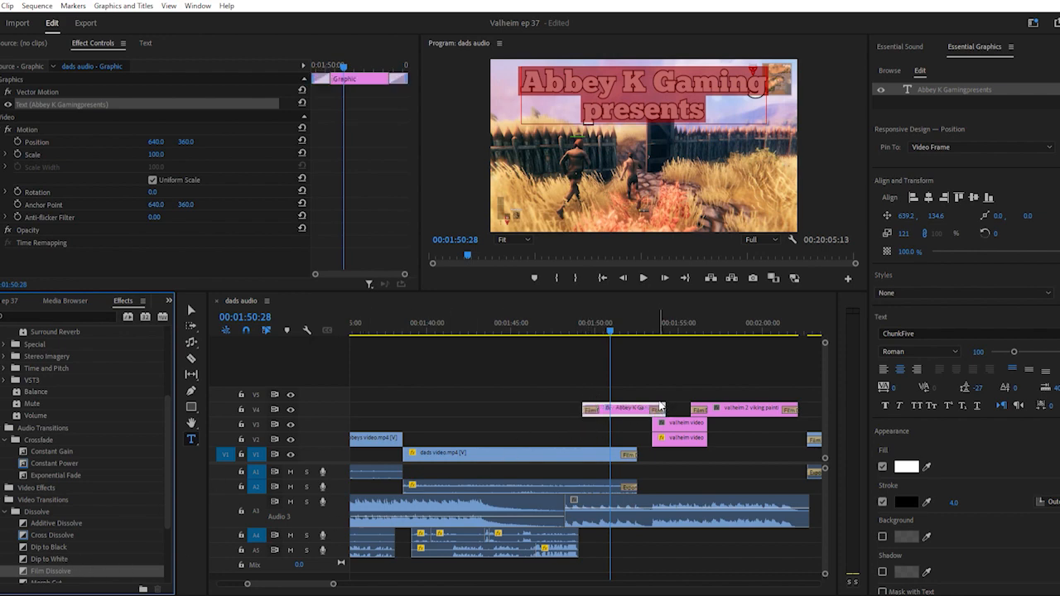
pyautogui.click(577, 322)
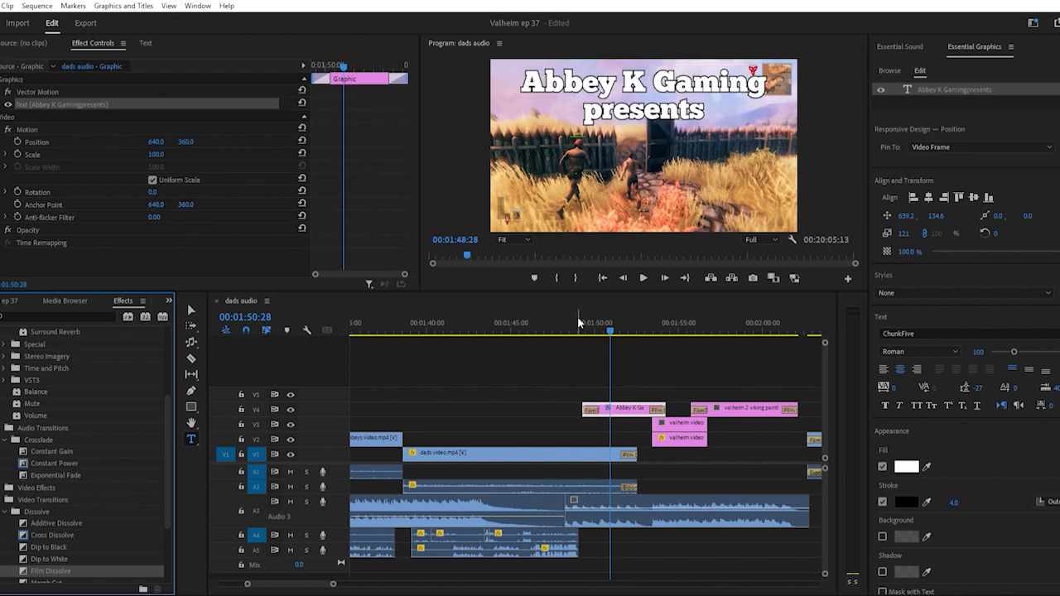
pyautogui.press('=')
pyautogui.press('=')
pyautogui.press('=')
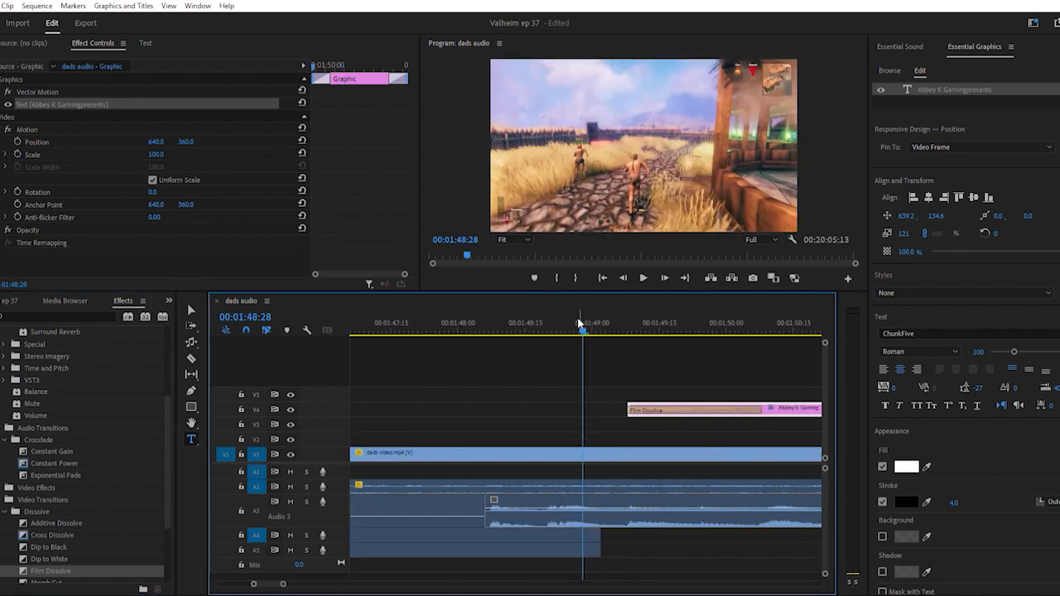
pyautogui.click(471, 323)
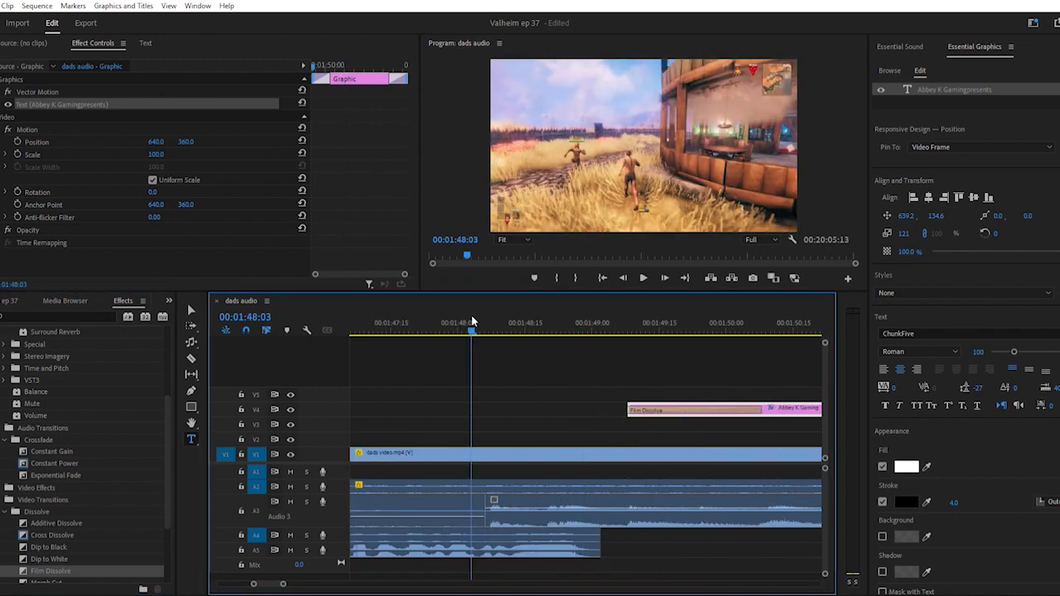
pyautogui.press('space')
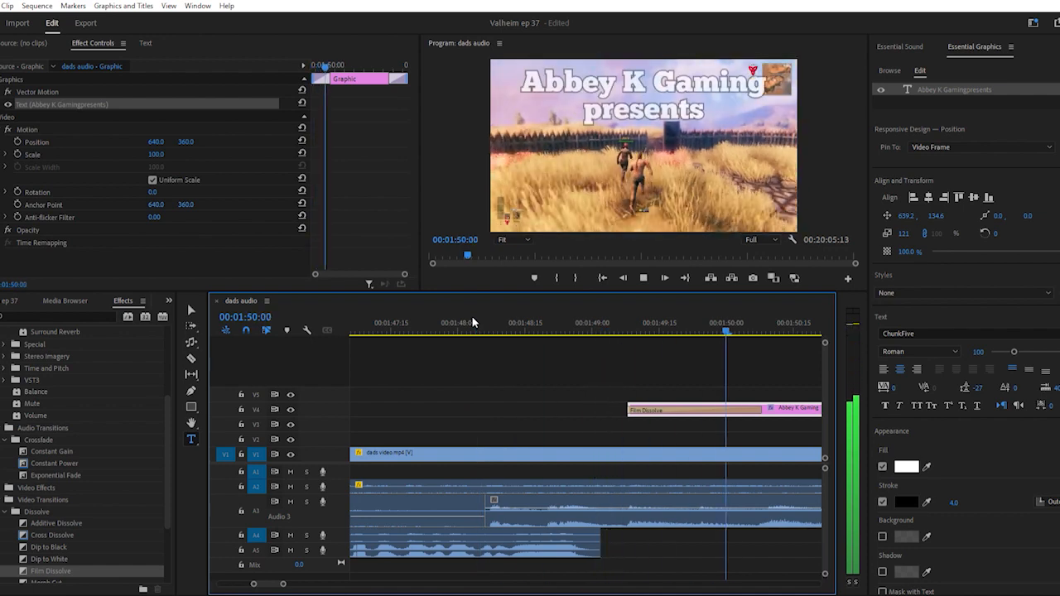
pyautogui.press('space')
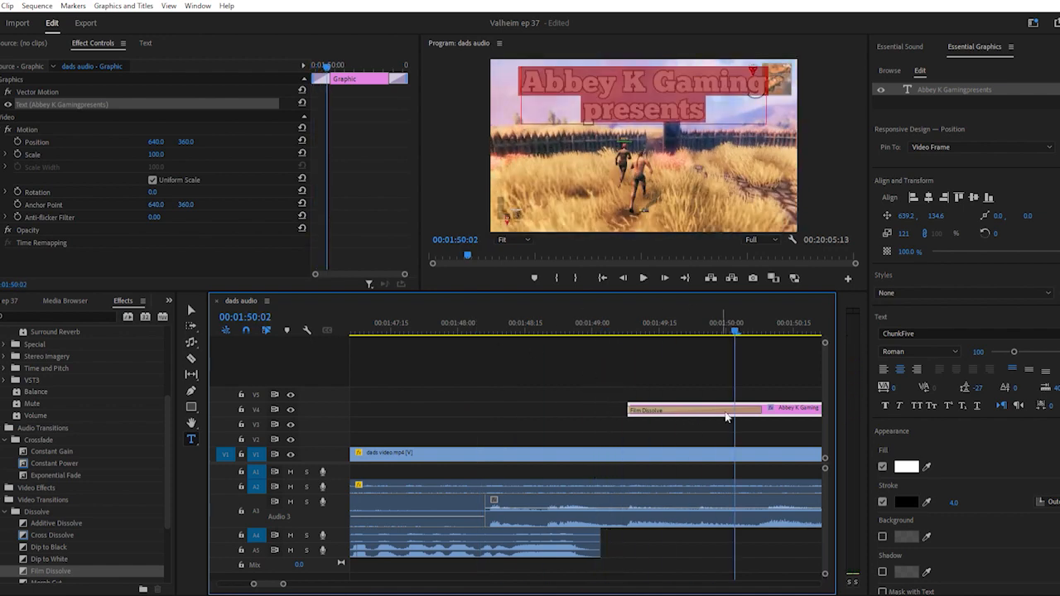
# Shift the title clip about two frames earlier from its start at 00:01:49:08 and play its fade-in against the music
pyautogui.click(638, 325)
pyautogui.press('=')
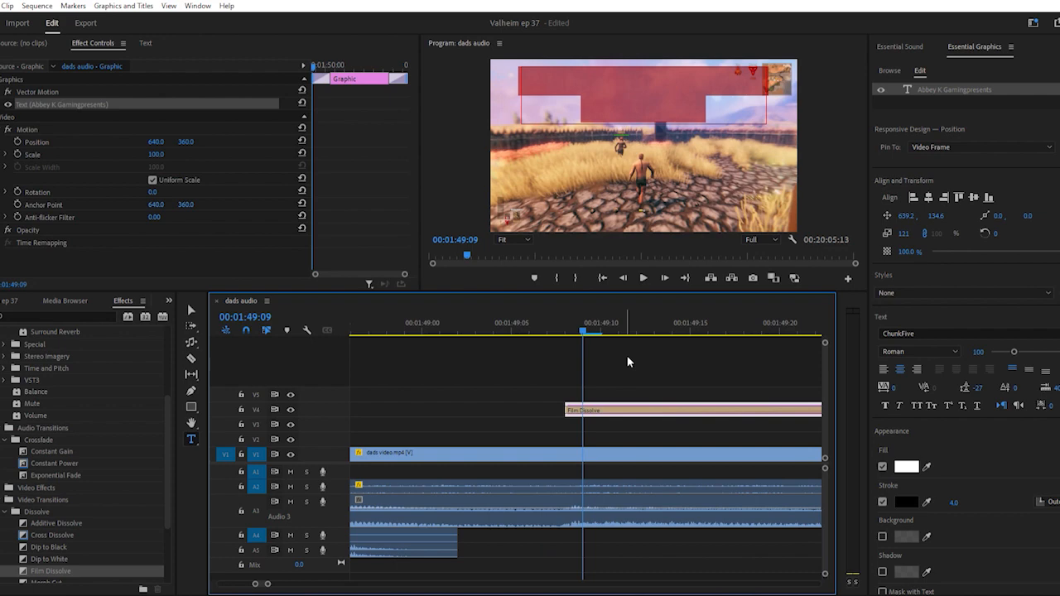
pyautogui.click(636, 406)
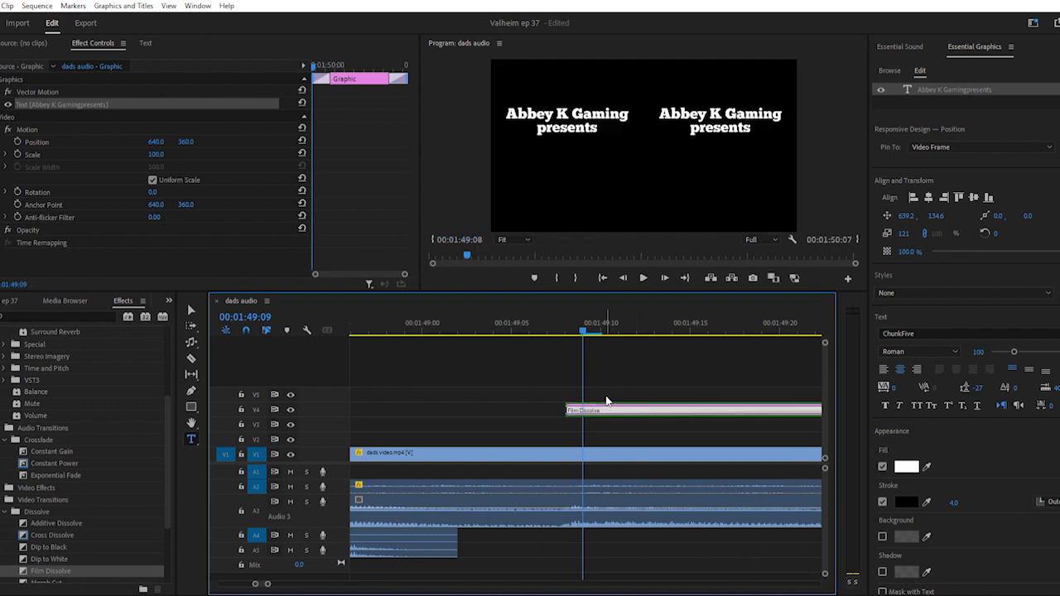
pyautogui.click(607, 402)
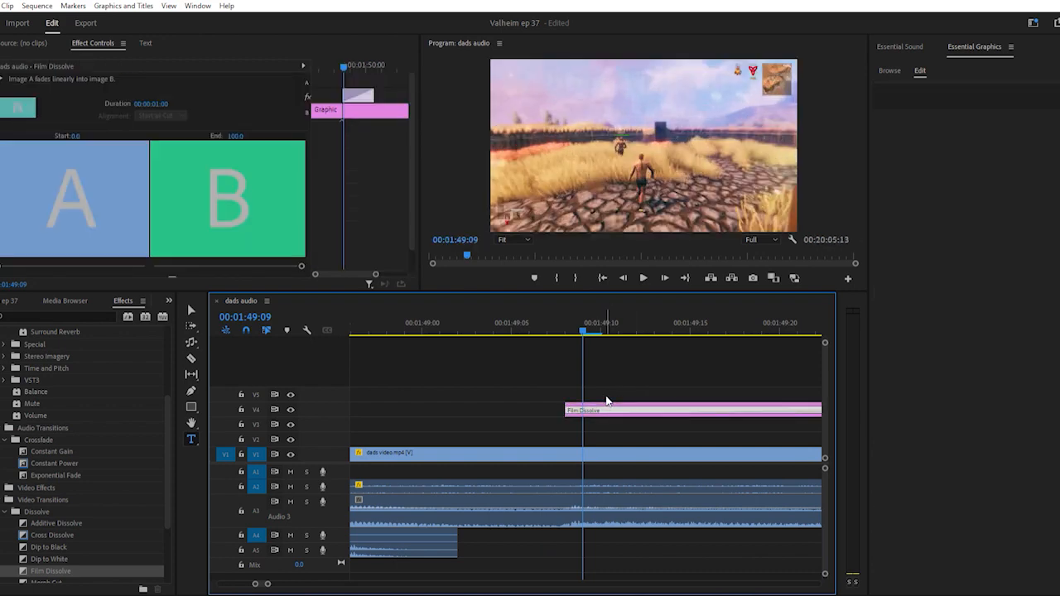
pyautogui.press('-')
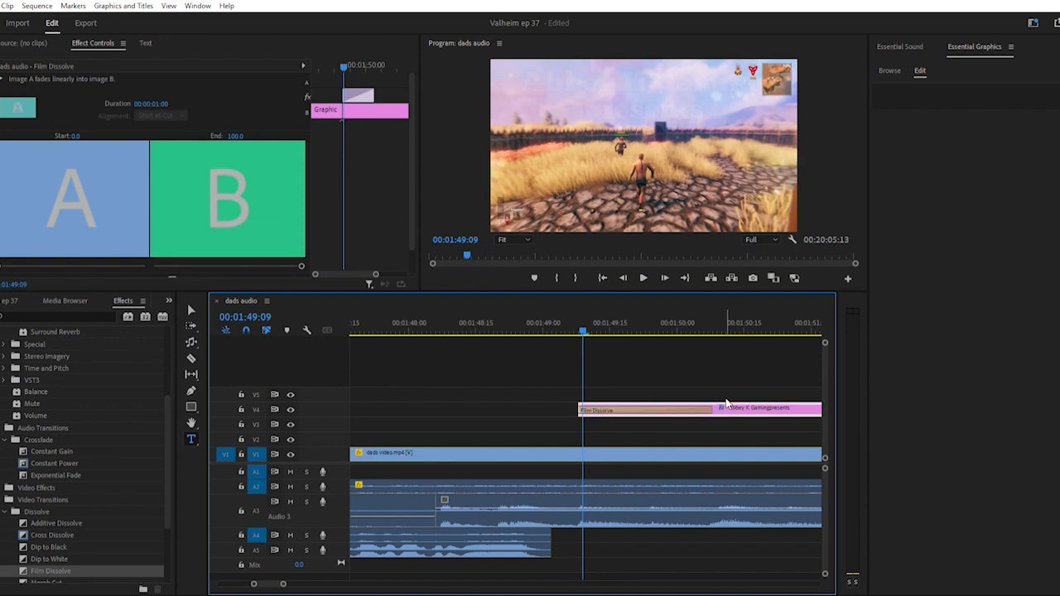
pyautogui.click(727, 404)
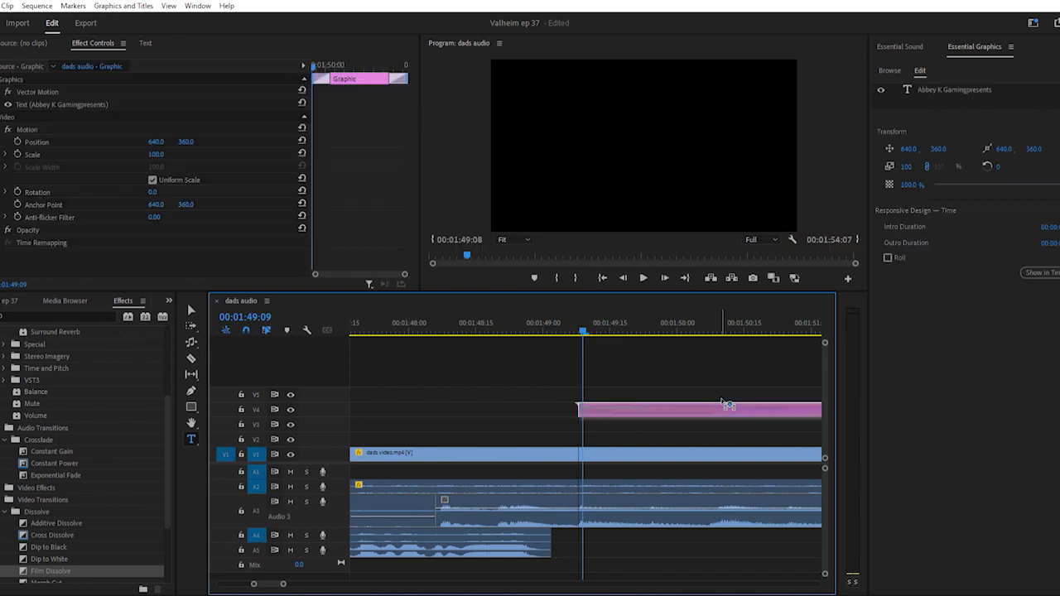
pyautogui.click(429, 323)
pyautogui.press('space')
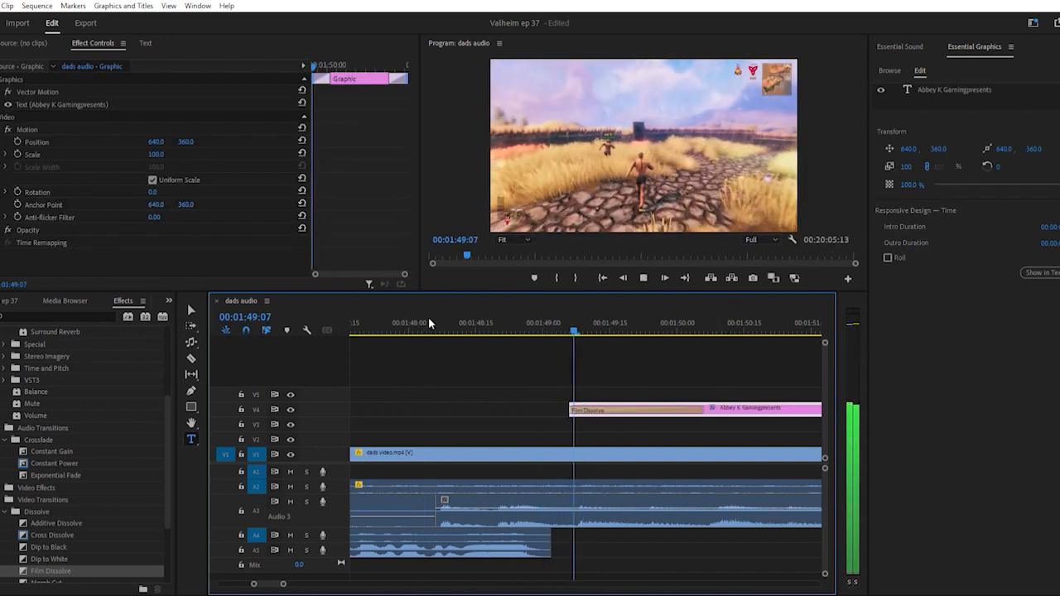
pyautogui.press('space')
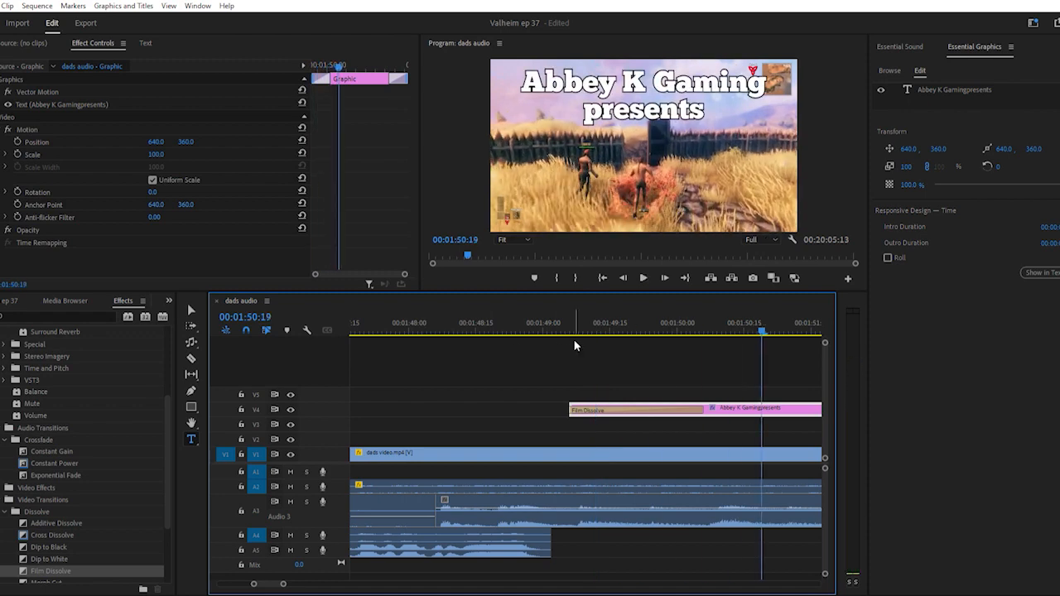
# Replay from 00:01:48:19, nudge the title clip about two more frames earlier, and check it from 00:01:47:22 to 00:01:53:00
pyautogui.click(495, 324)
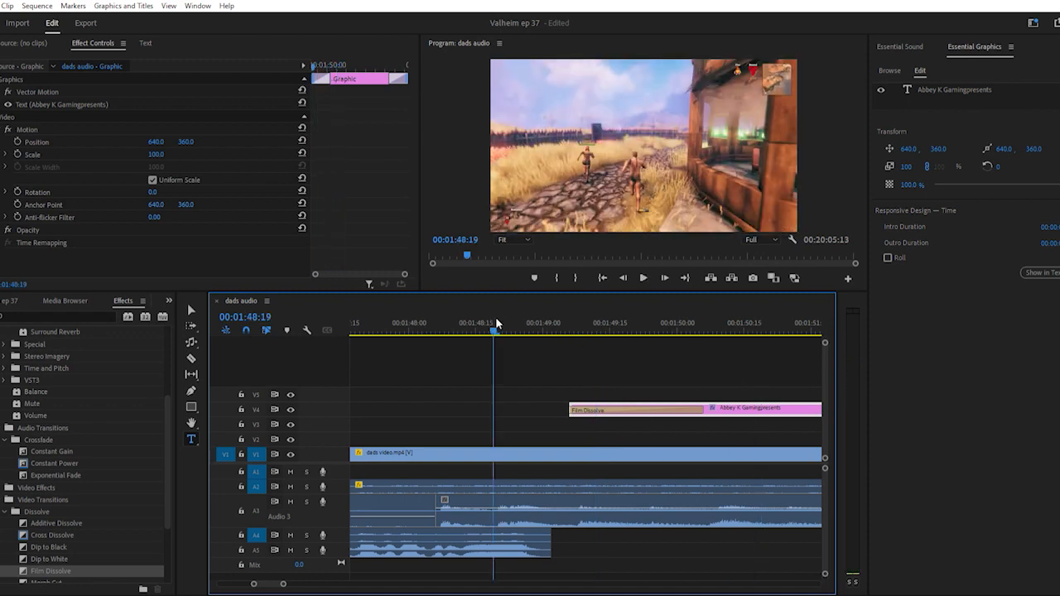
pyautogui.press('space')
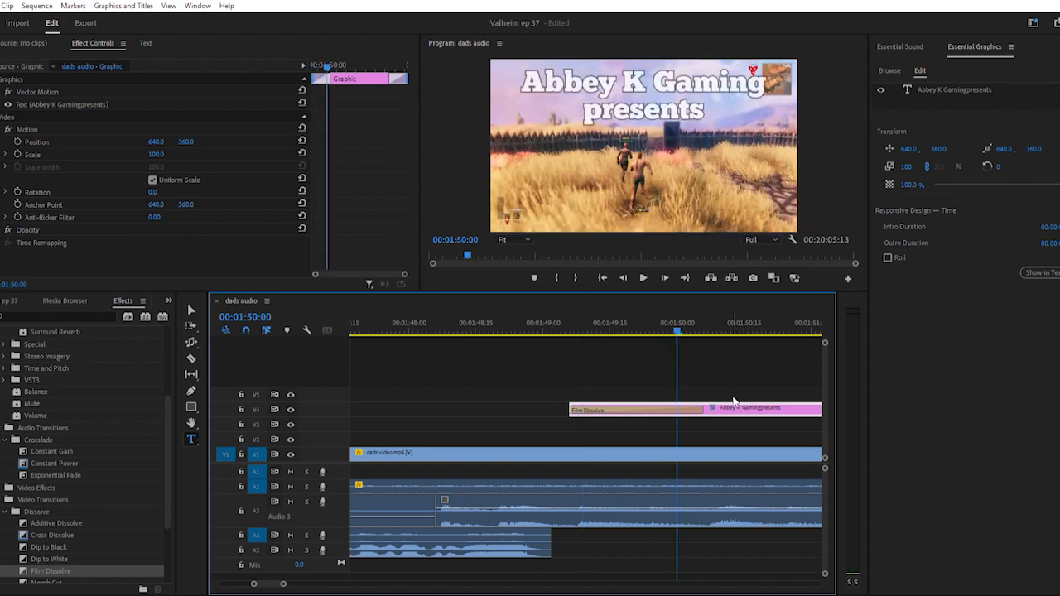
pyautogui.moveTo(733, 403); pyautogui.dragTo(726, 401)
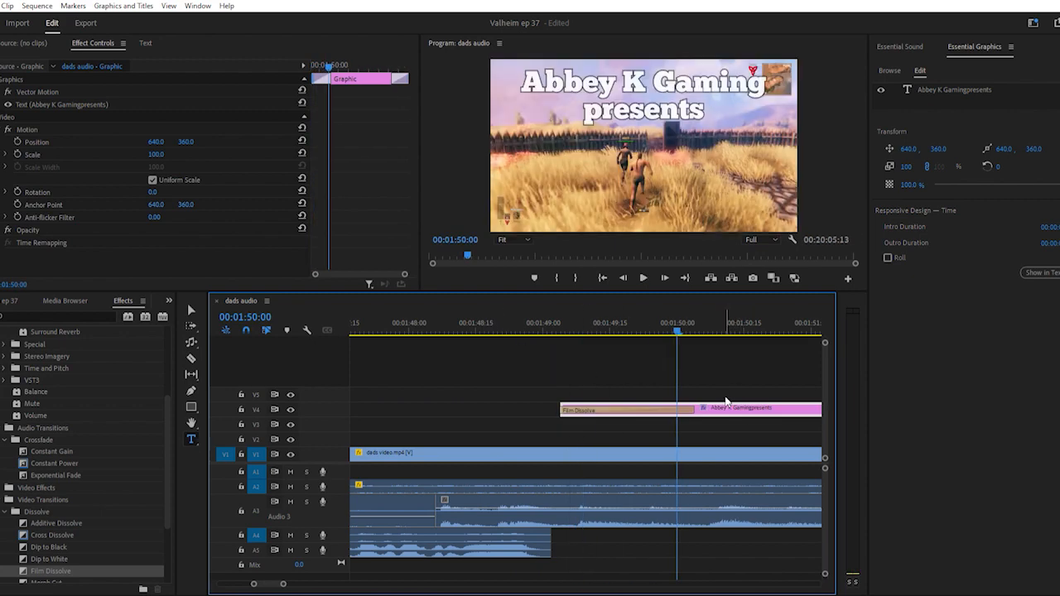
pyautogui.click(375, 322)
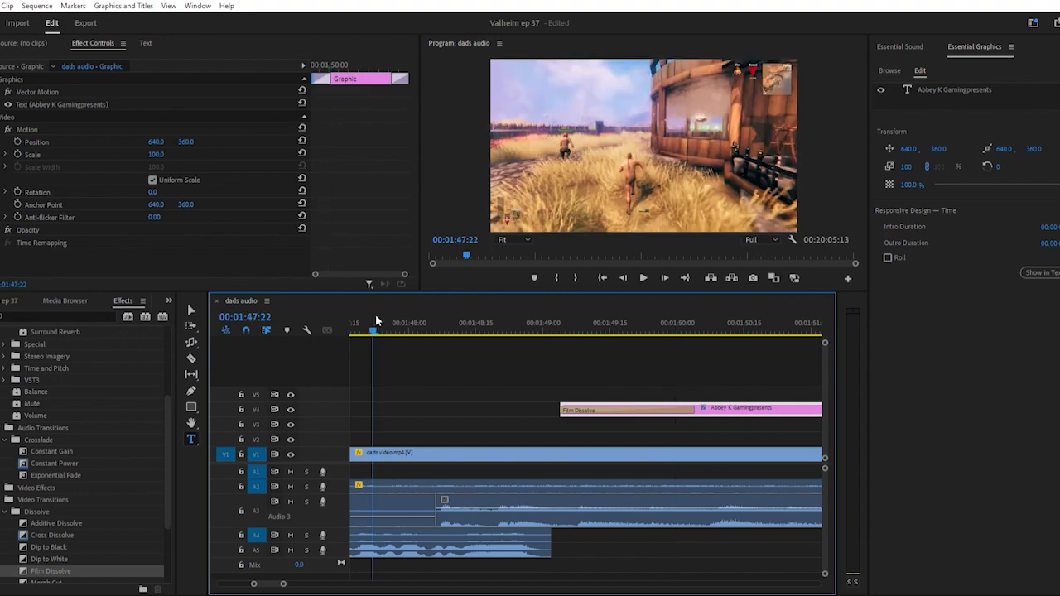
pyautogui.press('space')
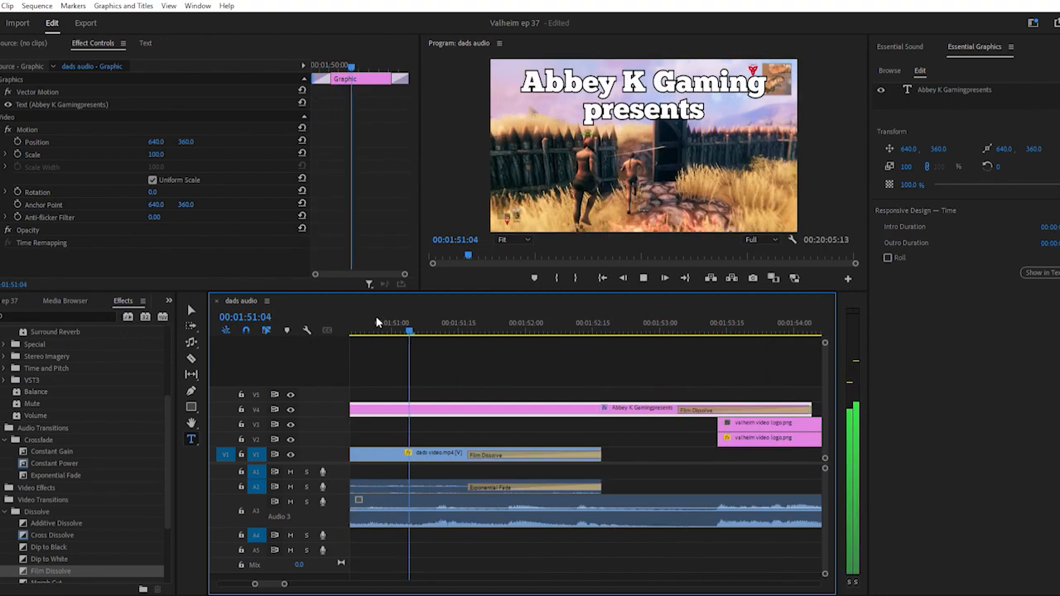
pyautogui.press('space')
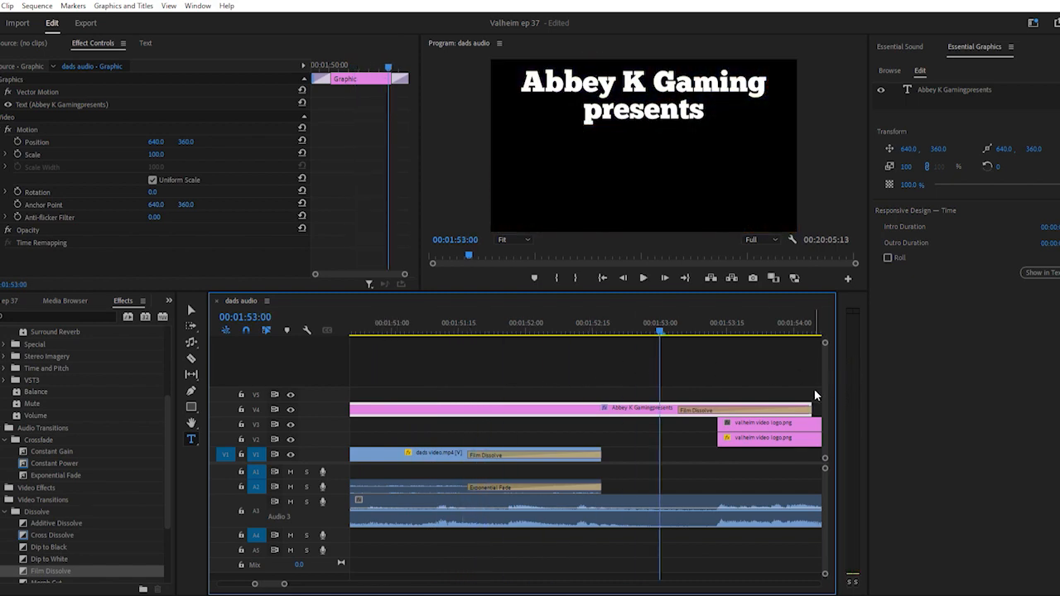
# Trim the title's end to line up with the end of the dads video clip and play the shared fade-out
pyautogui.moveTo(818, 399); pyautogui.dragTo(616, 408)
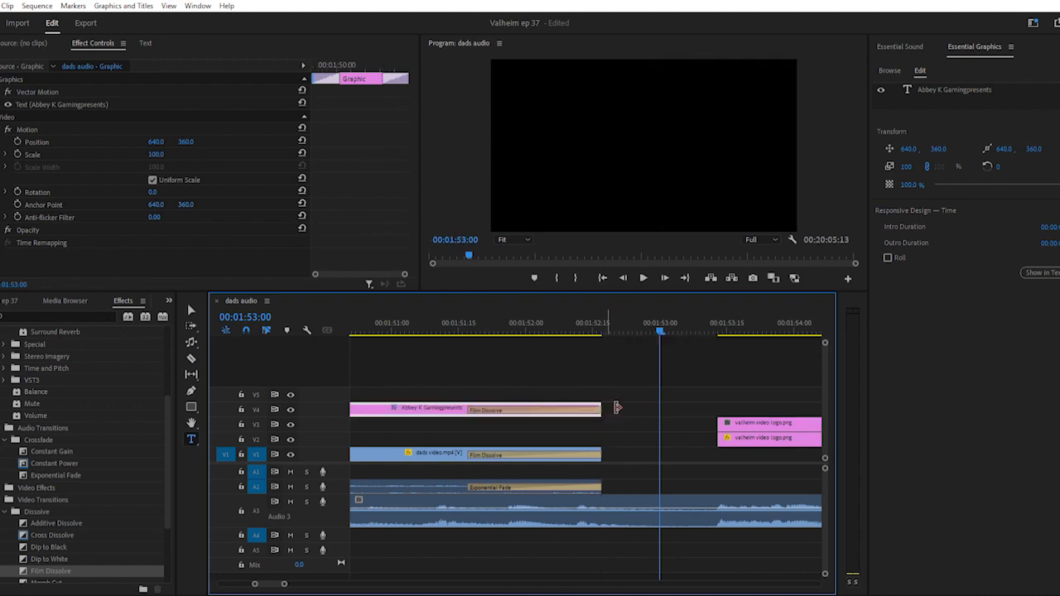
pyautogui.click(382, 322)
pyautogui.press('space')
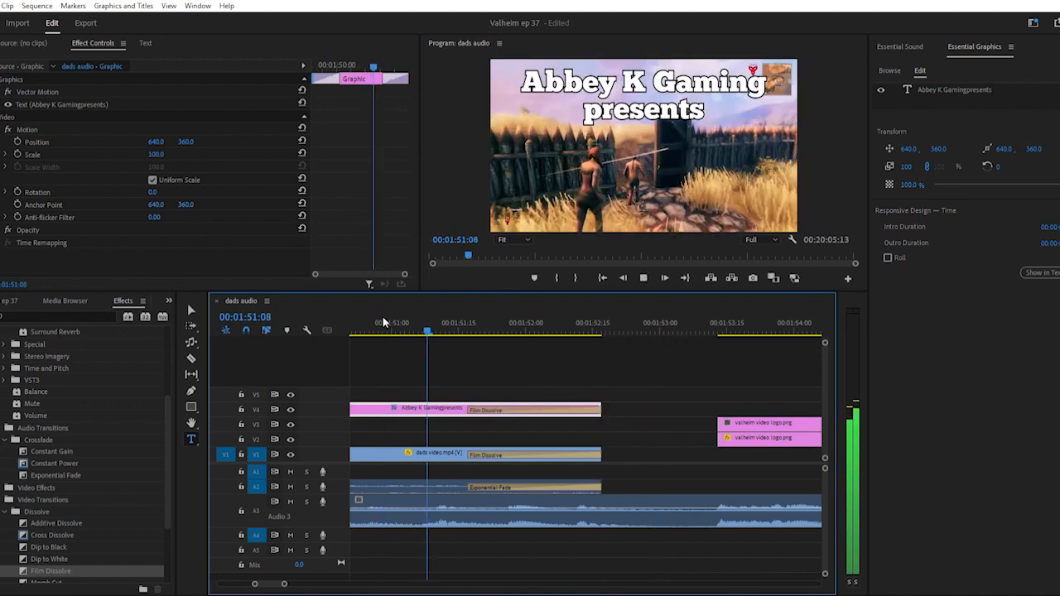
pyautogui.press('space')
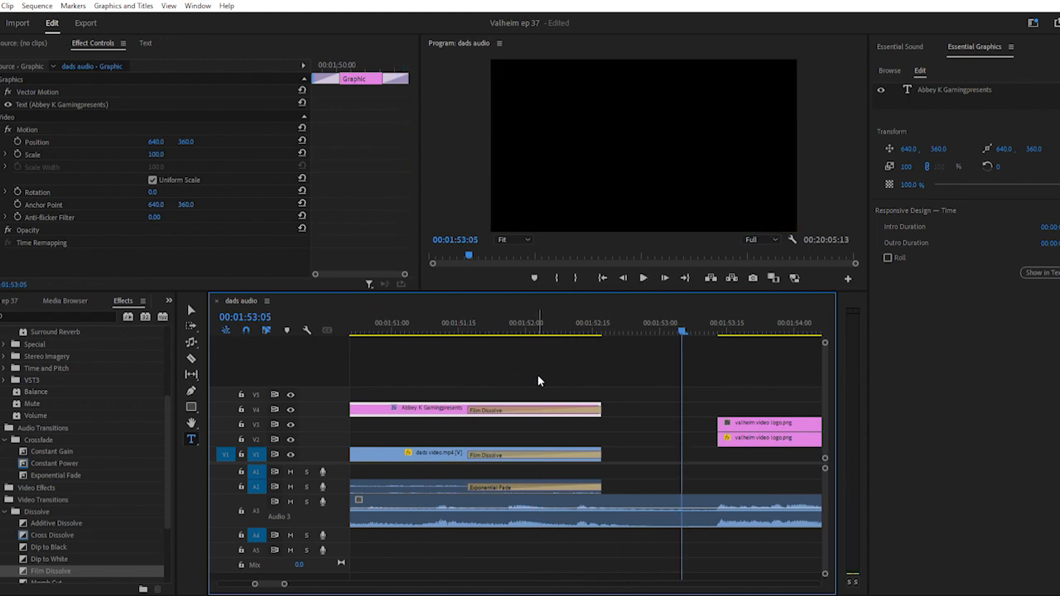
# Replace the ending Film Dissolves on the title and the dads video clip with Dip to Black transitions
pyautogui.click(535, 408)
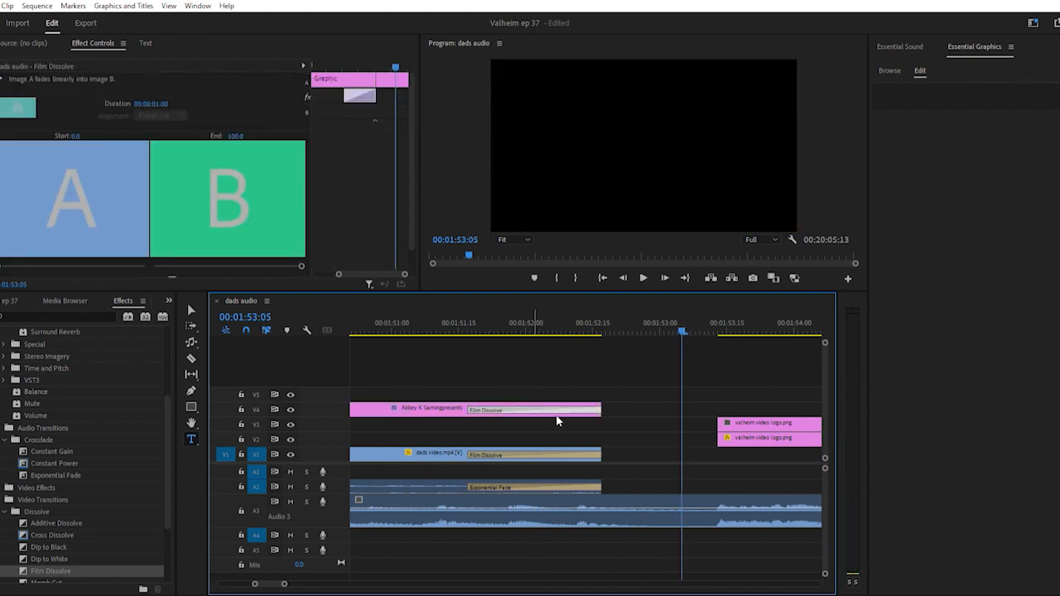
pyautogui.press('Delete')
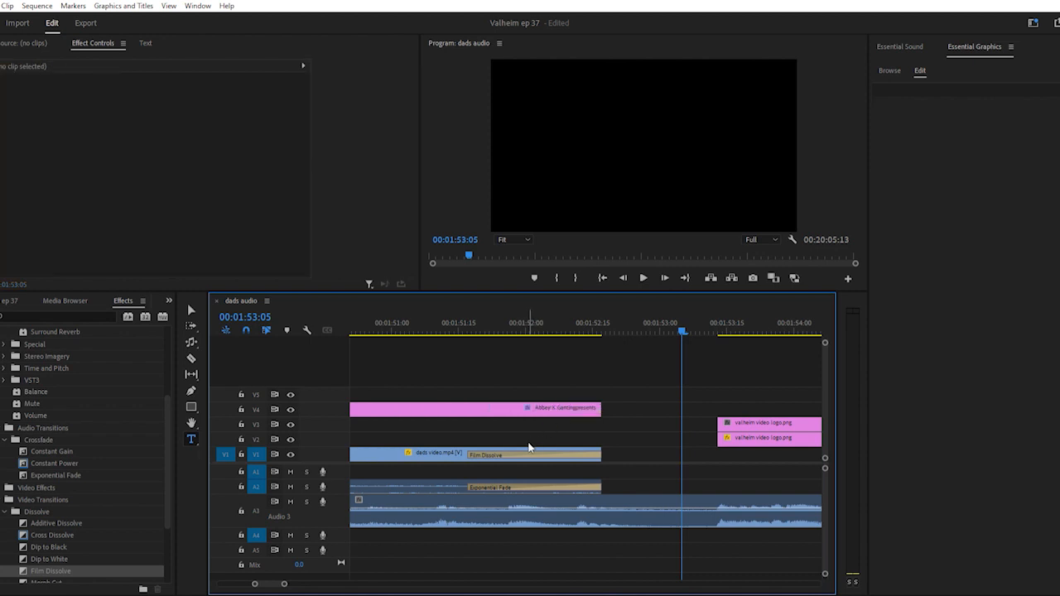
pyautogui.click(529, 448)
pyautogui.press('Delete')
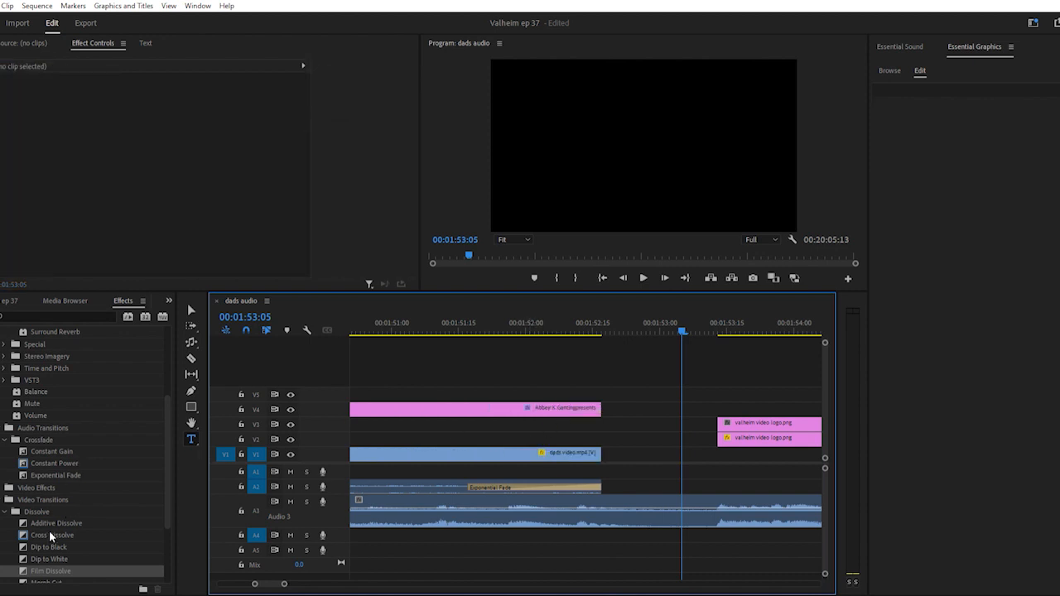
pyautogui.moveTo(49, 547); pyautogui.dragTo(593, 403)
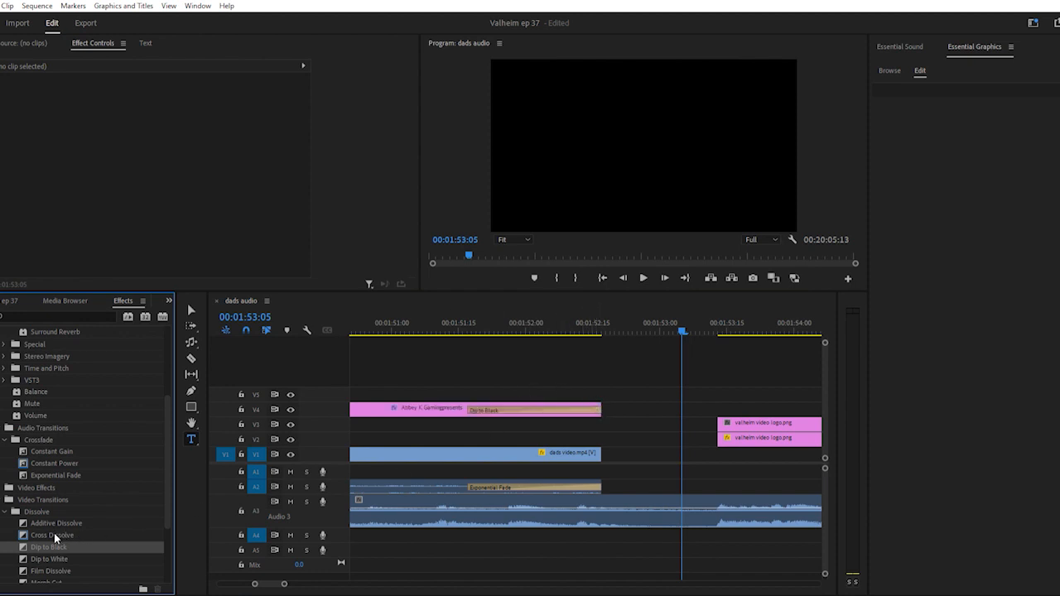
pyautogui.moveTo(54, 544); pyautogui.dragTo(600, 450)
# Play the intro from 00:01:47:06 through the title, logo and painting to 00:02:02:26
pyautogui.press('-')
pyautogui.press('-')
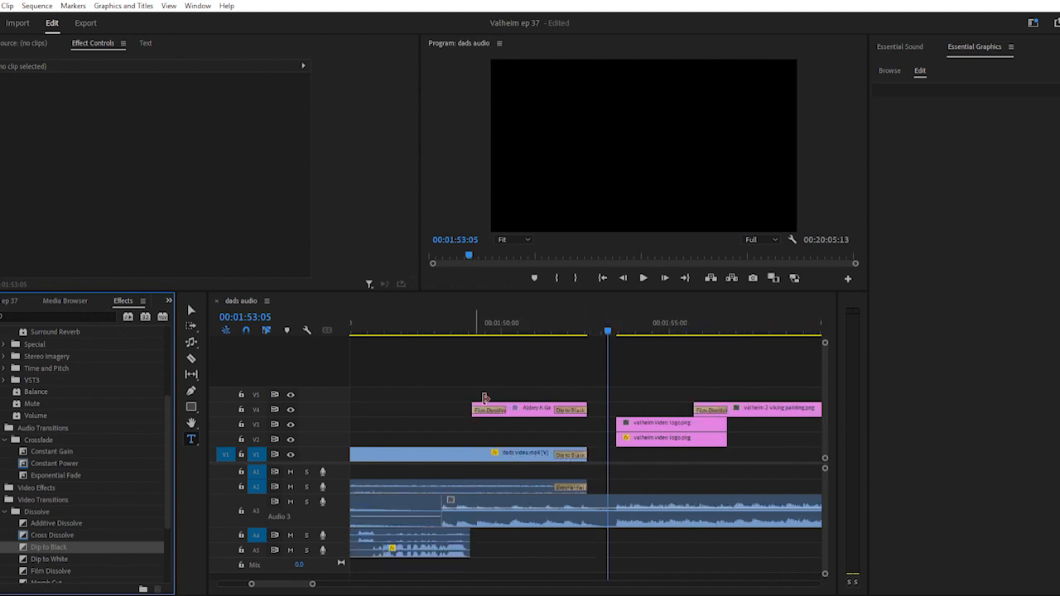
pyautogui.click(409, 321)
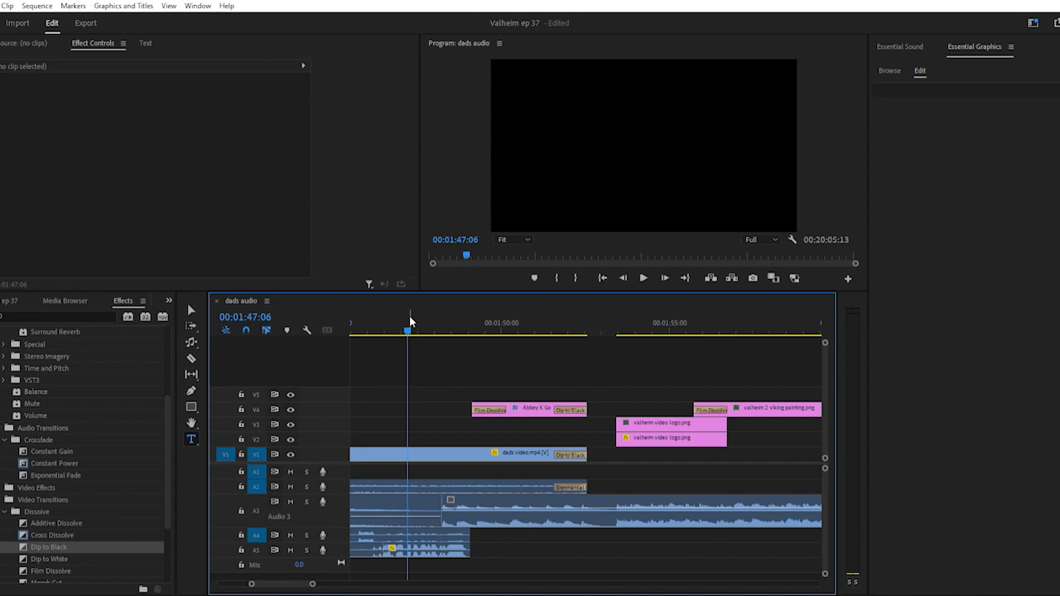
pyautogui.press('space')
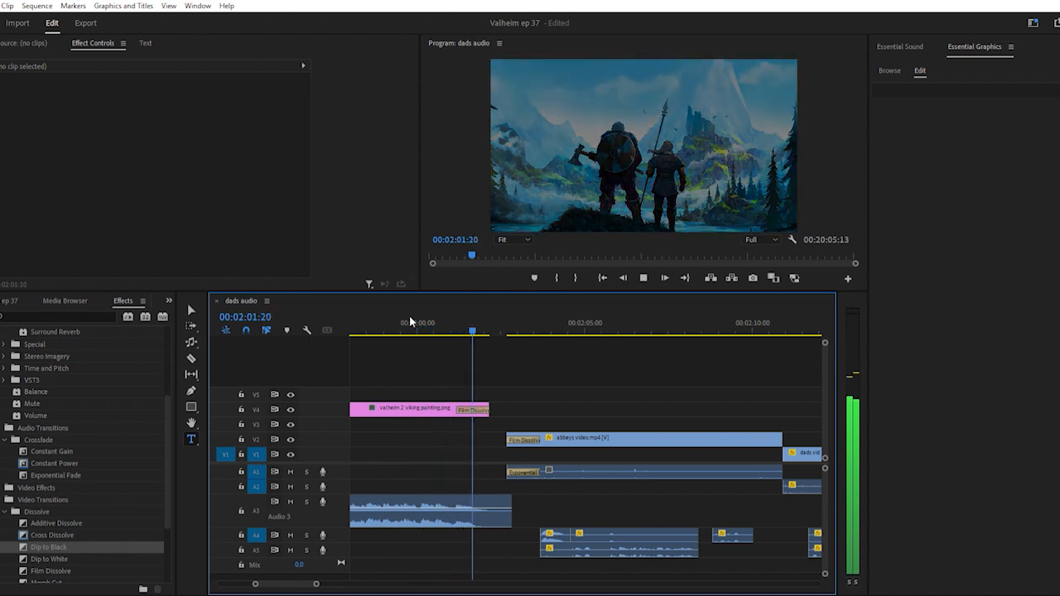
pyautogui.press('space')
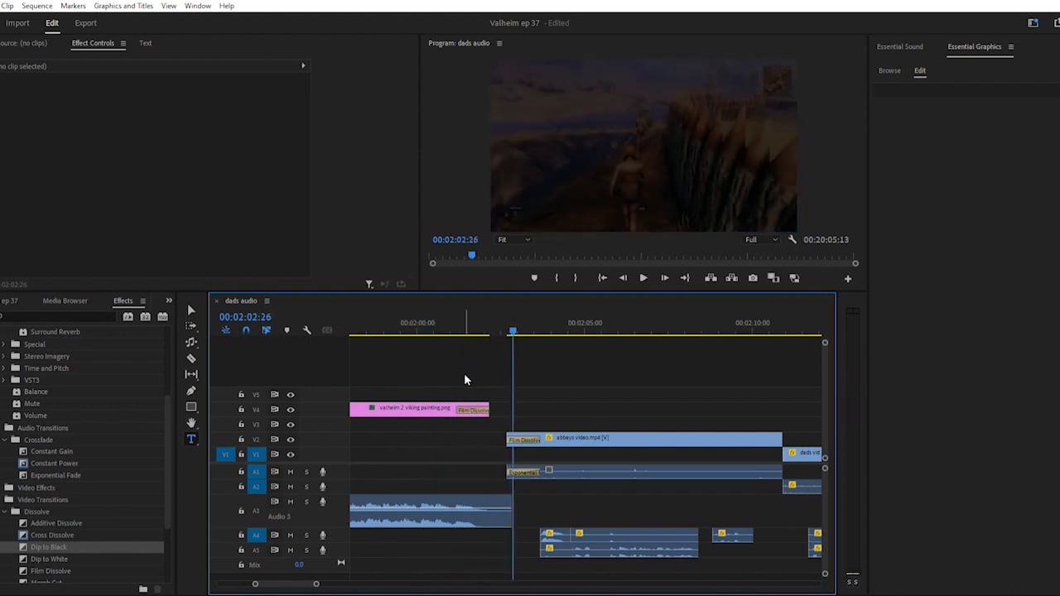
# Move the Abbey title back to about 00:00:25 on V4 and the Dad title back to about 00:00:30 on V3
pyautogui.press('-')
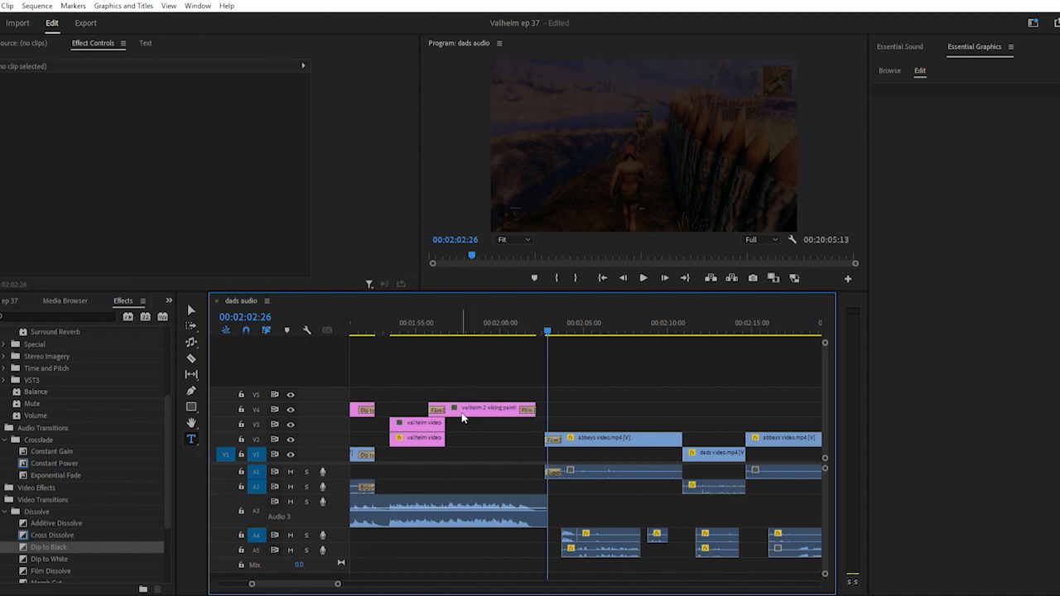
pyautogui.scroll(1, 497, 437)
pyautogui.scroll(2, 496, 431)
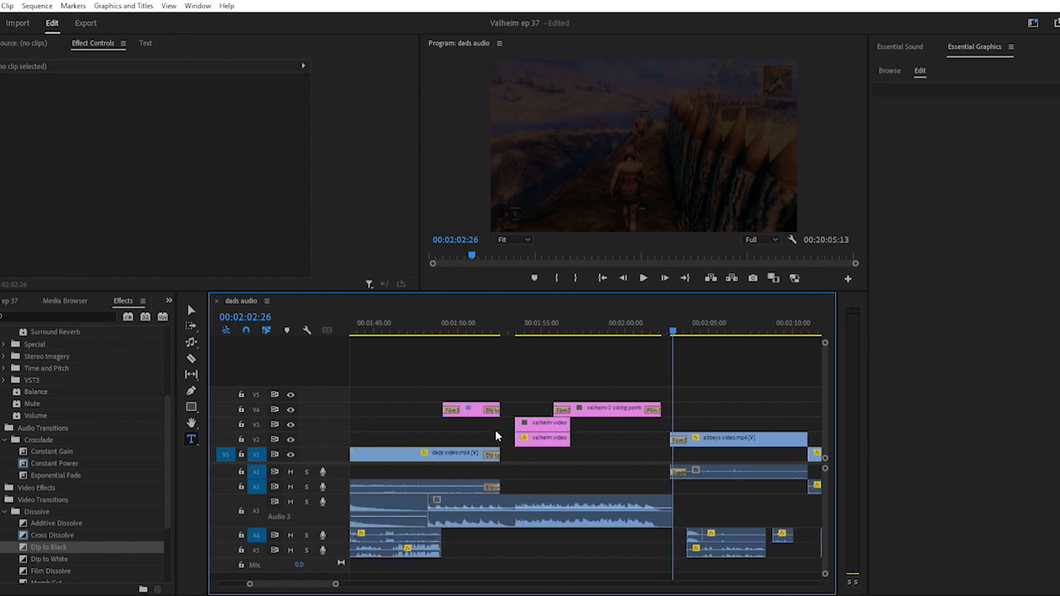
pyautogui.click(480, 324)
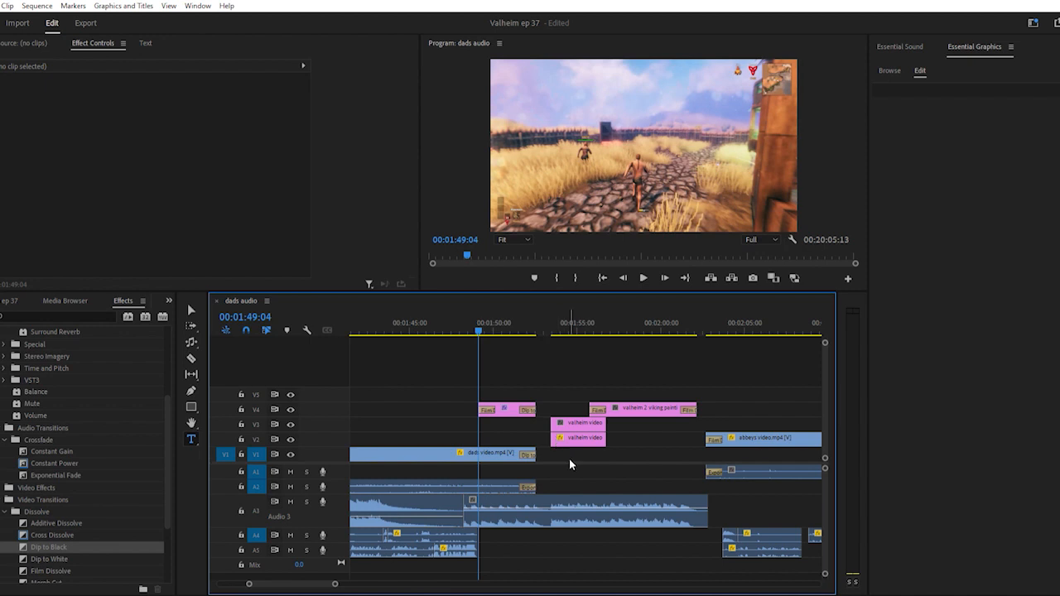
pyautogui.scroll(1, 569, 460)
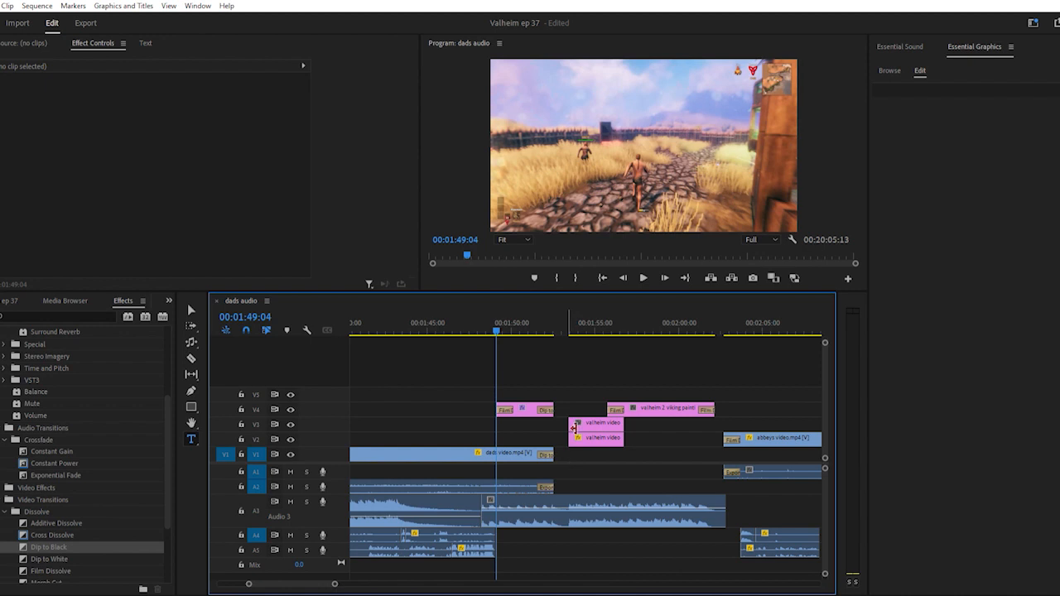
pyautogui.scroll(10, 567, 448)
pyautogui.scroll(9, 566, 432)
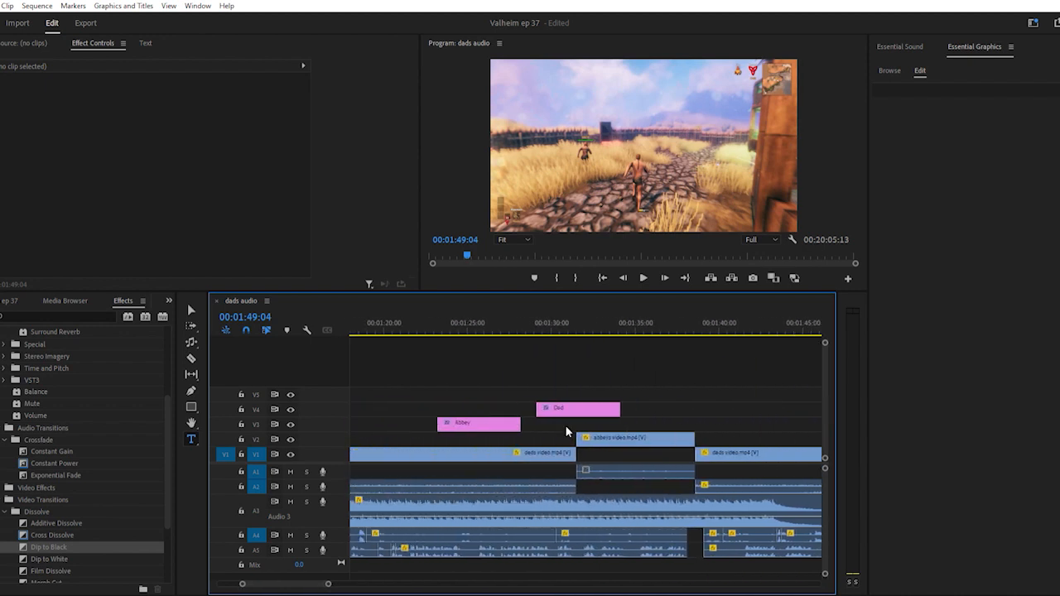
pyautogui.press('-')
pyautogui.press('-')
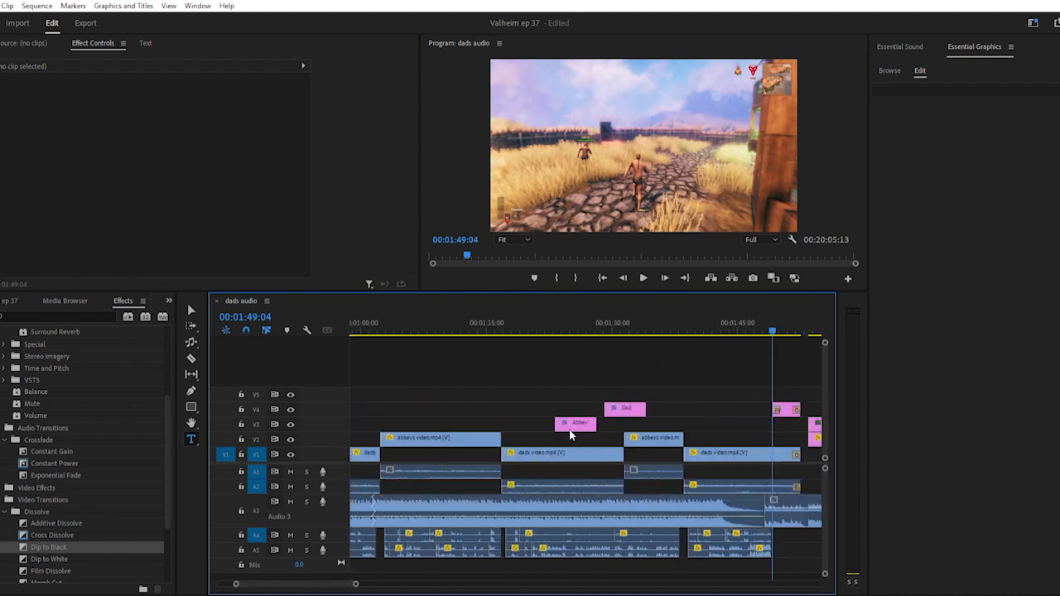
pyautogui.scroll(3, 581, 419)
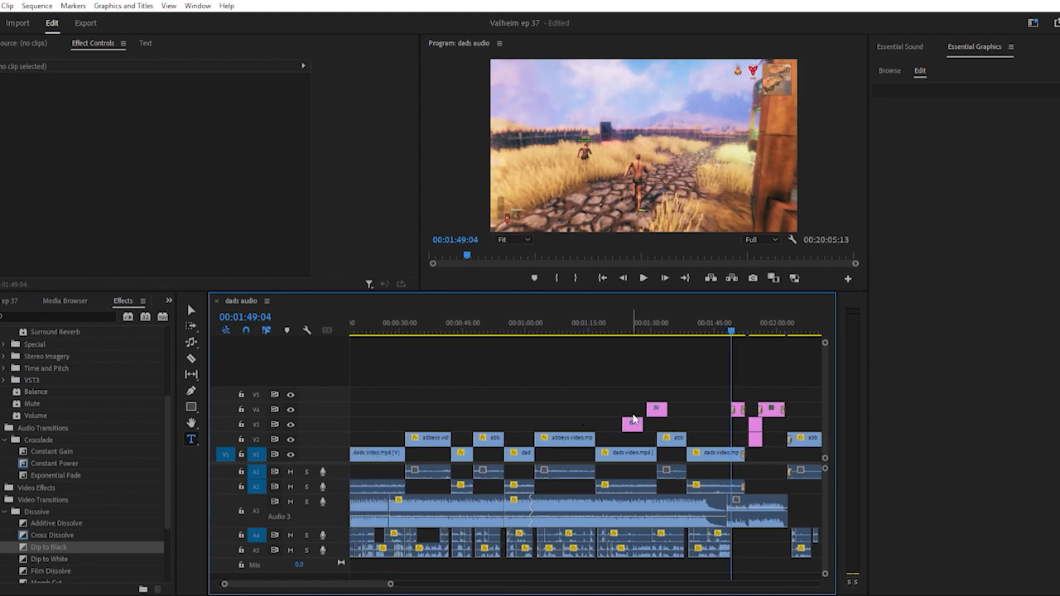
pyautogui.moveTo(633, 423); pyautogui.dragTo(388, 408)
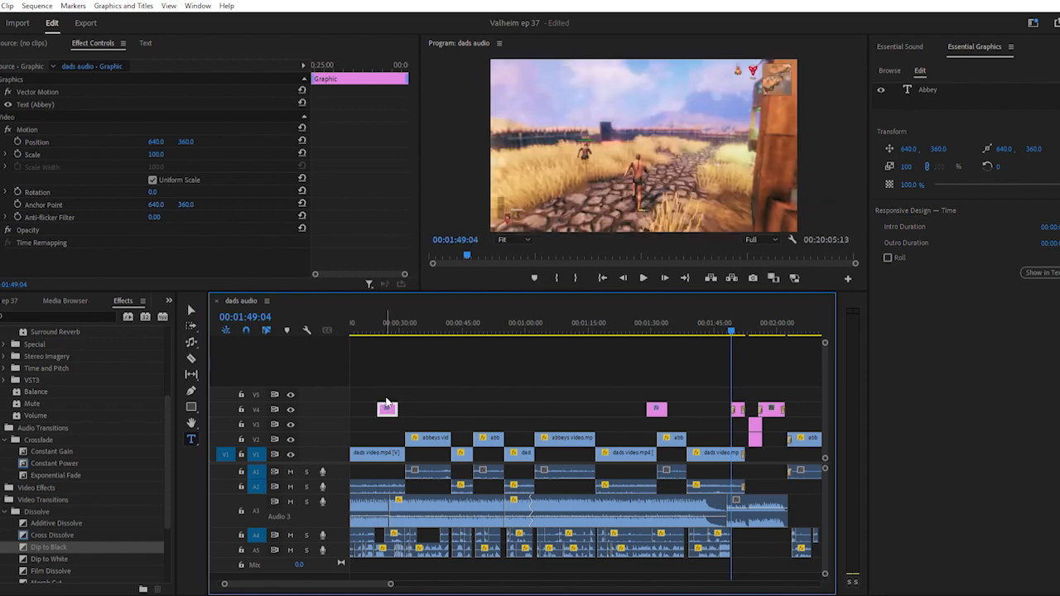
pyautogui.moveTo(656, 406); pyautogui.dragTo(418, 414)
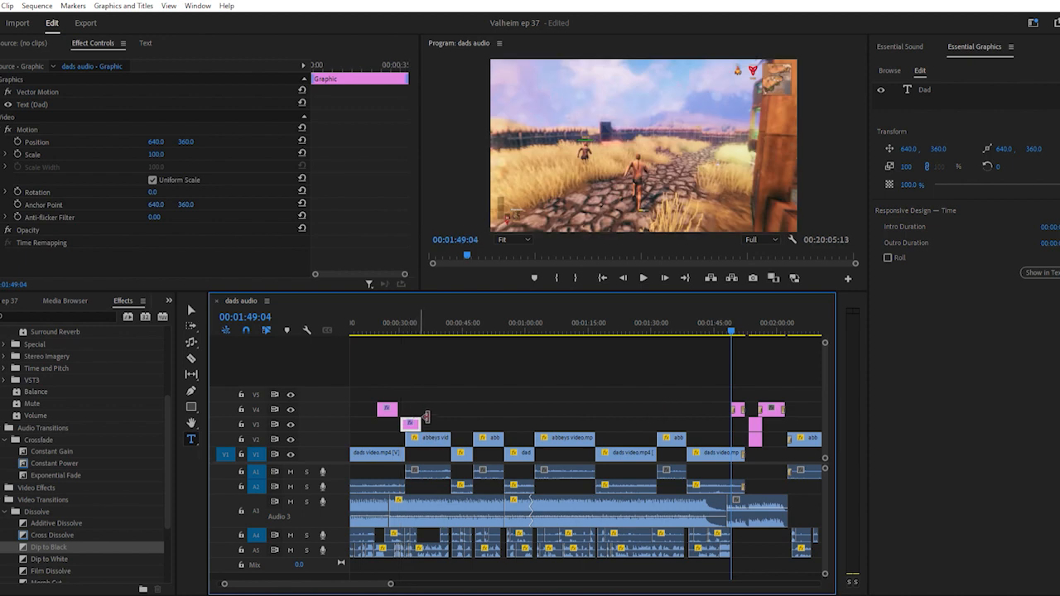
# Move the Abbey title over the first abbeys video clip and the Dad title to the start of the dads video clip following it
pyautogui.scroll(3, 418, 414)
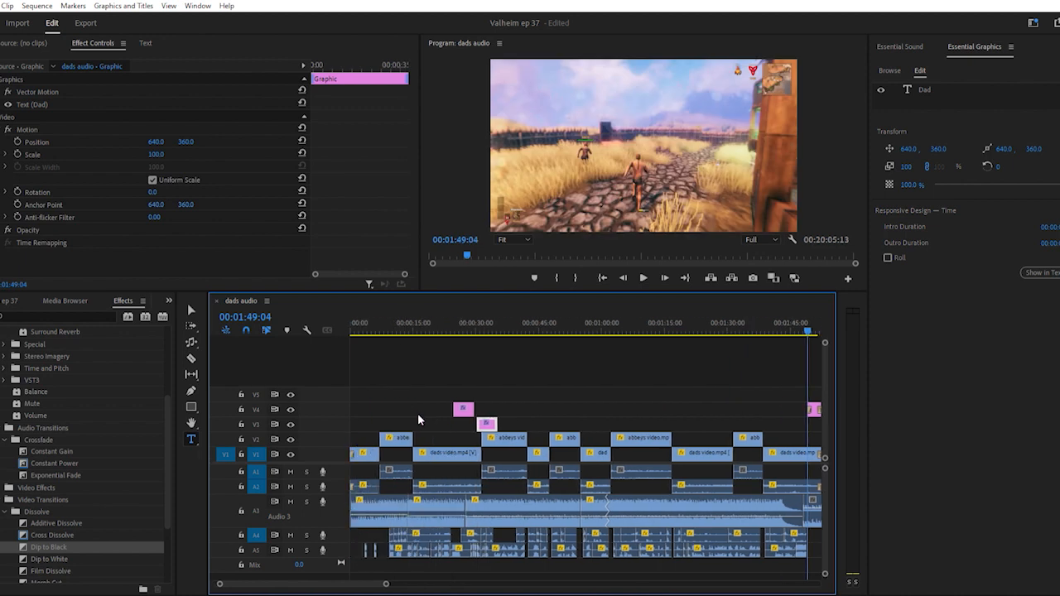
pyautogui.click(364, 324)
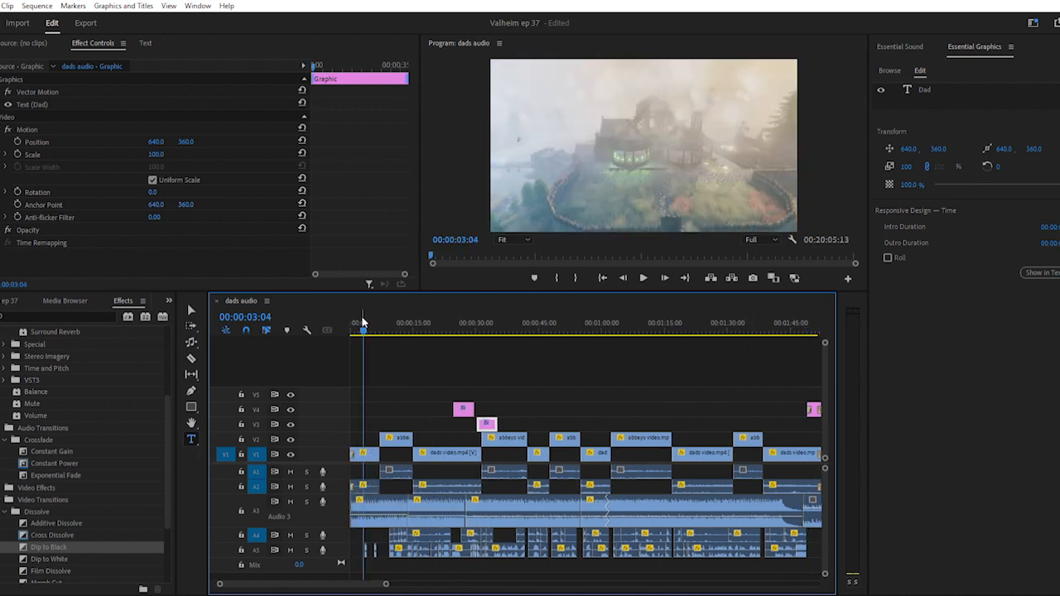
pyautogui.moveTo(362, 321); pyautogui.dragTo(390, 331)
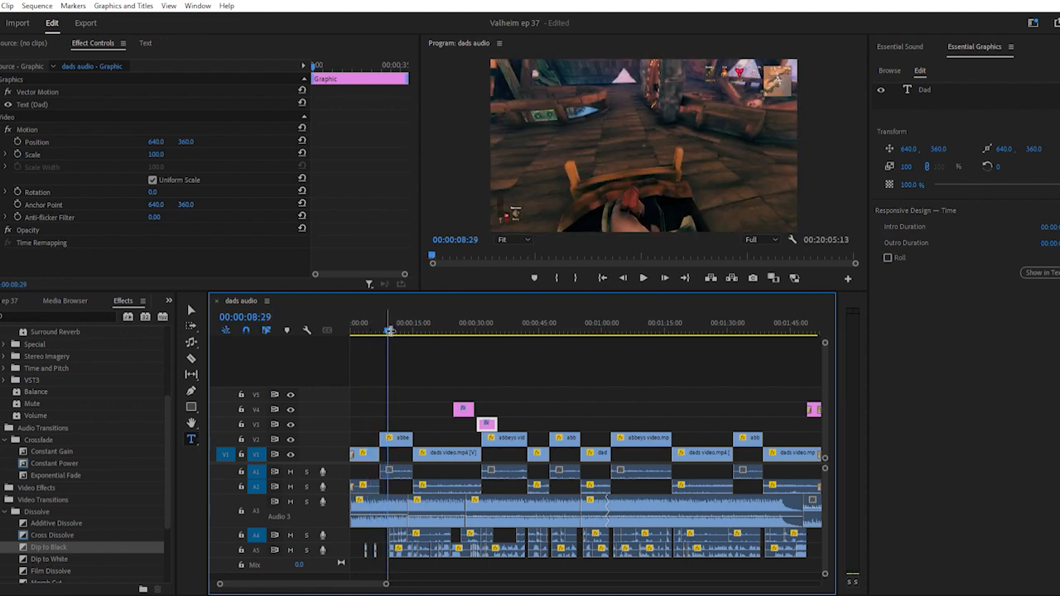
pyautogui.press('=')
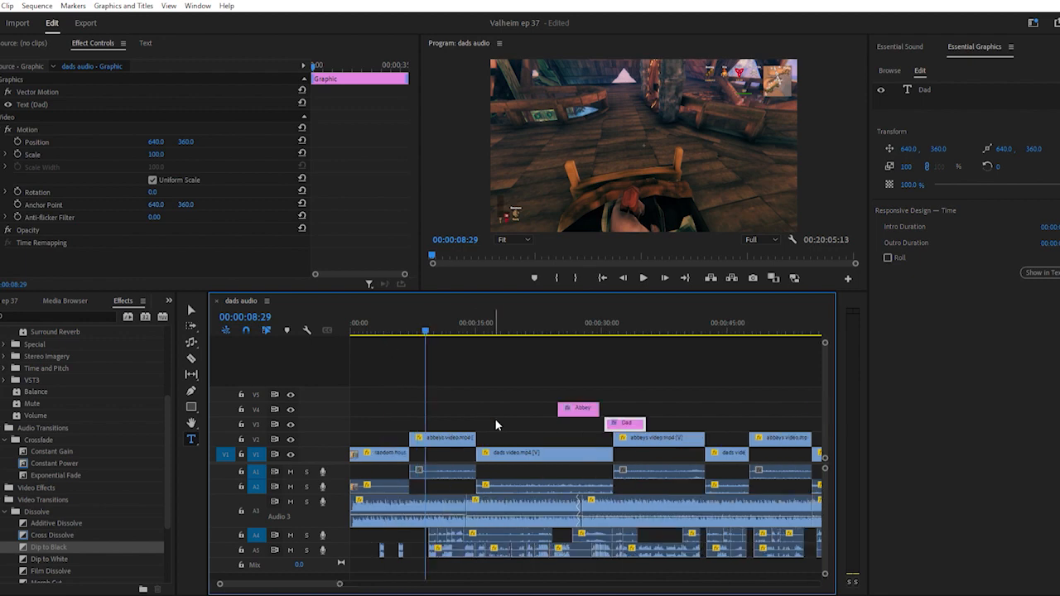
pyautogui.click(590, 408)
pyautogui.moveTo(588, 408); pyautogui.dragTo(437, 407)
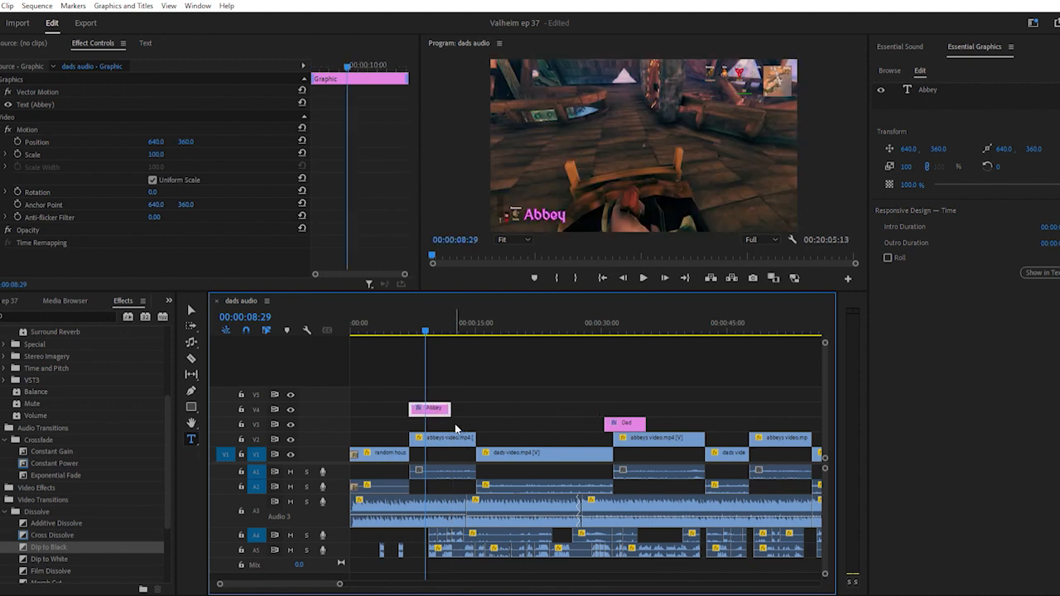
pyautogui.moveTo(631, 424); pyautogui.dragTo(502, 424)
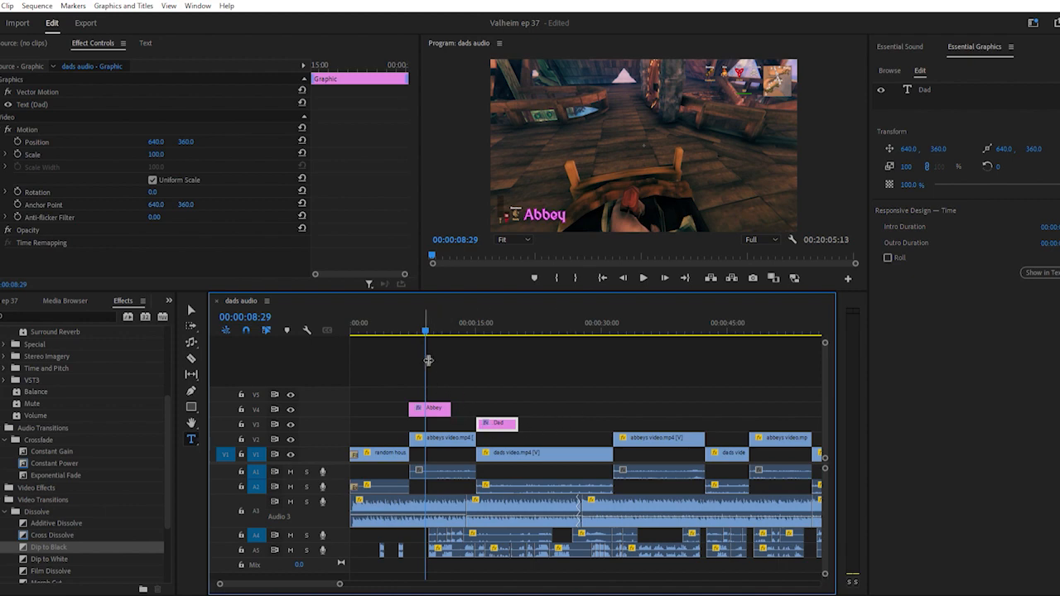
# Check the cut after the random house shot, and shift the Abbey title to start exactly with the abbeys video clip at 00:00:07:05
pyautogui.click(410, 319)
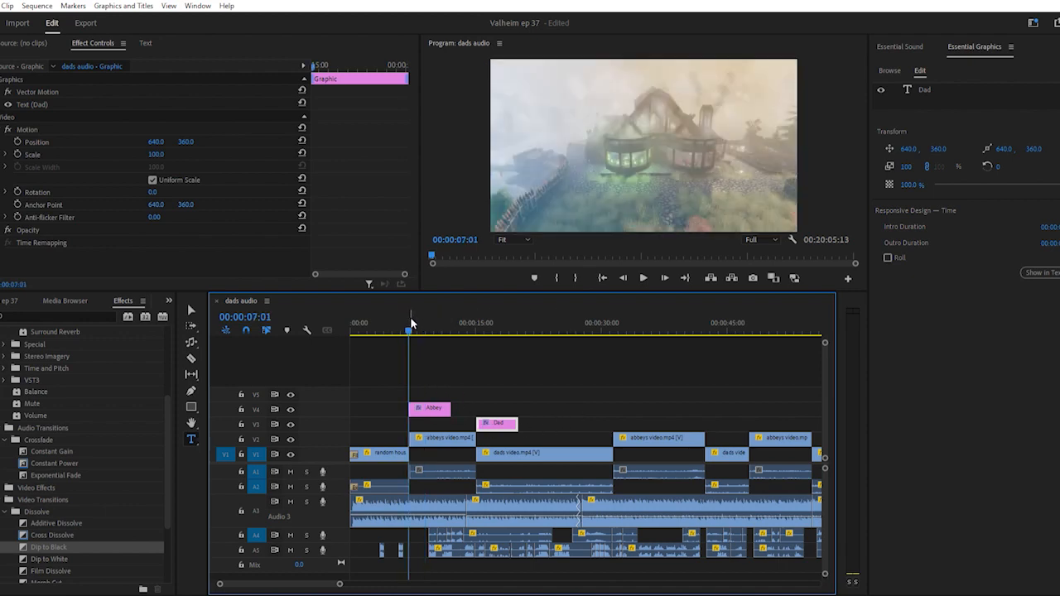
pyautogui.press('=')
pyautogui.press('=')
pyautogui.scroll(-1, 546, 415)
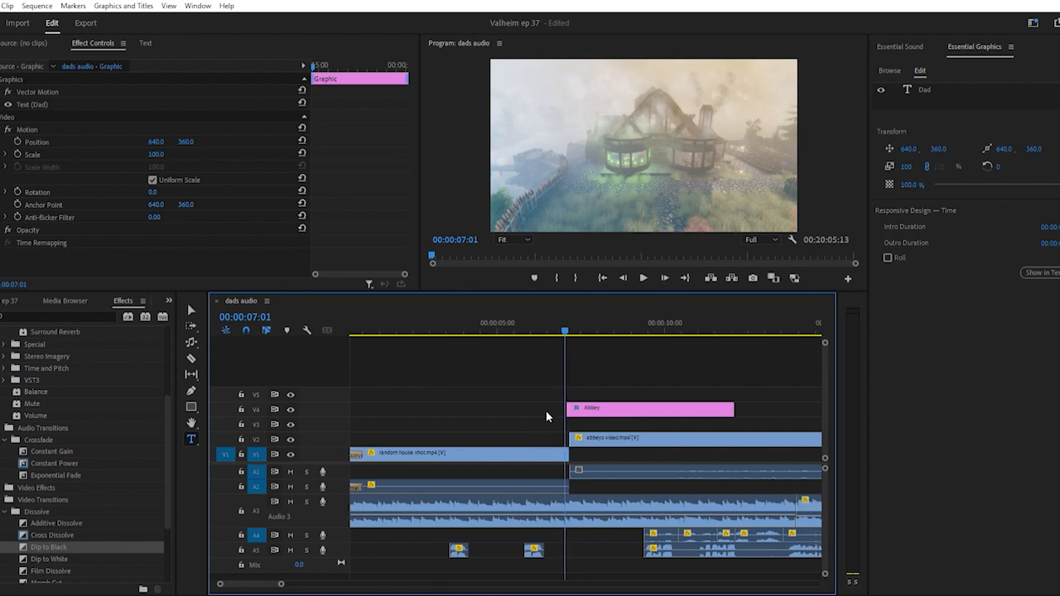
pyautogui.press('=')
pyautogui.scroll(-1, 612, 405)
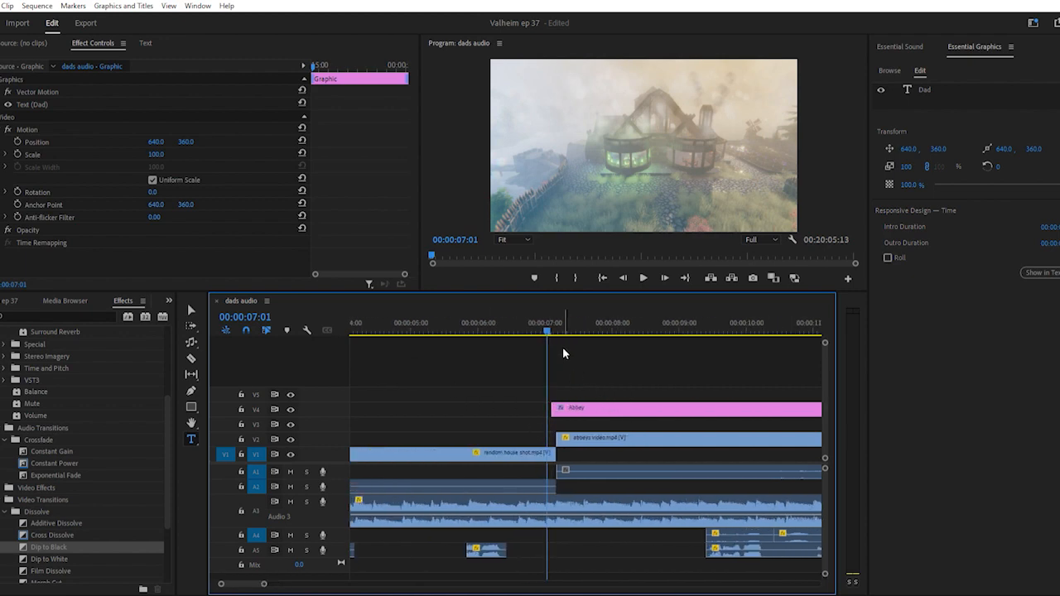
pyautogui.click(496, 323)
pyautogui.press('space')
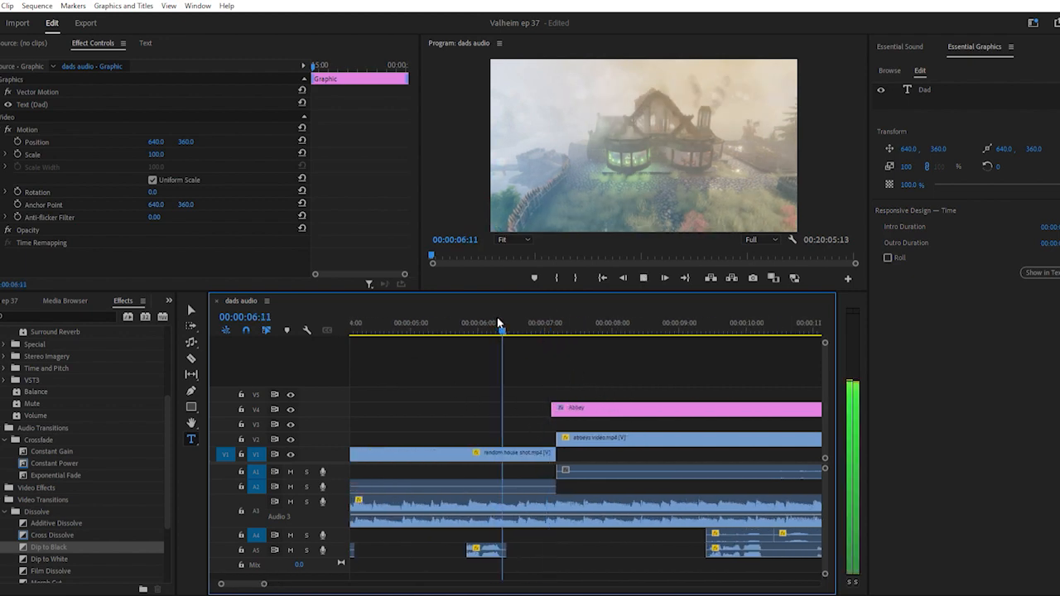
pyautogui.press('space')
pyautogui.click(556, 324)
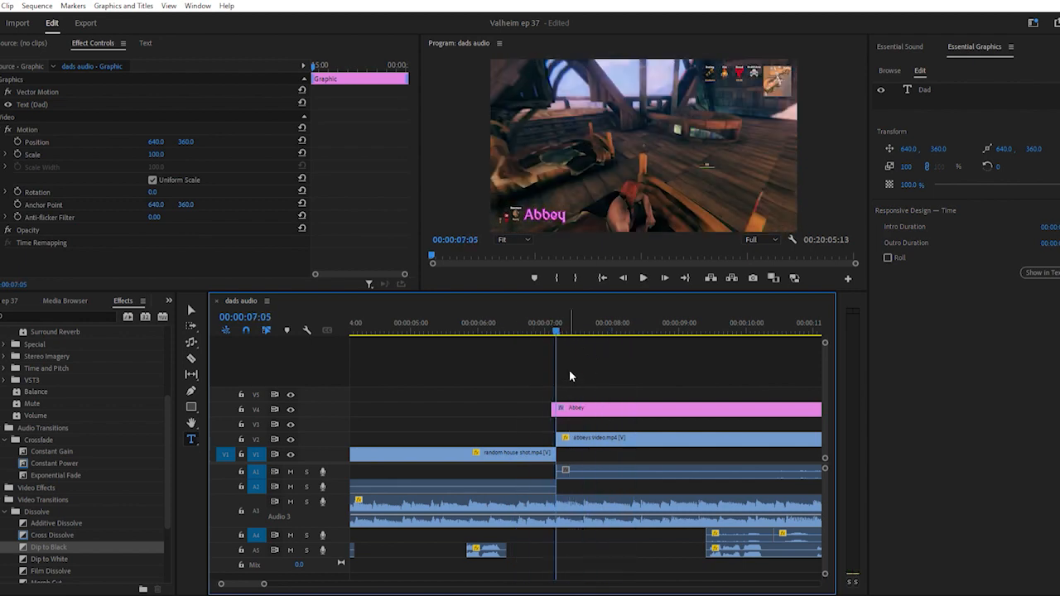
pyautogui.press('=')
pyautogui.press('=')
pyautogui.press('=')
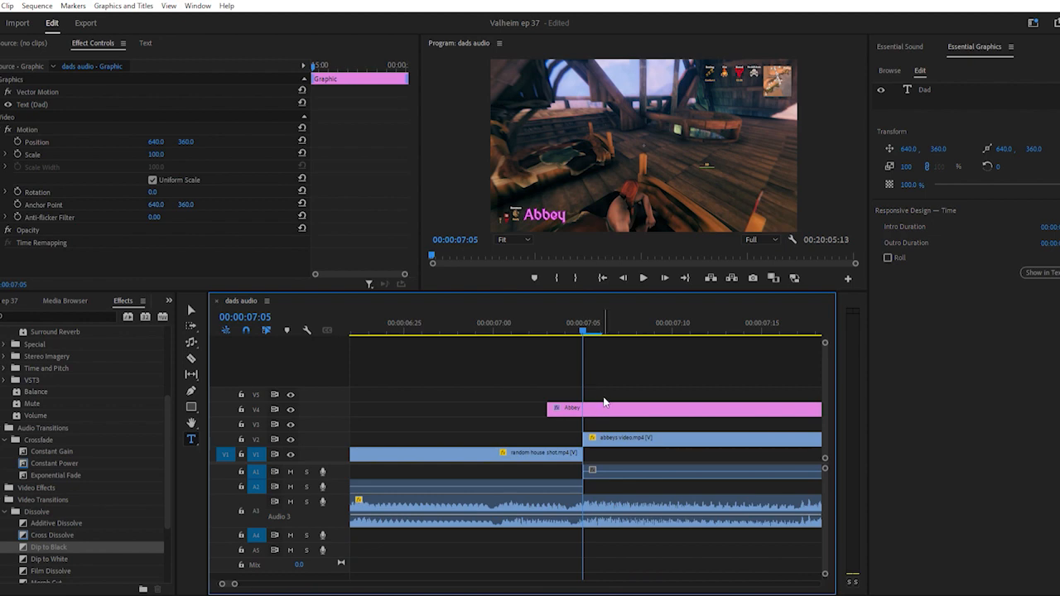
pyautogui.moveTo(604, 405); pyautogui.dragTo(636, 402)
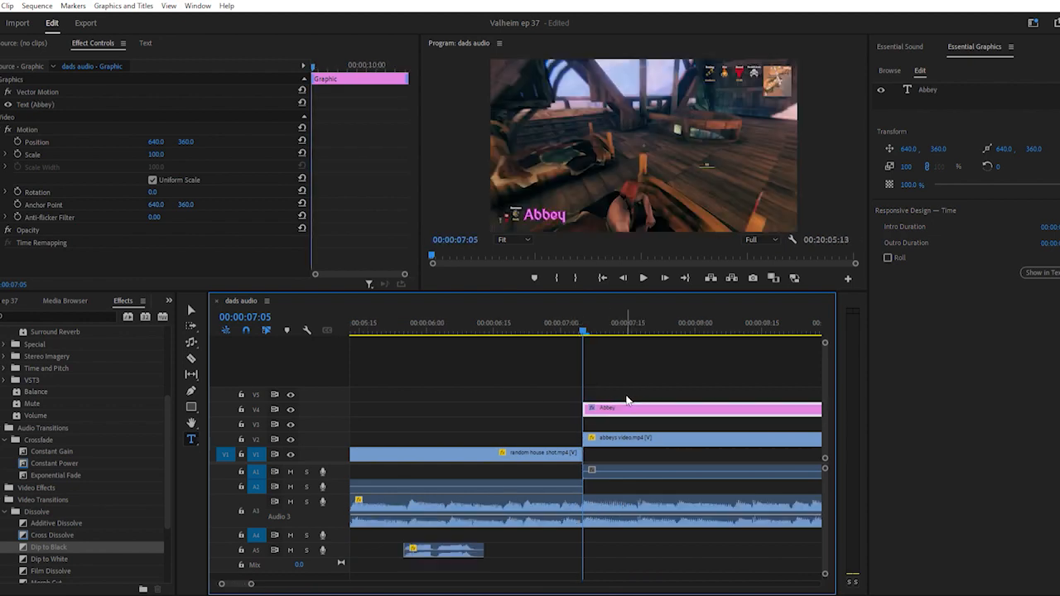
# Play the sequence from 00:00:05:13 to 00:00:10:17 to review the Abbey title's entrance
pyautogui.press('\\')
pyautogui.click(444, 321)
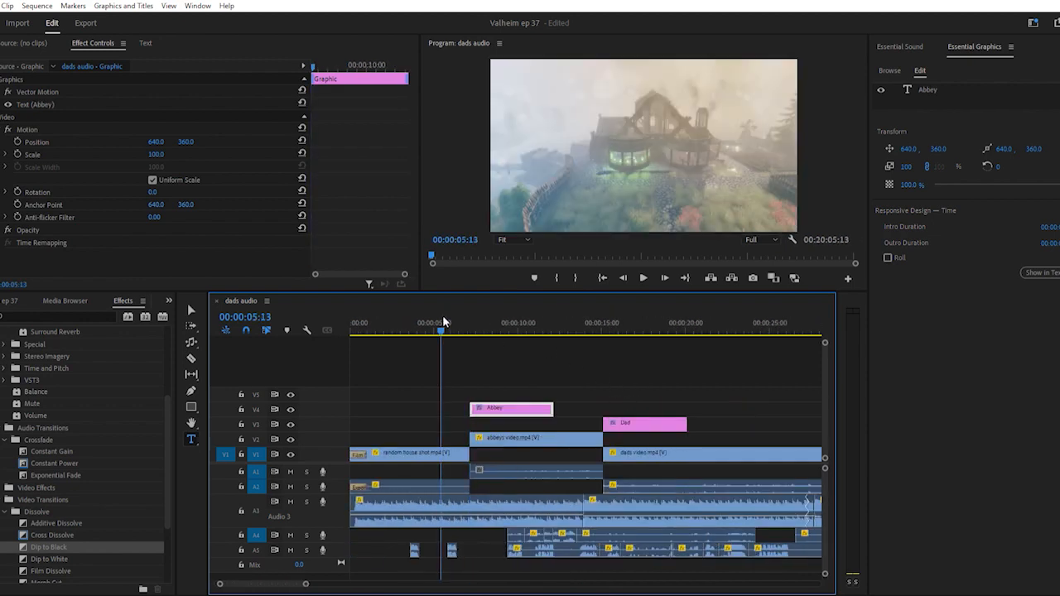
pyautogui.press('space')
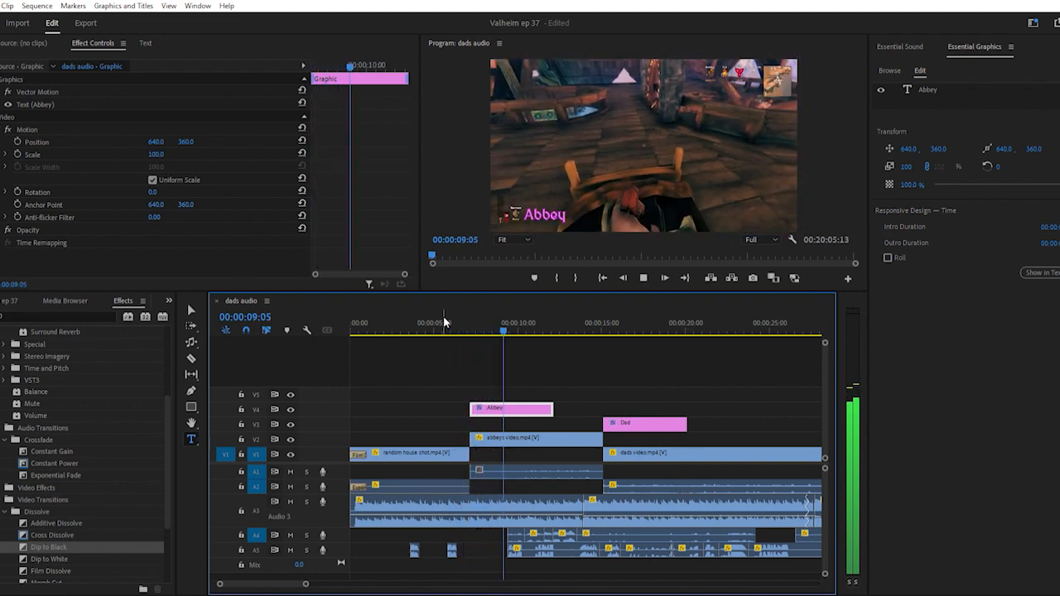
pyautogui.press('space')
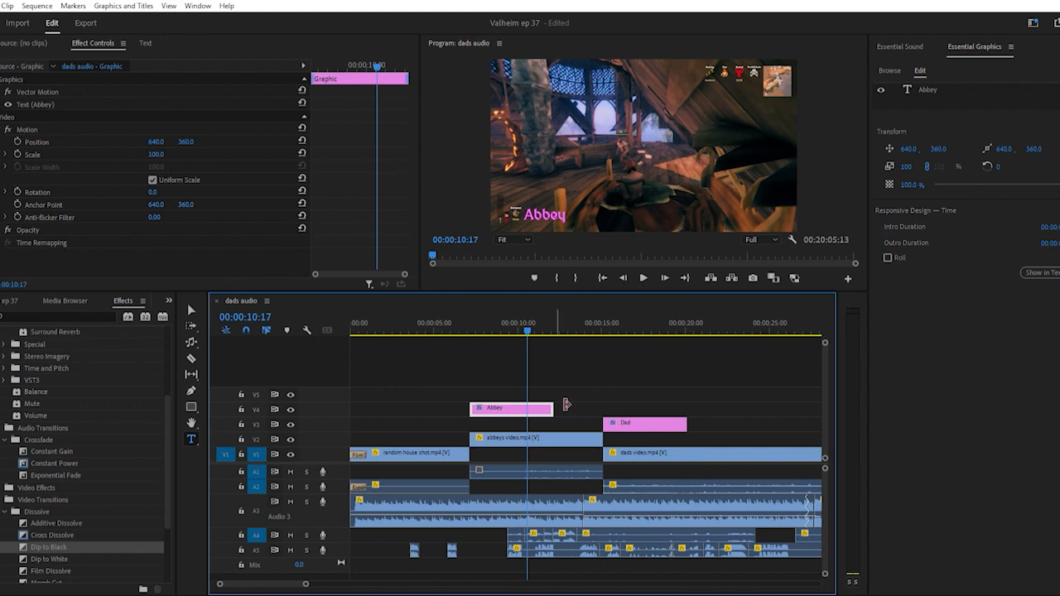
# Extend the Abbey title's end to match the end of the first abbeys video clip, and save the project
pyautogui.moveTo(567, 404); pyautogui.dragTo(604, 407)
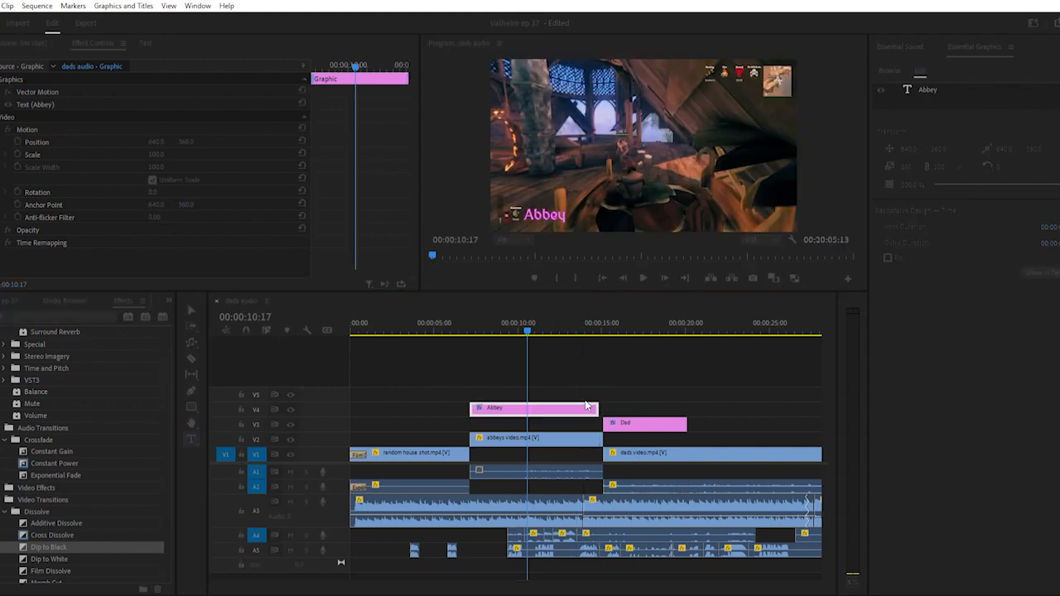
pyautogui.click(627, 309)
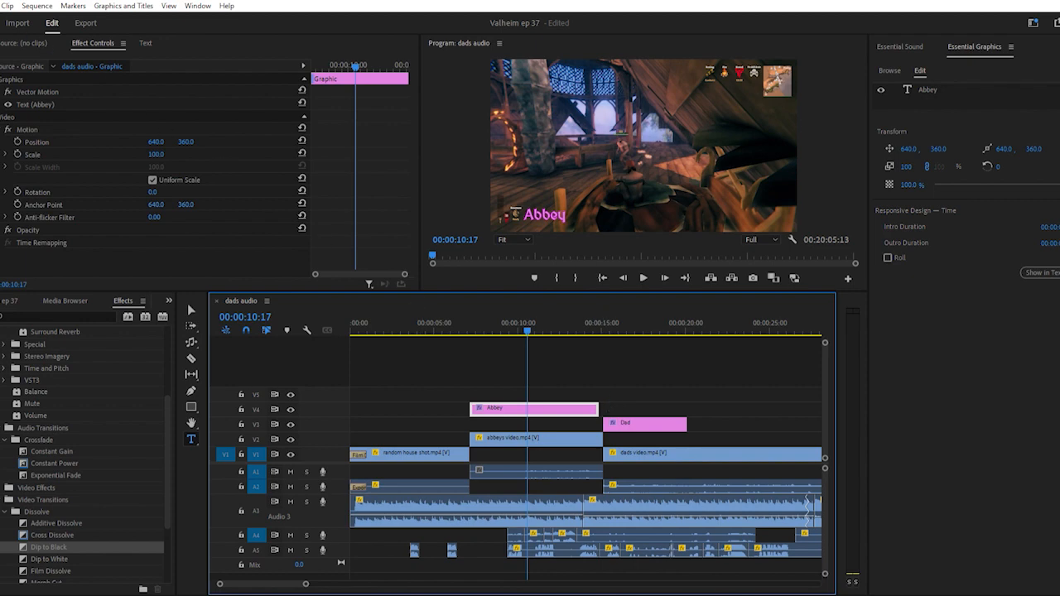
pyautogui.hotkey('ctrl', 's')
pyautogui.moveTo(611, 402); pyautogui.dragTo(615, 404)
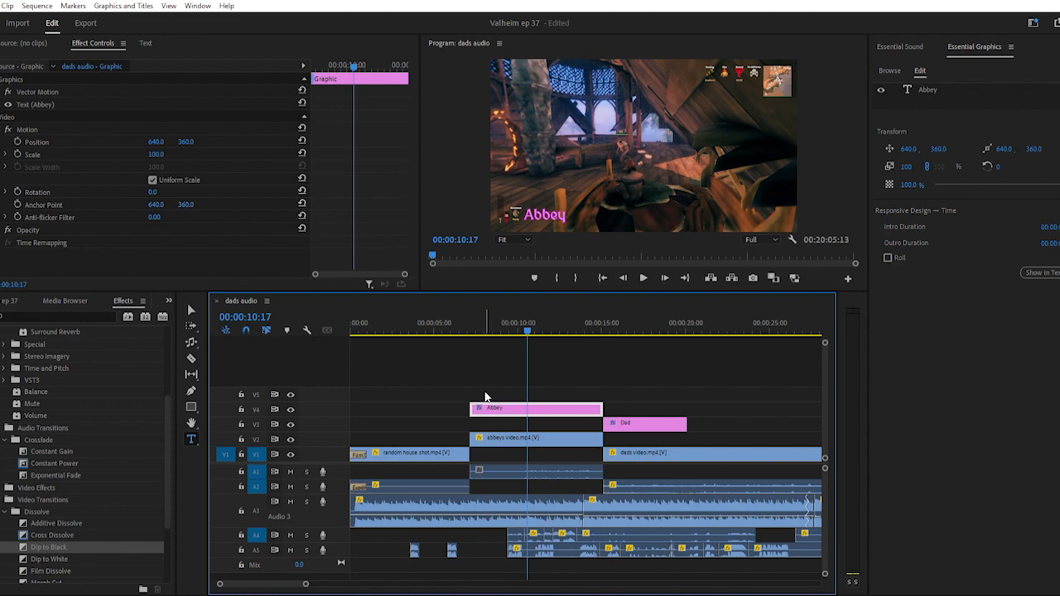
# Enlarge the program preview and extend the Dad title's end to match the end of the dads video clip beneath it
pyautogui.moveTo(368, 291); pyautogui.dragTo(370, 323)
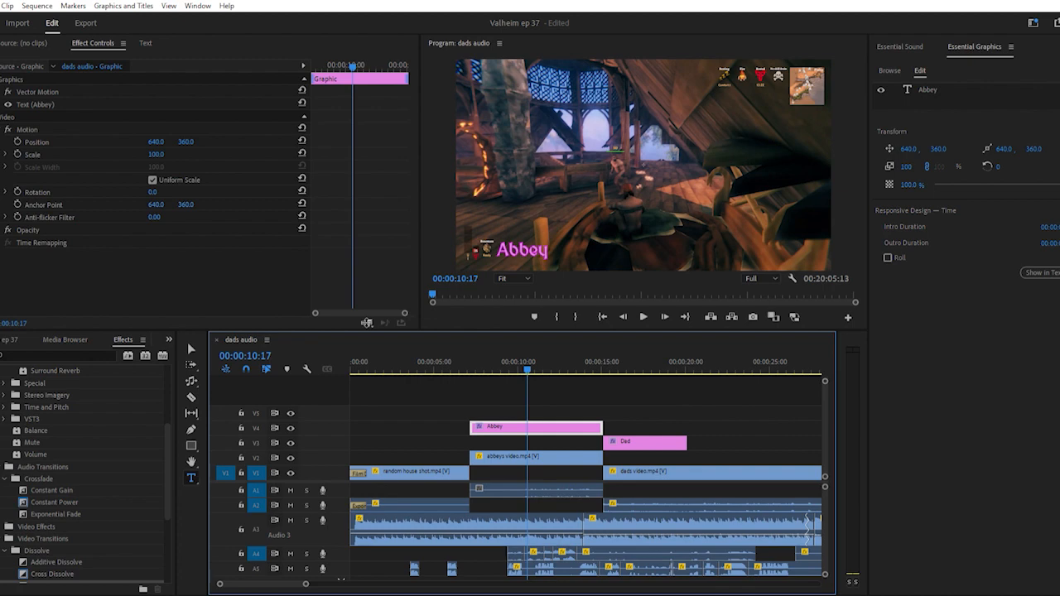
pyautogui.press('=')
pyautogui.press('=')
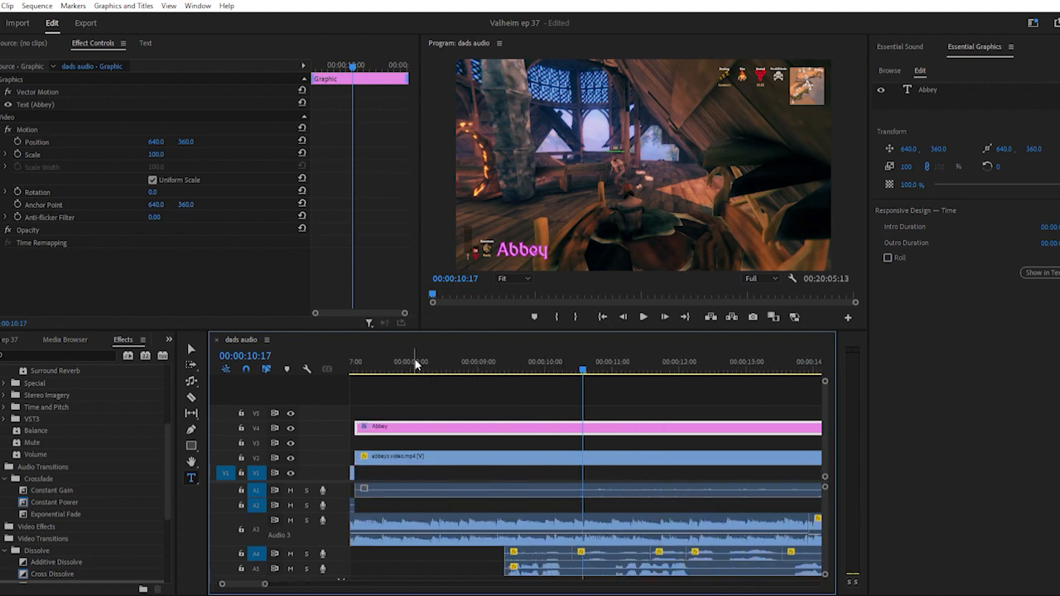
pyautogui.press('-')
pyautogui.keyDown('alt'); pyautogui.scroll(-2, 488, 408); pyautogui.keyUp('alt')
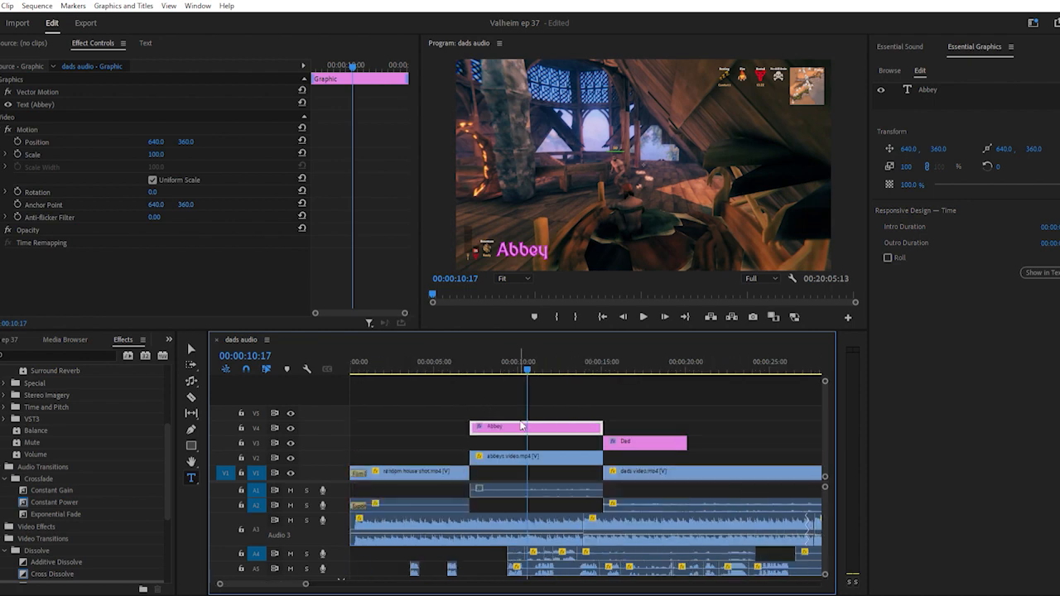
pyautogui.scroll(-3, 553, 445)
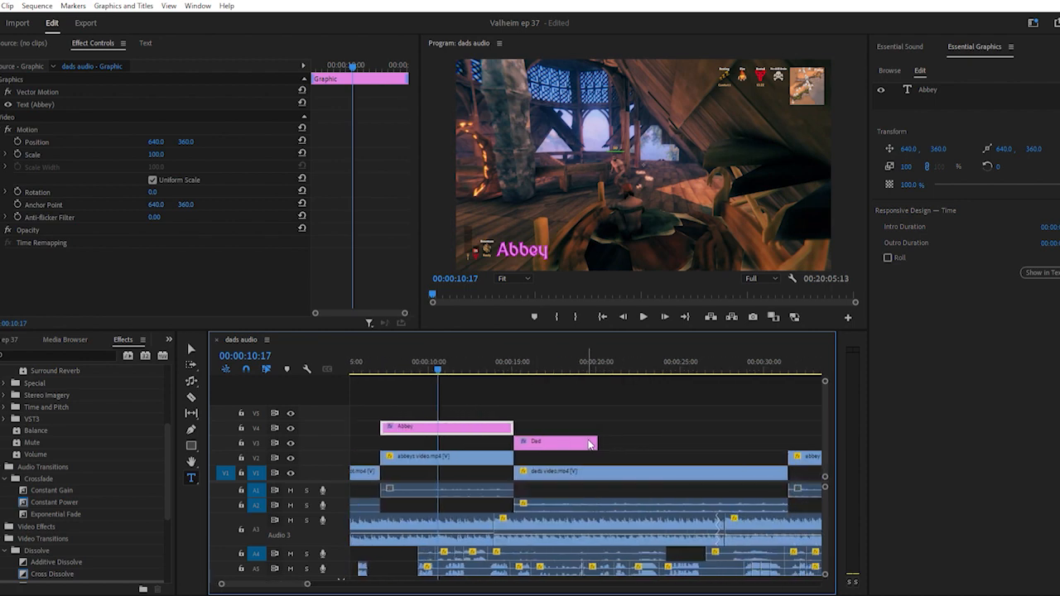
pyautogui.moveTo(613, 438); pyautogui.dragTo(802, 443)
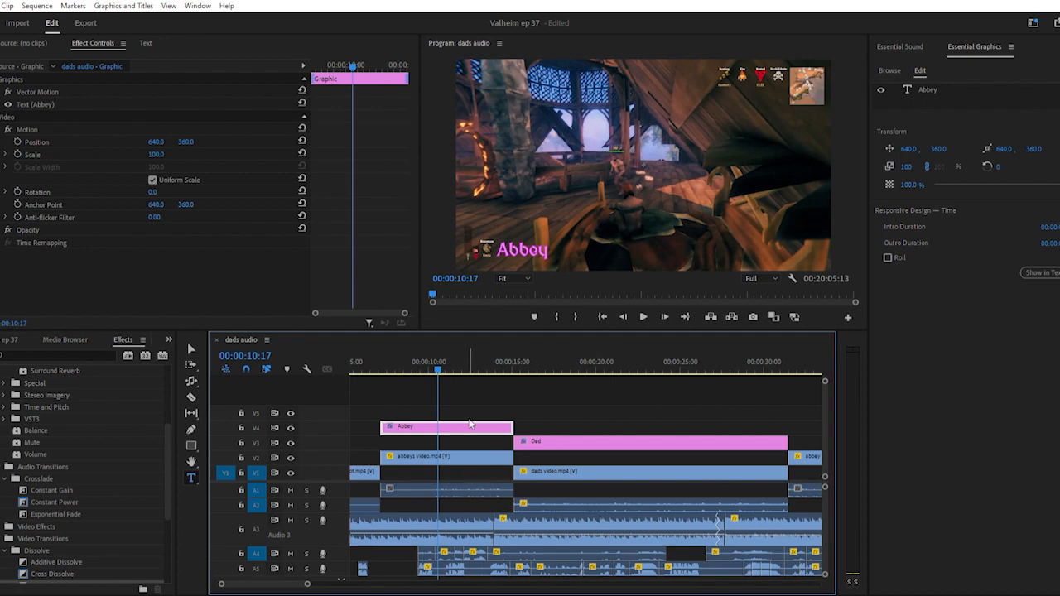
# Place a copy of the Abbey title on V4 over the second abbeys video clip, matching that clip's start and end
pyautogui.press('-')
pyautogui.press('-')
pyautogui.press('-')
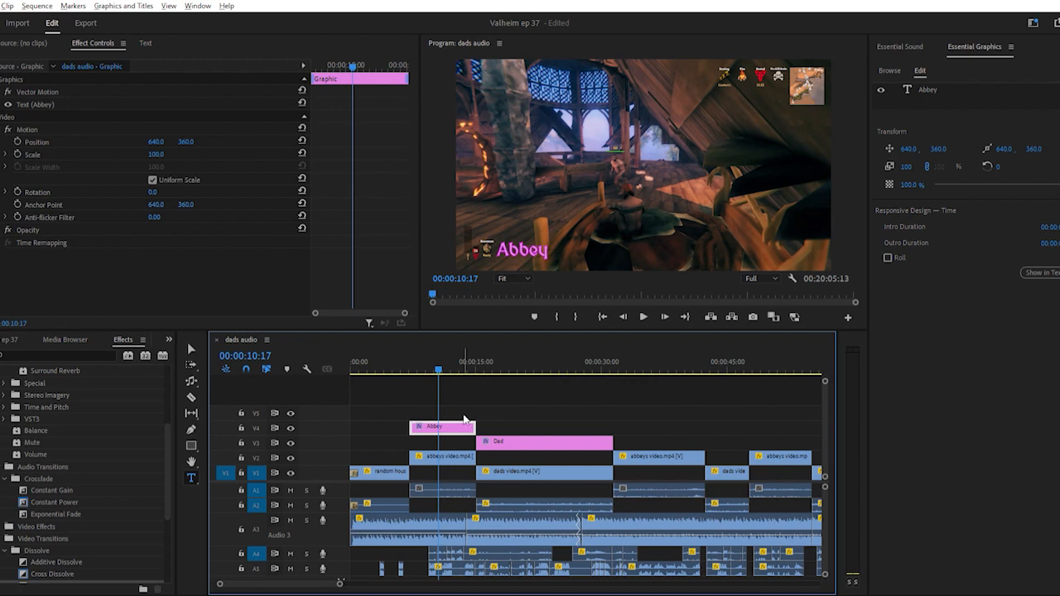
pyautogui.moveTo(464, 420); pyautogui.dragTo(705, 425)
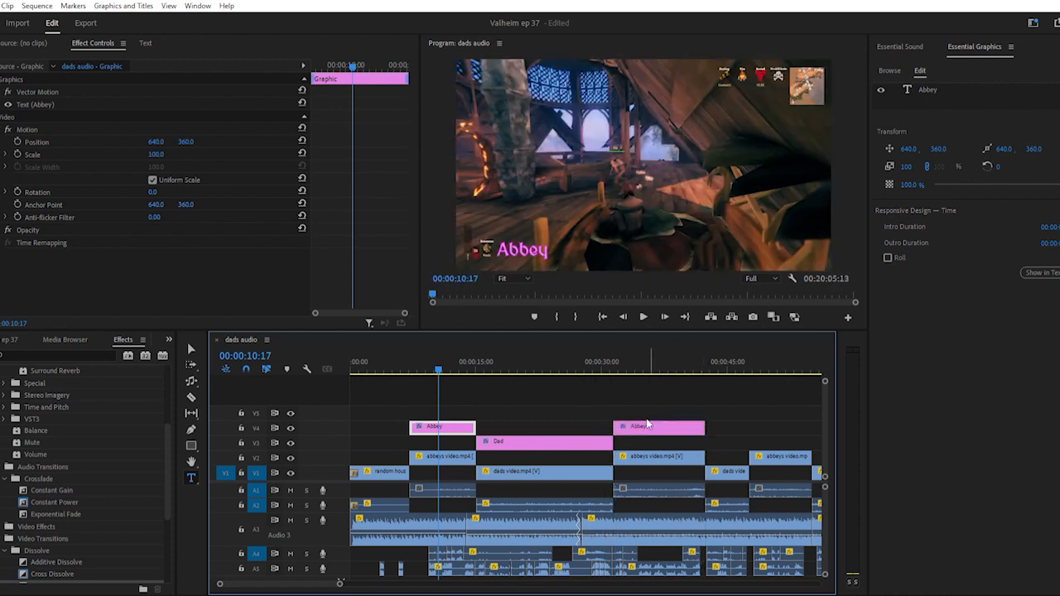
# Place a copy of the Dad title on V3 over the second dads video clip, matching that clip's start and end
pyautogui.hscroll(2, 547, 437)
pyautogui.click(487, 436)
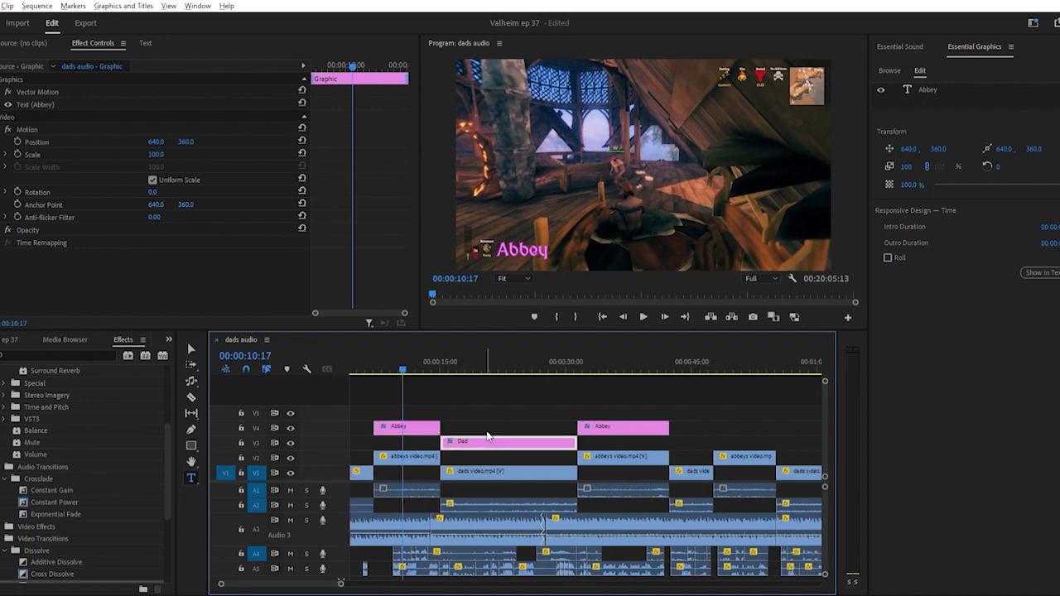
pyautogui.moveTo(487, 437); pyautogui.dragTo(612, 441)
pyautogui.hscroll(4, 716, 437)
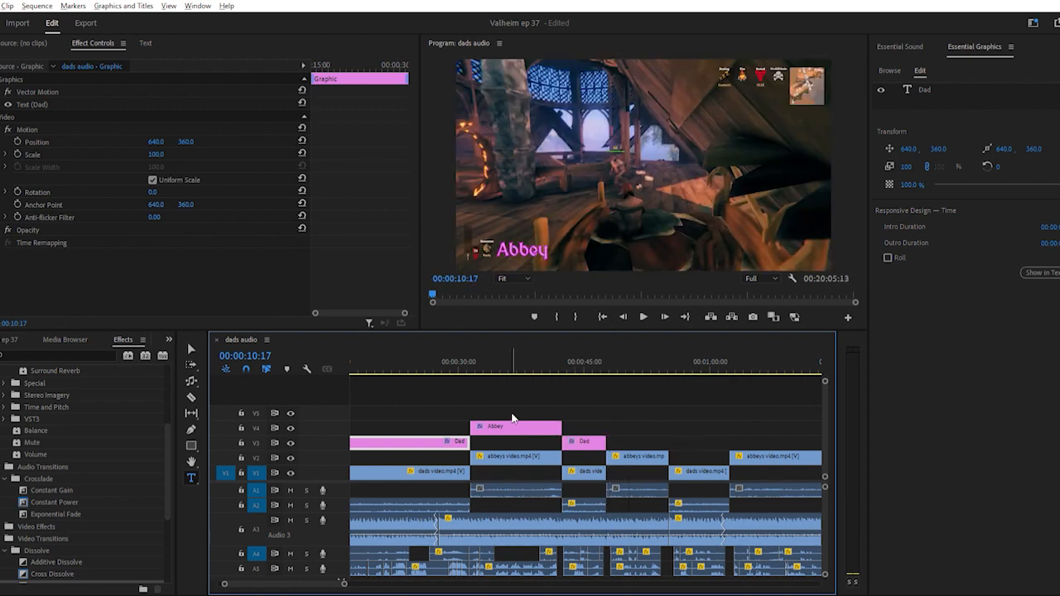
# Place copies of the Abbey title on V4 and the Dad title on V3 over the third abbeys and third dads video clips
pyautogui.moveTo(514, 418); pyautogui.dragTo(679, 421)
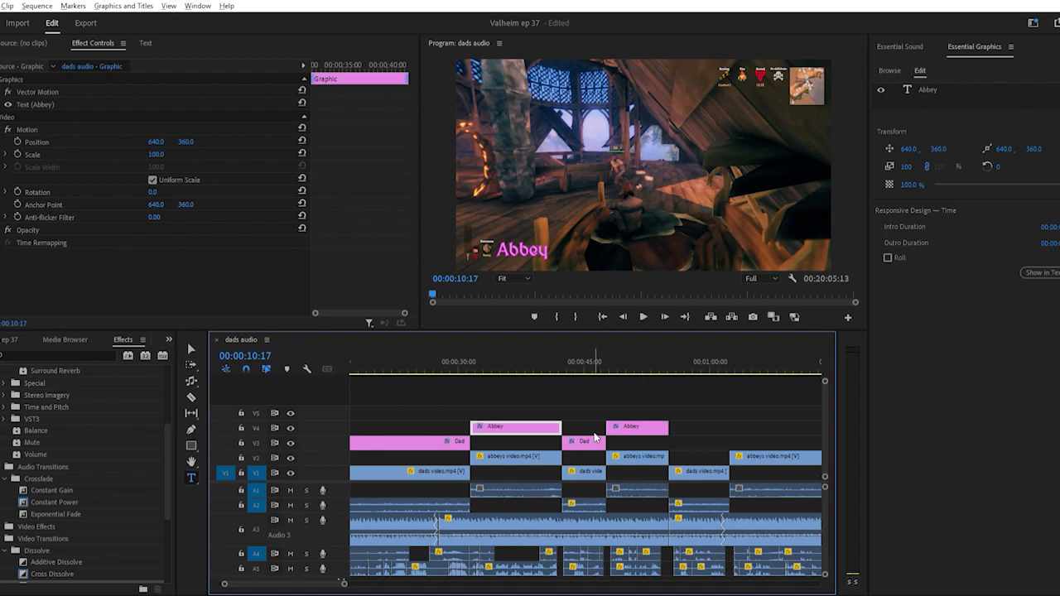
pyautogui.moveTo(598, 439); pyautogui.dragTo(733, 434)
pyautogui.scroll(-2, 705, 418)
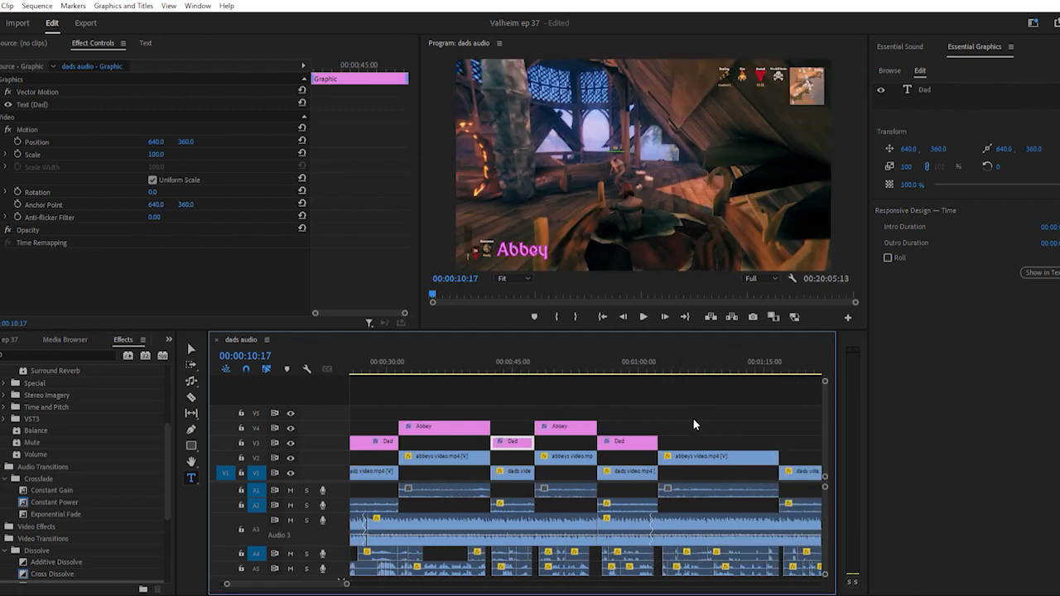
# Place a copy of the Abbey title on V4 over the fourth abbeys video clip and extend its end to match that clip
pyautogui.moveTo(585, 426); pyautogui.dragTo(706, 427)
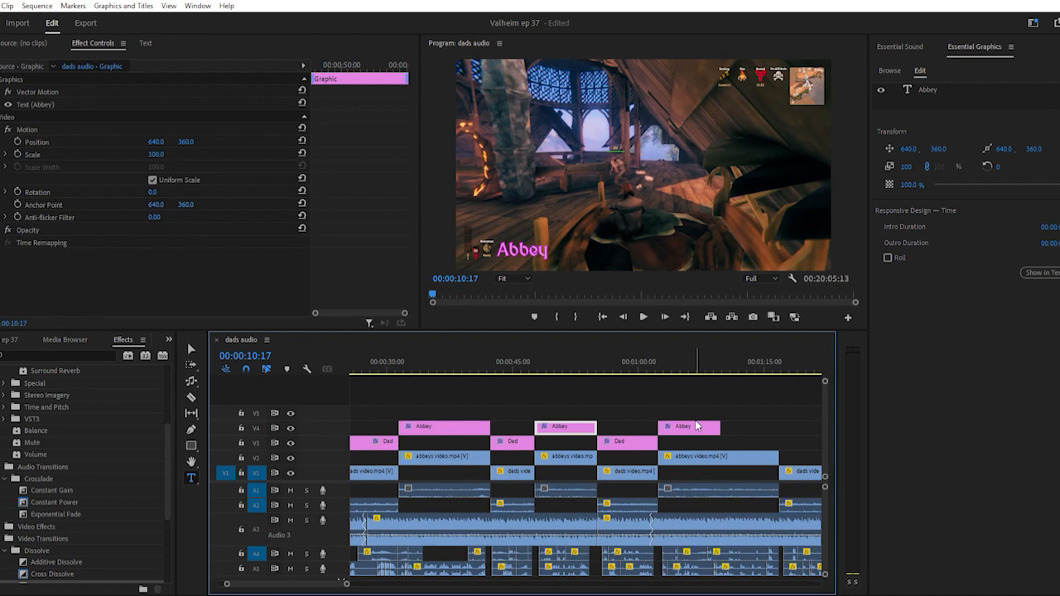
pyautogui.scroll(-1, 696, 427)
pyautogui.scroll(-1, 693, 426)
pyautogui.moveTo(667, 427); pyautogui.dragTo(729, 427)
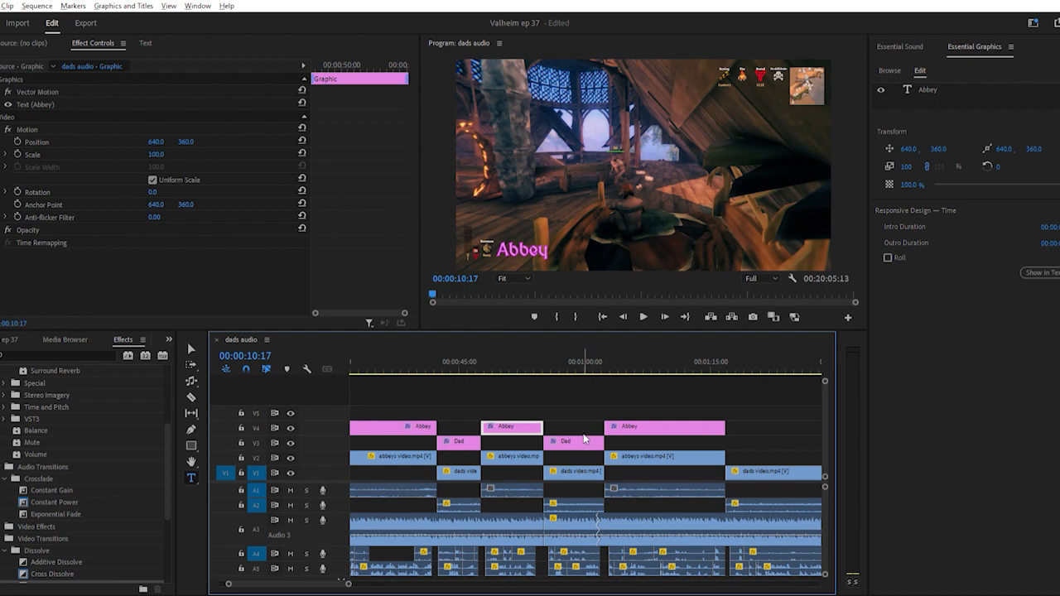
# Place a copy of the Dad title on V3 over the fourth dads video clip and extend its end to match that clip
pyautogui.moveTo(586, 439); pyautogui.dragTo(767, 440)
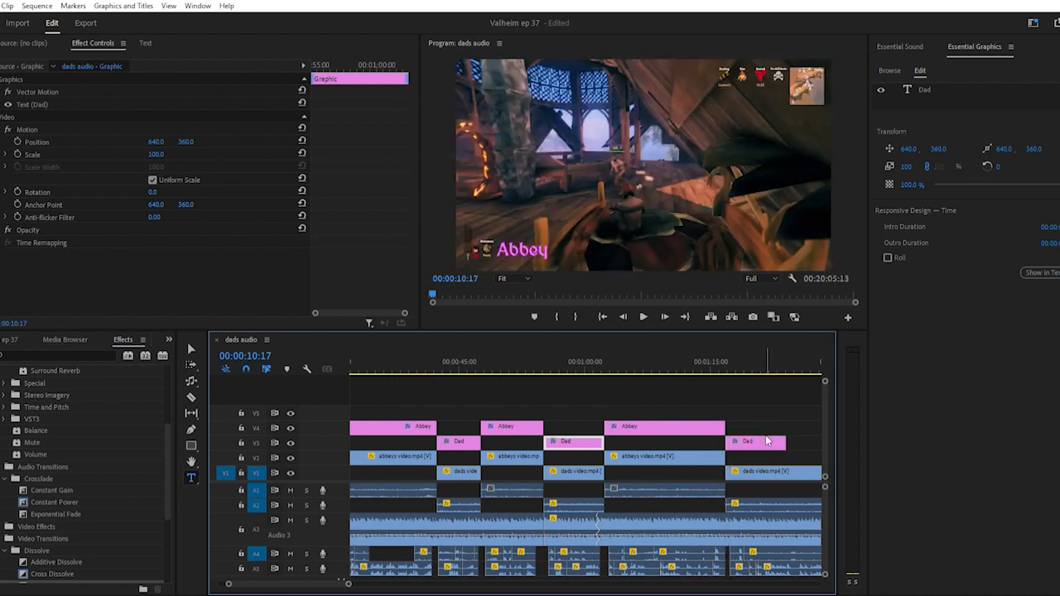
pyautogui.hscroll(6, 767, 441)
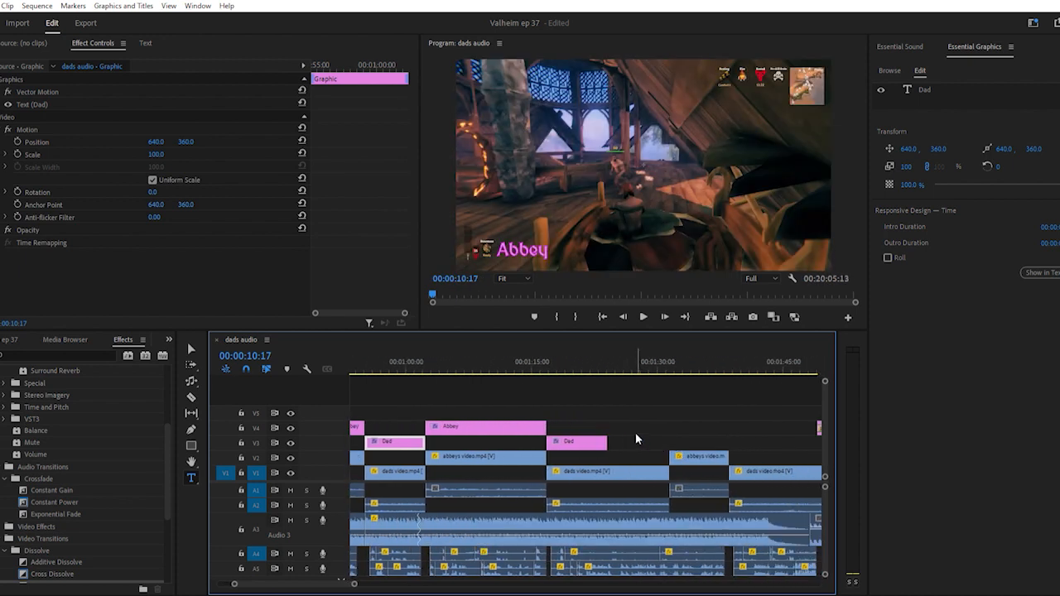
pyautogui.moveTo(608, 440); pyautogui.dragTo(671, 438)
# Place a copy of the Abbey title on V4 over the fifth abbeys video clip and trim its end to match that clip
pyautogui.moveTo(522, 430); pyautogui.dragTo(741, 425)
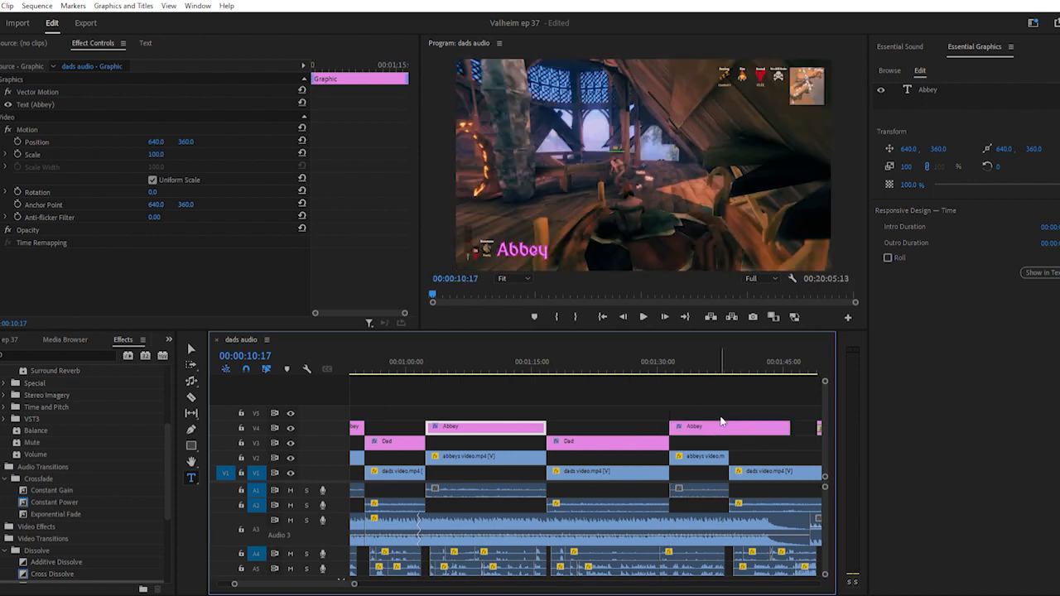
pyautogui.moveTo(794, 421); pyautogui.dragTo(736, 422)
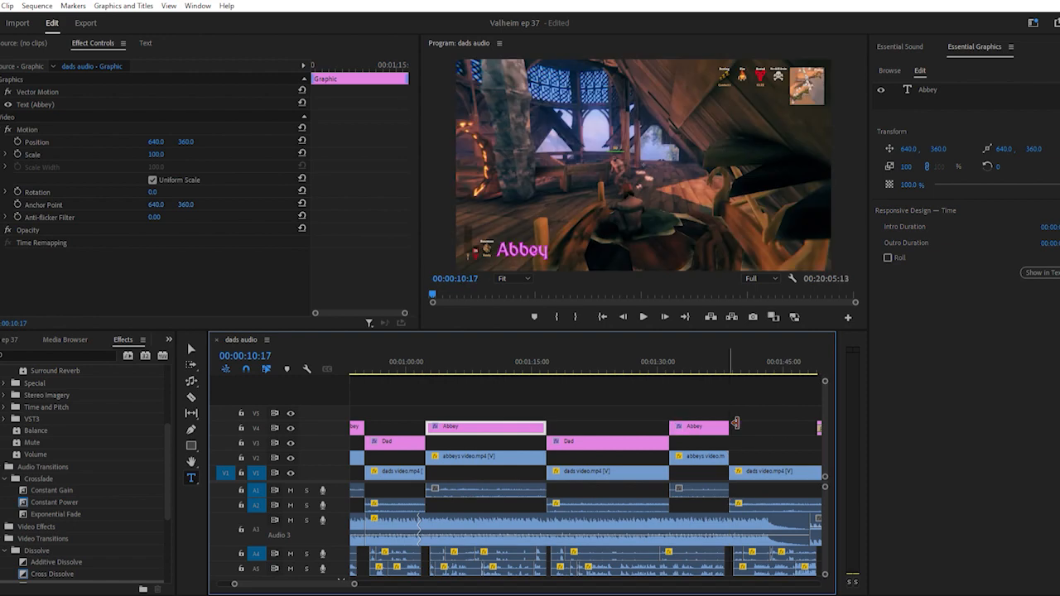
pyautogui.scroll(-3, 733, 422)
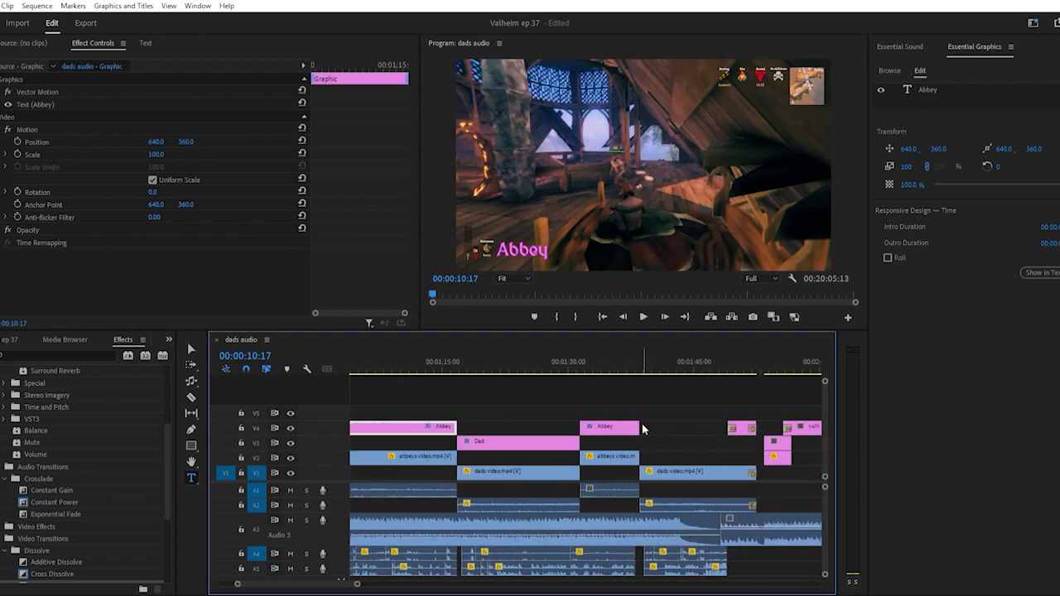
# Copy the Dad title on V3 to the fifth dads video clip, aligning its start with the start of that clip
pyautogui.click(536, 435)
pyautogui.moveTo(536, 435); pyautogui.dragTo(692, 445)
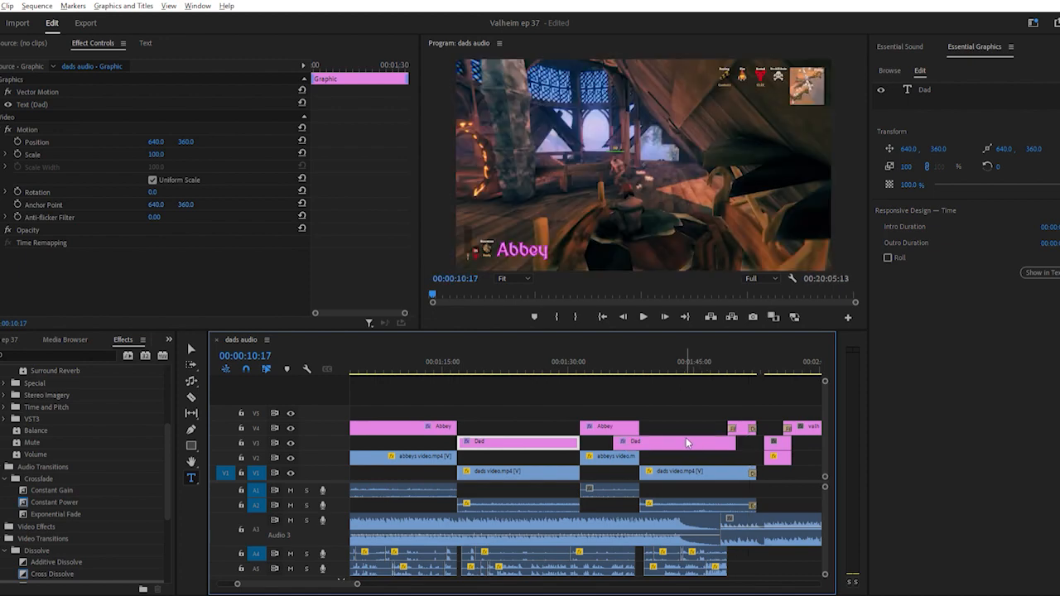
pyautogui.moveTo(625, 434); pyautogui.dragTo(652, 442)
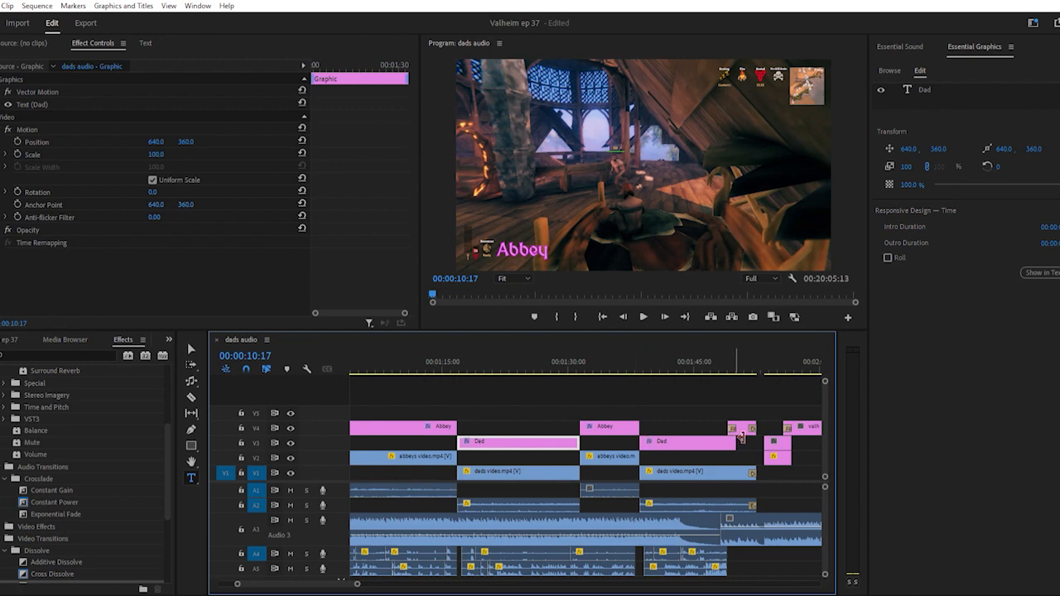
# Check the frames under the "Abbey K Gaming presents" title, and extend the fifth Dad title to the end of its dads video clip
pyautogui.hscroll(2, 717, 445)
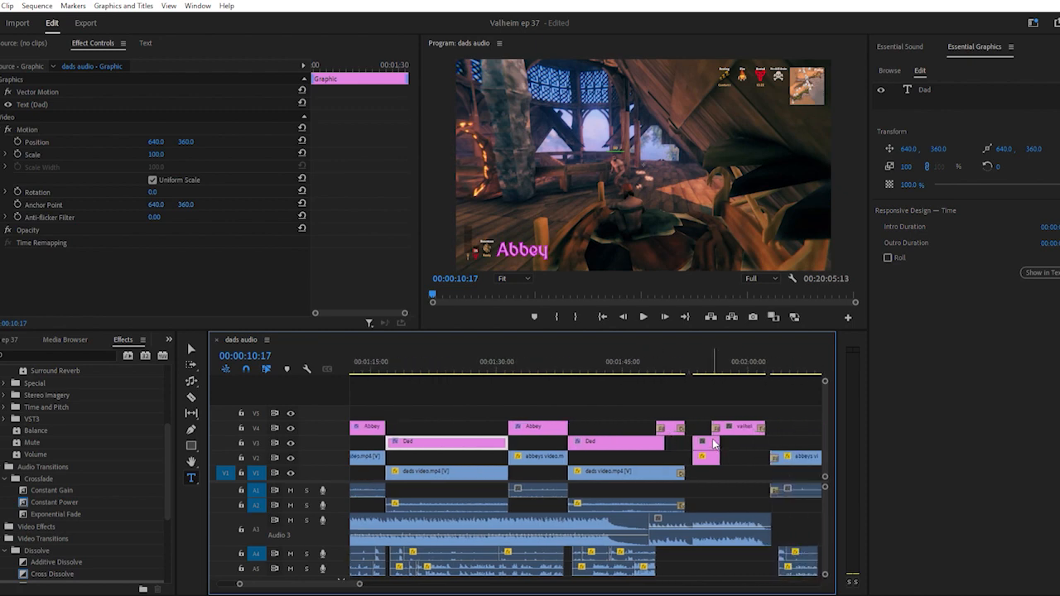
pyautogui.hscroll(1, 714, 445)
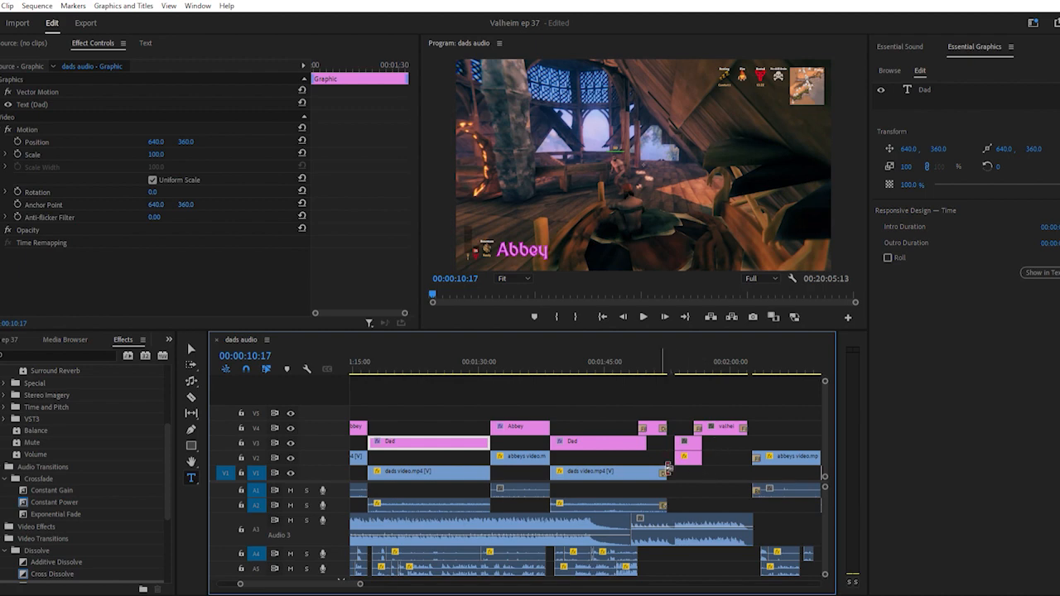
pyautogui.scroll(-1, 665, 474)
pyautogui.scroll(-3, 664, 472)
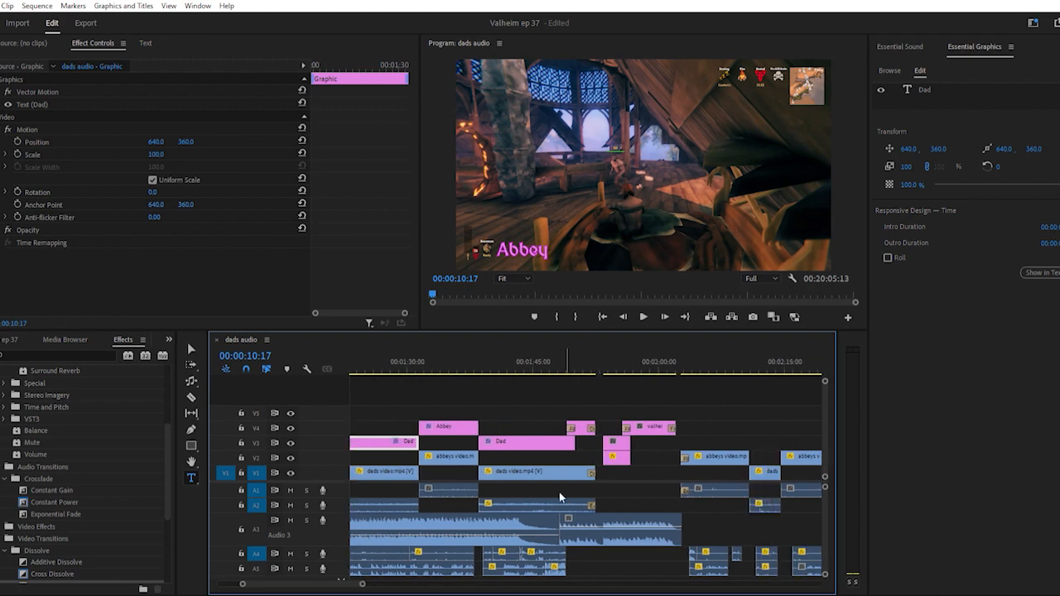
pyautogui.scroll(-2, 611, 469)
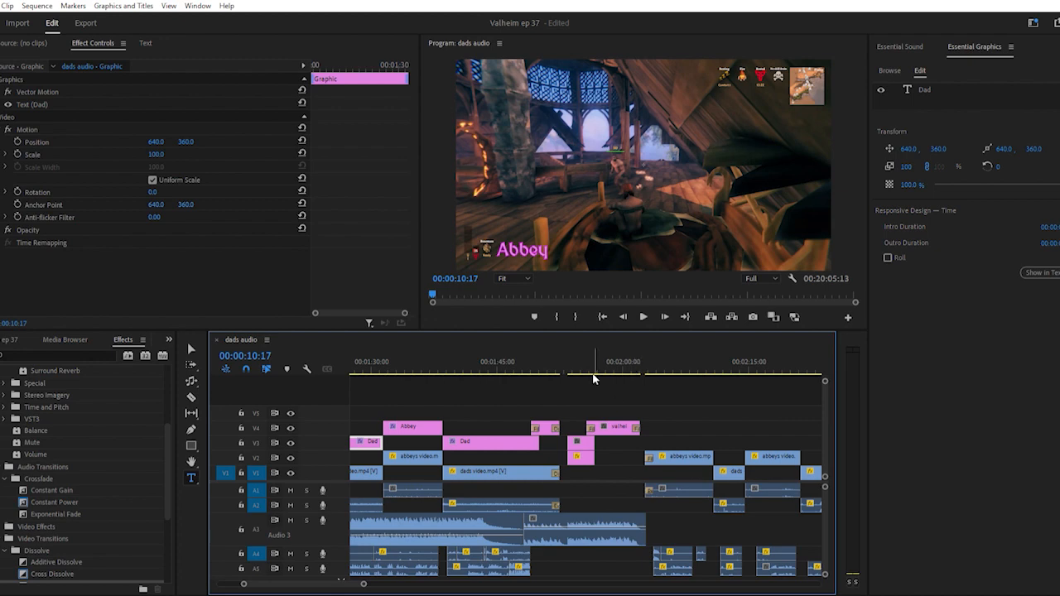
pyautogui.click(553, 356)
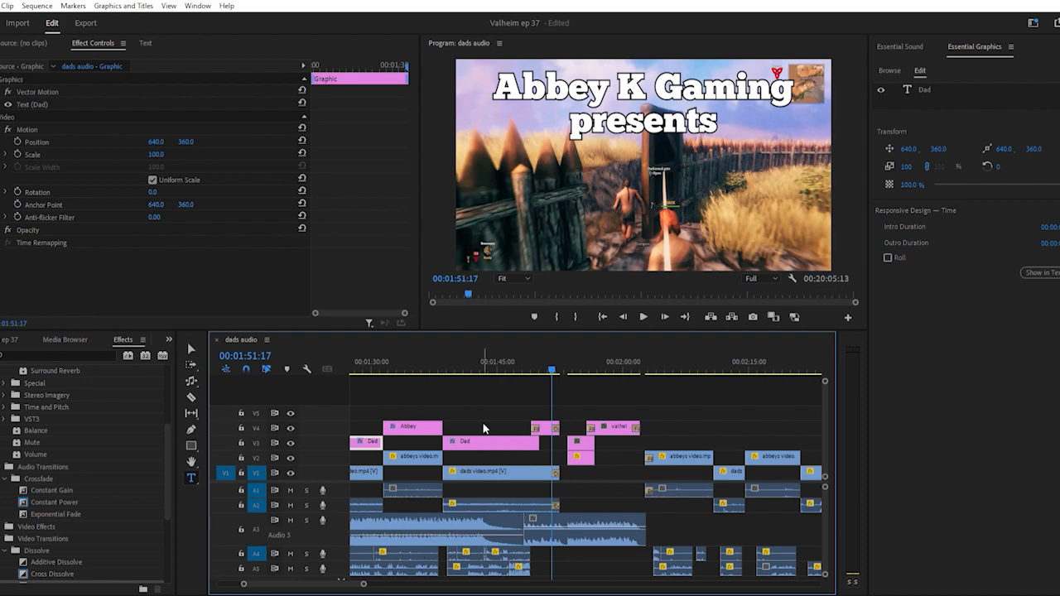
pyautogui.click(535, 356)
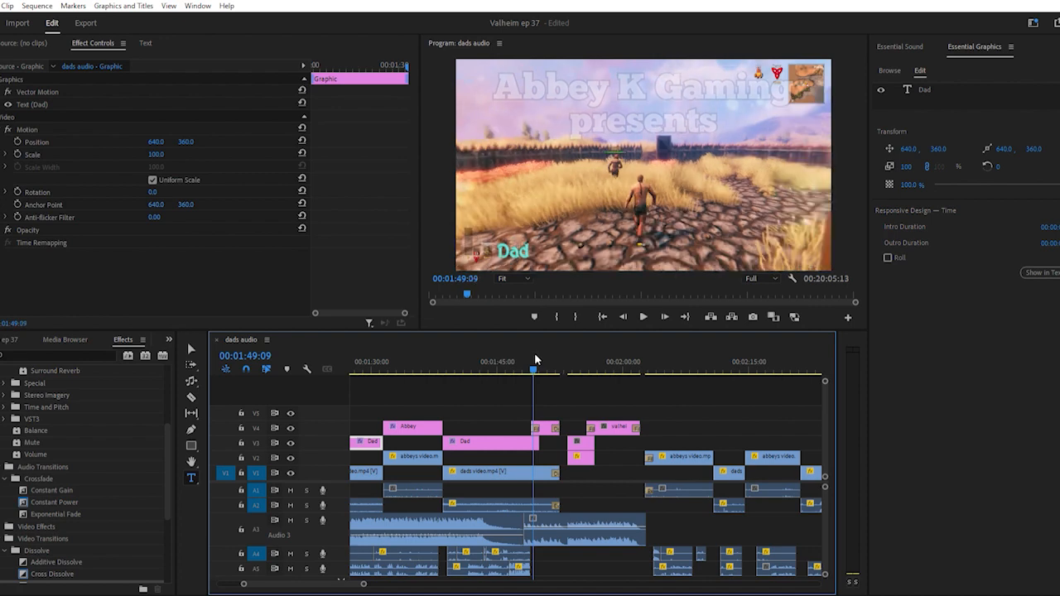
pyautogui.press('=')
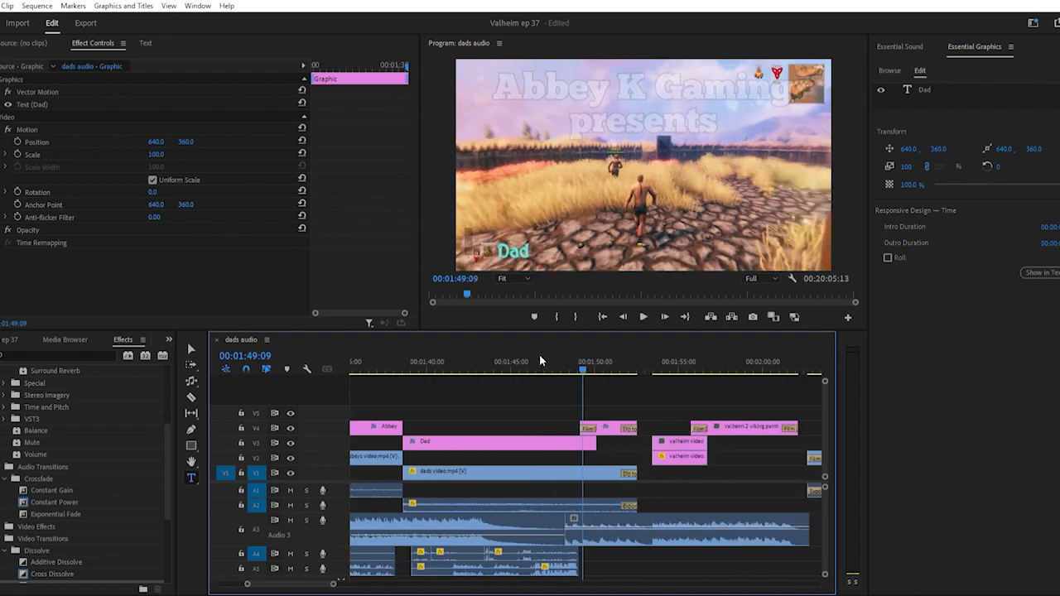
pyautogui.scroll(-1, 546, 391)
pyautogui.scroll(-2, 547, 396)
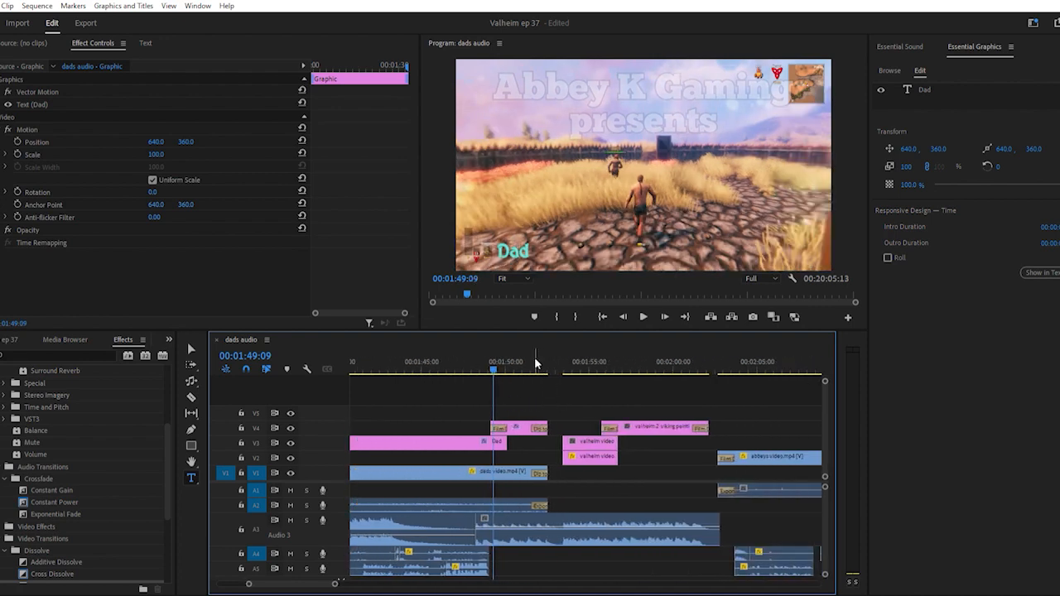
pyautogui.click(535, 362)
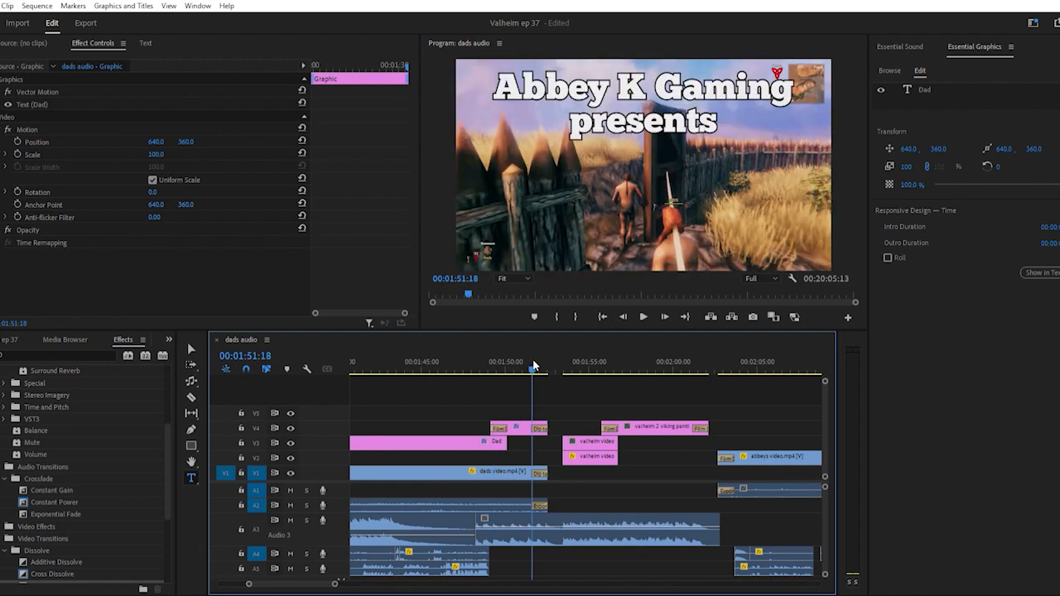
pyautogui.scroll(-1, 538, 369)
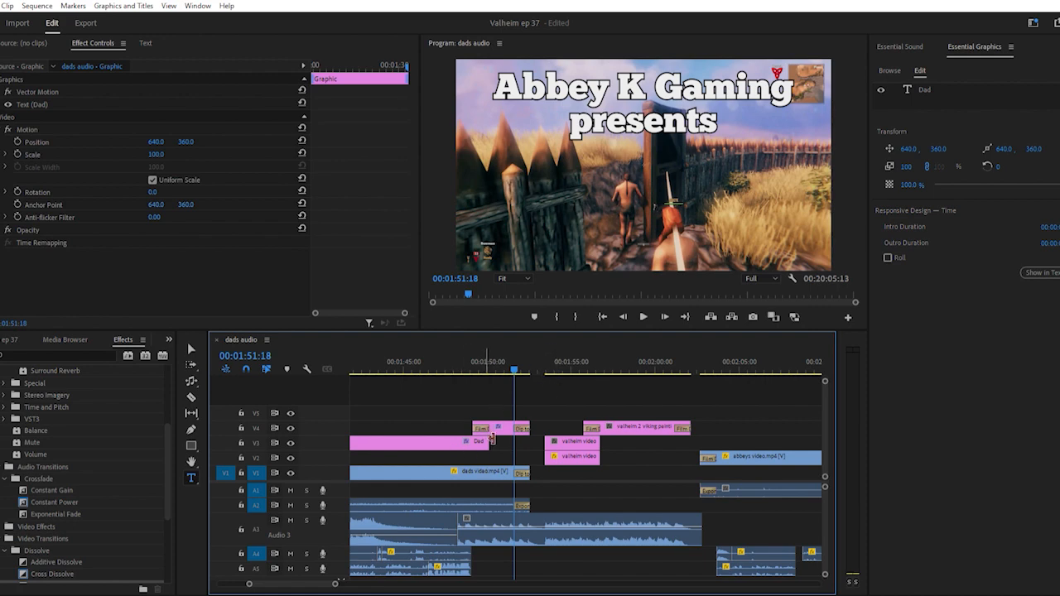
pyautogui.moveTo(489, 441); pyautogui.dragTo(530, 442)
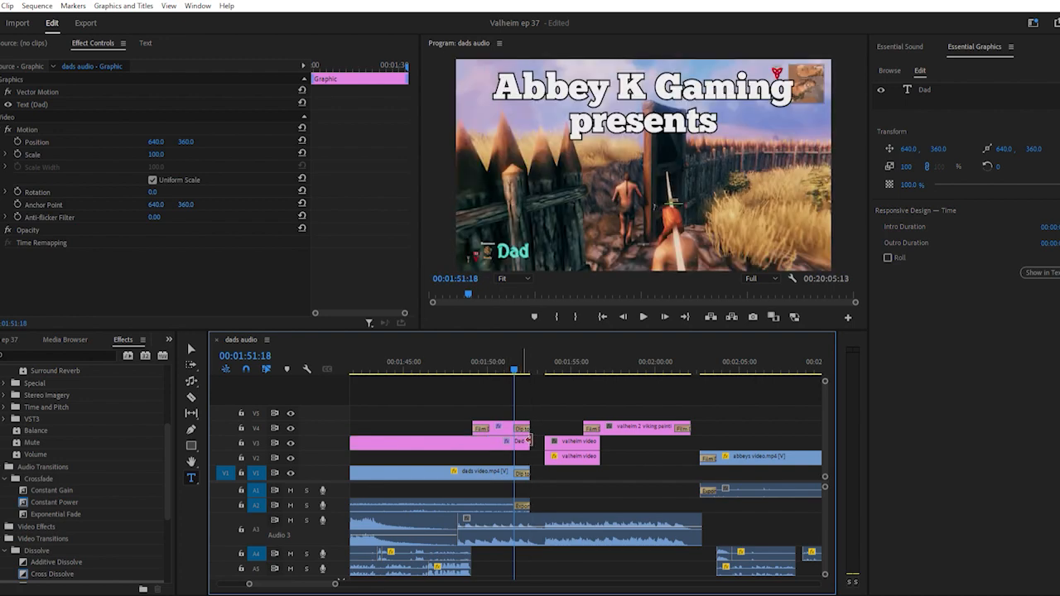
pyautogui.scroll(3, 469, 398)
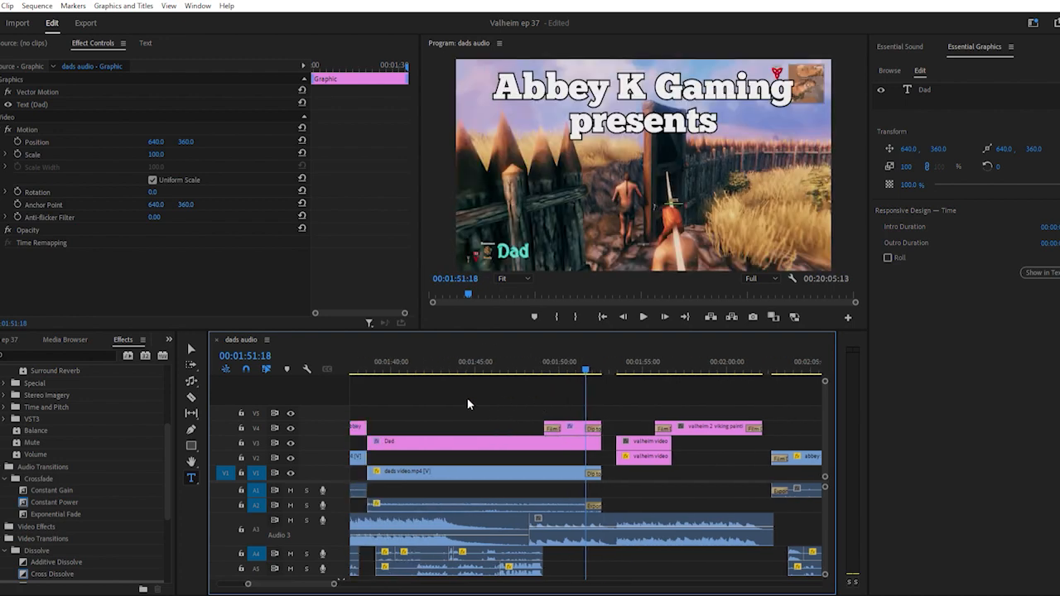
# Play the end of the "Abbey K Gaming presents" section through to 00:01:53:14 to review how the Dad title ends
pyautogui.scroll(-1, 467, 401)
pyautogui.scroll(-2, 545, 395)
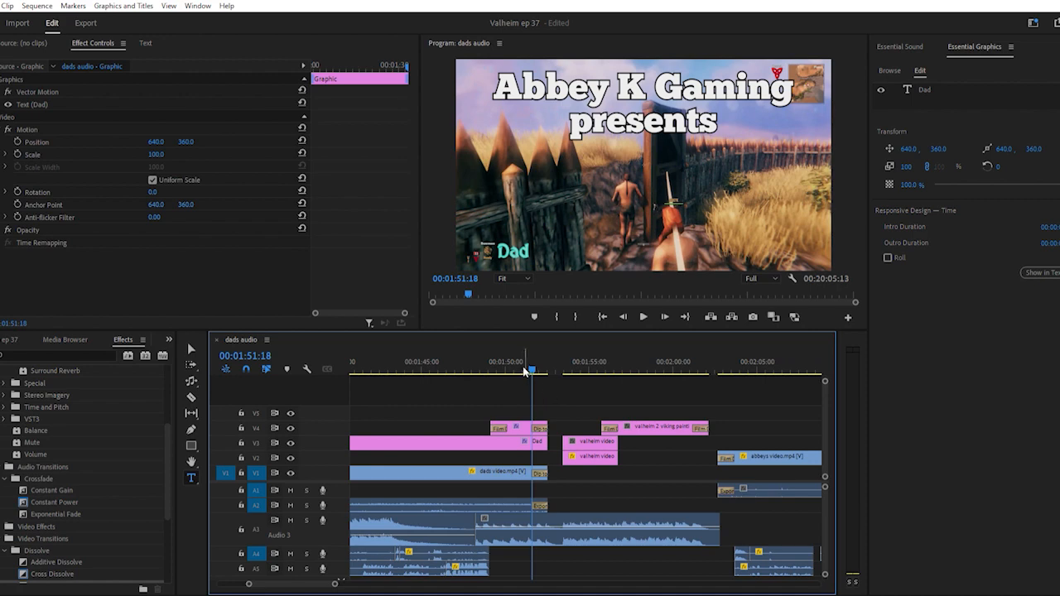
pyautogui.scroll(8, 464, 415)
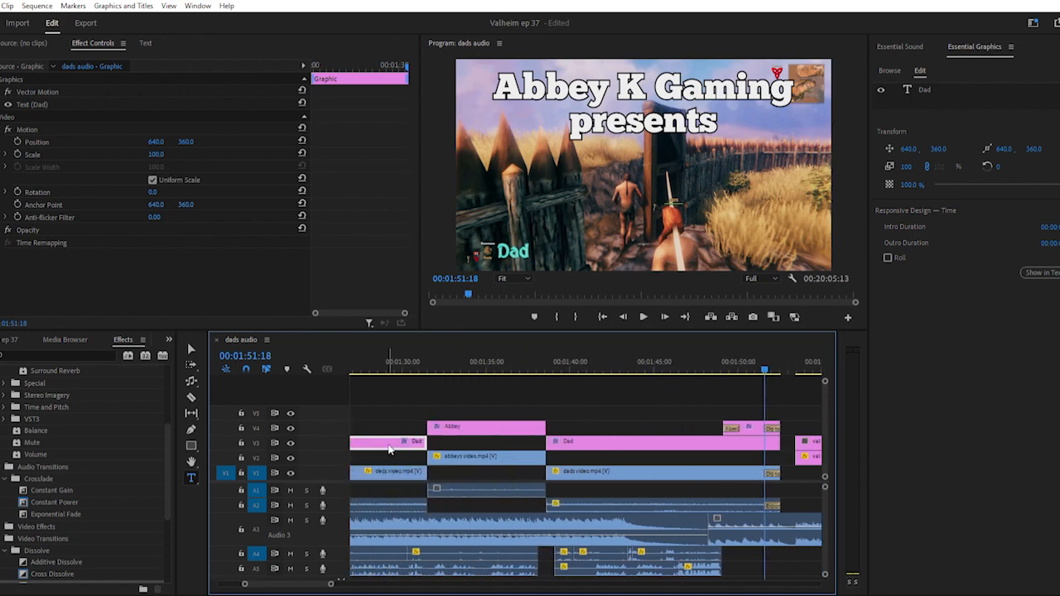
pyautogui.scroll(-6, 459, 458)
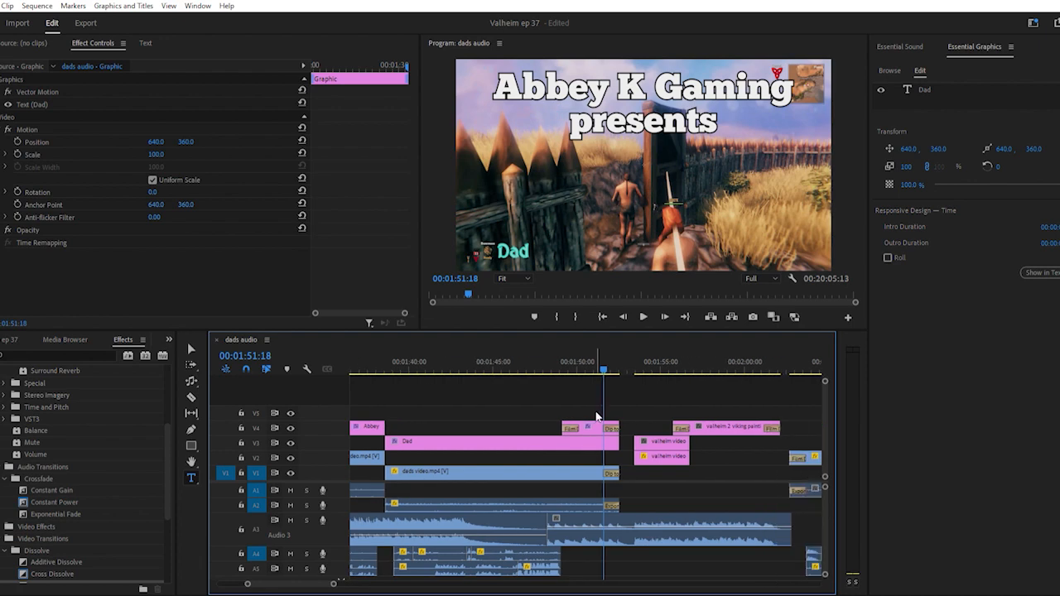
pyautogui.click(592, 364)
pyautogui.press('space')
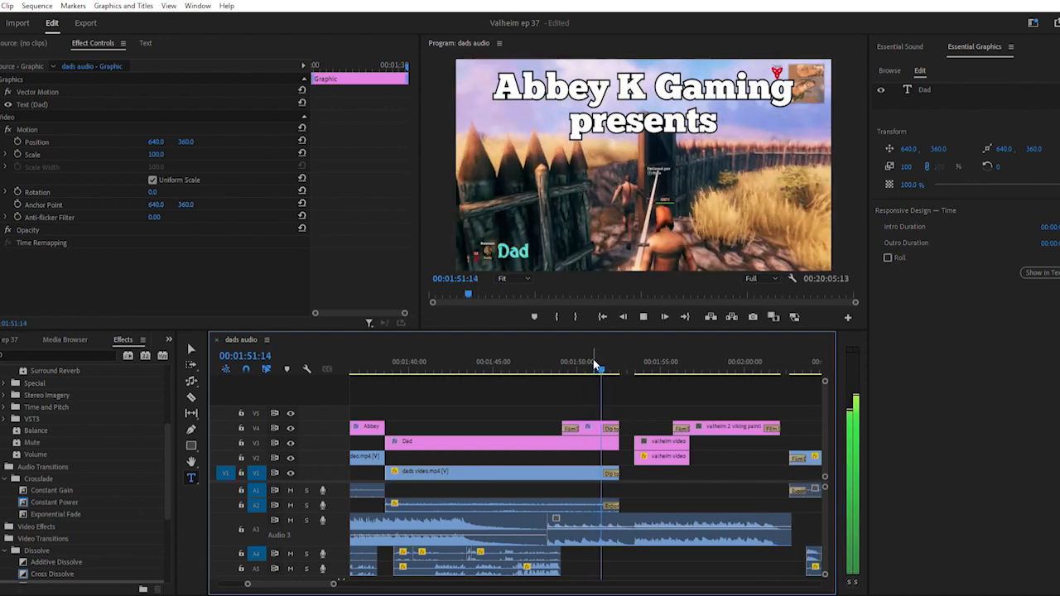
pyautogui.press('space')
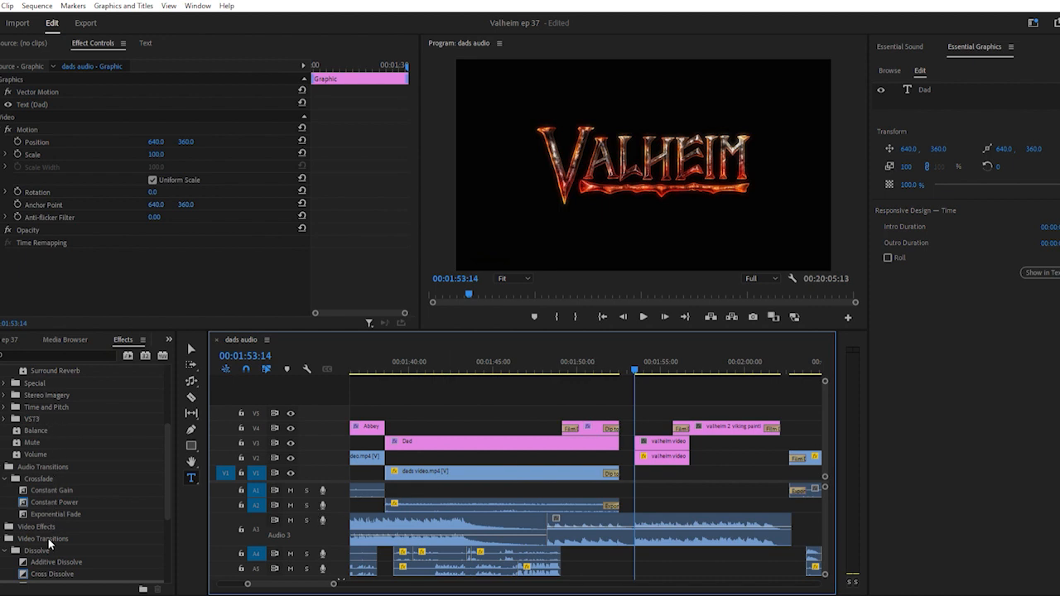
# Apply a Dip to Black transition to the end of the fifth Dad title on V3
pyautogui.scroll(-1, 41, 495)
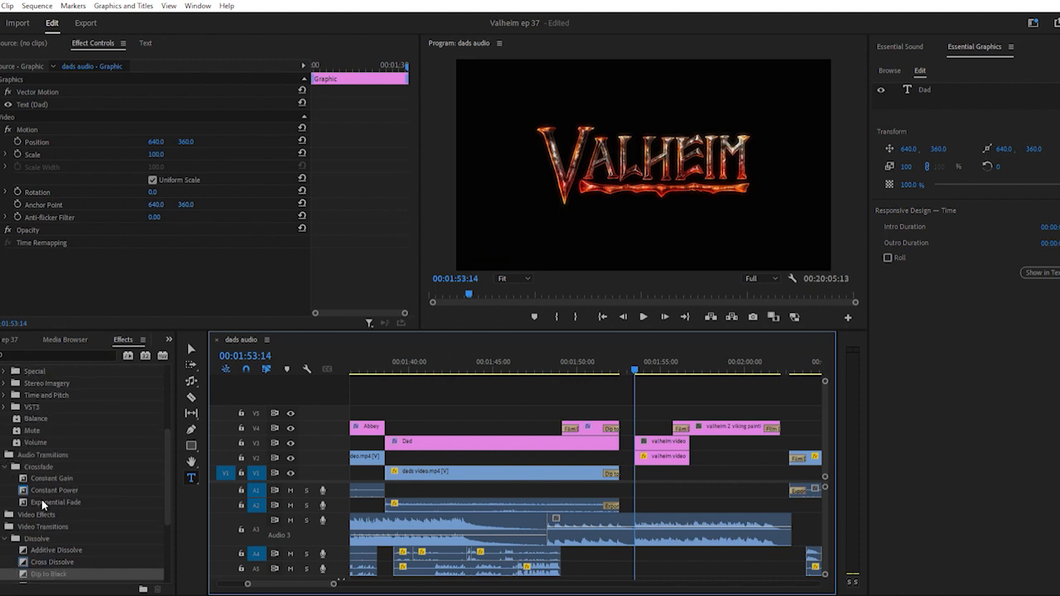
pyautogui.scroll(-1, 43, 504)
pyautogui.moveTo(48, 562); pyautogui.dragTo(620, 441)
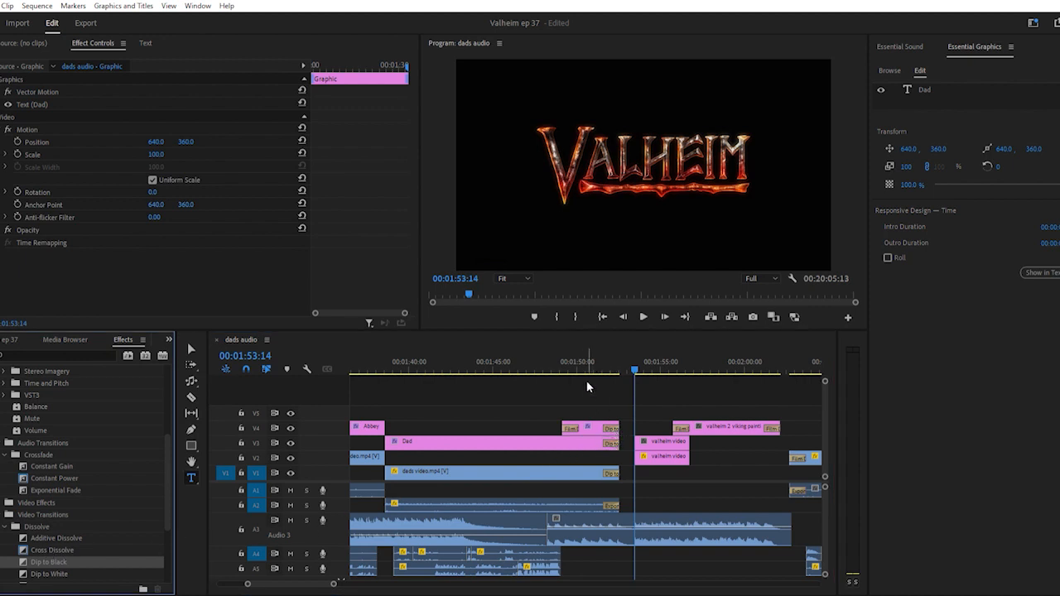
# Play the sequence from 00:01:46:27 to 00:01:54:02 to review the Dad title's fade into the Valheim logo
pyautogui.click(541, 362)
pyautogui.click(527, 363)
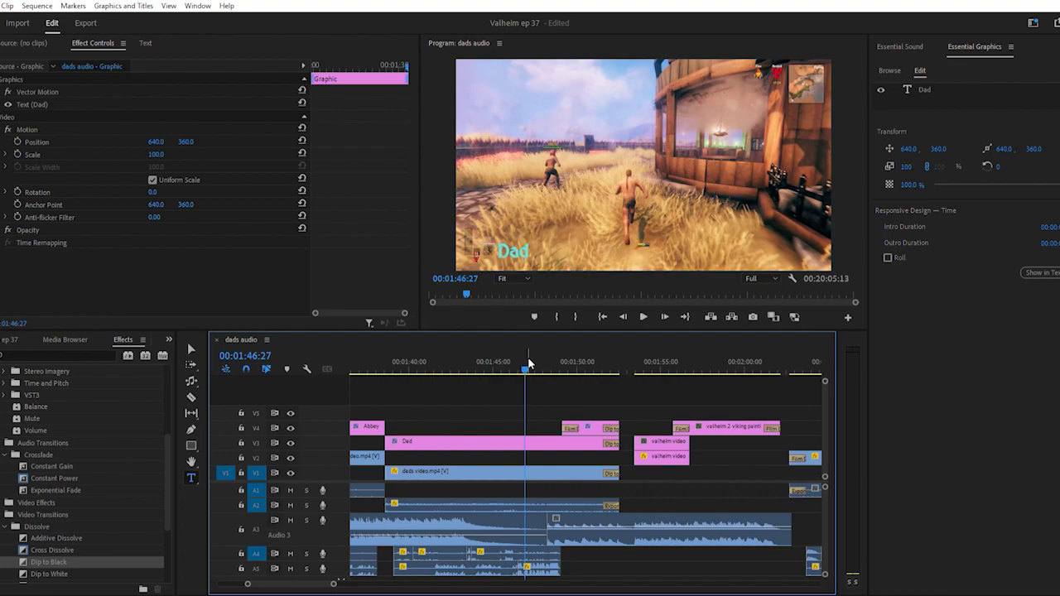
pyautogui.press('space')
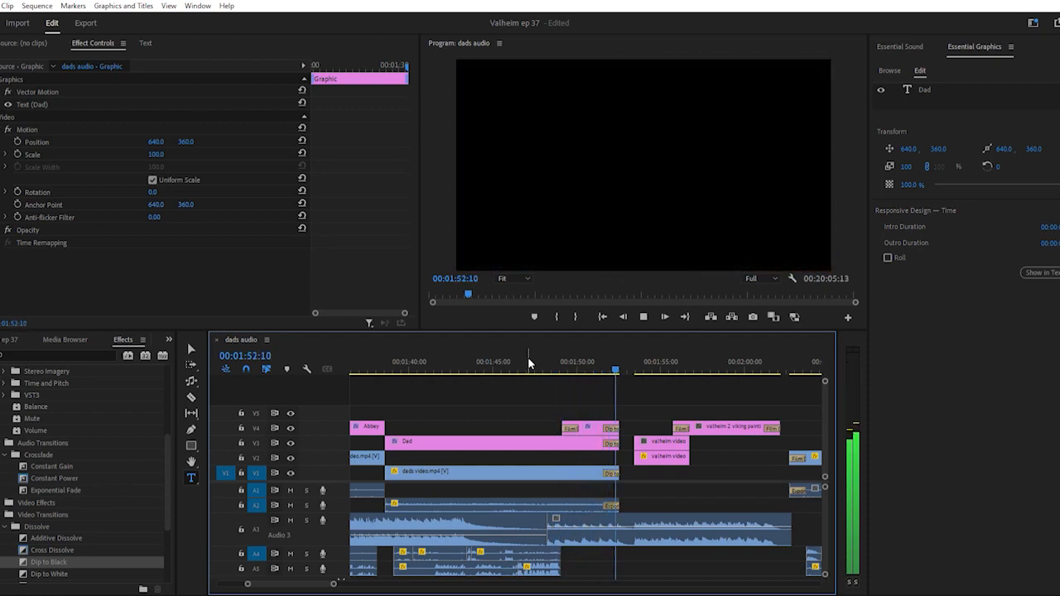
pyautogui.press('space')
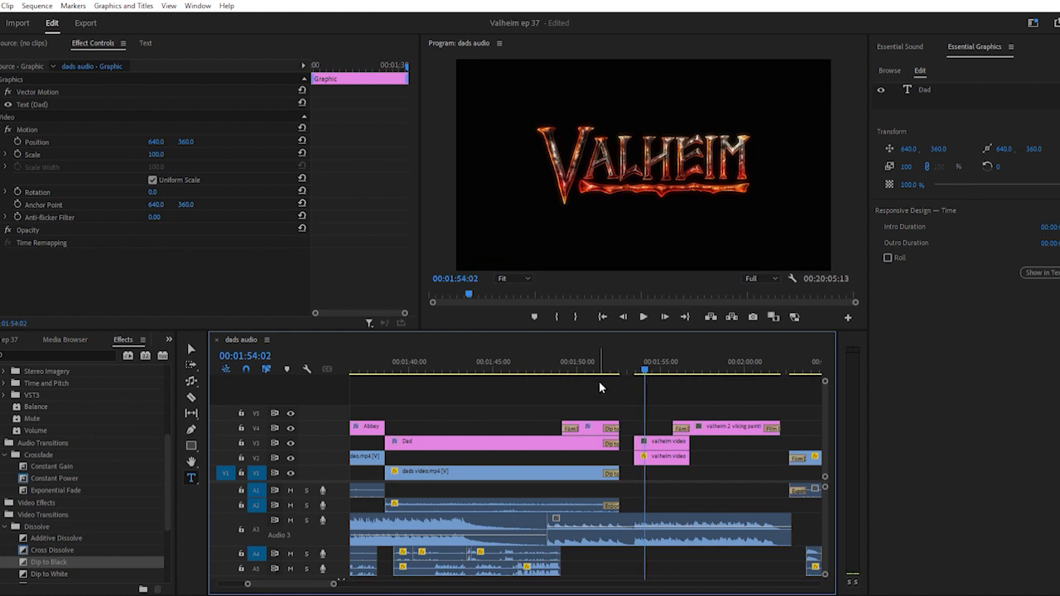
# Bring the untitled abbeys and dads video clips after the Valheim intro into view in the timeline
pyautogui.press('-')
pyautogui.press('-')
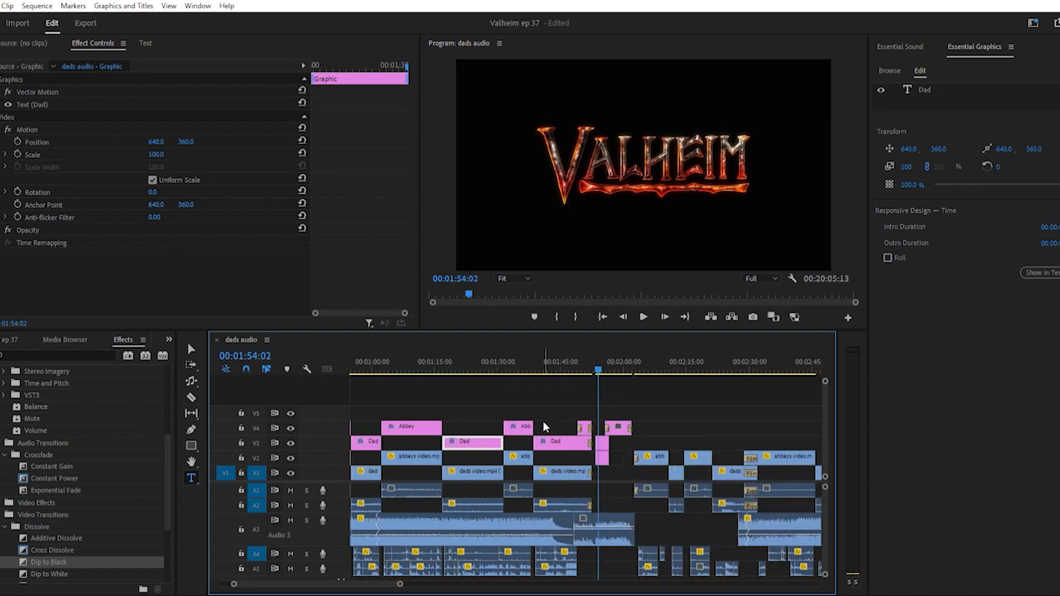
pyautogui.hscroll(-2, 541, 425)
pyautogui.hscroll(2, 541, 426)
pyautogui.hscroll(6, 633, 443)
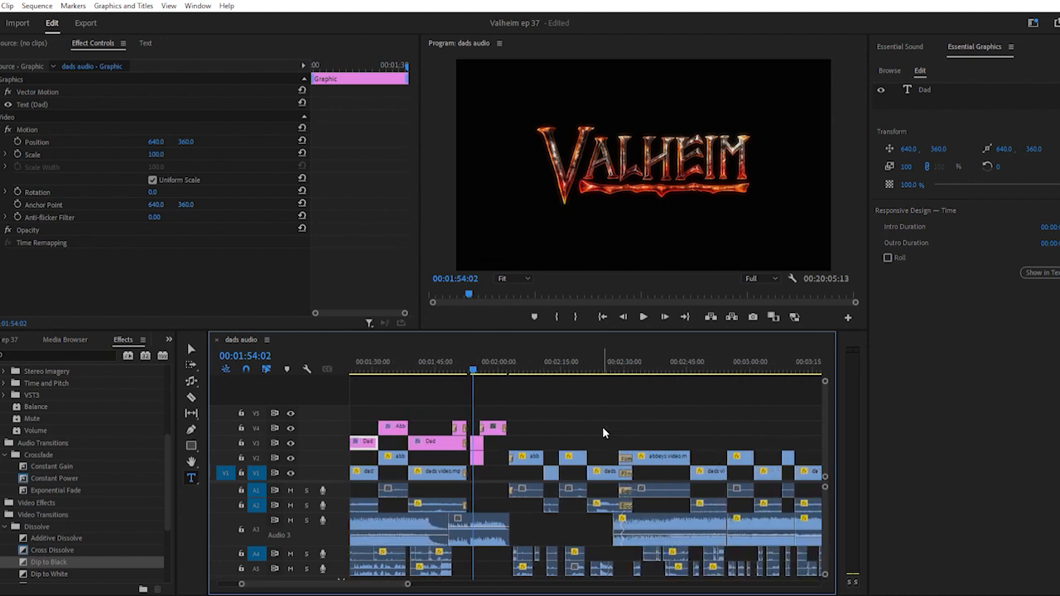